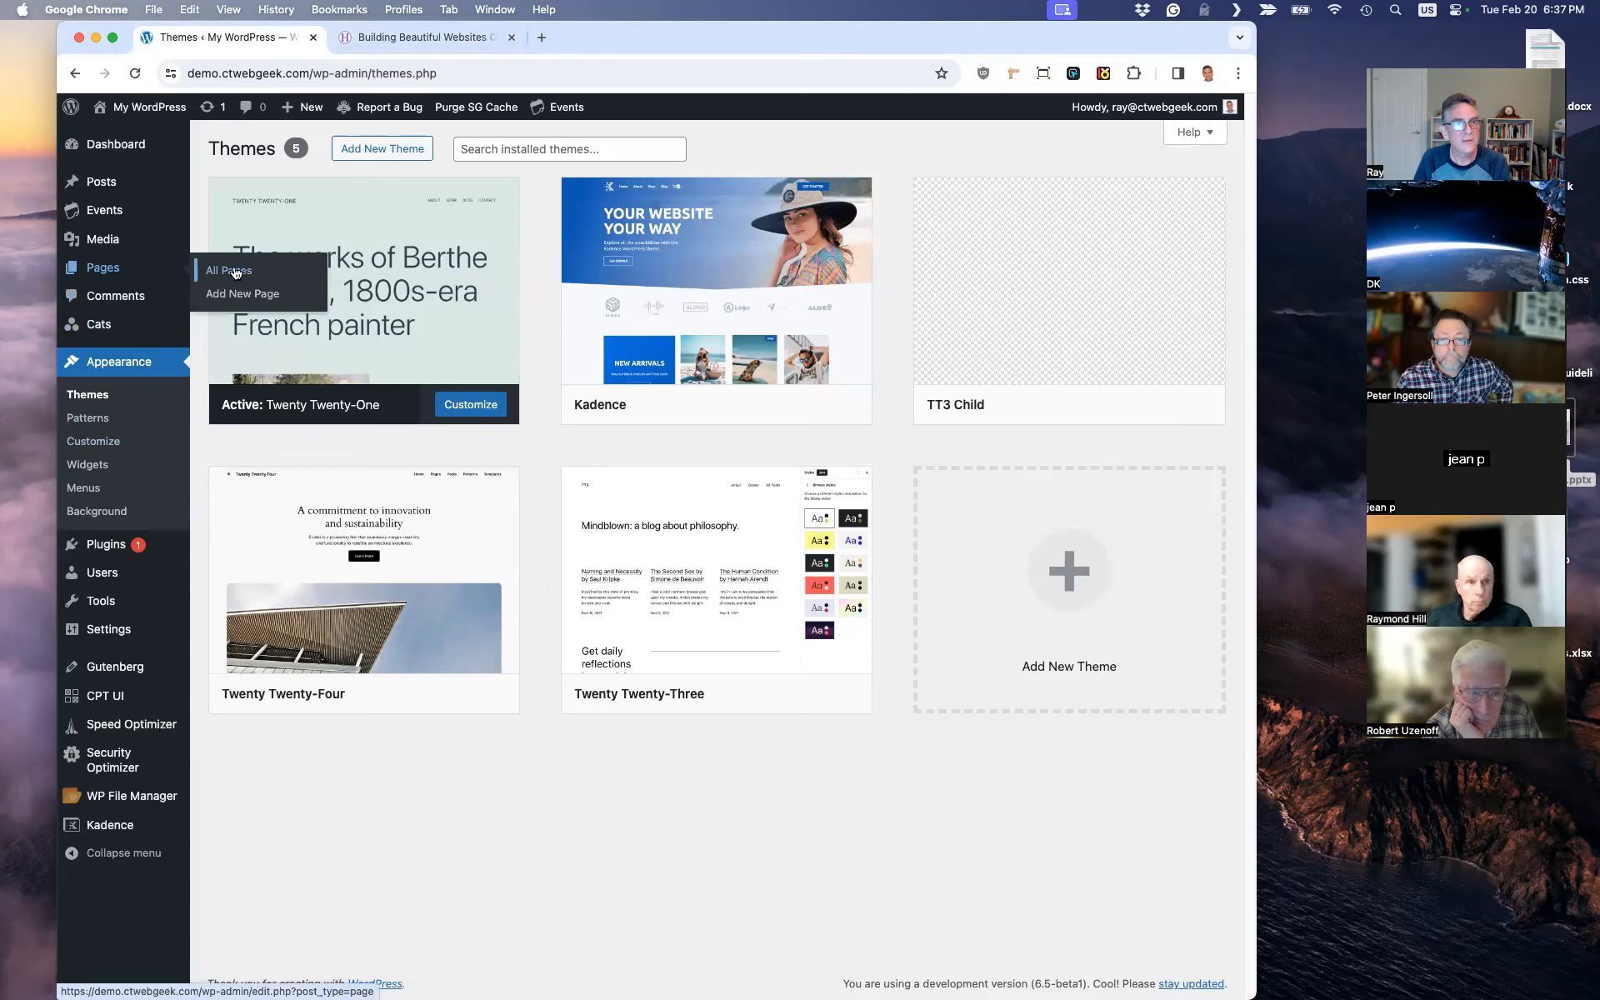
Step: Open the existing page titled Patterns for editing from the site's list of pages
mouse_move(106, 665)
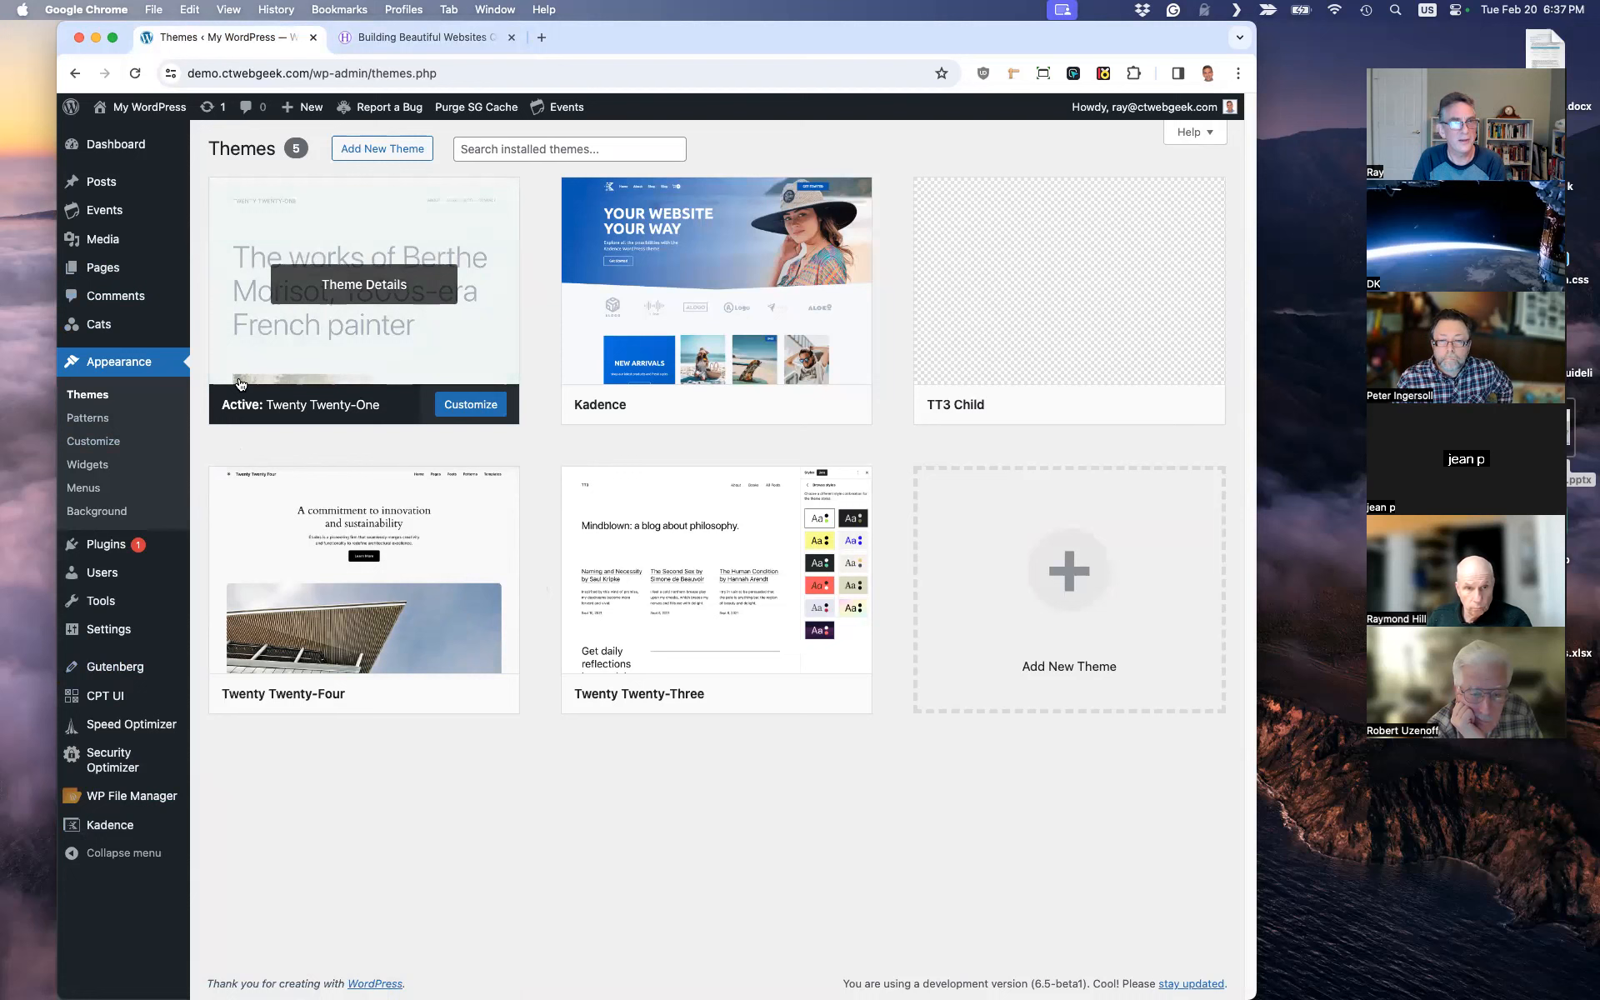
mouse_move(158, 268)
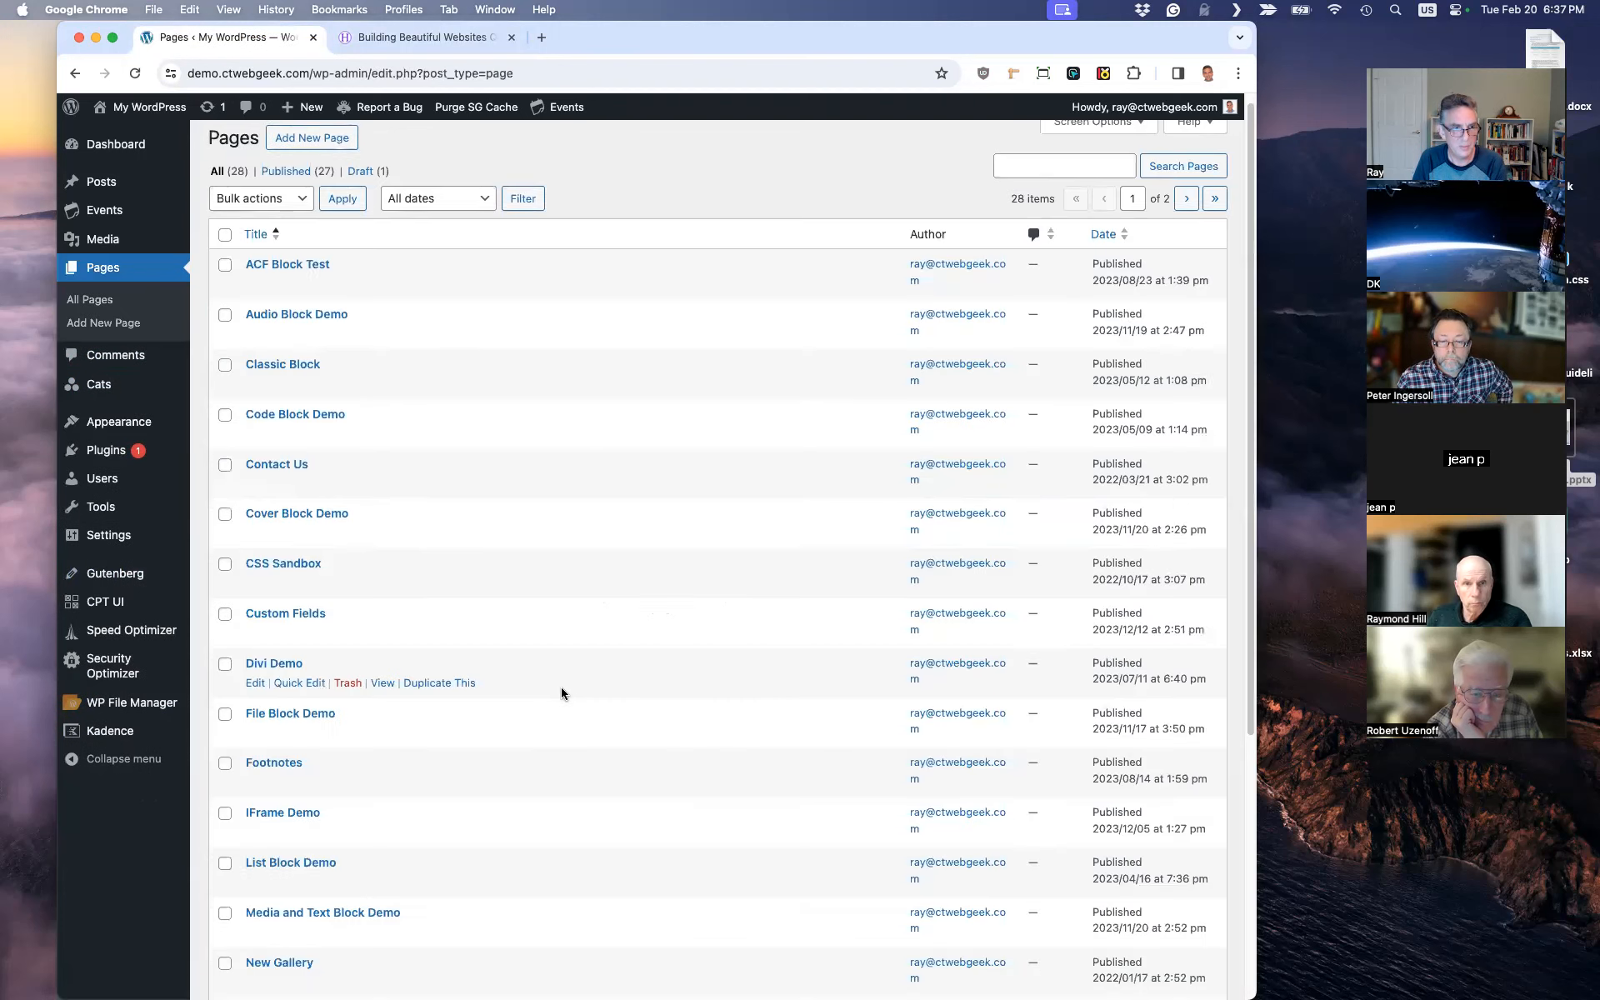
scroll(562, 686, down, 5)
click(255, 858)
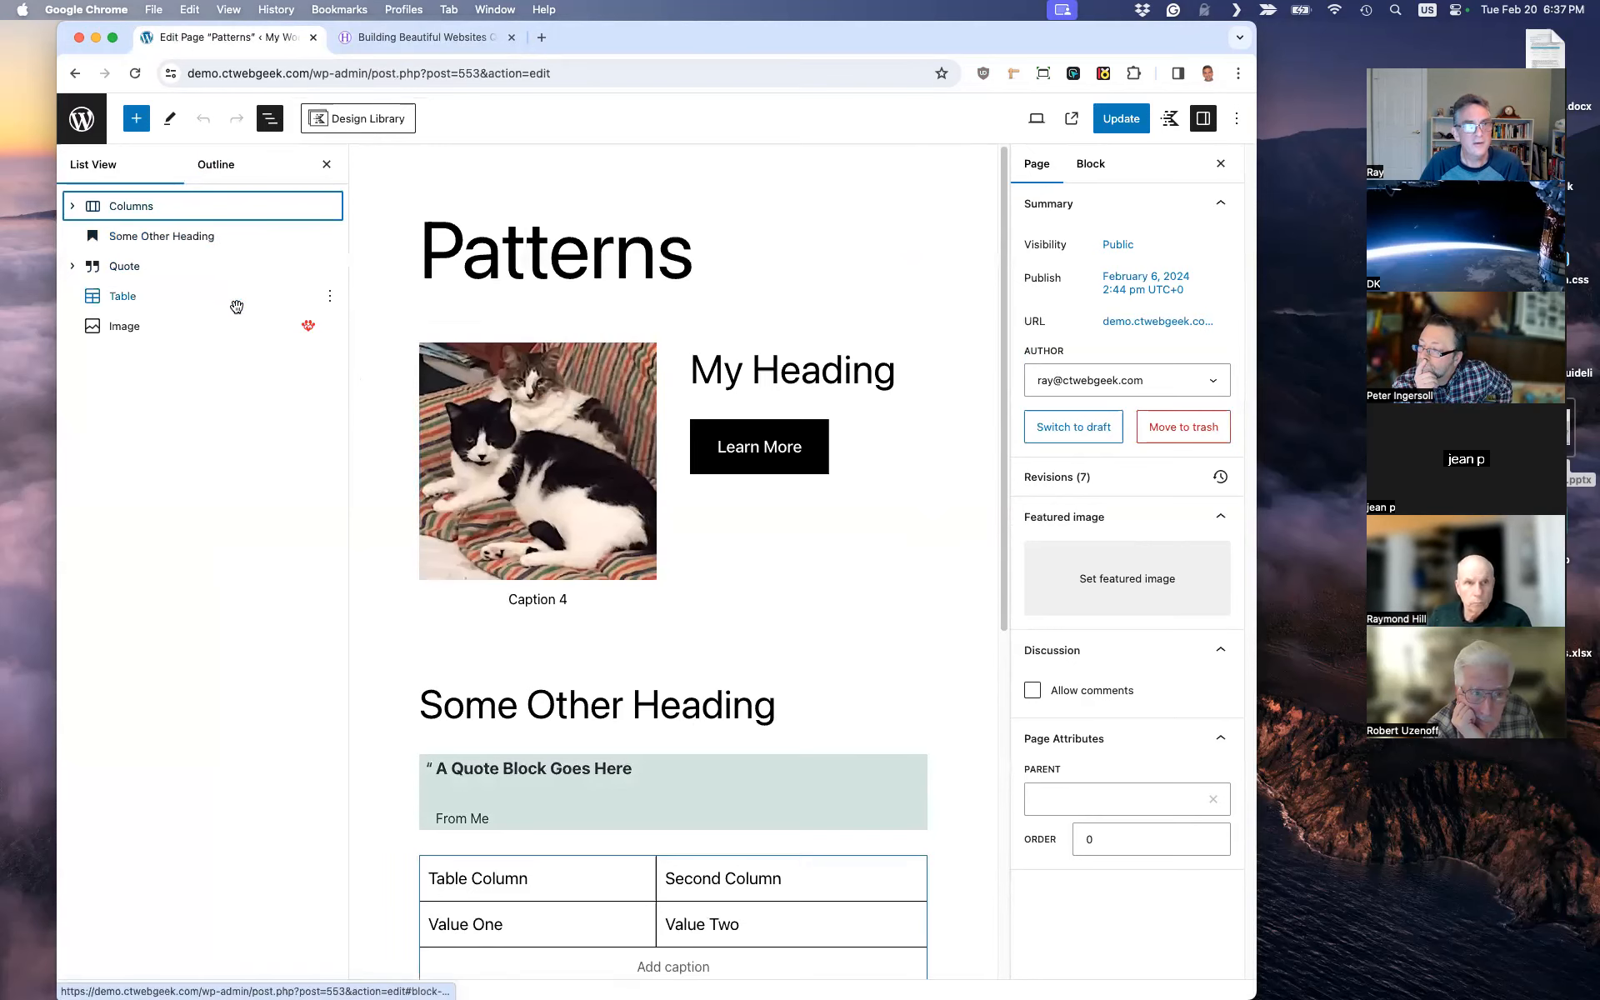
scroll(722, 531, down, 5)
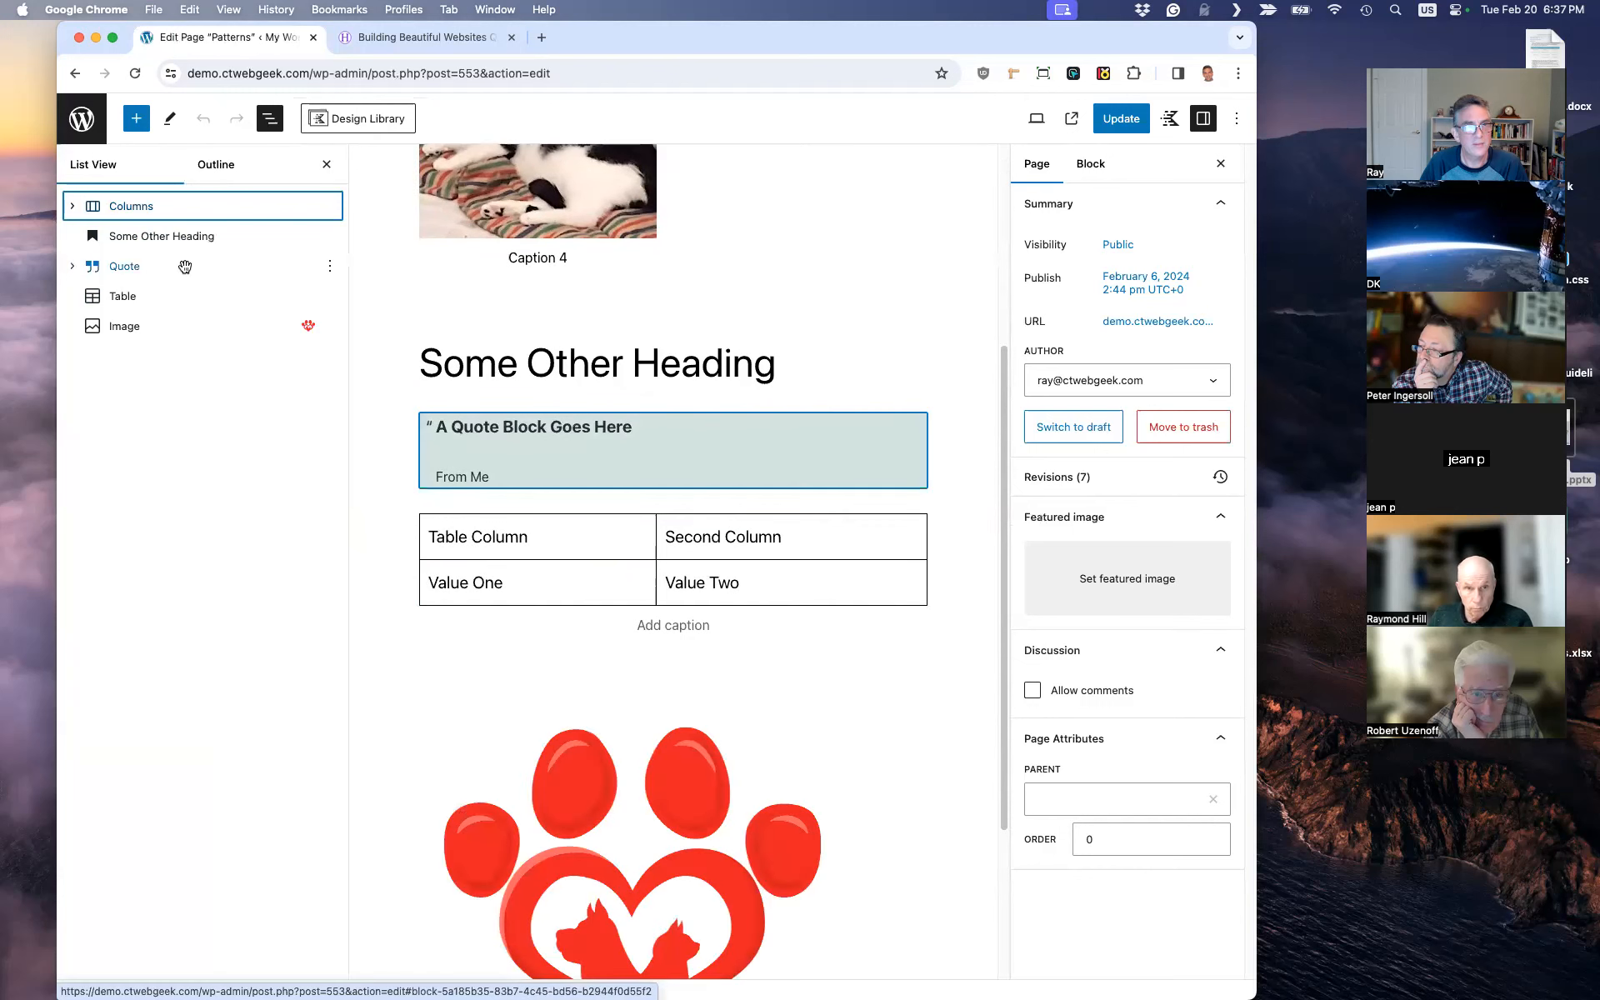
Step: Group the Some Other Heading, Quote and Table blocks into a single container block
click(207, 240)
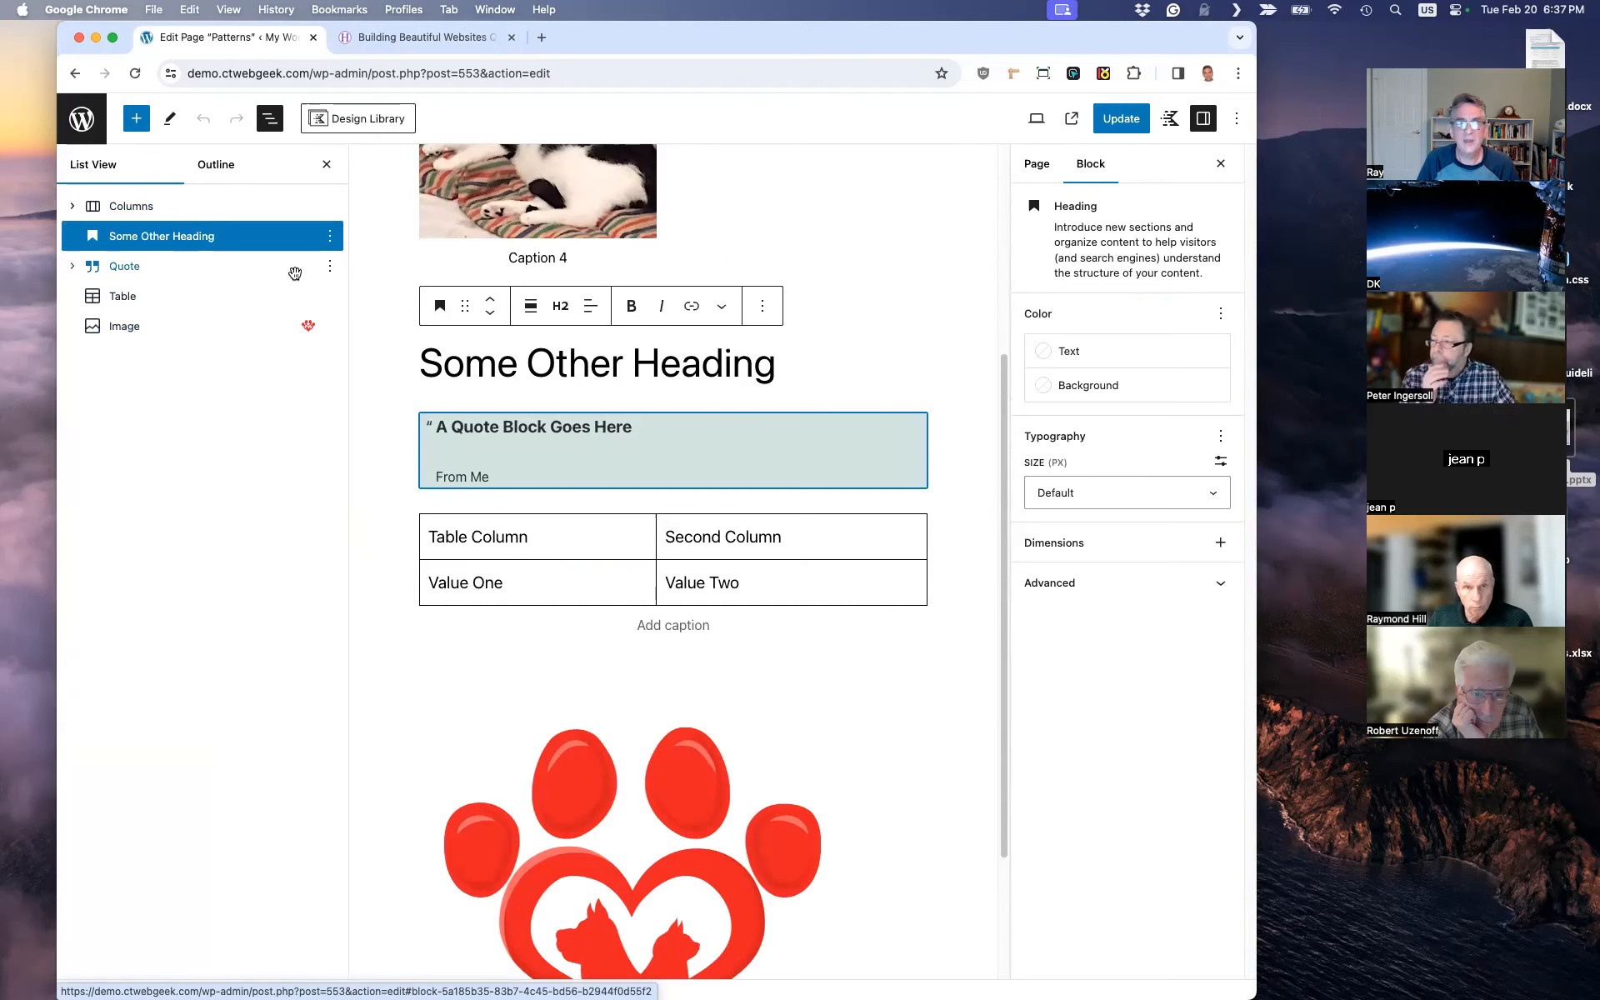
click(198, 270)
click(215, 243)
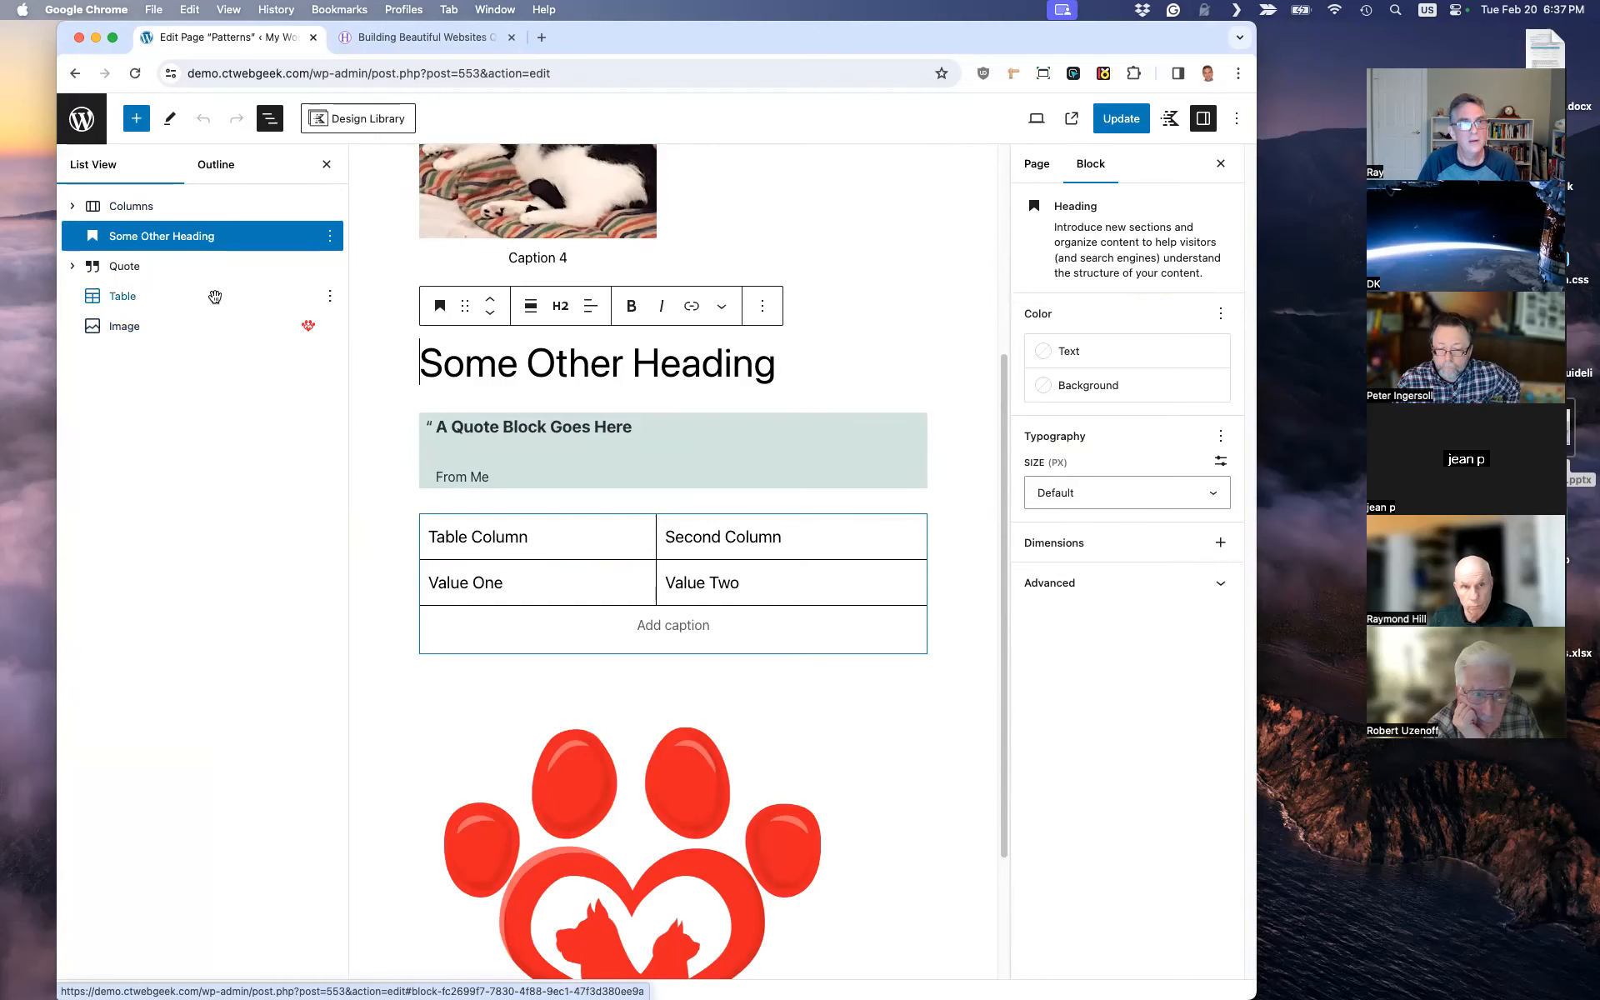
shift+click(215, 298)
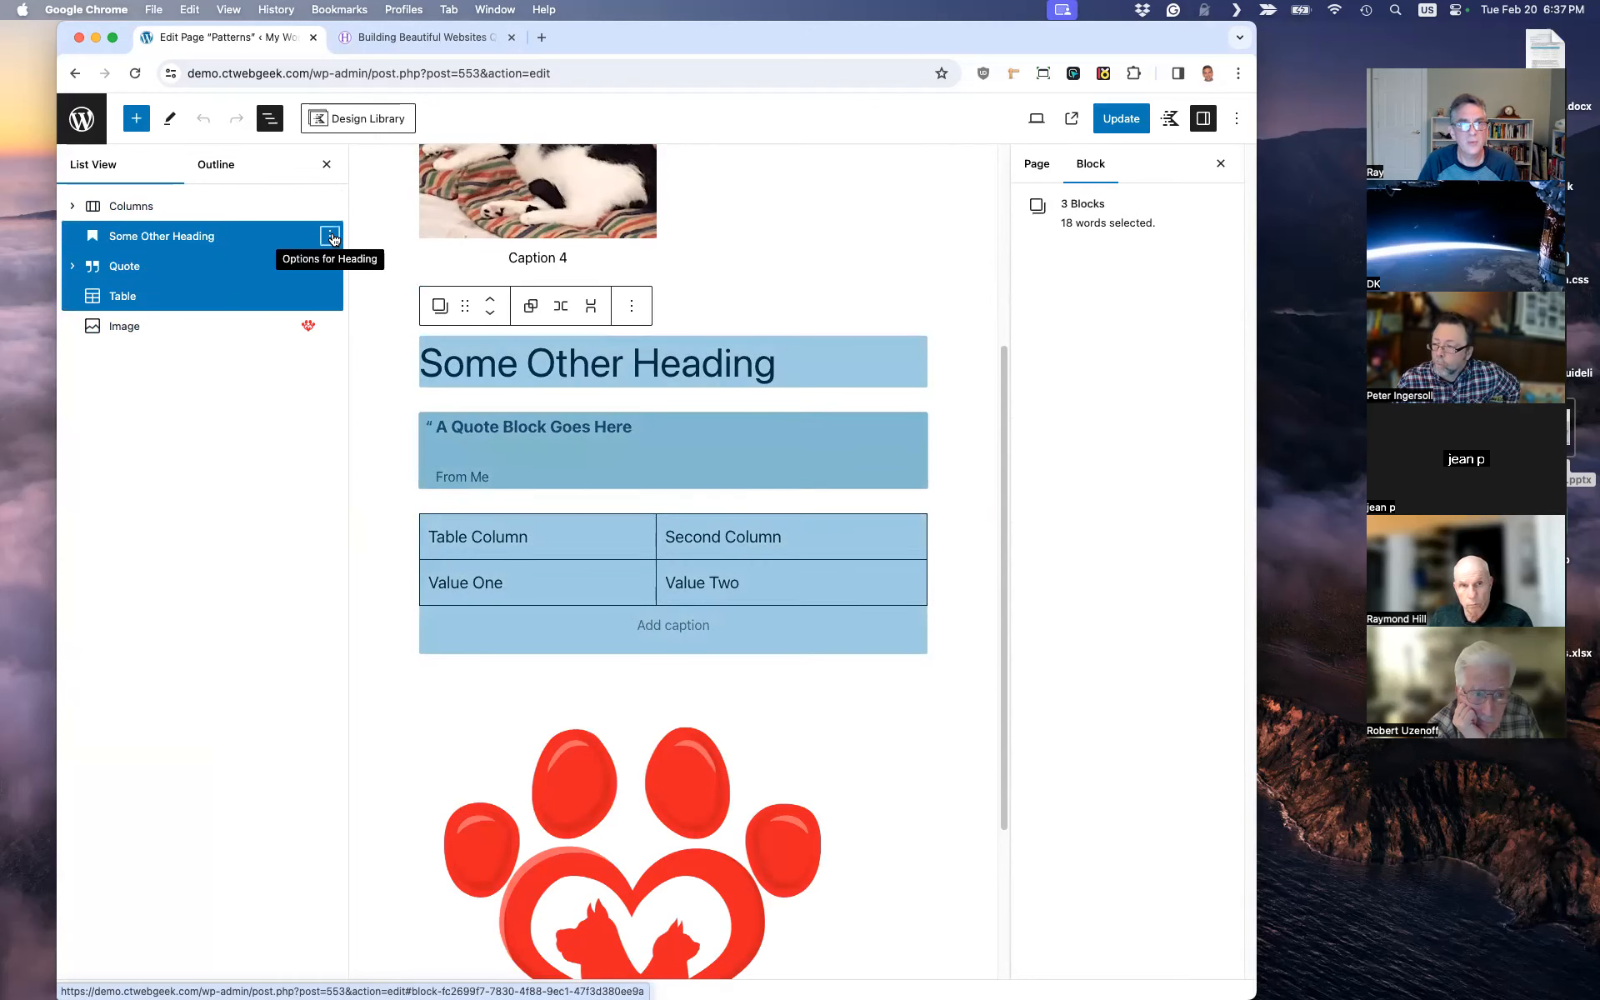
click(330, 236)
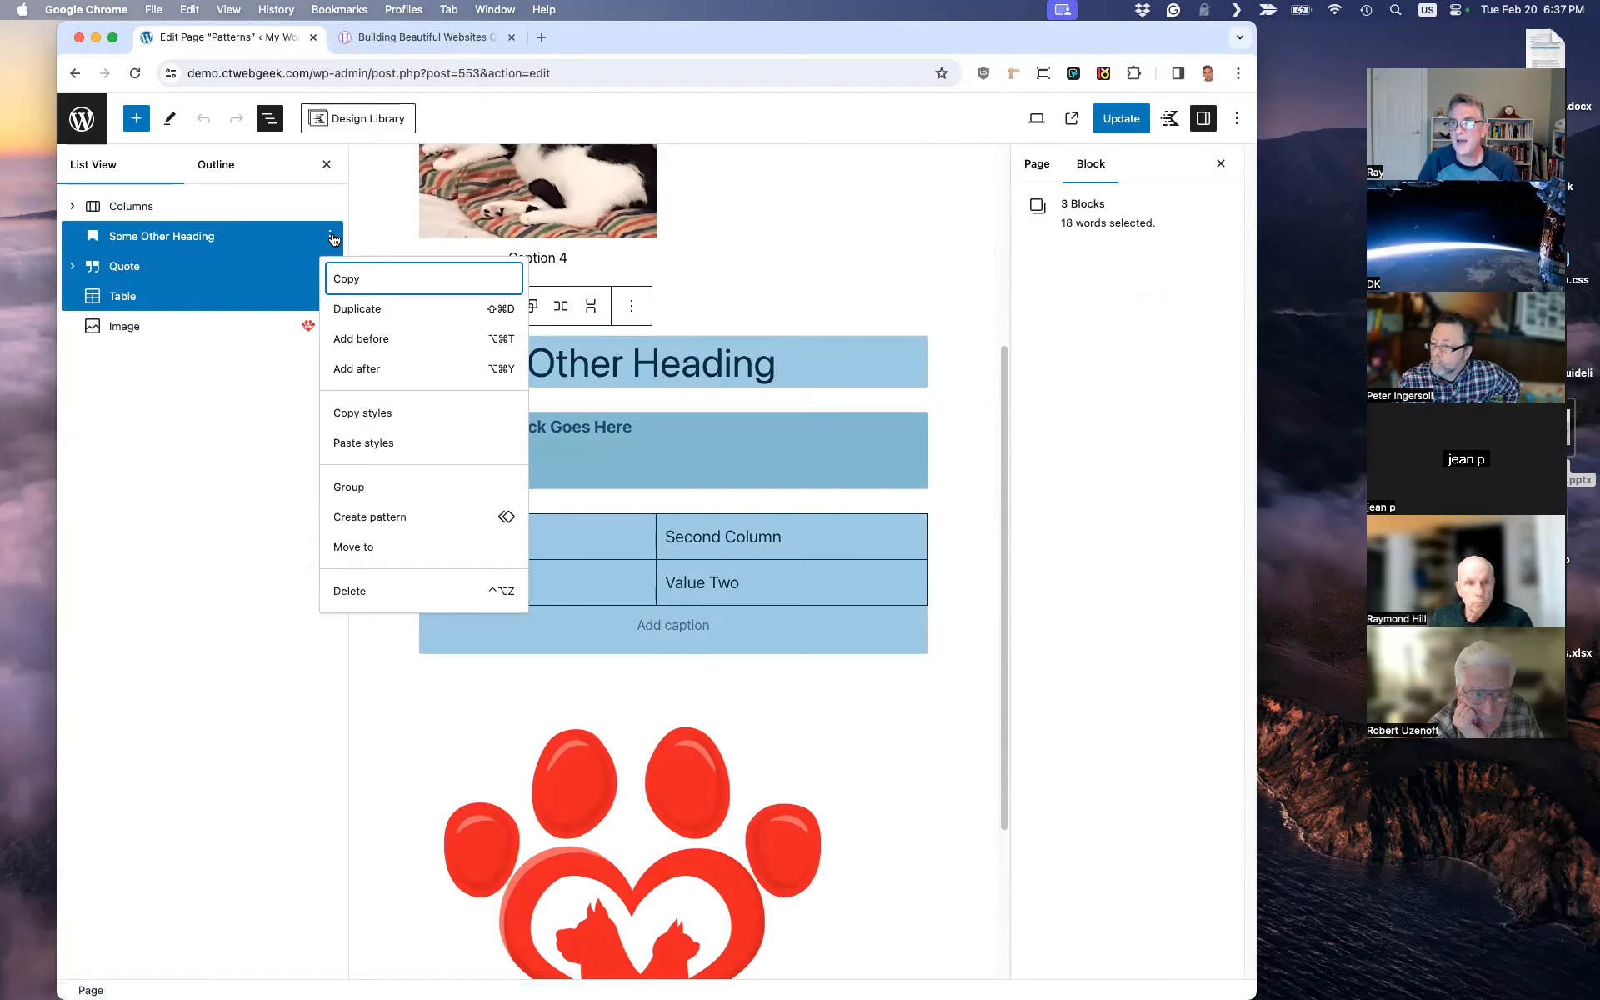
click(154, 617)
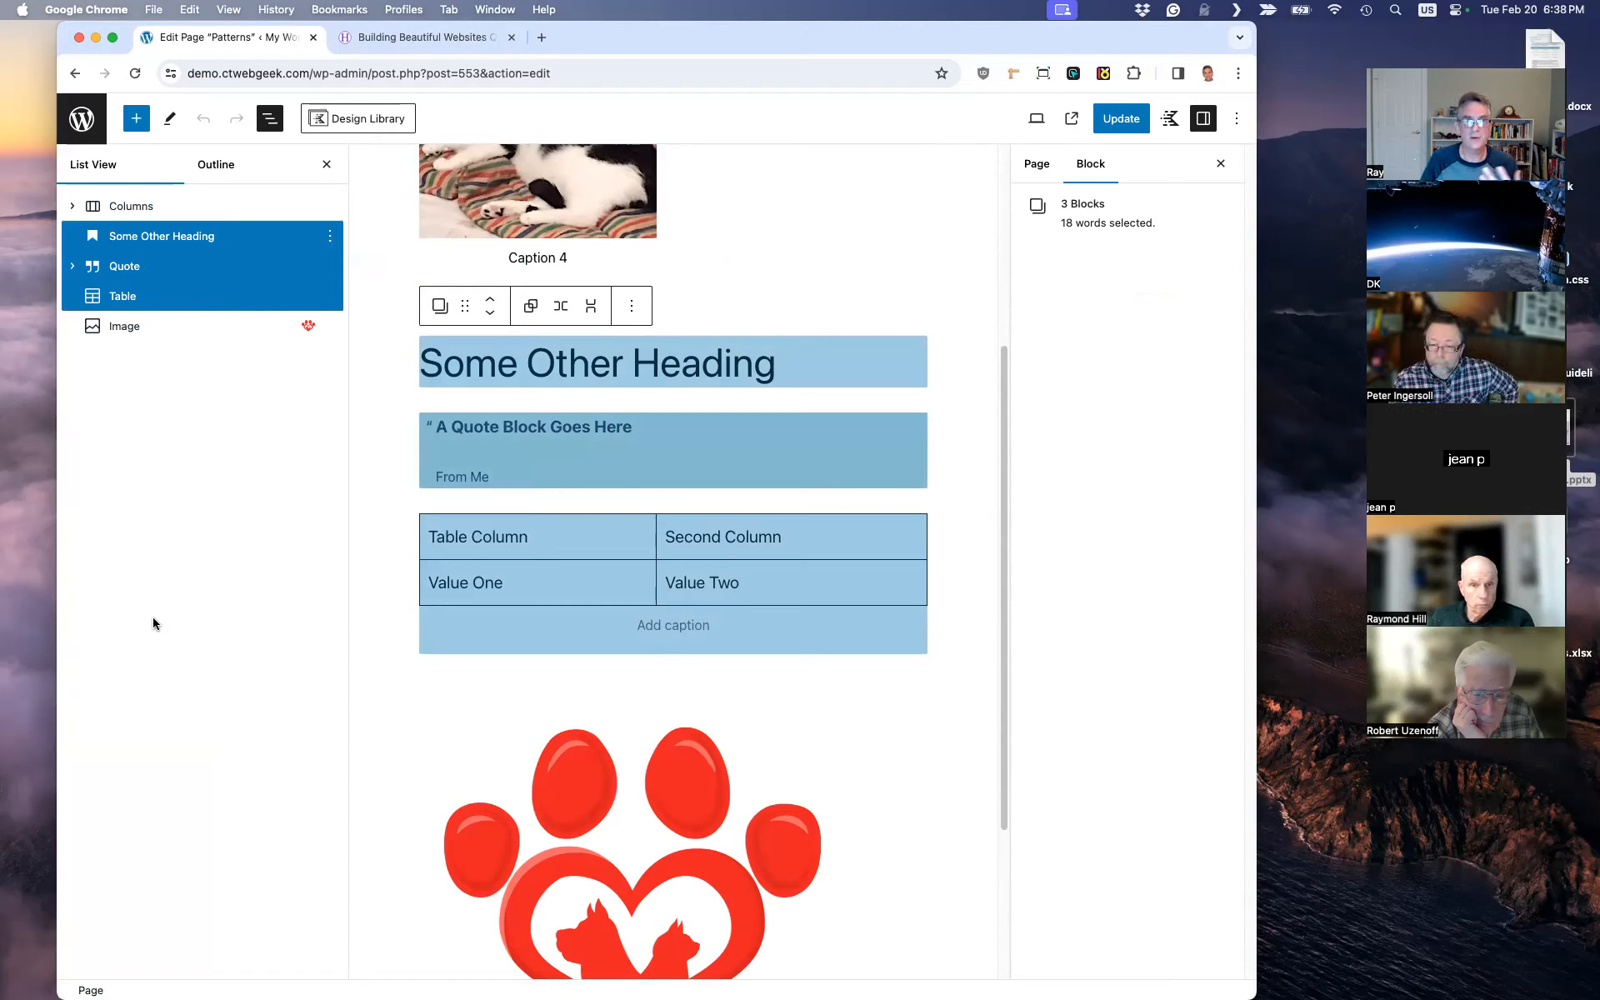
click(331, 237)
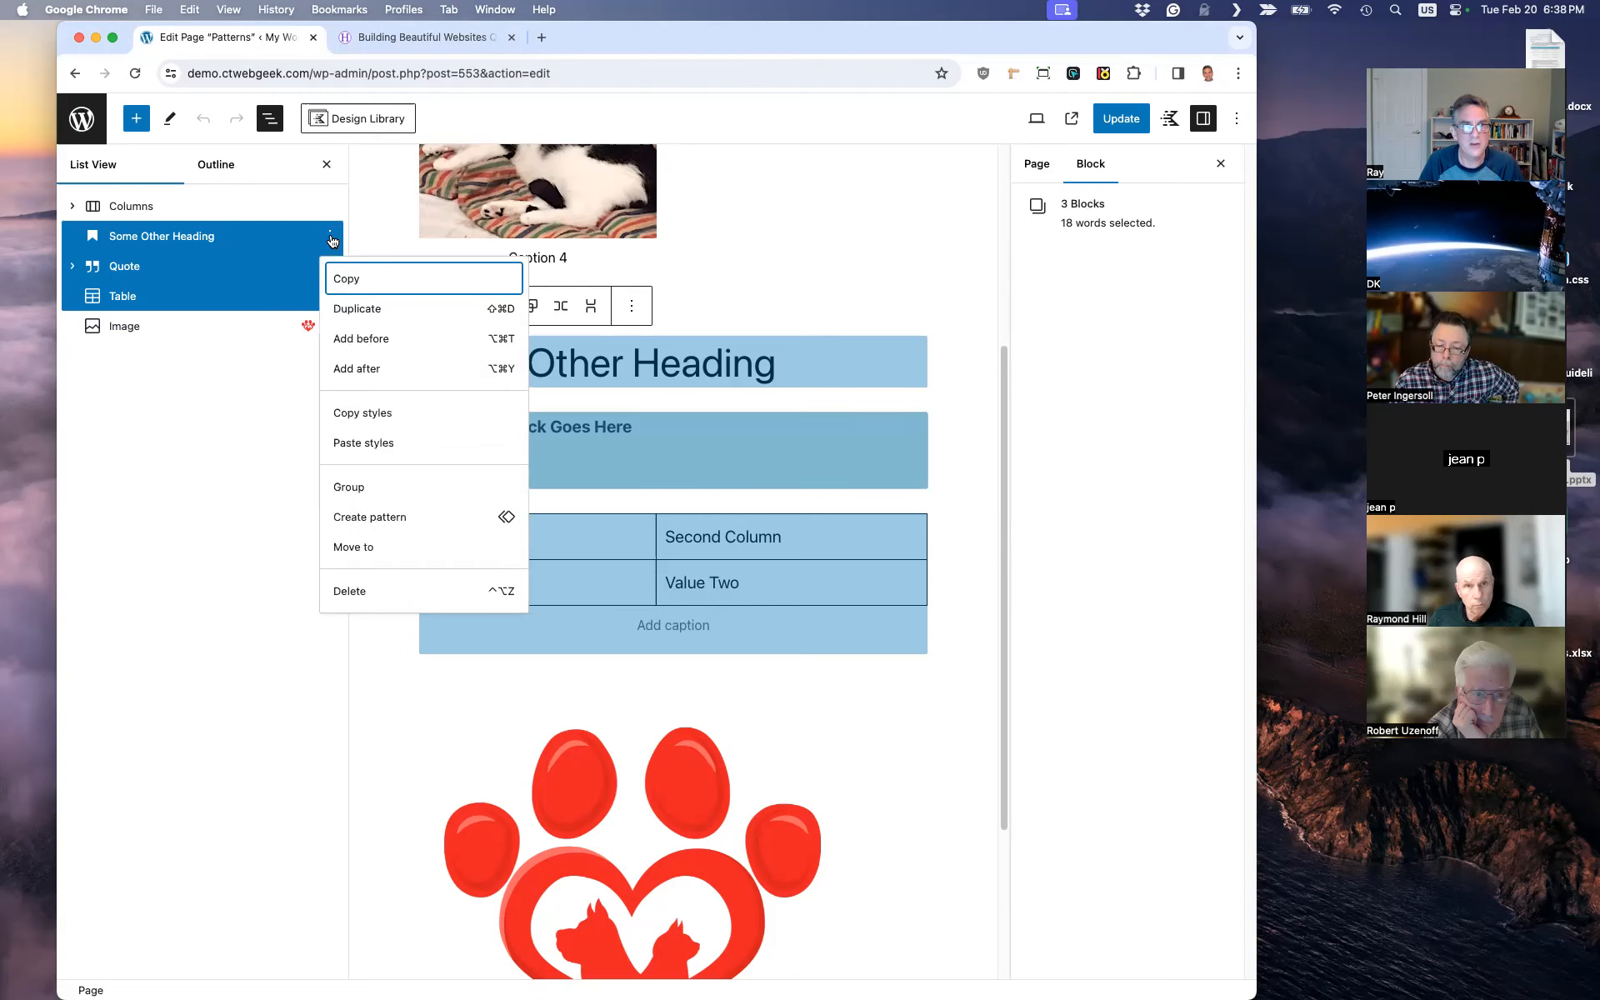
click(400, 486)
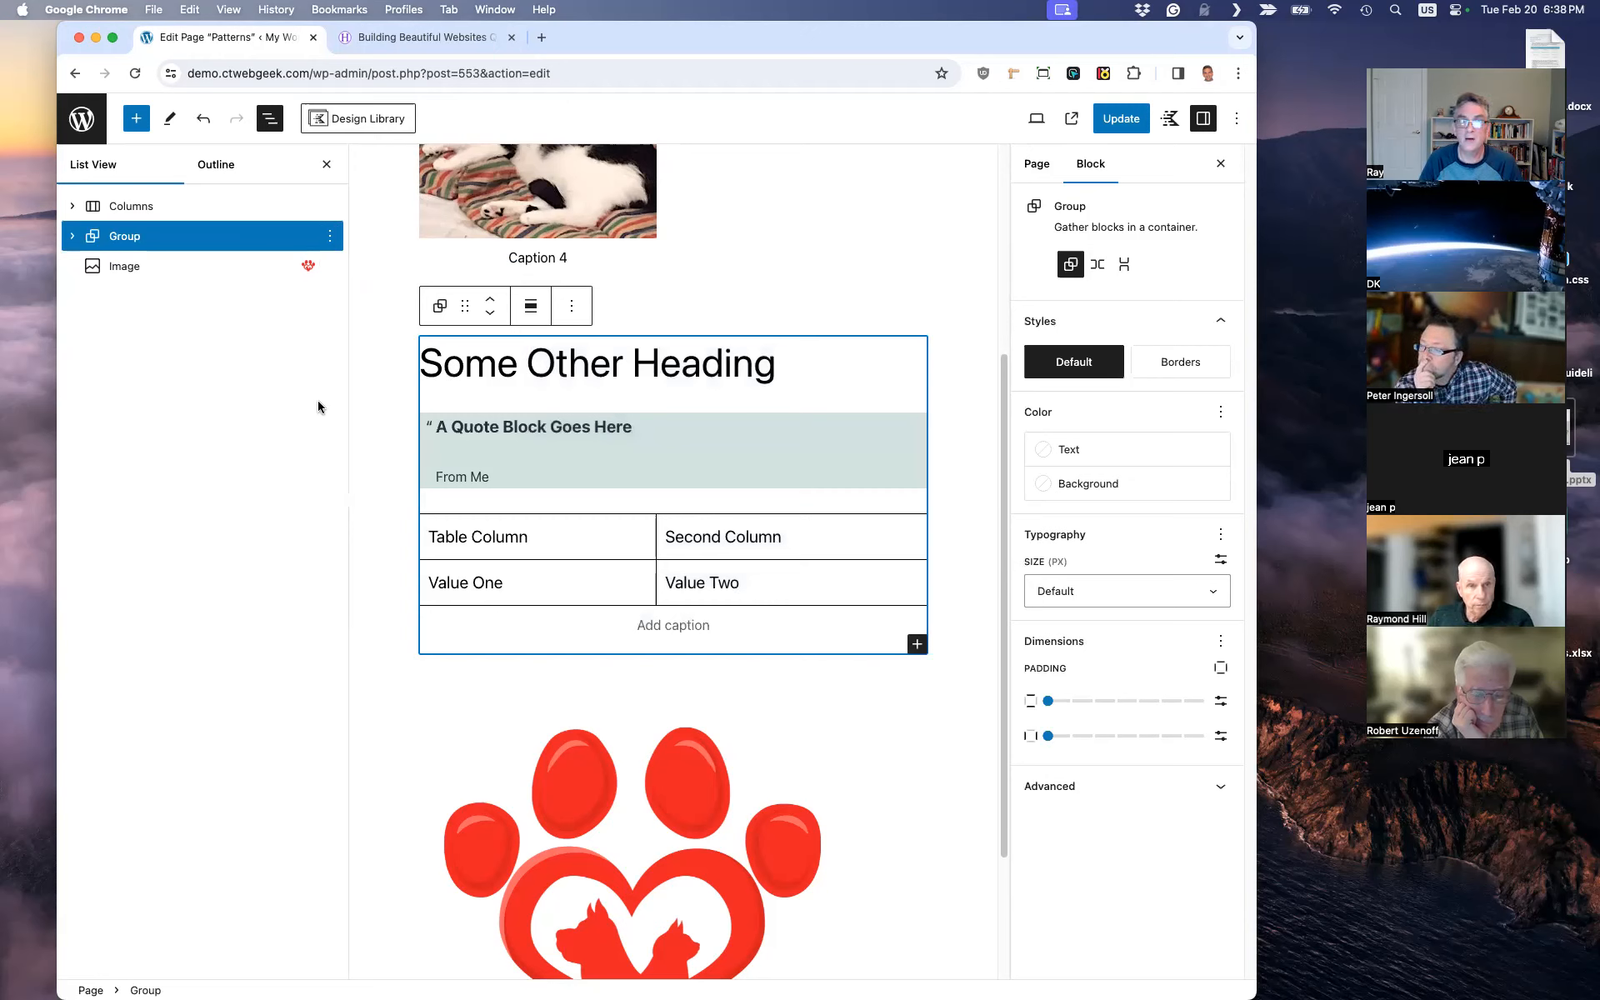
Step: Create an unsynced pattern named TuesdayPatternNonSynced from the group containing the heading, quote and table
mouse_move(682, 397)
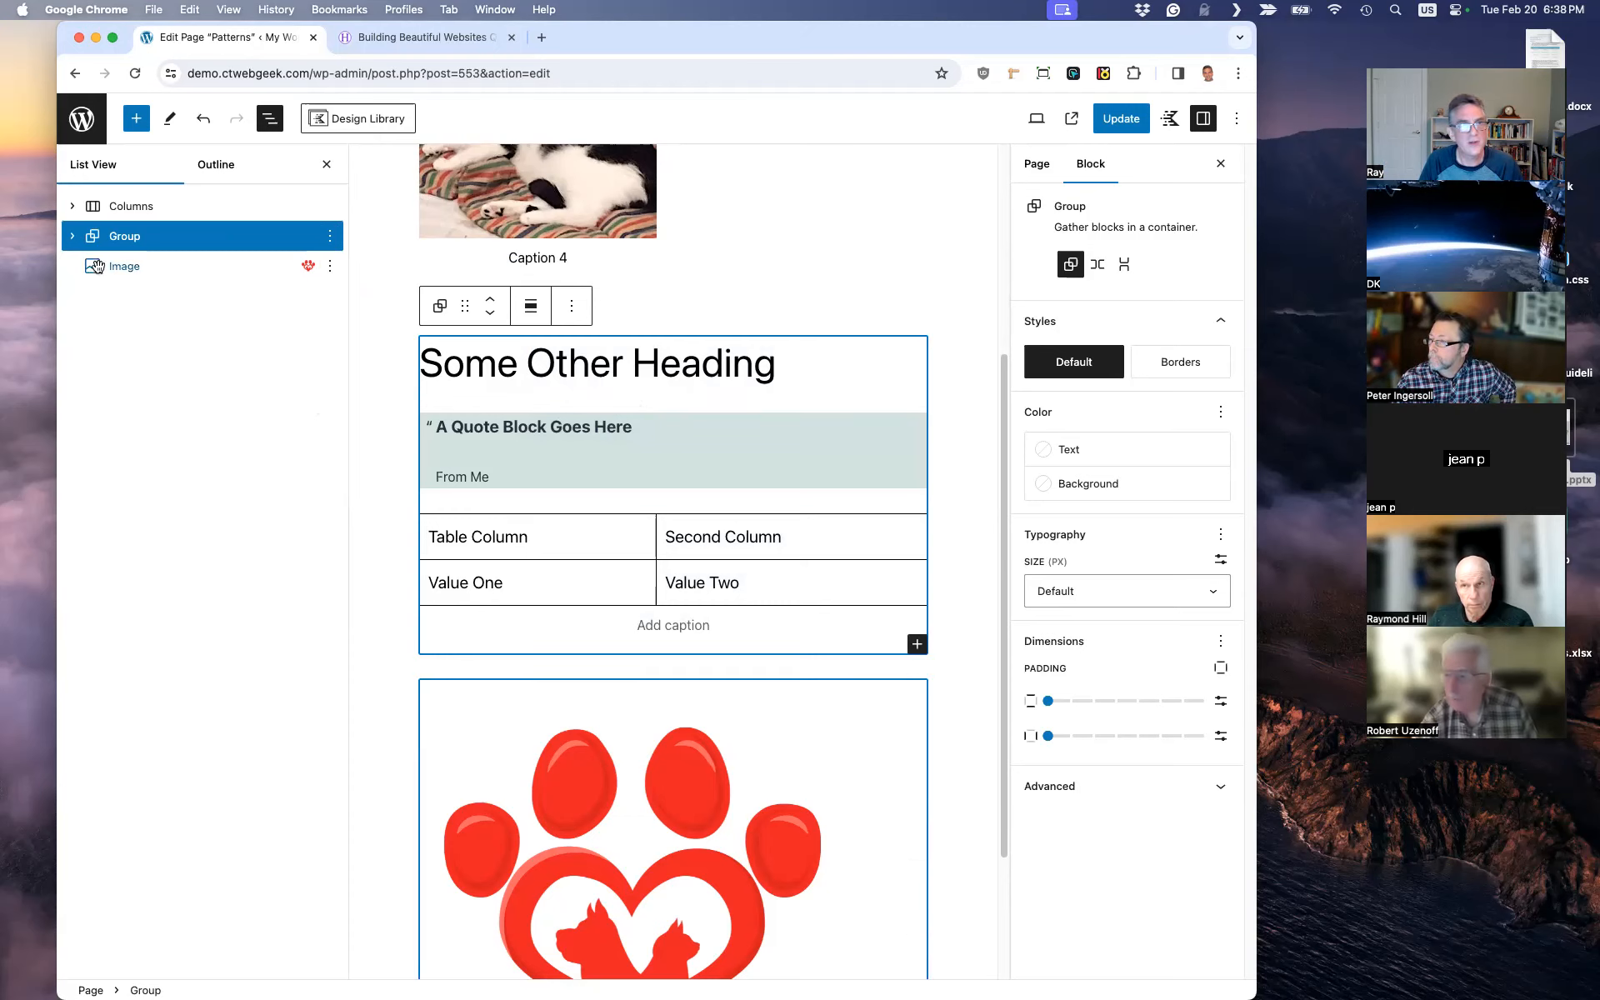
click(73, 236)
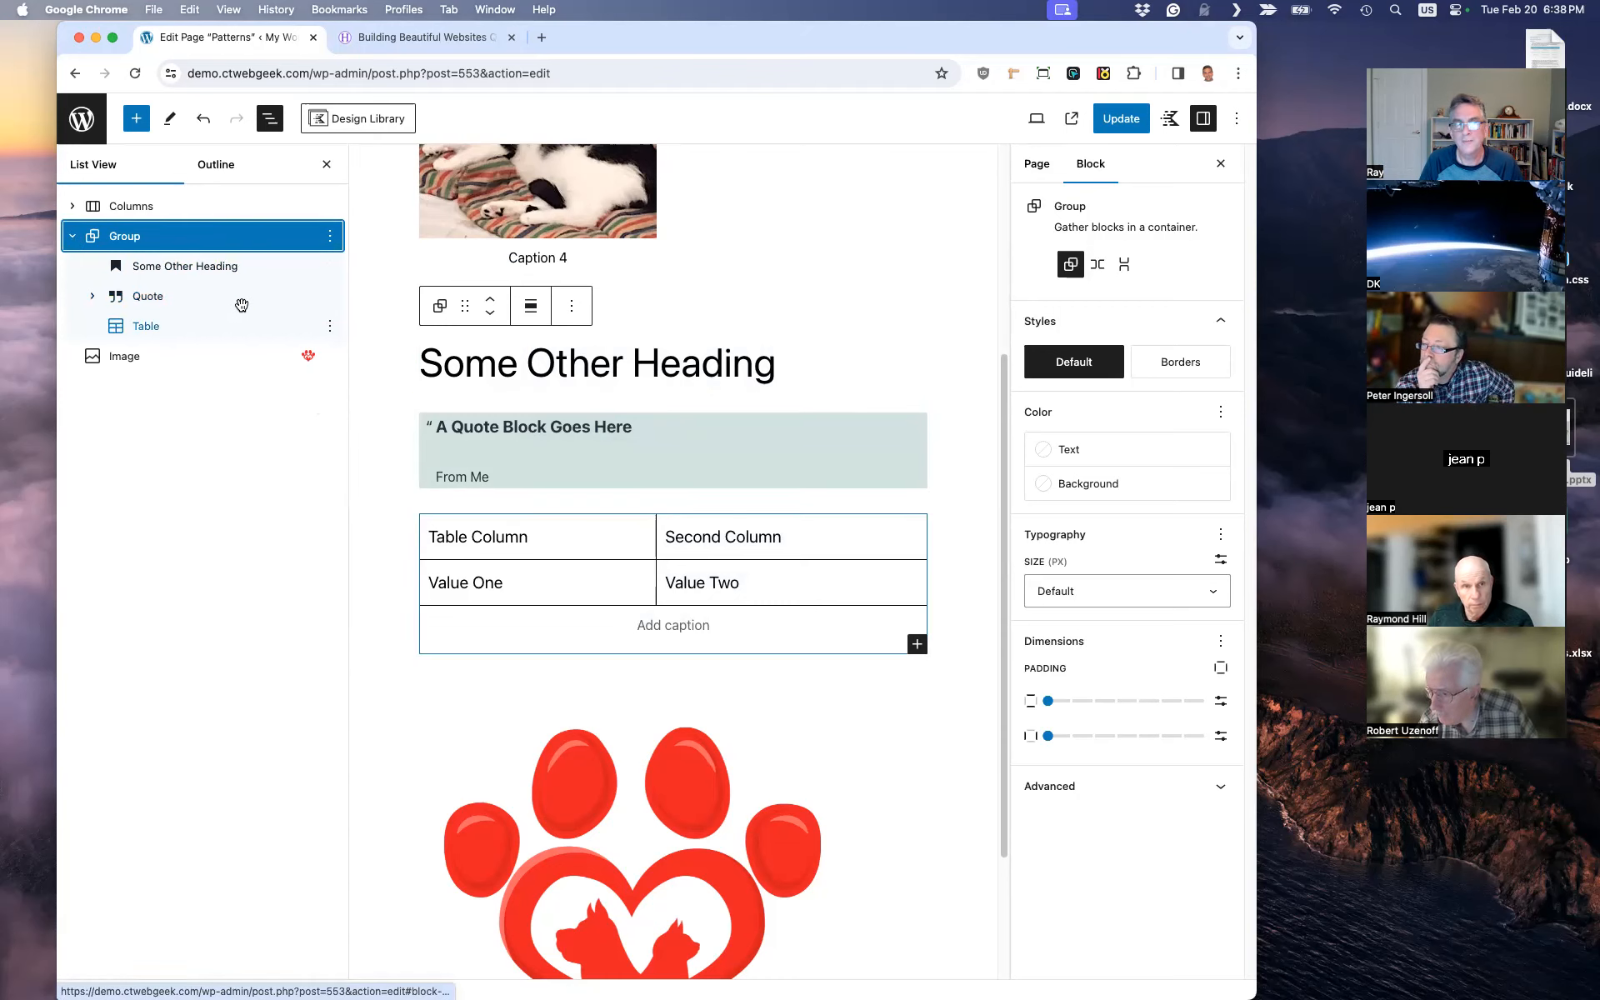
click(330, 235)
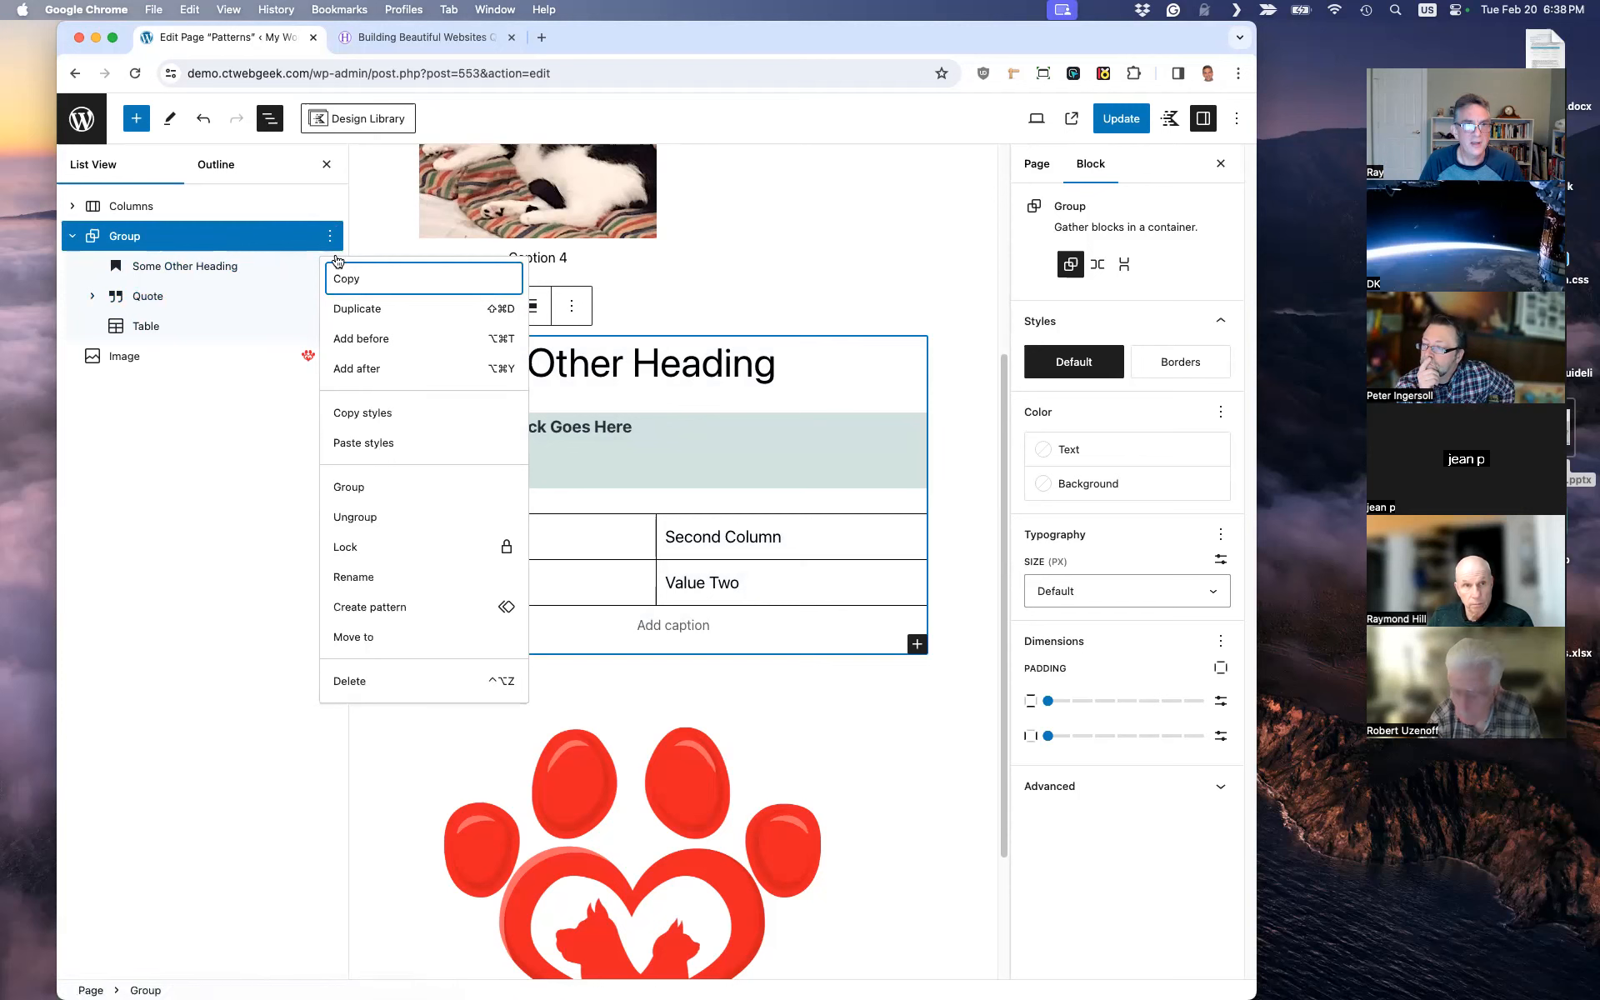
click(407, 607)
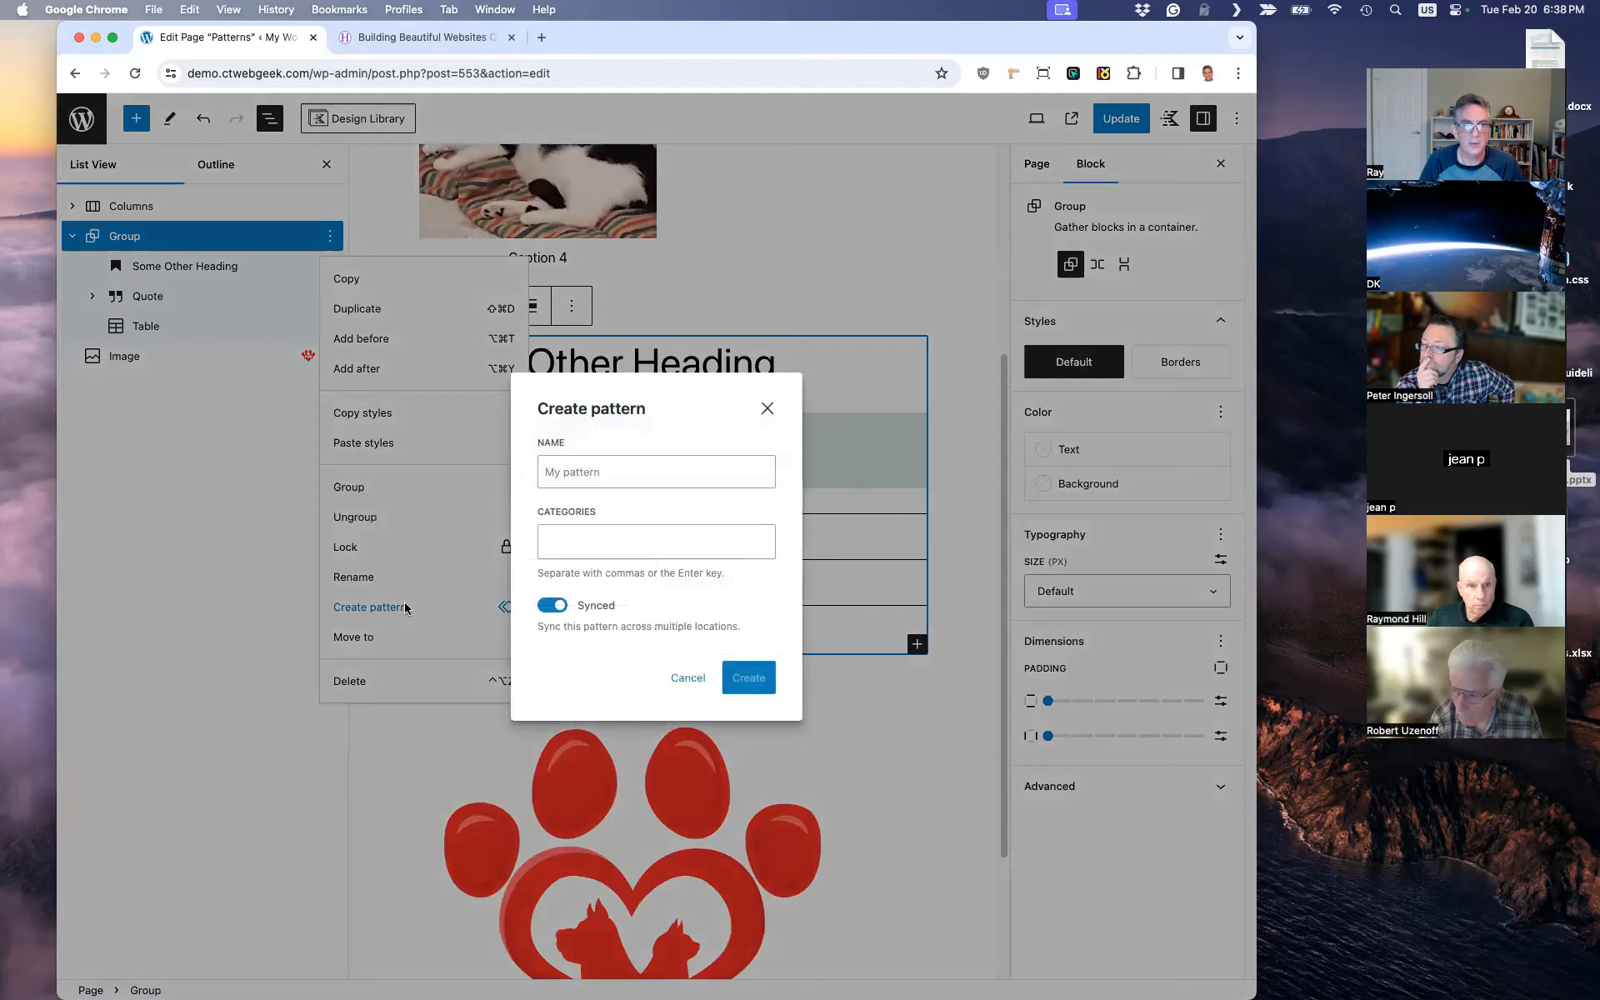
click(627, 469)
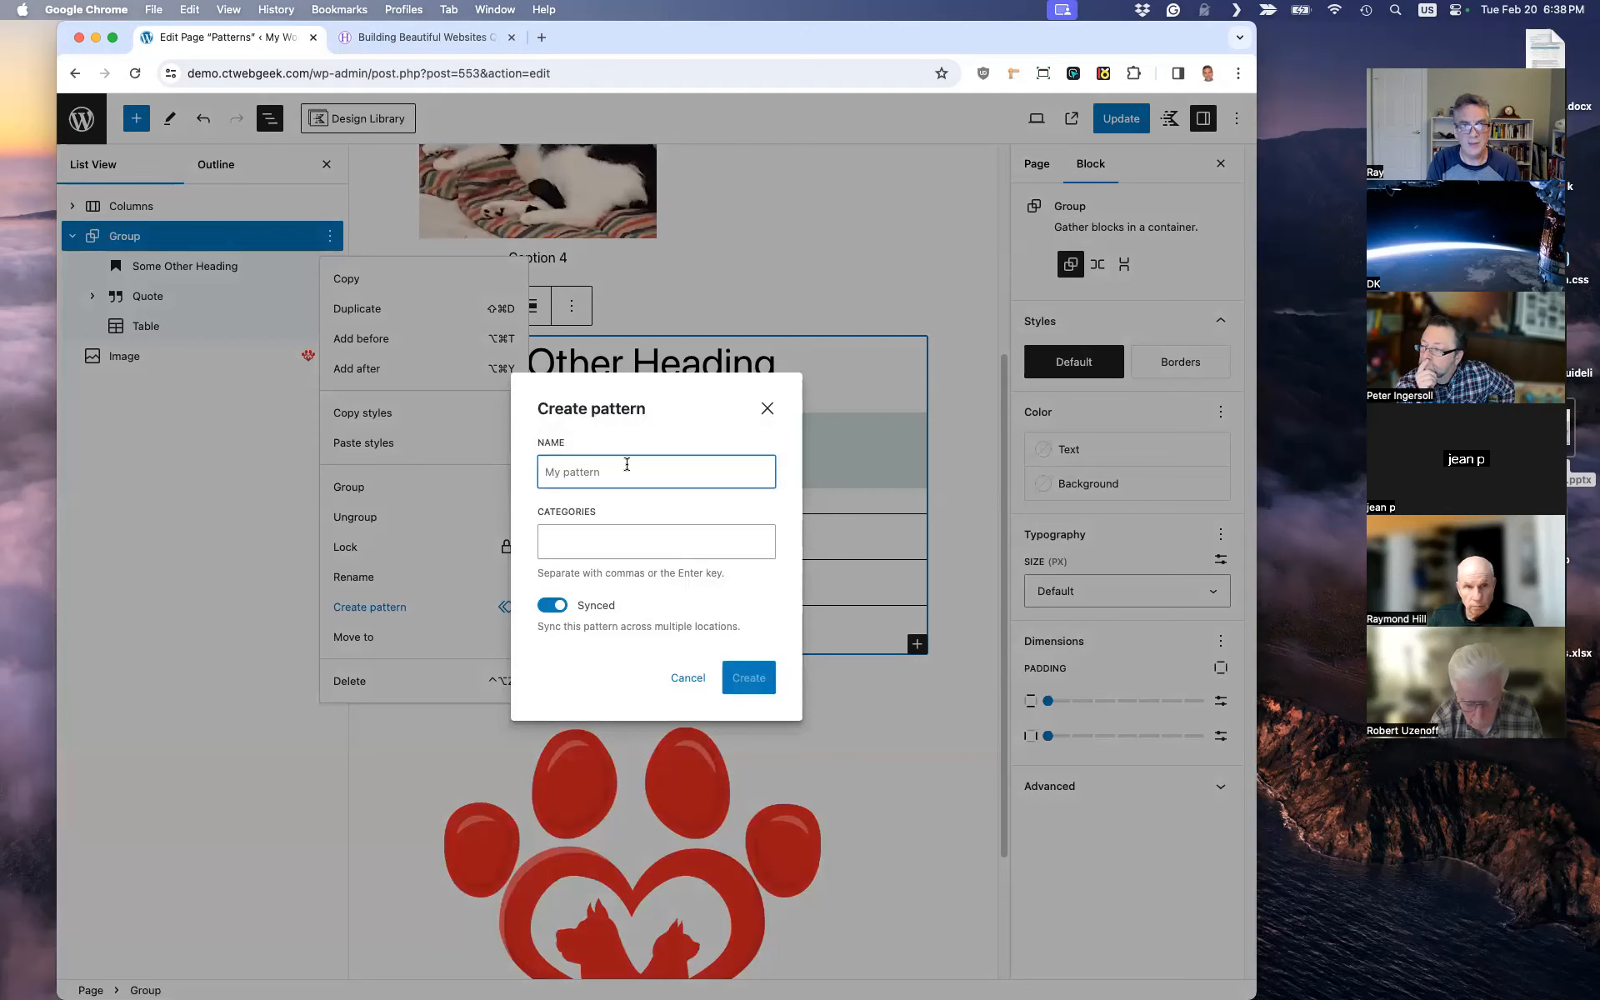
text(TuesdayPatternSynced)
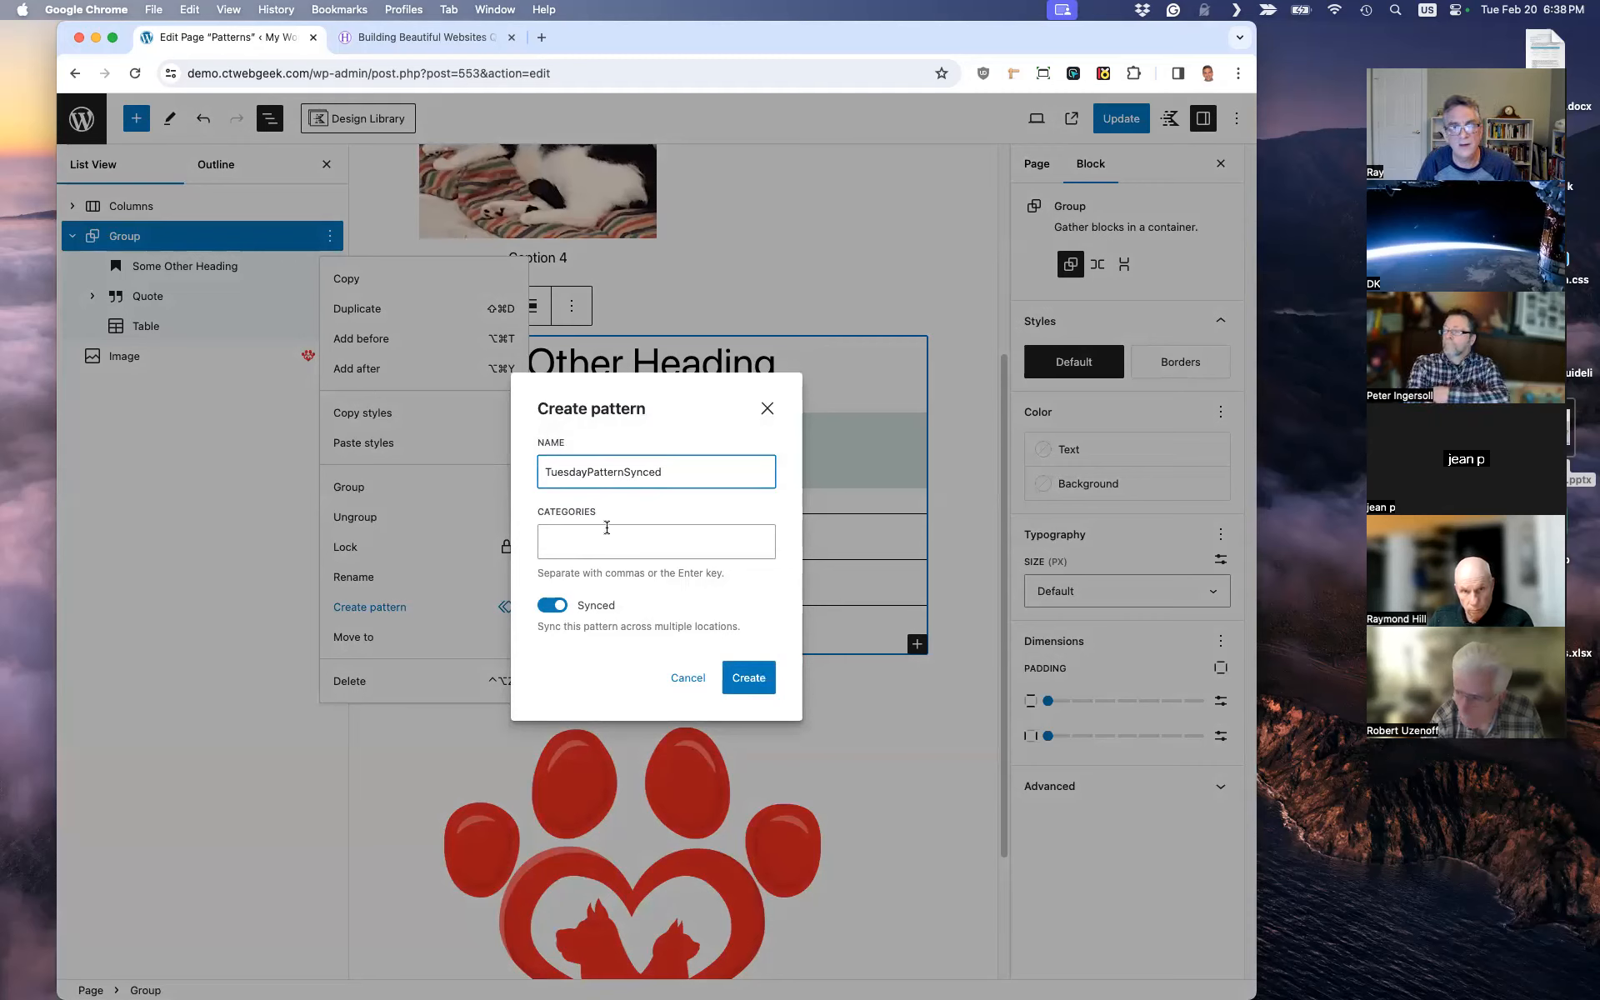
drag(625, 469, 700, 469)
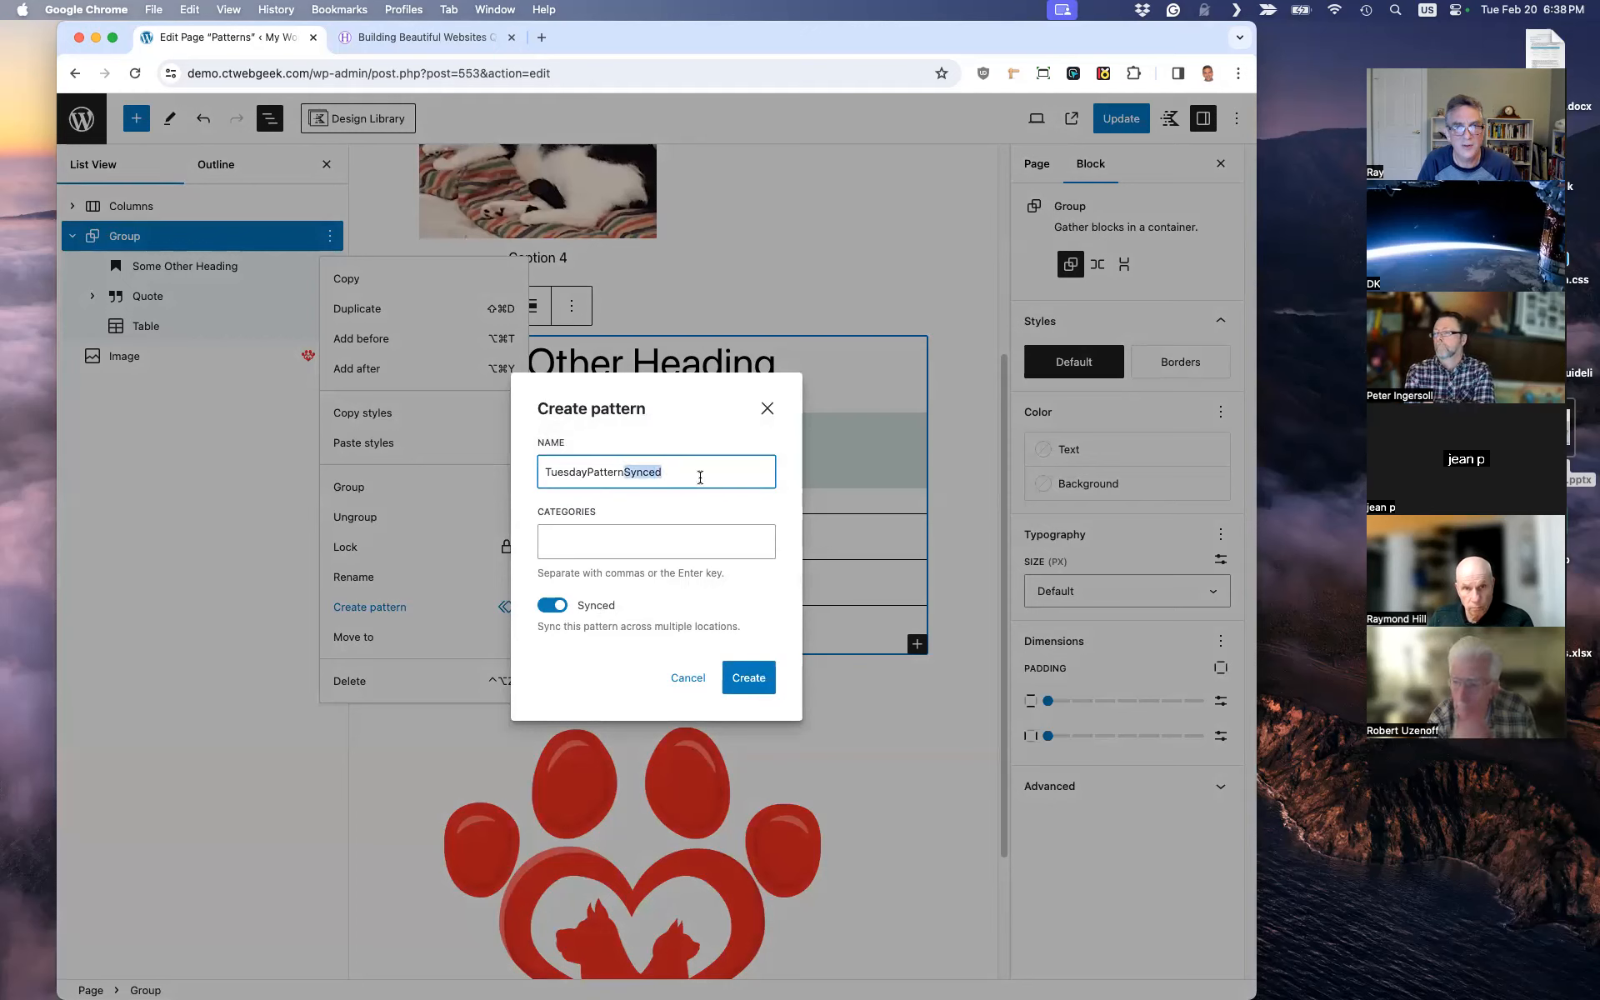
text(NonSY)
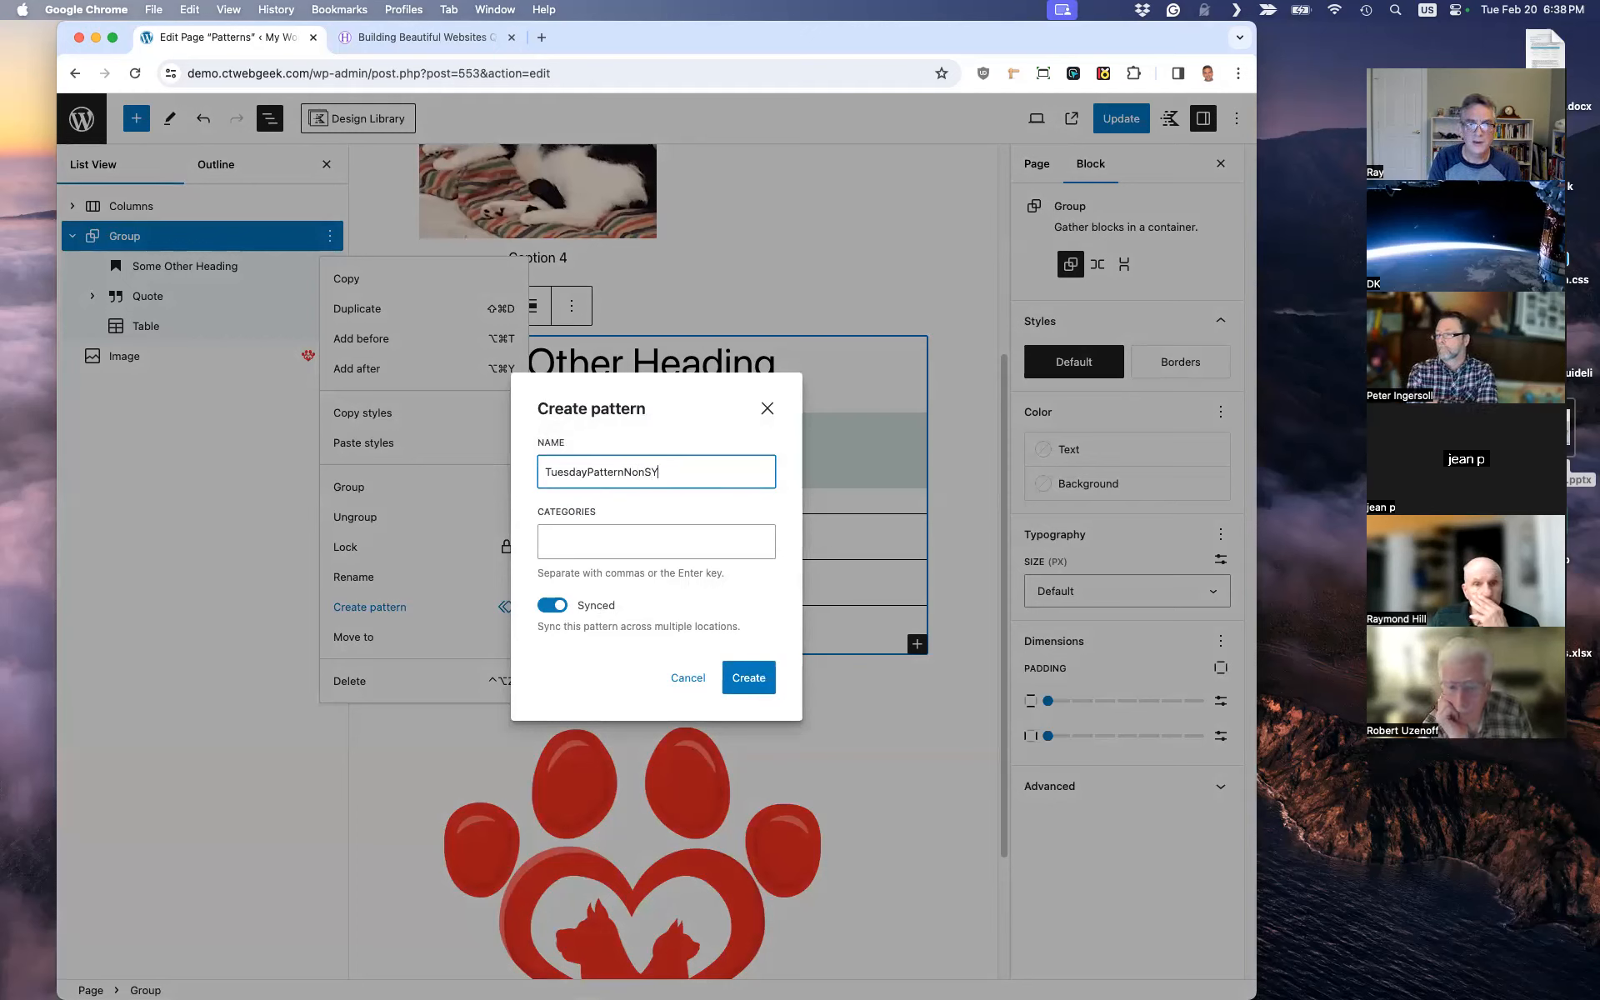
text(nced)
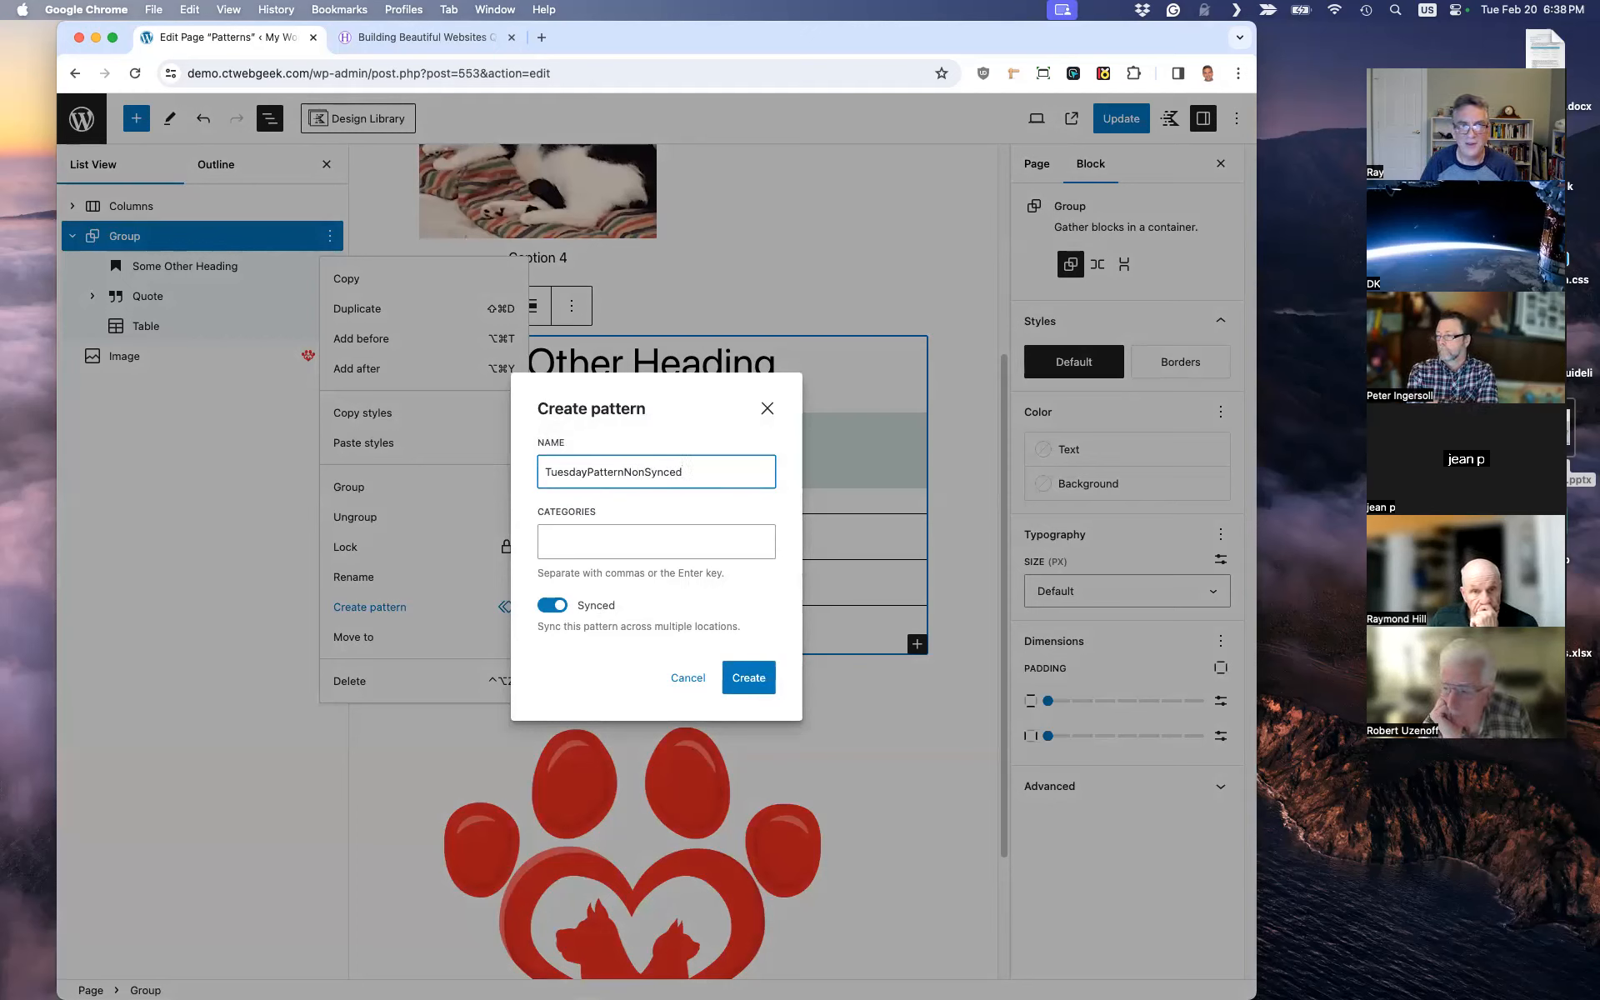
click(552, 605)
click(748, 678)
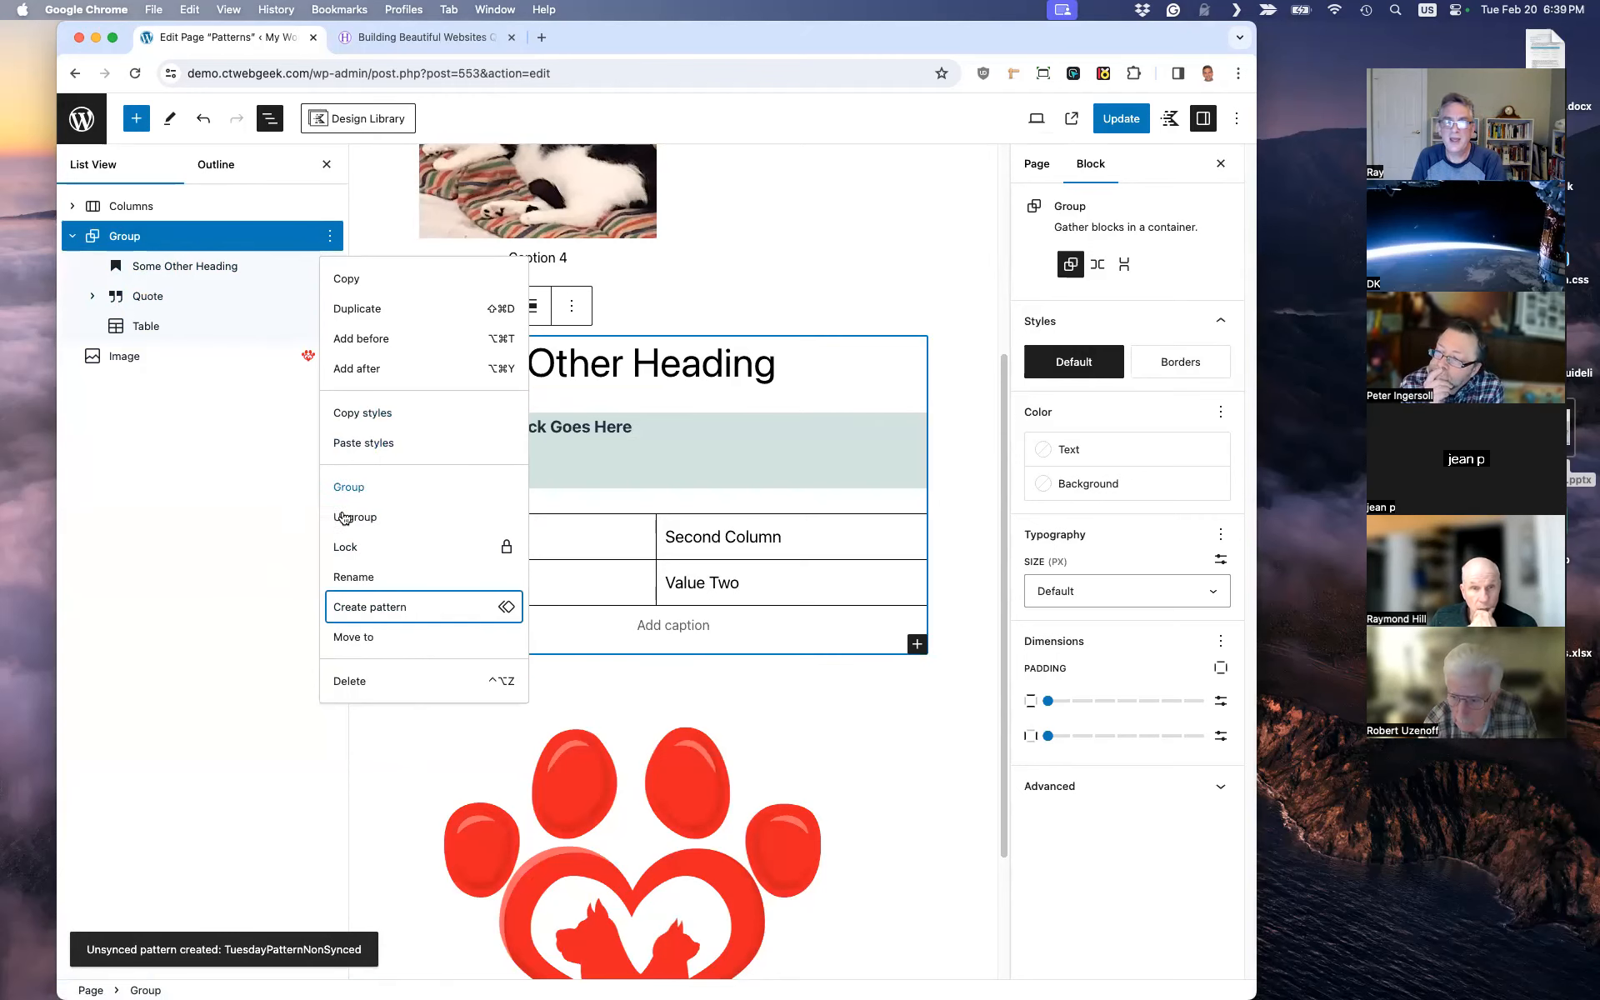
Step: Collapse the group in the block list and save the changes to the Patterns page
click(73, 239)
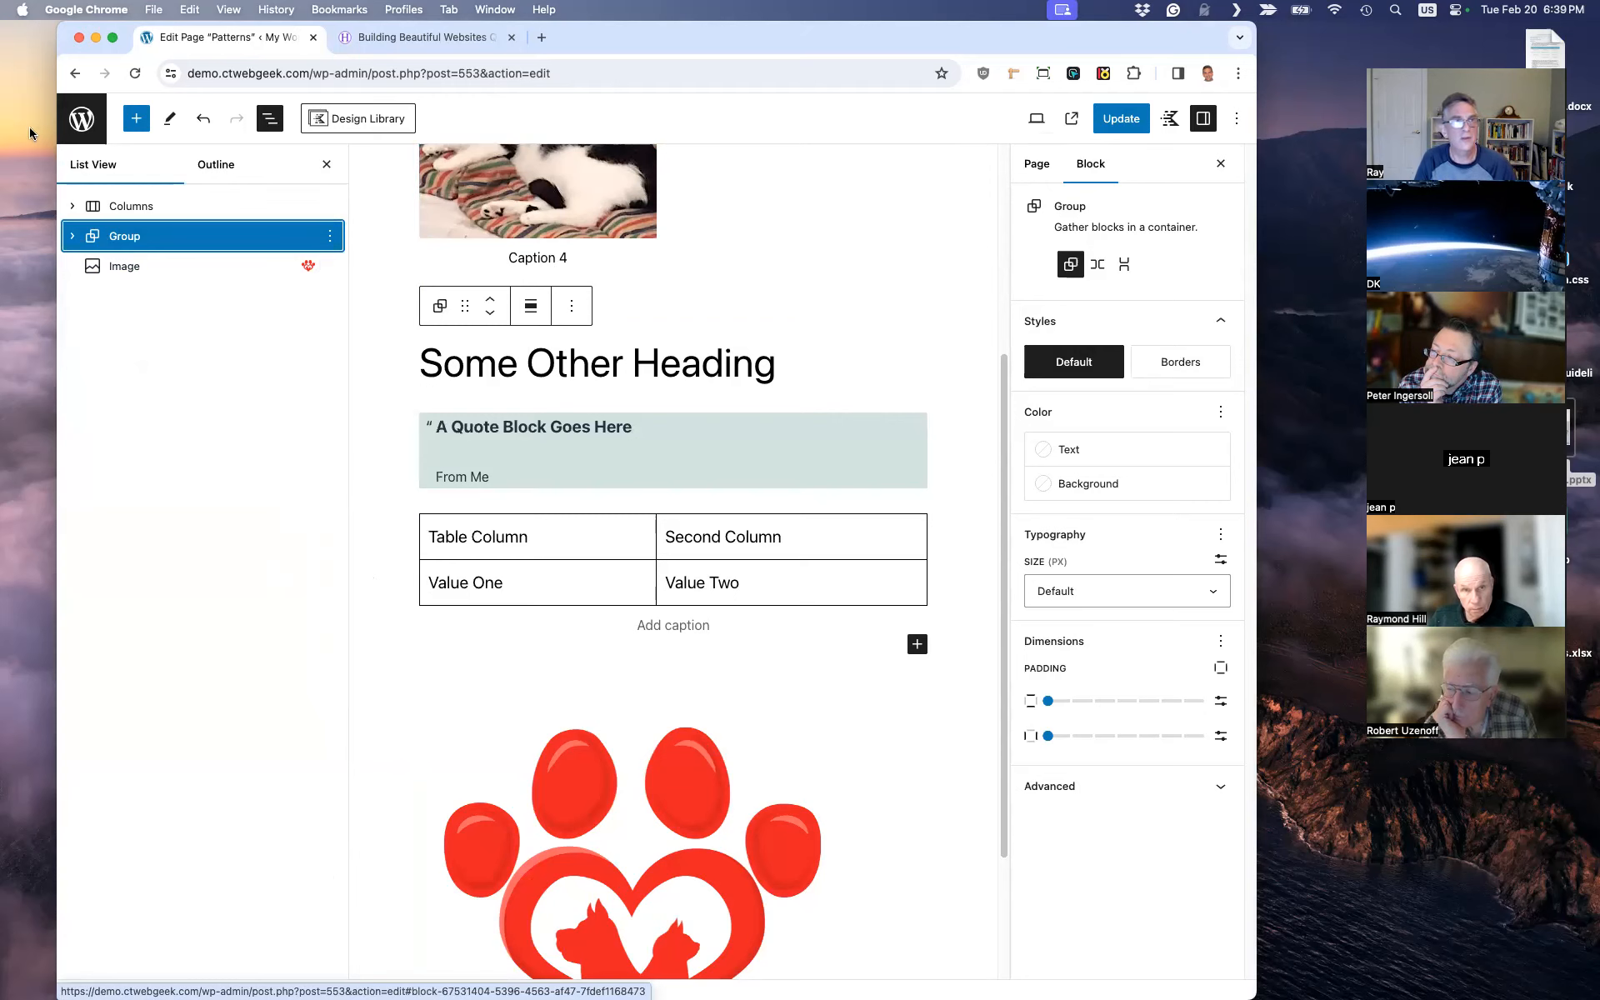
click(76, 120)
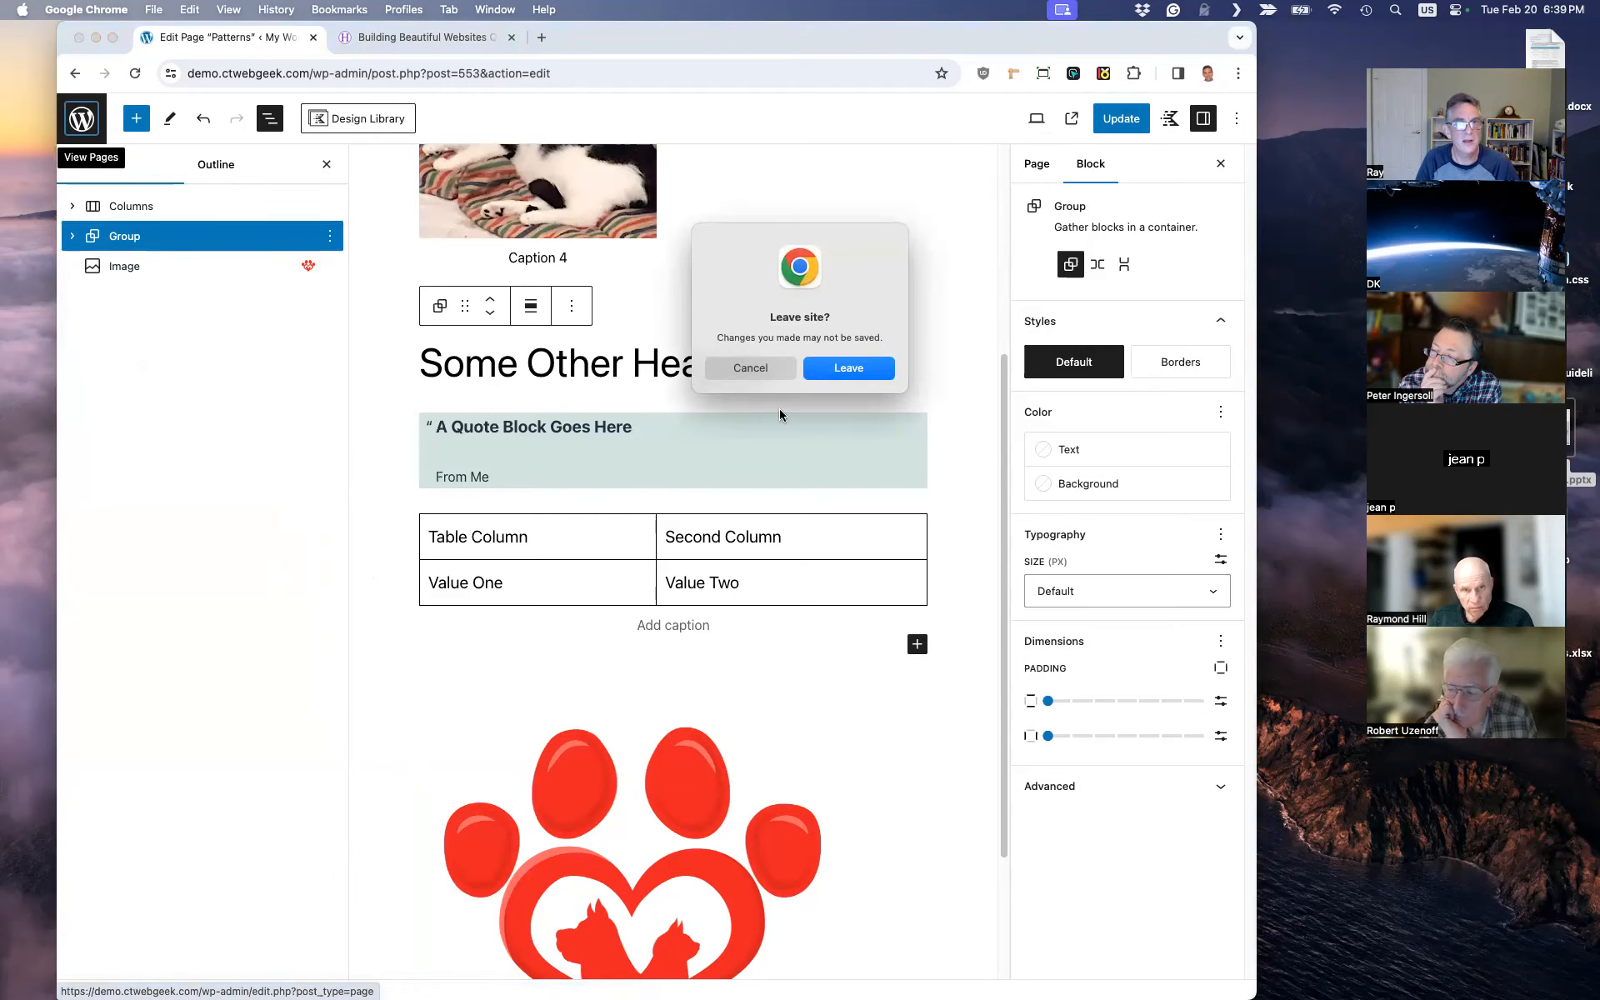
click(745, 368)
click(1121, 125)
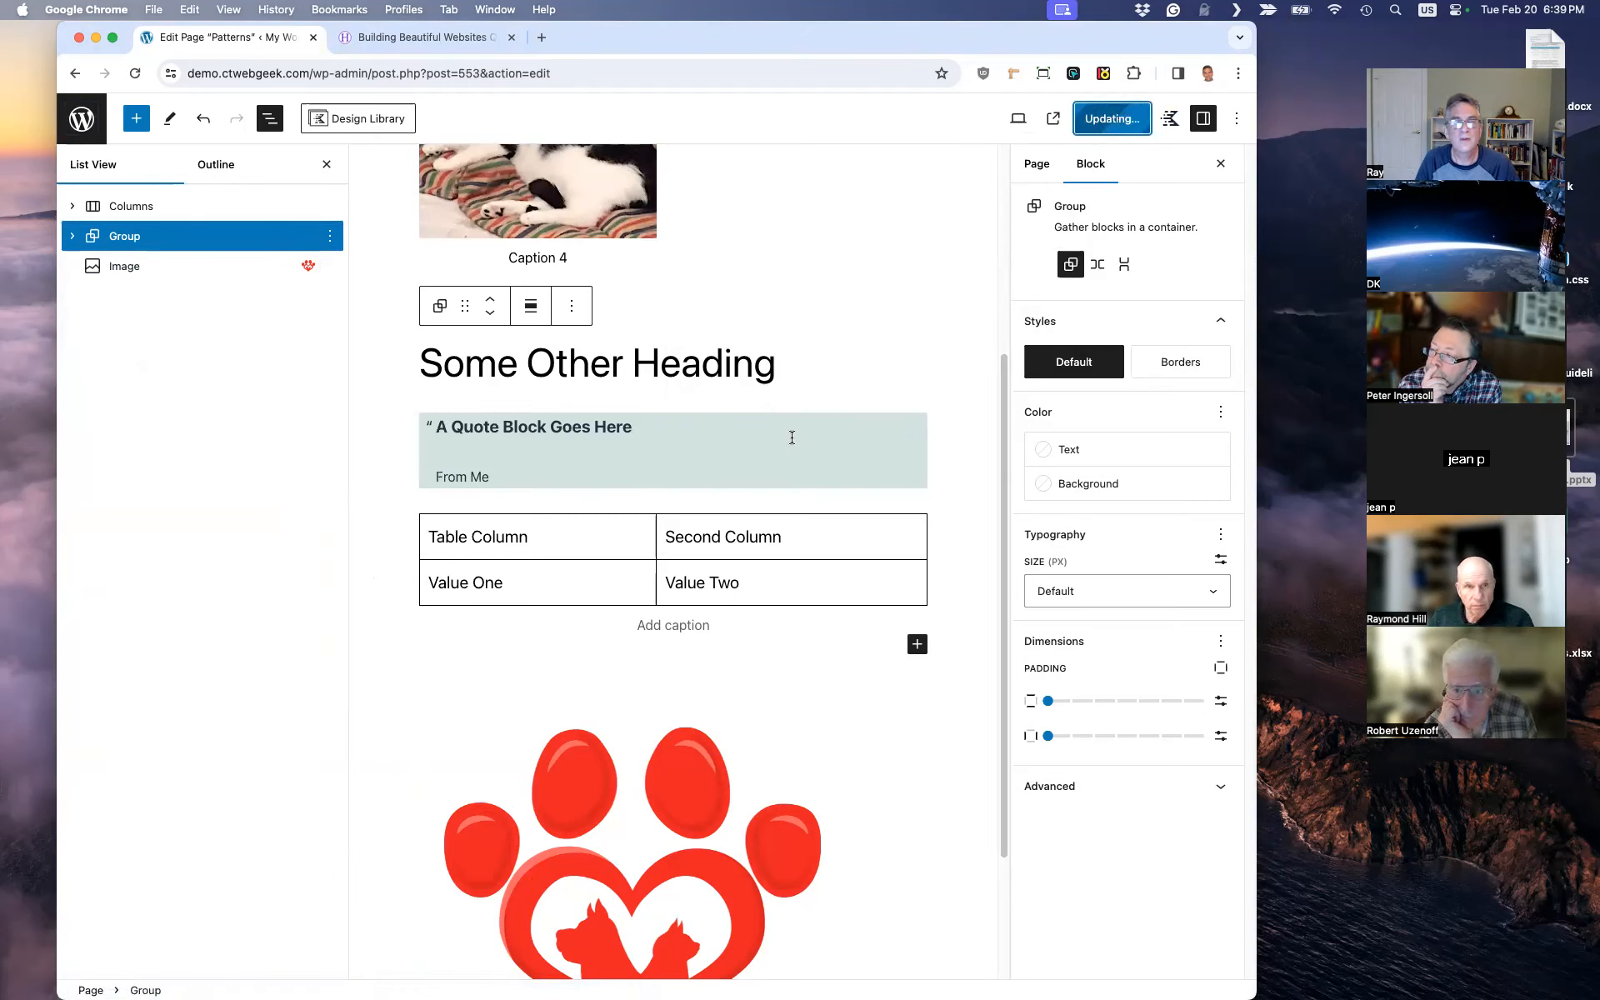
Step: Leave the Patterns page and add a new page titled PatternTest3
click(92, 125)
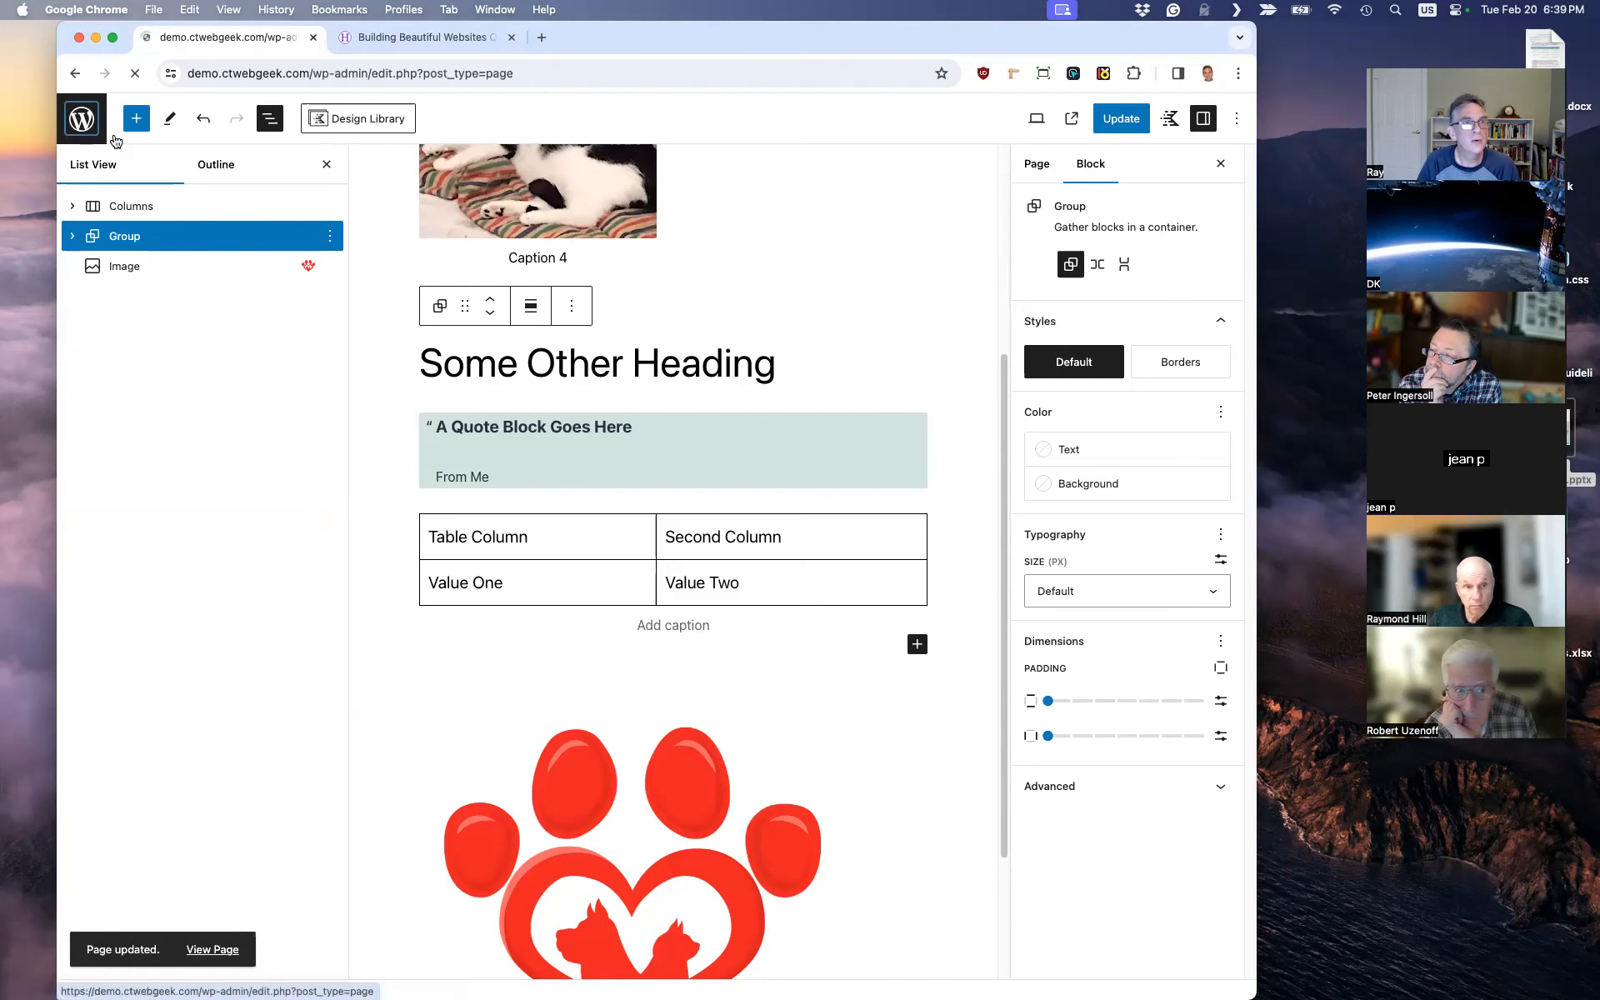
click(312, 148)
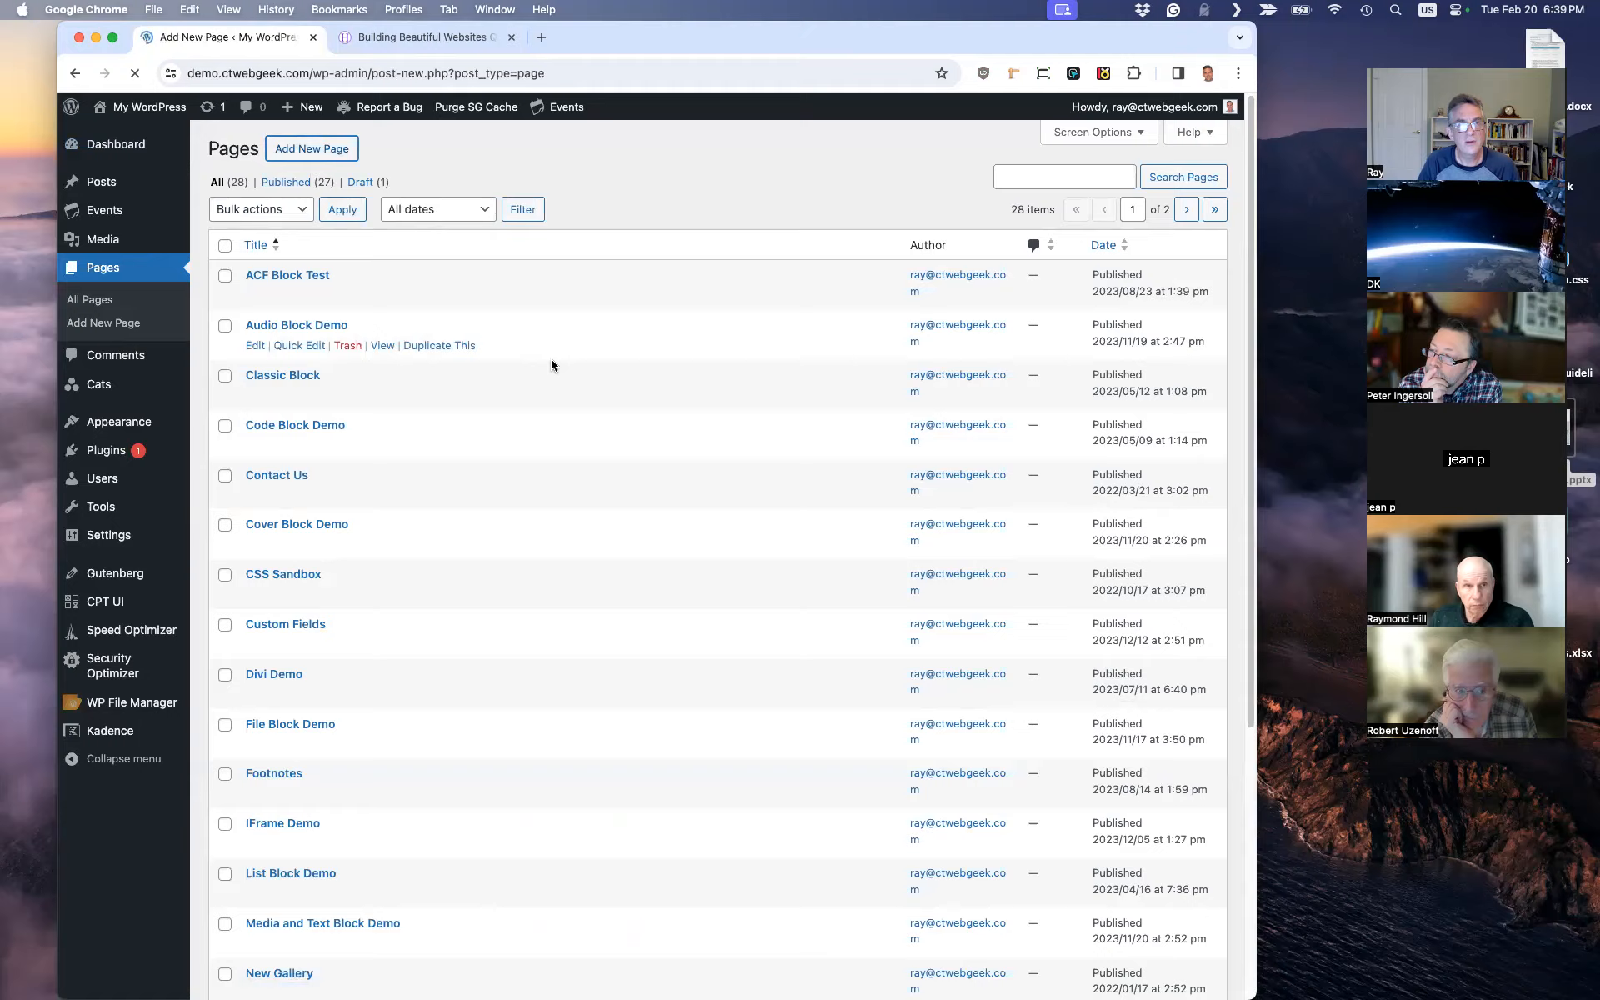
text(P)
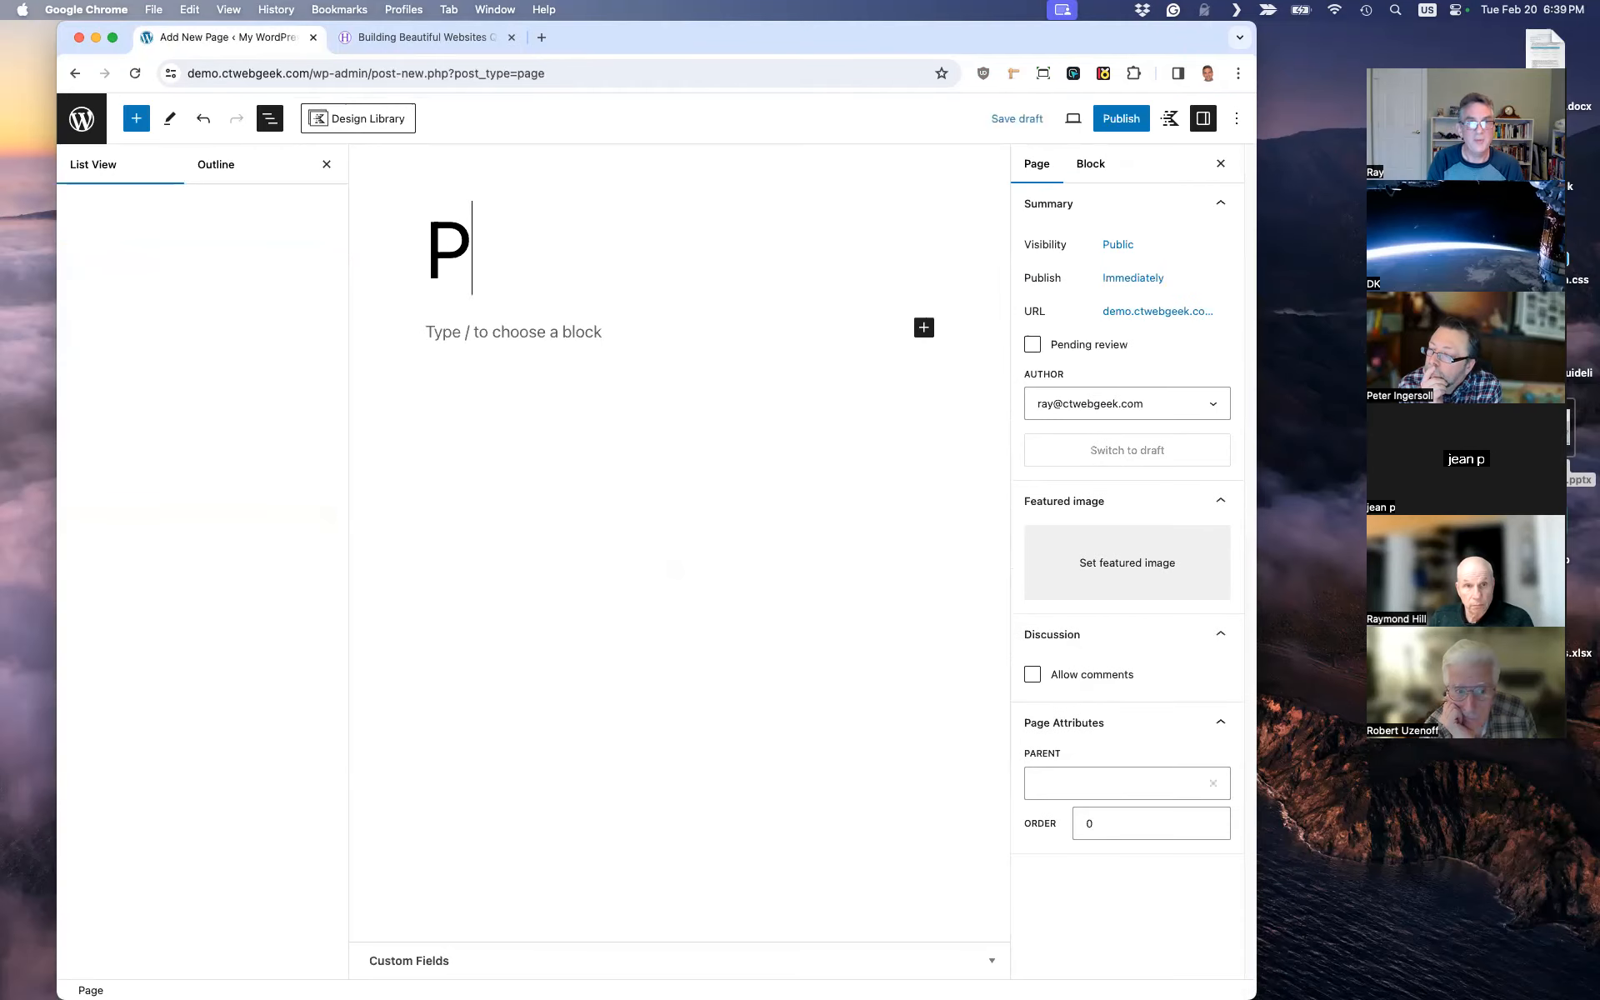
text(atternTest)
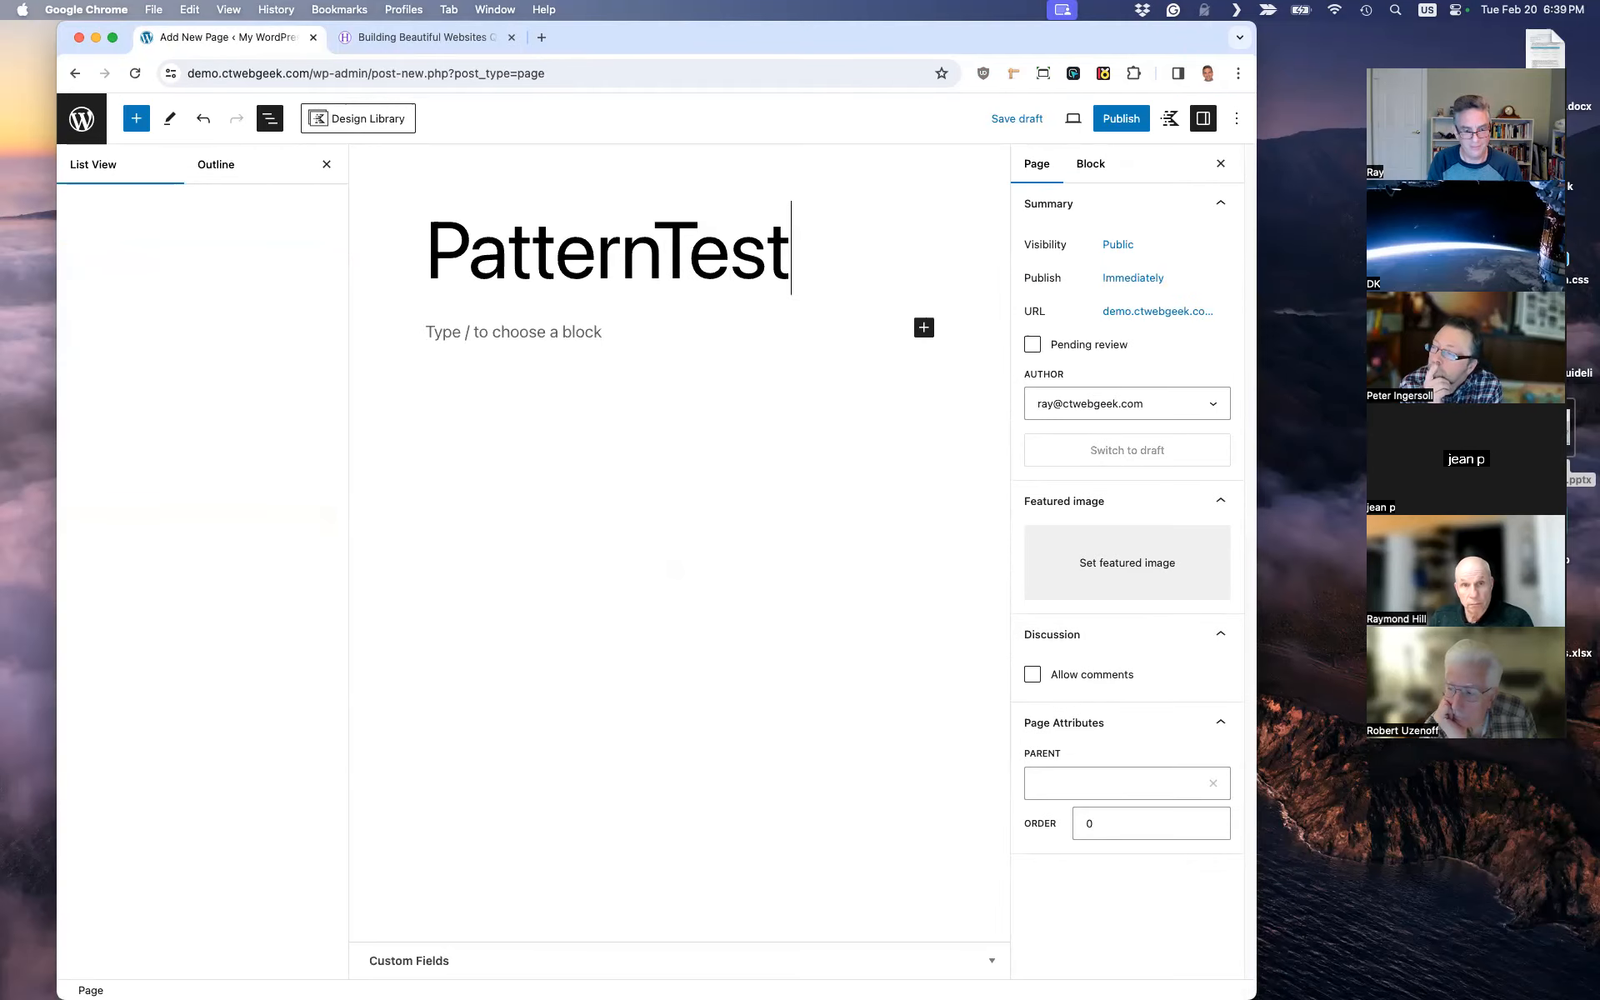
text(3)
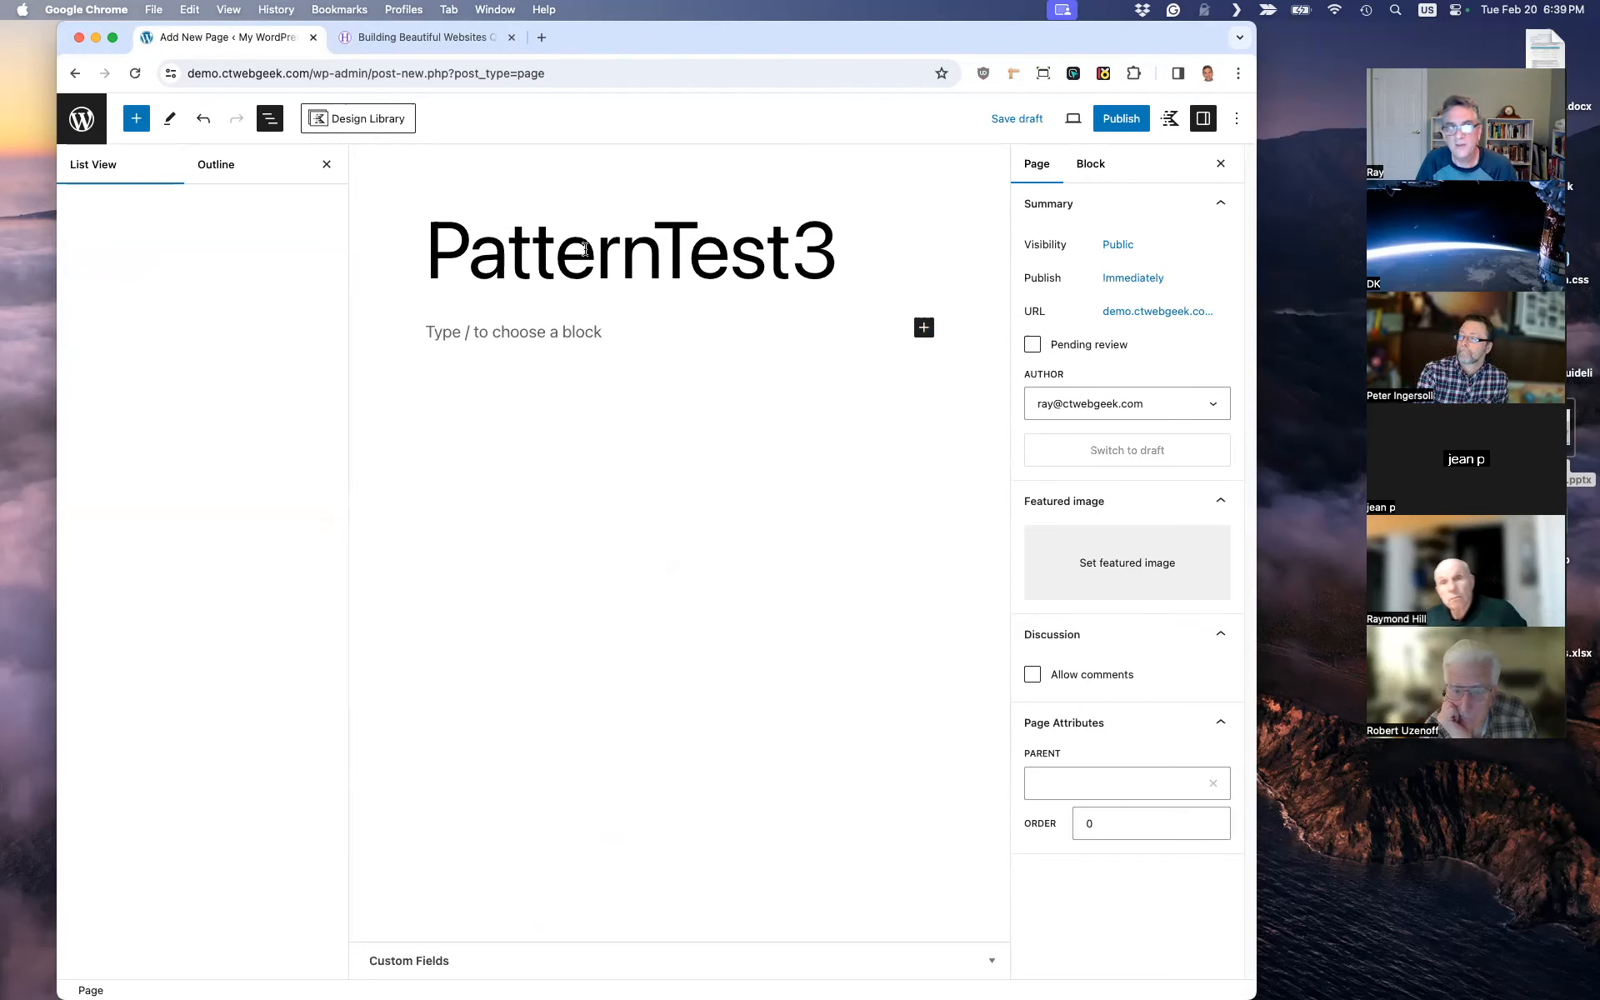
Step: Insert the saved TuesdayPatternNonSynced pattern into the PatternTest3 page and show the page's block structure
click(138, 119)
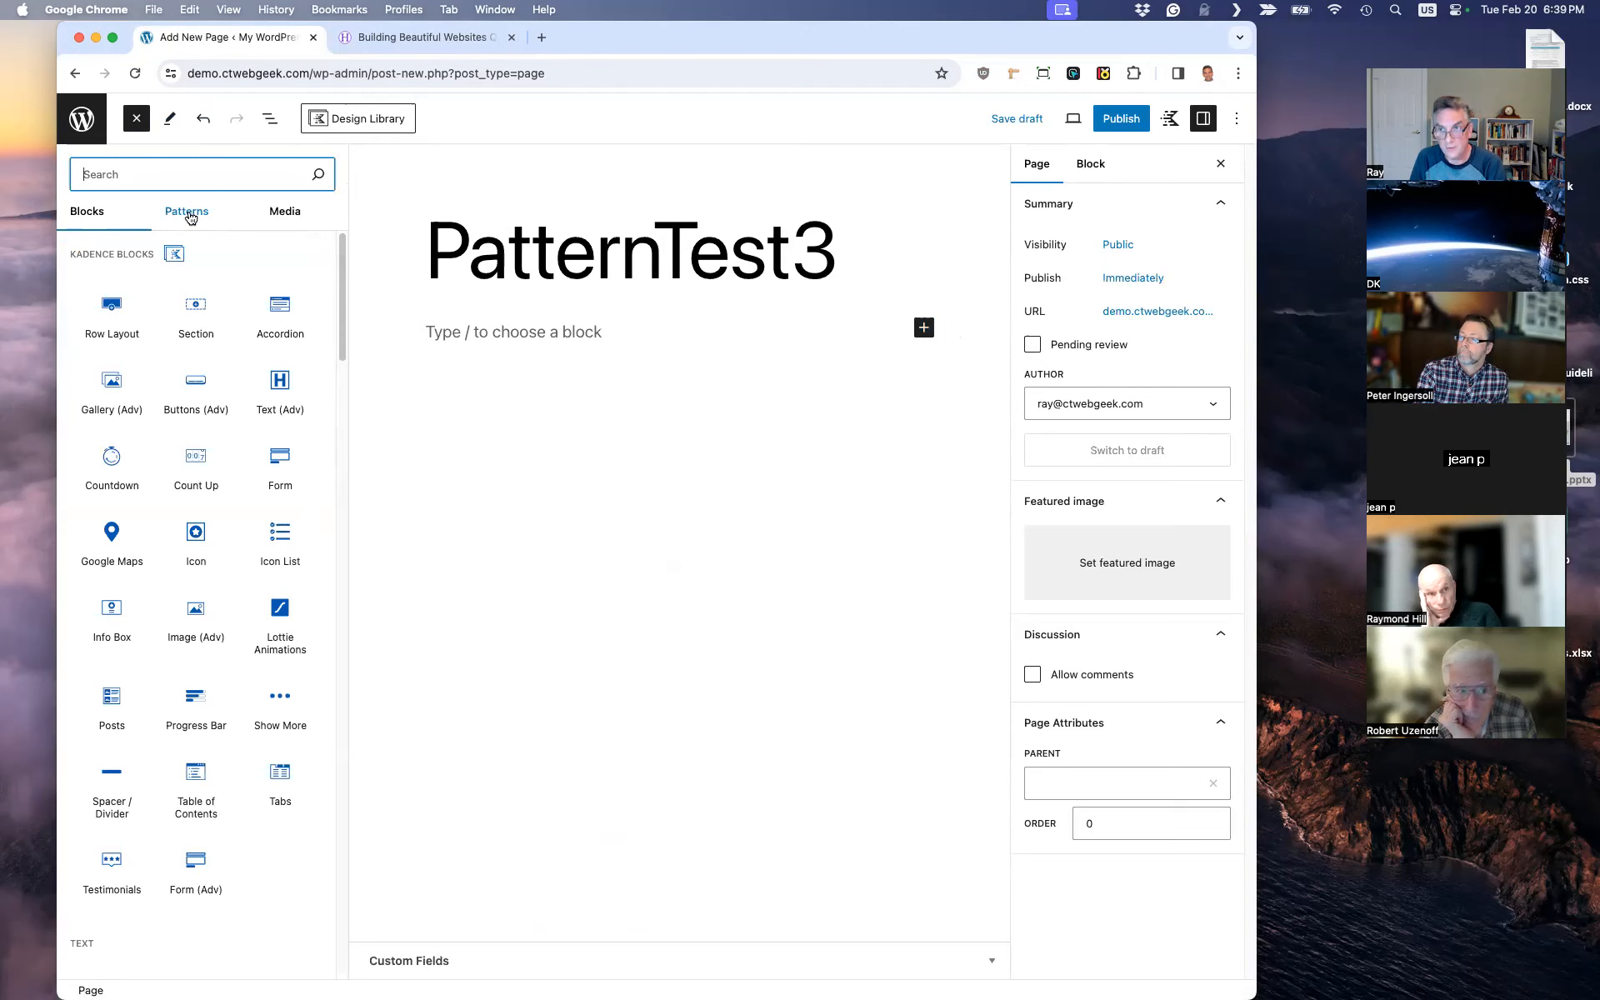
click(191, 215)
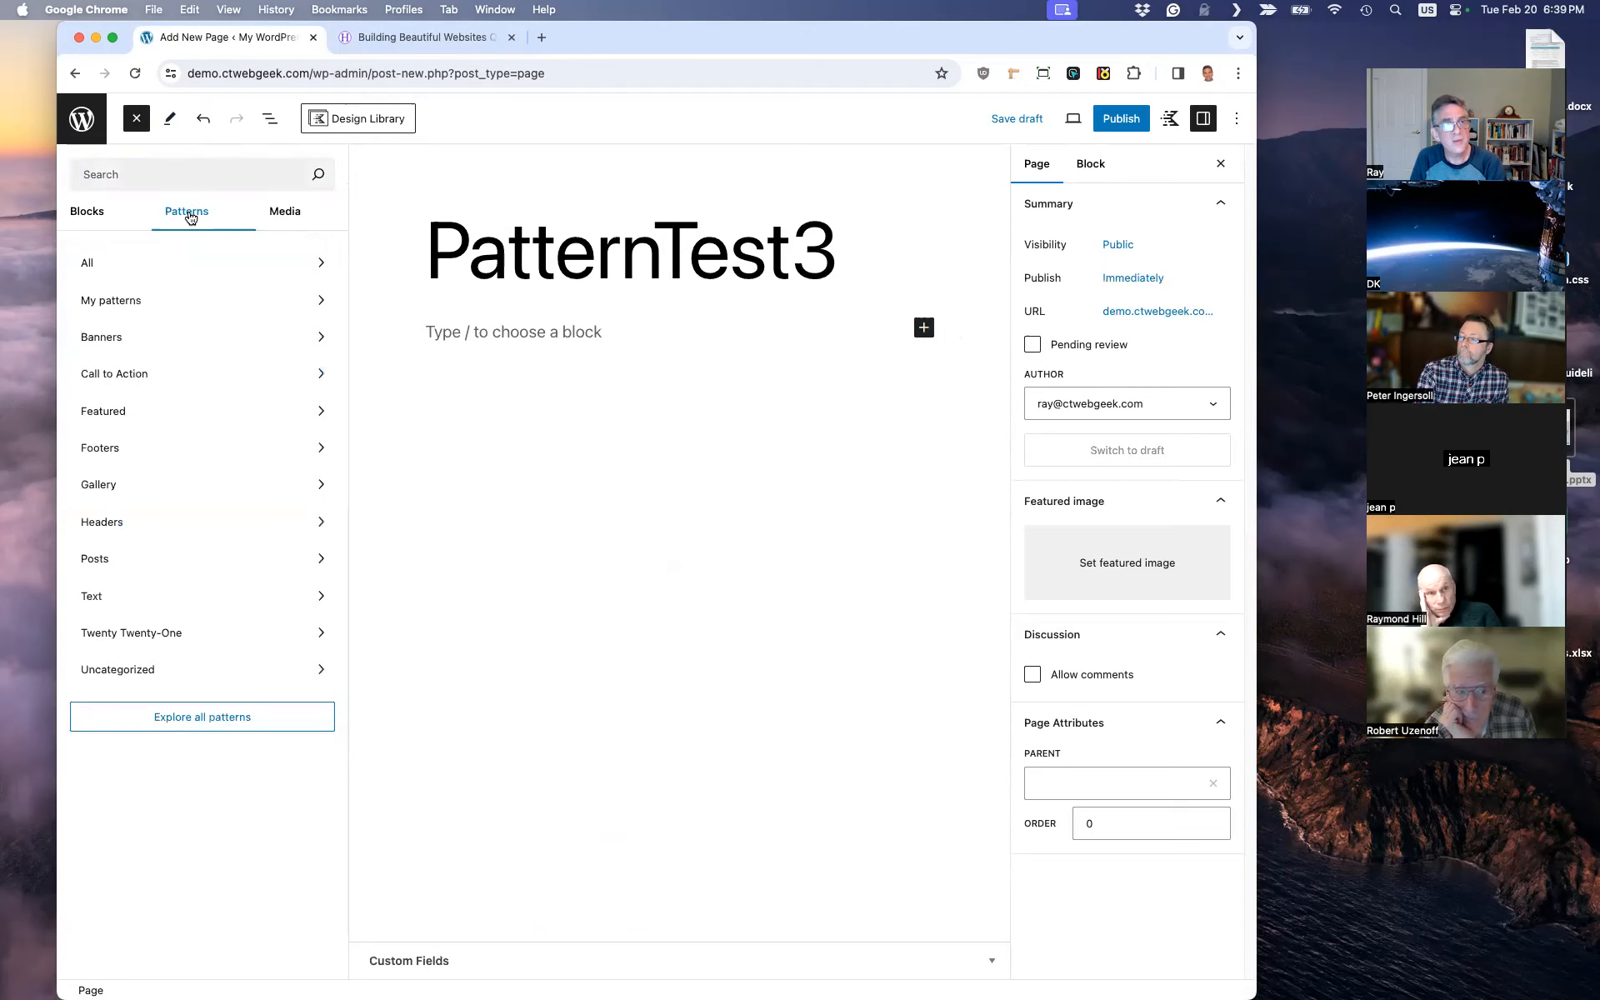
click(179, 302)
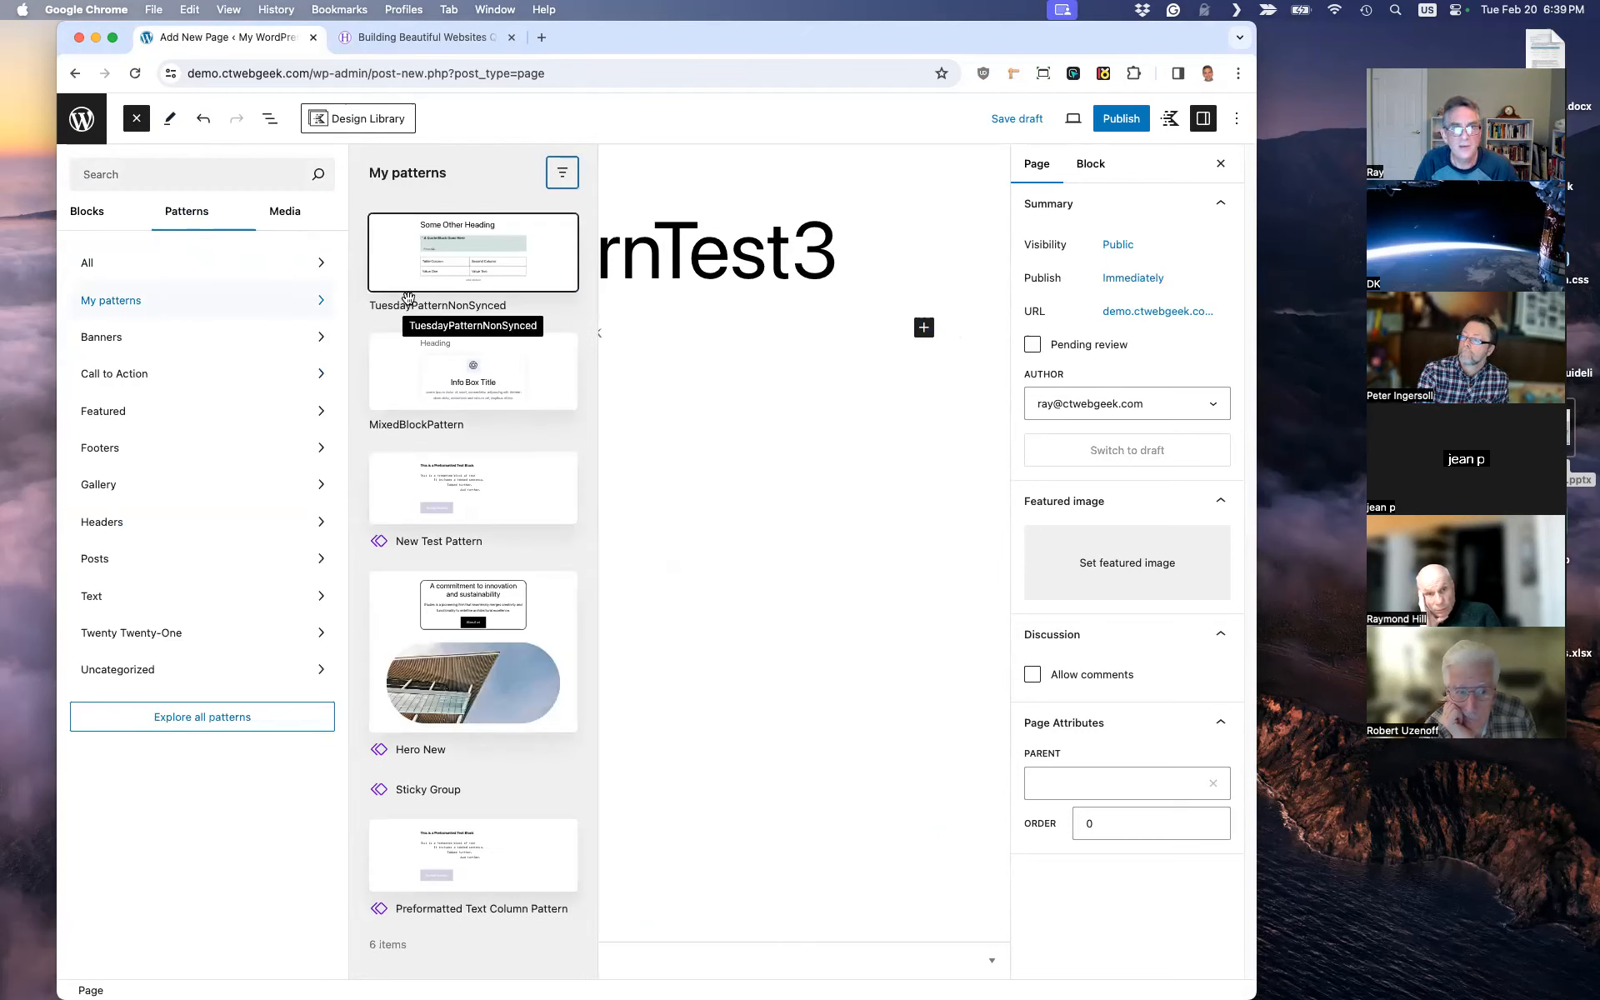
click(437, 263)
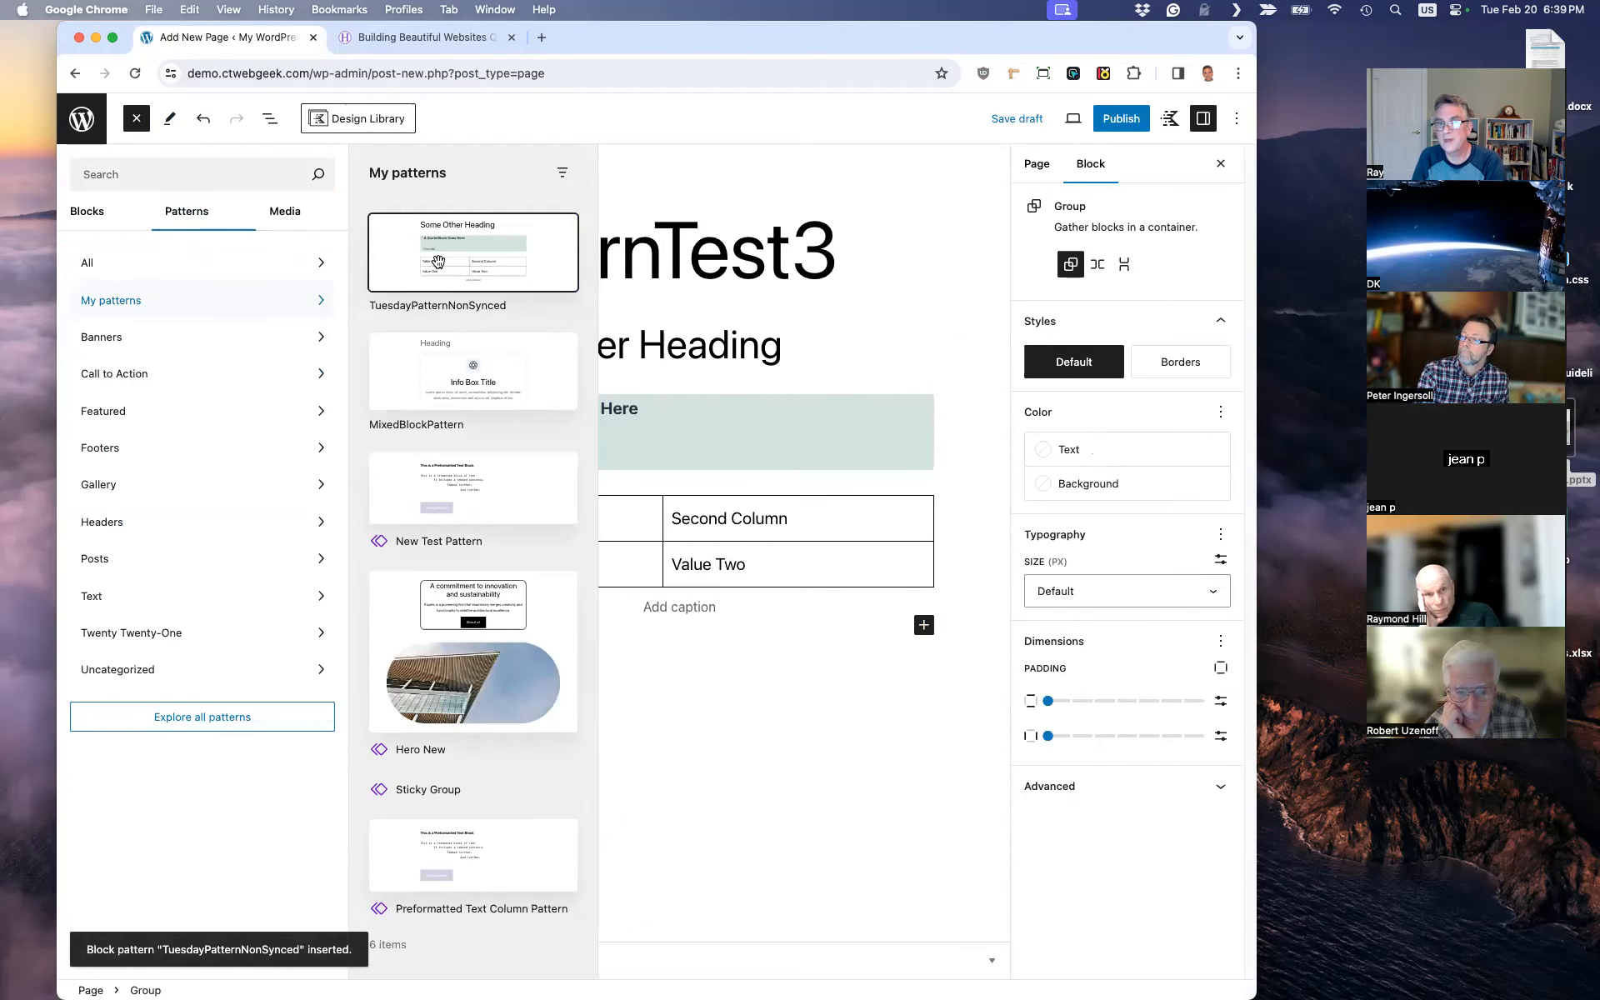
click(808, 749)
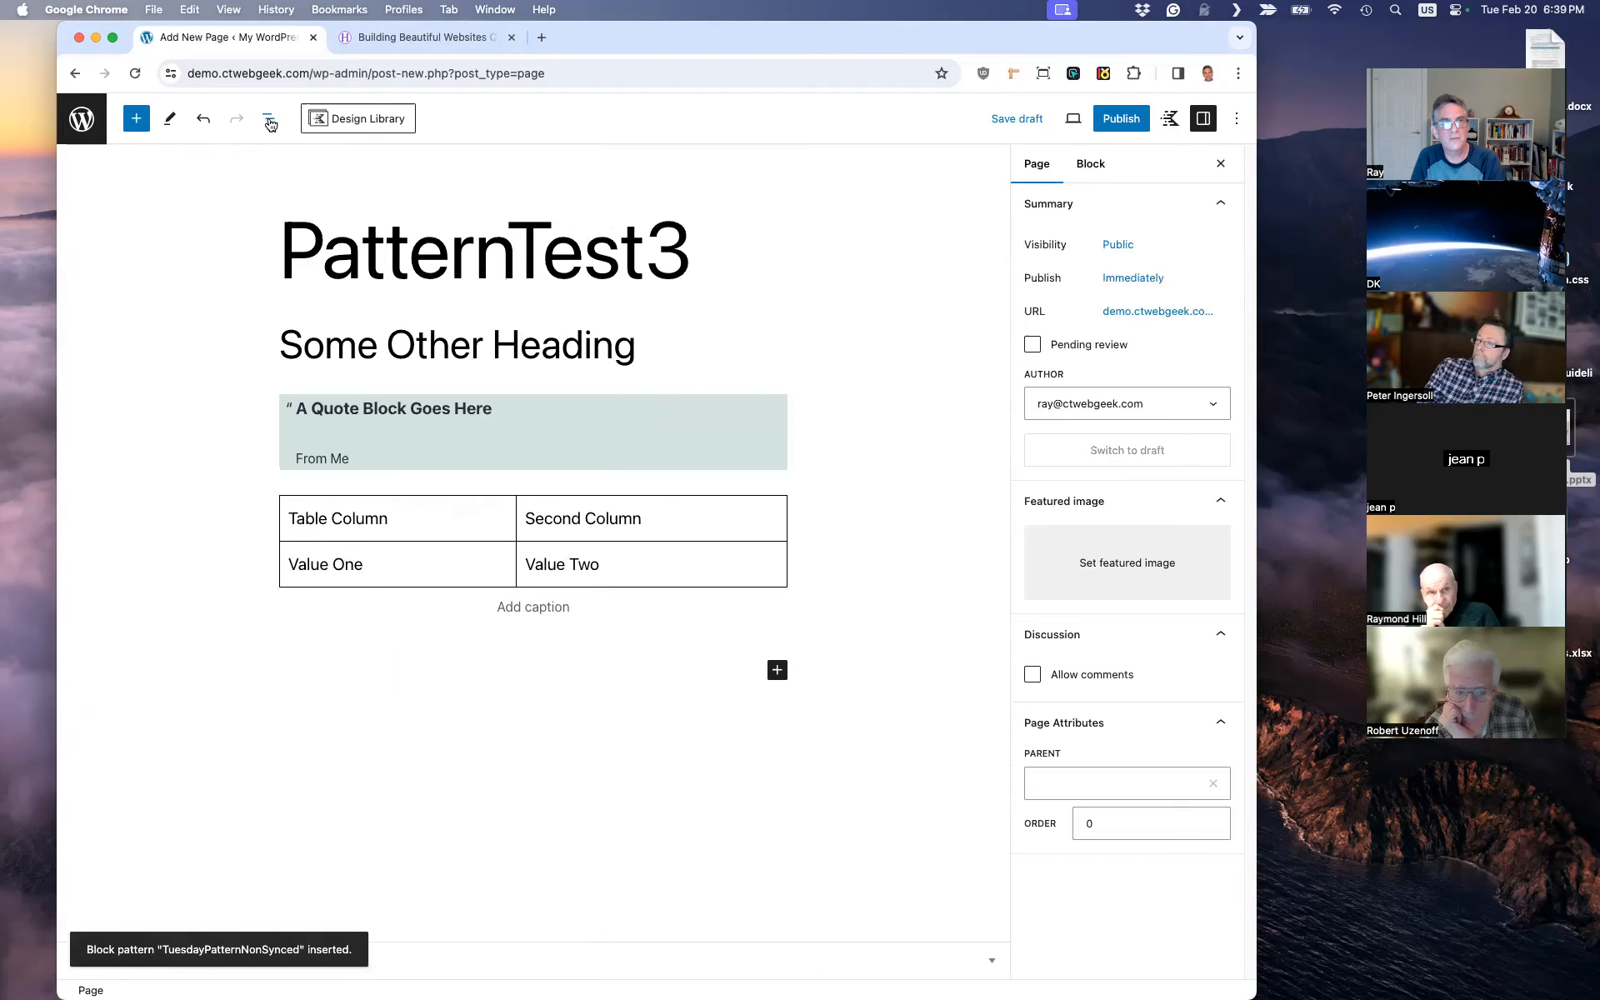
click(269, 122)
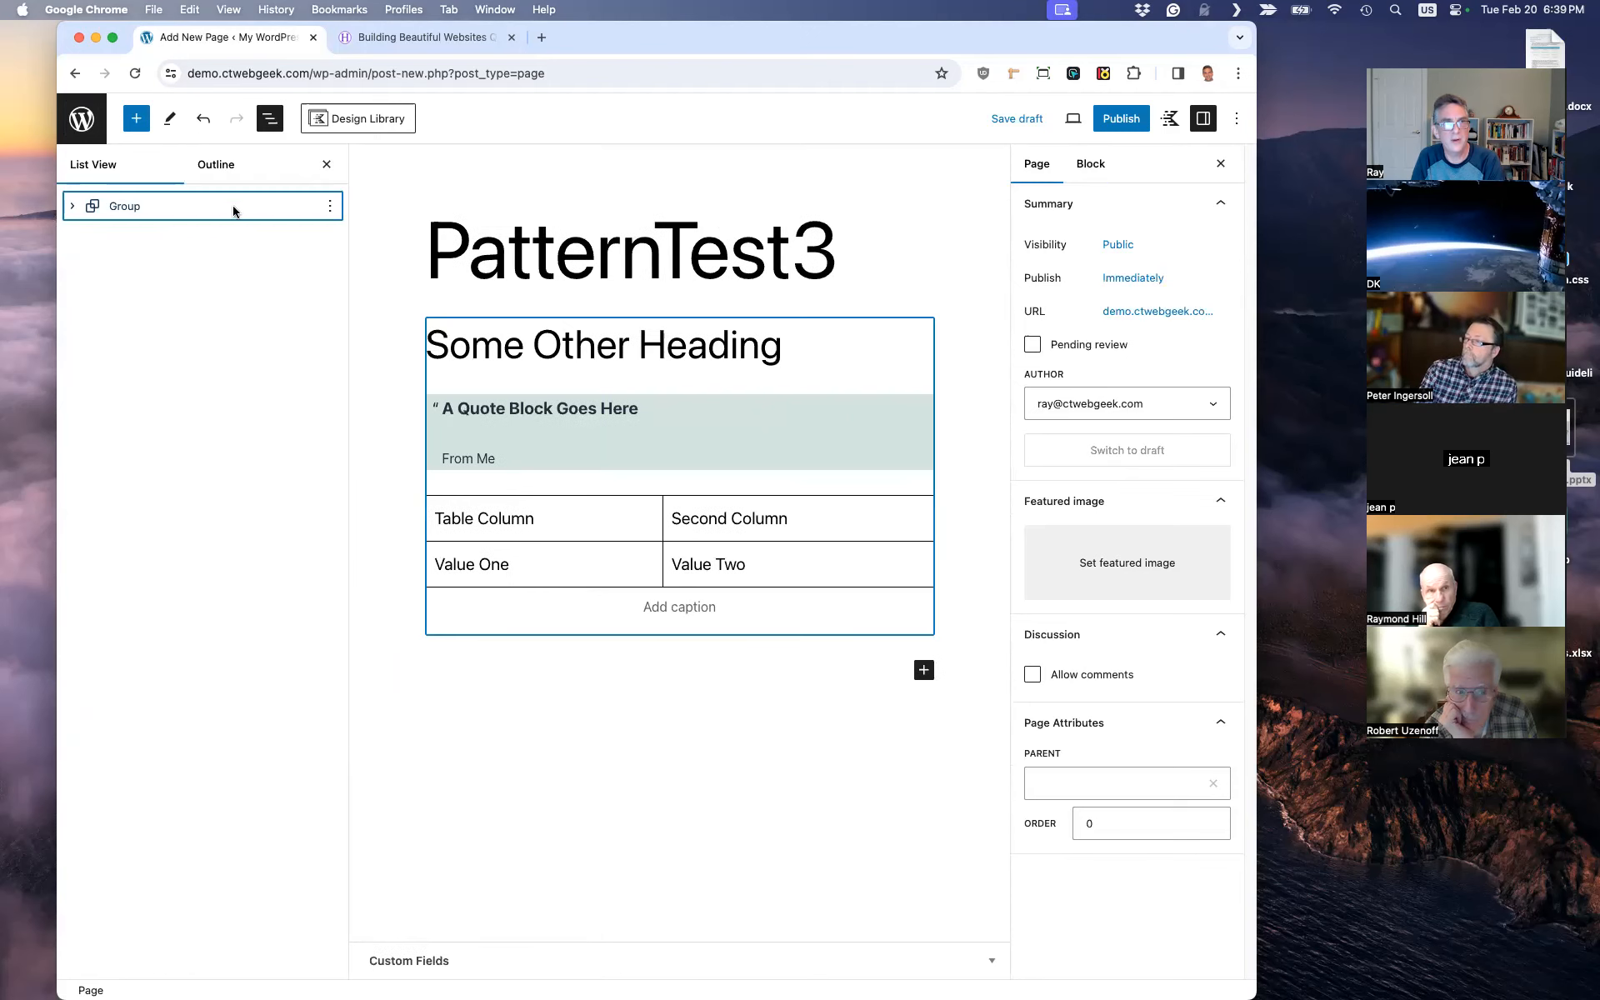
Step: Delete the Some Other Heading block from the group on the PatternTest3 page
click(73, 206)
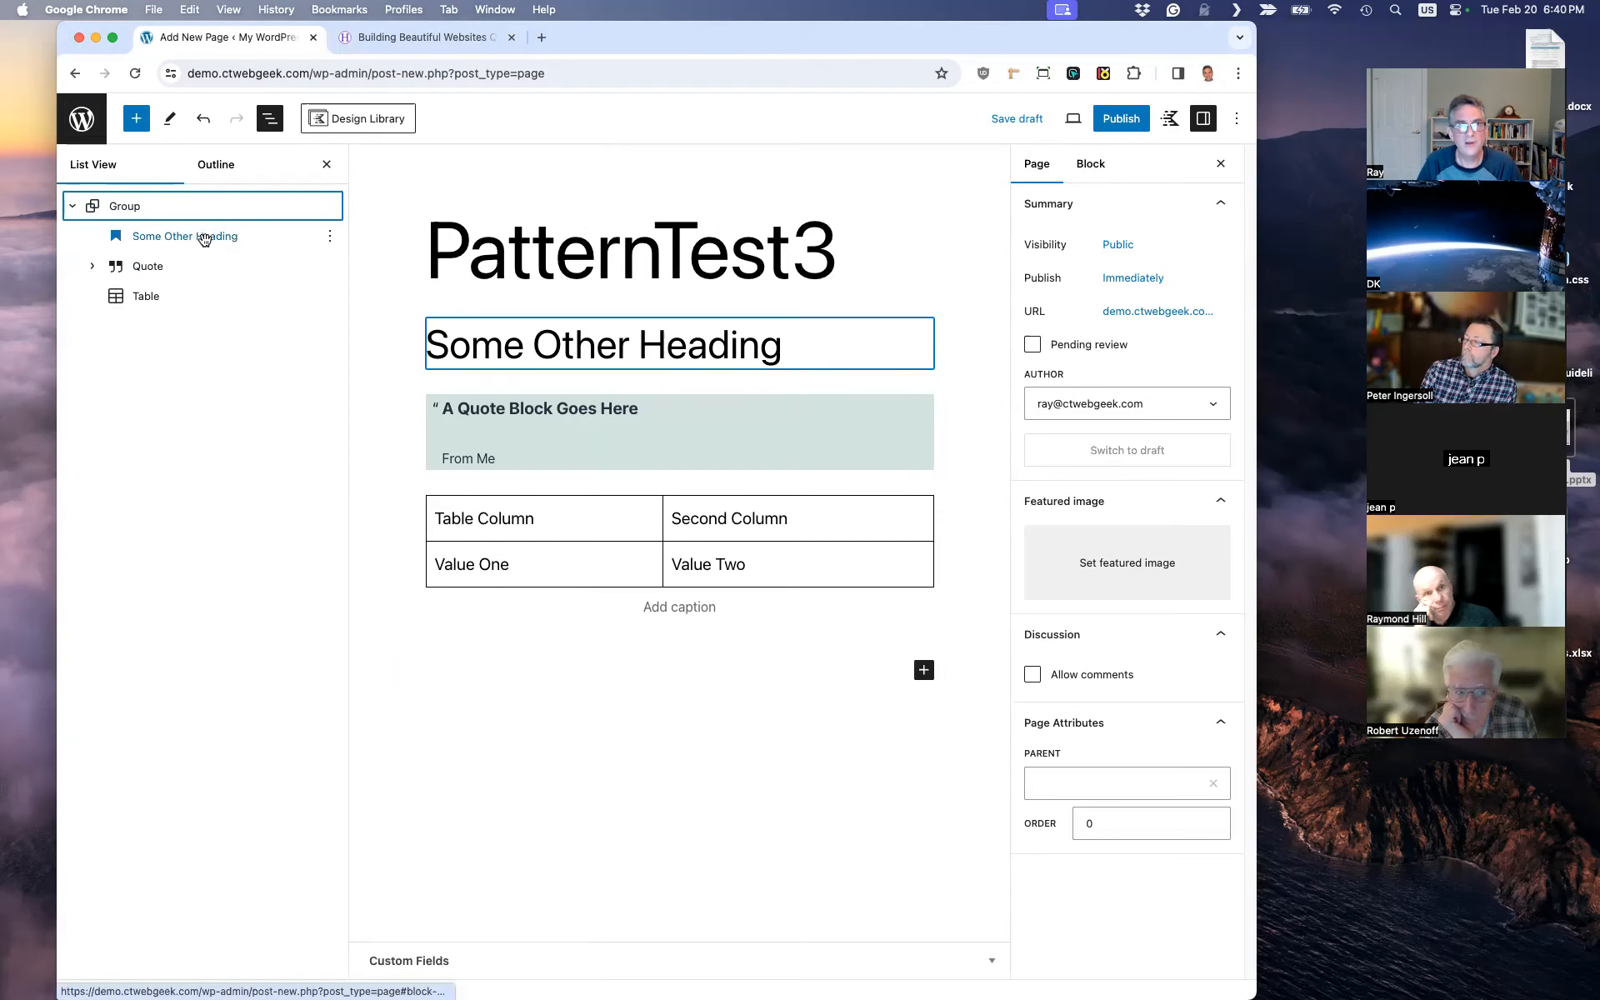
click(210, 238)
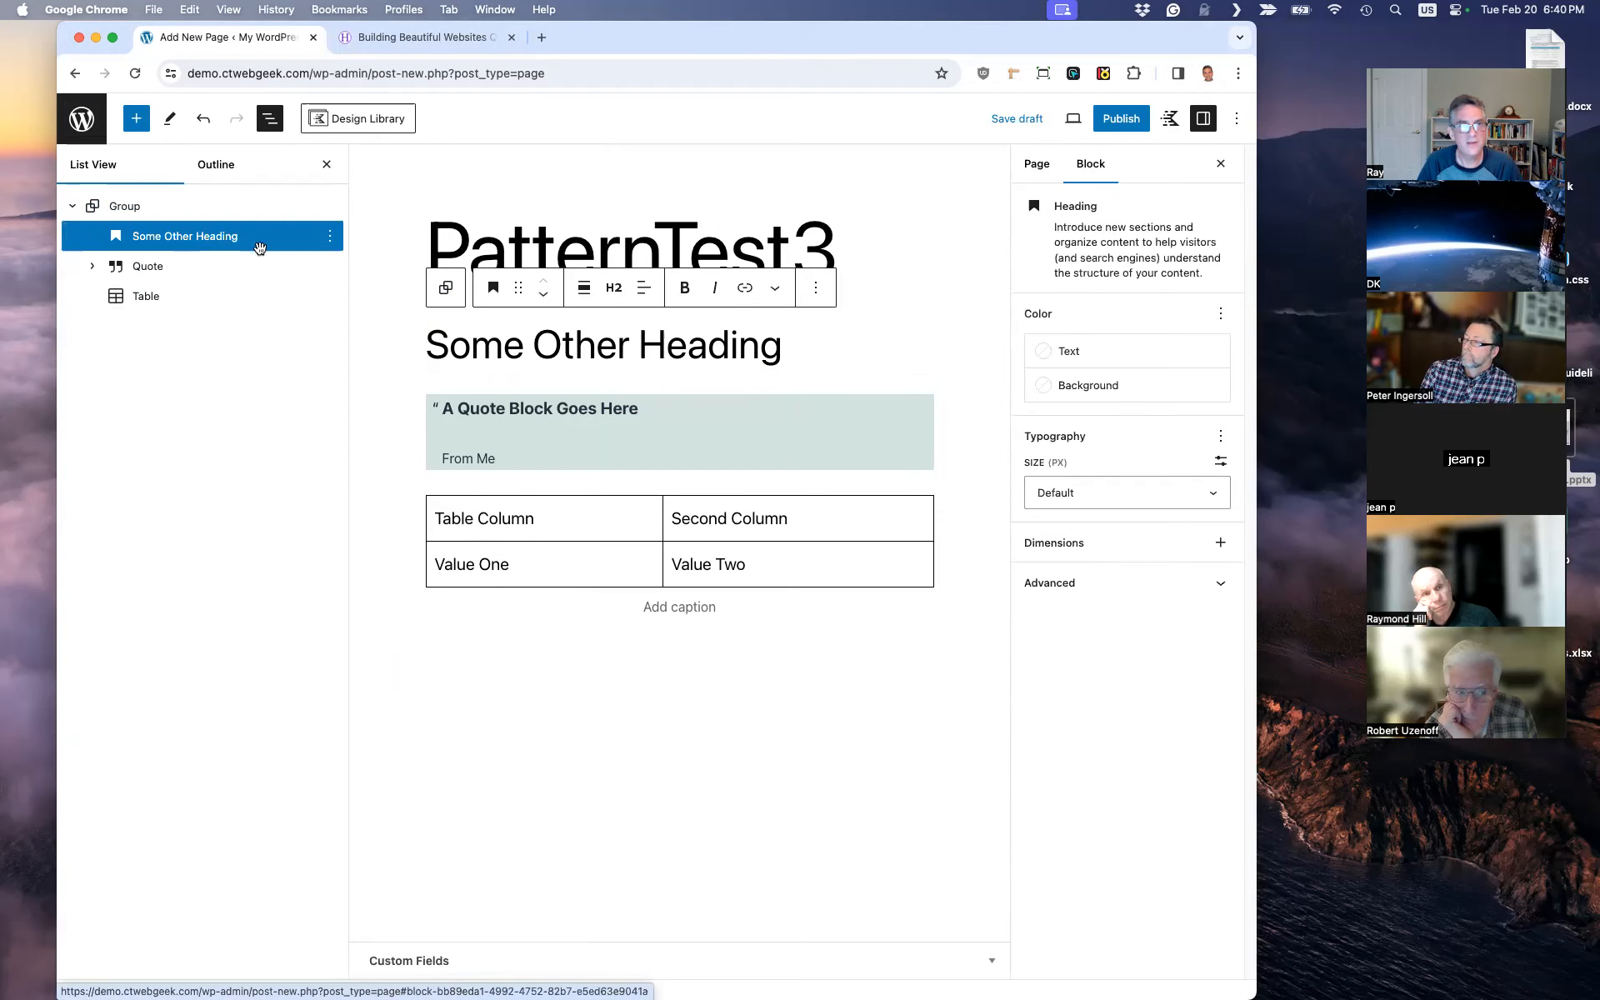
click(330, 237)
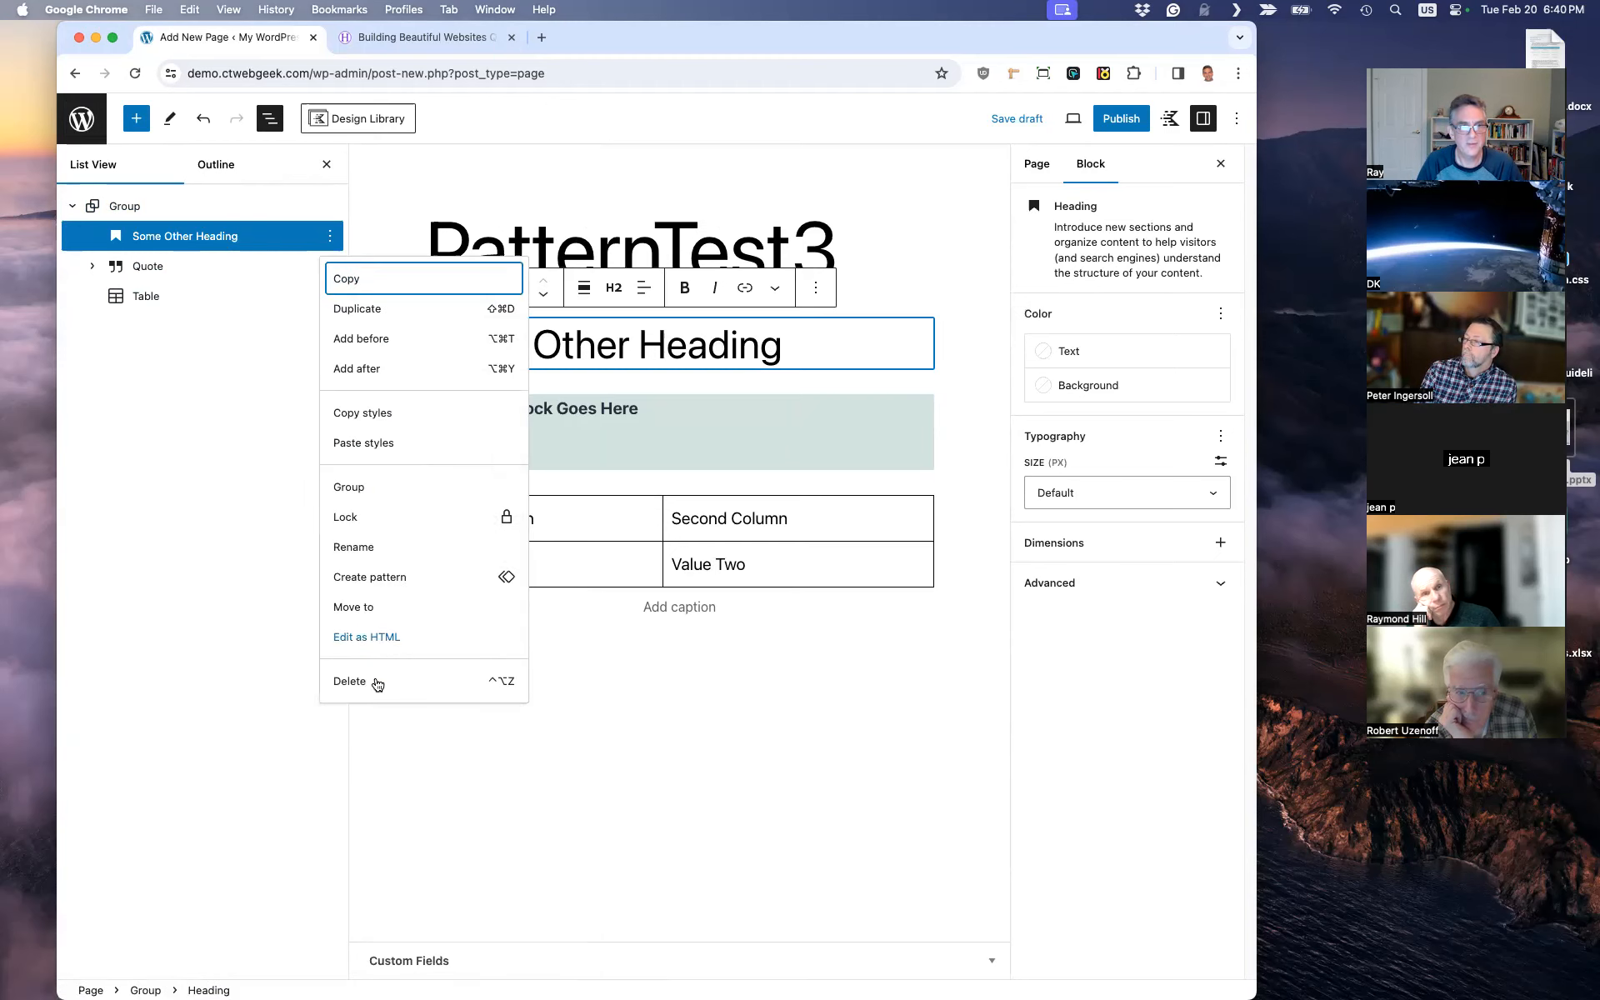
click(376, 684)
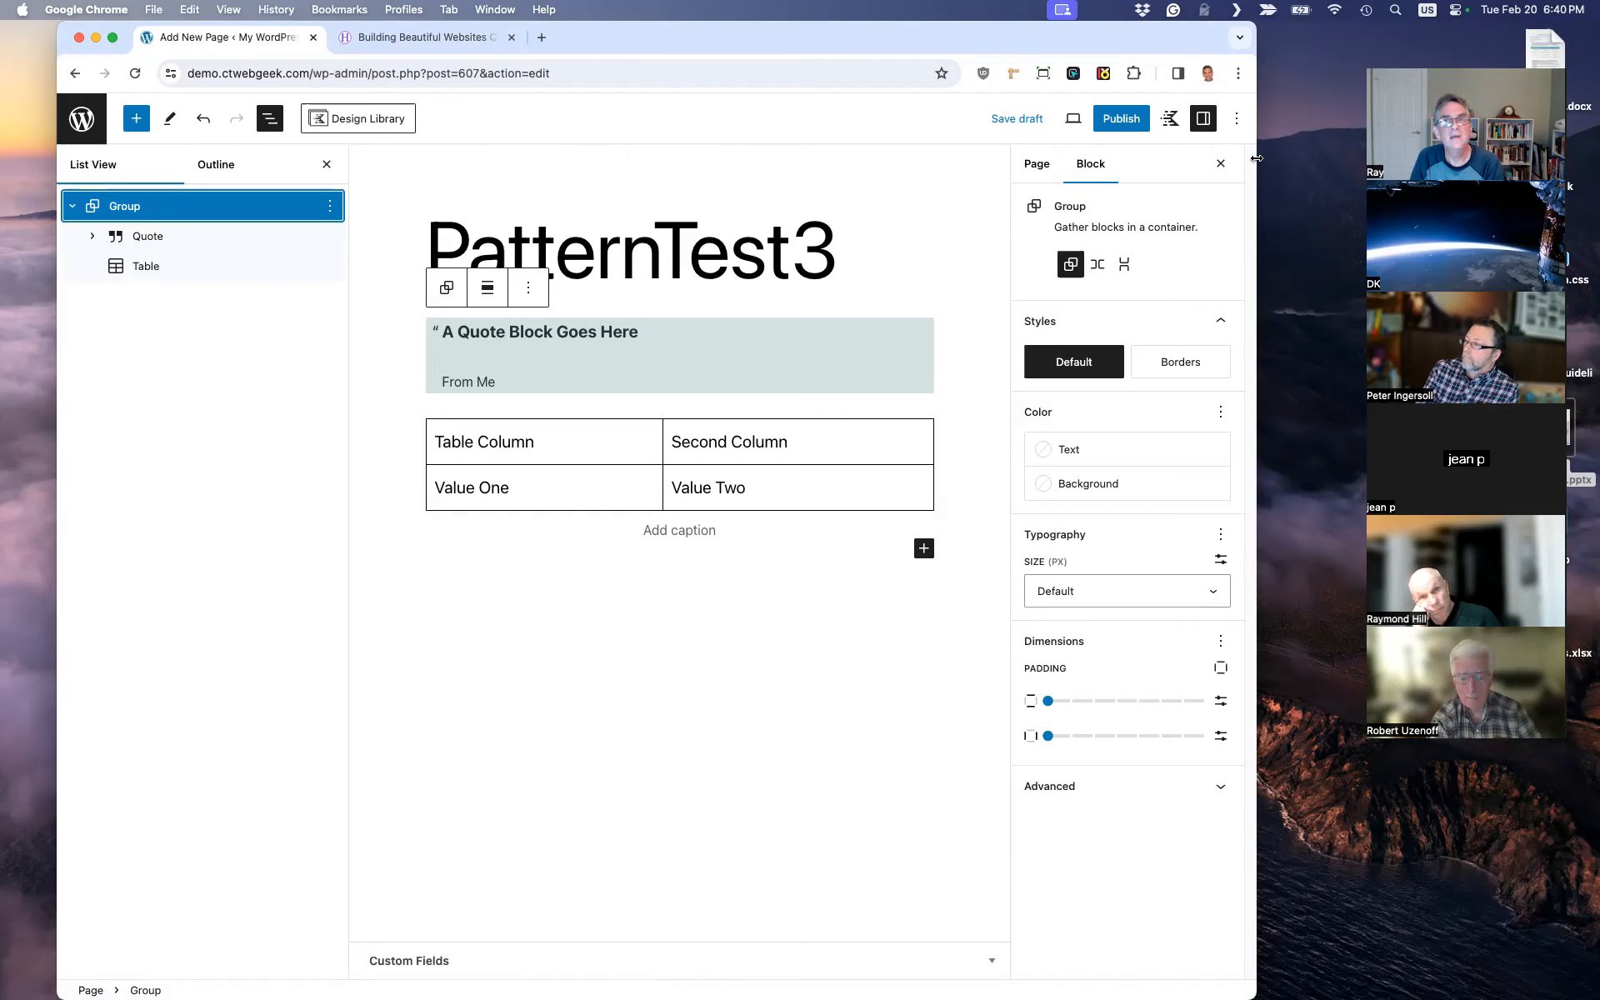
Step: Leave the page for the list of saved patterns and open TuesdayPatternNonSynced for editing
click(1237, 122)
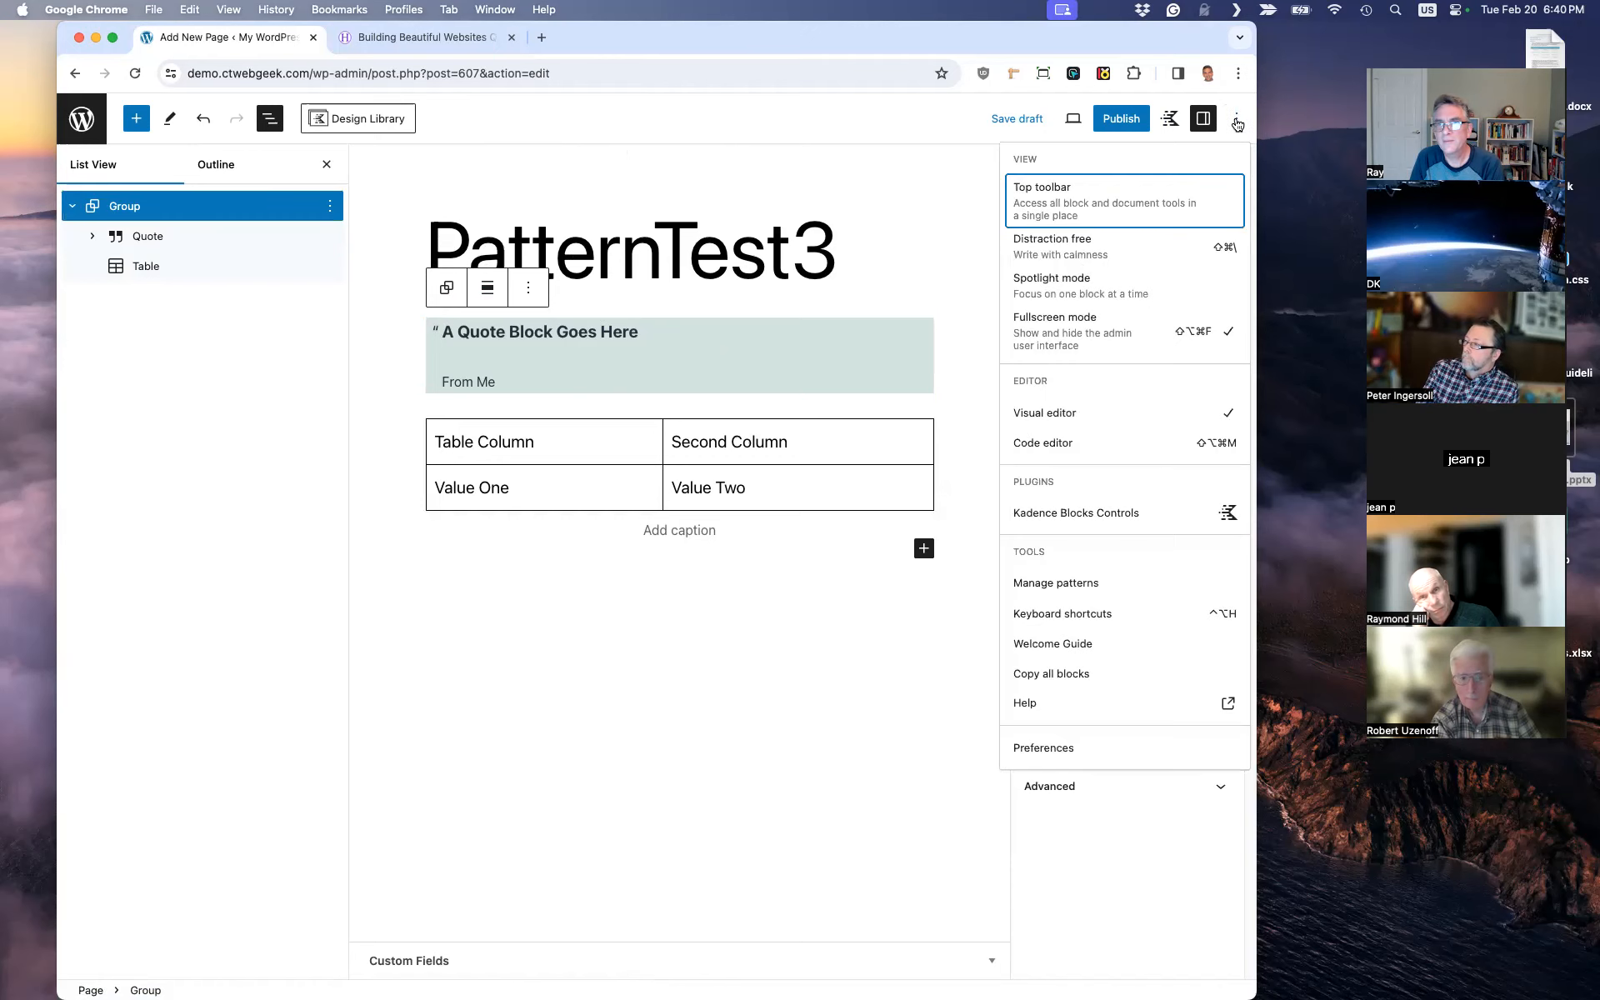
click(1089, 583)
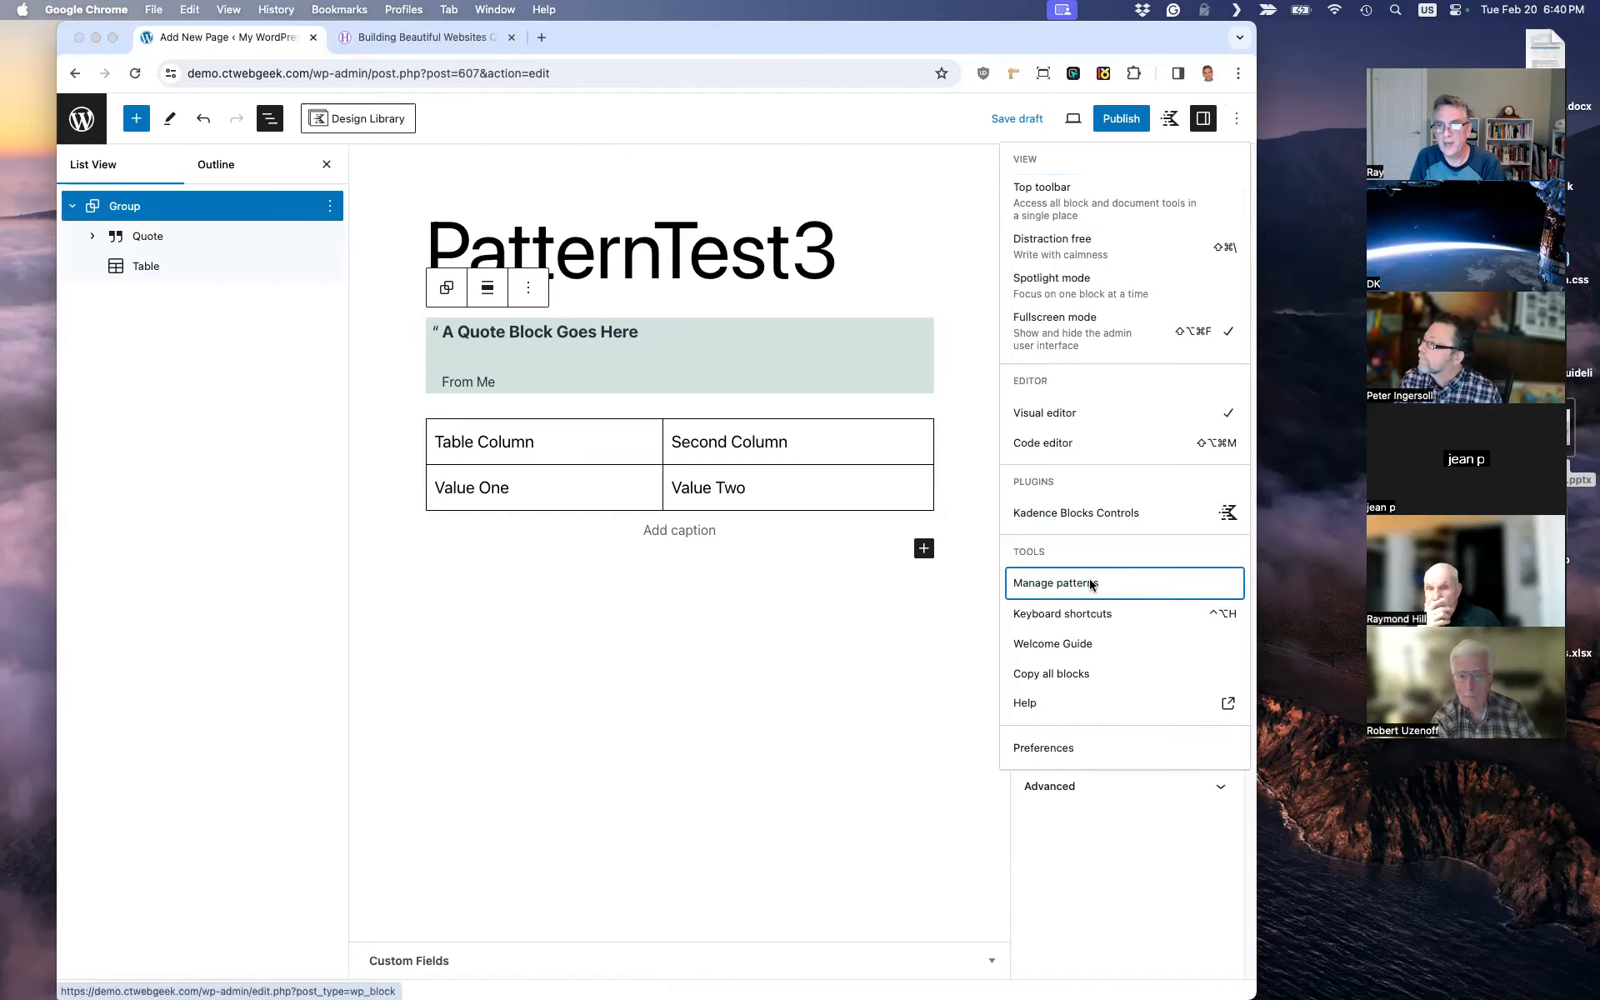
click(838, 367)
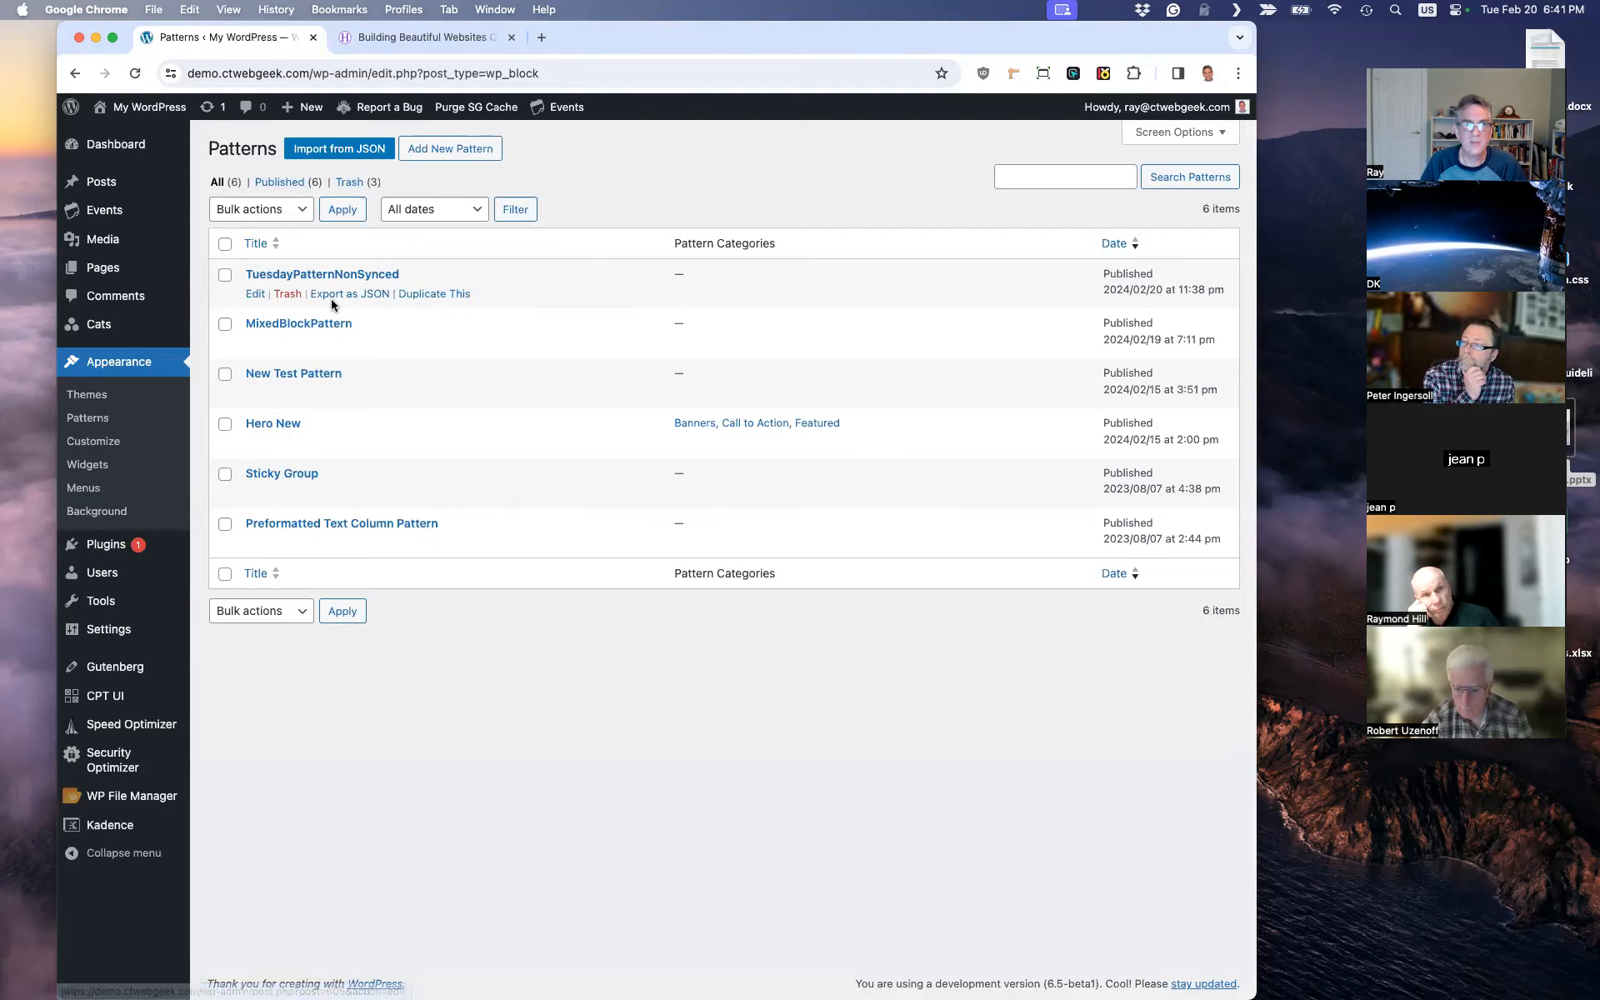
click(255, 294)
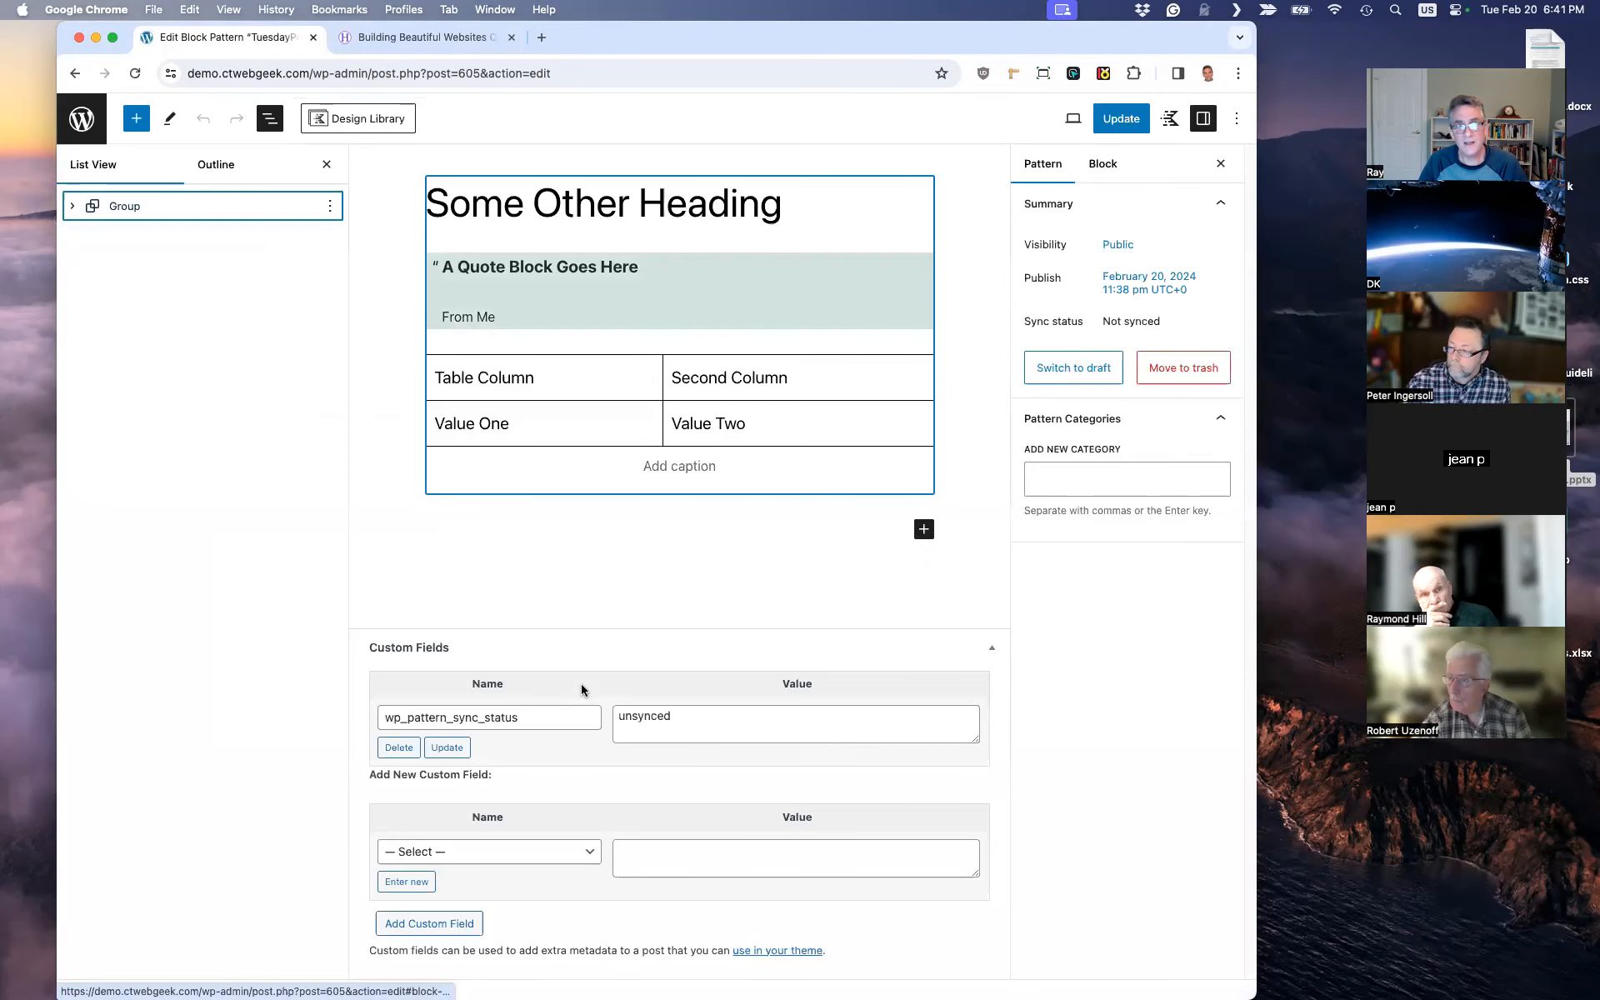
Step: Delete the Some Other Heading block from the TuesdayPatternNonSynced group and save the pattern
click(73, 210)
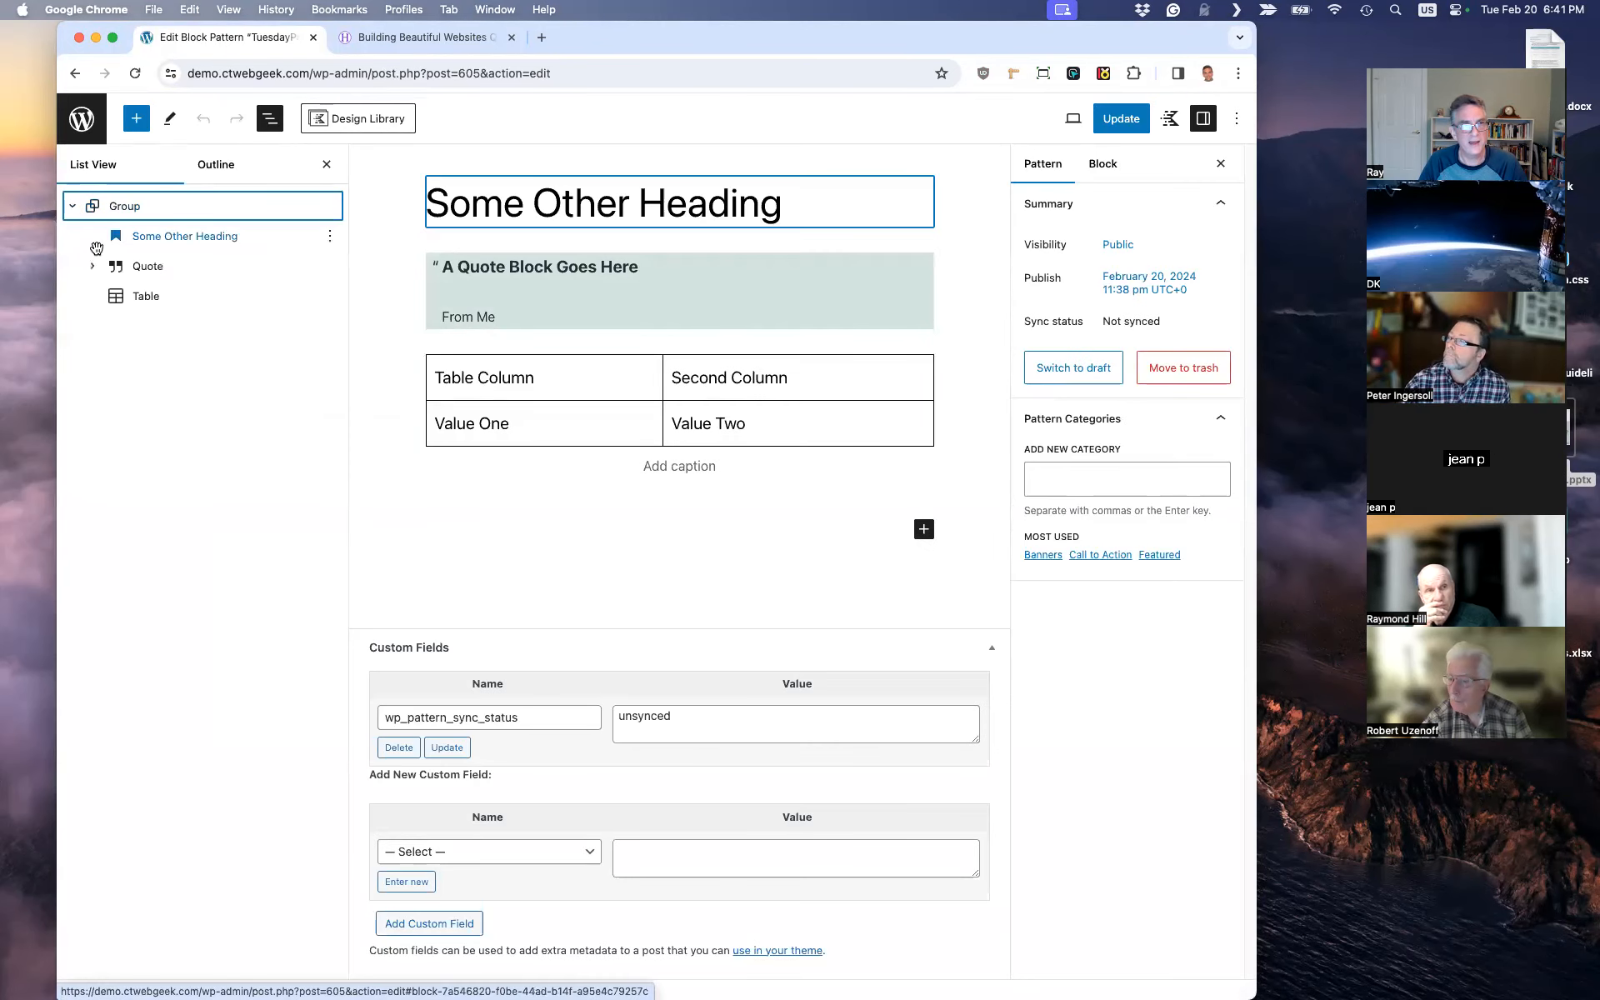
click(223, 241)
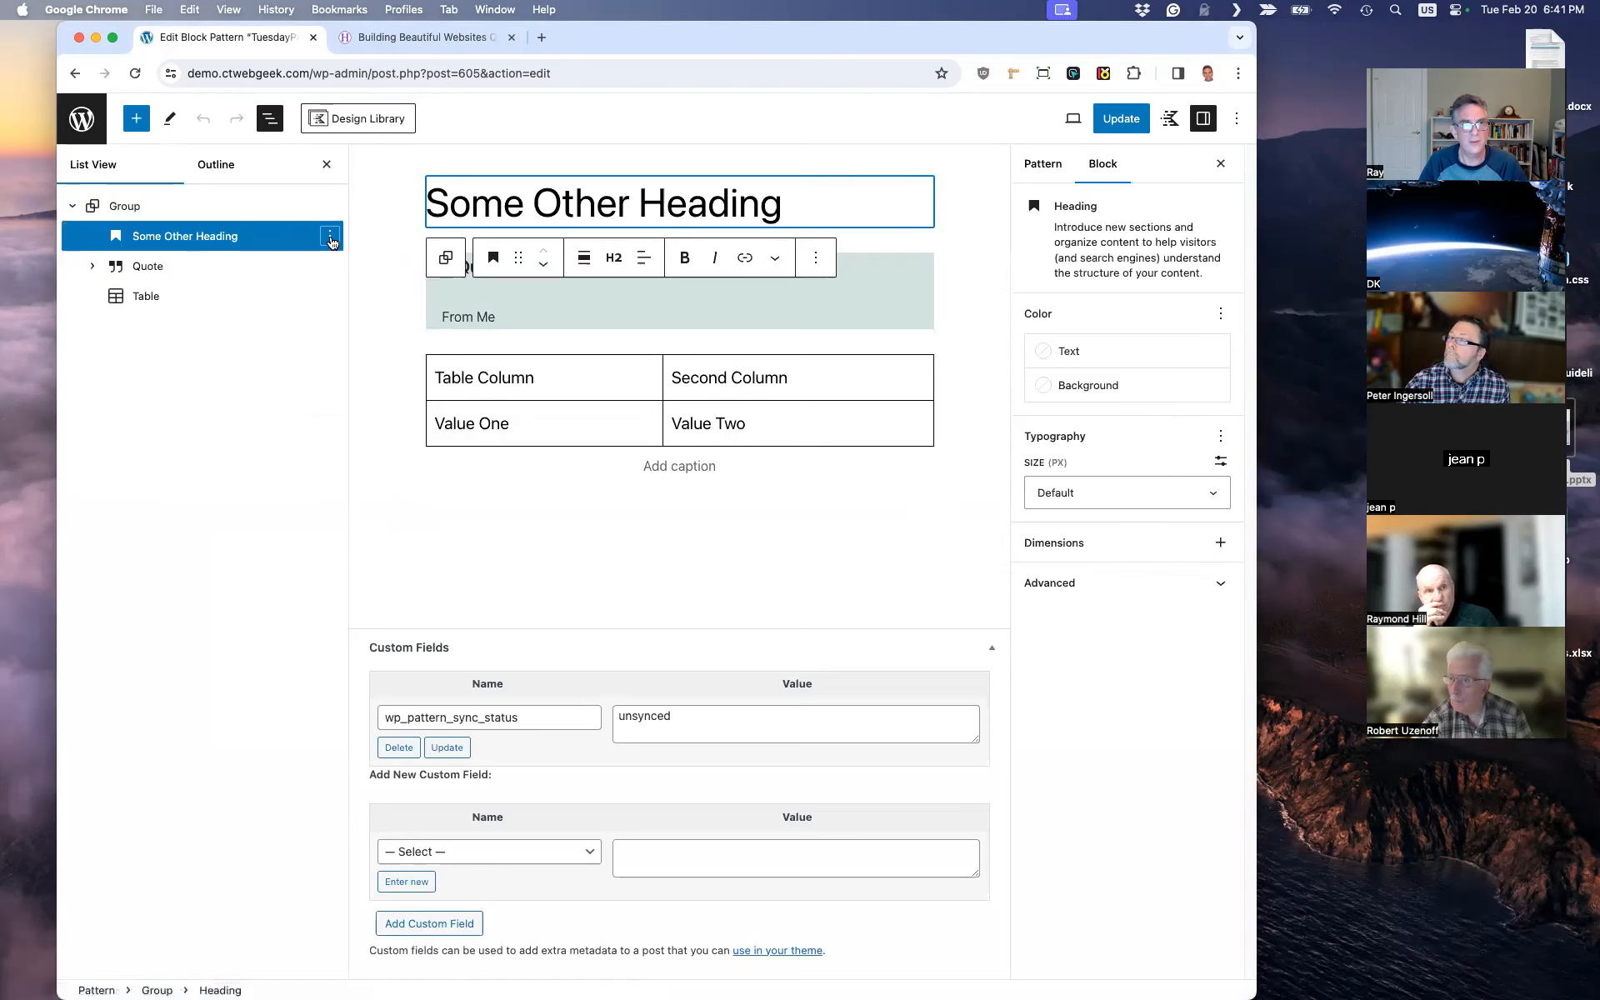
click(330, 236)
click(378, 683)
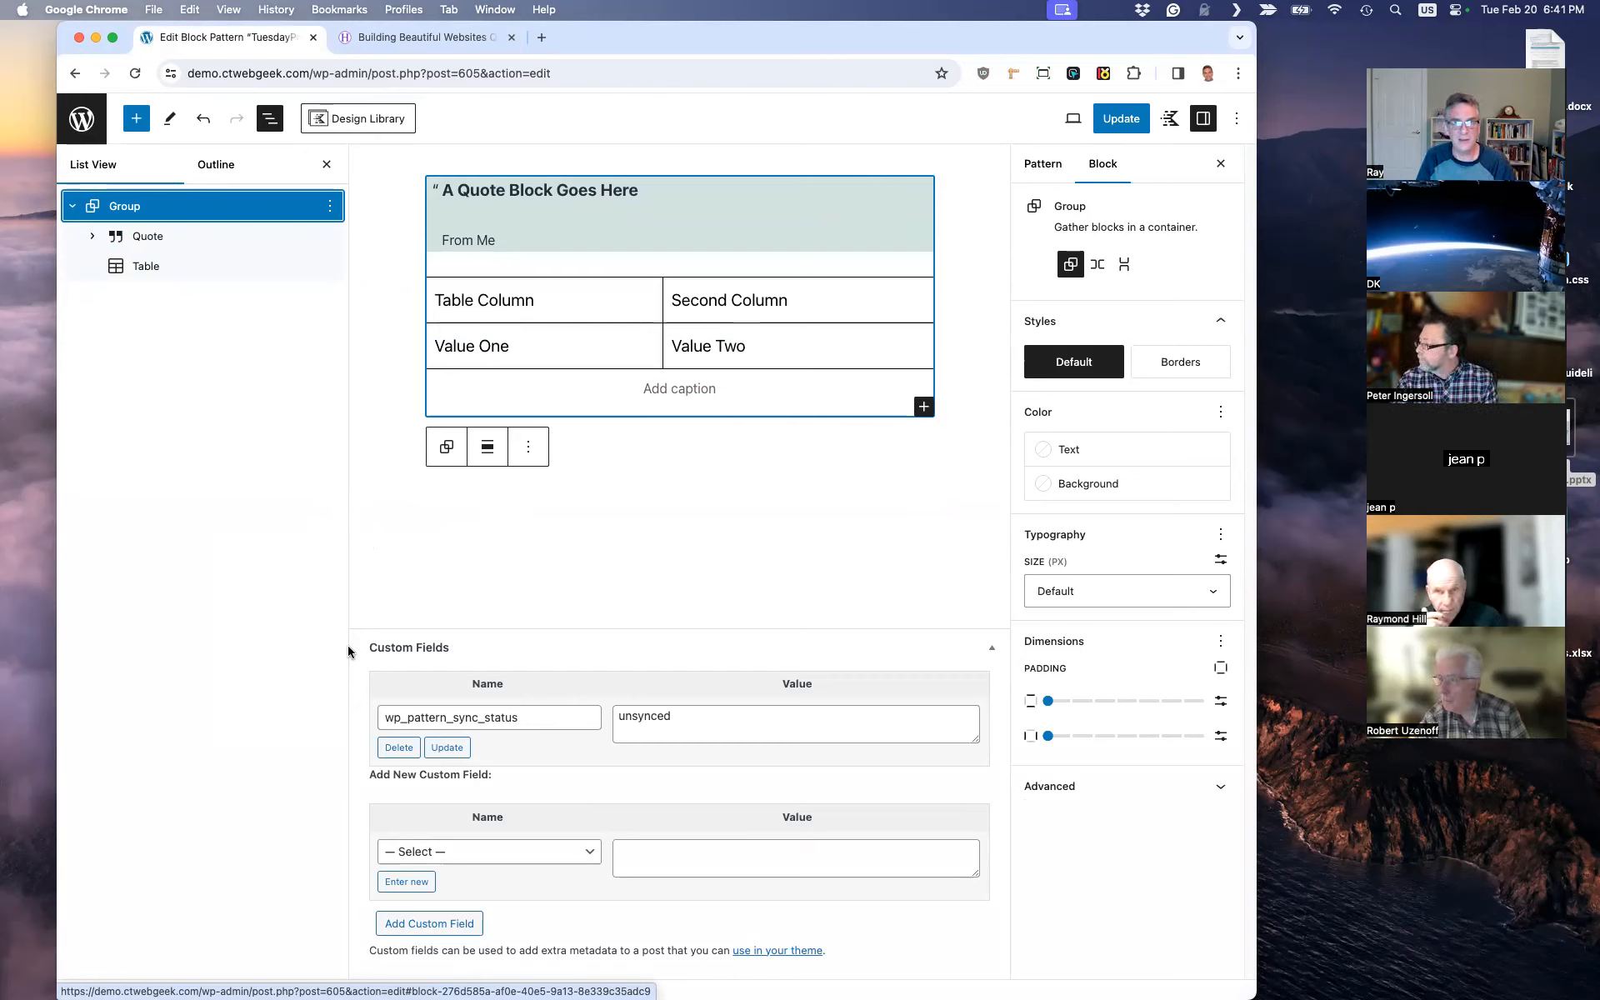
click(1140, 123)
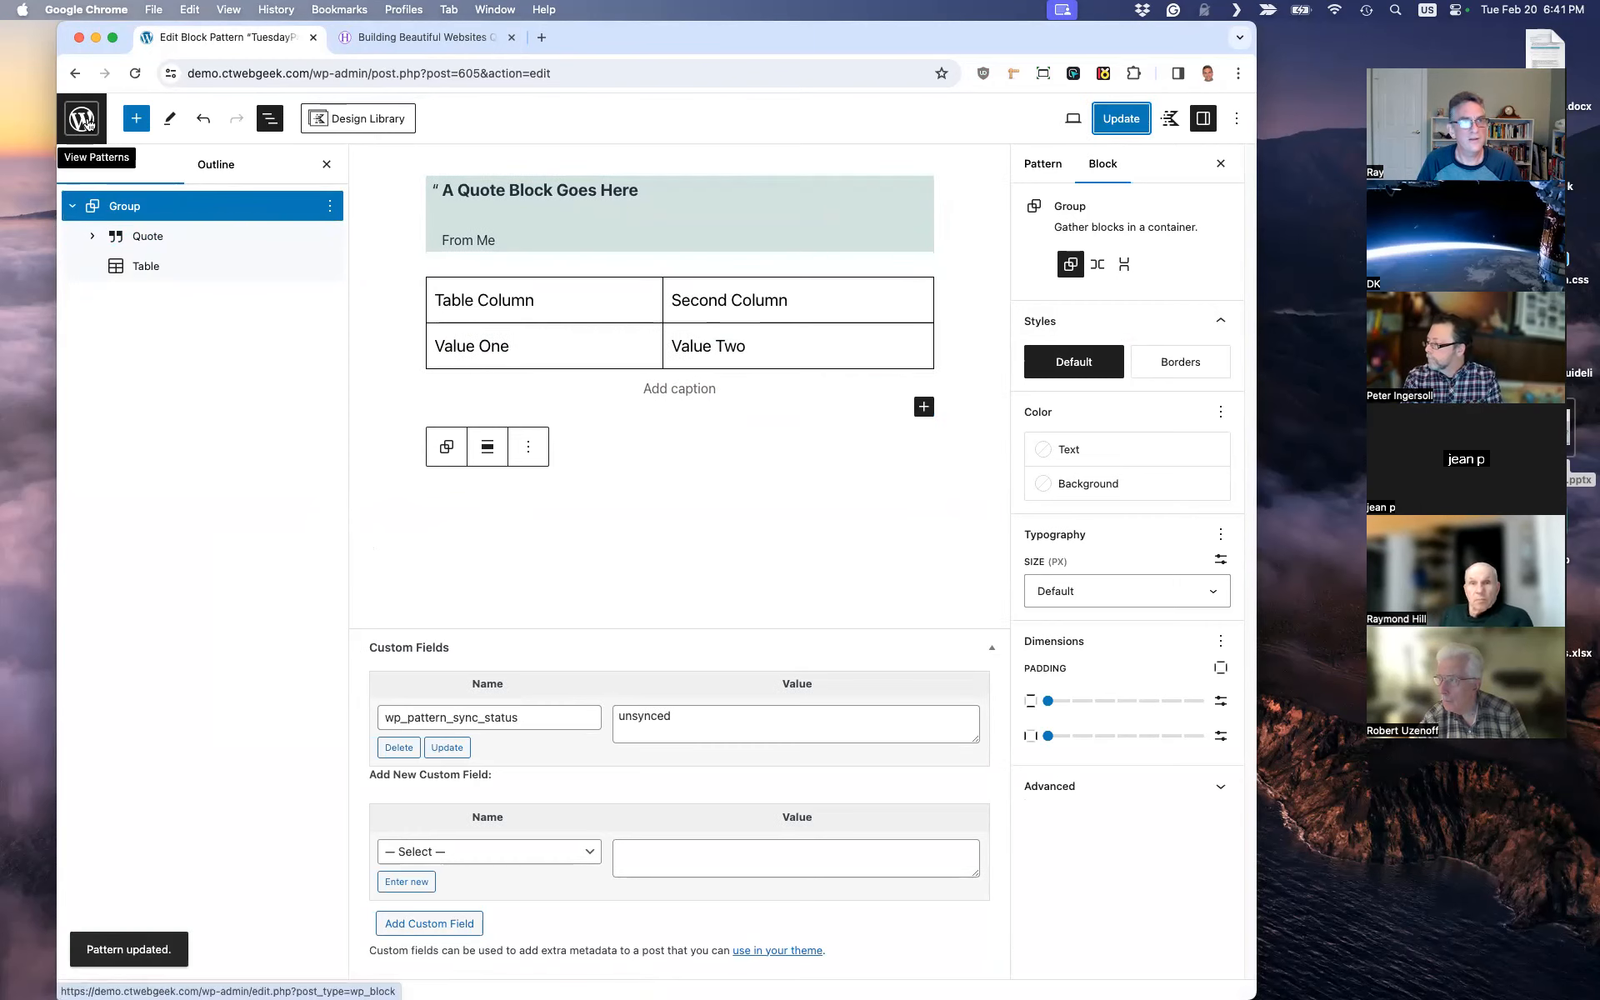
Step: Leave the pattern editor and open the existing page titled Patterns for editing
click(89, 121)
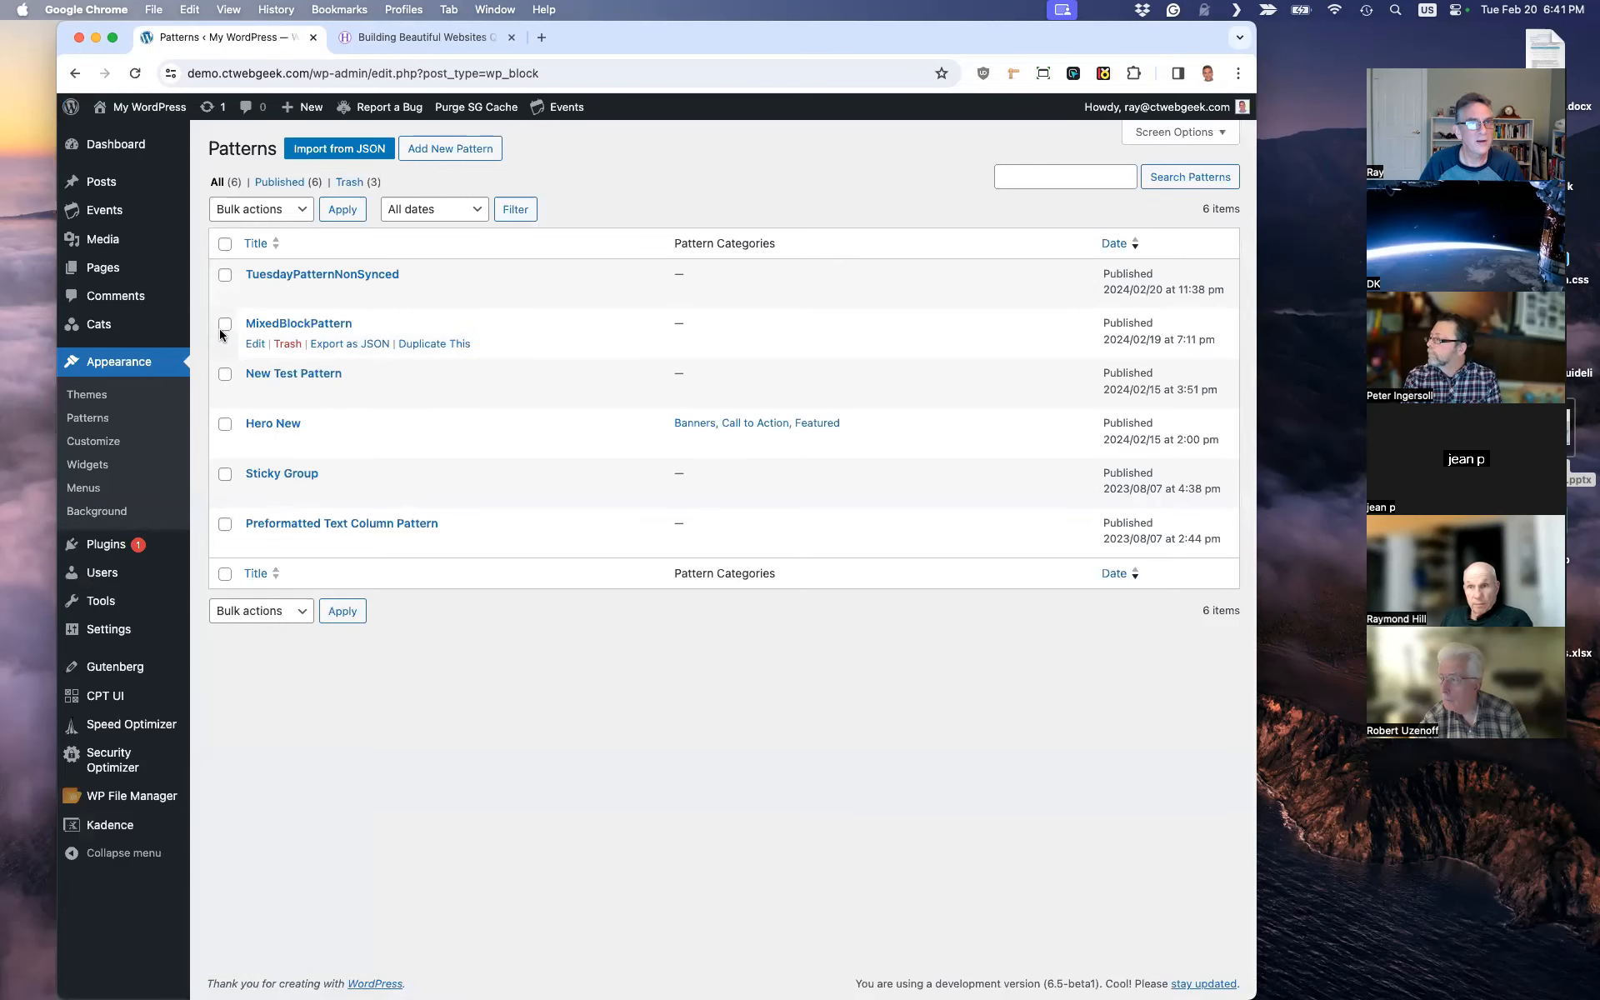
mouse_move(103, 268)
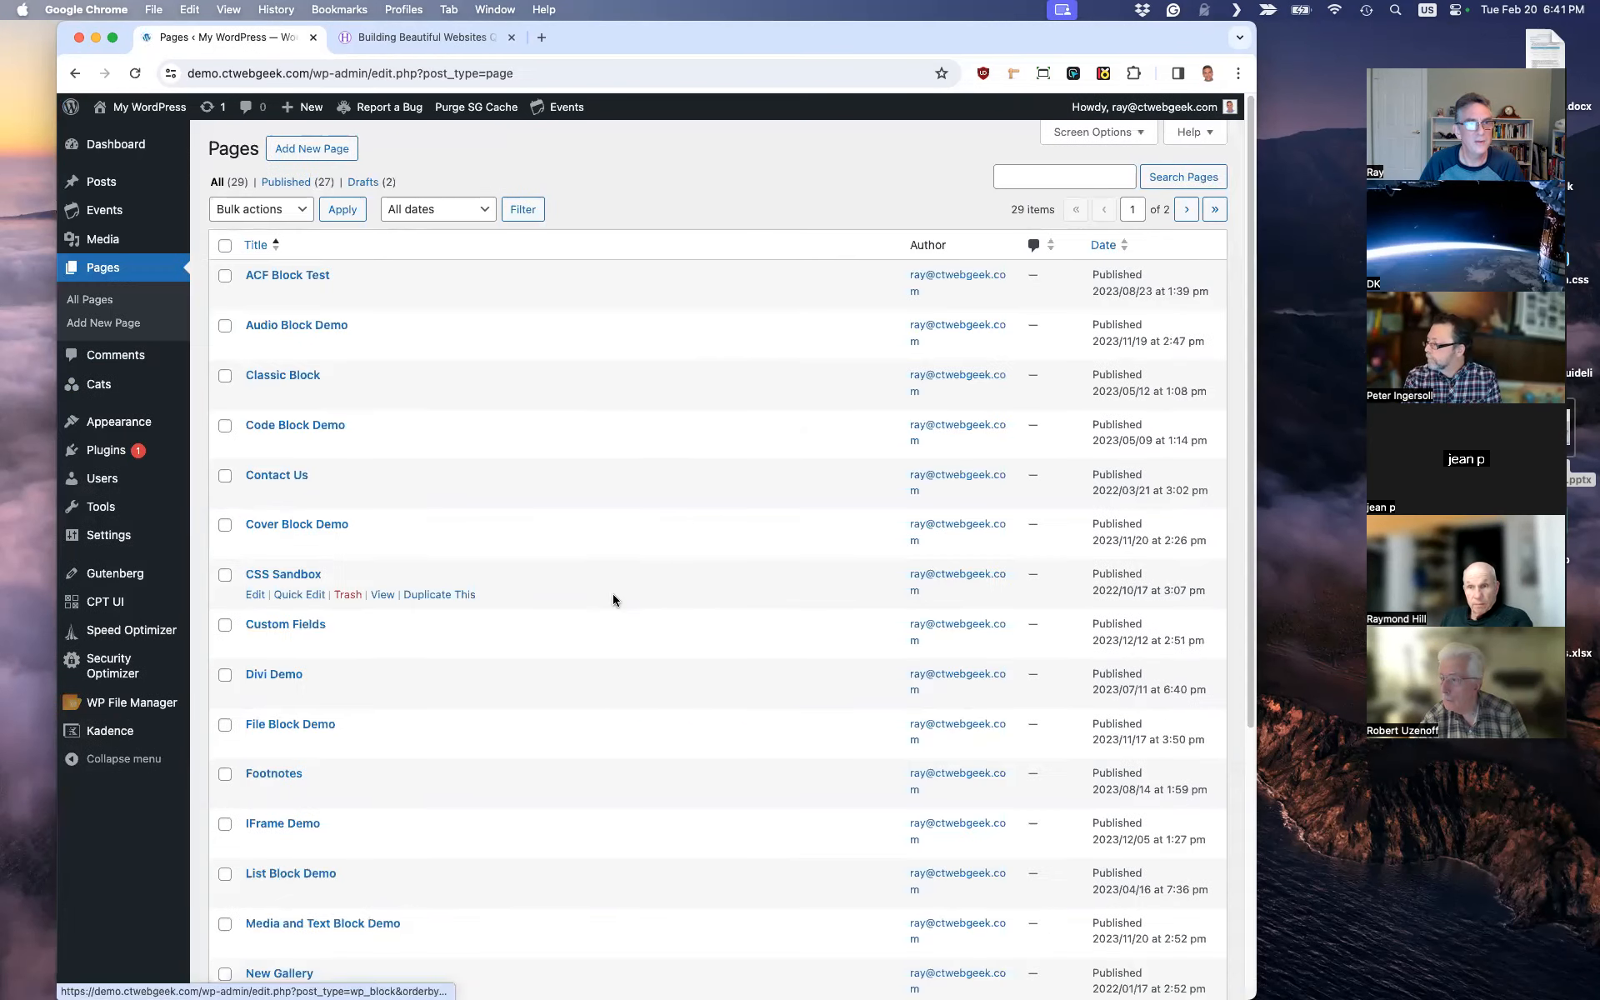
scroll(613, 593, down, 10)
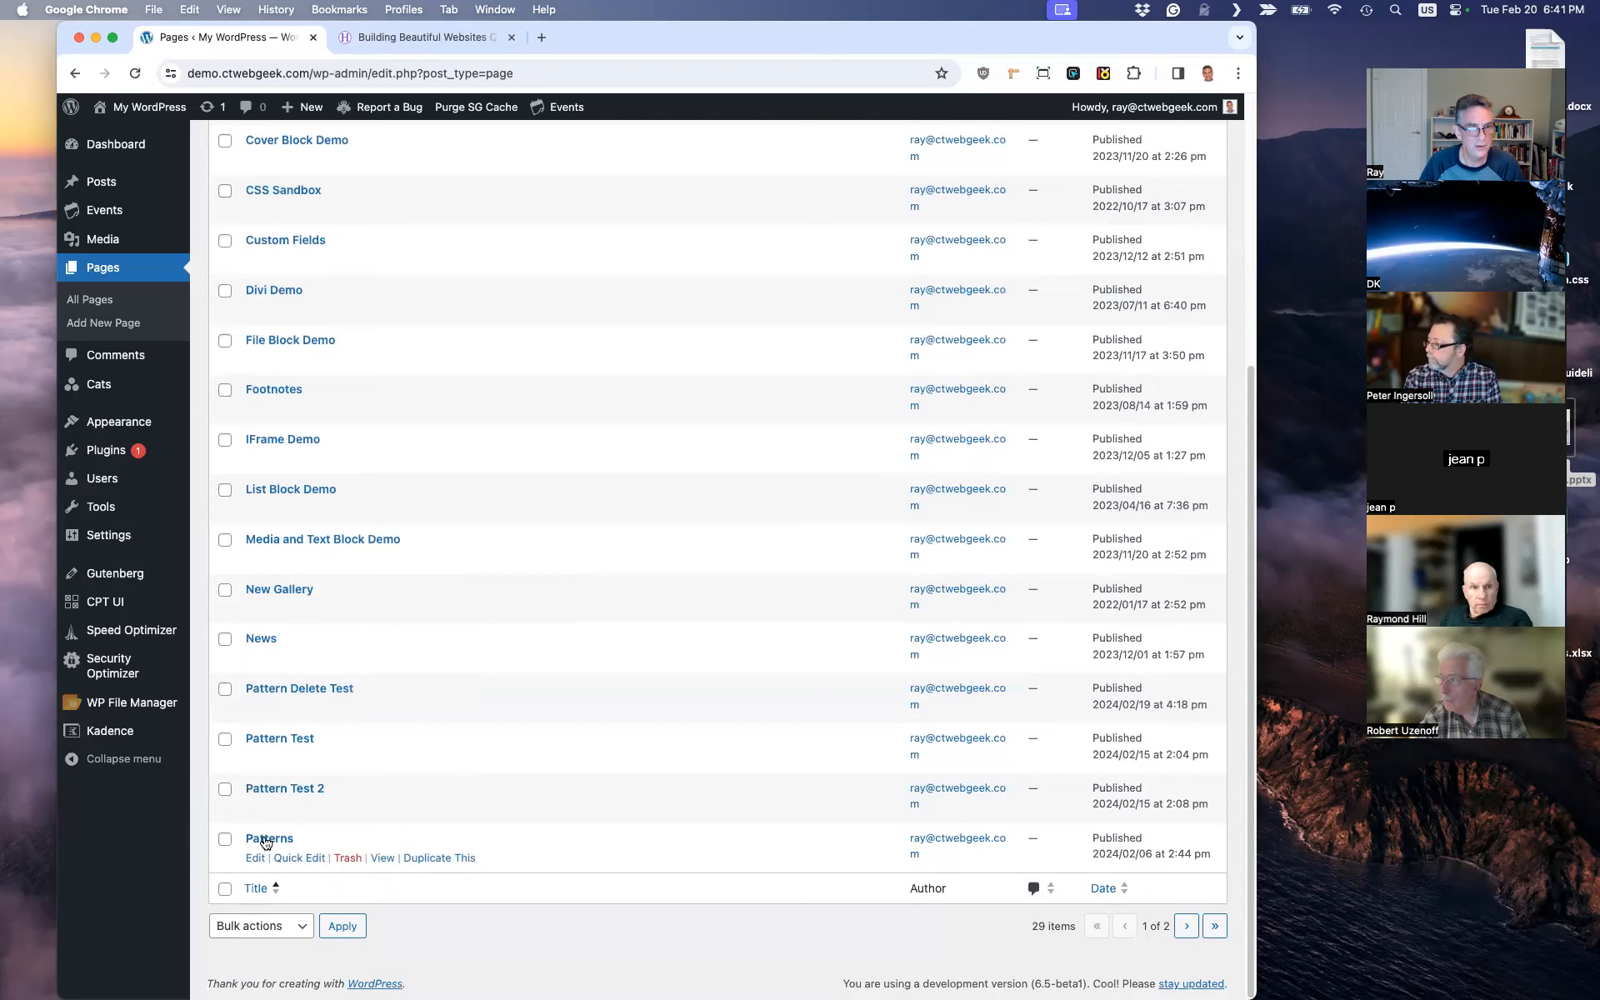
click(257, 859)
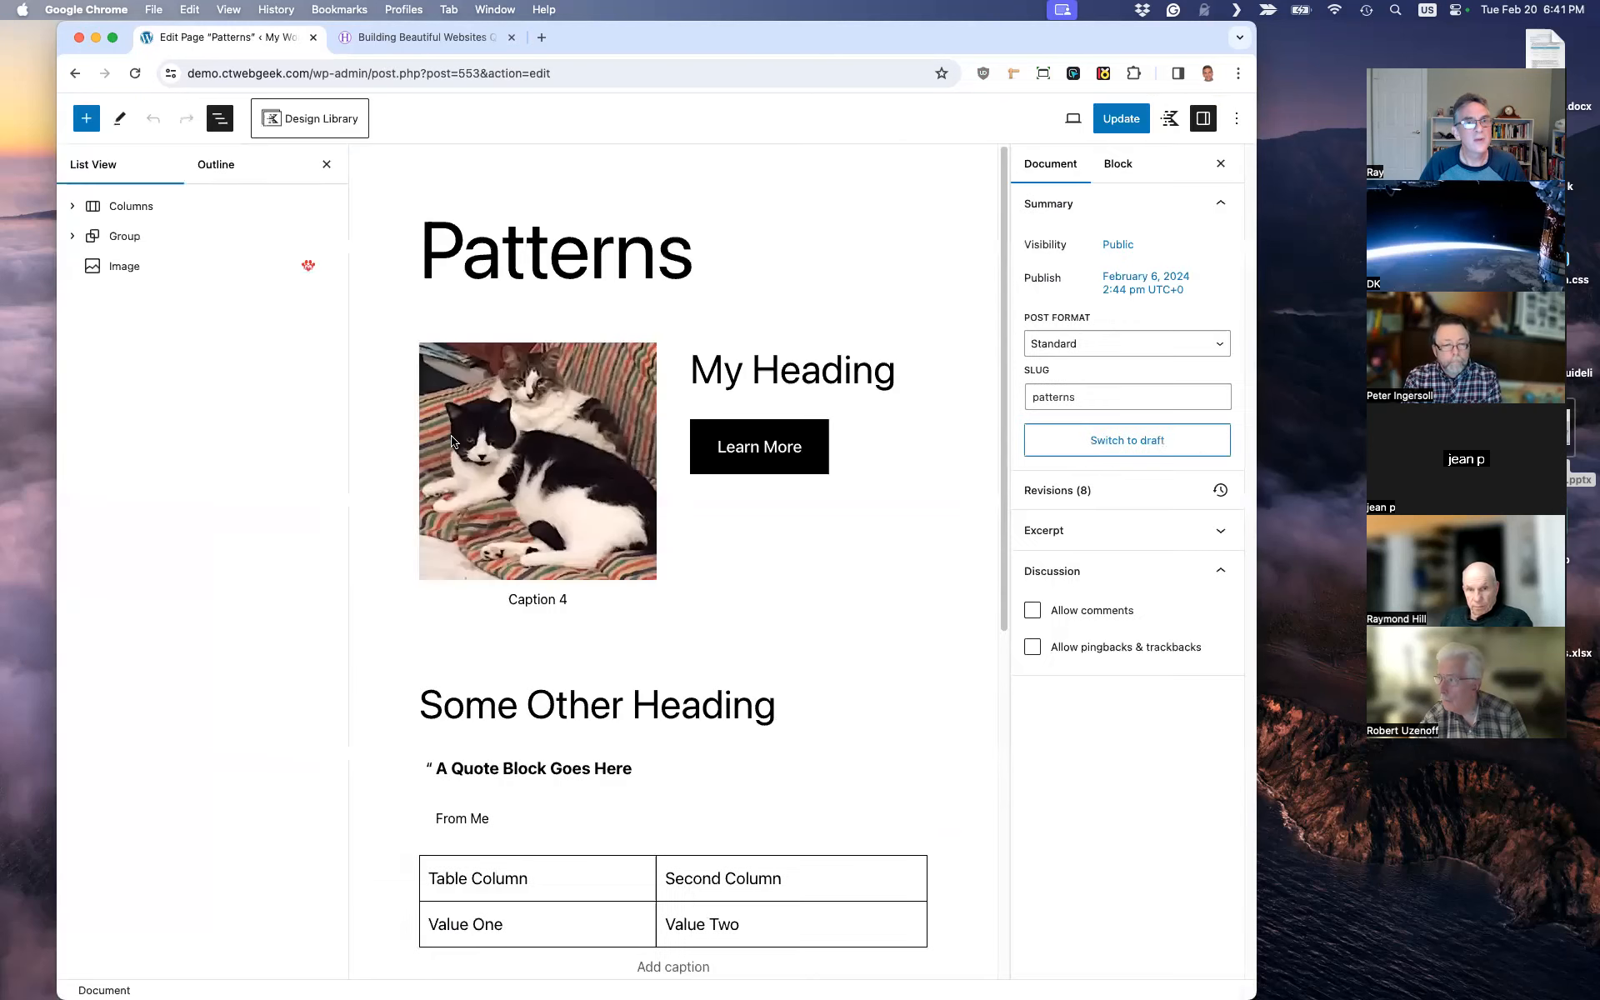
Step: Create a synced pattern named TuesdayPatternSynced from the Columns block holding the cat image, heading and button
click(118, 213)
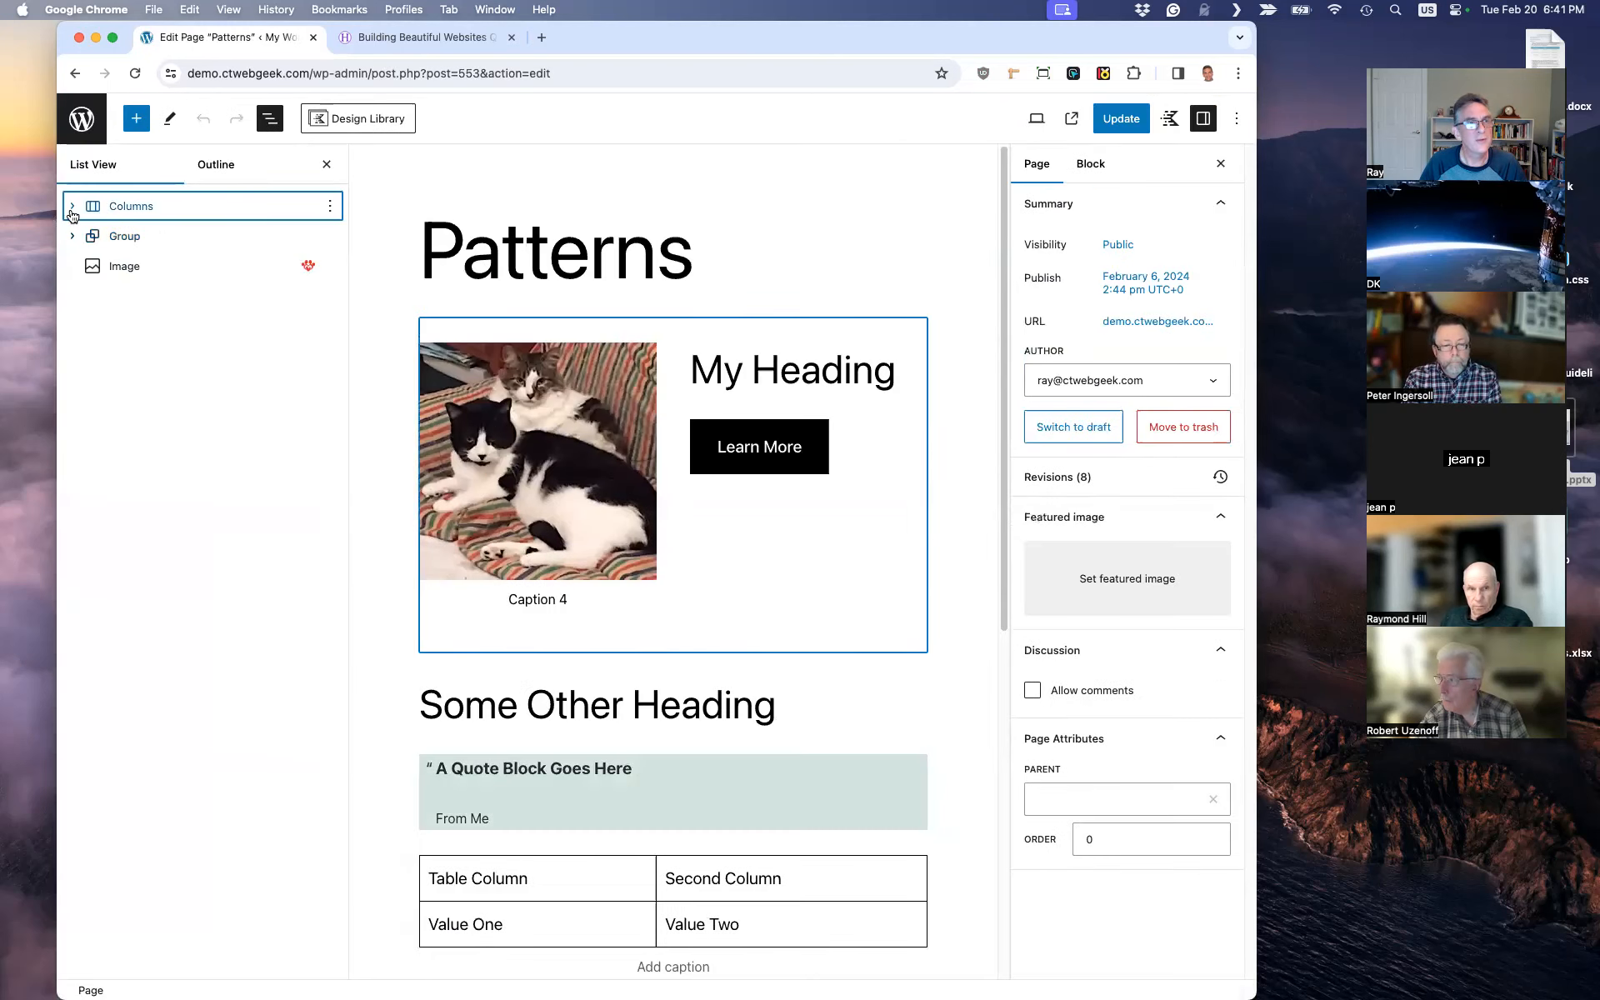
click(71, 210)
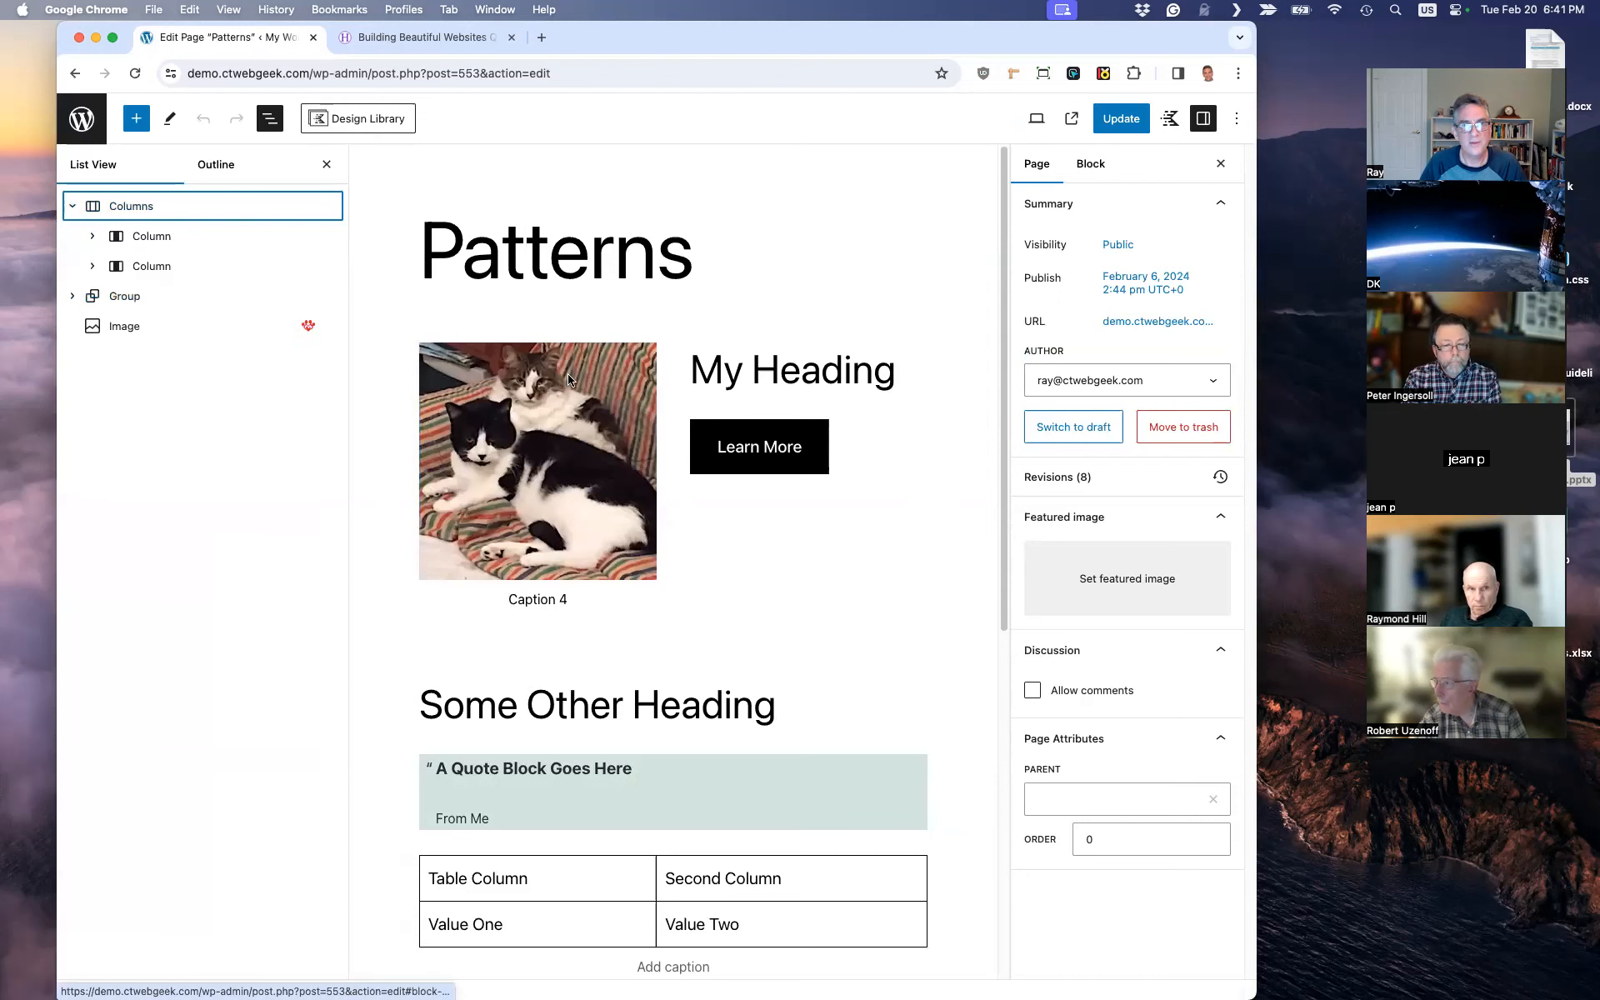
click(93, 239)
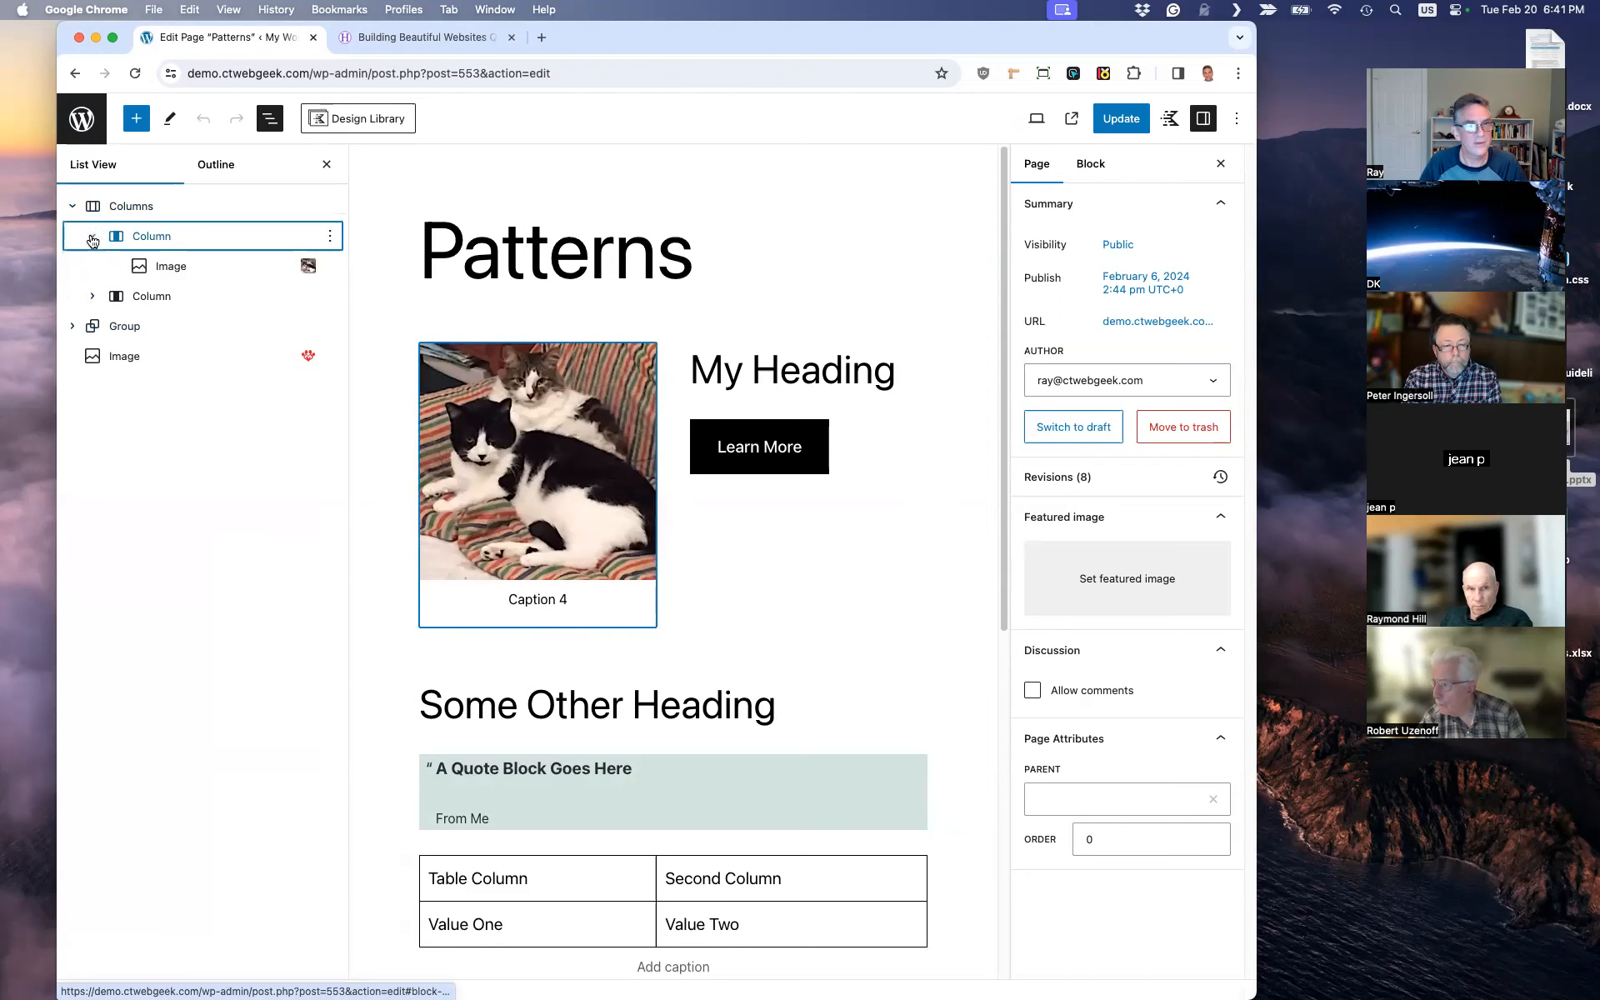
click(93, 240)
click(92, 268)
click(93, 268)
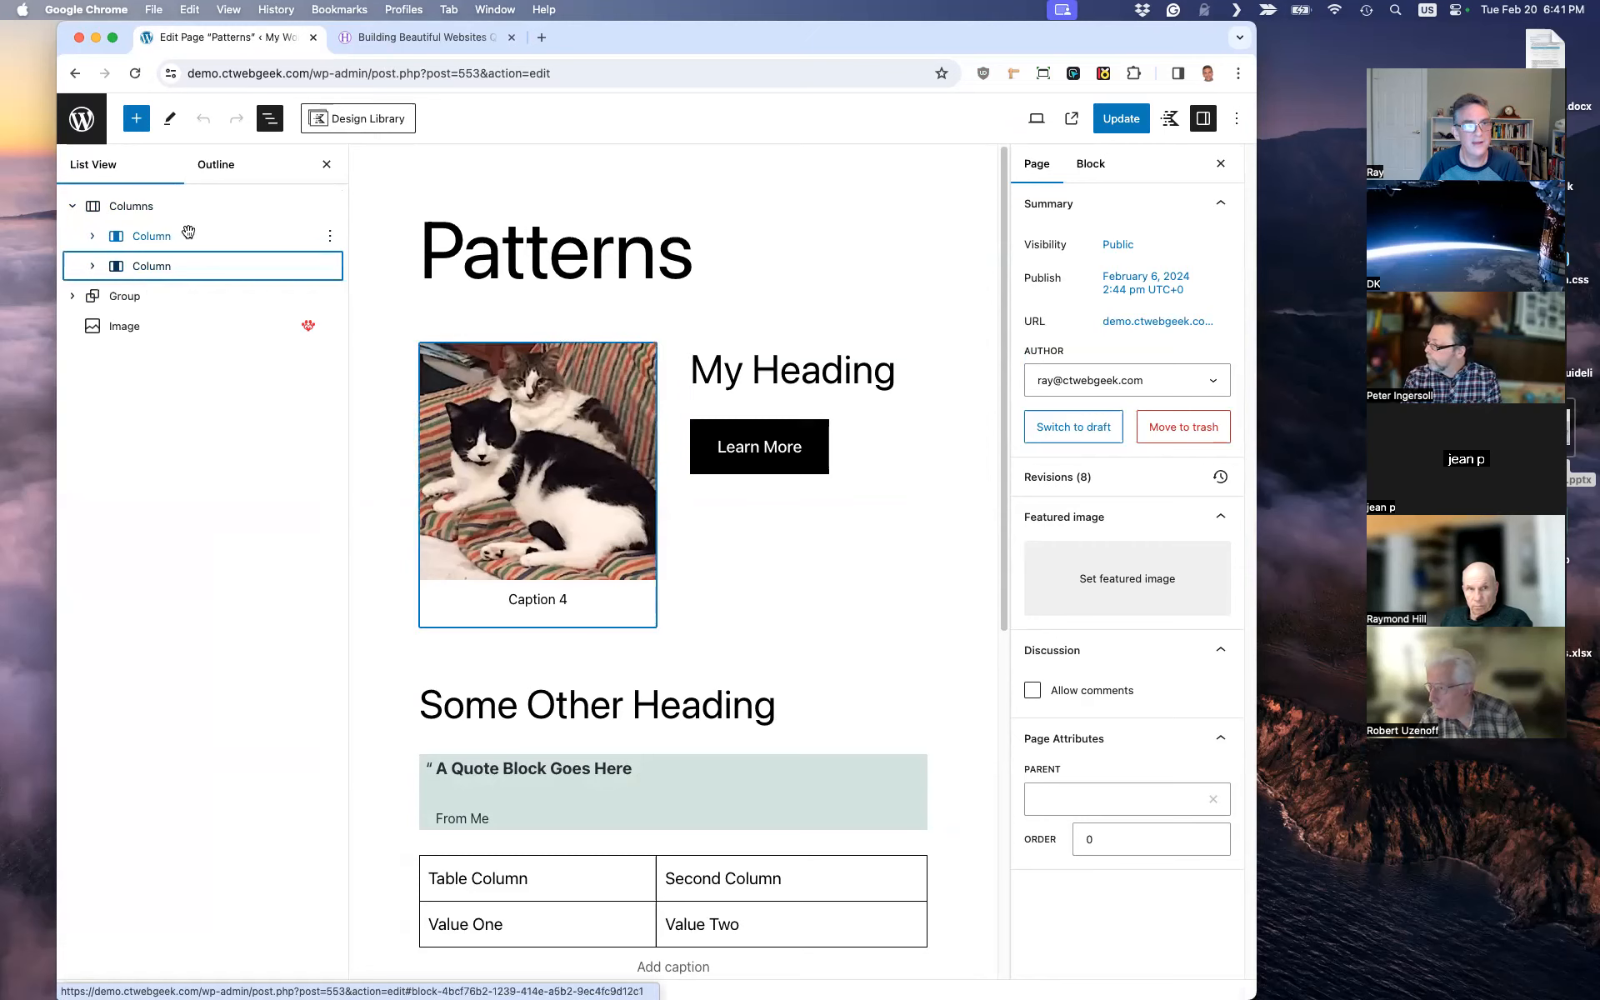
click(168, 207)
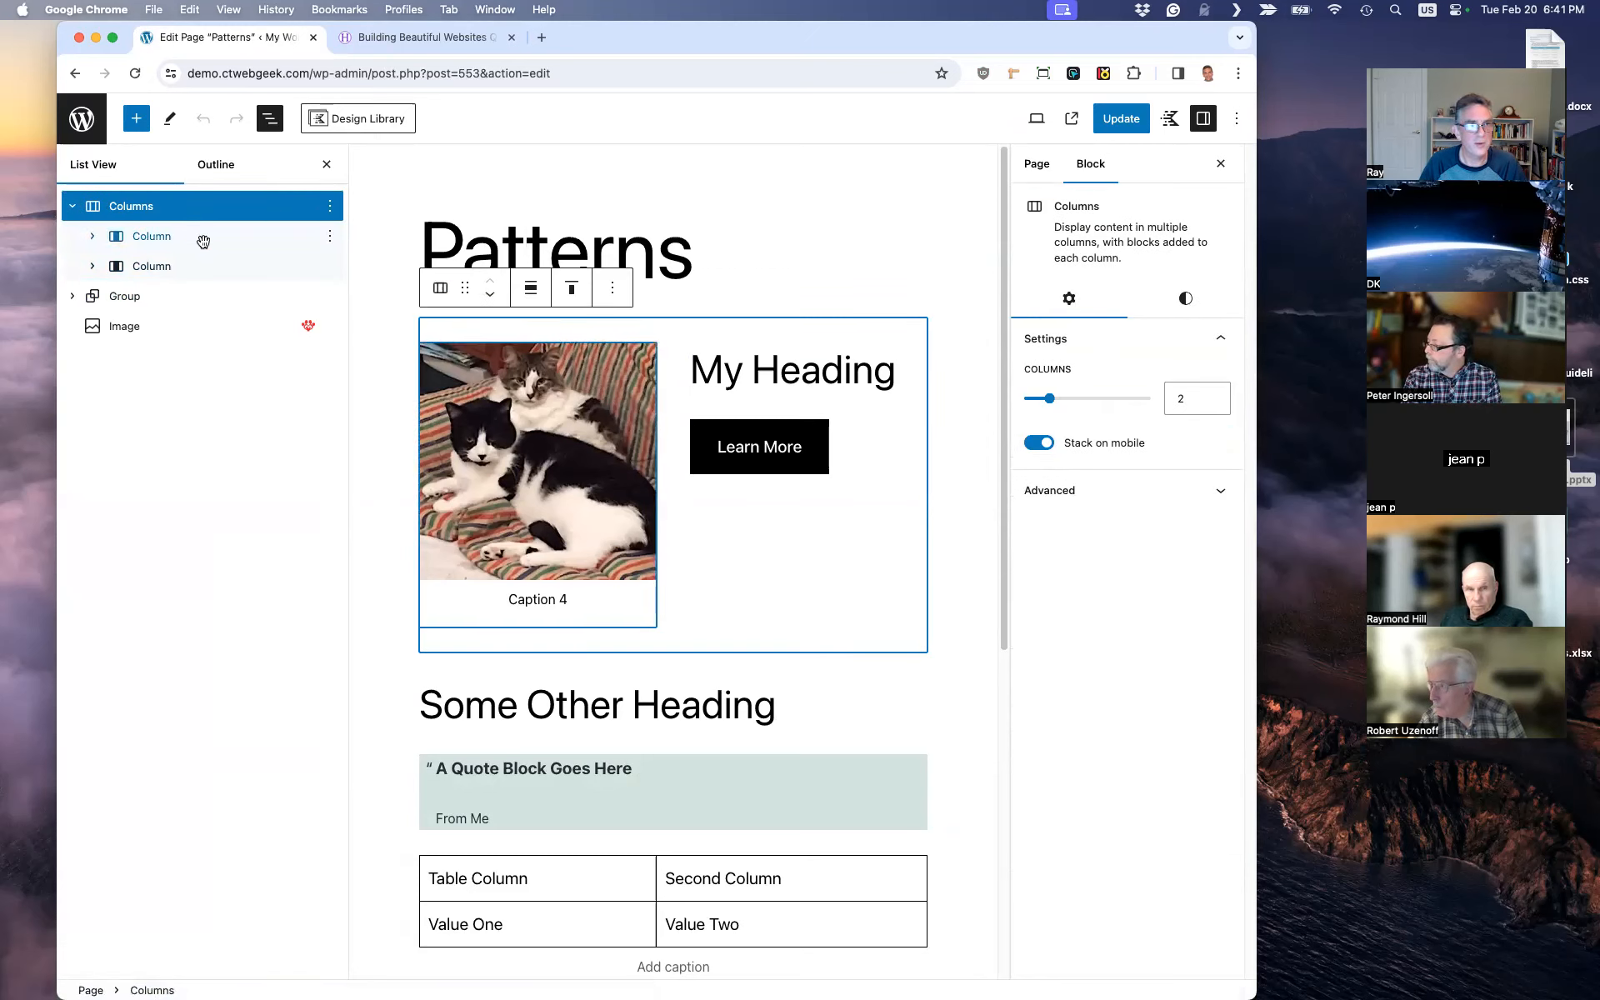
click(330, 207)
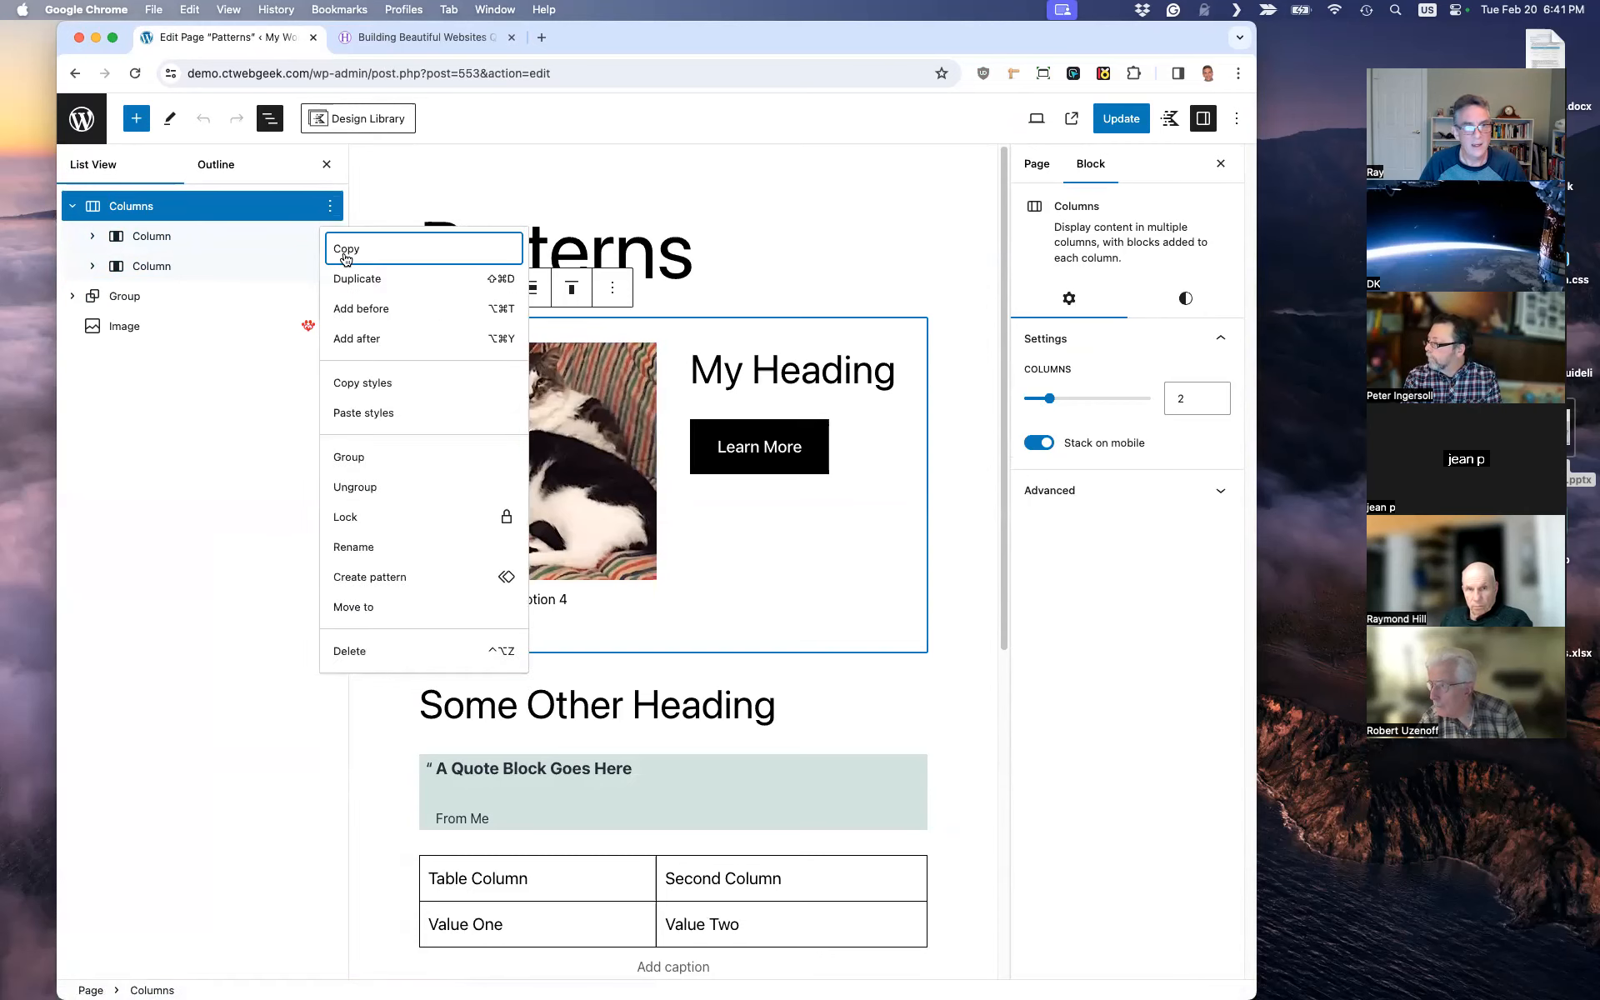
click(370, 578)
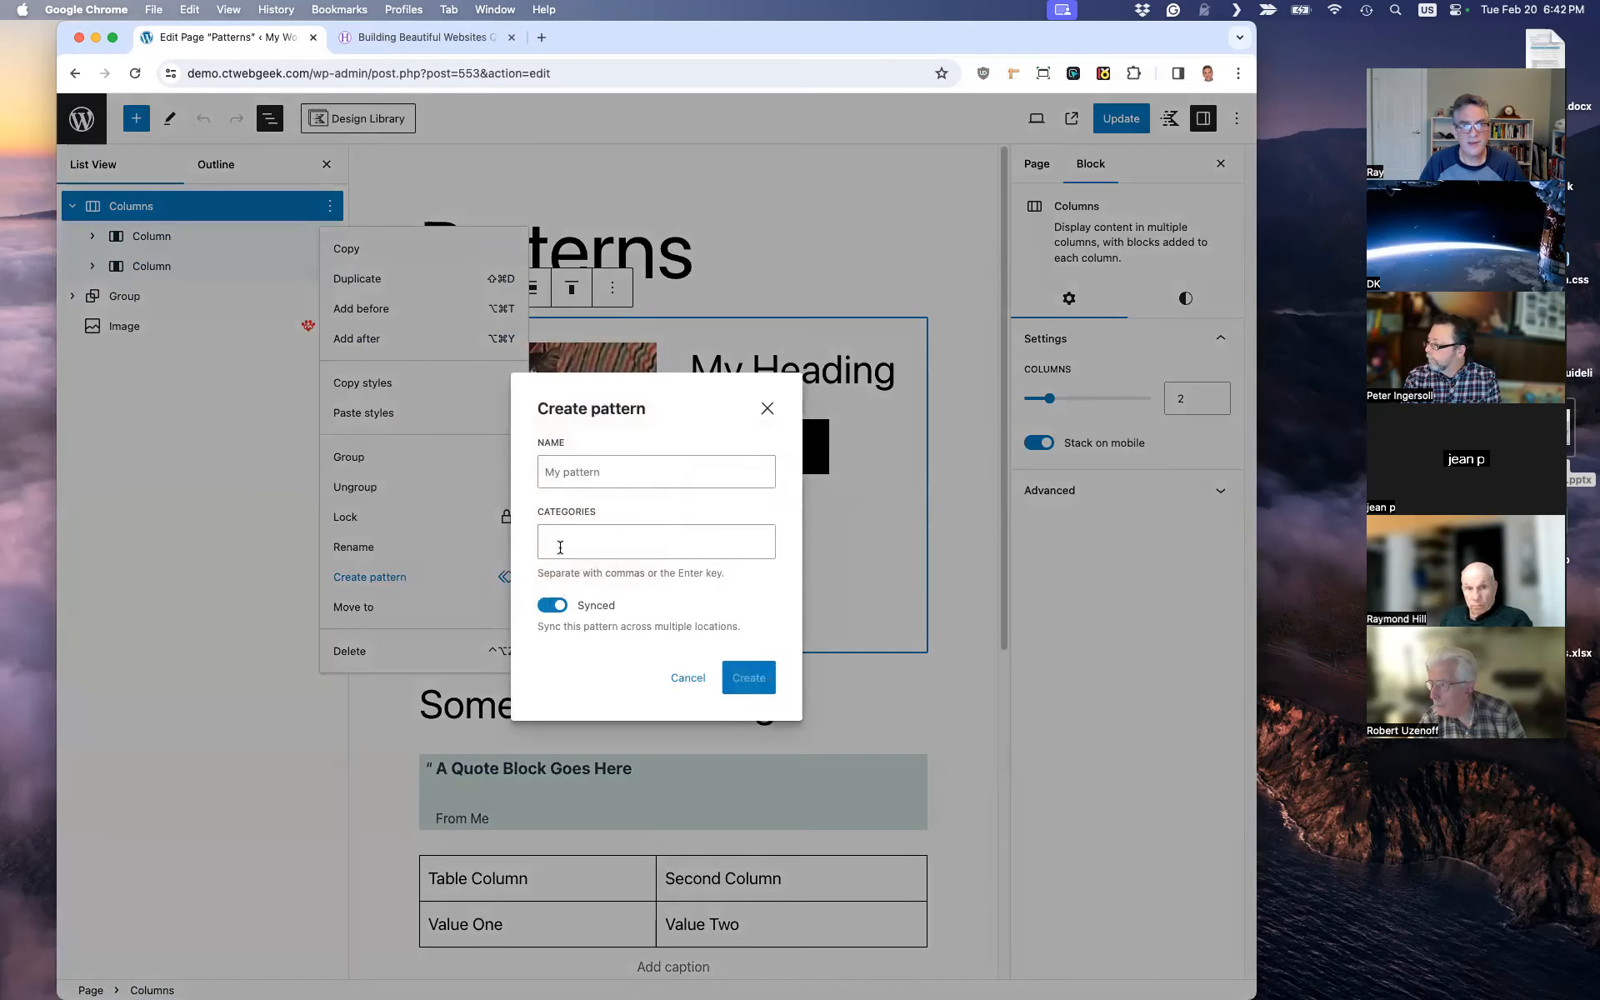
text(TuesdayPatternSynced)
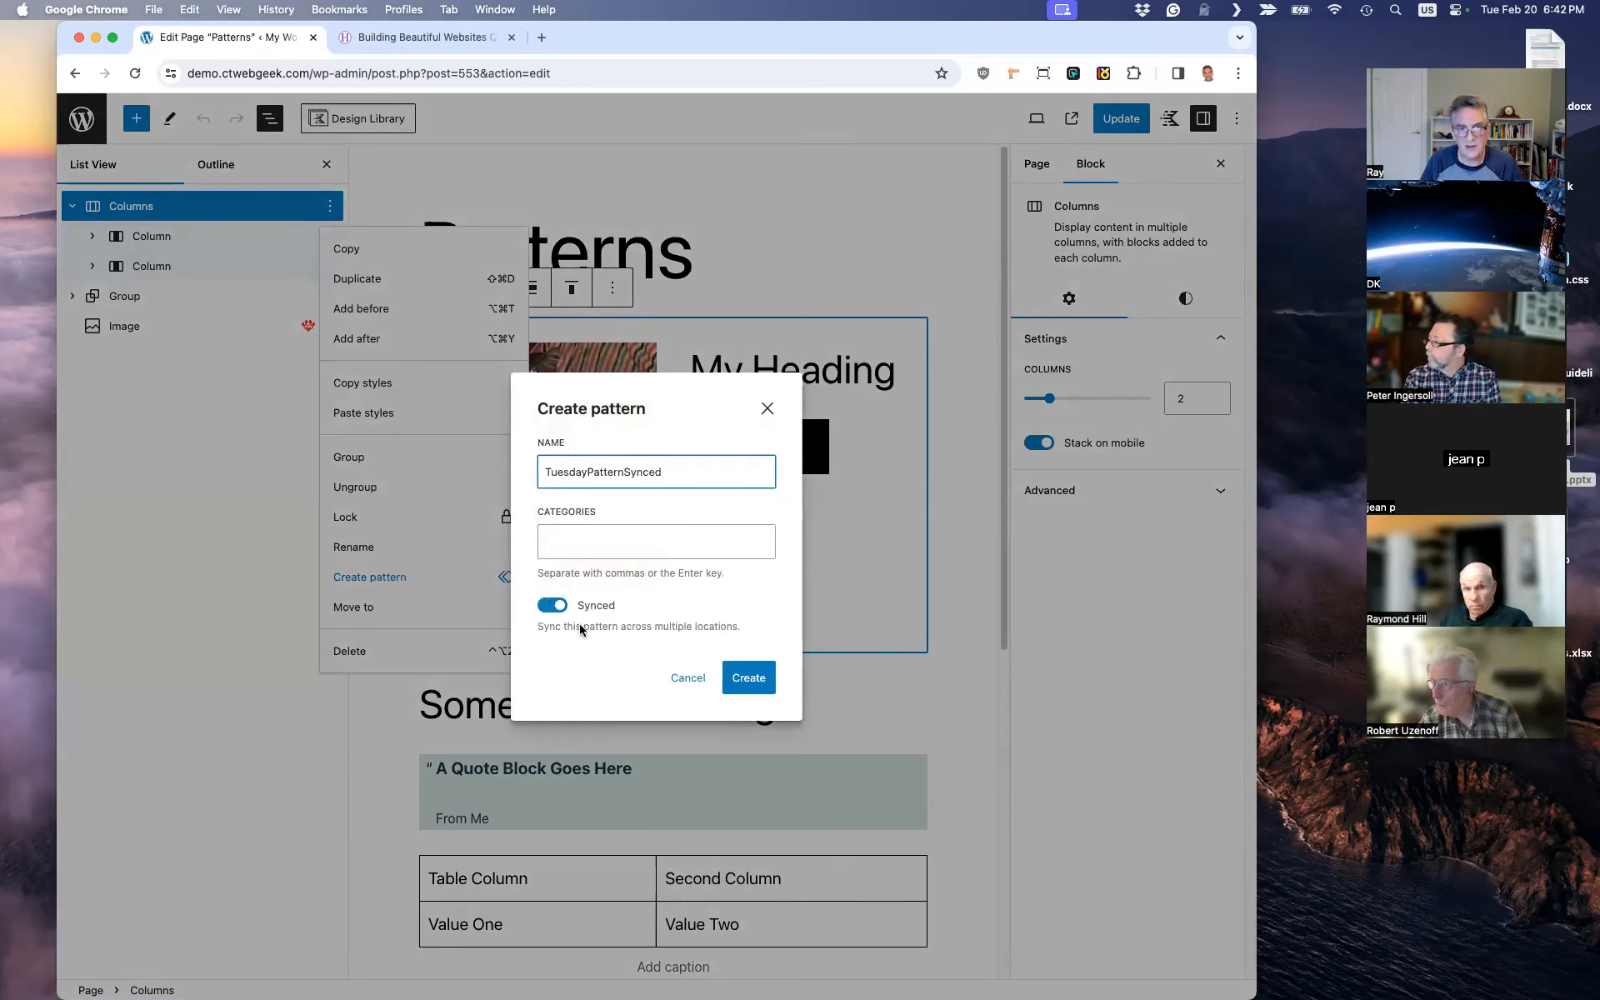
click(750, 679)
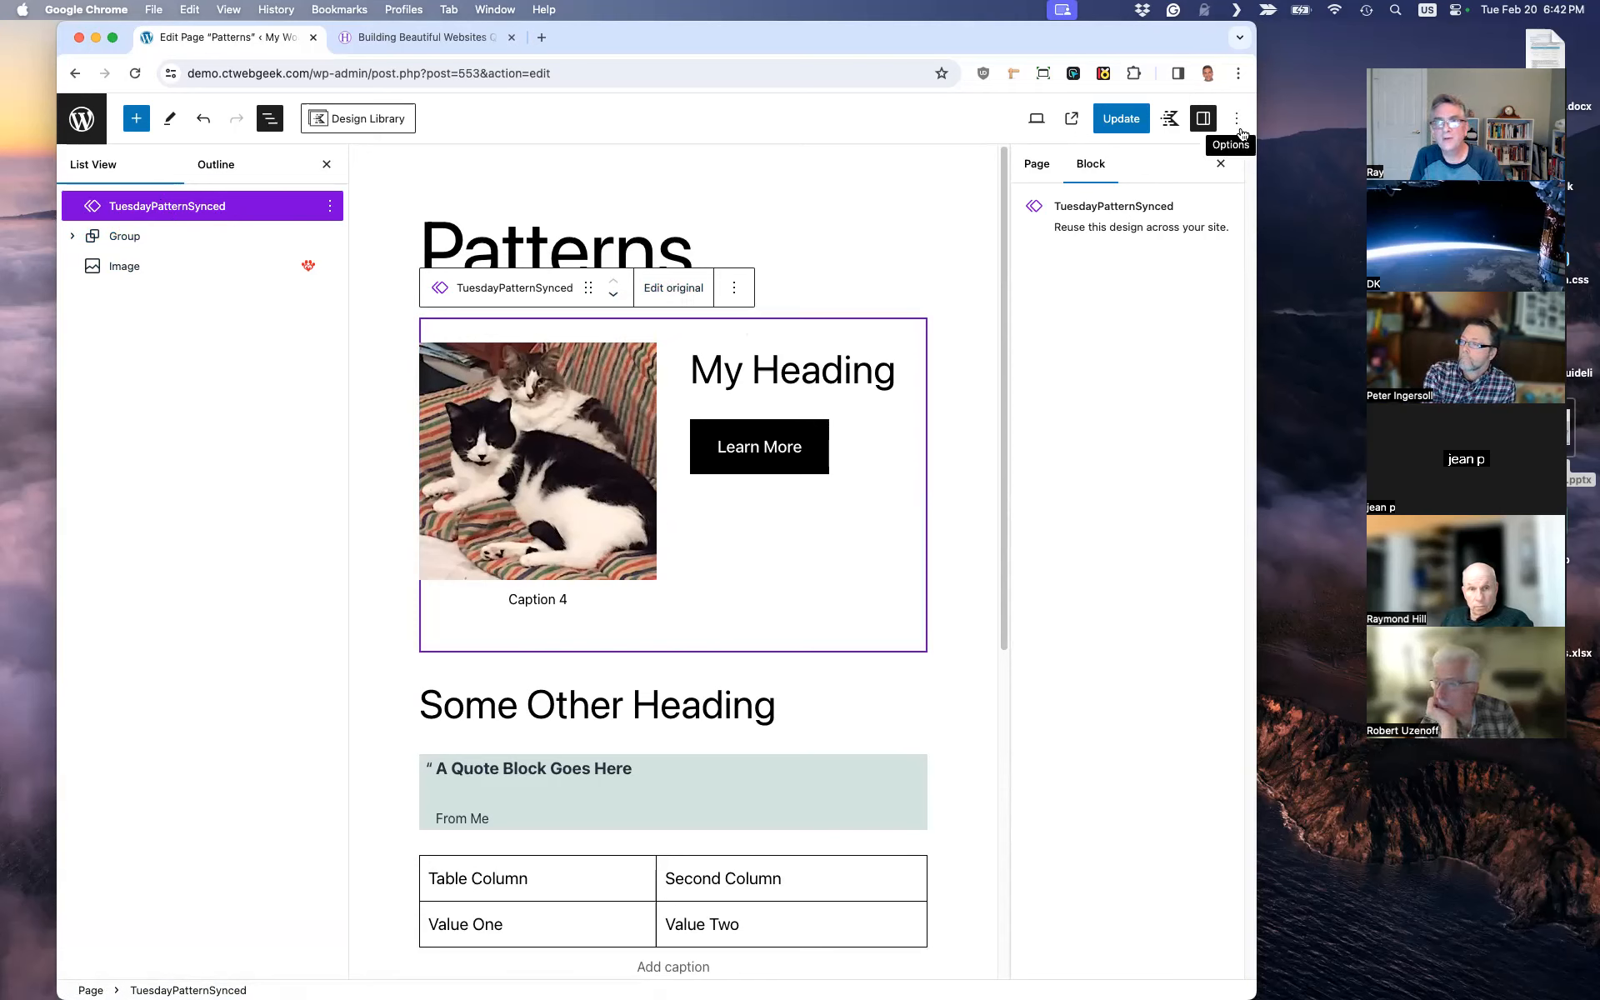
Step: Save the changes to the Patterns page and go to the list of saved patterns
click(1123, 130)
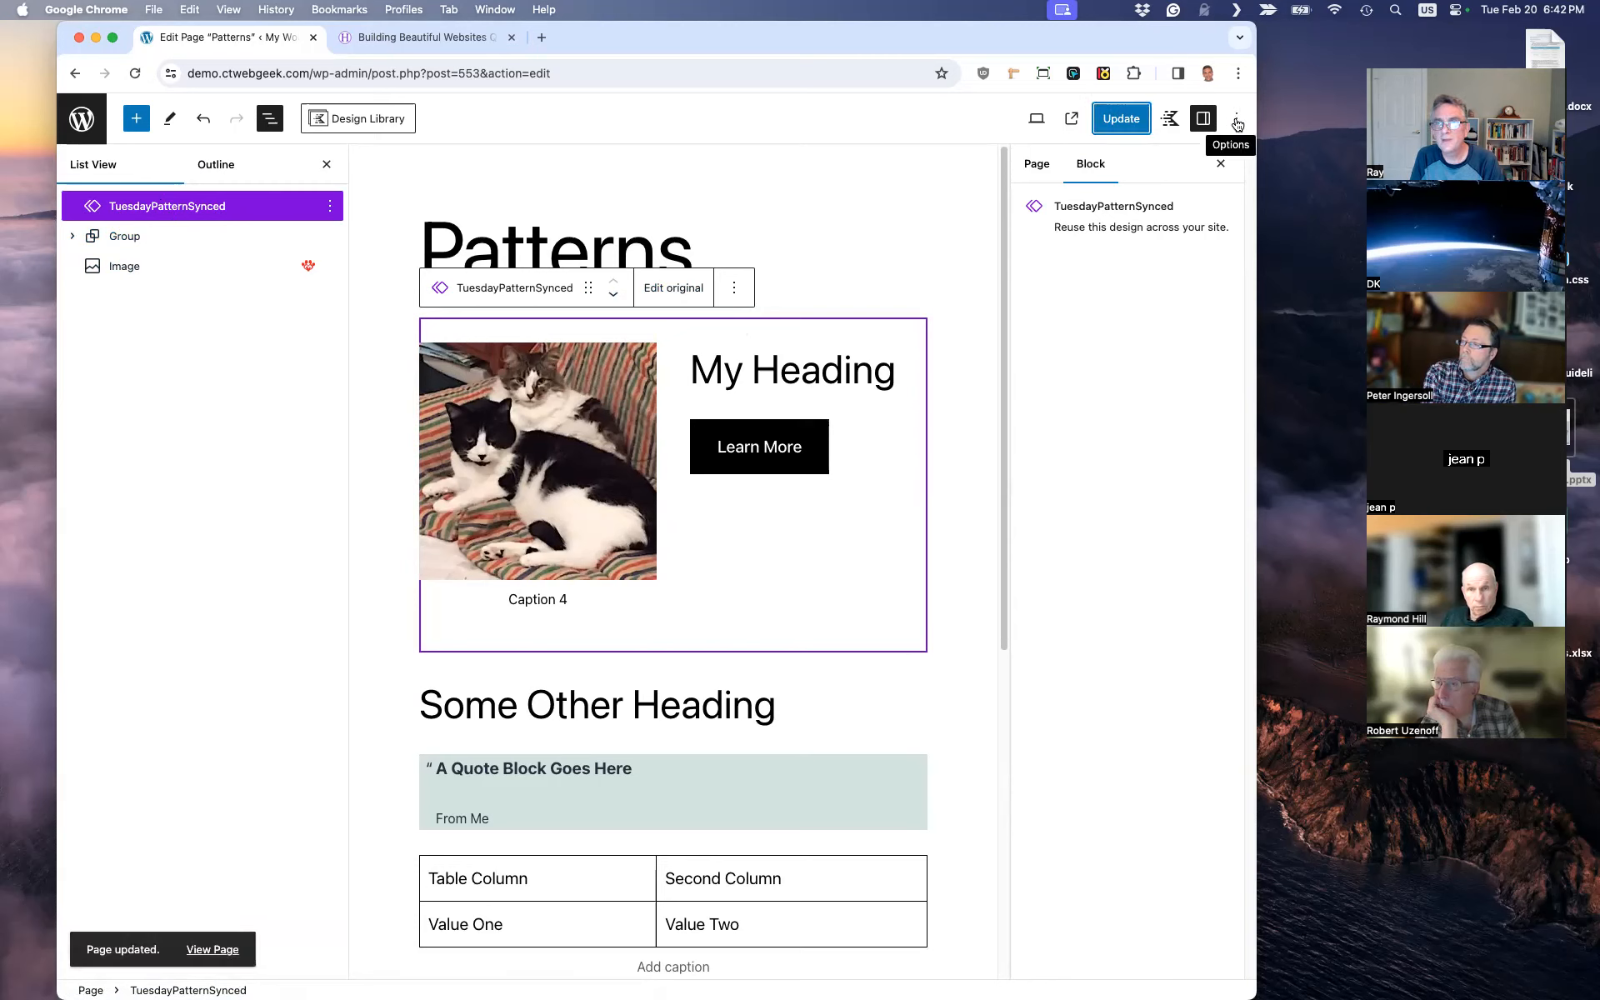
click(1236, 121)
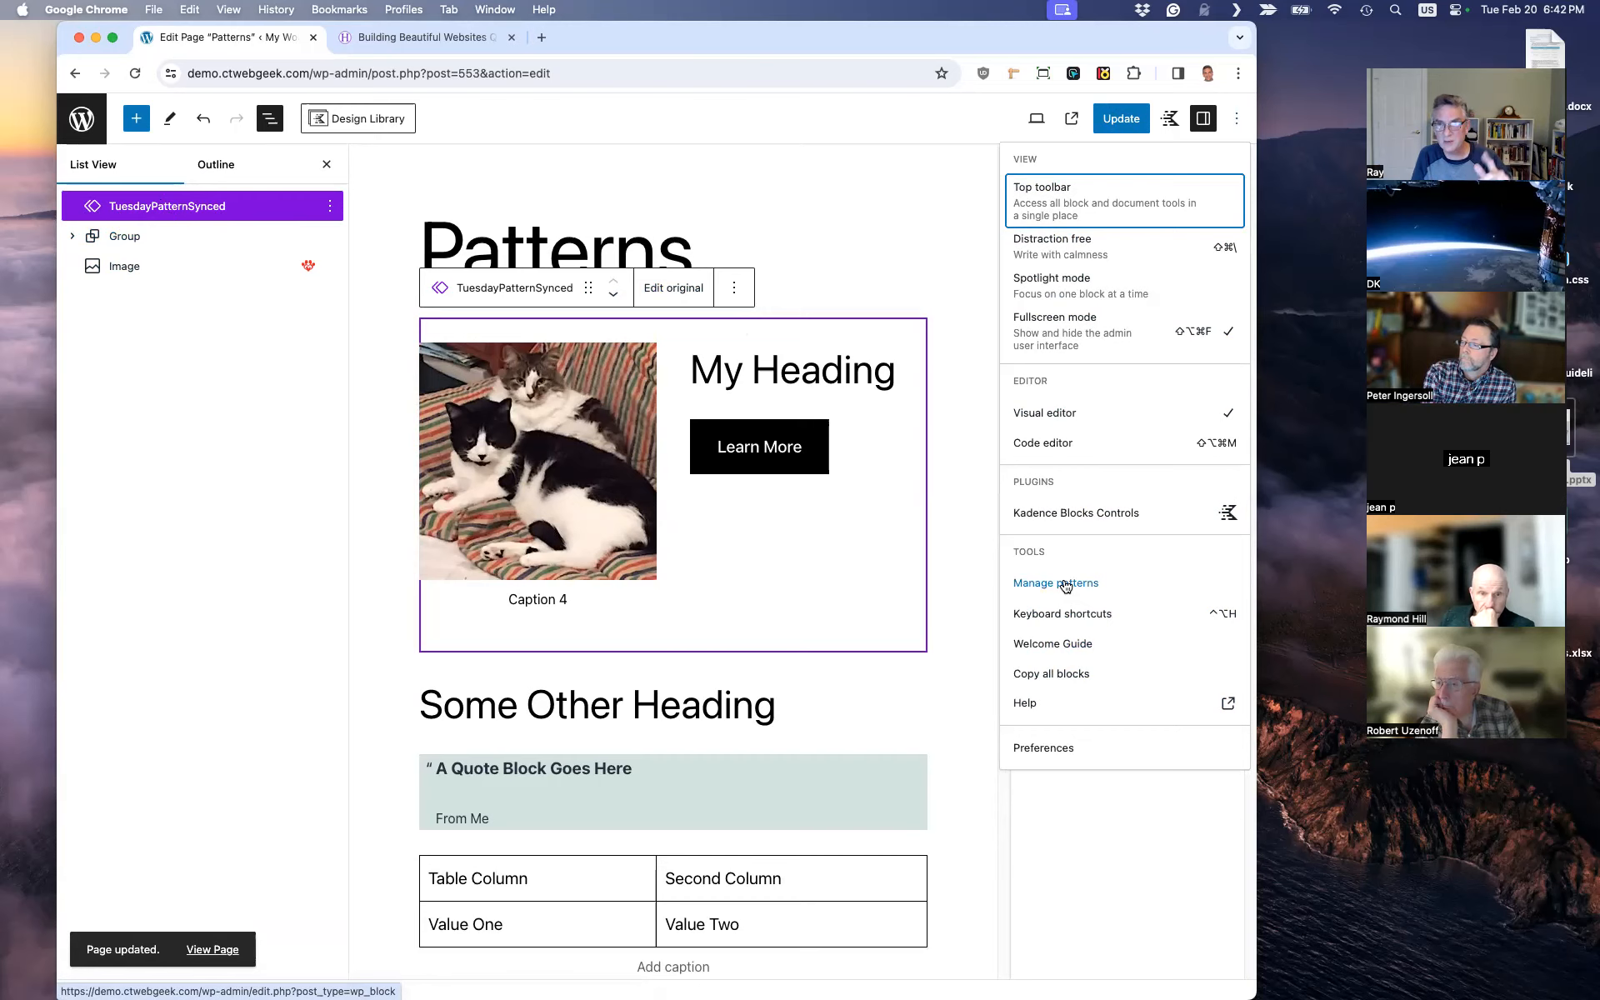
click(1066, 585)
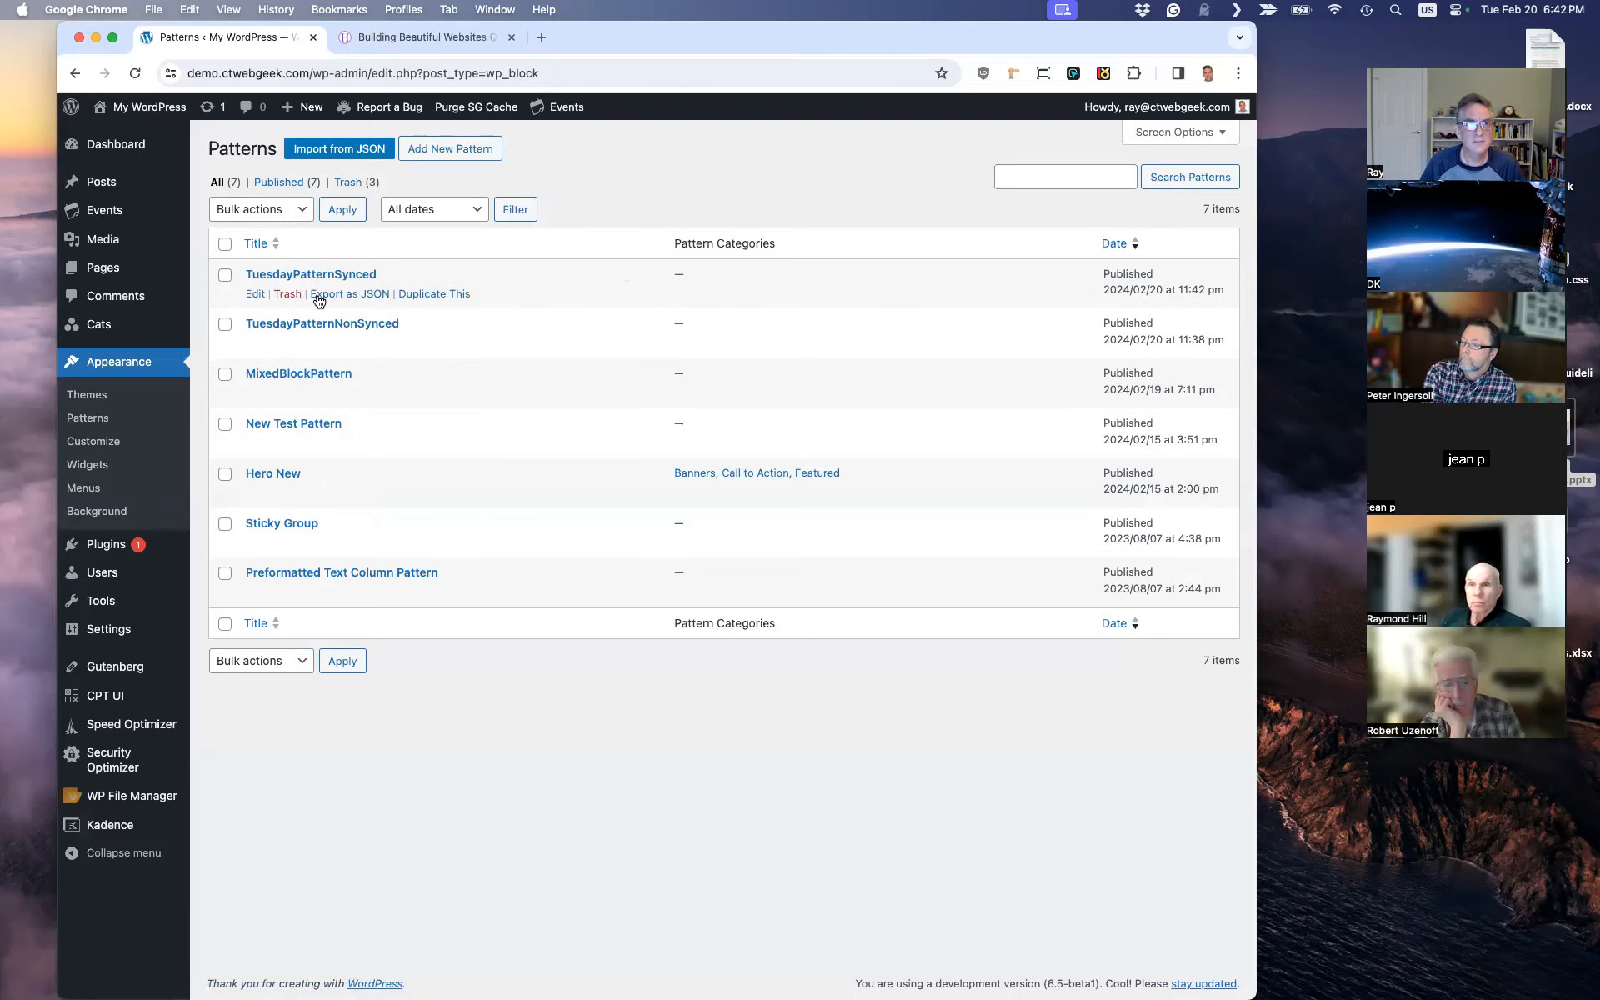
Step: Go to the site's pages and add a new page titled PatternTest5
mouse_move(142, 271)
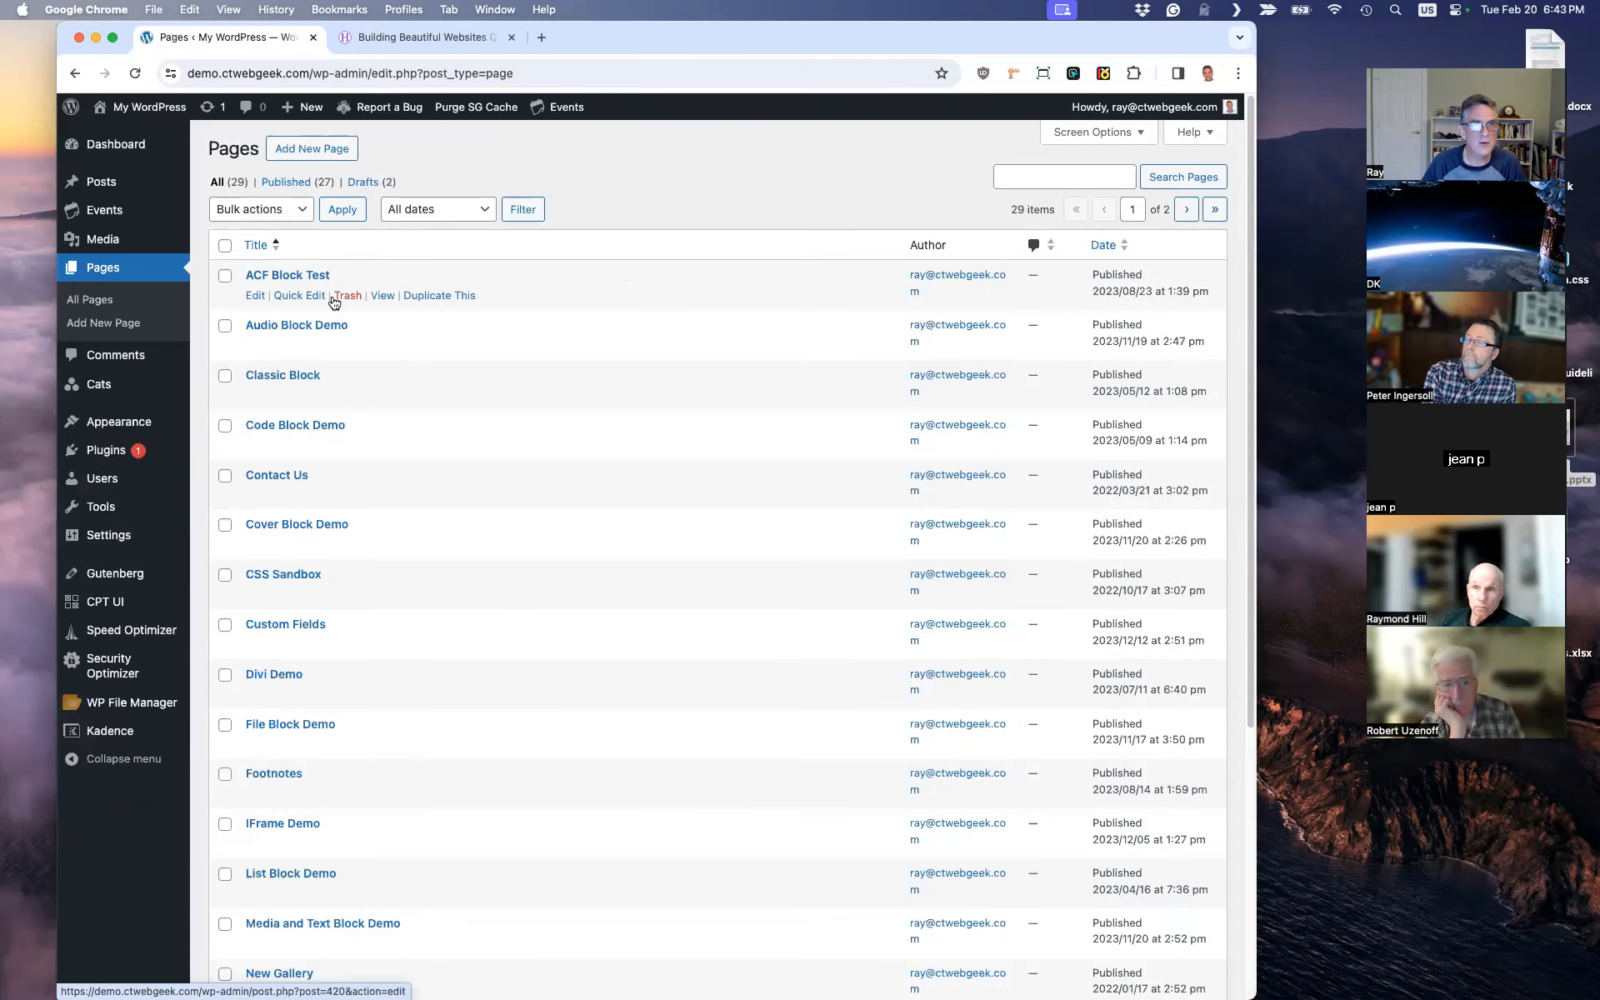
scroll(536, 348, down, 5)
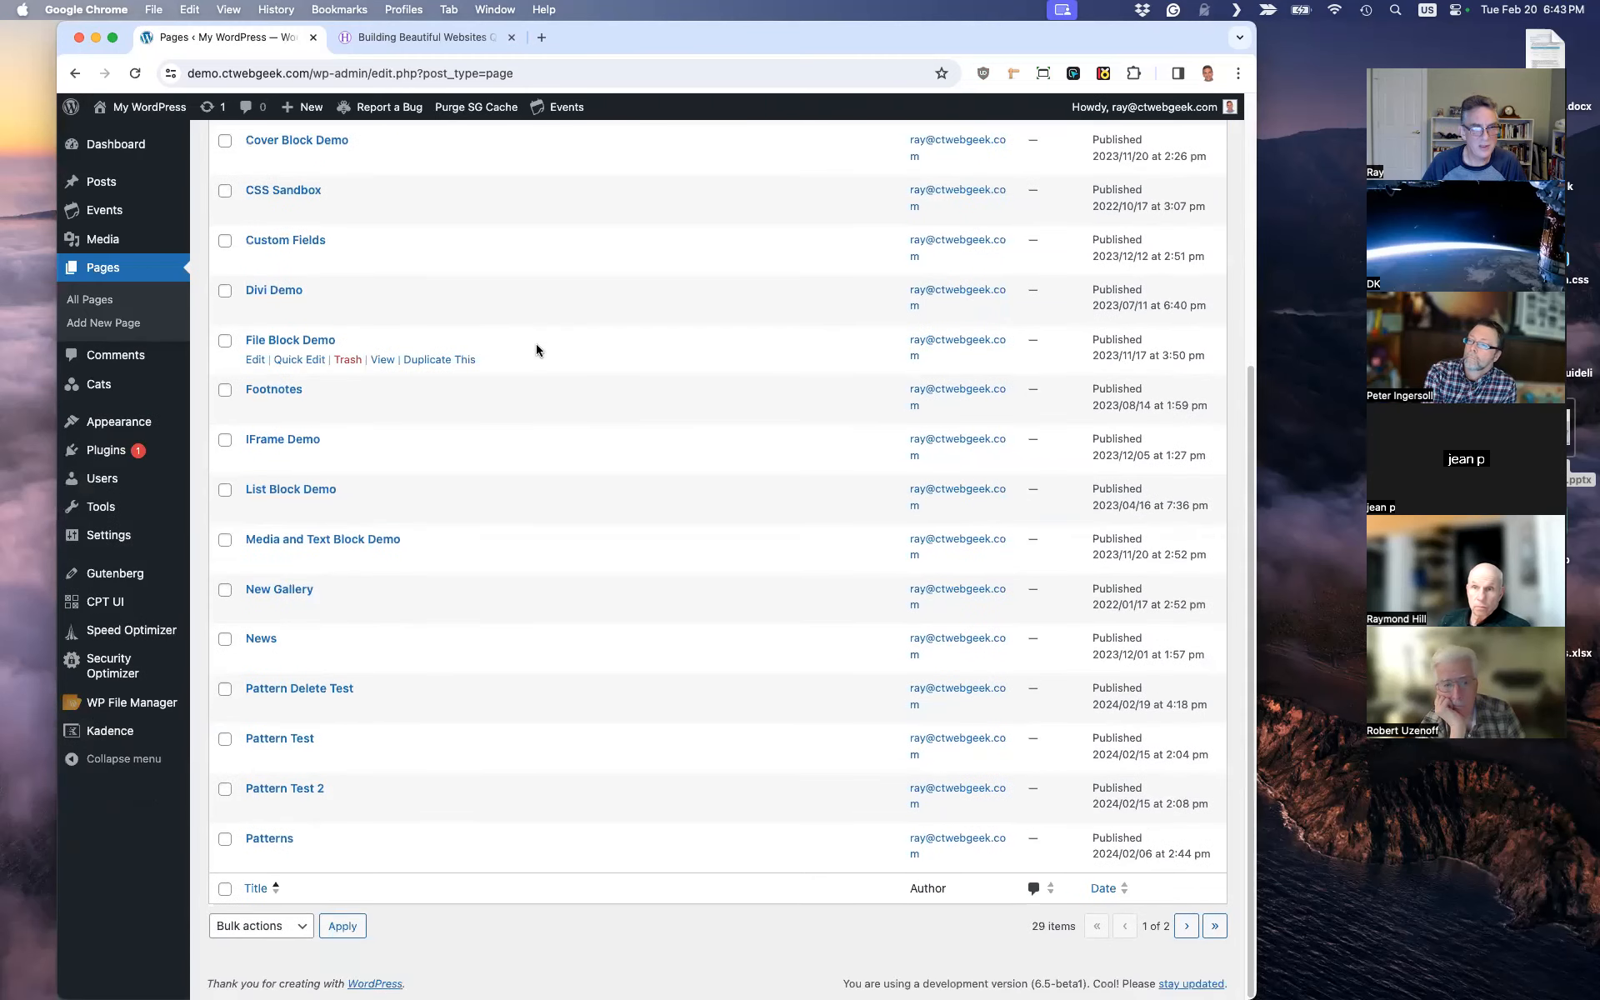
scroll(384, 206, up, 5)
click(315, 149)
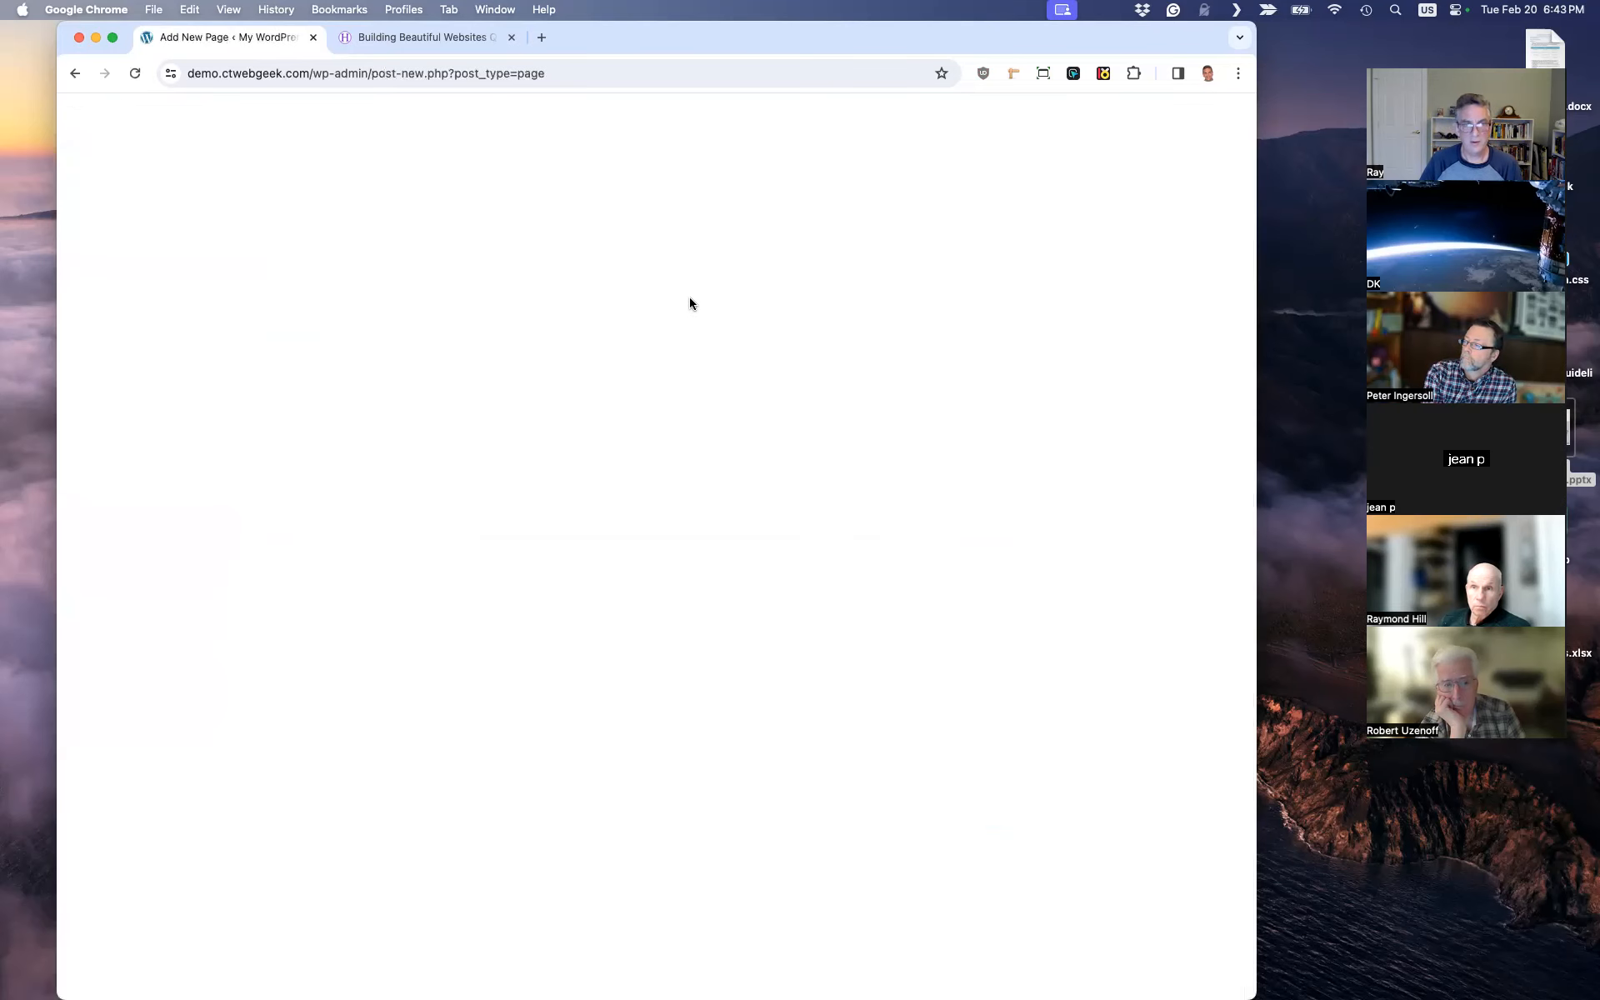
text(Pattern)
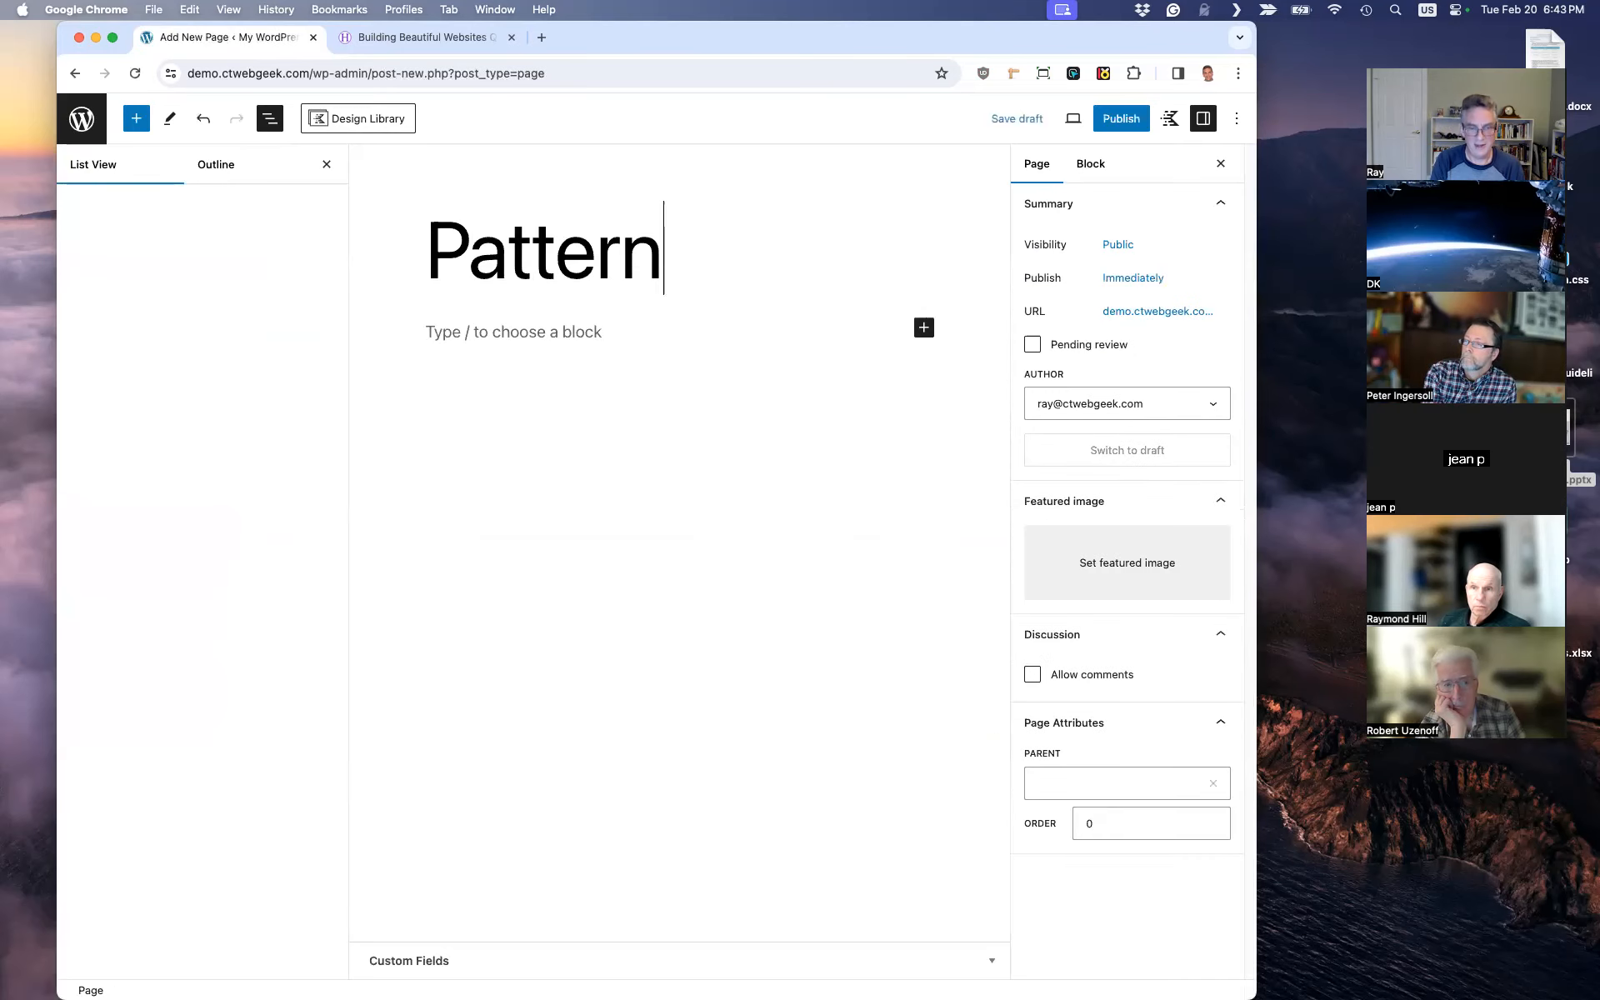
text(Test5)
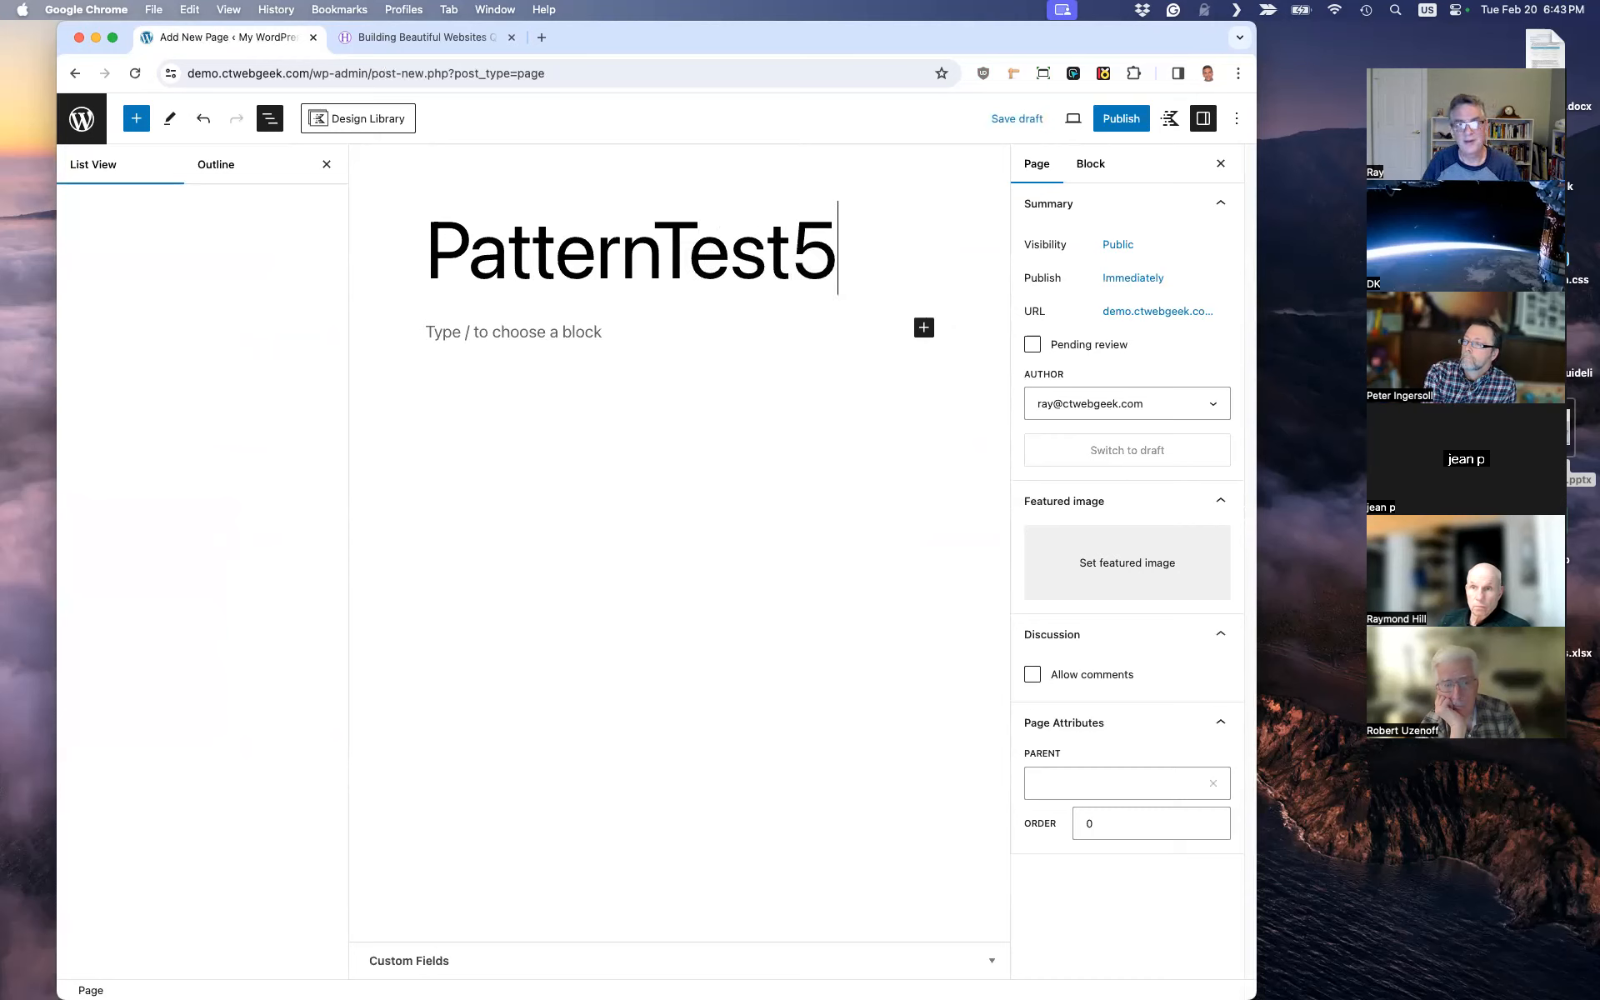
Step: Insert the synced pattern TuesdayPatternSynced from My patterns into the PatternTest5 page
click(143, 122)
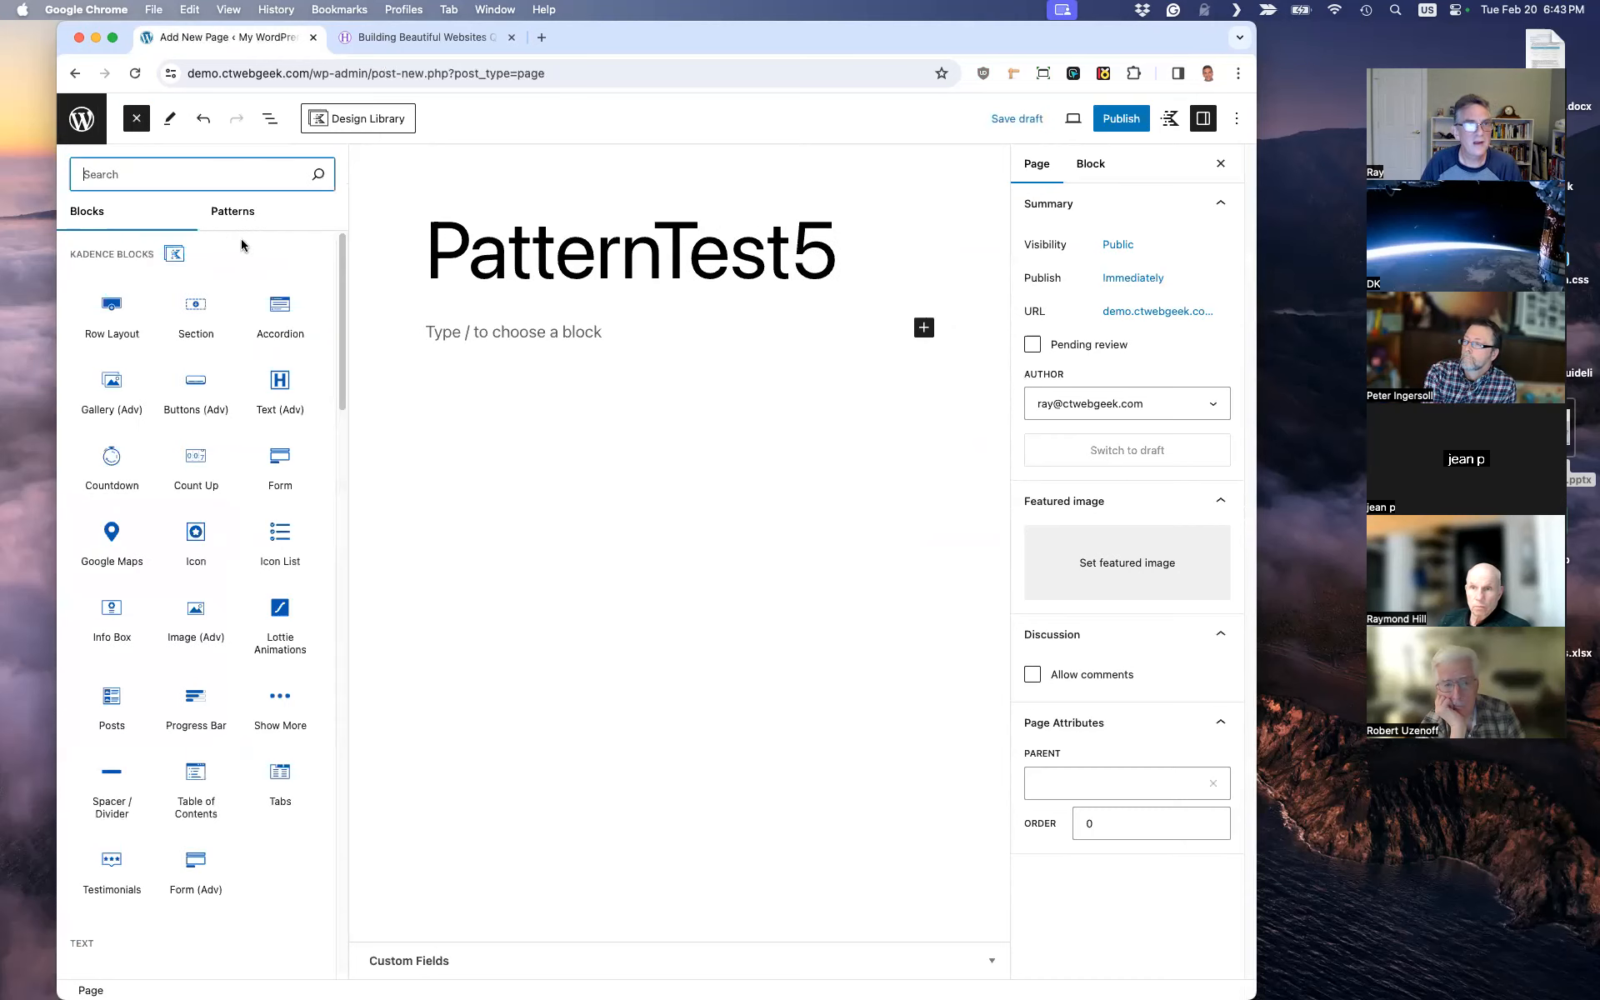
click(195, 212)
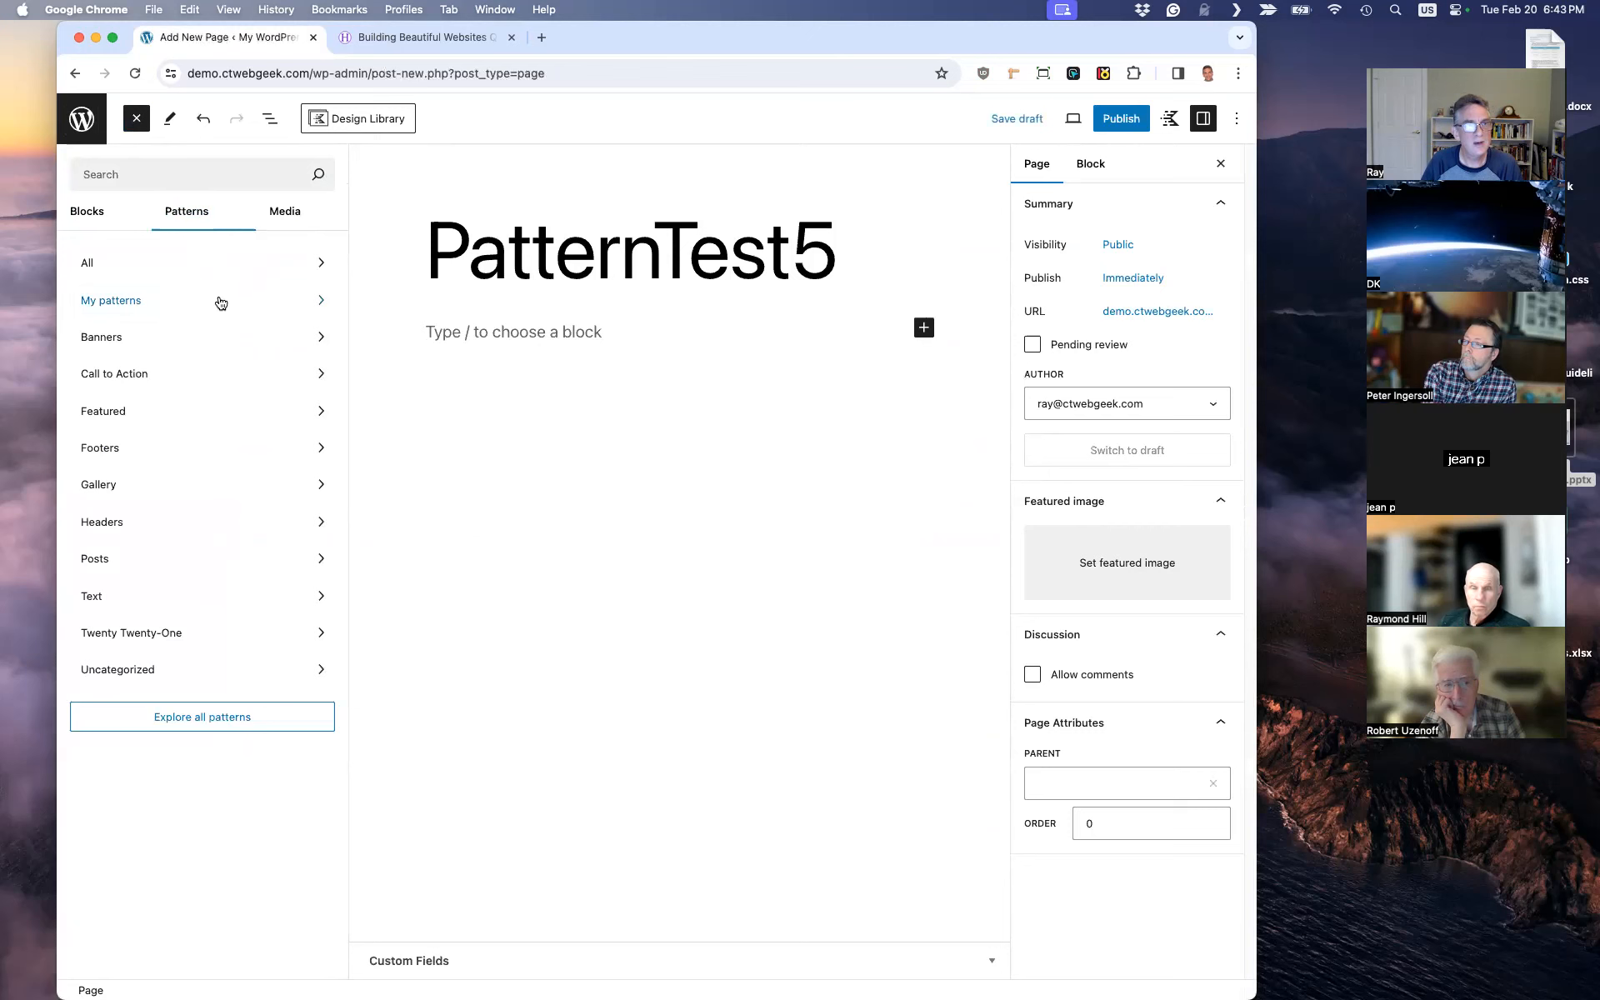
click(221, 302)
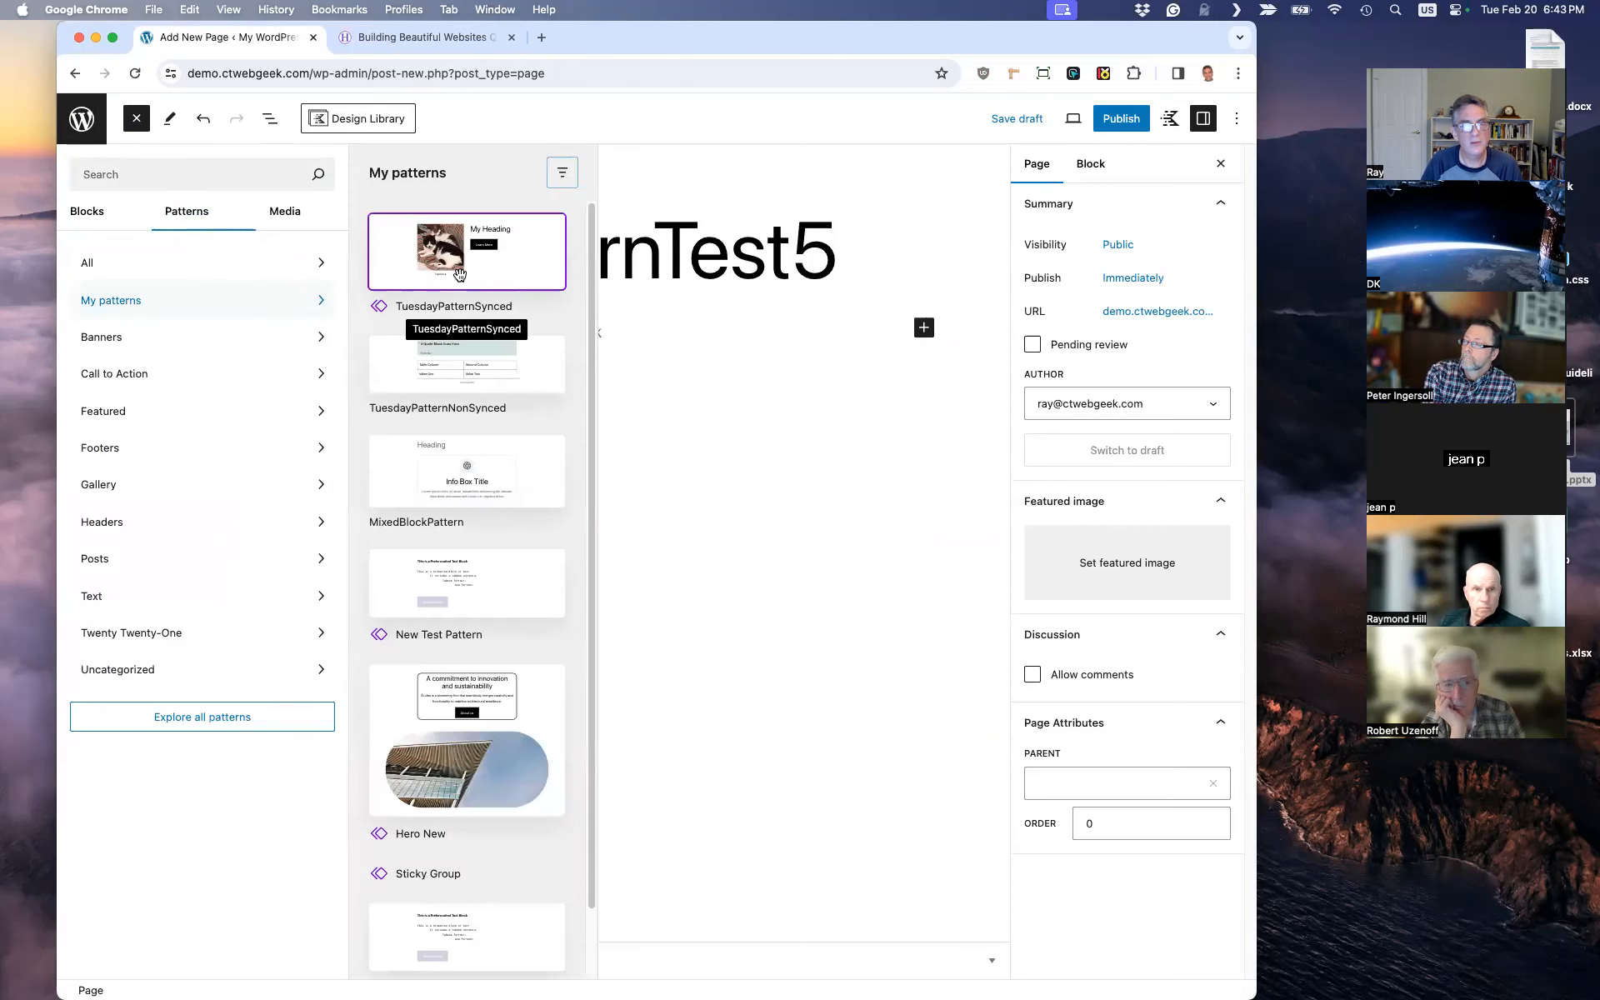
click(459, 275)
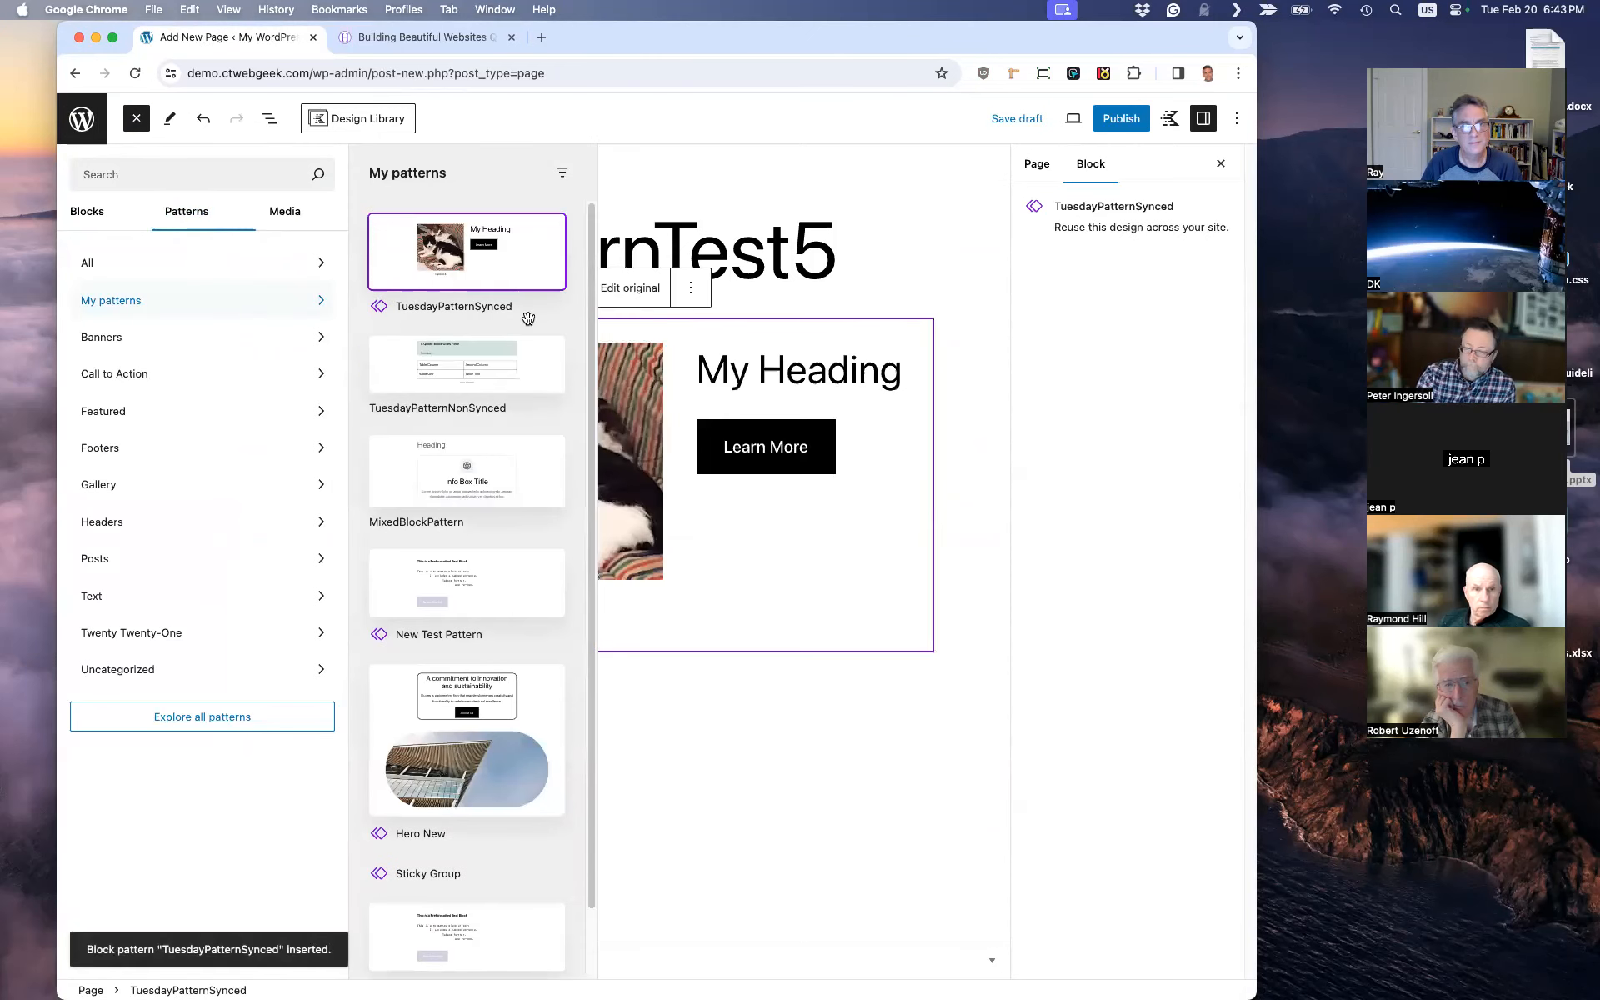
Step: Publish the PatternTest5 page, showing its block list while reviewing the pre-publish checks, and return to the editor
click(1116, 117)
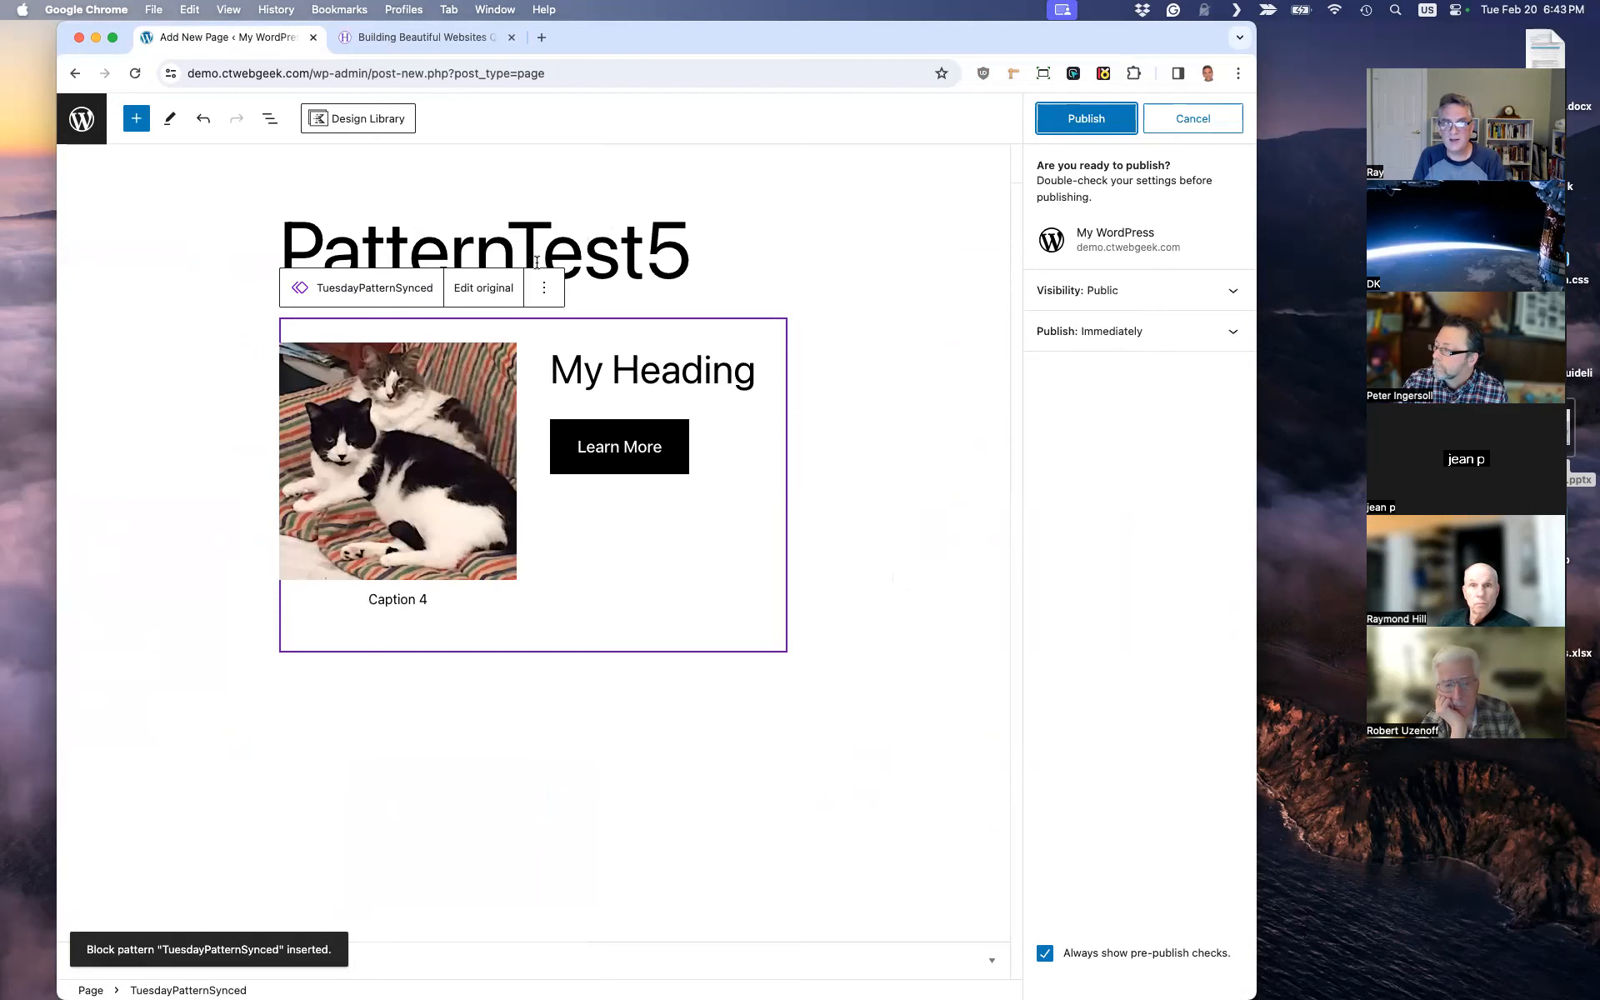
click(270, 120)
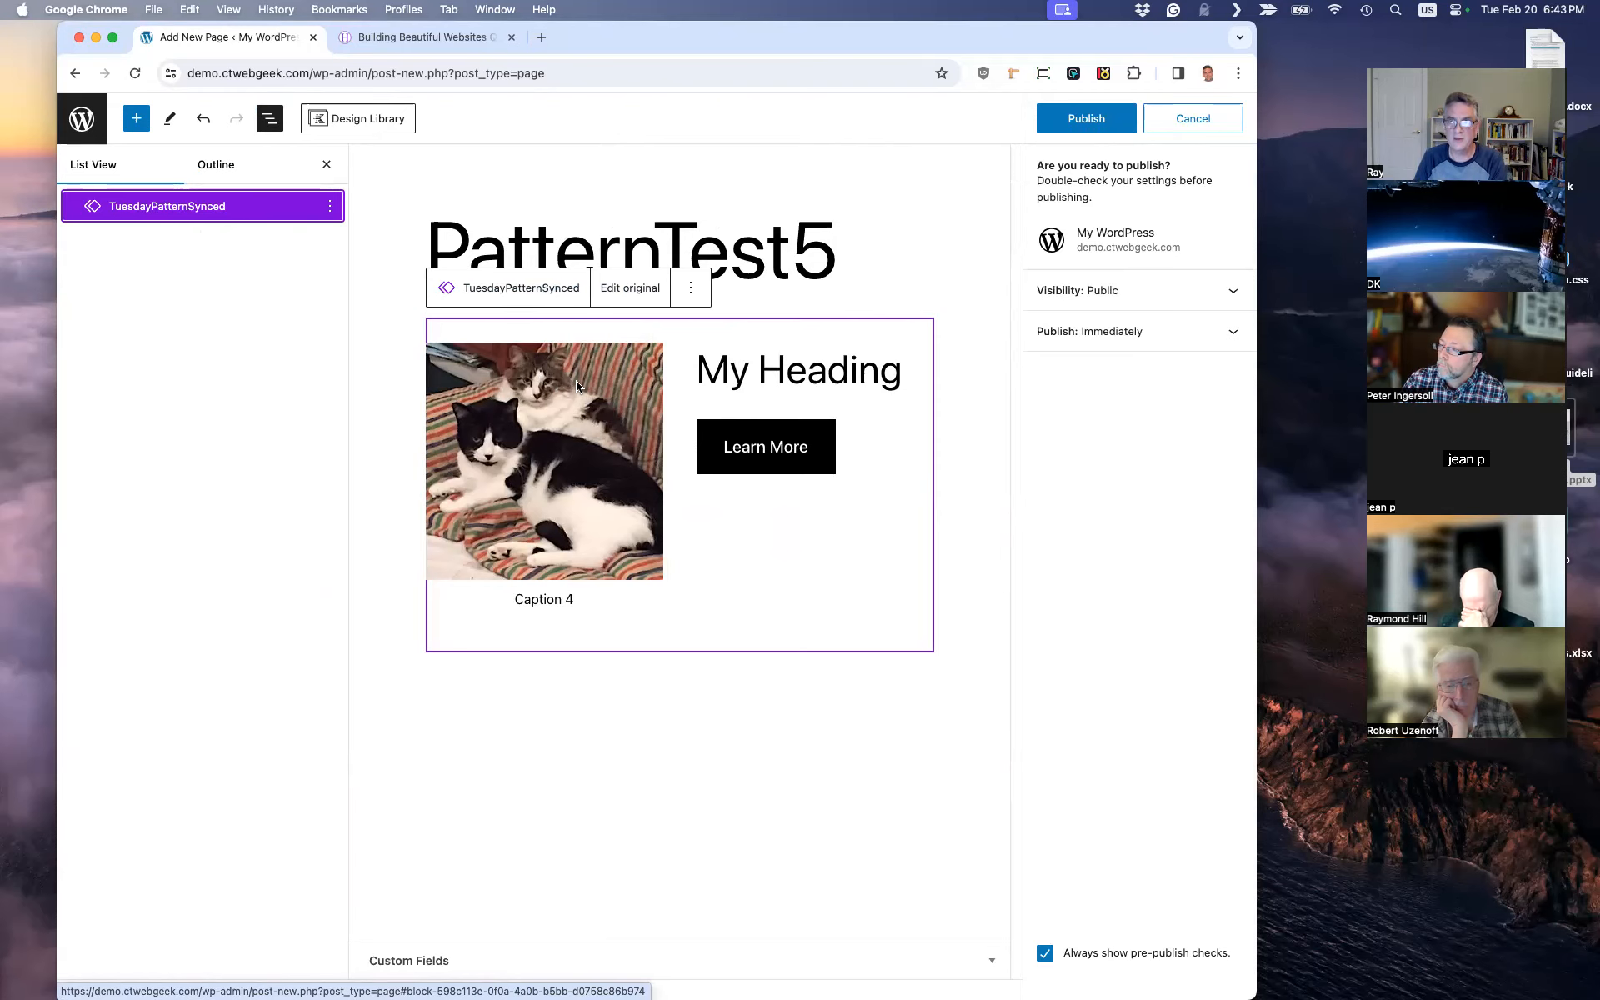
click(1086, 118)
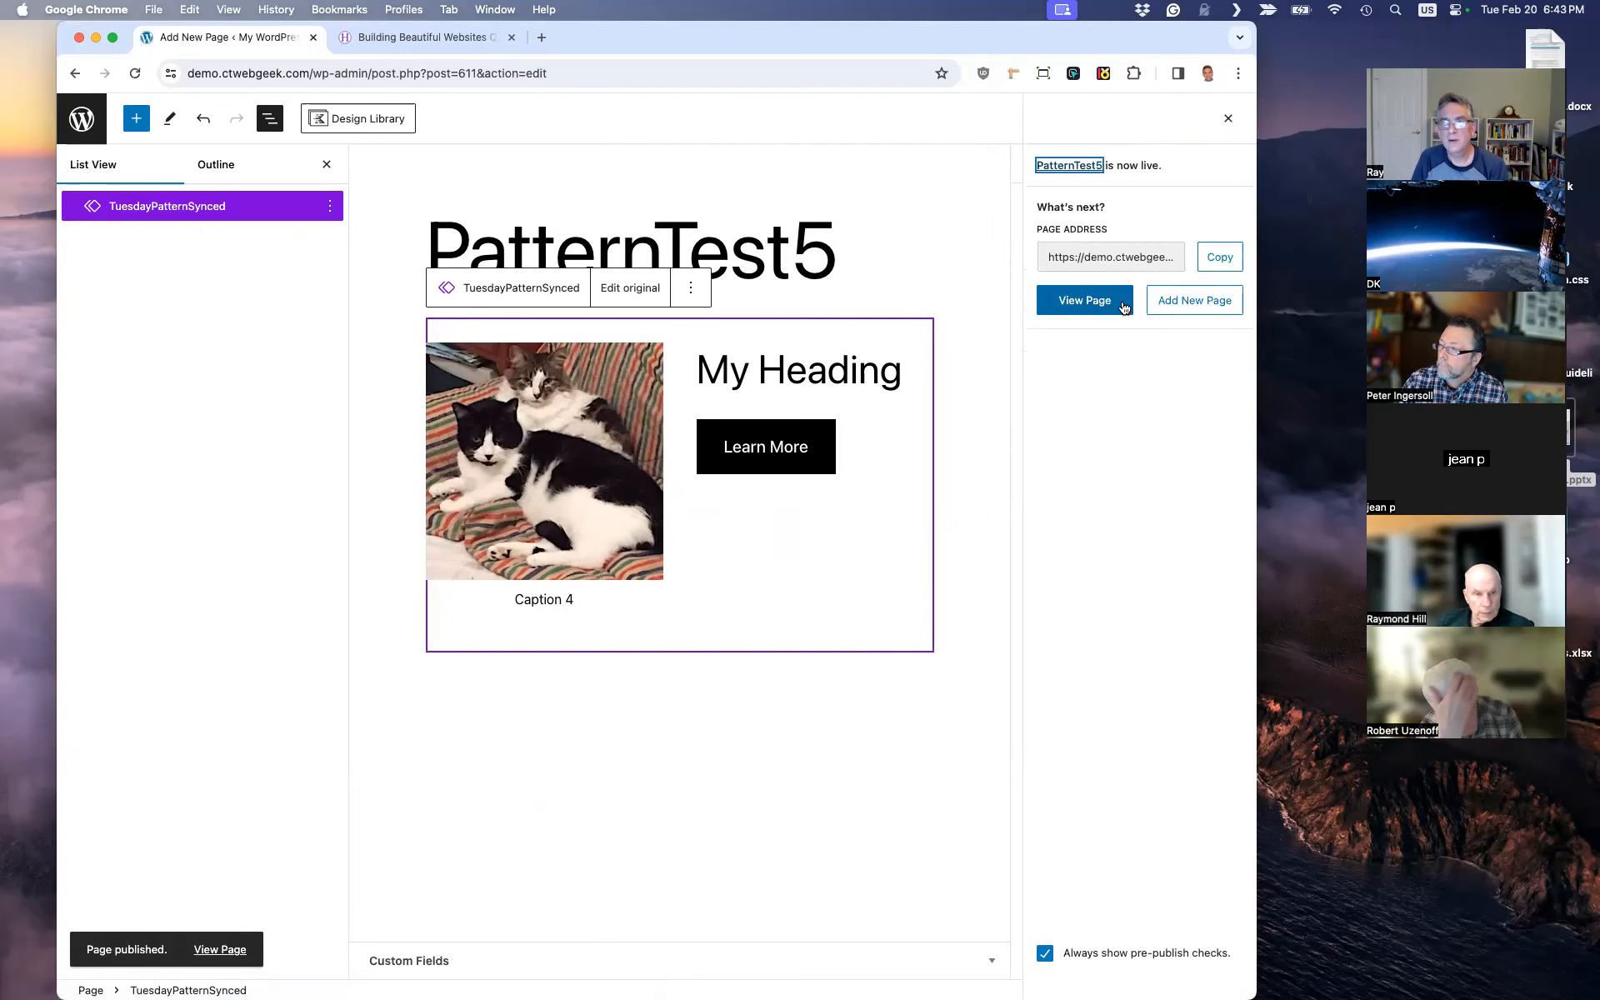
click(1228, 119)
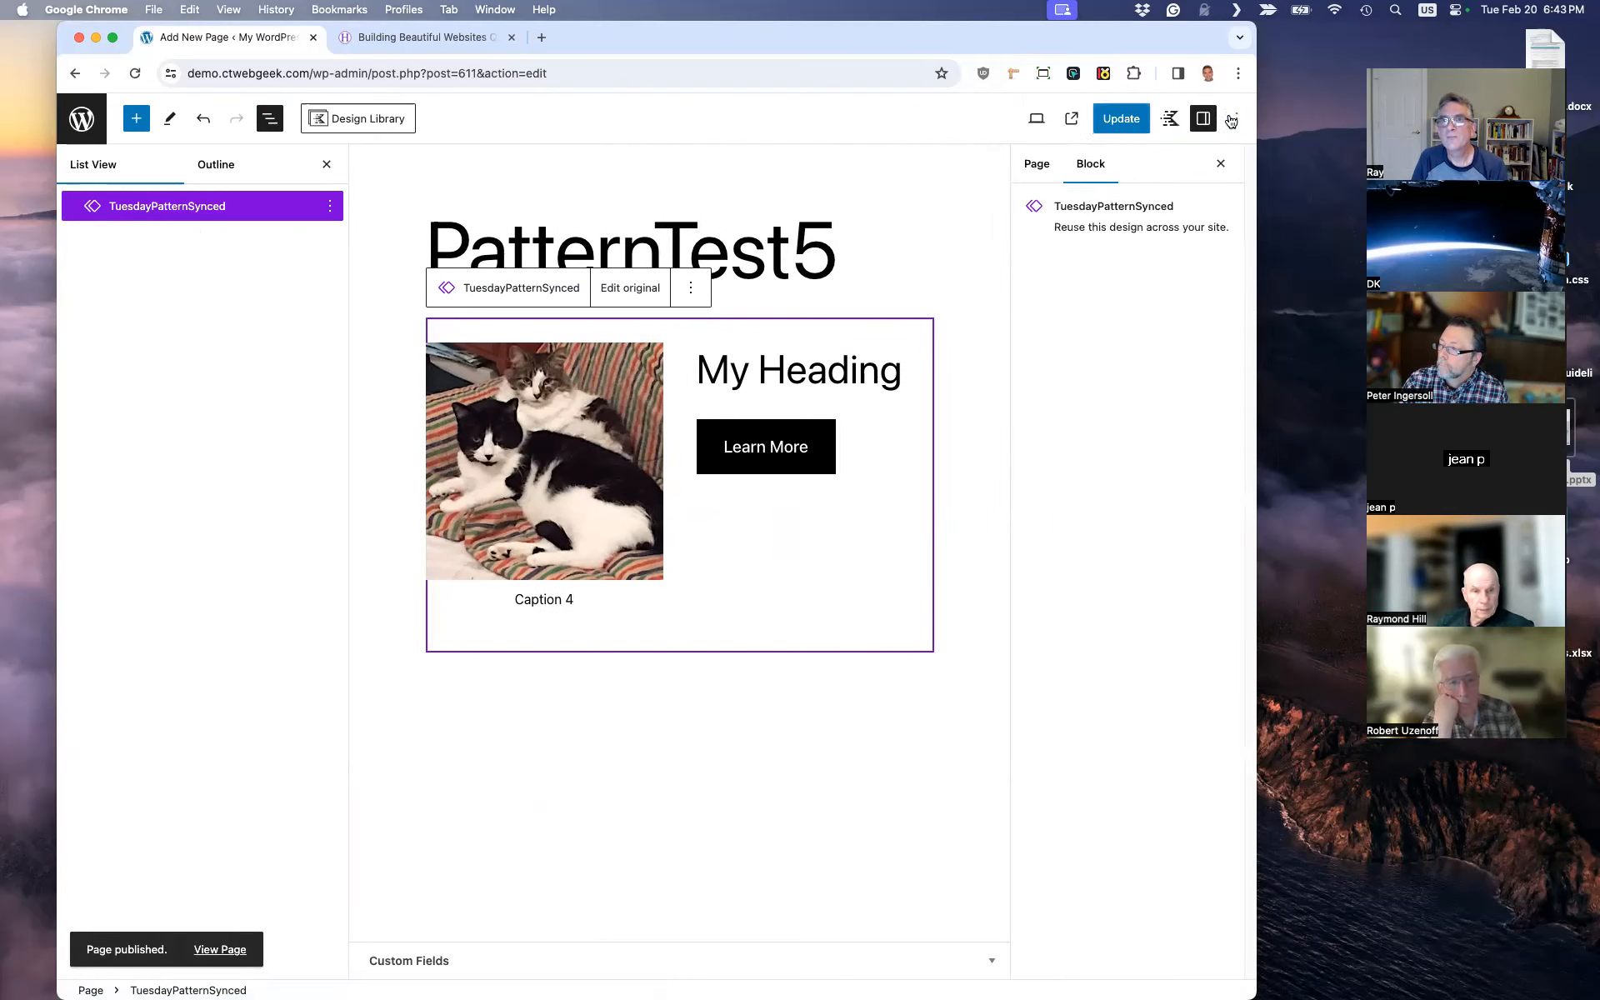
Step: Go to the list of saved patterns and open TuesdayPatternSynced for editing
click(1238, 119)
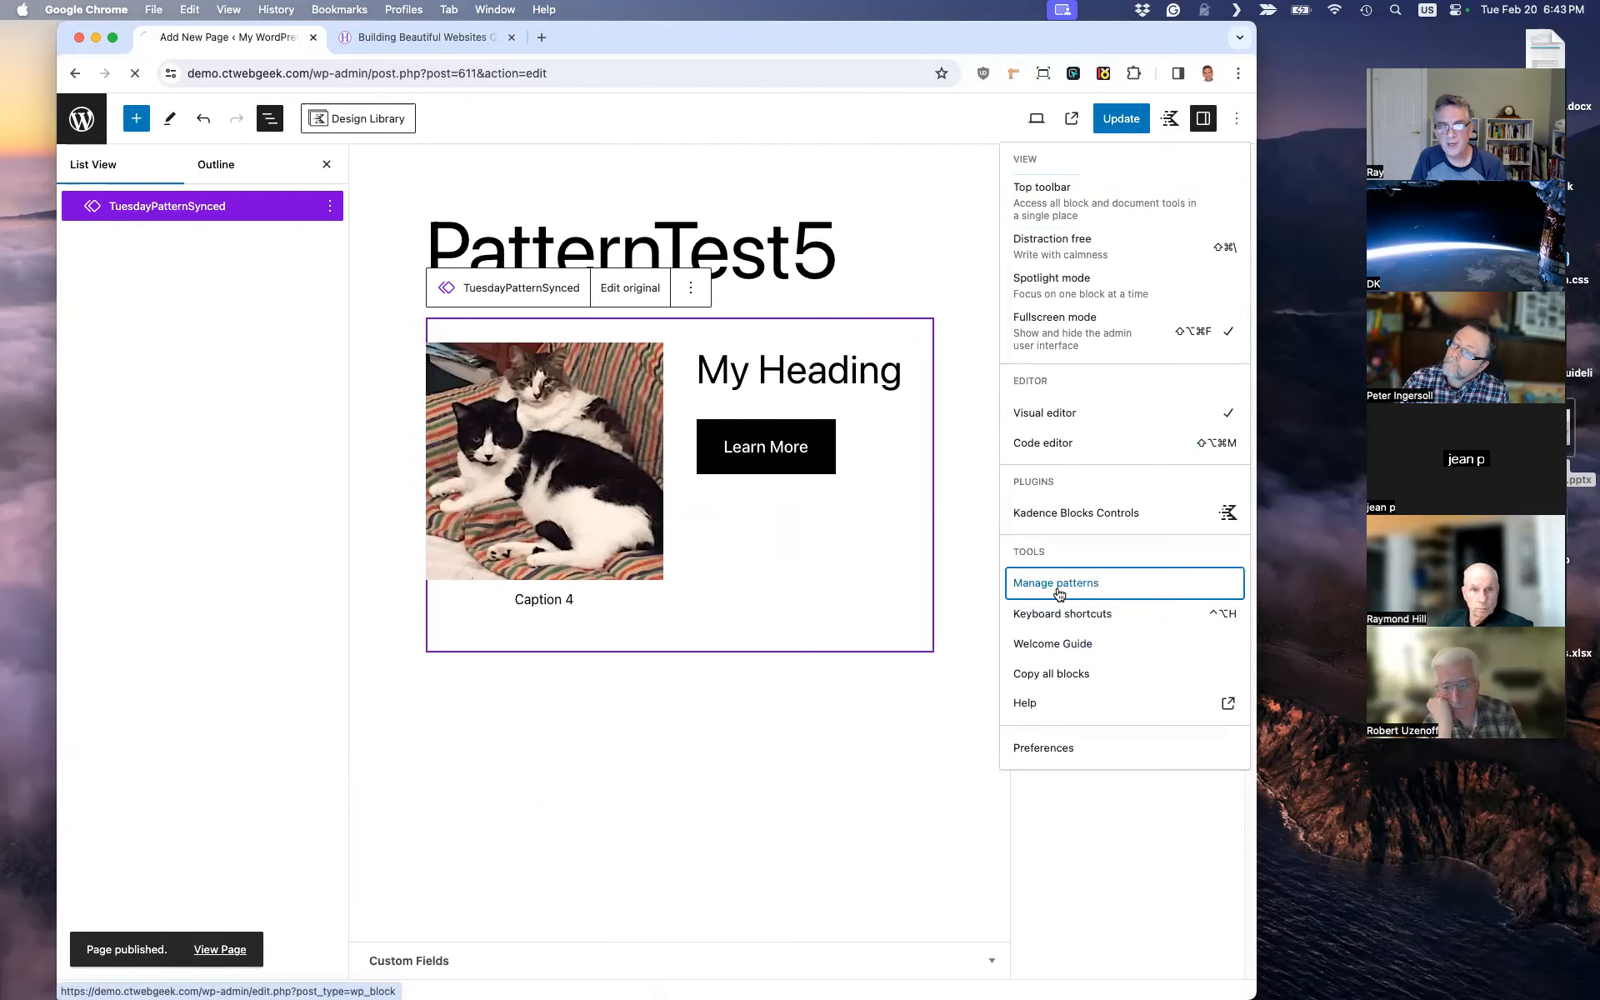
click(1057, 583)
click(255, 294)
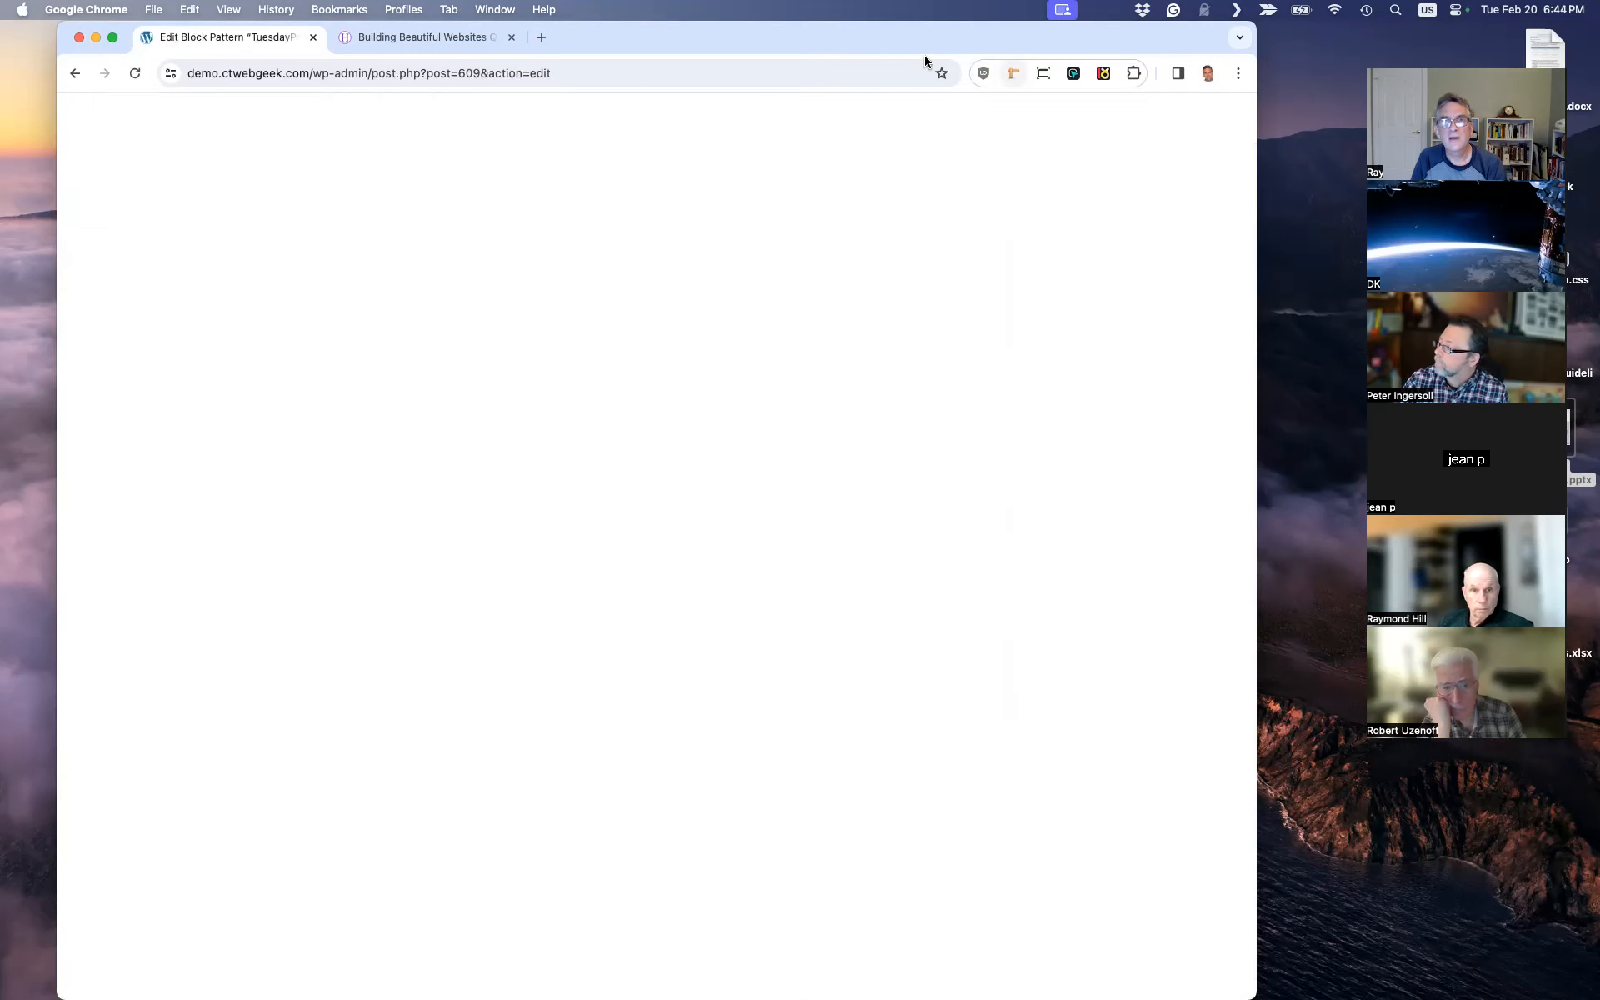
Step: Delete the My Heading block from the second column of the synced pattern and update the pattern
click(72, 206)
click(116, 266)
click(92, 266)
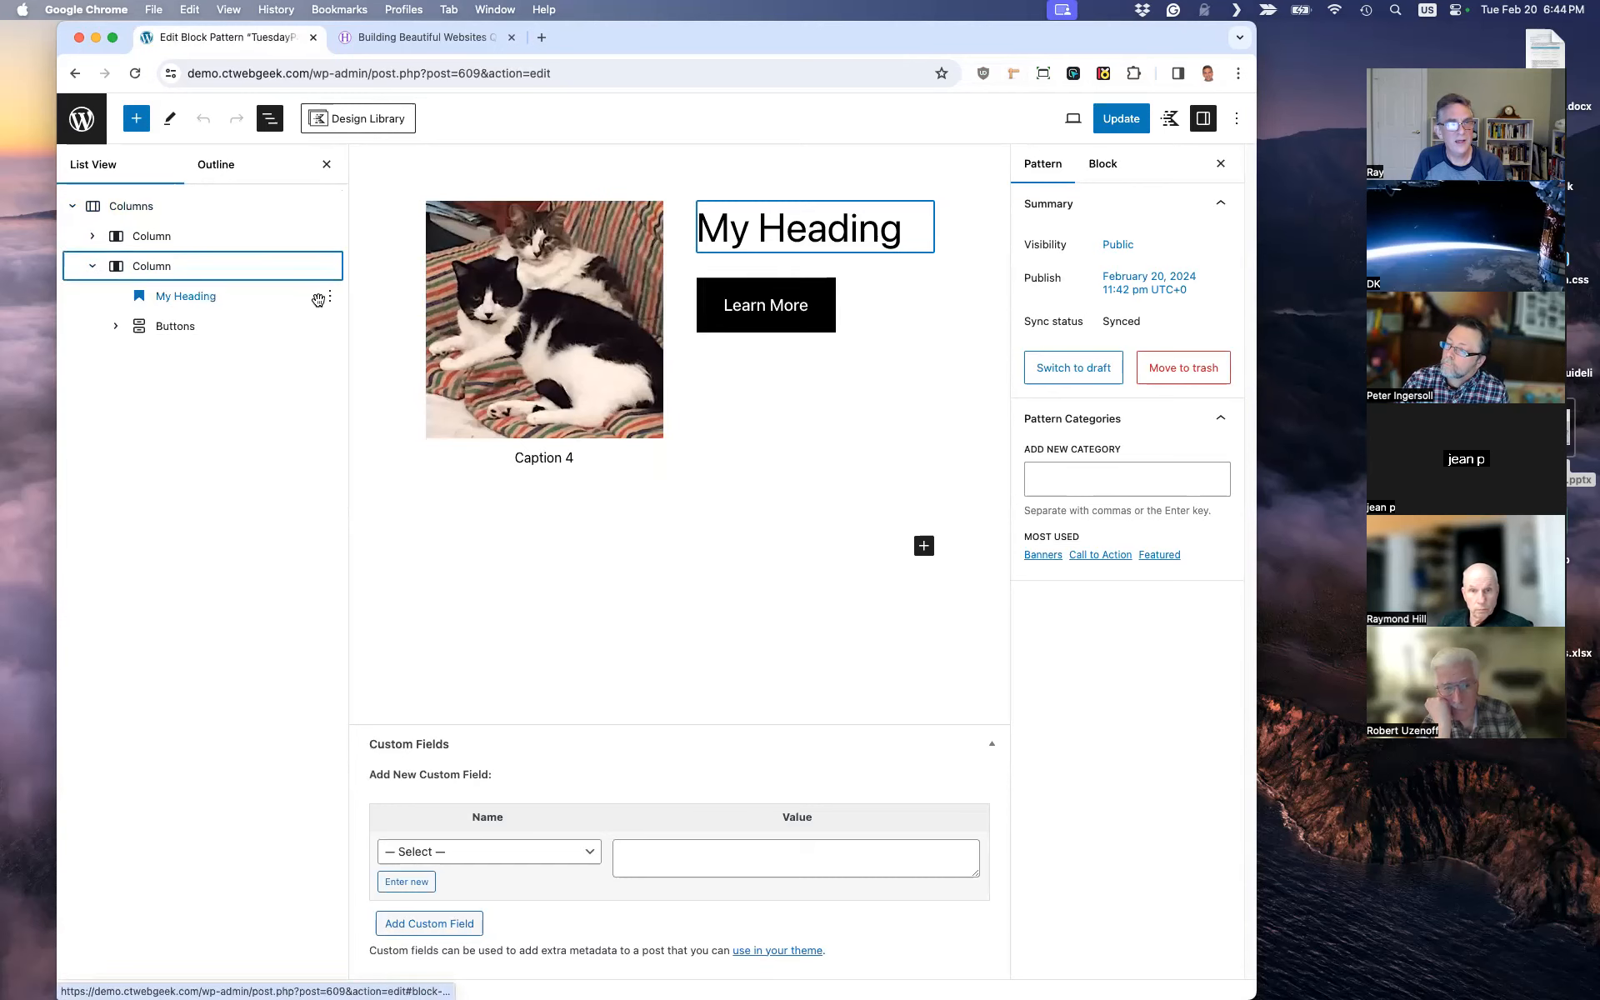
click(318, 298)
click(330, 296)
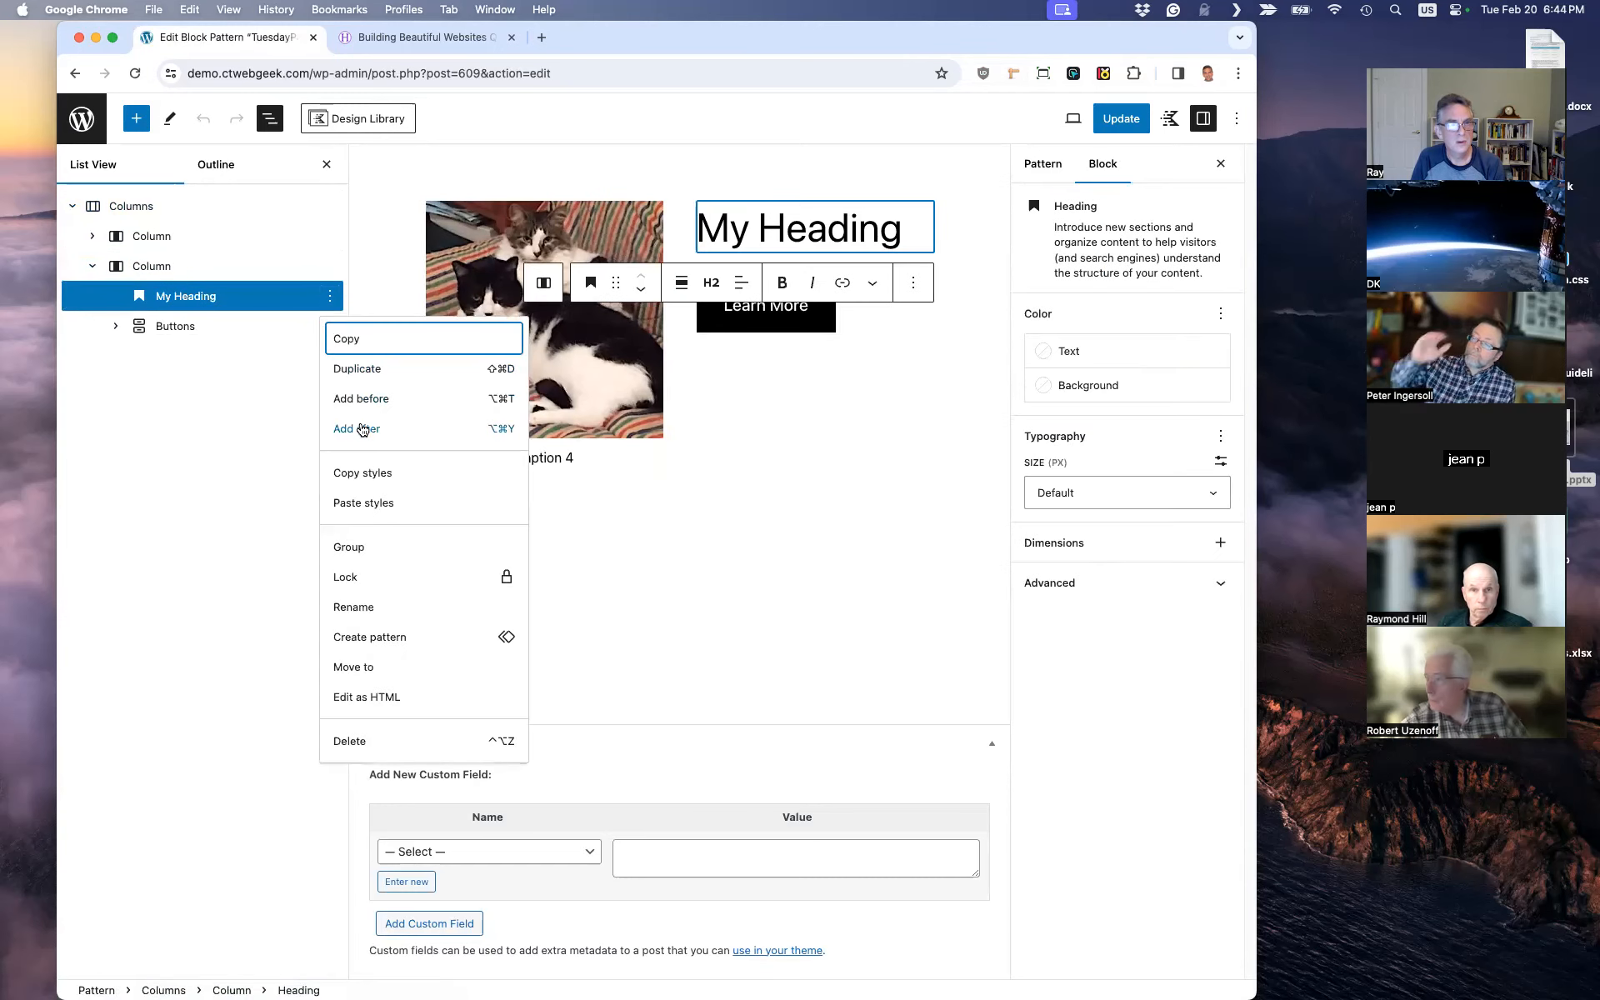
click(360, 740)
click(1123, 122)
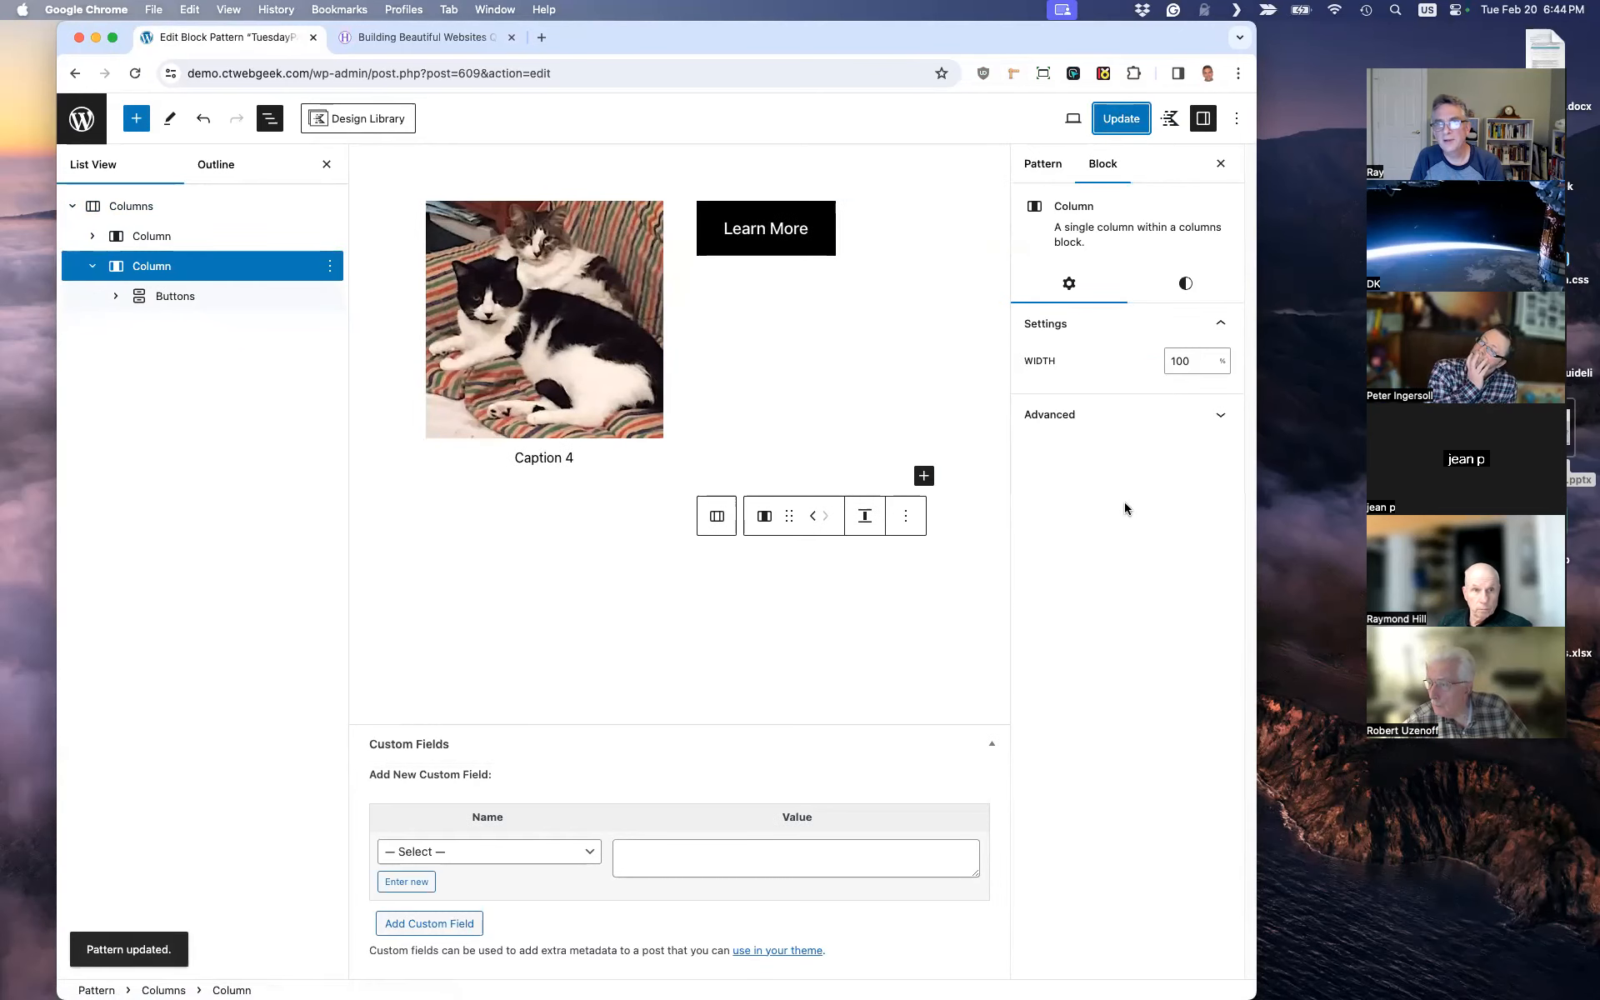
Step: Return to the site's pages and open PatternTest5 for editing to check its synced pattern
click(80, 120)
mouse_move(117, 262)
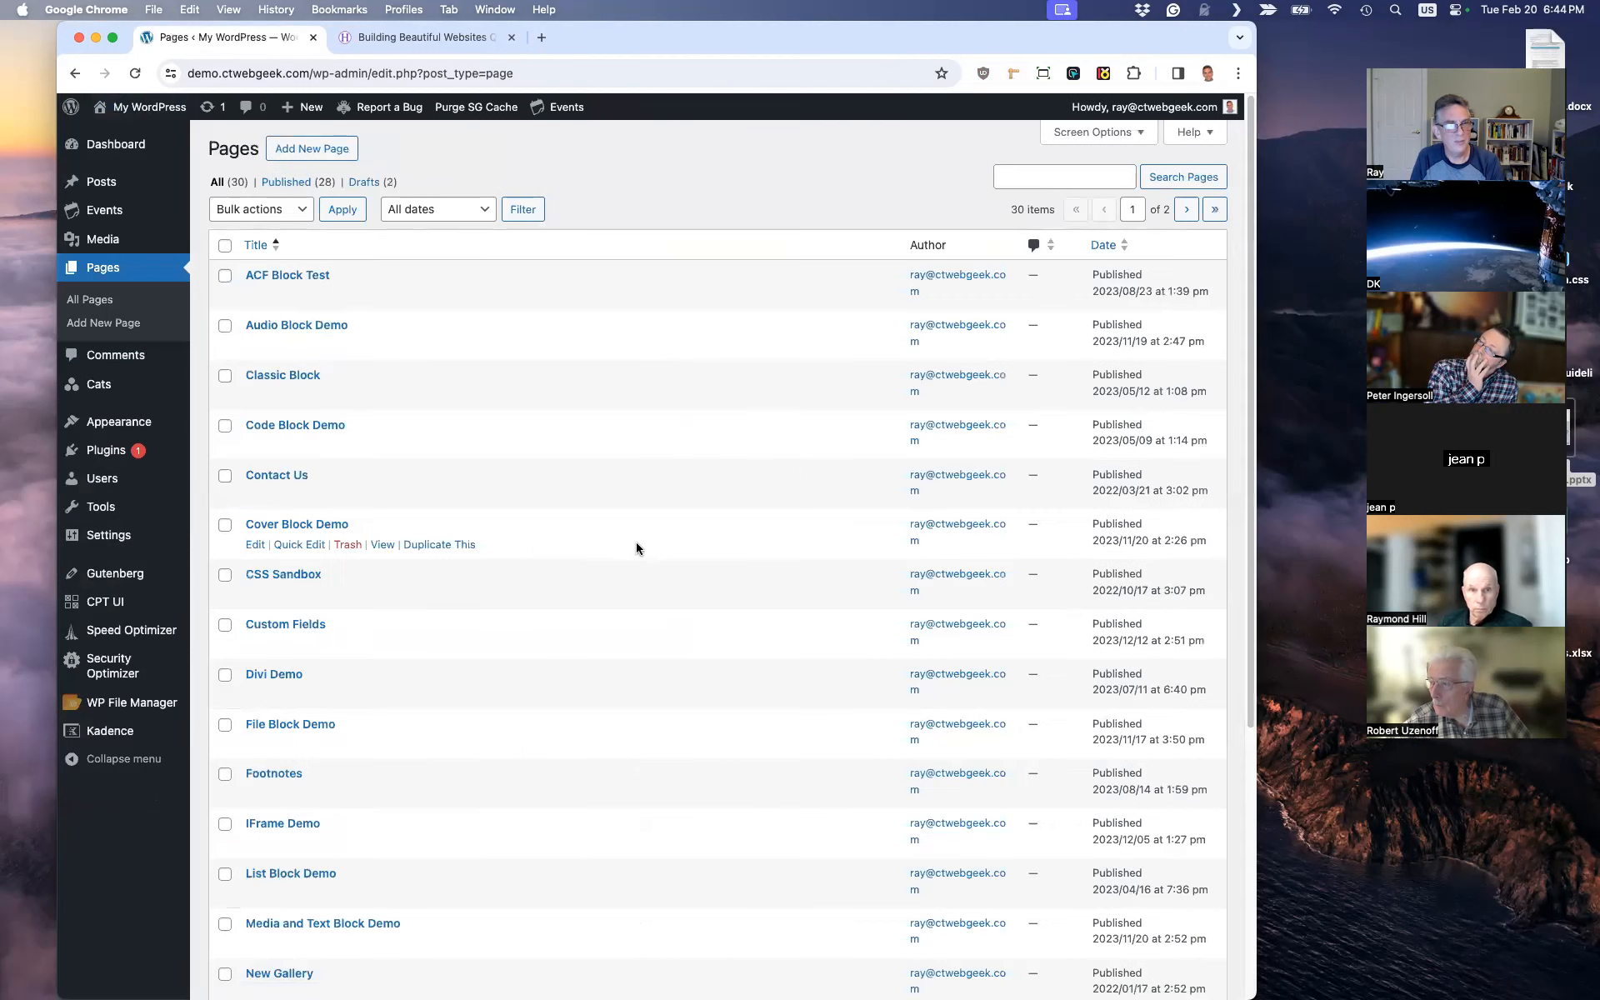
scroll(635, 544, down, 5)
scroll(433, 646, up, 5)
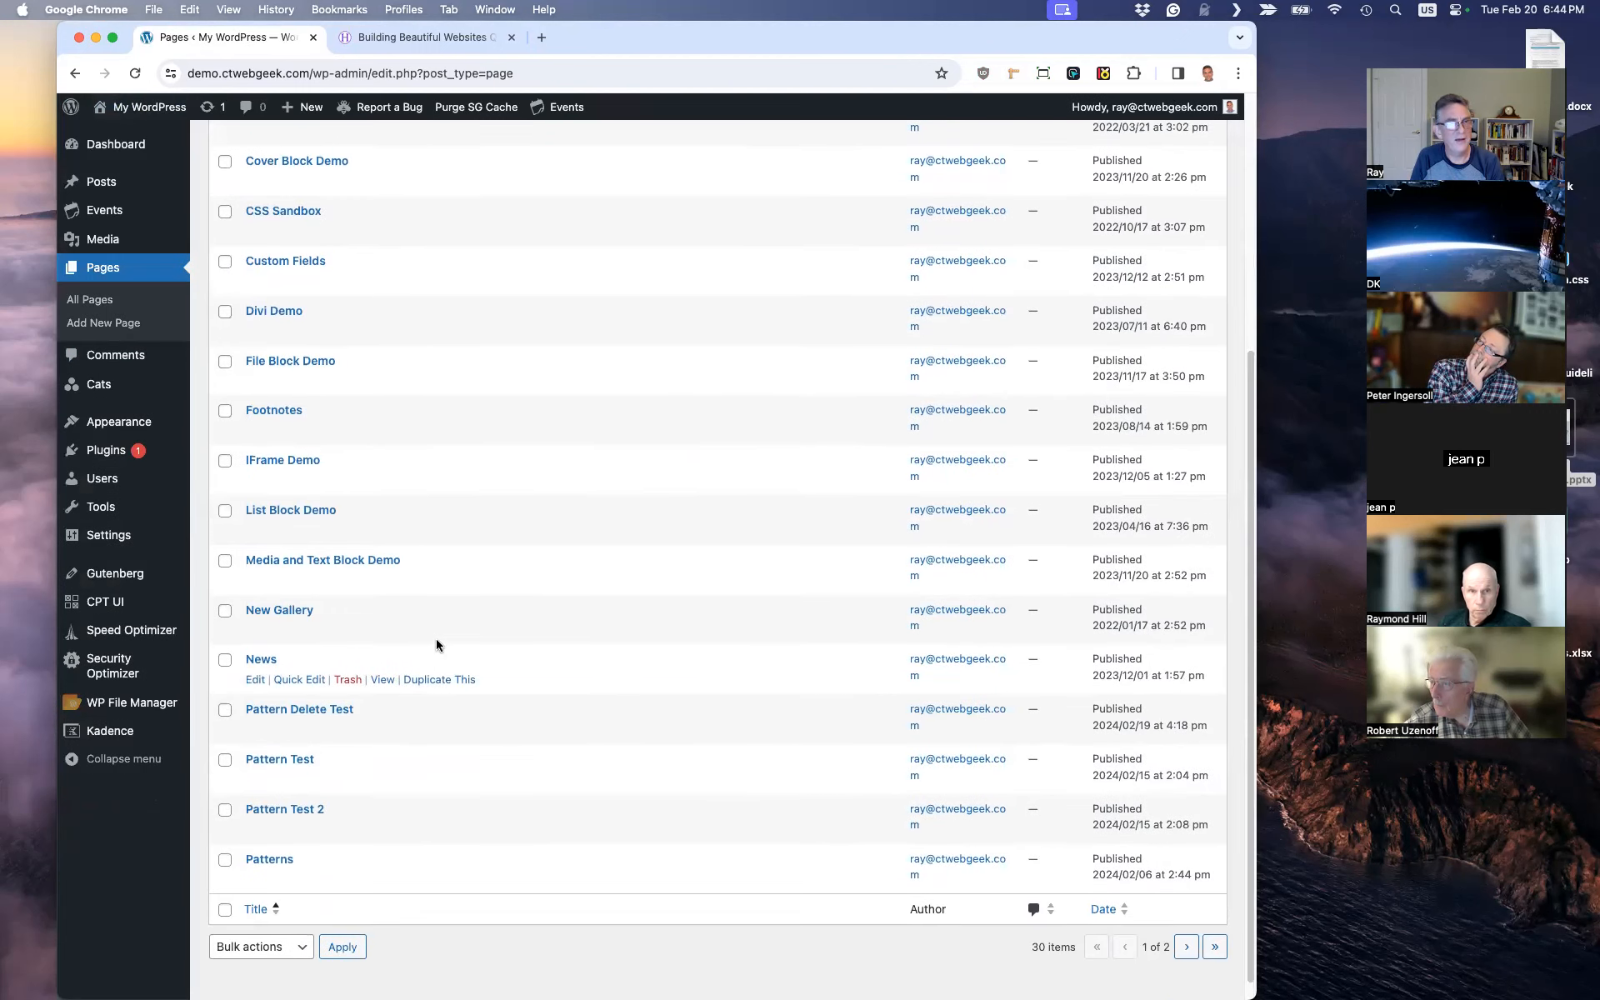
scroll(505, 618, down, 5)
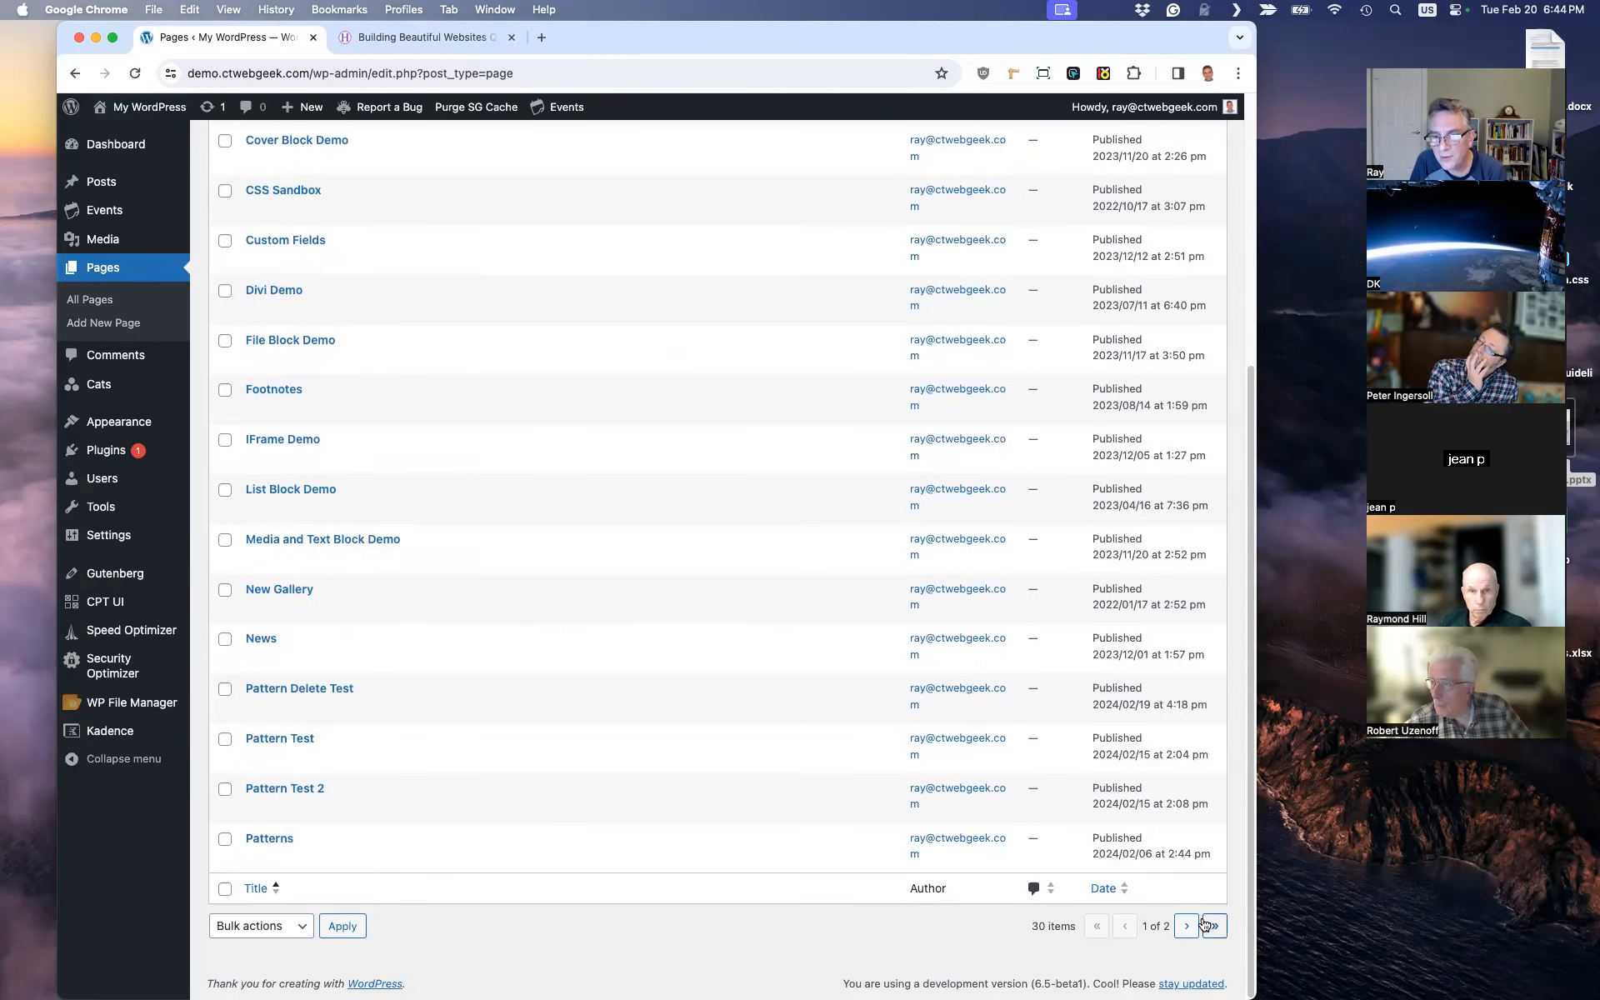
click(1187, 926)
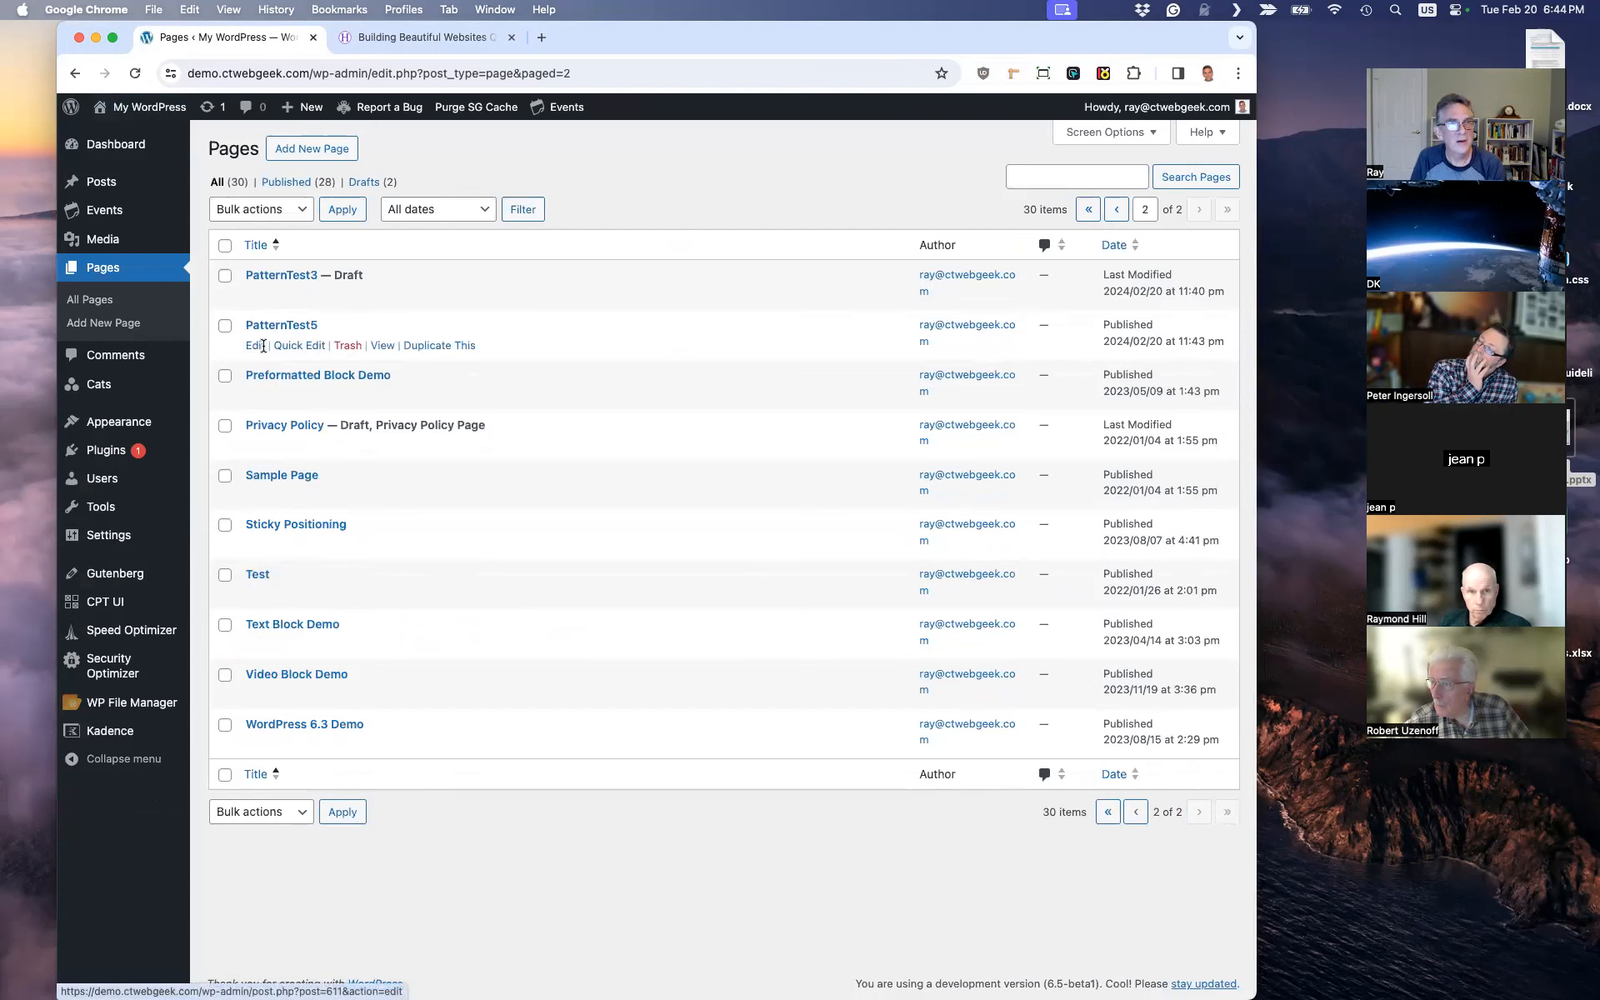
click(256, 345)
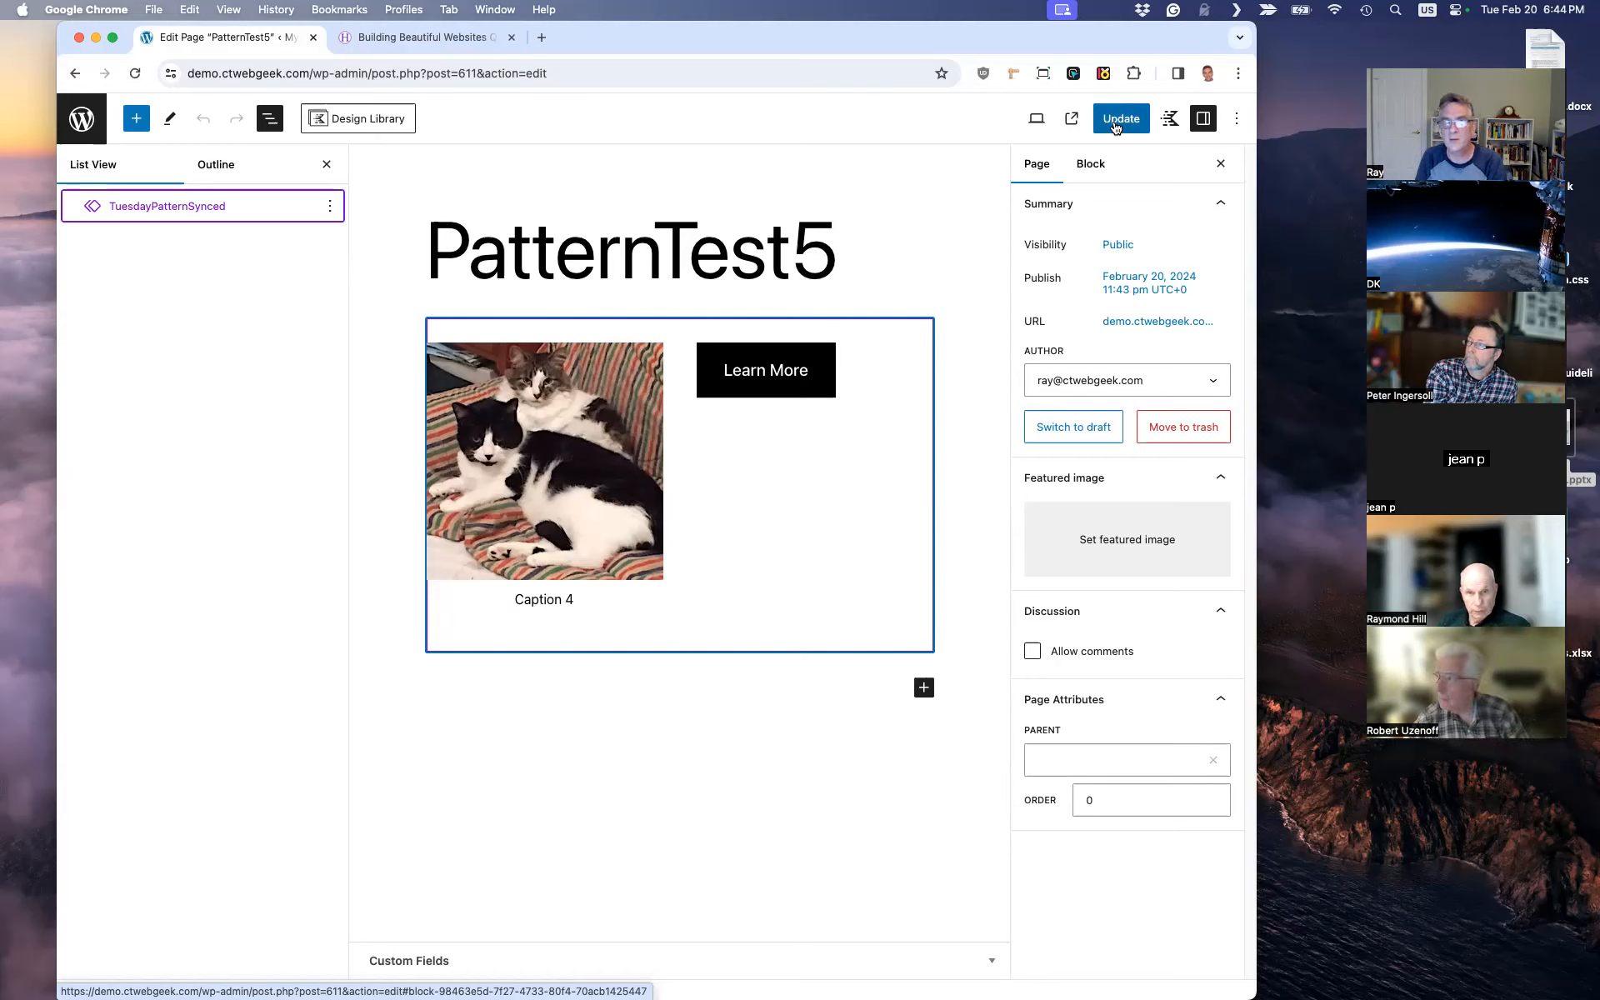
Step: Leave the page for the saved patterns list, go to the installed themes and activate Twenty Twenty-Four
click(1236, 123)
click(1057, 585)
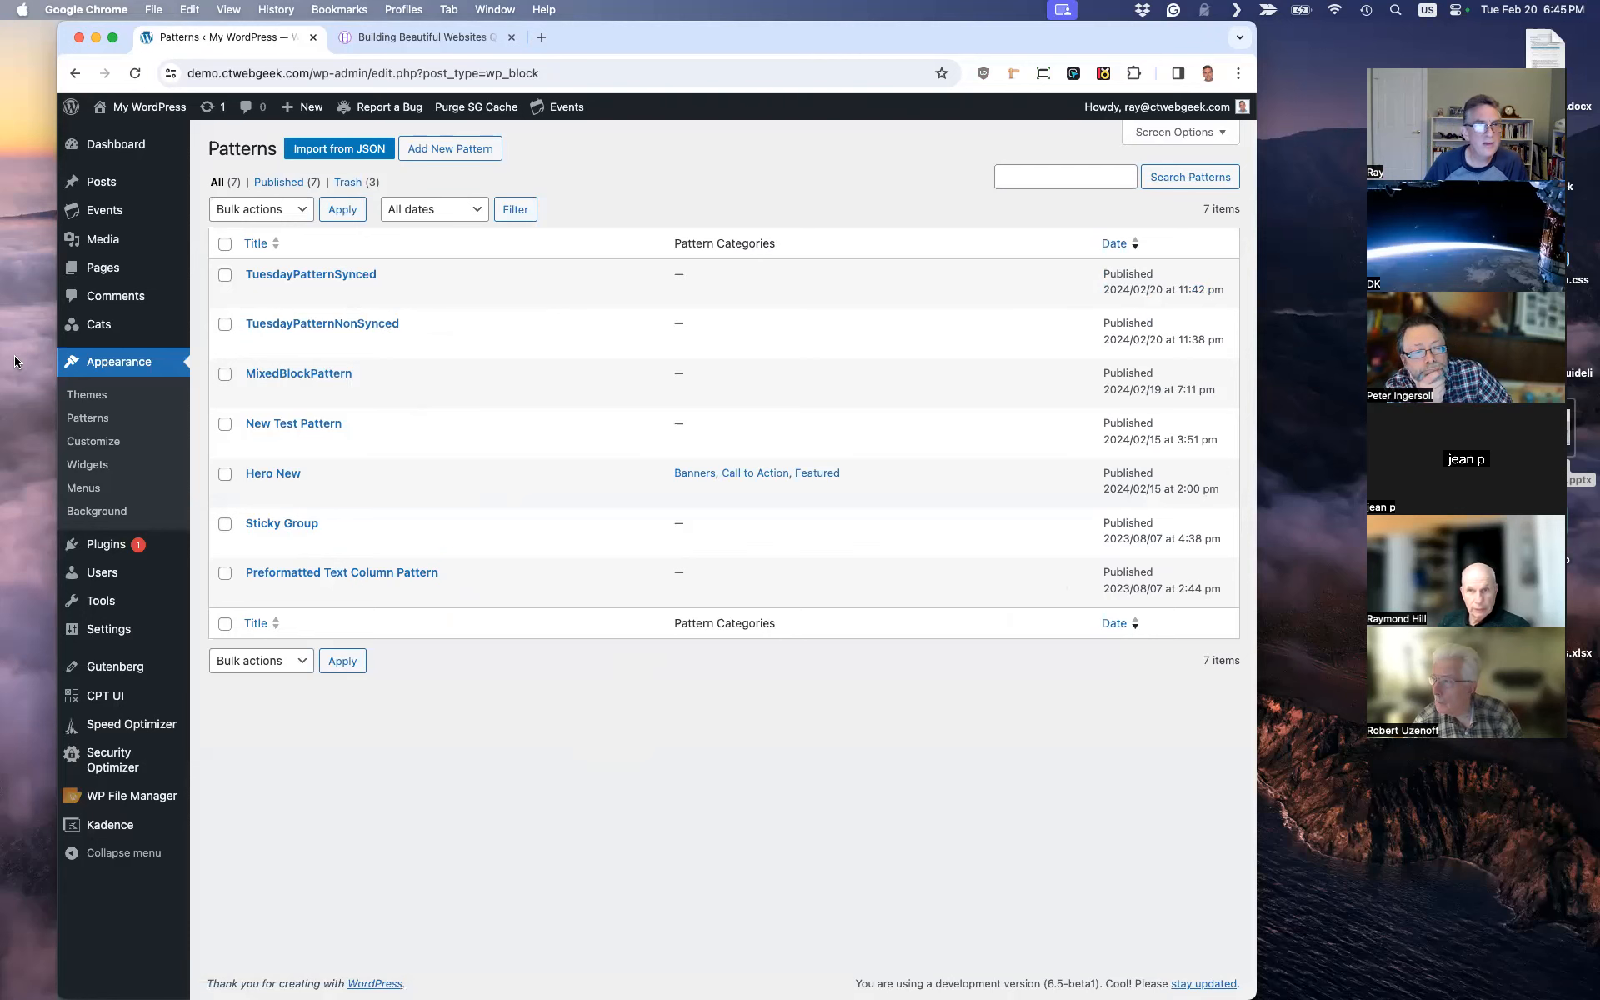
click(72, 395)
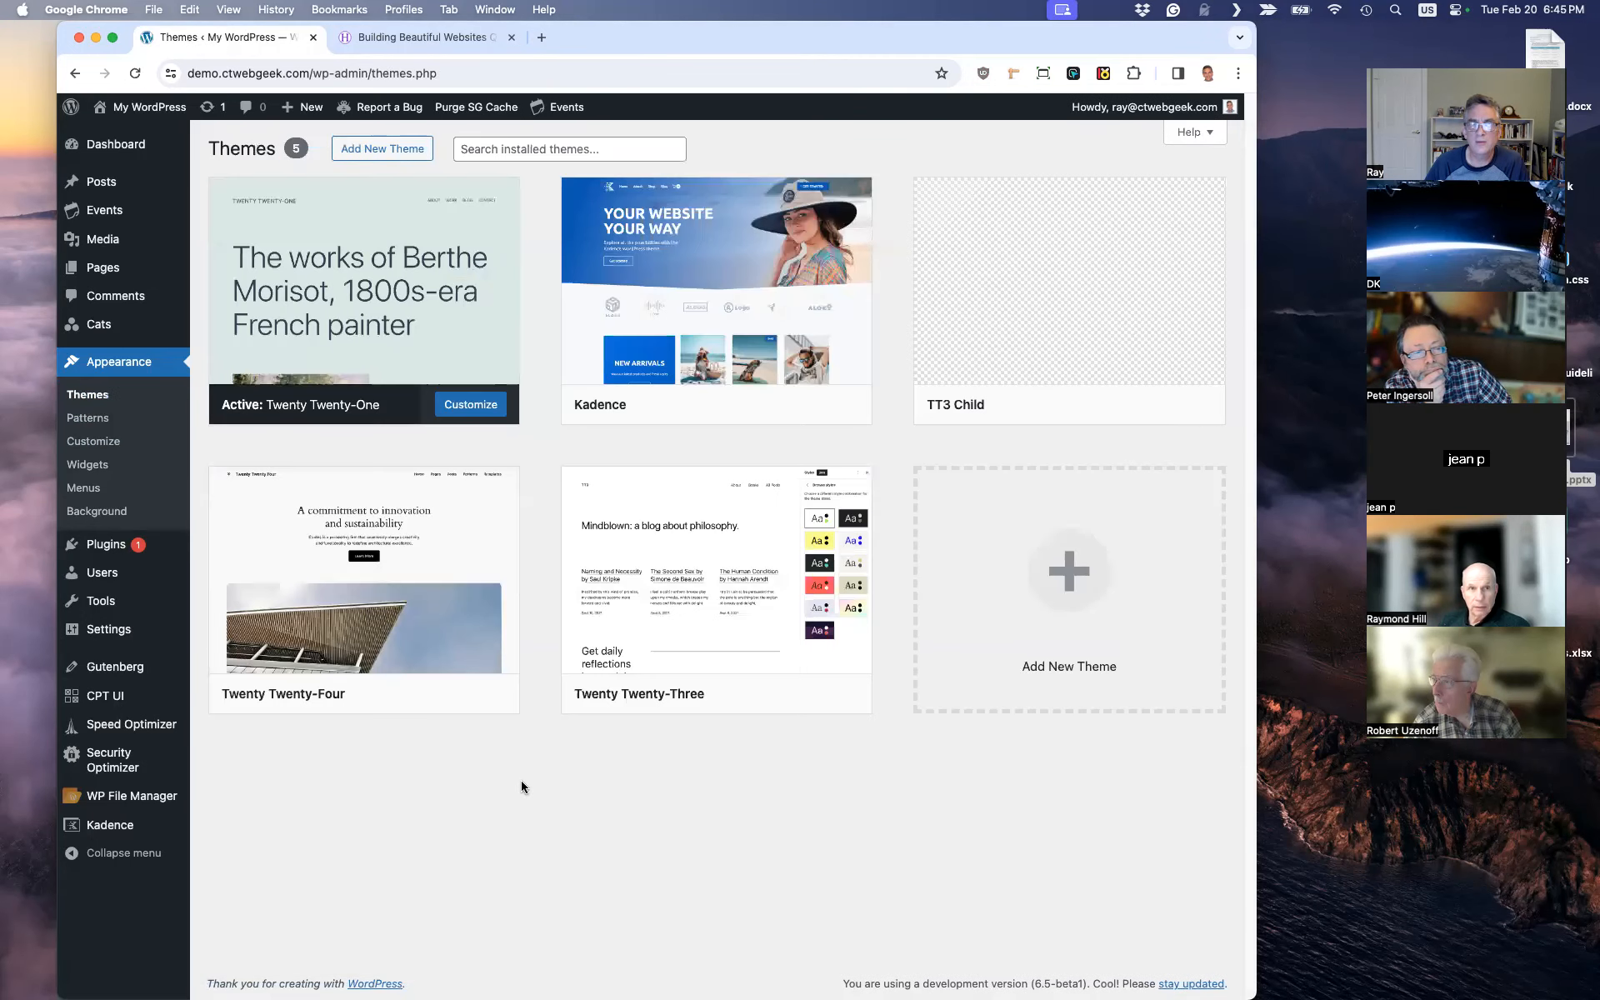
mouse_move(348, 360)
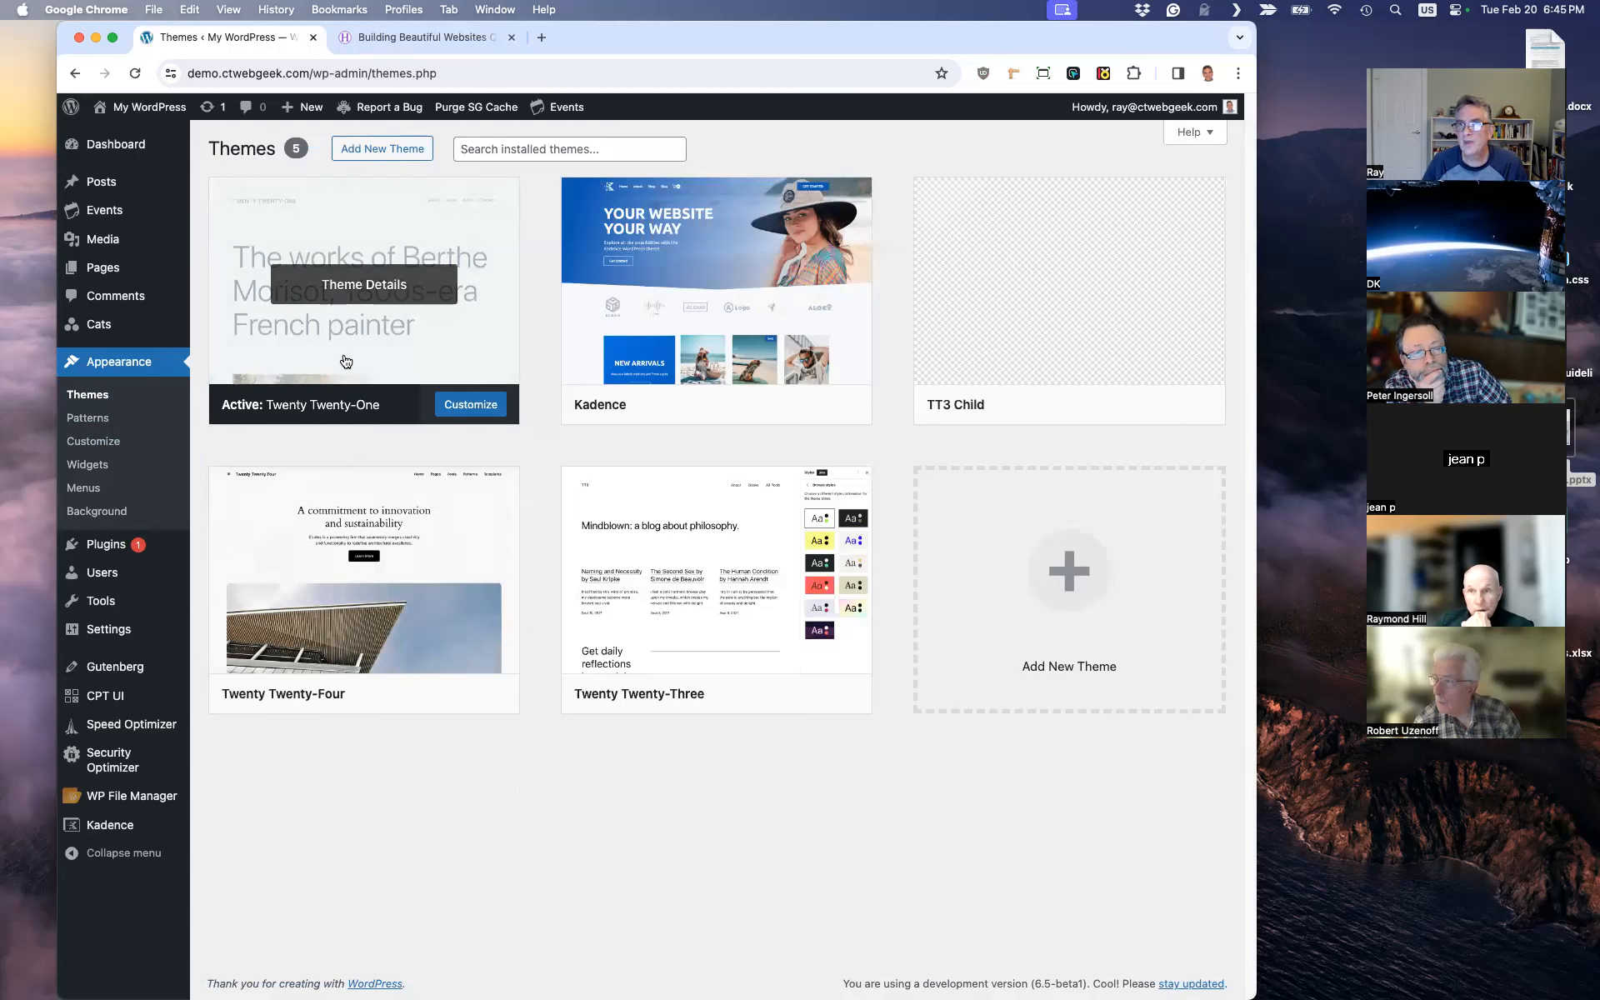
mouse_move(272, 704)
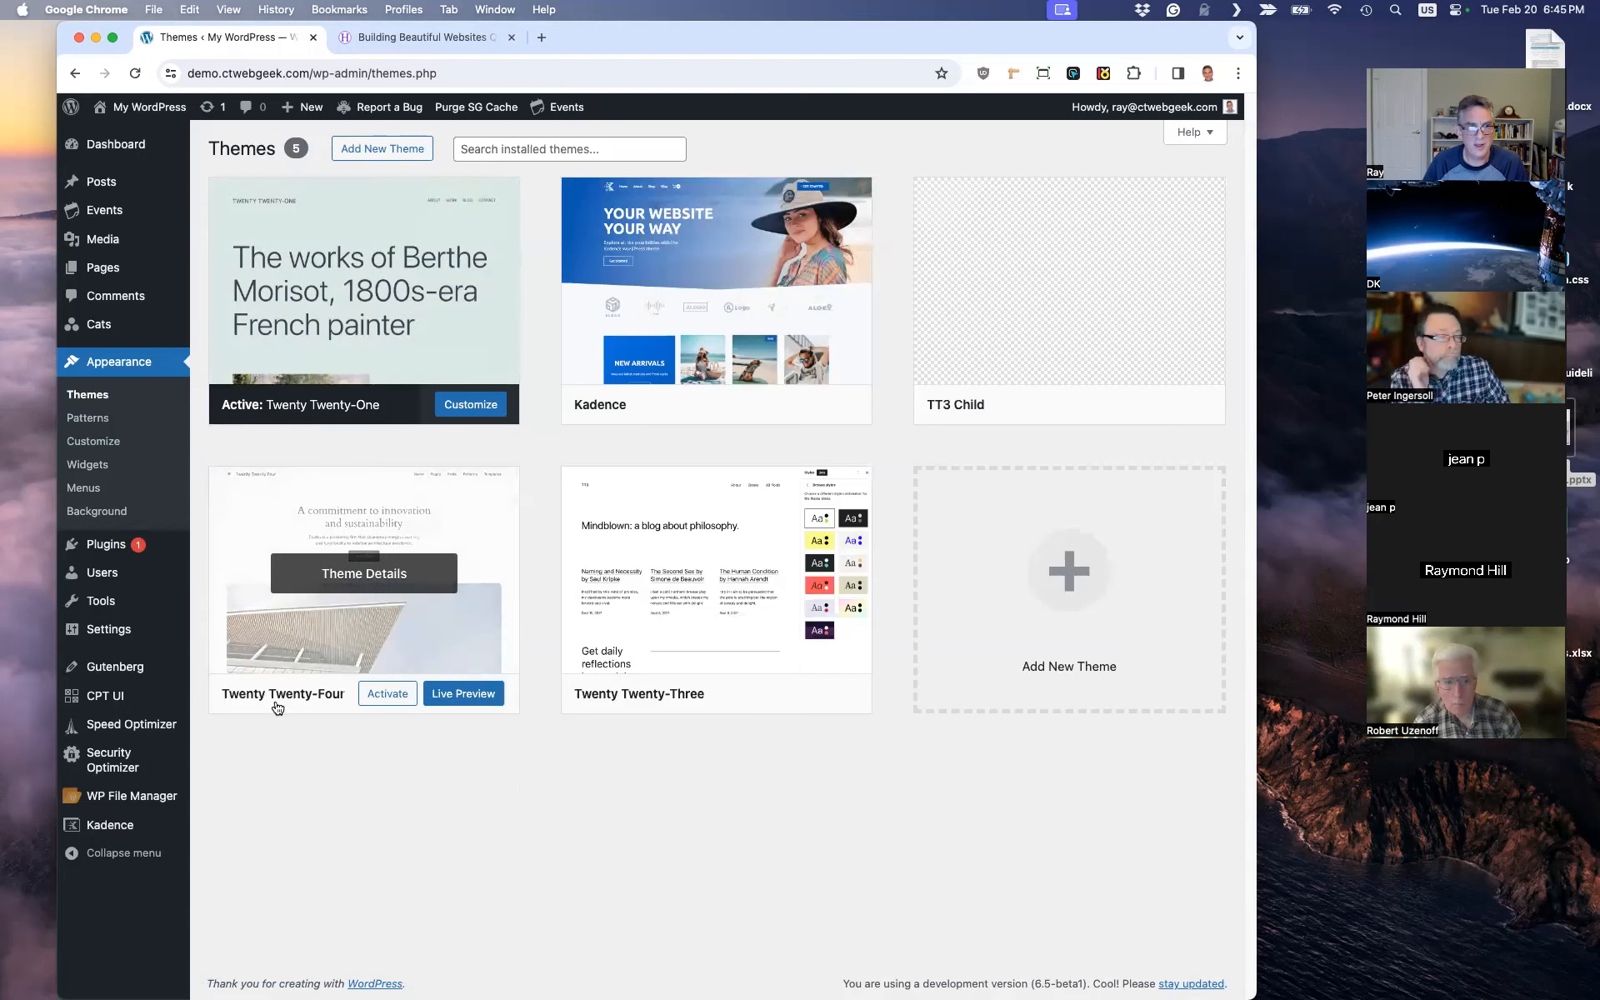
click(385, 692)
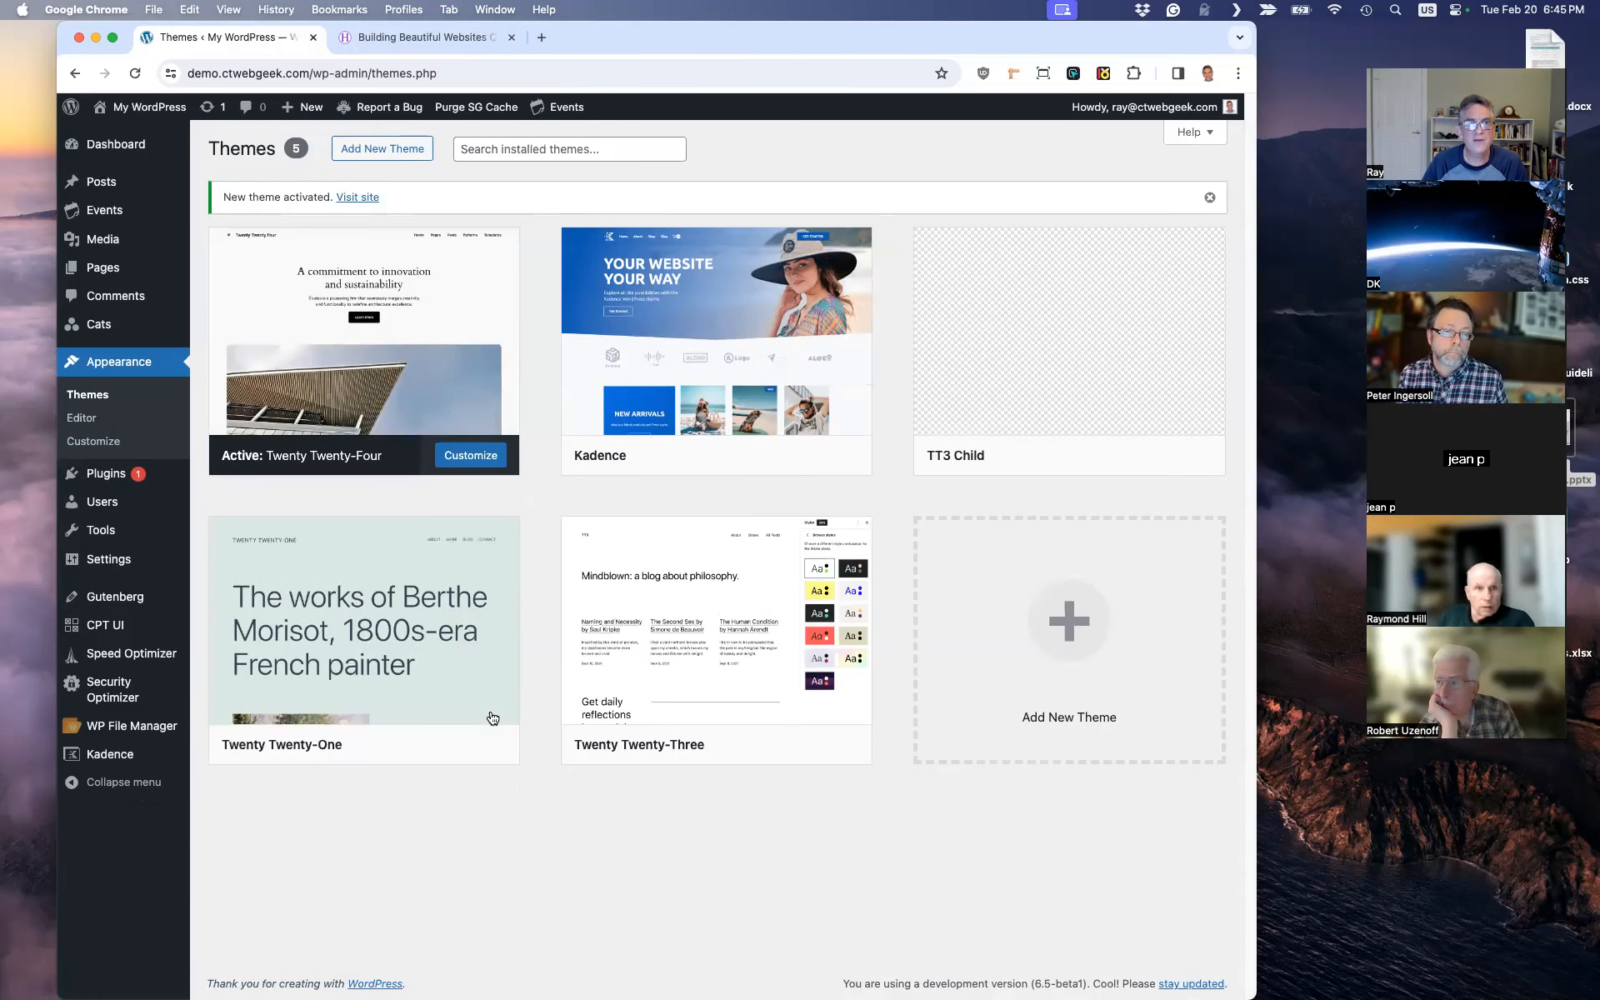
Step: Open the site editor's pattern collection and view the patterns under My patterns
click(93, 388)
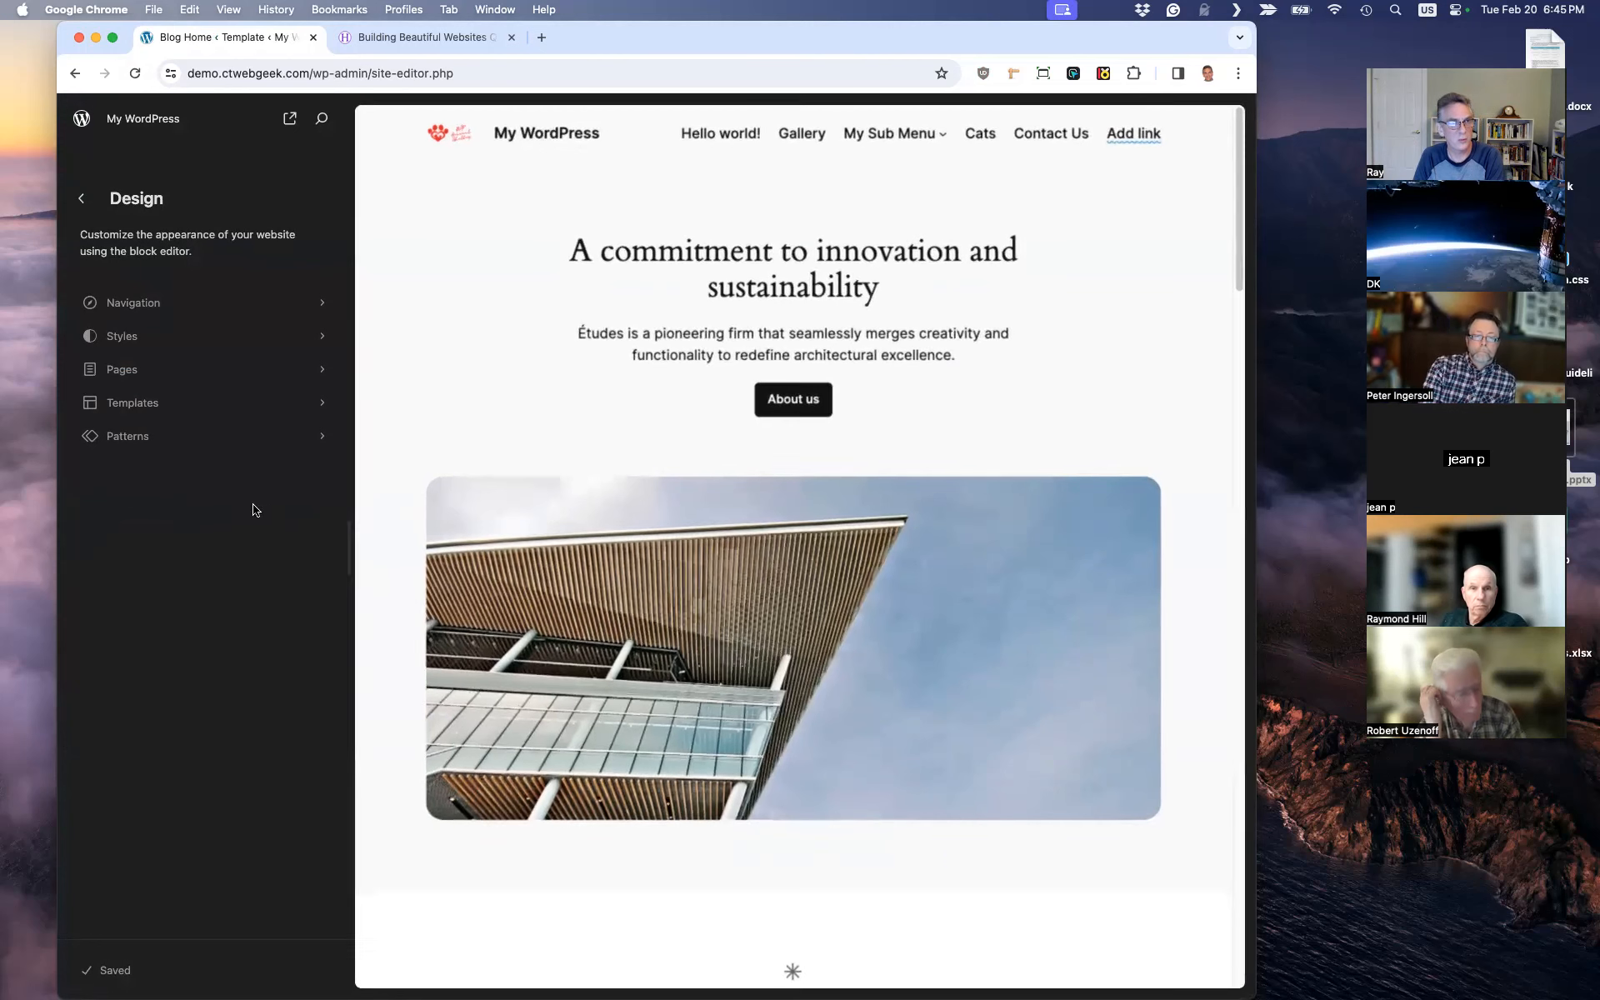
click(179, 441)
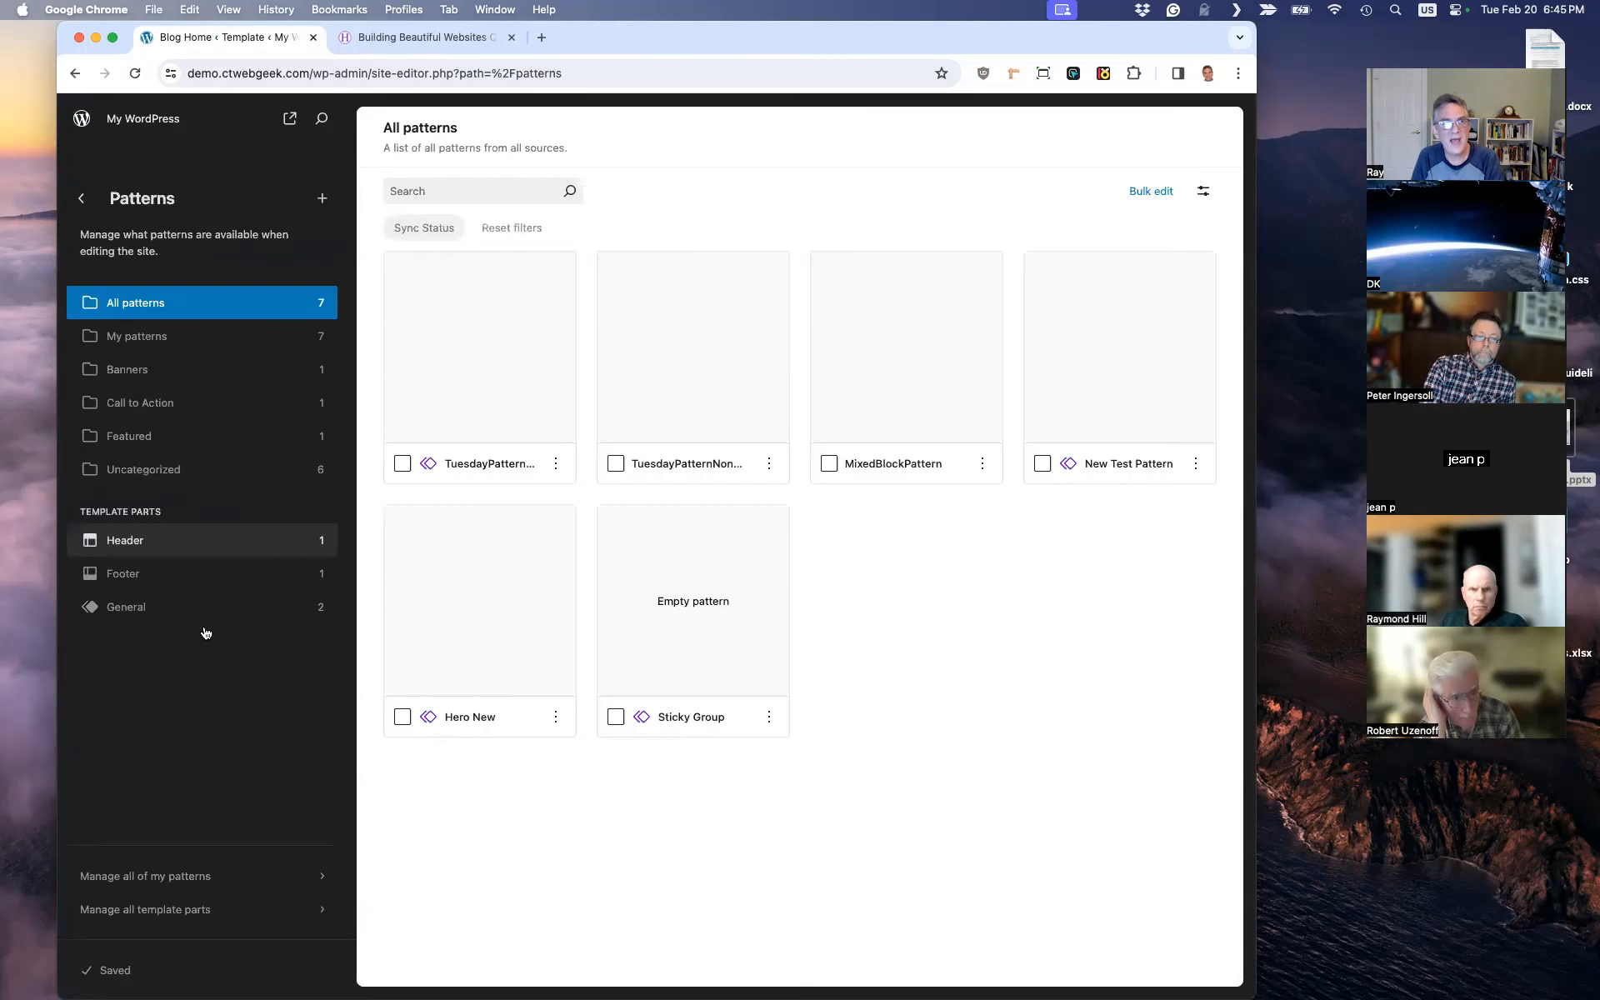
click(191, 339)
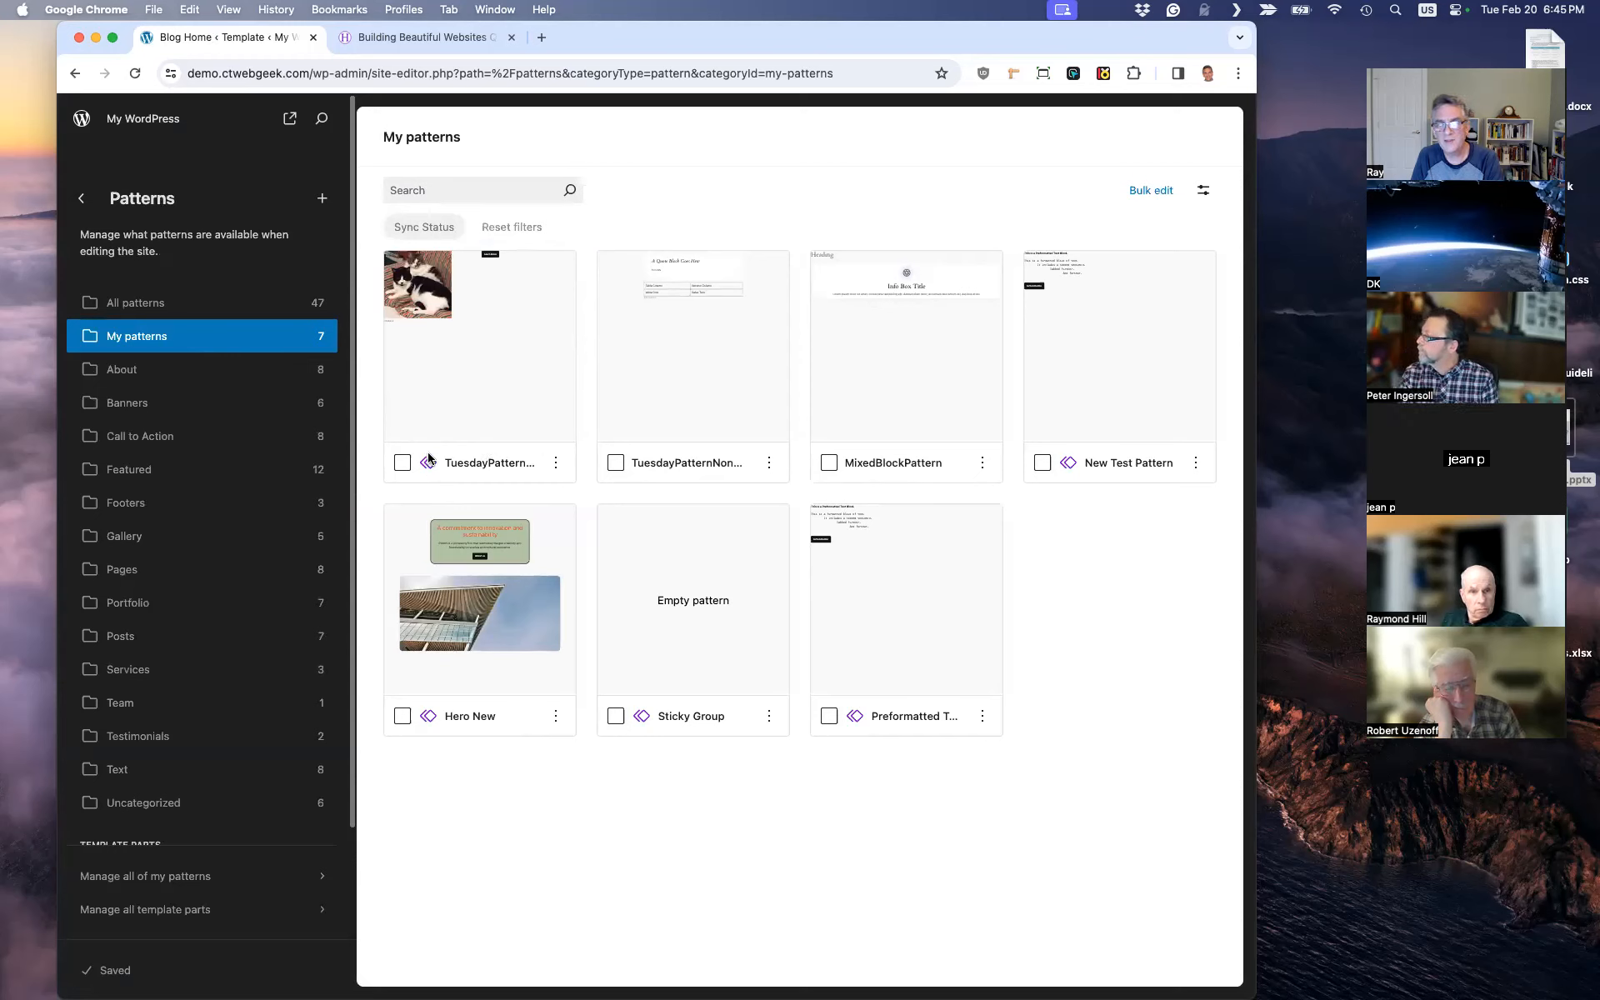
mouse_move(435, 465)
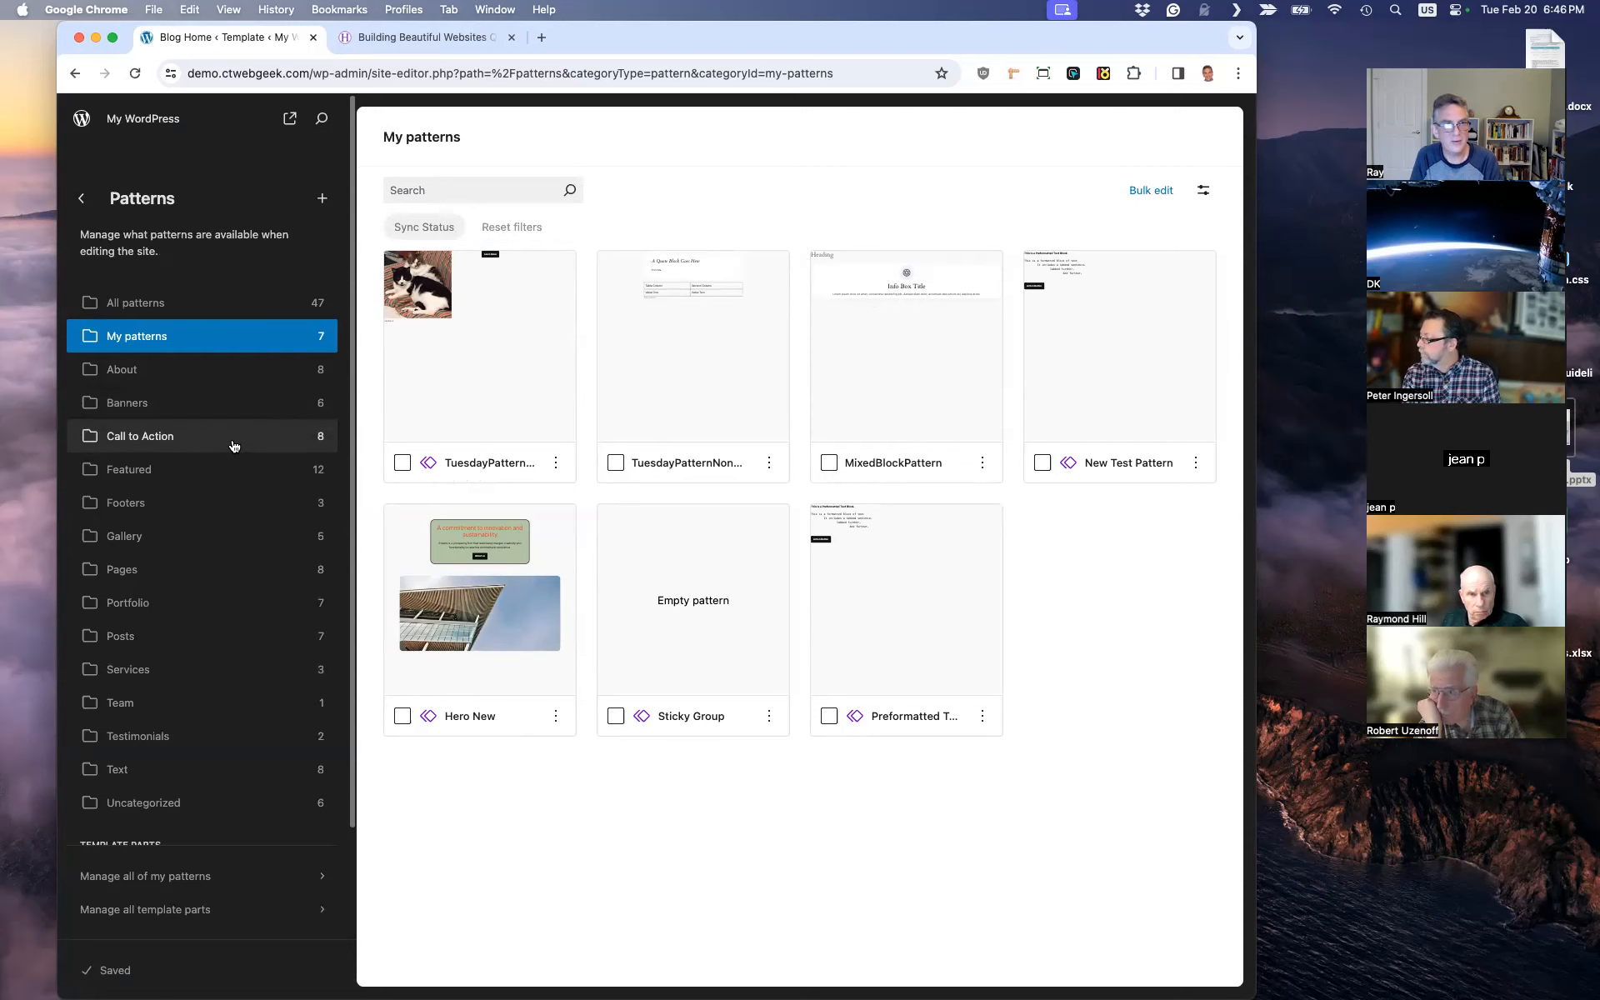
Step: View the Gallery pattern category and check which actions the locked Project layout pattern offers
click(218, 540)
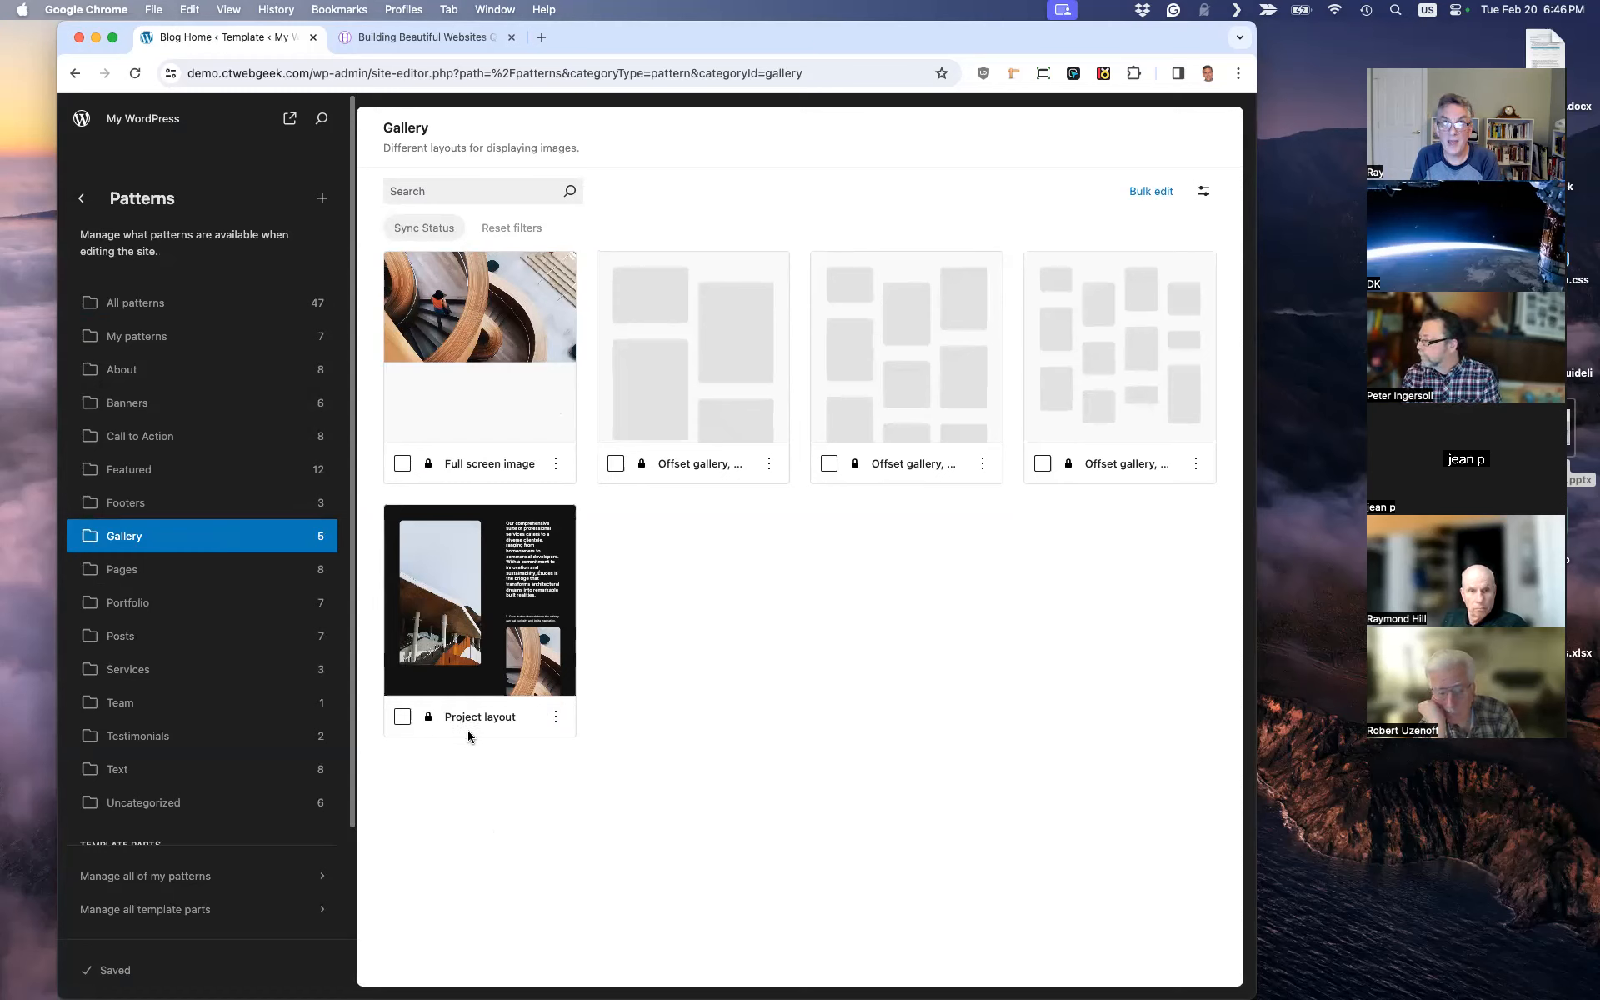
click(555, 718)
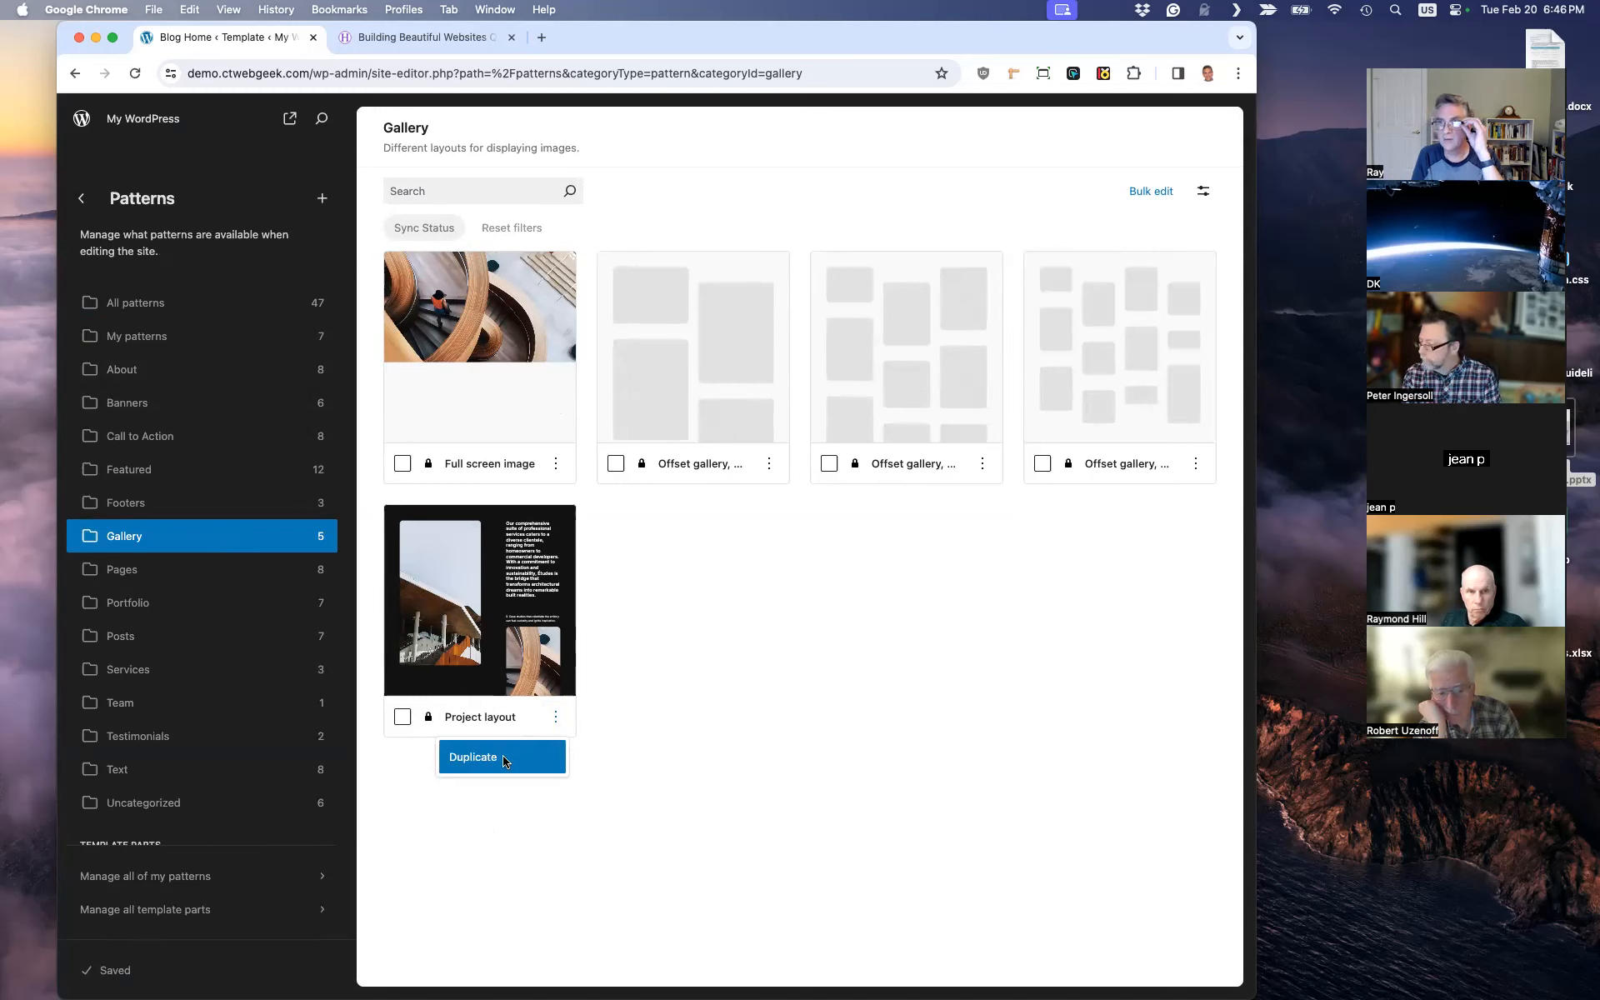
click(742, 733)
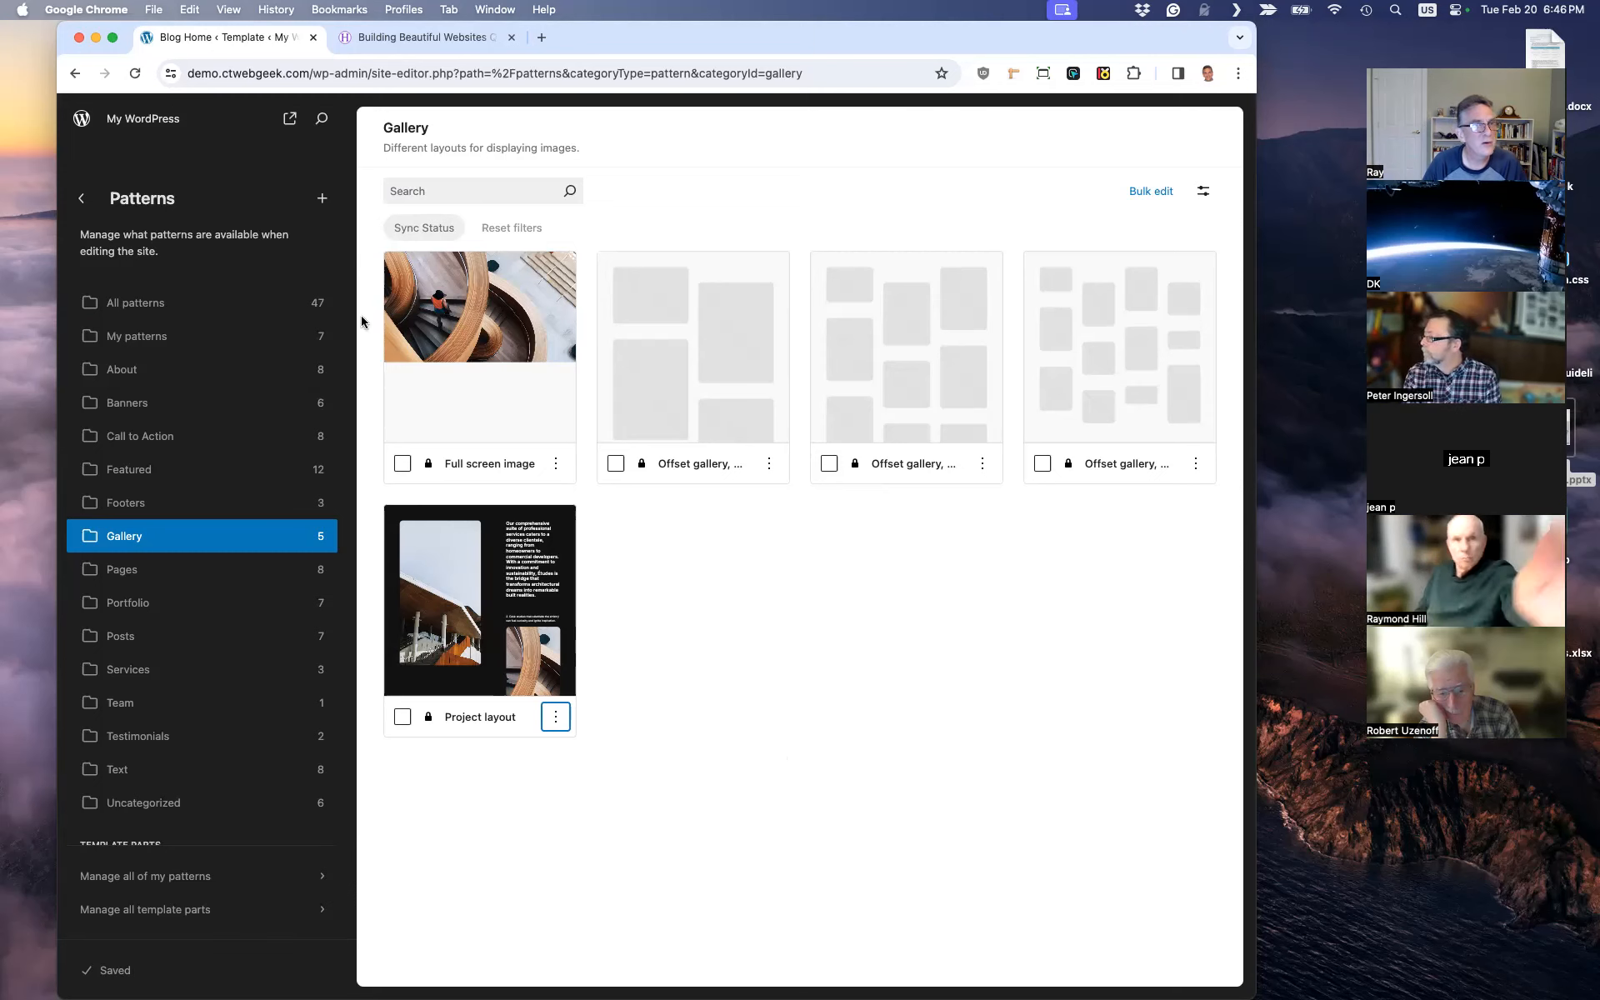
Step: Open the Hero New pattern from My patterns in the editor and expand its nested groups to examine the blocks
click(162, 340)
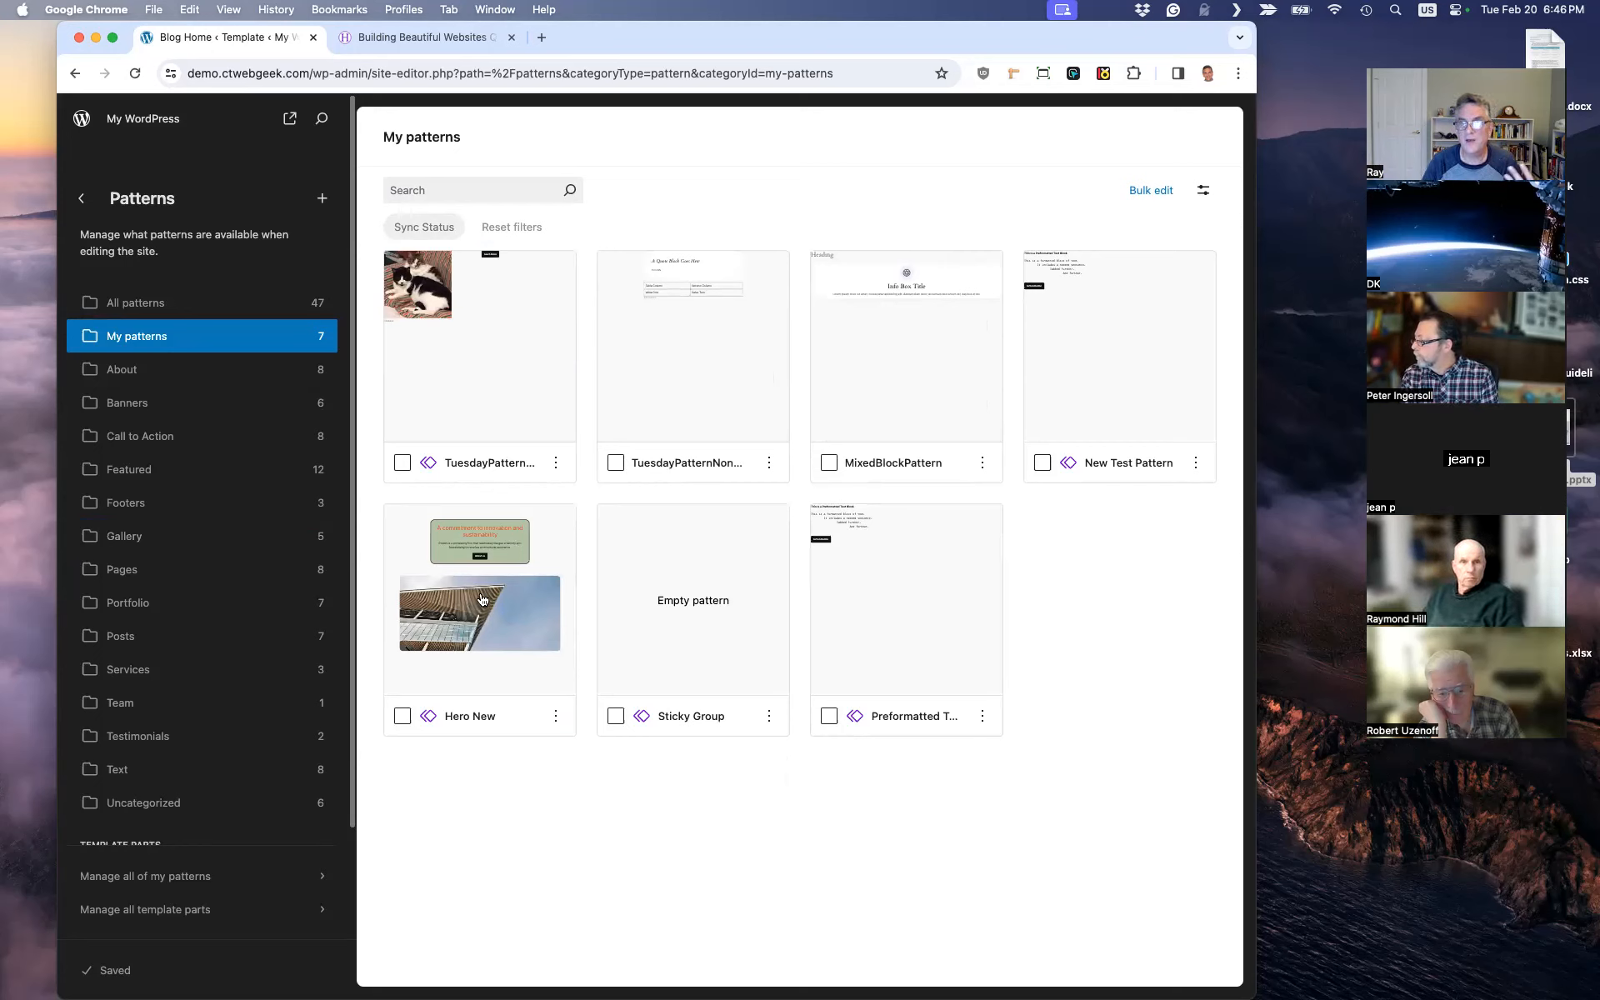
click(501, 612)
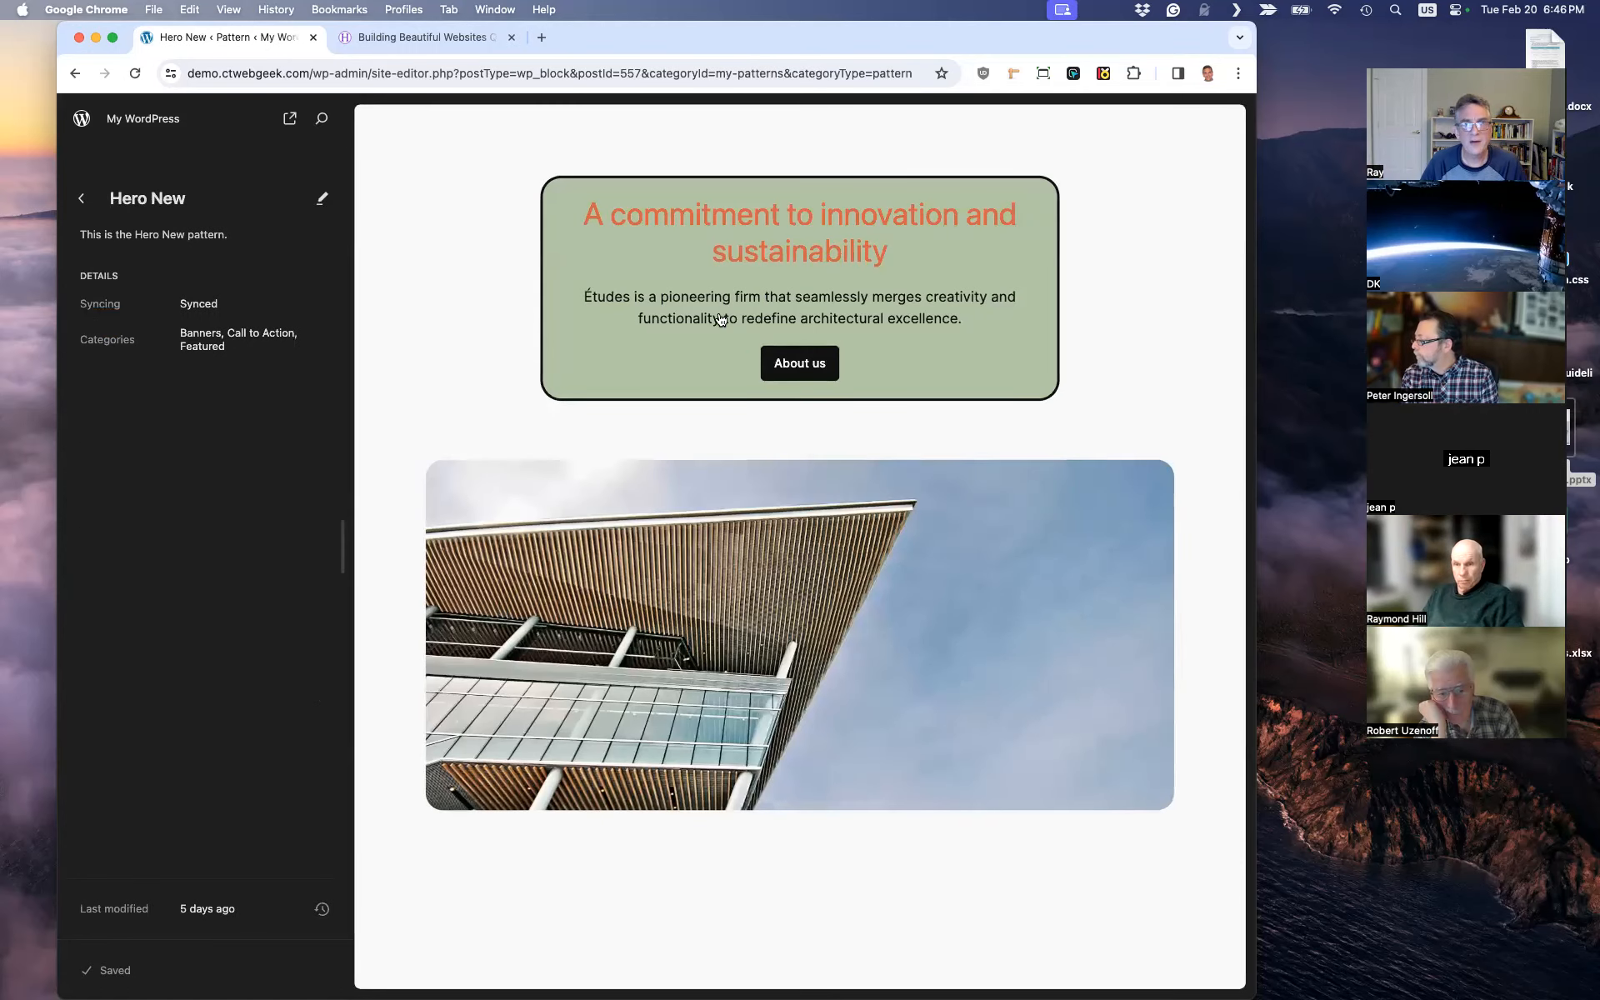
click(720, 319)
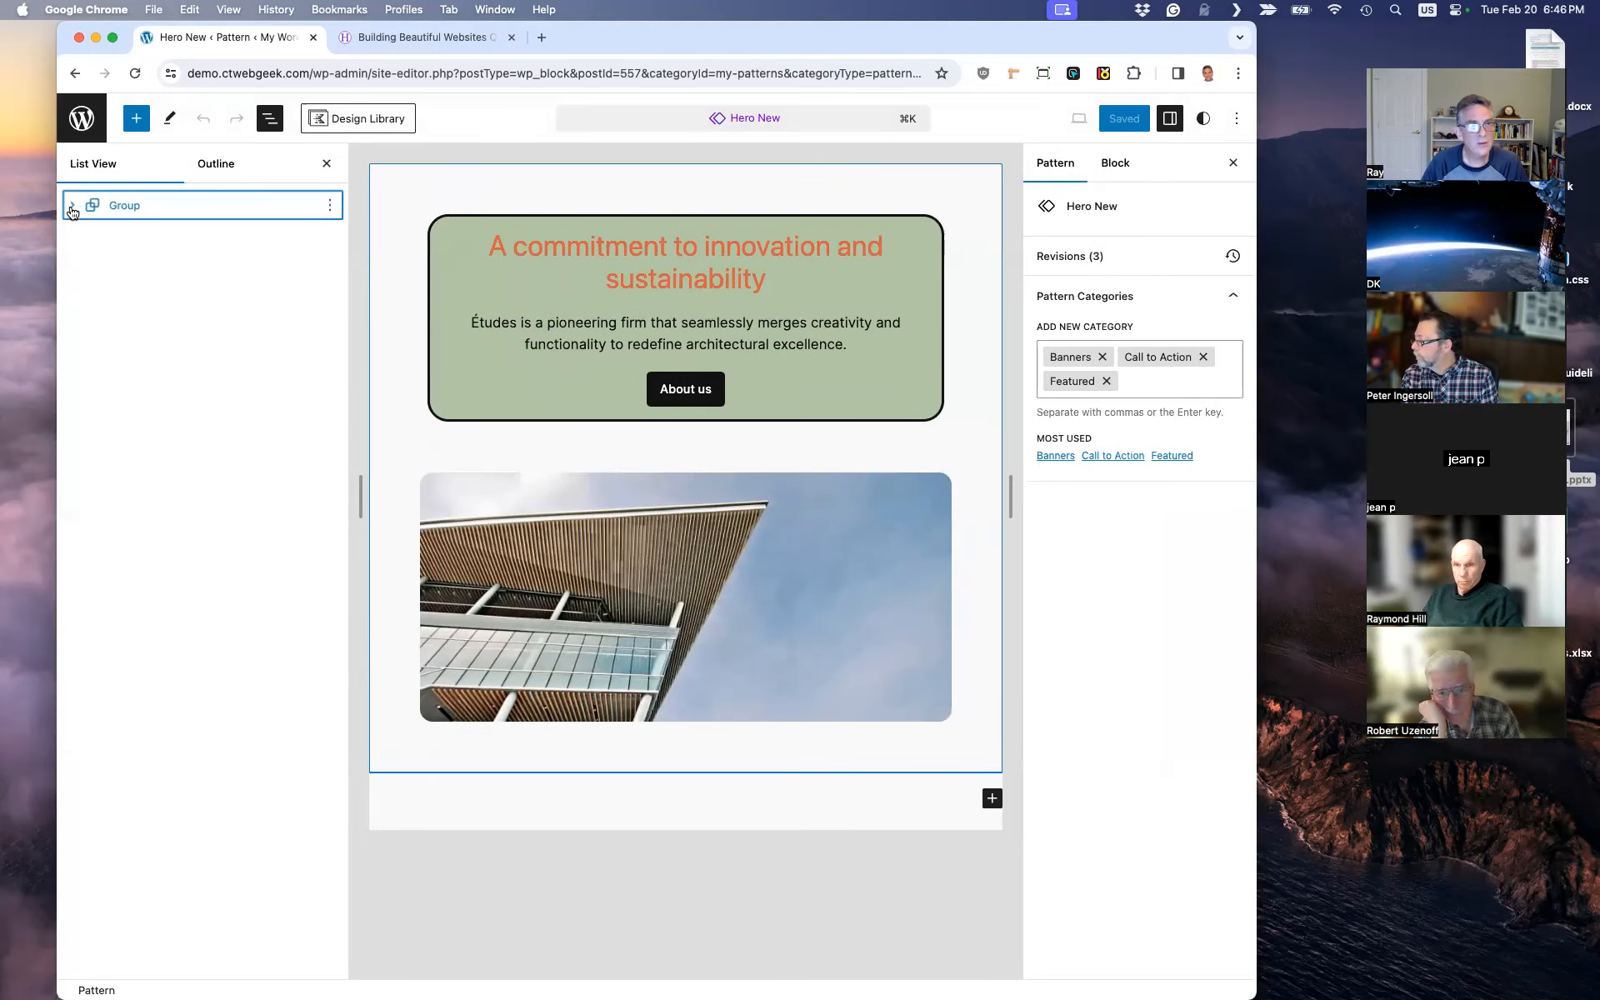
click(72, 209)
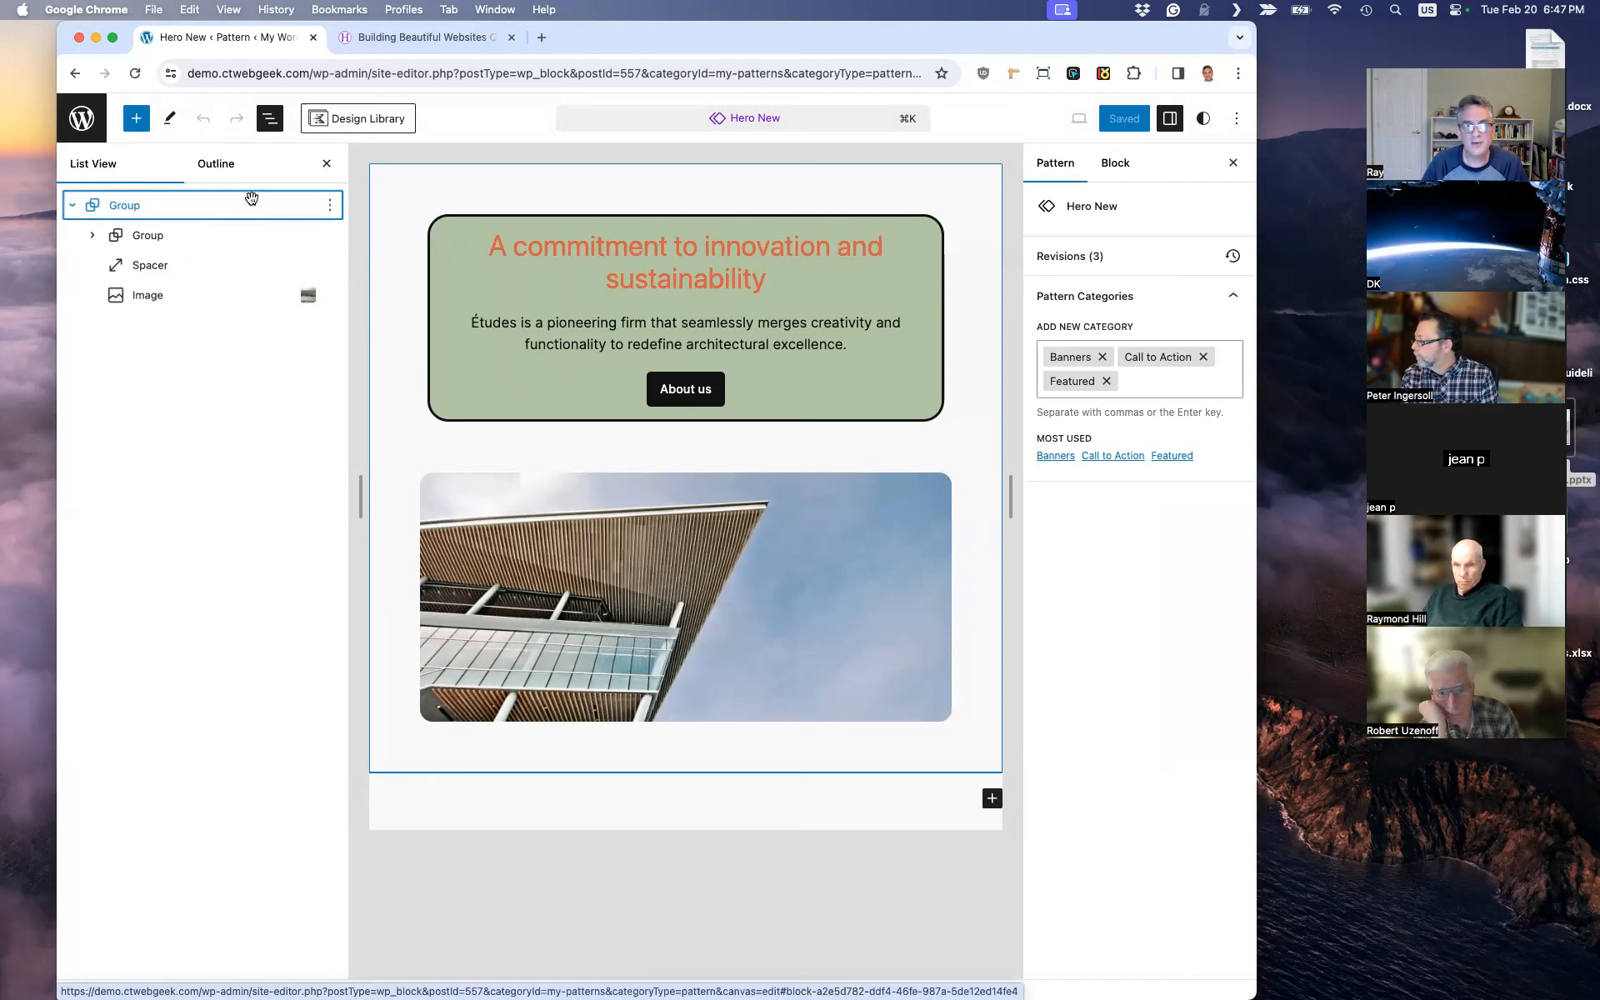
click(95, 236)
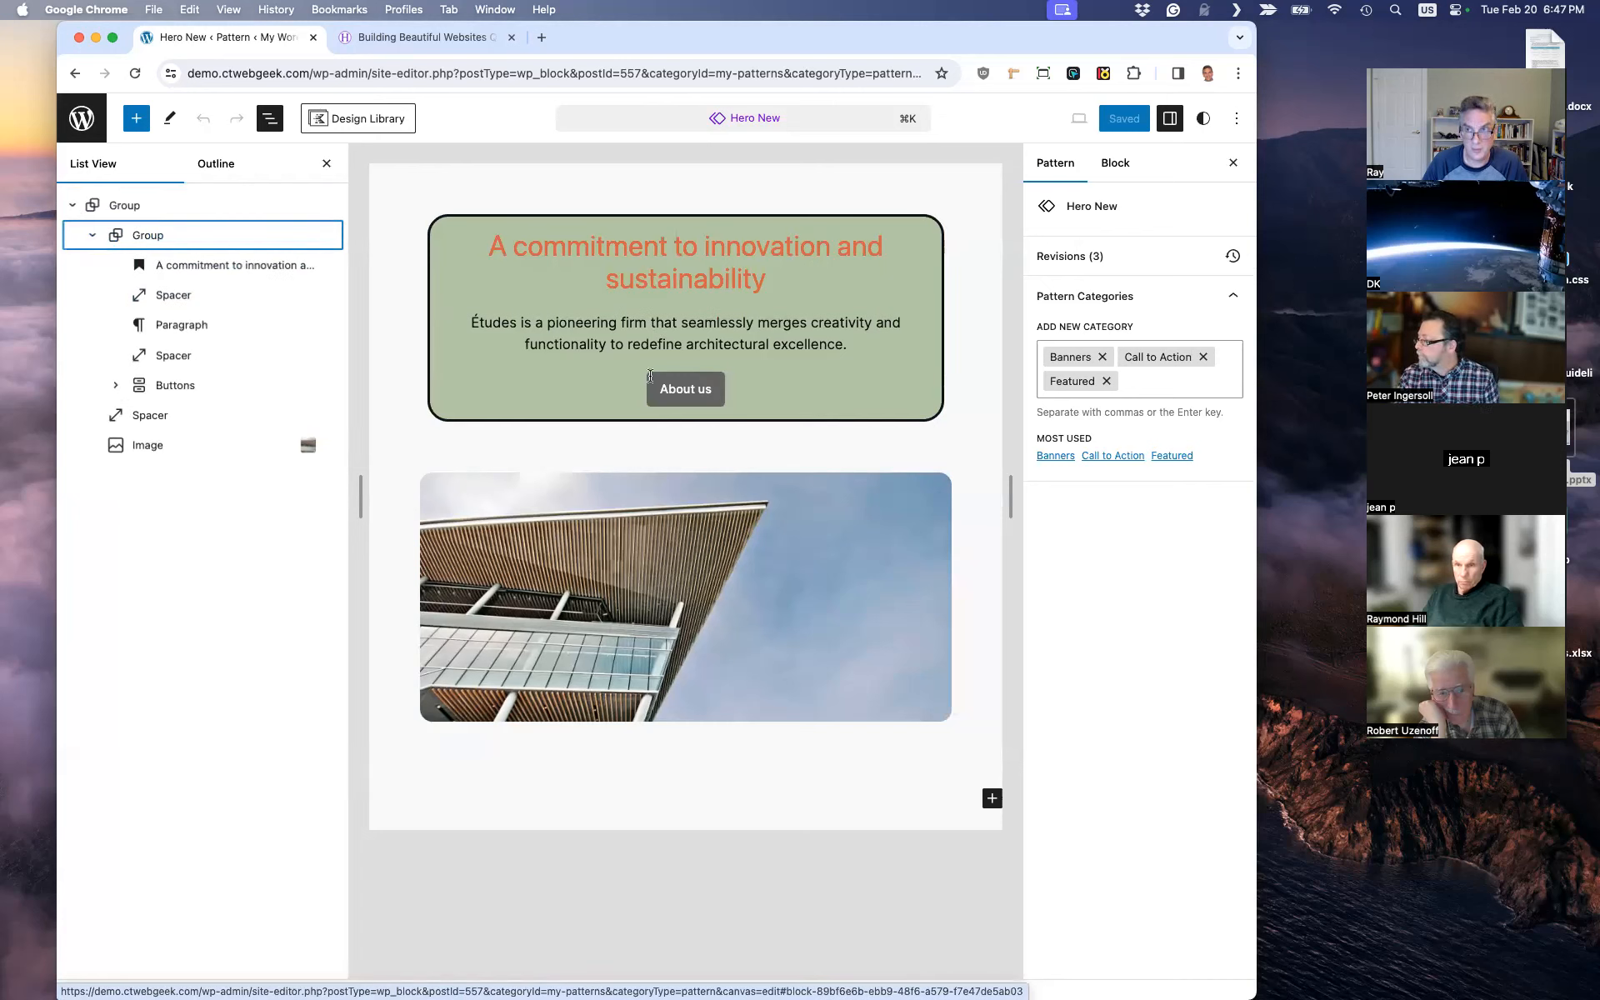
Step: Examine the advanced settings of the Hero New pattern's Button and Image blocks, including their pattern override options
click(115, 385)
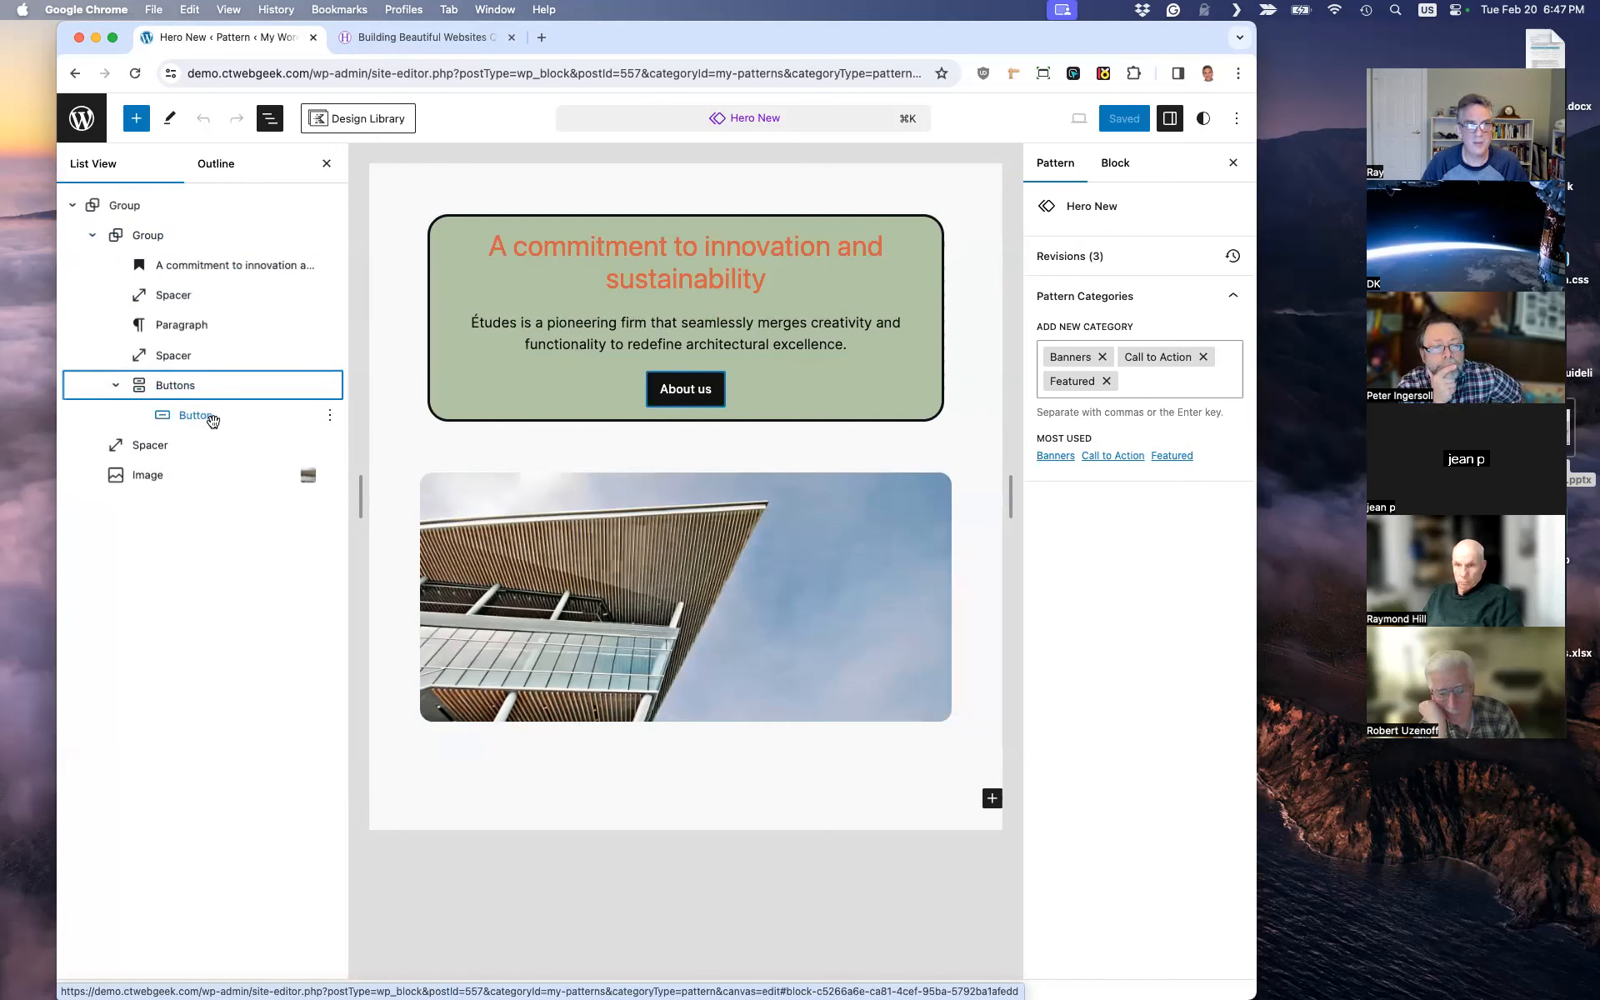
click(214, 418)
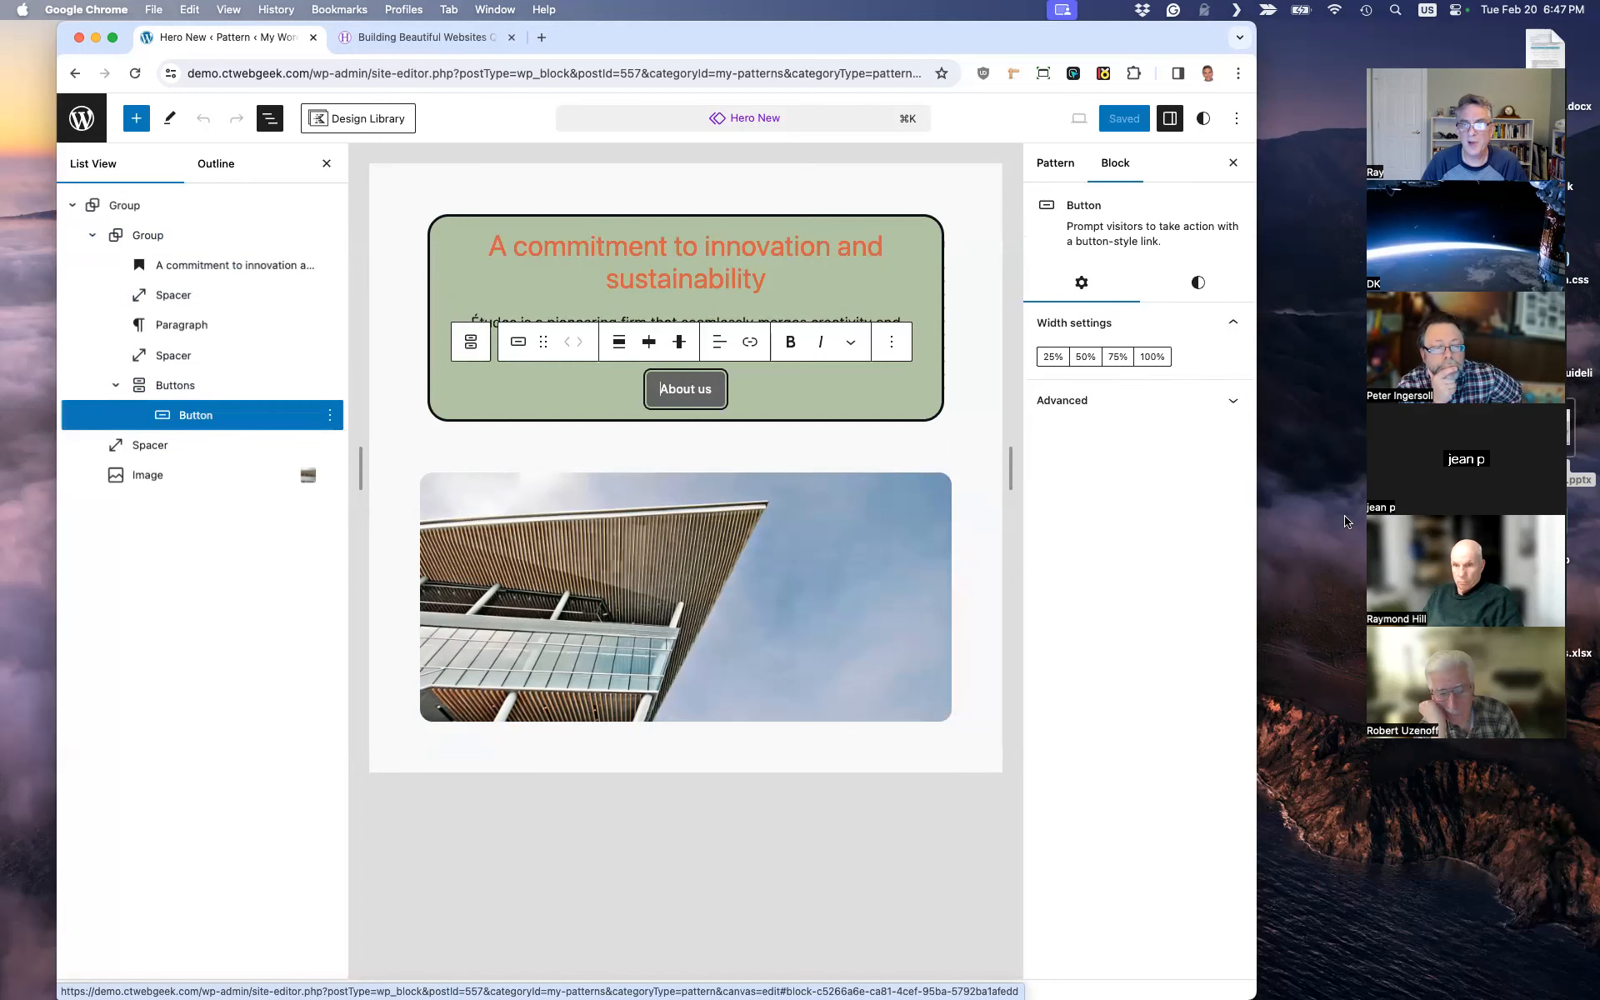
click(1233, 401)
scroll(1136, 776, down, 1)
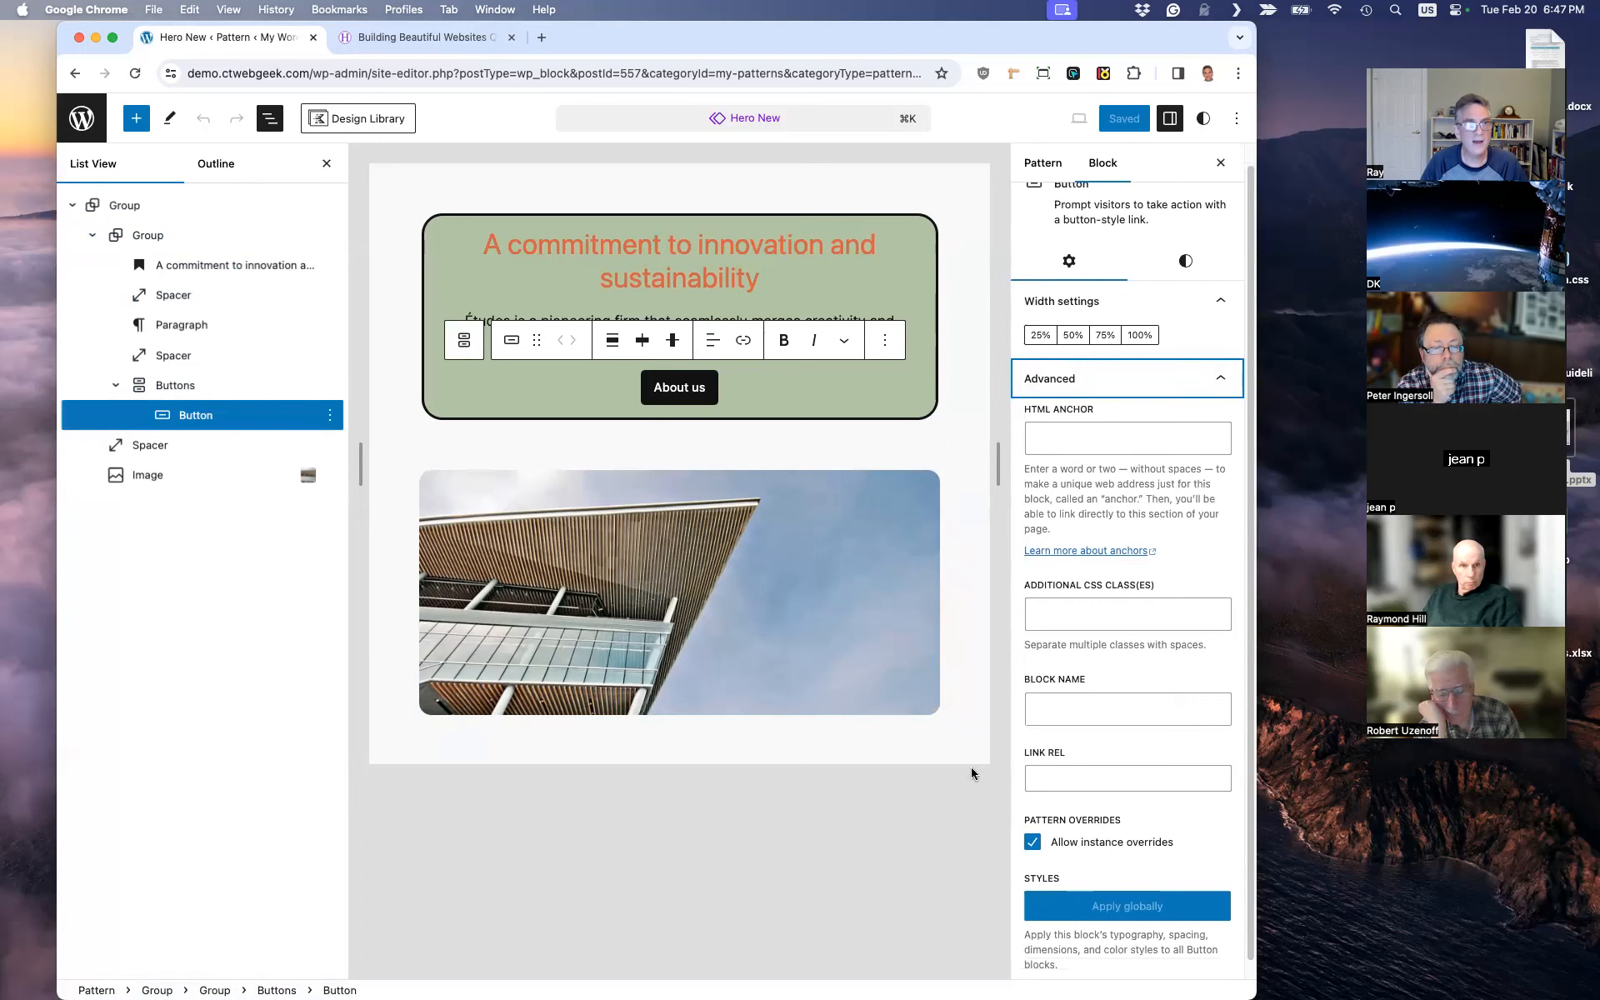
click(197, 474)
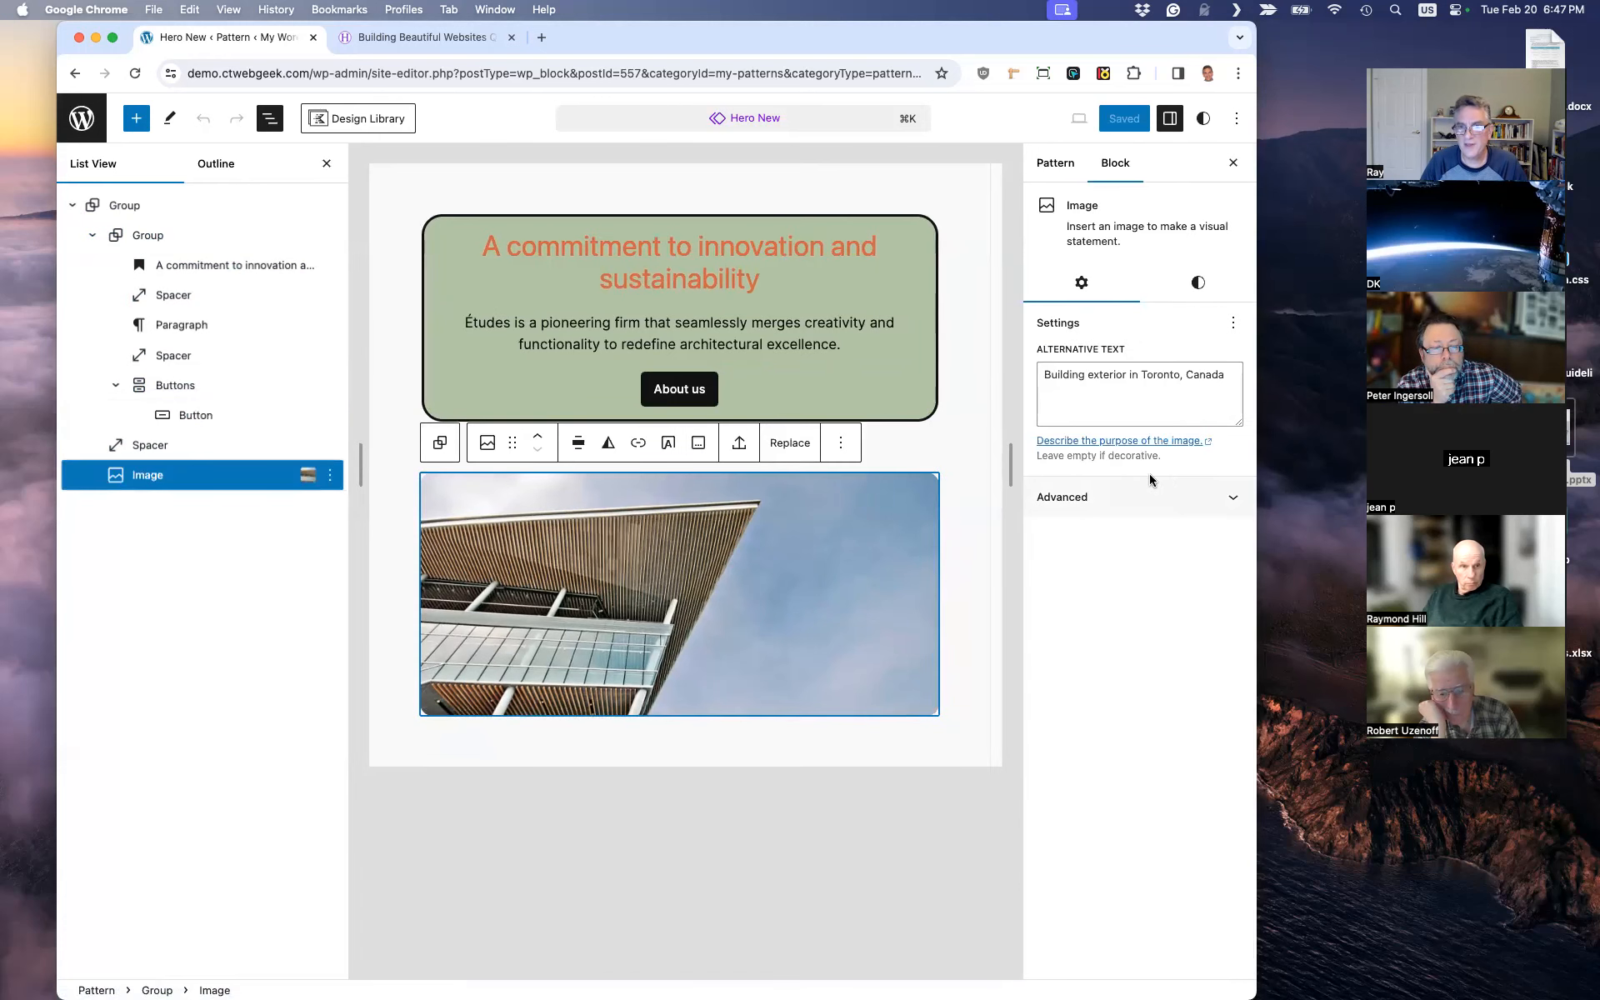
click(1178, 498)
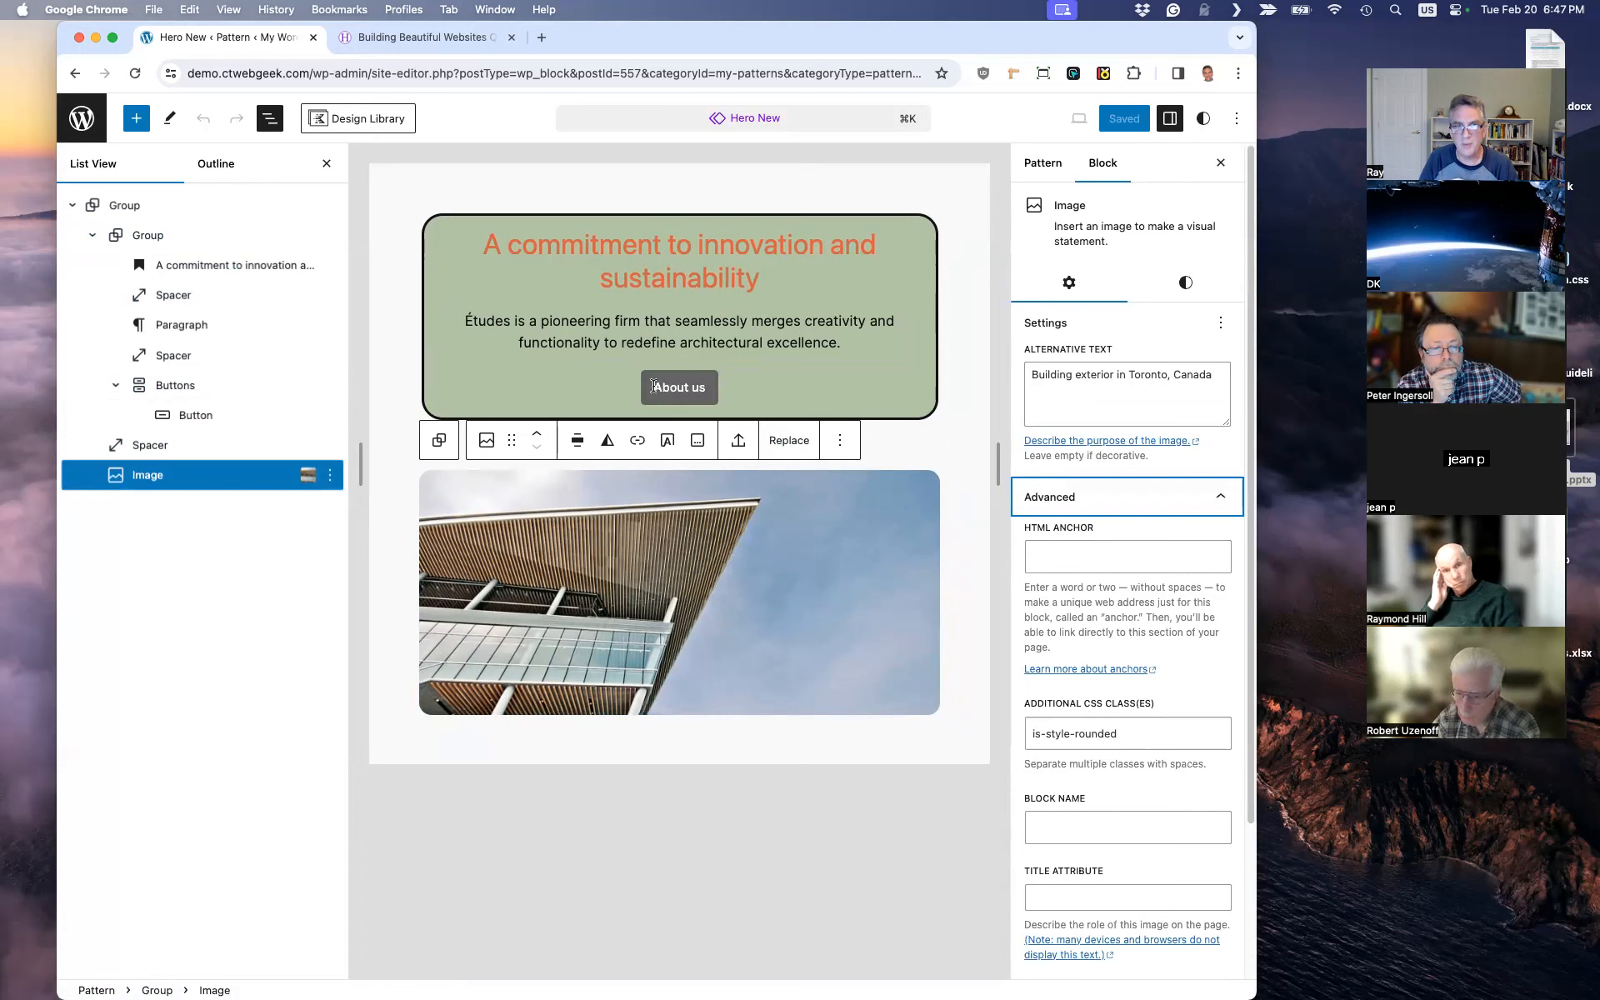
scroll(1097, 617, down, 3)
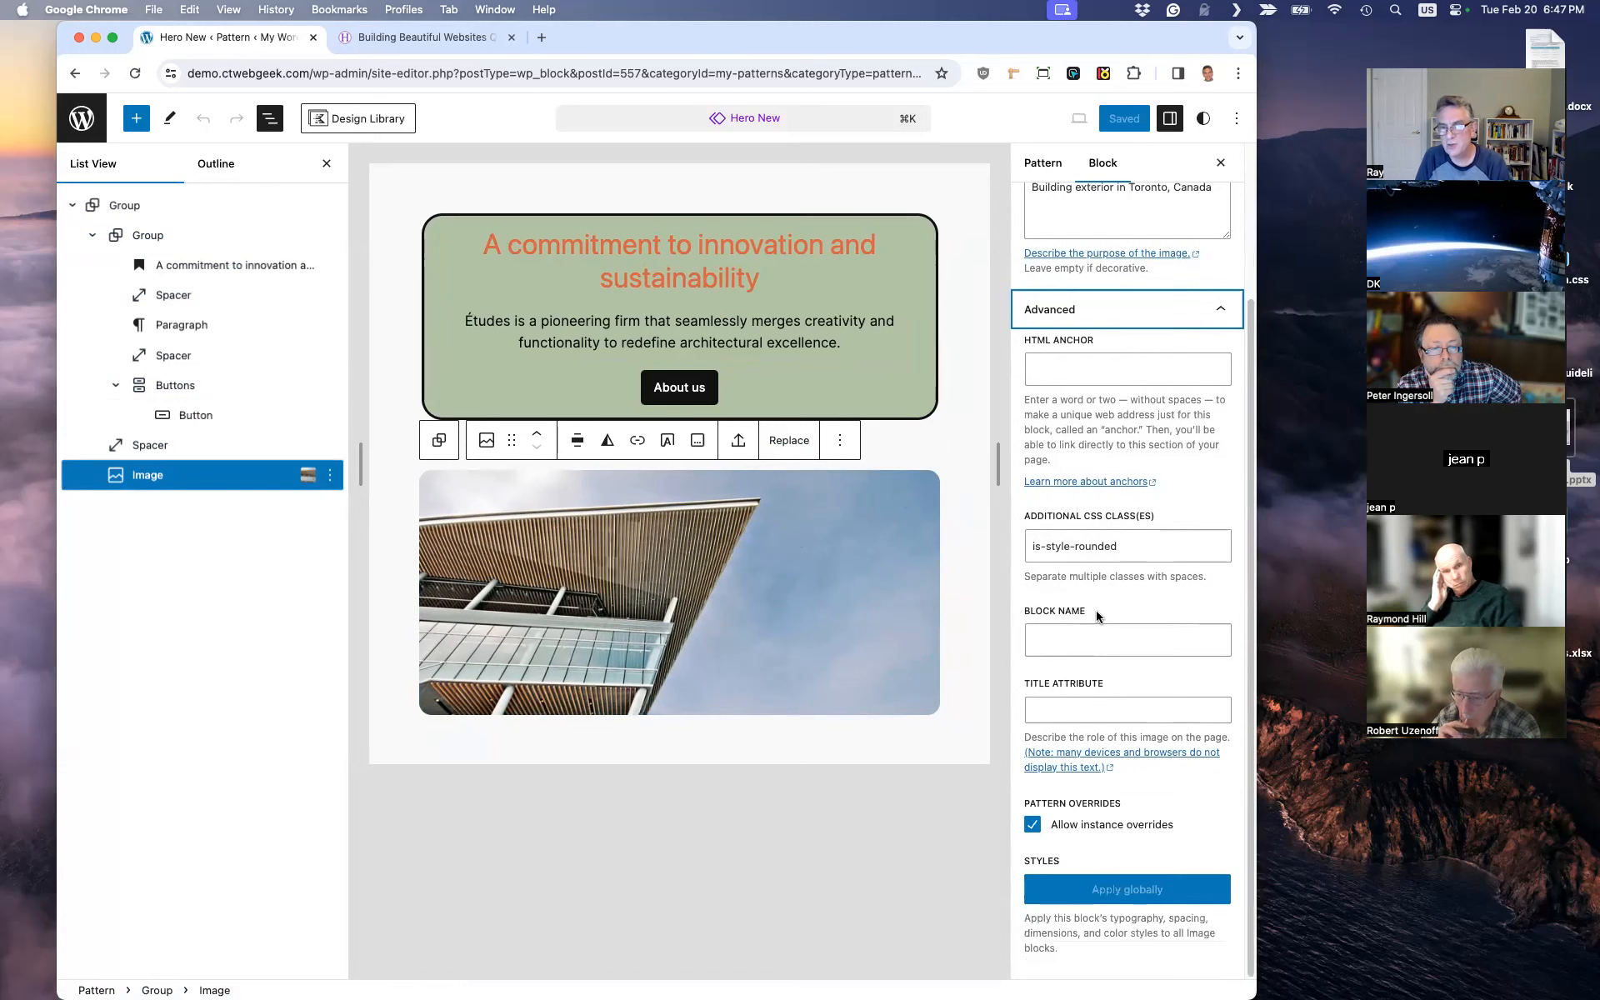
Step: Leave the site editor for the dashboard and add a new page titled LastPatternTest without a starter pattern
click(82, 125)
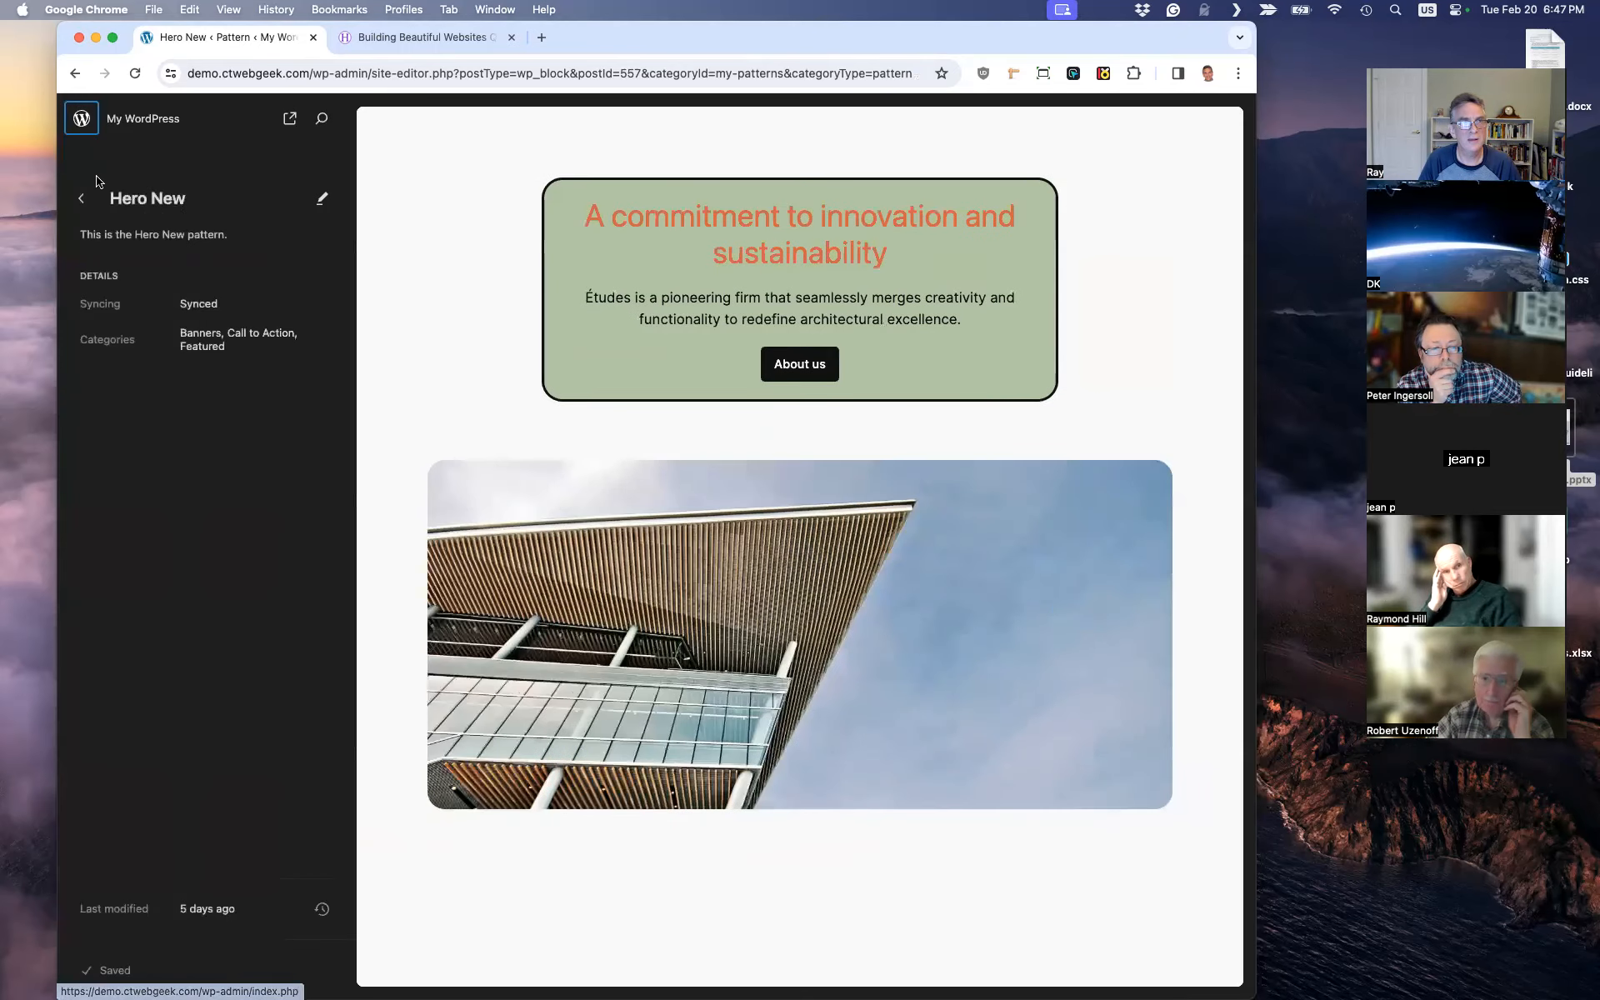
click(83, 200)
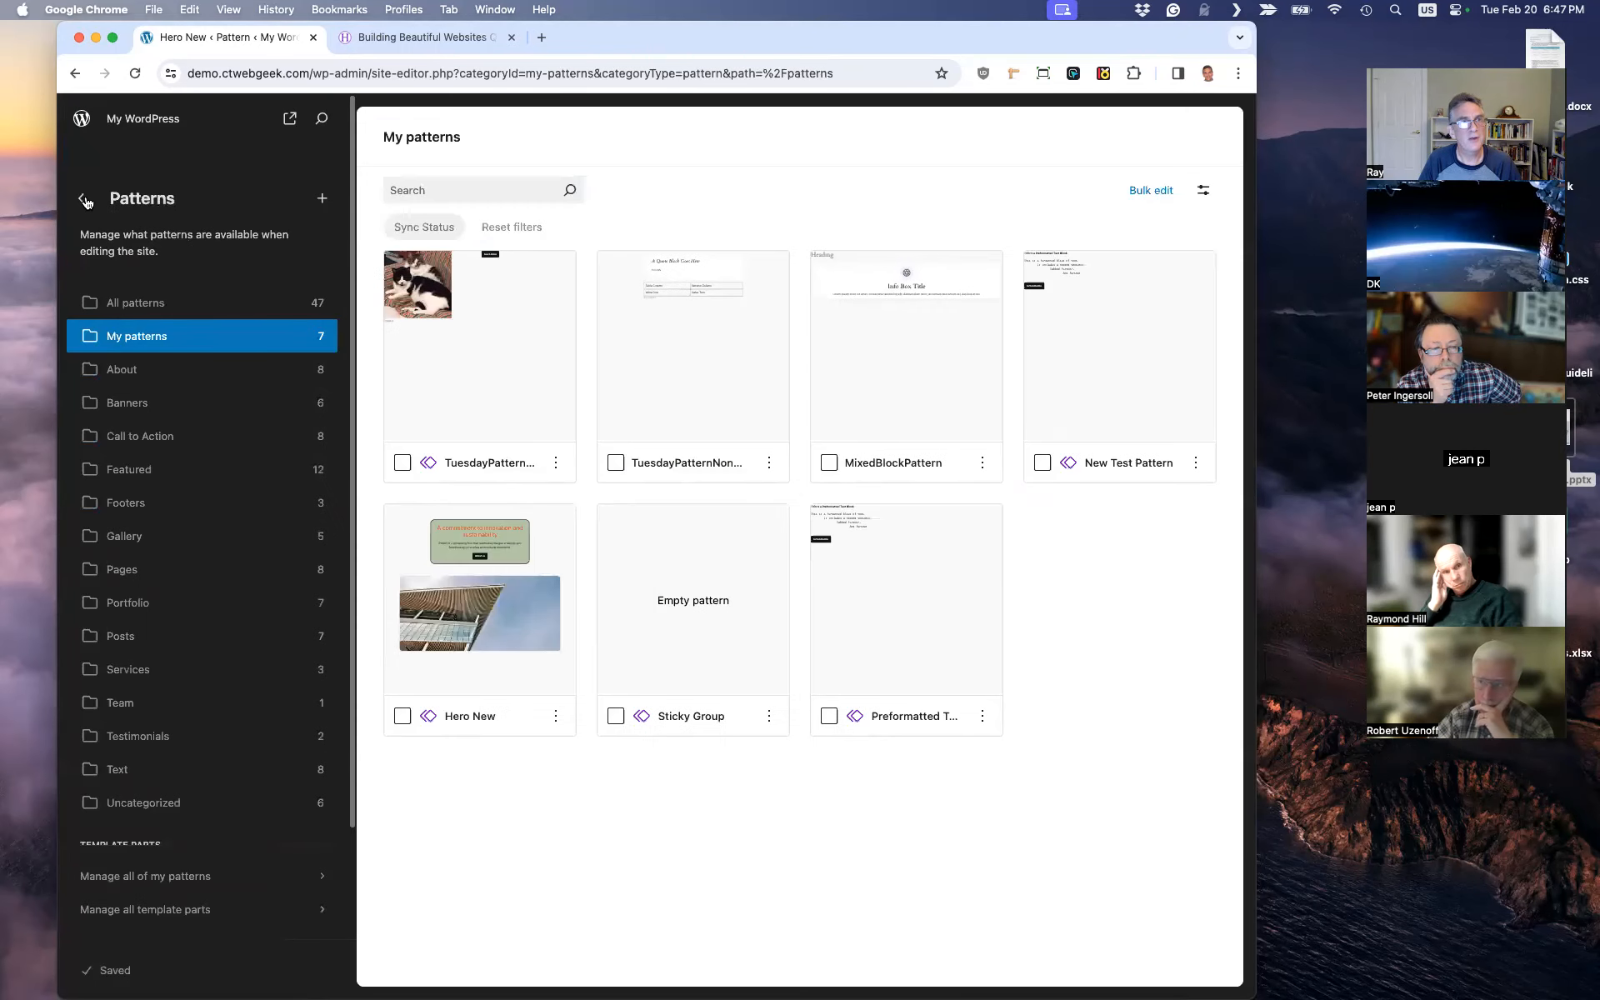
click(82, 199)
click(82, 198)
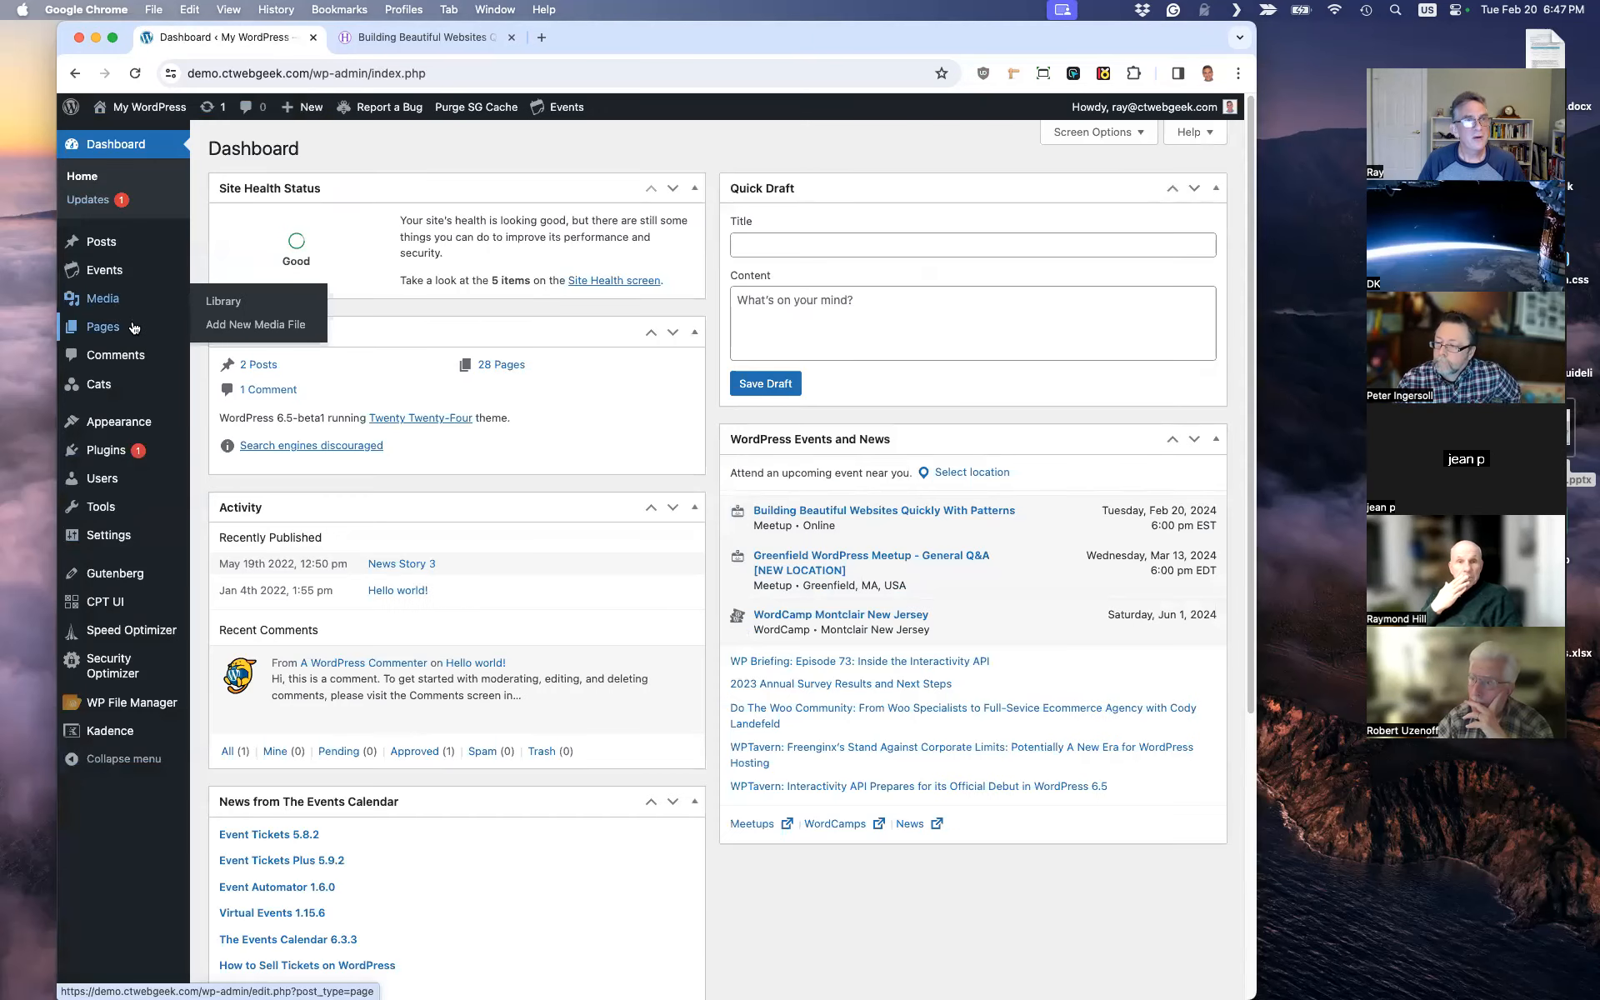
mouse_move(133, 327)
click(244, 352)
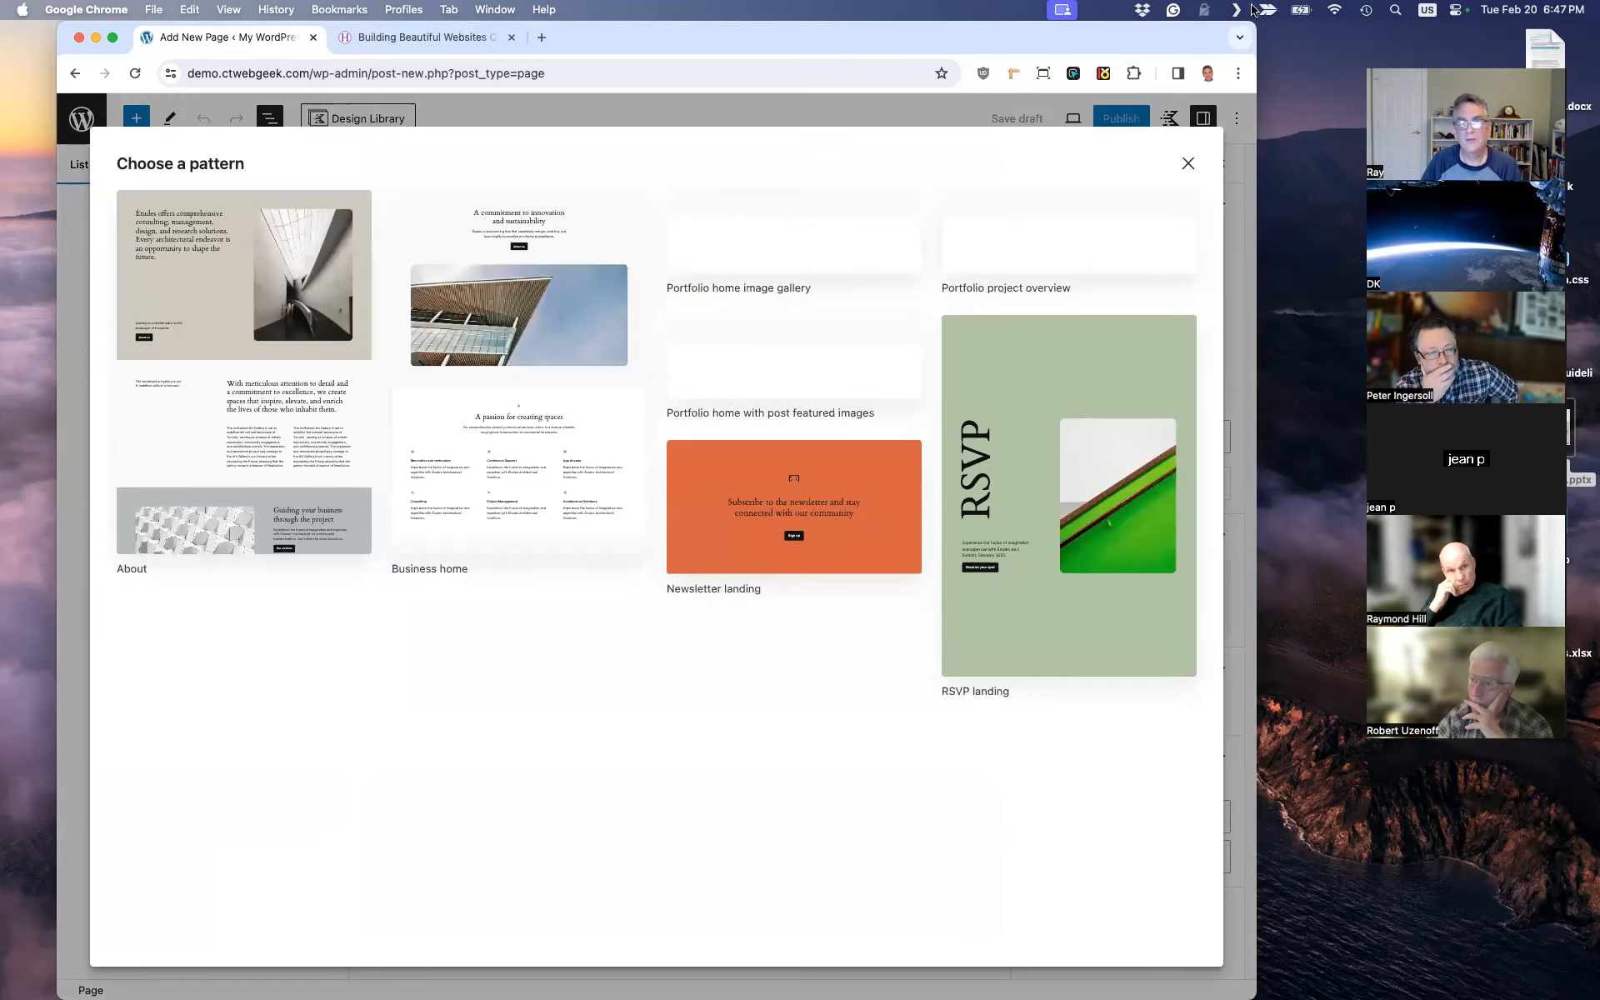
click(1187, 164)
text(L)
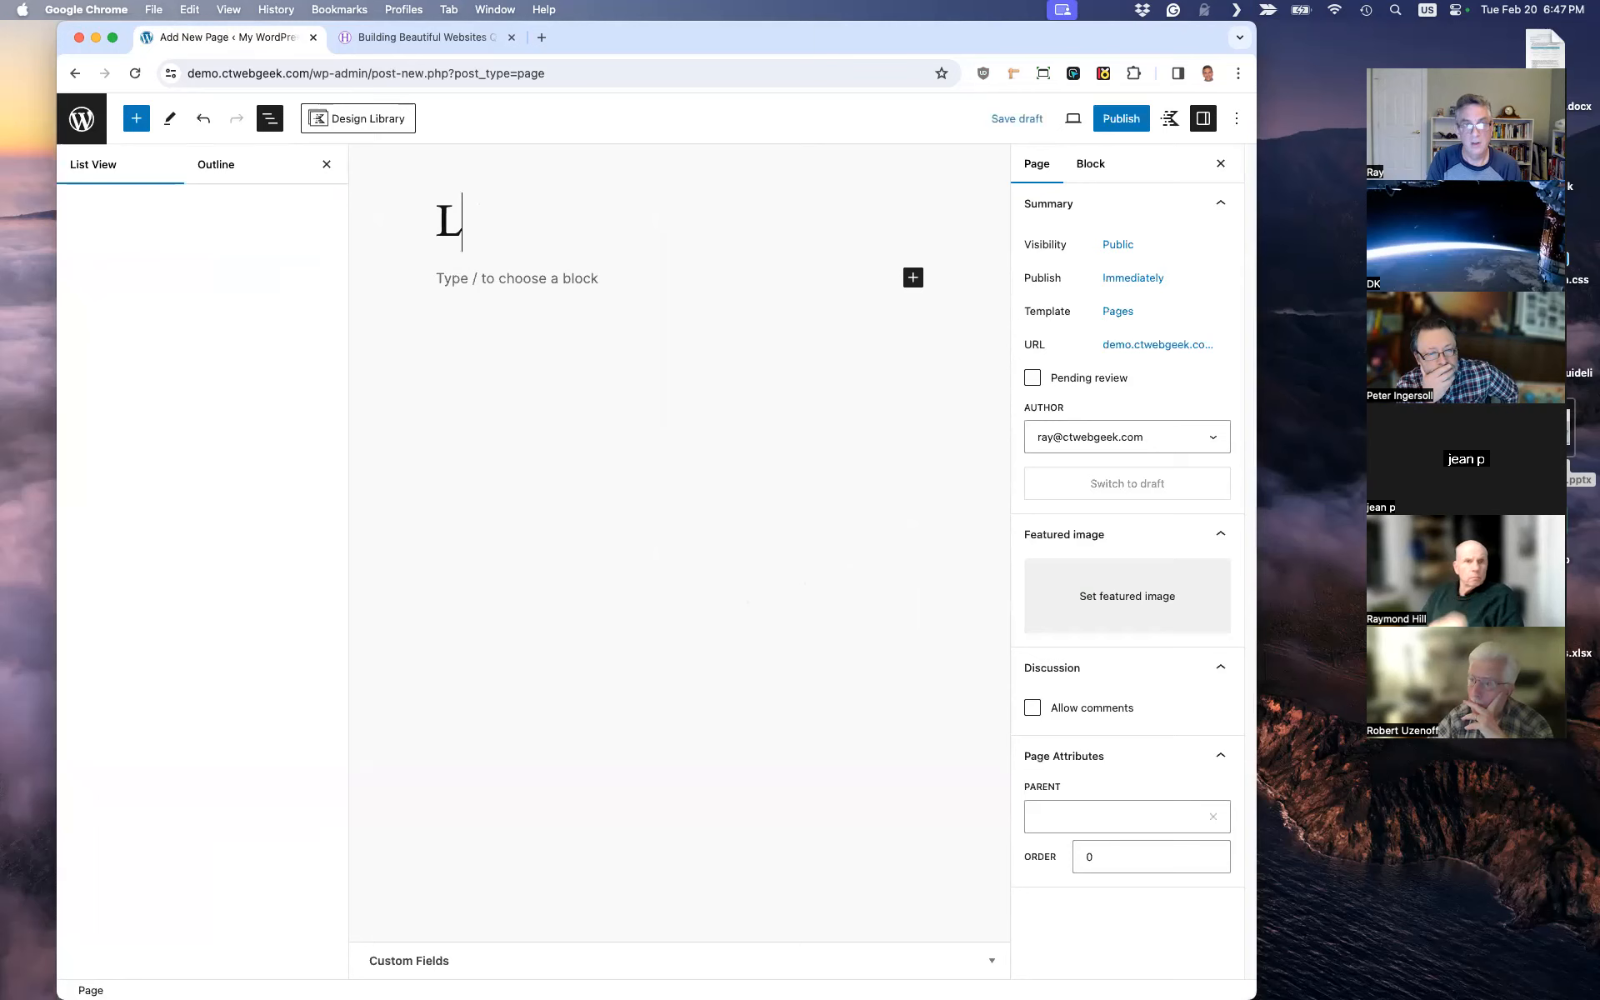
text(astPatternTest)
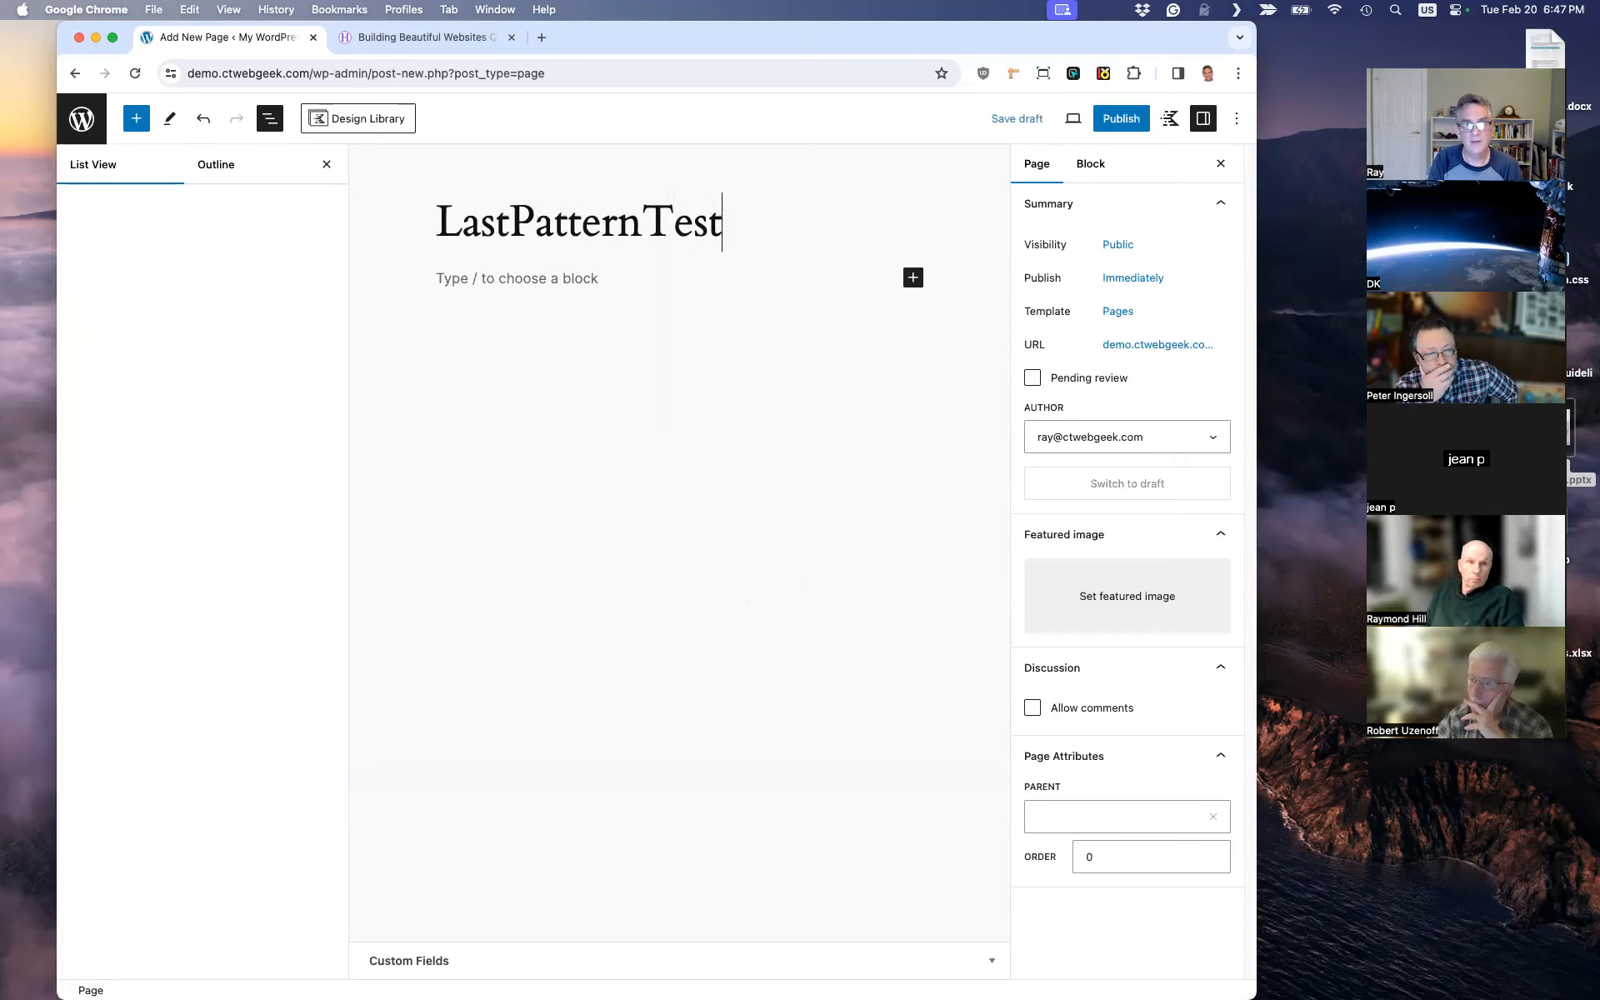
Step: Insert the synced Hero New pattern from My patterns into the LastPatternTest page
click(137, 125)
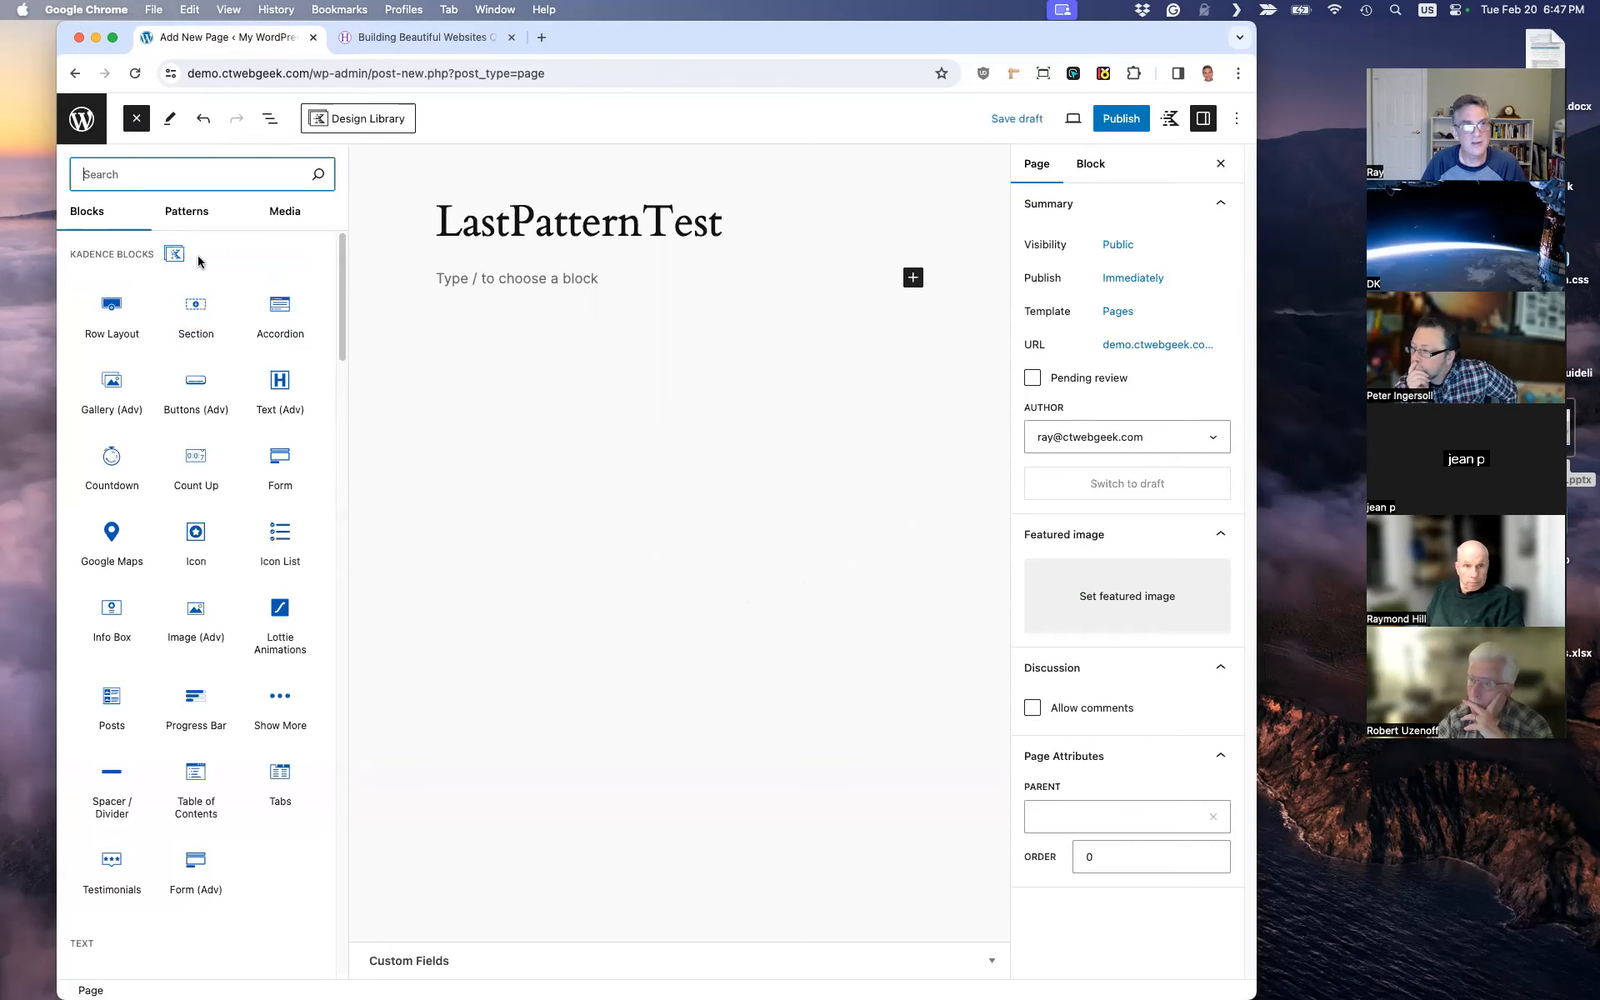
click(186, 211)
click(265, 300)
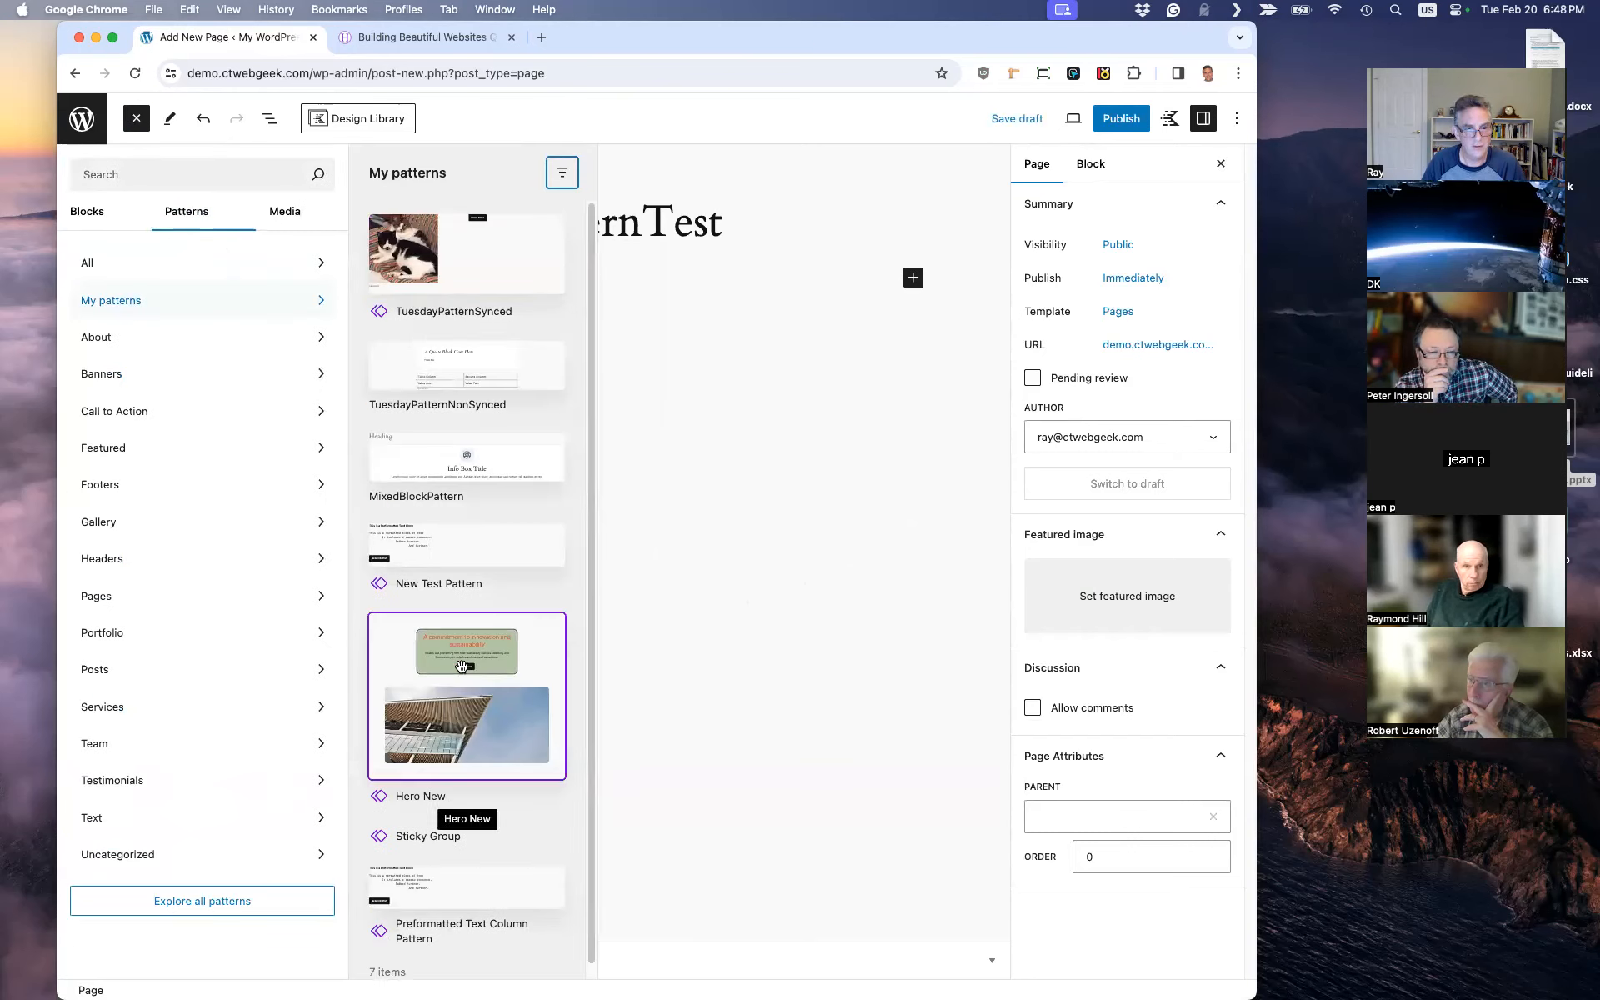
click(441, 666)
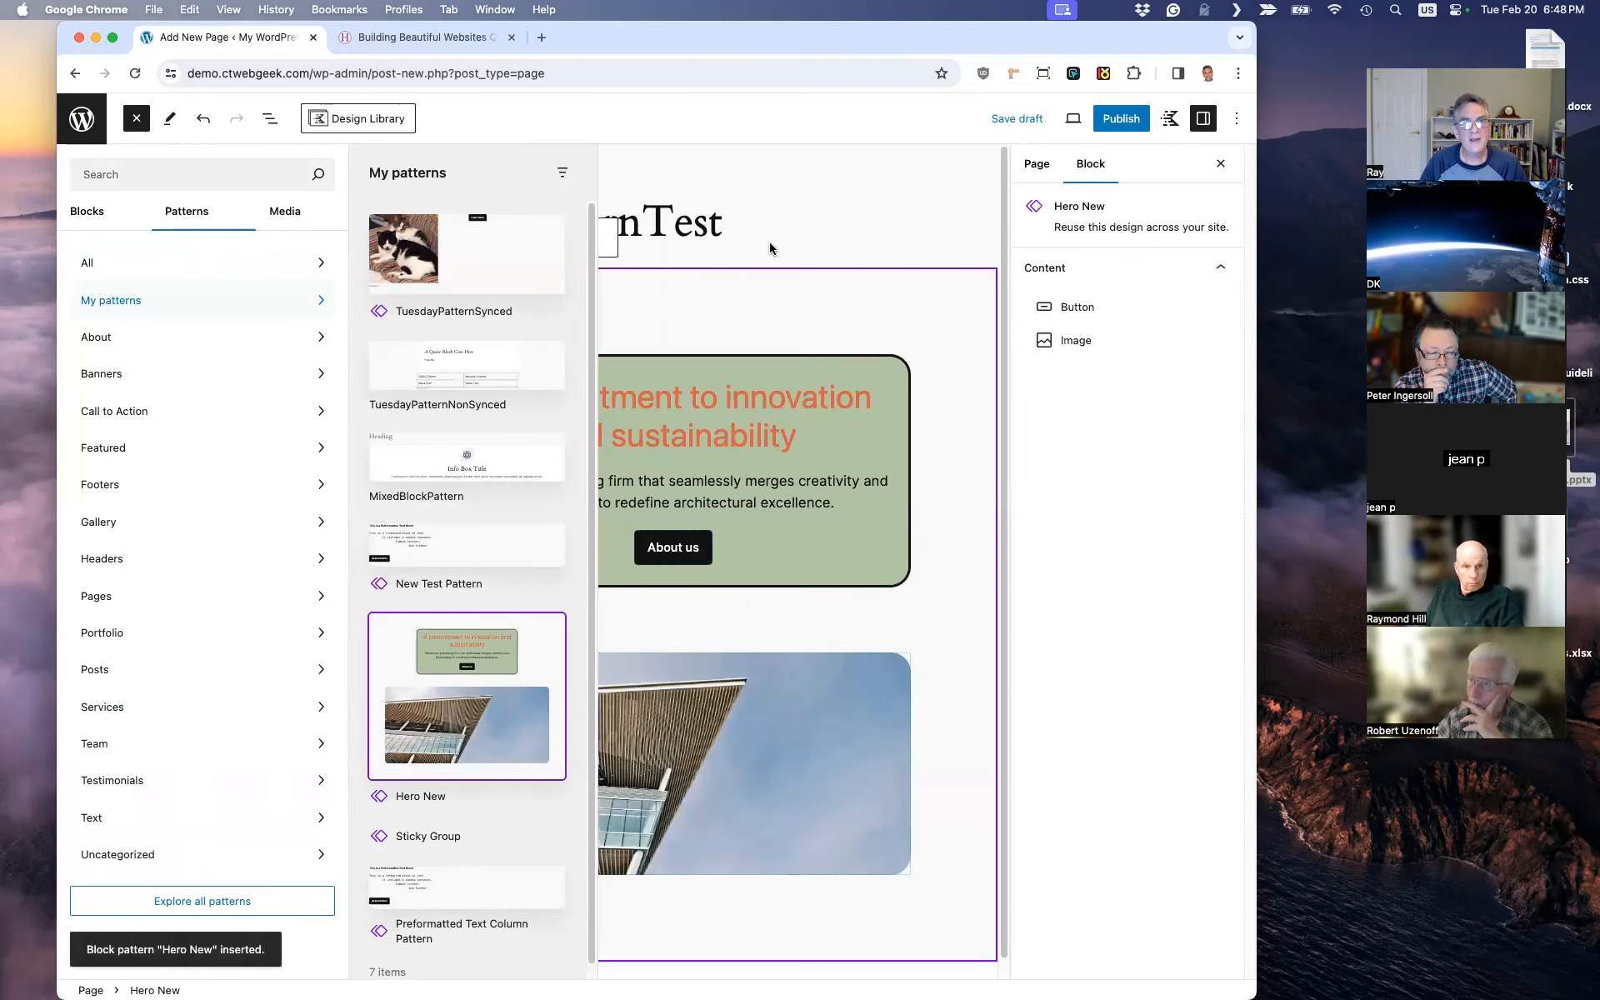
click(829, 214)
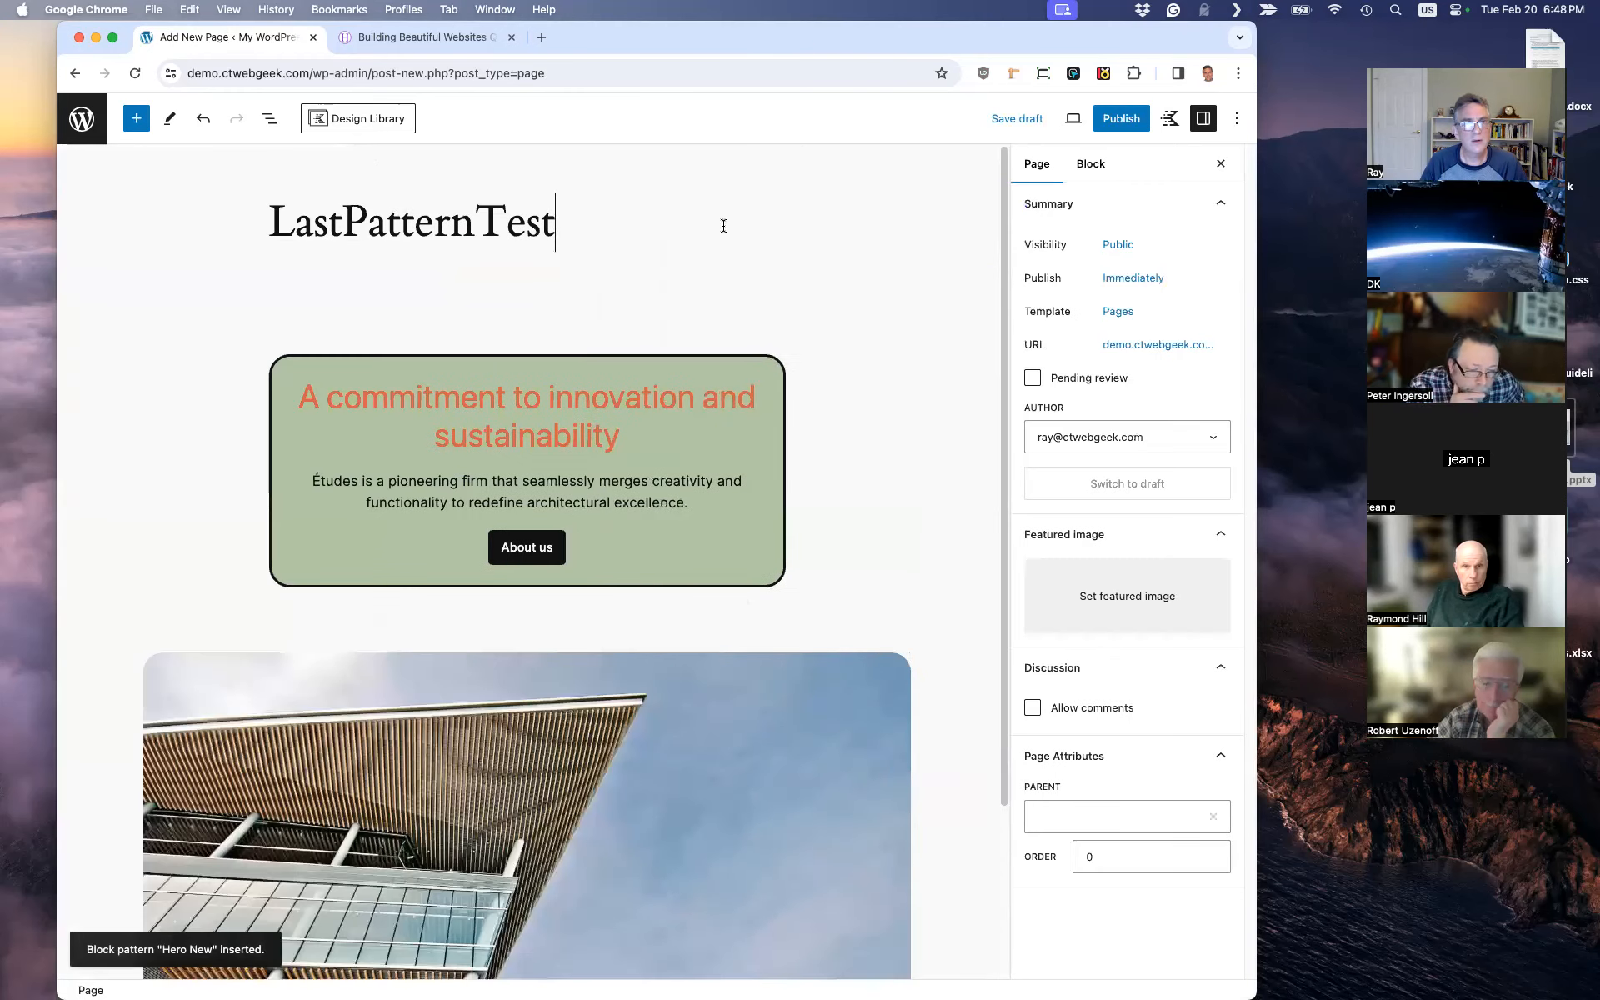
Step: Expand Hero New in the block list and replace its image with Thompson2.jpg from the media library
click(268, 121)
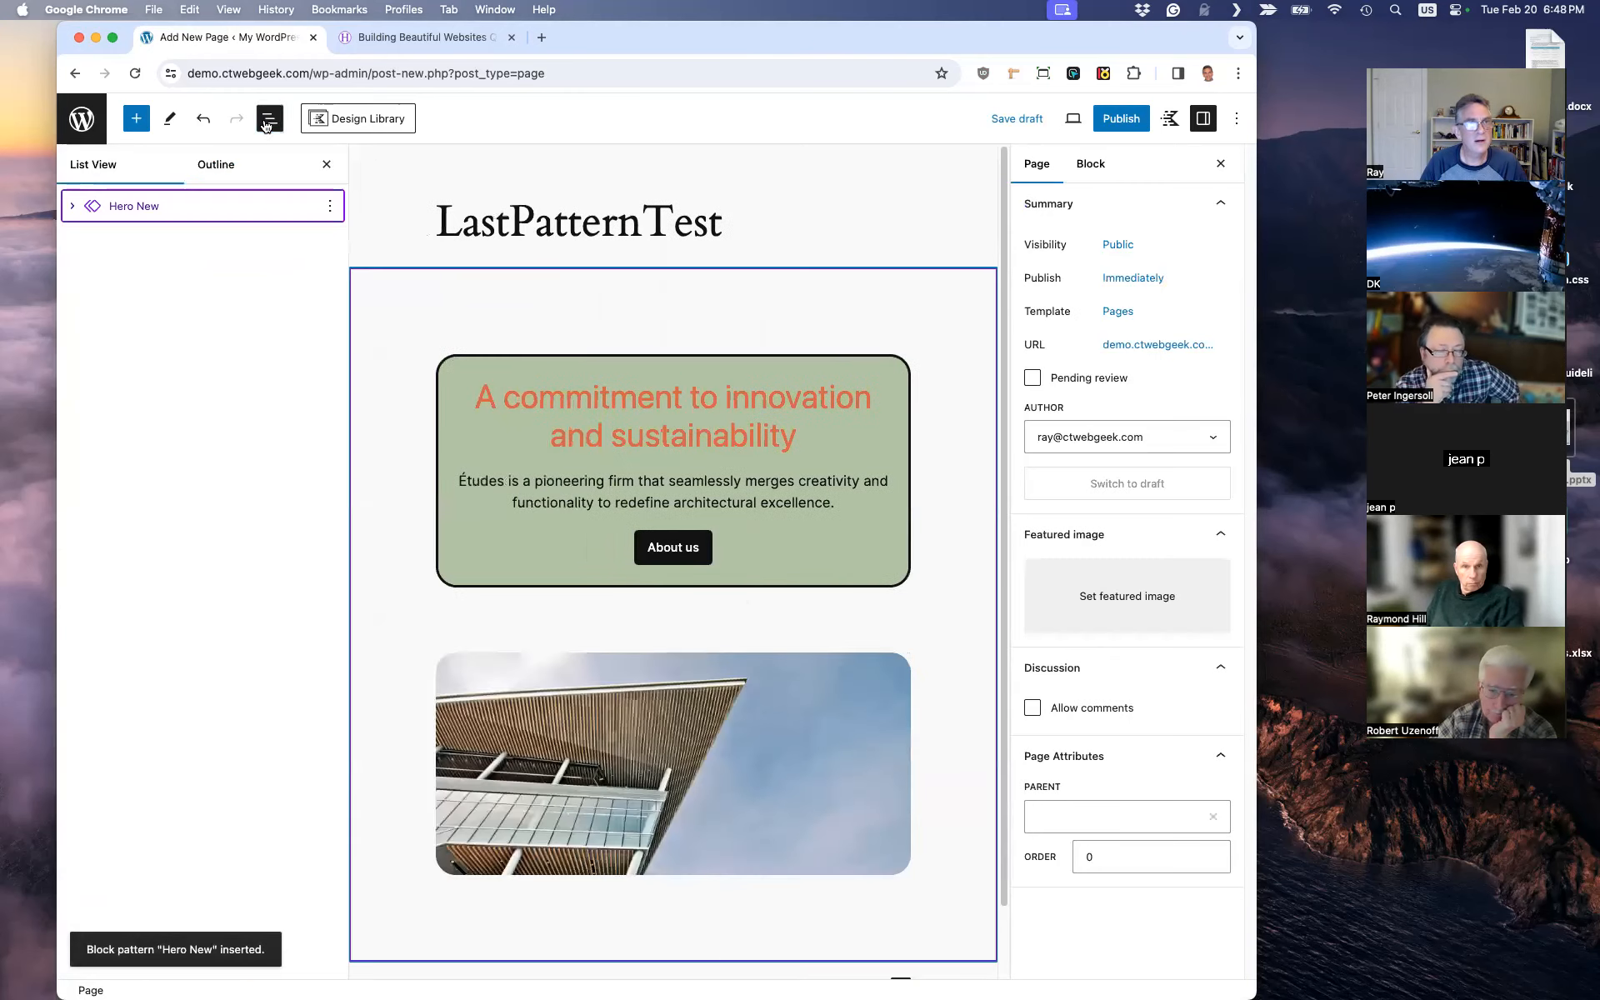
click(73, 208)
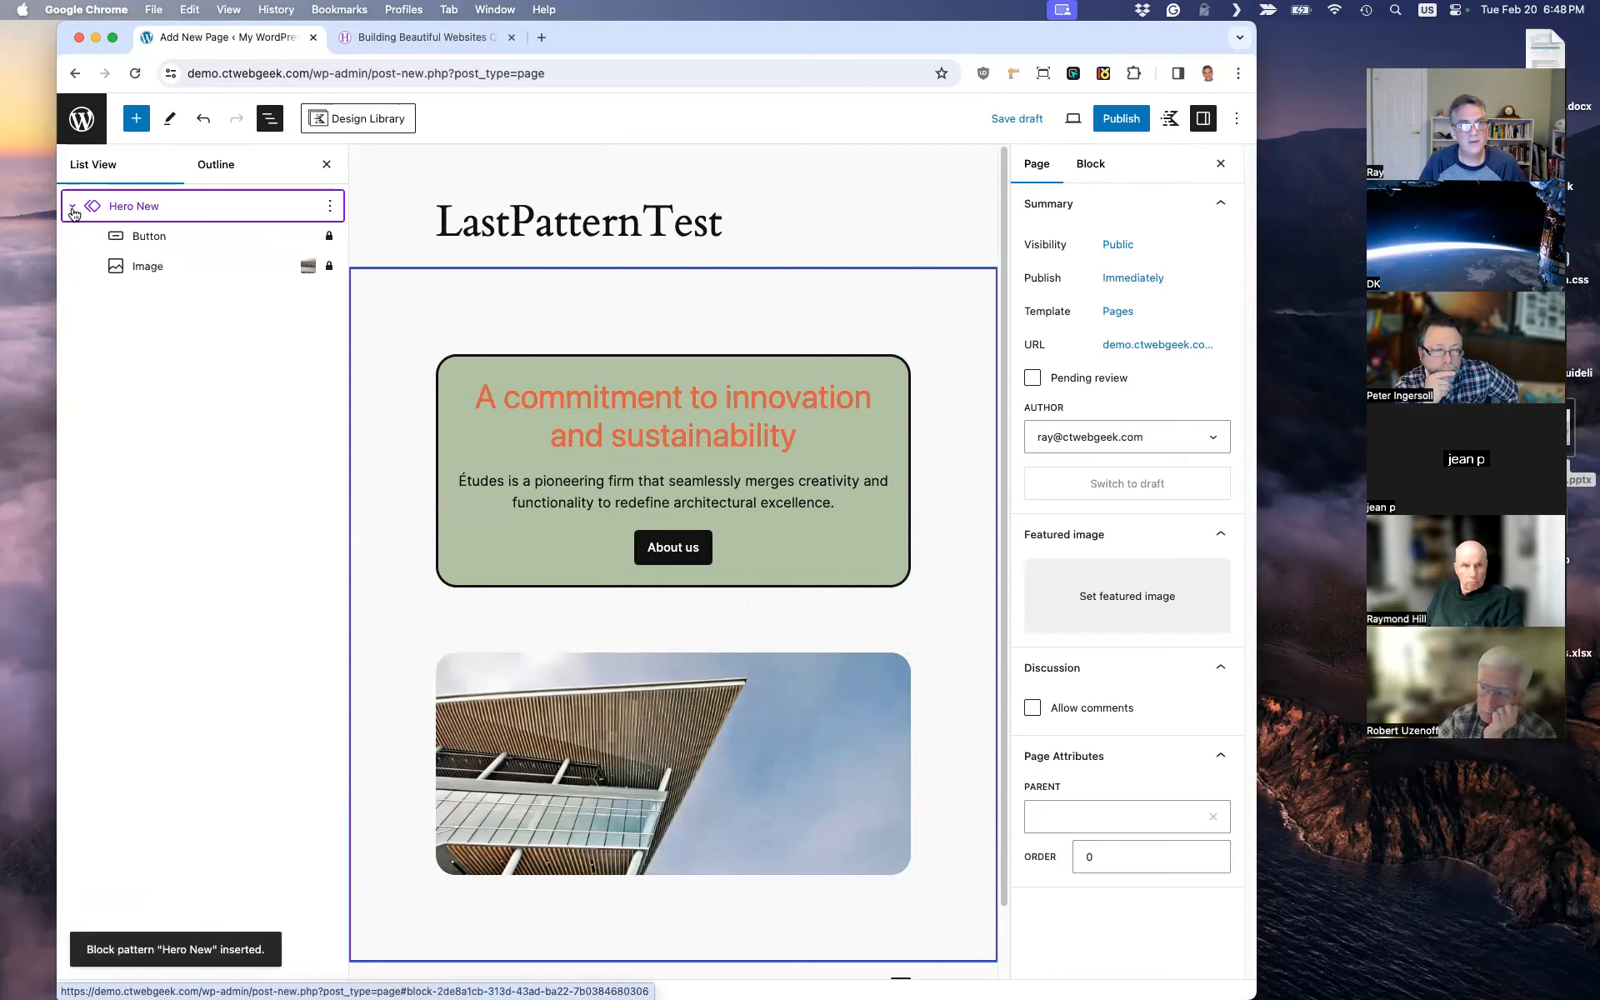
click(198, 268)
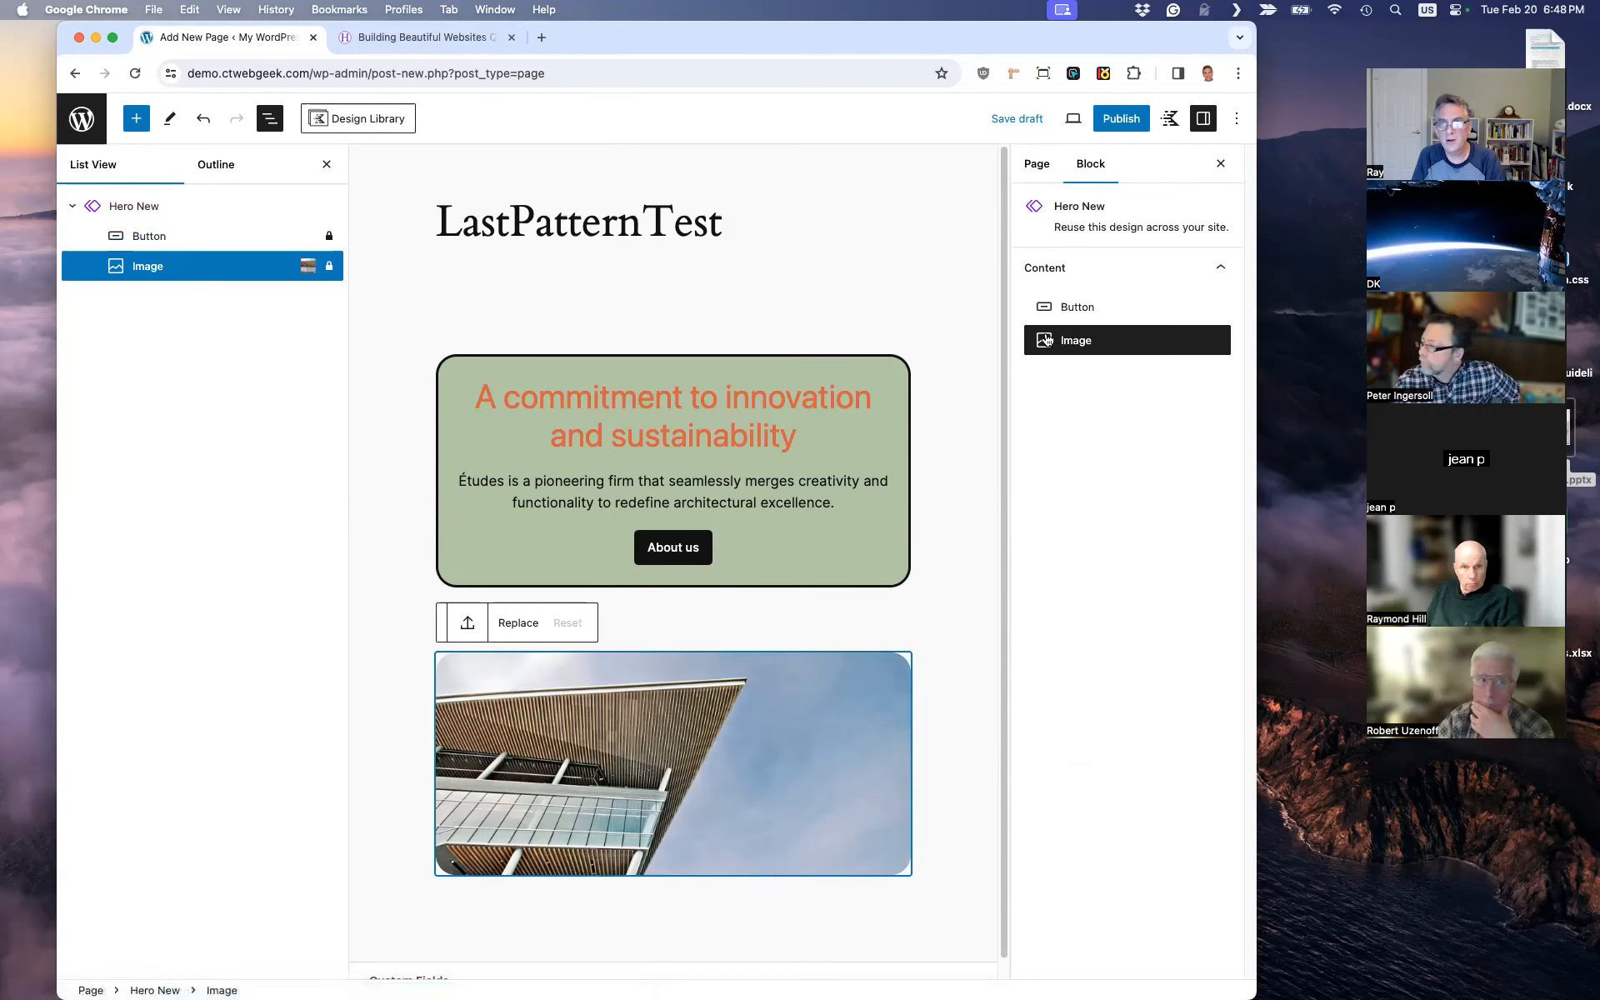
click(528, 625)
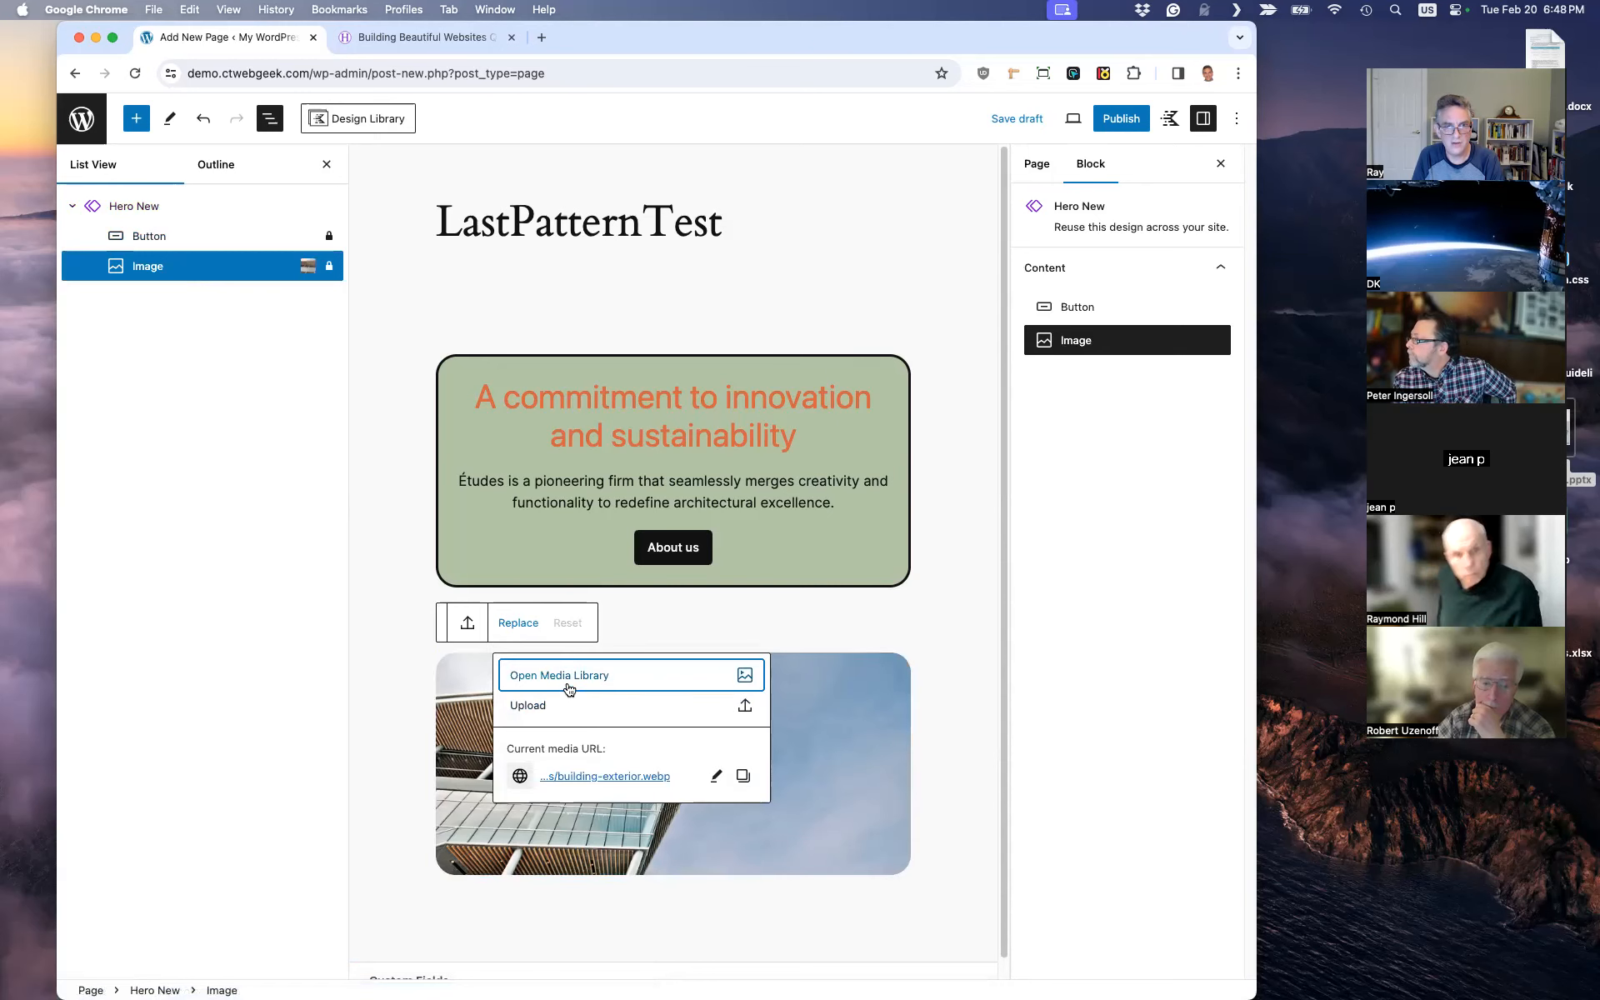
click(564, 677)
click(533, 441)
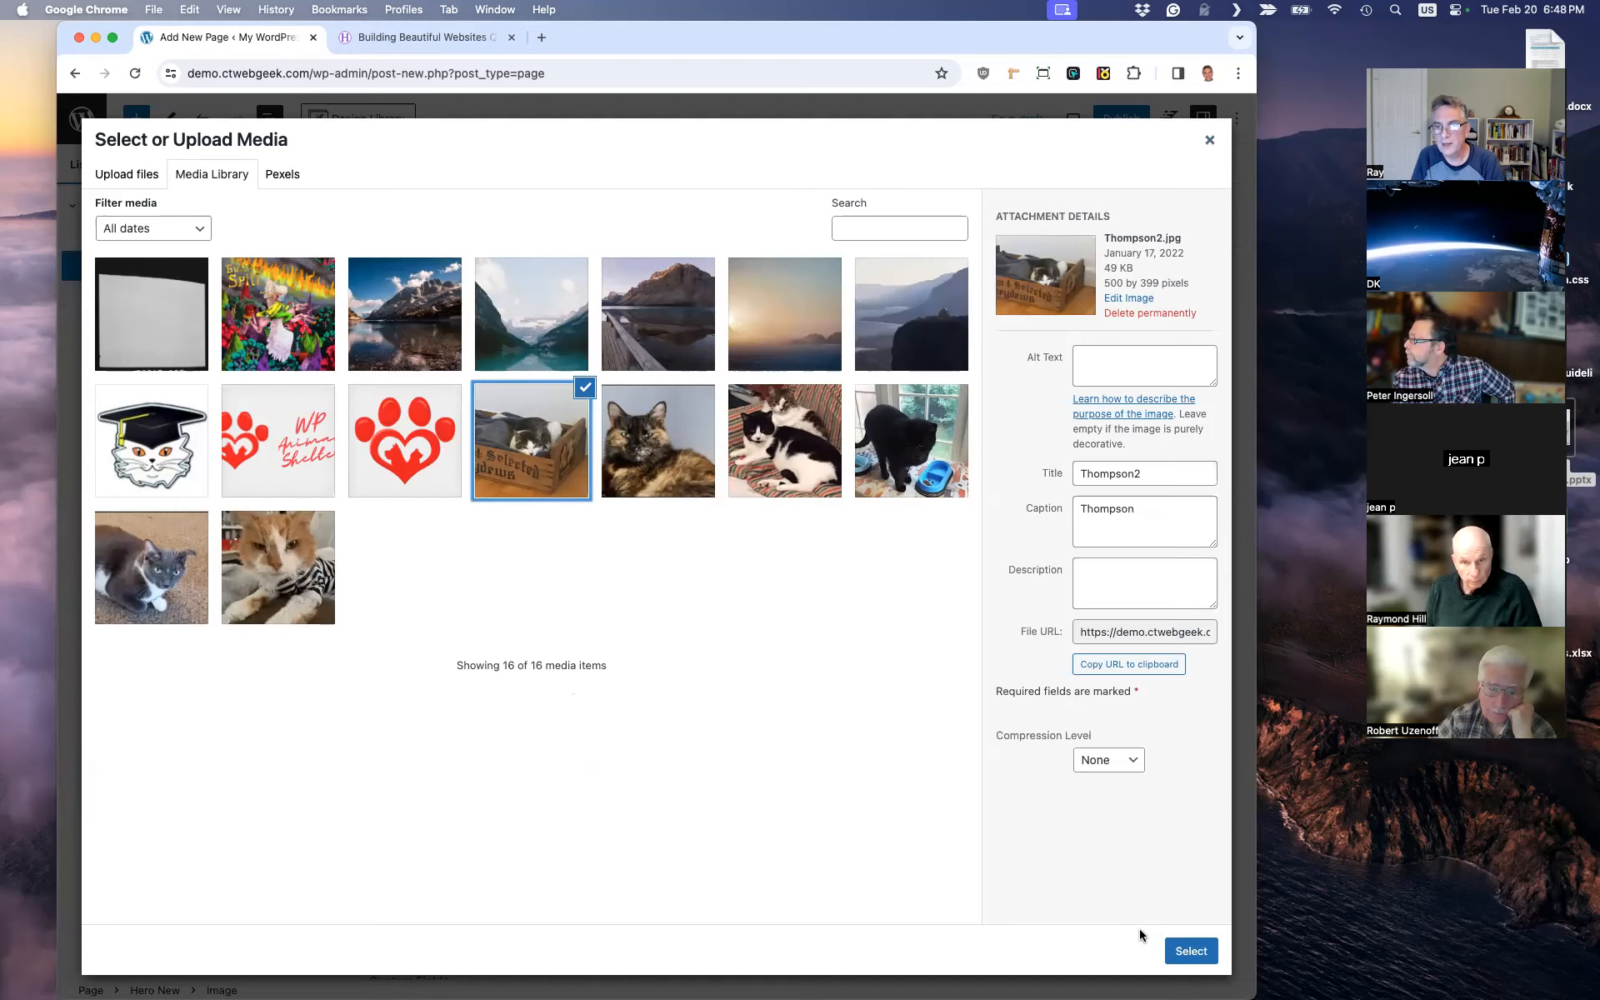
click(1194, 952)
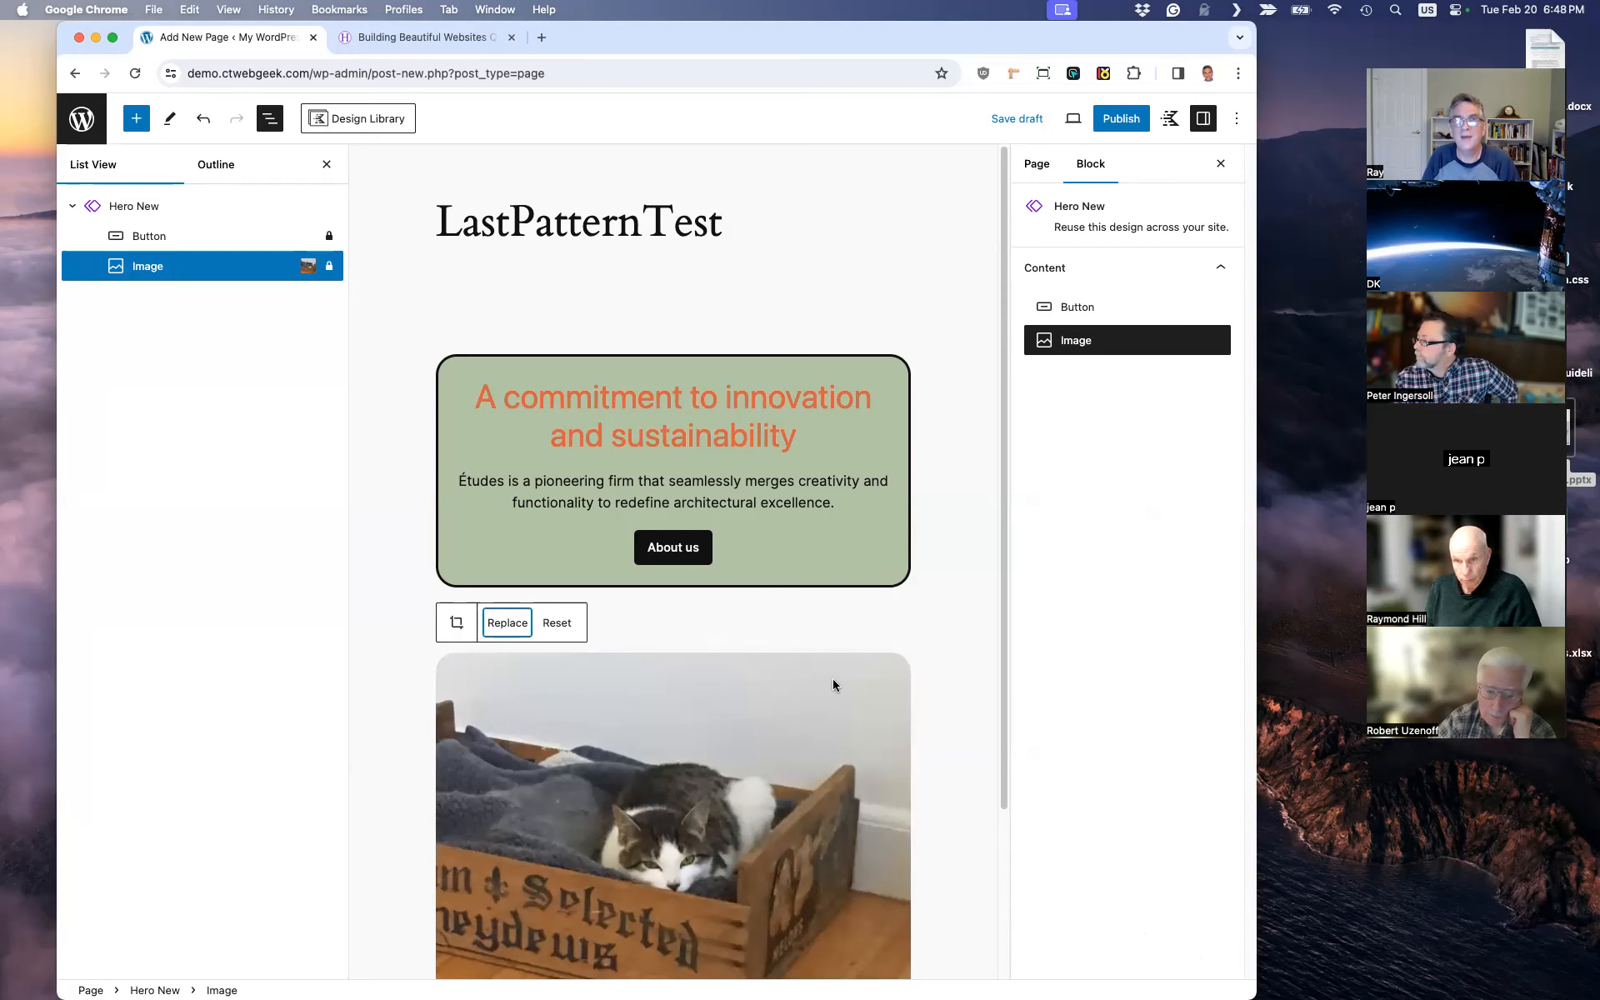
Step: View the Live Demo slide, return to the page and leave it for the site editor's pattern management
click(444, 40)
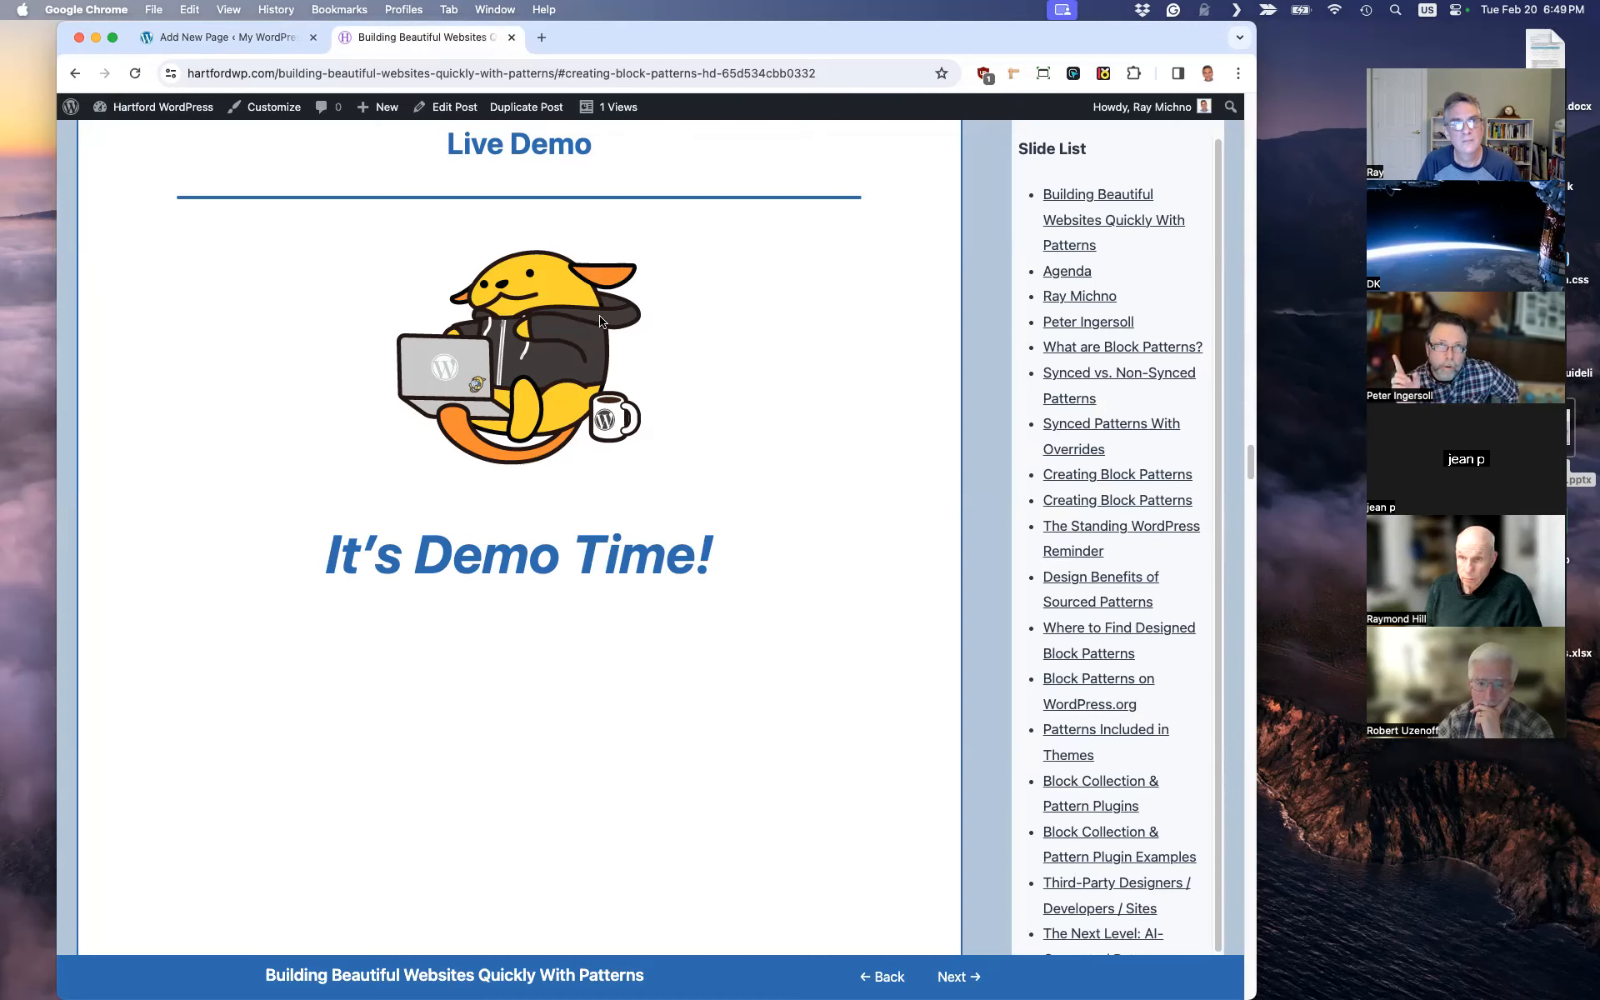
click(225, 37)
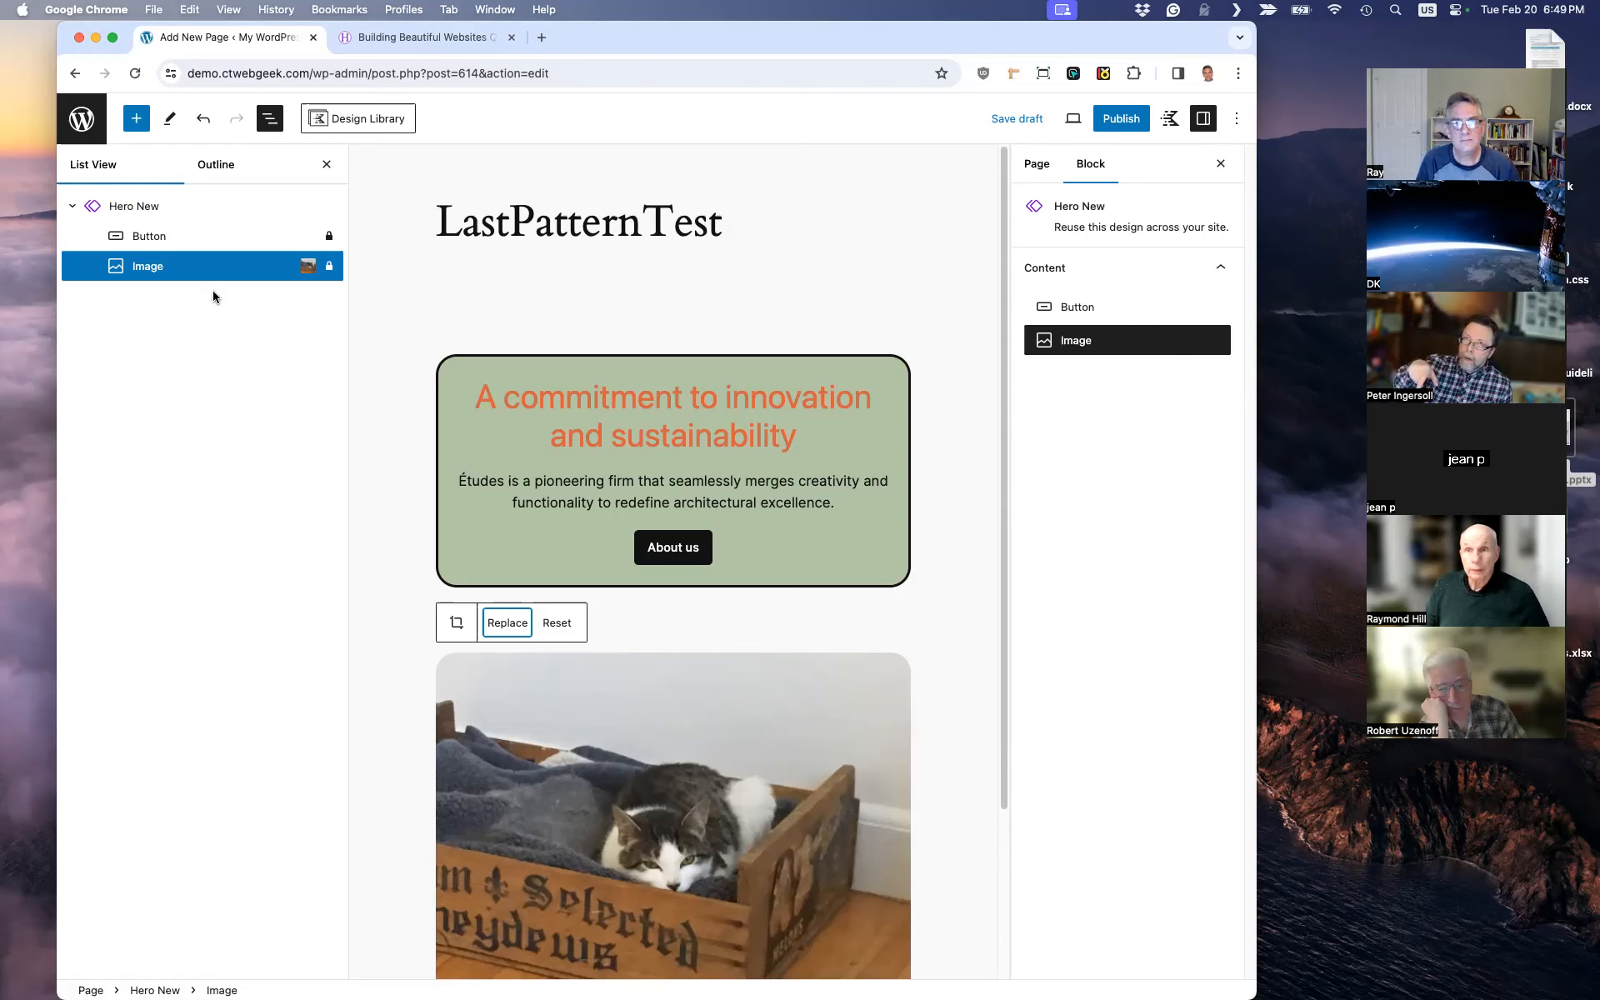
click(1237, 120)
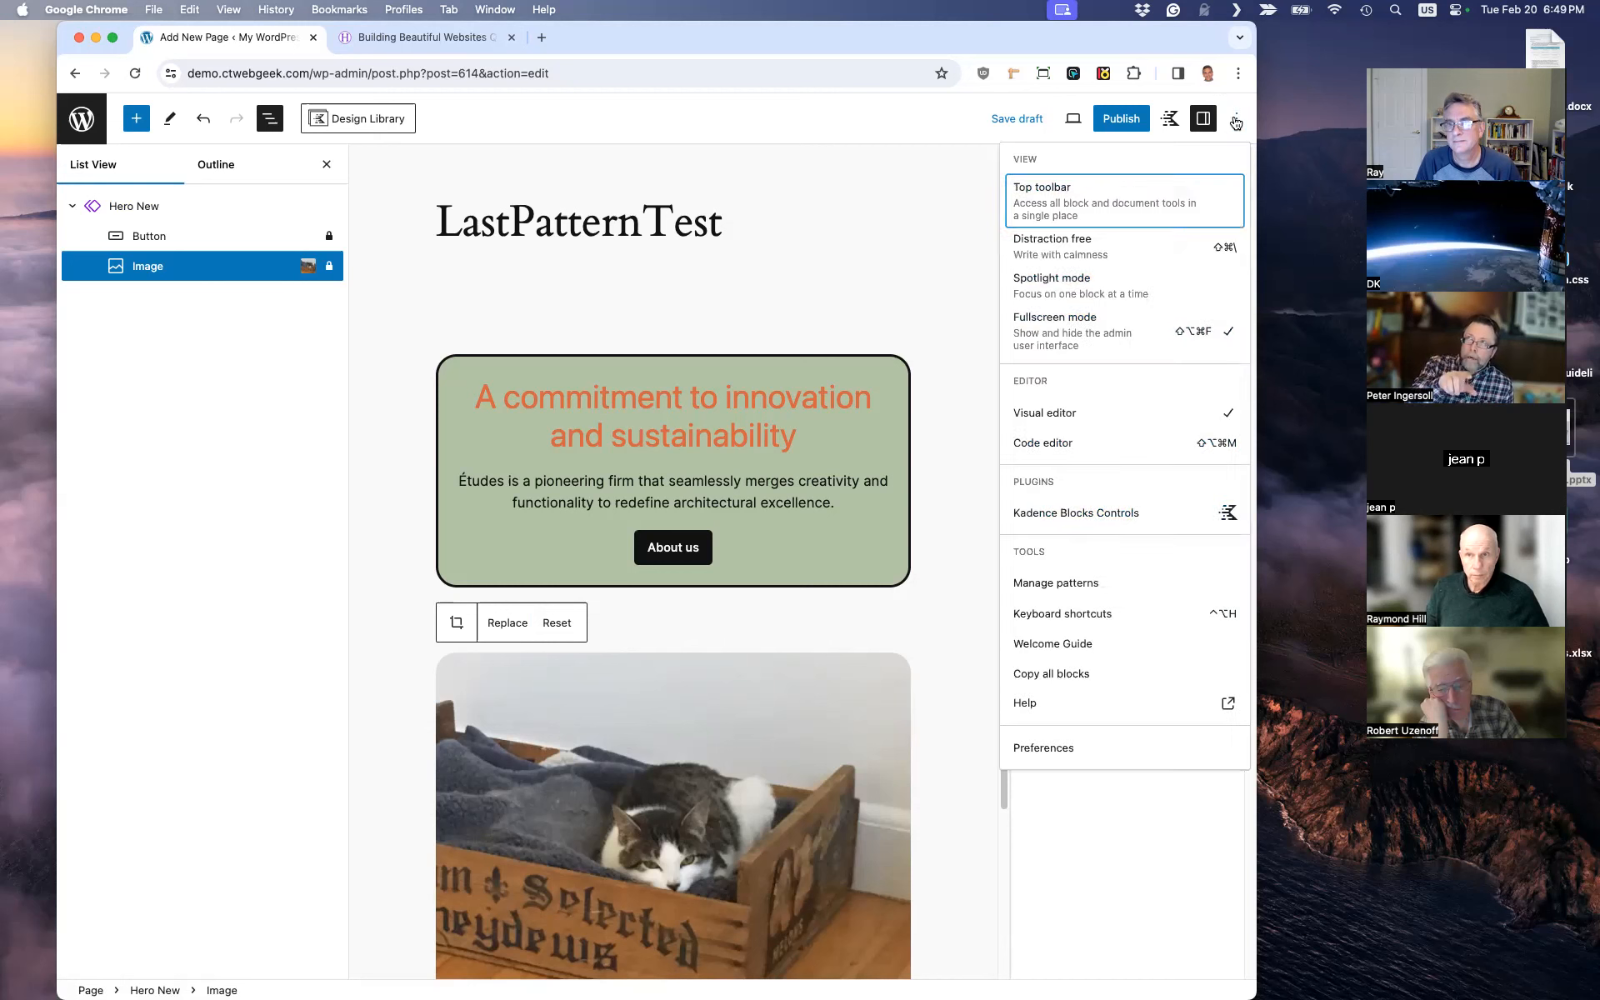
click(1062, 584)
click(848, 368)
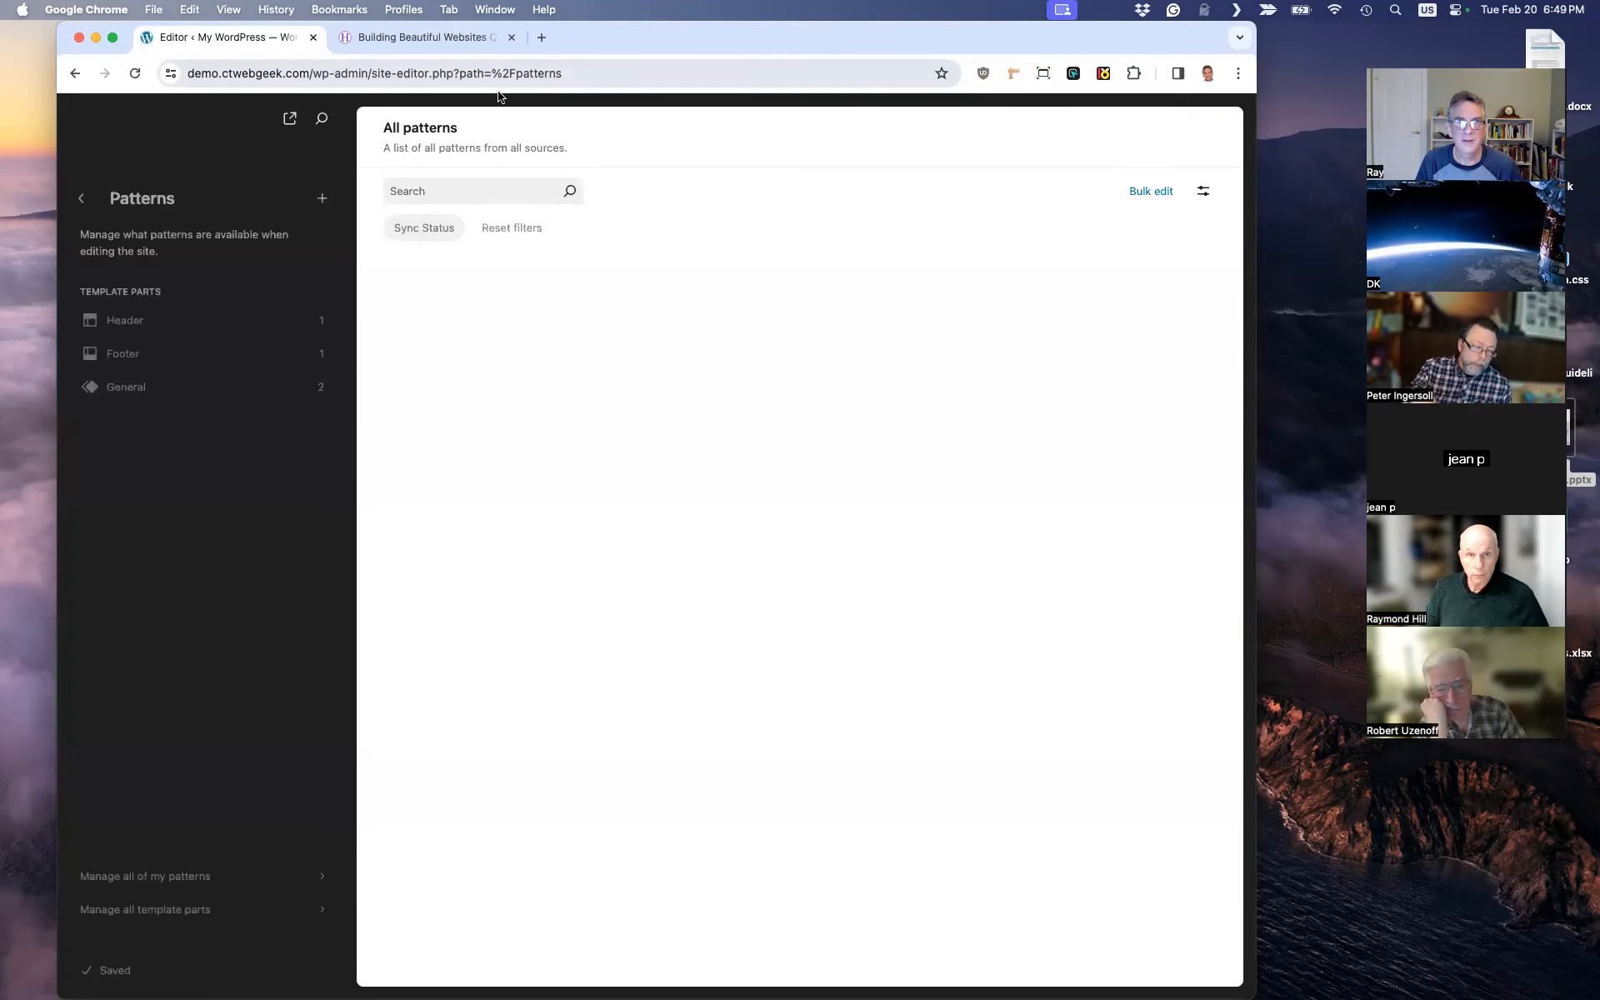
Step: Return to the dashboard, activate the Twenty Twenty-One theme and open its Patterns list
click(81, 198)
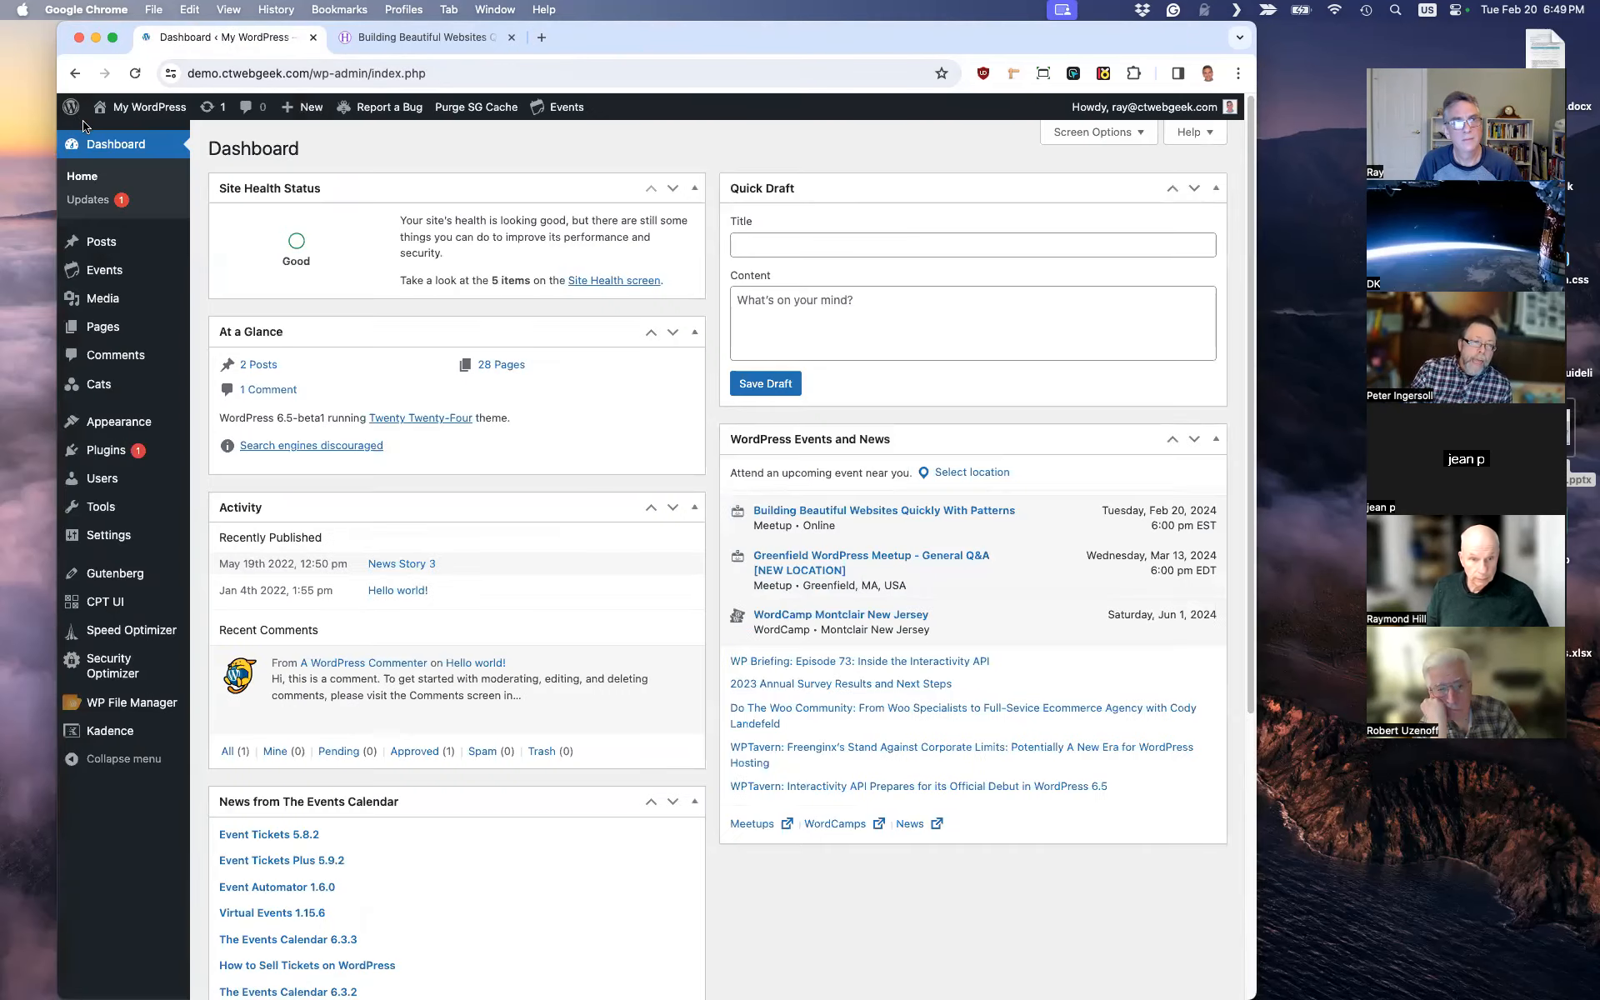
mouse_move(119, 421)
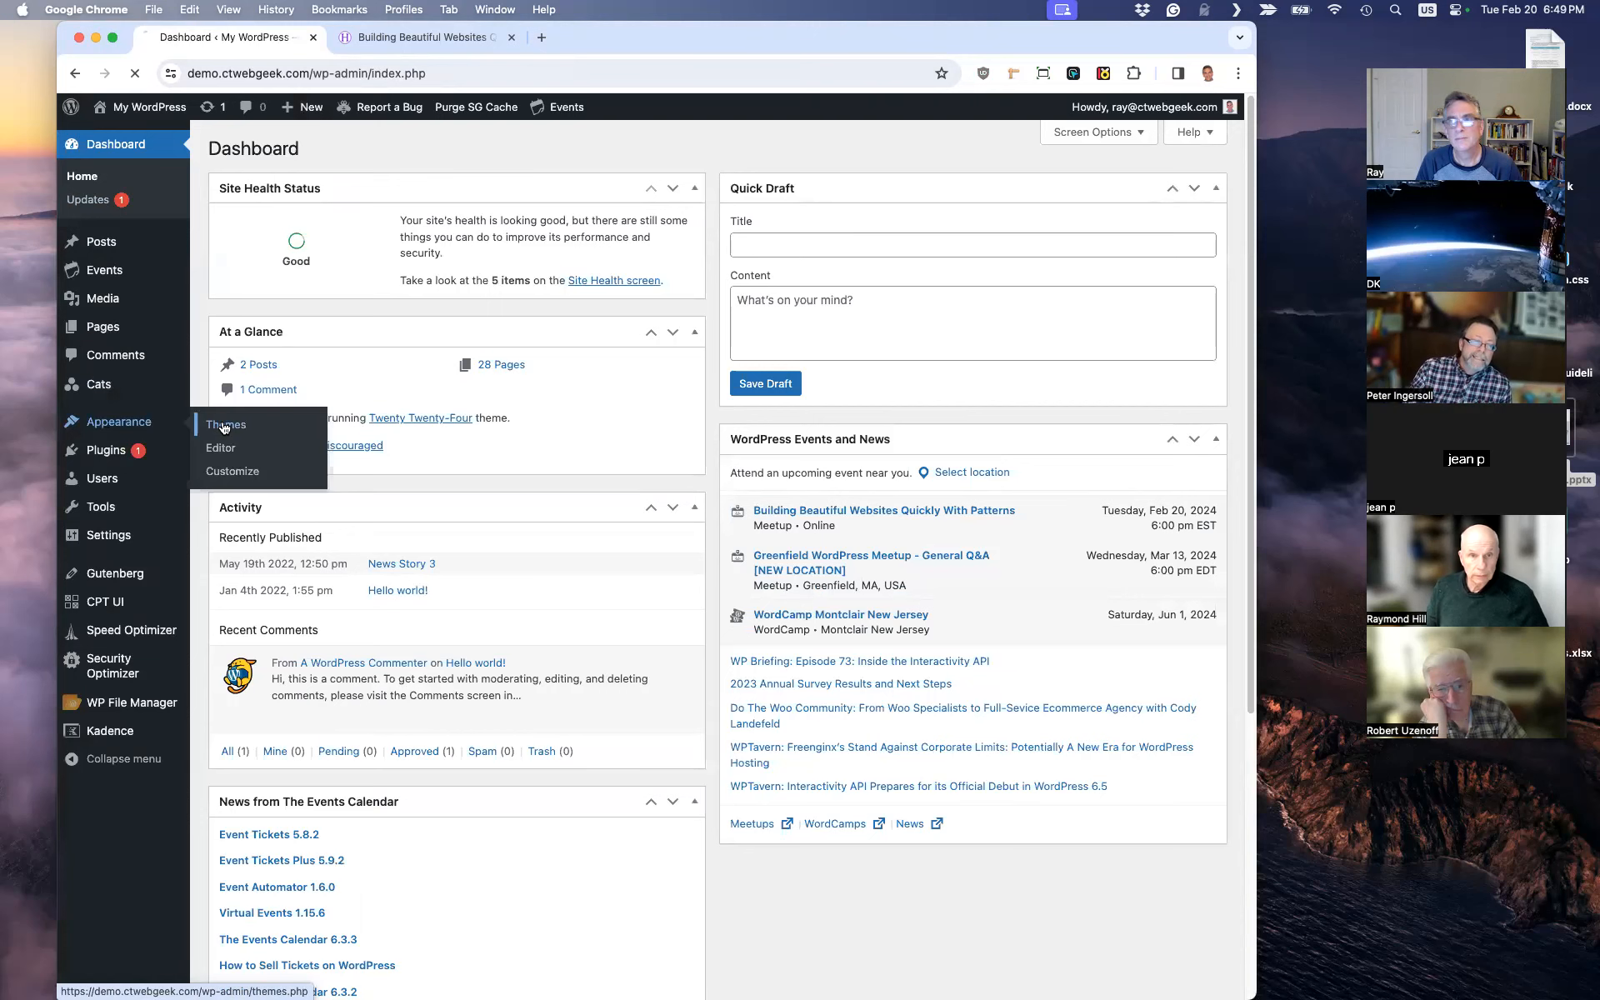
click(223, 425)
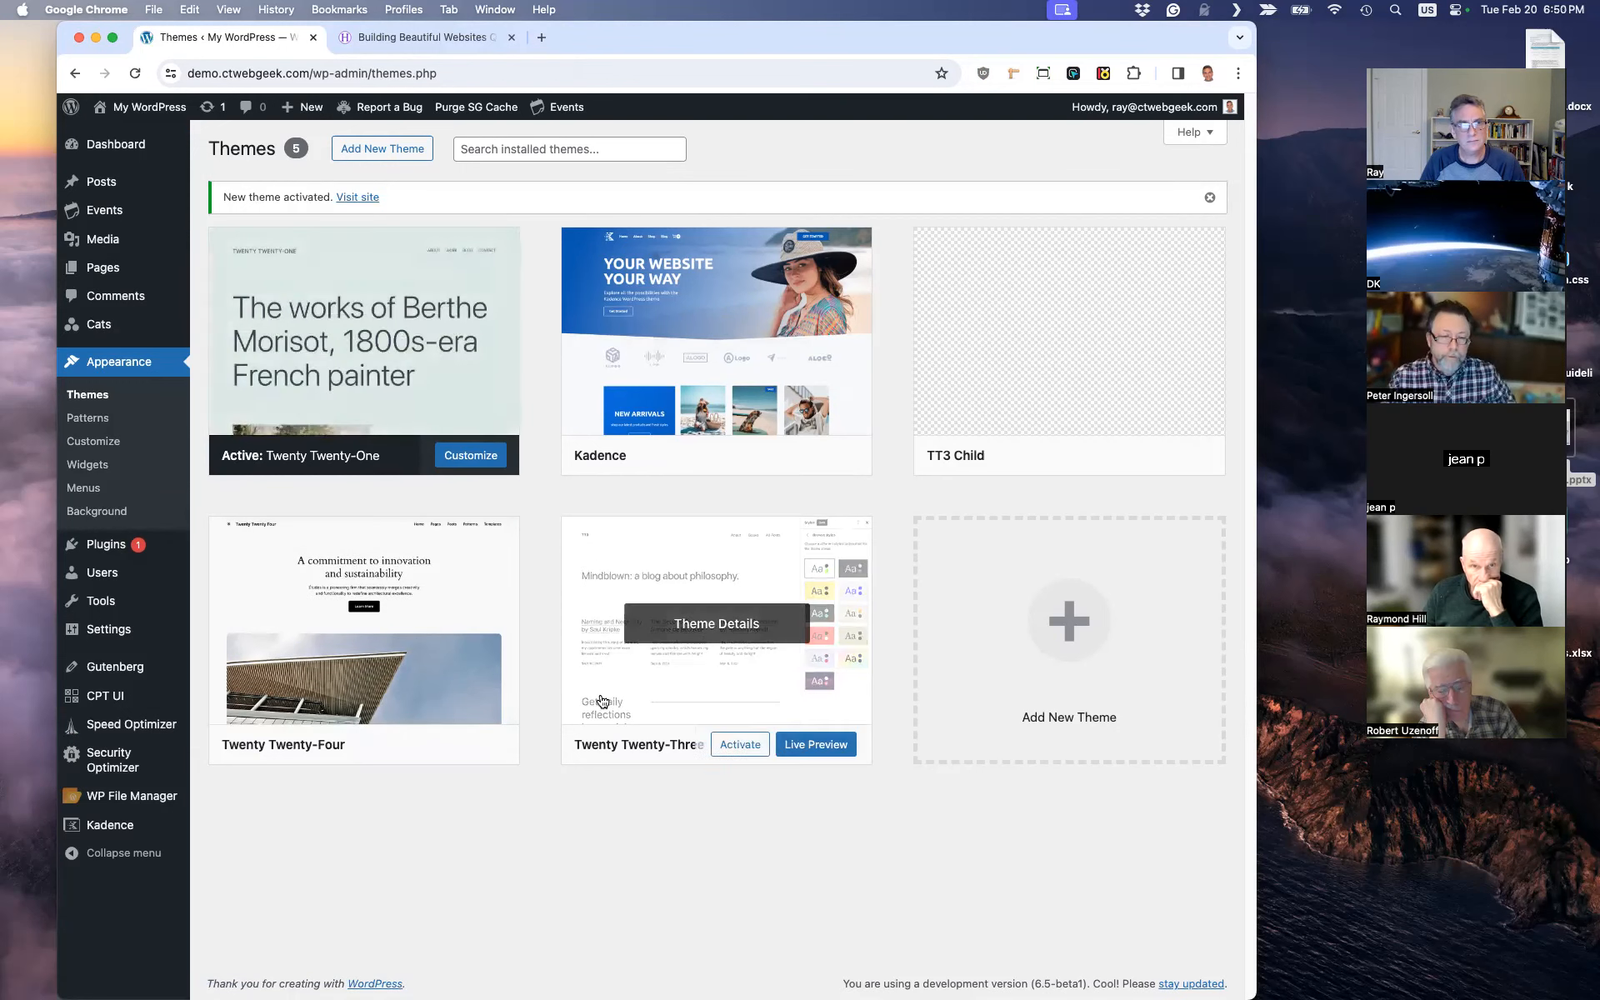
click(97, 422)
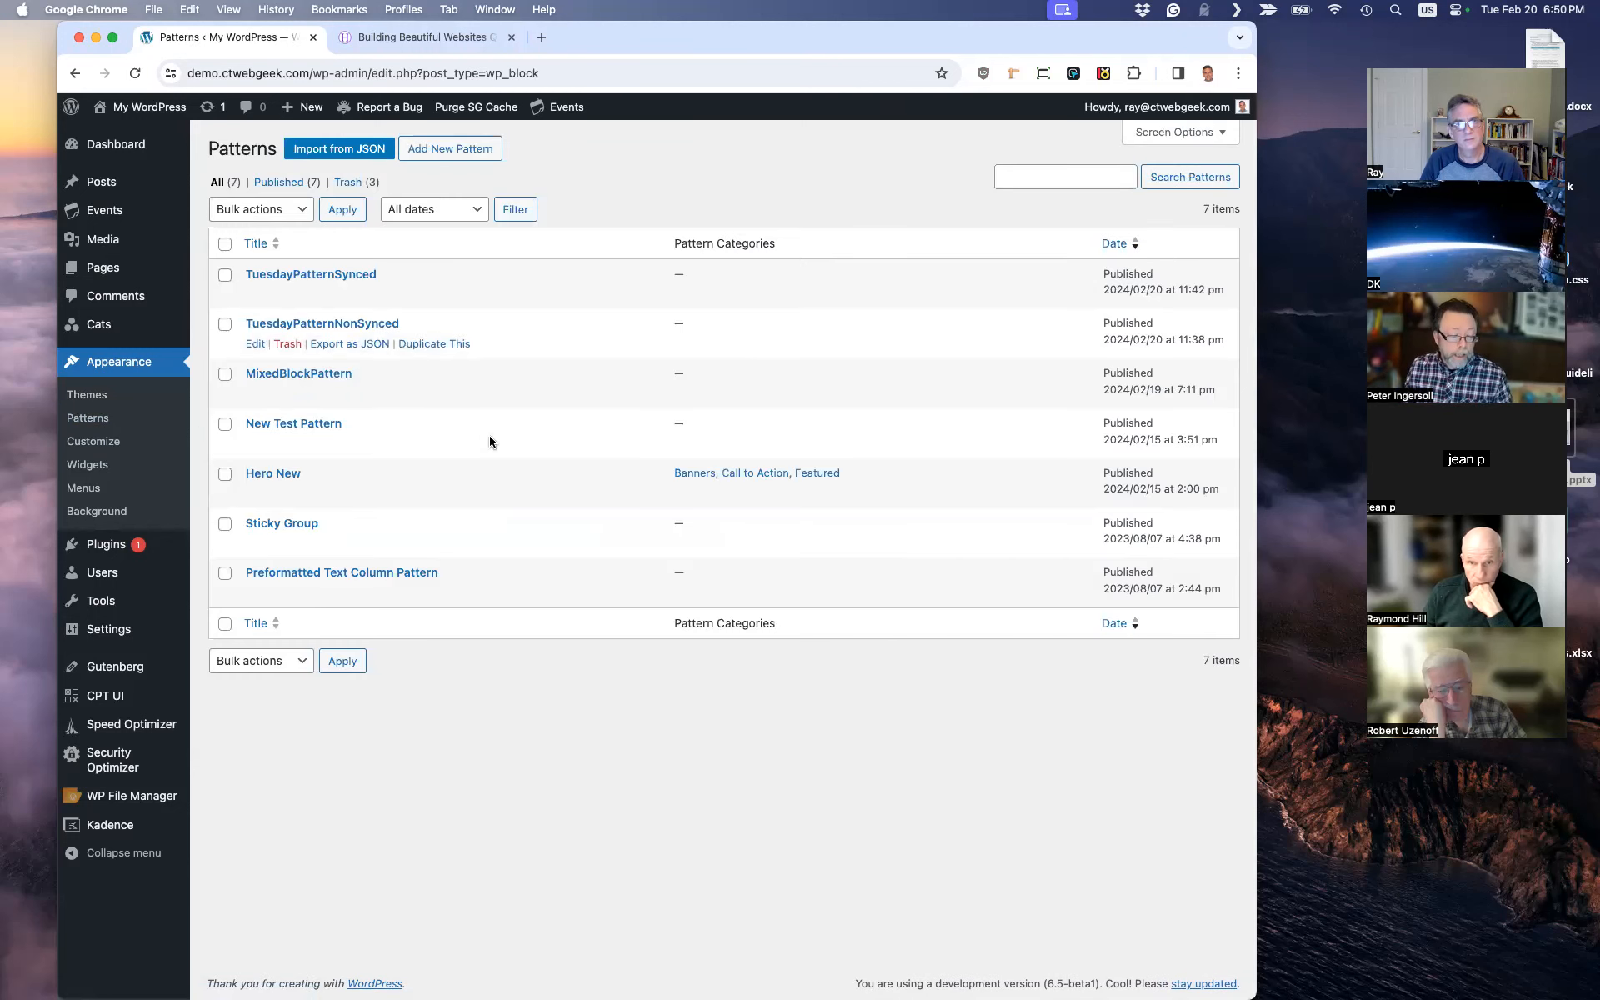
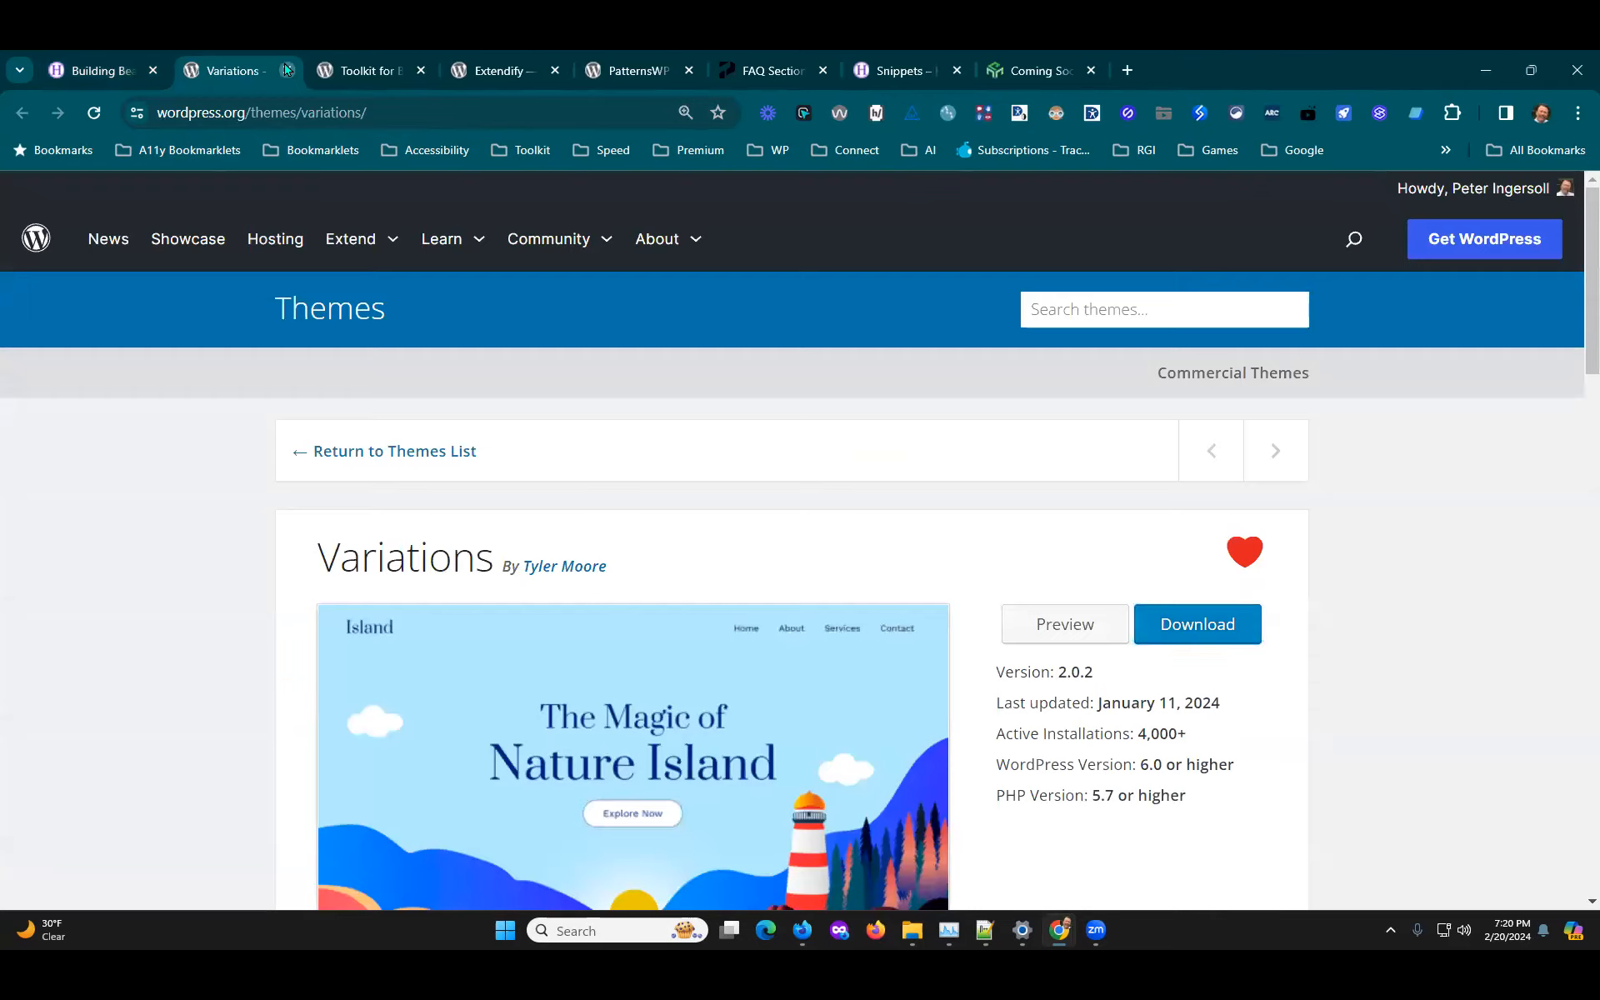
Step: Close the extra theme, plugin, pattern library and snippet pages, keeping only the Building Beautiful Websites presentation open
click(286, 70)
click(285, 70)
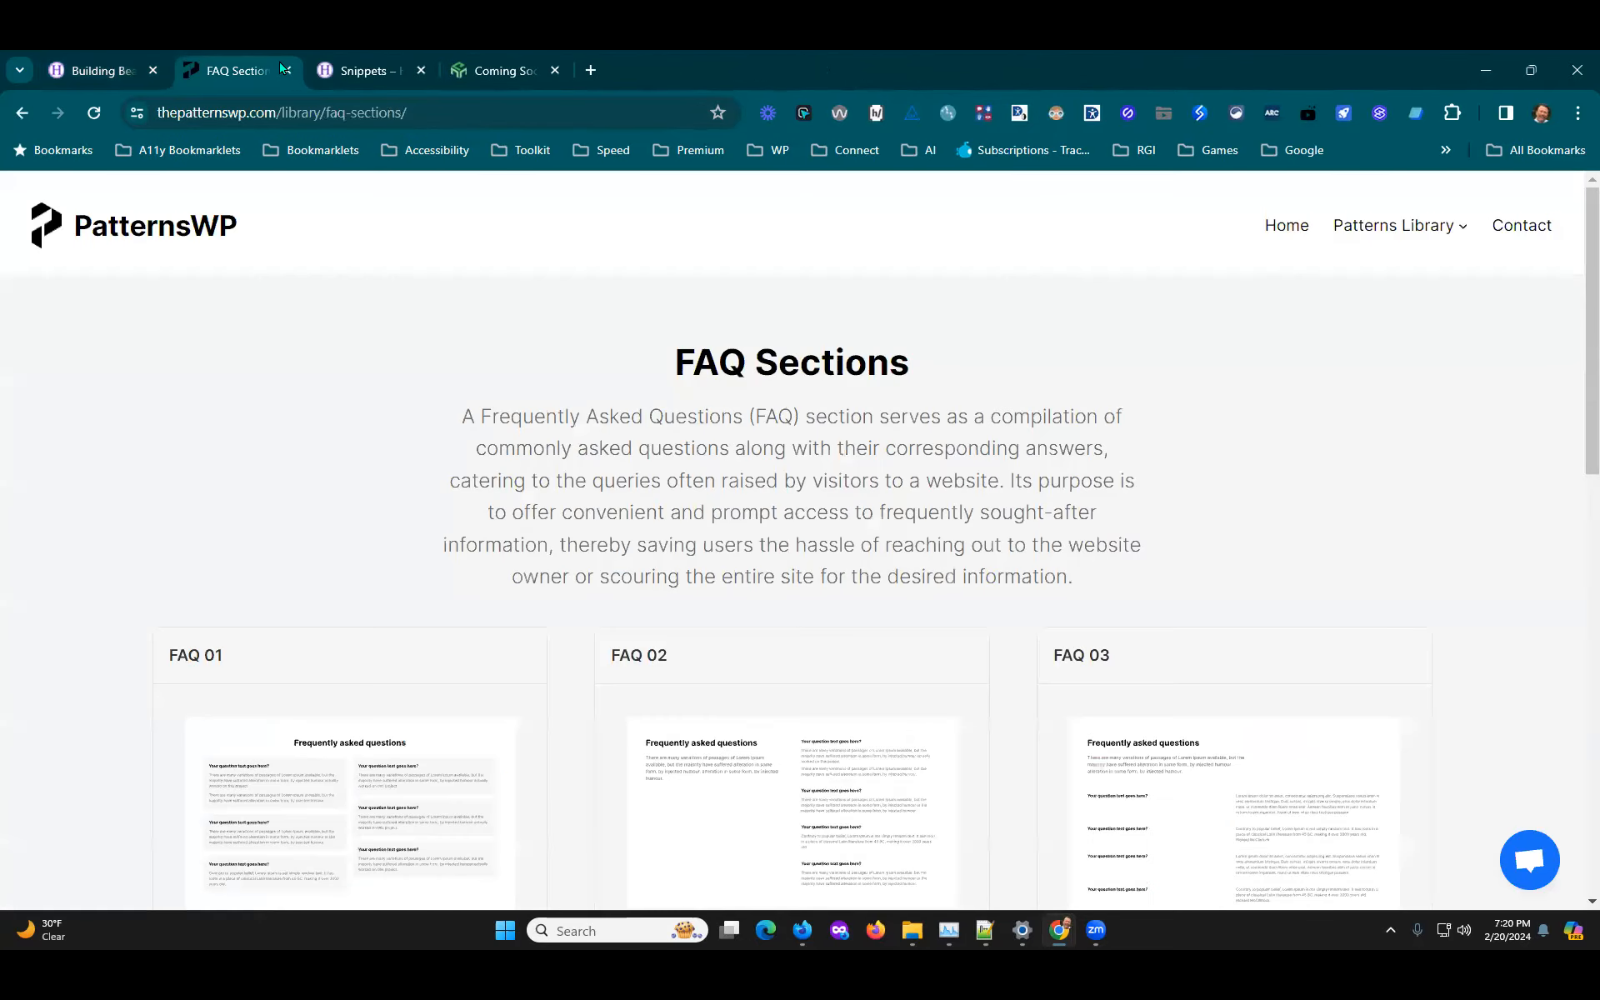
click(286, 70)
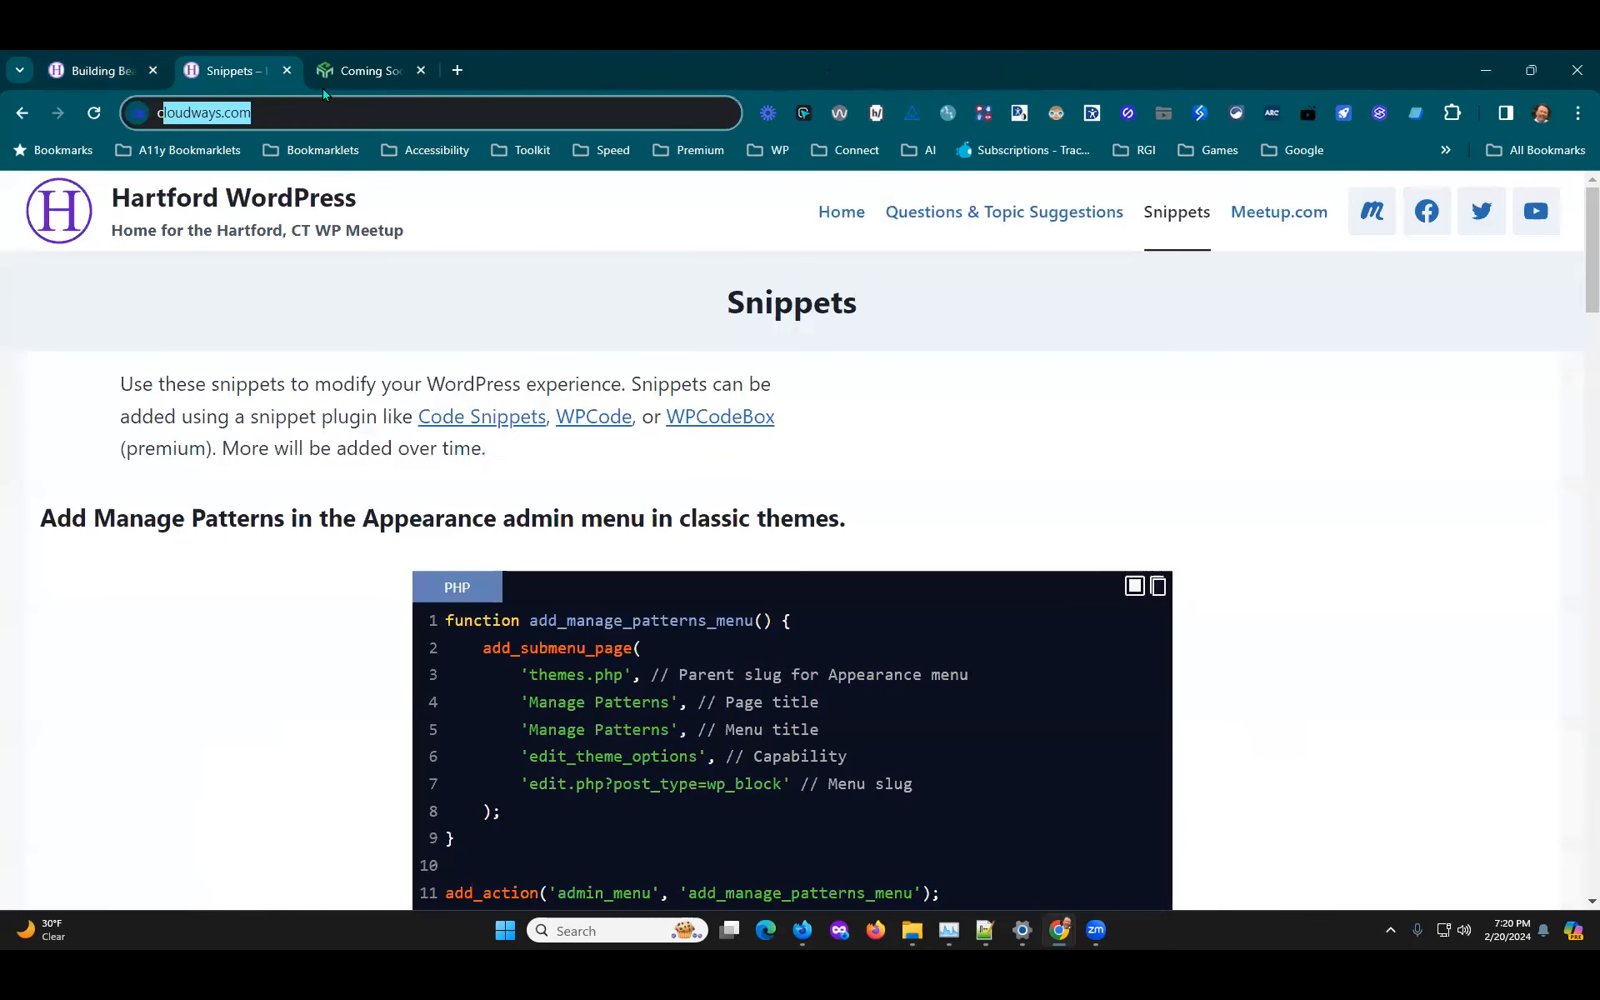
click(287, 70)
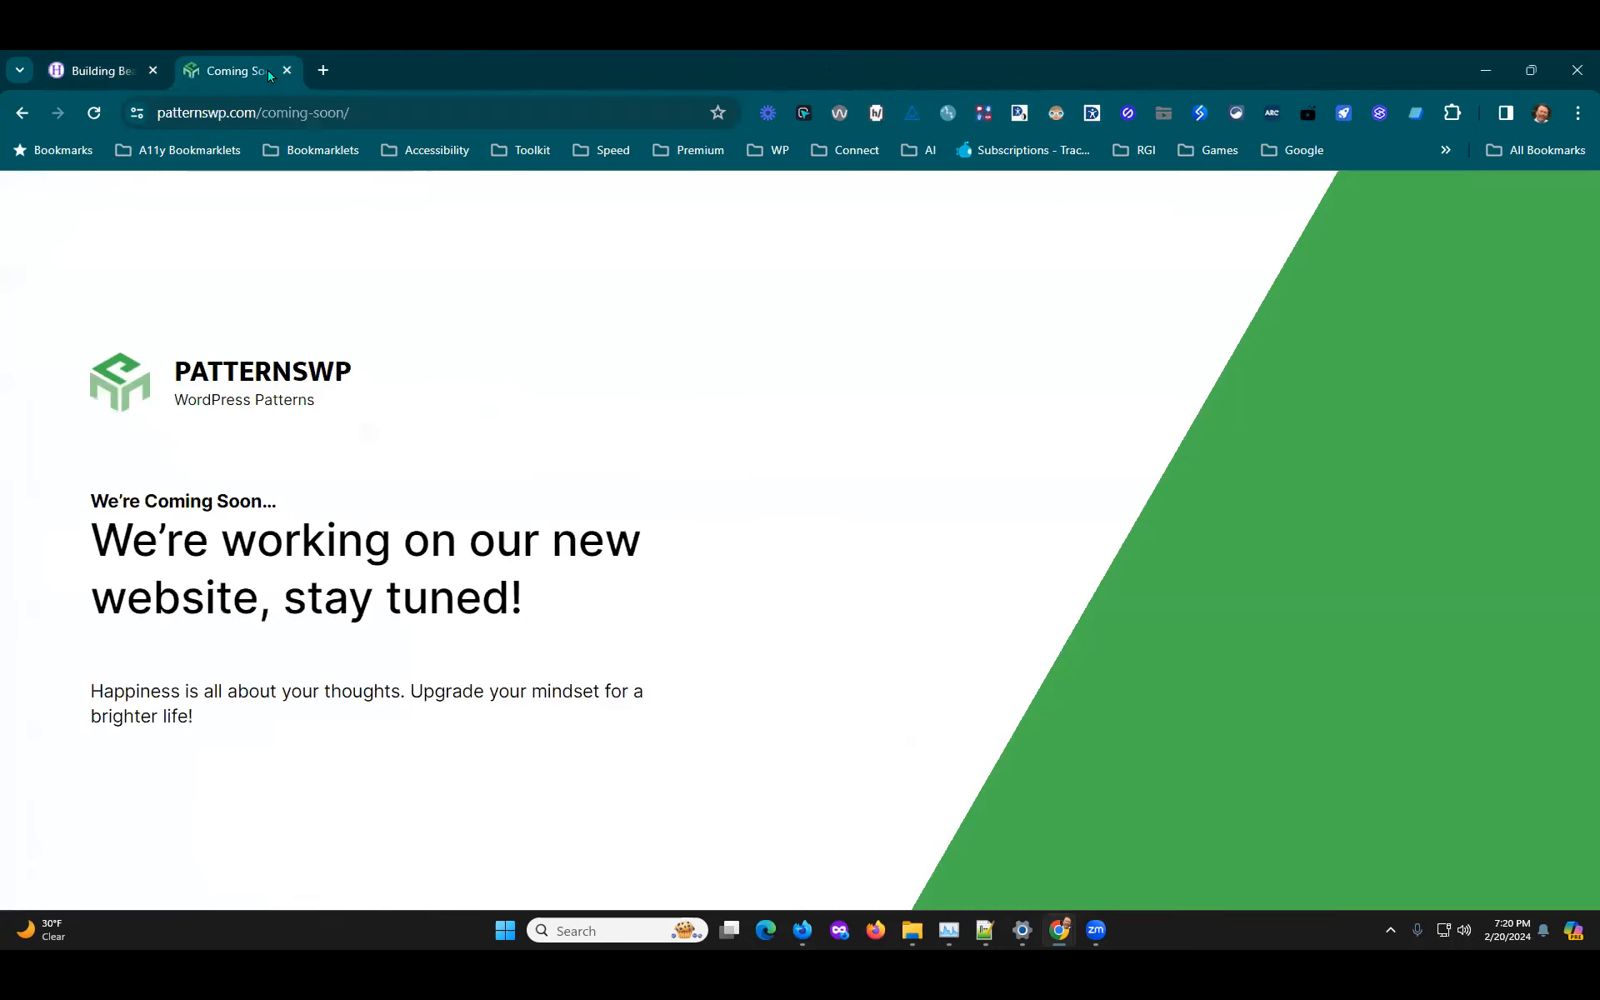
click(287, 70)
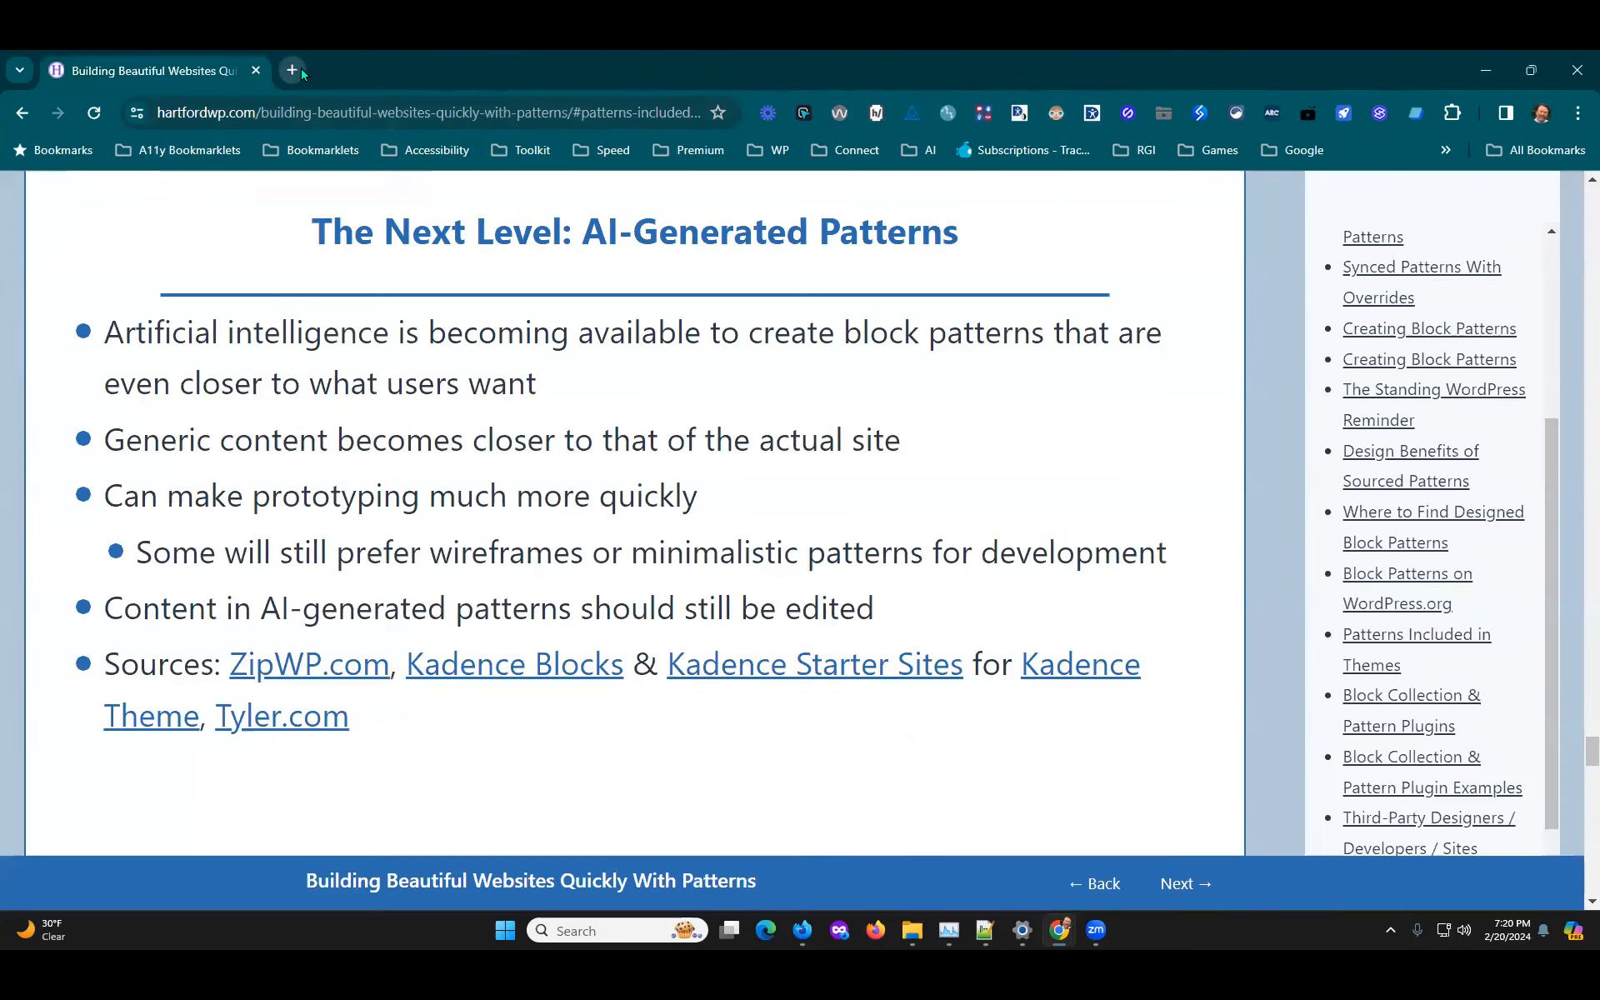
Step: Open experiment.press in a new browser tab and go to its WordPress dashboard
key(ctrl+t)
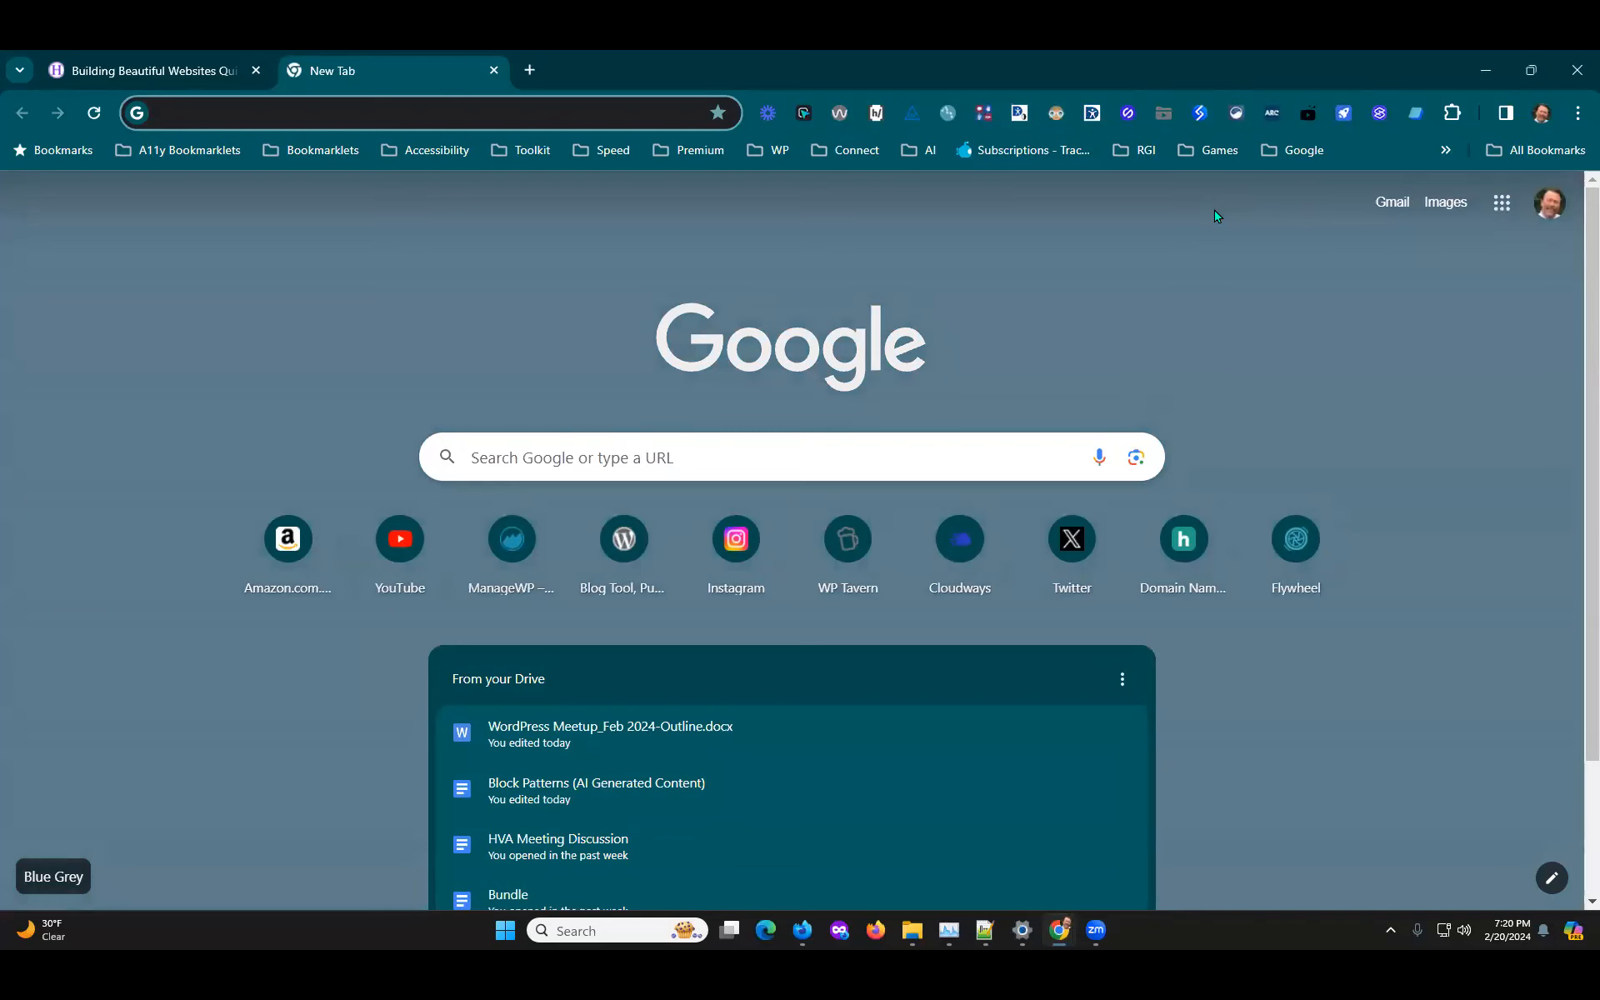
text(ex)
key(Return)
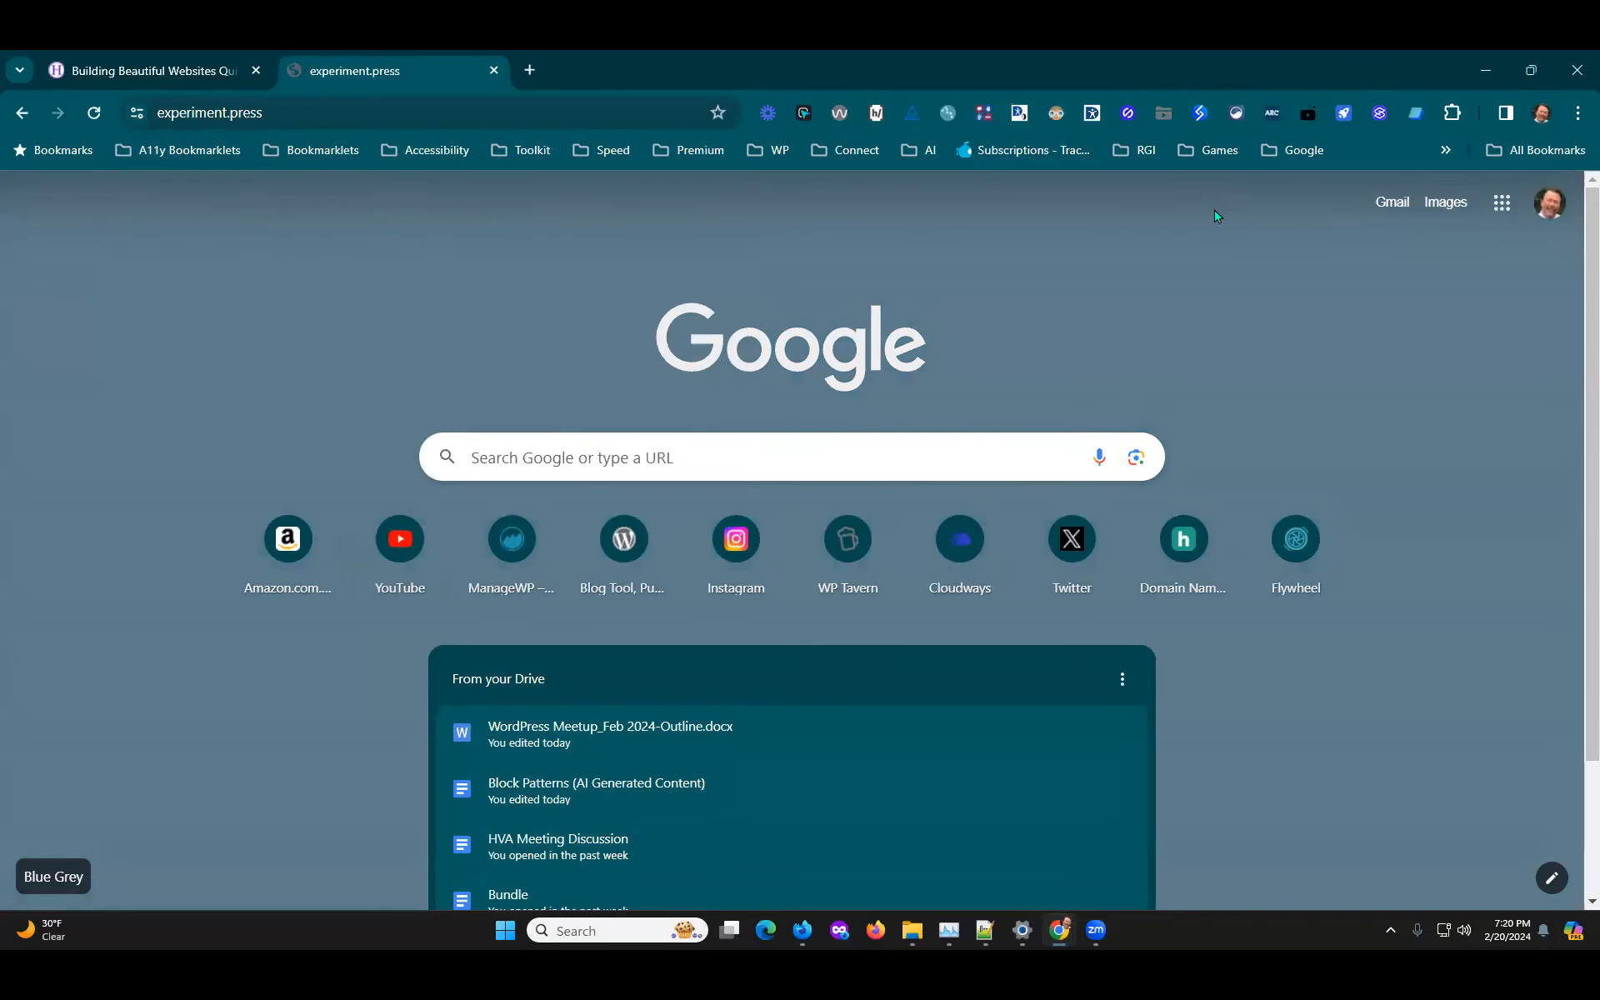
mouse_move(134, 188)
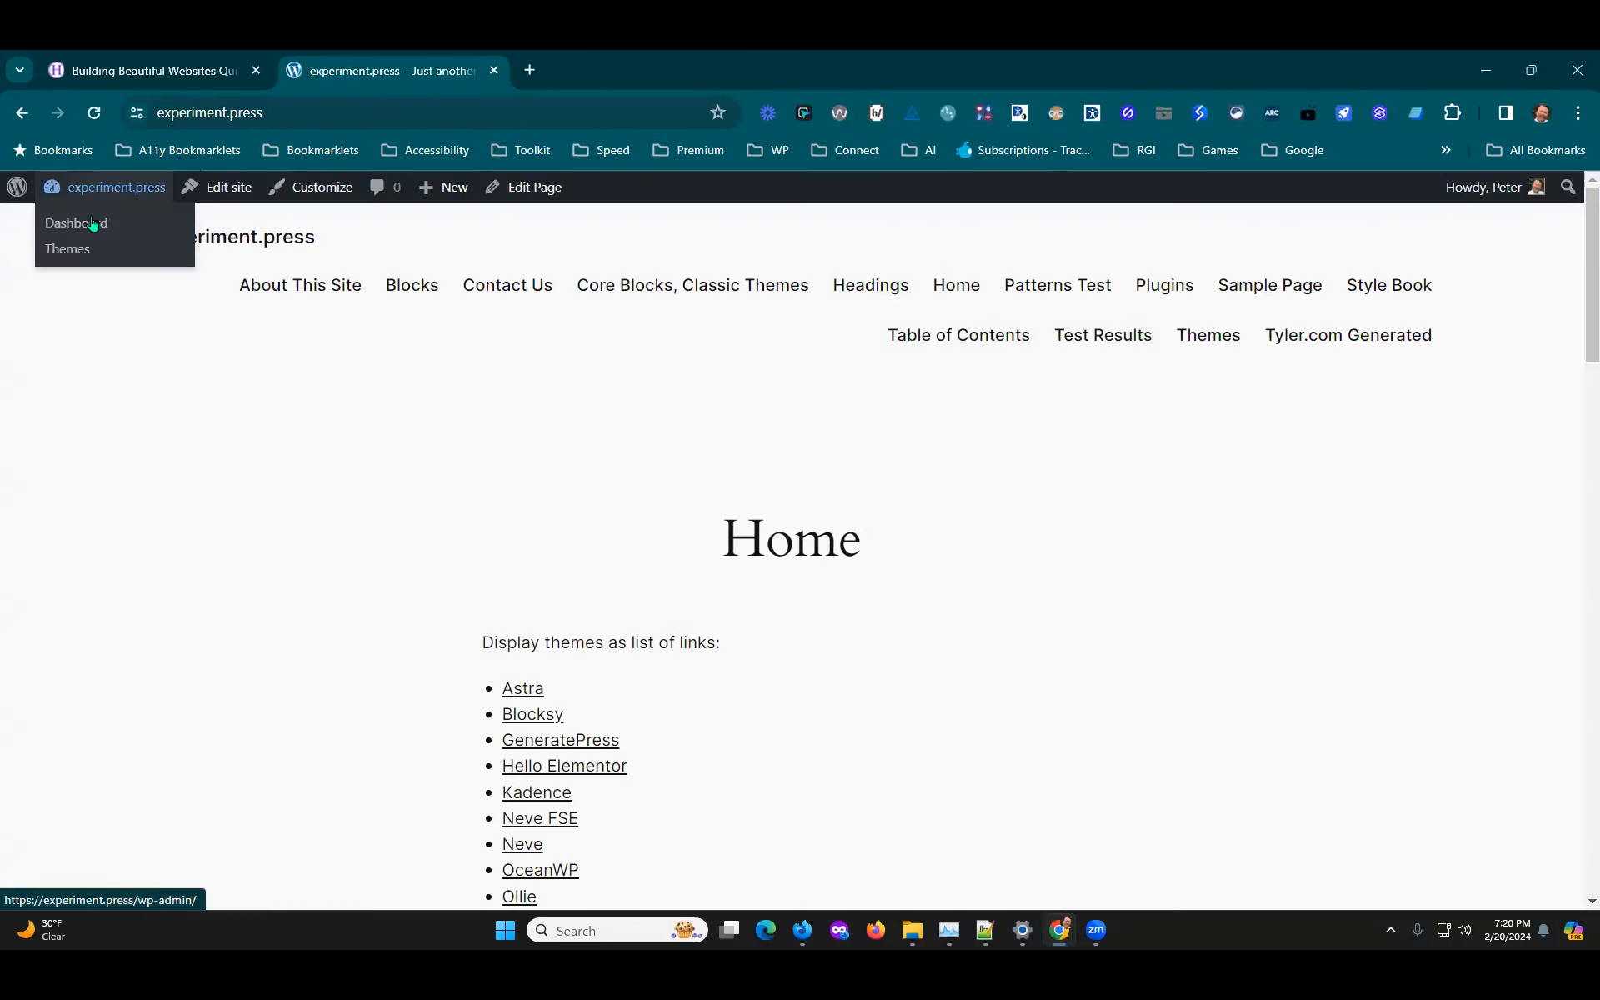
click(89, 225)
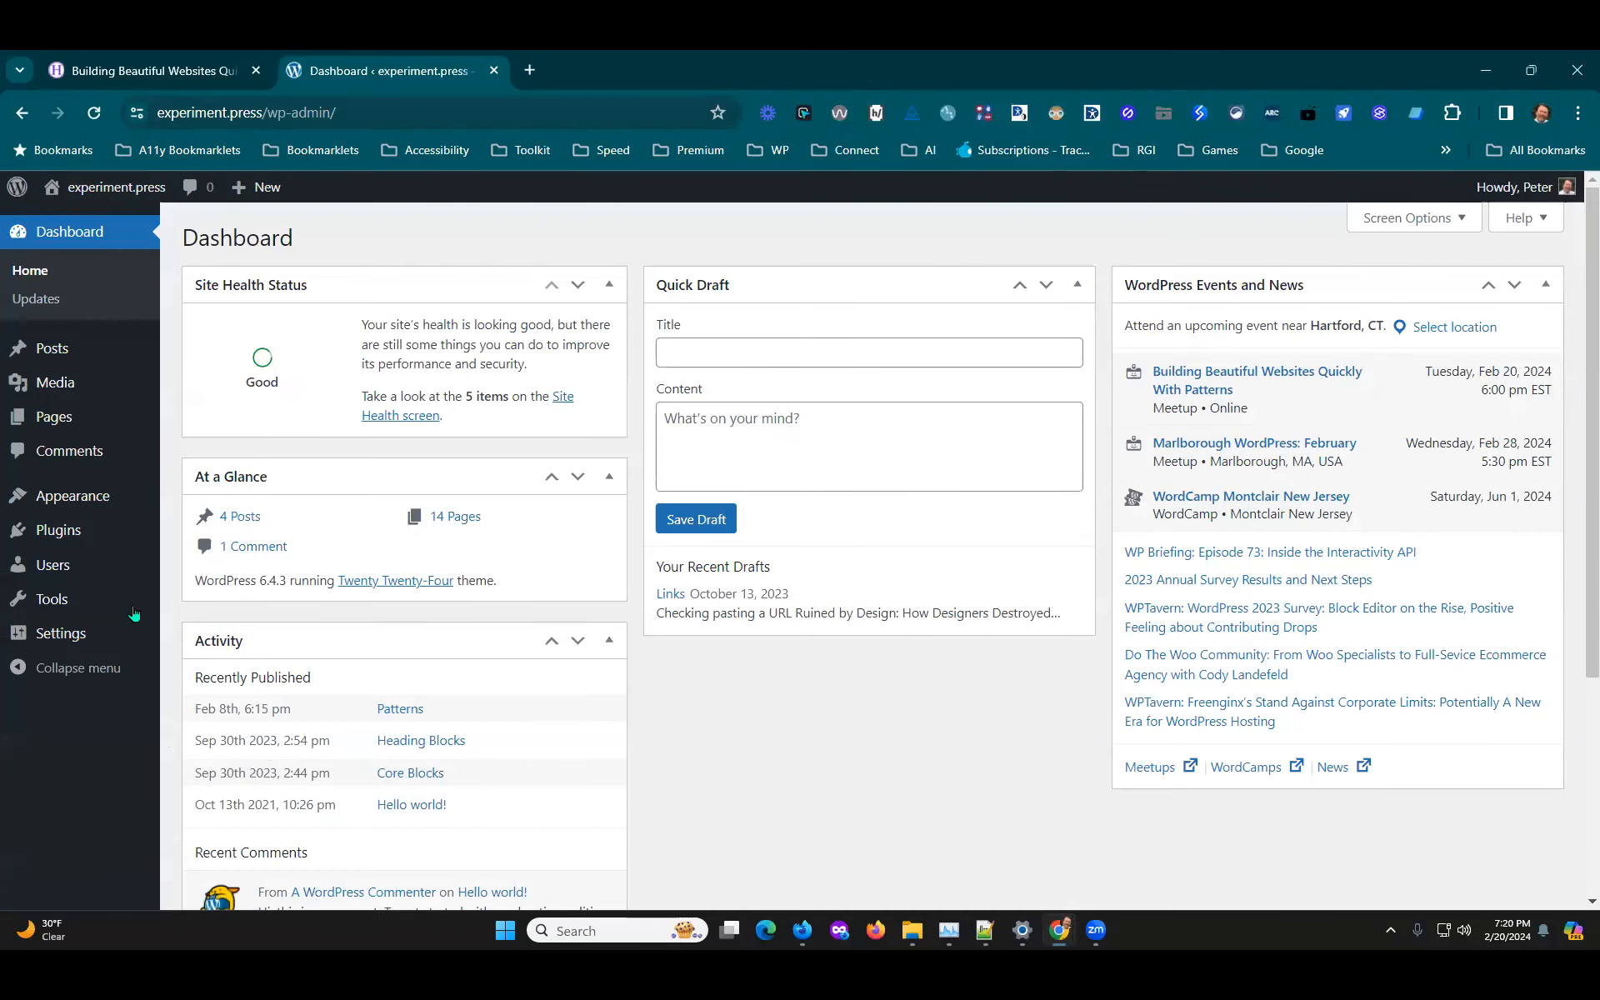
Step: Open the installed themes and activate the Variations theme
mouse_move(119, 550)
mouse_move(76, 507)
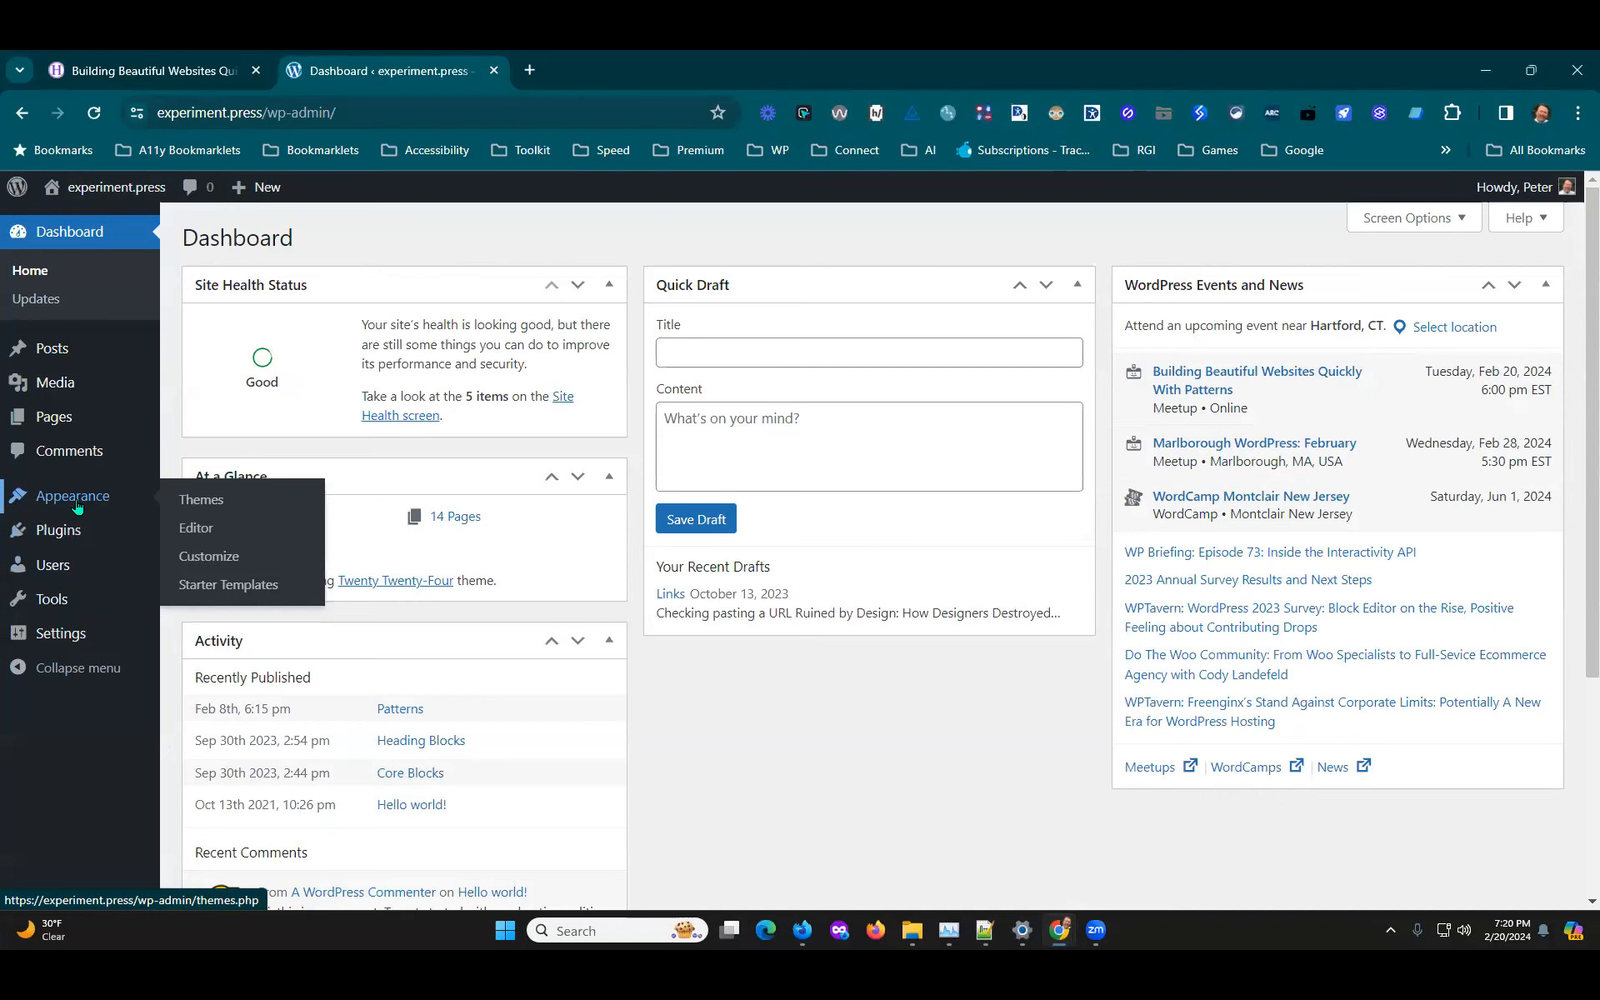
click(275, 500)
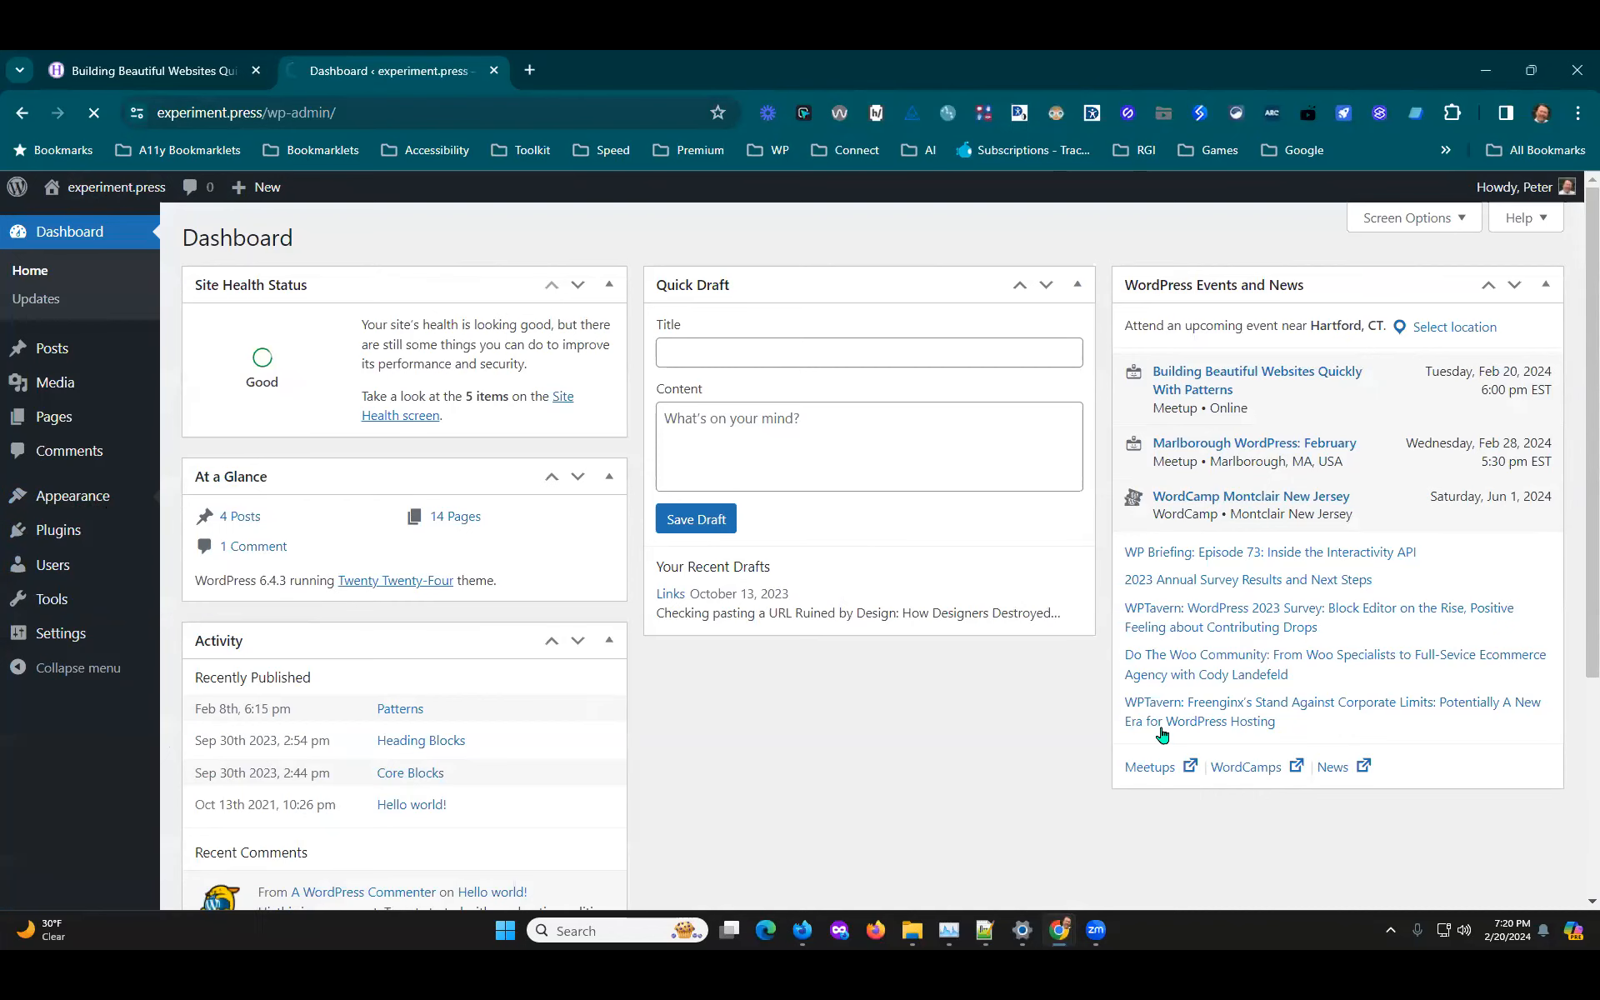
scroll(1475, 761, down, 8)
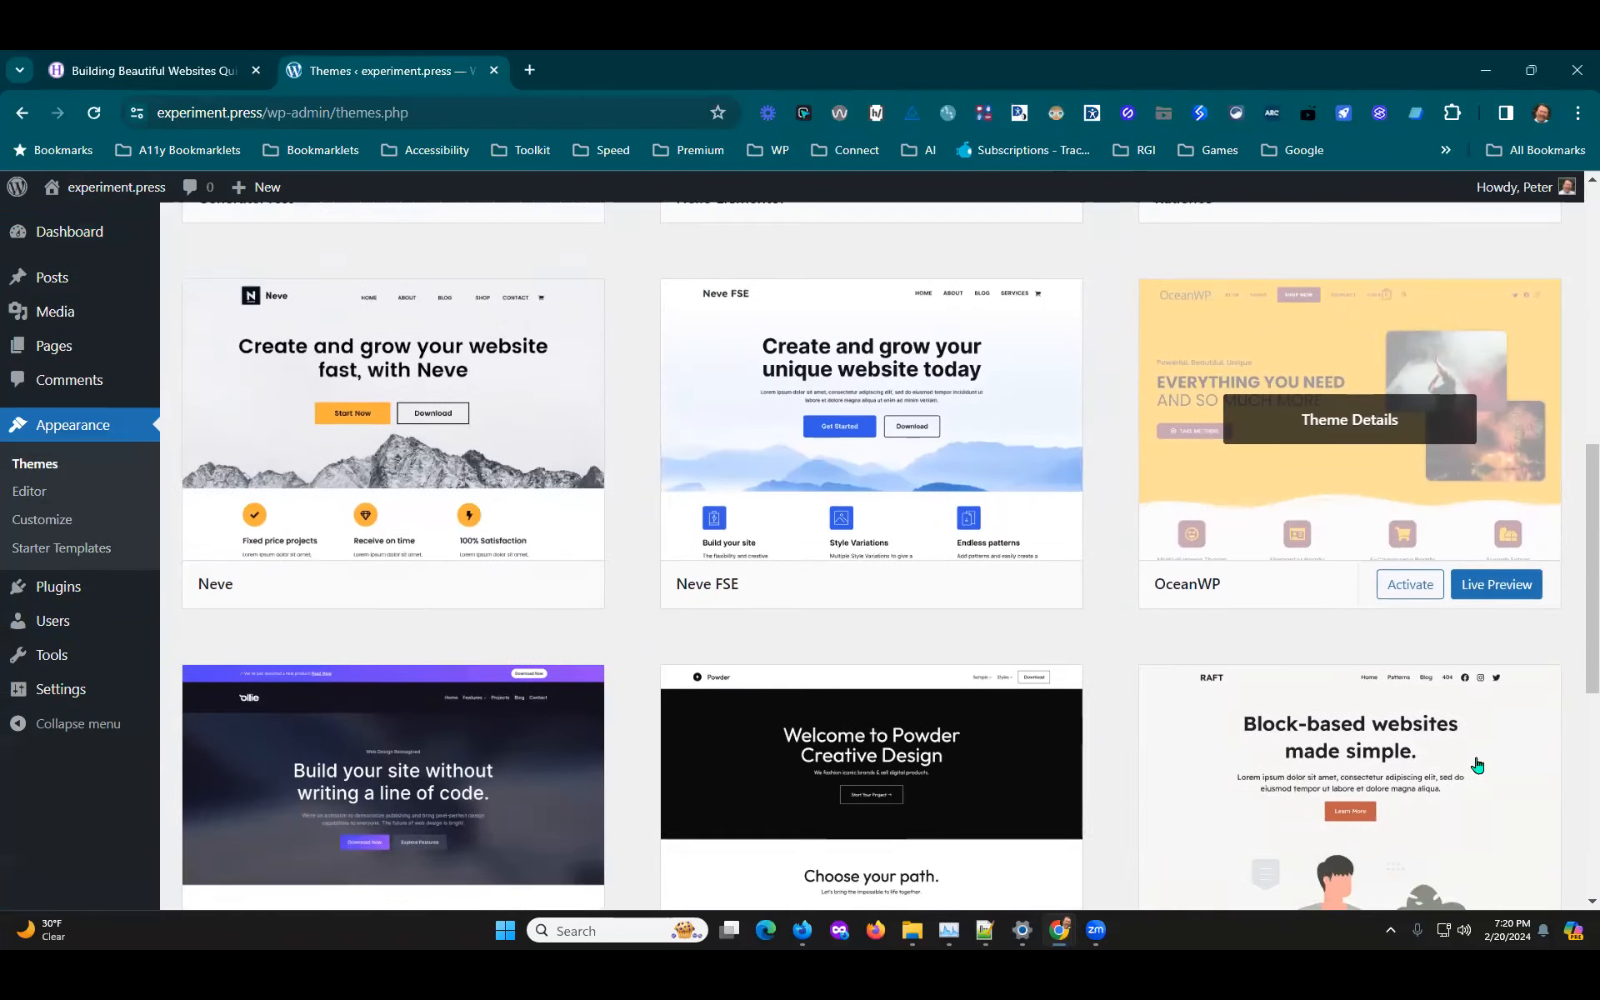
scroll(1478, 758, up, 1)
scroll(1478, 758, down, 4)
scroll(1485, 781, down, 3)
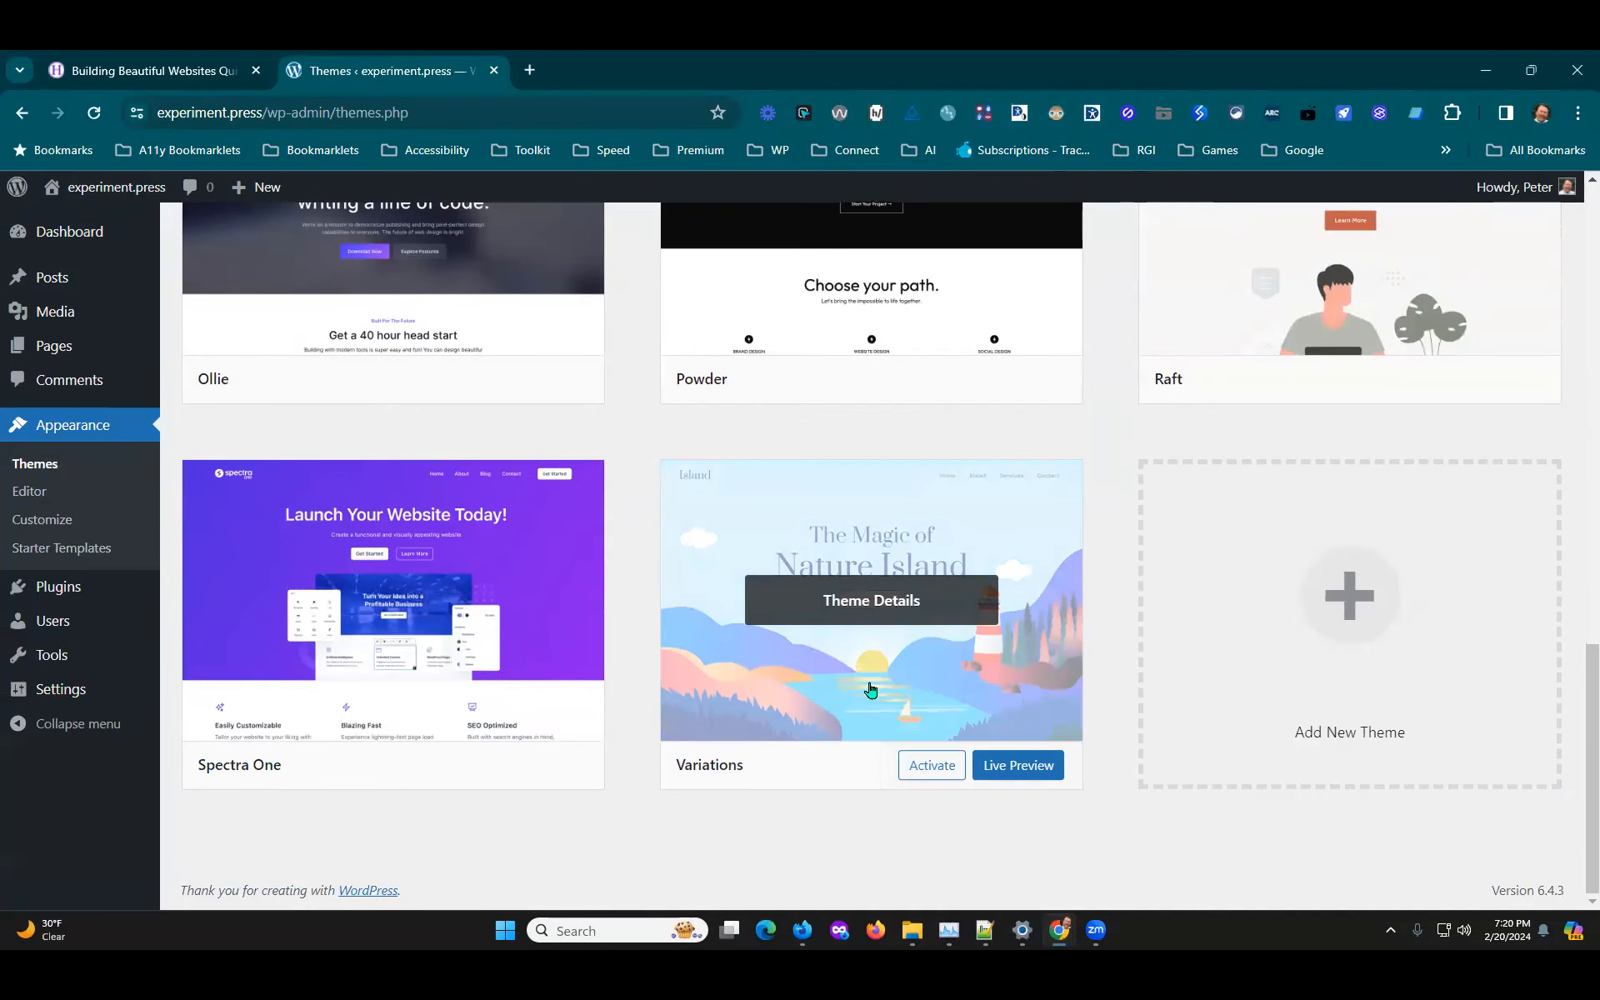
click(941, 763)
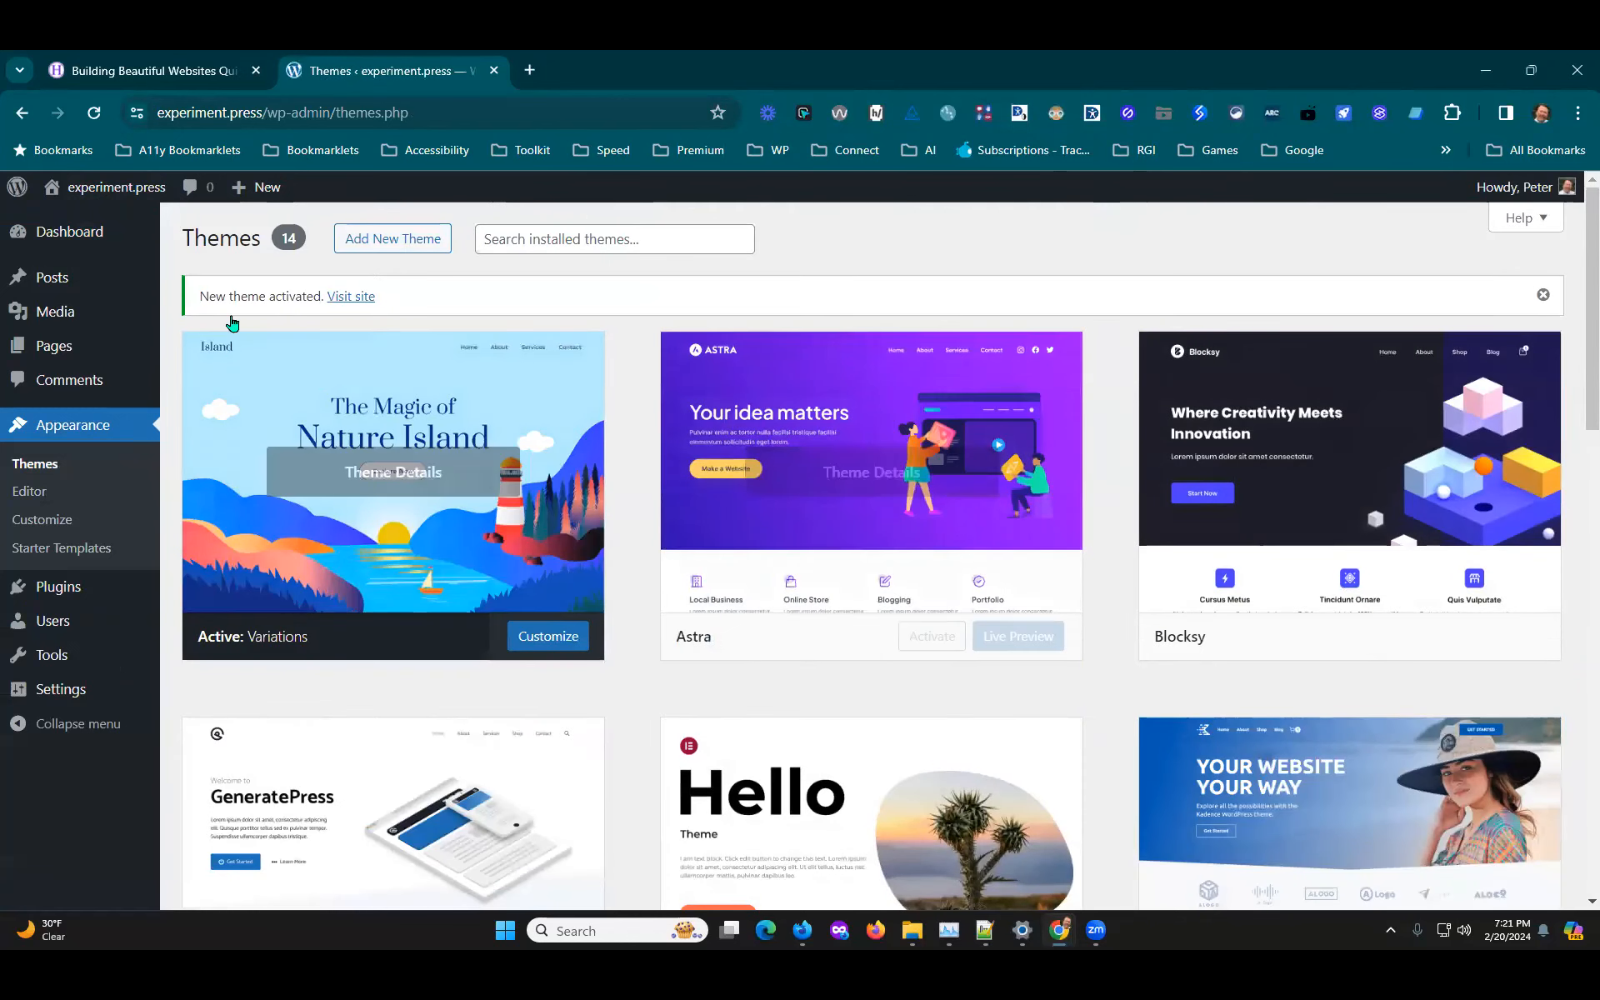
Step: Open the live site in a separate tab and look over the home page from header to footer
mouse_move(86, 200)
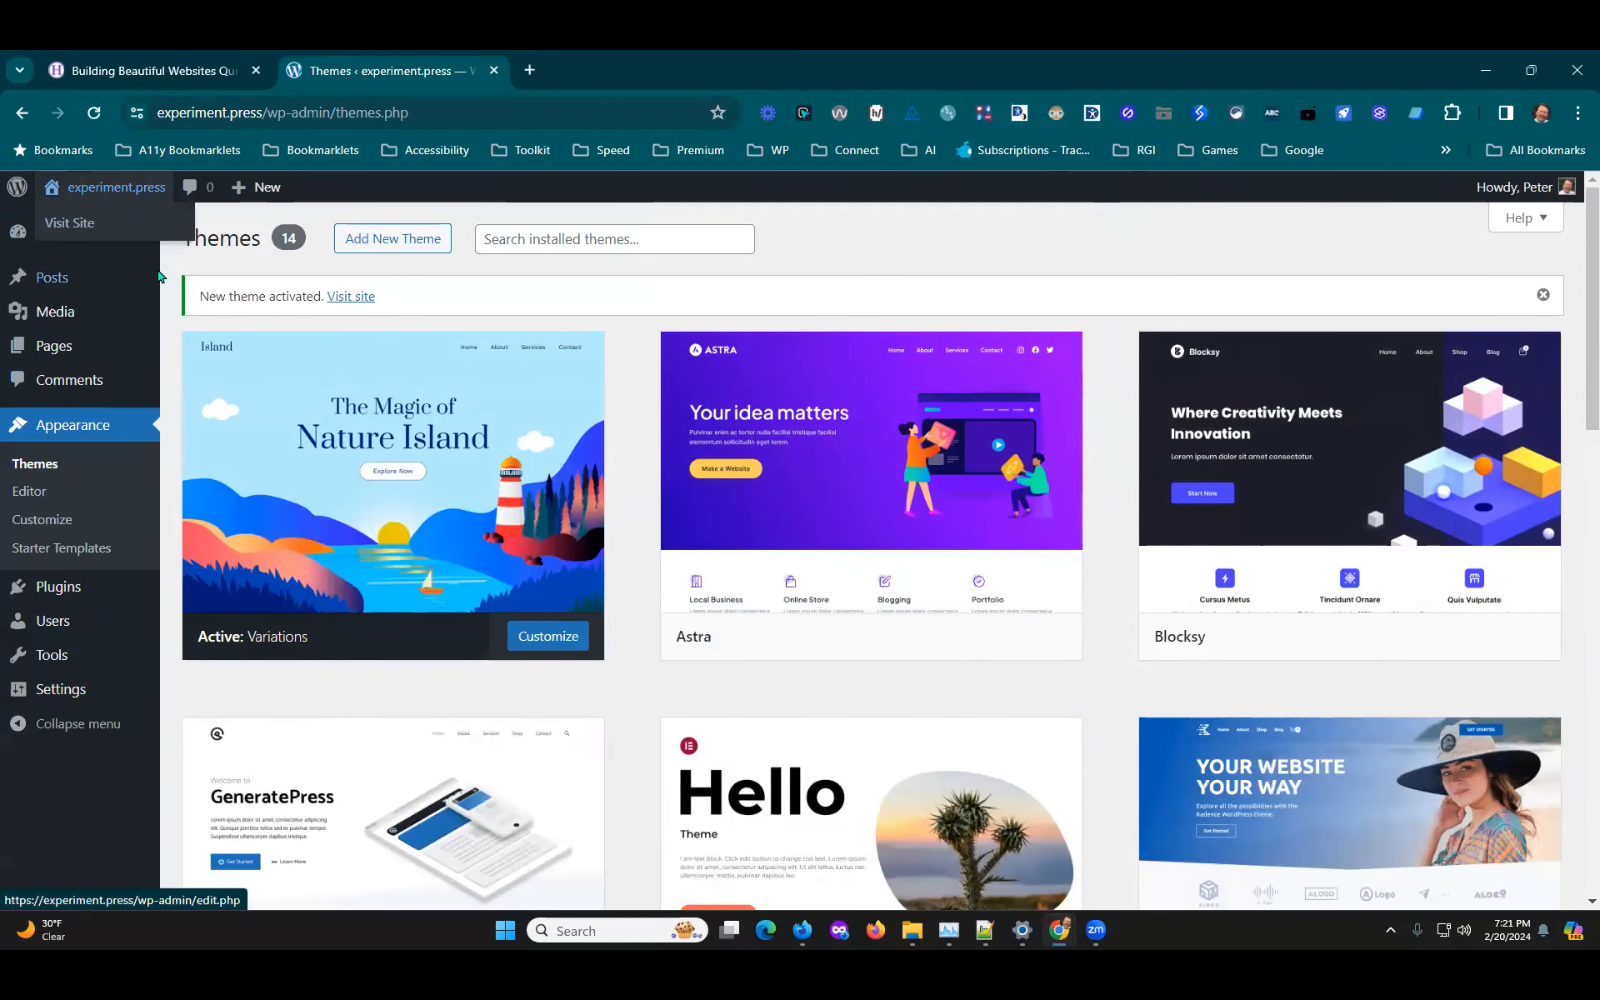
right_click(144, 233)
click(171, 239)
key(ctrl+Tab)
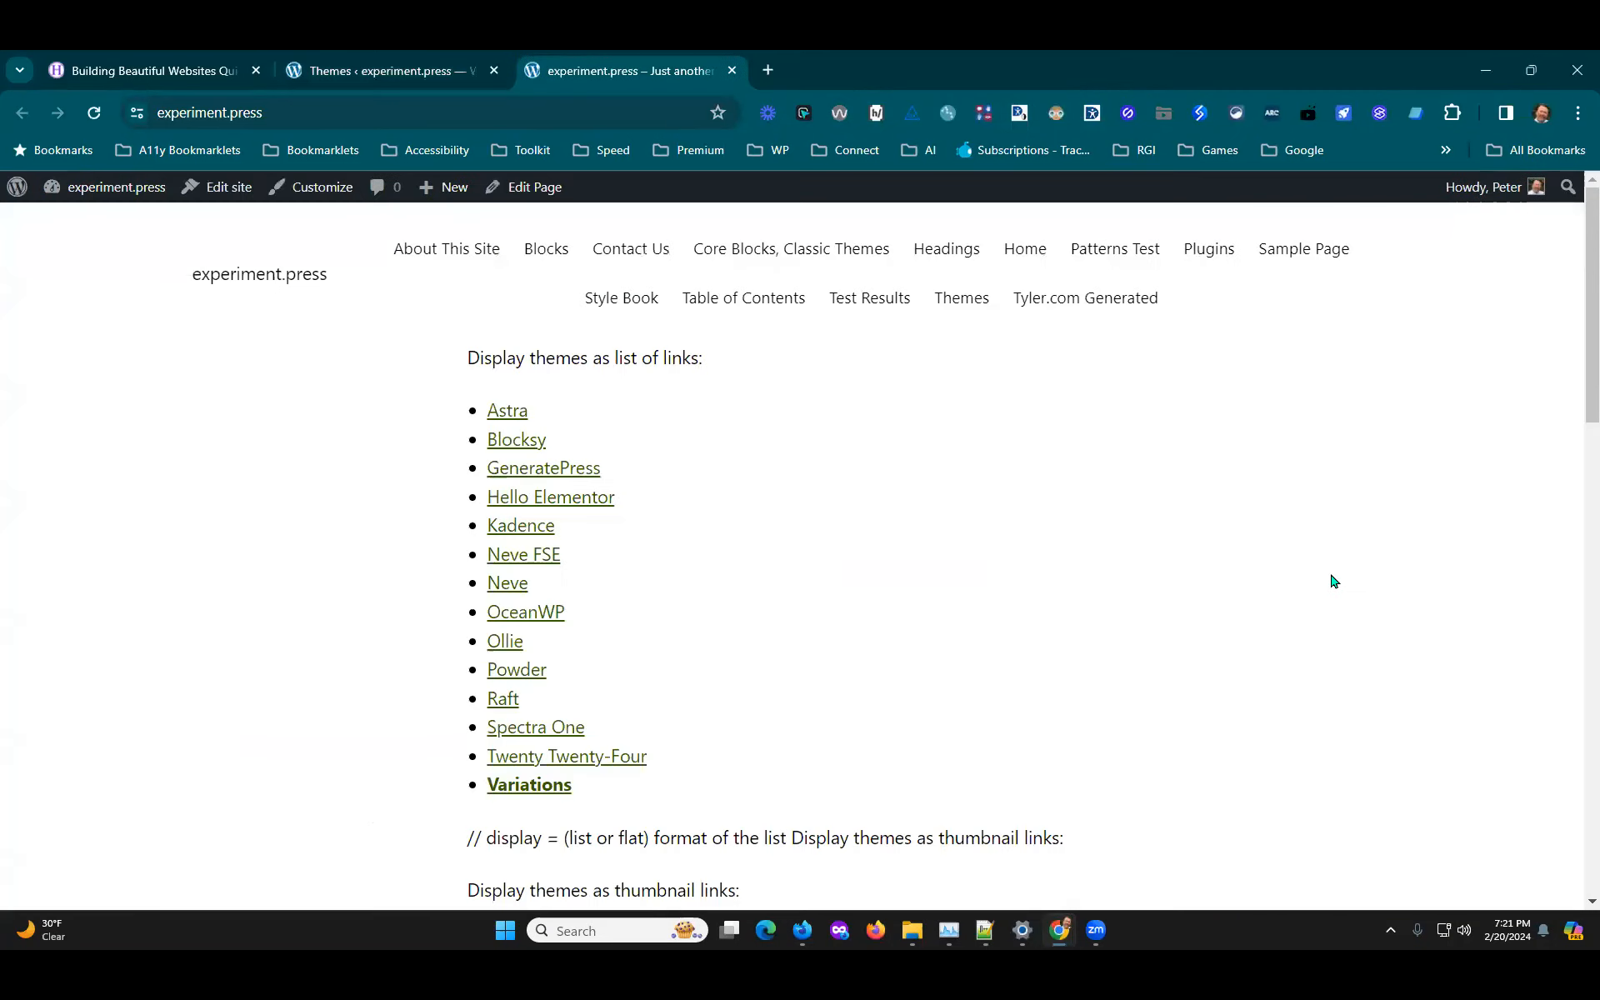
scroll(1312, 583, down, 15)
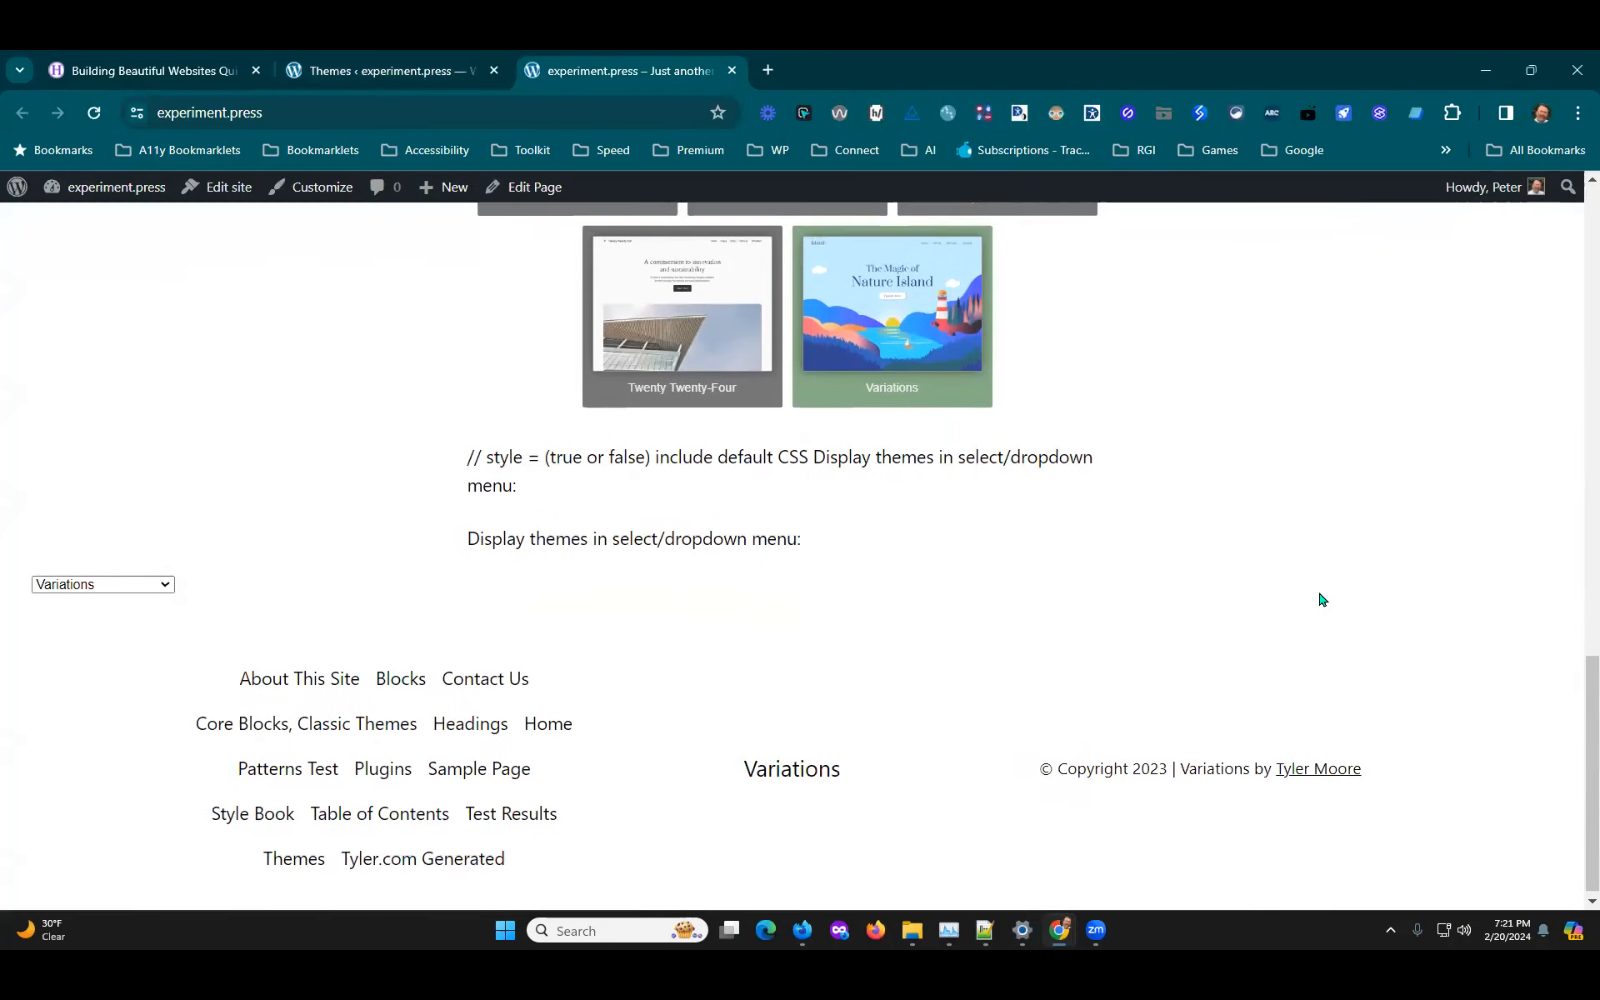
scroll(1321, 596, up, 14)
scroll(1300, 517, up, 1)
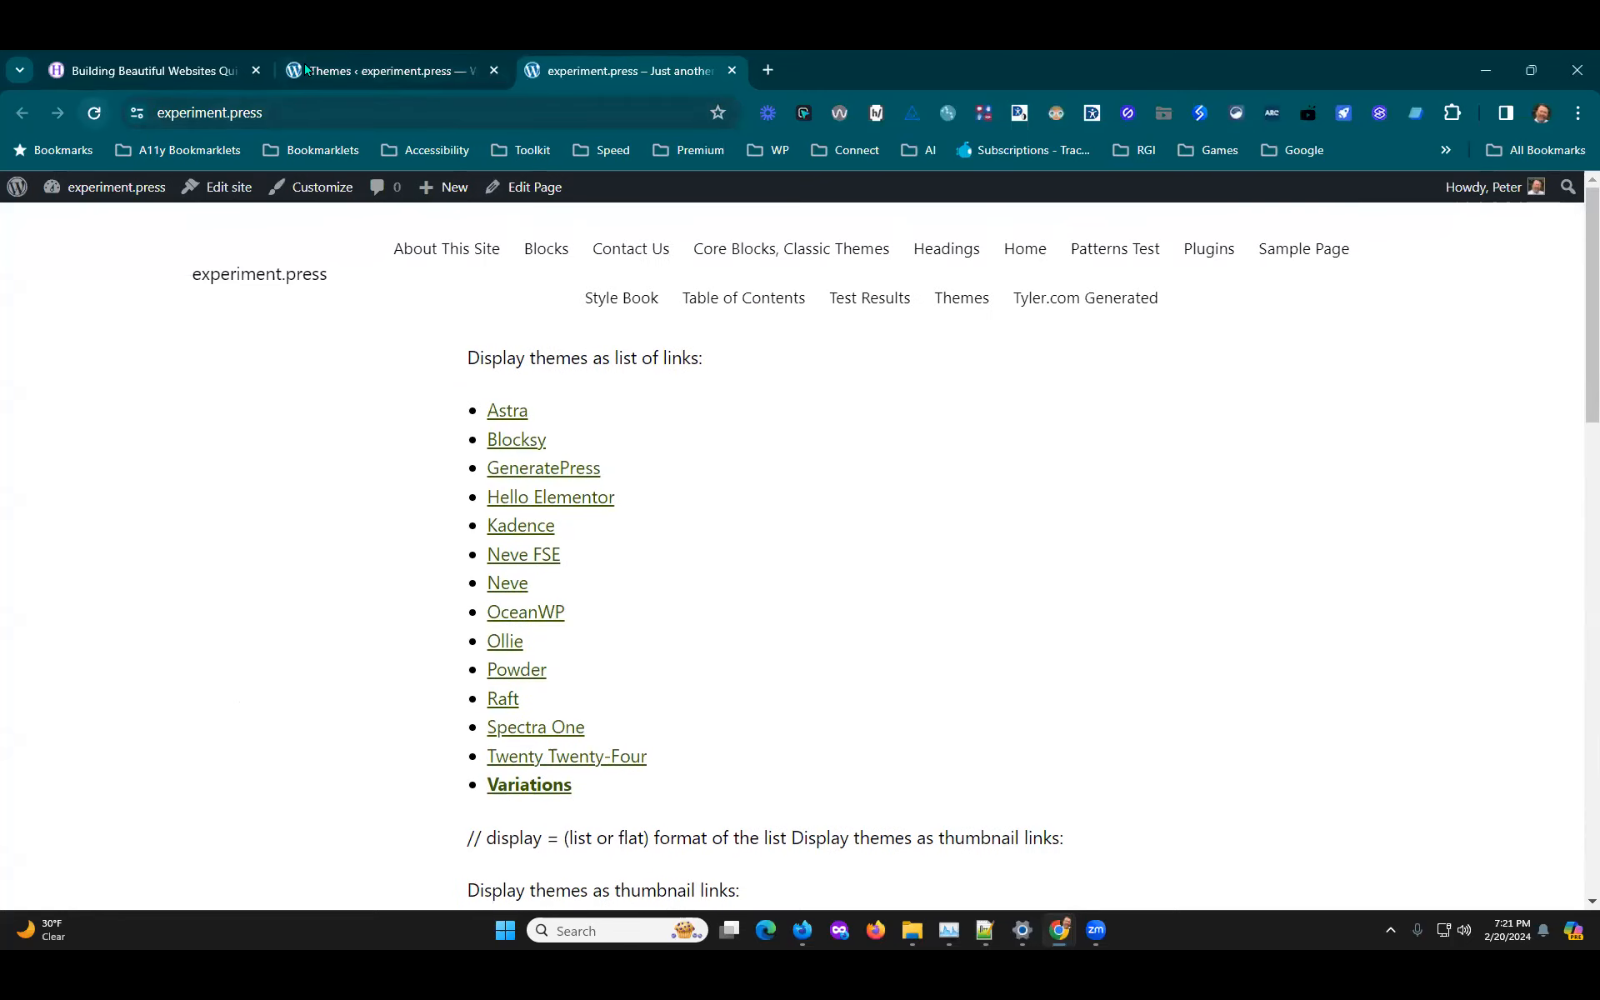
Step: Return to the admin area and add a new page titled Variations Patterns
click(358, 70)
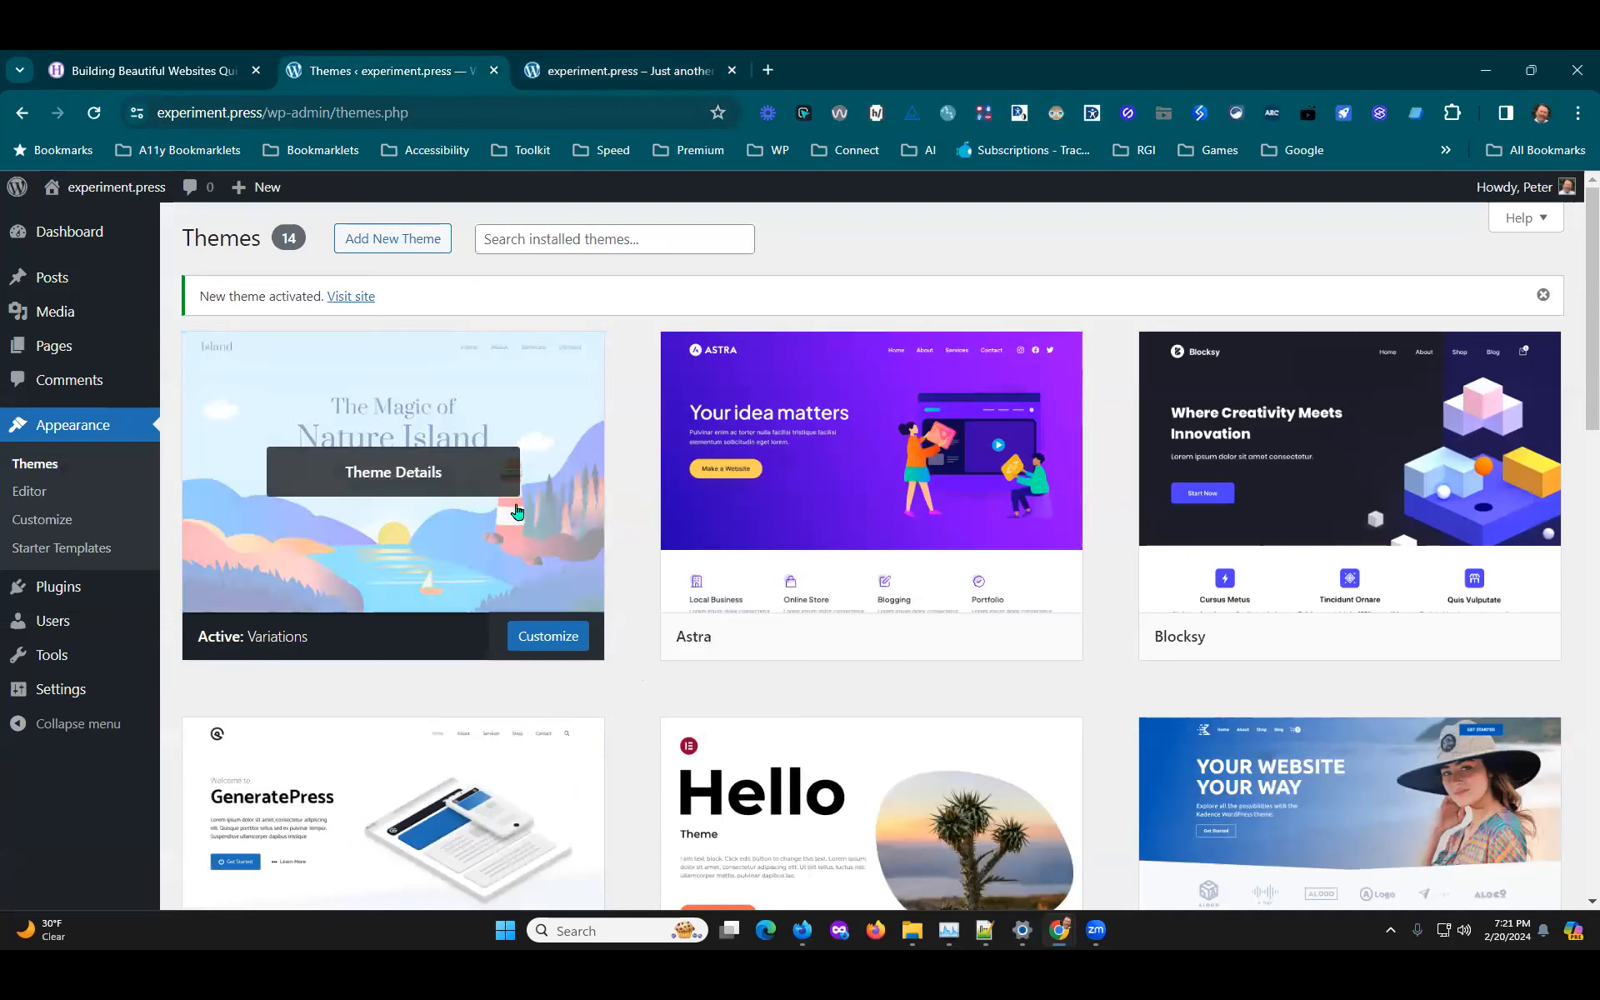
mouse_move(531, 540)
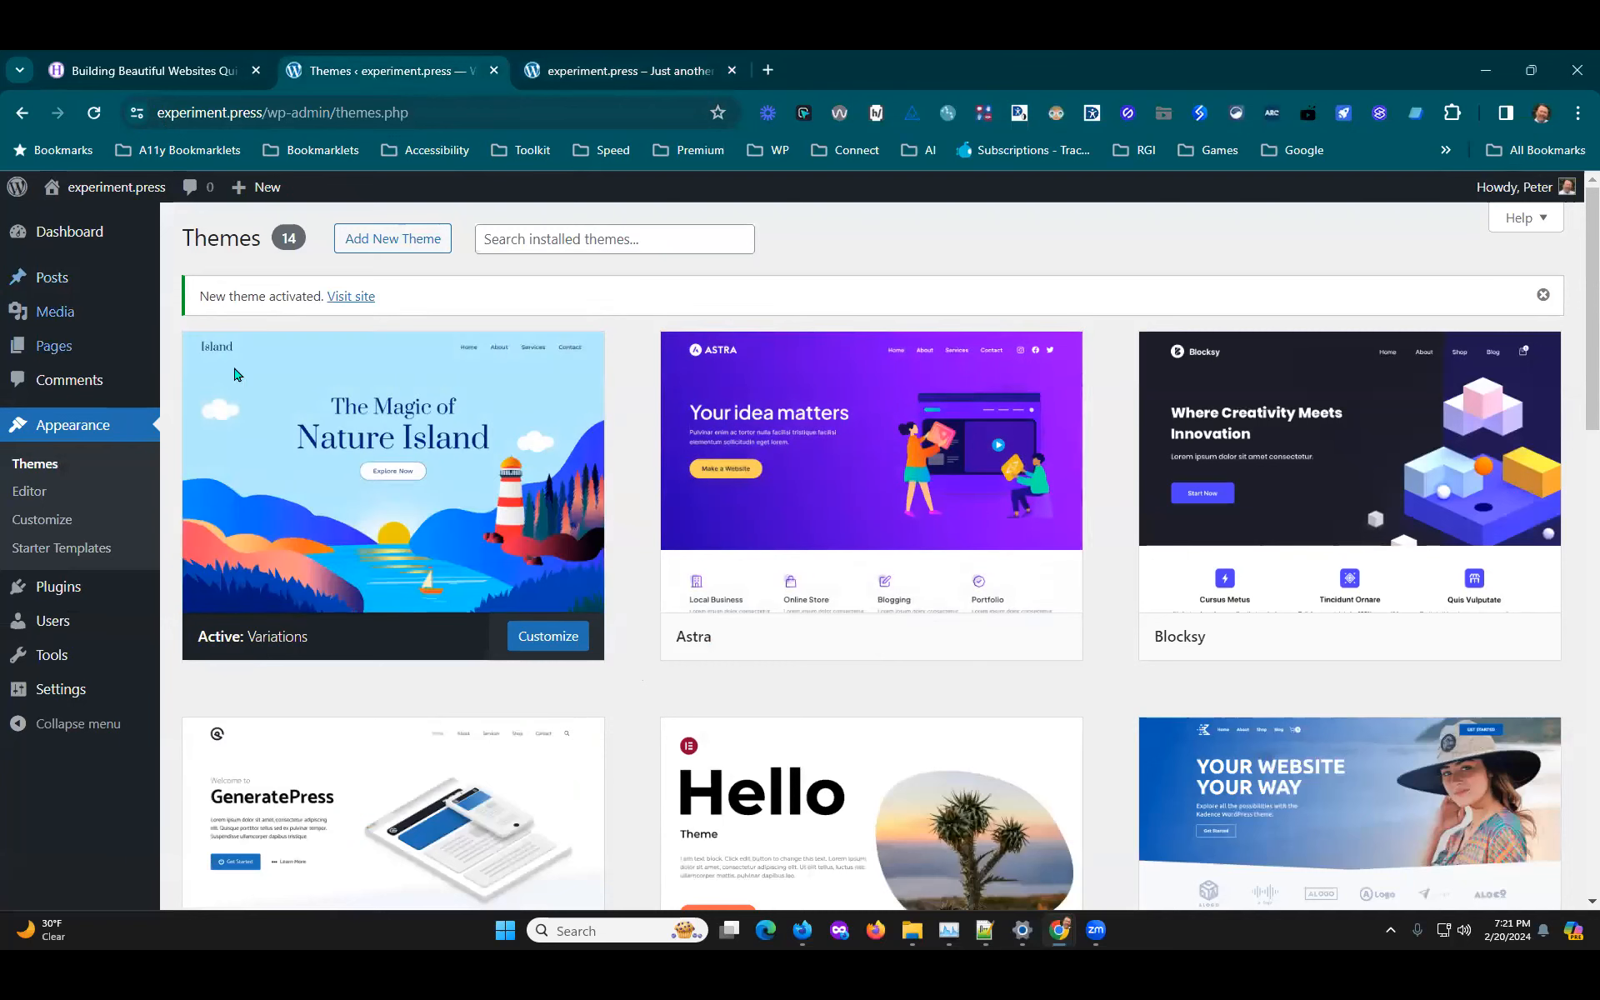
mouse_move(84, 349)
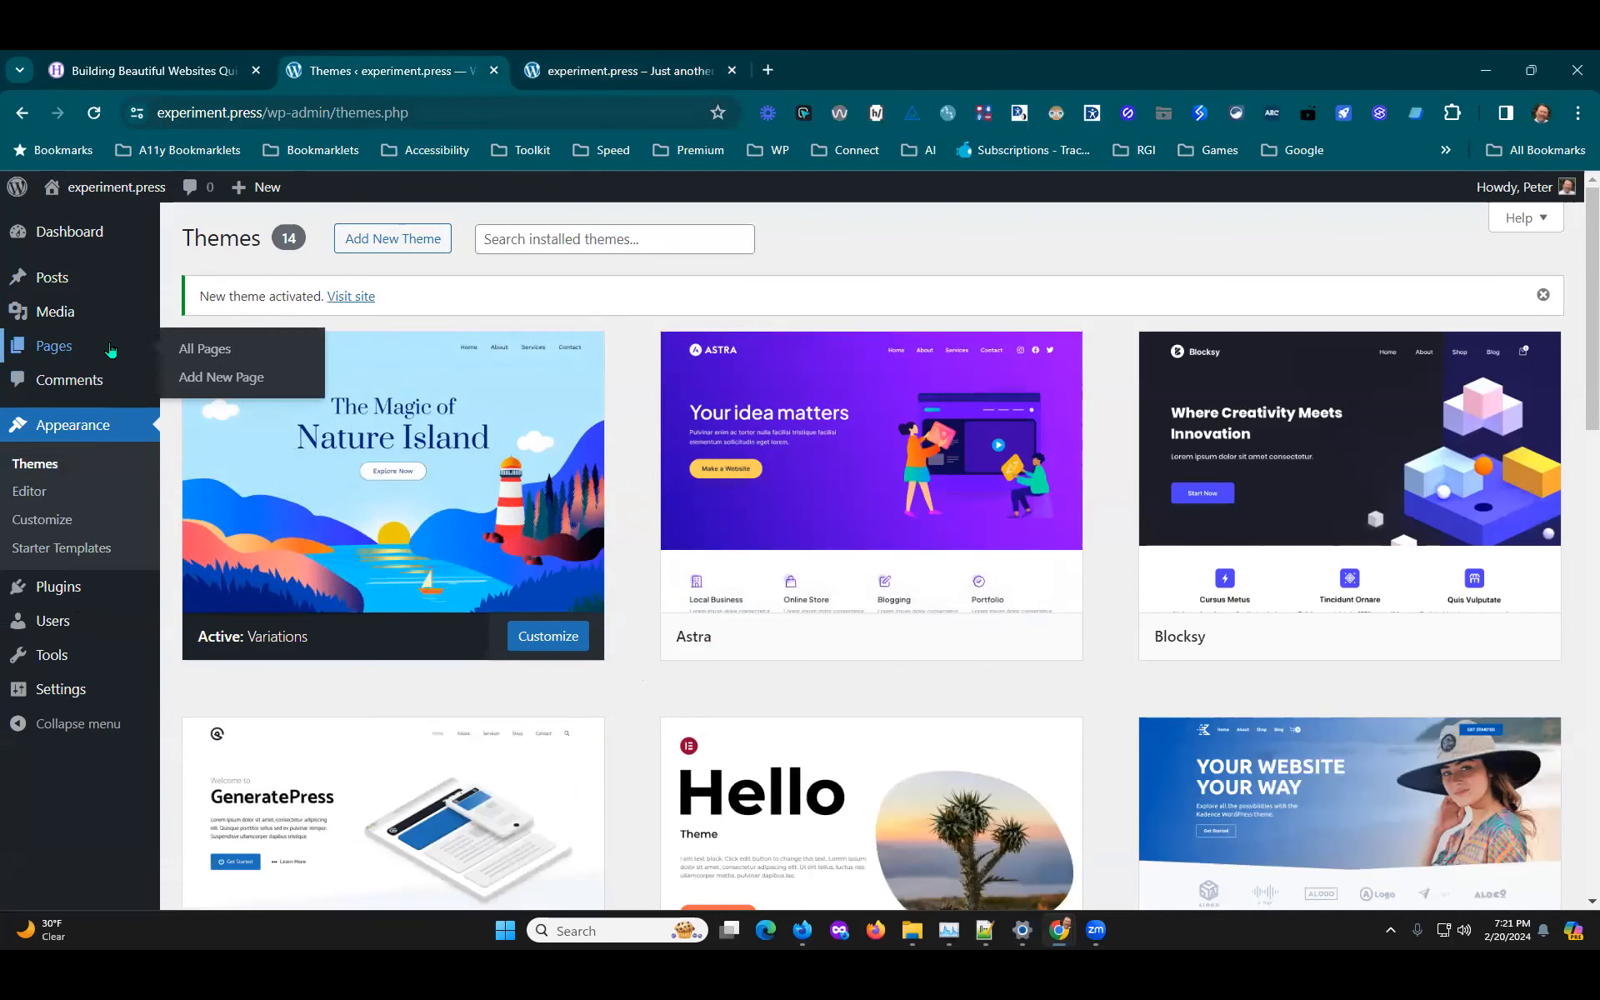
click(227, 356)
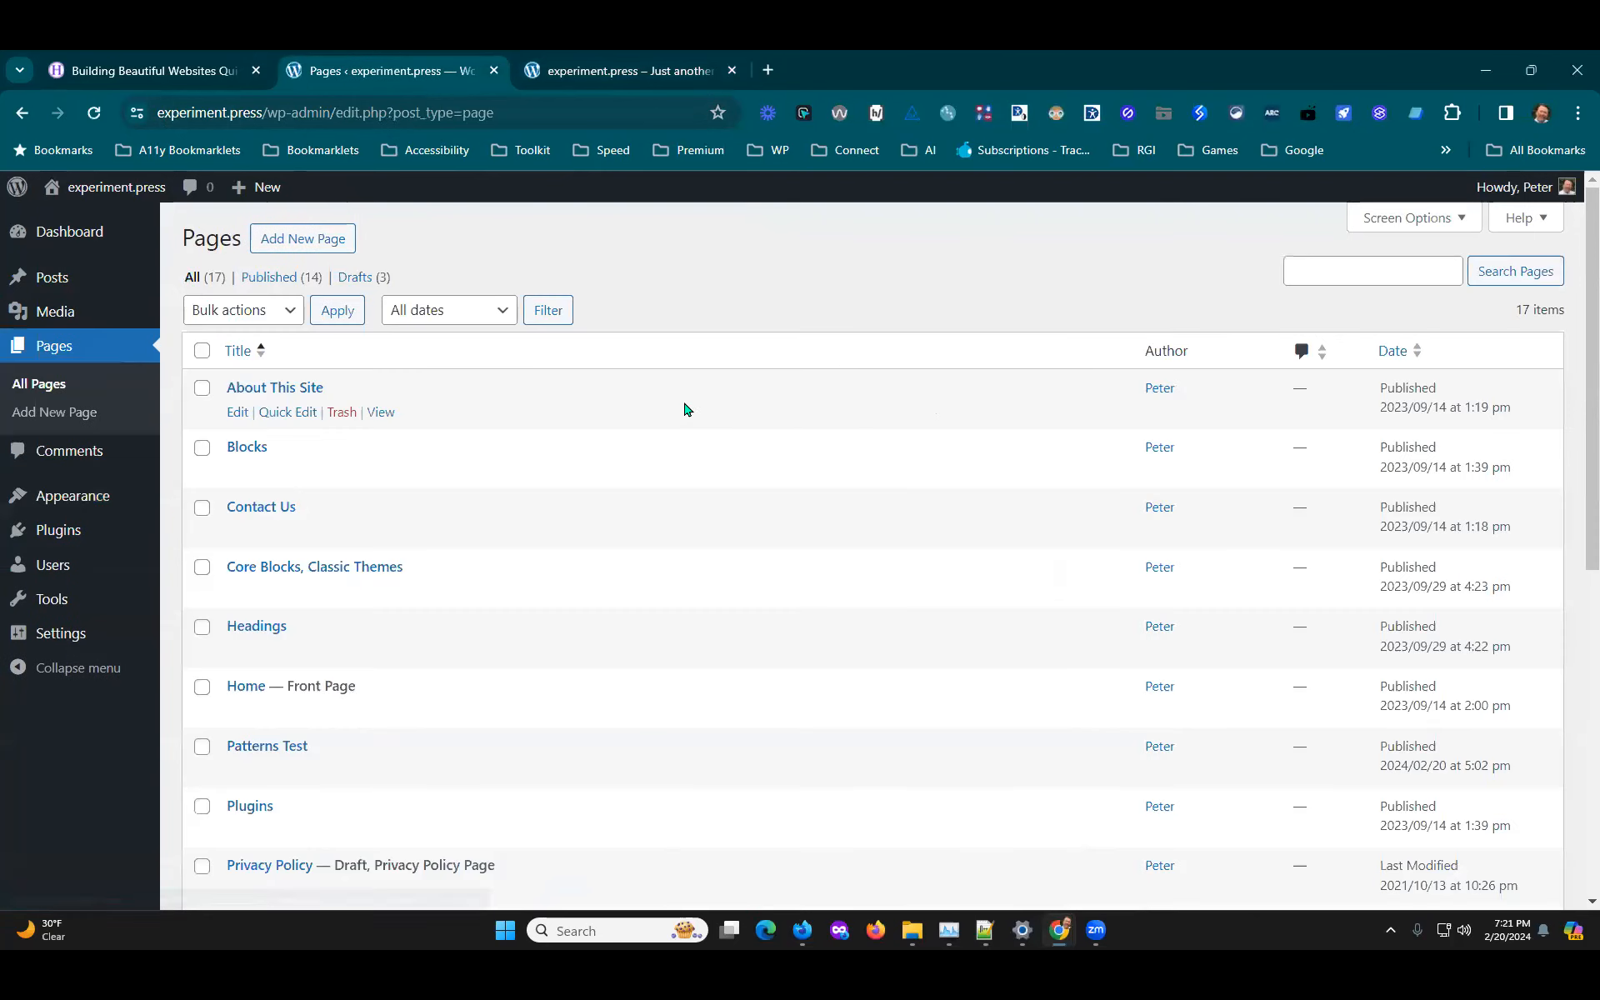
click(326, 243)
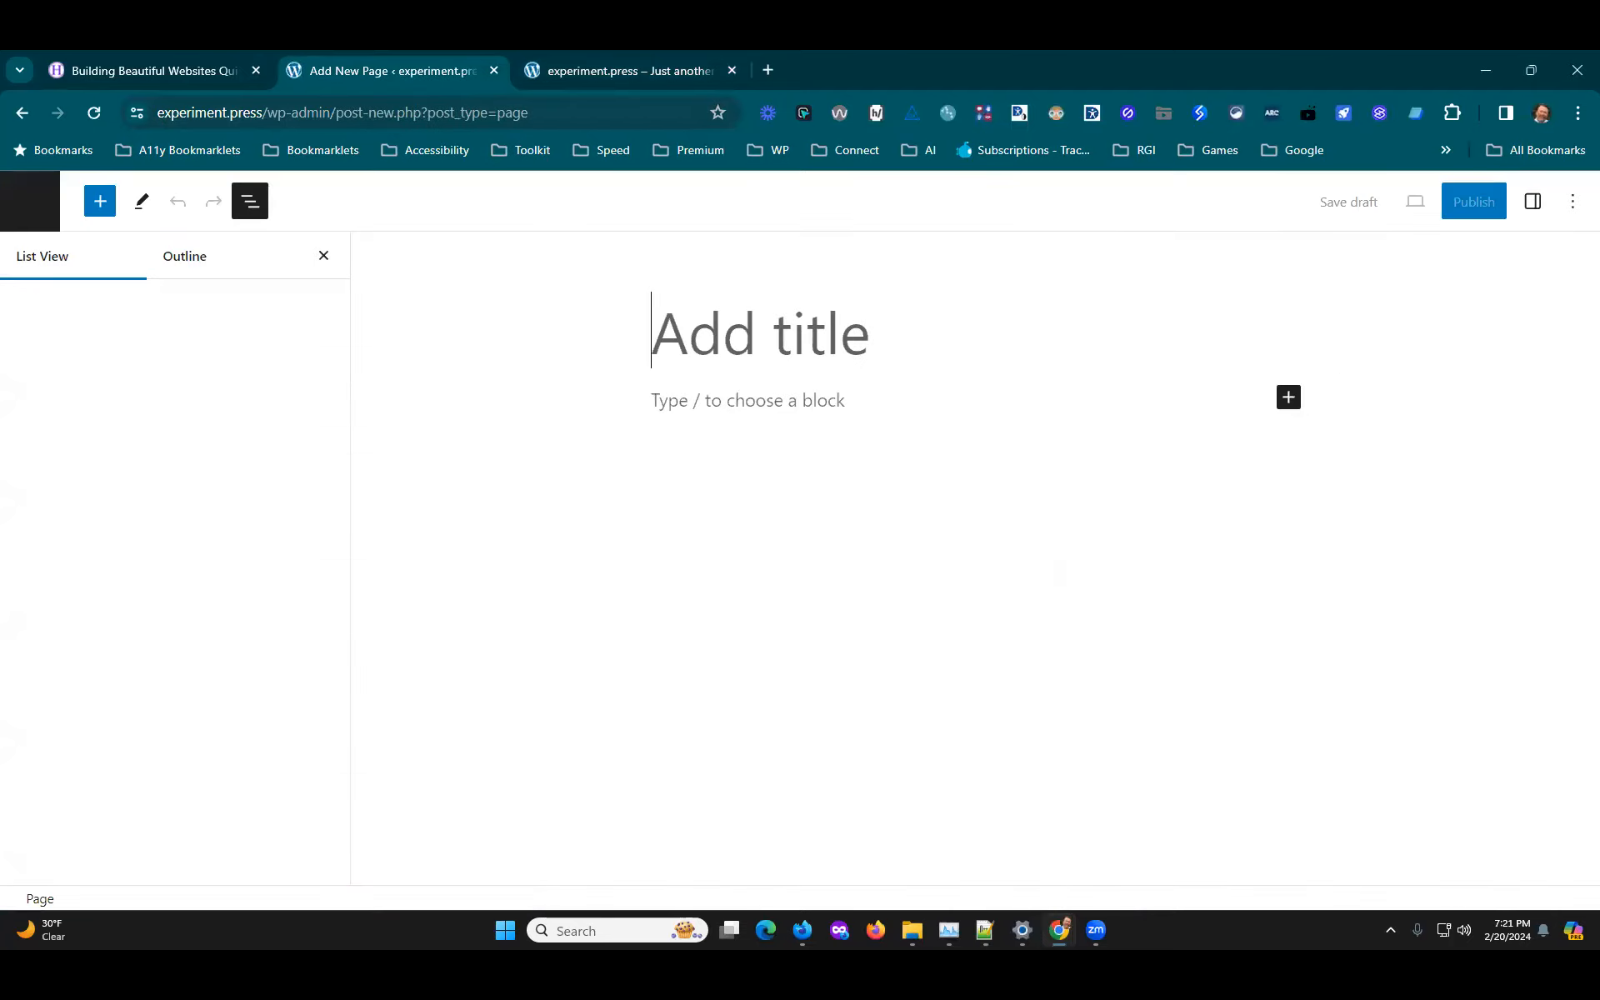
text(Varitati)
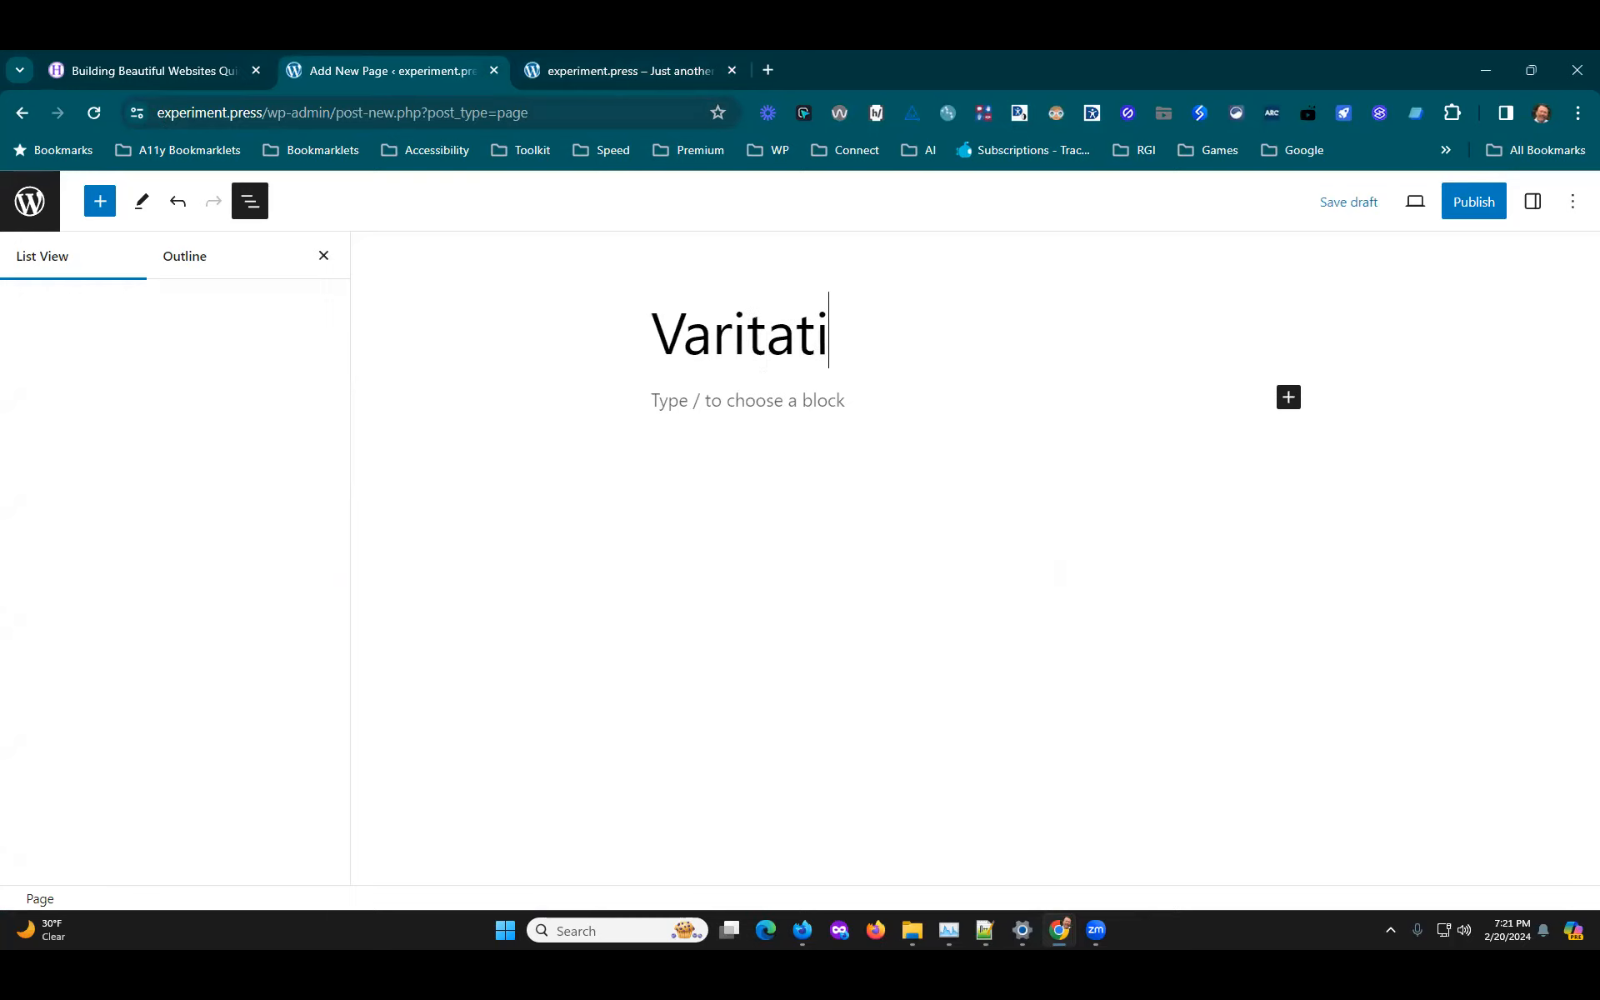
text(ons Patterns)
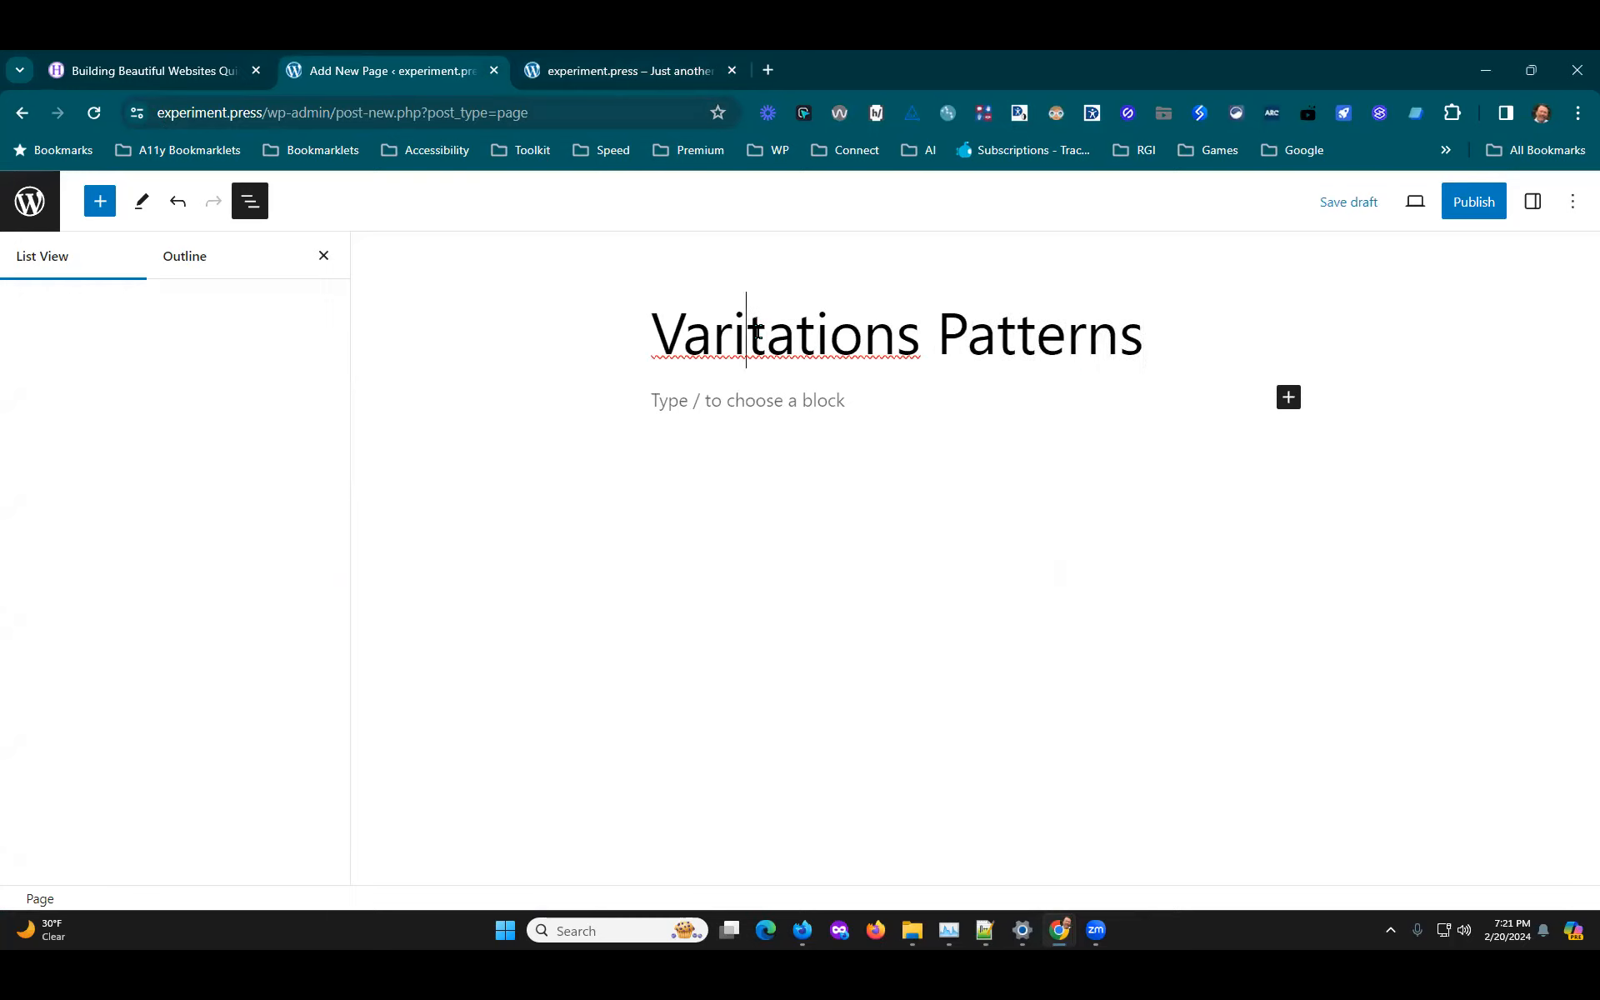
key(Delete)
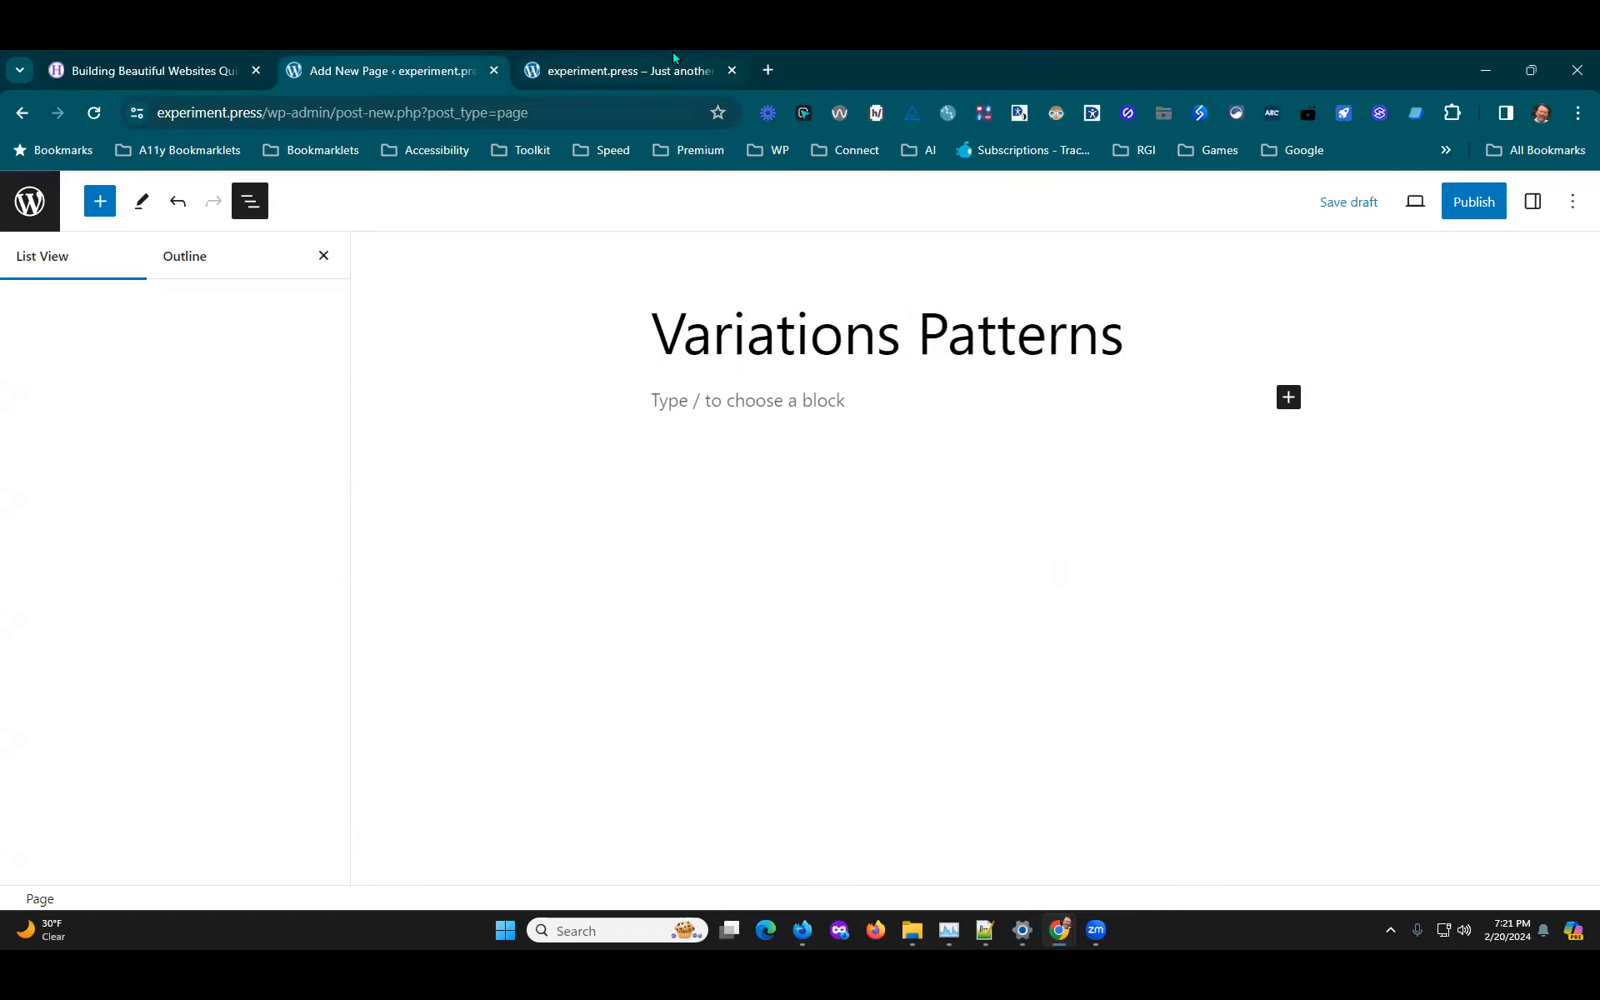
Step: Open tyler.com in a new tab, highlight the HumanSites.com business description and browse the template gallery down to Dolphin
click(768, 70)
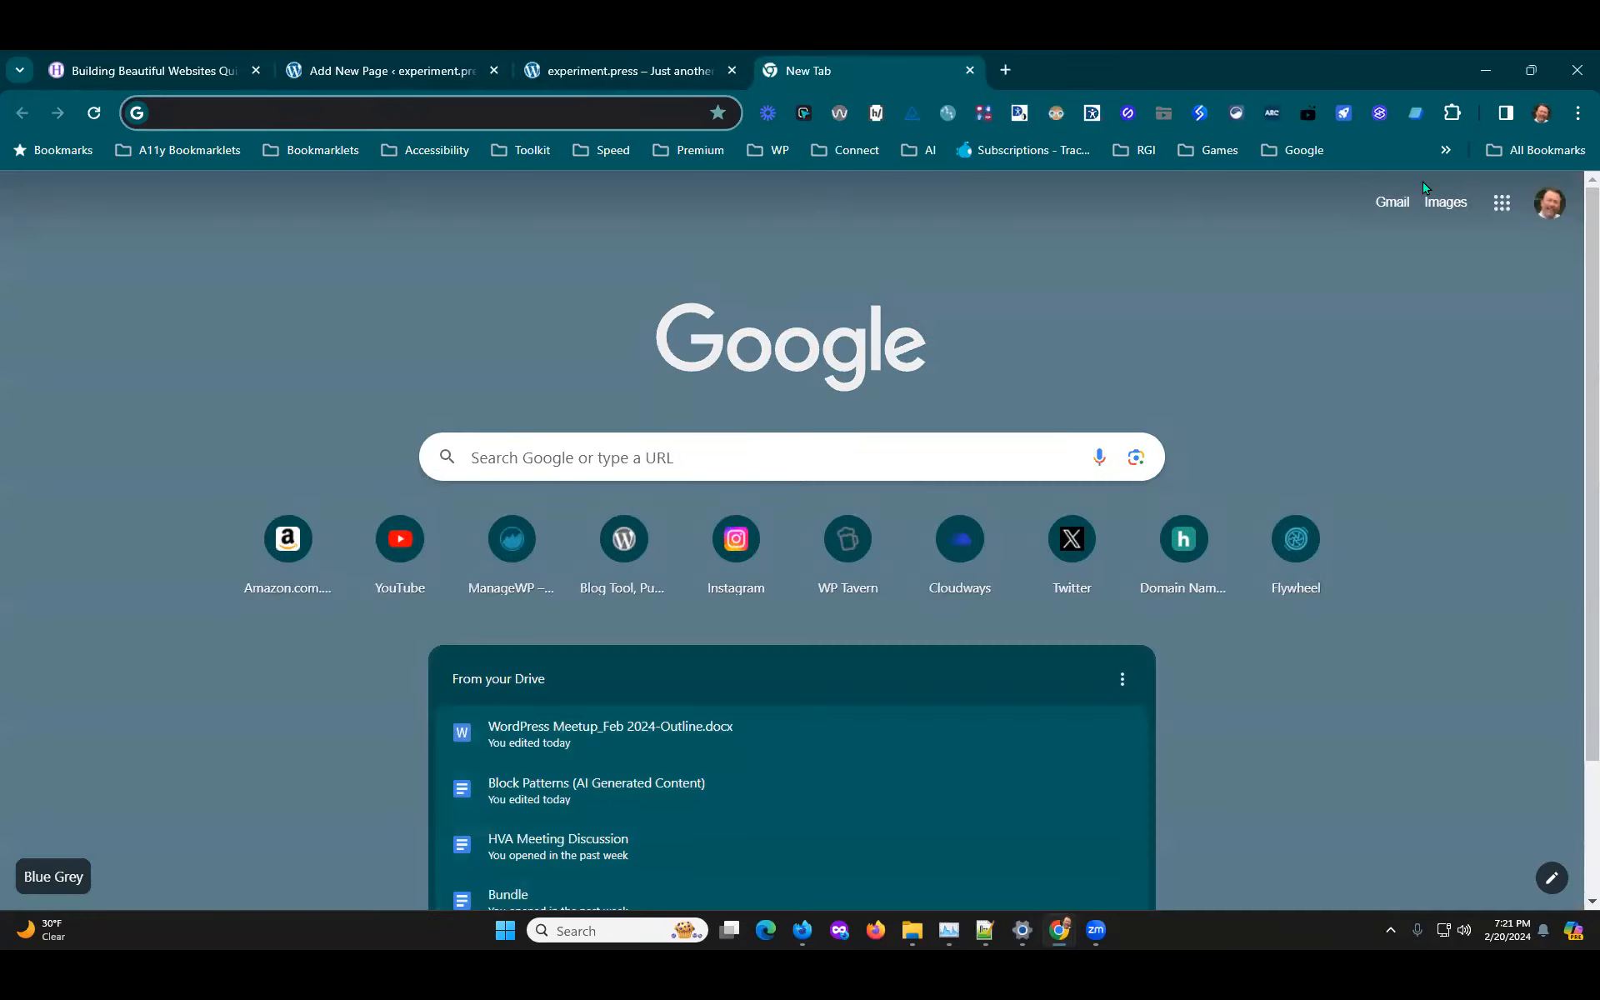
text(tyler)
key(Return)
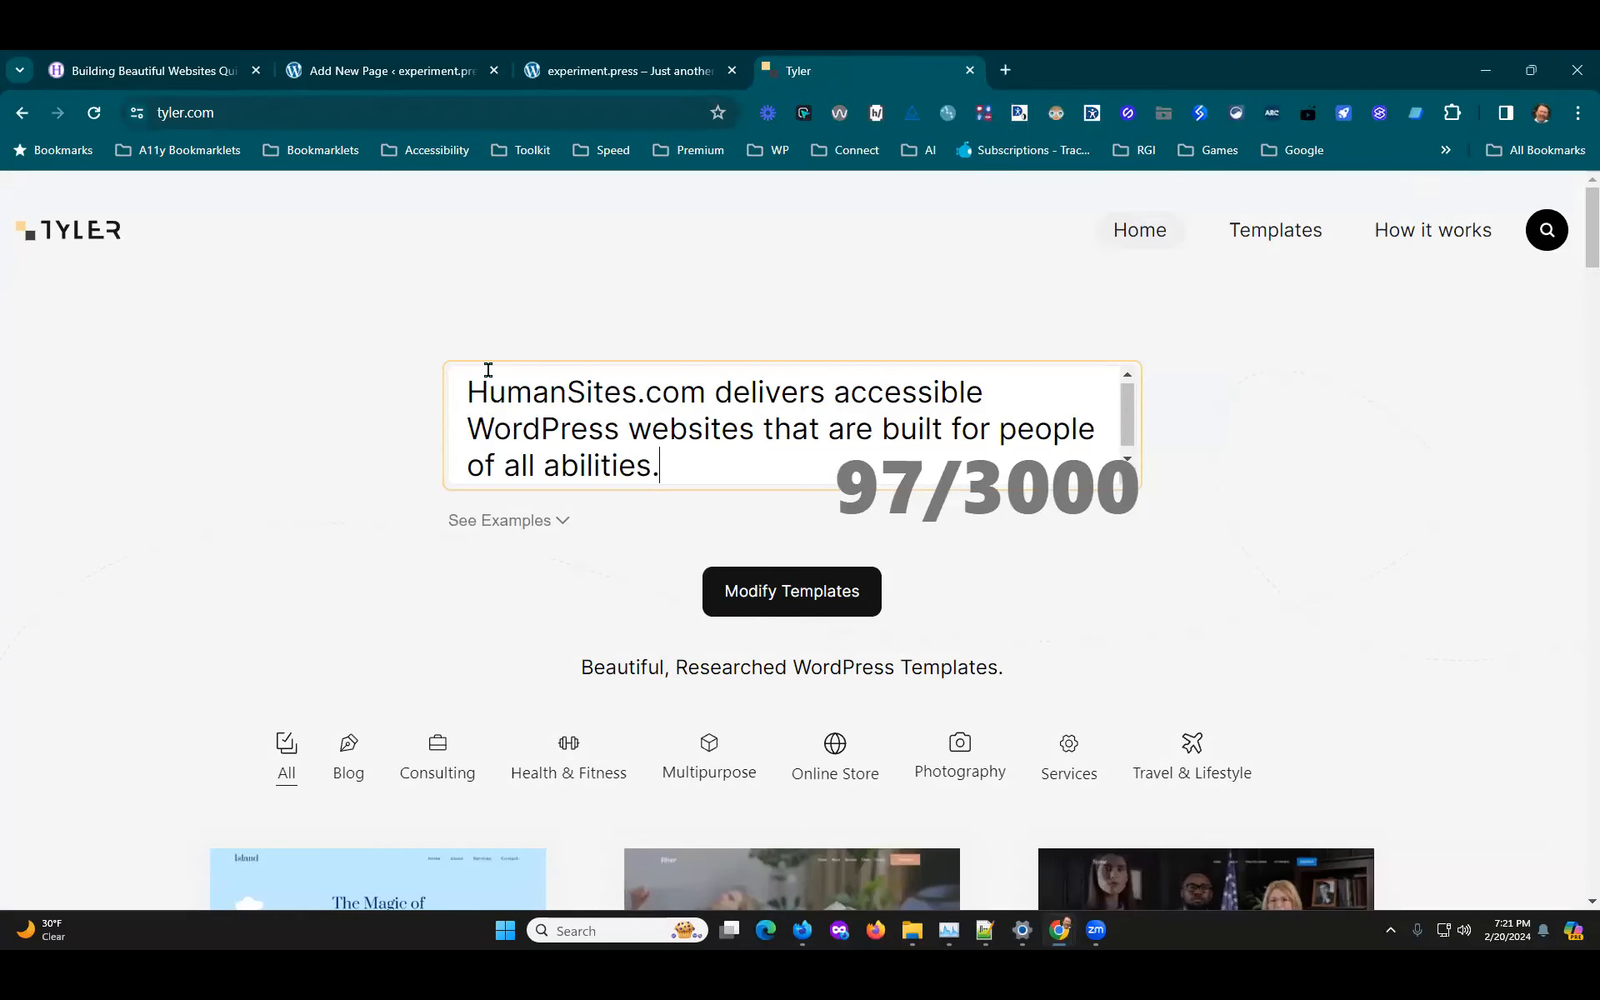
drag(467, 398, 876, 474)
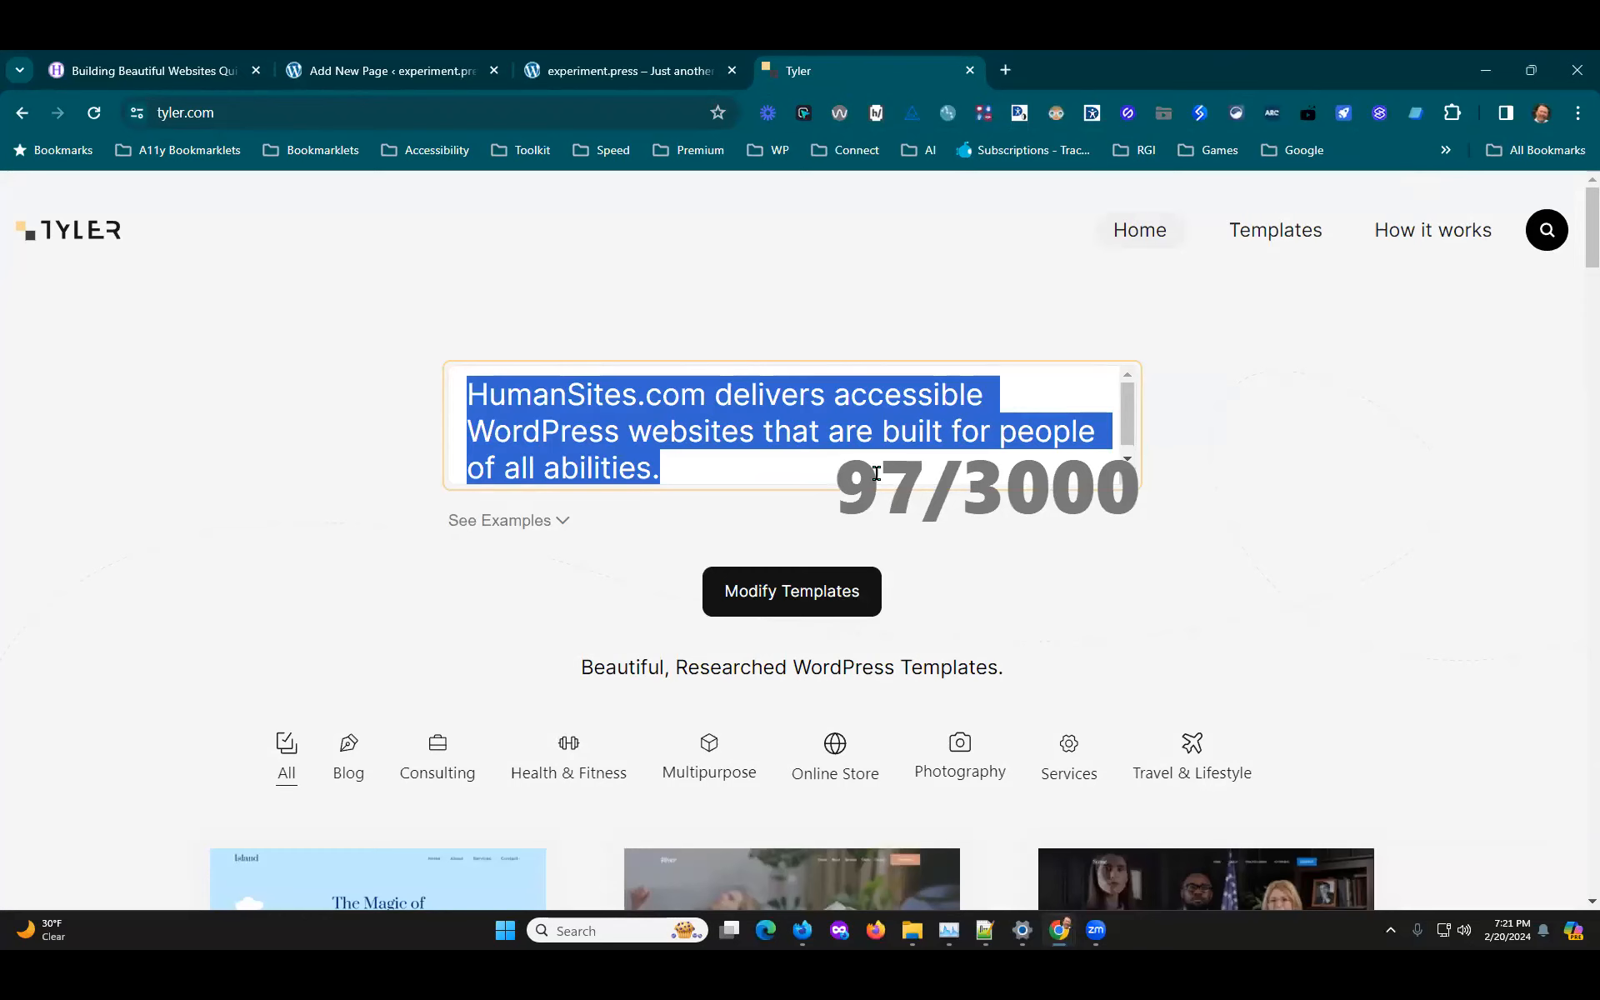
scroll(1441, 637, down, 20)
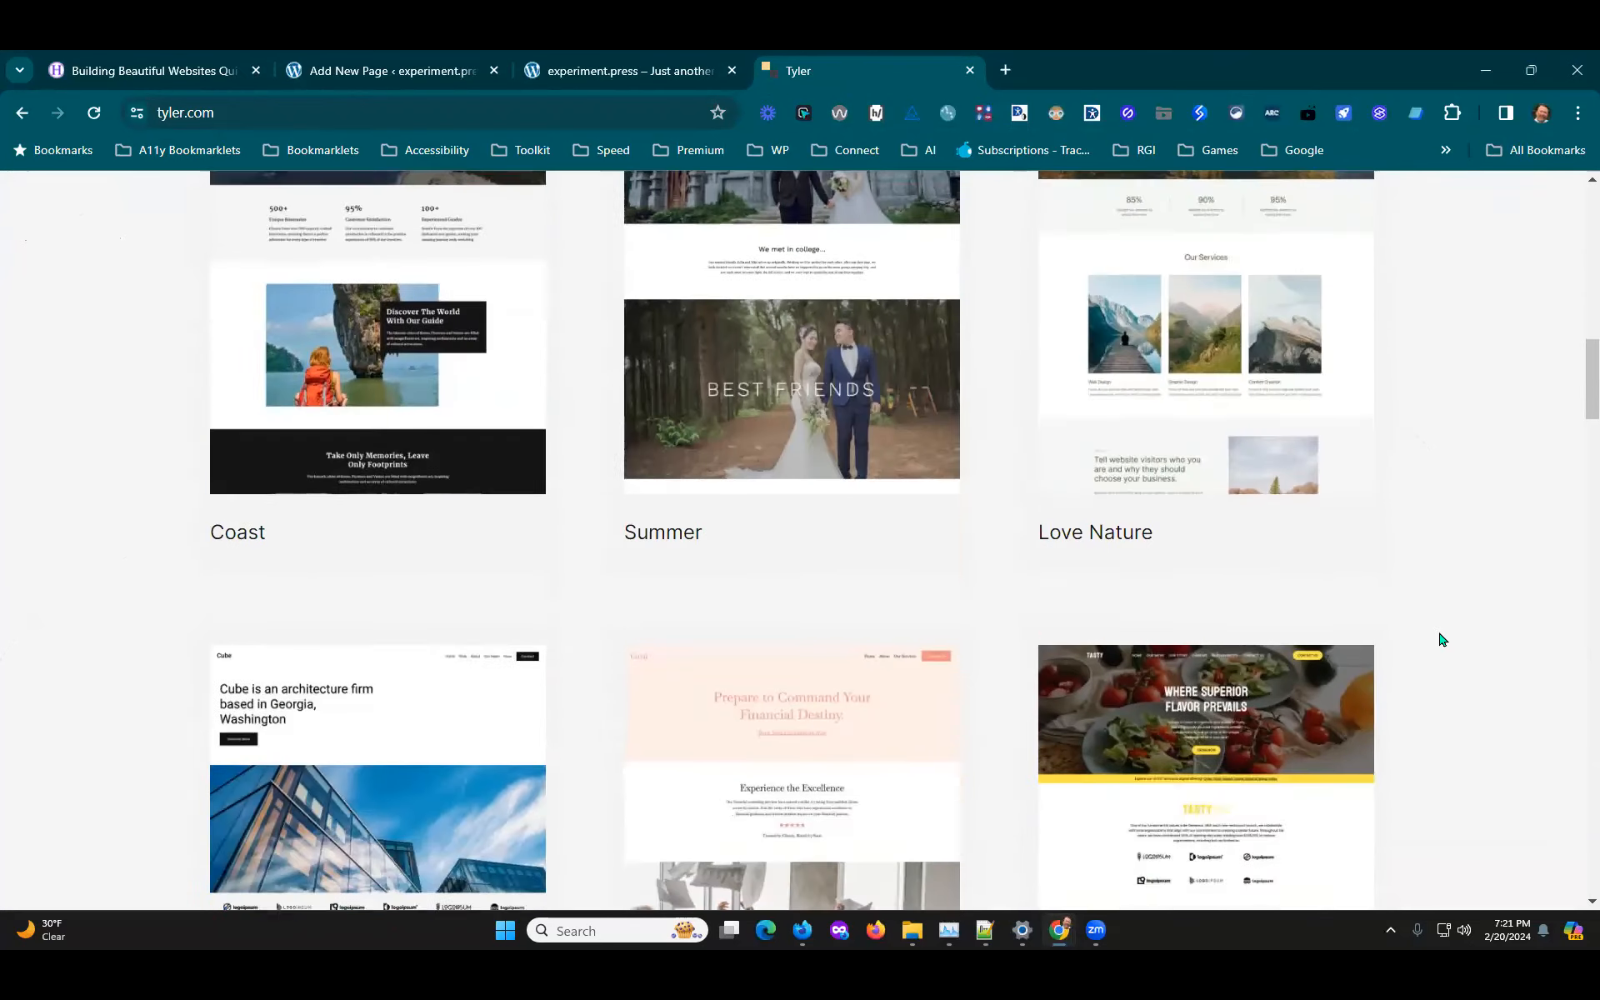
scroll(1442, 638, down, 10)
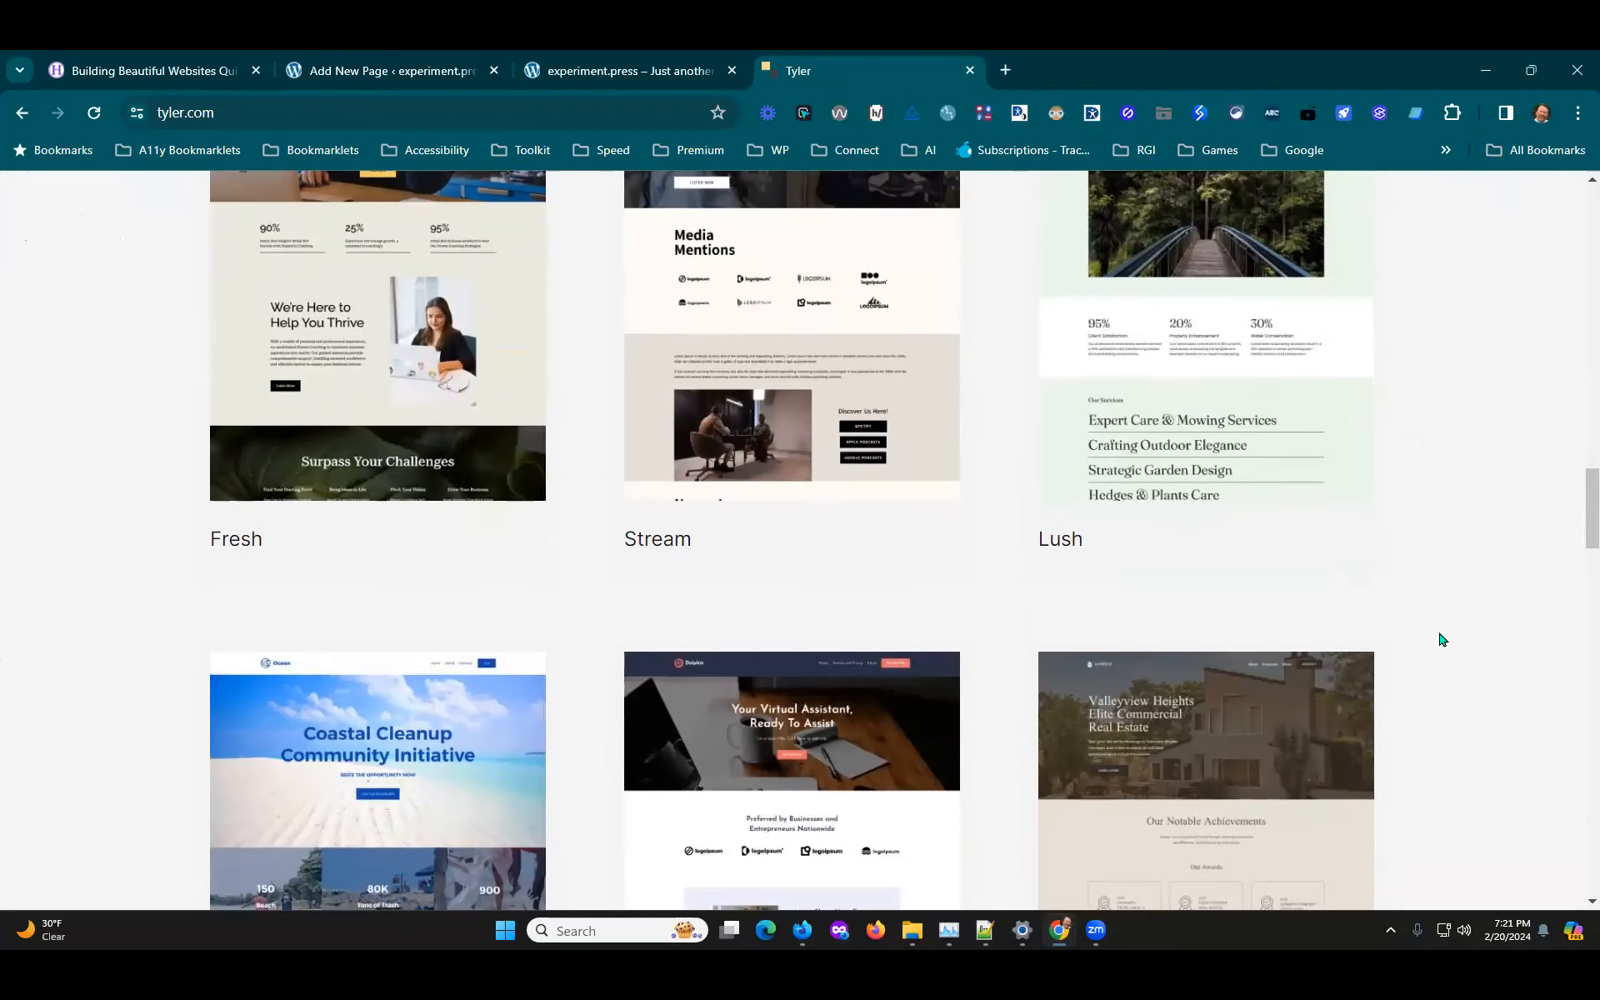
scroll(1441, 639, down, 5)
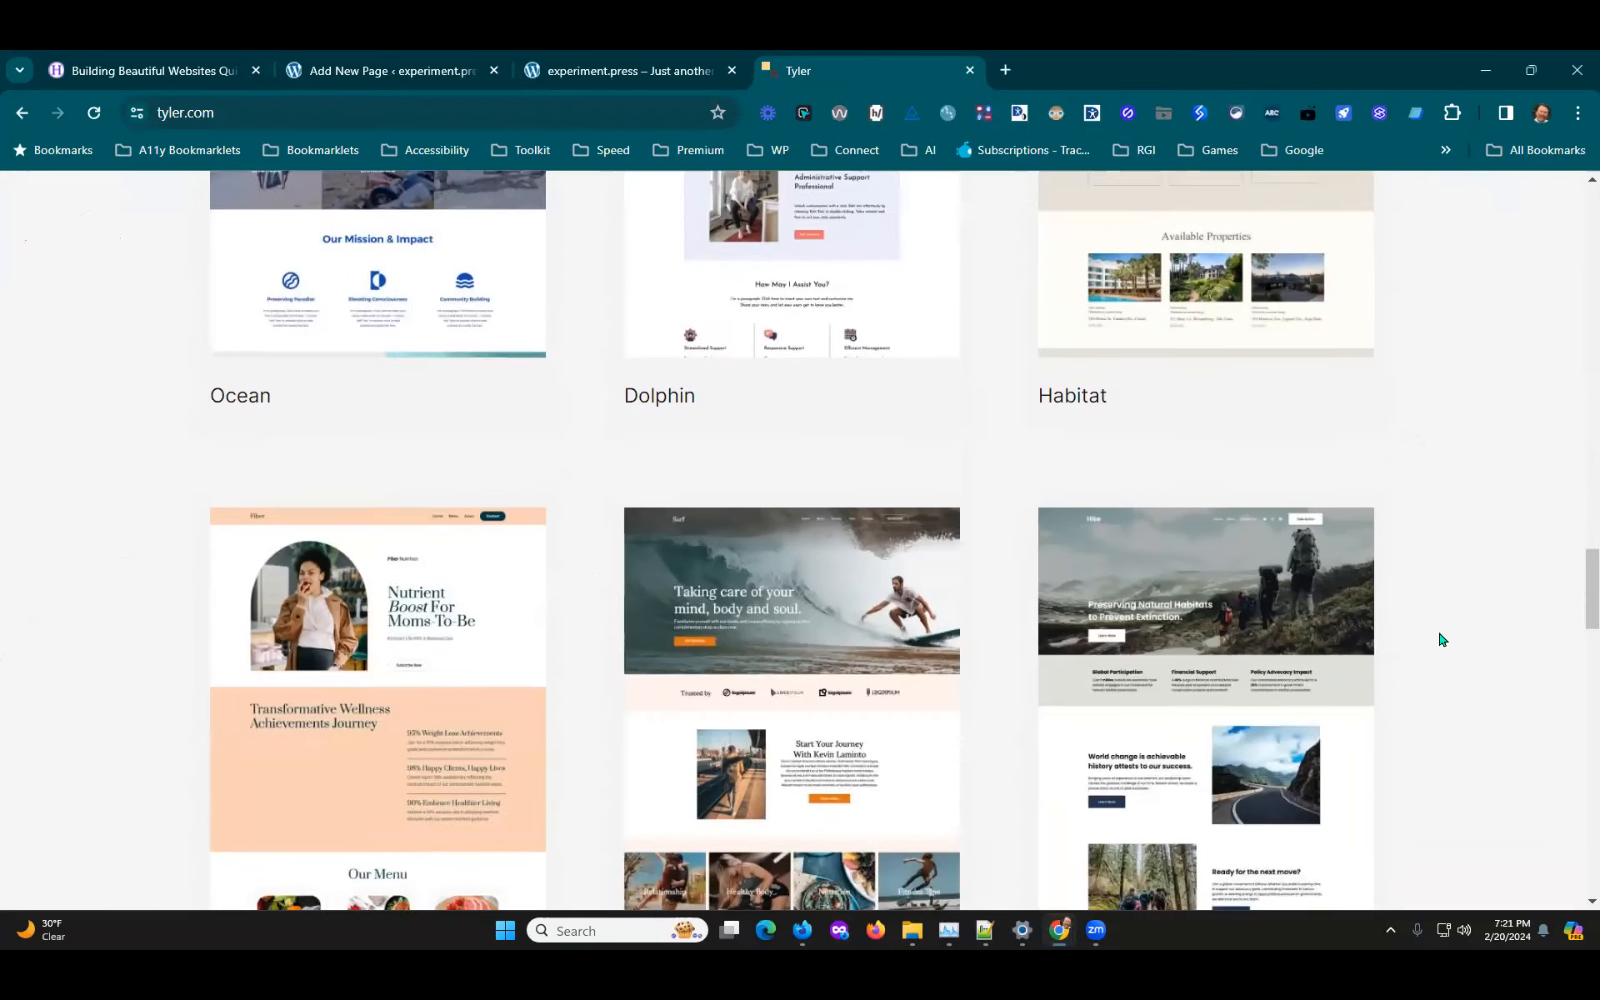
scroll(1442, 639, up, 4)
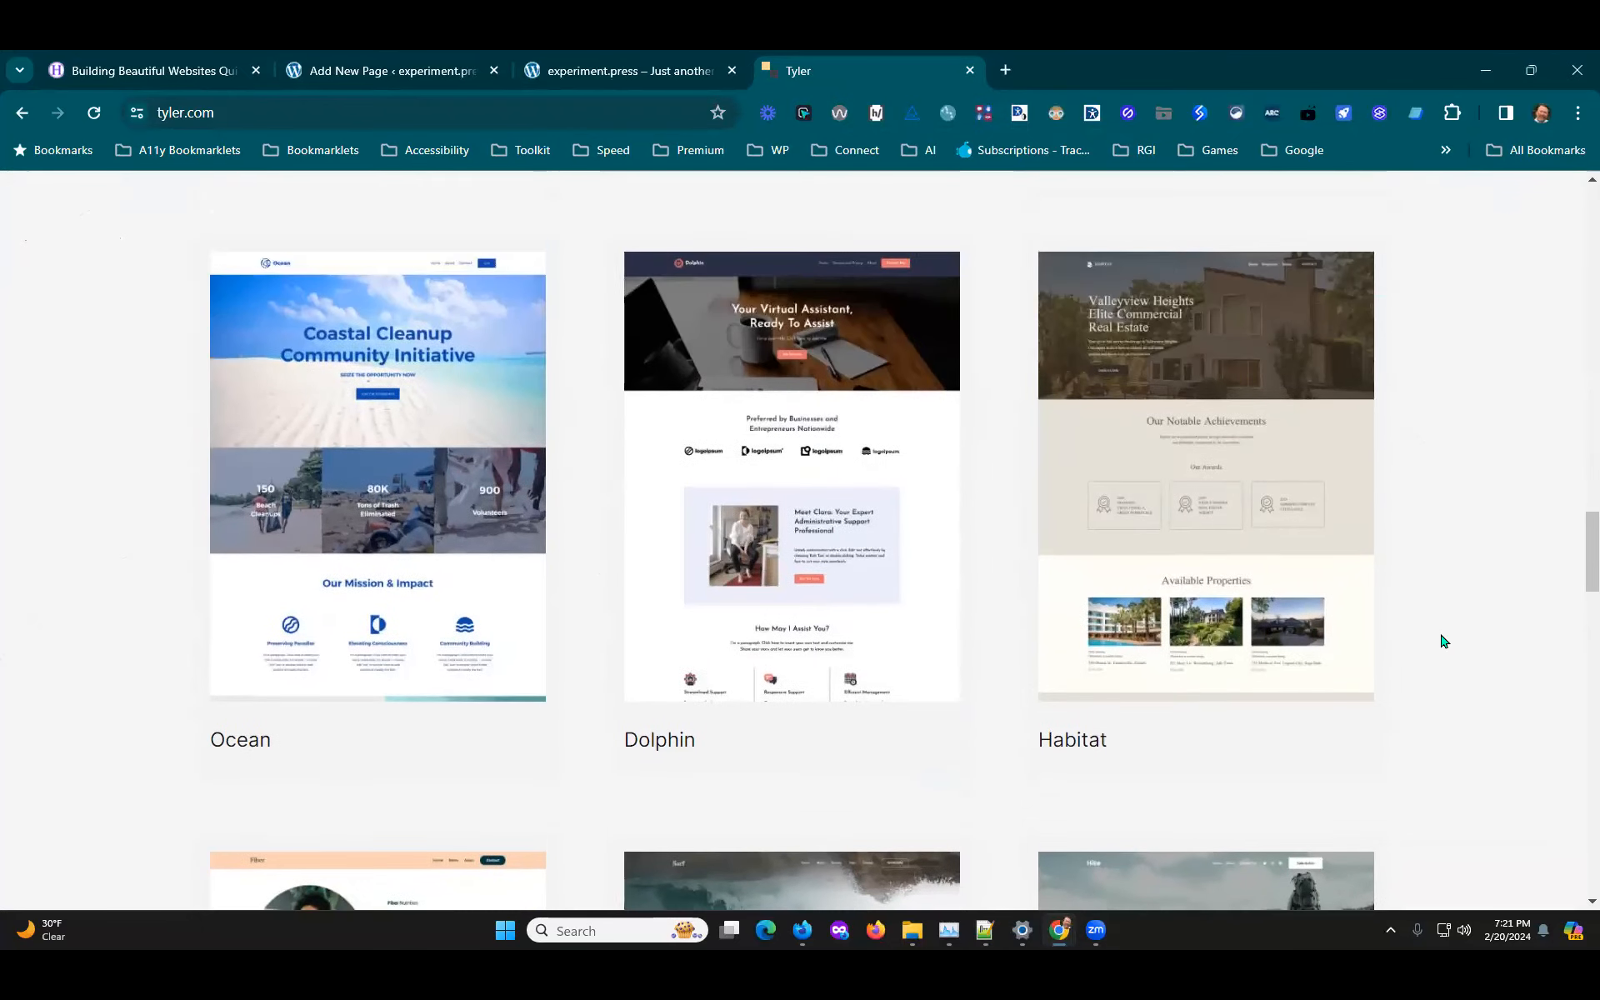
Step: Open the Dolphin template and examine its page sections and the options for copying sections or the entire page
click(924, 390)
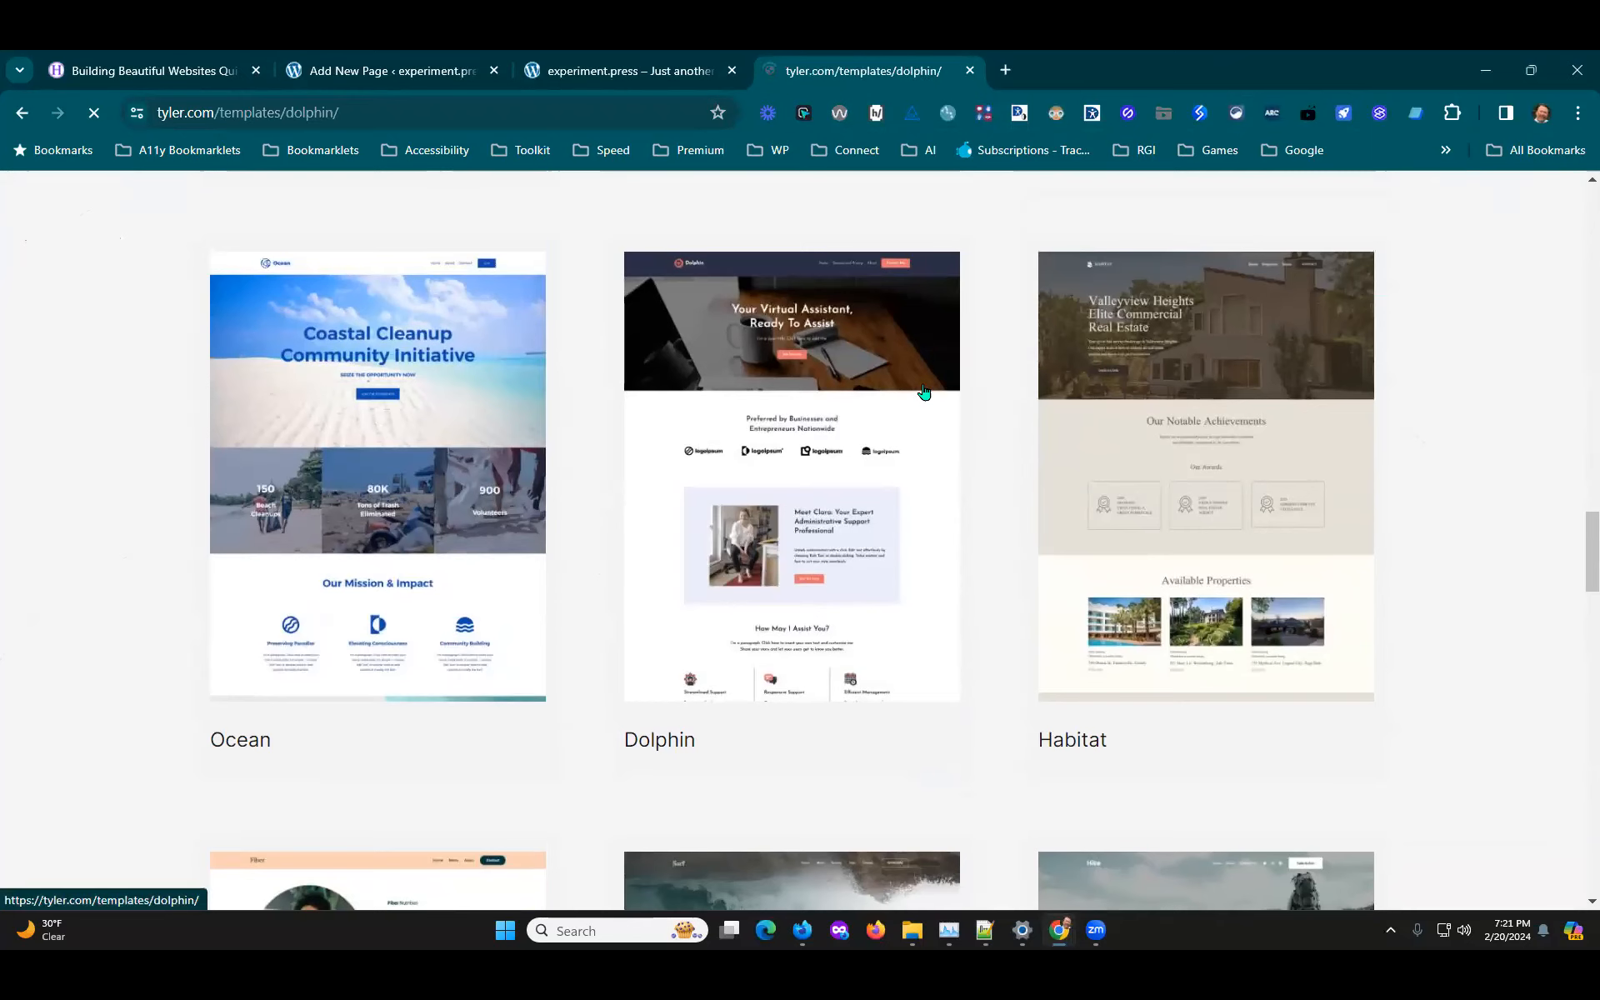
scroll(1288, 615, down, 15)
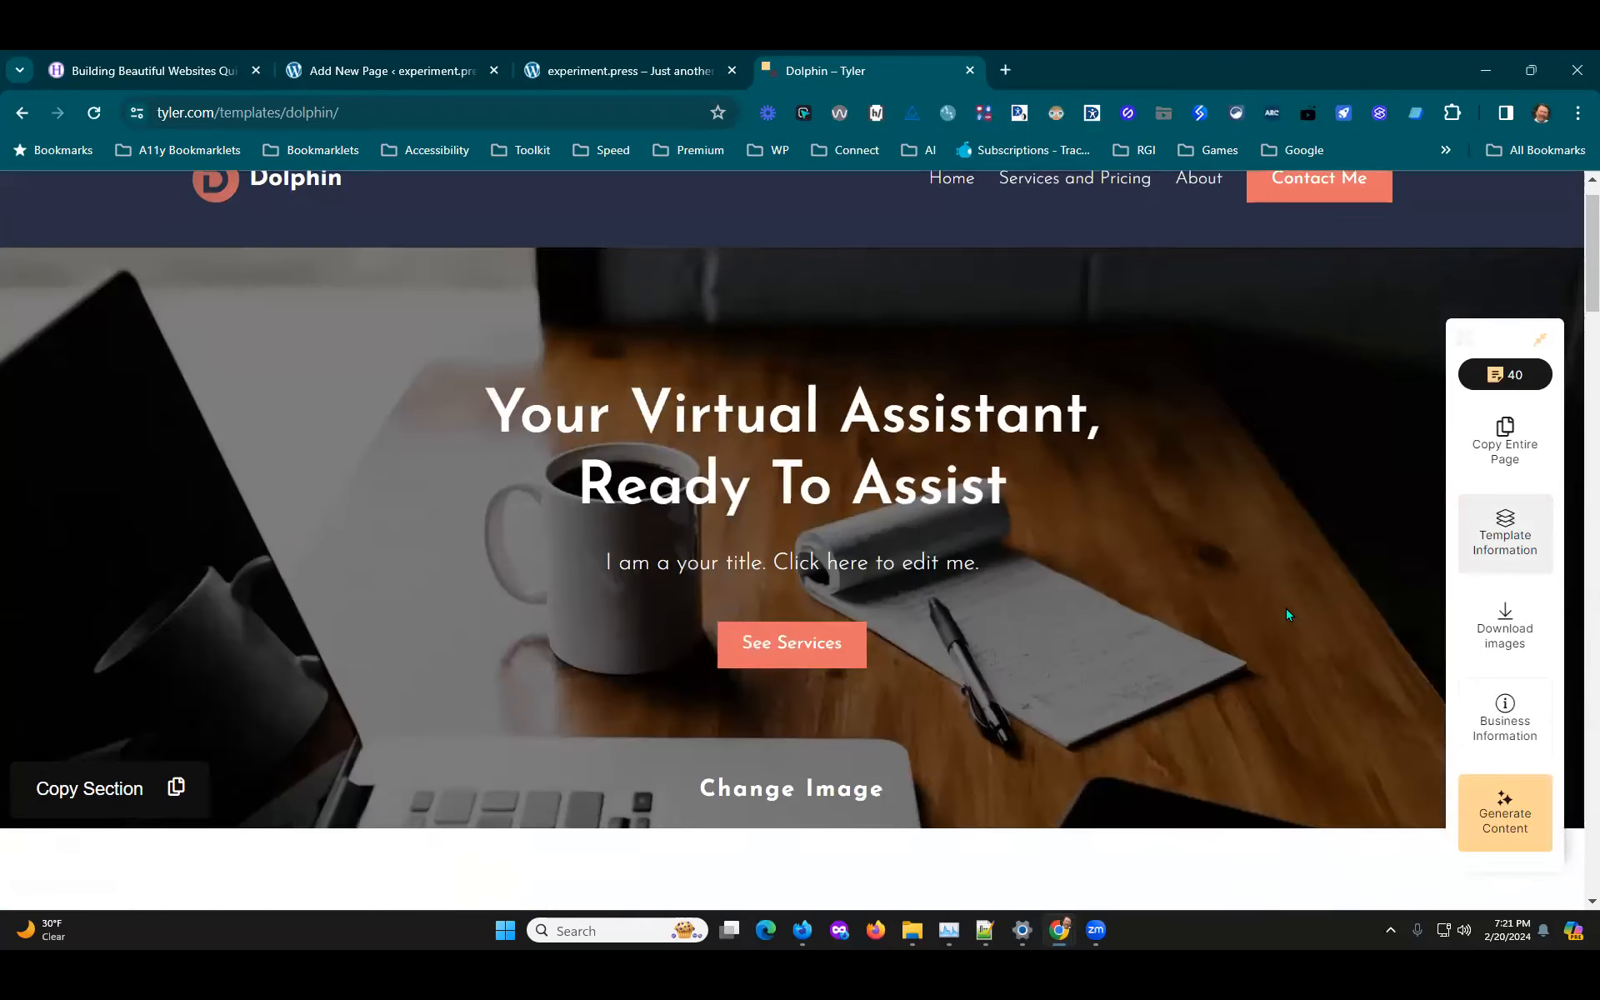
scroll(1288, 615, down, 3)
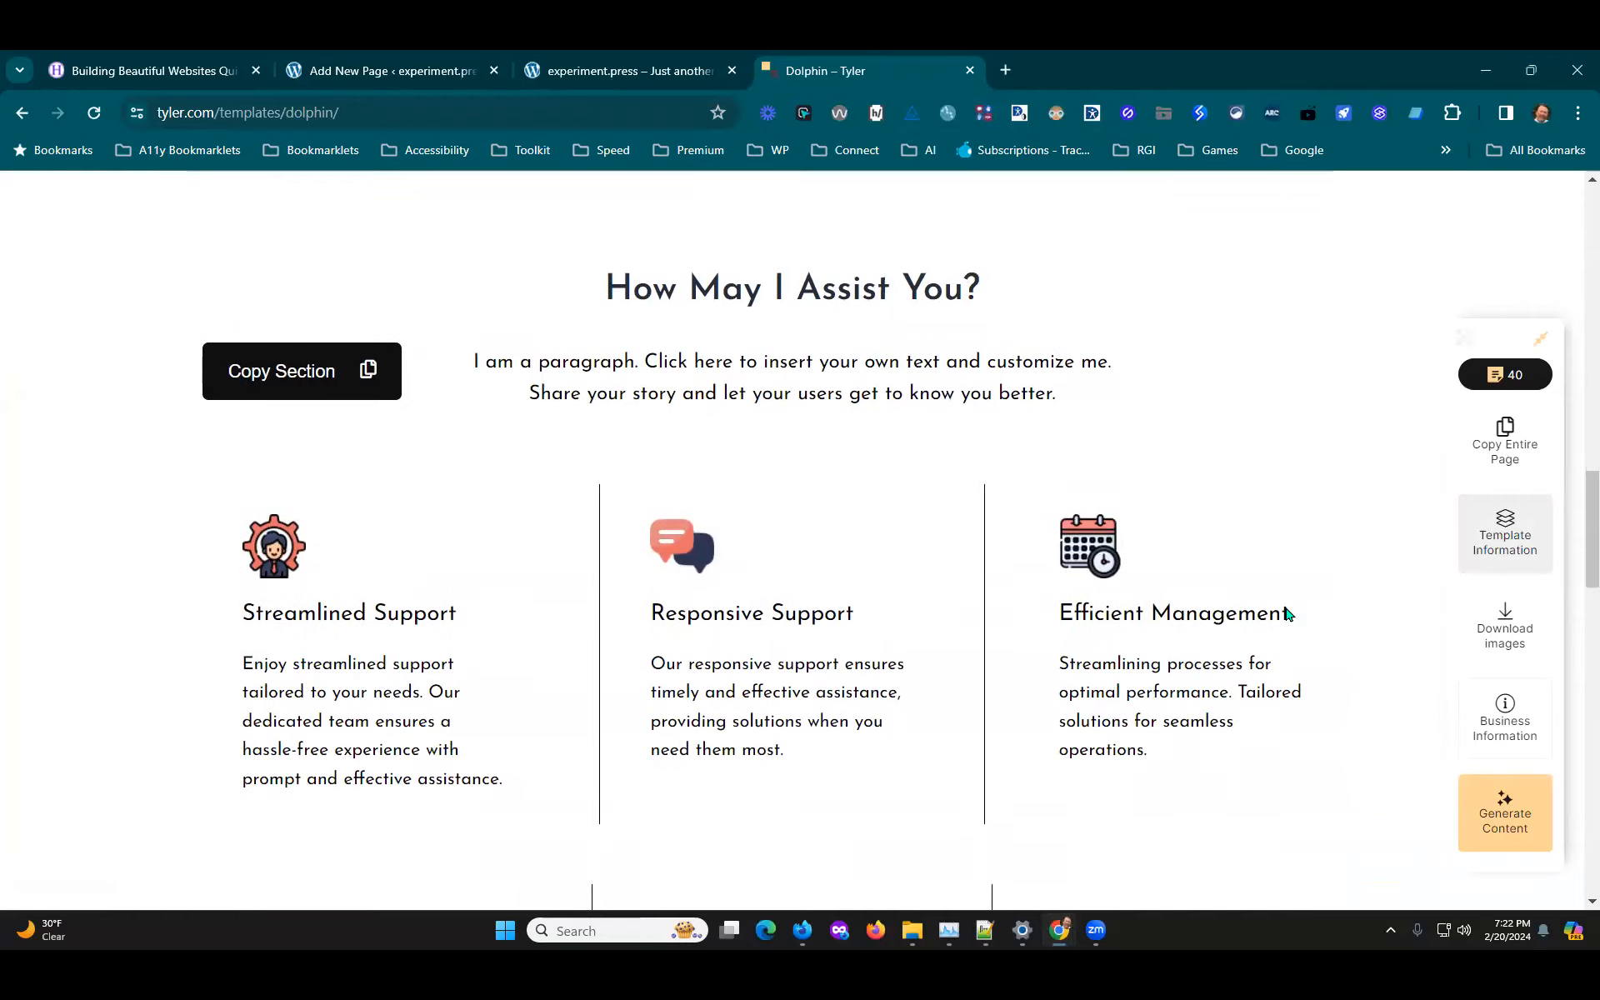
scroll(1292, 625, up, 10)
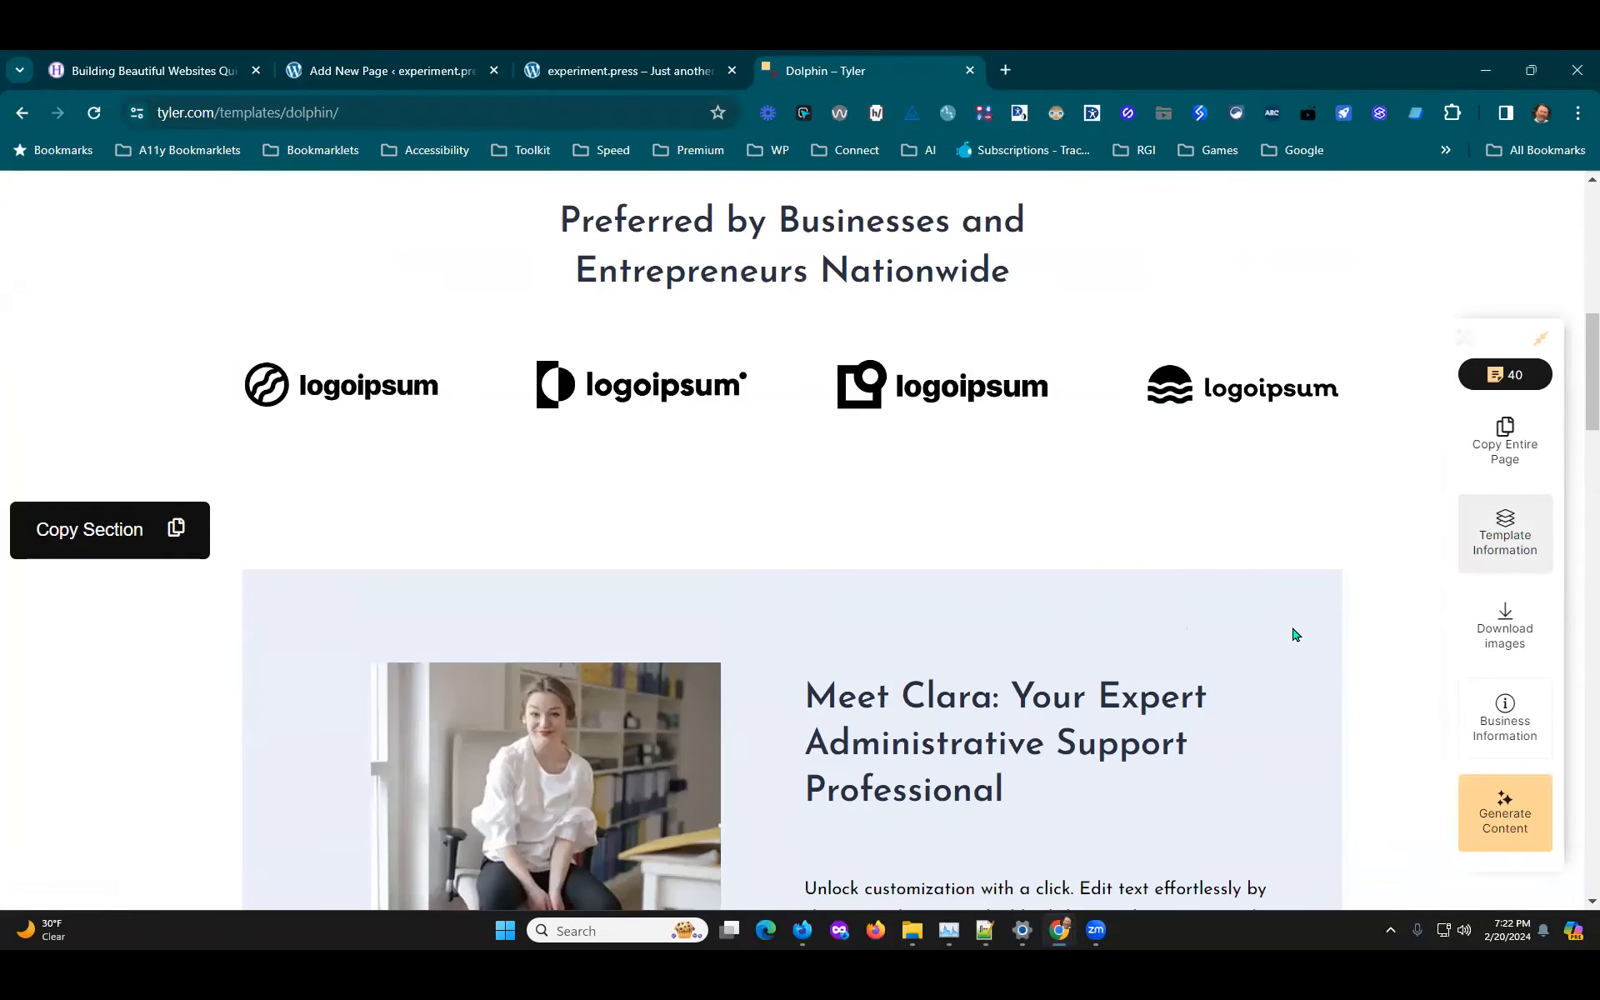
scroll(1295, 634, up, 10)
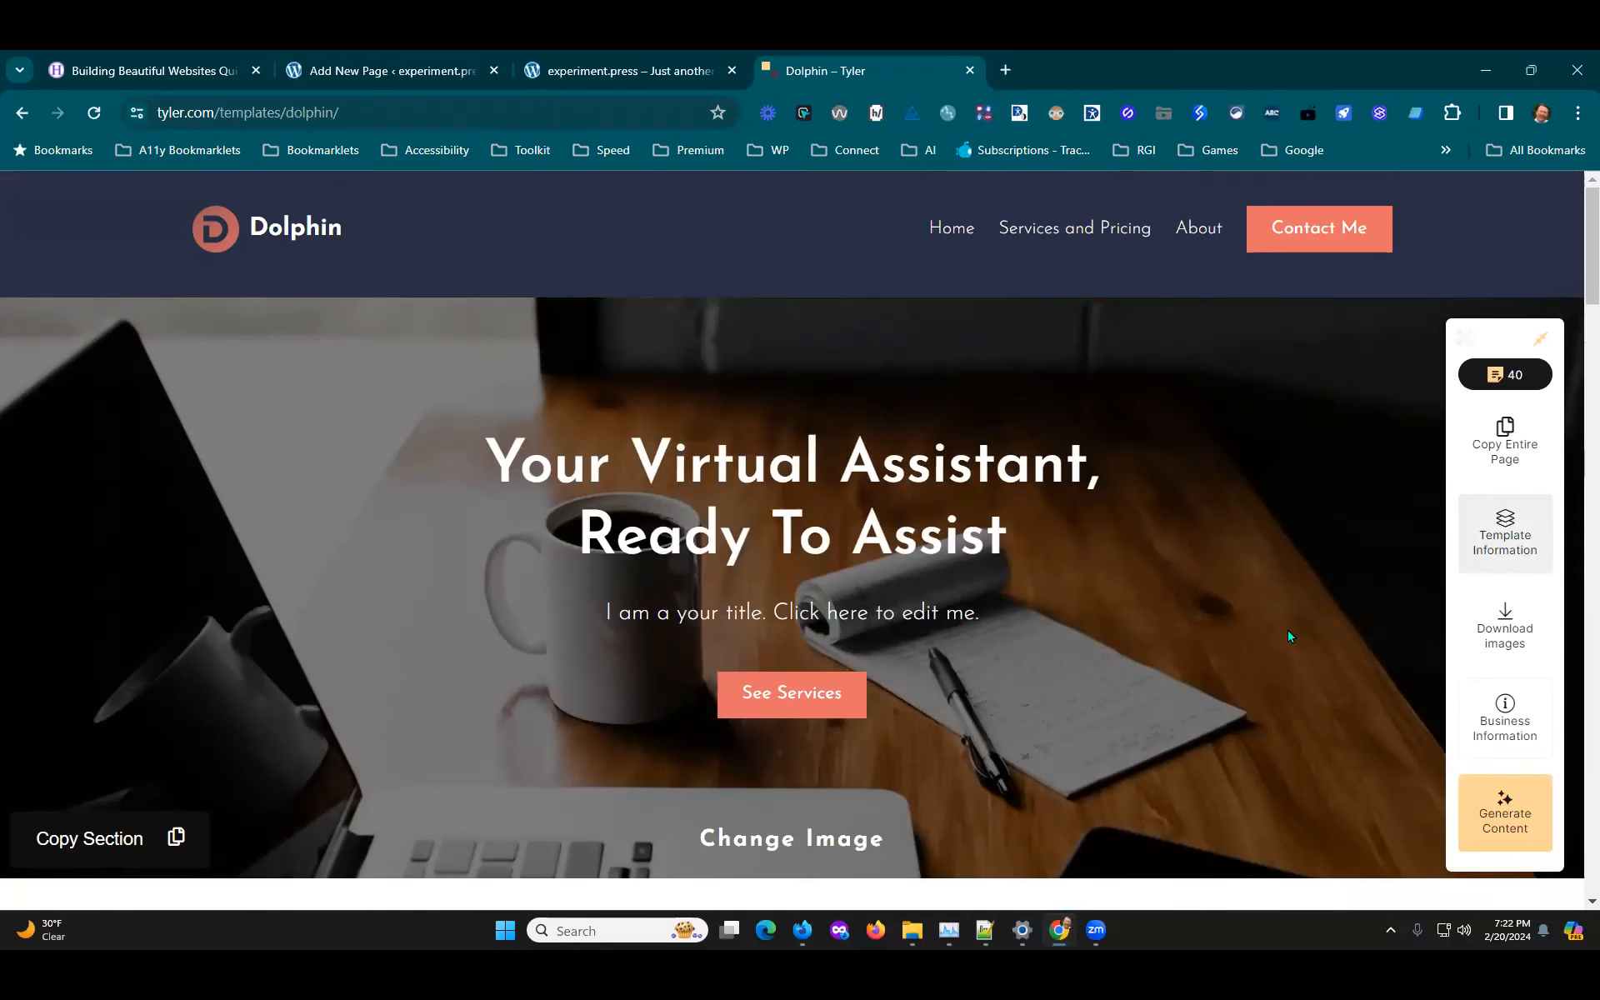
scroll(1289, 636, down, 1)
scroll(1283, 641, up, 1)
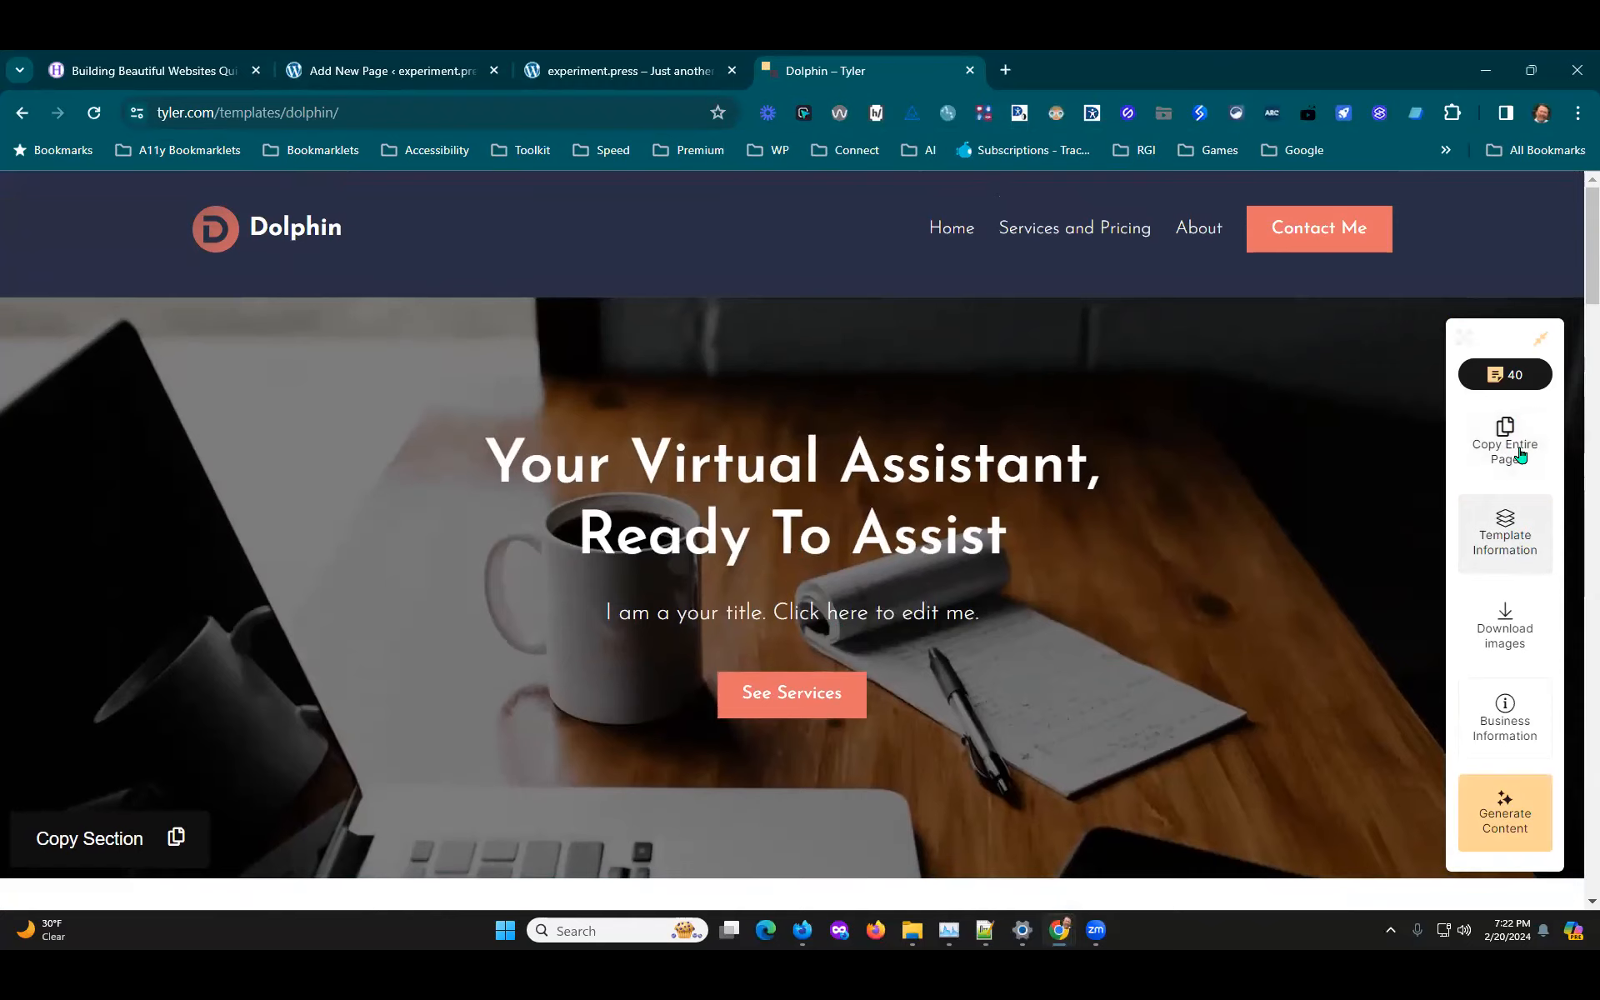
scroll(1053, 620, down, 2)
scroll(1083, 685, down, 15)
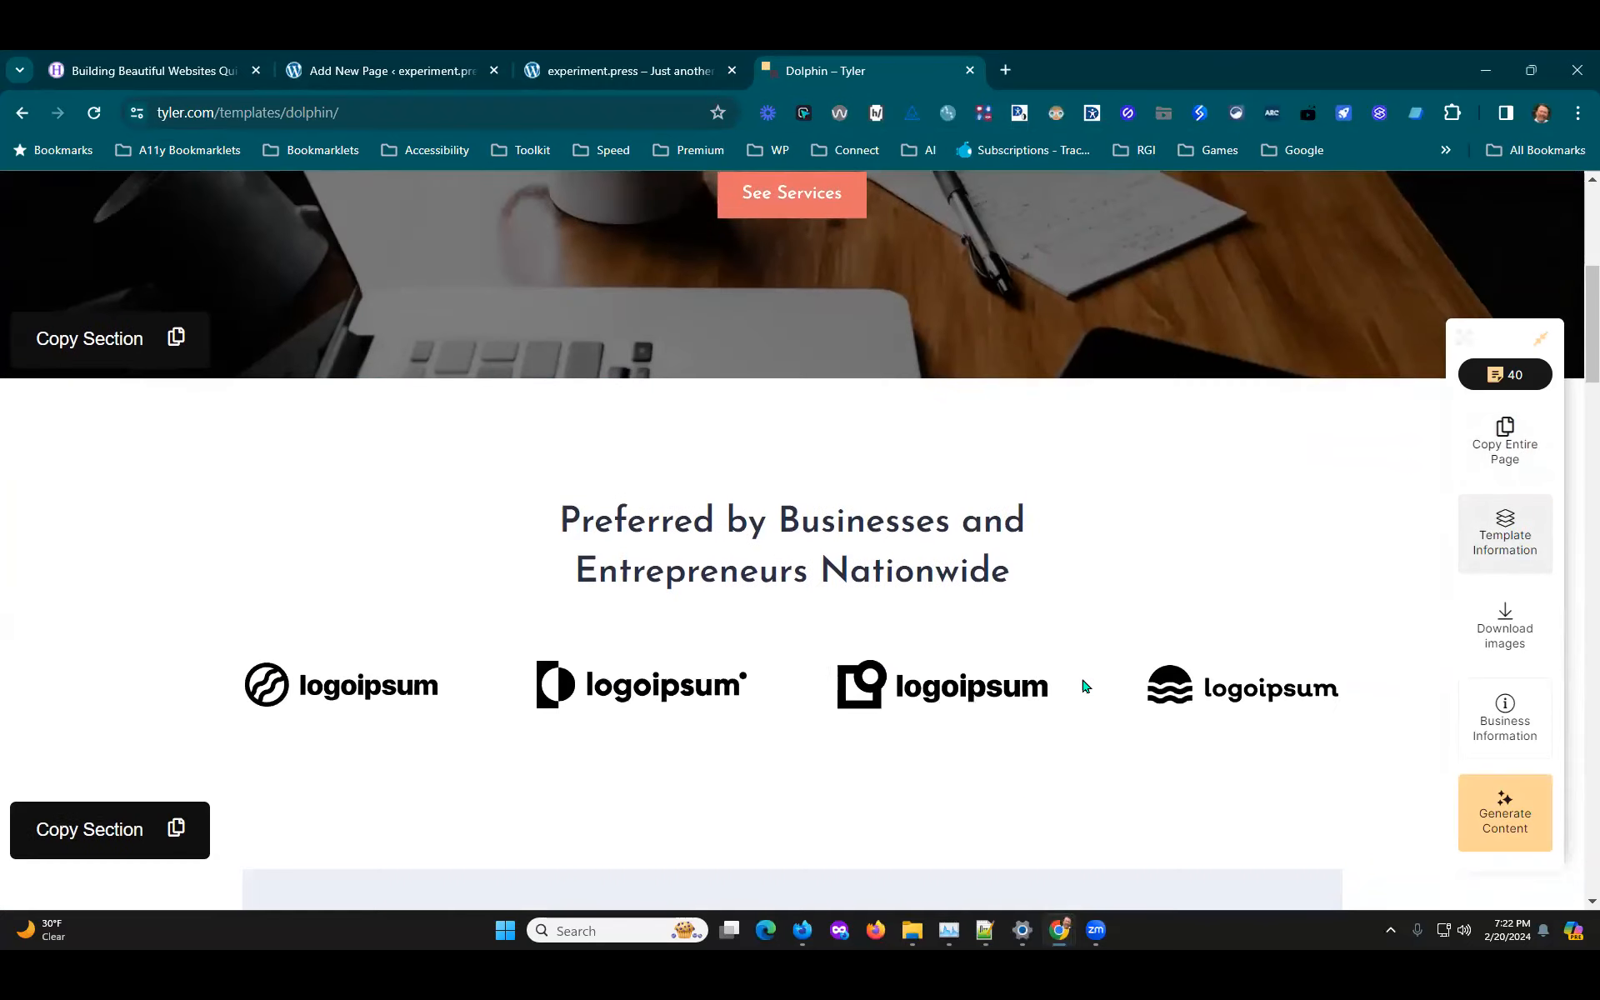
Step: Look over the Dolphin template's sections from the client logos through the services and testimonials down to the footer
scroll(1087, 685, down, 3)
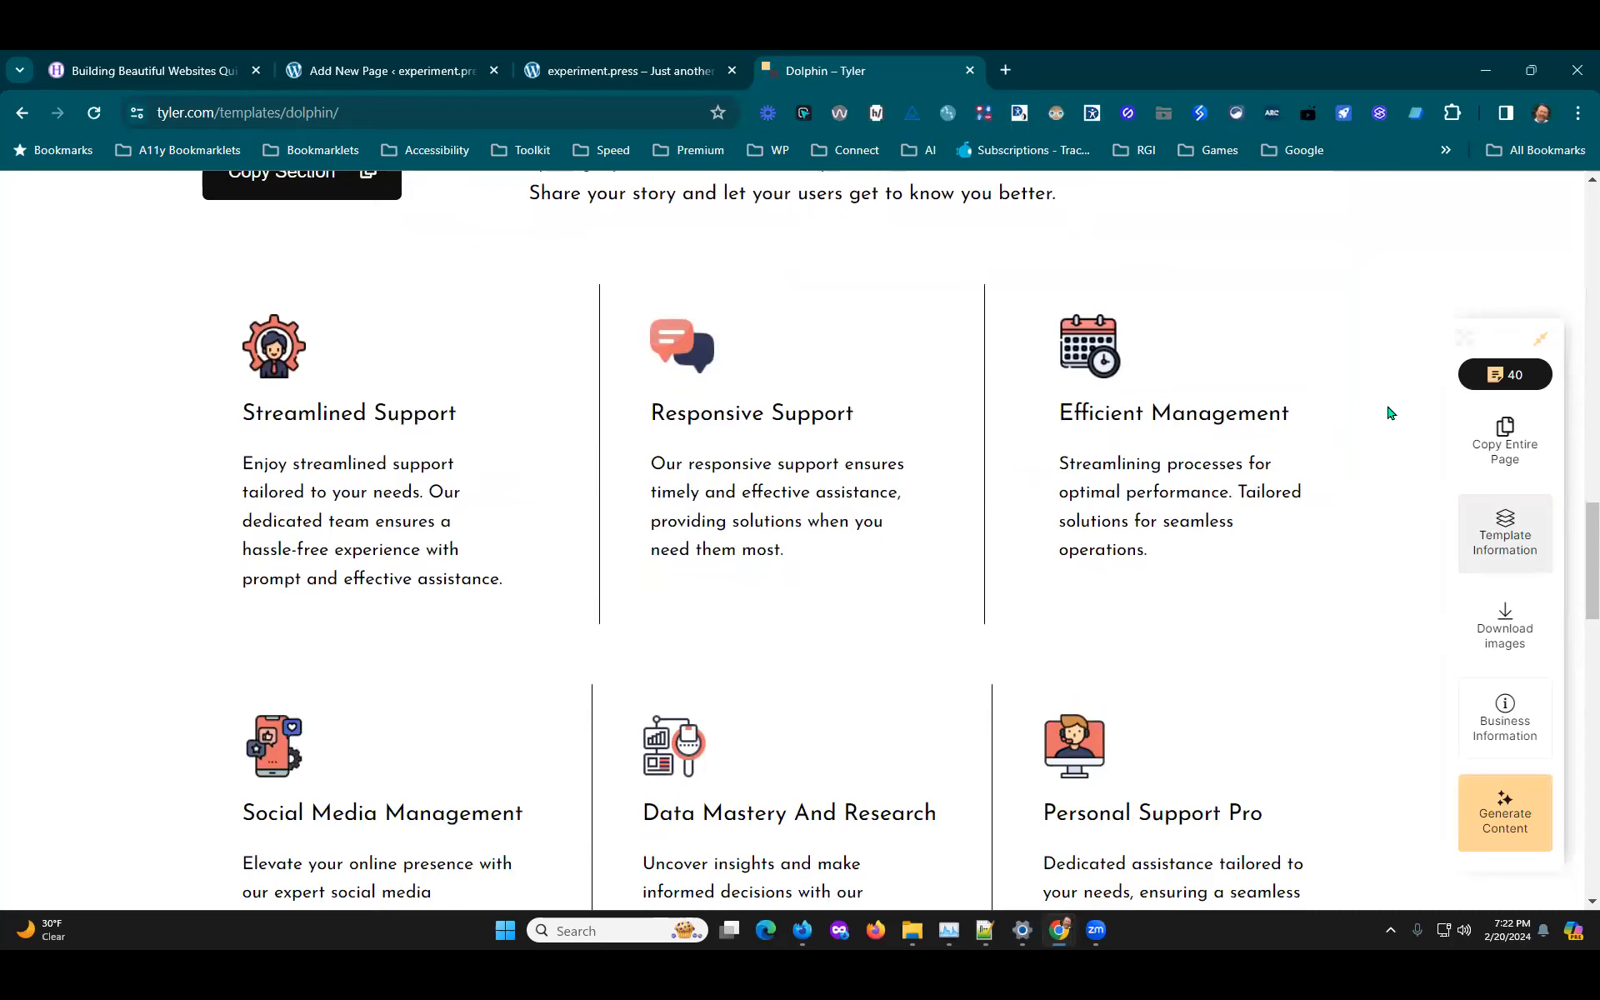
scroll(1172, 667, up, 3)
scroll(1205, 675, up, 2)
scroll(1206, 675, down, 4)
scroll(833, 600, up, 3)
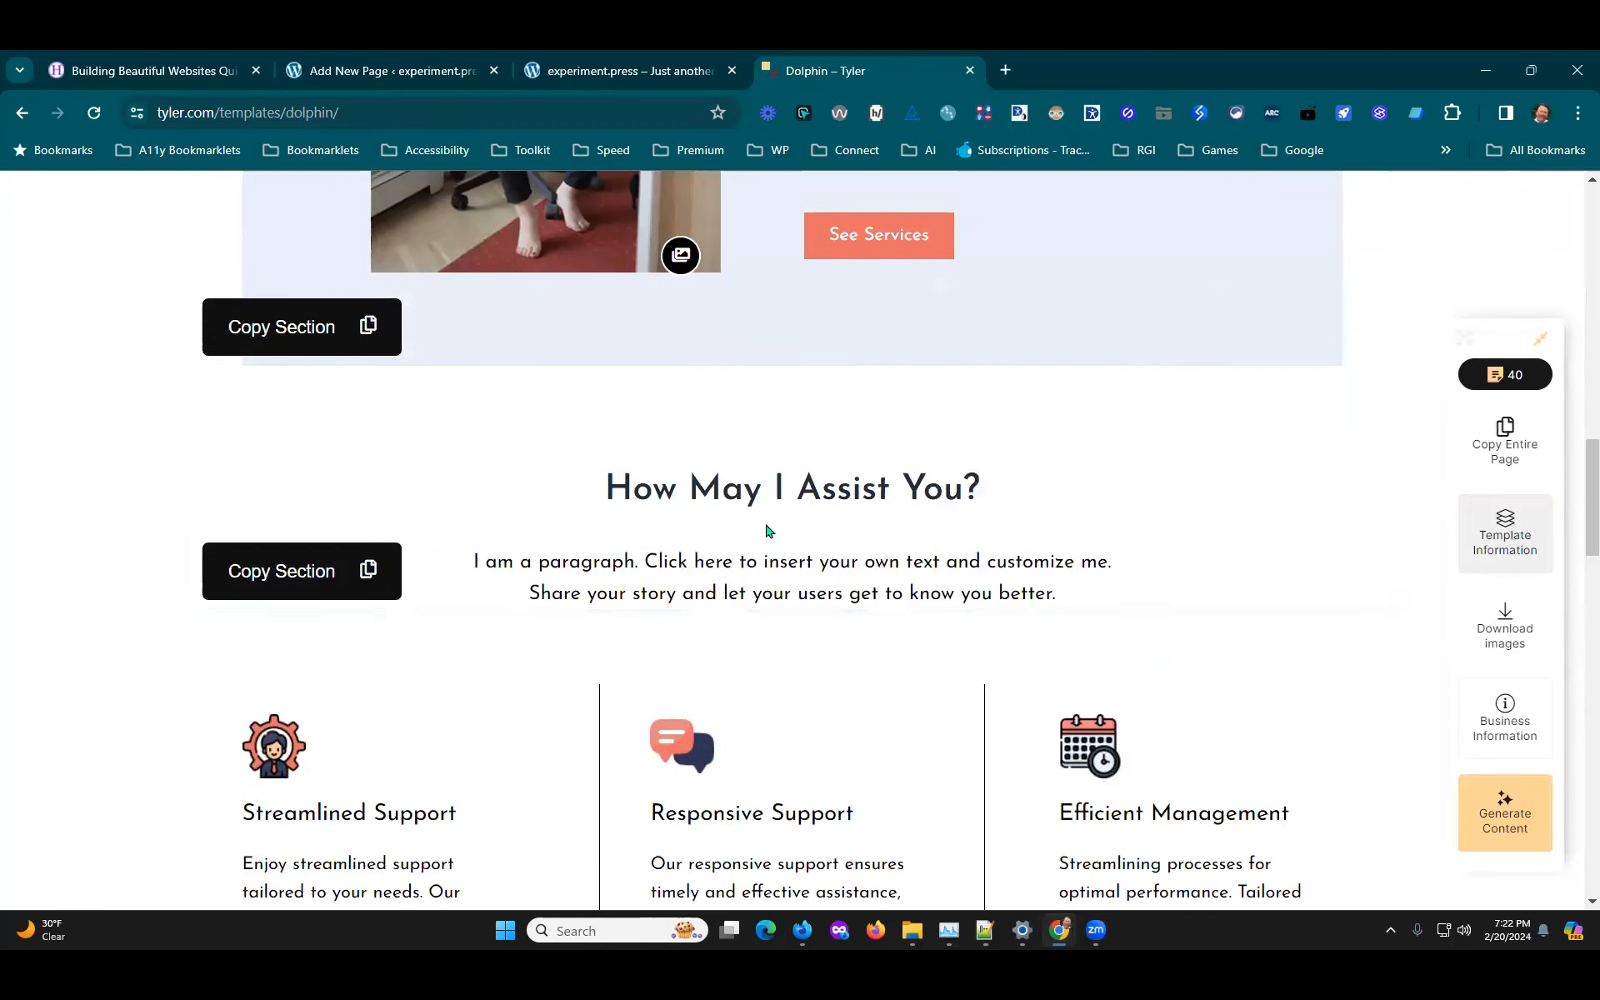
scroll(1027, 662, up, 4)
scroll(1142, 650, up, 2)
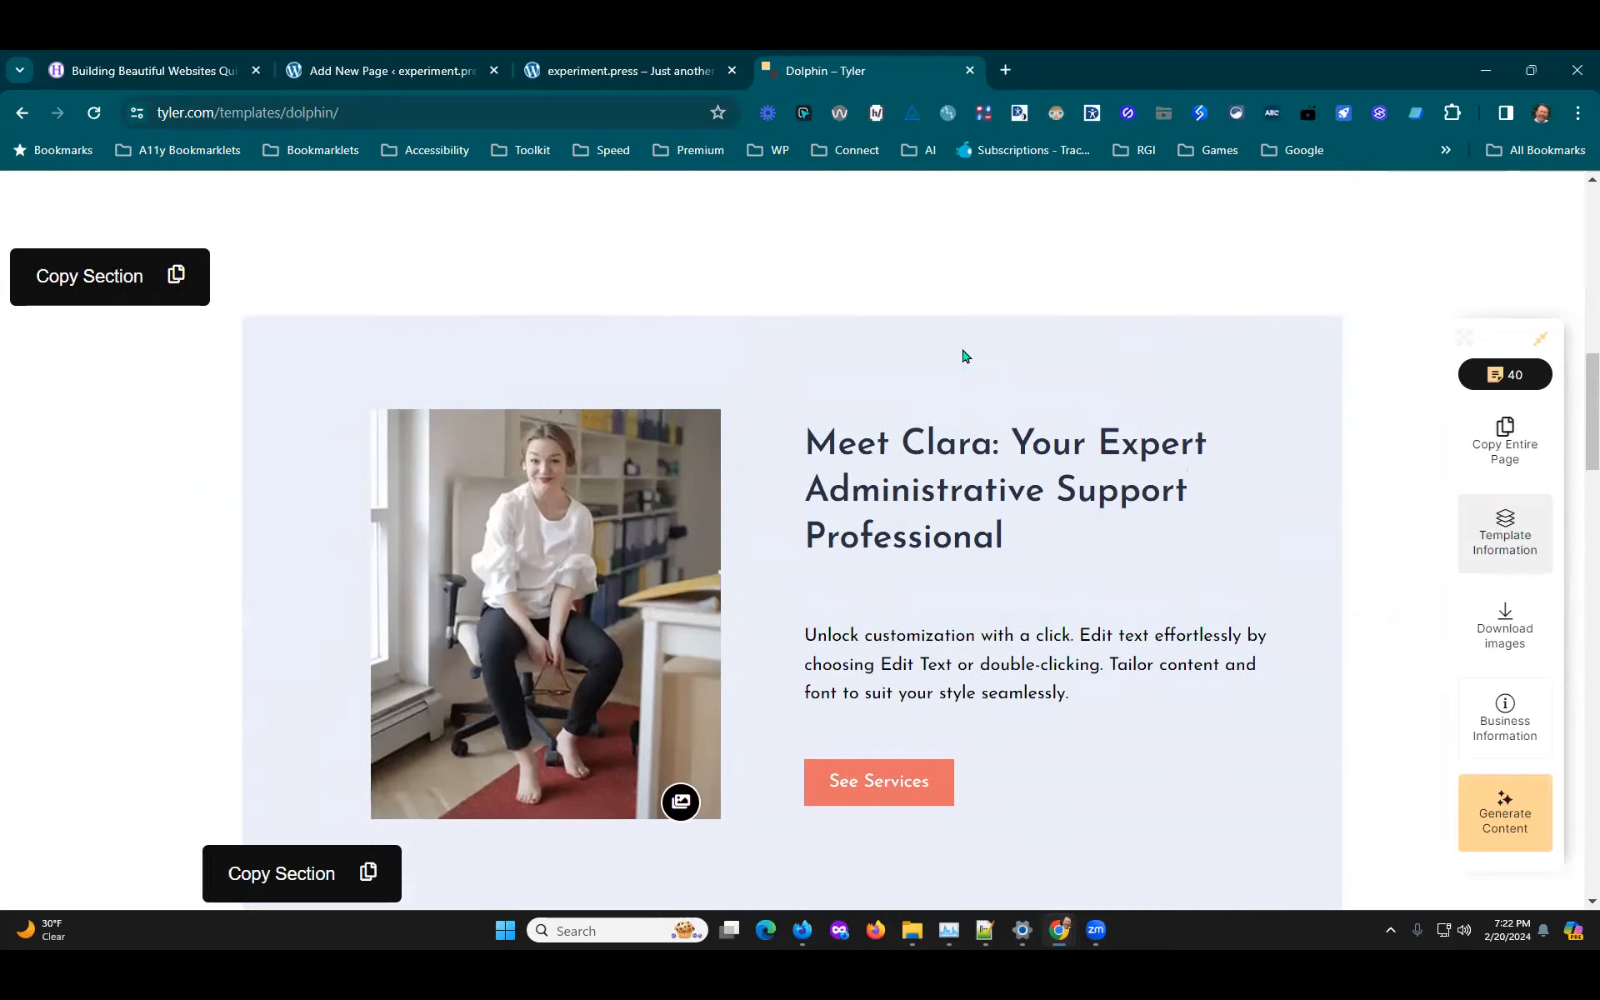
scroll(1042, 724, down, 20)
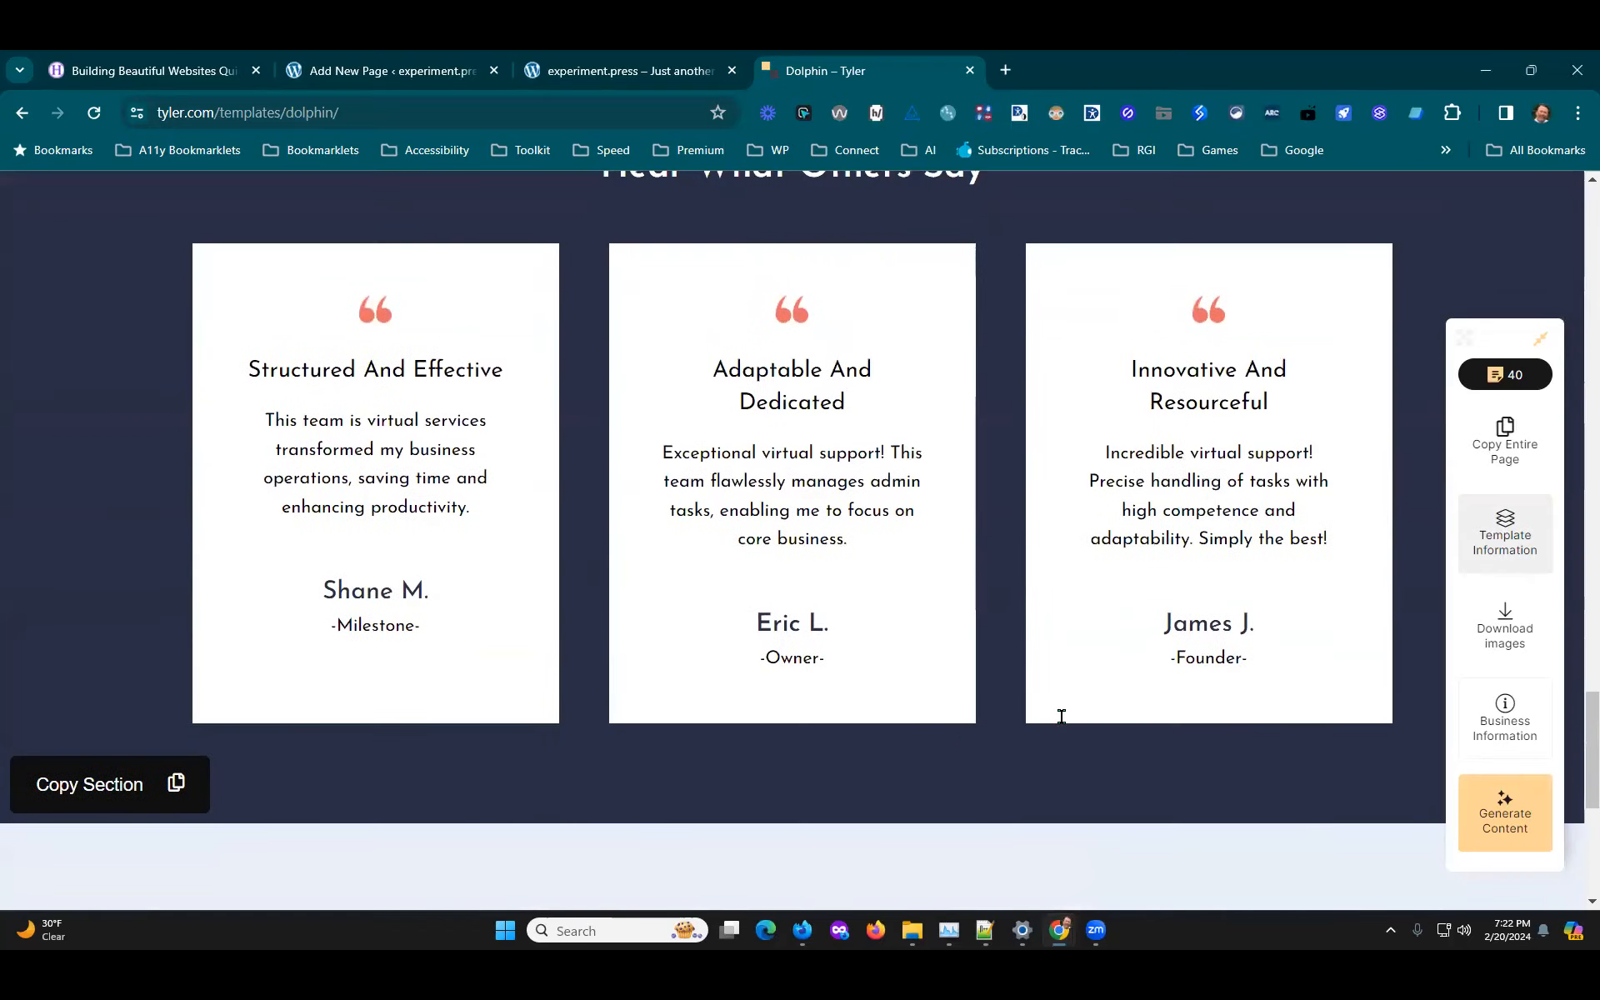
scroll(853, 765, down, 5)
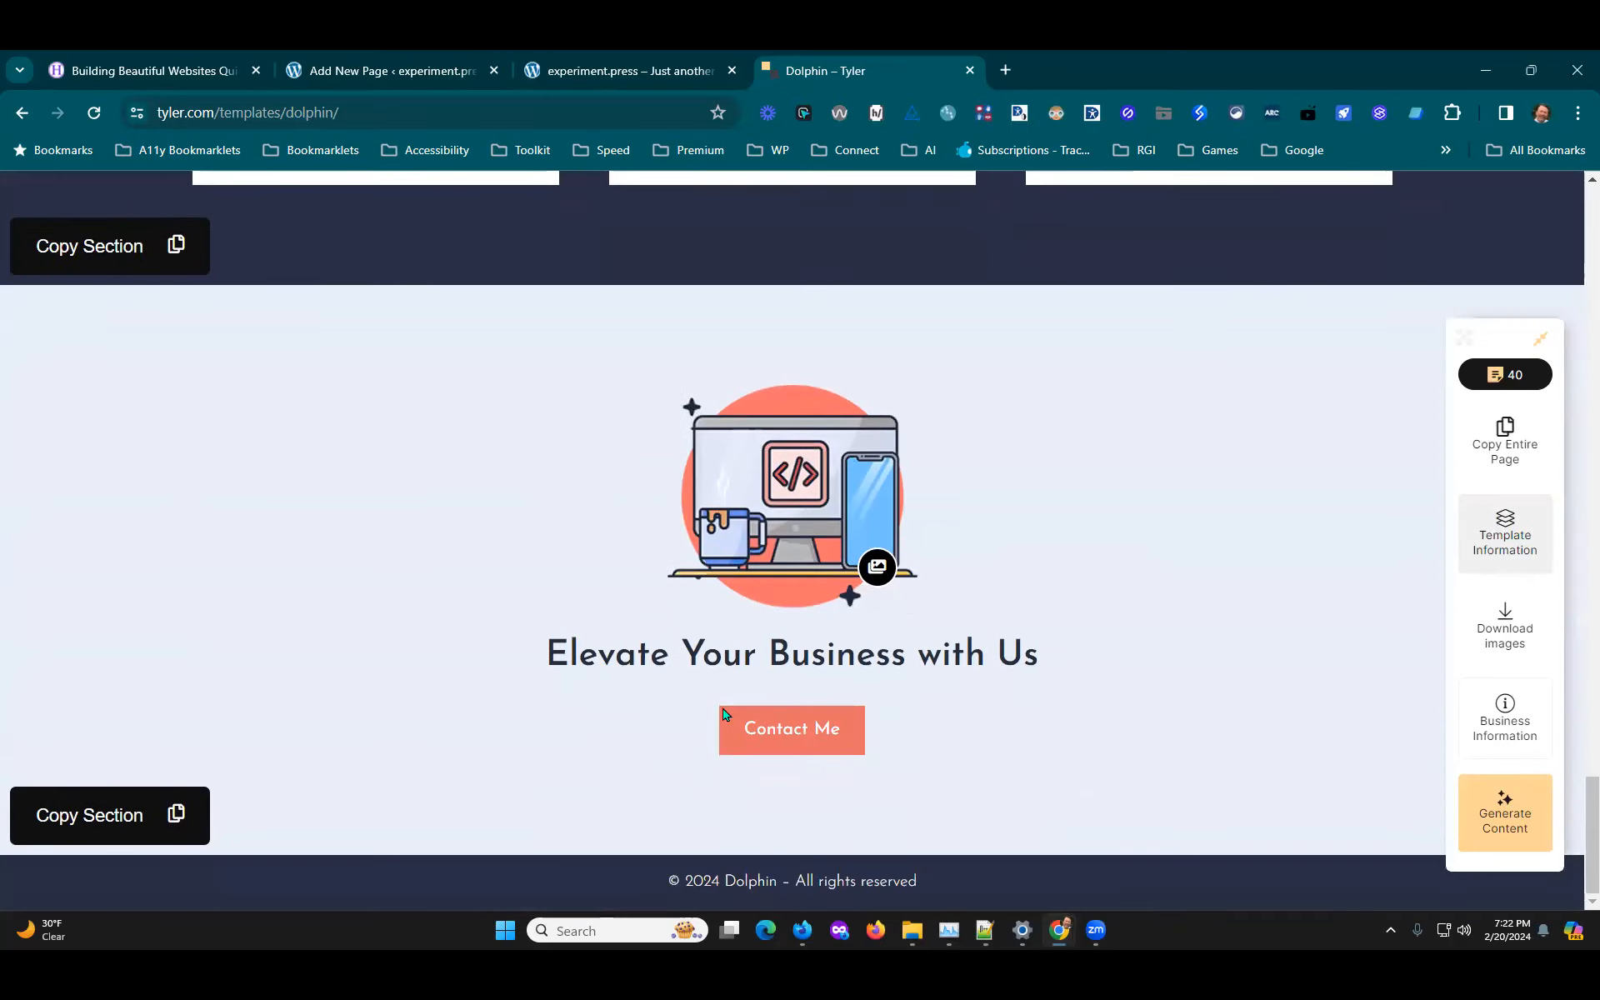
scroll(723, 714, up, 4)
Step: Return to the Tyler.com template gallery and open the Surf template
click(22, 114)
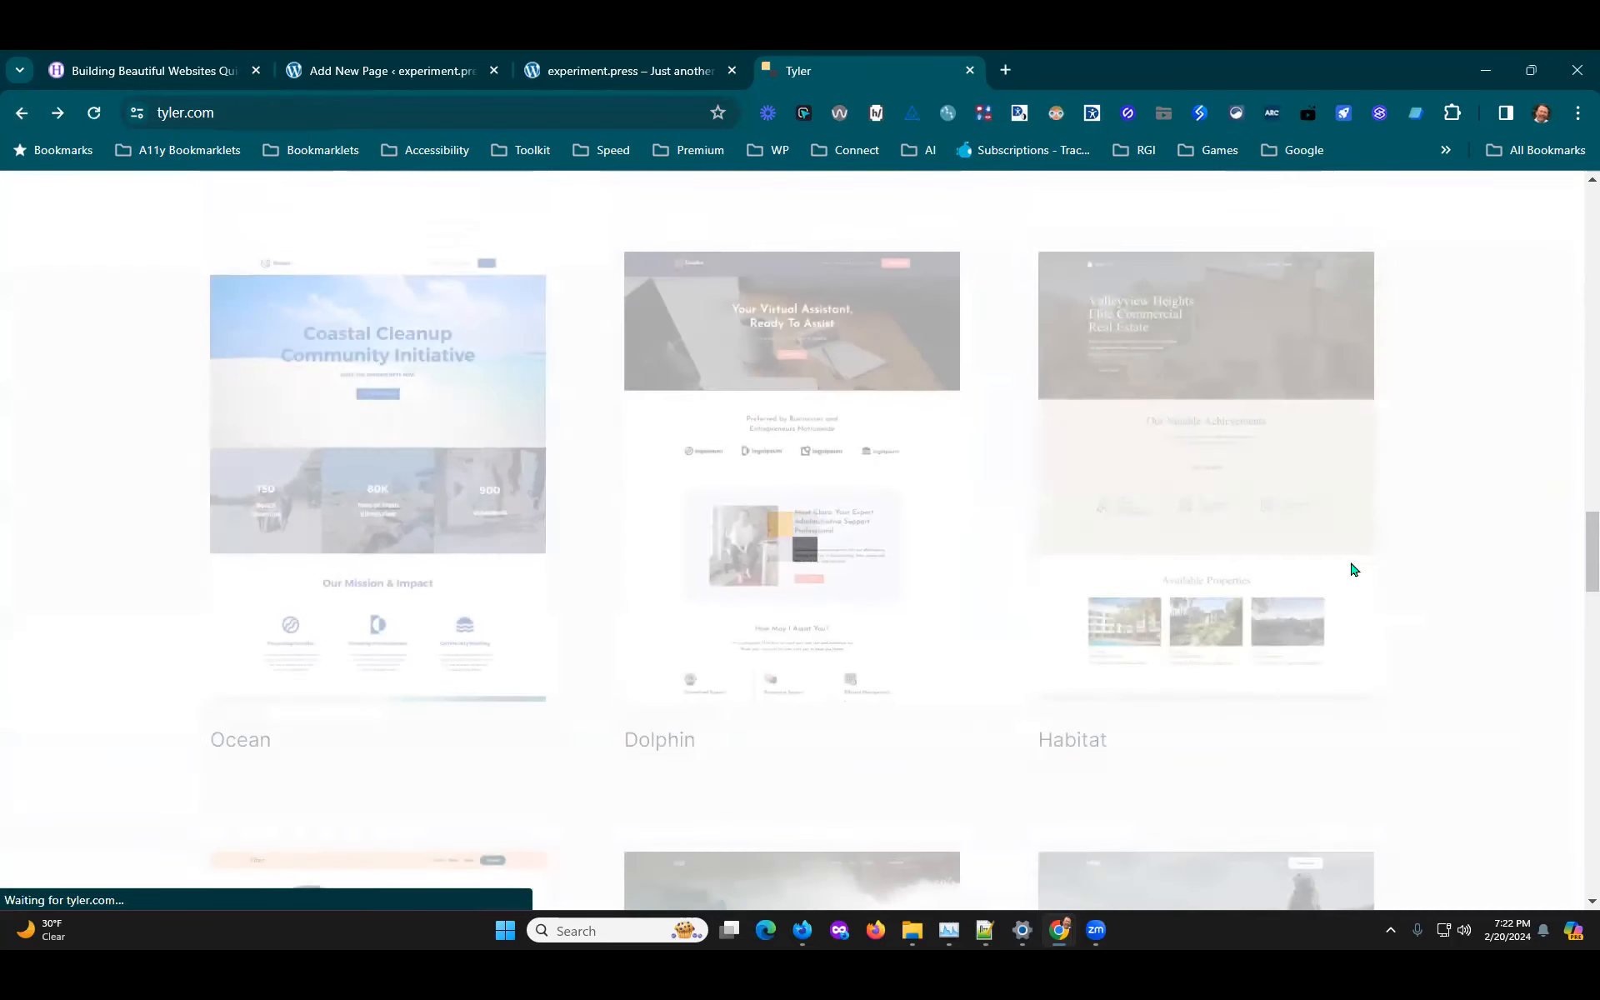
scroll(1476, 598, up, 3)
scroll(1474, 608, down, 1)
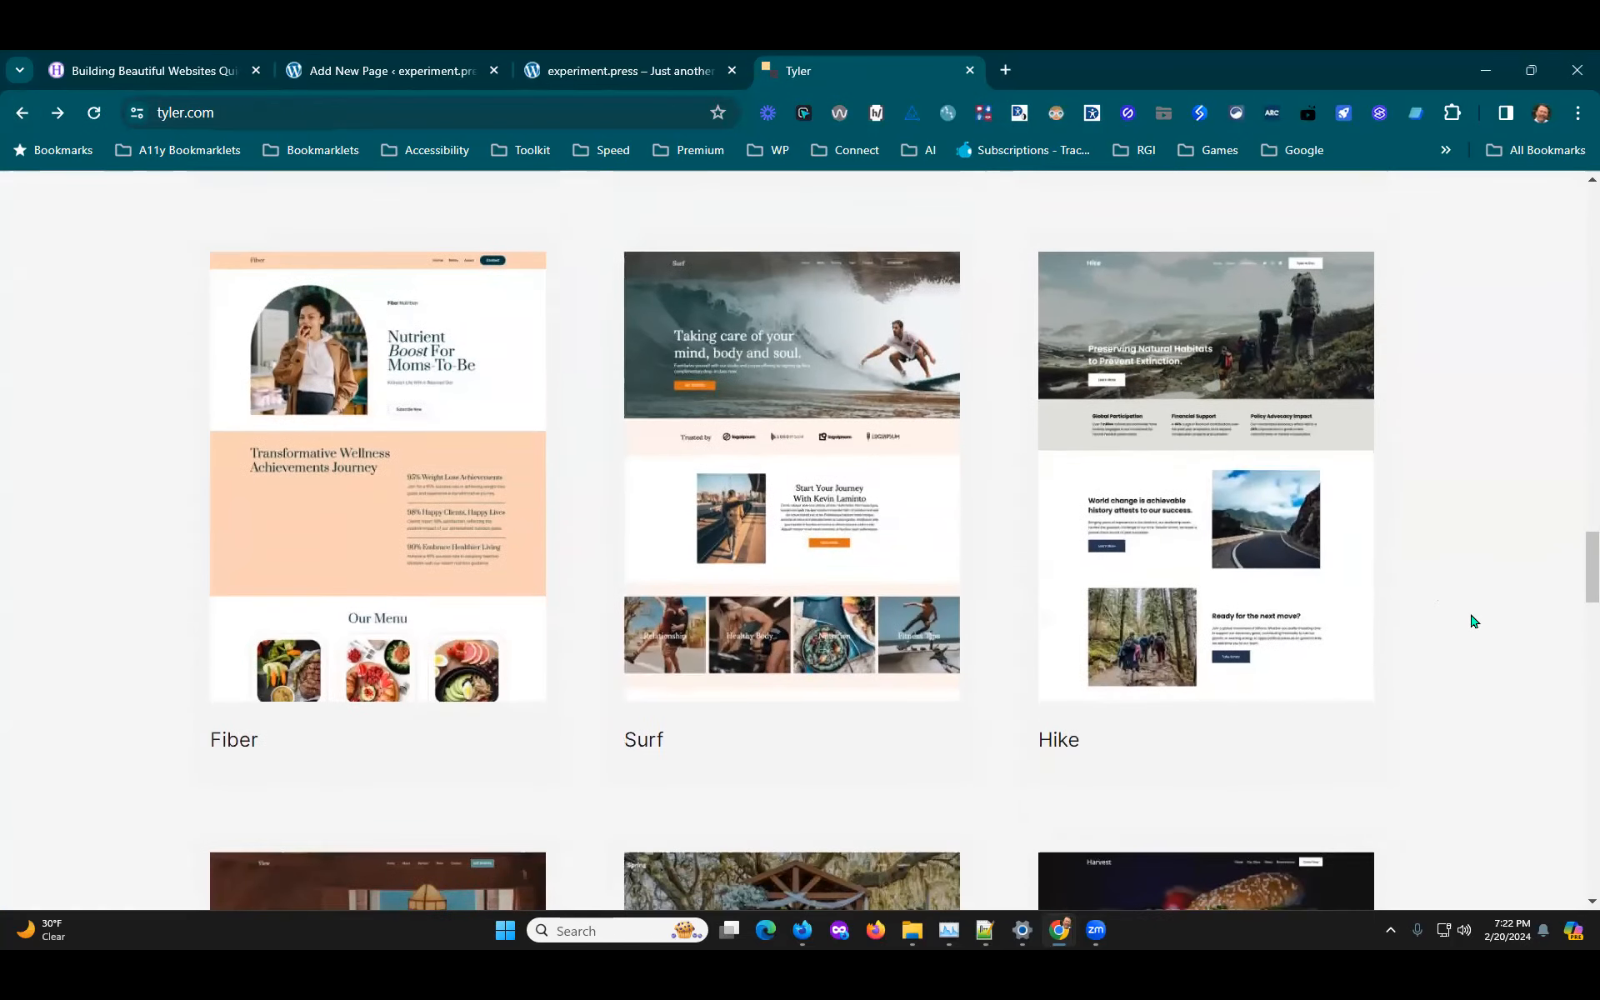
click(933, 521)
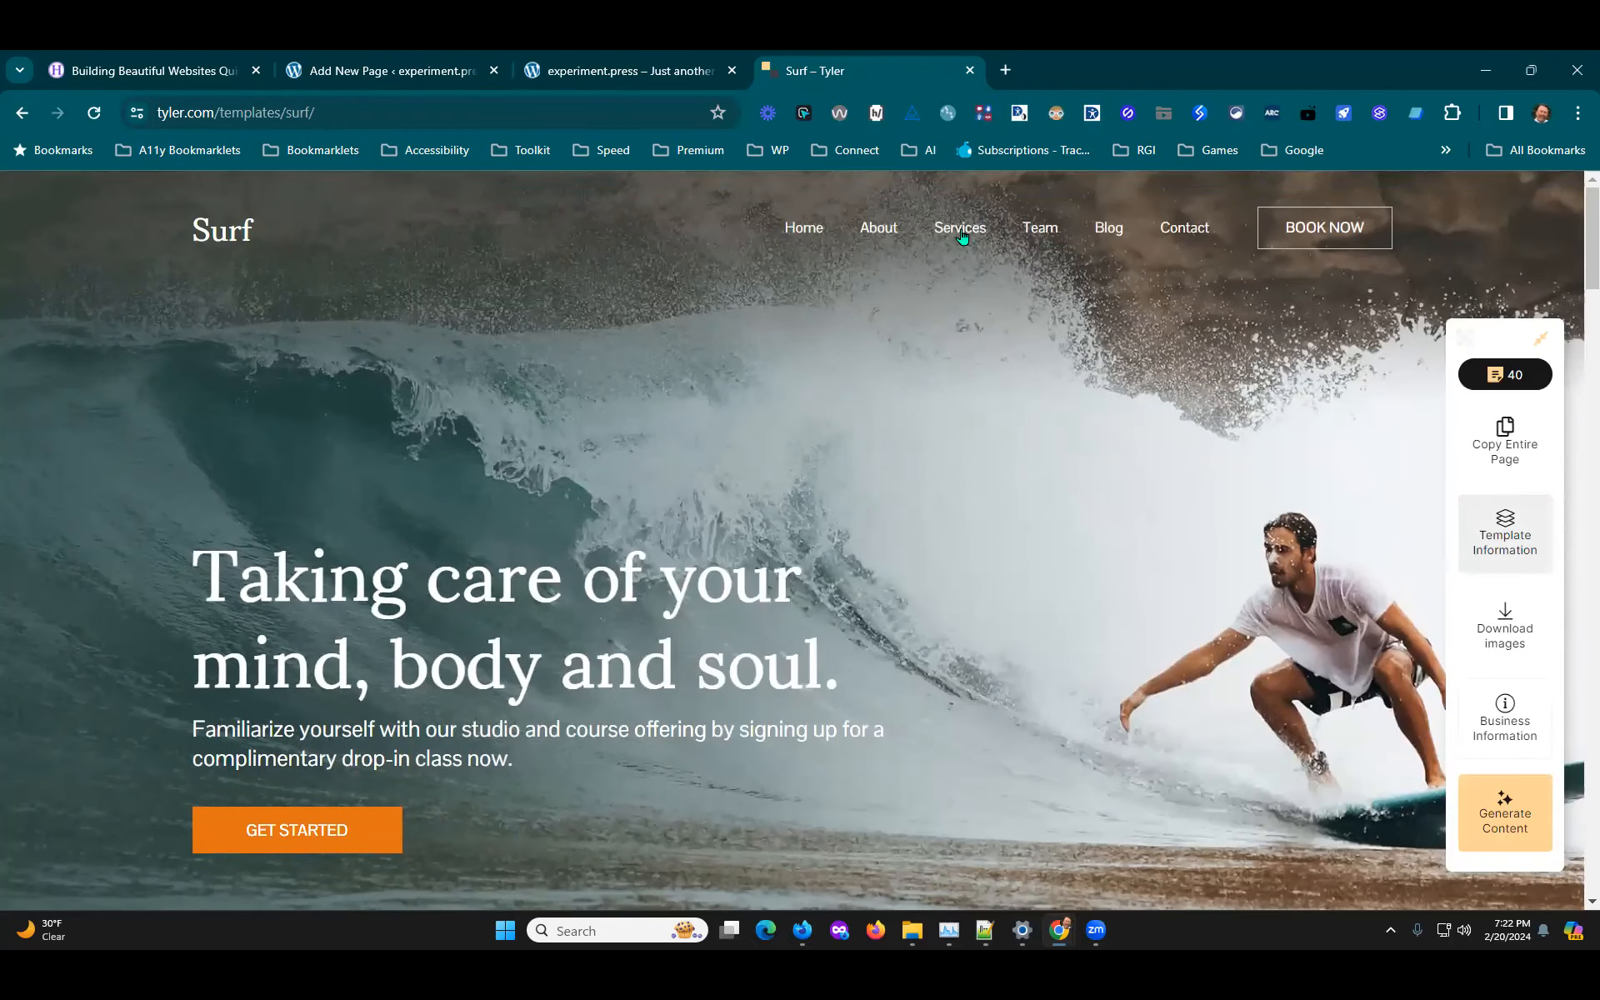
Step: Open the Surf template's Services page and examine its Service One and Service Two sections
click(961, 236)
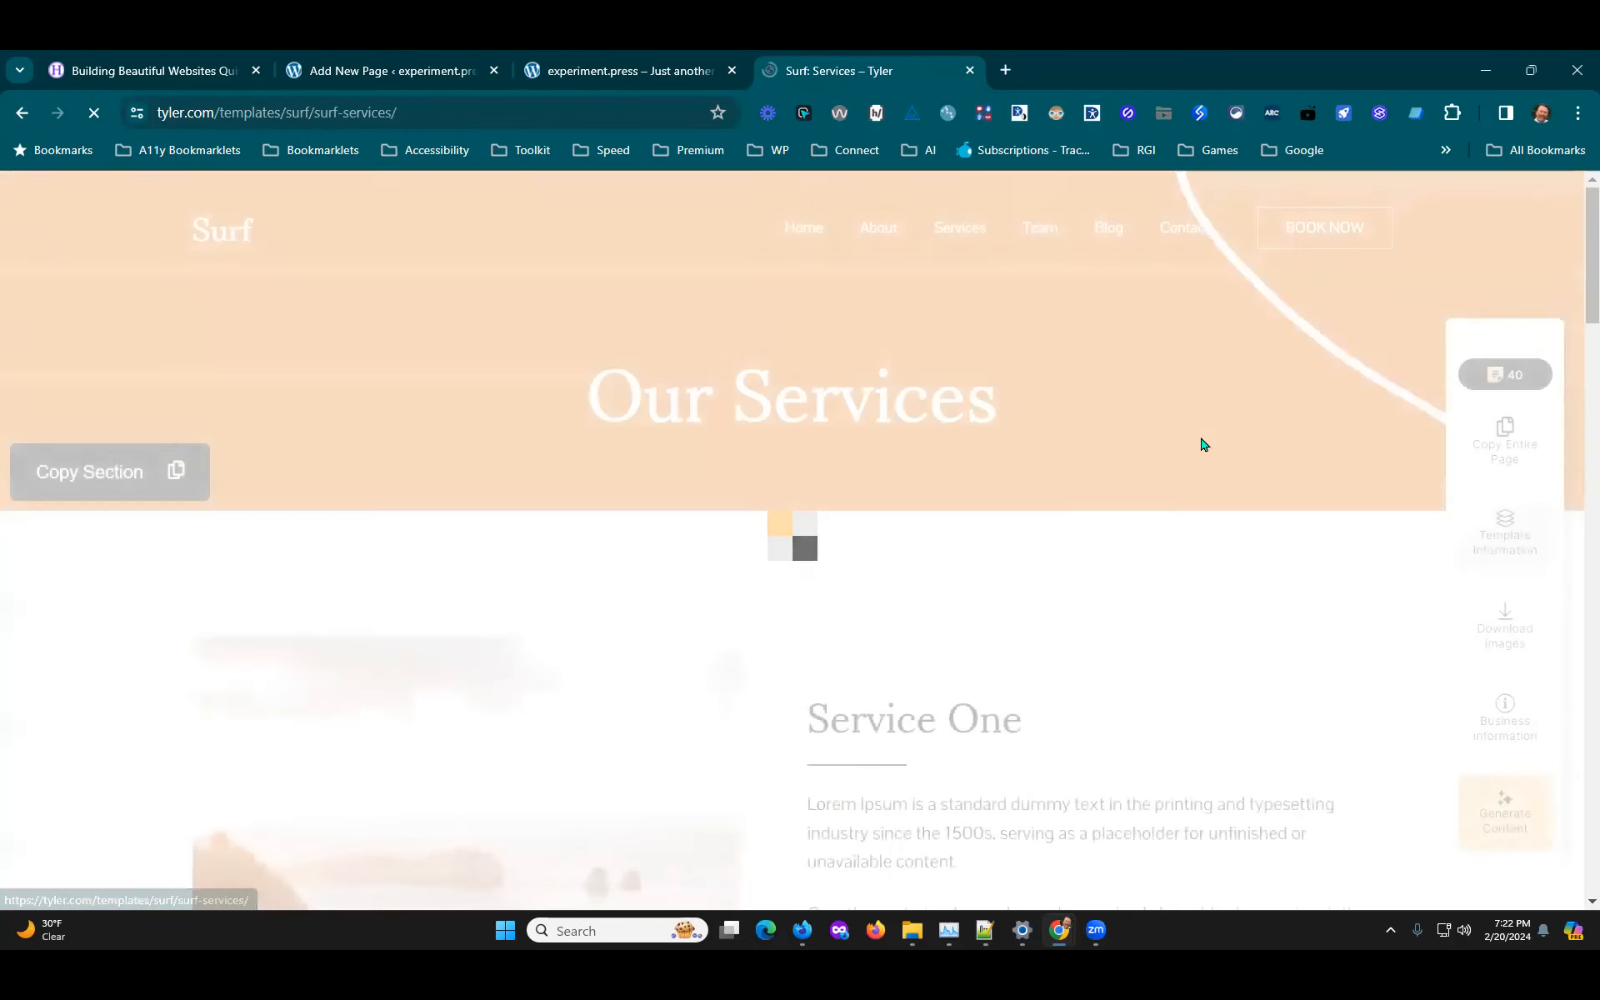
scroll(1195, 575, down, 14)
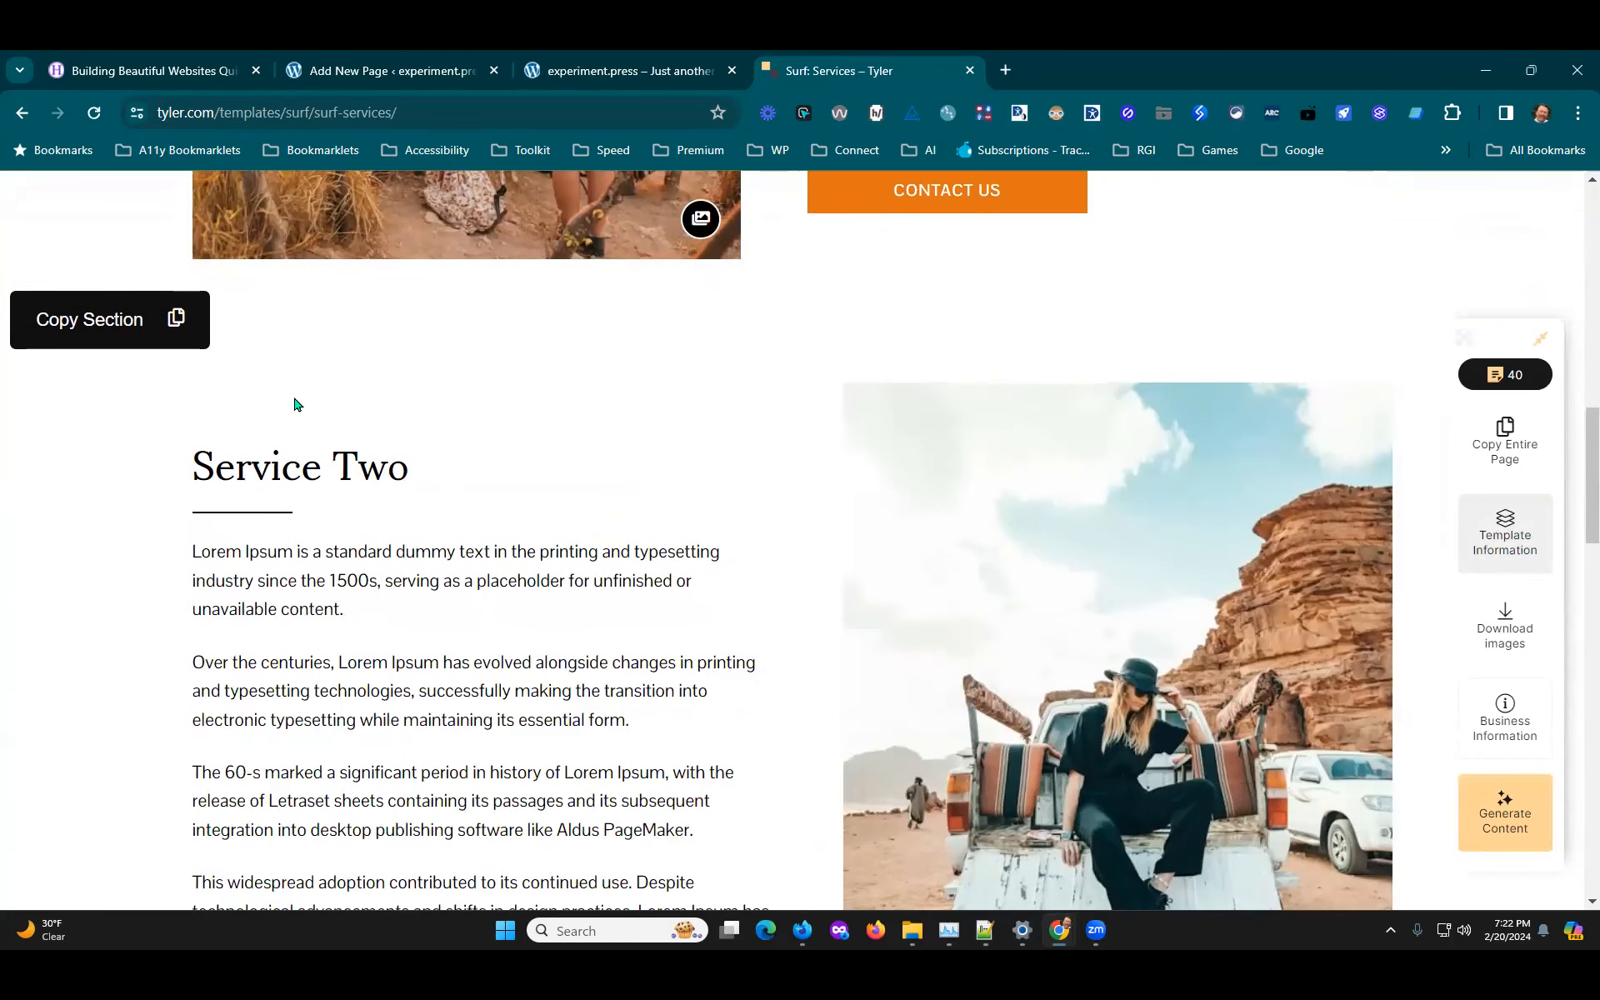
scroll(958, 541, down, 3)
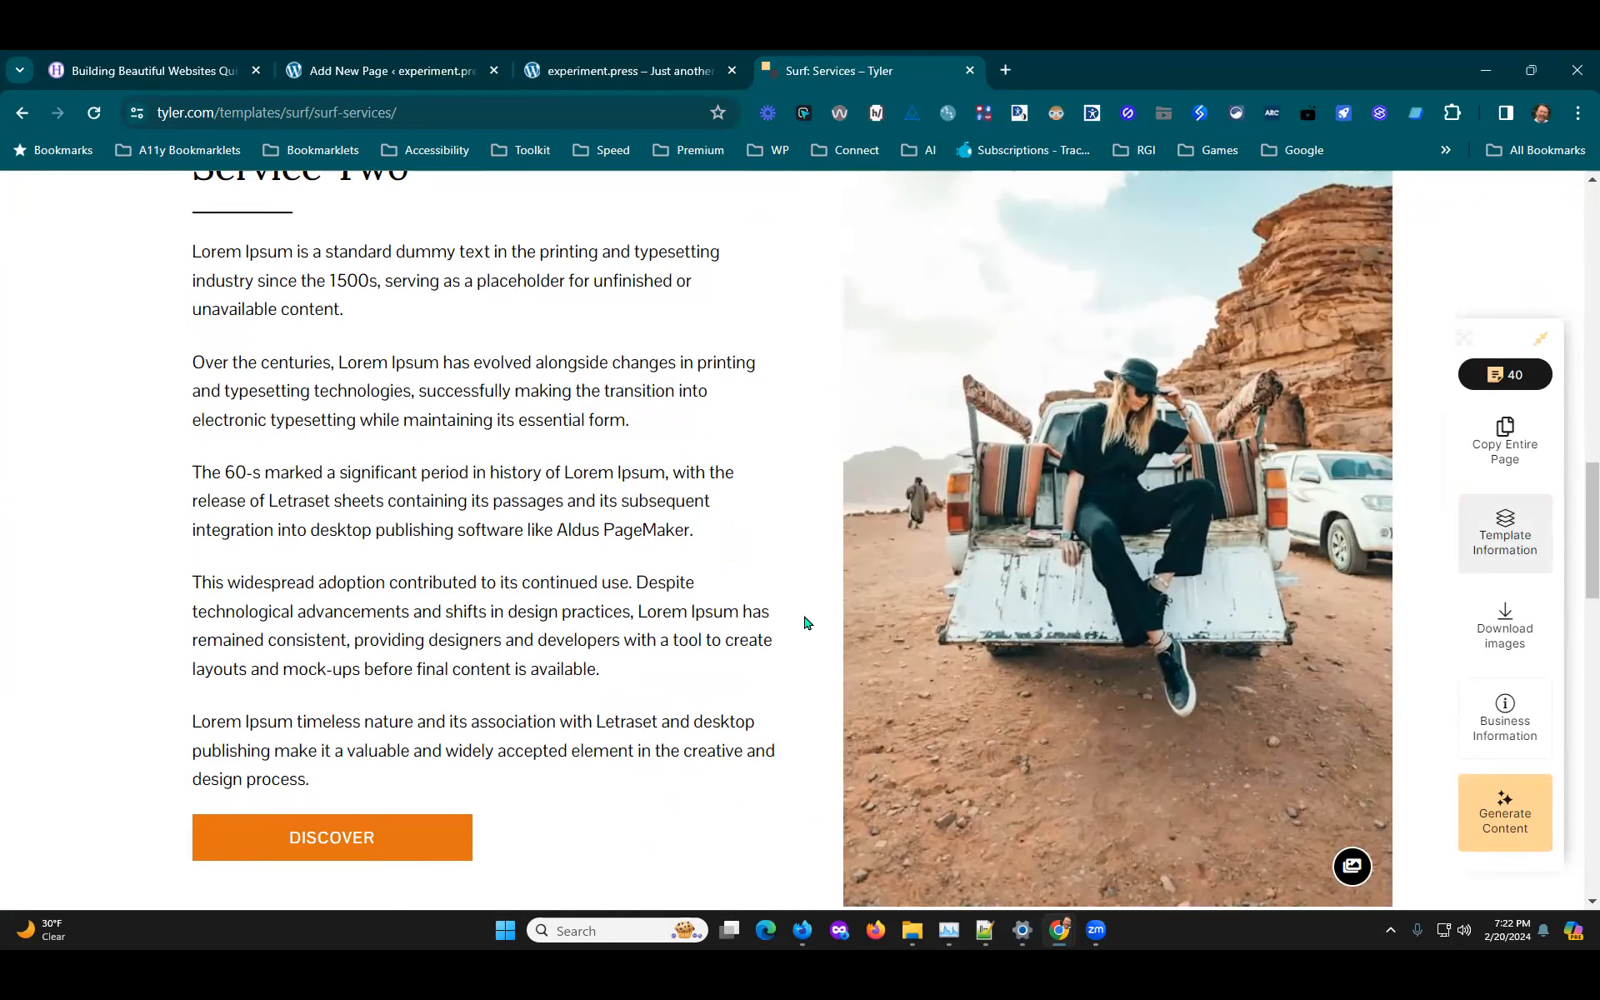
scroll(806, 623, up, 10)
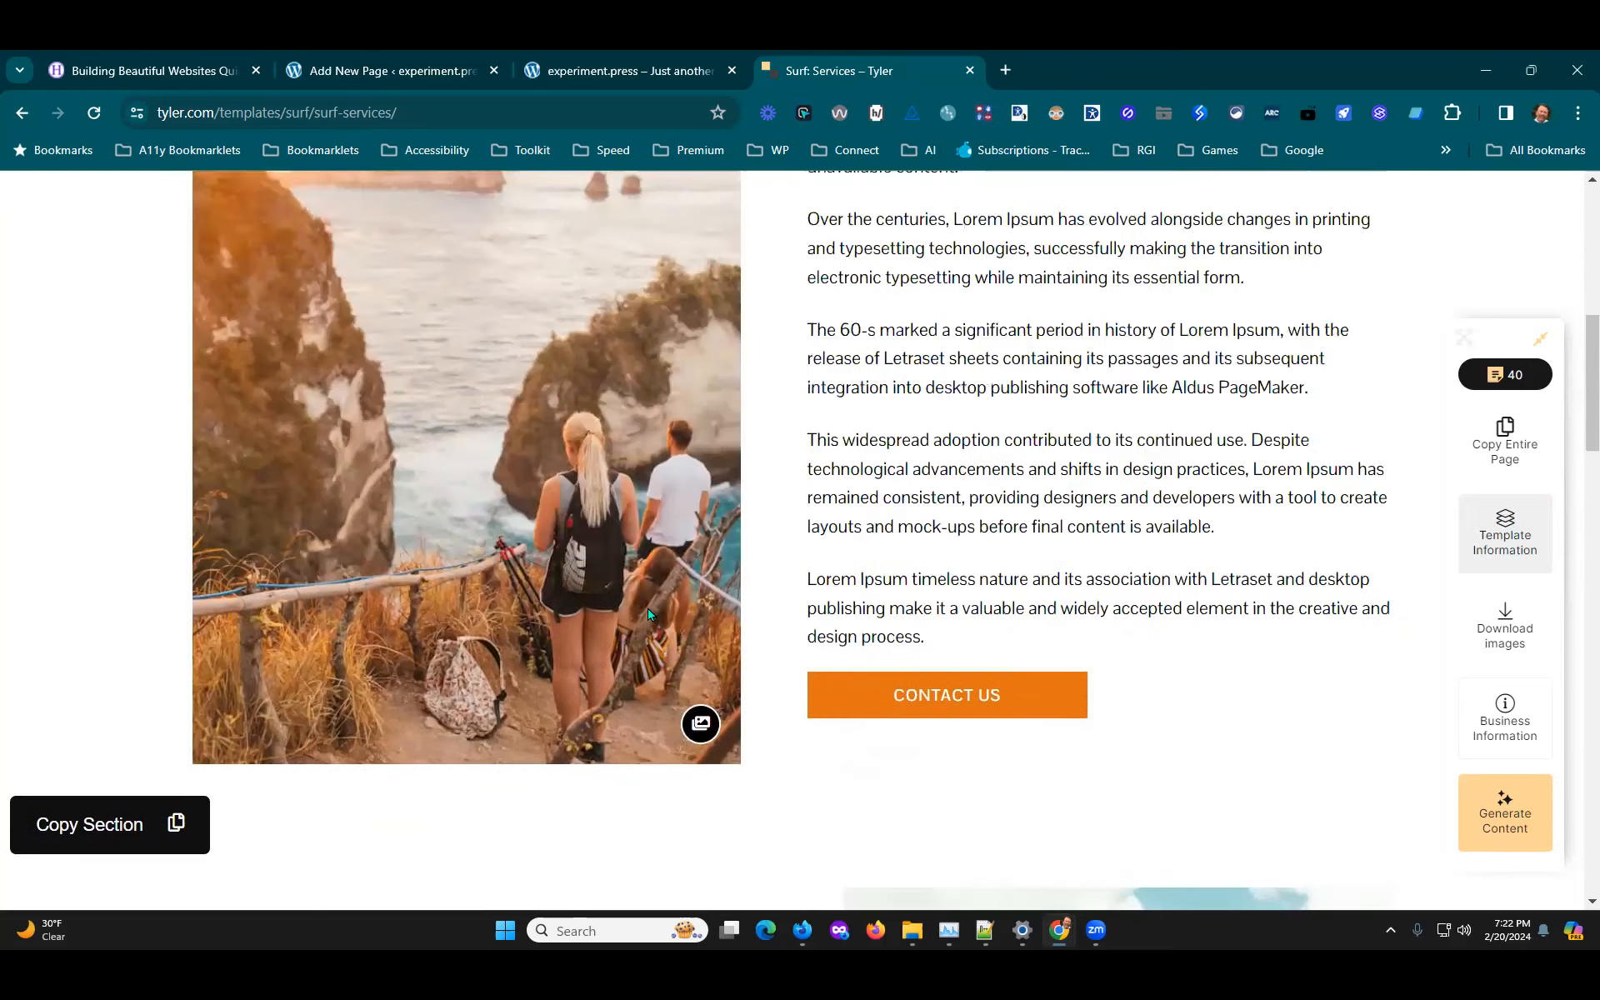
scroll(973, 431, up, 5)
Step: Copy the Start Your Journey section from the Surf home page and paste it into the Variations Patterns page
key(alt+Left)
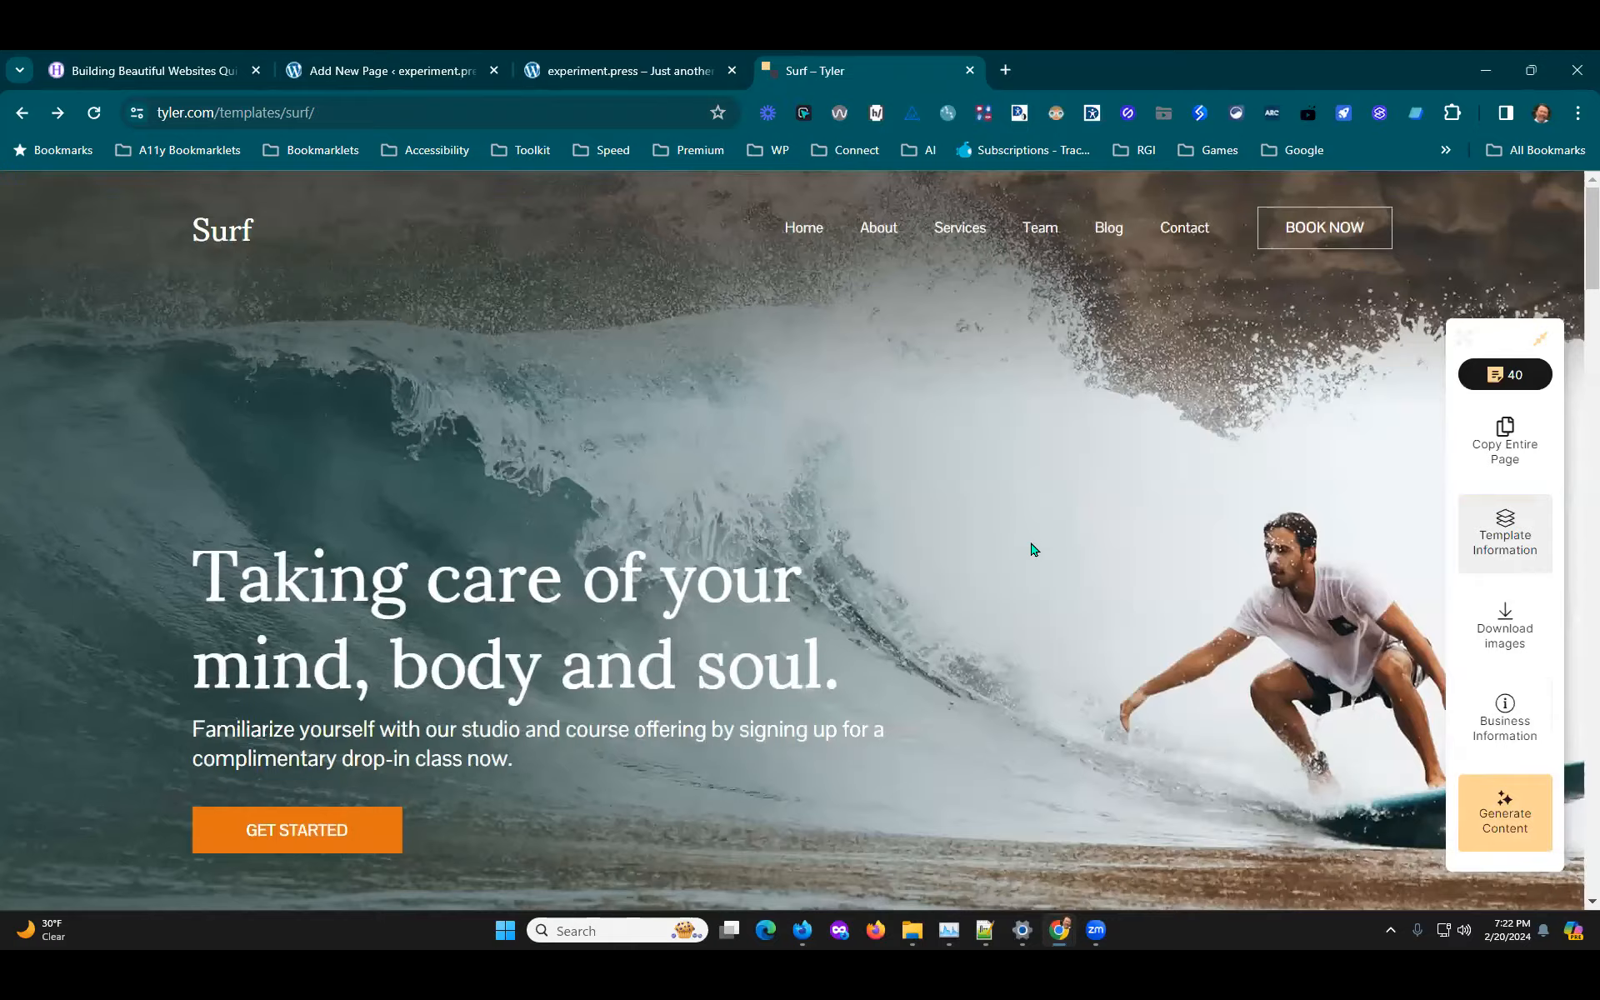
scroll(1033, 550, down, 14)
scroll(993, 525, up, 1)
click(67, 672)
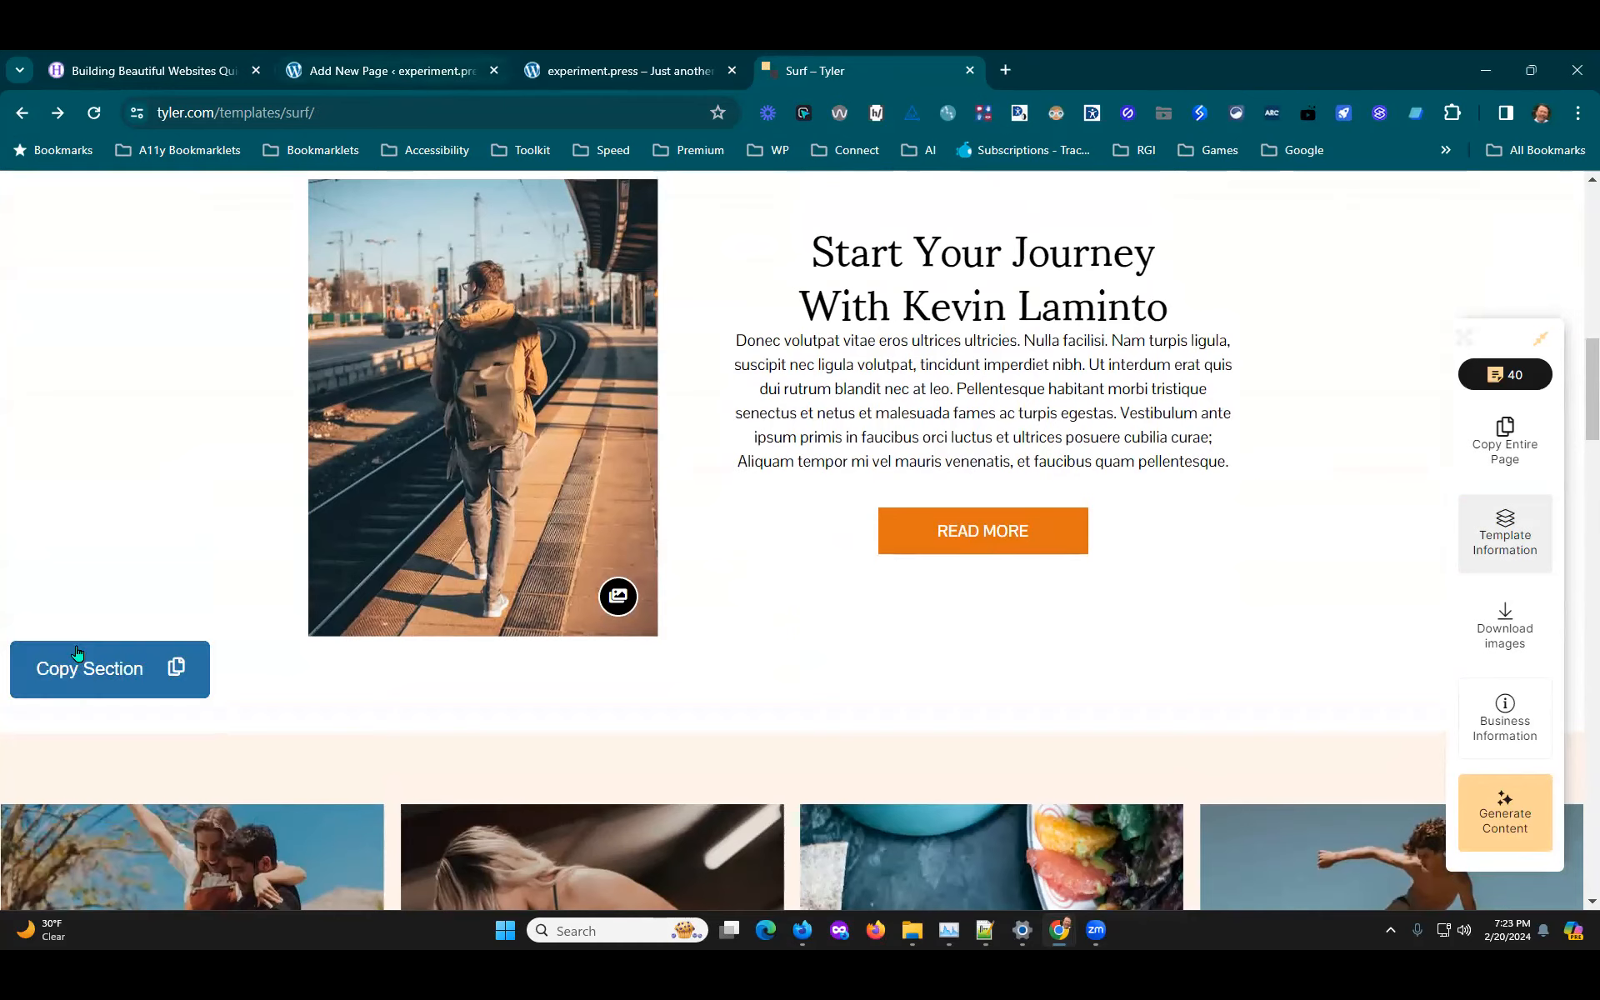
click(364, 68)
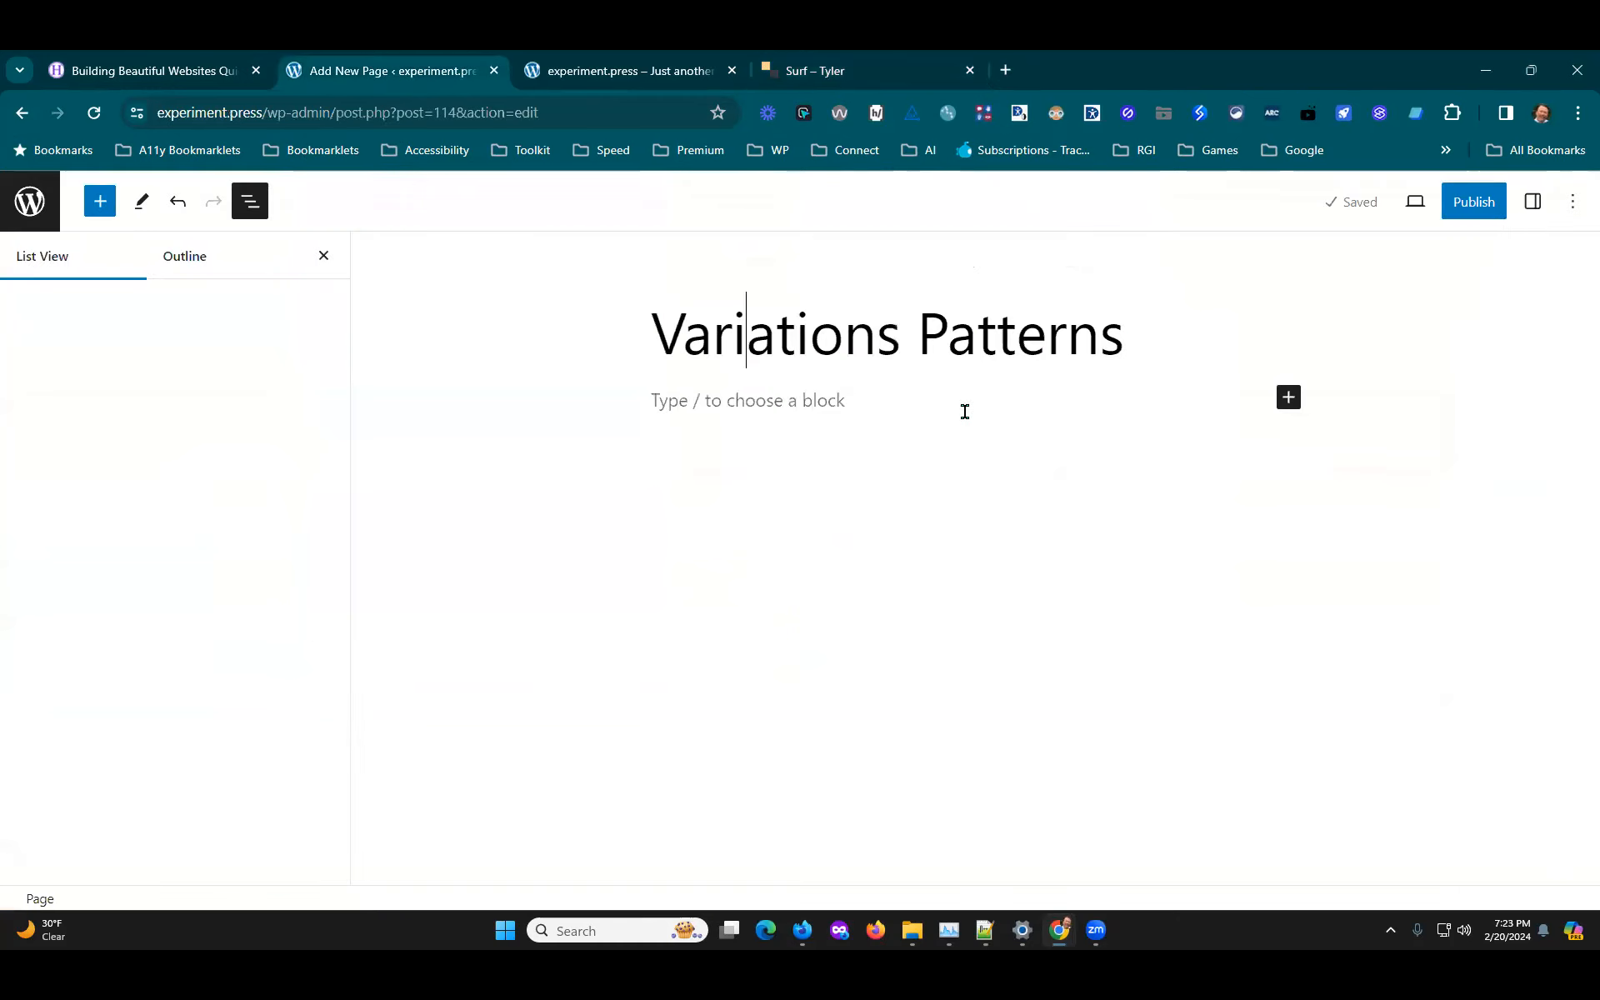
click(706, 401)
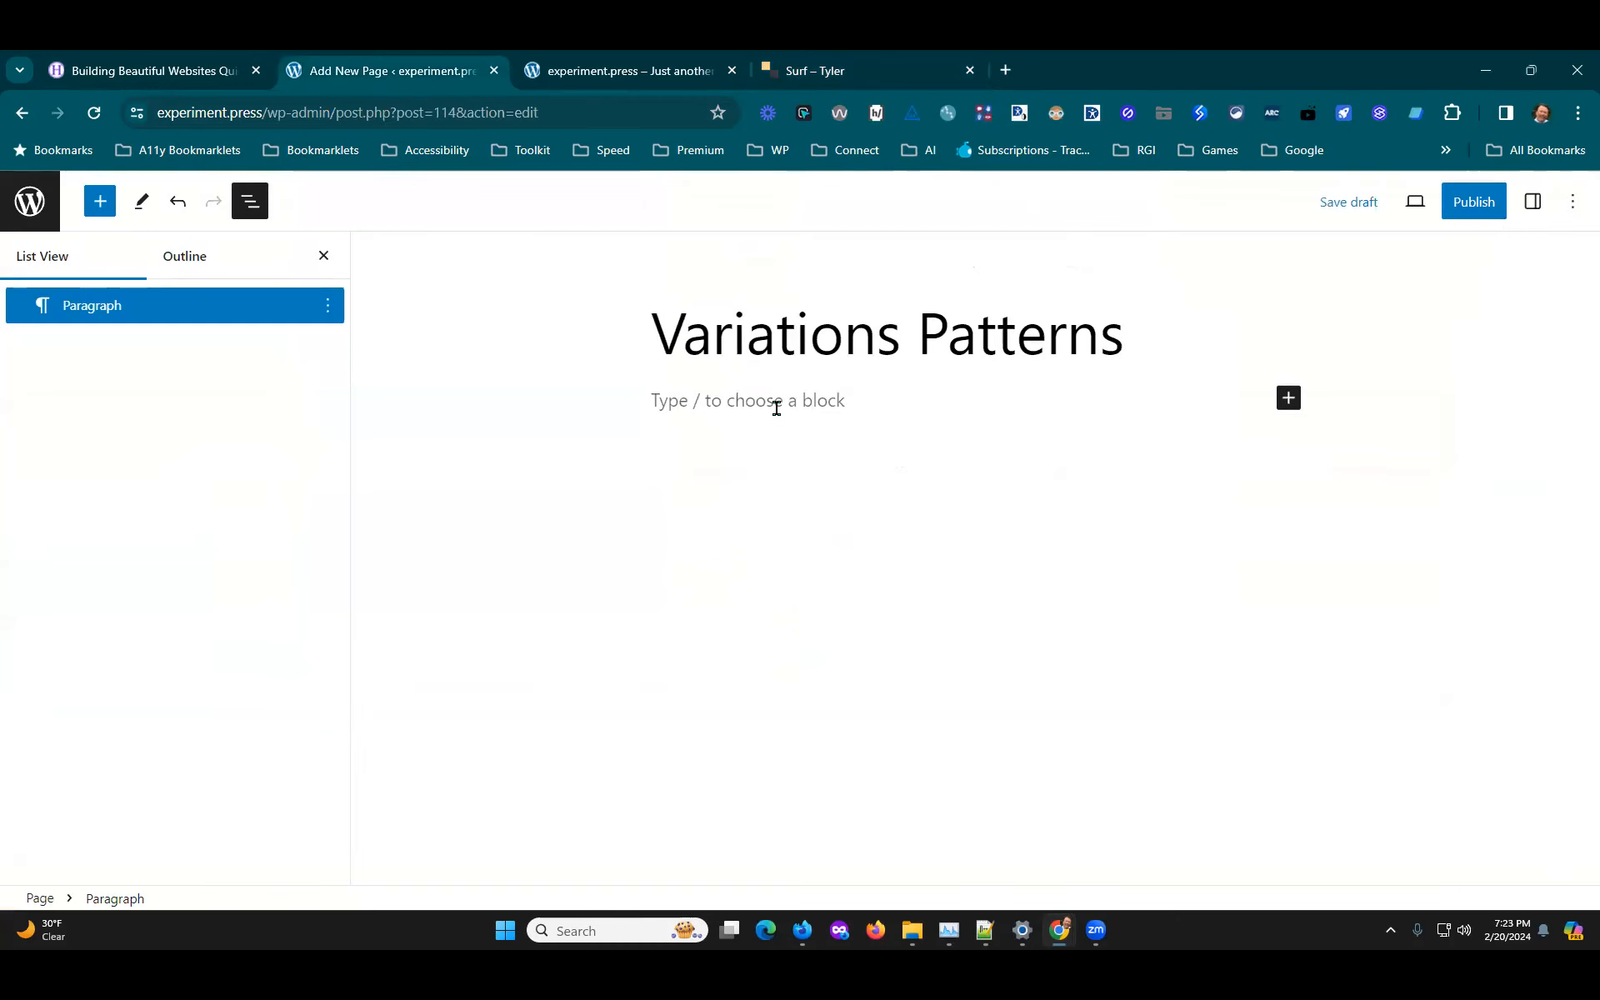
key(ctrl+v)
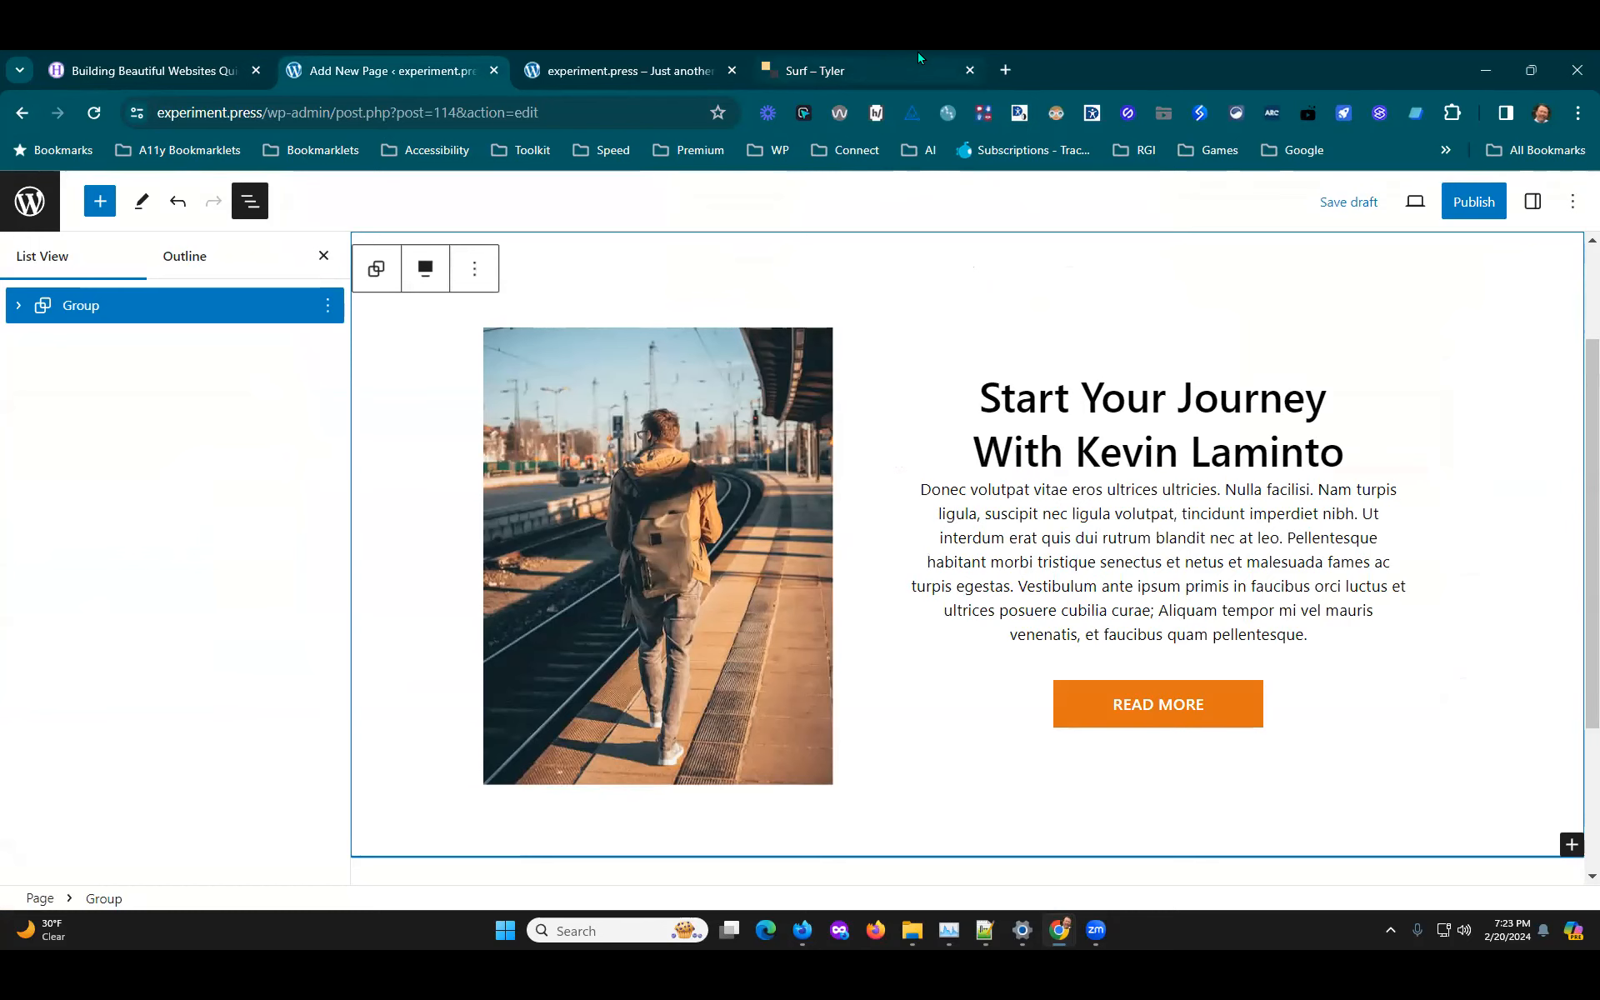
Step: Return to the Surf template and examine the fonts and styling of the original section and the hero above it
click(814, 68)
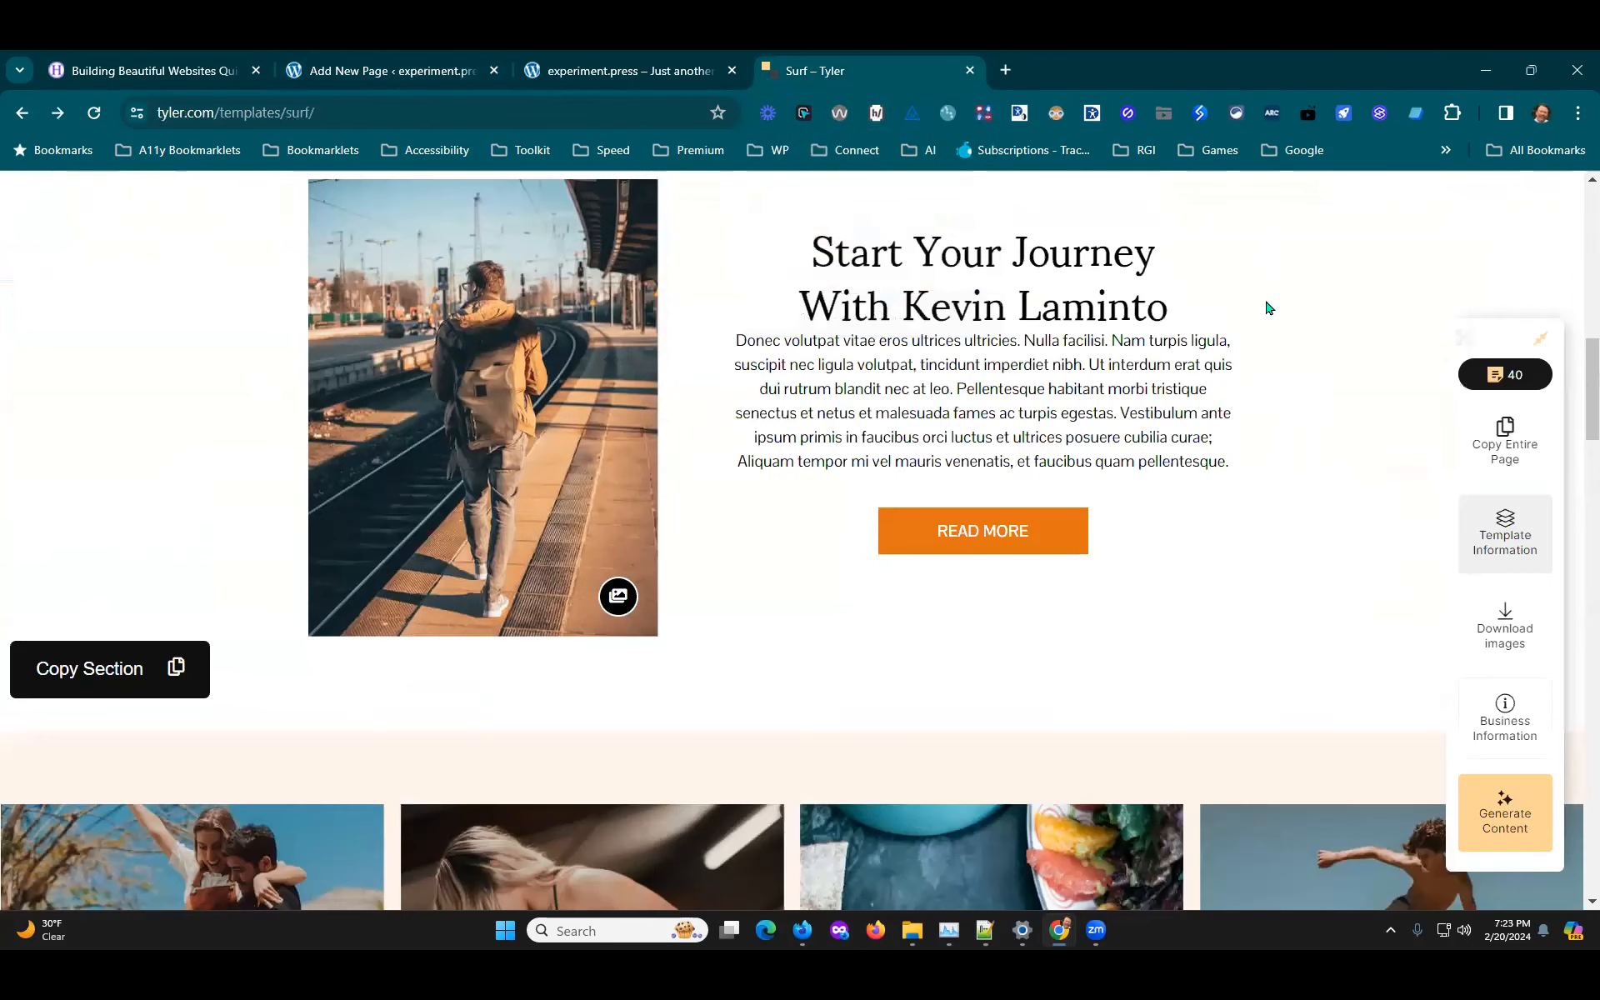
scroll(1282, 487, up, 5)
scroll(1281, 488, up, 5)
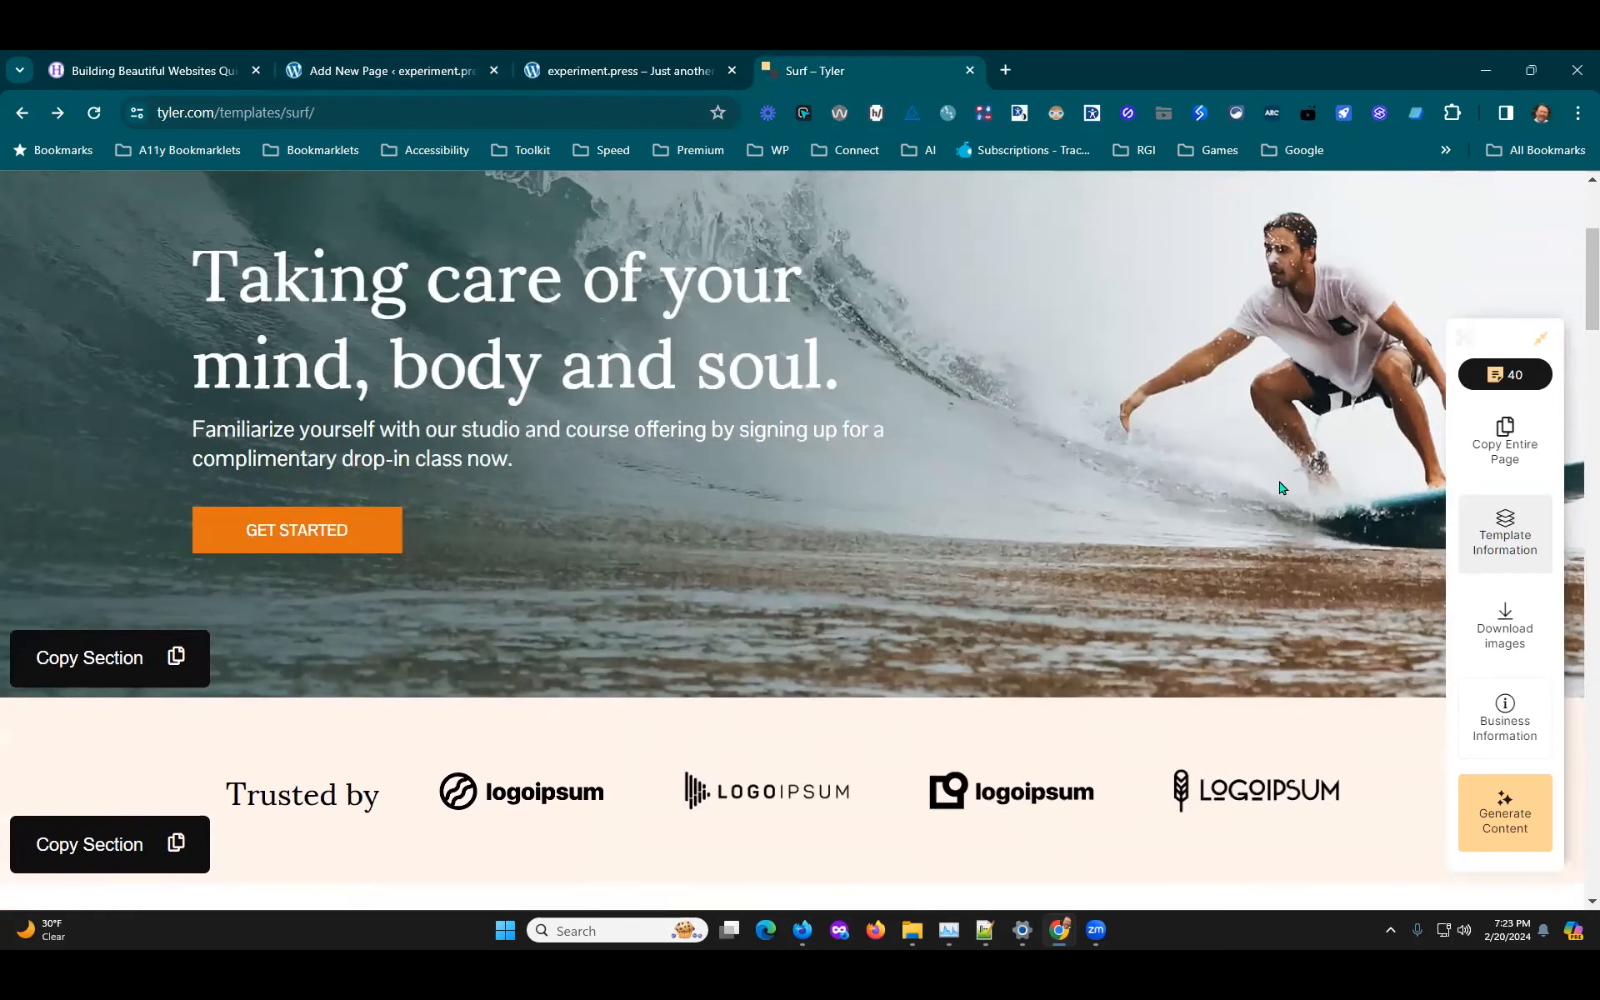
scroll(1266, 497, down, 3)
scroll(1267, 502, up, 3)
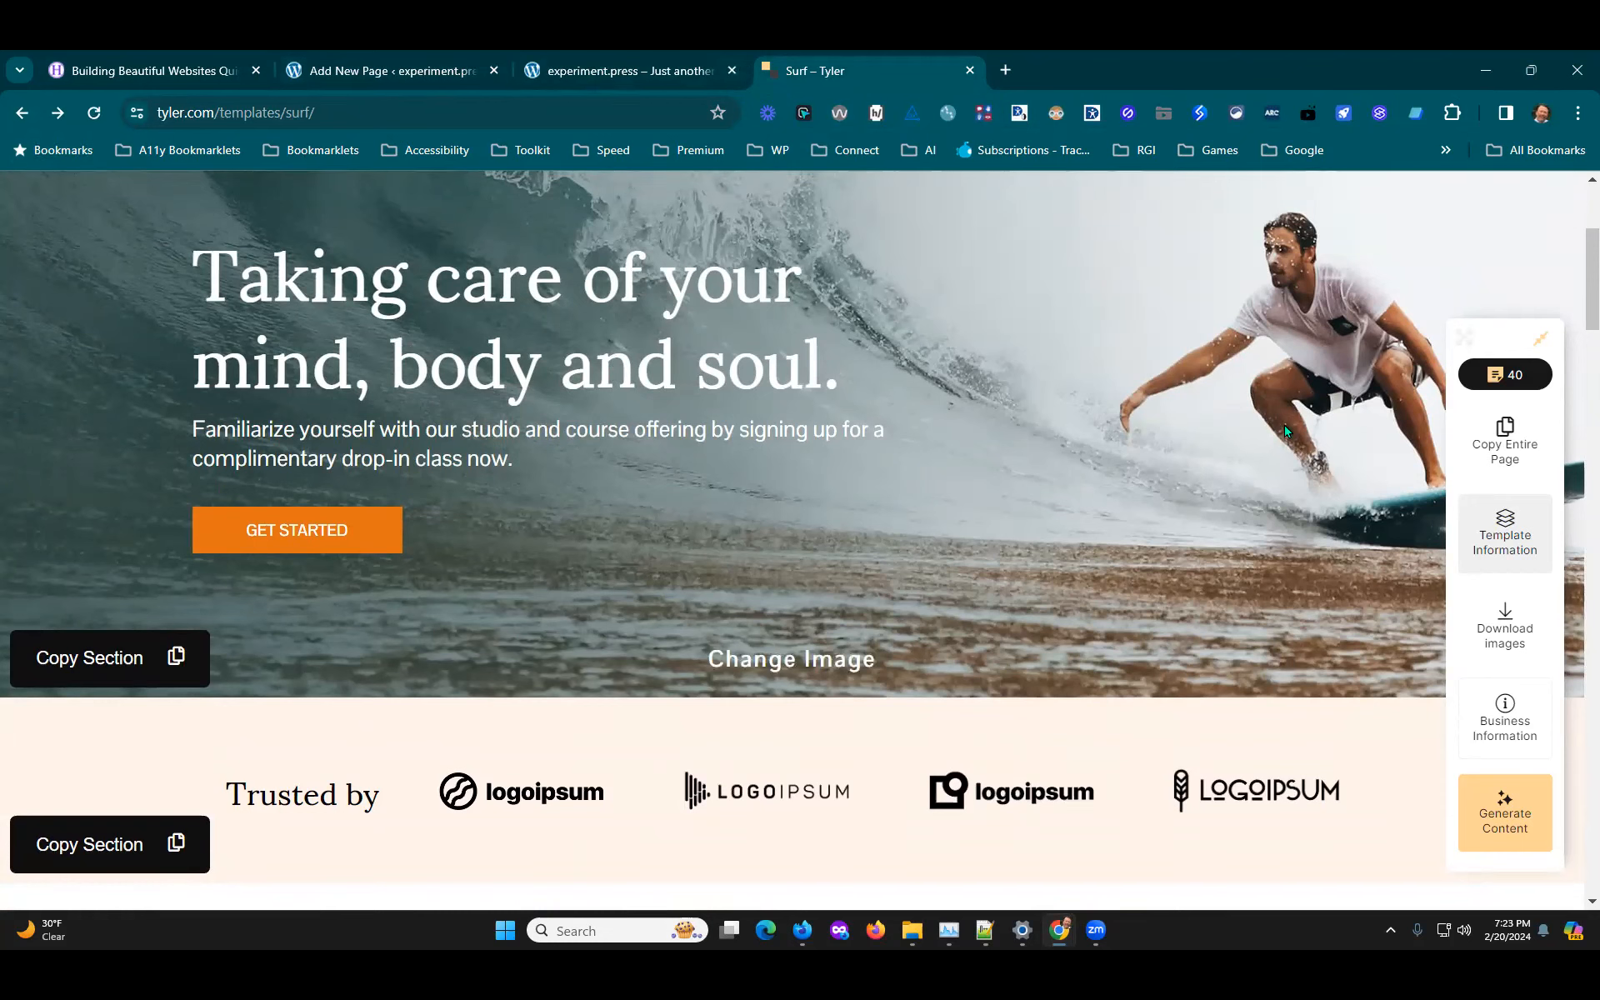
Step: Back in the Variations Patterns page, expand the pasted Group's block structure through its columns to the nested text group
click(351, 80)
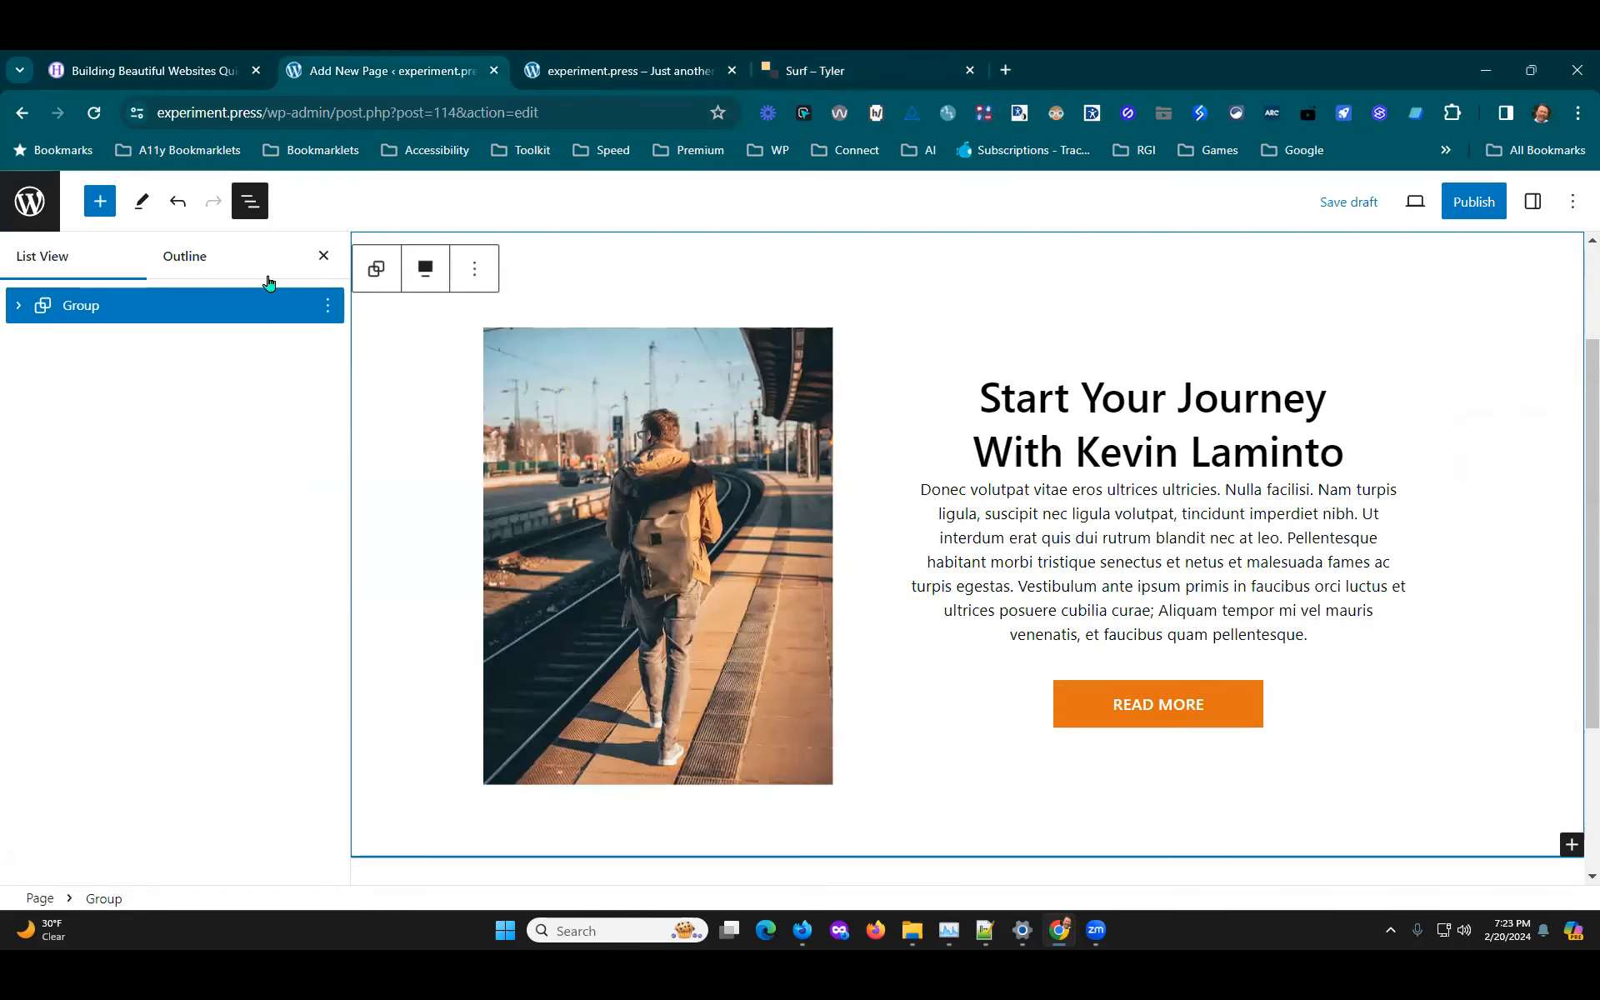
click(17, 305)
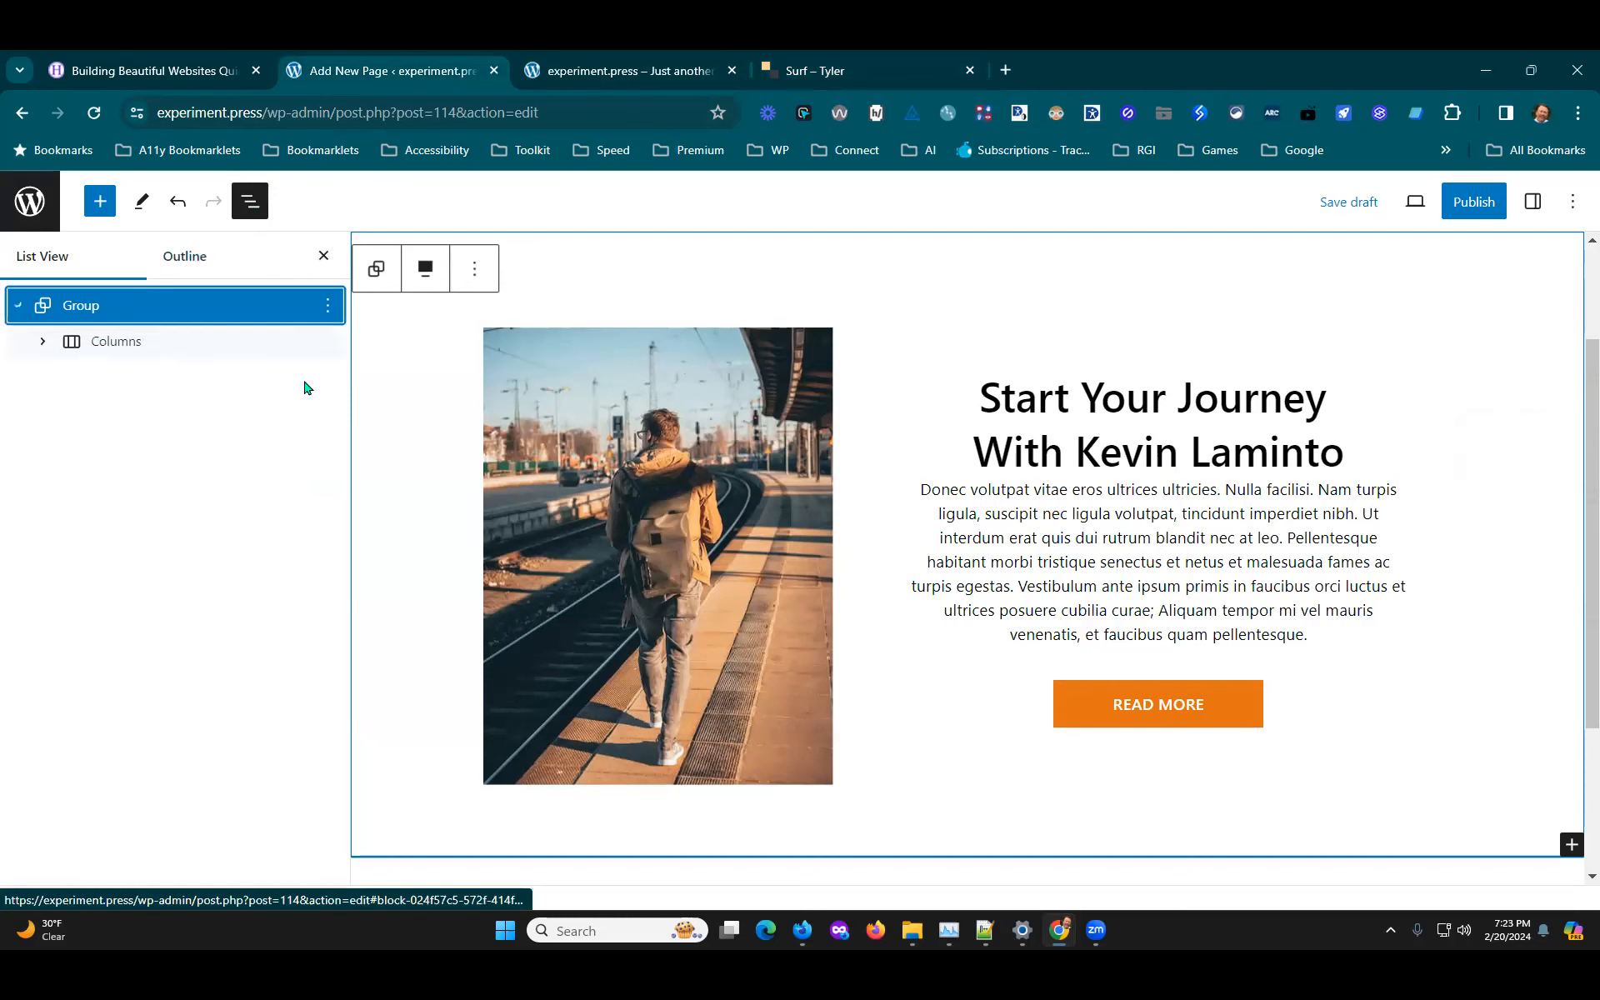
click(44, 343)
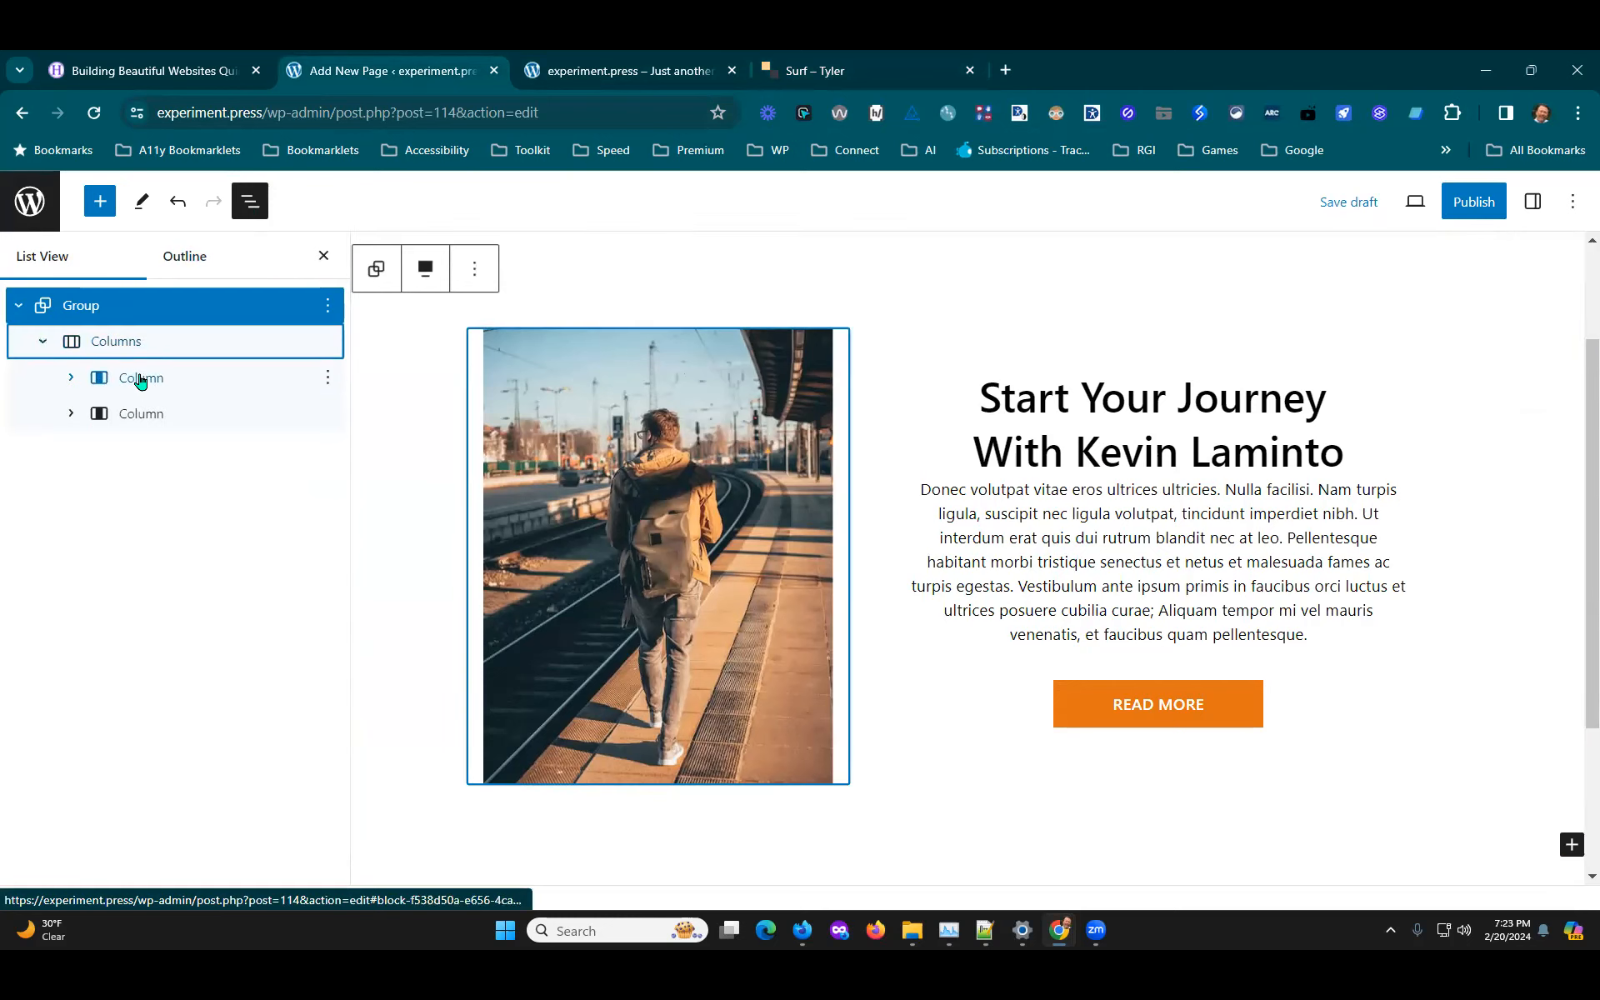
click(70, 378)
click(71, 449)
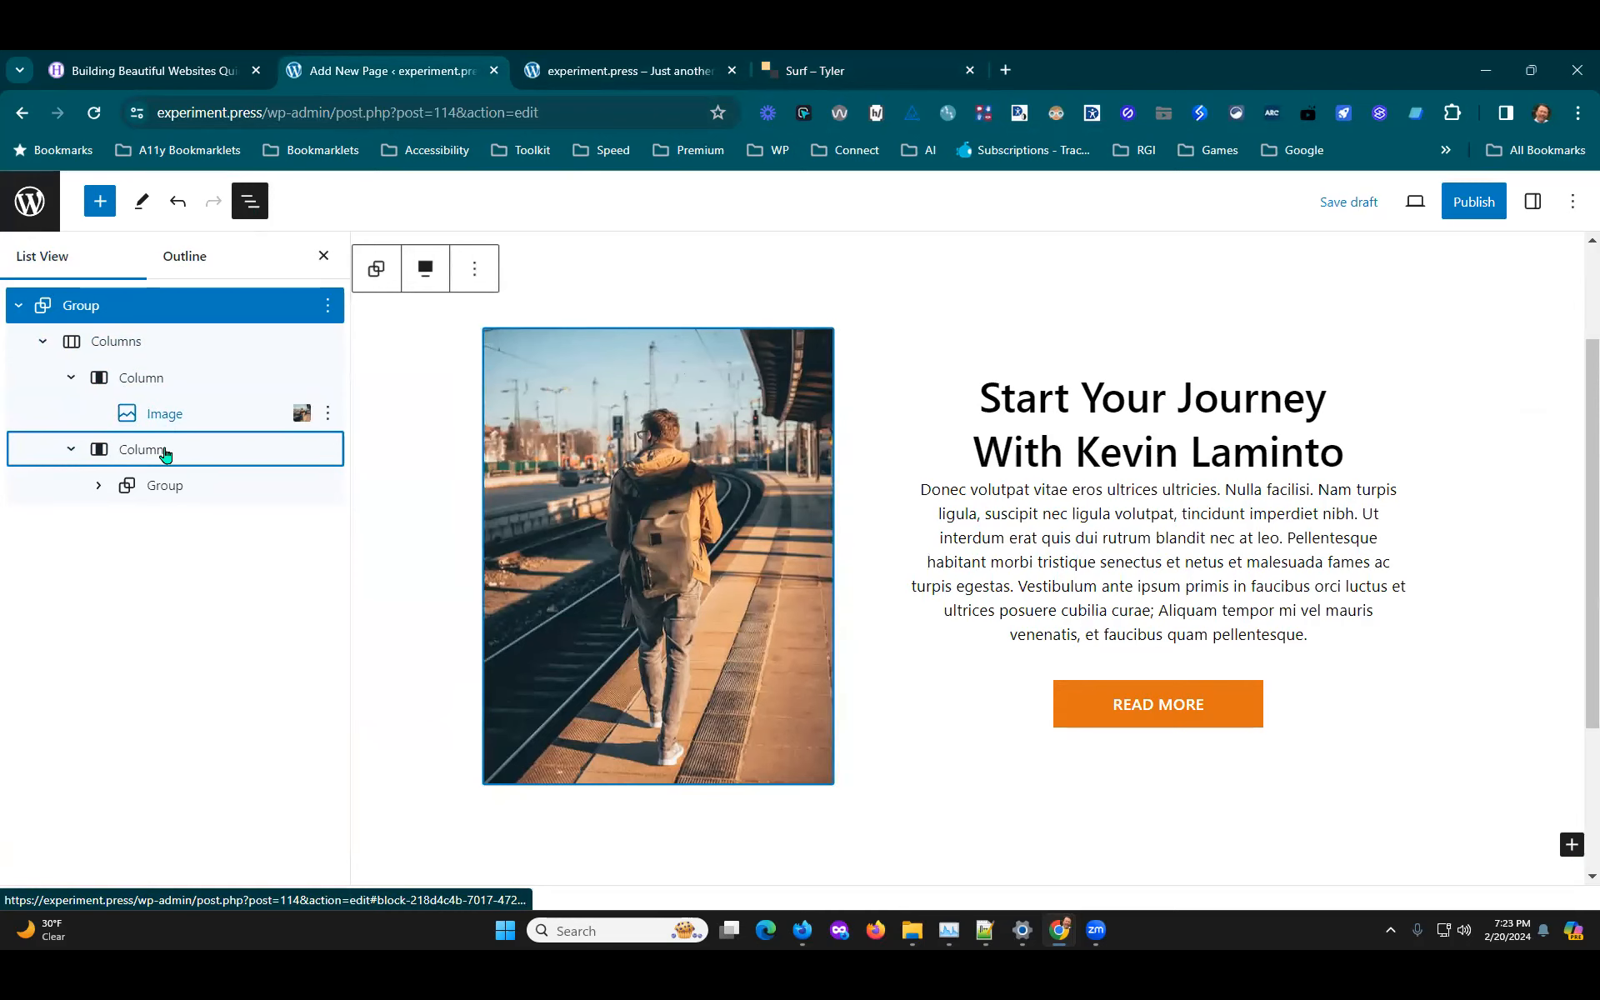
click(96, 486)
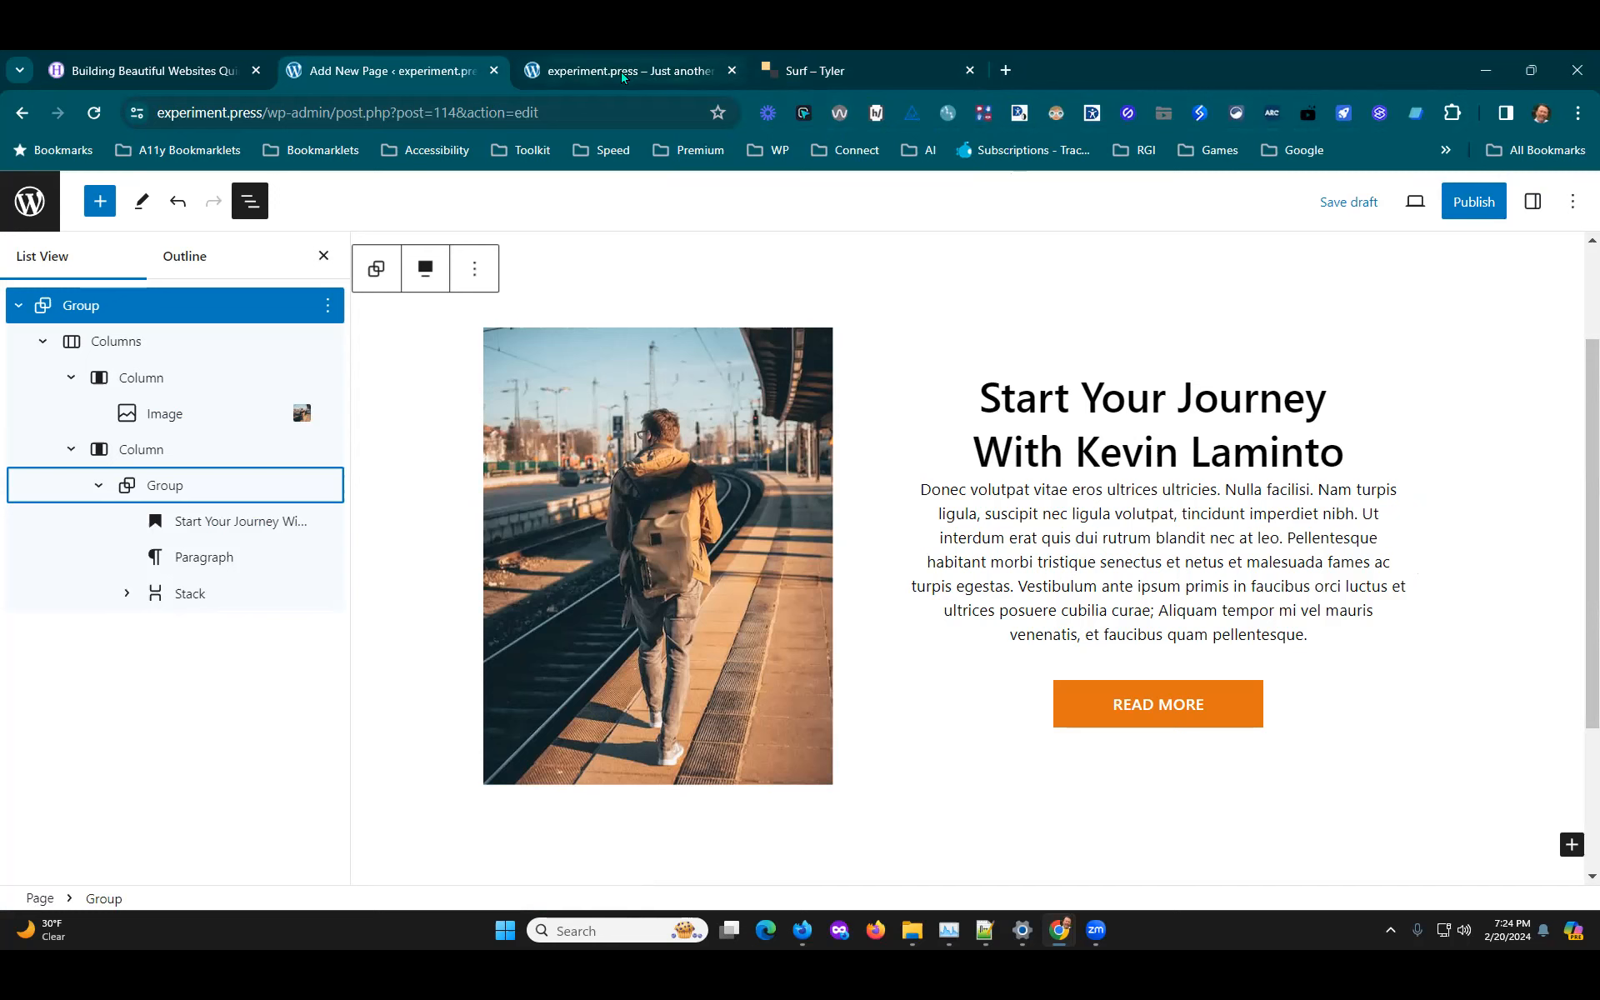
Step: Return to the Tyler.com home page and replace the business description with "Woodturners.com is"
click(663, 70)
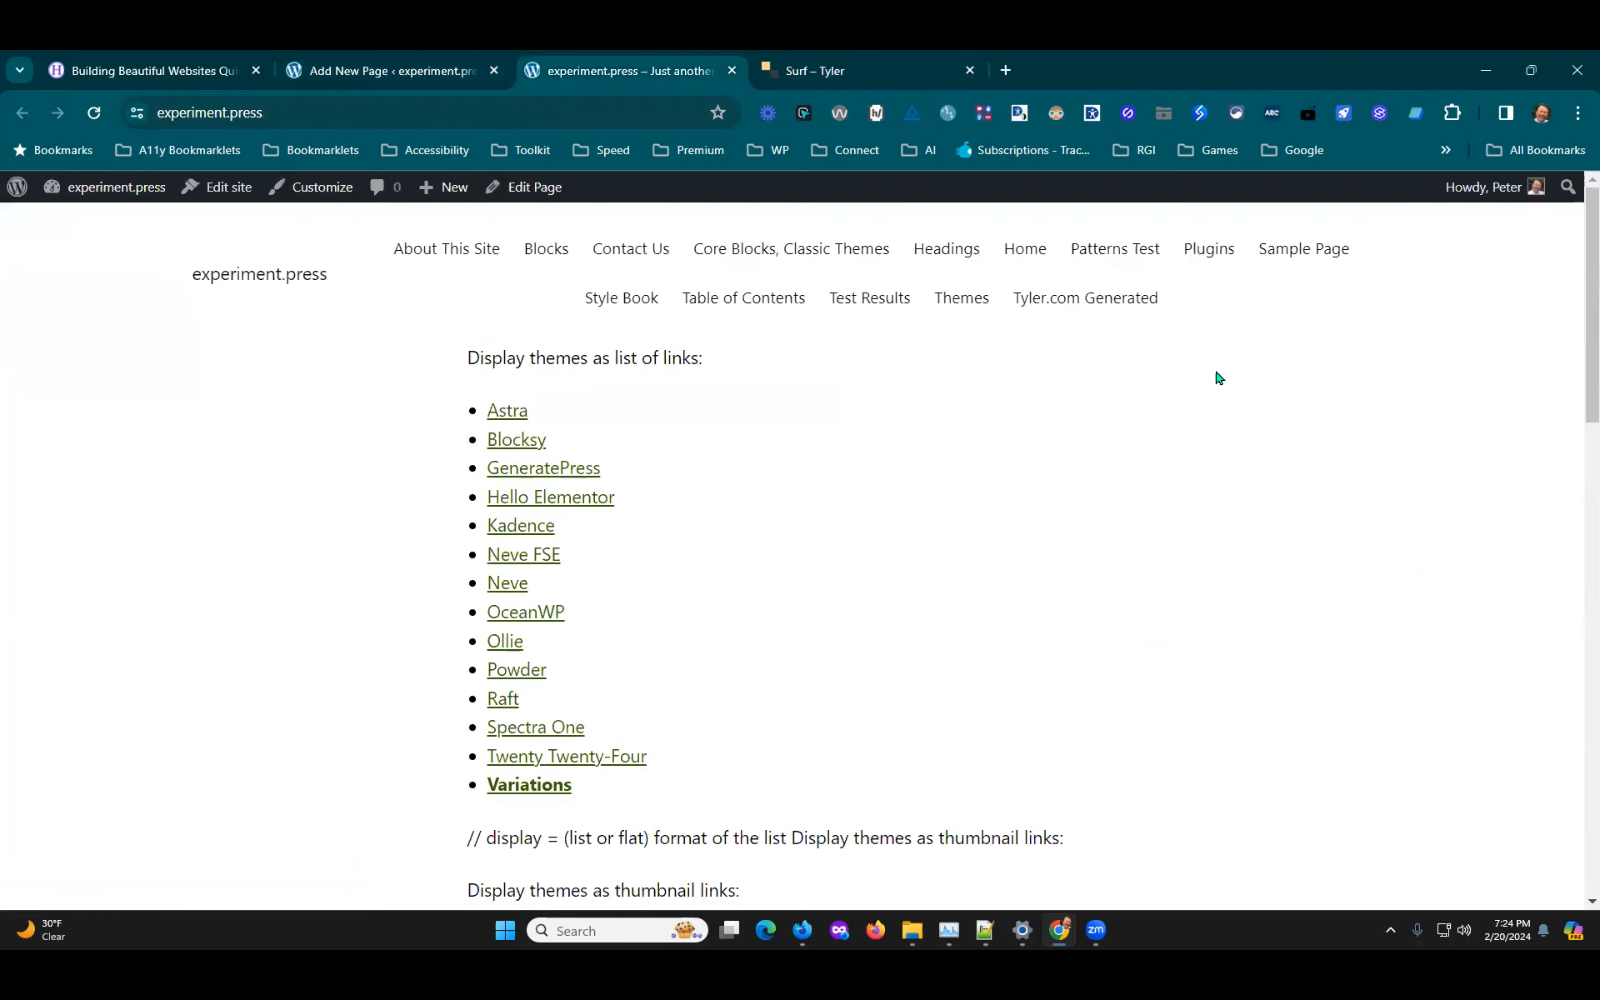
key(ctrl+Tab)
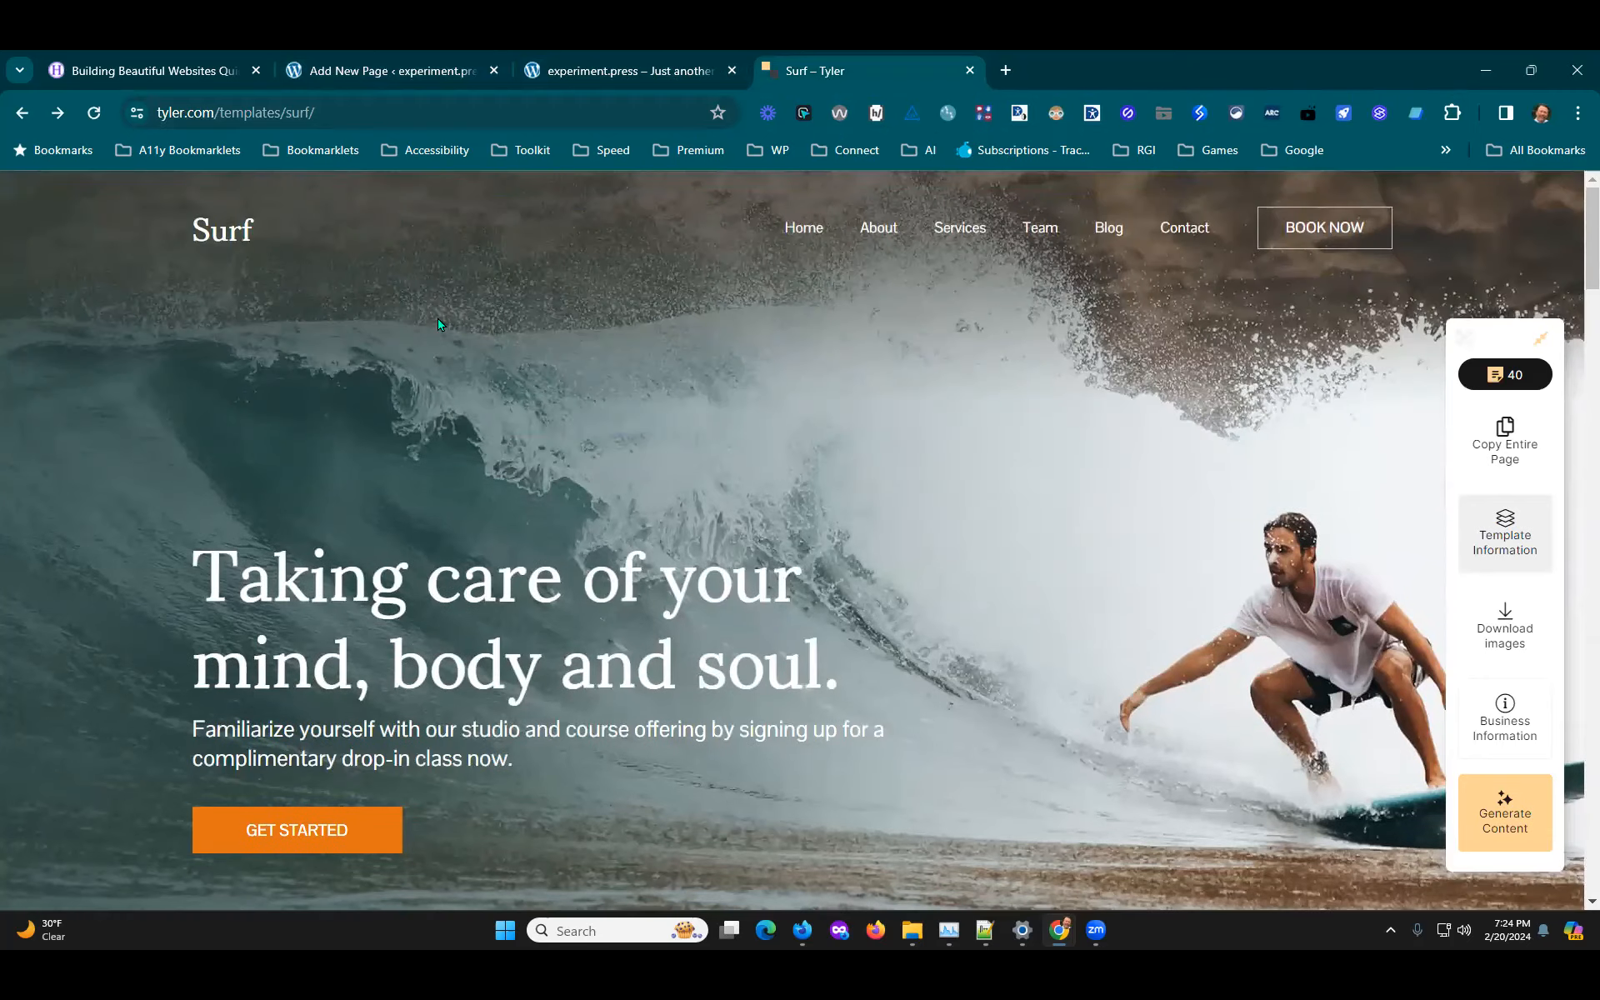
click(22, 113)
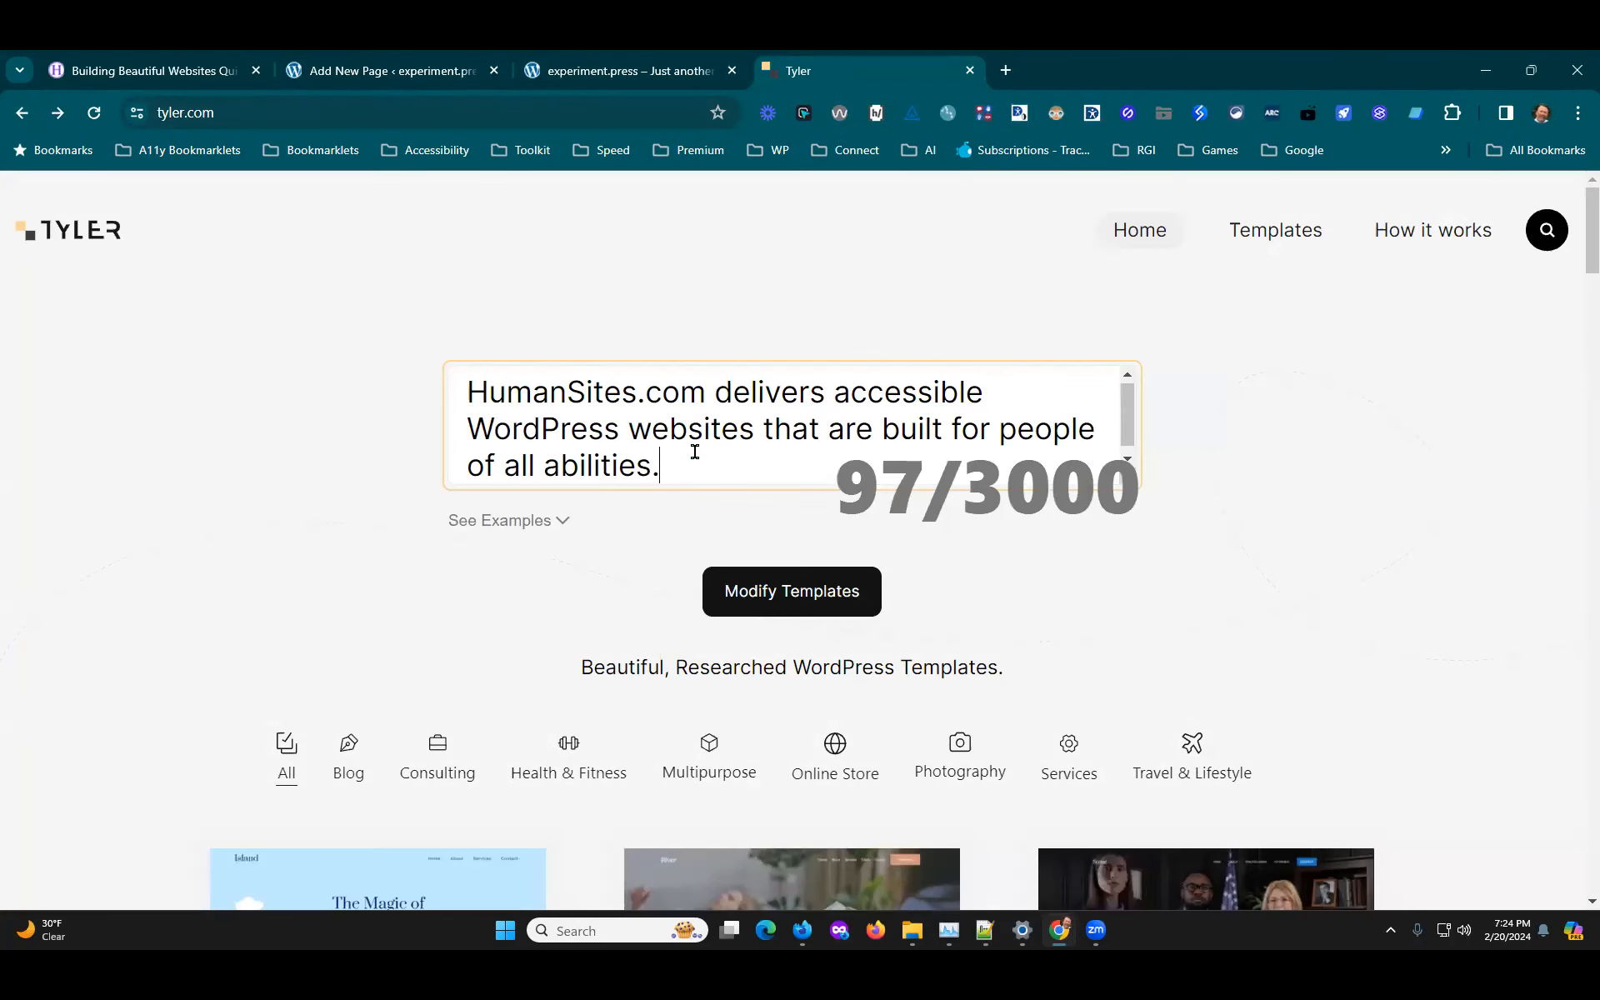
key(shift+Left)
key(shift+Up)
key(shift+Up)
key(shift+Up)
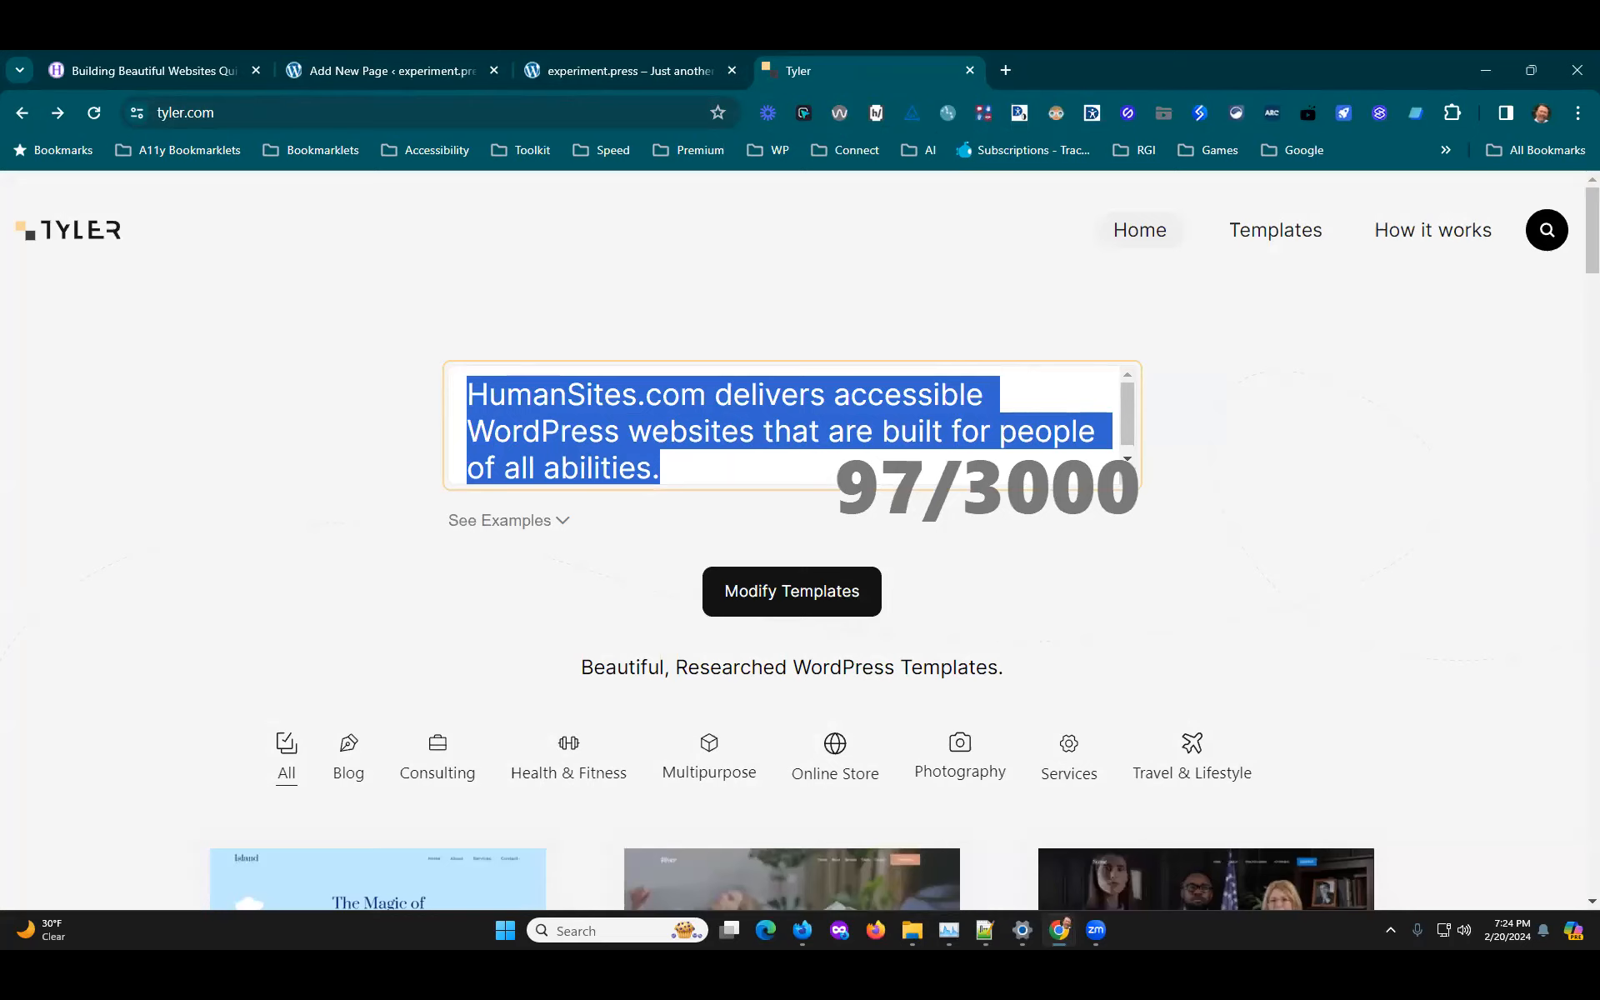
key(BackSpace)
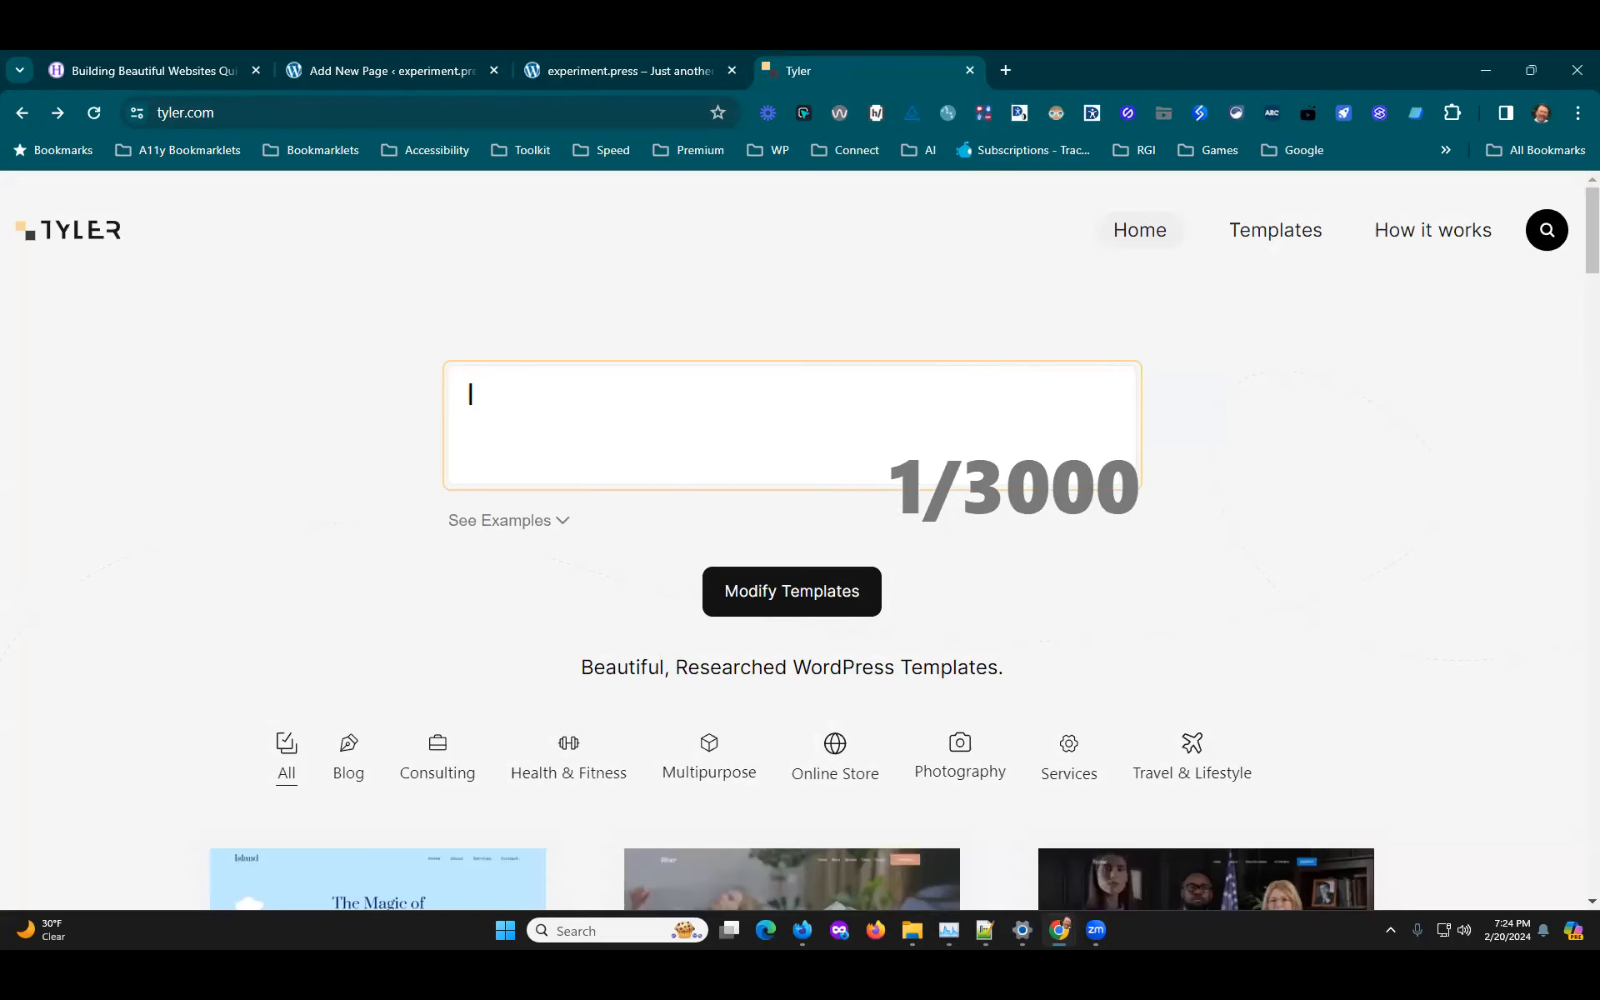
text(Woodturners)
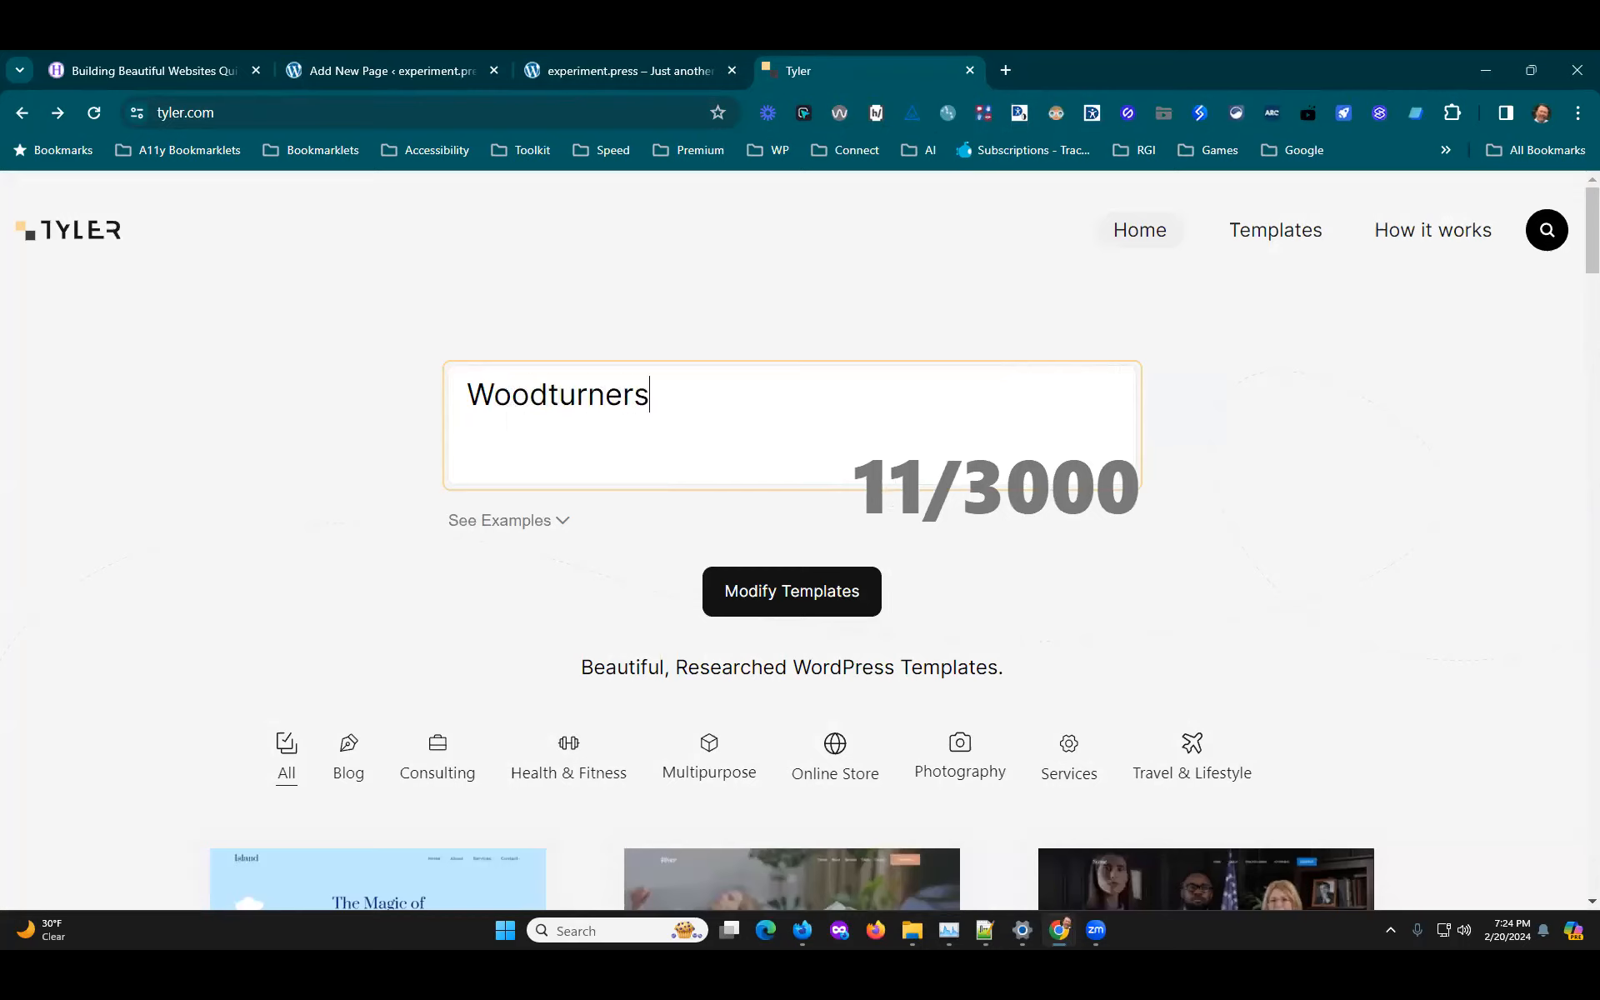
text(.com is)
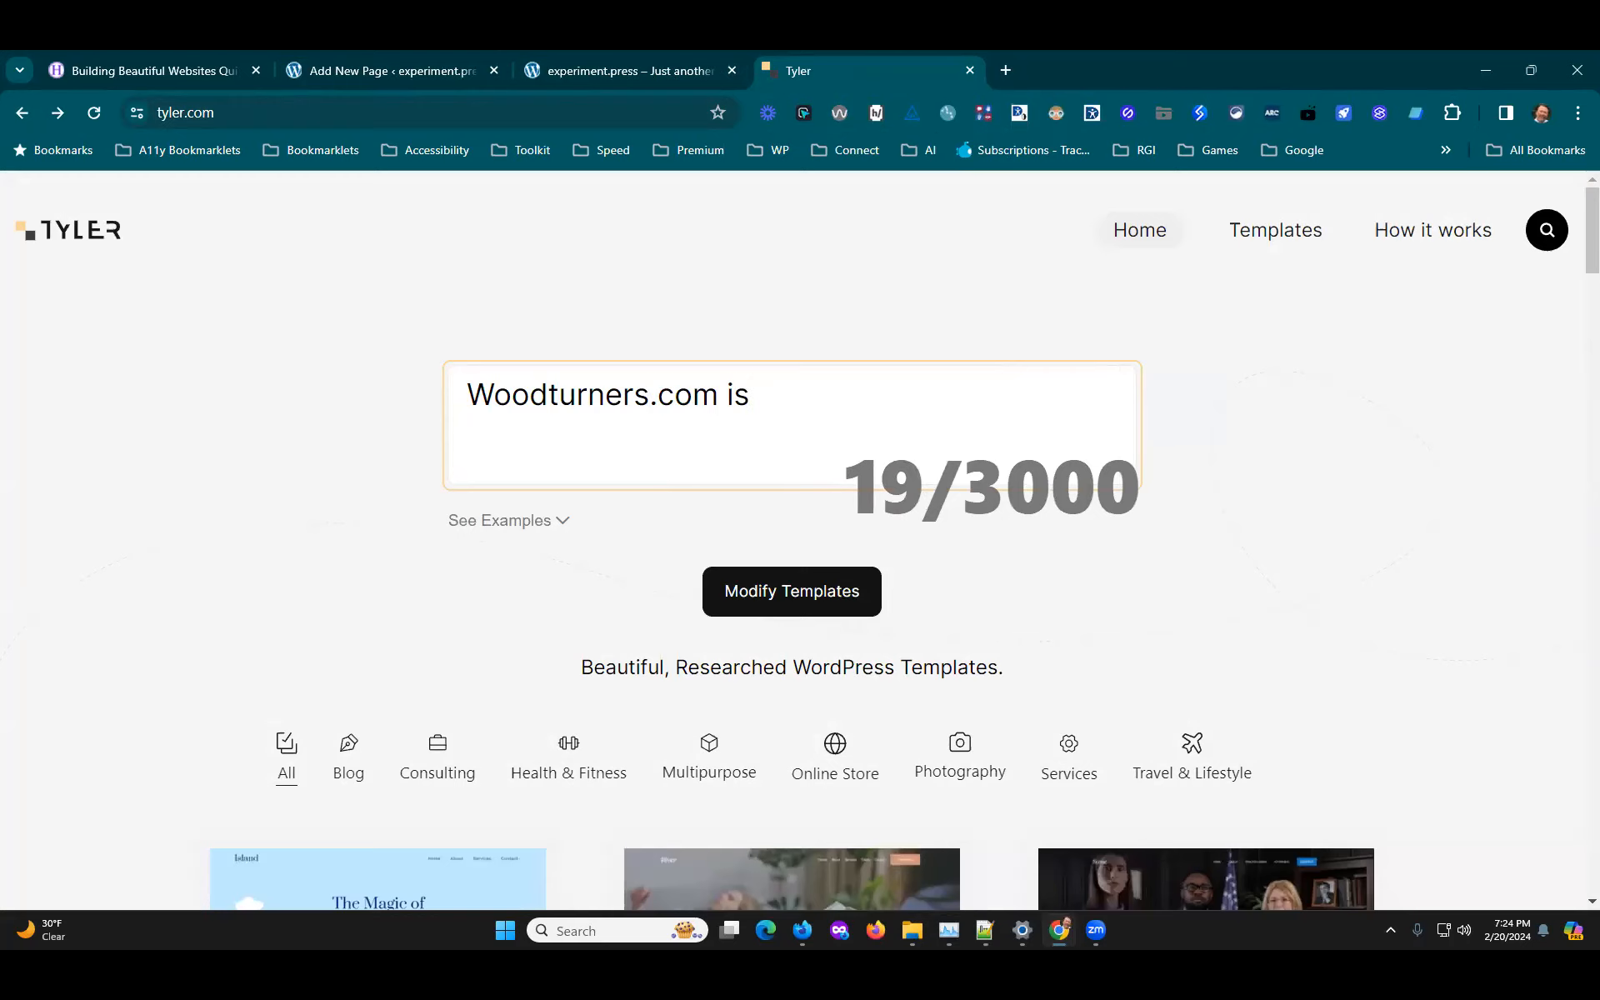
Step: Switch back to the Variations Patterns page and select the pasted section's outermost Group block
click(159, 69)
click(438, 73)
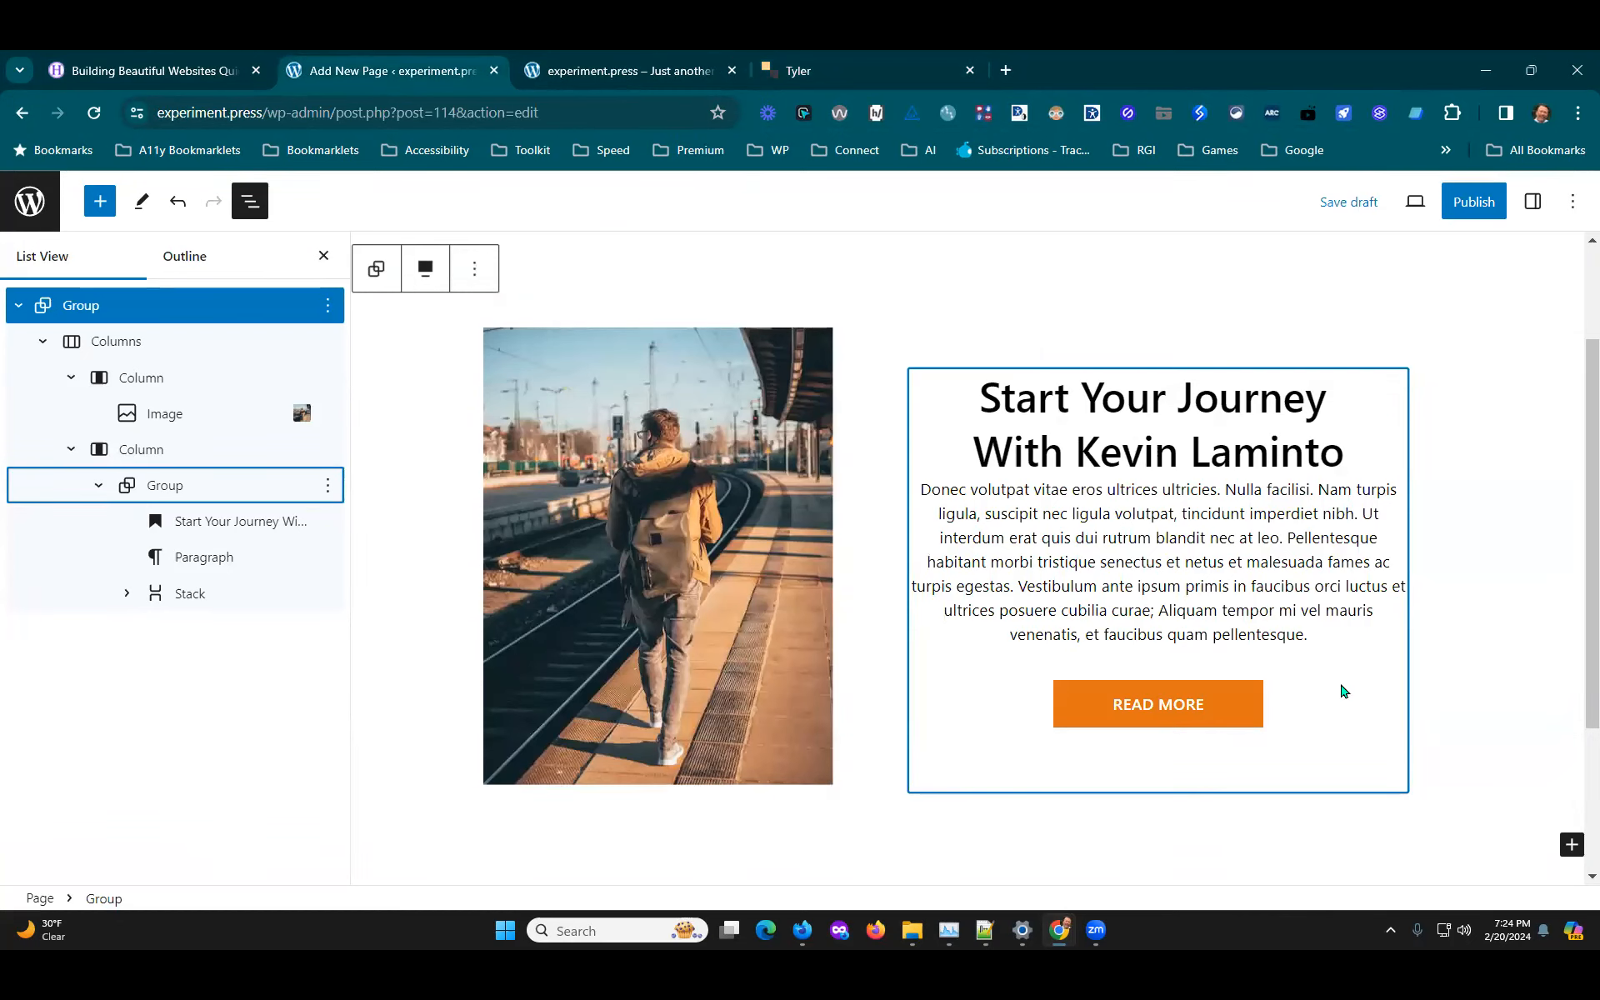
click(1329, 637)
click(1371, 501)
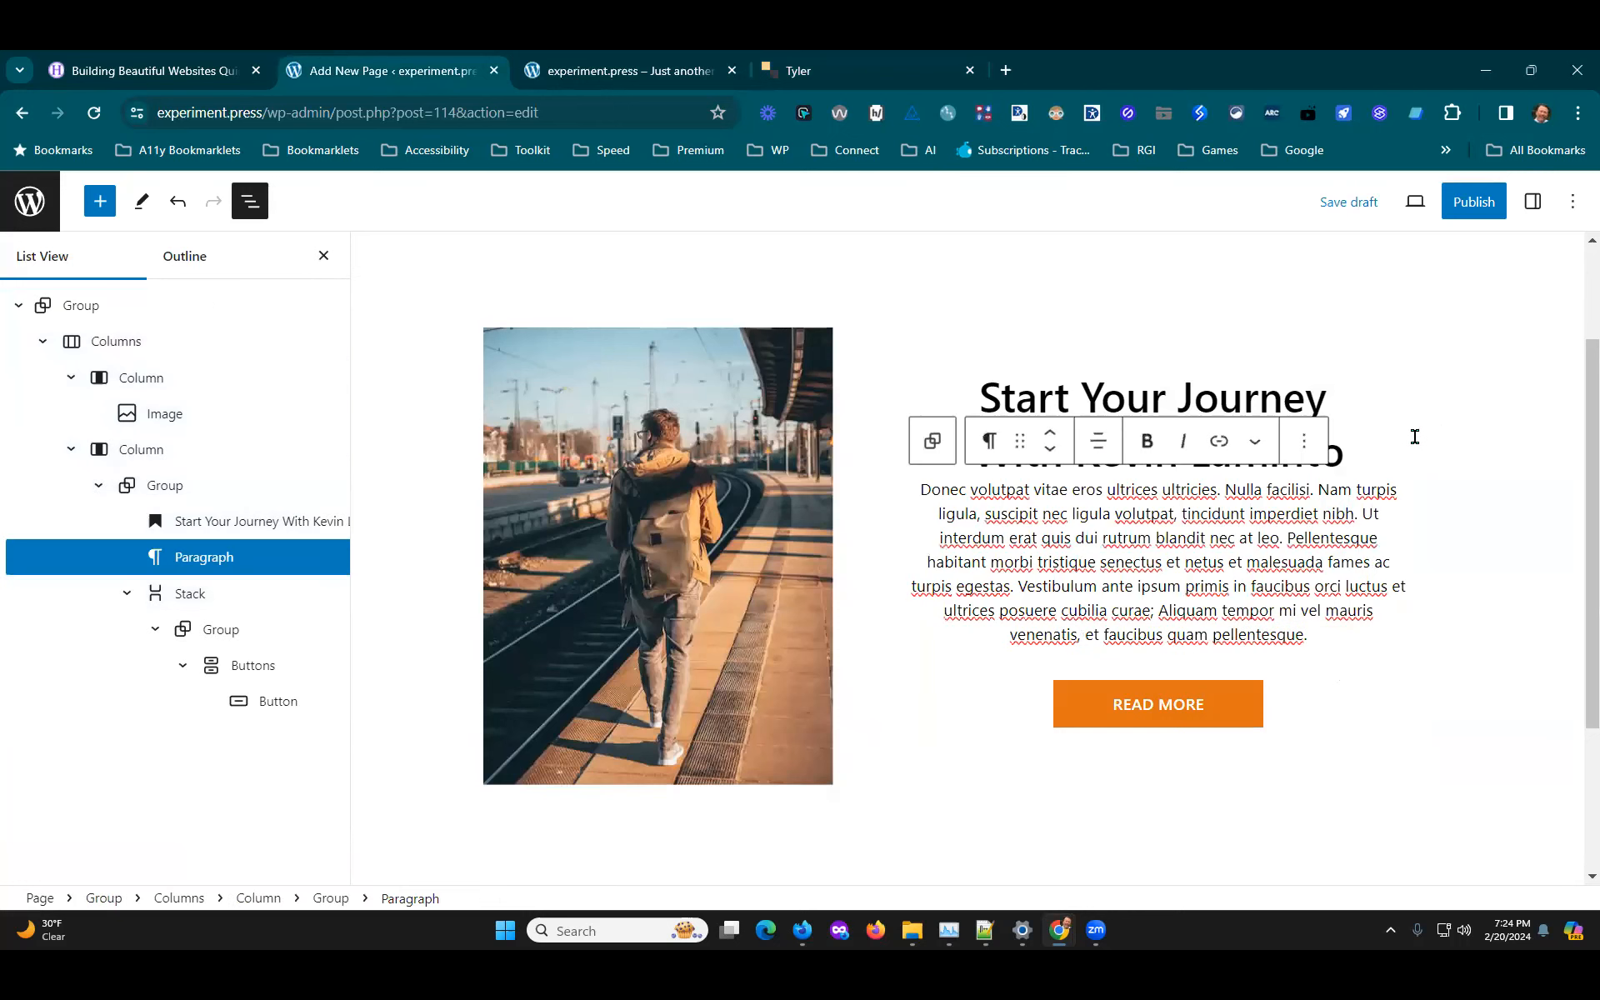
click(1414, 435)
click(1349, 636)
click(90, 310)
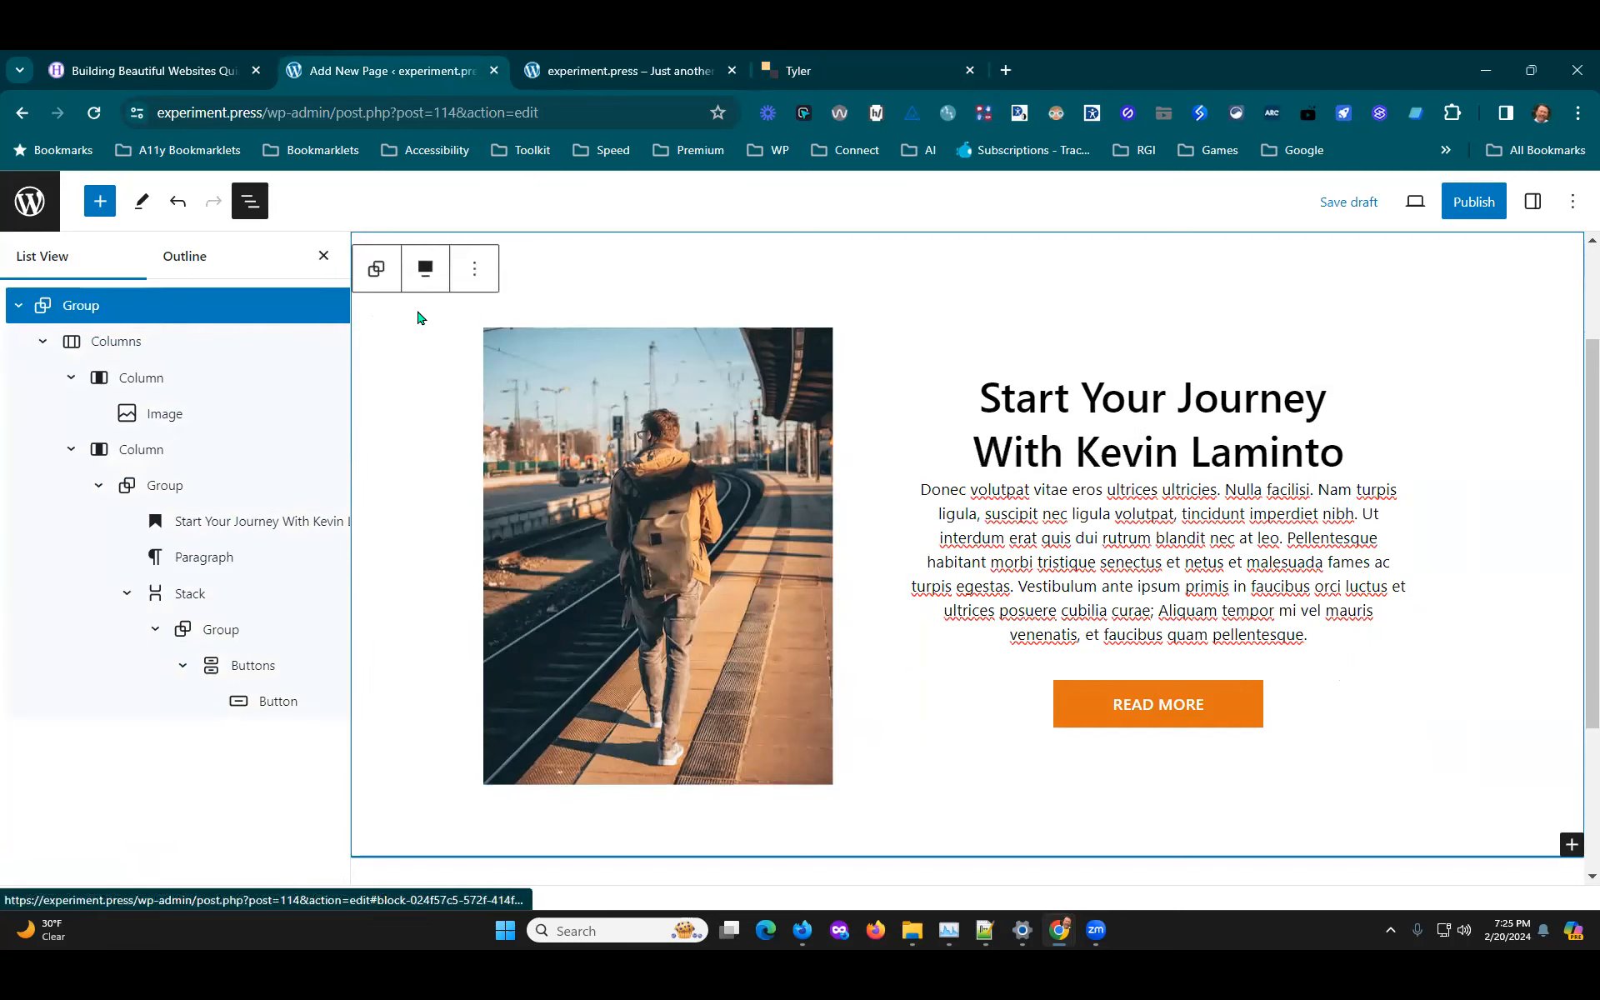
Step: Show the block options of the pasted section's outermost Group and return to the Tyler.com home page
click(473, 277)
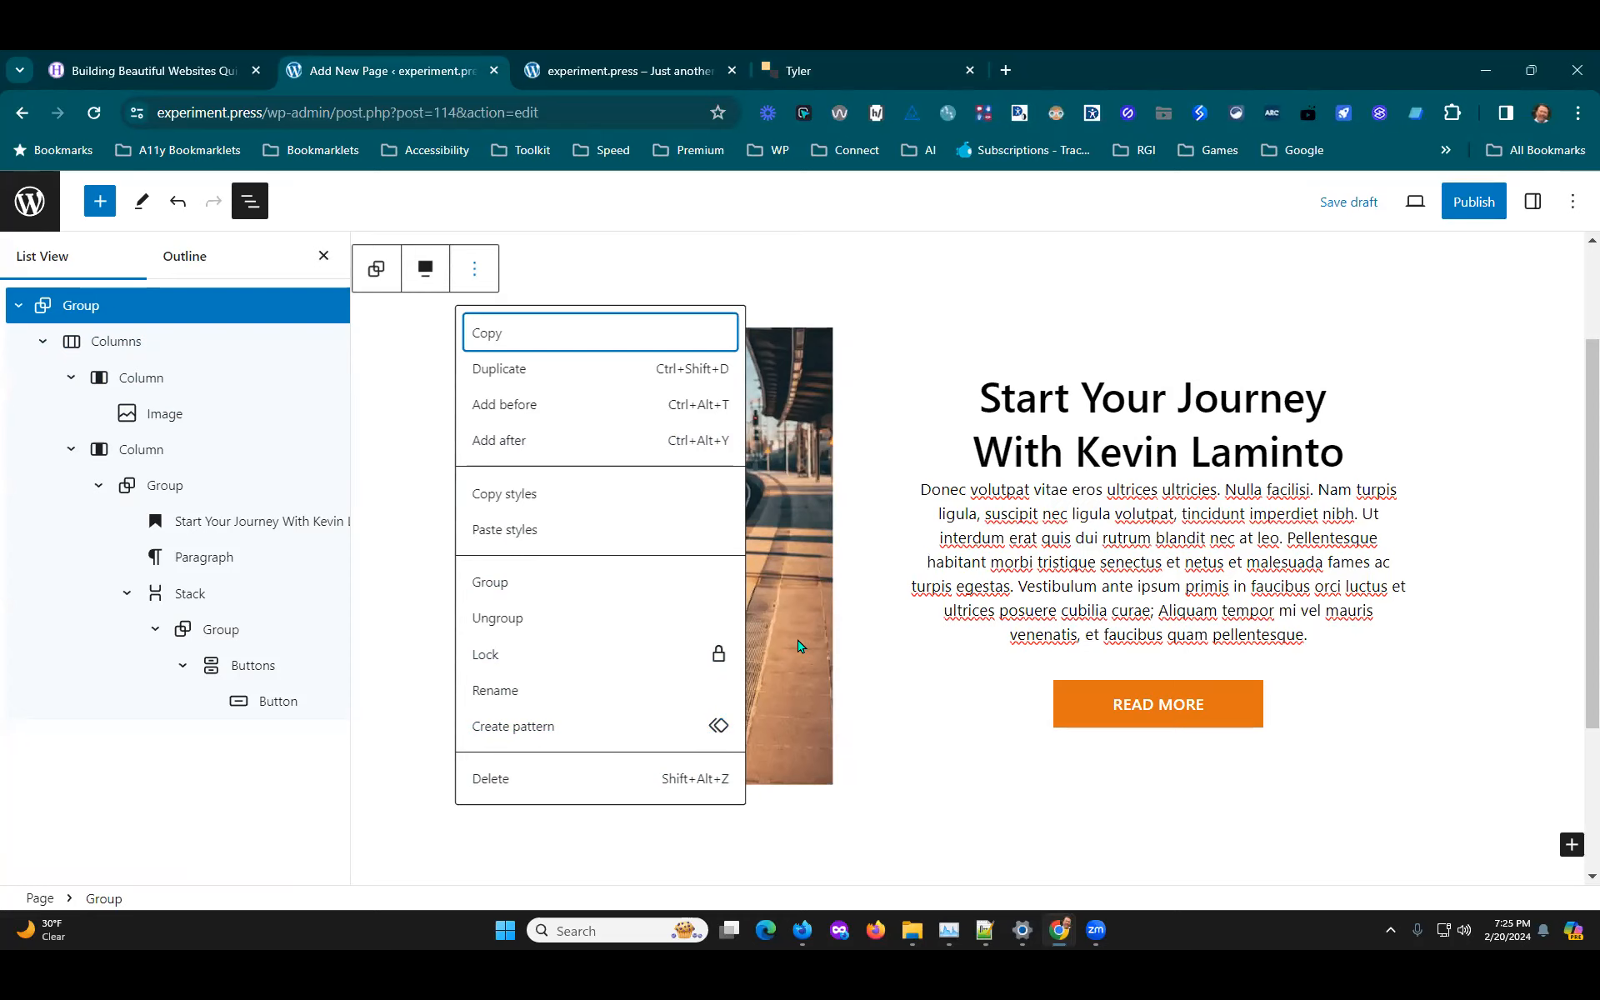
click(800, 70)
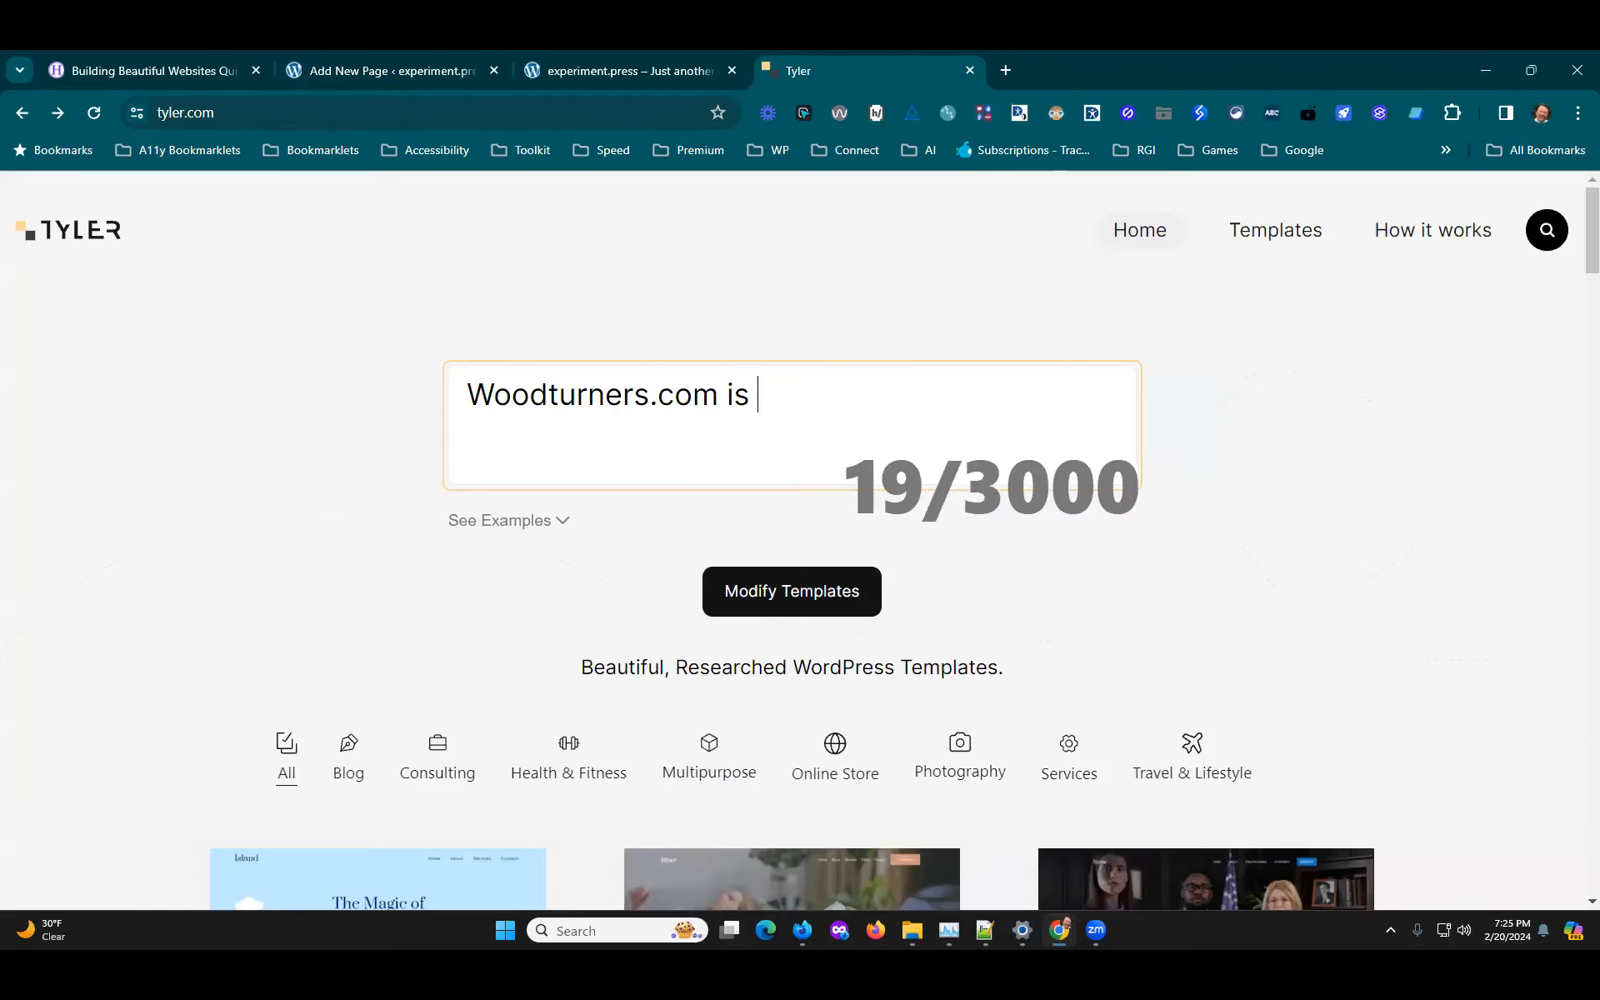
text(furnt)
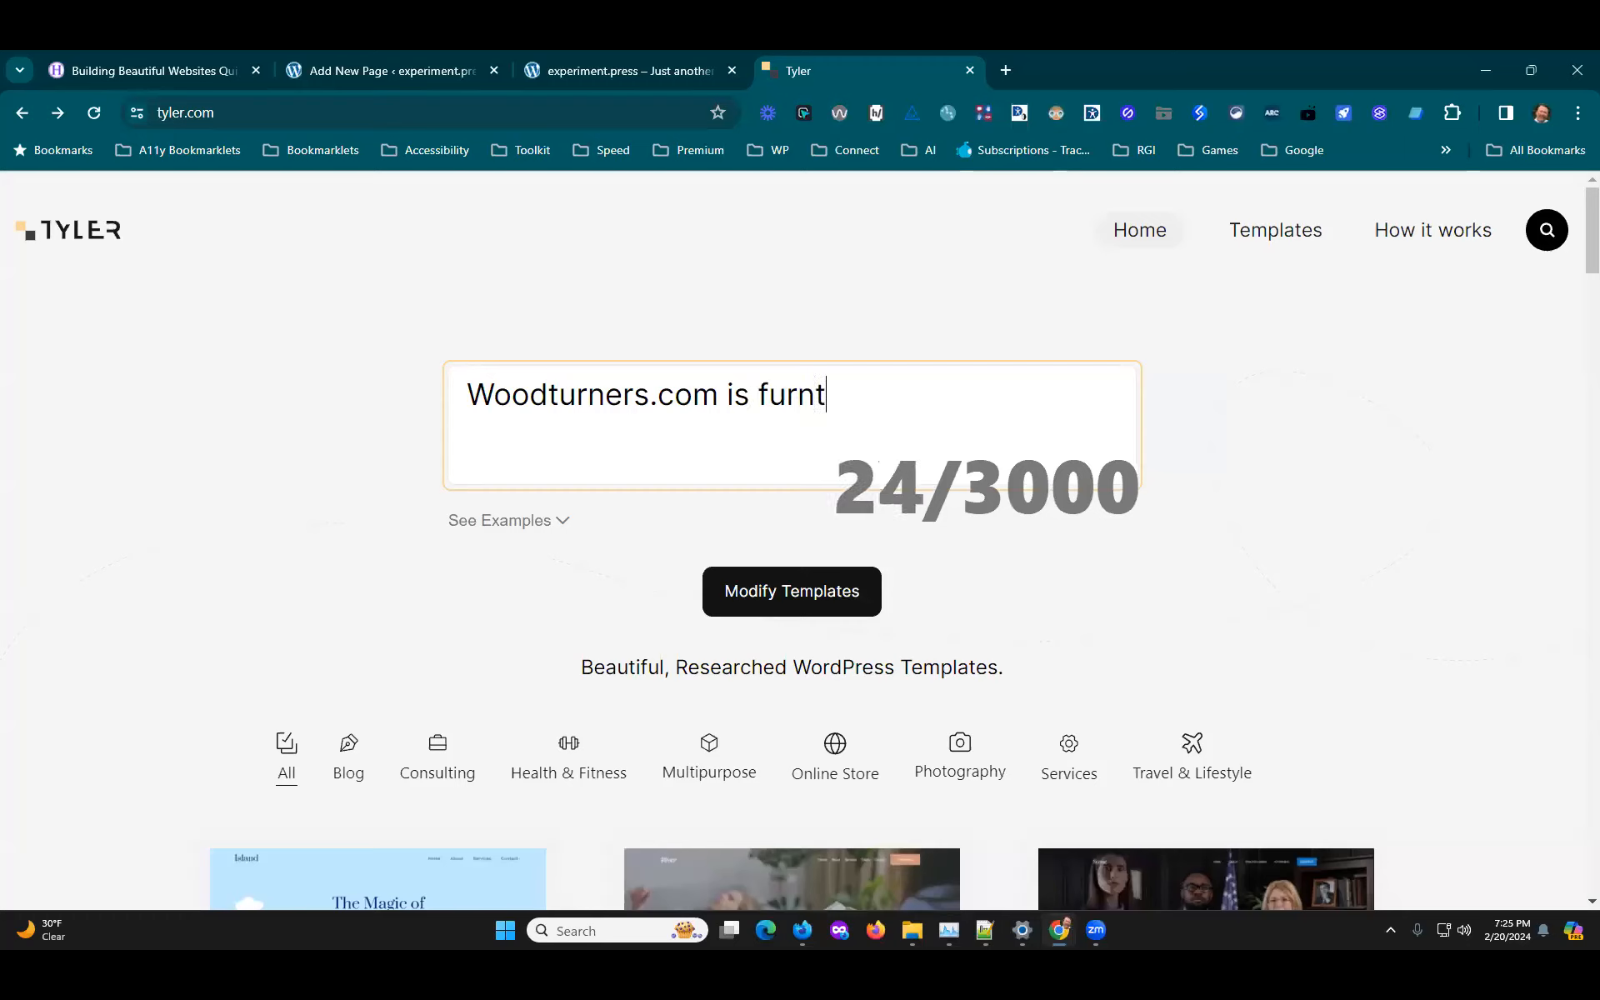
text(iure)
key(BackSpace)
key(BackSpace)
key(BackSpace)
key(BackSpace)
key(BackSpace)
key(BackSpace)
key(BackSpace)
key(BackSpace)
key(BackSpace)
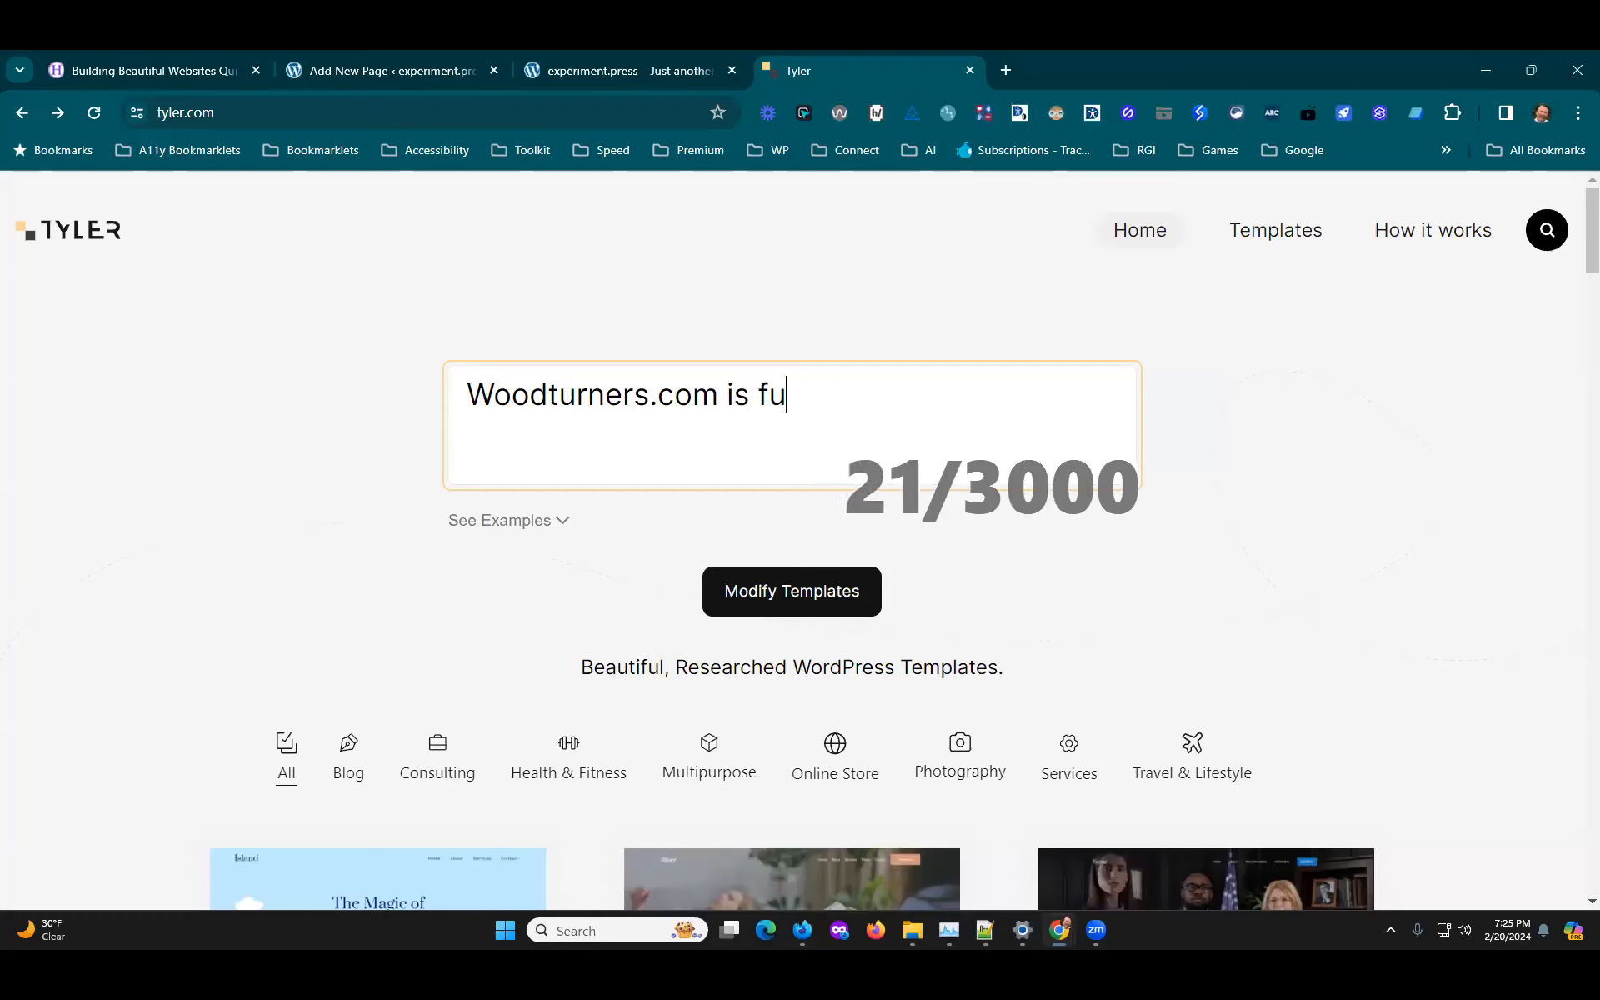
Step: Continue the business description with "hand made furniture company building Adirondack chairs in the northeast US.", correcting the spelling of Adirondack
text(hand ma)
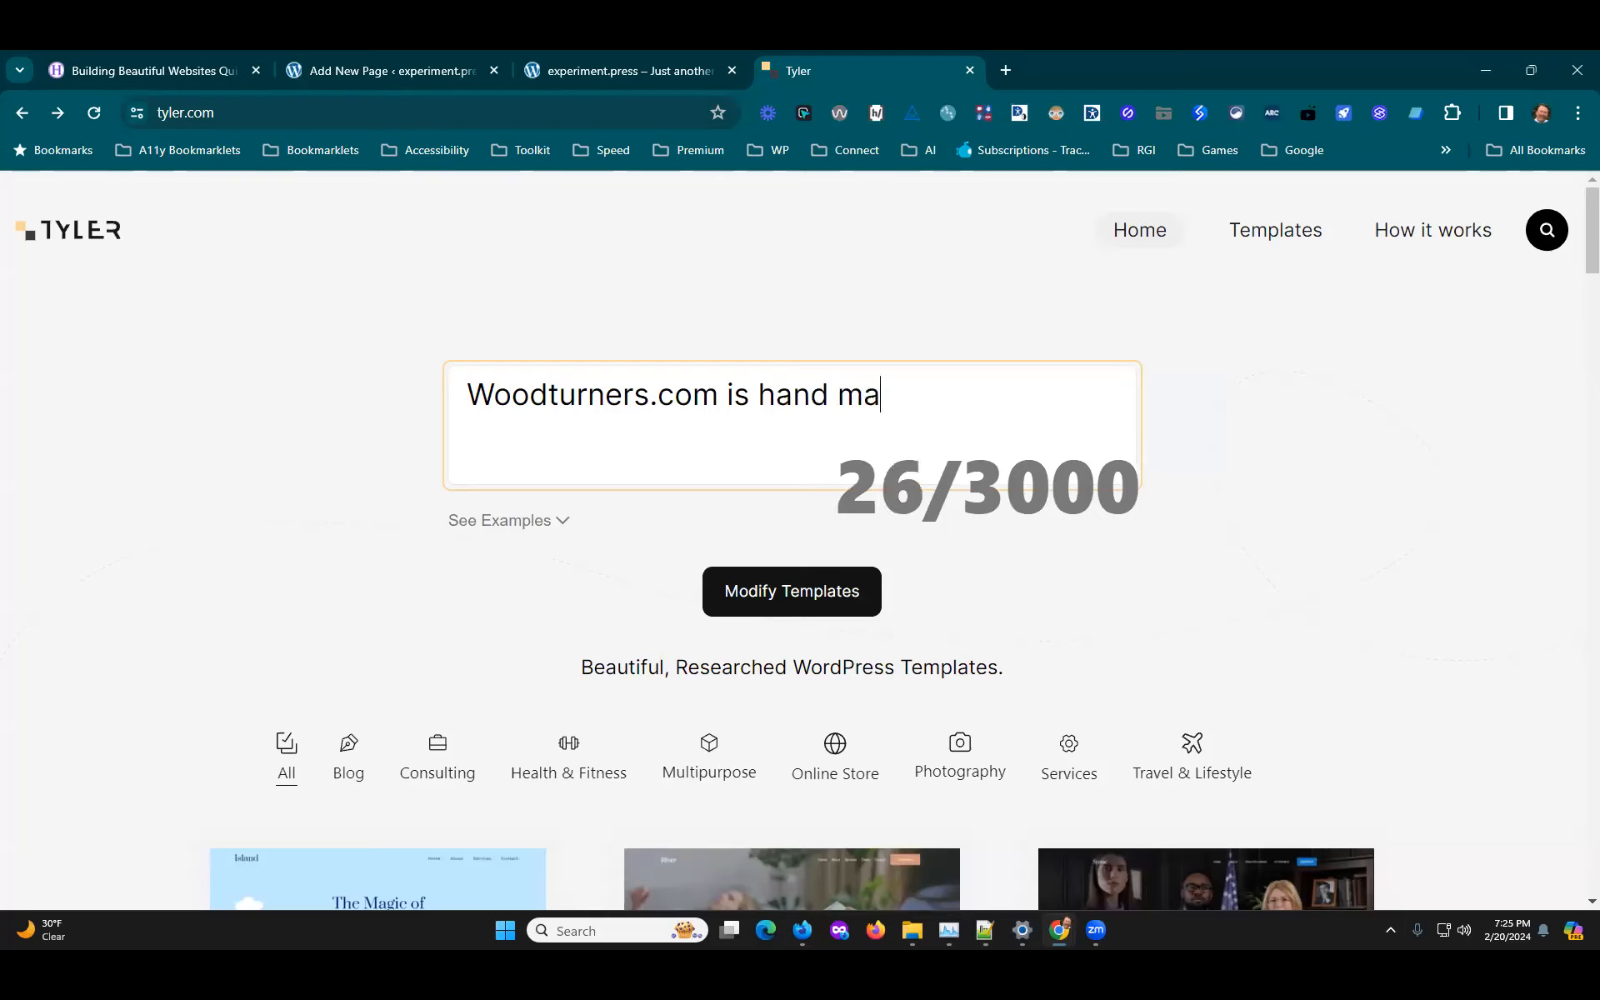
text(de furniture company building ad)
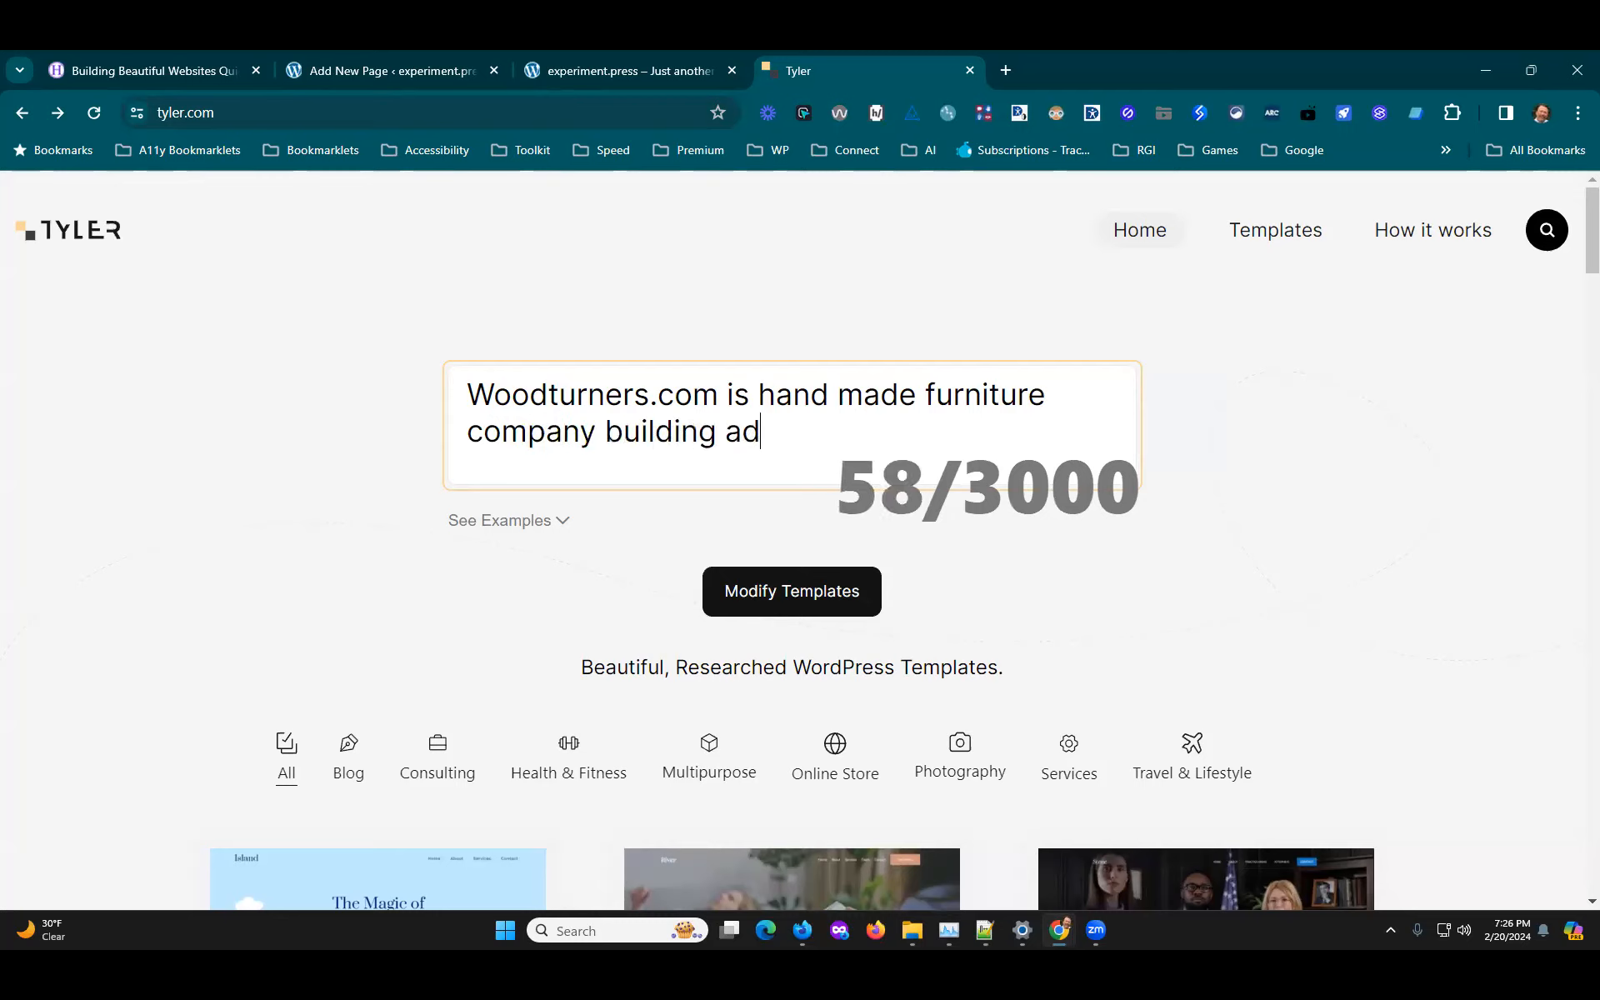
text(ironic)
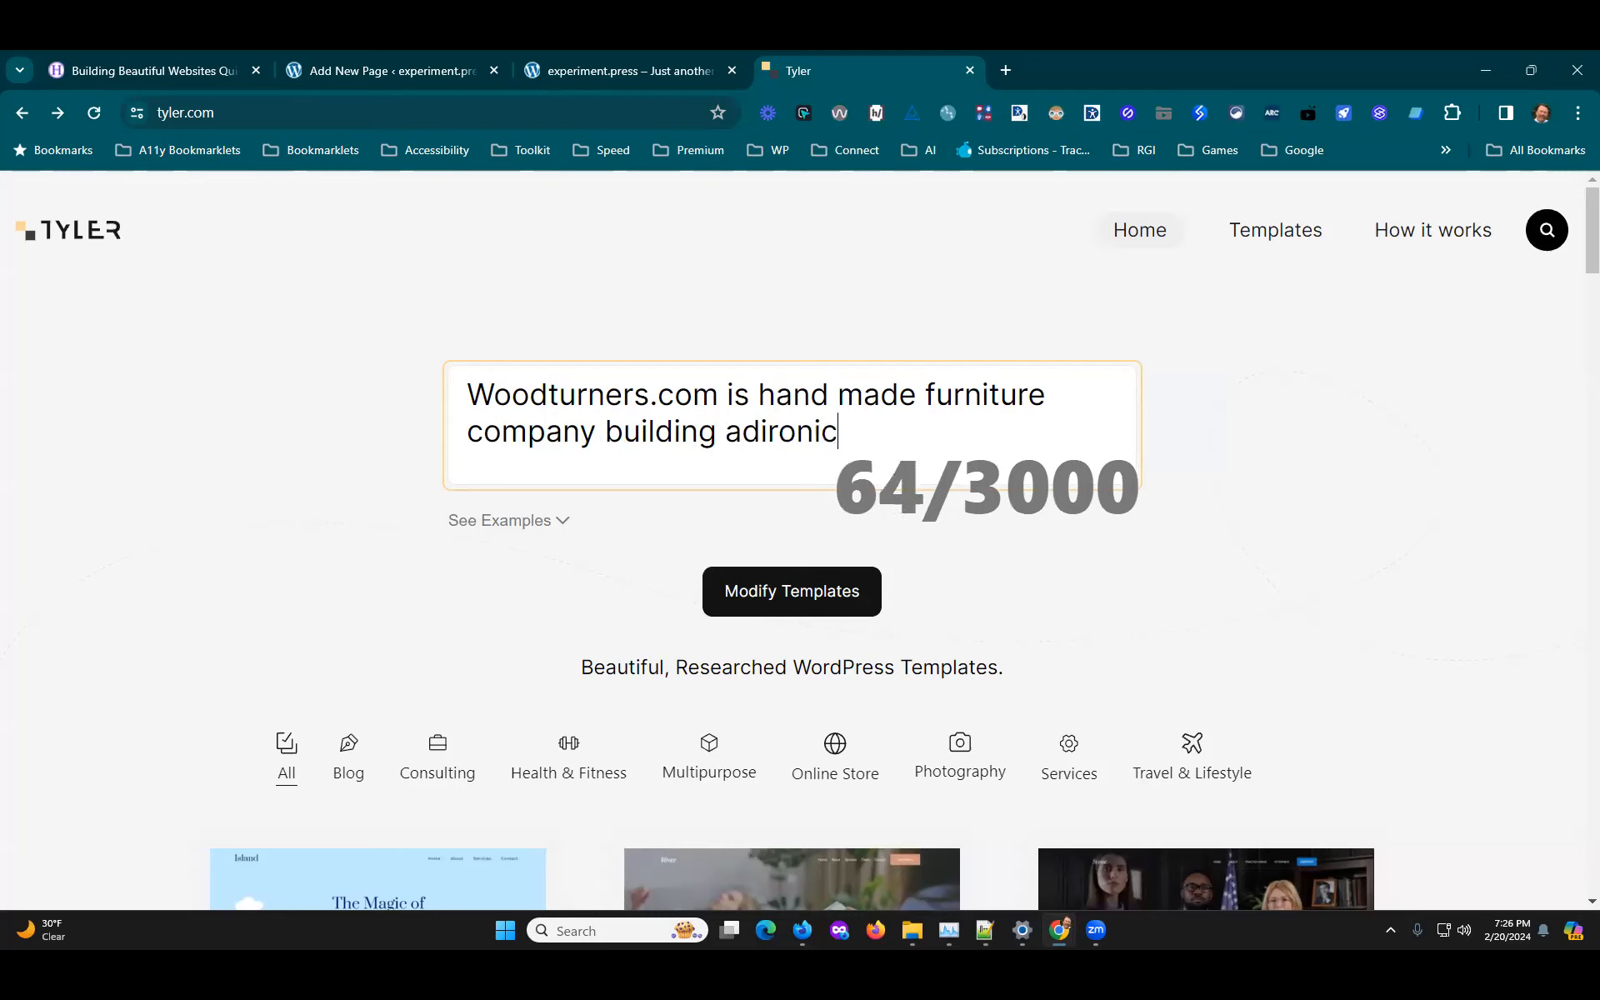
key(BackSpace)
key(BackSpace)
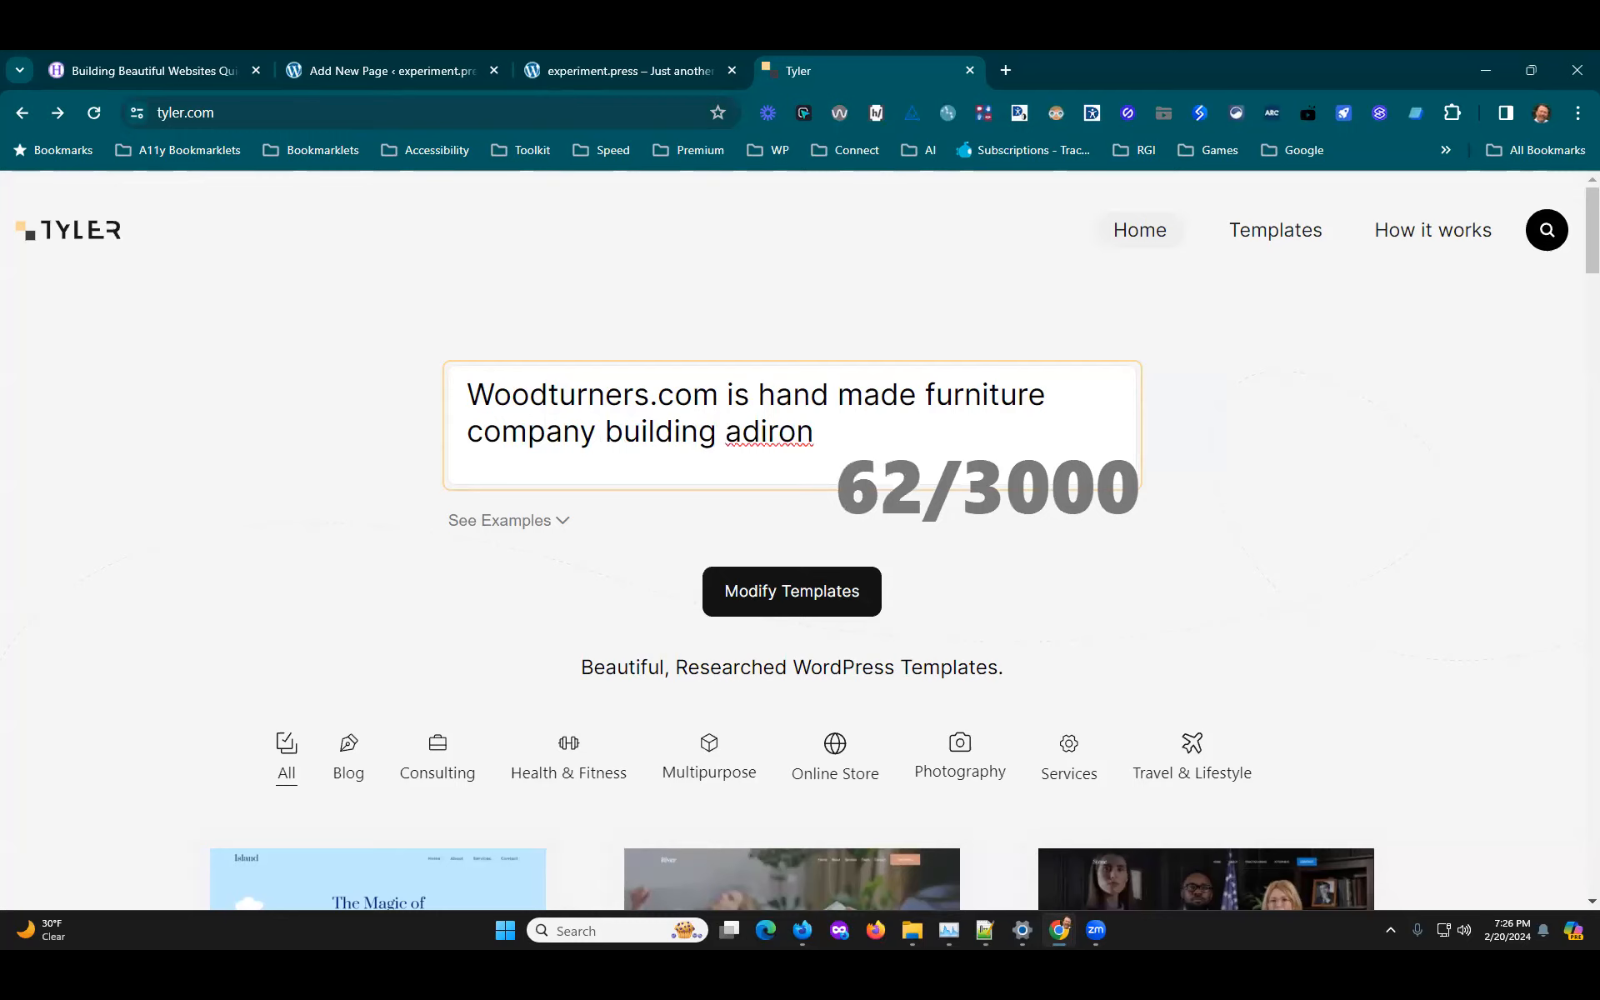
text(dak)
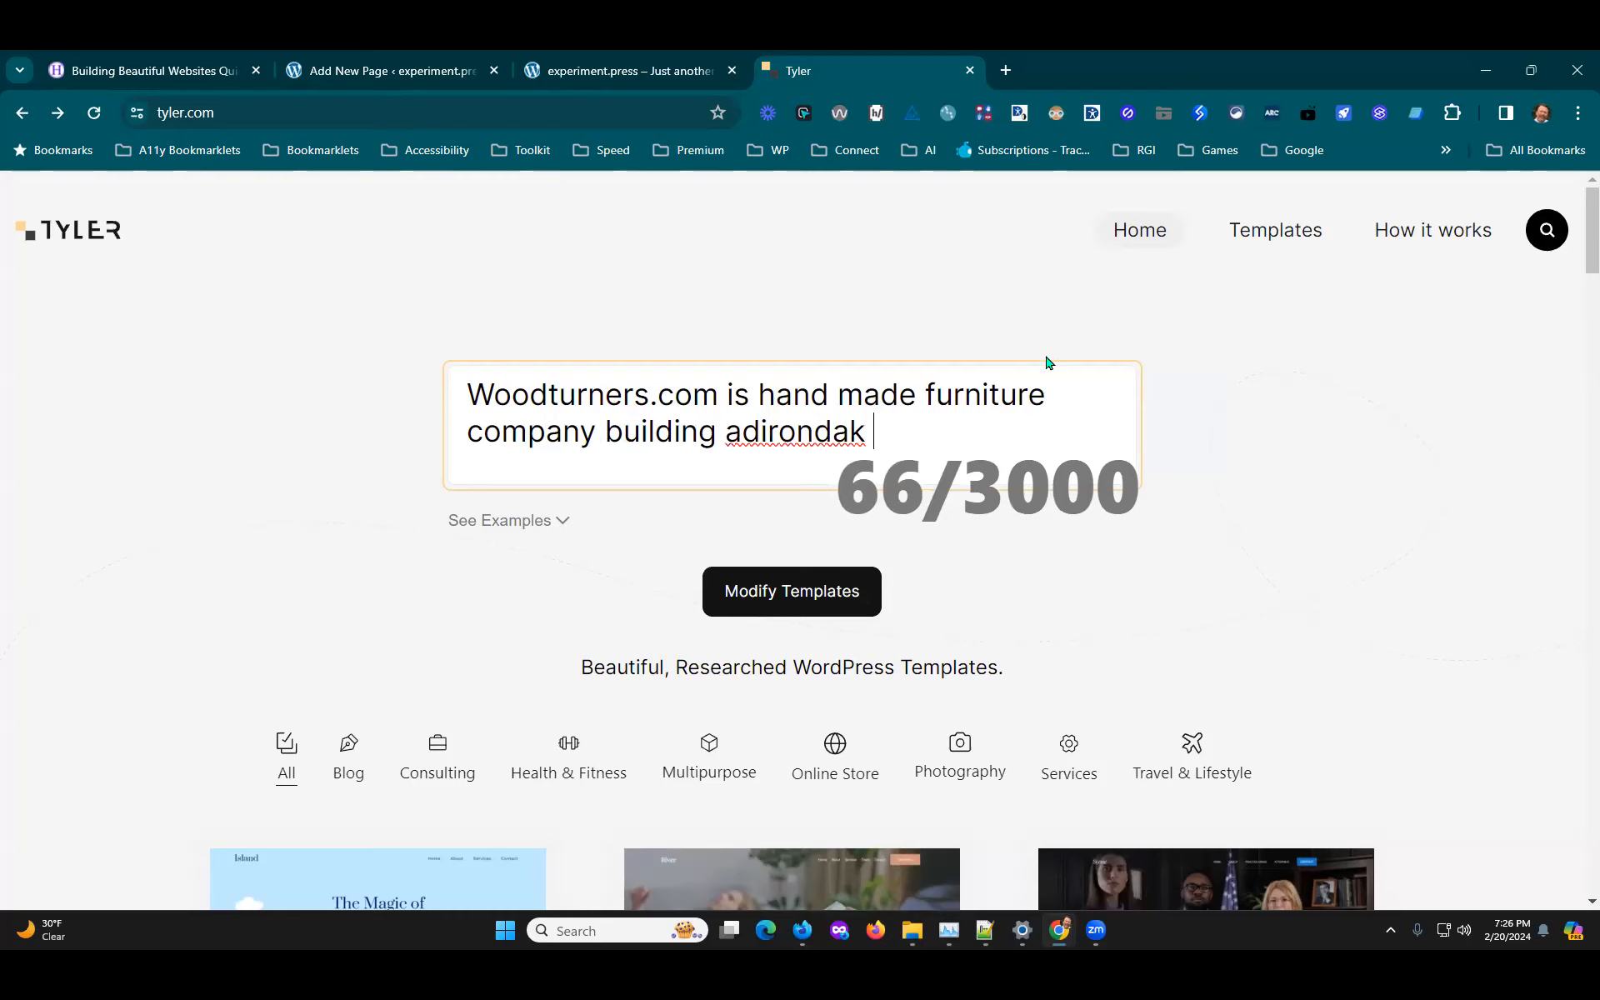
right_click(790, 449)
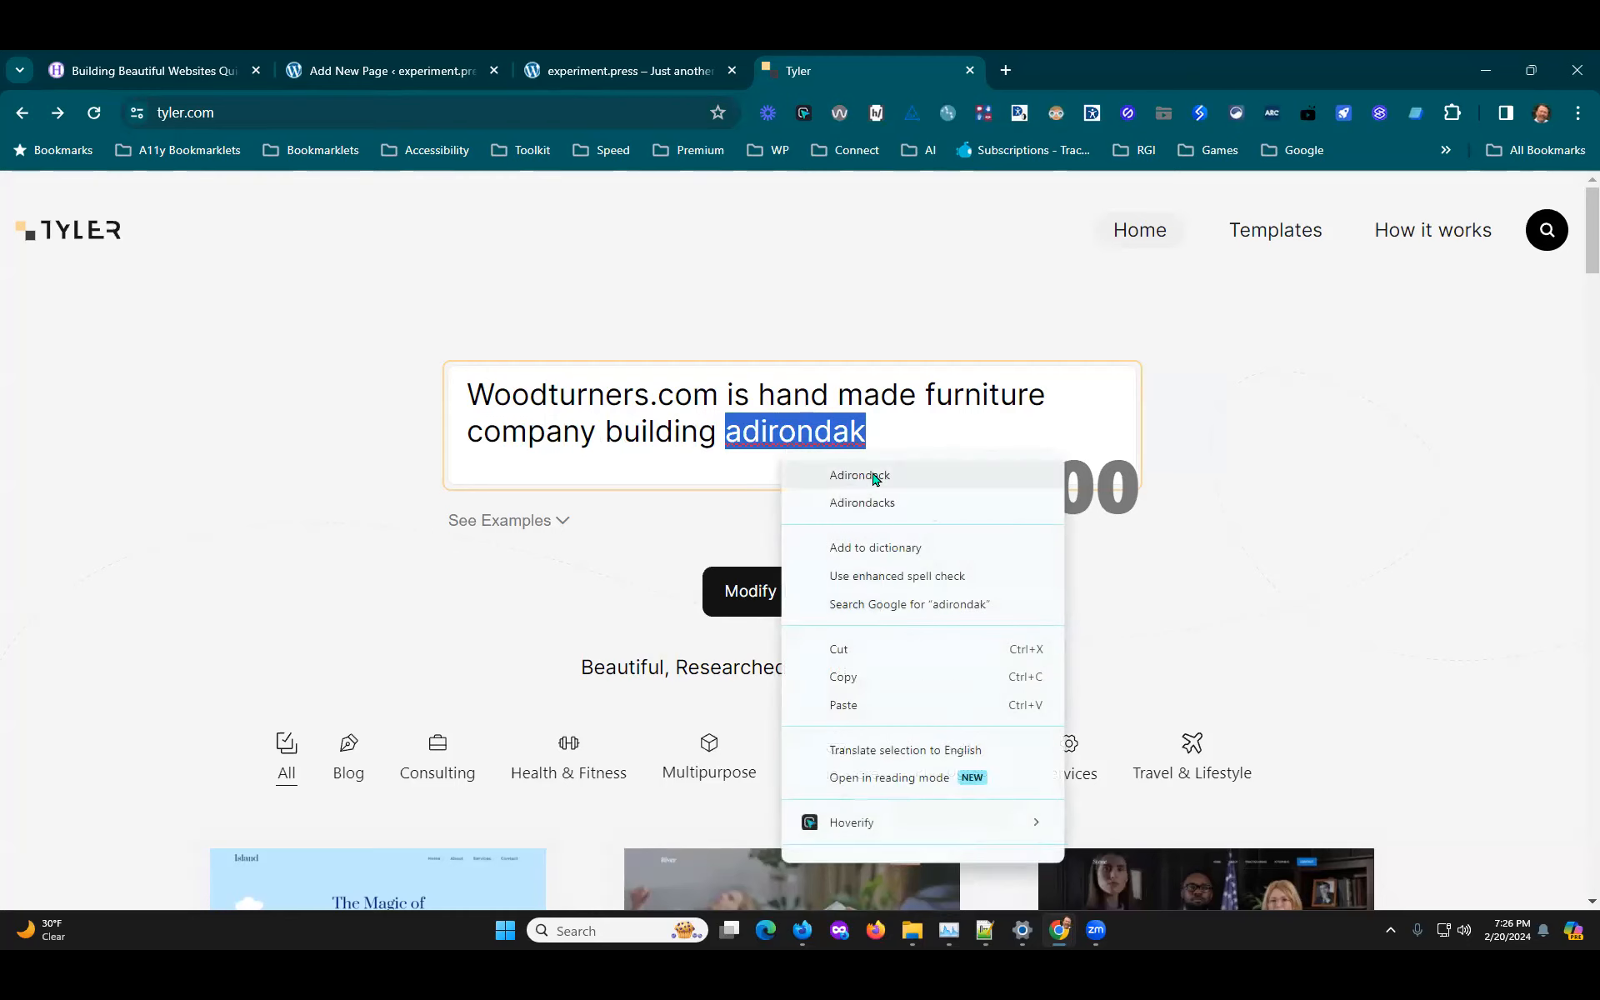
click(907, 471)
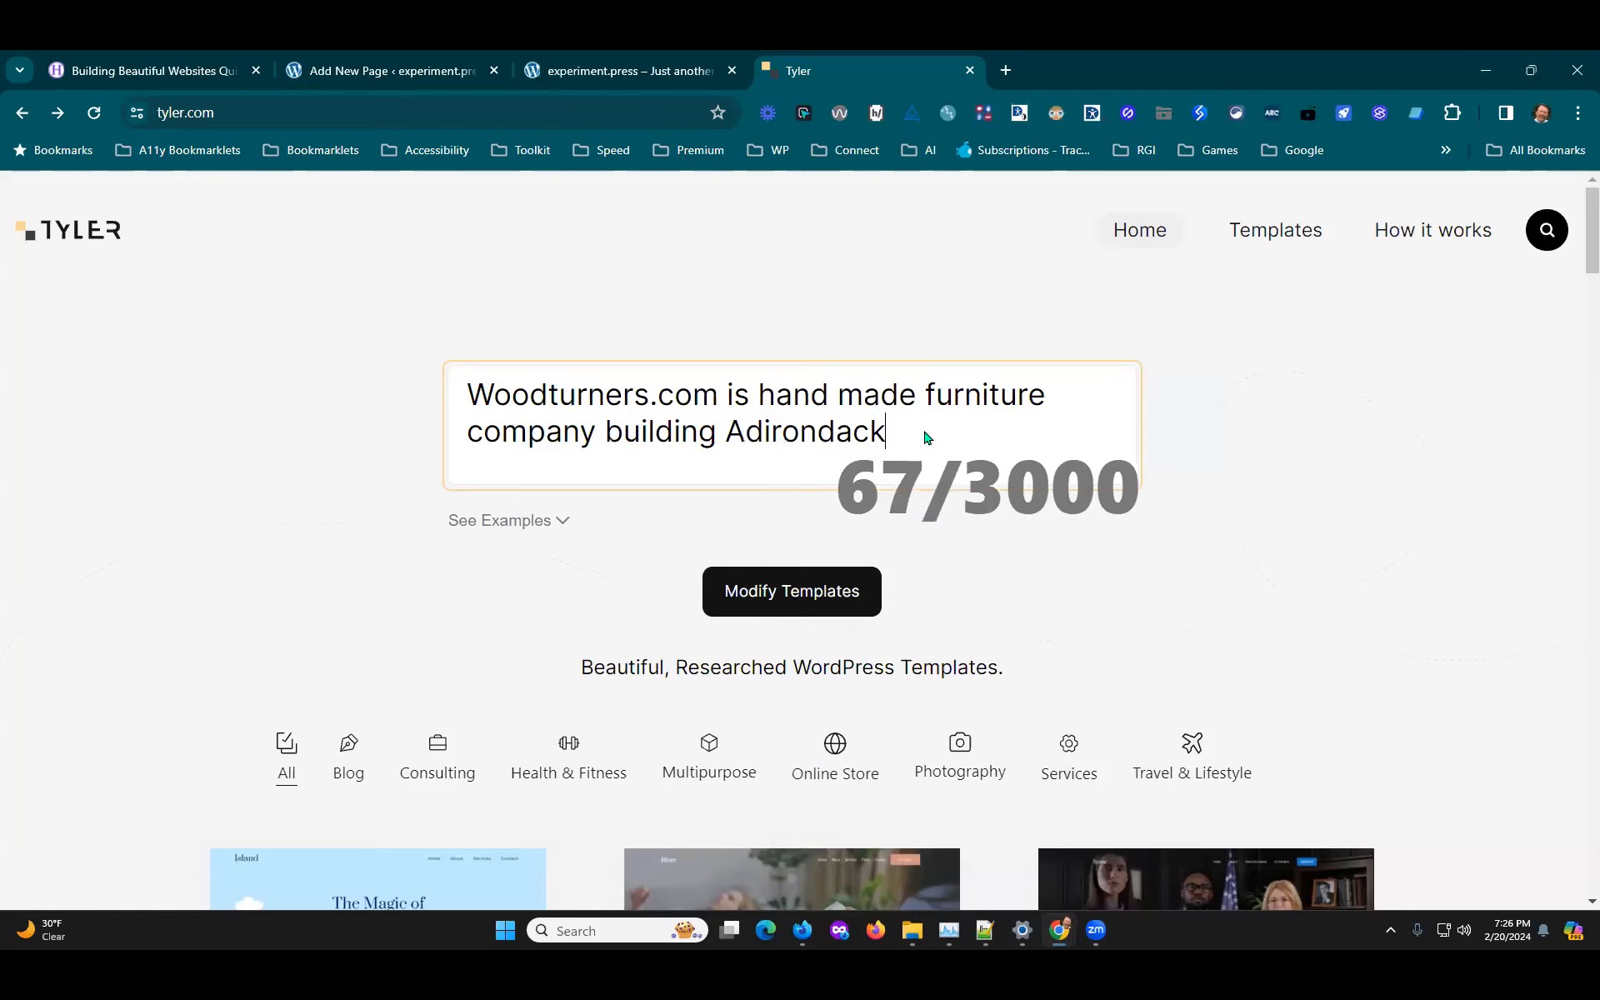
text(chairs)
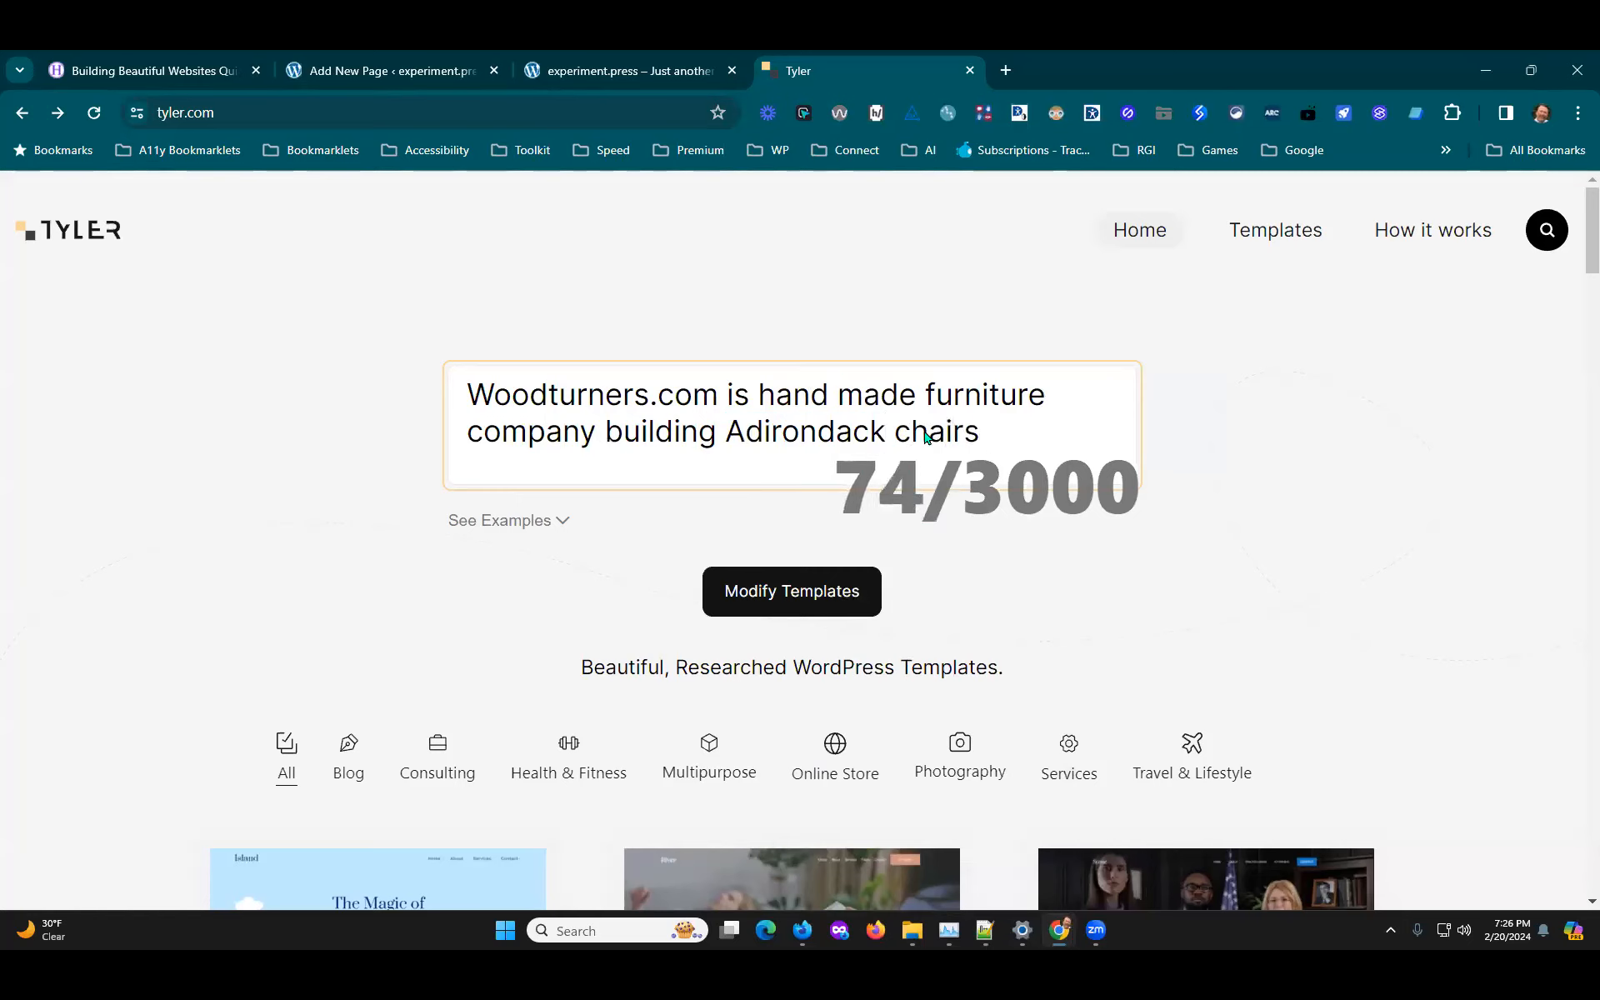
text( in the northeast US.)
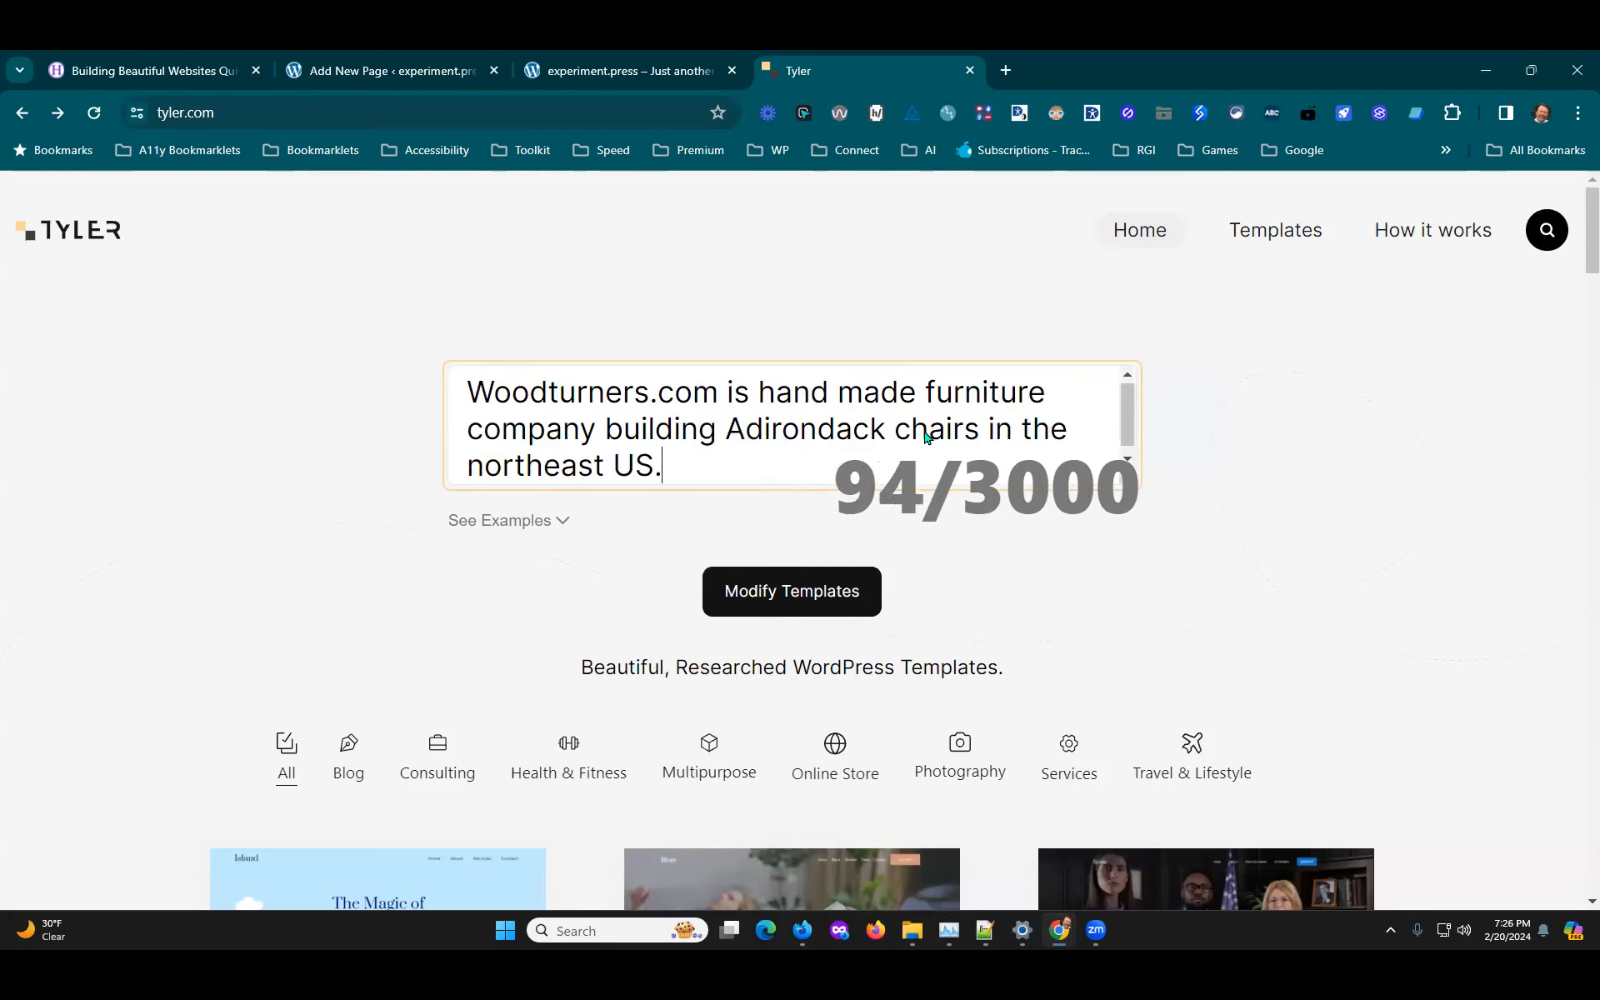
Step: Submit the business description for modifying the templates and open the Love Nature template
click(780, 598)
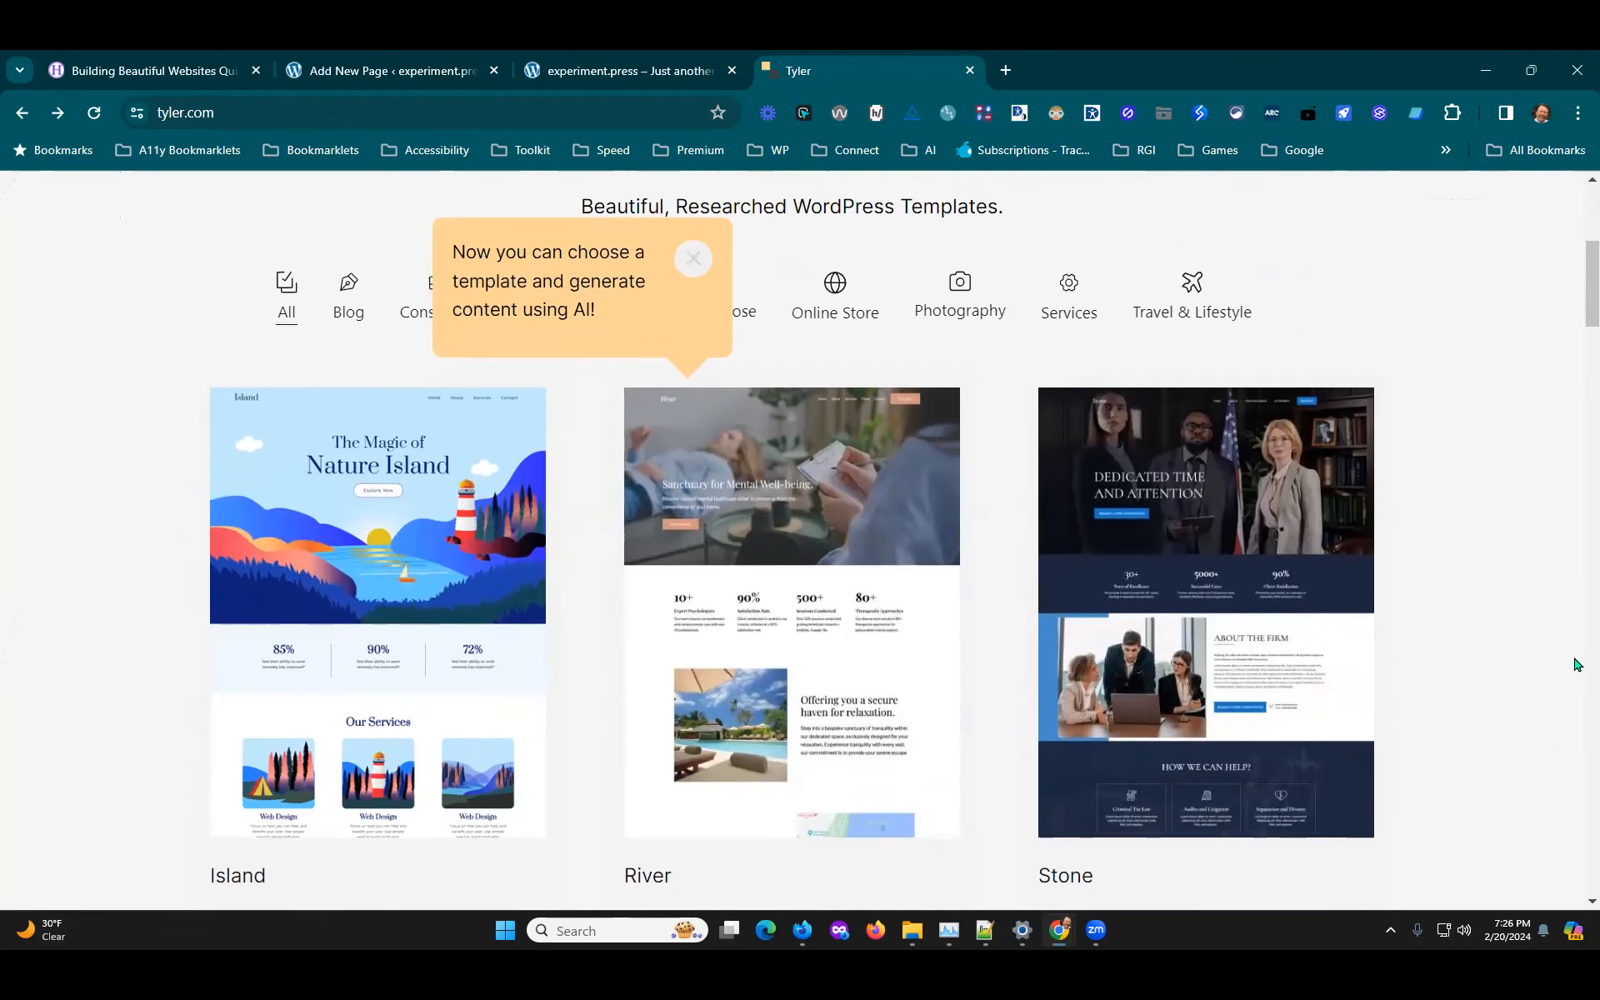
scroll(1325, 588, down, 2)
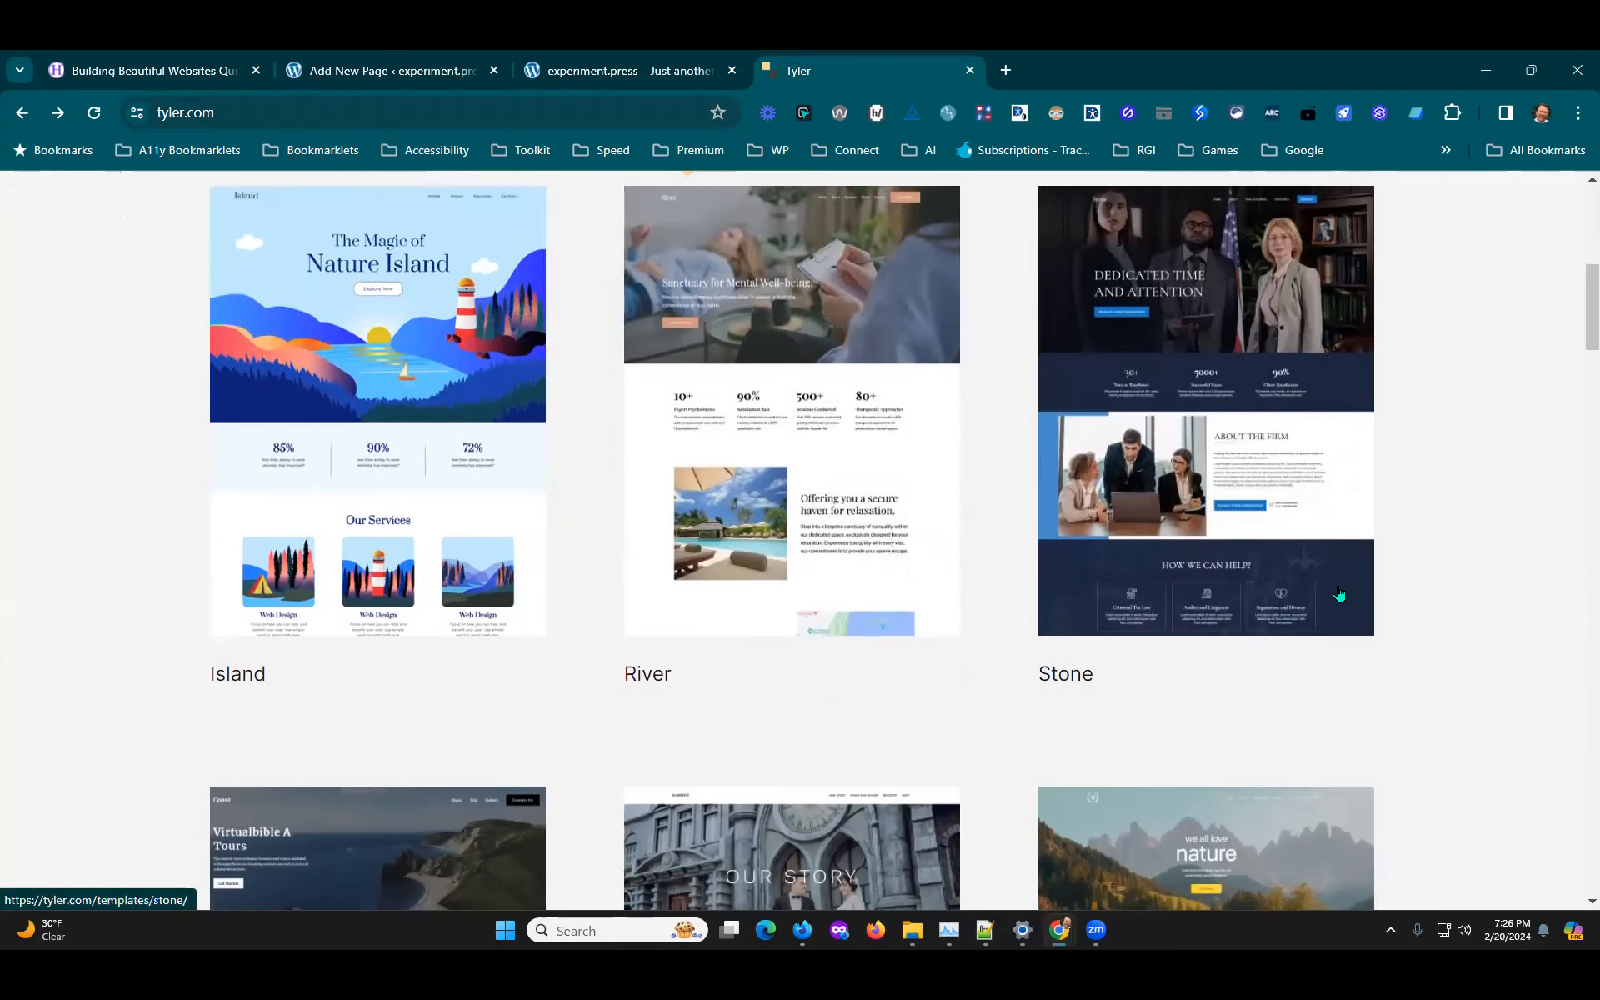
scroll(1339, 594, down, 3)
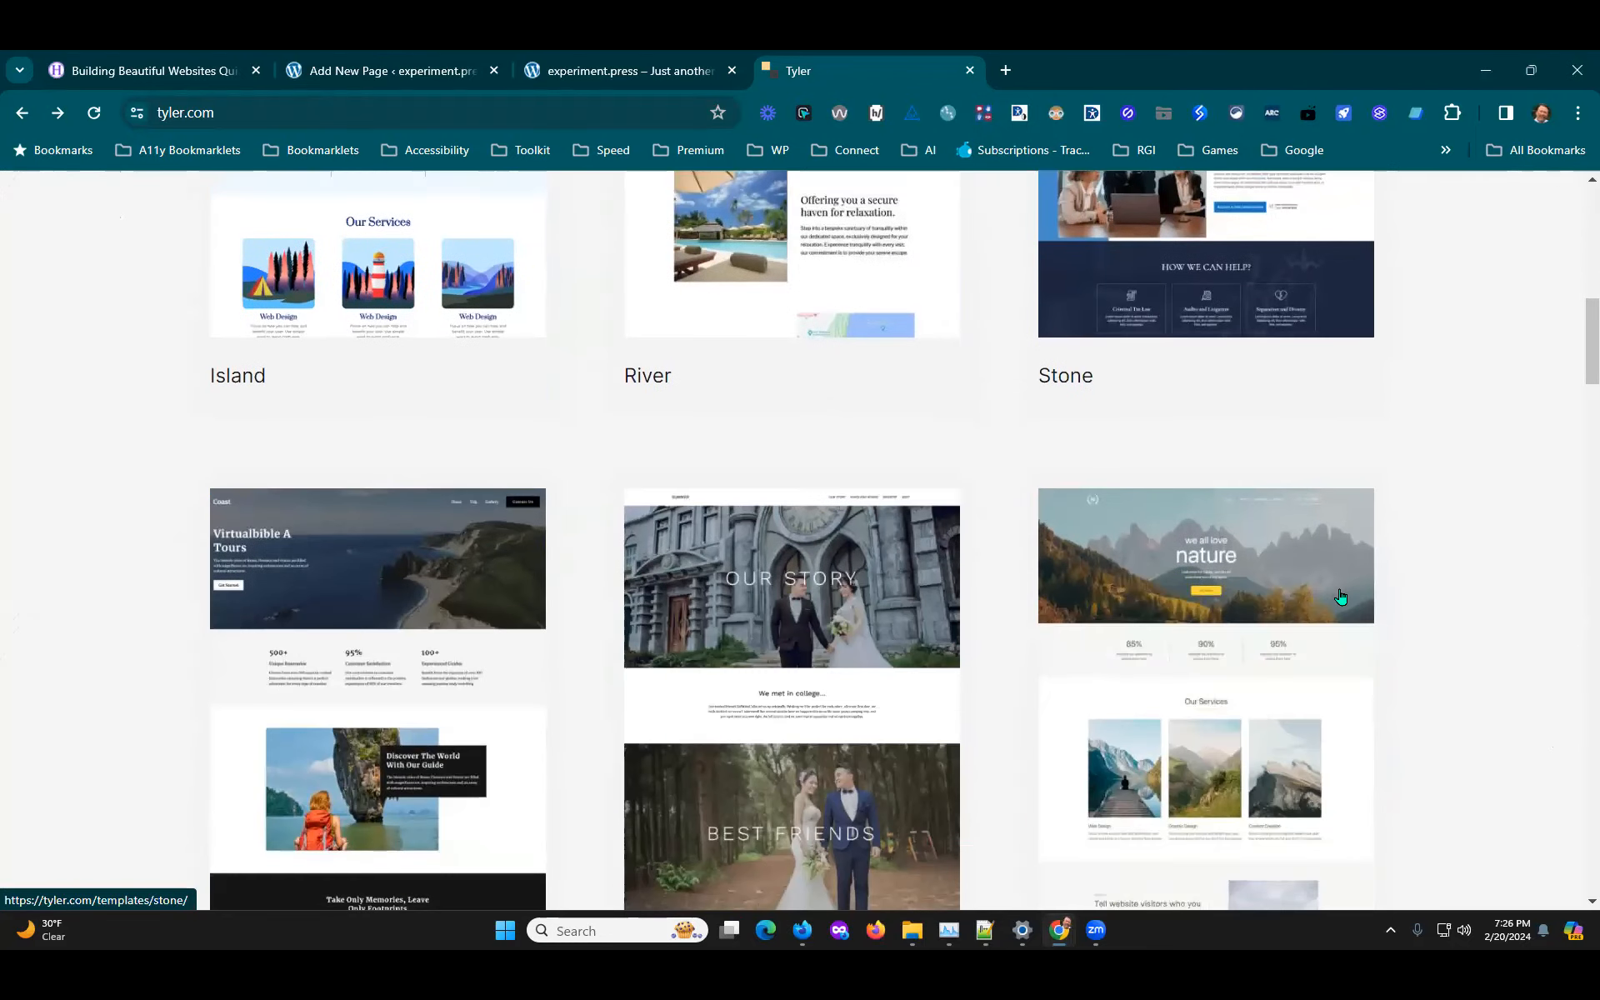
click(1293, 541)
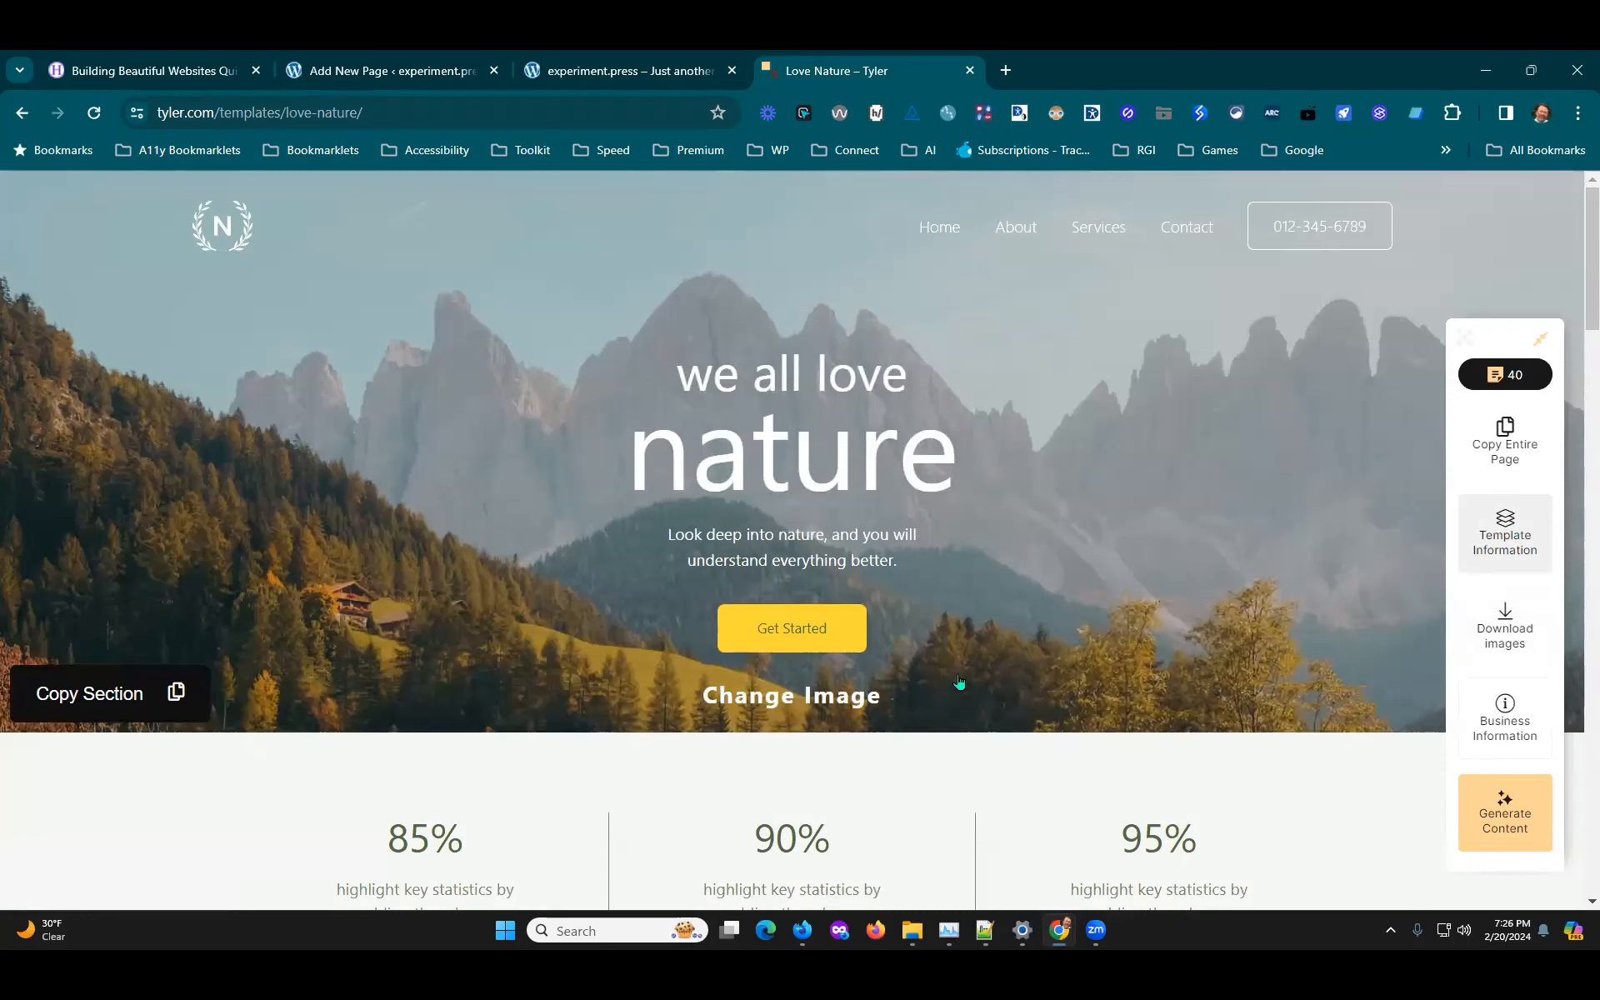
Step: Replace the hero's background with an Unsplash "woodworking" image of old hand tools hanging on a wooden wall
click(792, 695)
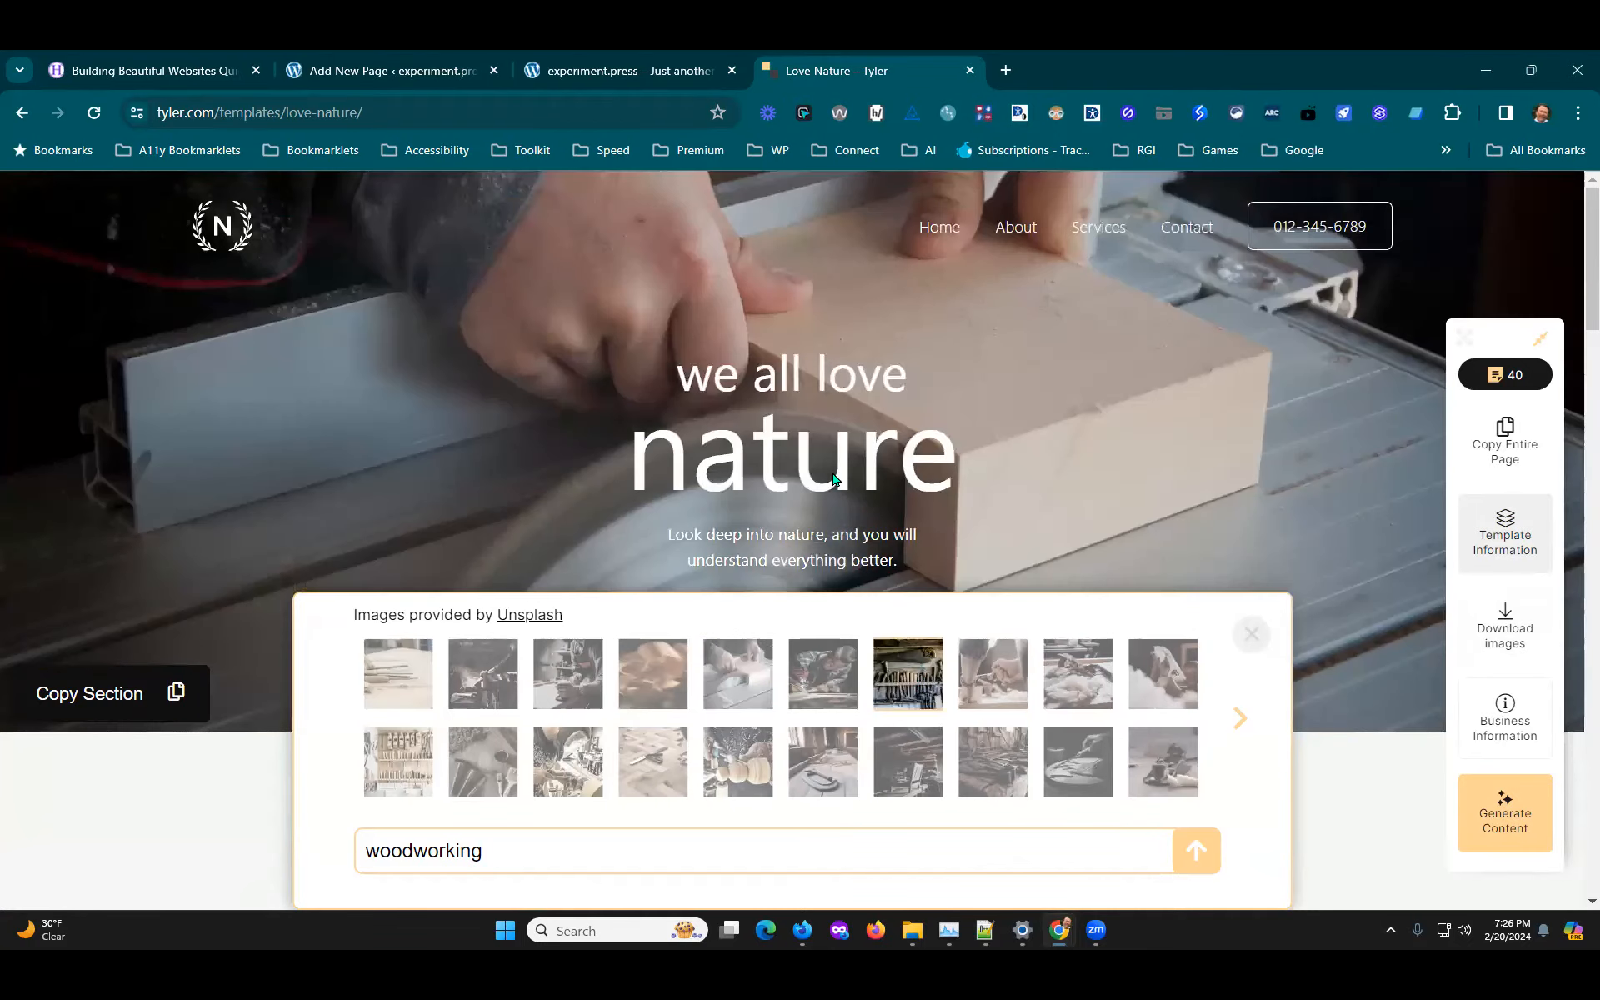
click(836, 480)
scroll(1232, 750, down, 7)
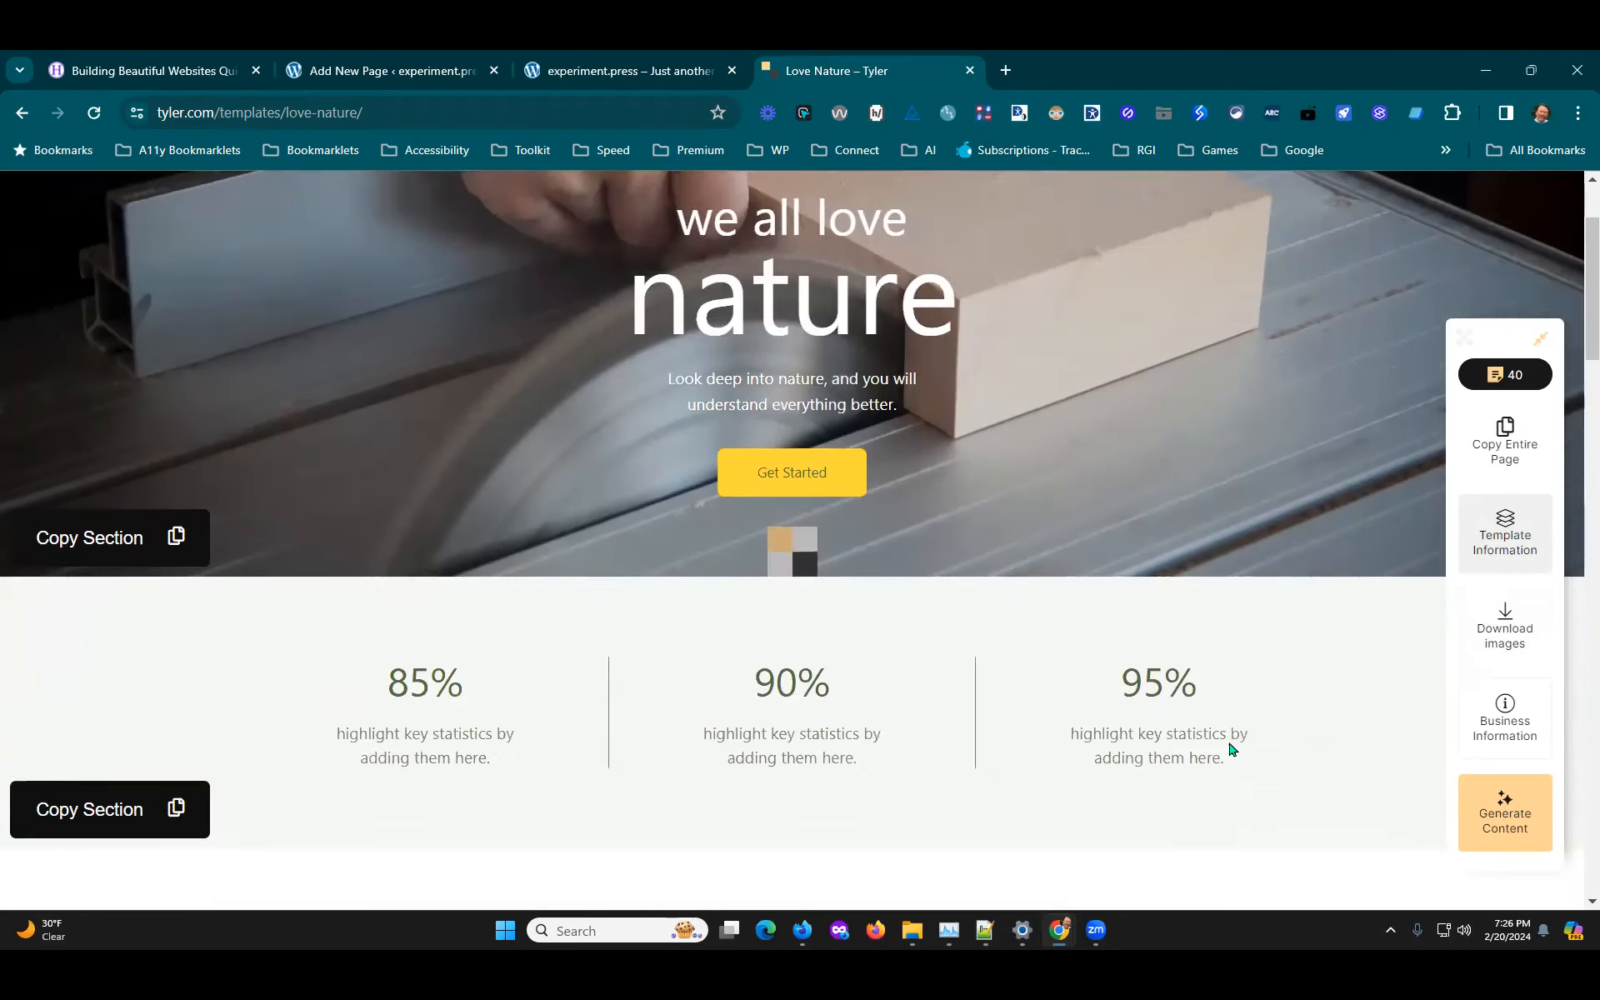
scroll(1233, 750, up, 3)
scroll(1229, 750, up, 4)
scroll(1076, 575, up, 2)
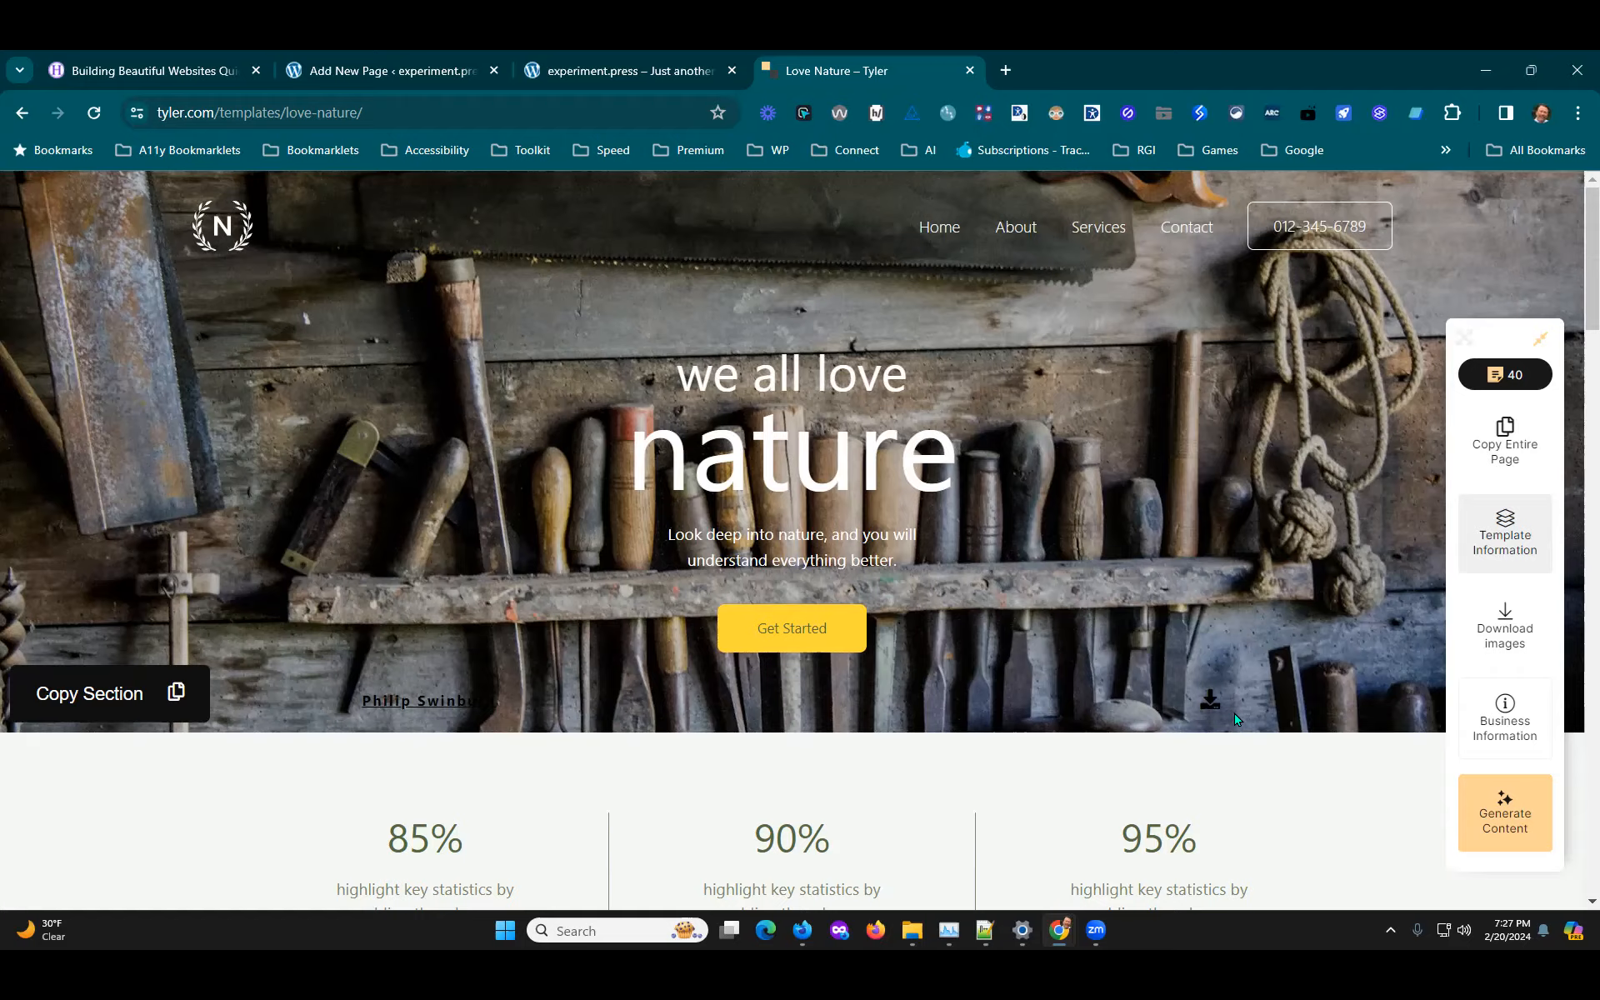
Step: Generate AI content for the Love Nature template from the business description
scroll(1233, 713, down, 2)
scroll(1236, 719, down, 9)
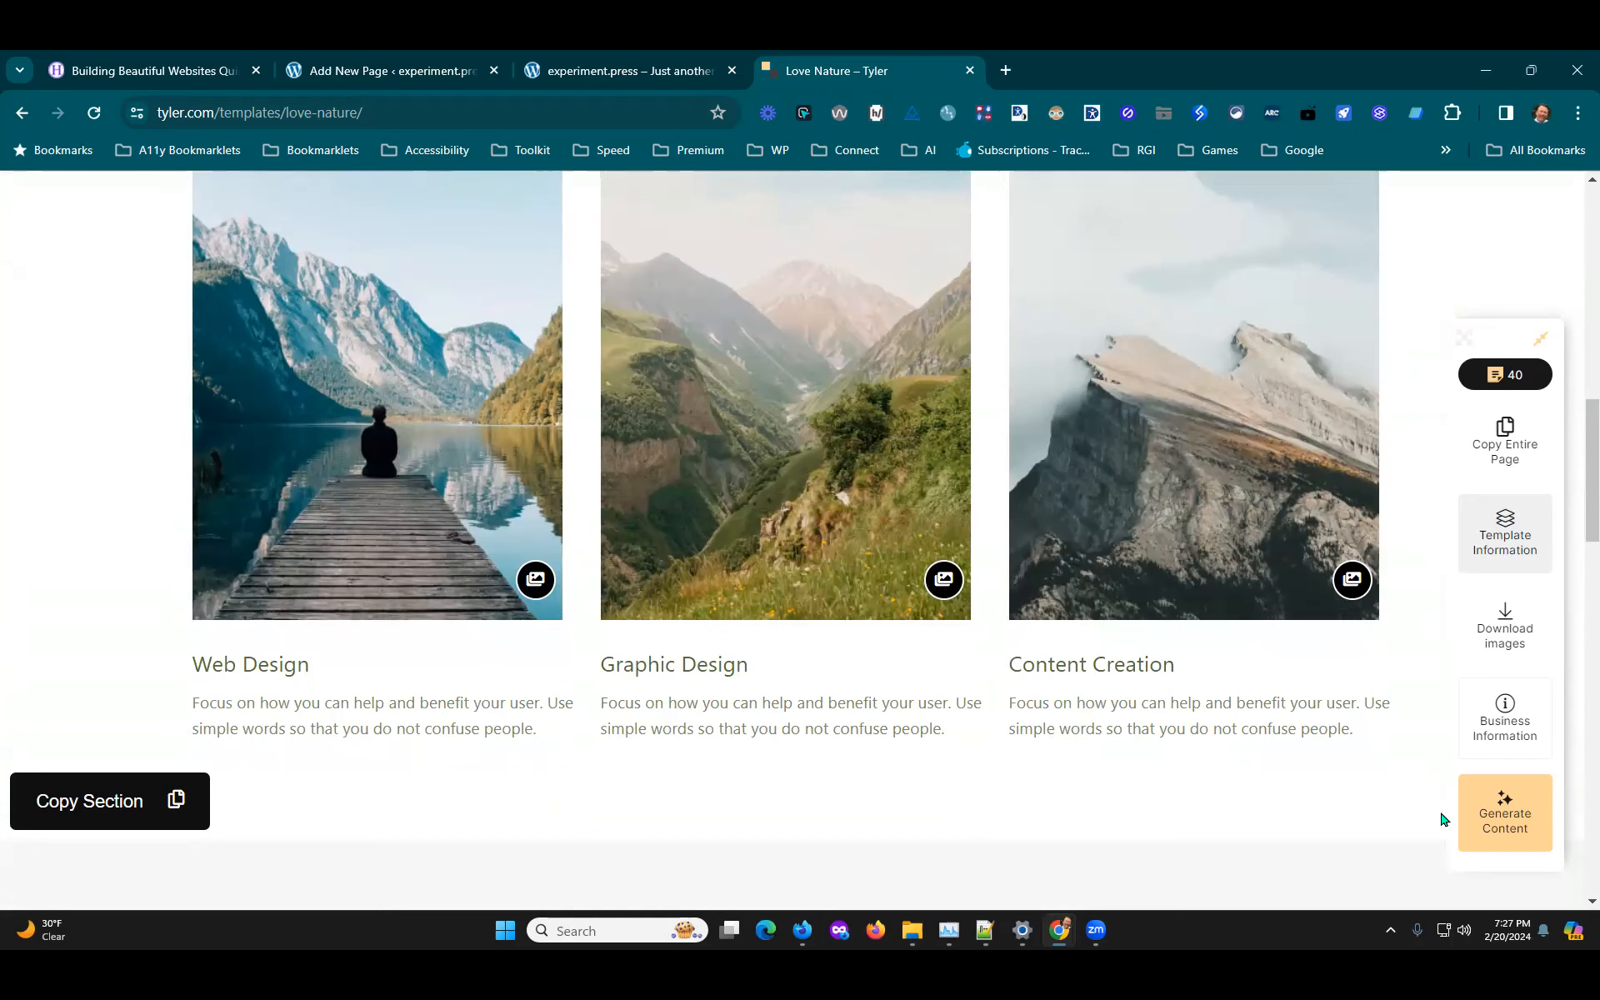
click(1530, 830)
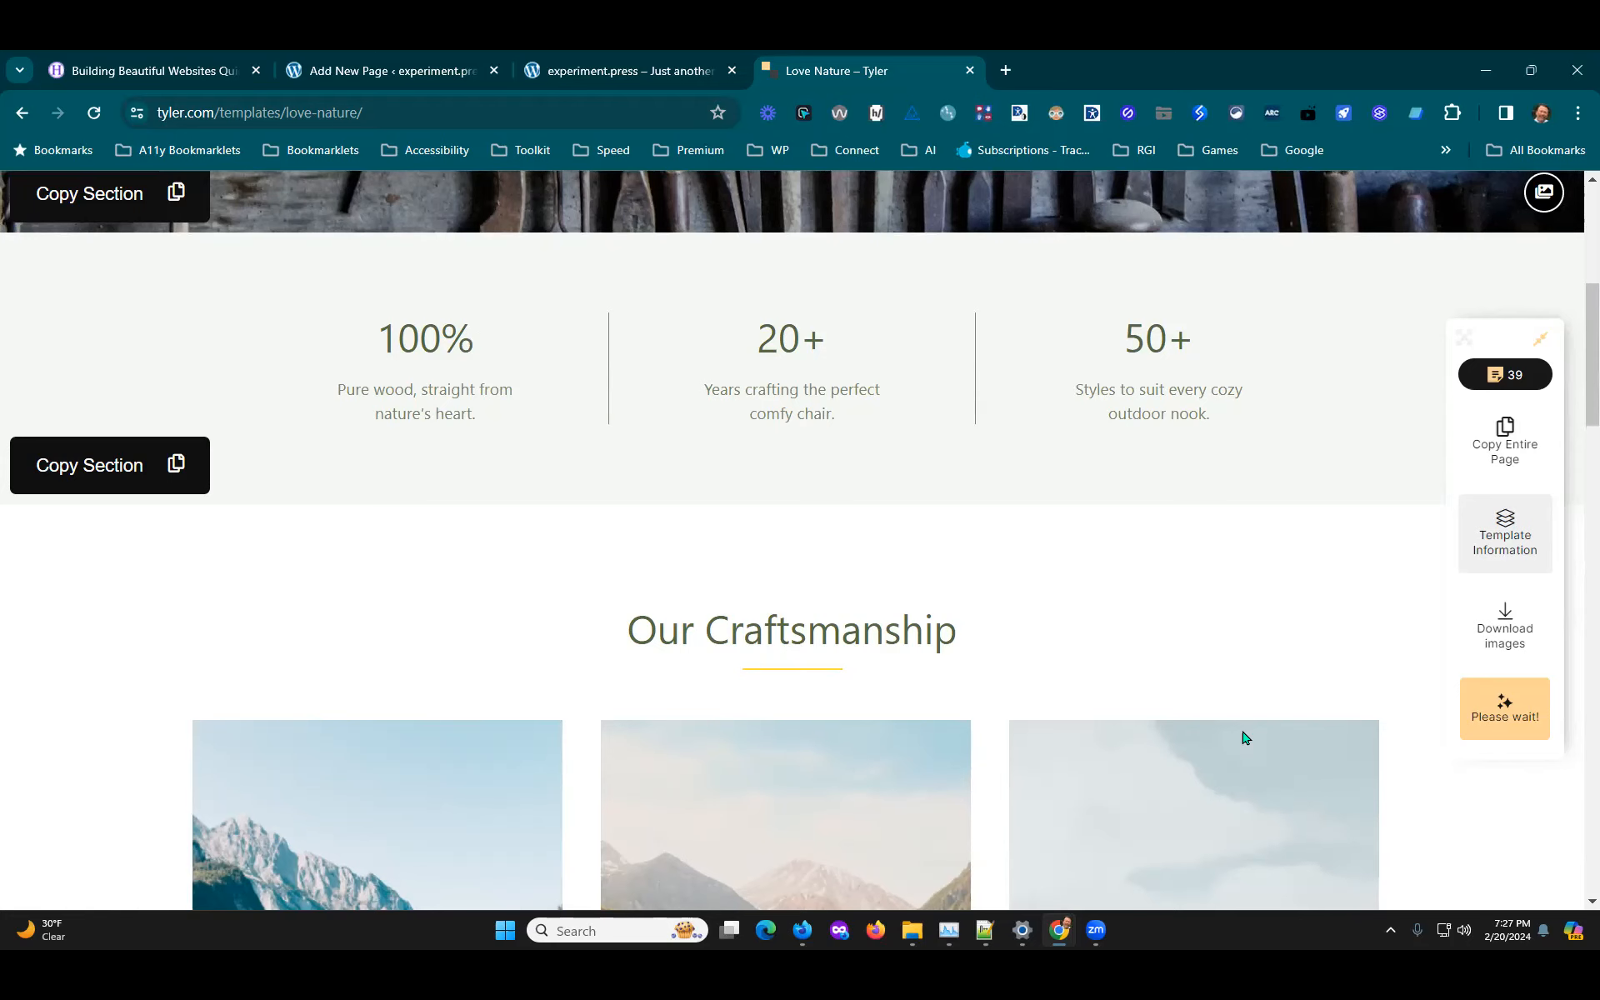
Step: Examine the generated texts in the template's services, story and testimonial sections
scroll(1163, 666, down, 10)
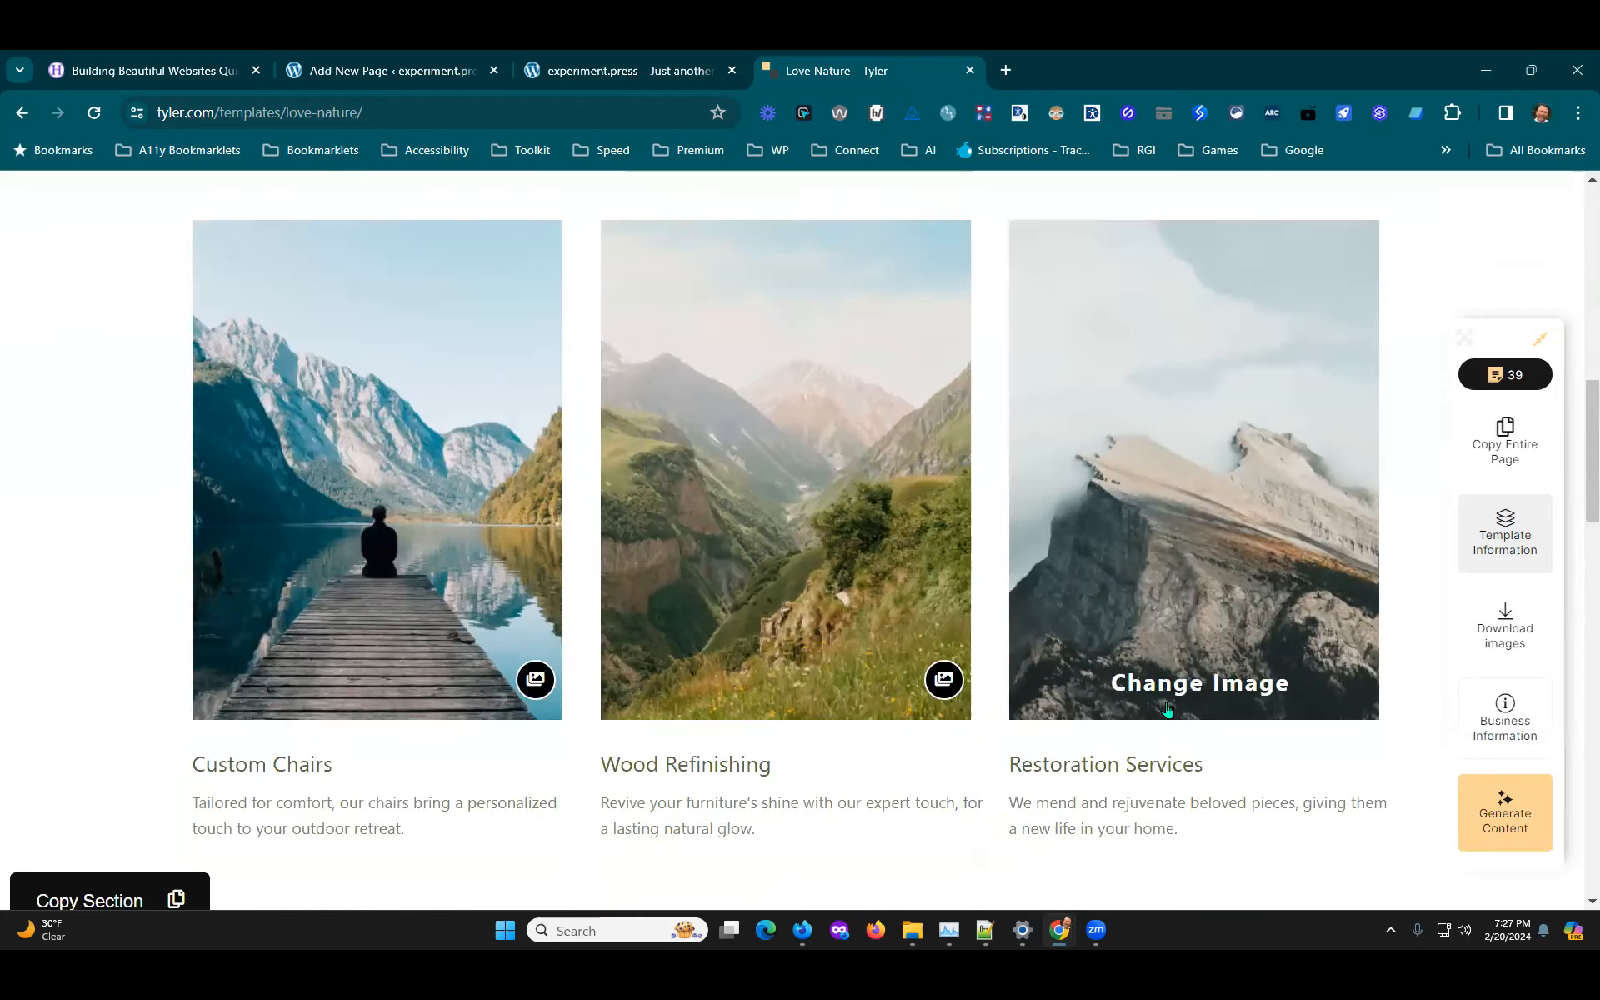
scroll(775, 721, down, 4)
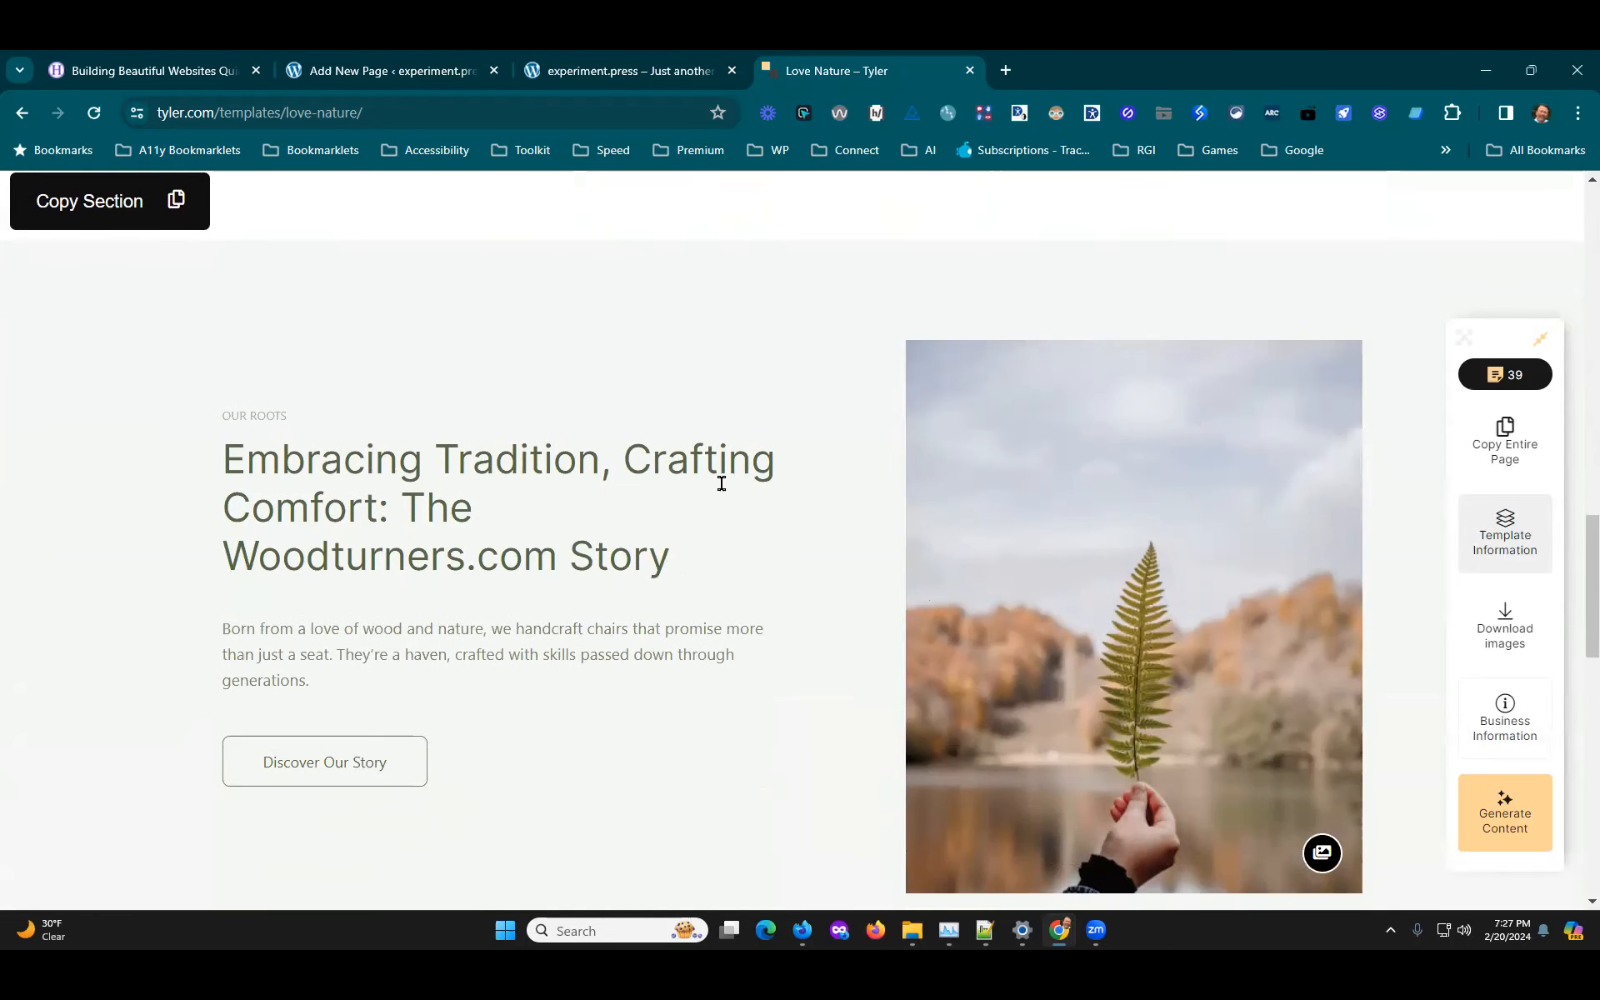
scroll(692, 722, down, 3)
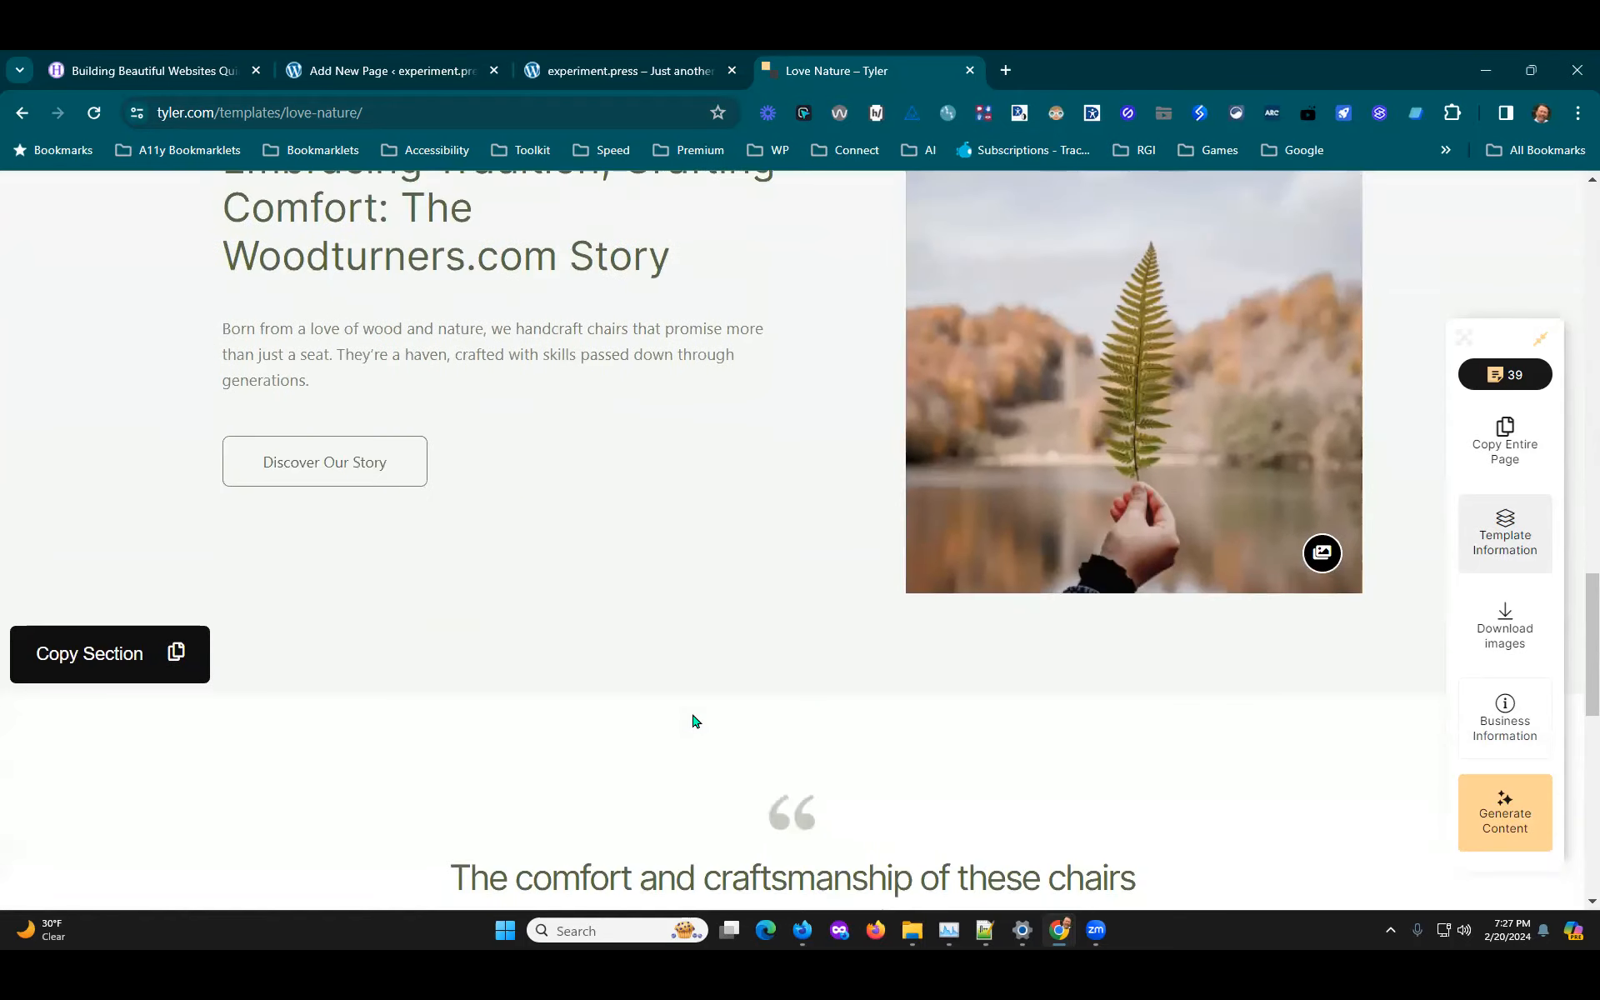
scroll(959, 709, down, 8)
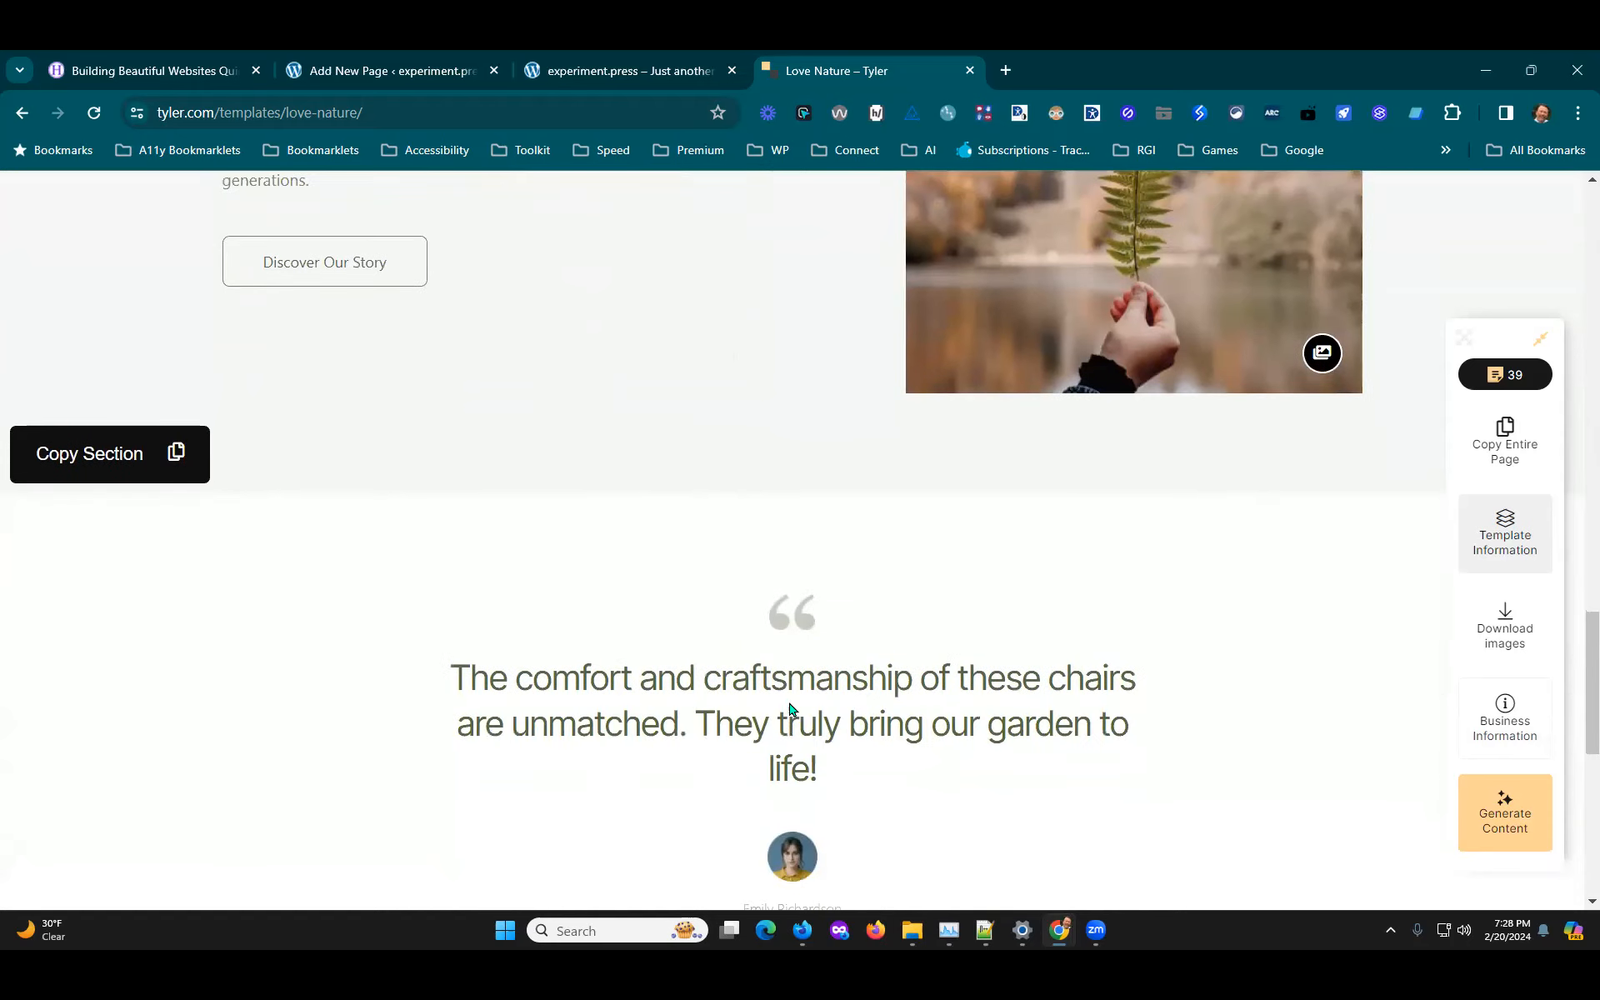
scroll(1185, 705, down, 2)
scroll(1182, 704, up, 12)
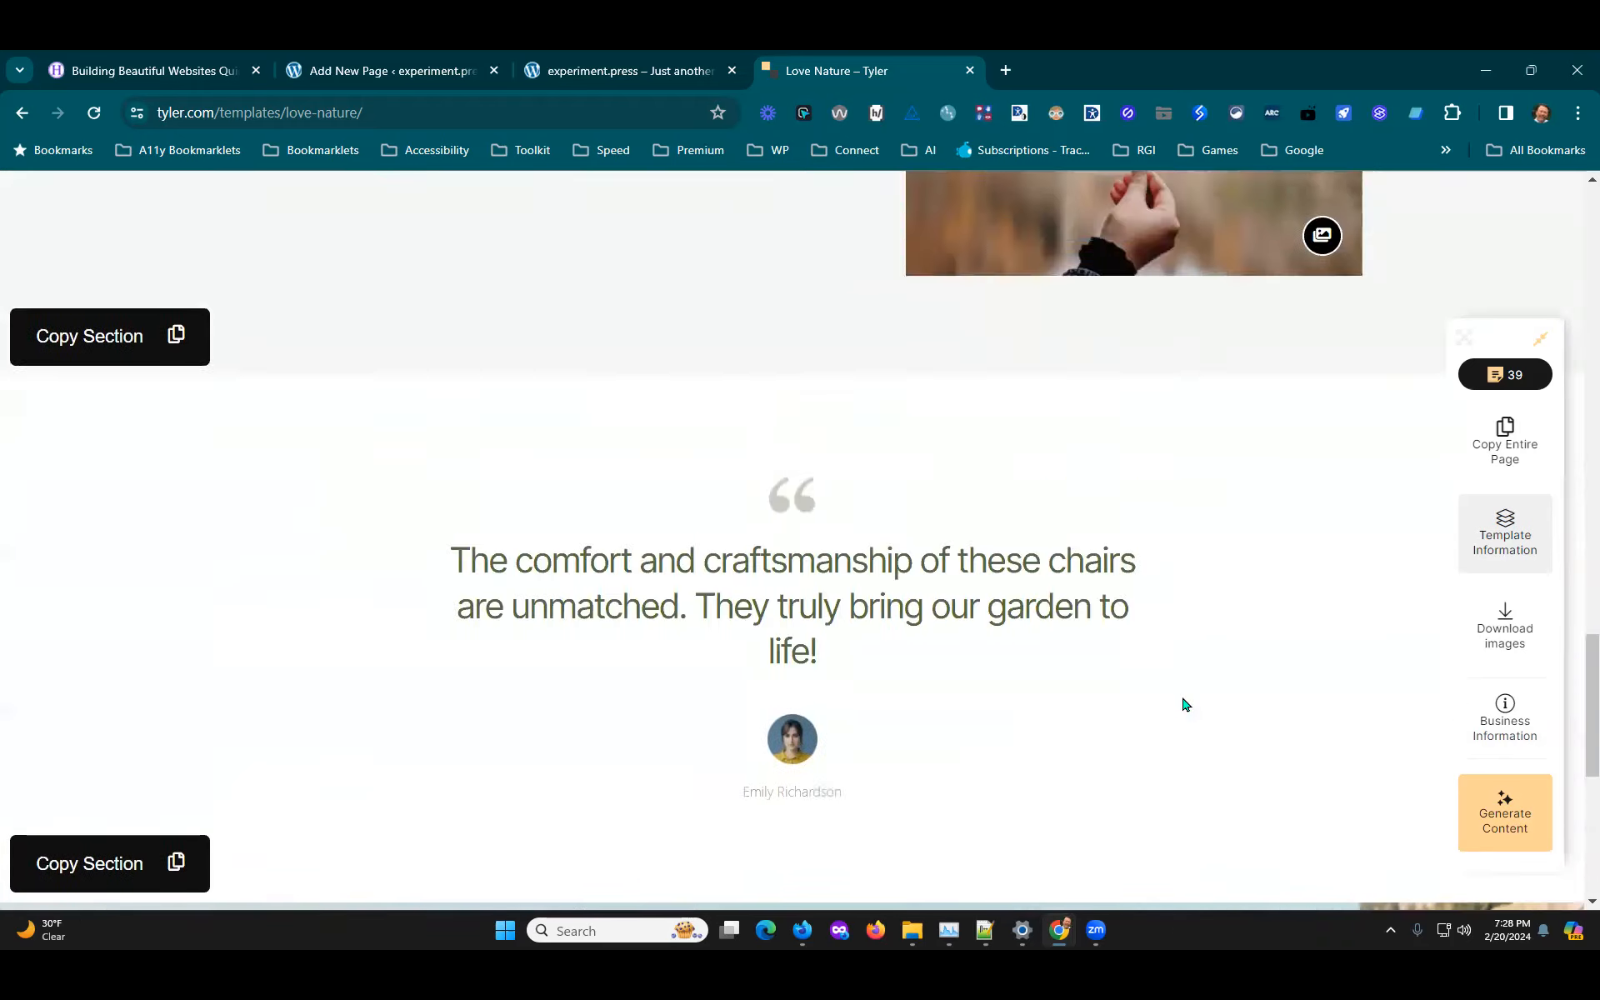
scroll(1150, 721, down, 5)
scroll(1089, 742, up, 5)
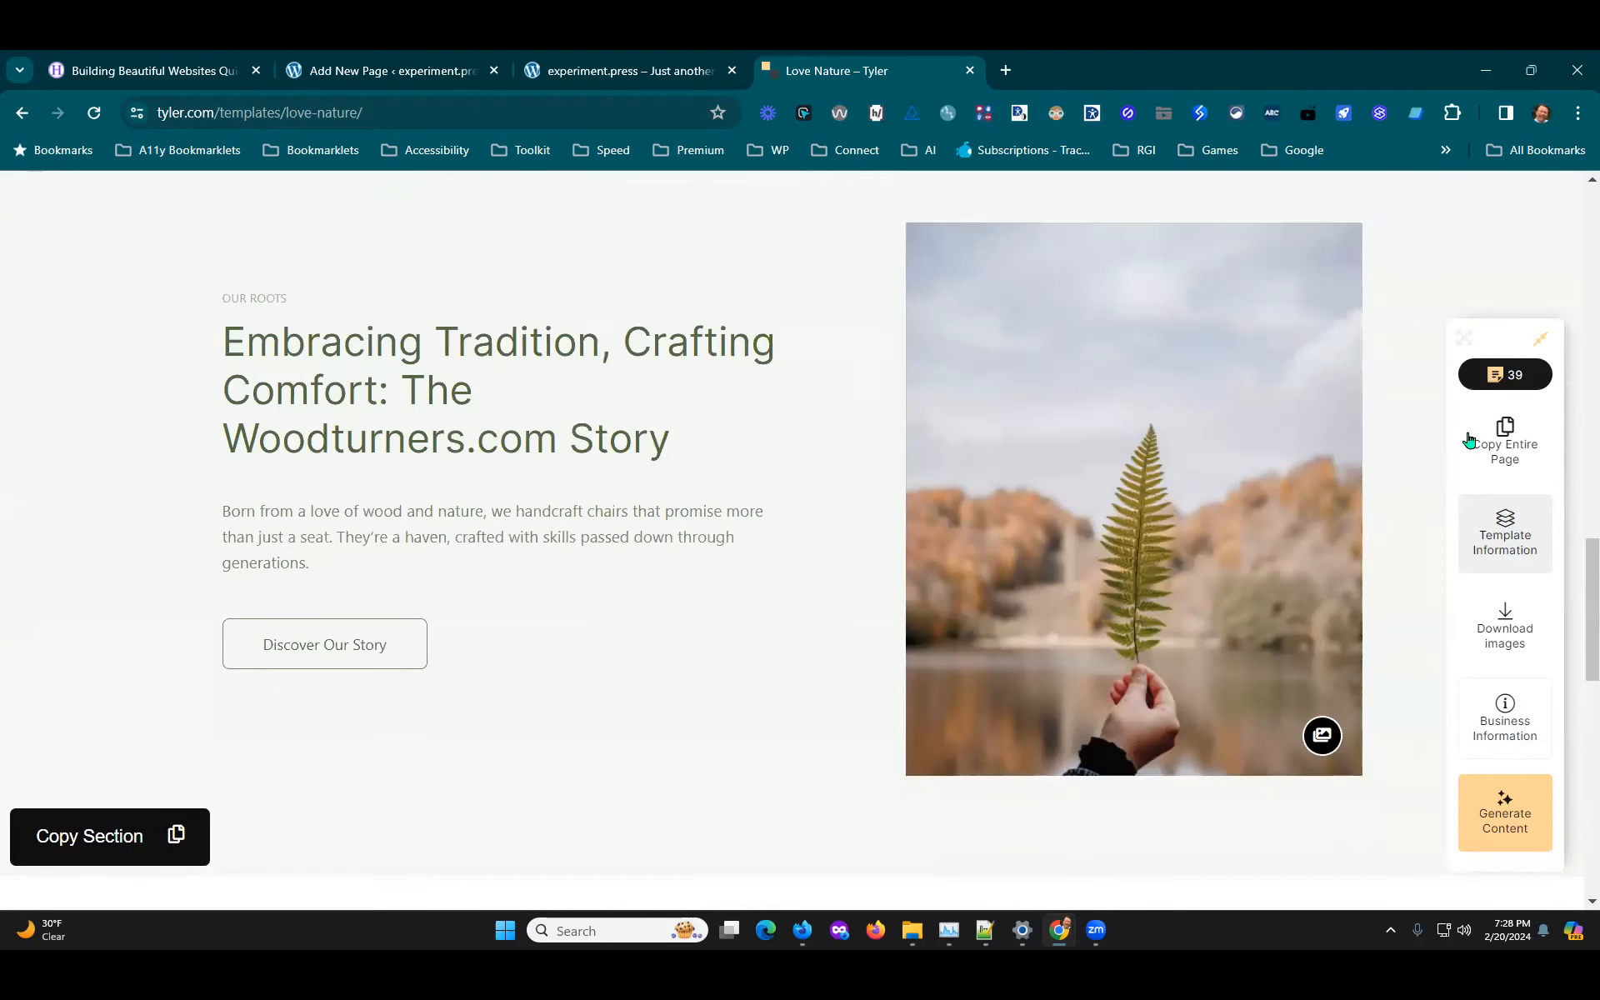
Step: Copy the entire generated Love Nature page and start a new page in the experiment.press dashboard
click(1508, 441)
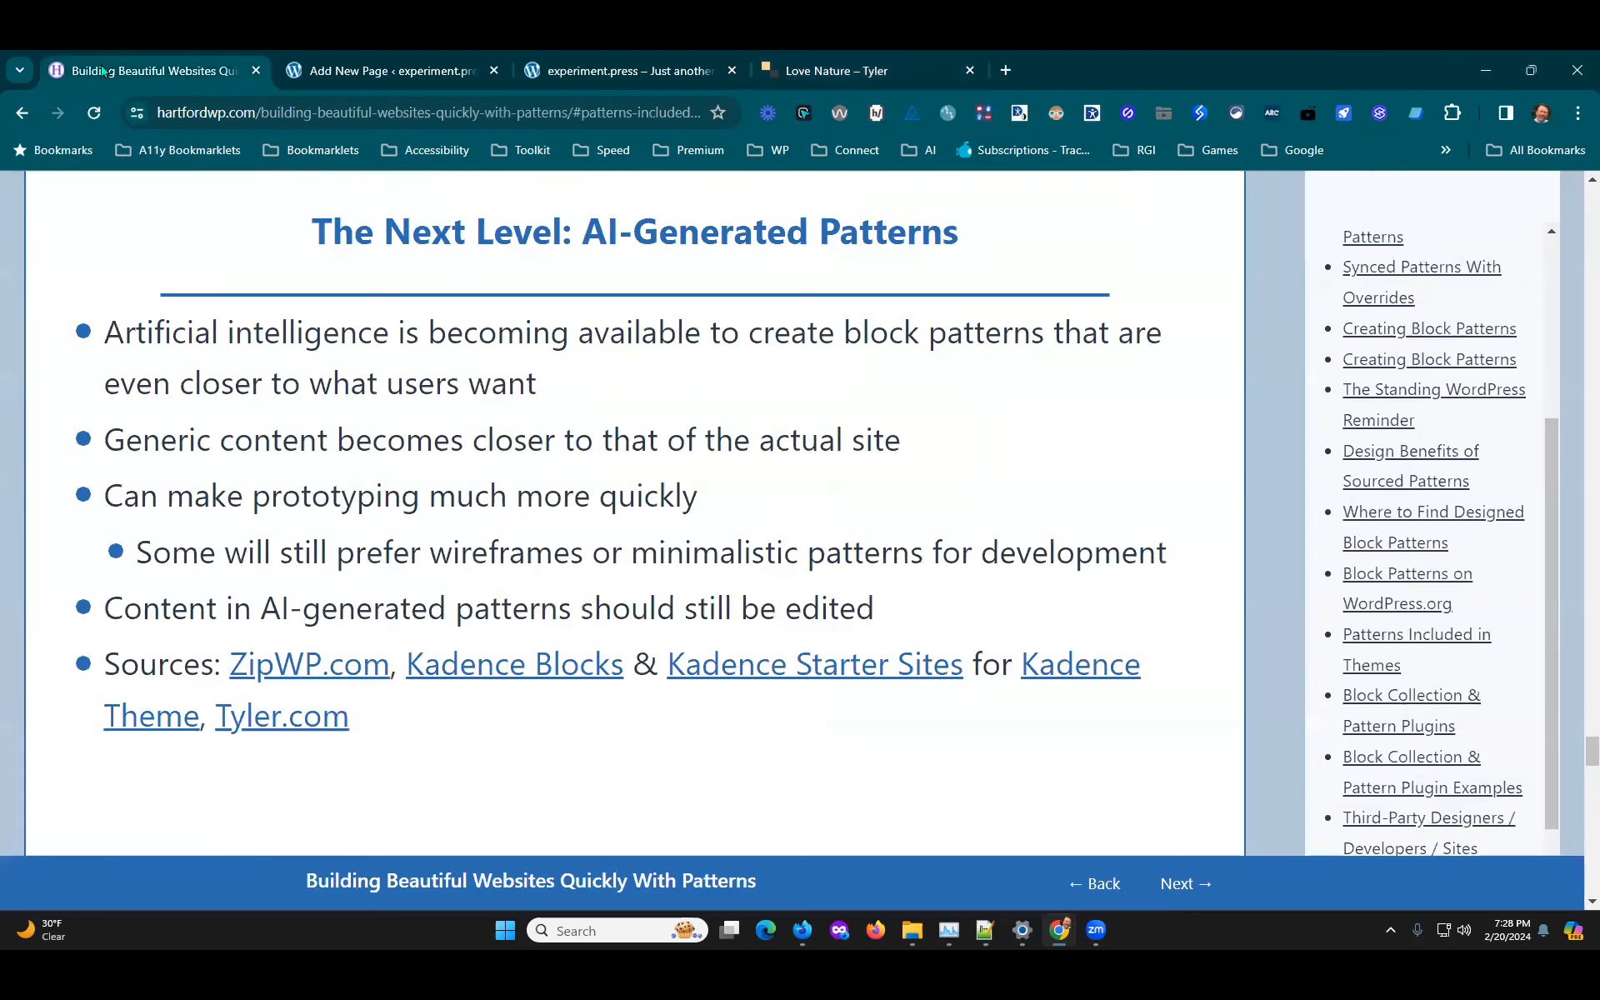
click(121, 65)
click(606, 73)
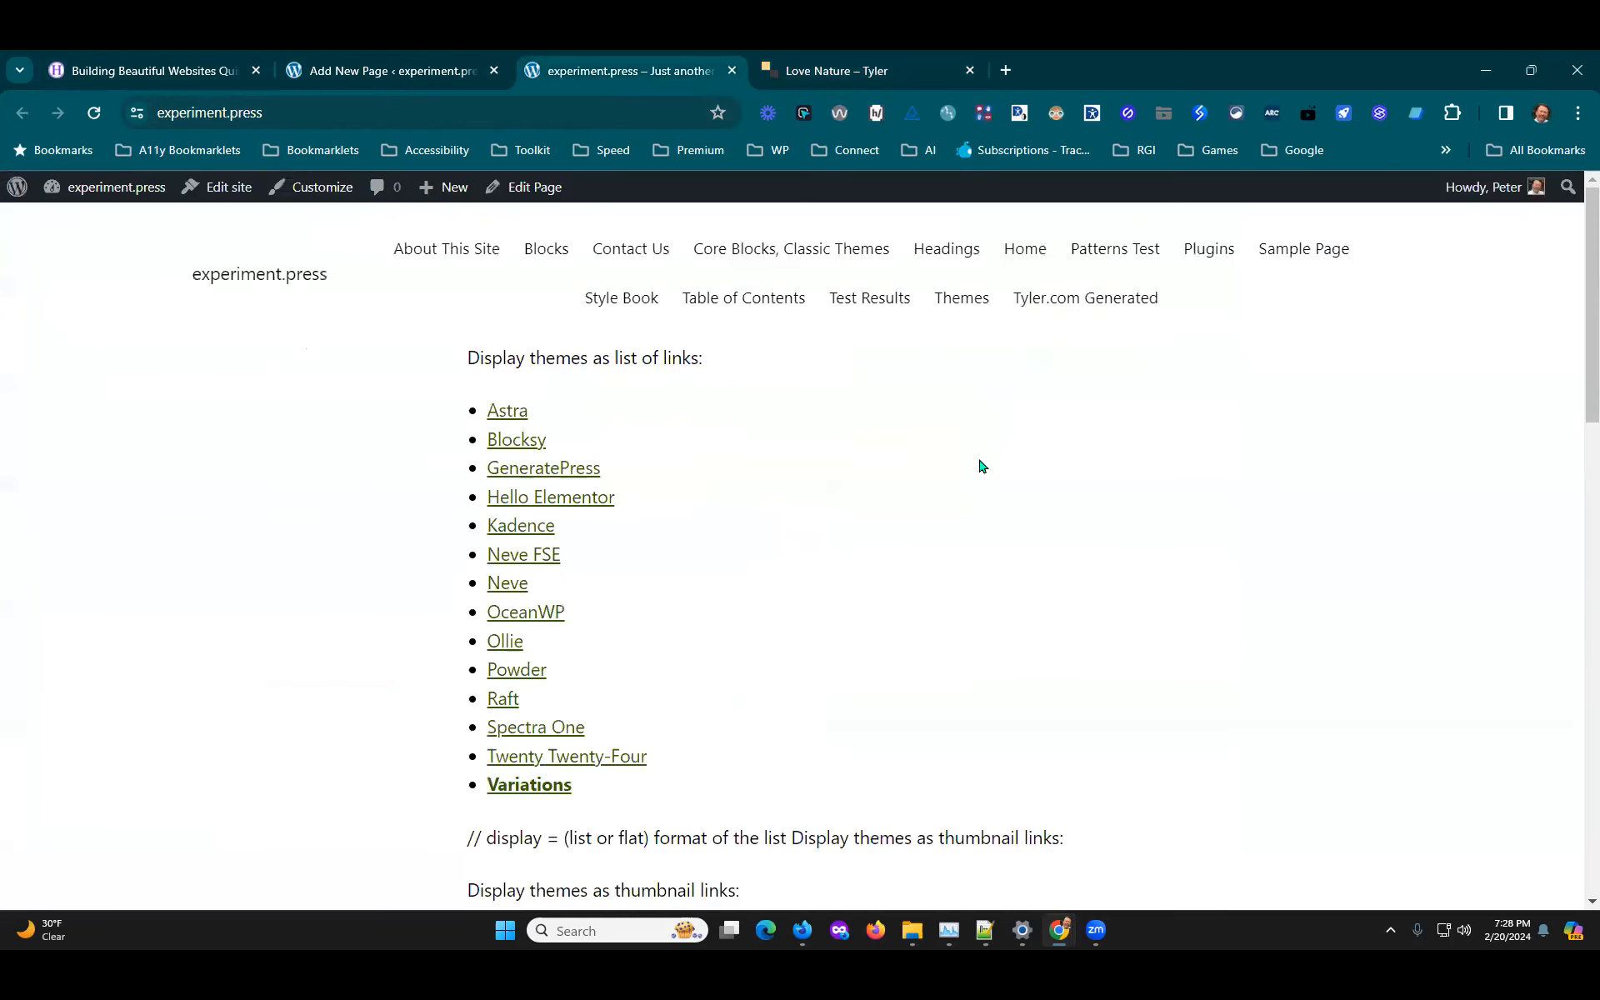
mouse_move(113, 188)
click(83, 223)
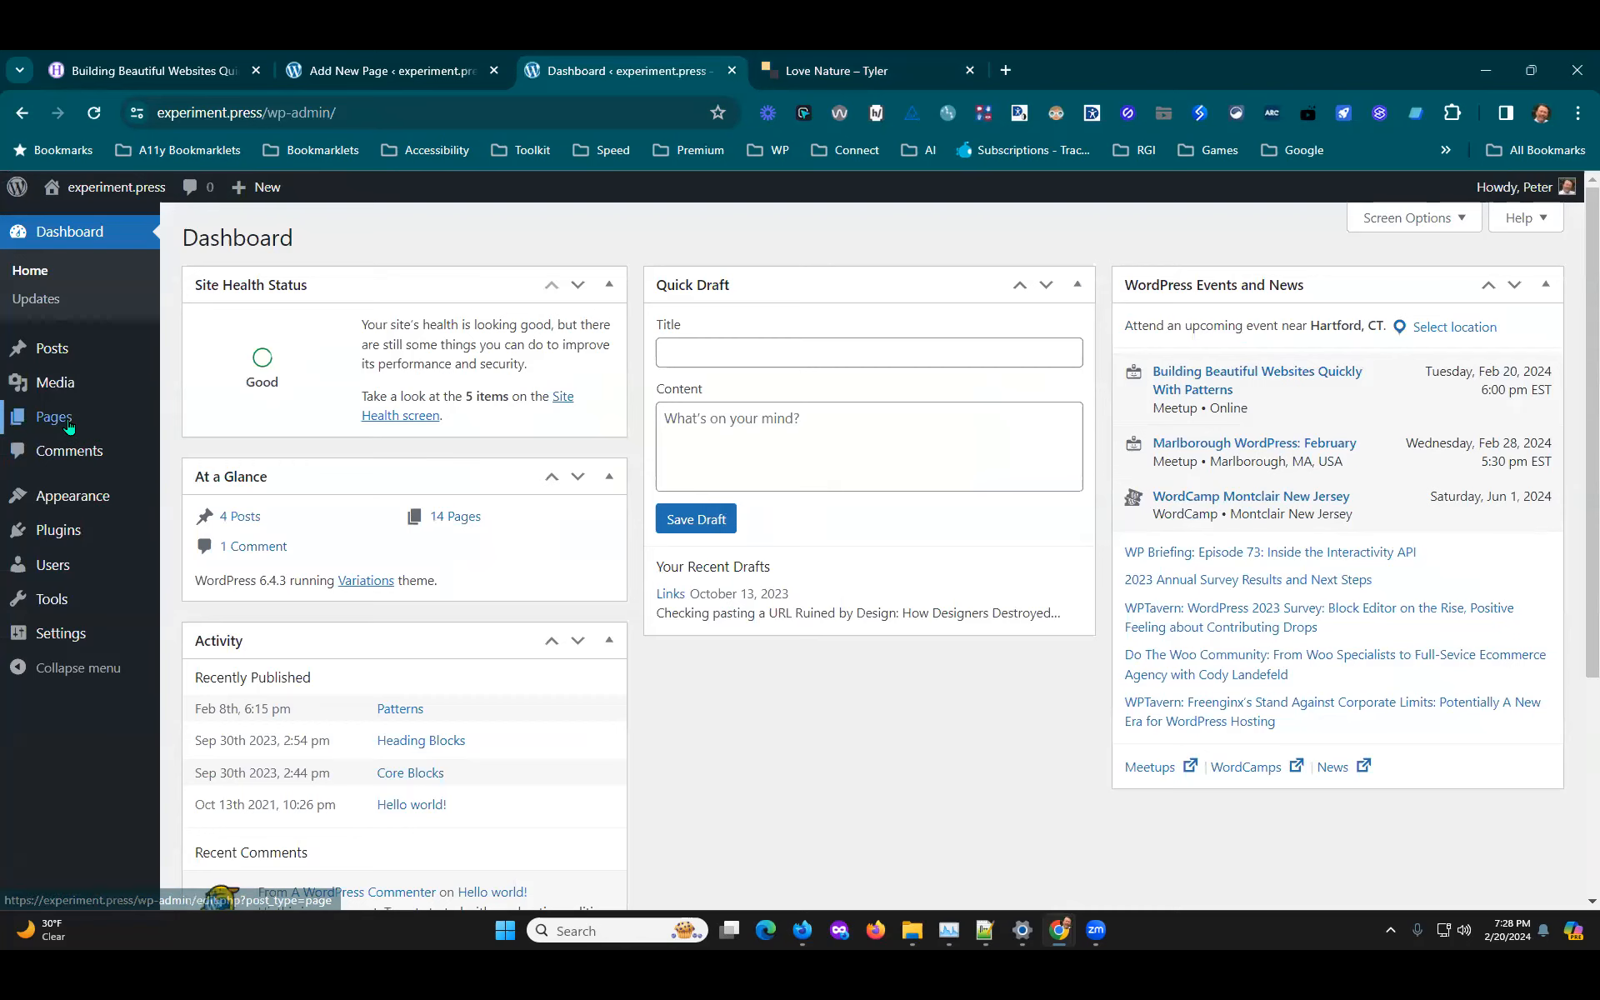
mouse_move(69, 426)
click(214, 421)
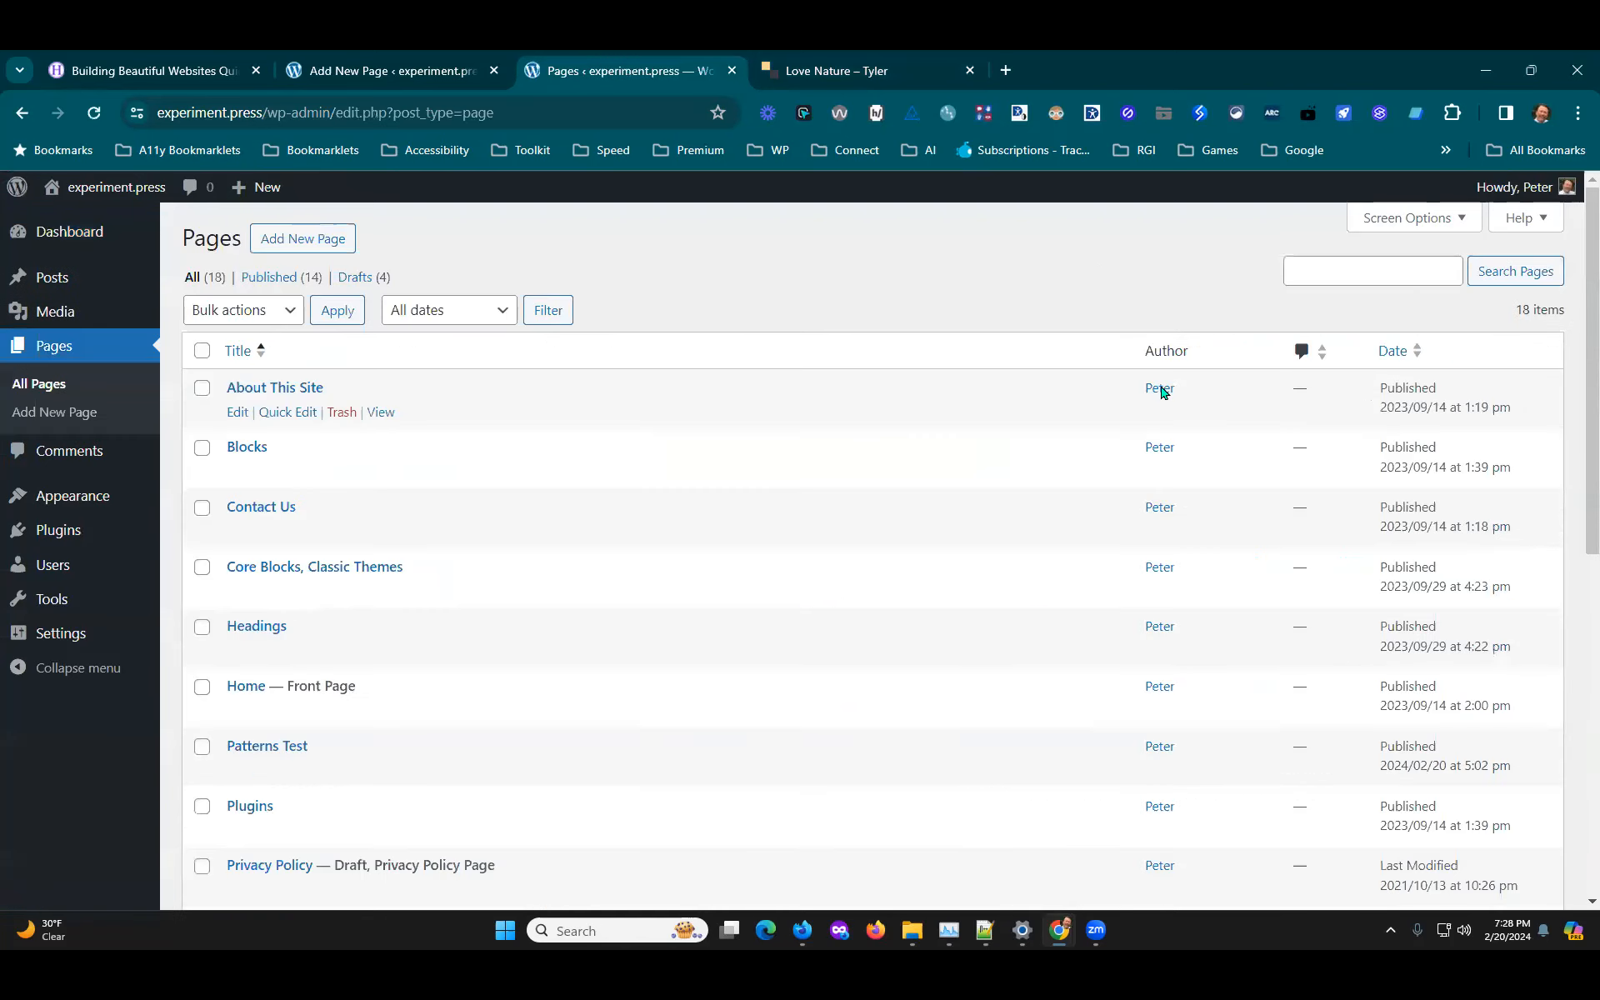
click(298, 241)
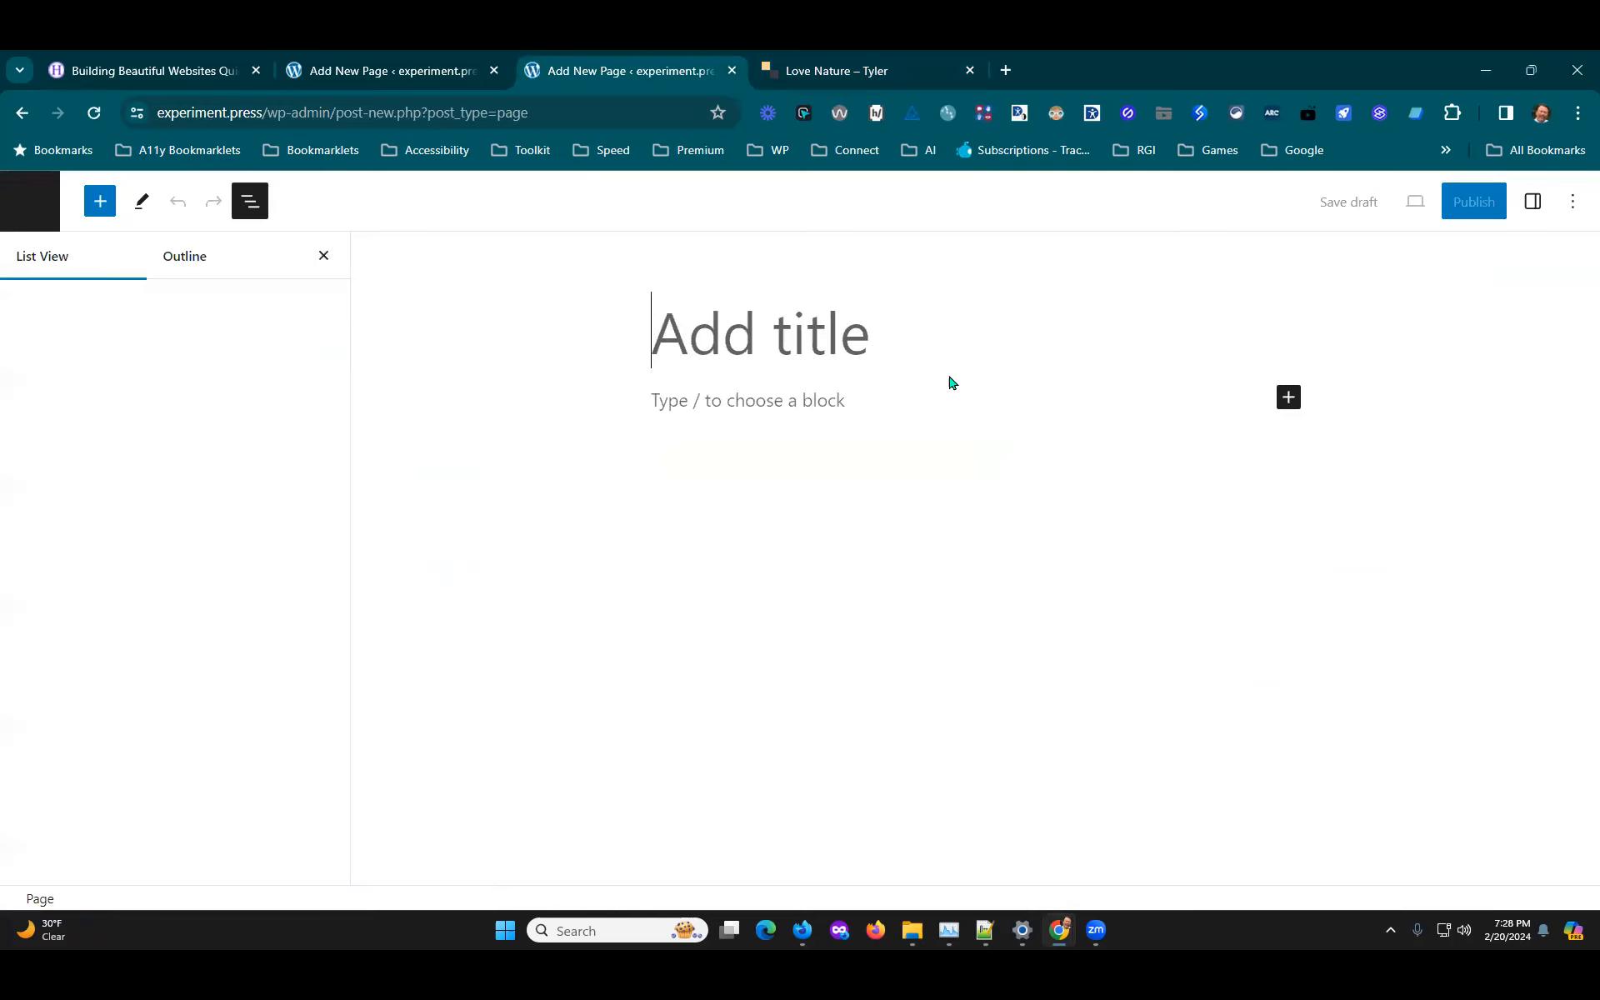
Step: Title the new page "Home" and place the cursor in its empty first paragraph block
text(Gine)
key(BackSpace)
key(BackSpace)
key(BackSpace)
key(BackSpace)
text(Home)
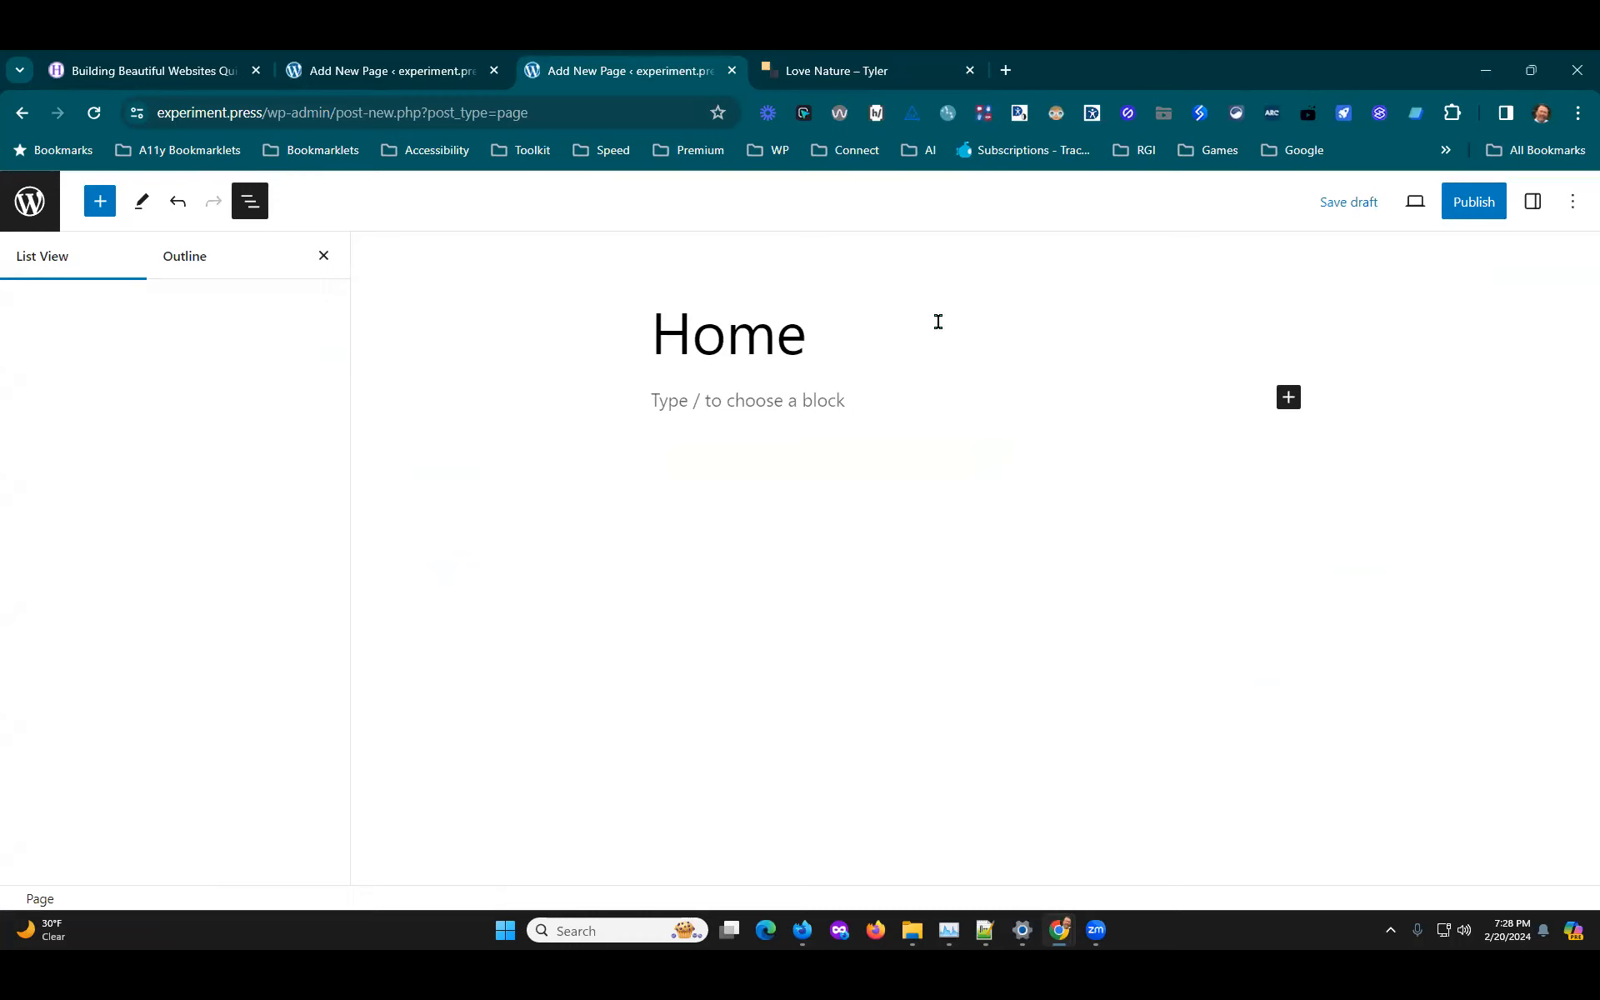
click(749, 403)
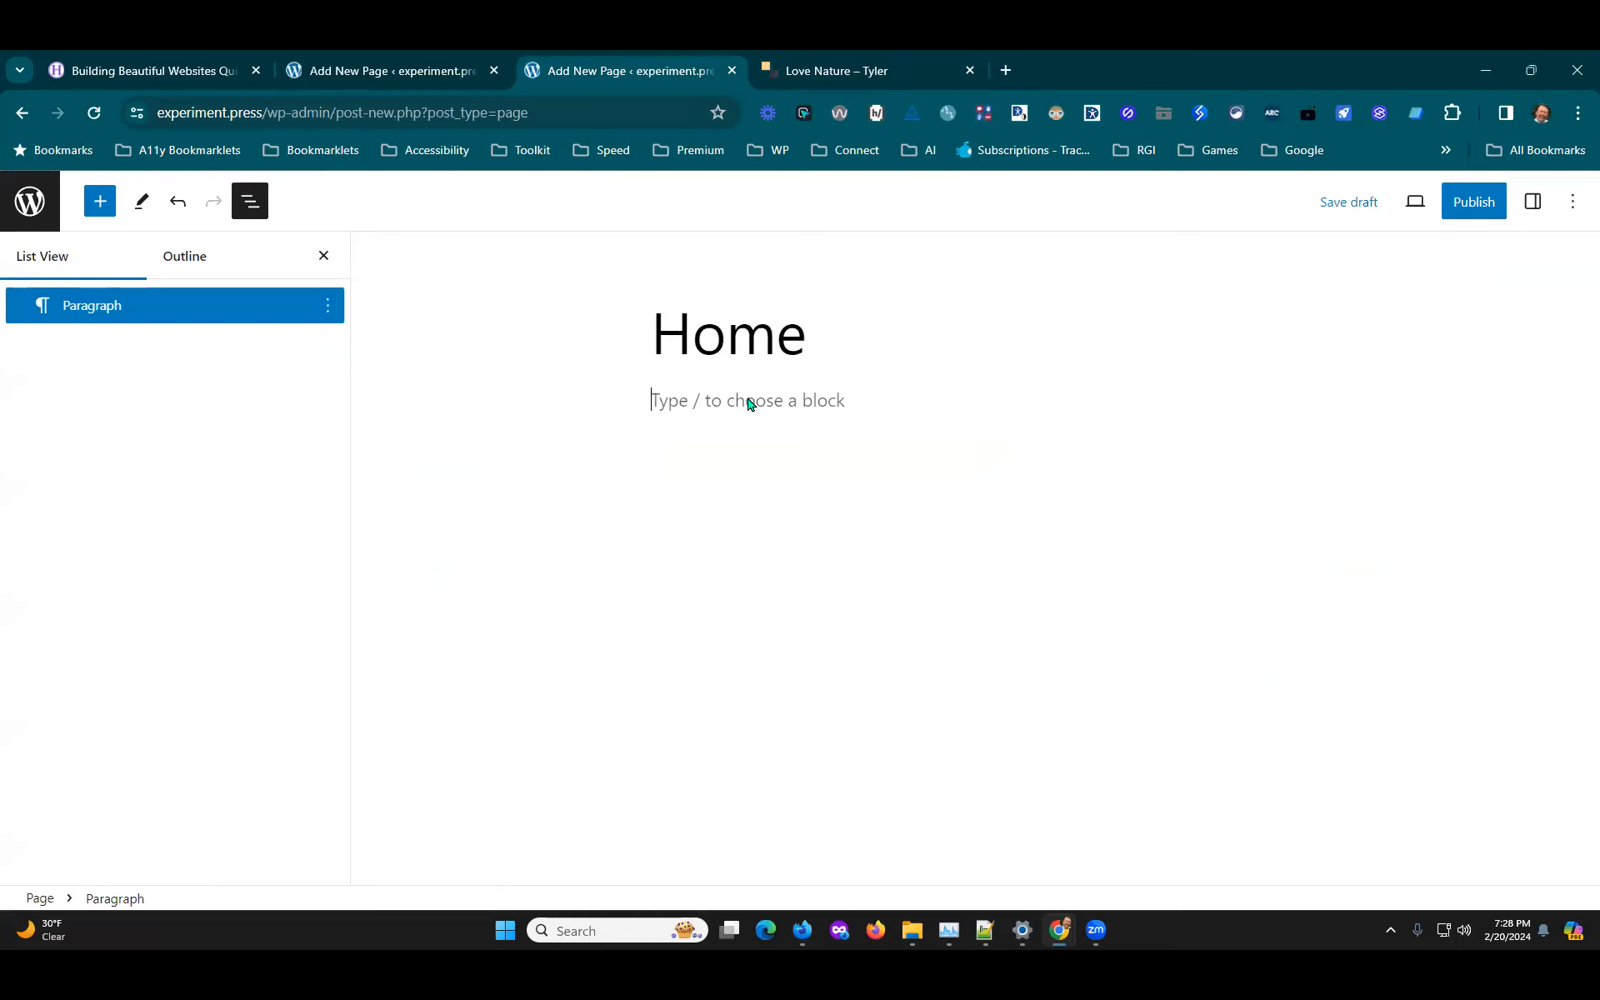
Step: Paste the copied Love Nature page content into the Home page's empty paragraph block
key(ctrl+v)
scroll(1295, 530, up, 20)
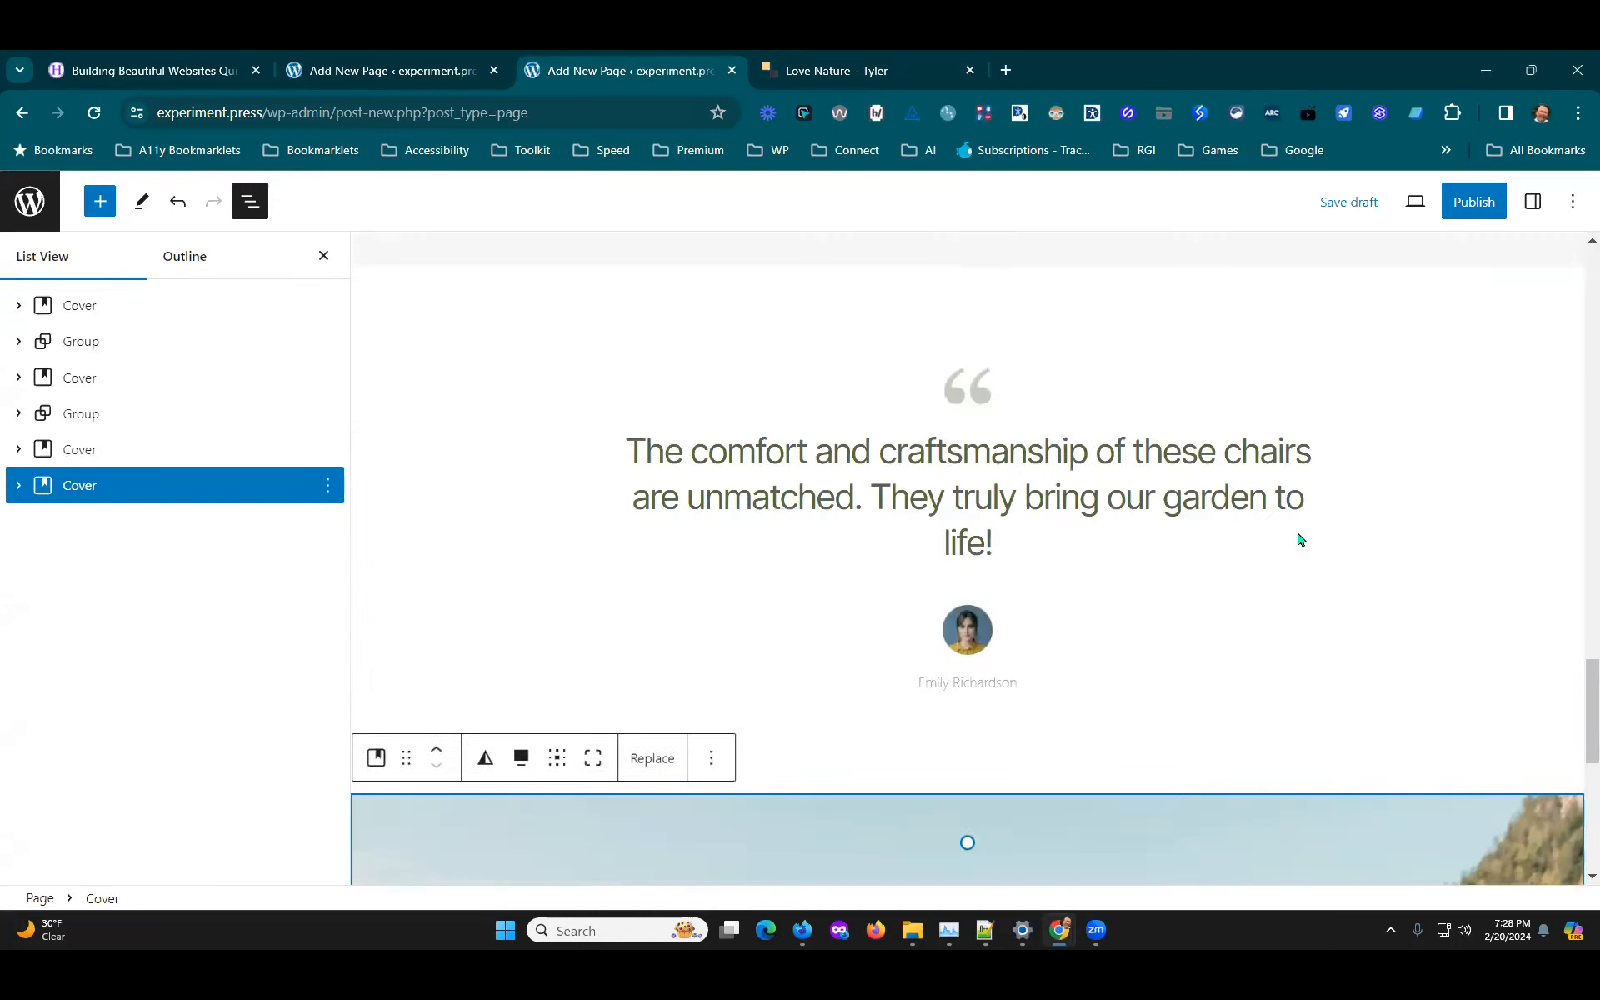
scroll(1298, 537, up, 6)
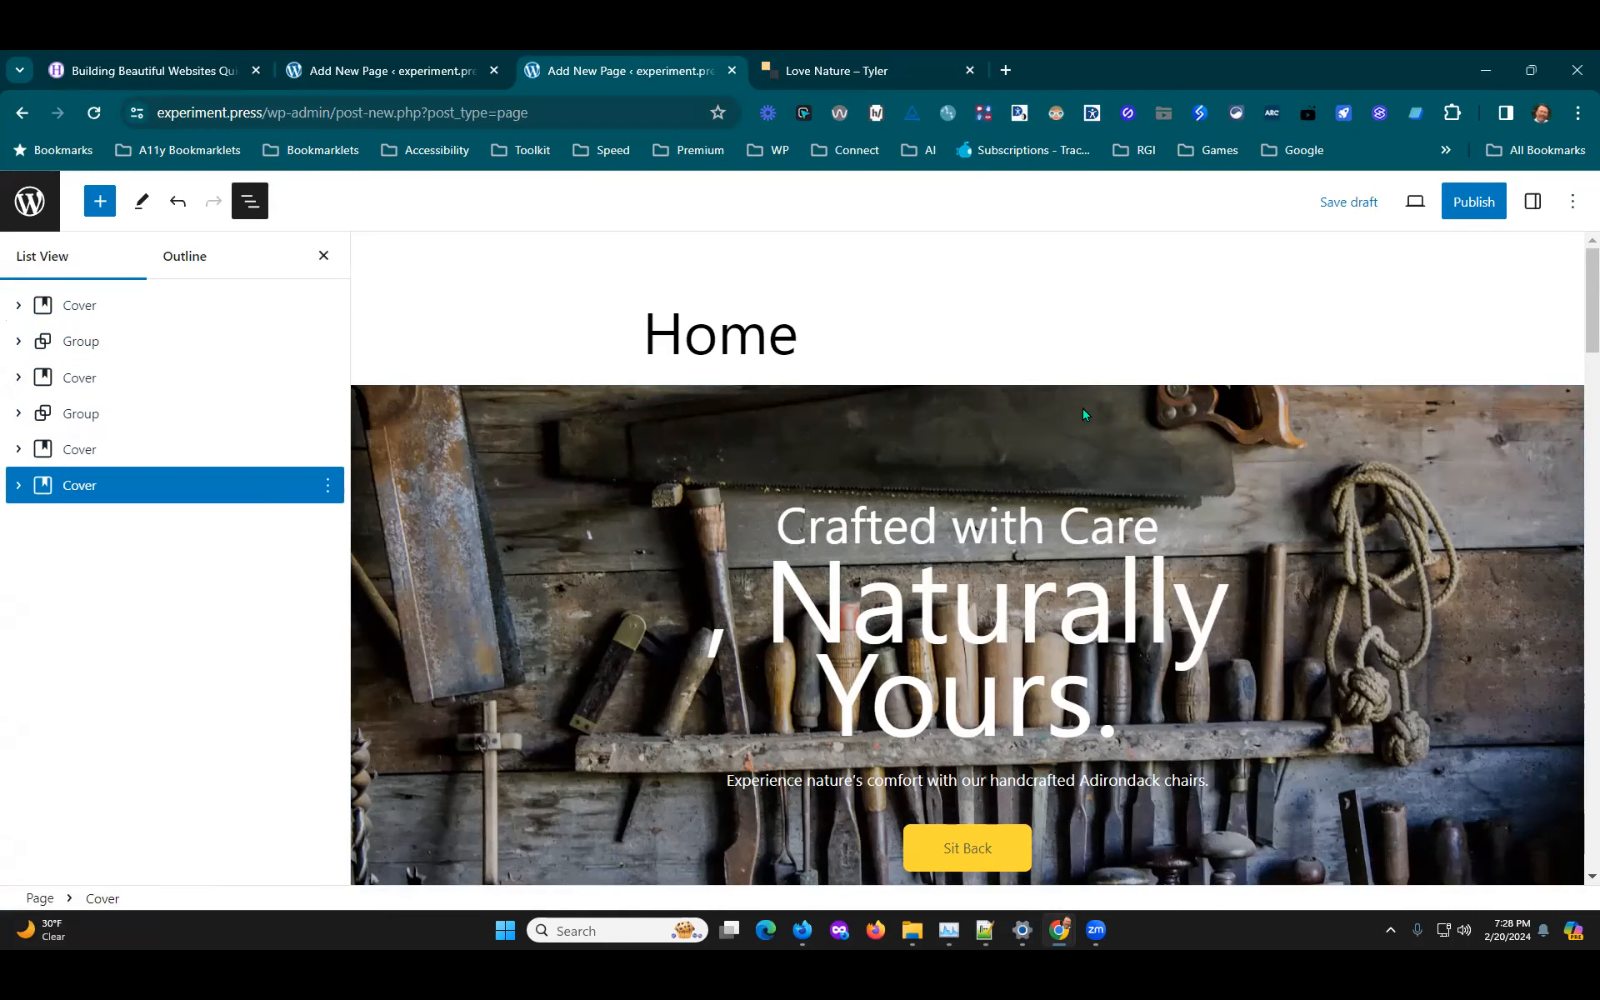
Step: Examine the pasted Home page from the hero cover through the craftsmanship, story and testimonial sections to the contact section
scroll(1213, 560, down, 3)
scroll(1212, 560, up, 3)
scroll(1162, 537, down, 2)
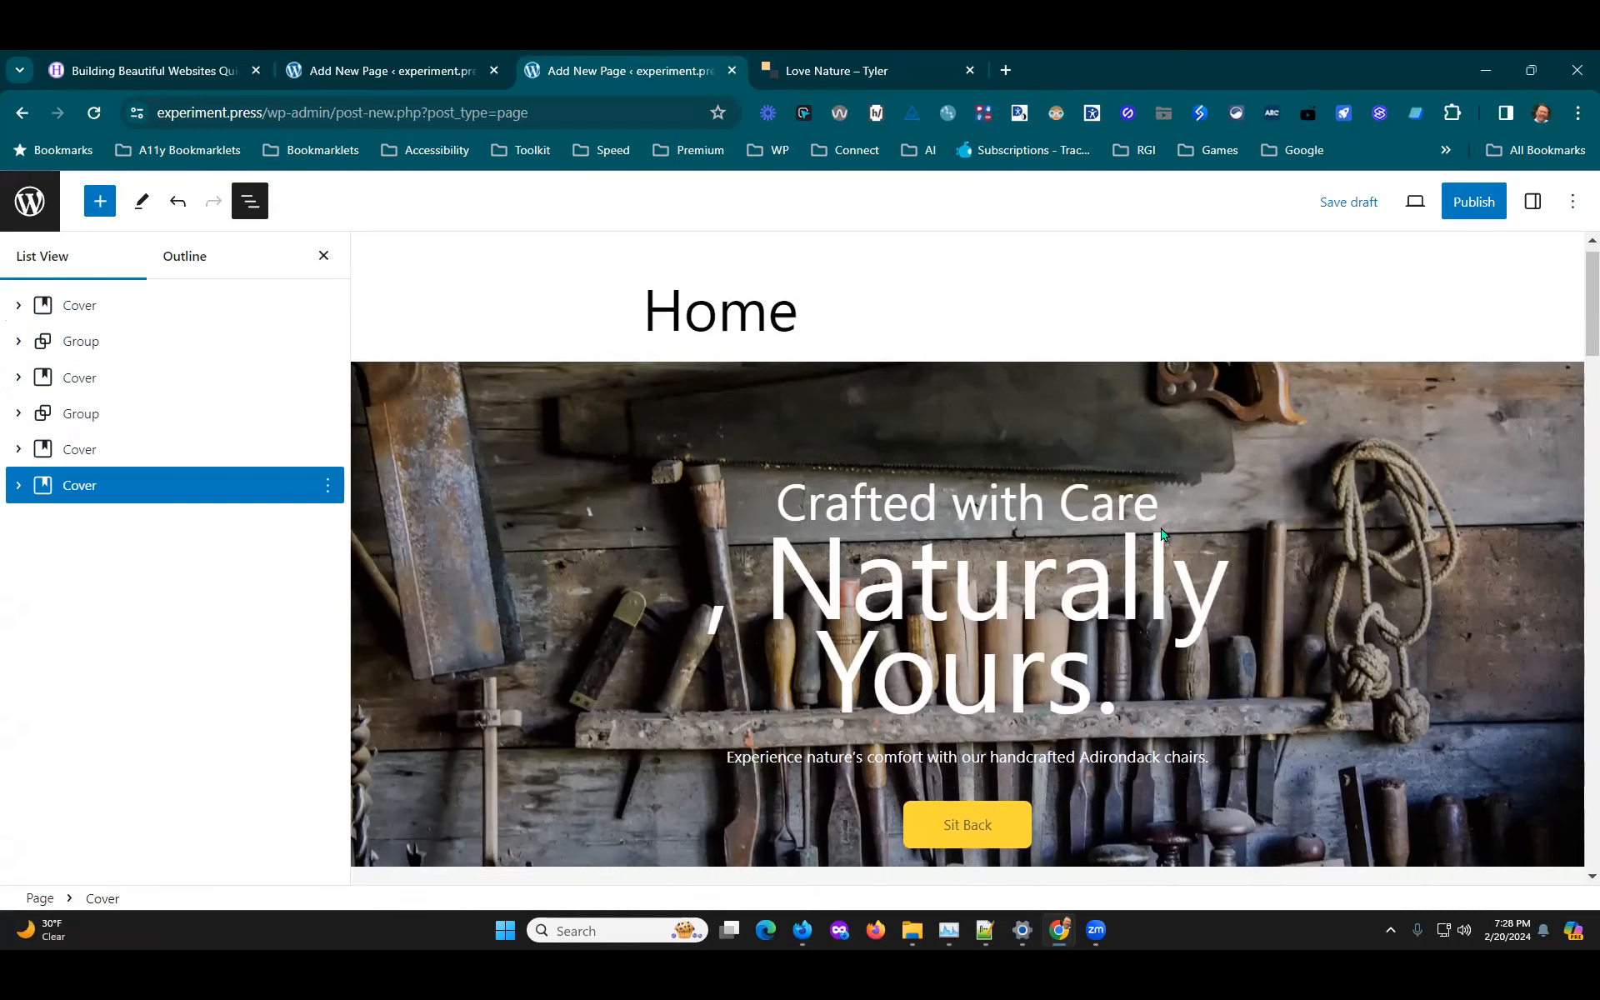
scroll(1167, 587, down, 10)
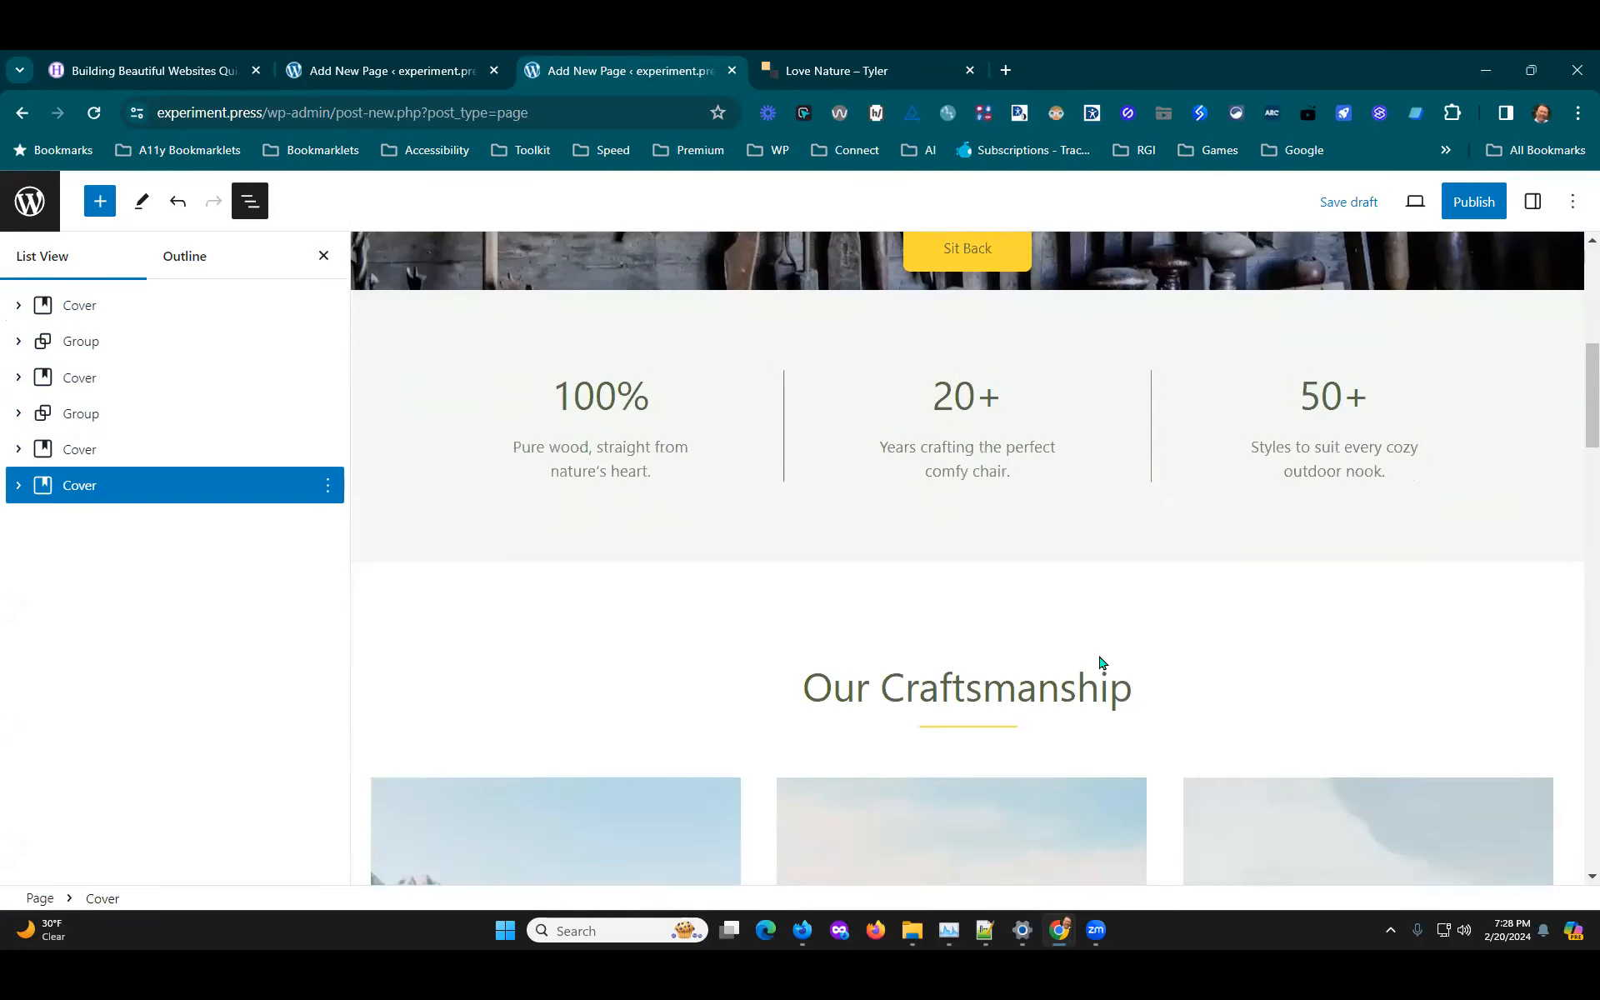
scroll(1250, 616, down, 1)
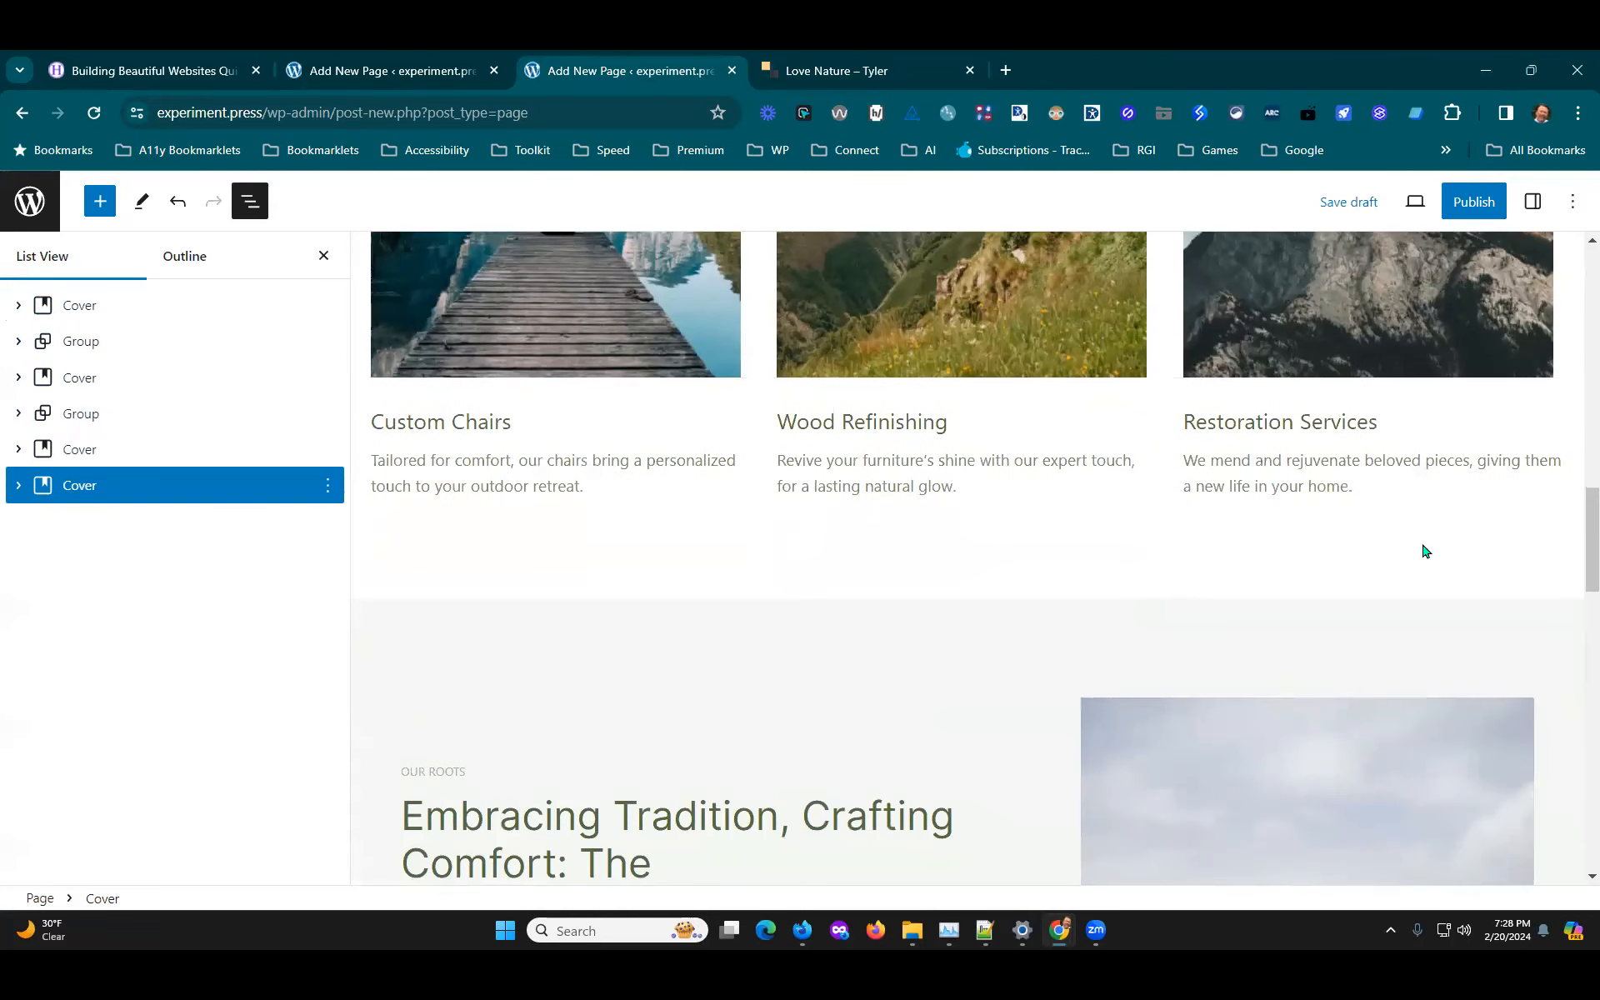
scroll(843, 603, down, 8)
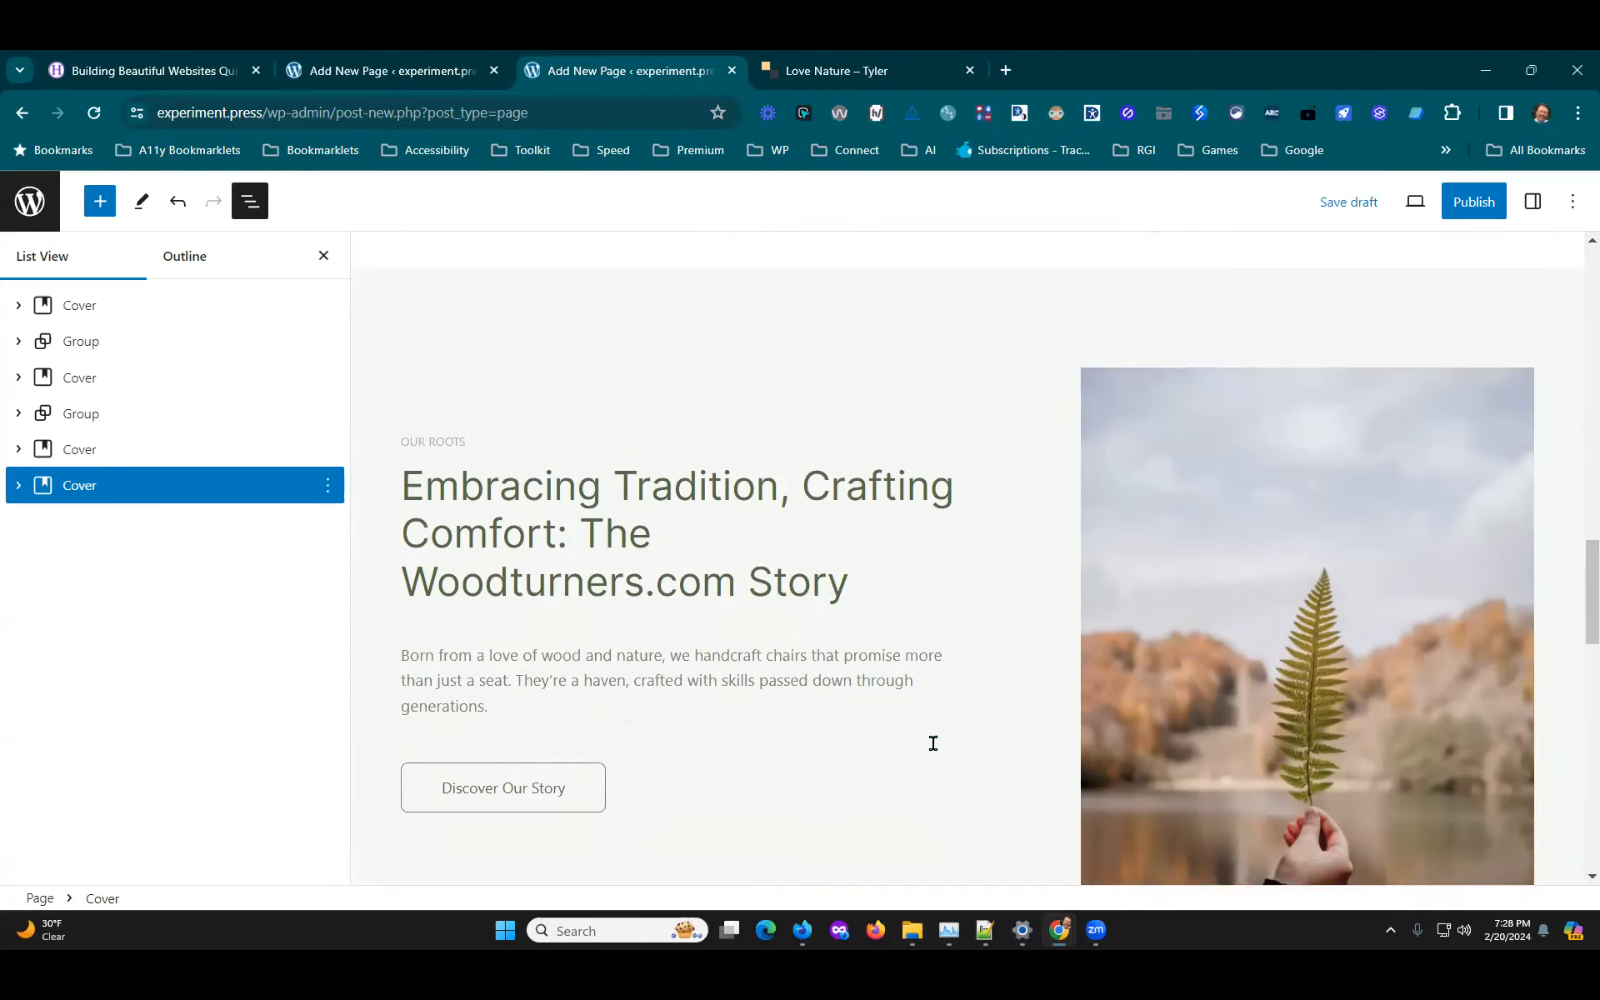
scroll(1225, 711, down, 2)
scroll(1225, 711, up, 2)
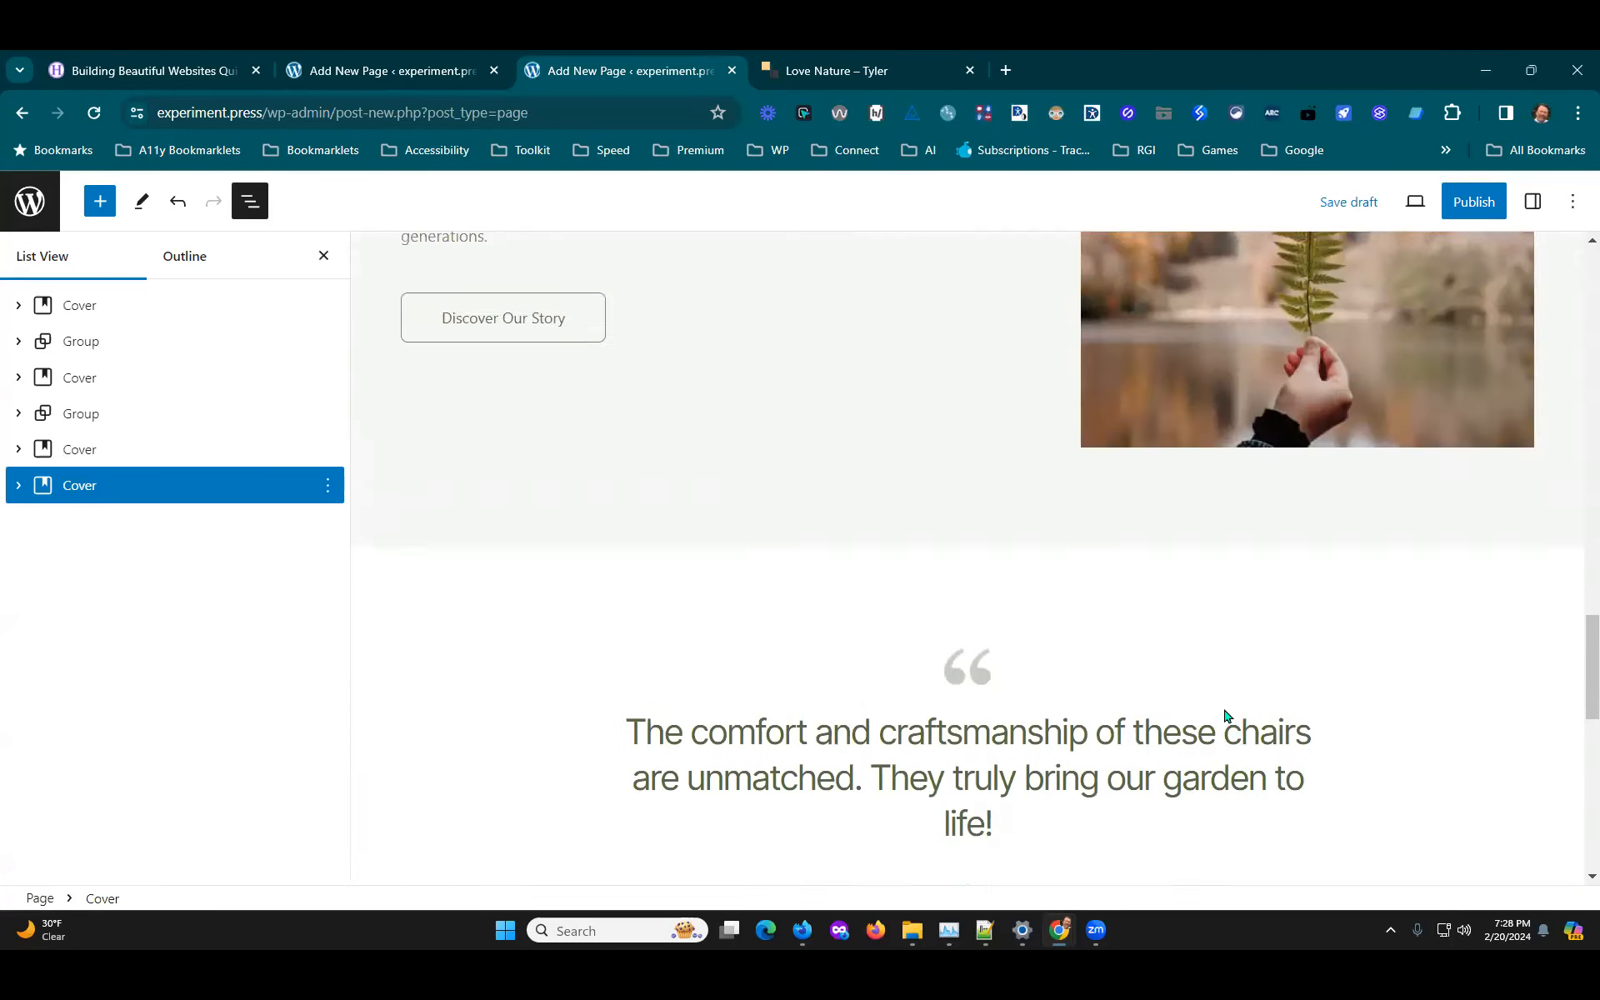
scroll(1216, 723, down, 8)
scroll(1210, 730, up, 2)
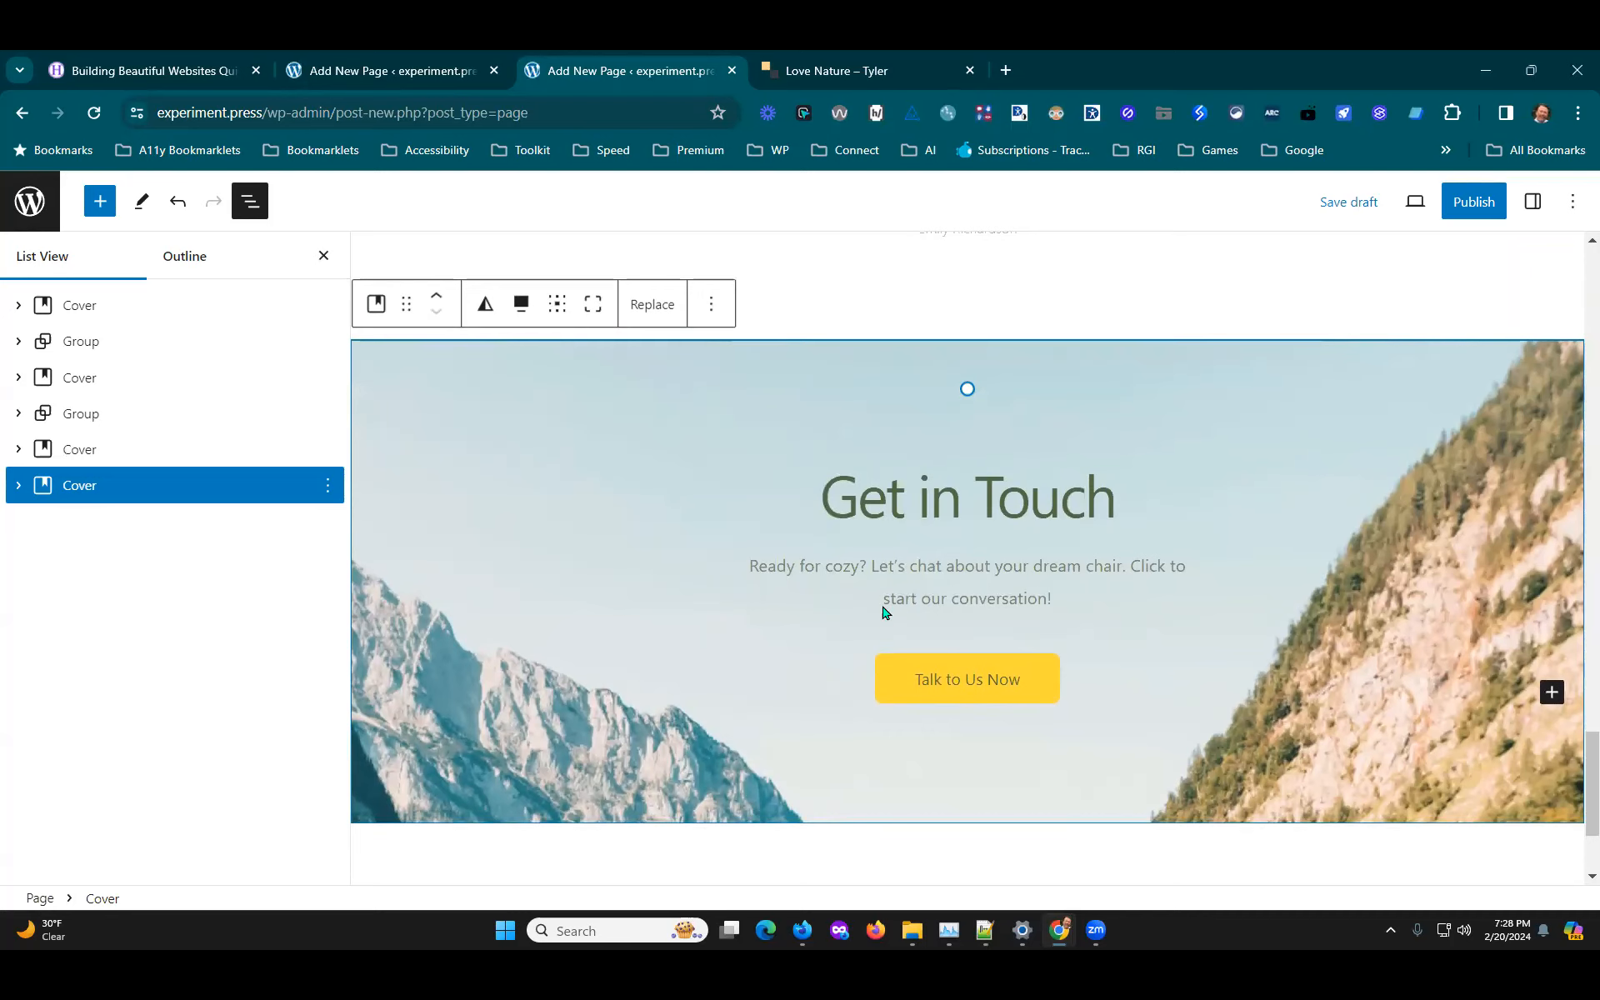
scroll(1014, 435, up, 14)
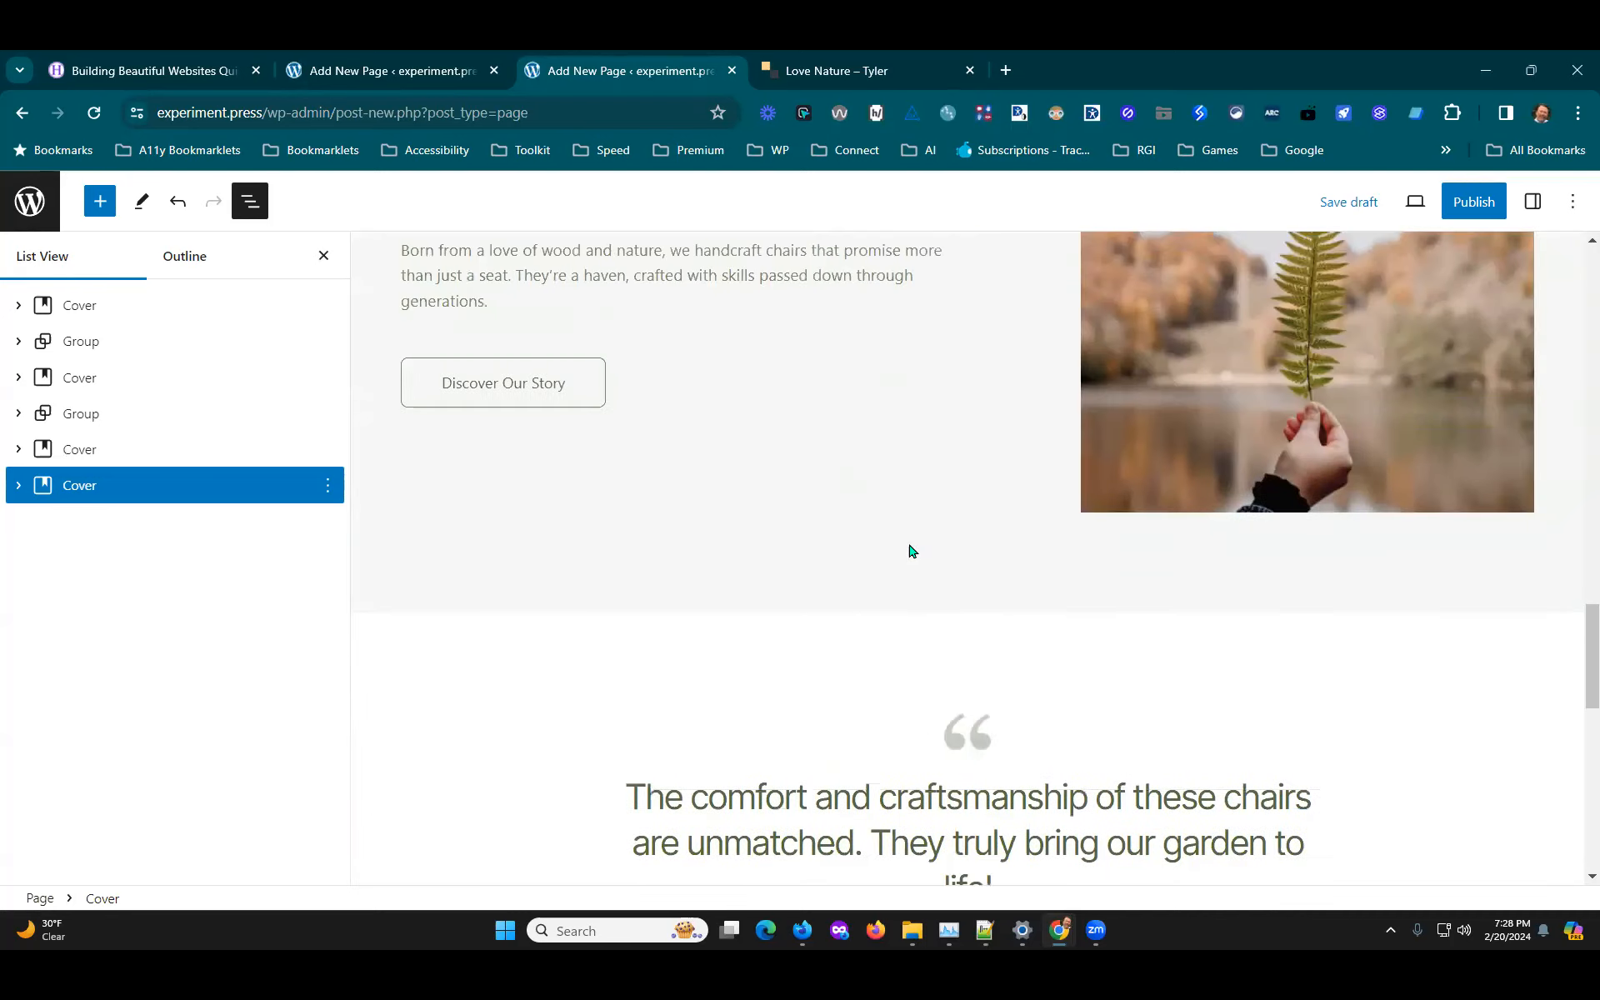
scroll(911, 529, up, 8)
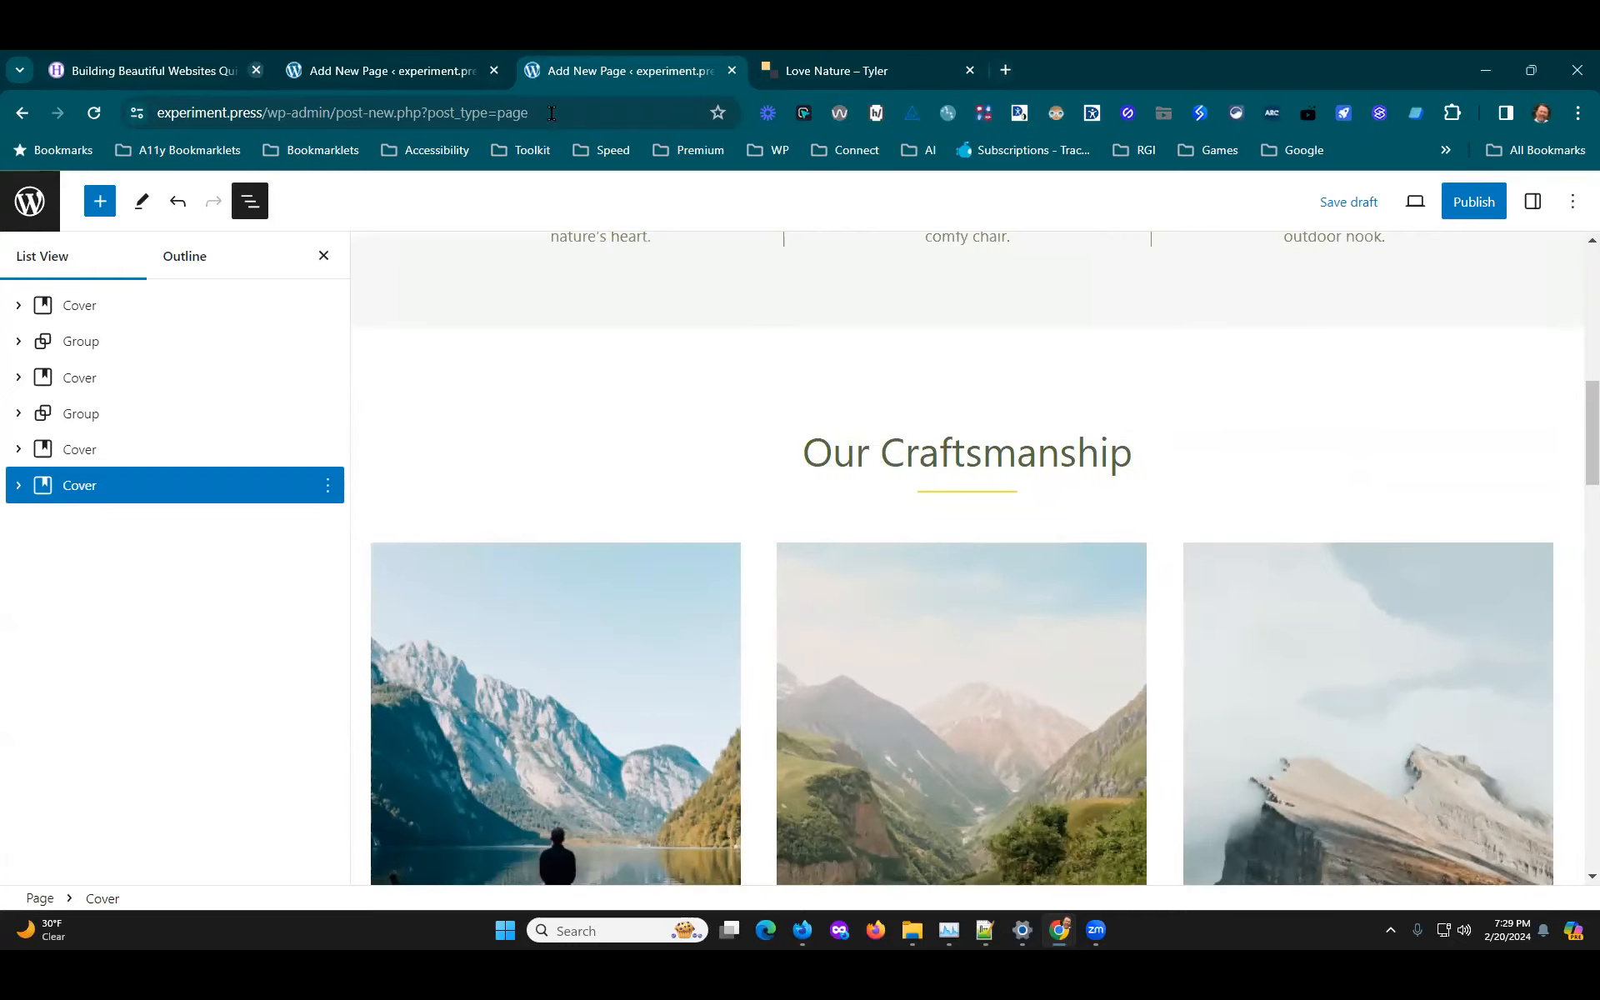
Step: Open zipwp.com in a new browser tab
click(1002, 67)
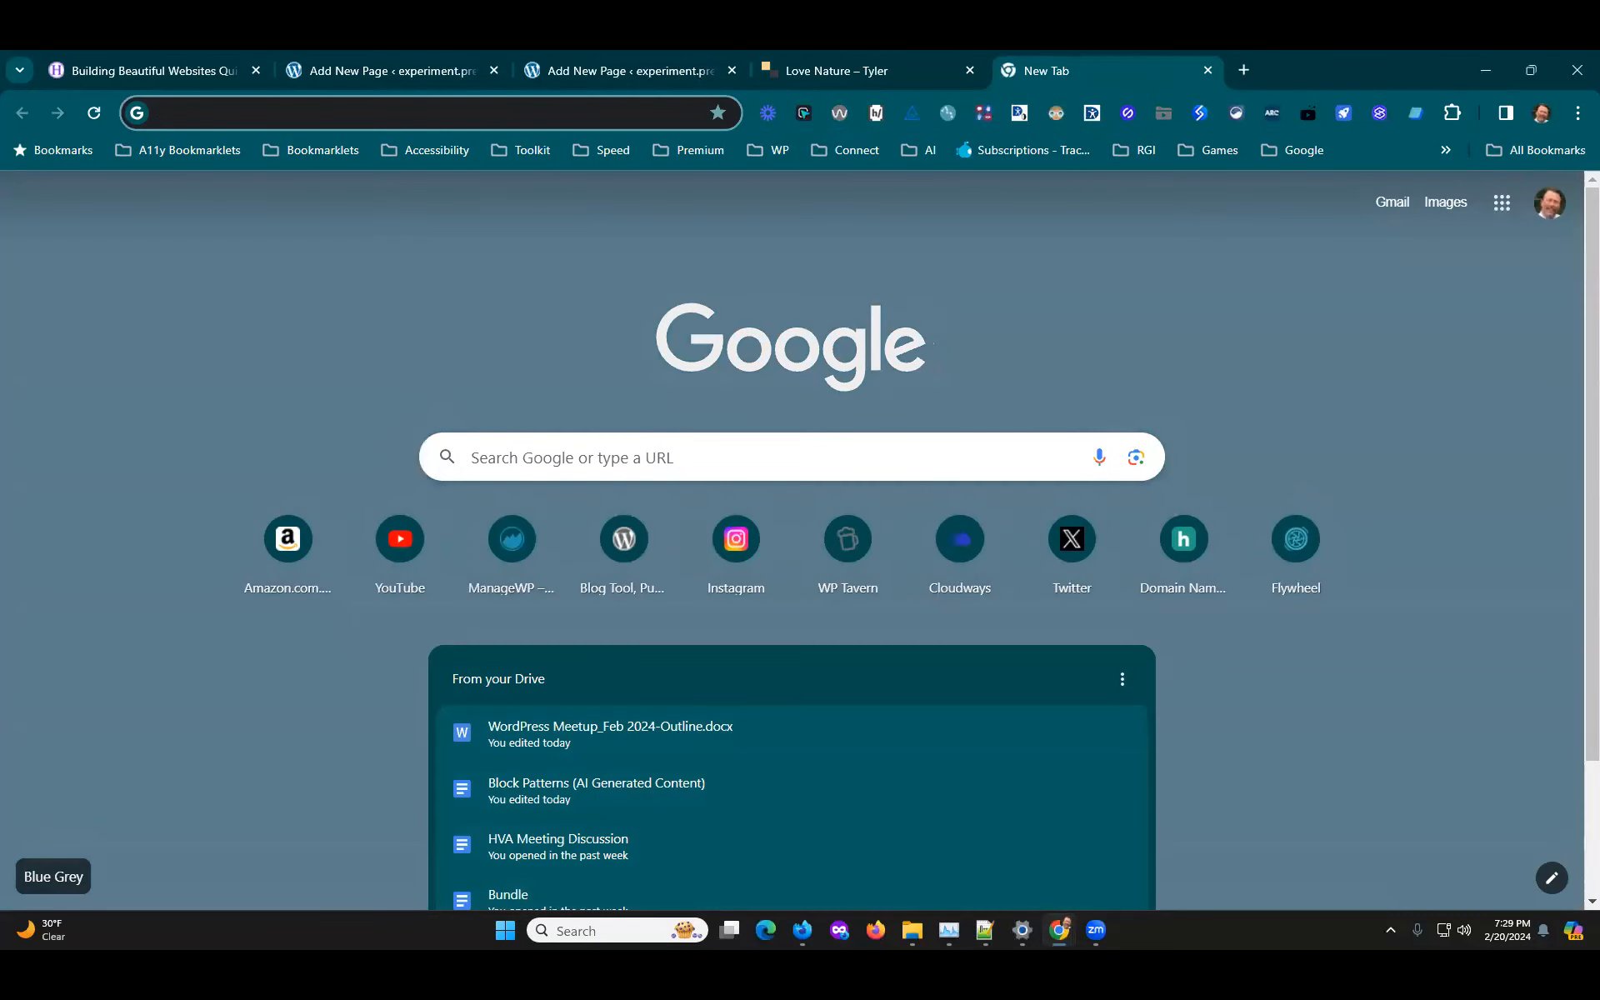
text(zip)
key(Return)
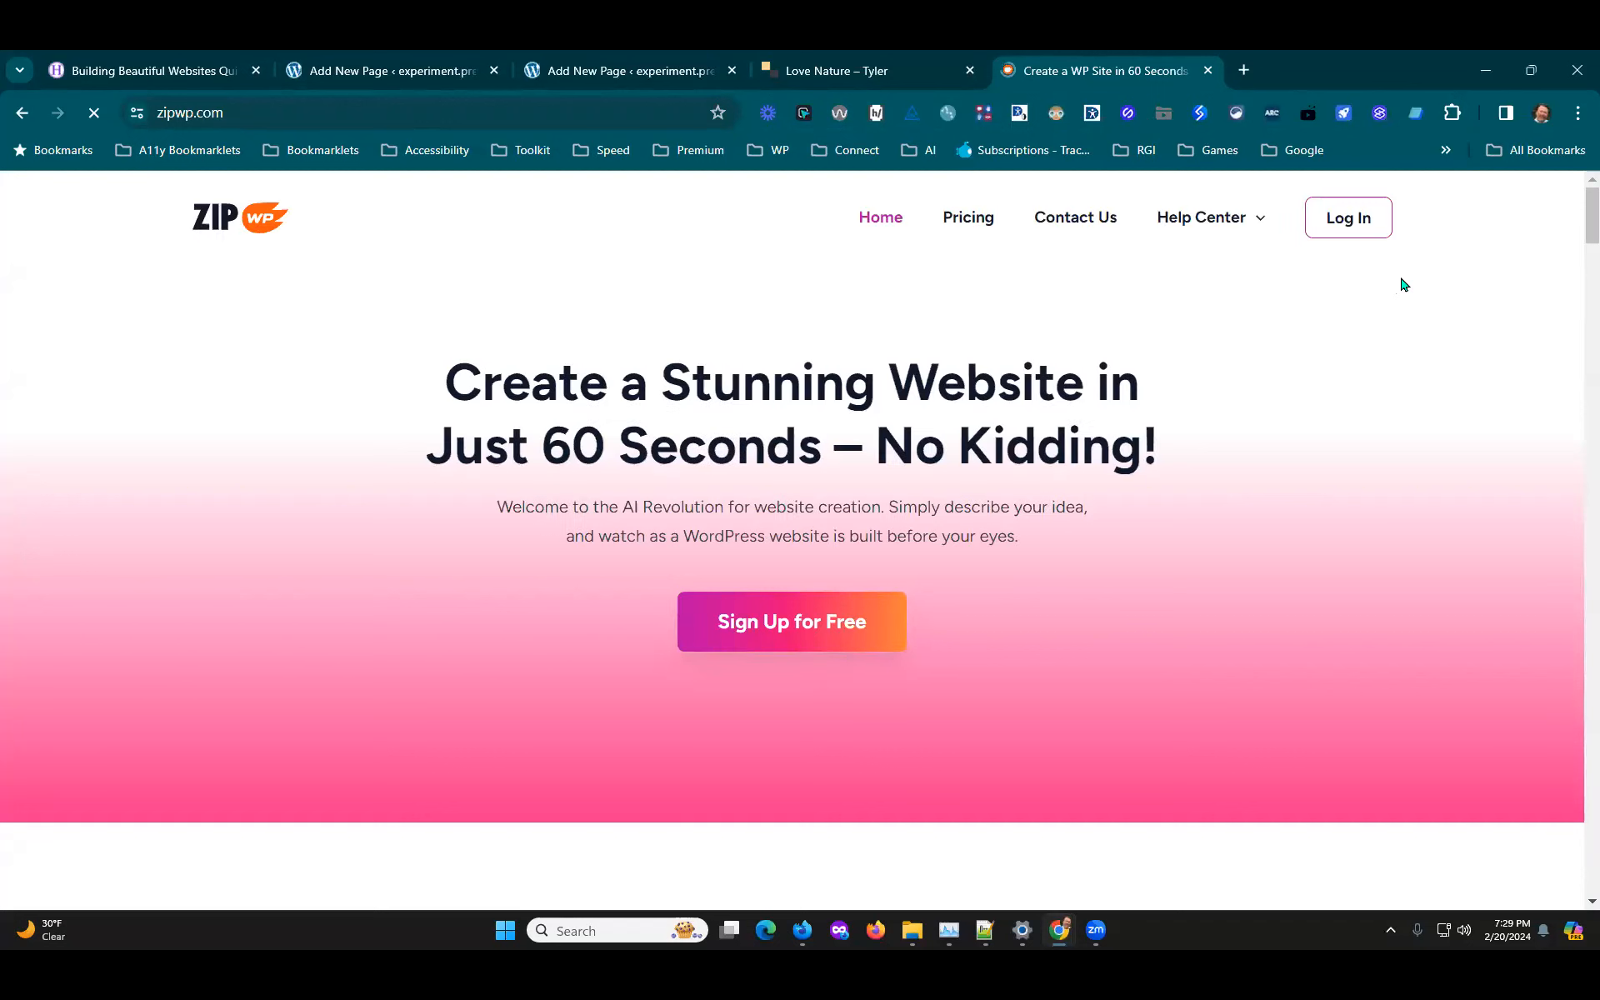
Step: Log in to the ZipWP dashboard and start creating a new Complete Website
click(1349, 220)
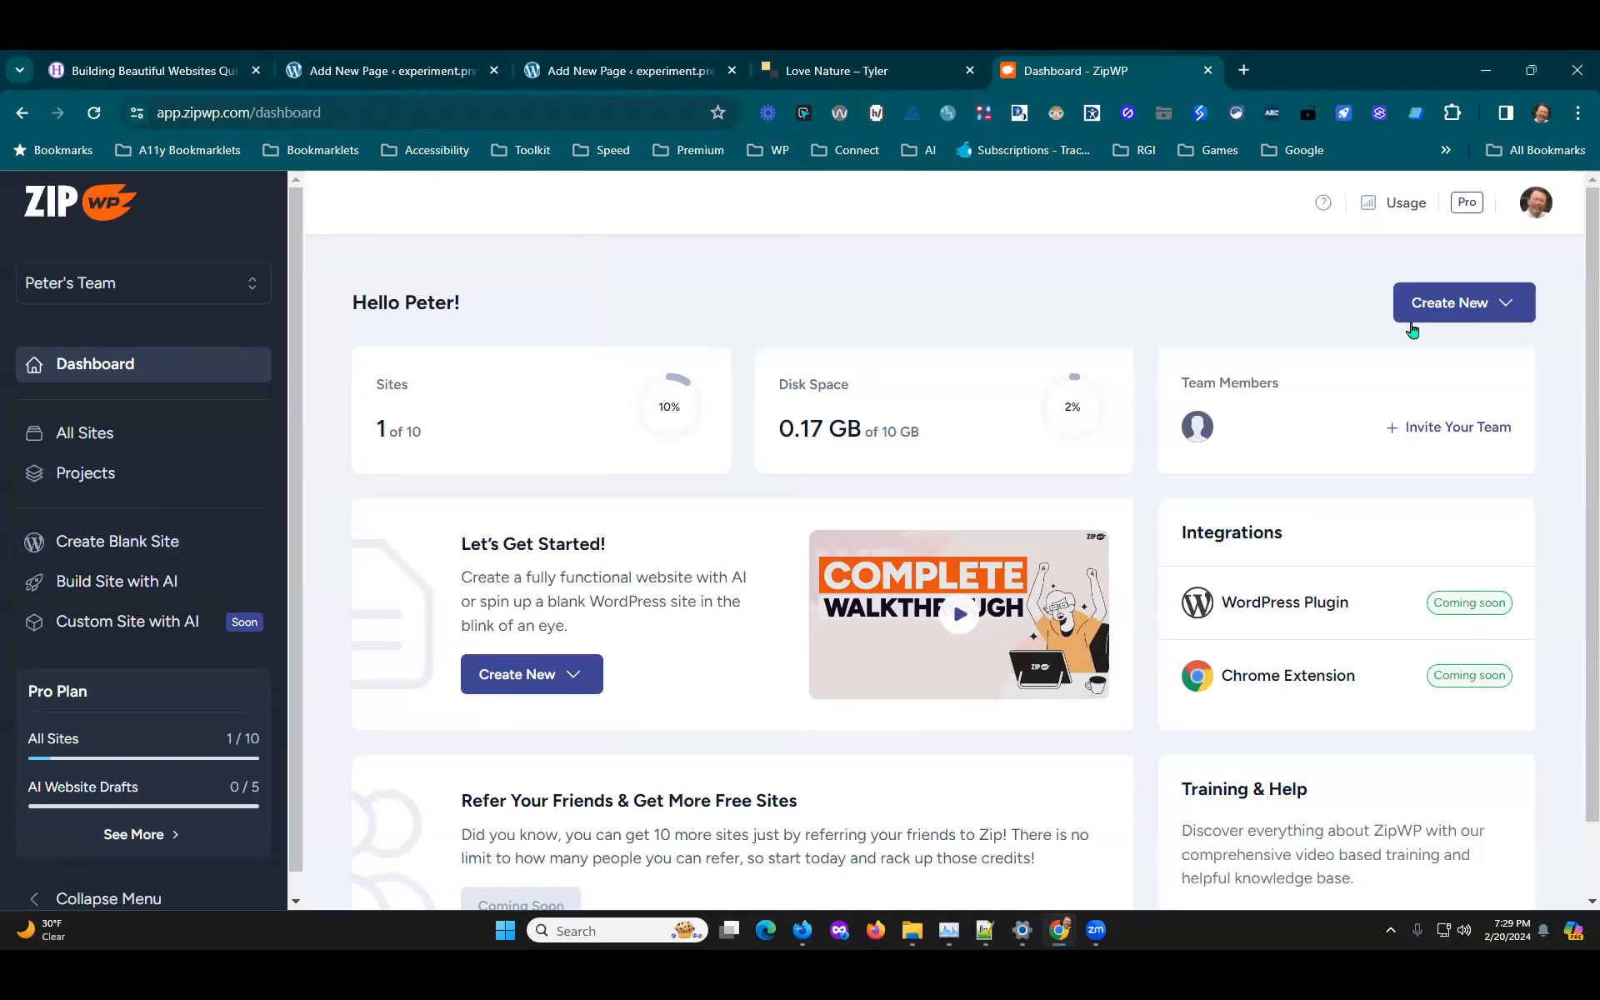
click(1440, 305)
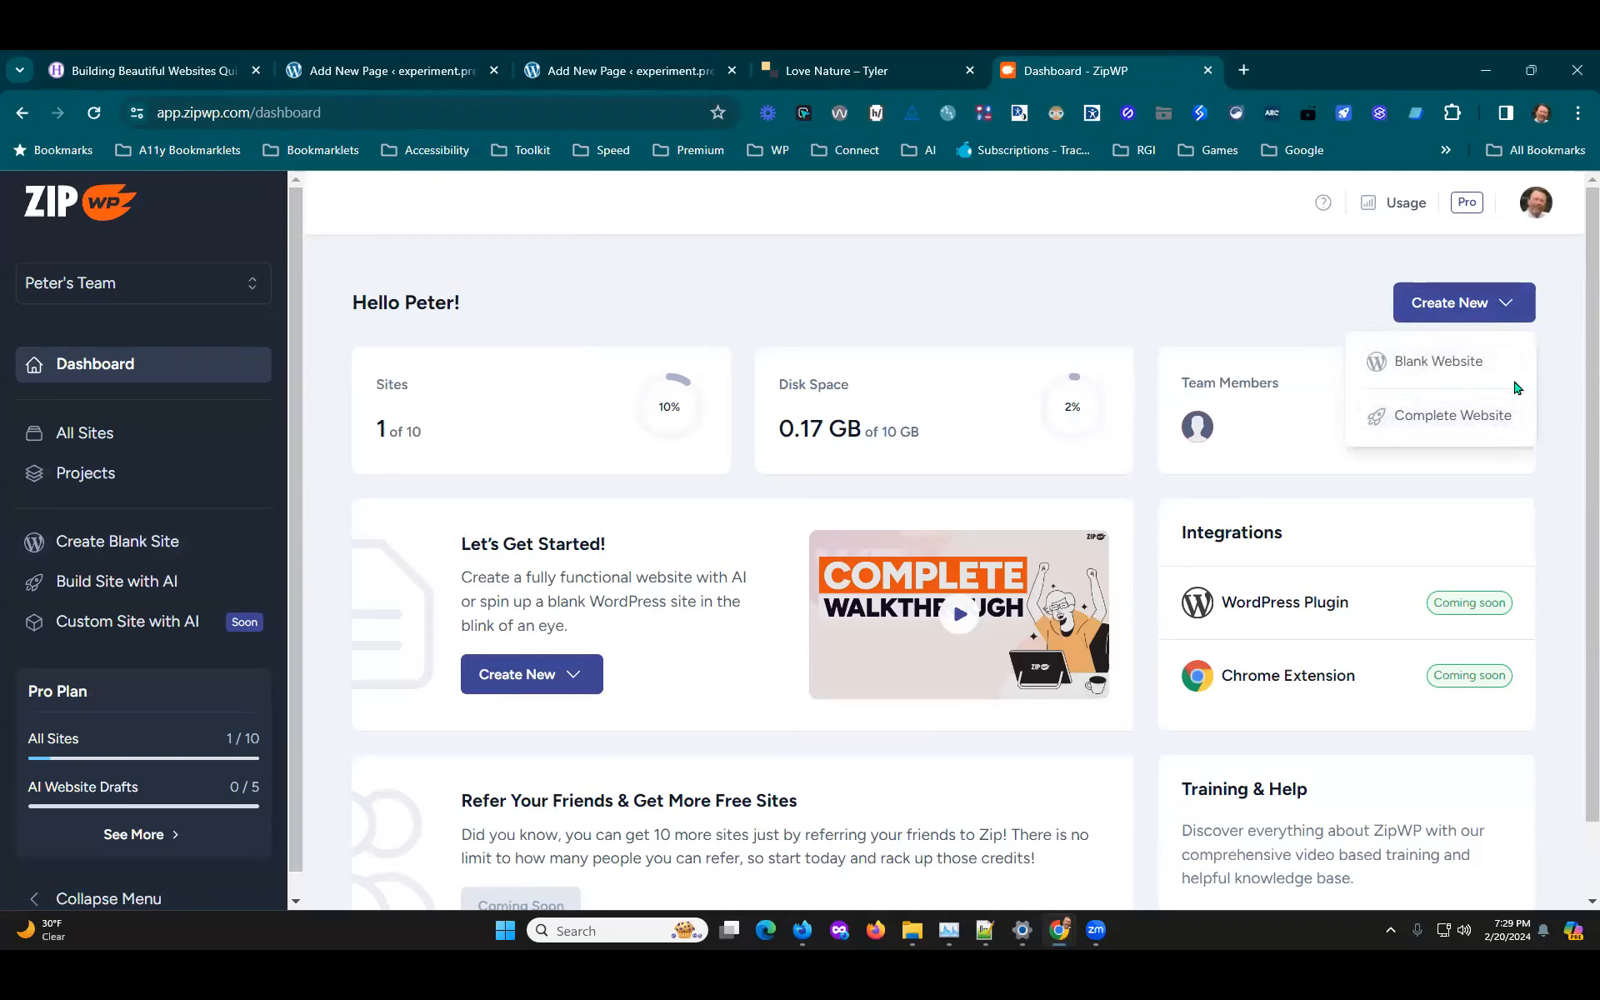
click(1422, 424)
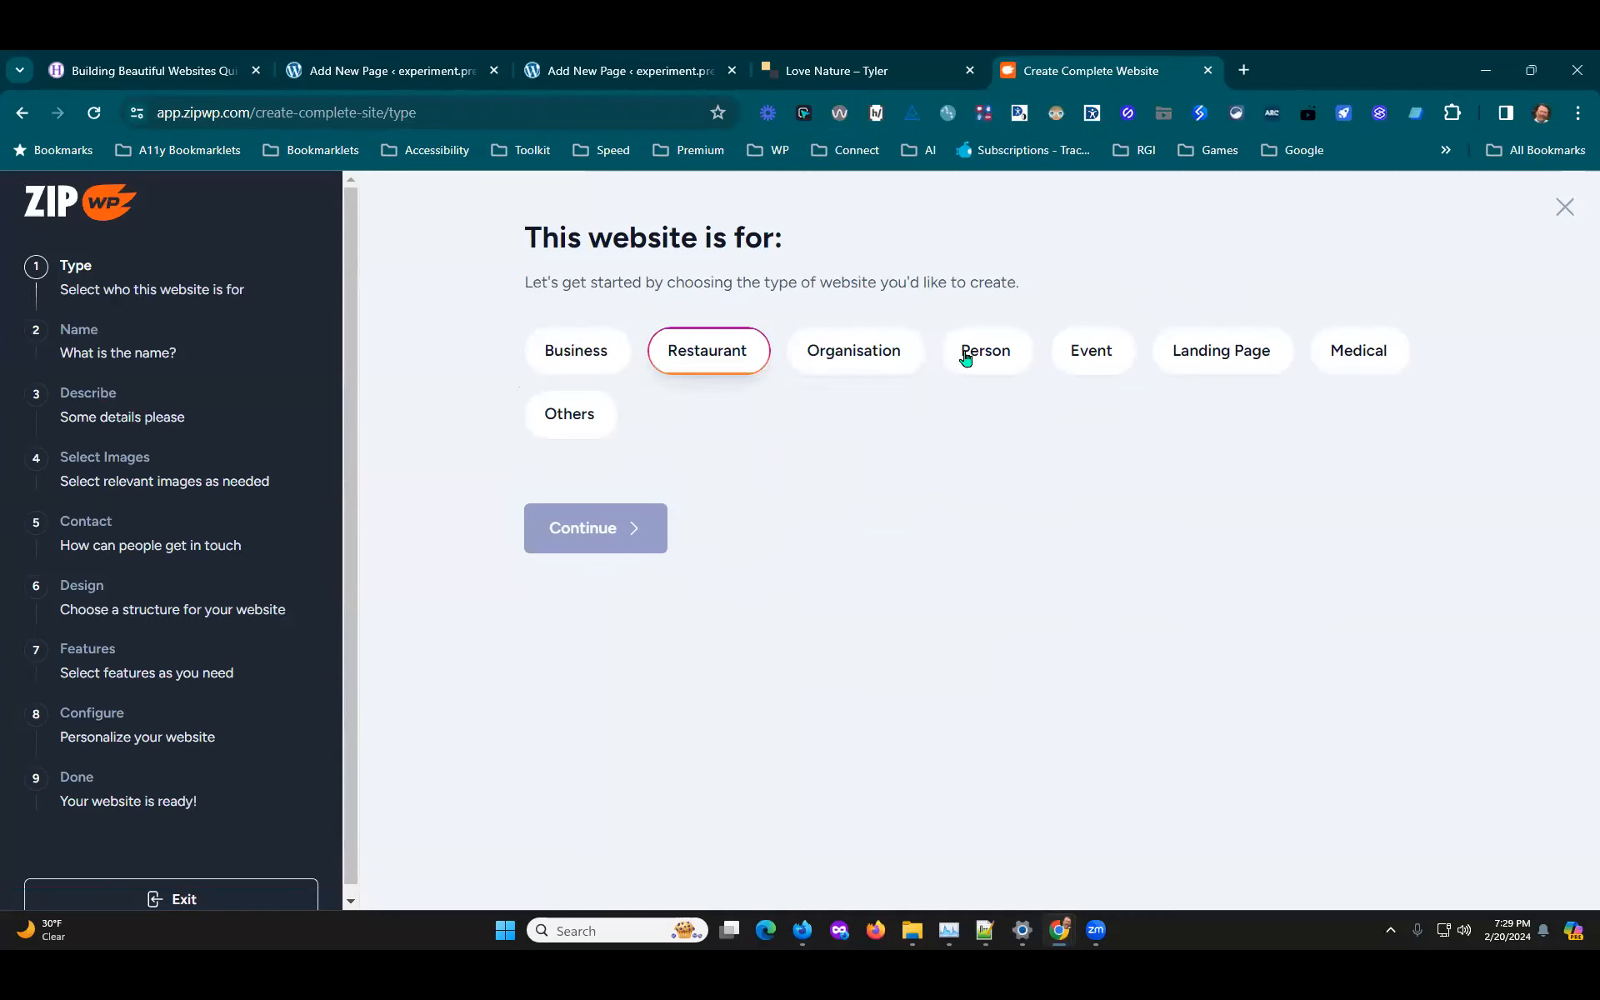
Step: Set the website type to Organisation and name the organisation Helping Hands
click(847, 373)
click(579, 535)
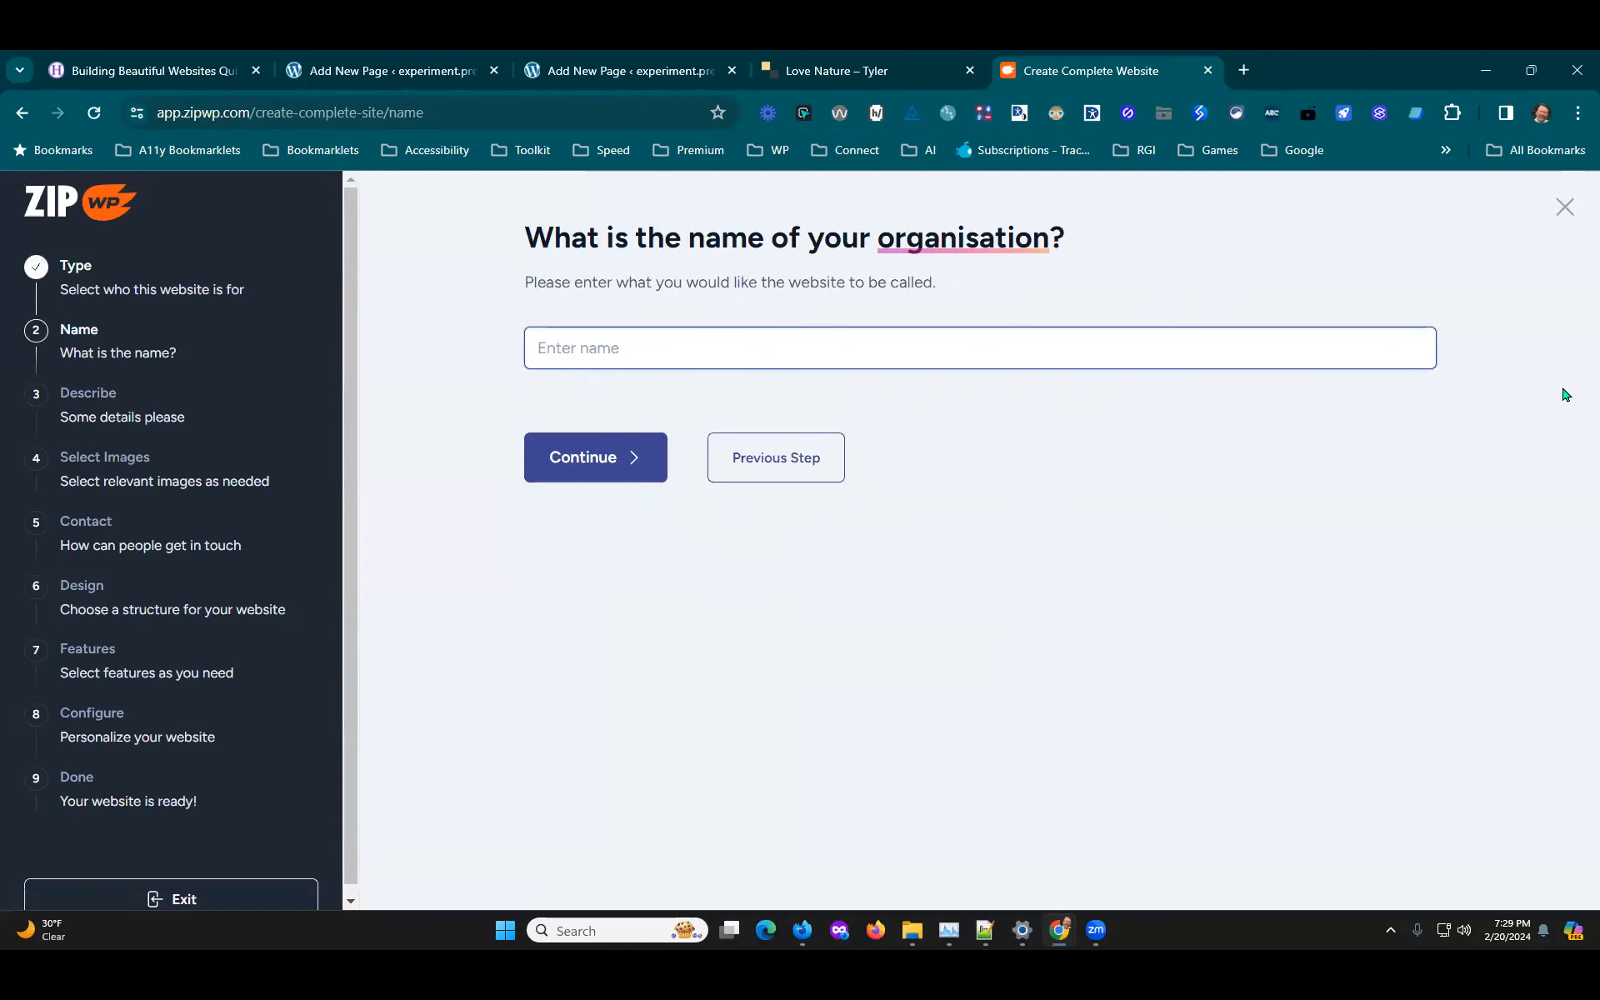
text(Help)
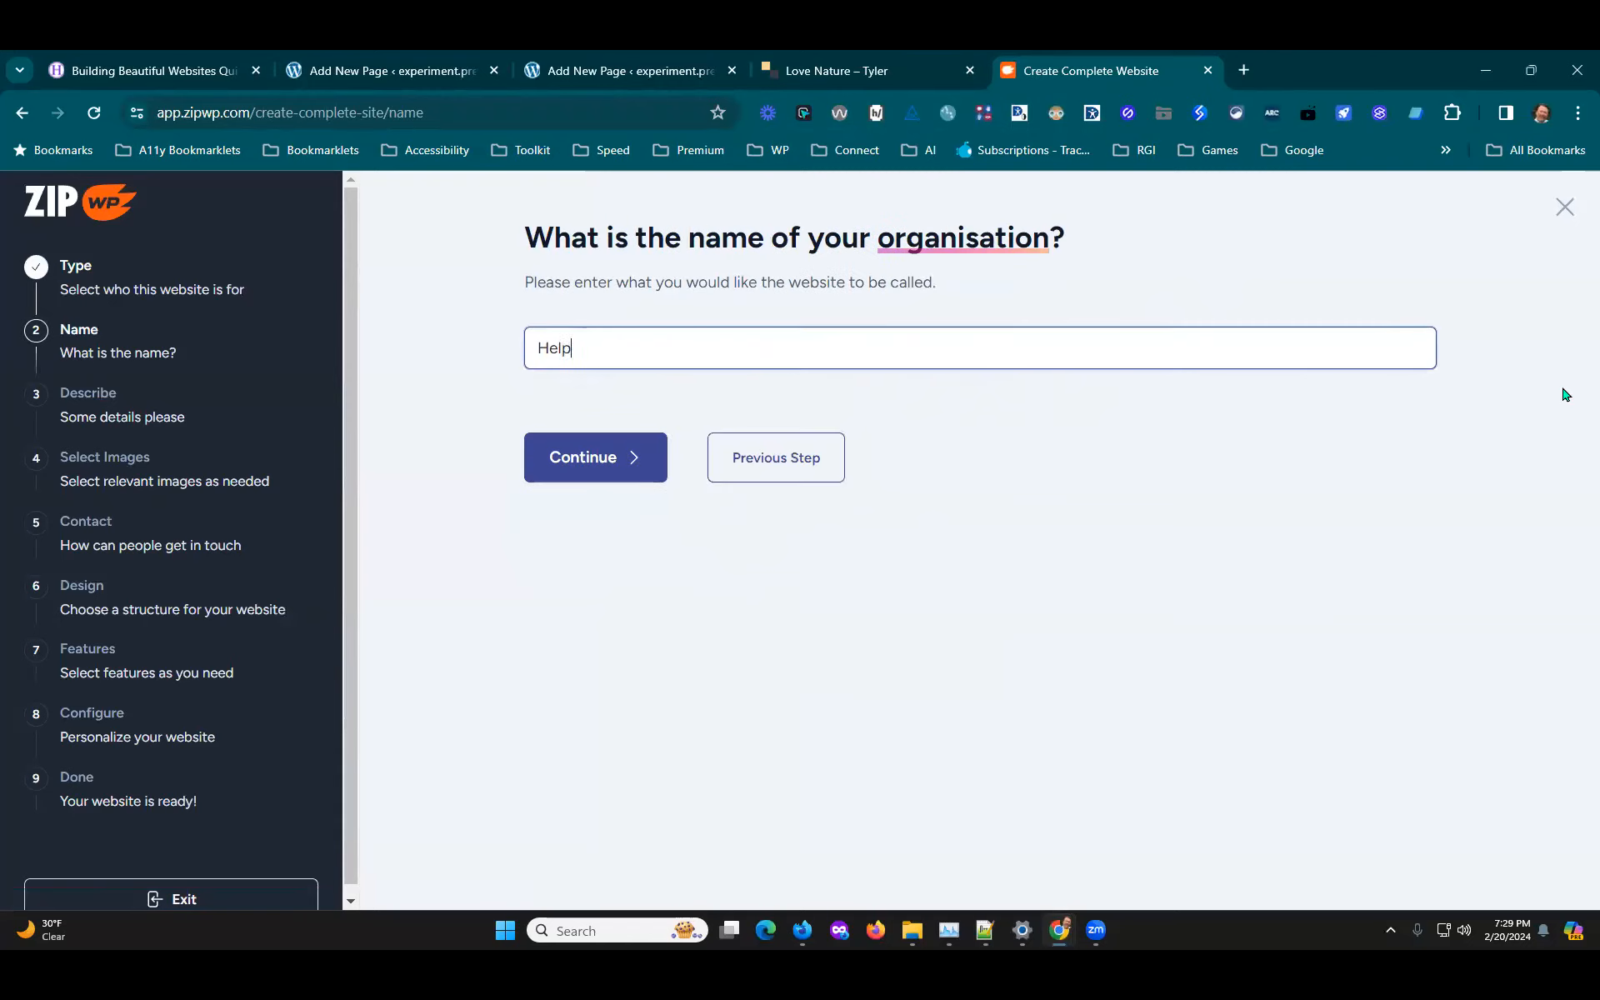
text(ing people)
key(ctrl+BackSpace)
key(ctrl+BackSpace)
text(Hep)
click(623, 451)
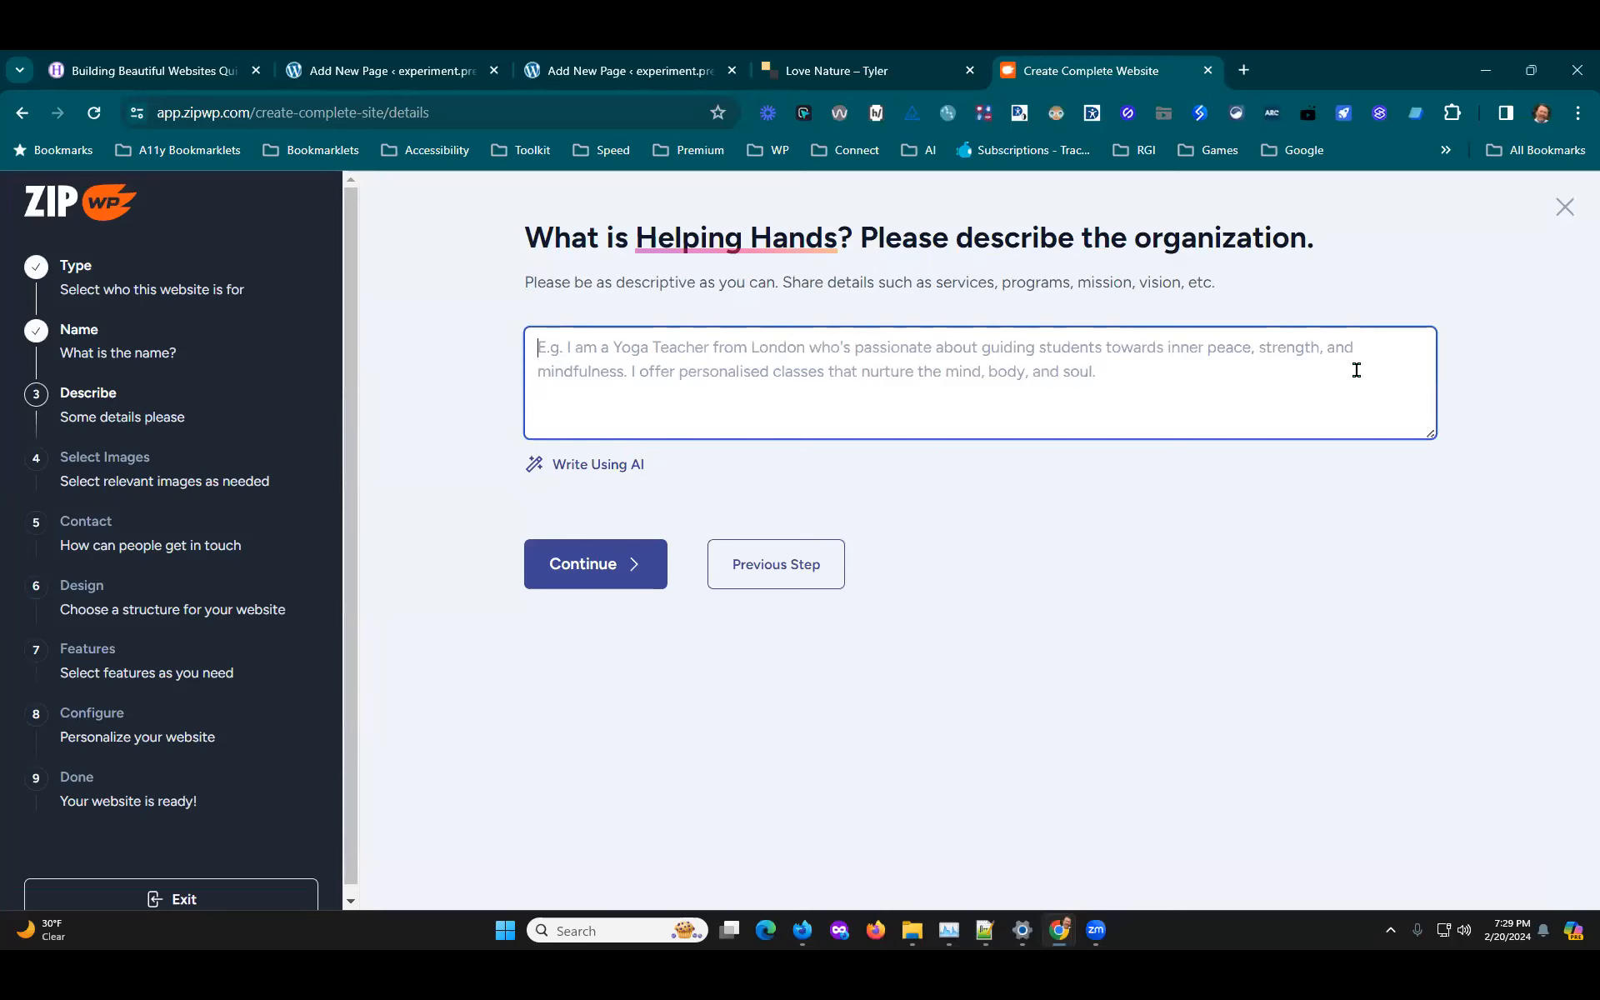
Step: Describe the organisation as "Helping people with accessibility needs." and continue to the image selection
text(Hel)
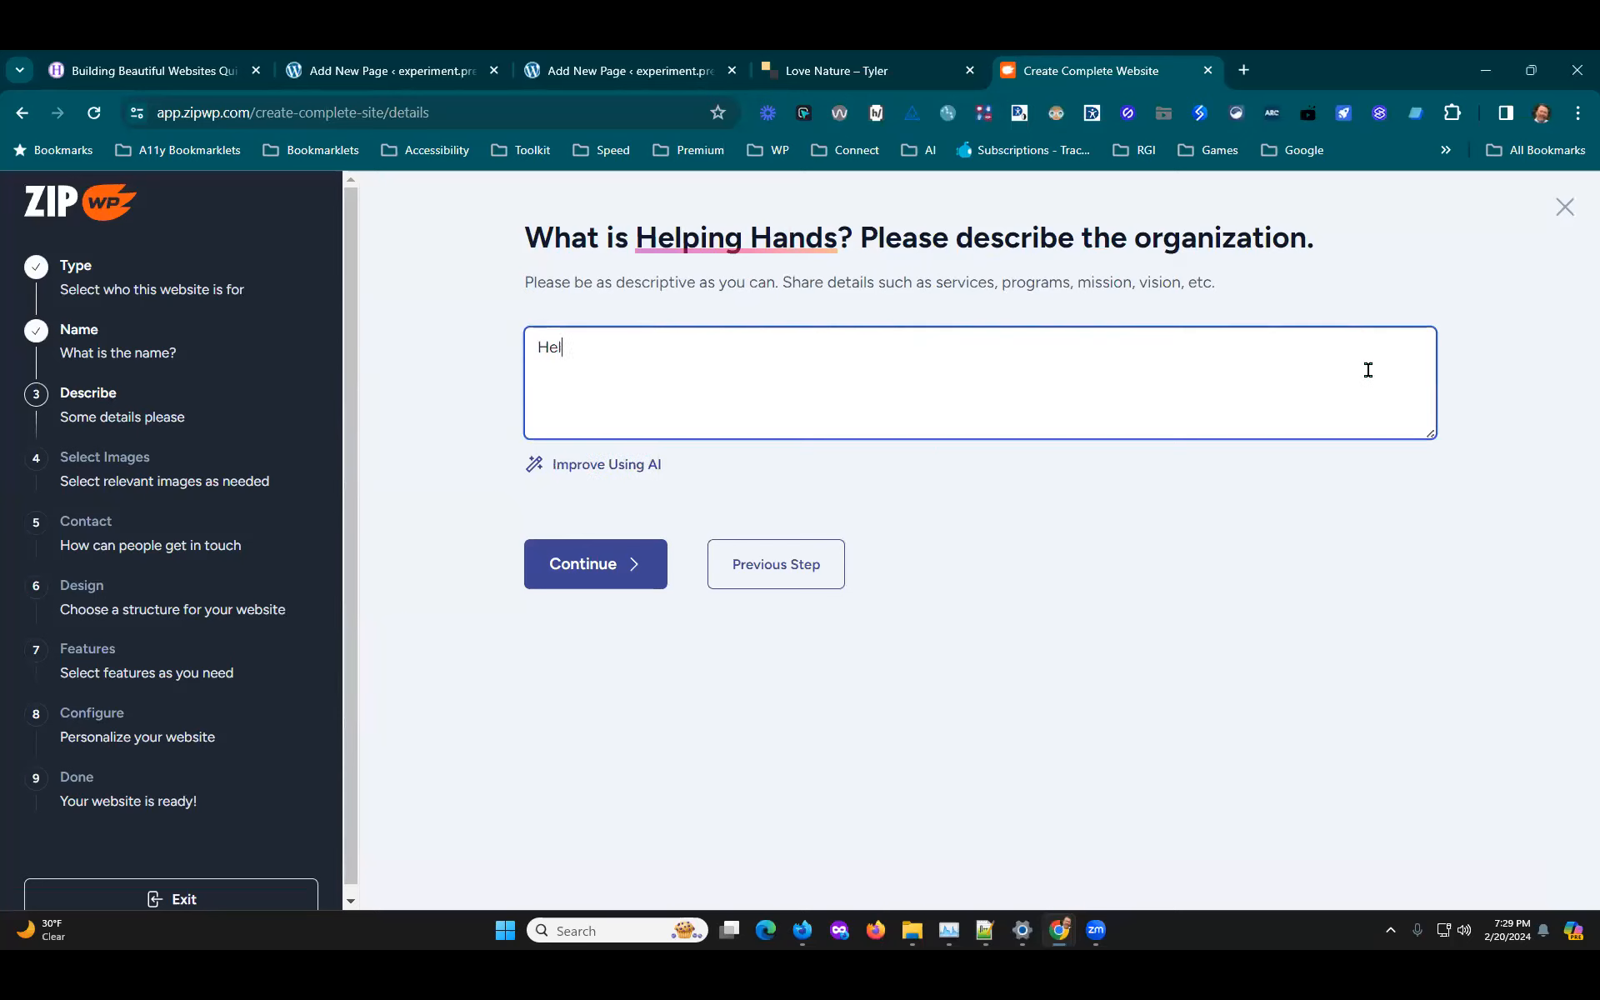
text(ping people with)
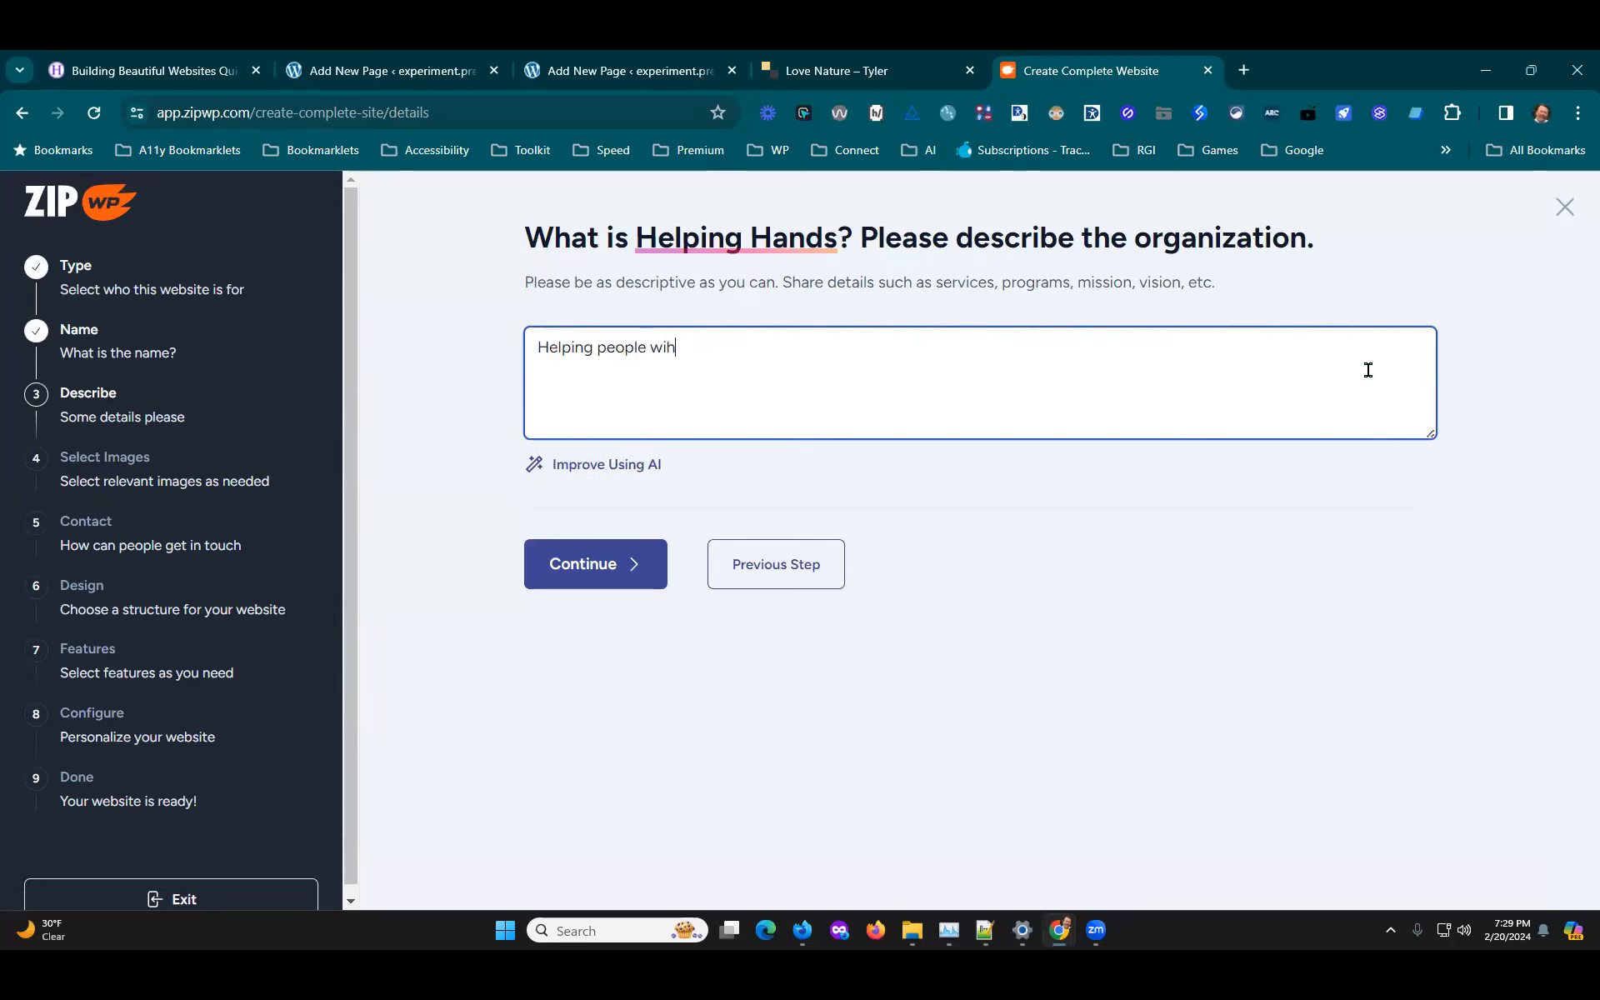
text( accessibi)
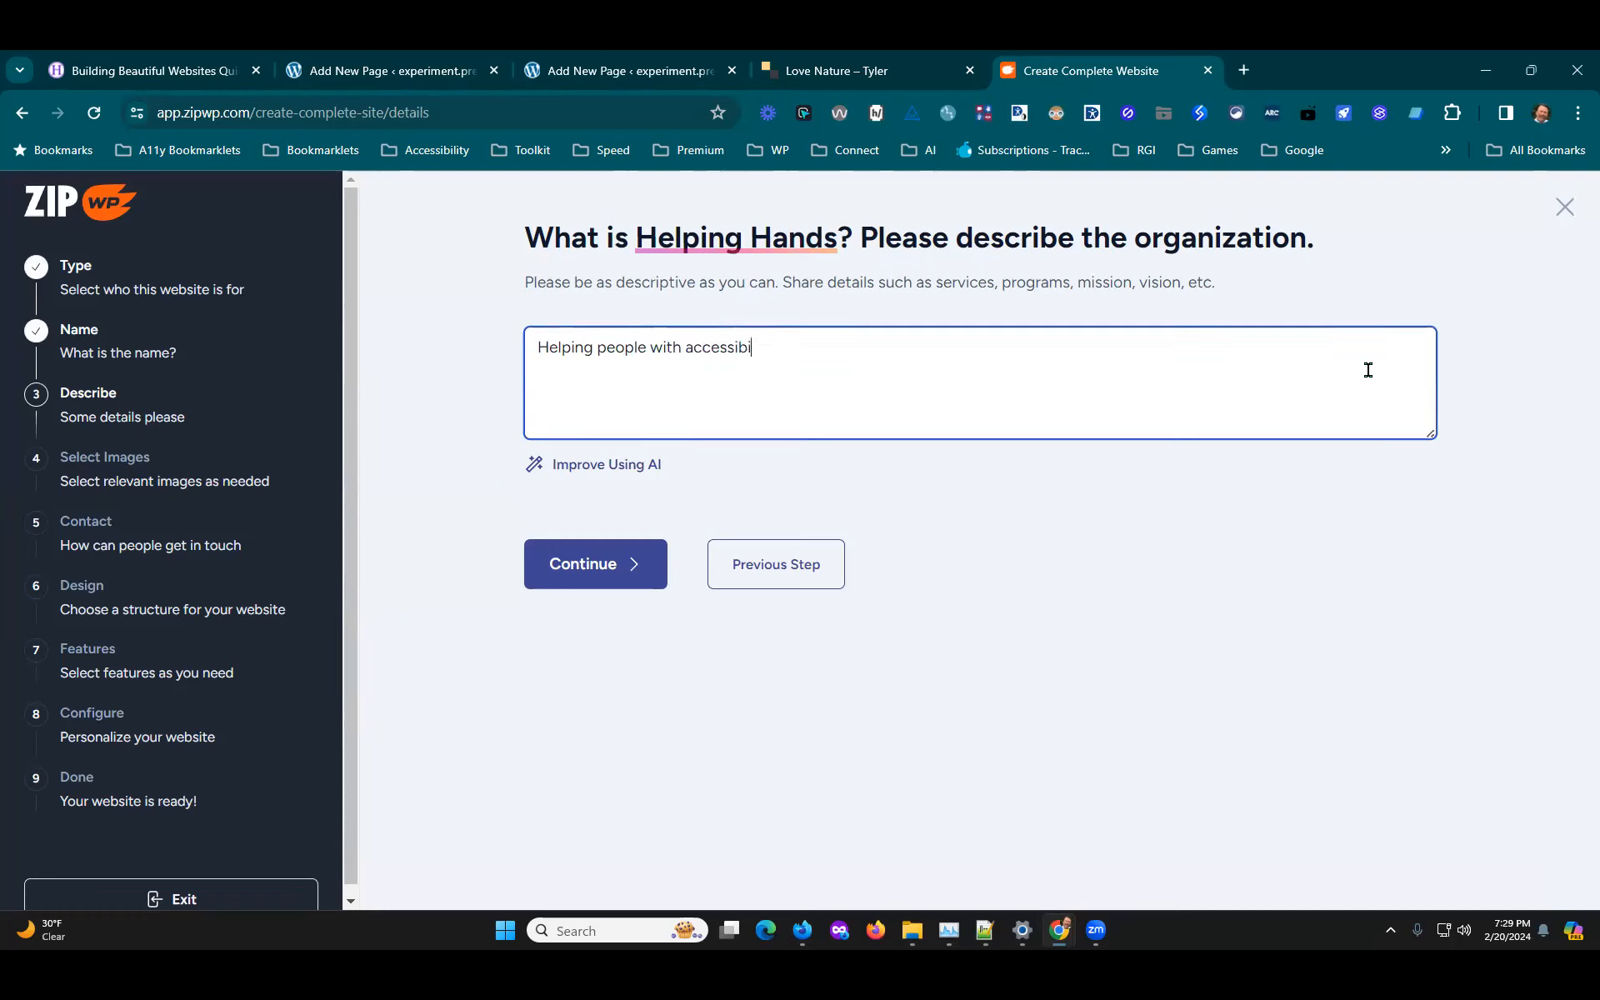
text(lity needs.)
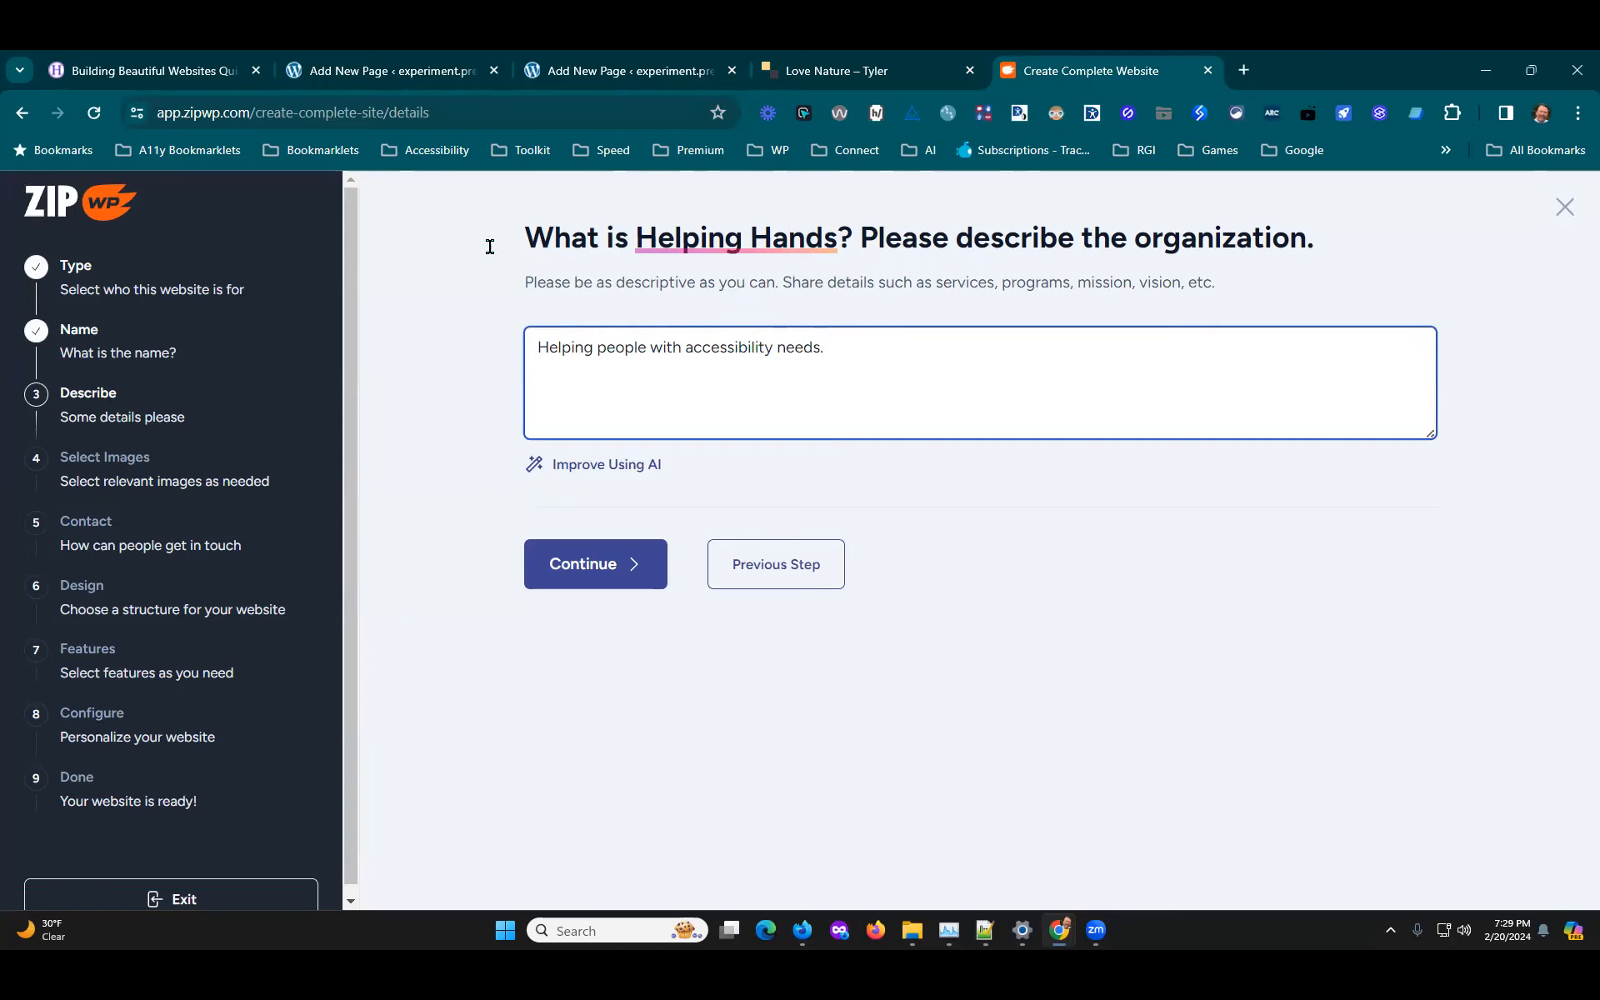
click(599, 566)
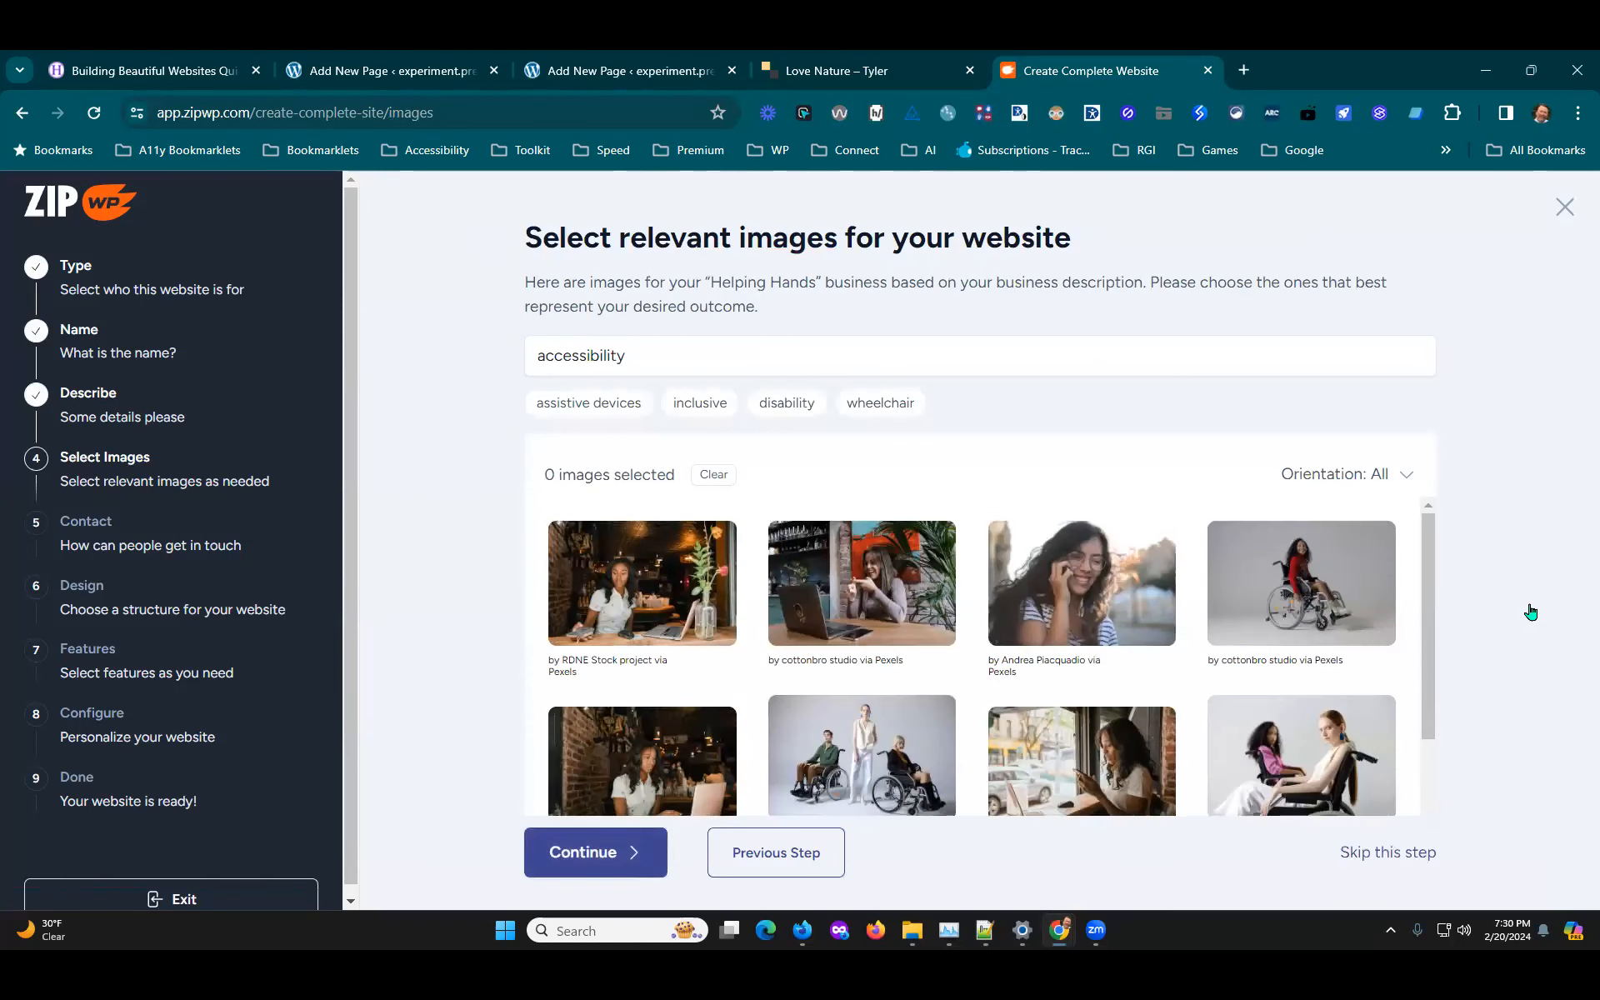
Step: Look over the suggested accessibility images, and skip both the image selection and the contact details
scroll(1453, 518, down, 3)
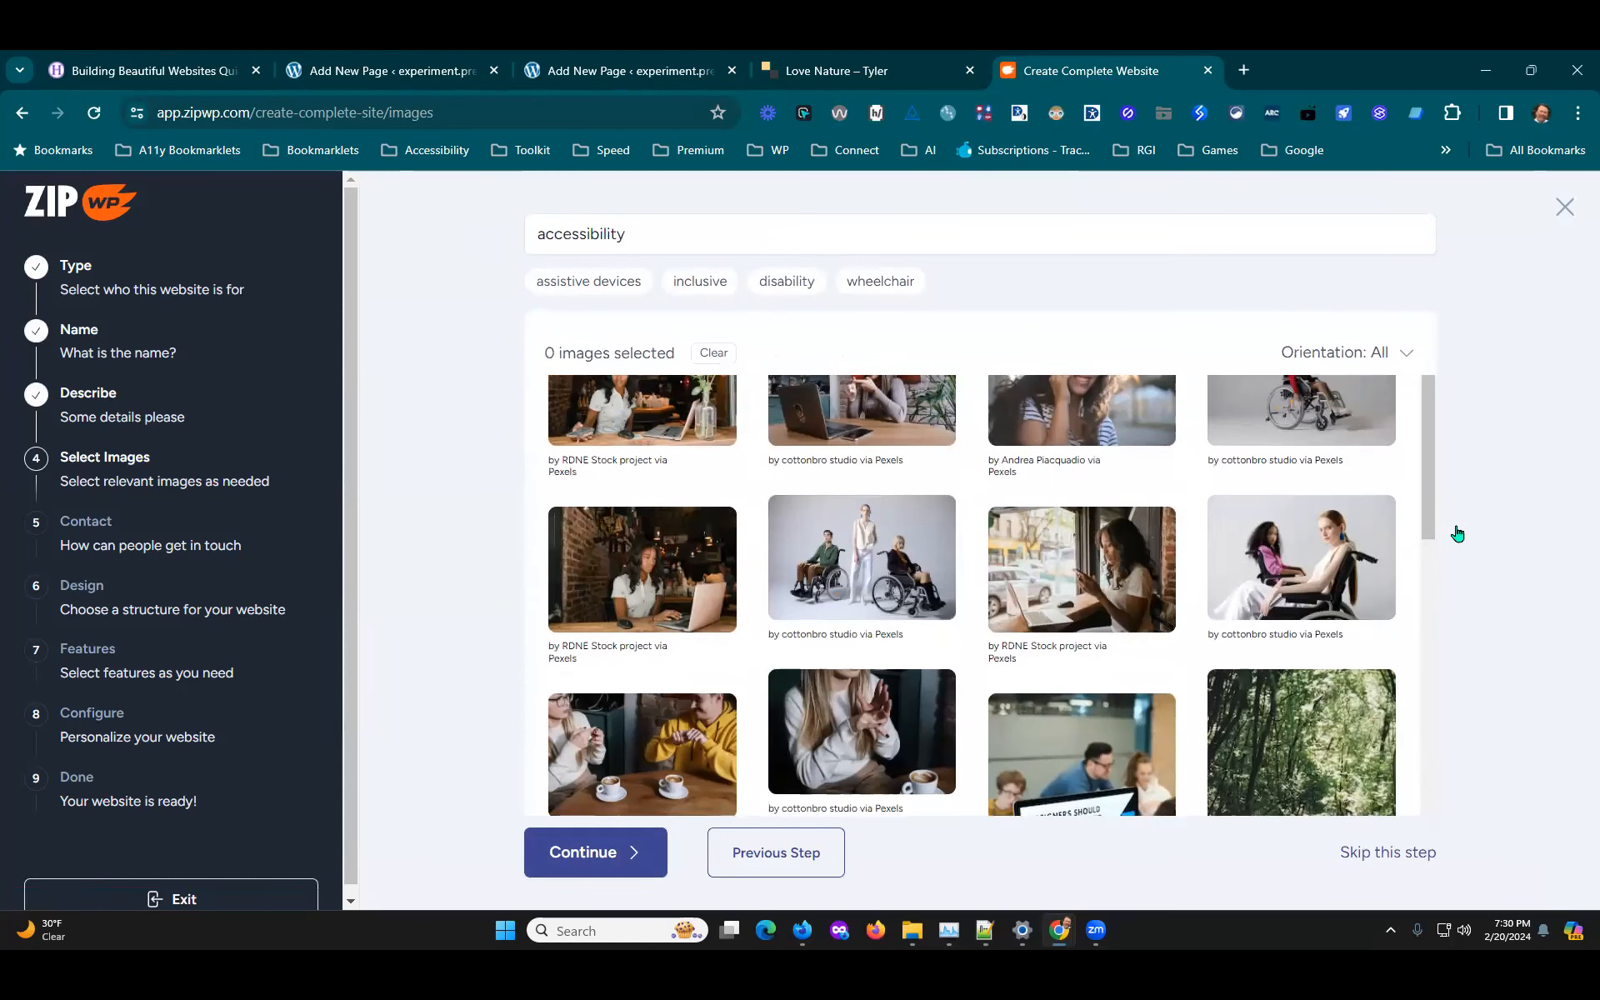
scroll(1285, 662, down, 3)
scroll(1284, 662, up, 6)
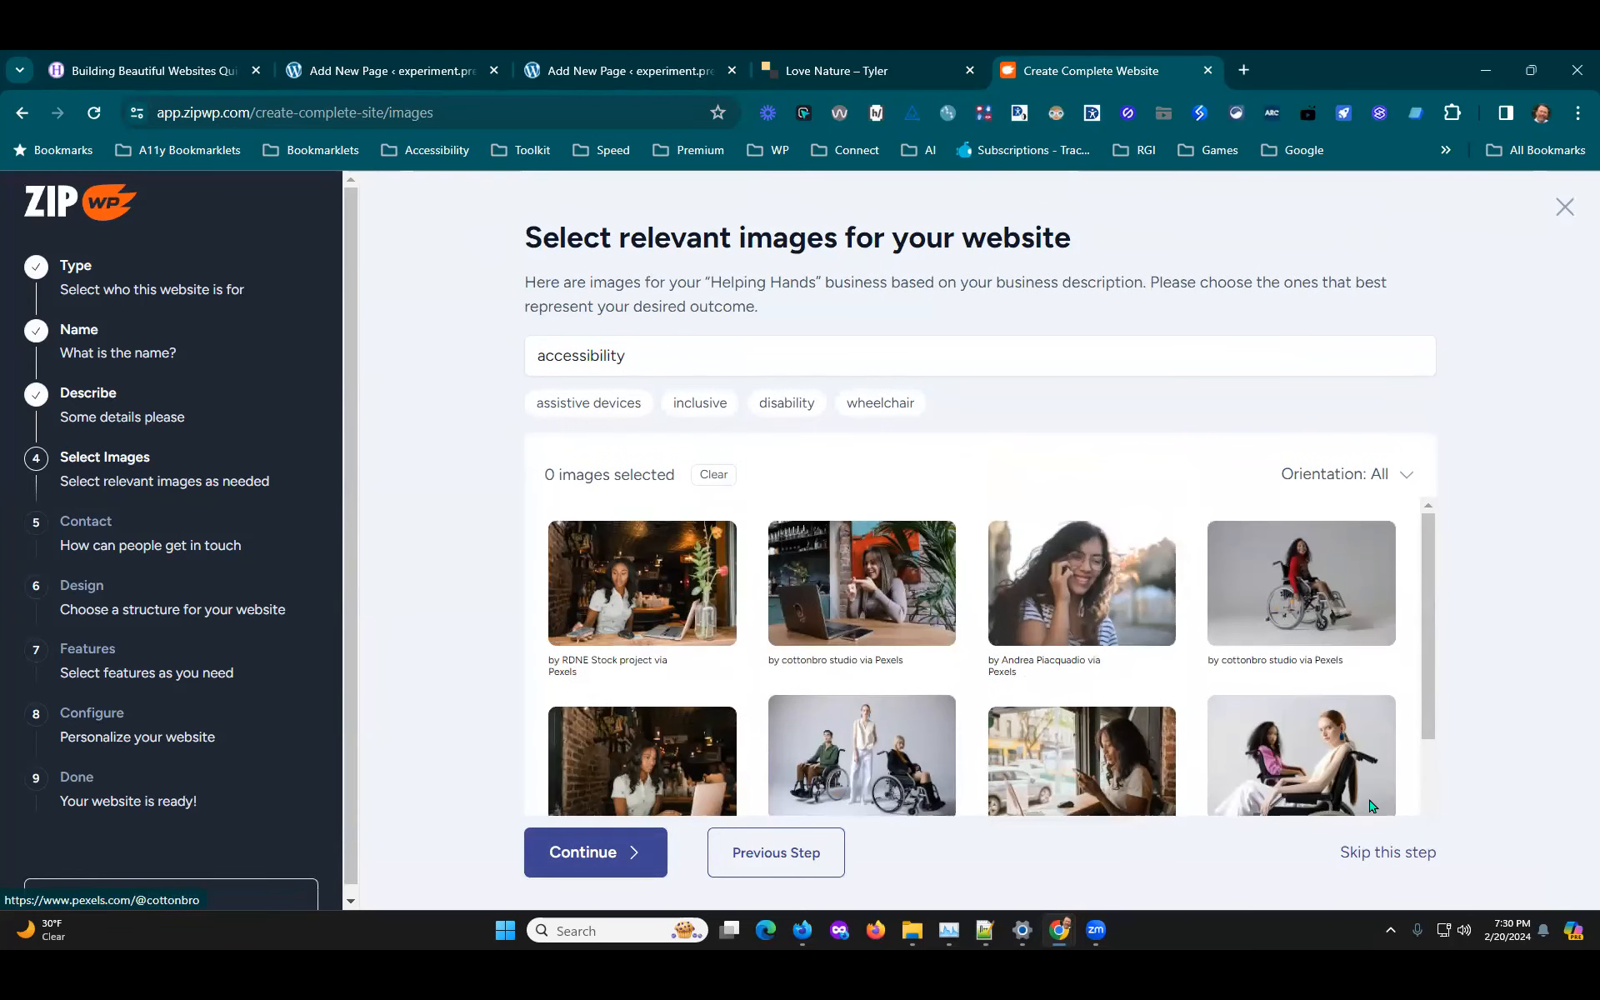
scroll(1325, 622, down, 5)
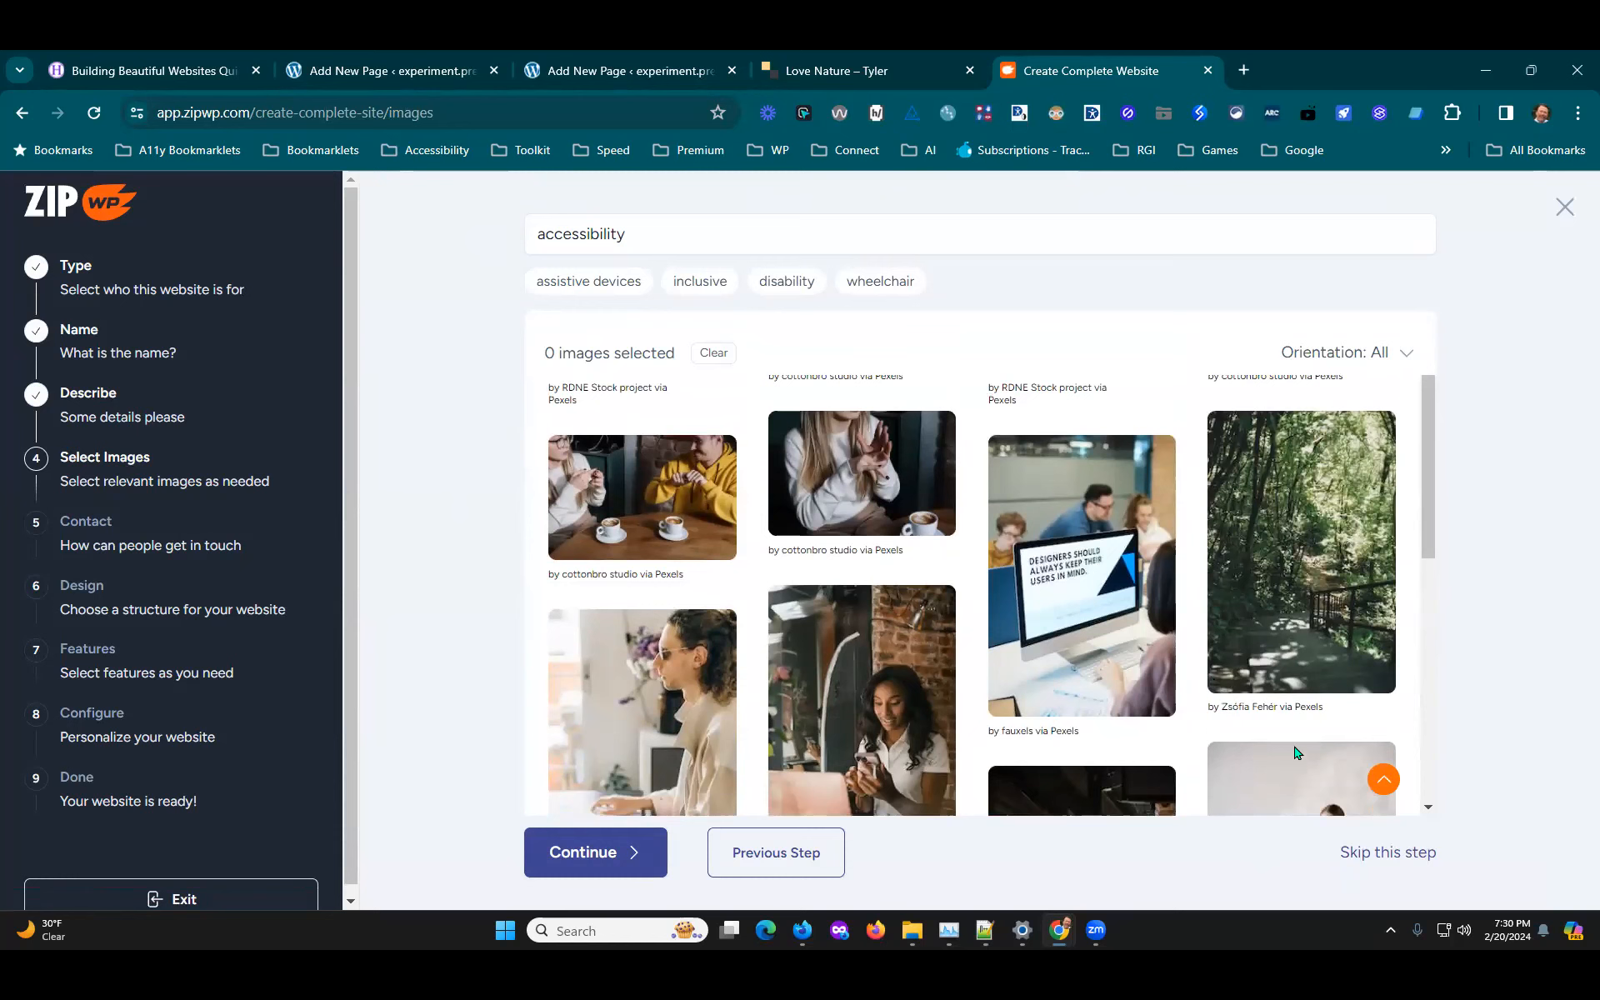
click(1375, 859)
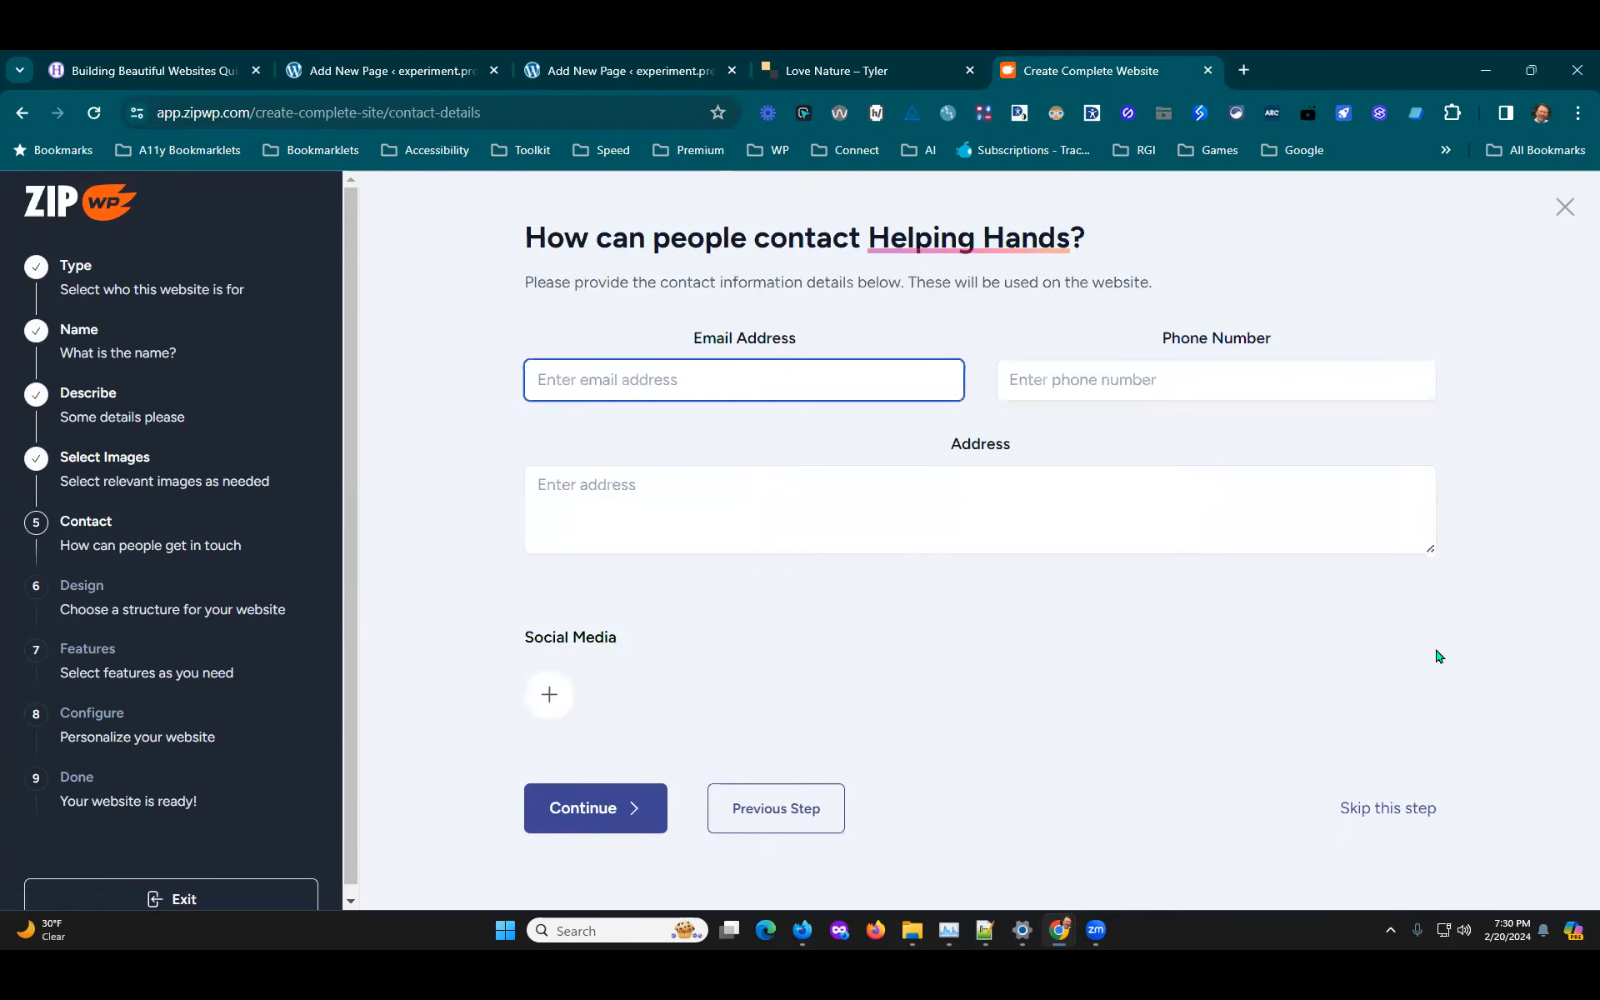
click(1392, 808)
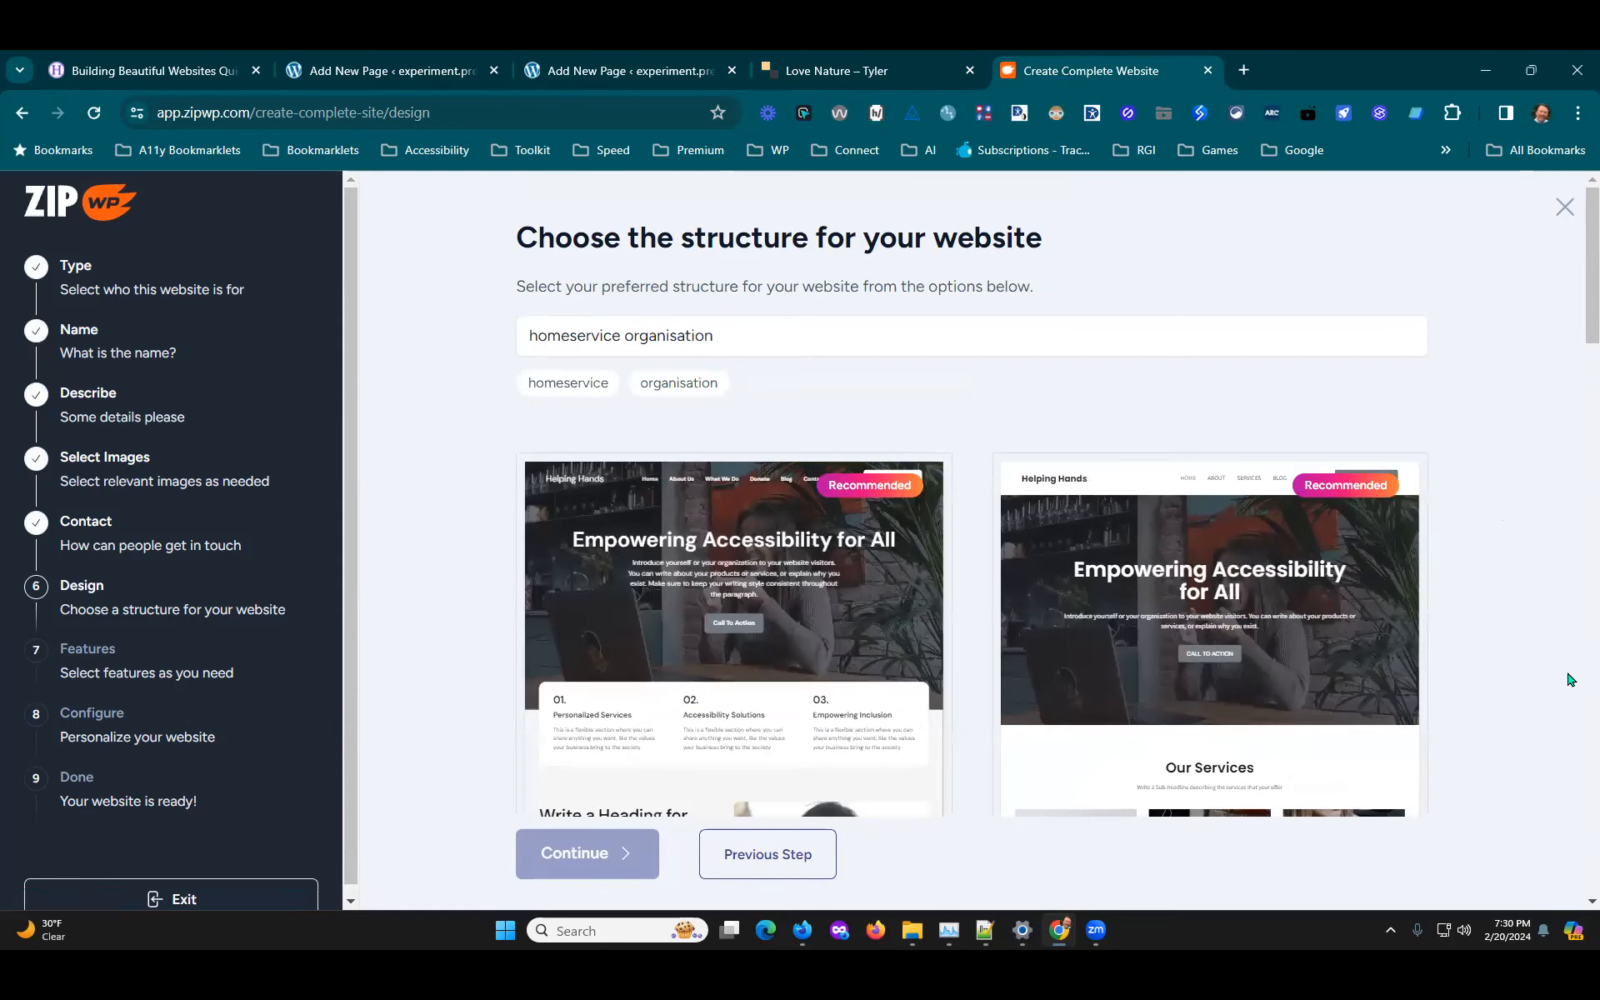
Step: Compare the suggested website structures and continue with Option 1
scroll(1567, 680, down, 3)
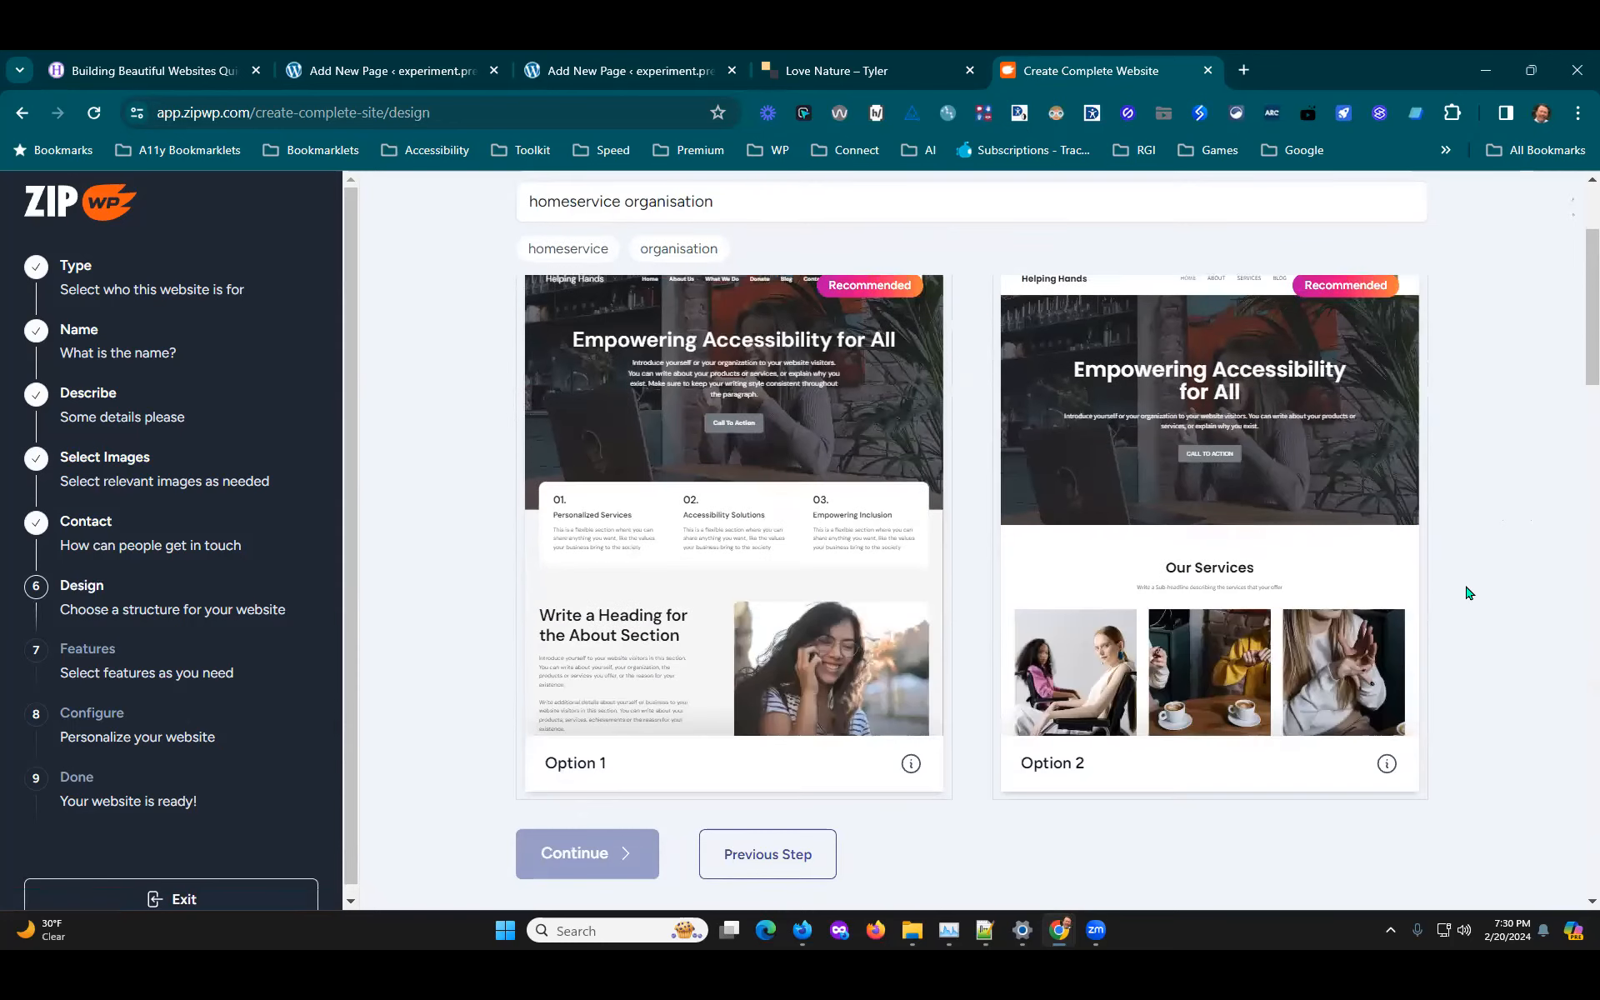
scroll(1475, 629, down, 3)
scroll(1475, 628, up, 5)
scroll(1367, 536, up, 2)
scroll(1368, 536, up, 2)
scroll(1345, 573, down, 6)
scroll(1346, 579, down, 2)
scroll(1347, 580, up, 5)
click(834, 433)
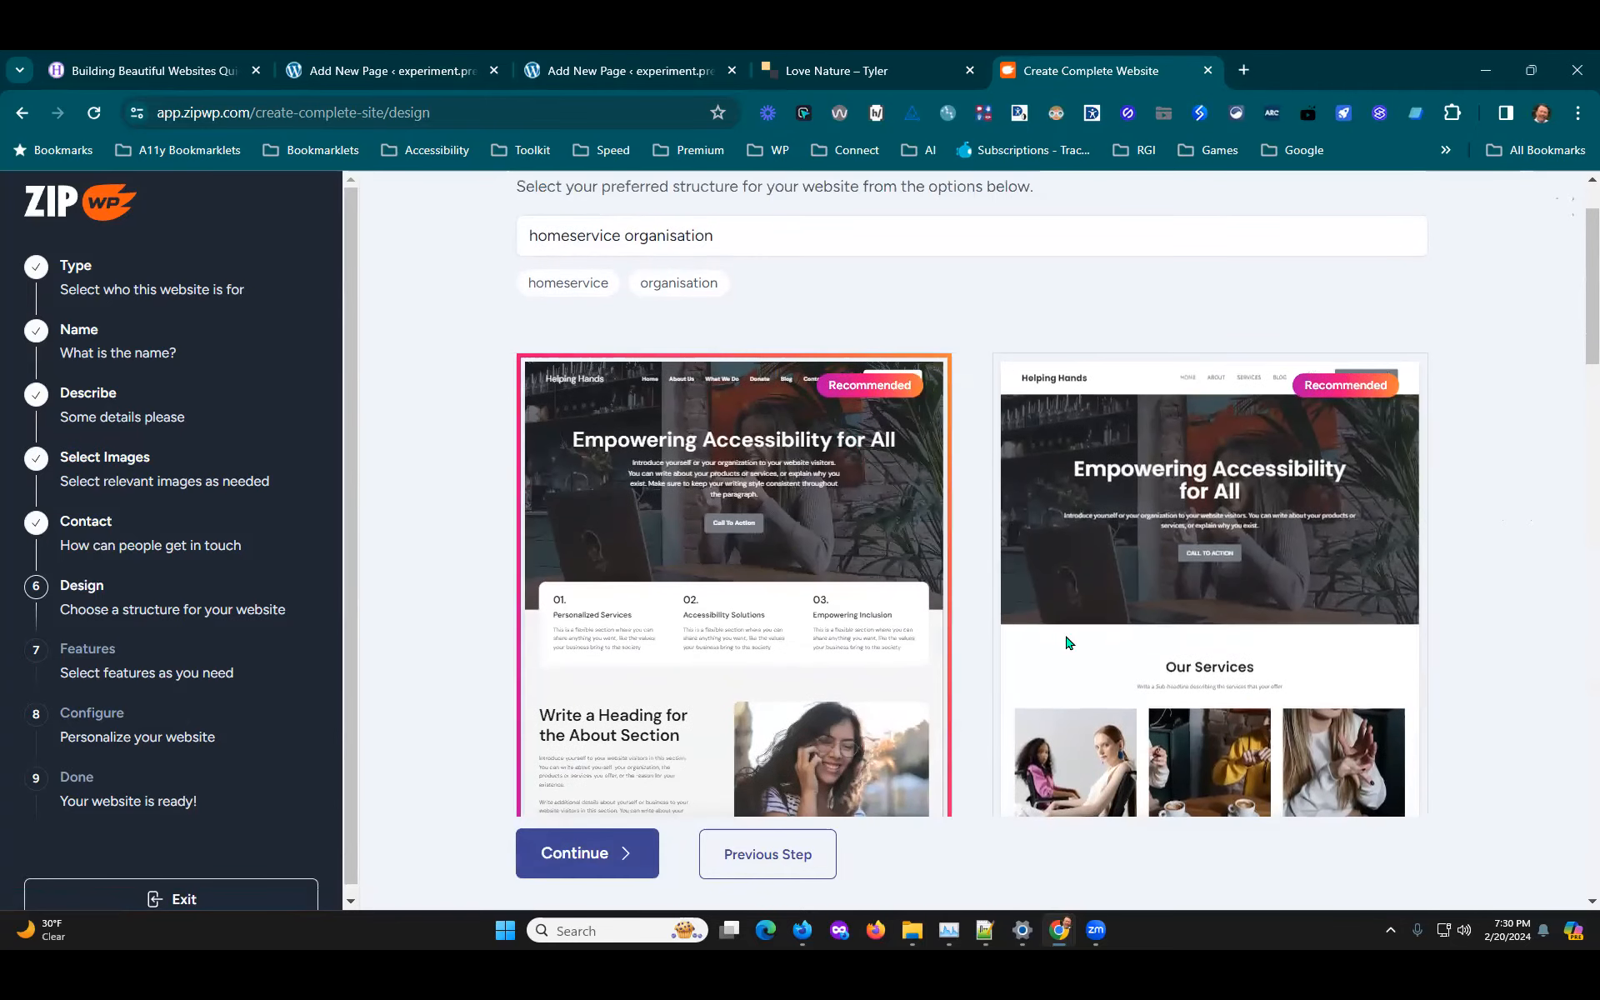
click(578, 866)
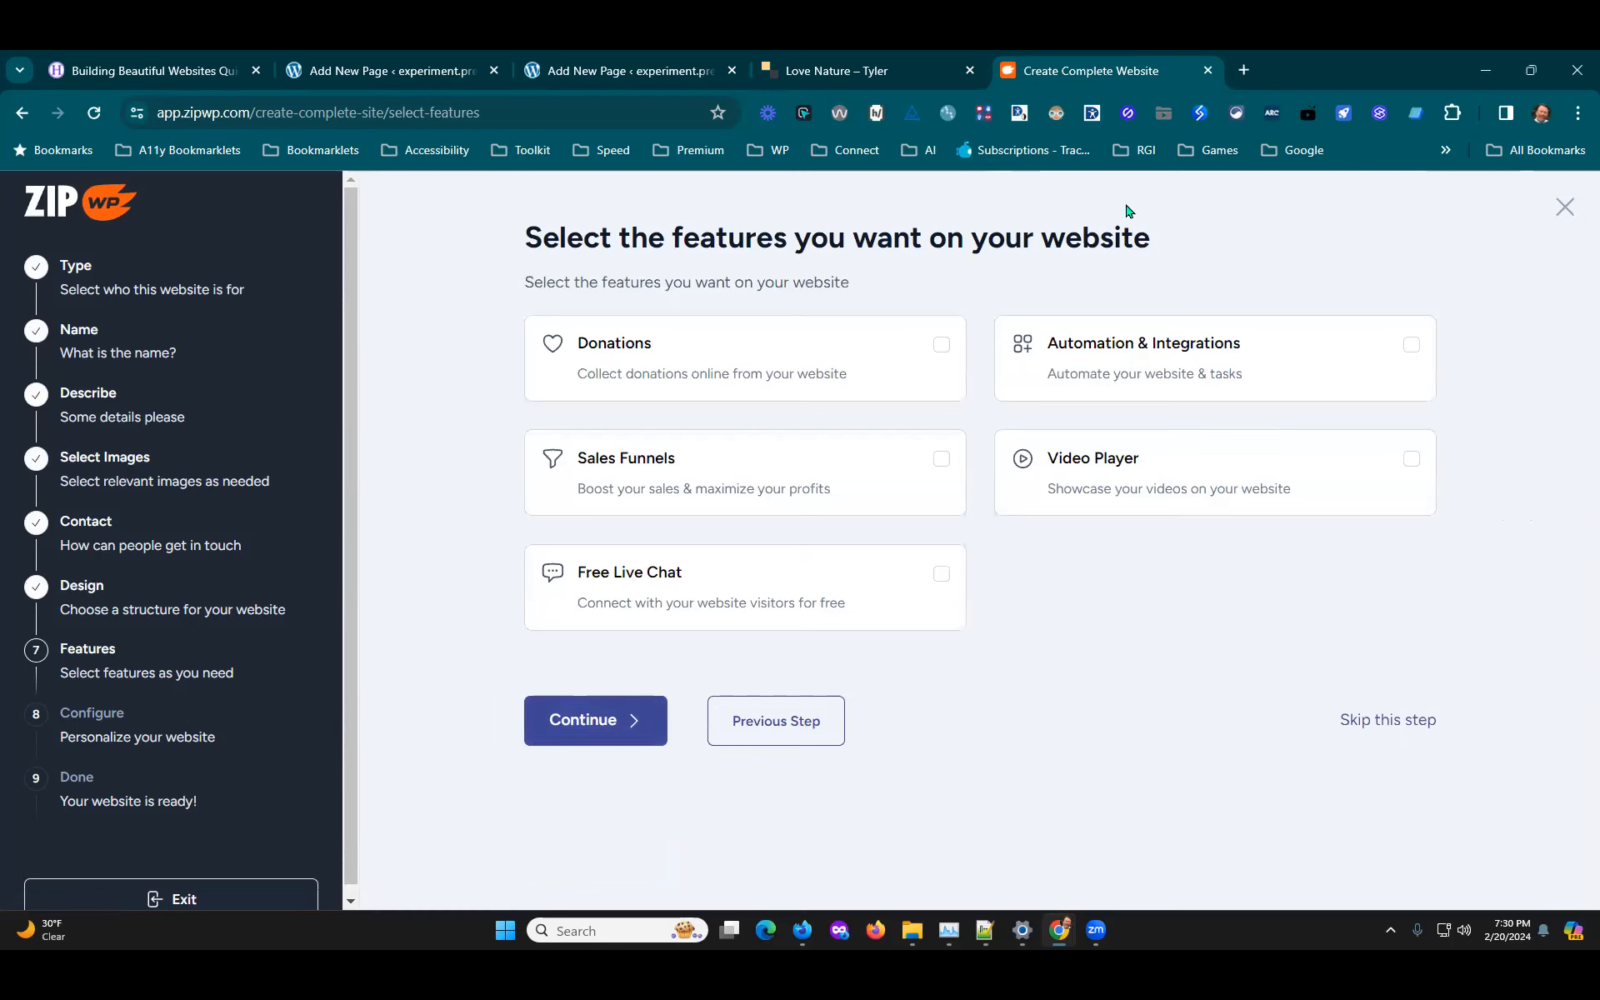
Step: Continue without selecting any extra features and start building the Helping Hands website
click(633, 700)
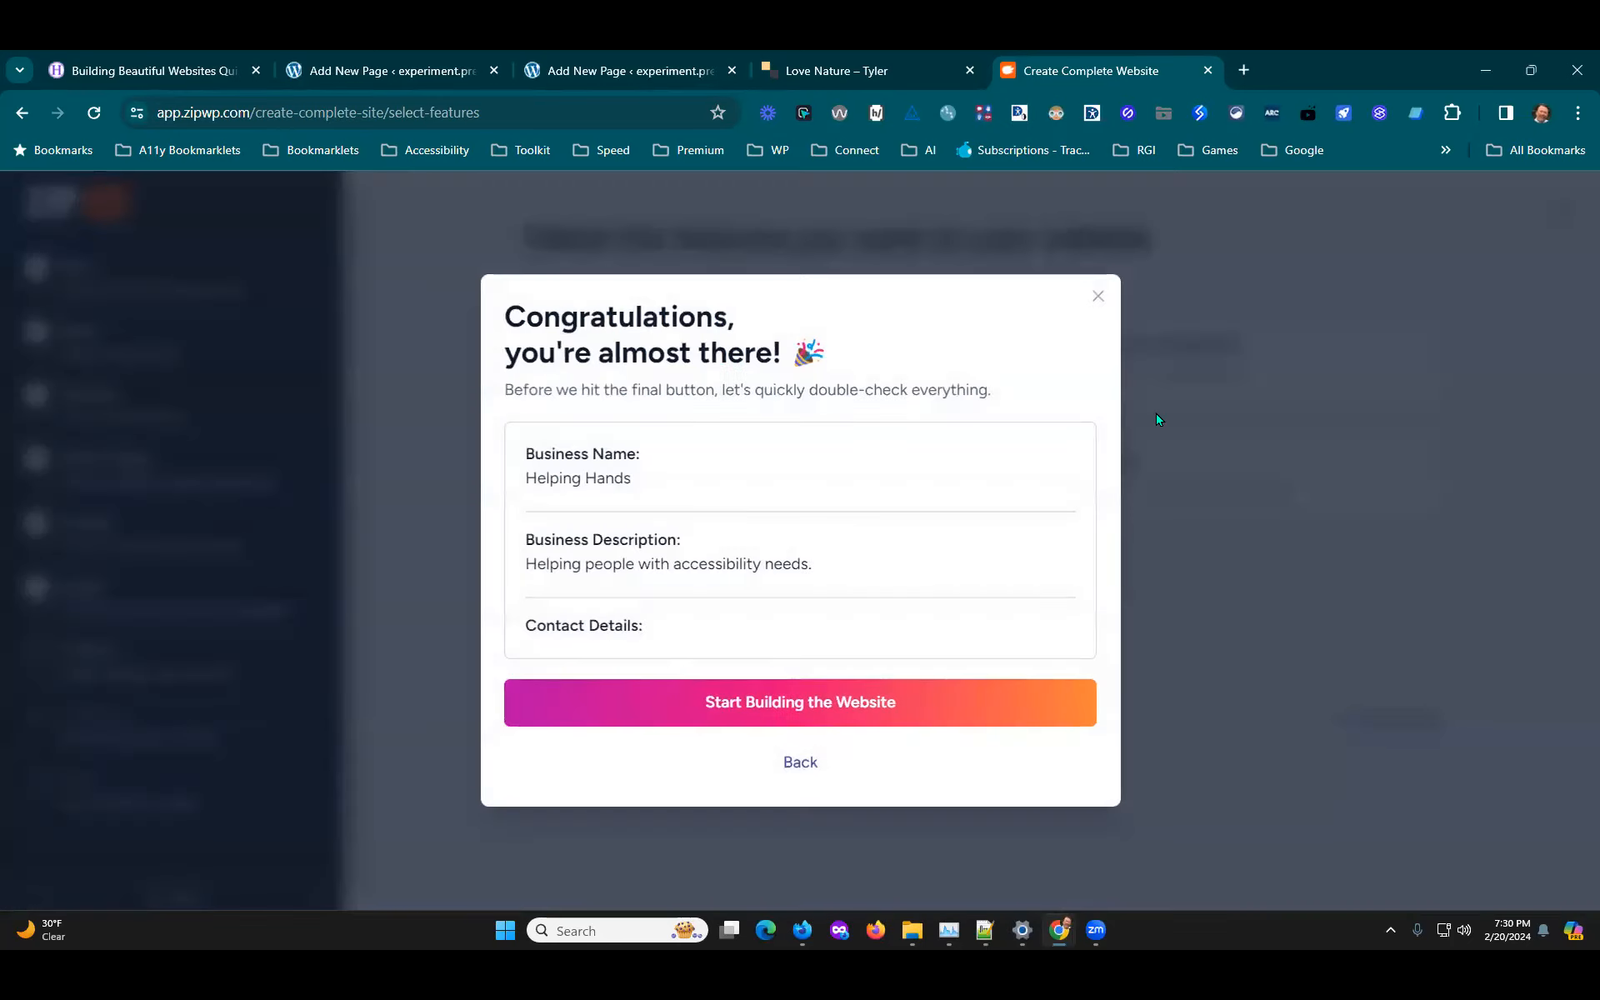
click(762, 701)
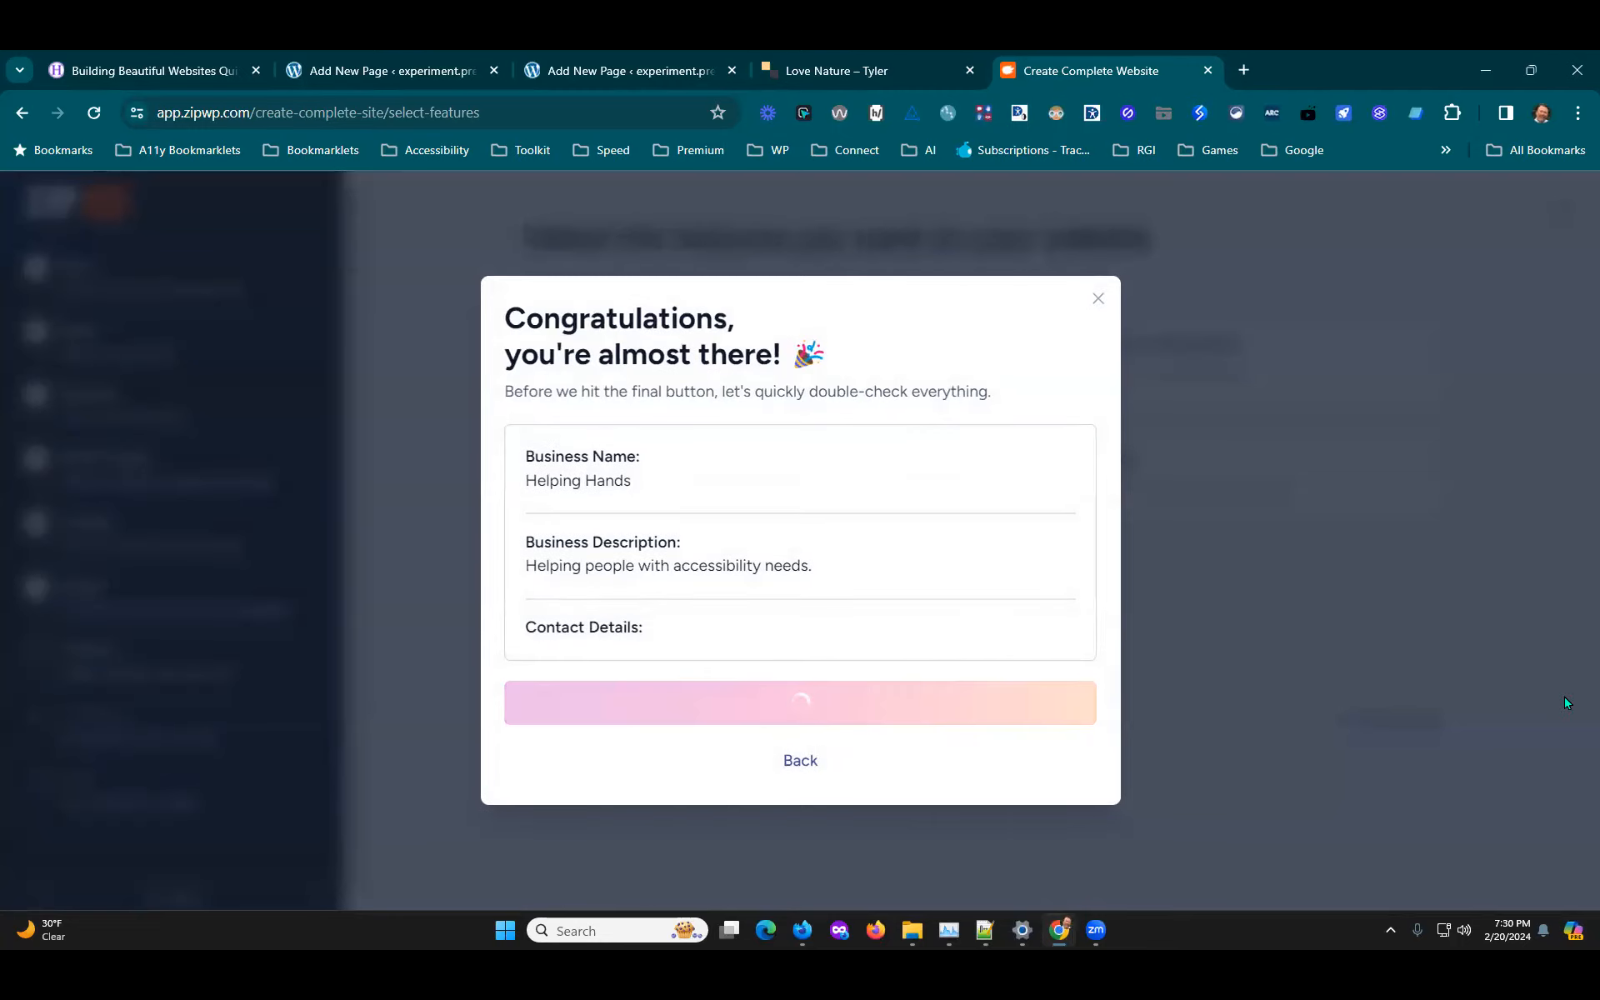
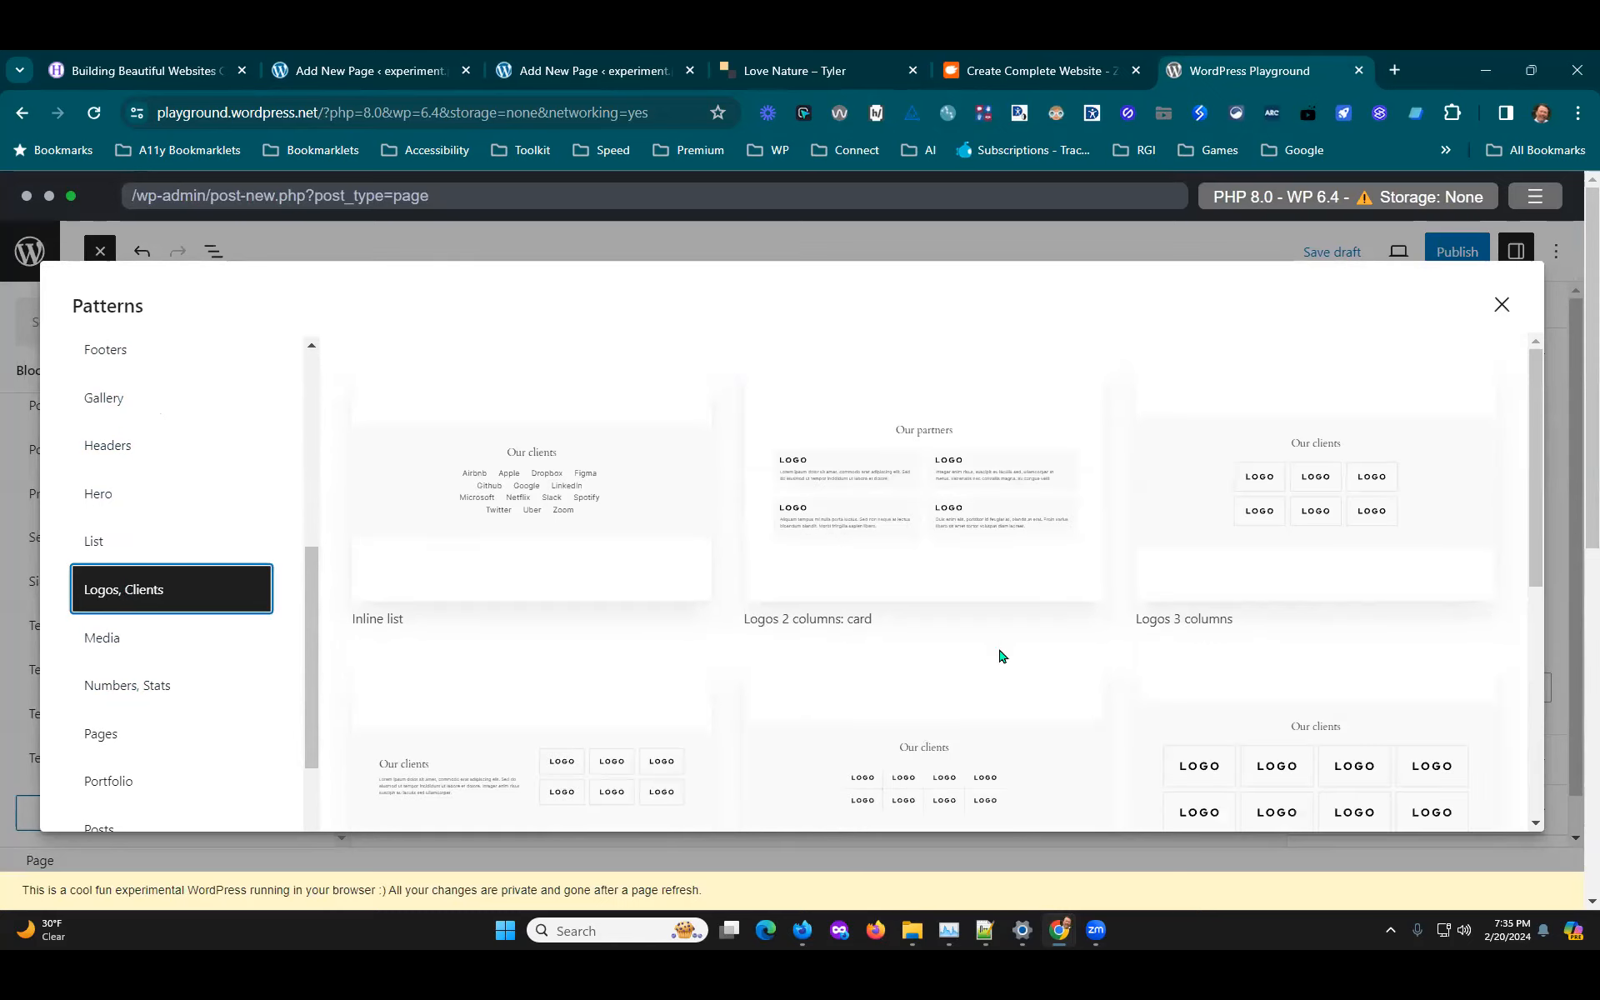
Step: Browse the Logos, Clients and Hero patterns and insert "Hero with title on left and image at the bottom" into the page
scroll(1370, 725, down, 4)
scroll(1371, 721, down, 2)
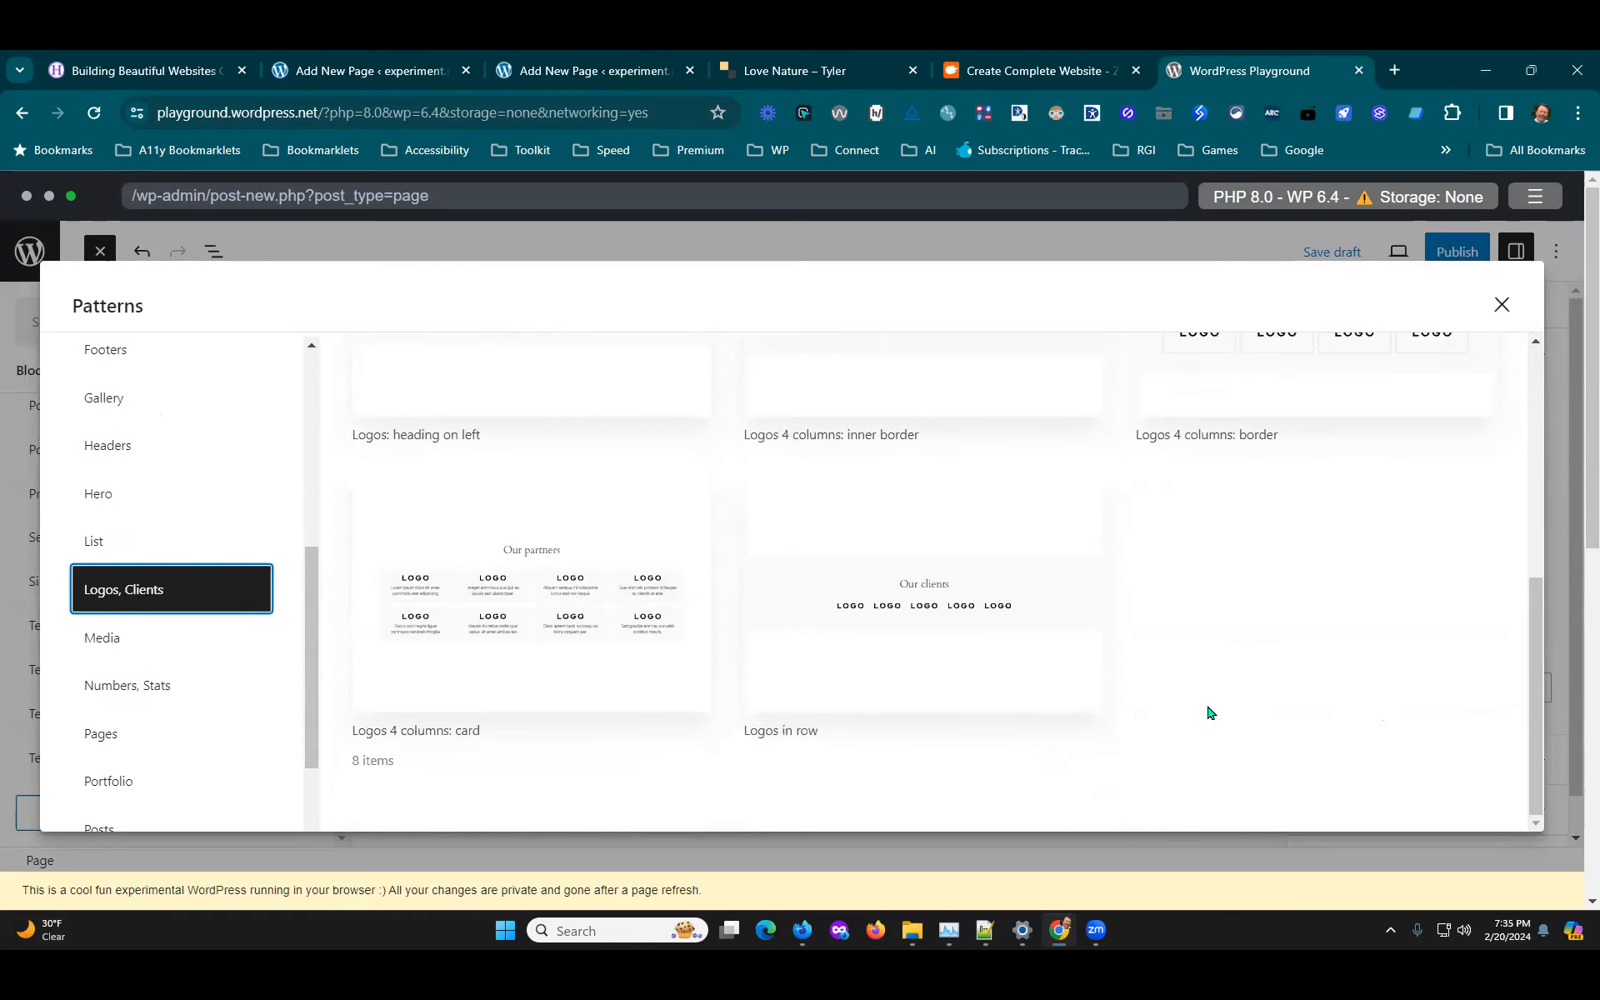
scroll(1250, 658, up, 3)
scroll(1315, 561, up, 3)
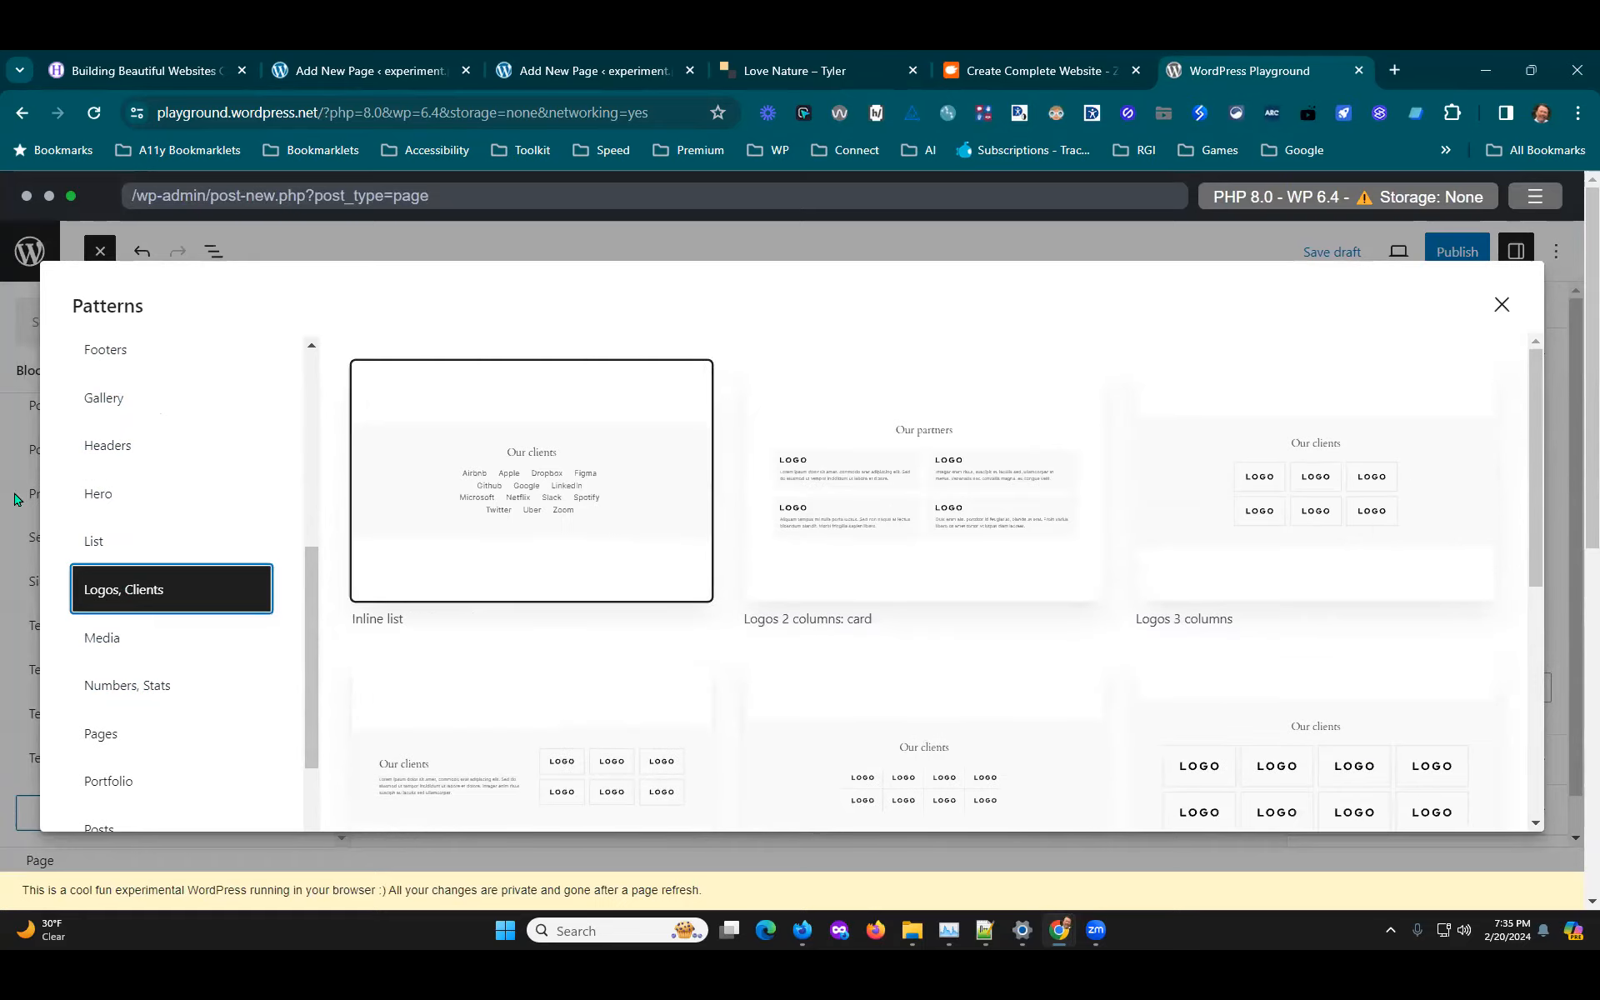
click(107, 498)
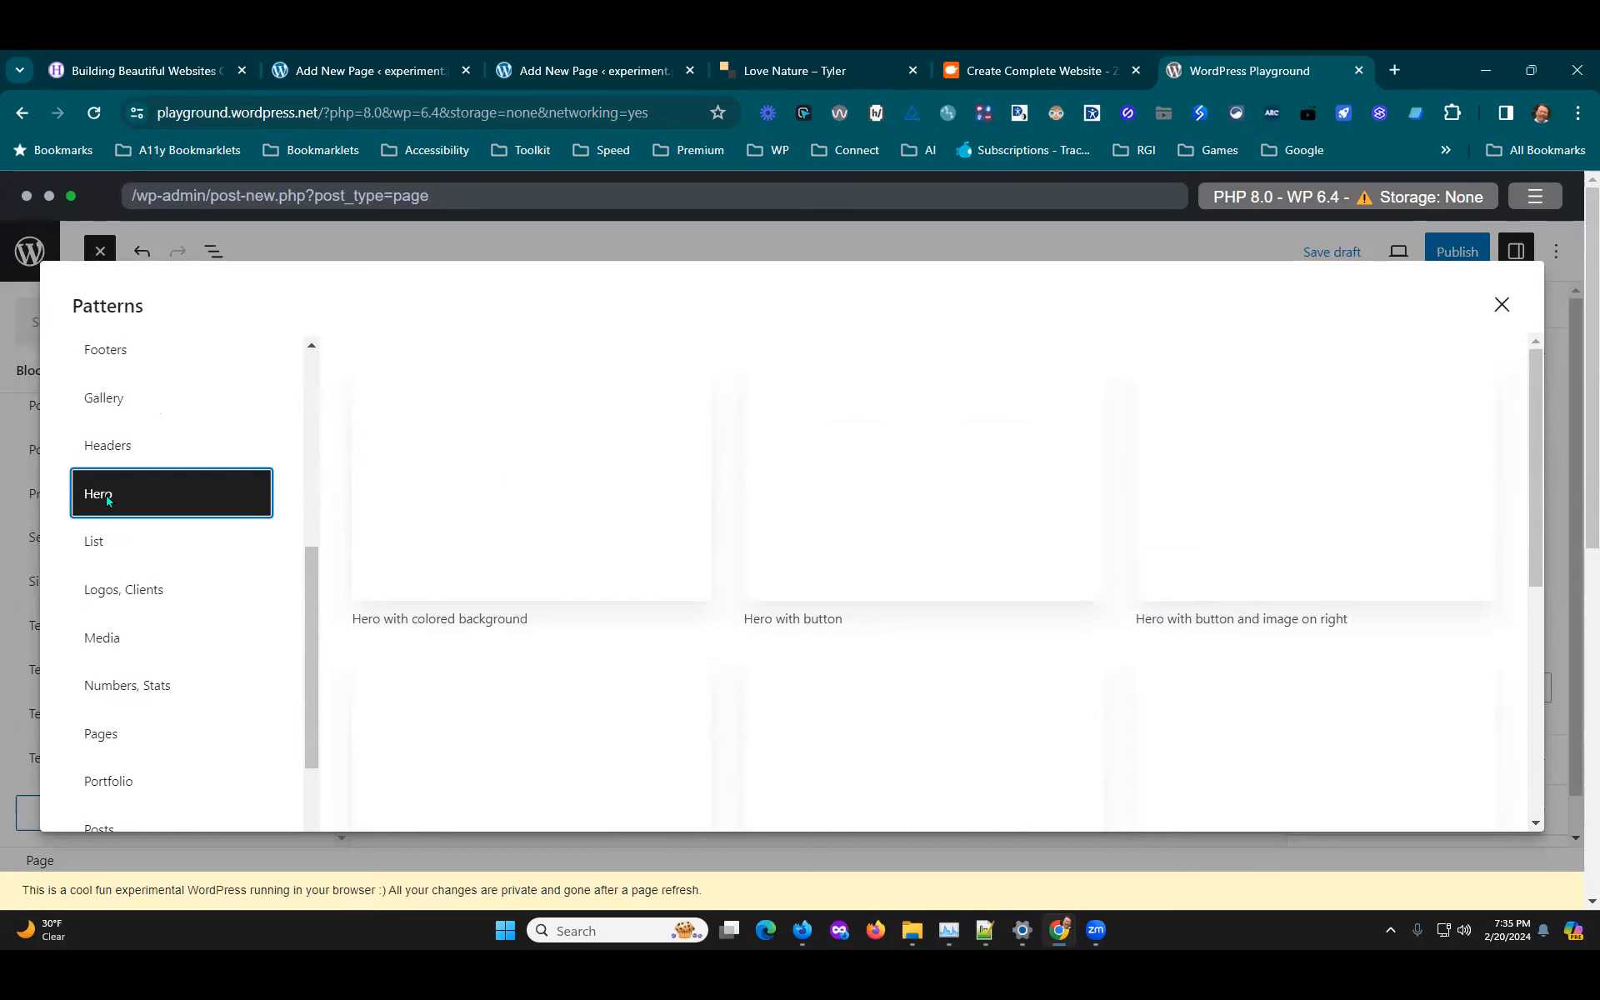
scroll(1378, 747, down, 2)
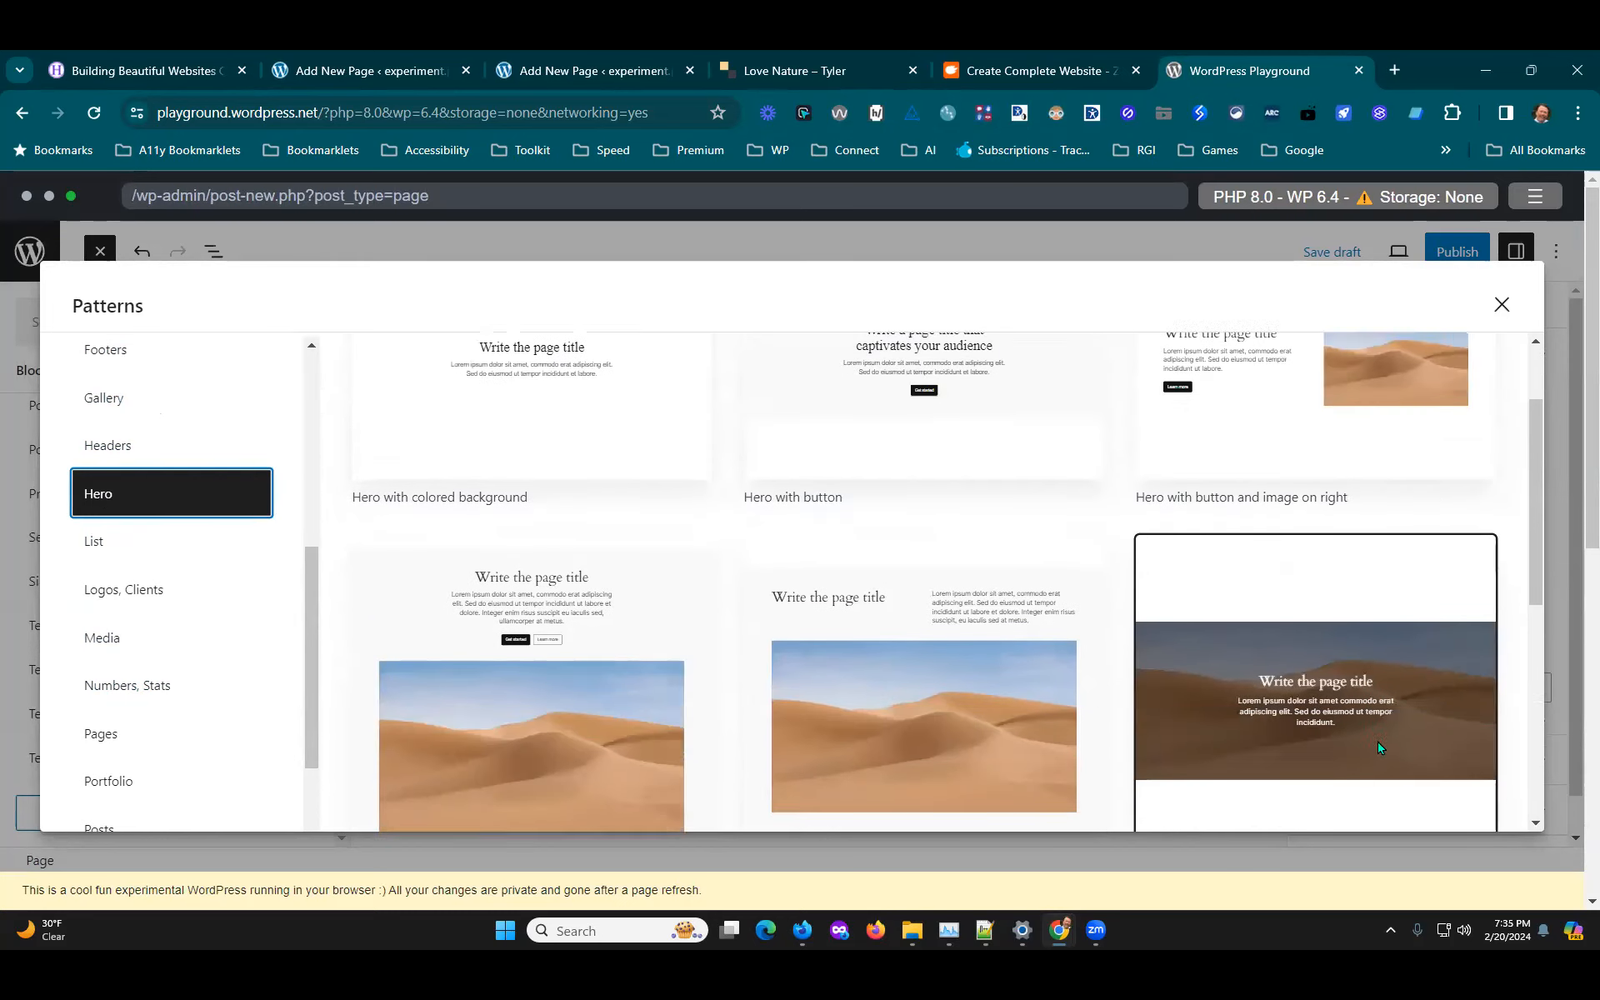
scroll(1378, 748, down, 1)
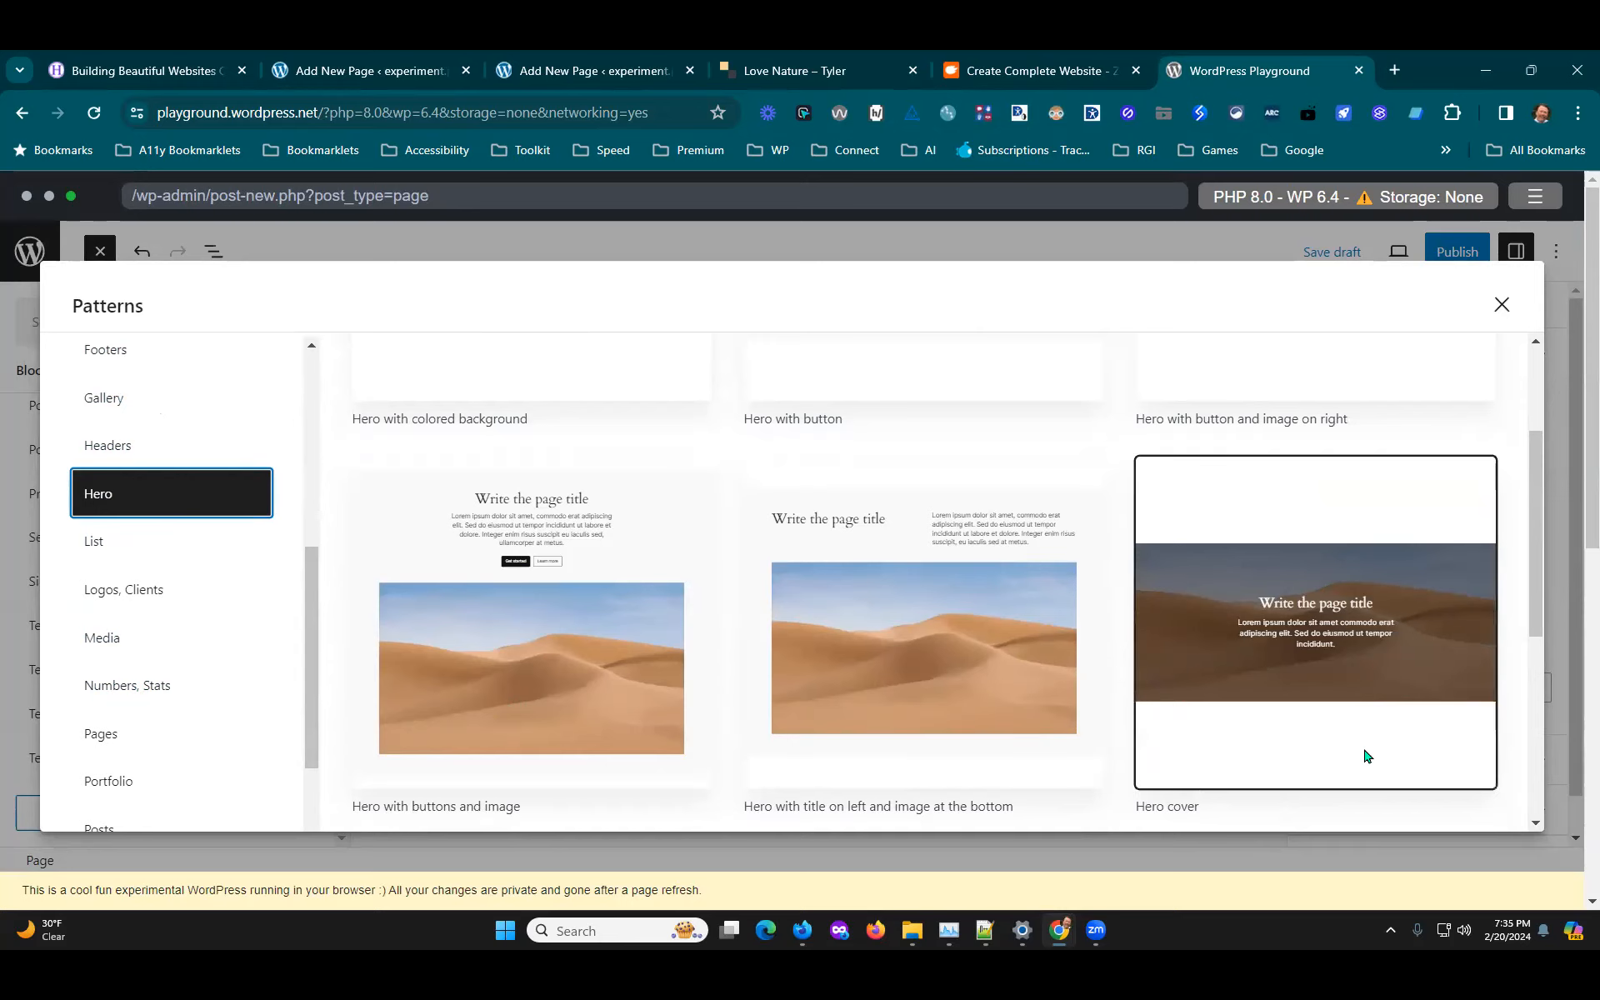
scroll(1342, 770, down, 4)
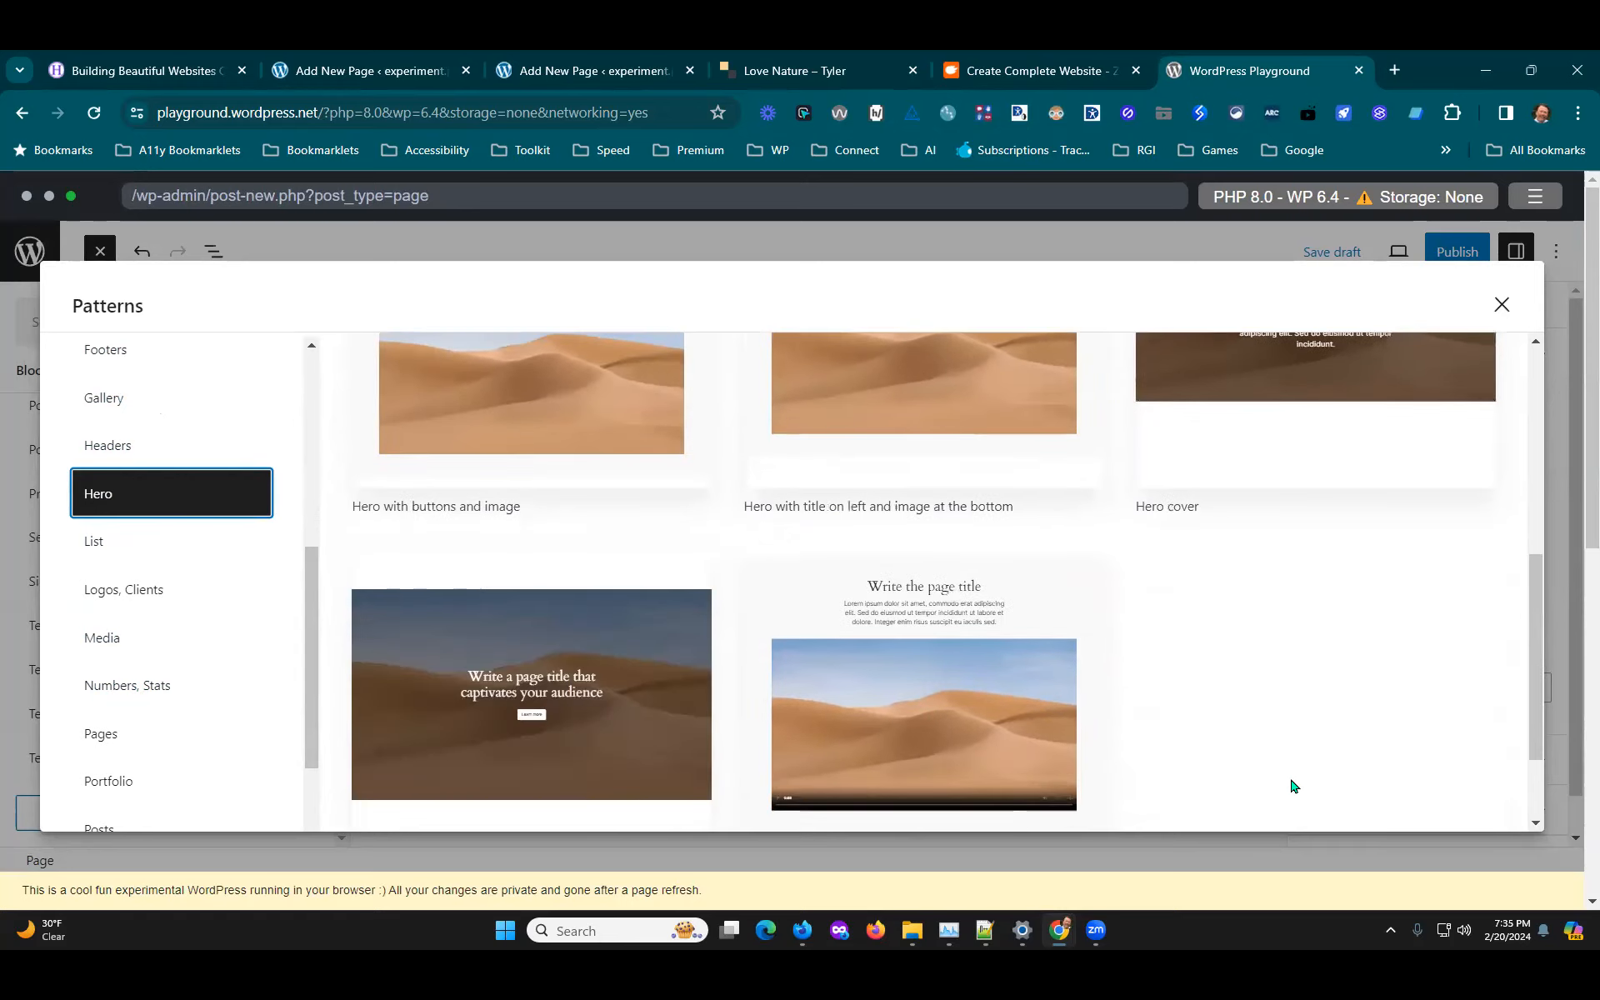
scroll(938, 572, up, 3)
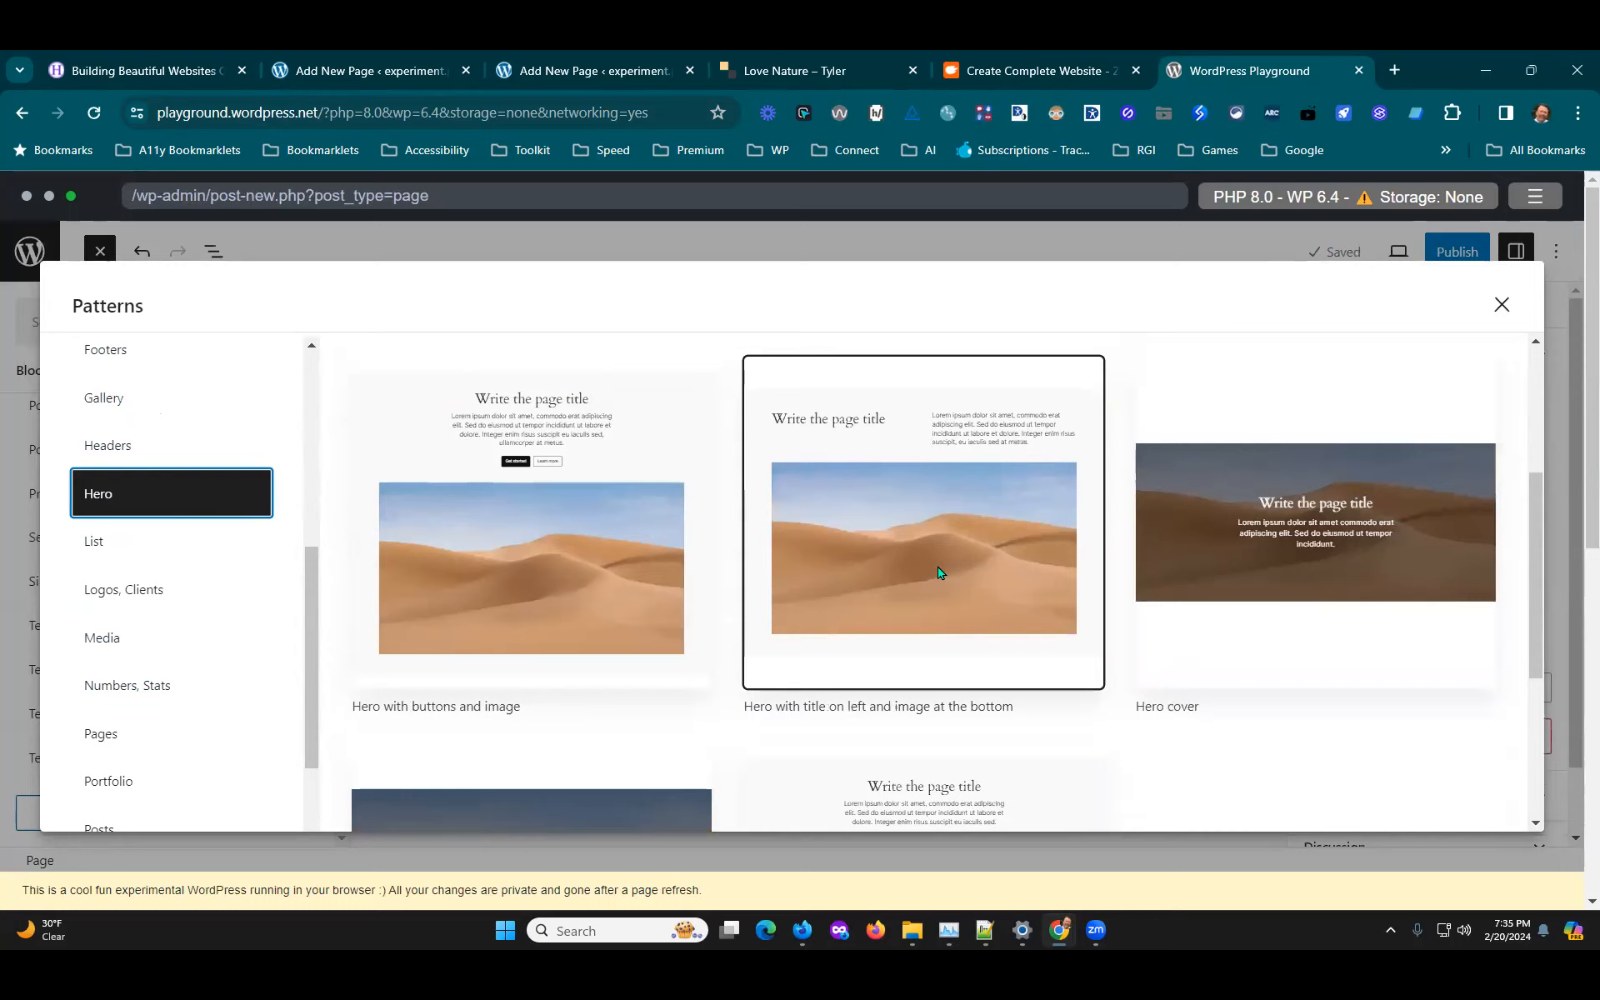
click(913, 548)
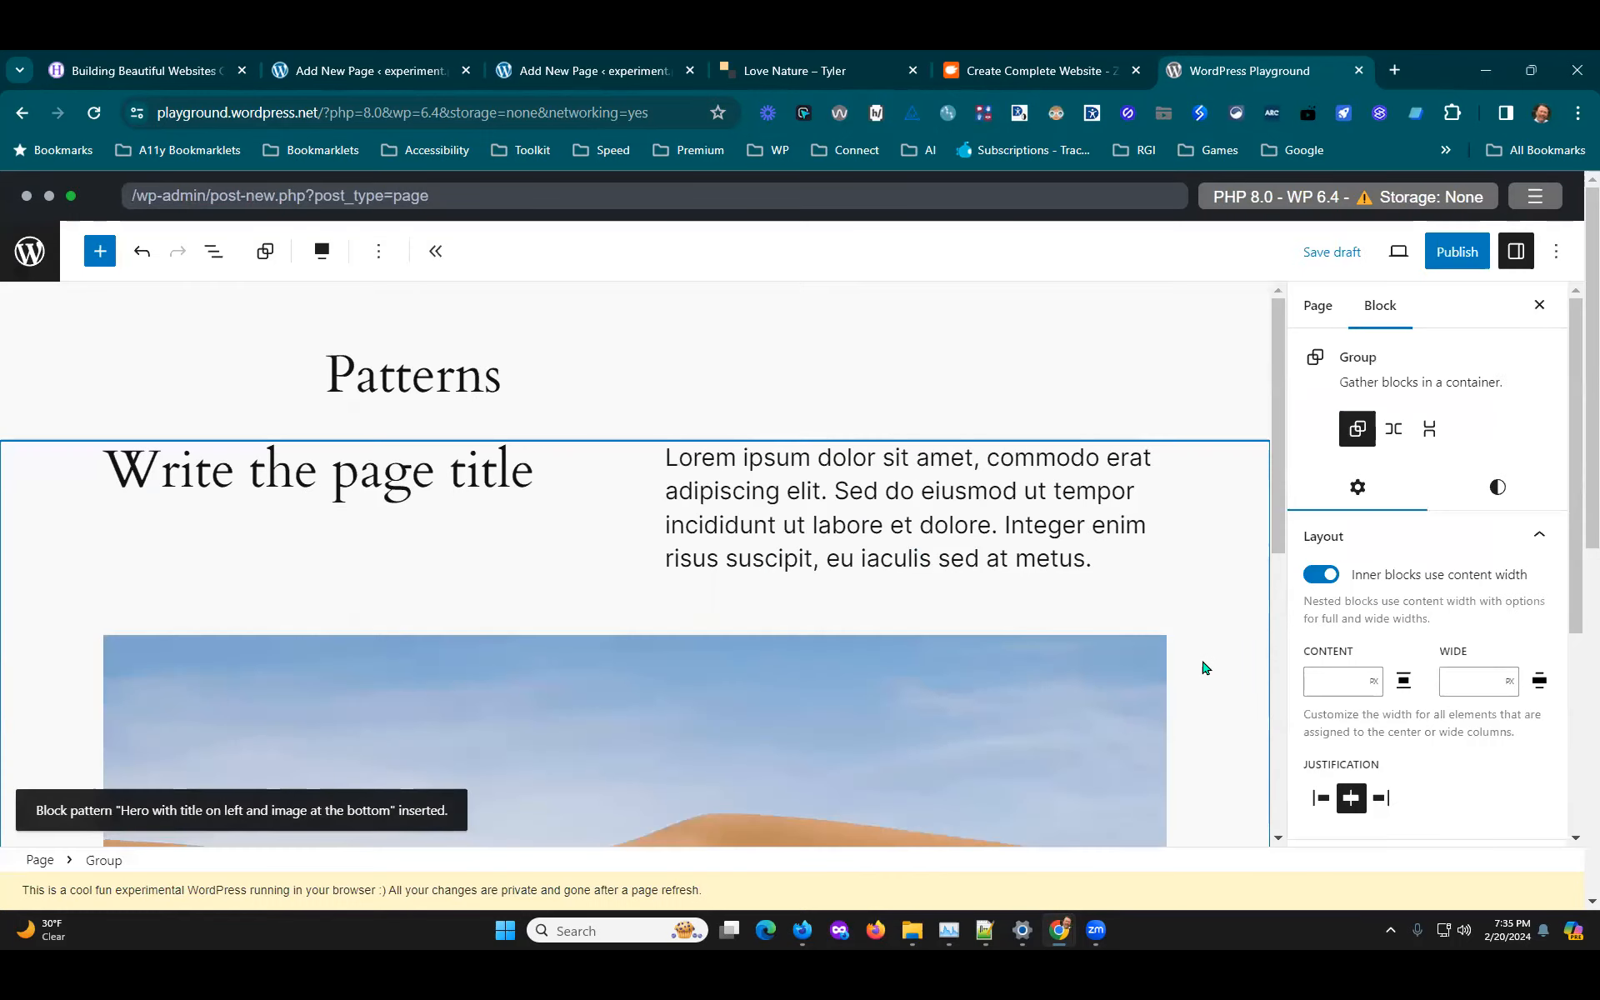
Step: Inspect the inserted hero pattern and expand its group, columns and both nested columns in the block list view
scroll(1202, 666, down, 5)
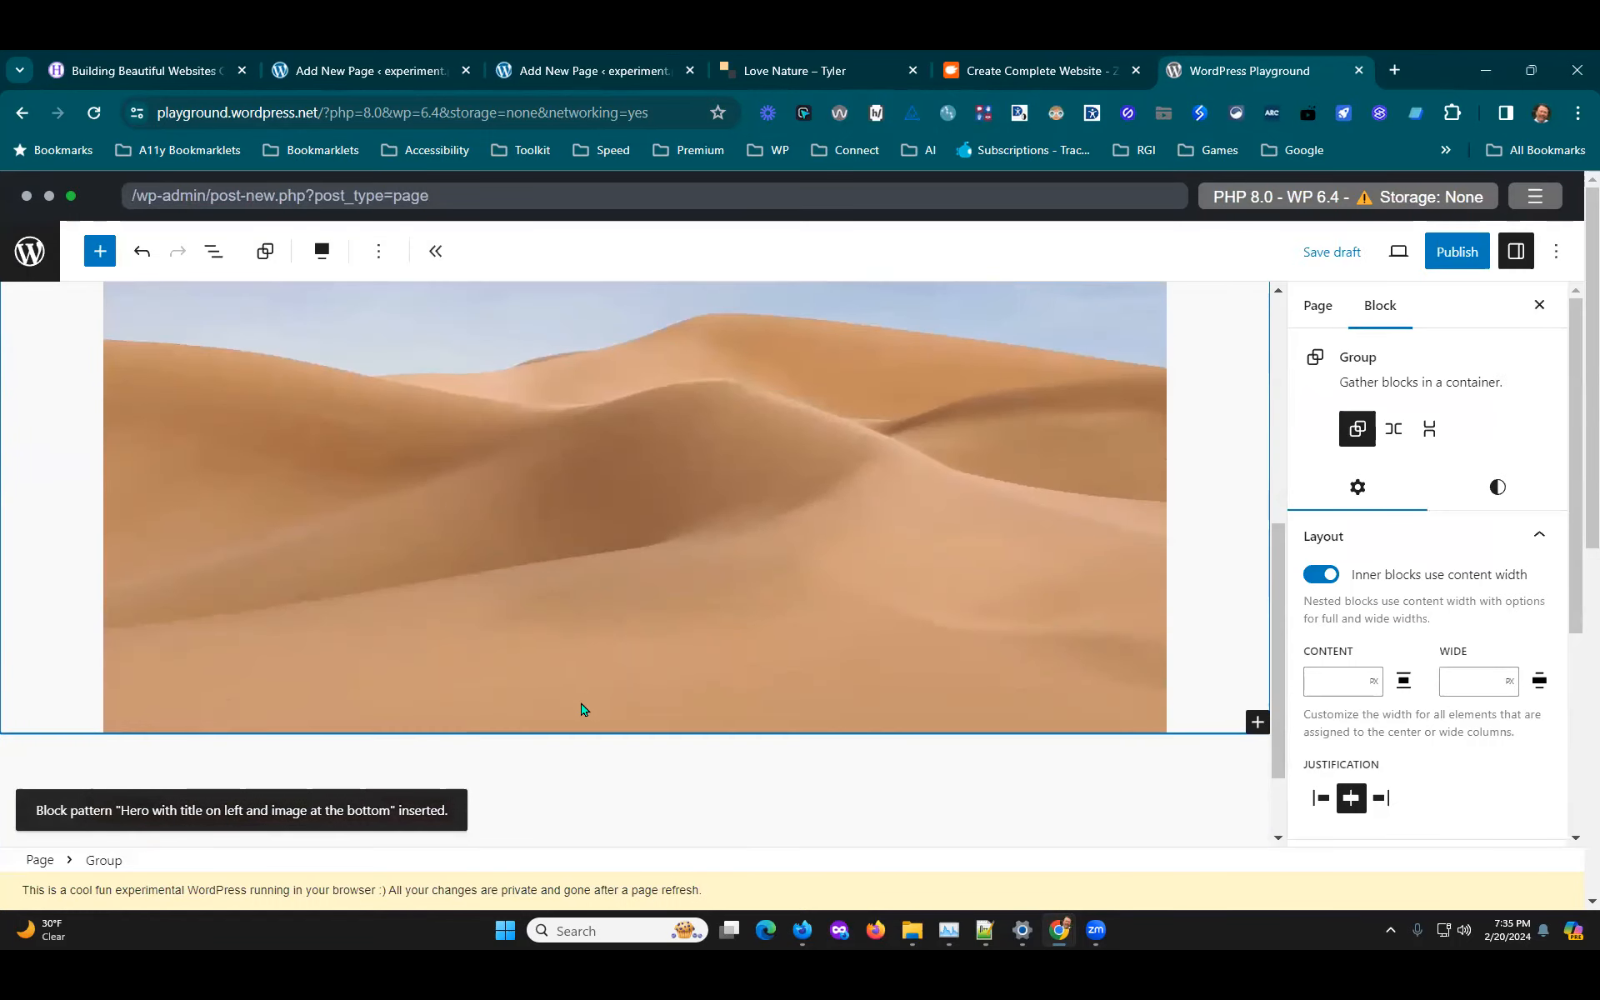
scroll(582, 709, up, 3)
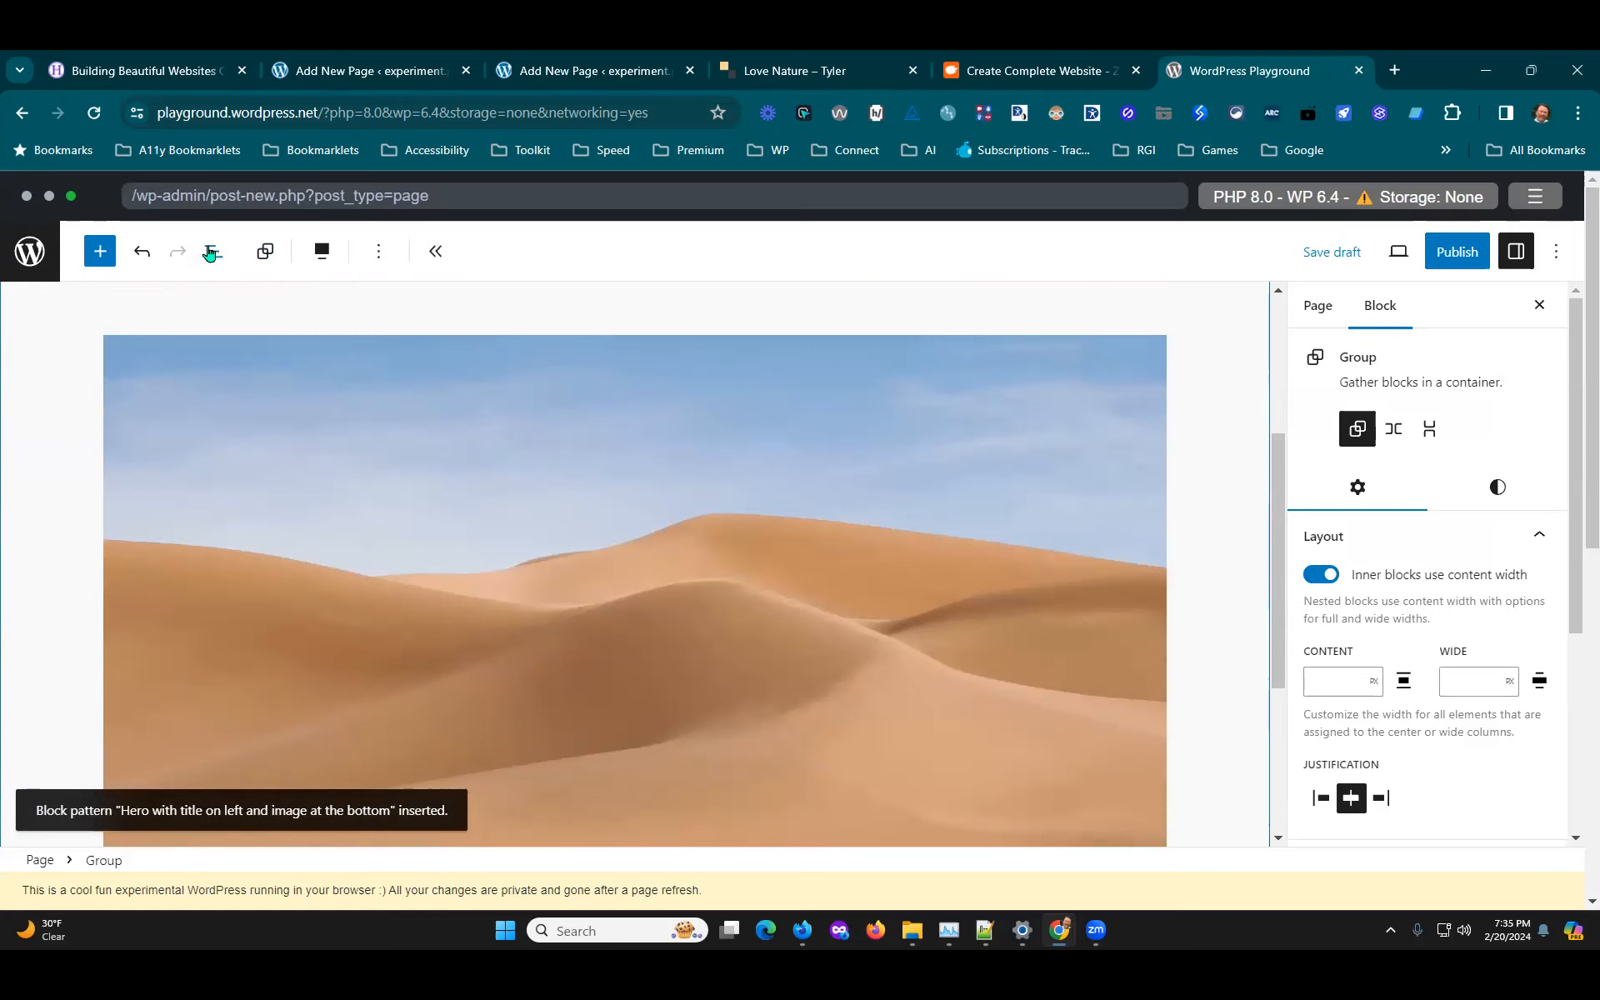
click(210, 253)
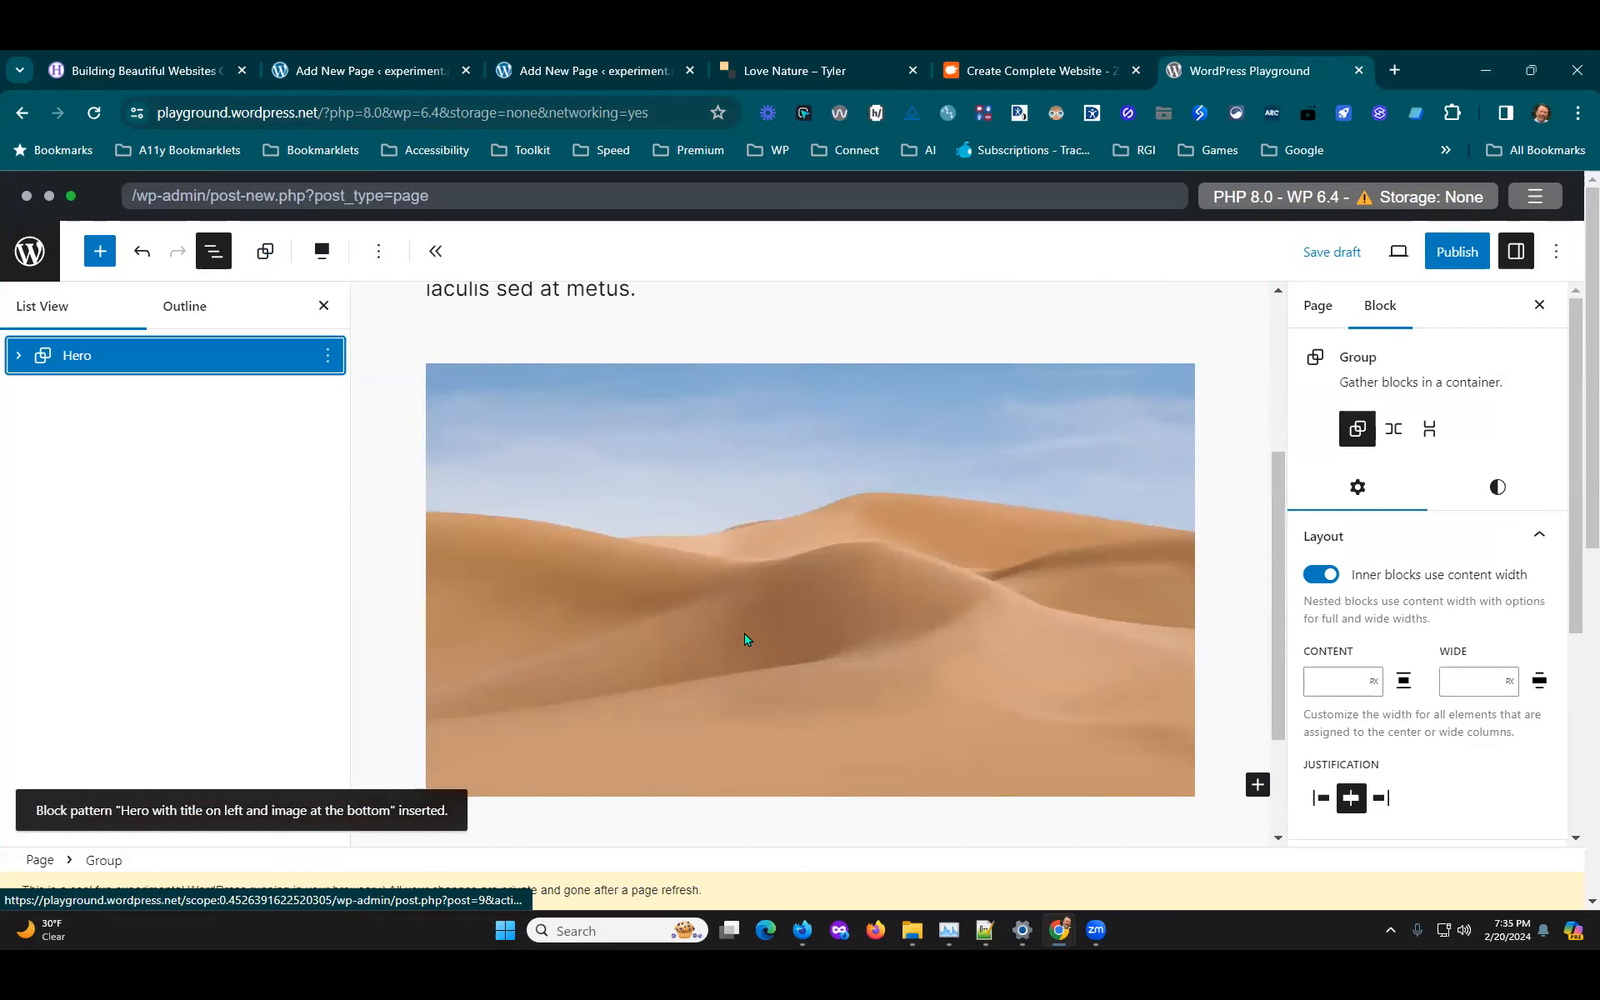
click(20, 355)
click(42, 392)
click(70, 428)
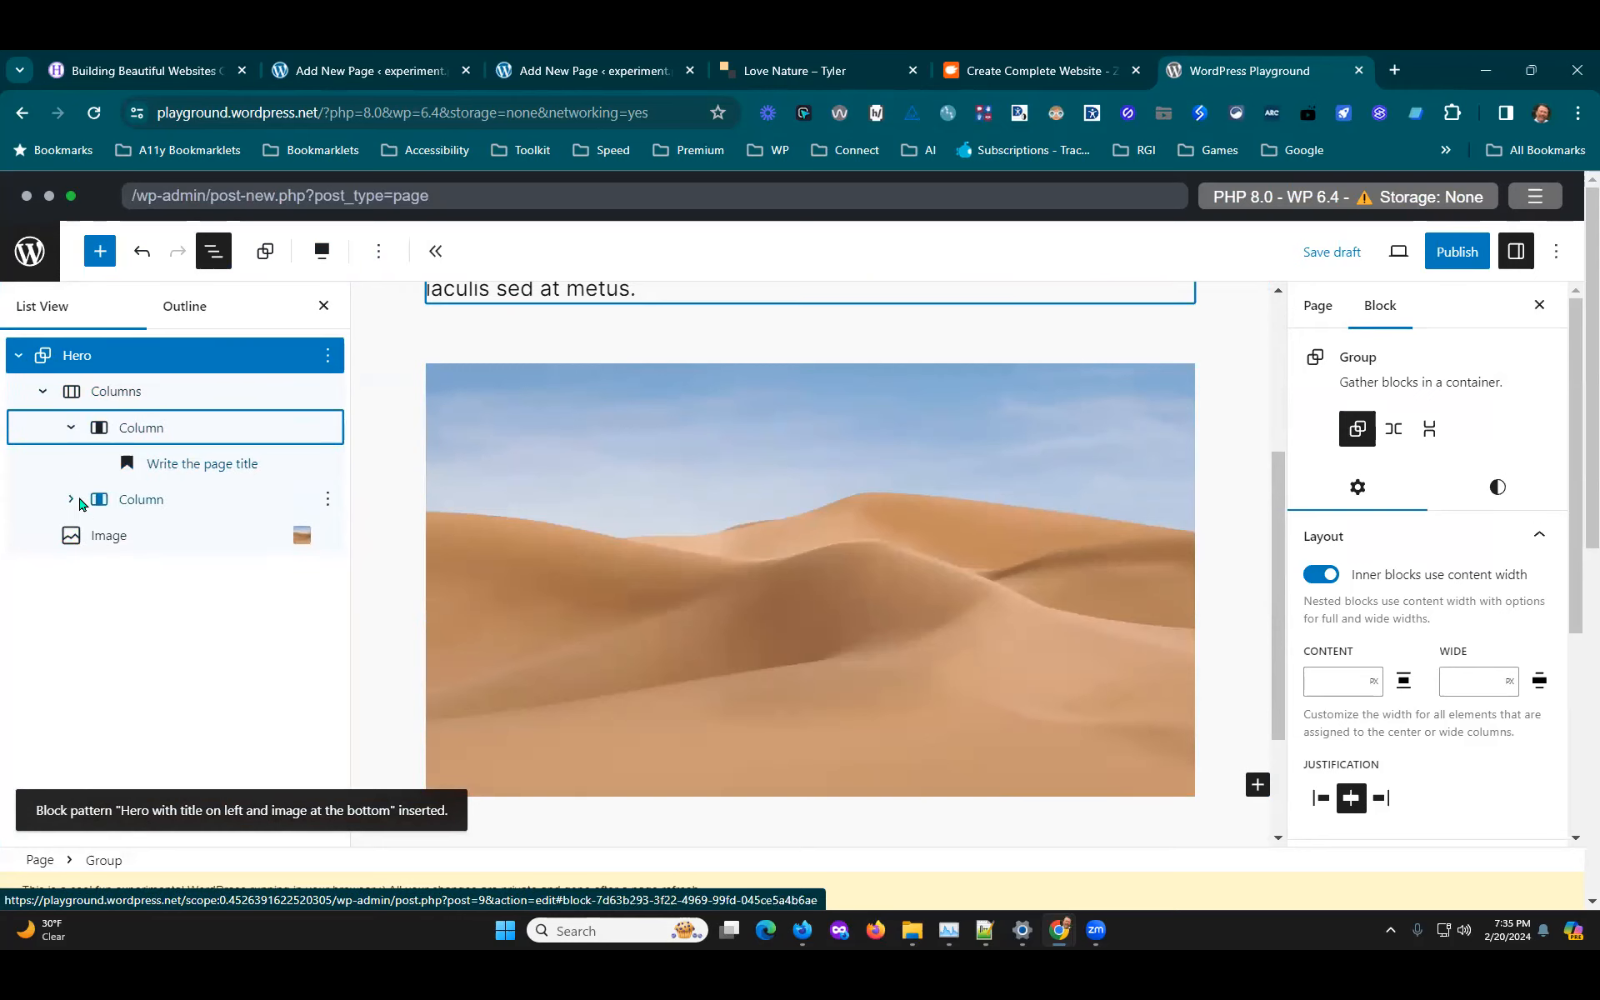
click(70, 499)
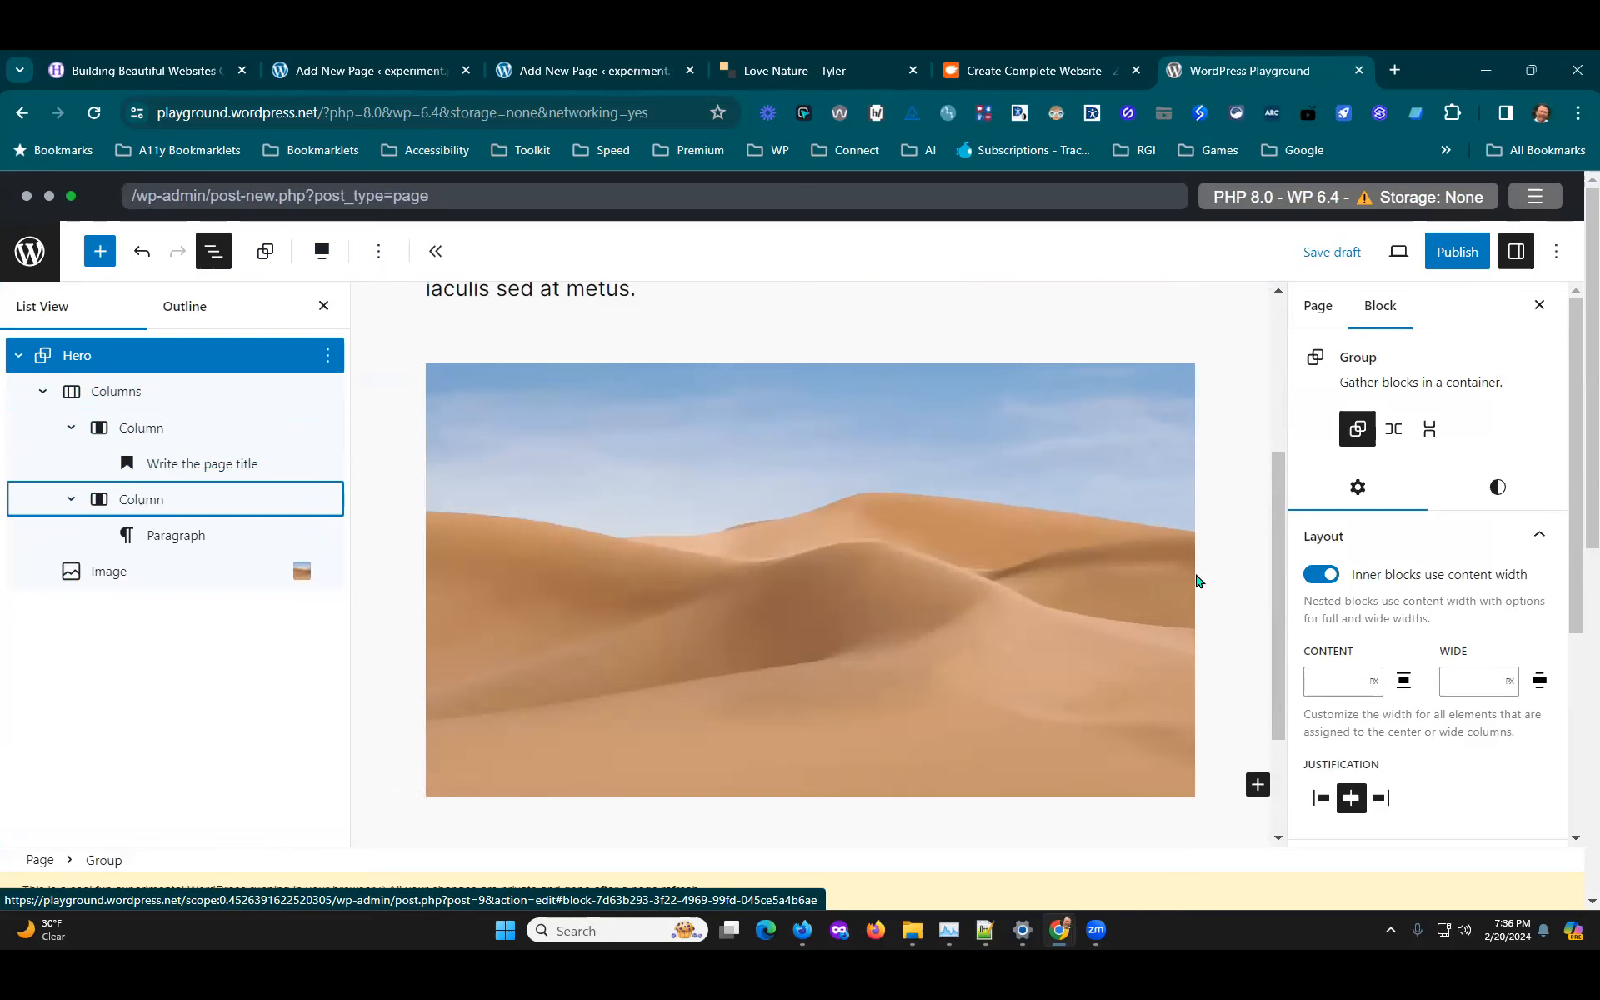
Step: Check the ZipWP site's completion page and return to the hero pattern in WordPress Playground
click(1034, 72)
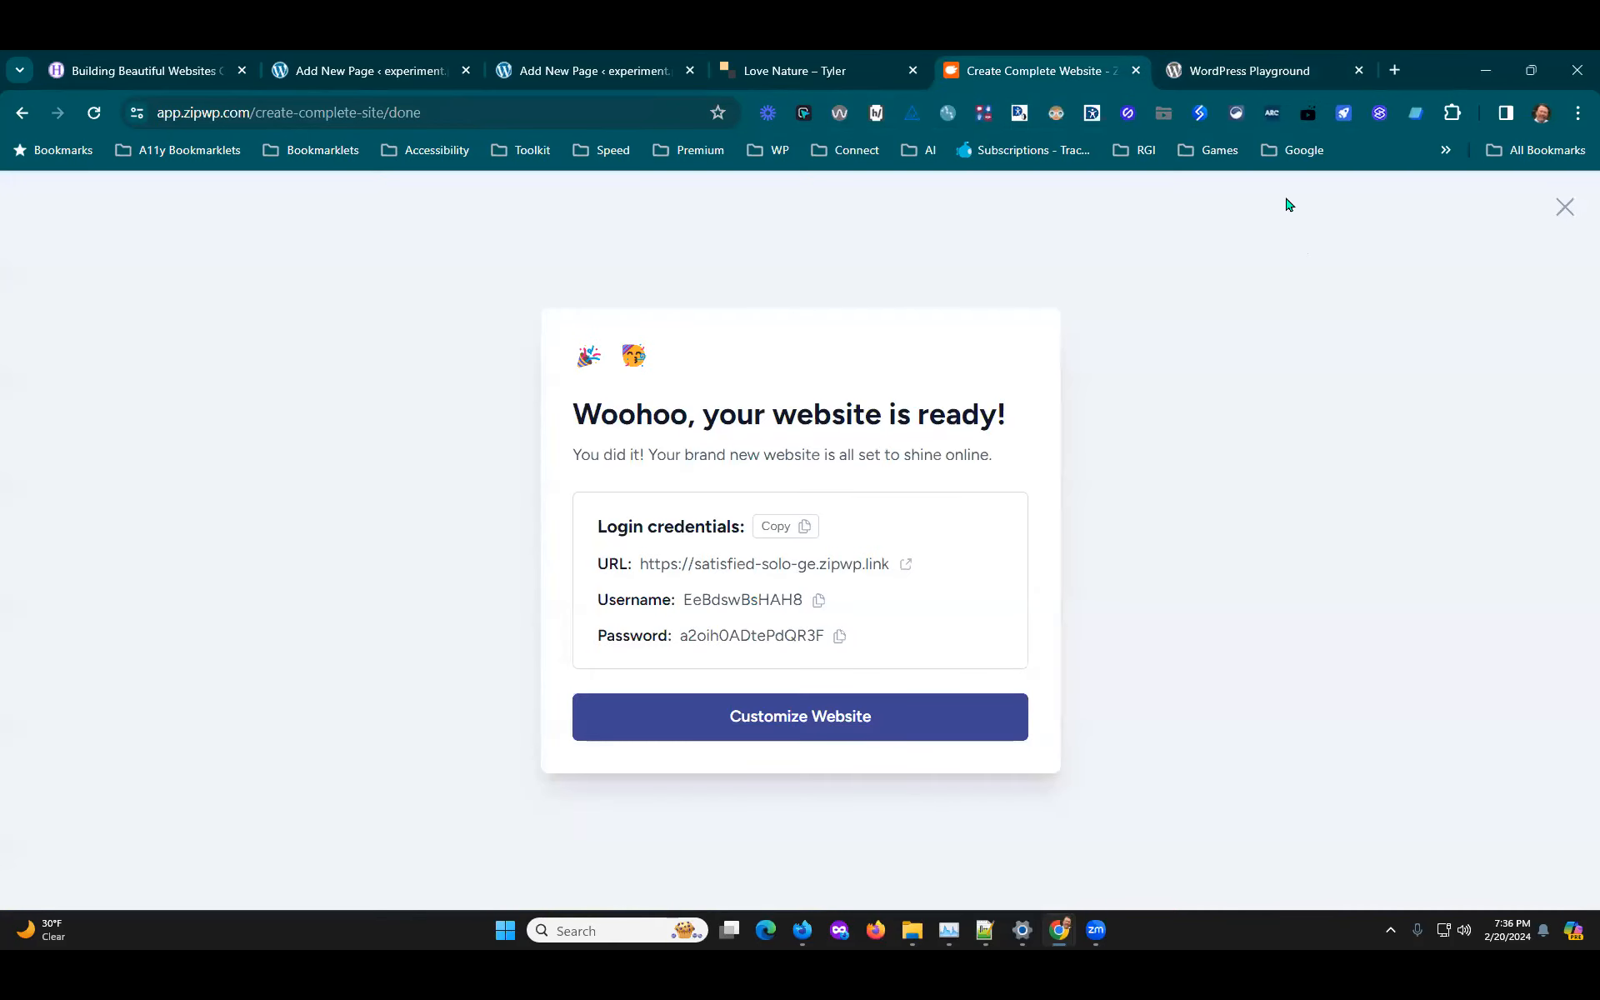
click(1228, 70)
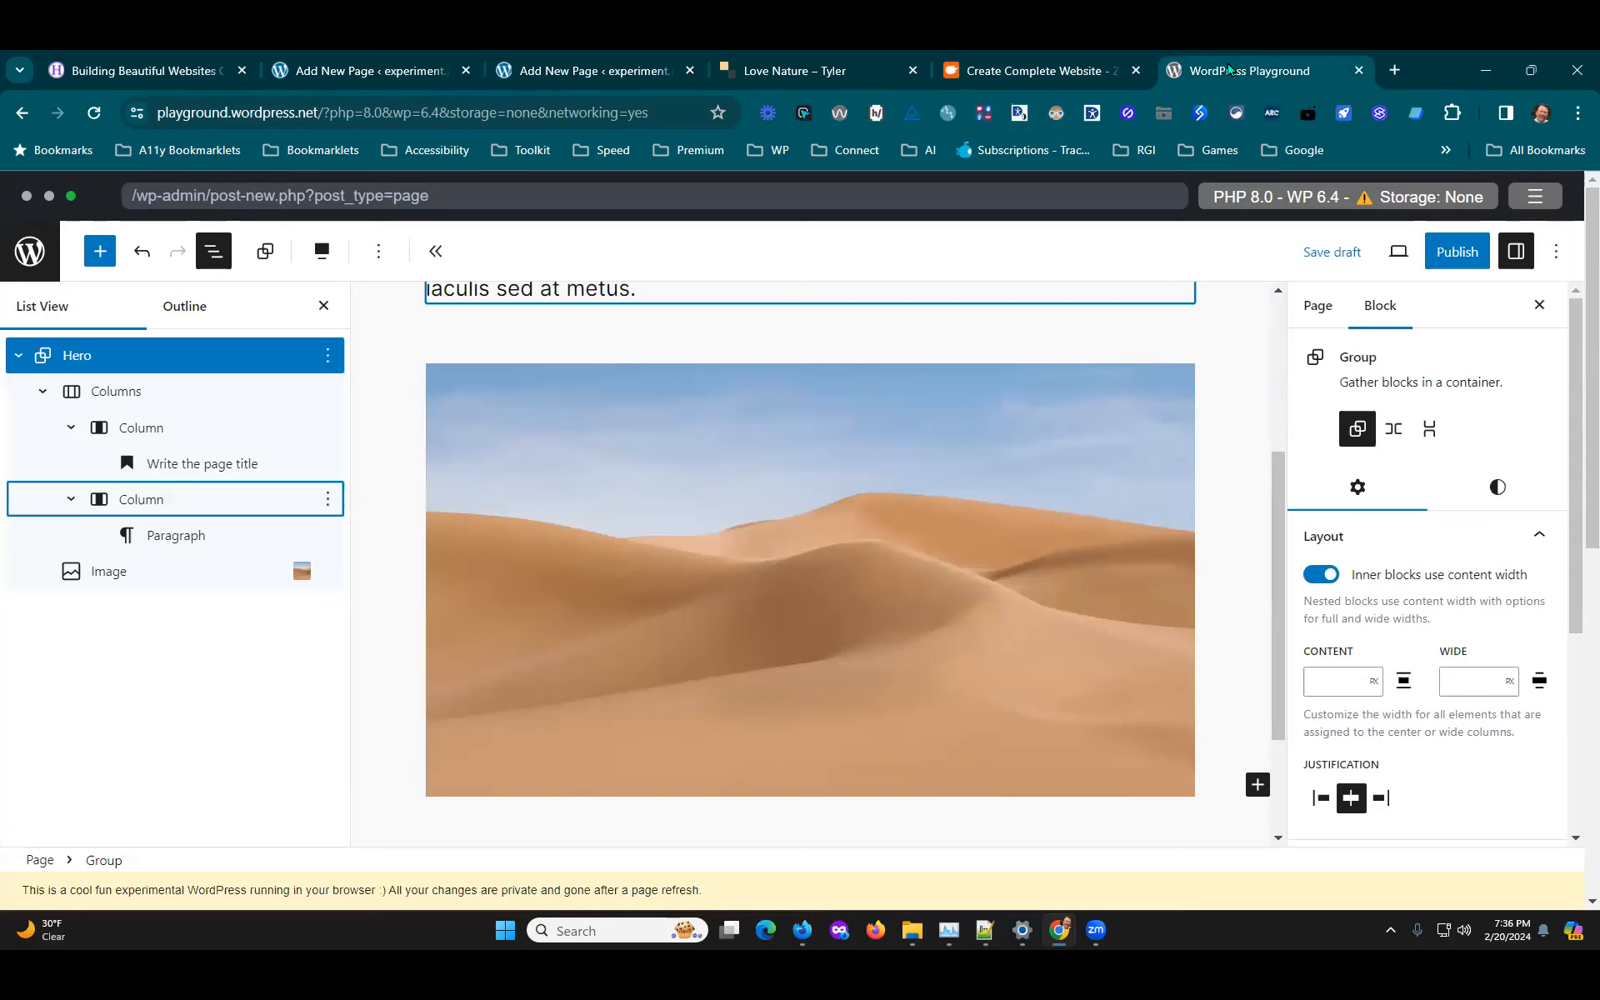
scroll(1000, 467, up, 2)
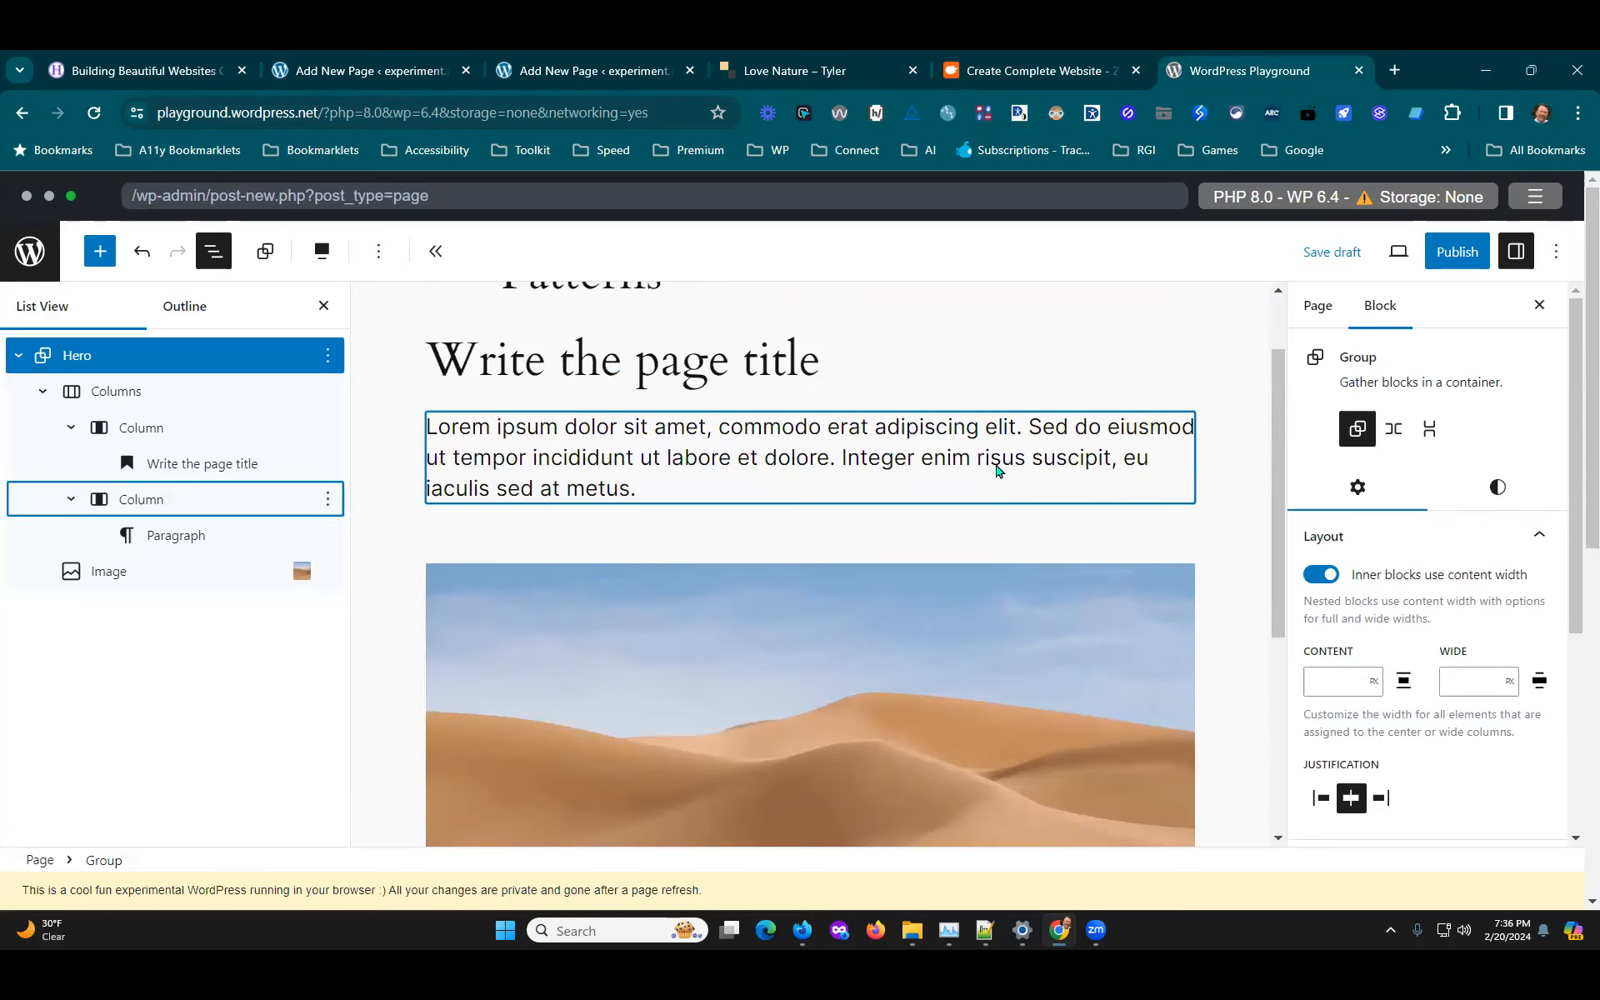
Step: Publish the Patterns page containing the hero pattern and return to the WordPress Playground pages list
click(1454, 265)
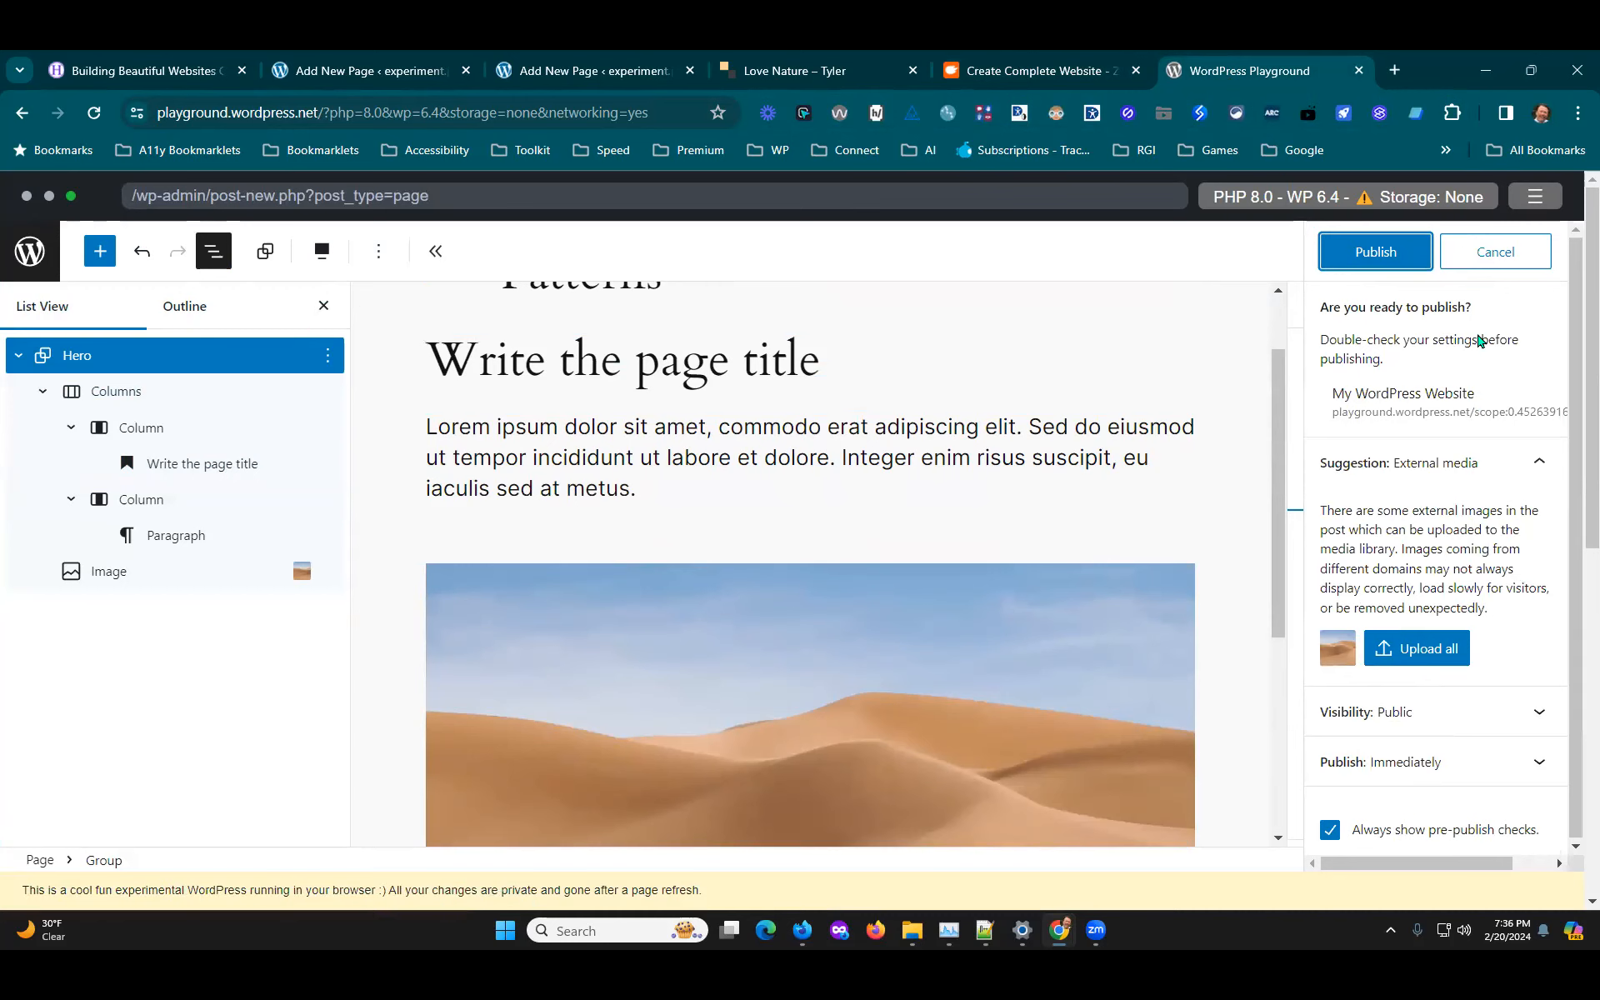
click(1385, 266)
click(29, 260)
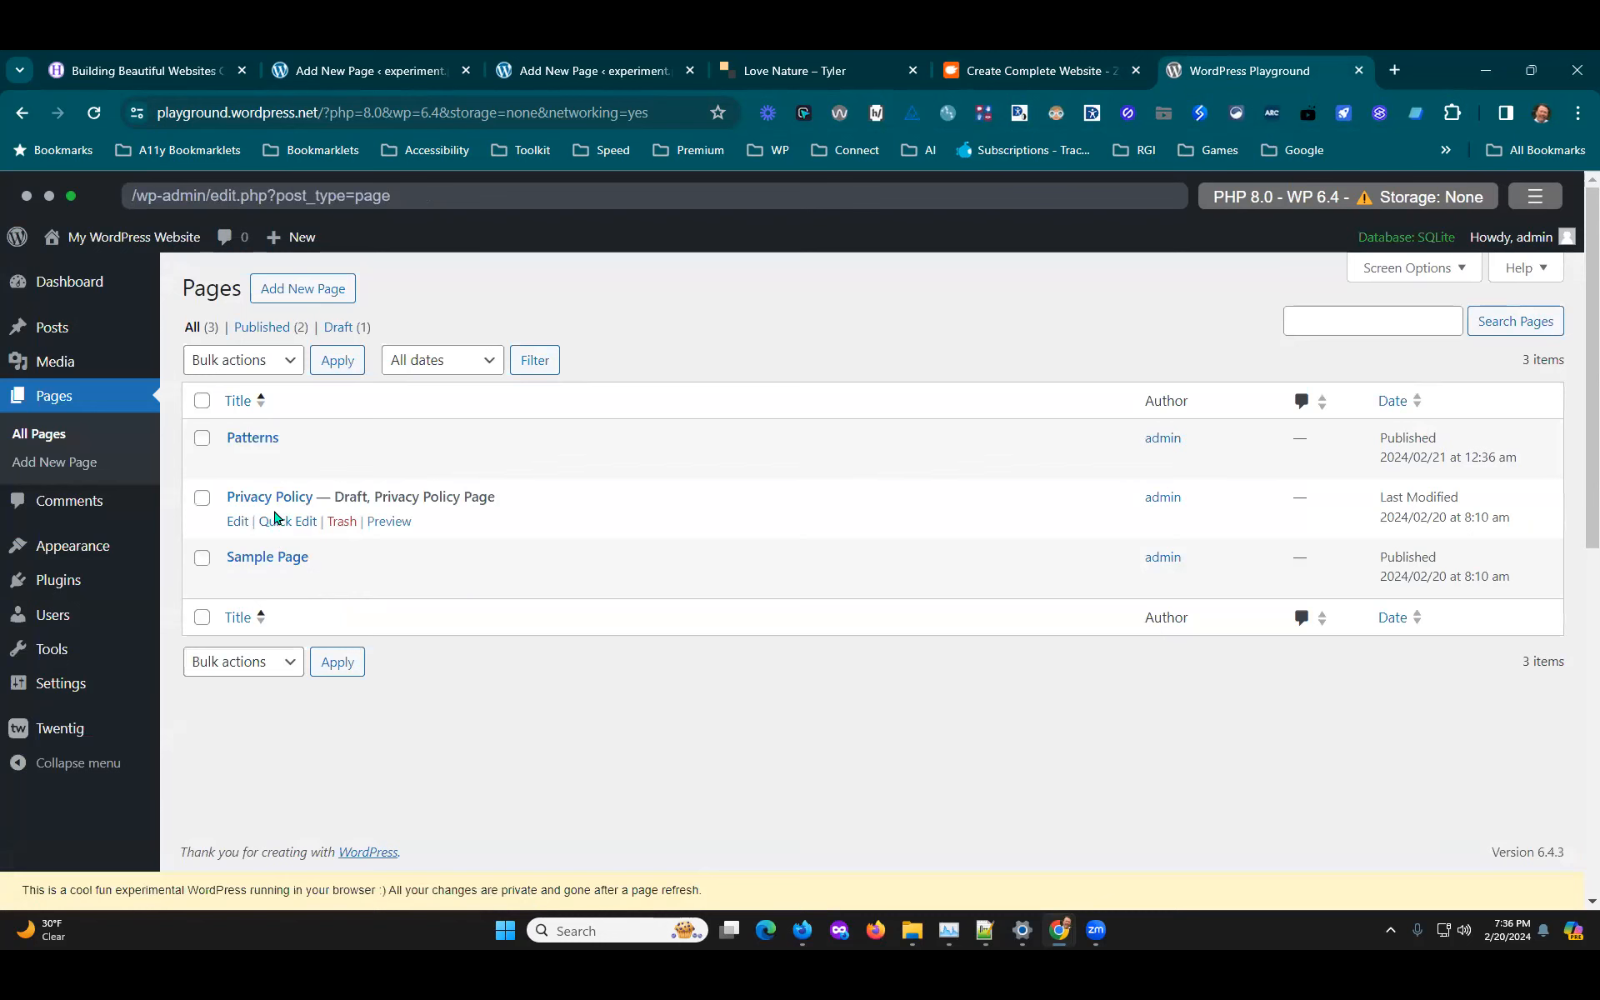
mouse_move(153, 579)
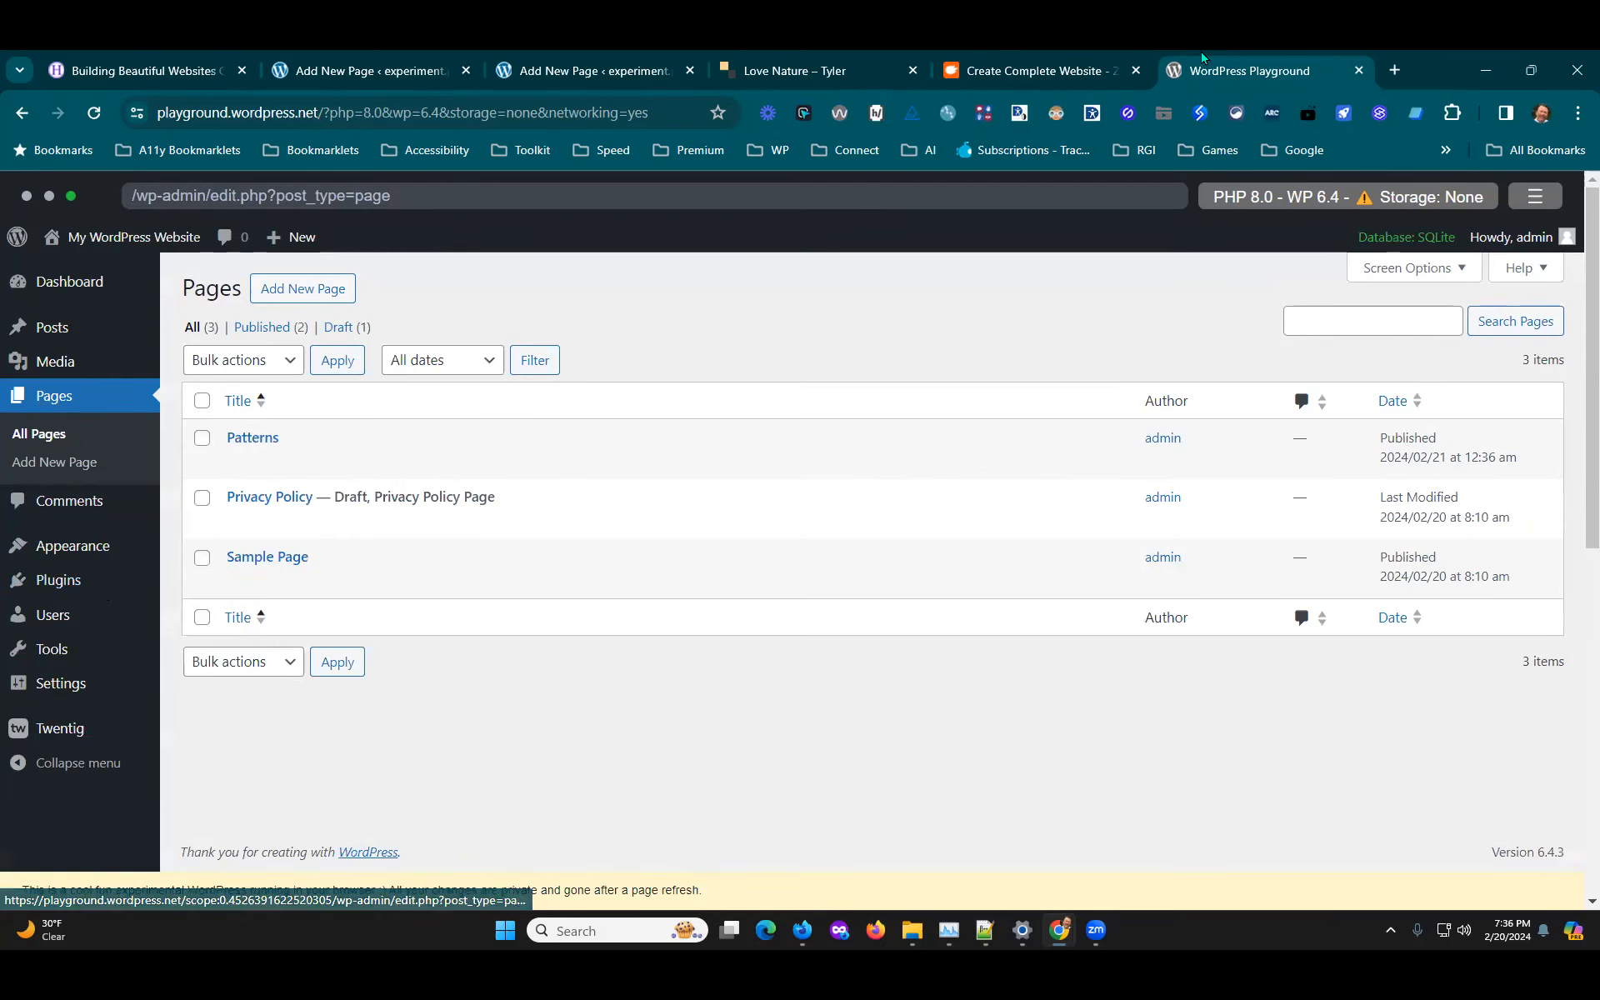
Step: Return to ZipWP's completion page and open the generated Helping Hands website for customization
mouse_move(1015, 73)
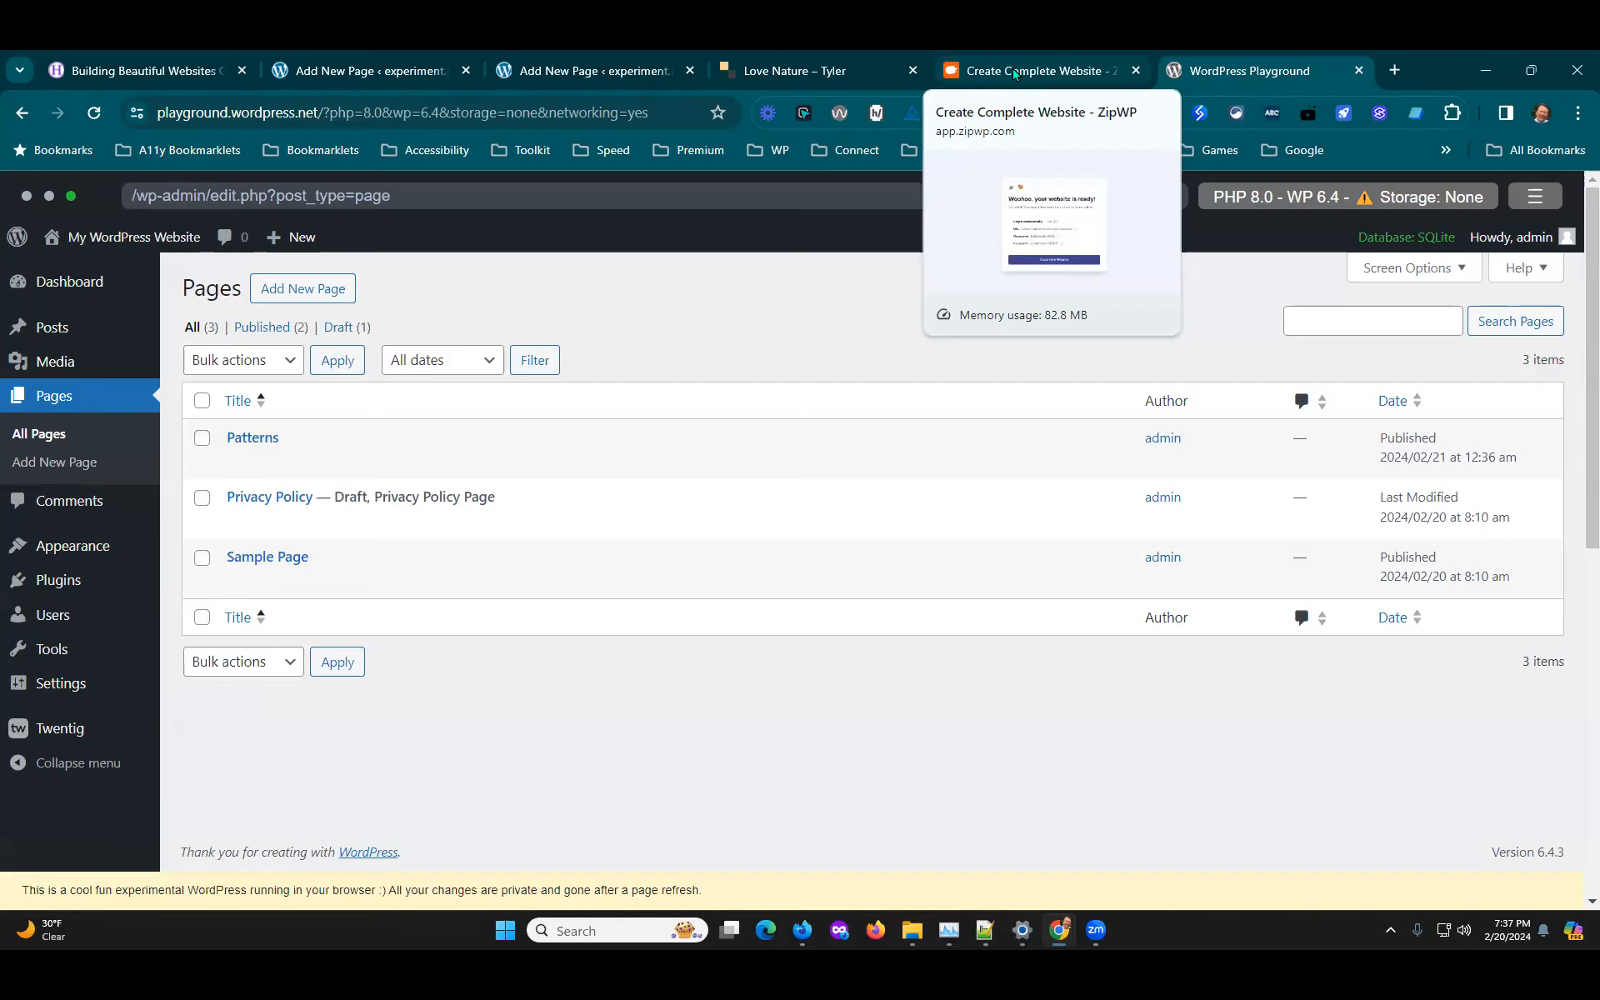
click(1027, 72)
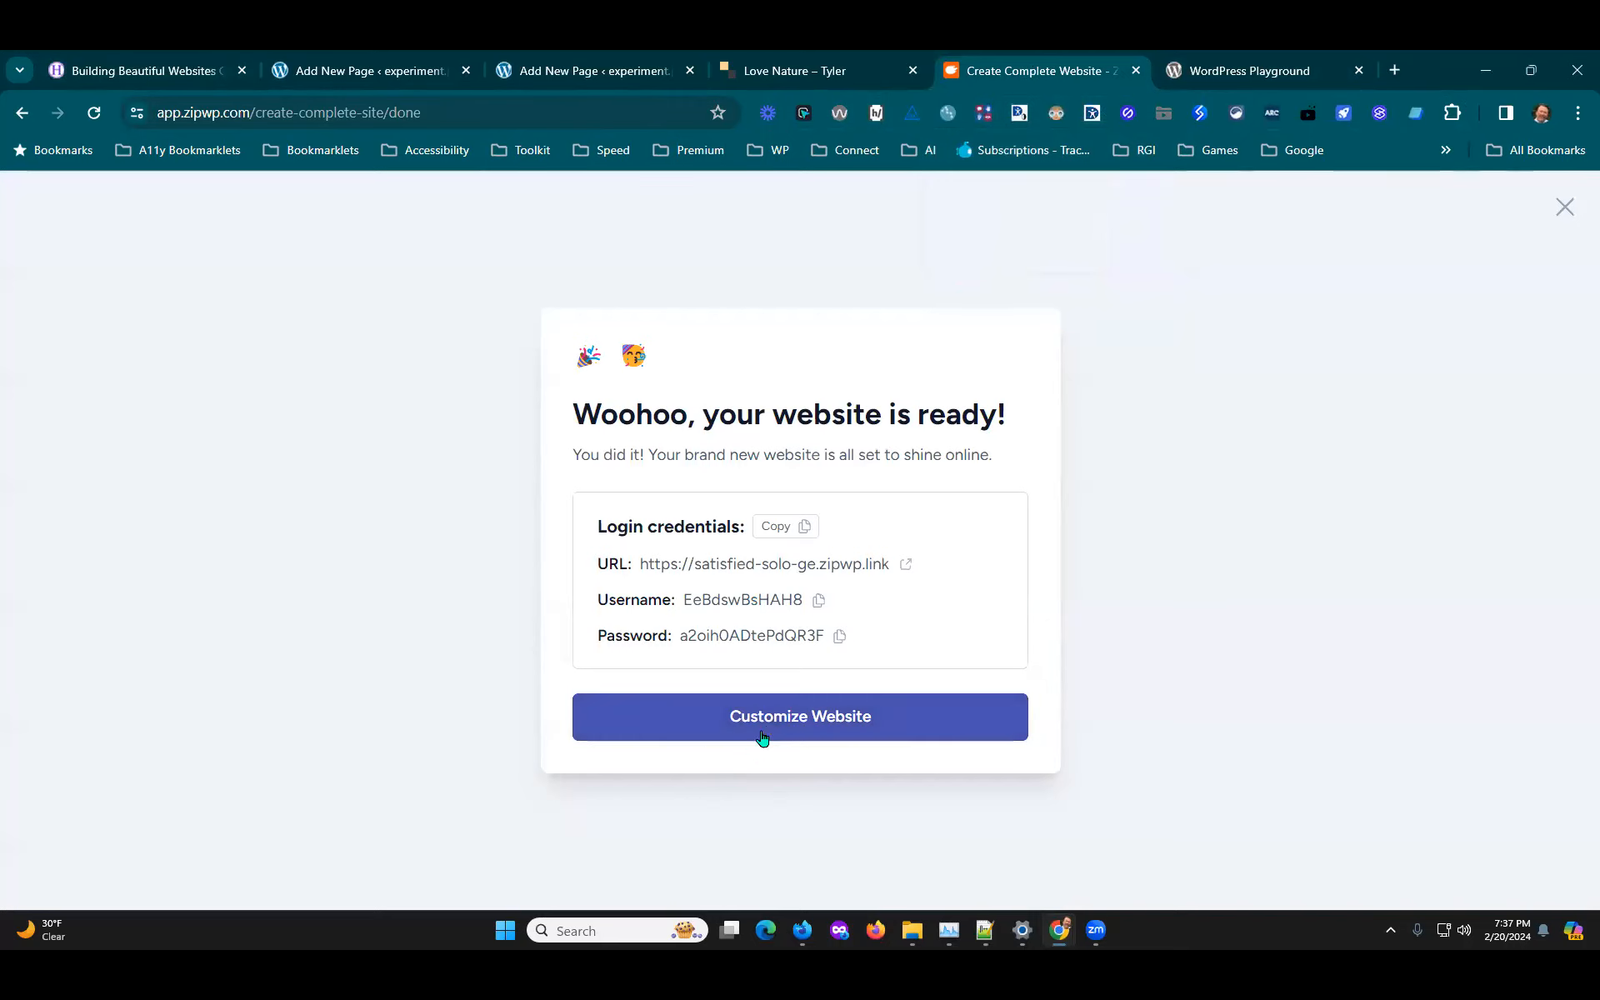
click(789, 722)
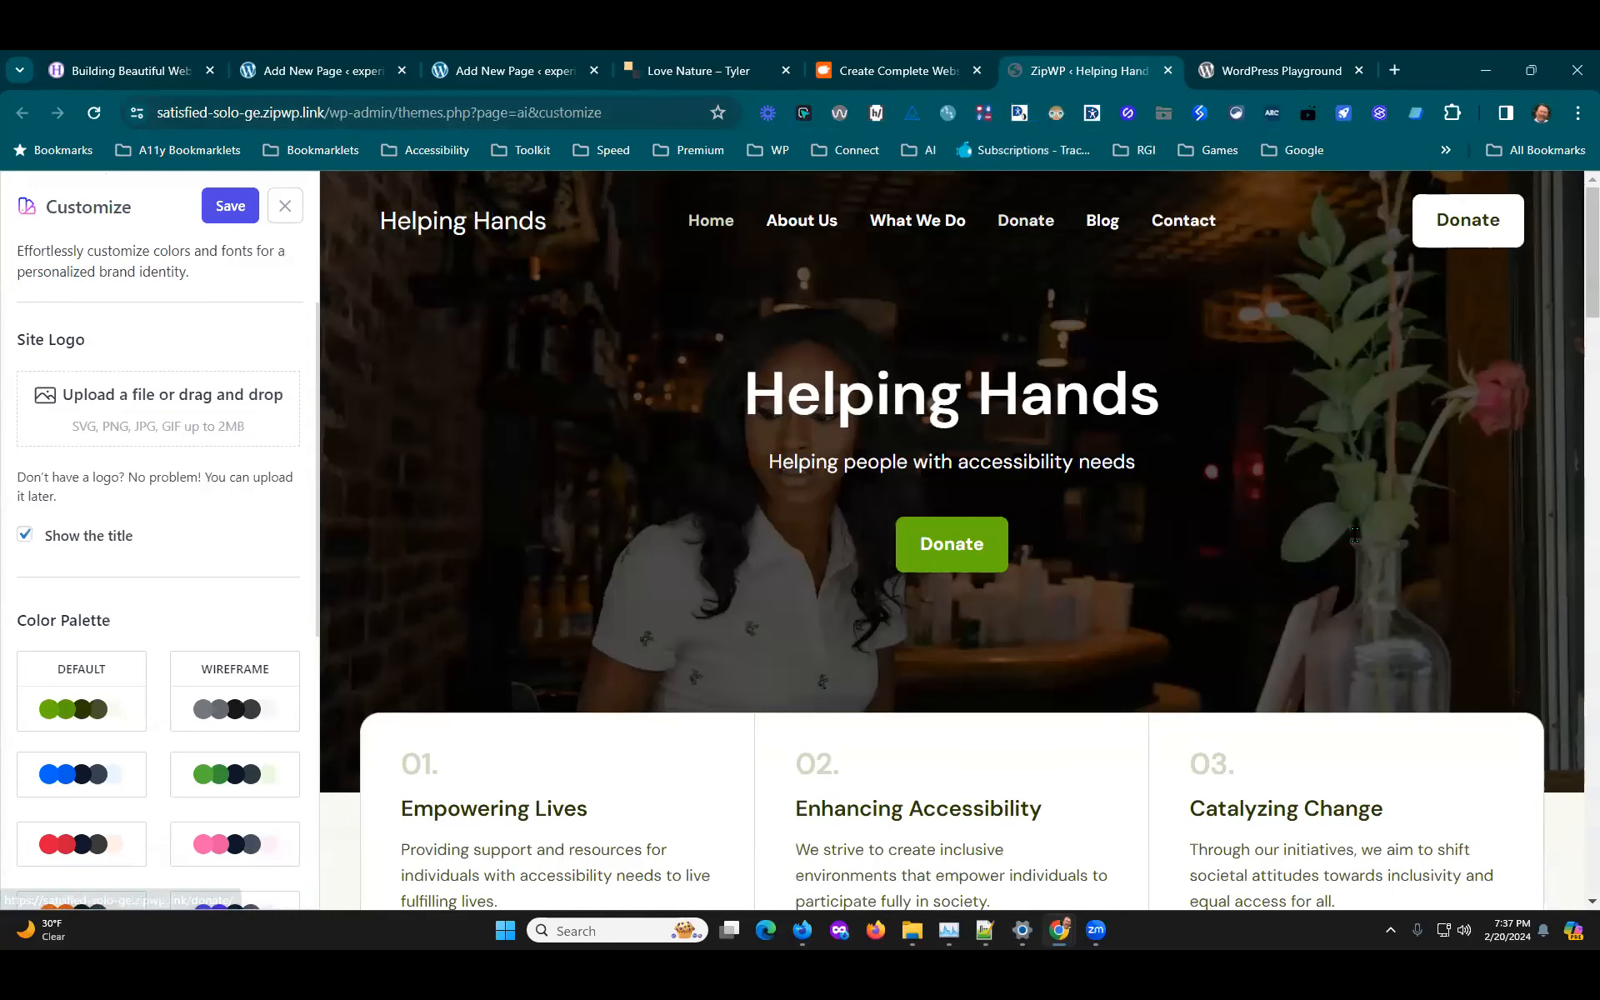
Step: Examine the Helping Hands homepage preview from the hero through the initiatives, donation banner, statistics and Transformation Stories sections
scroll(1355, 534, down, 2)
scroll(1355, 535, up, 2)
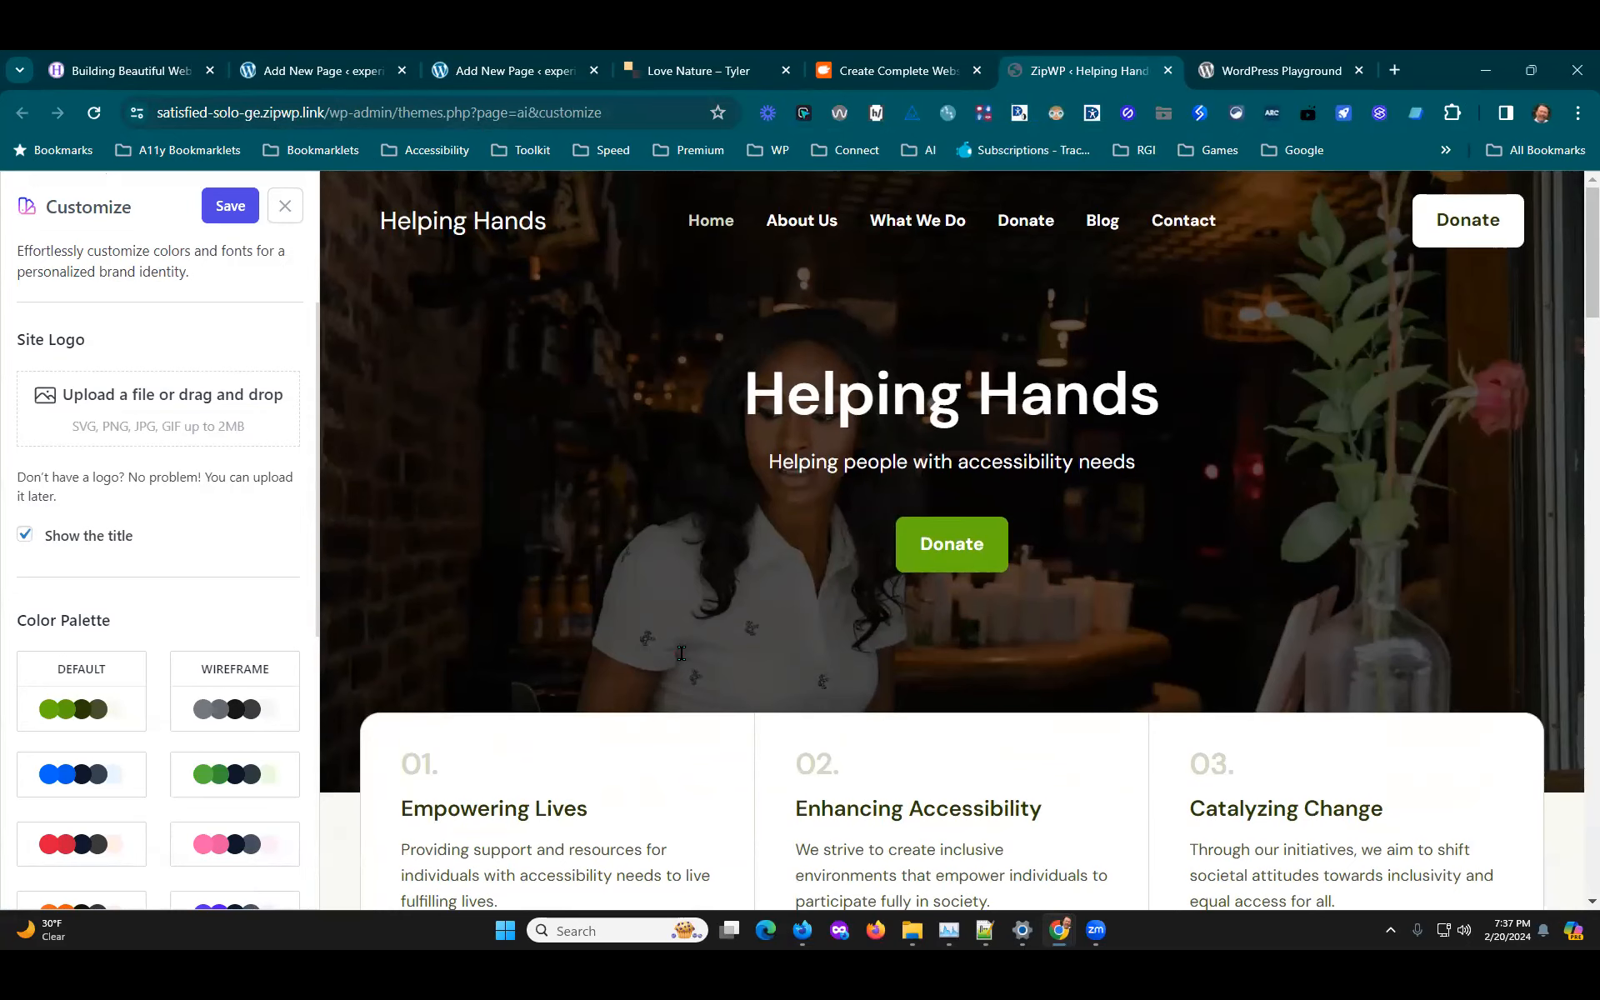
scroll(1243, 583, down, 3)
scroll(867, 589, down, 6)
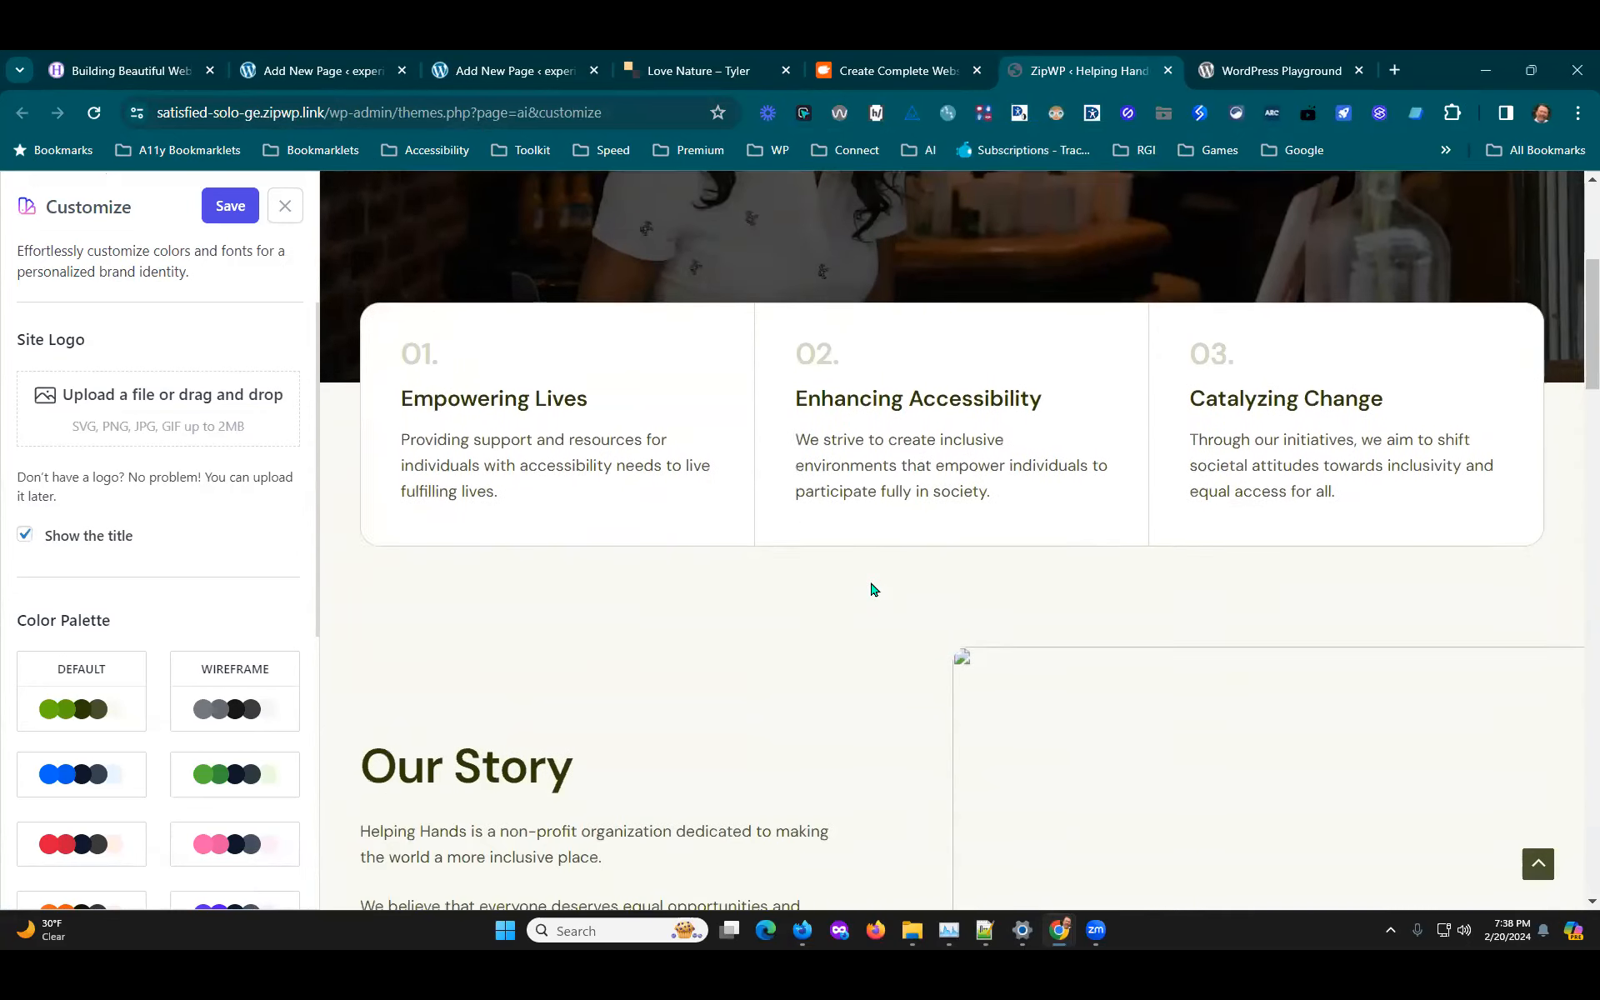
scroll(871, 589, up, 3)
scroll(870, 589, down, 10)
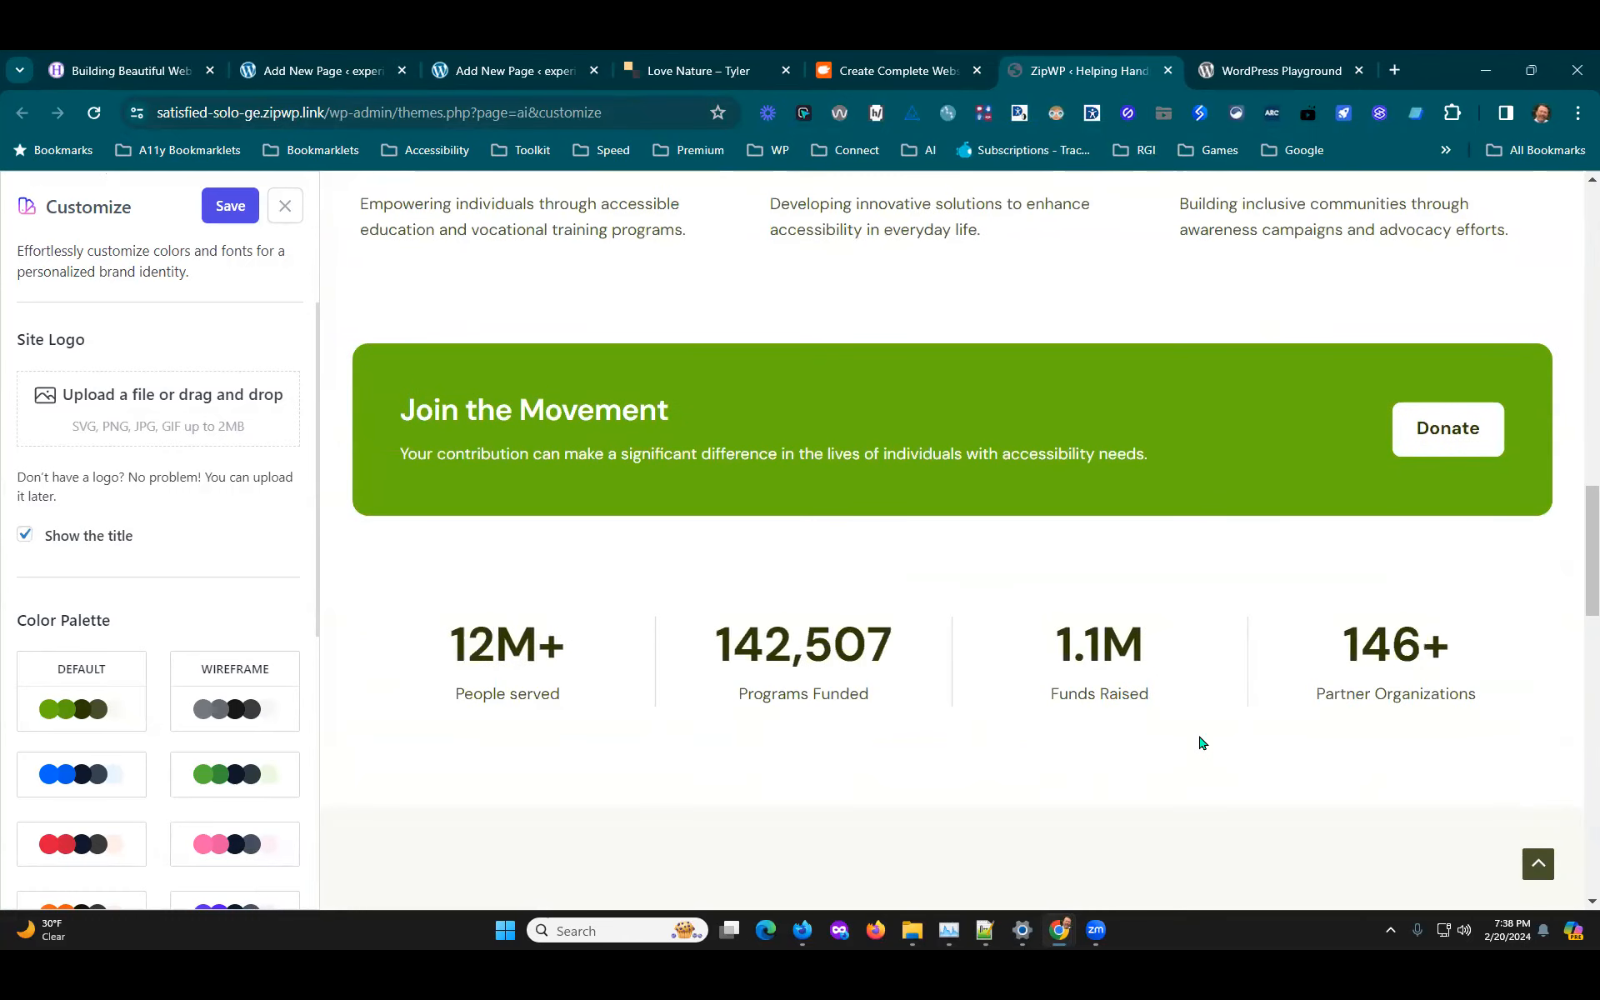
scroll(1202, 789, down, 8)
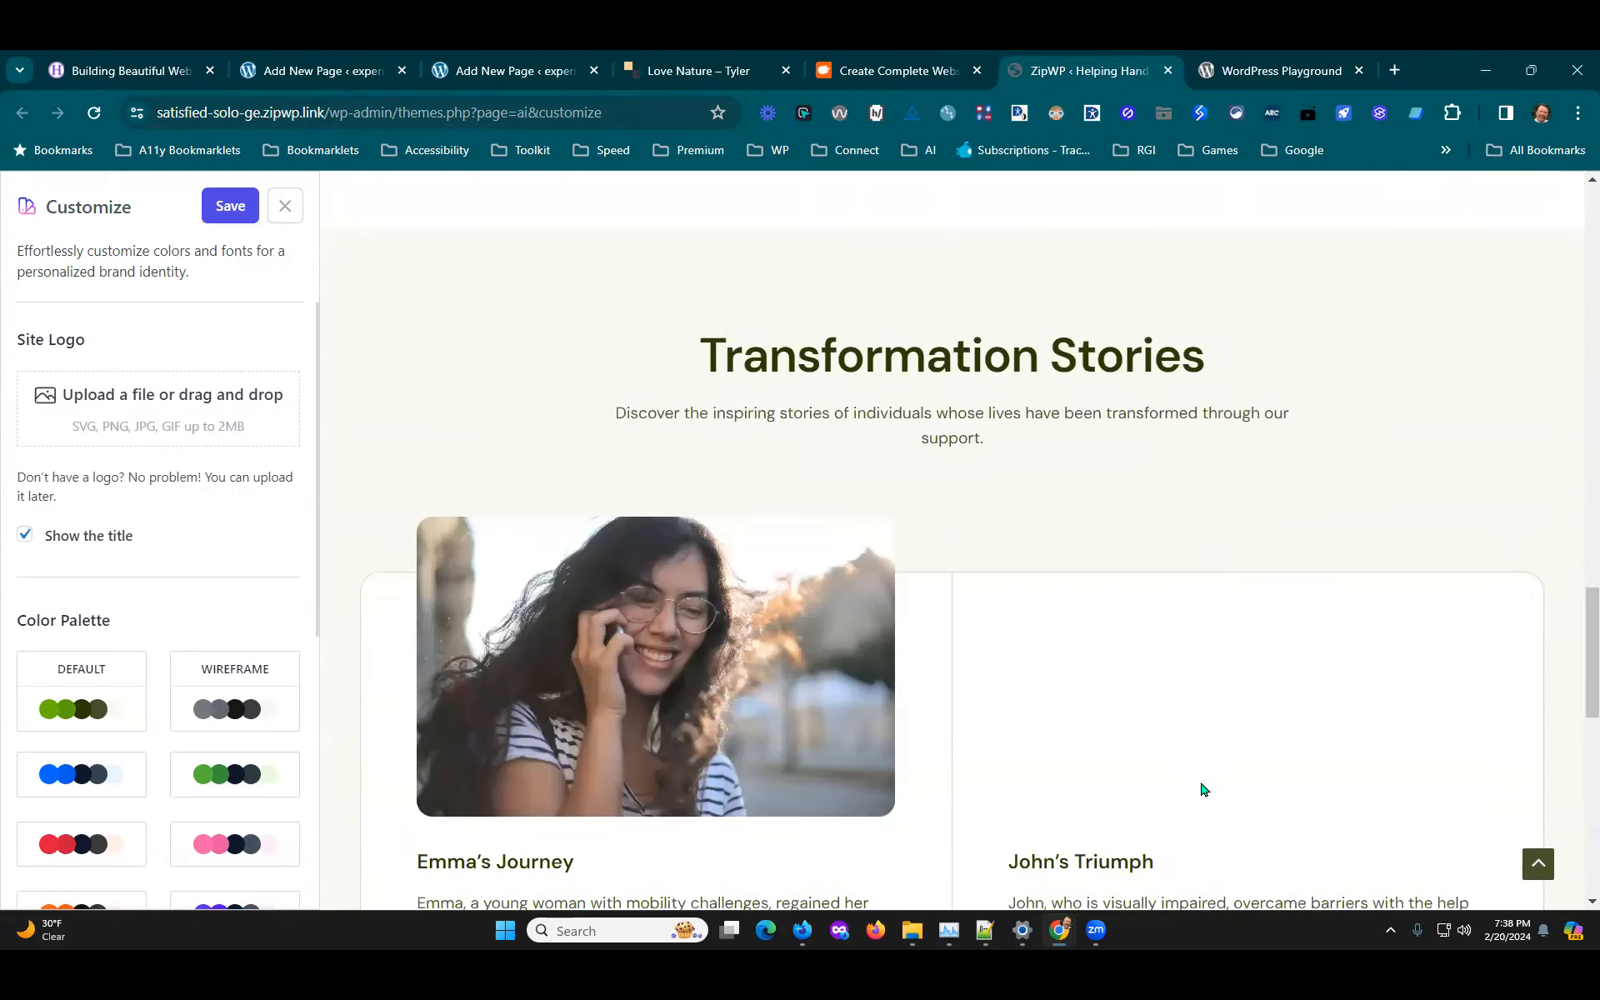
scroll(1203, 789, up, 2)
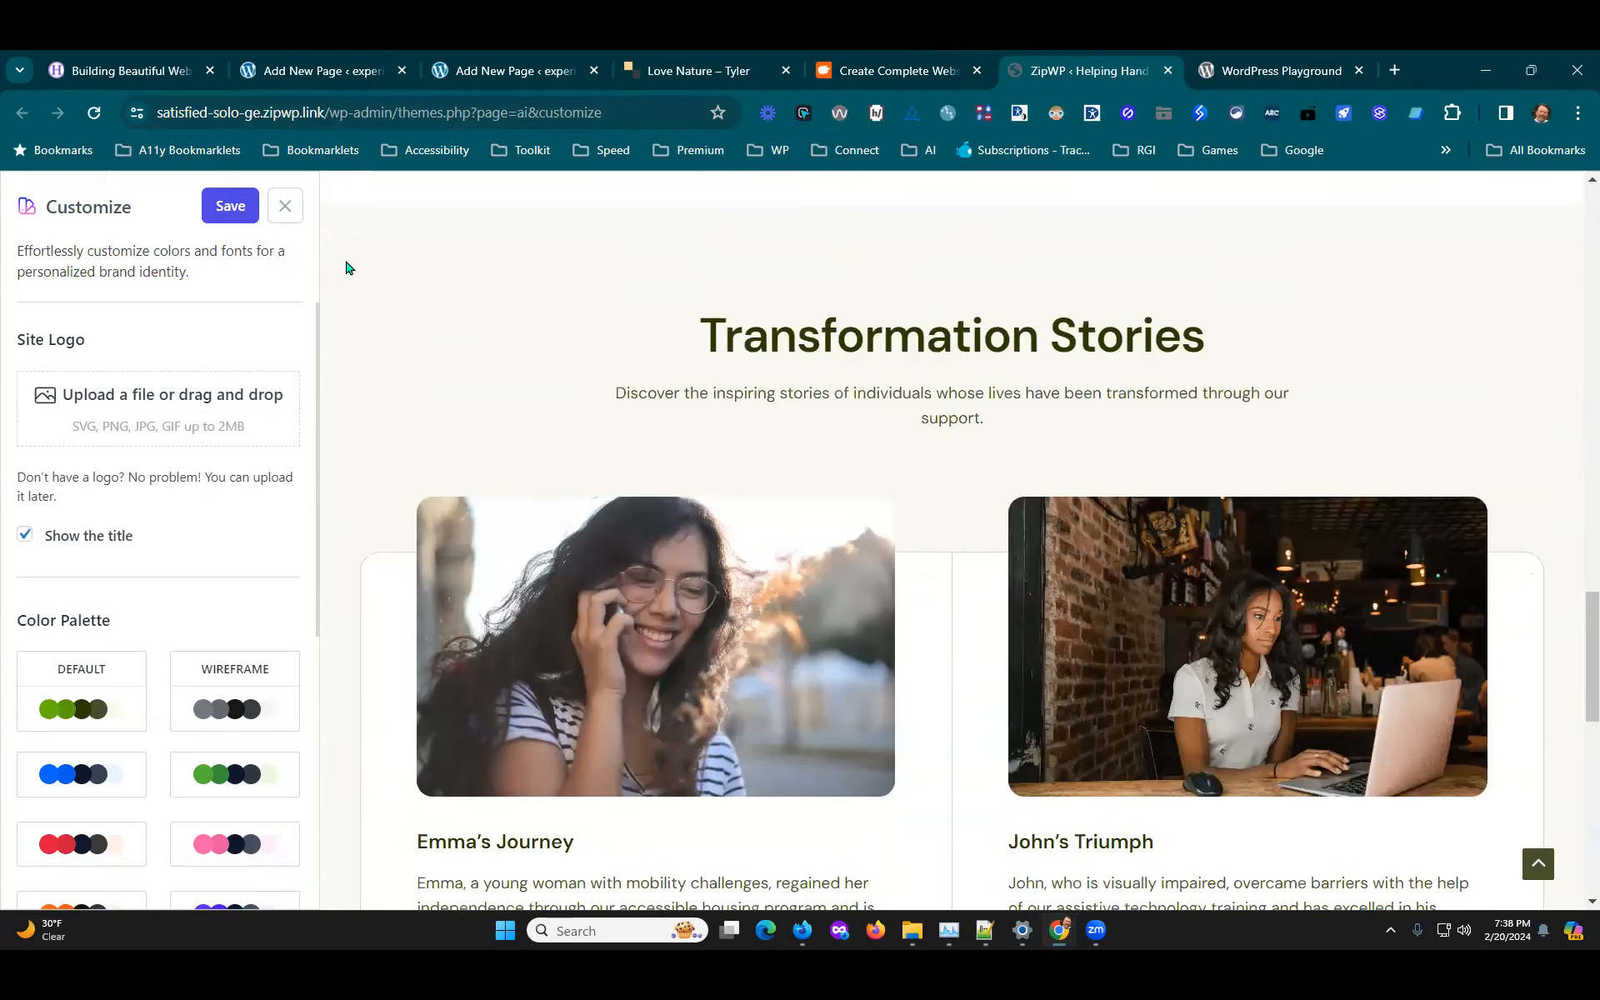
scroll(674, 610, down, 2)
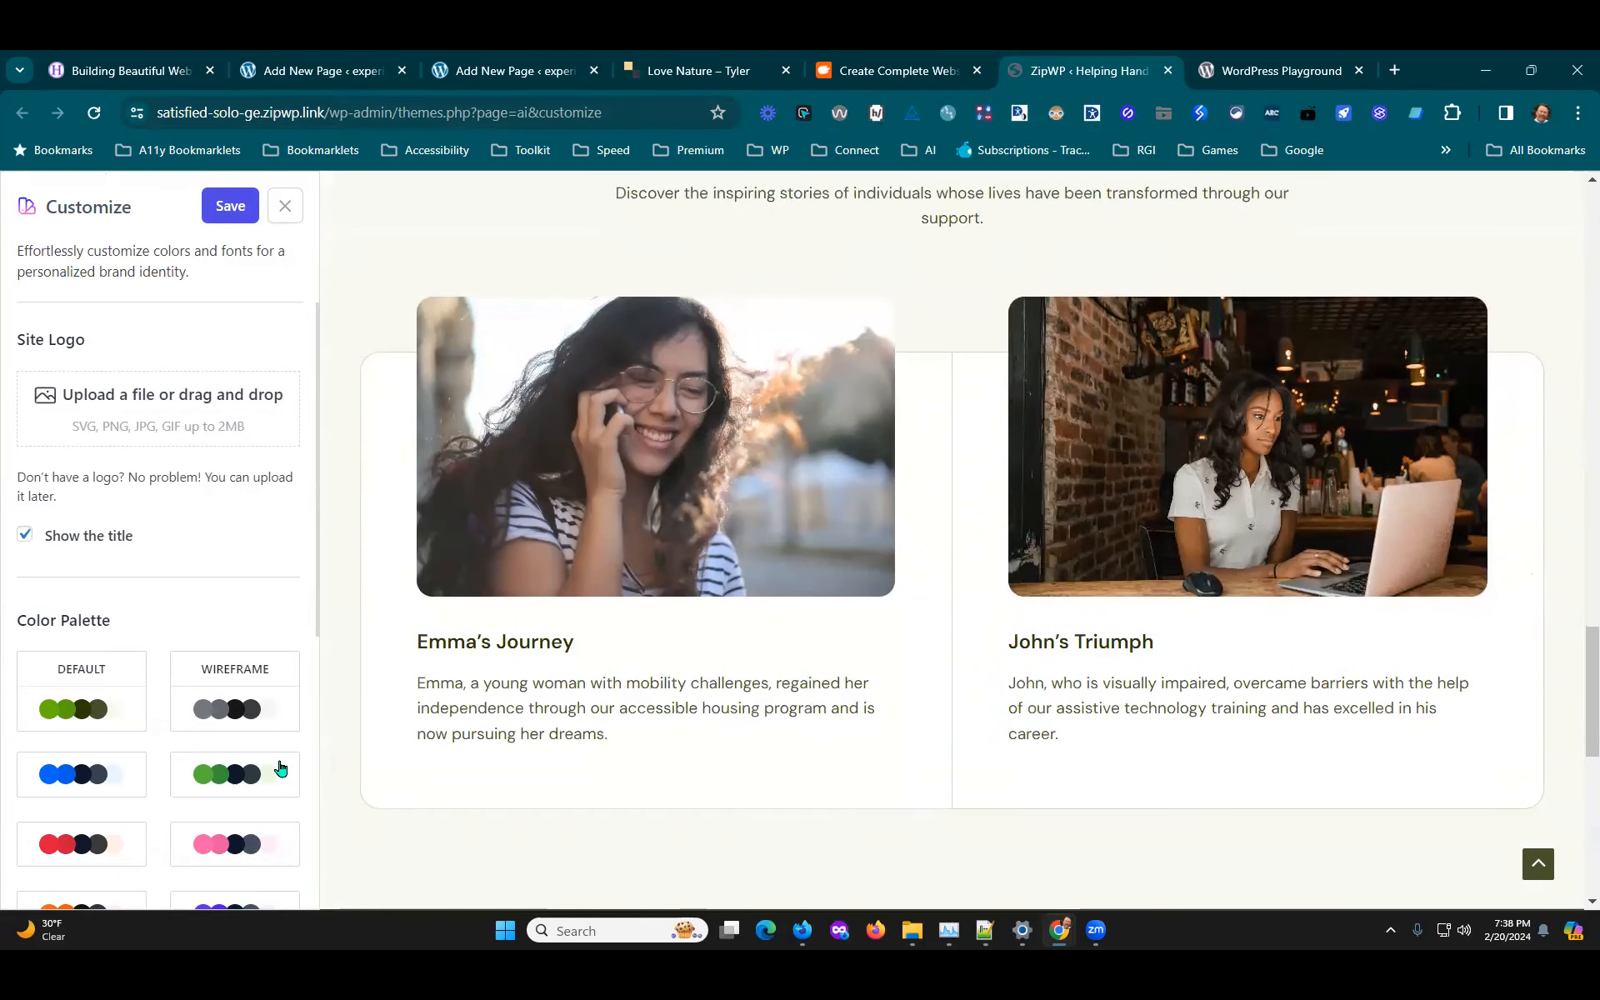
Step: Apply the red color palette to the Helping Hands site, check it on the homepage preview and save the customization
click(100, 841)
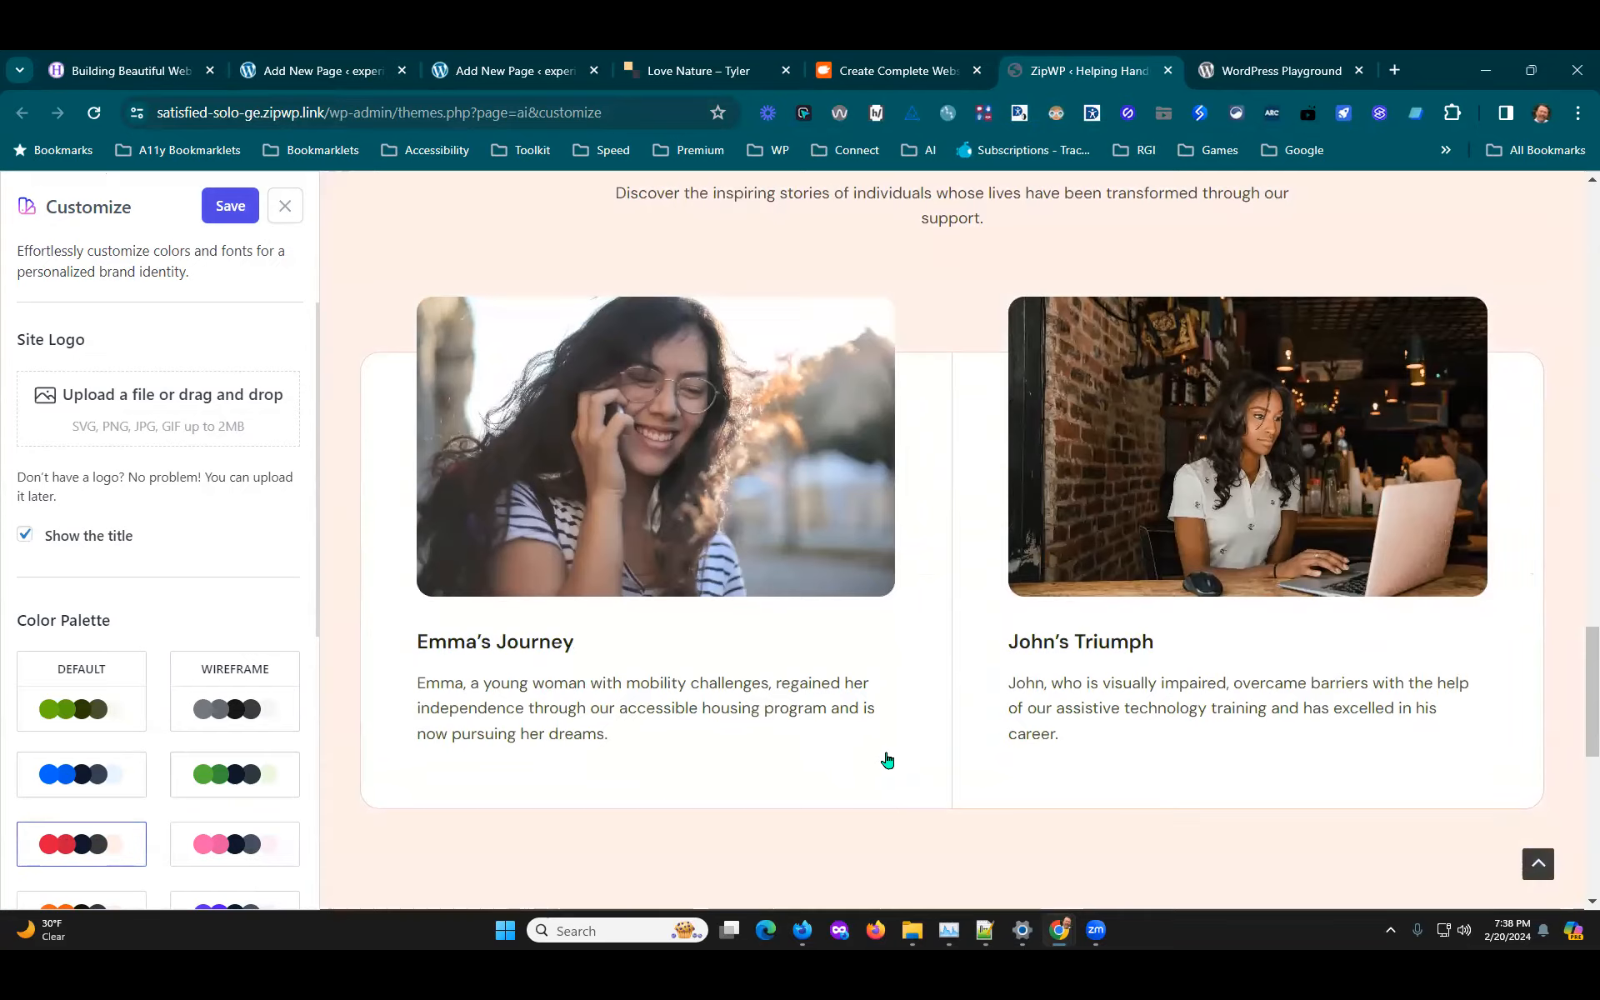
scroll(886, 757, up, 10)
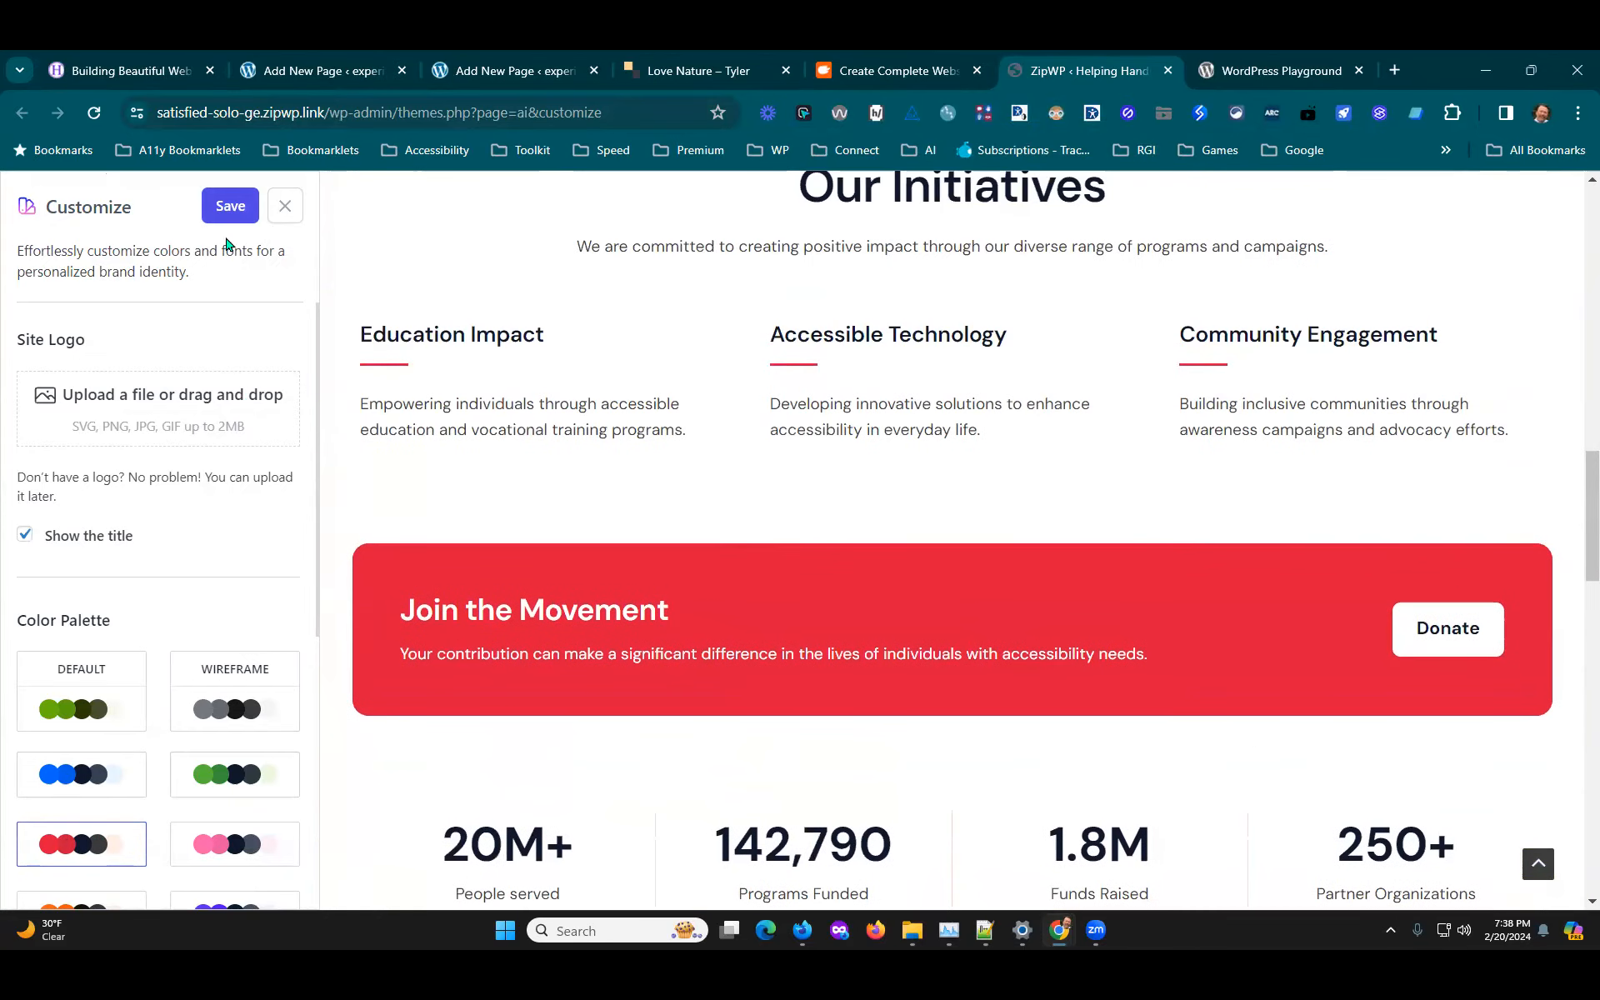
click(236, 207)
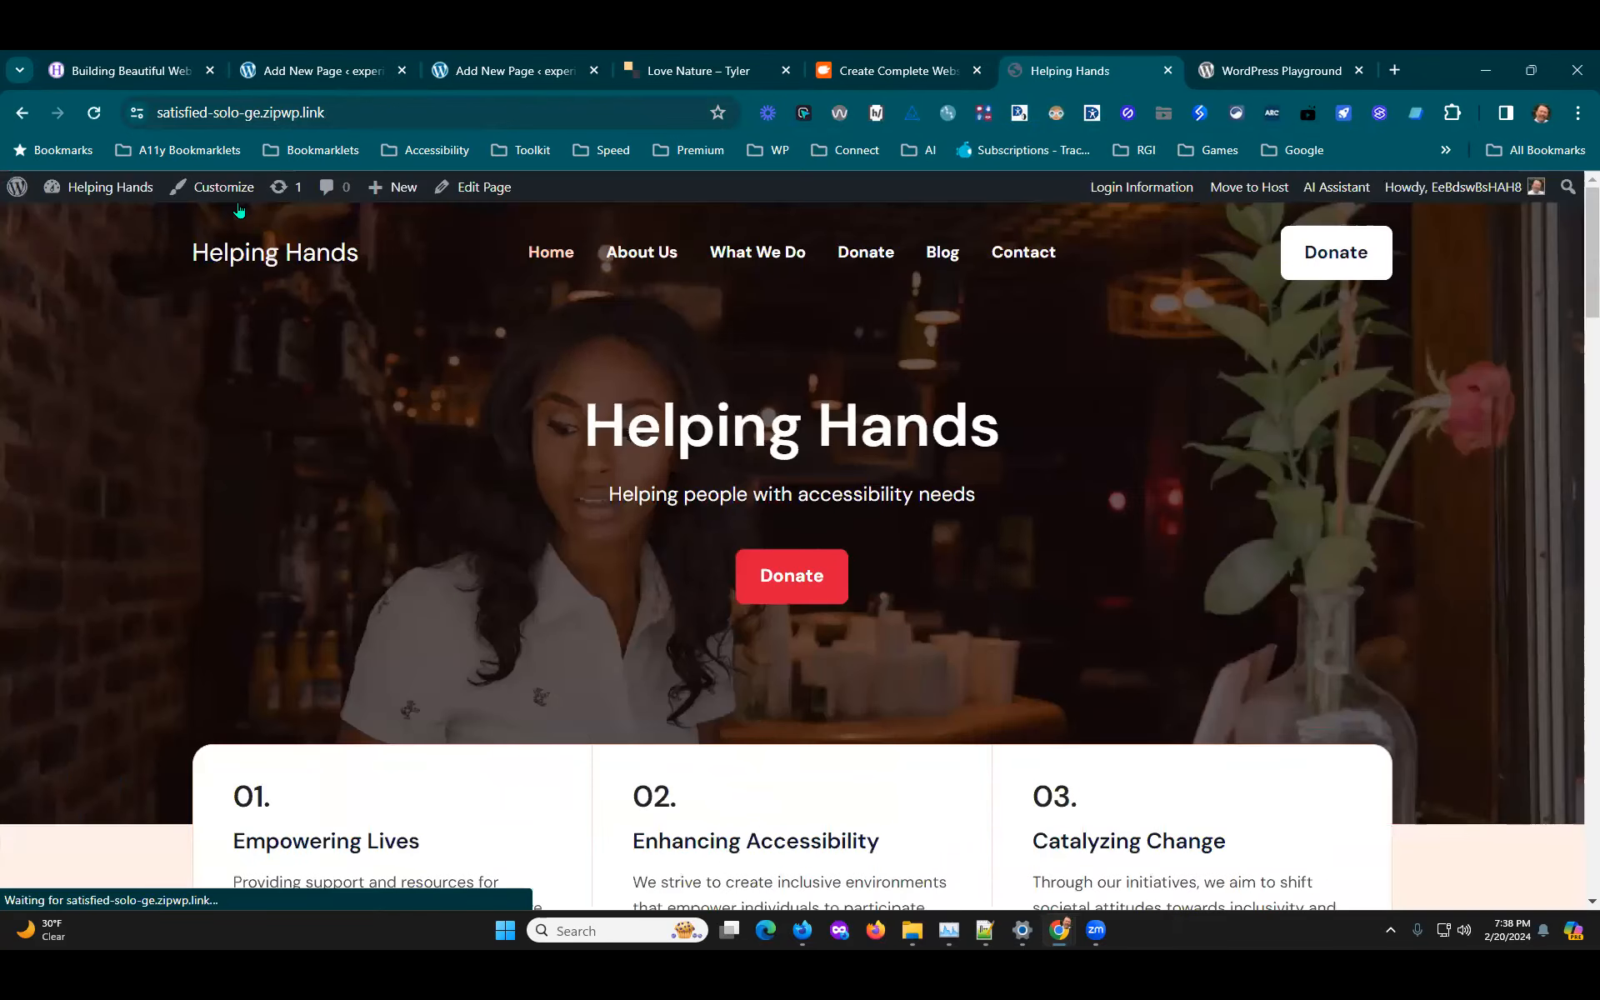
Step: Go to the Helping Hands site's WordPress dashboard and review the list of all its pages
click(89, 215)
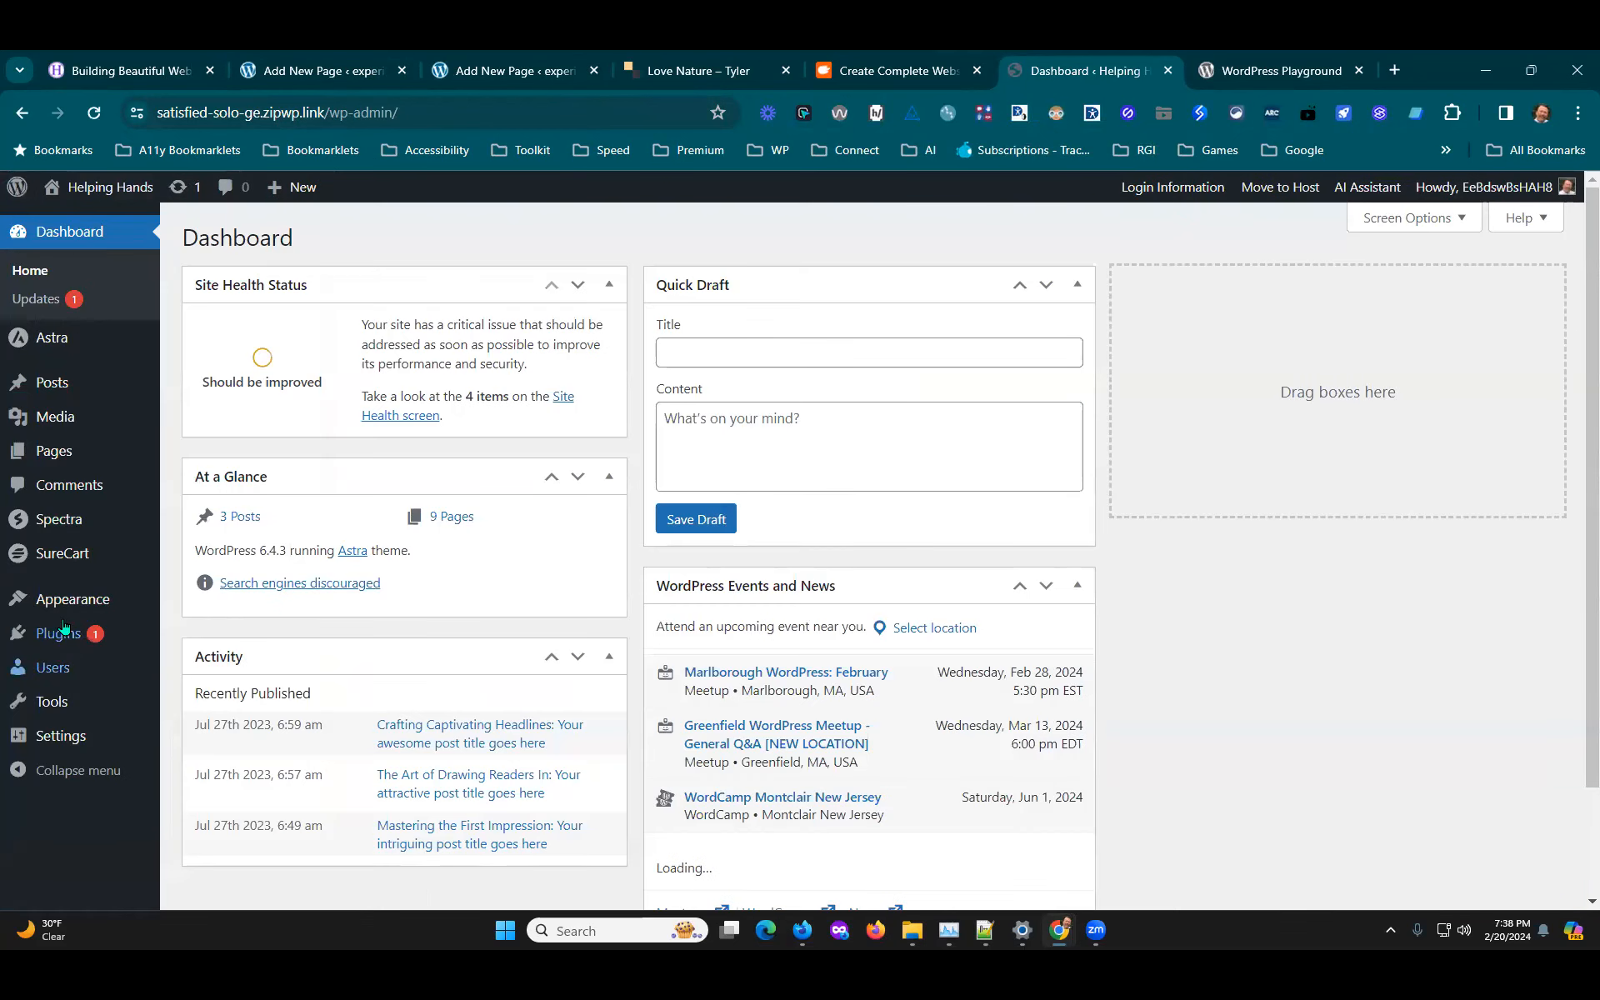
mouse_move(133, 451)
click(200, 454)
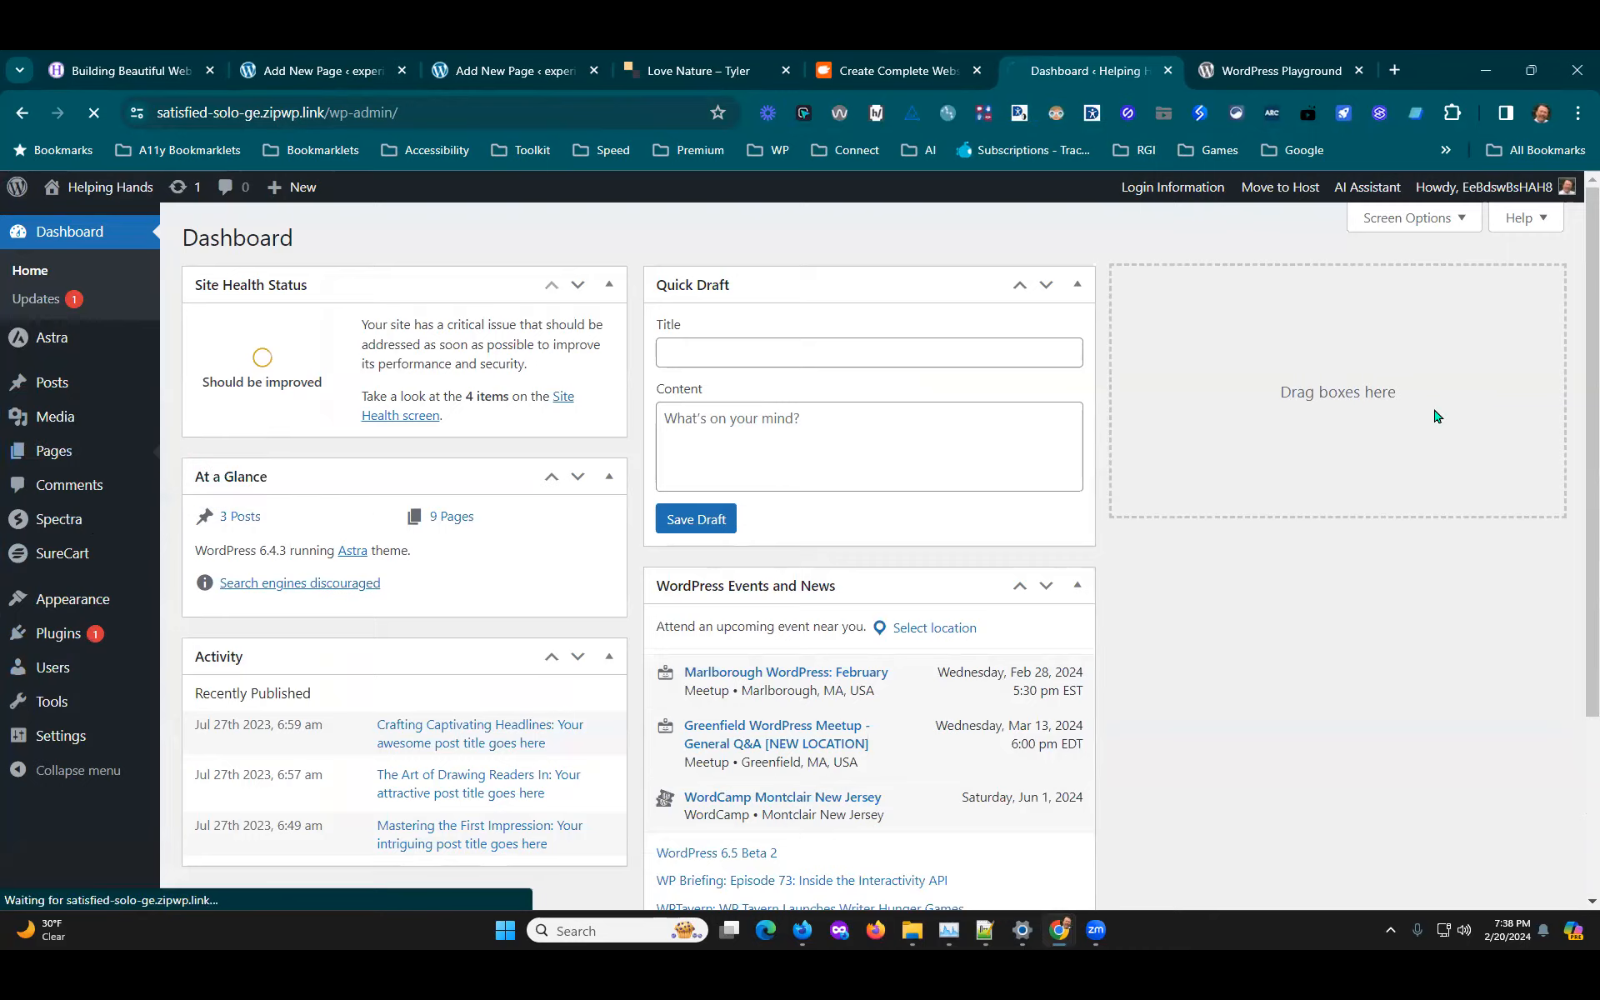
scroll(1133, 697, down, 3)
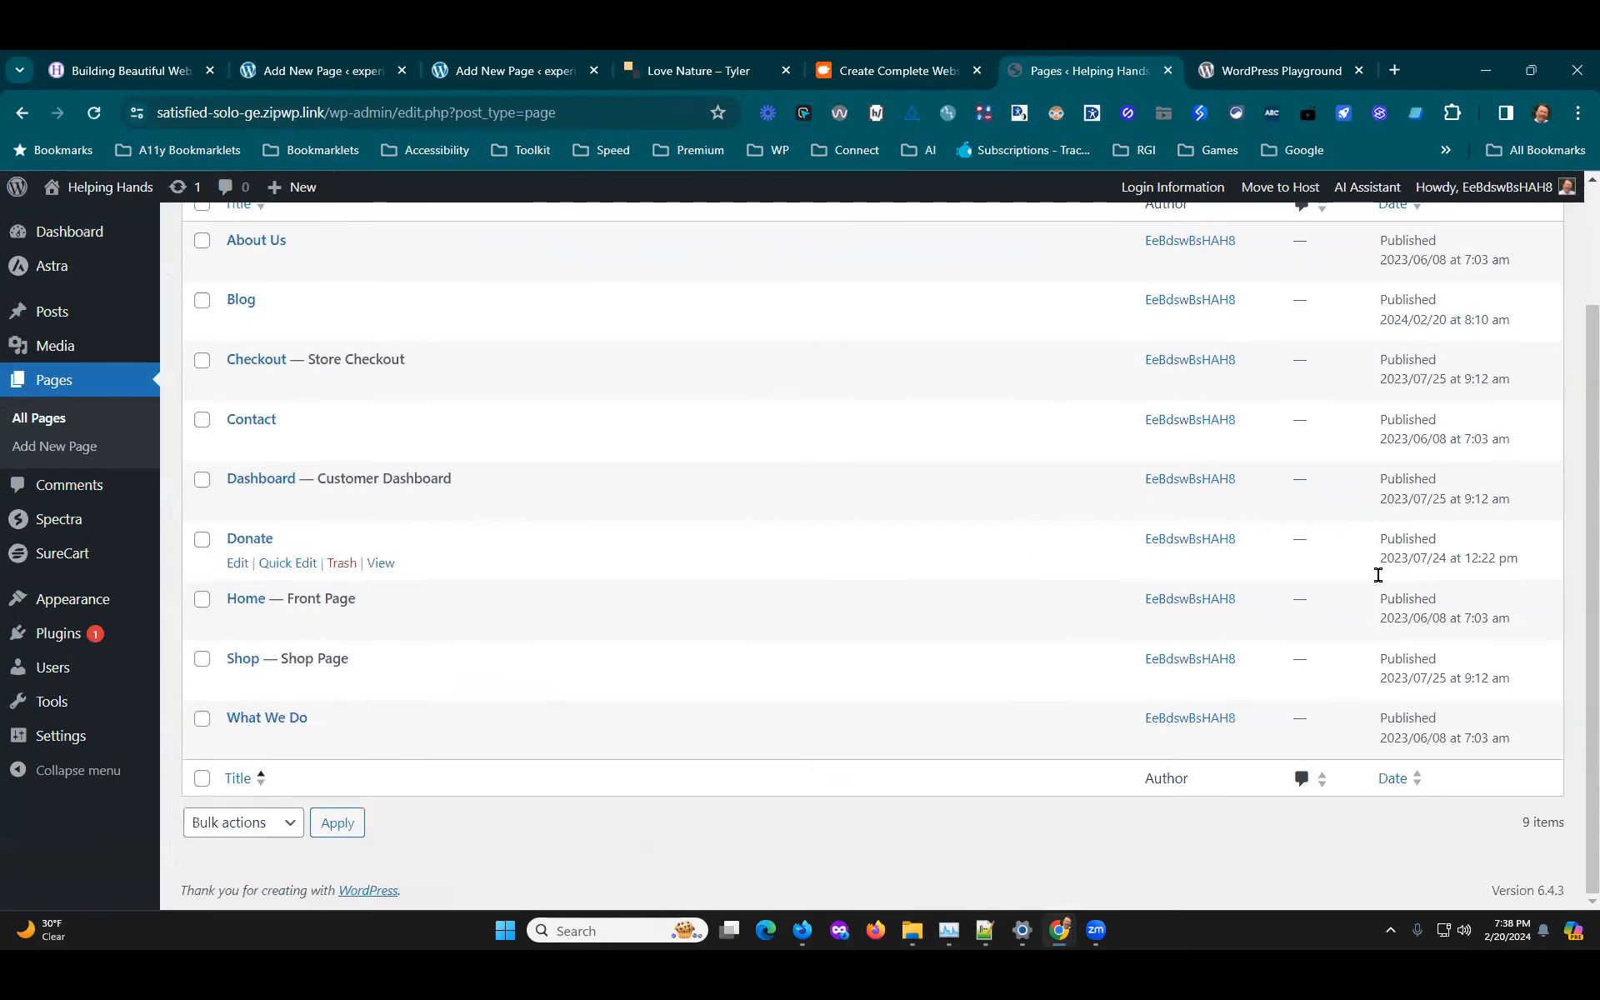
scroll(958, 534, up, 2)
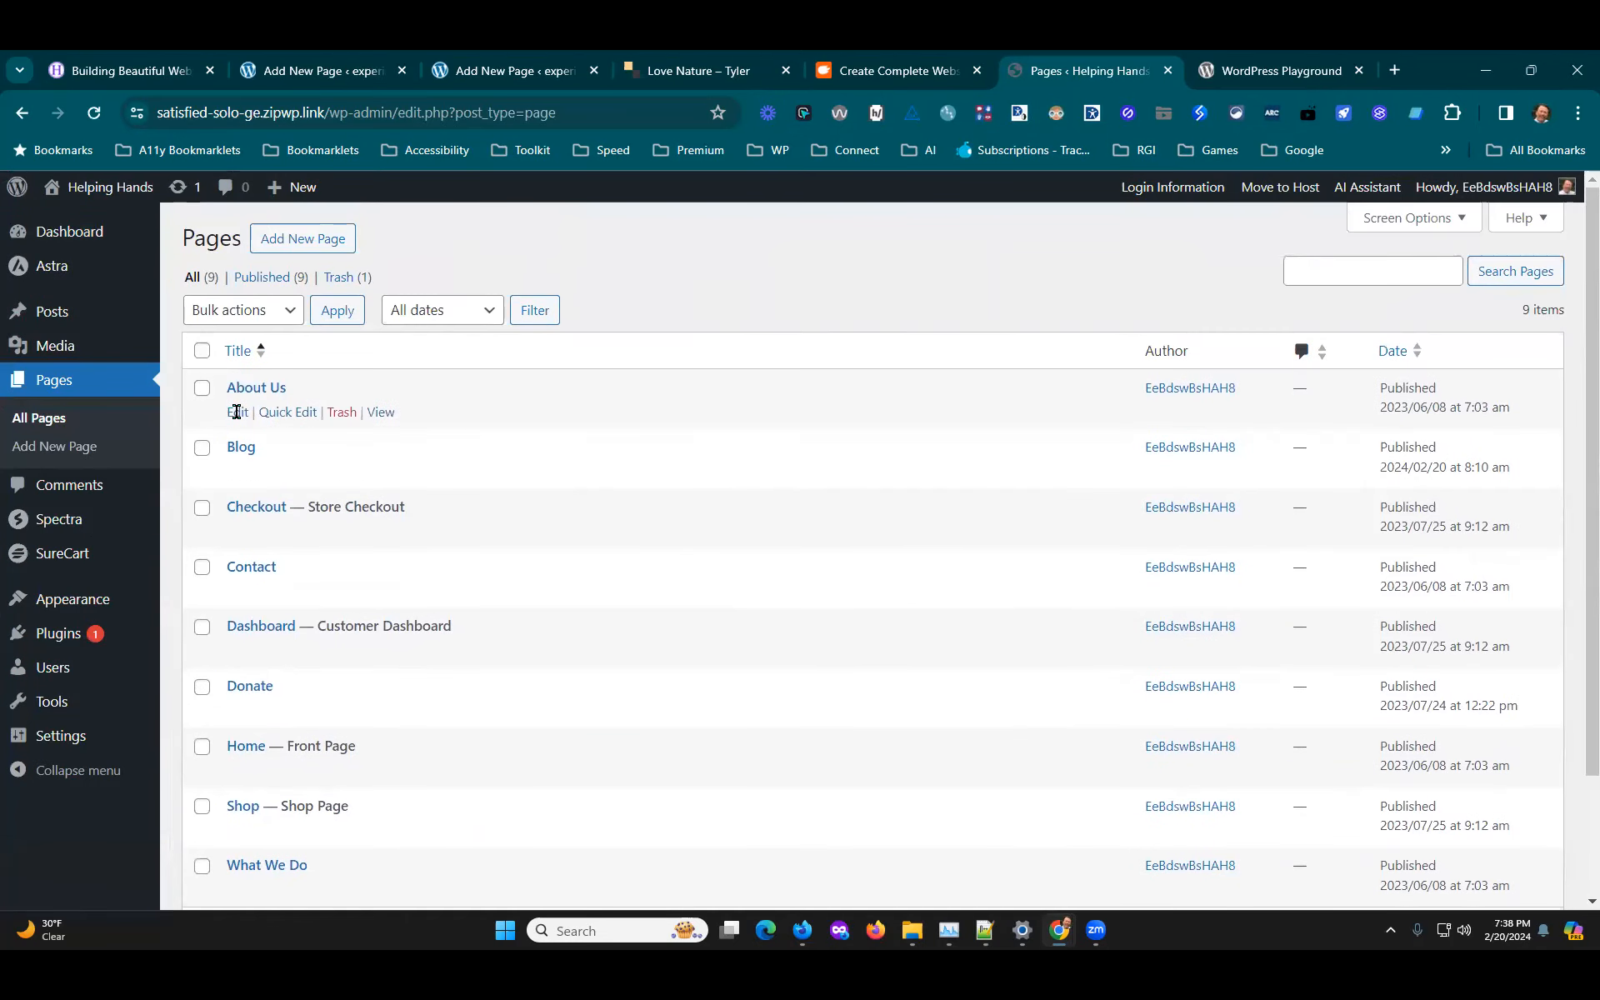
Step: View the published About Us page and examine its generated content from the hero down to the footer
click(381, 412)
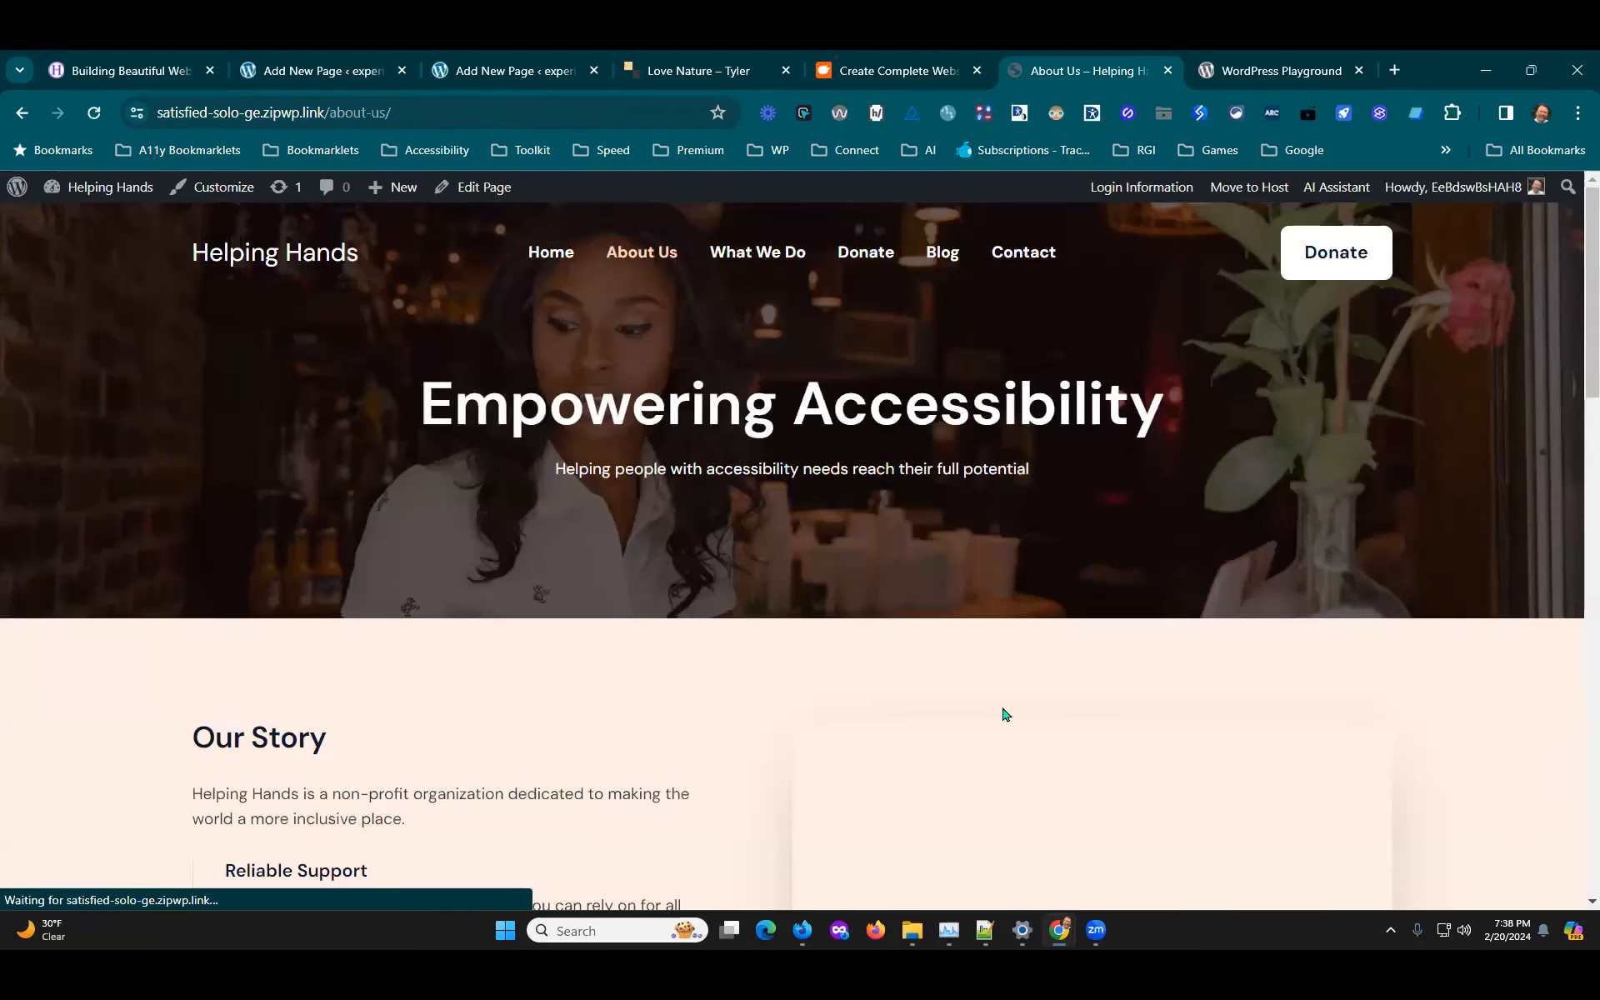
scroll(1417, 679, down, 5)
scroll(1500, 669, up, 5)
scroll(1515, 666, down, 8)
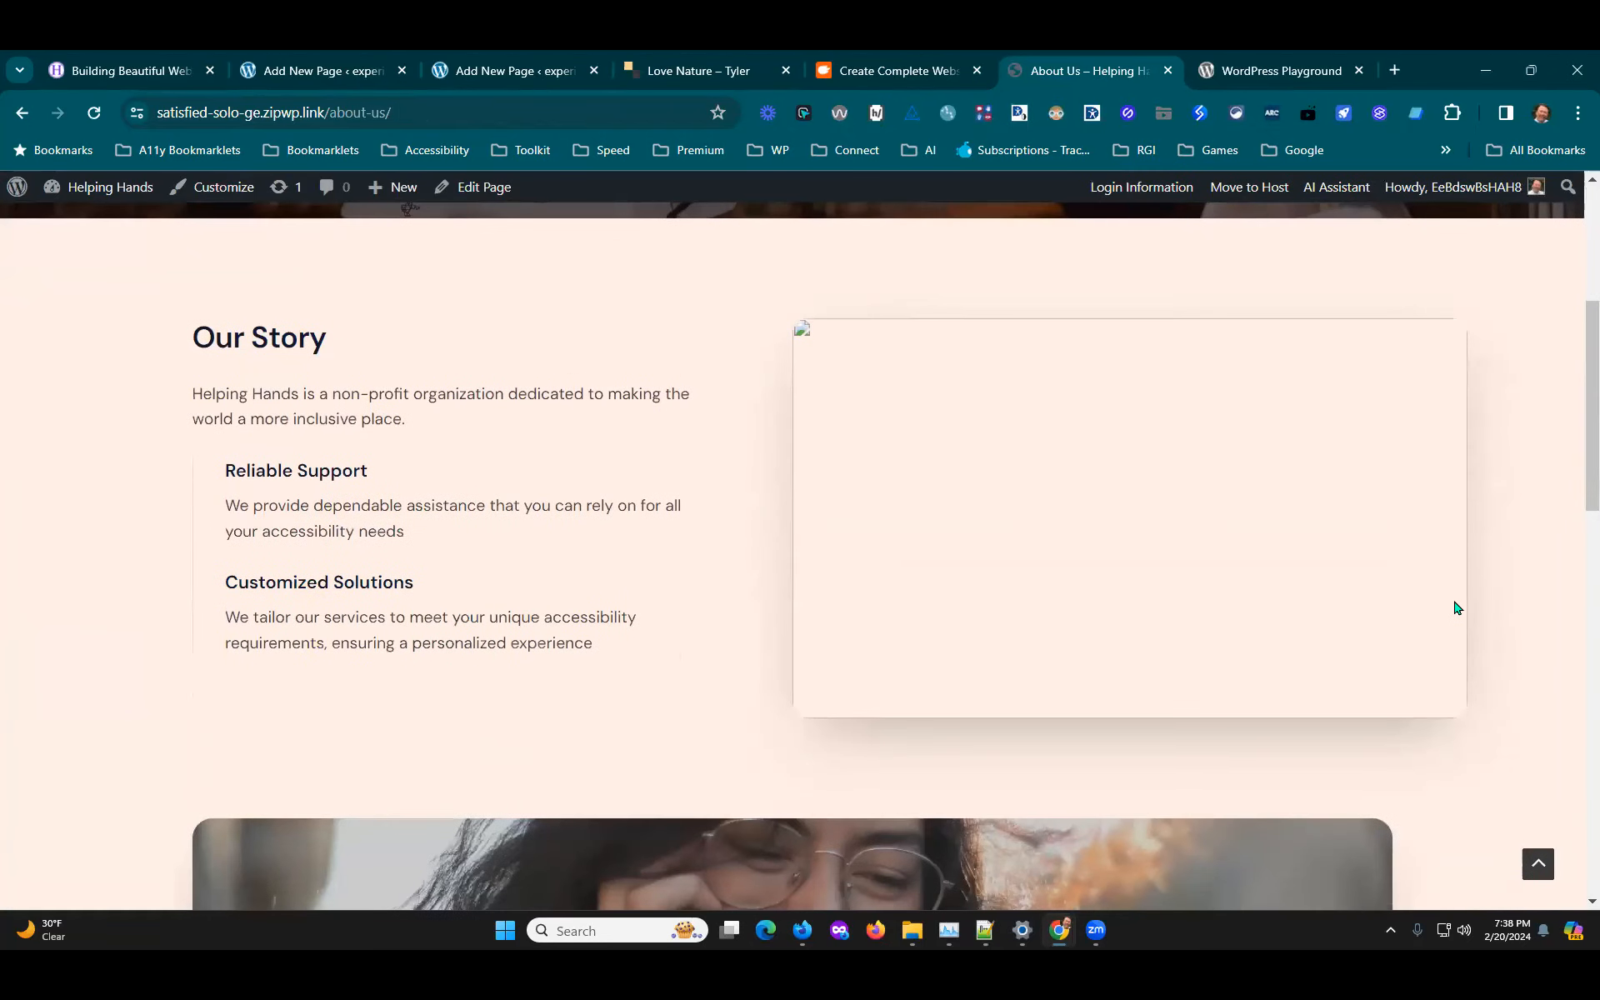
scroll(1225, 672, up, 3)
scroll(1358, 703, down, 8)
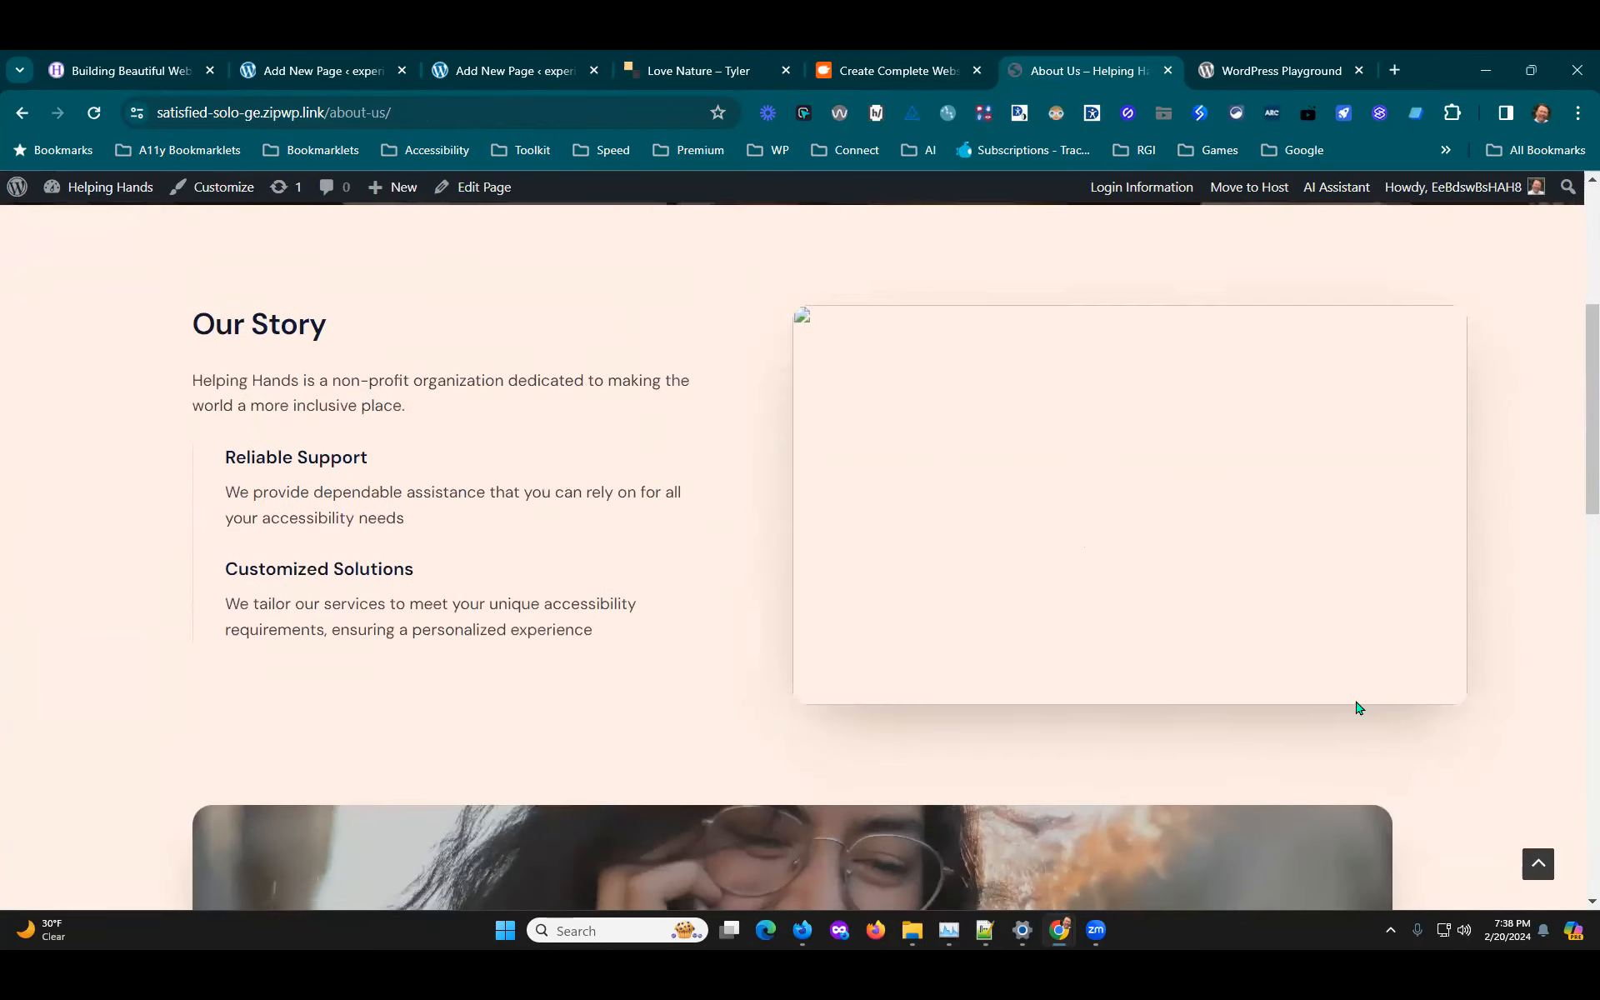
scroll(1358, 739, up, 2)
scroll(1358, 739, down, 5)
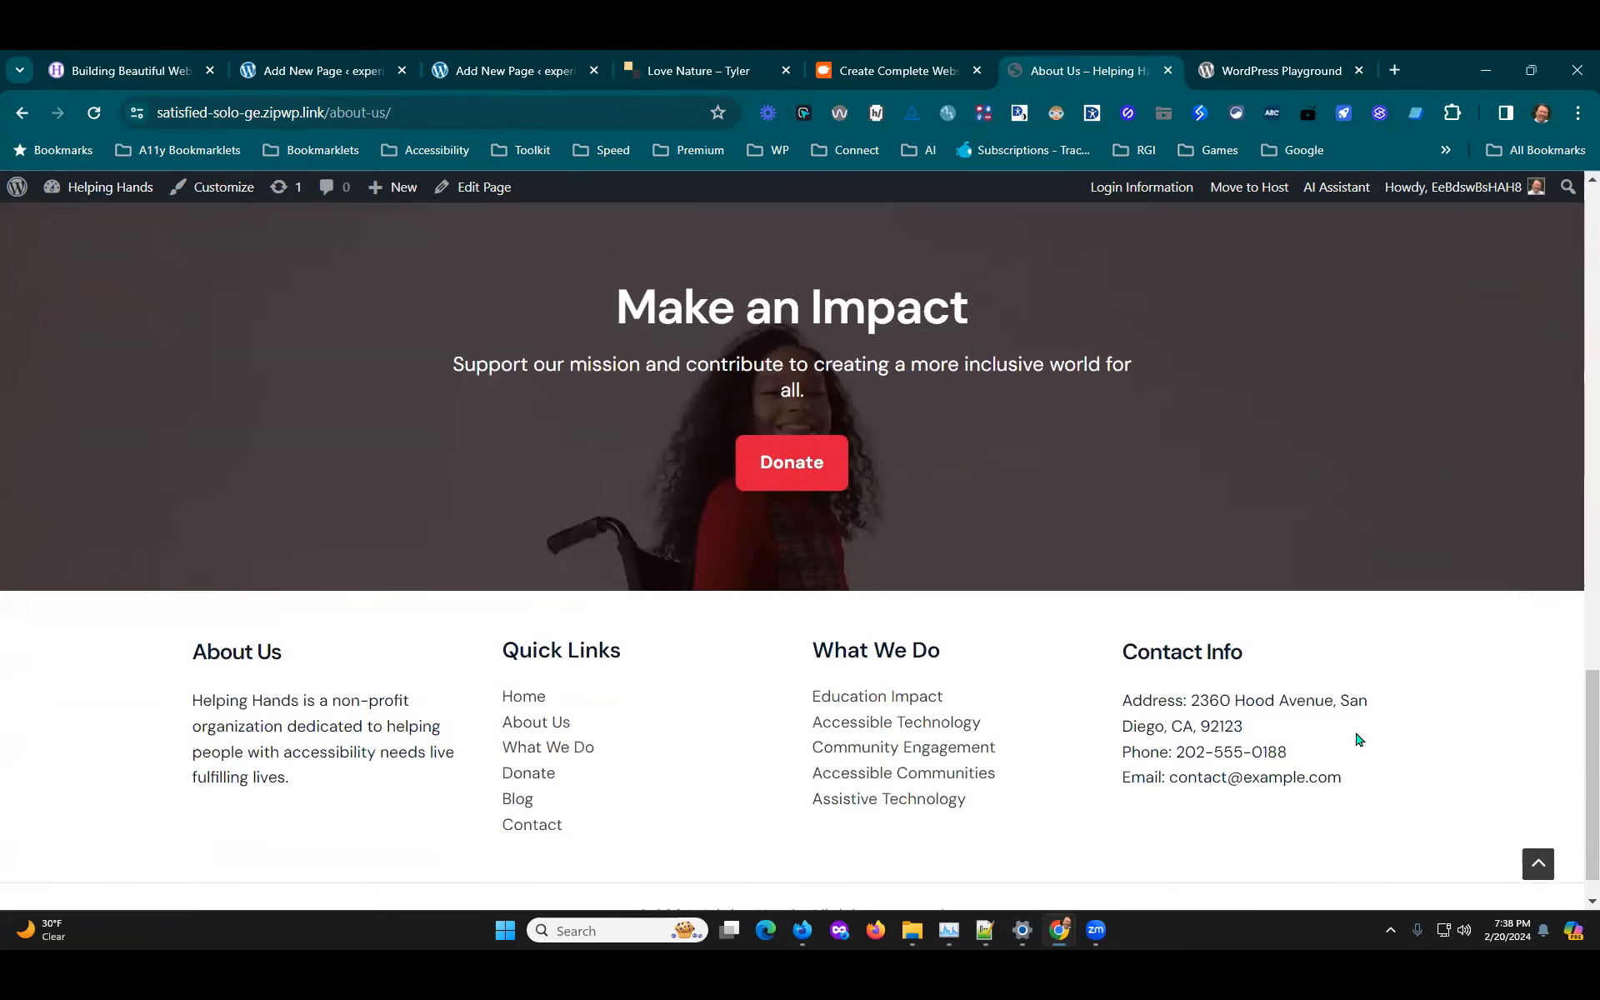
Step: Highlight the "Make an Impact" heading and its supporting text, check the footer and return to the About Us hero
drag(647, 305, 968, 310)
drag(546, 364, 1131, 367)
scroll(1194, 670, up, 3)
scroll(1275, 659, down, 4)
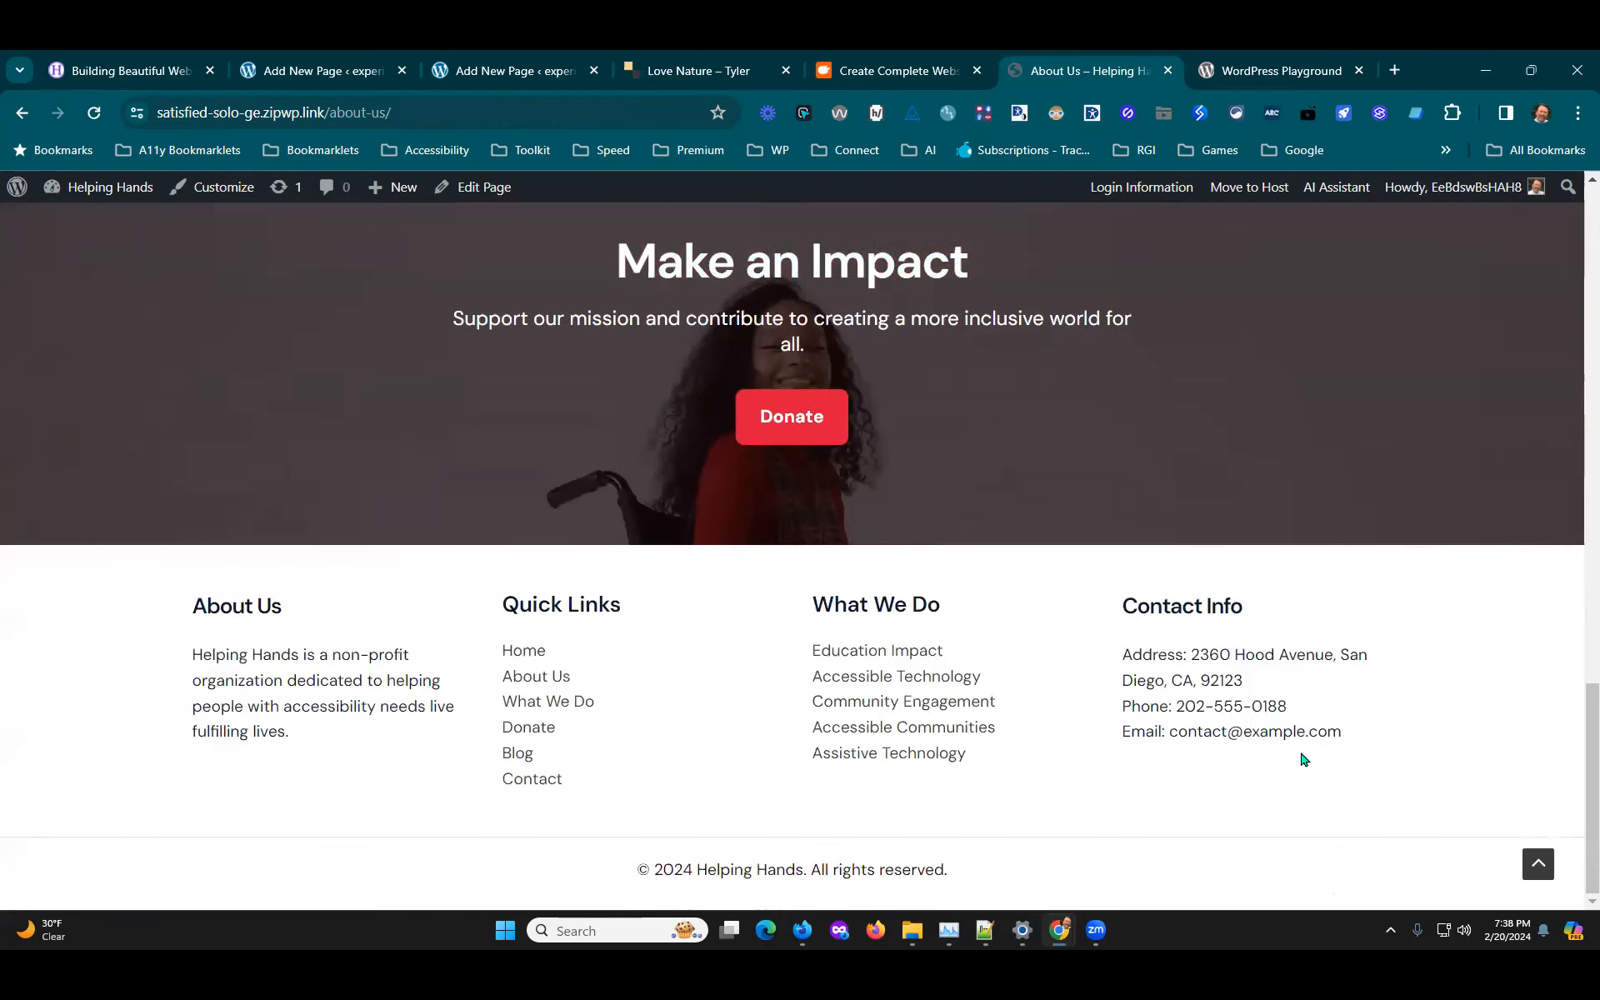
scroll(1305, 759, up, 8)
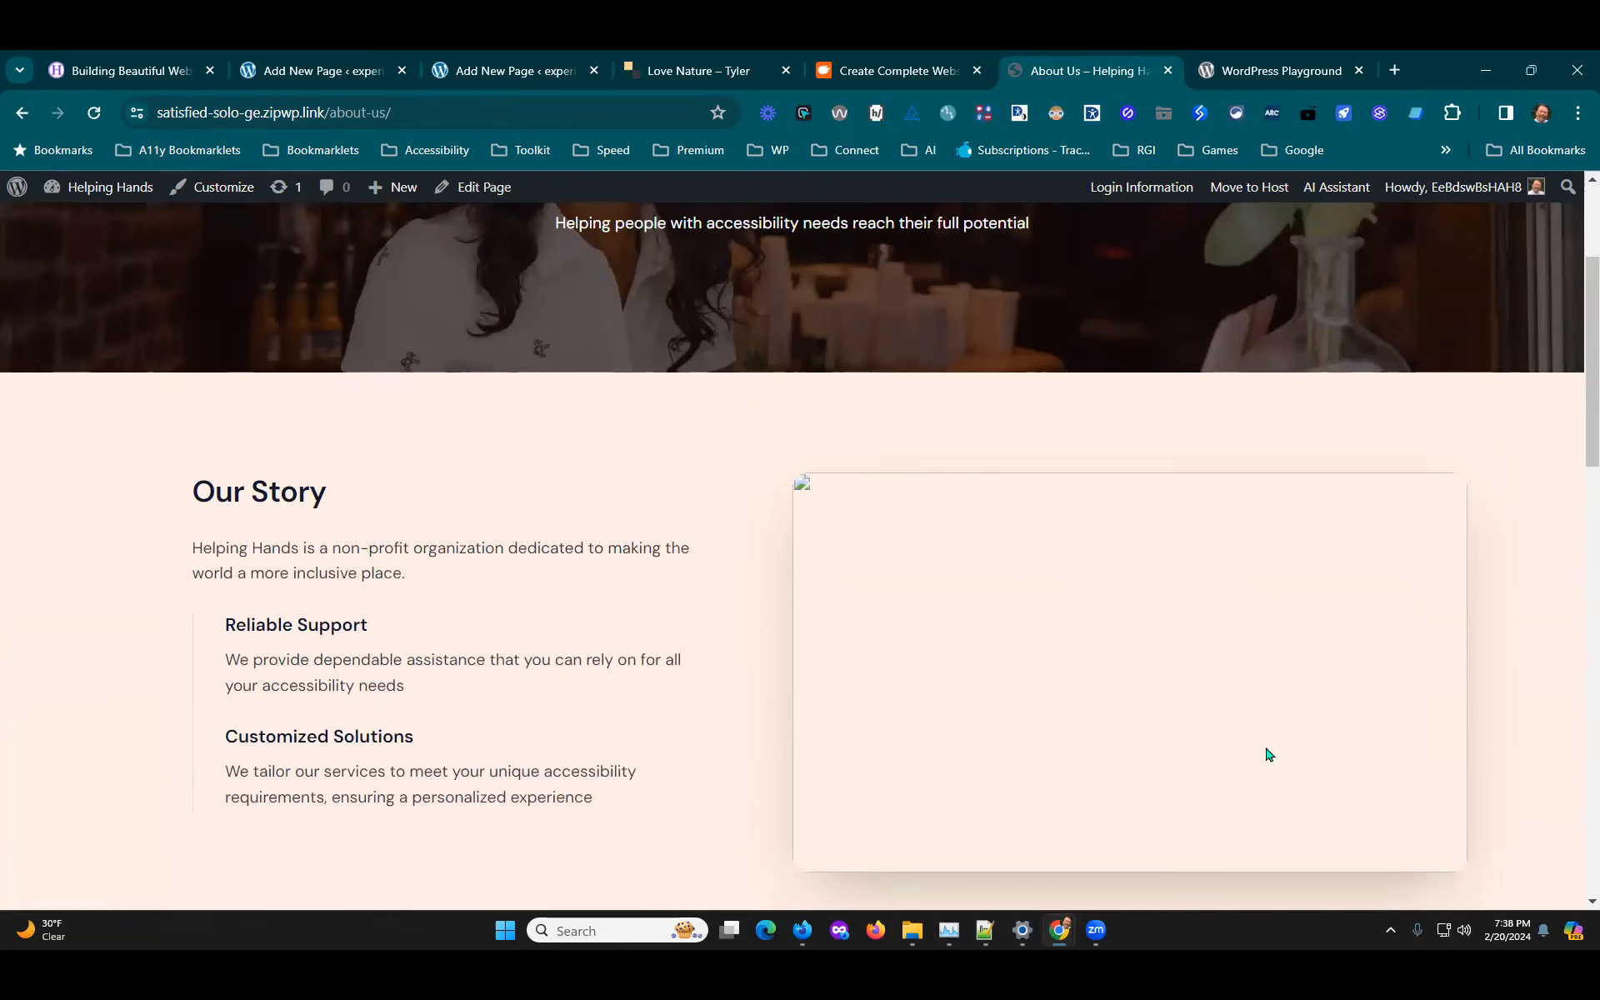
scroll(109, 182, up, 2)
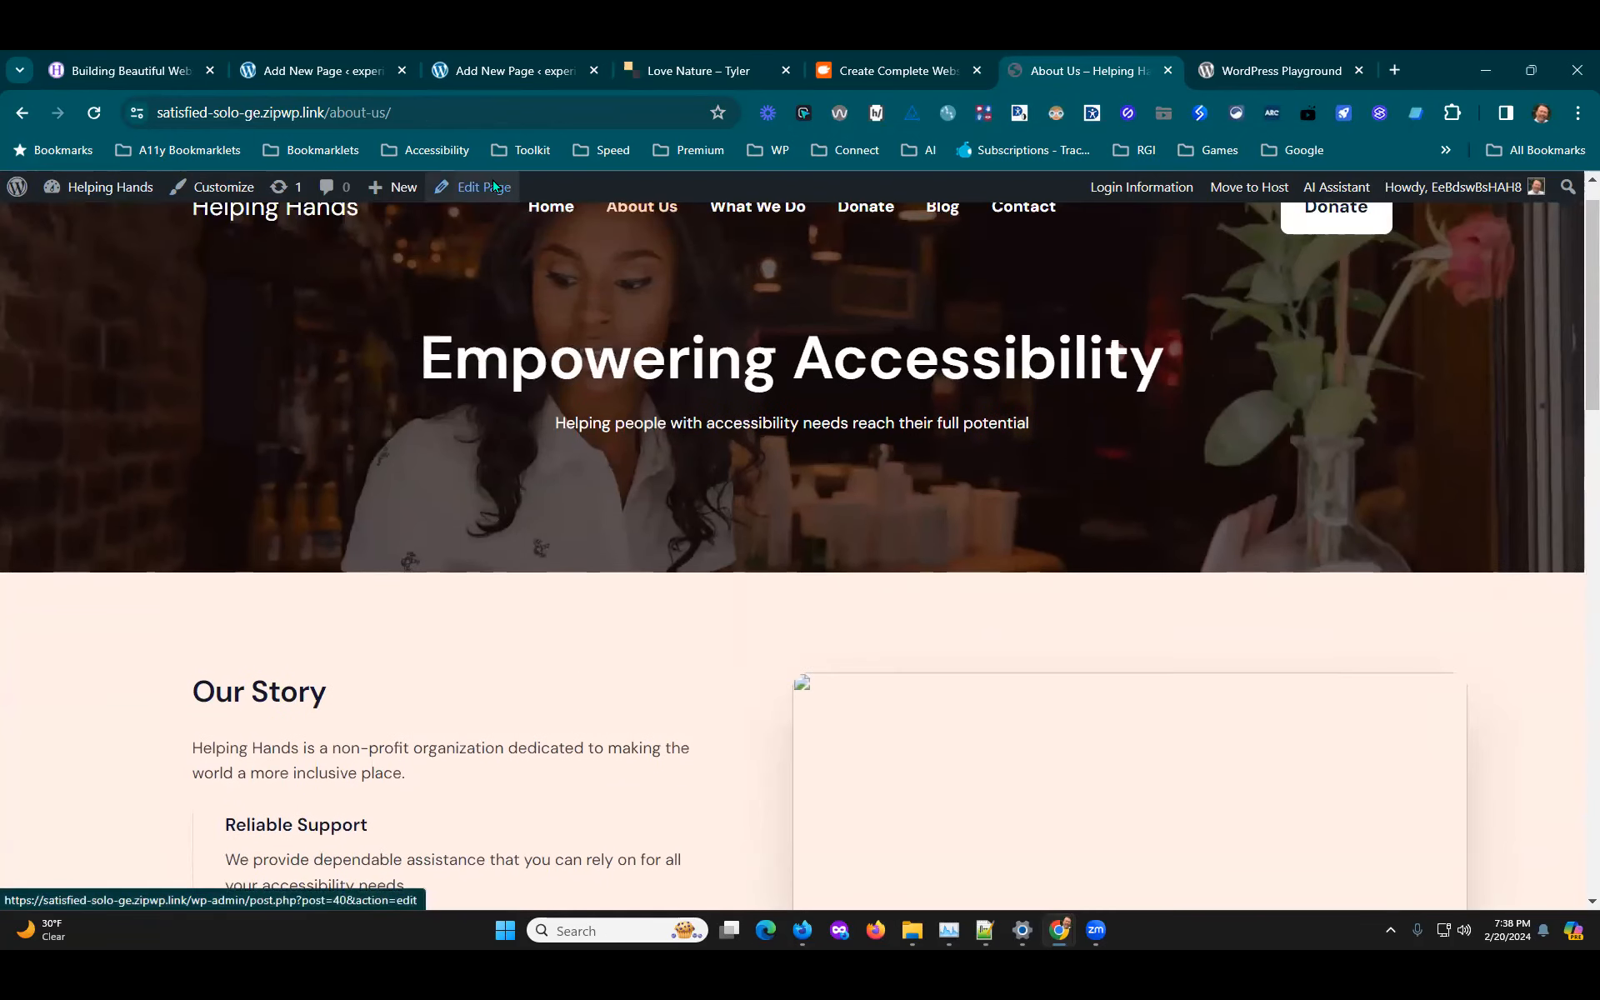
Step: Open the About Us page in the block editor, dismiss the welcome guide and look over the content
click(494, 187)
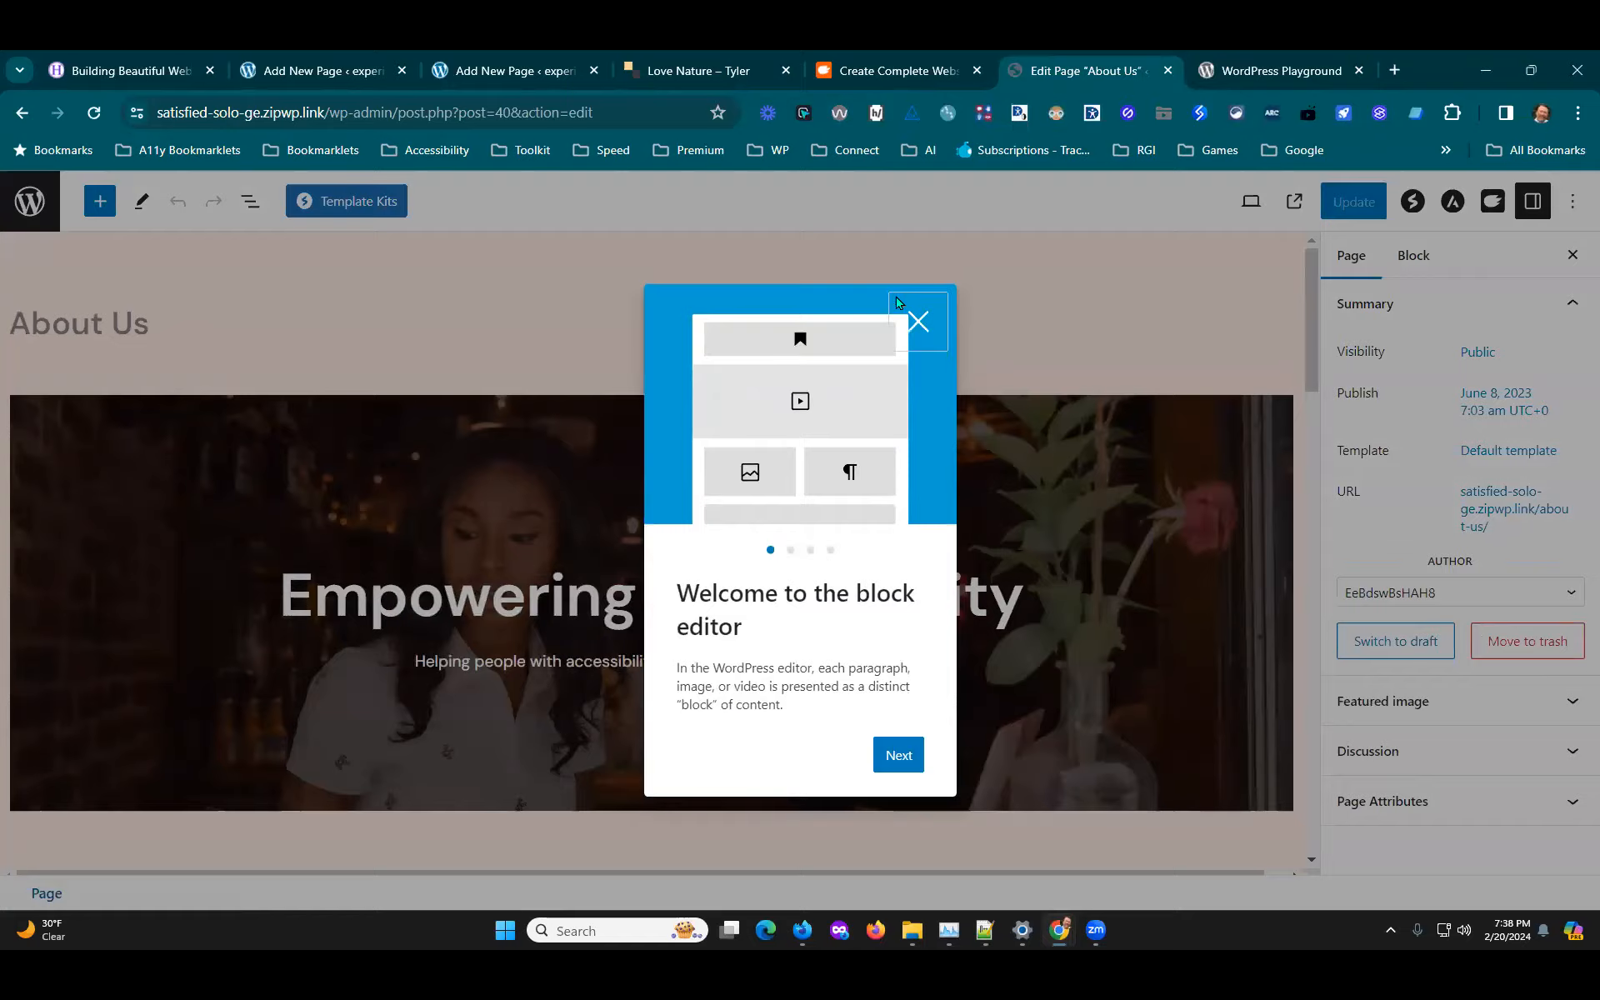
click(897, 297)
scroll(439, 389, down, 5)
scroll(439, 389, up, 3)
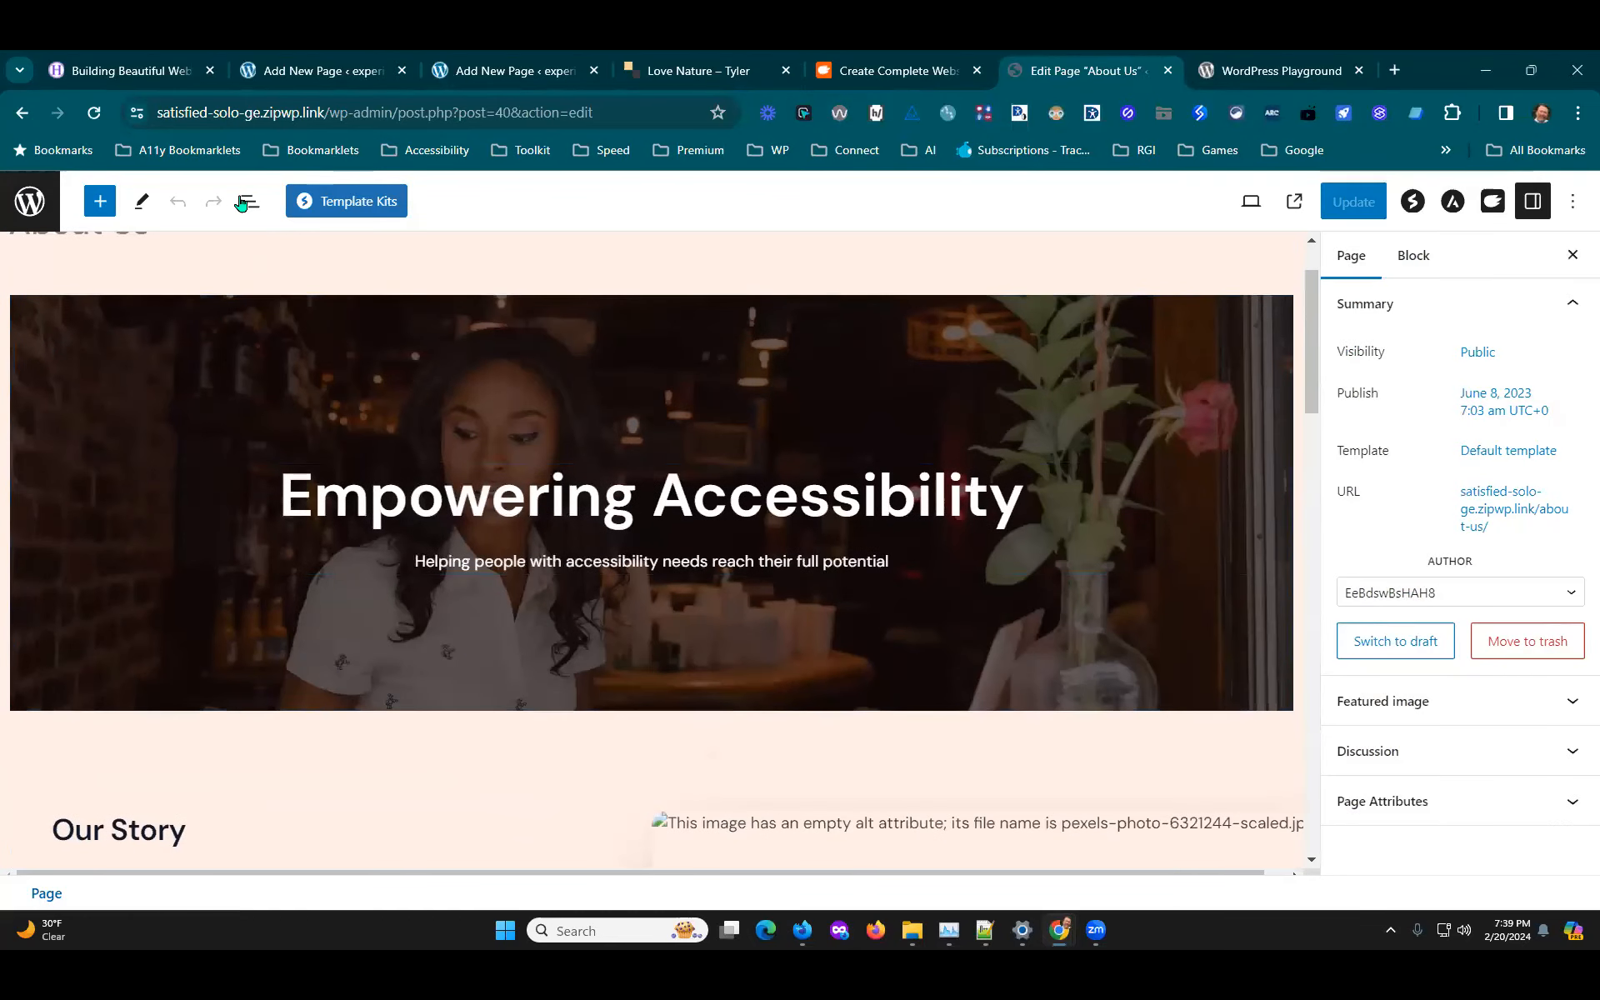
Step: Show the About Us block list view, expand the third top-level container and select its first nested container
click(245, 202)
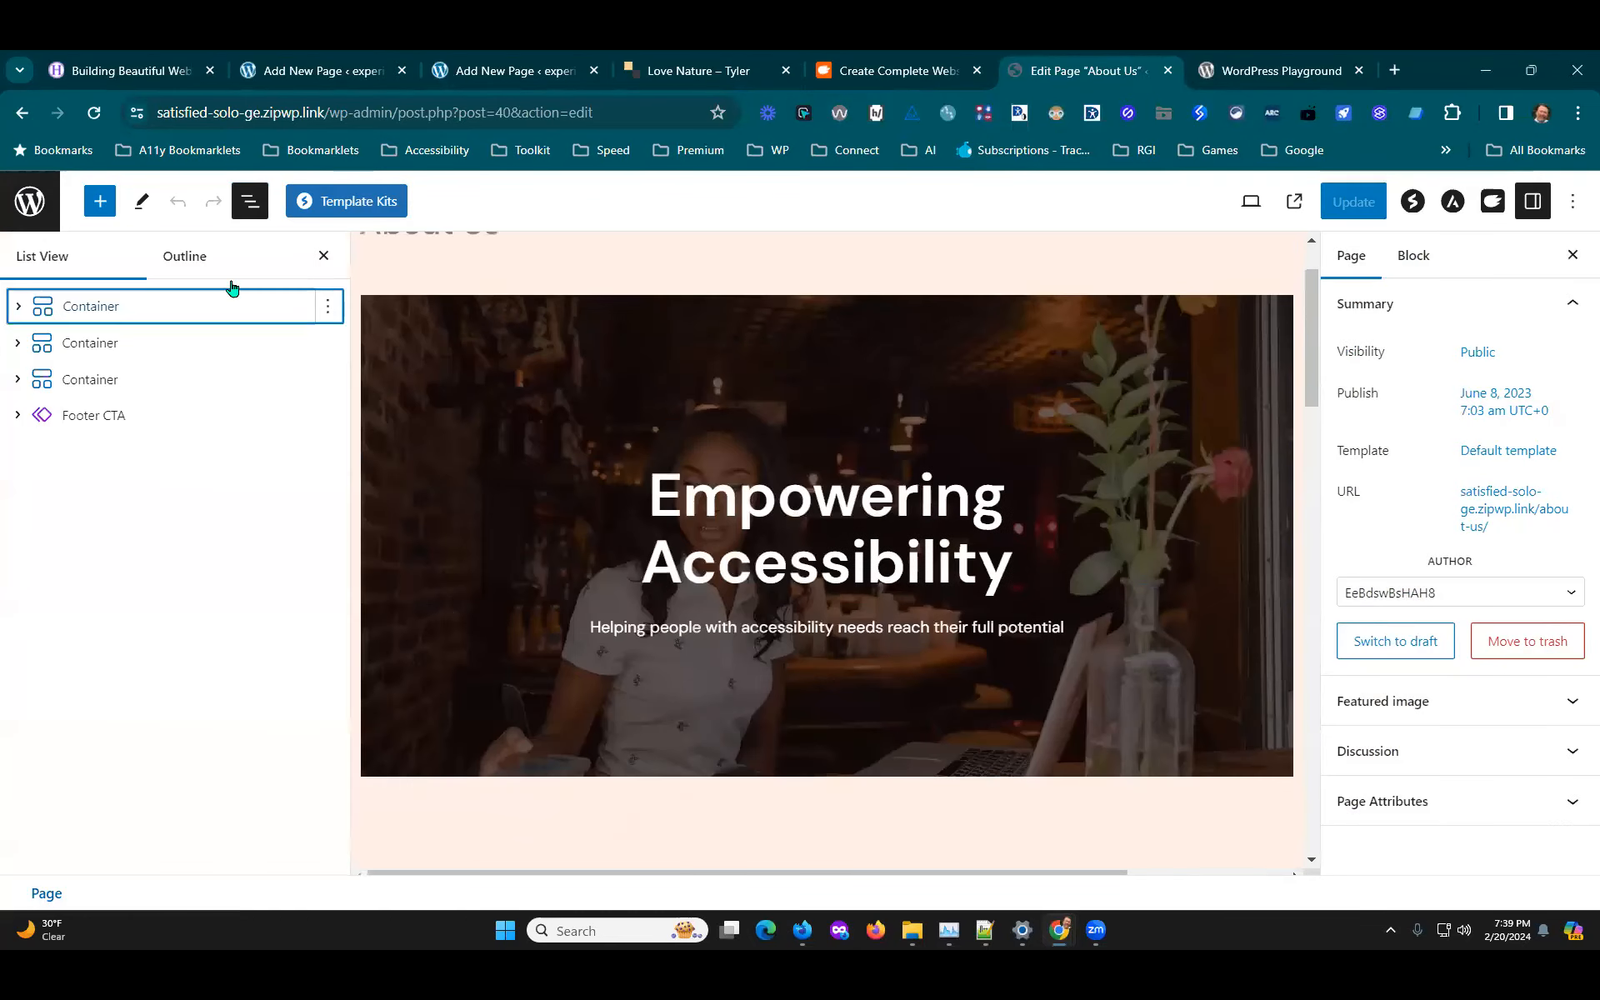
click(28, 385)
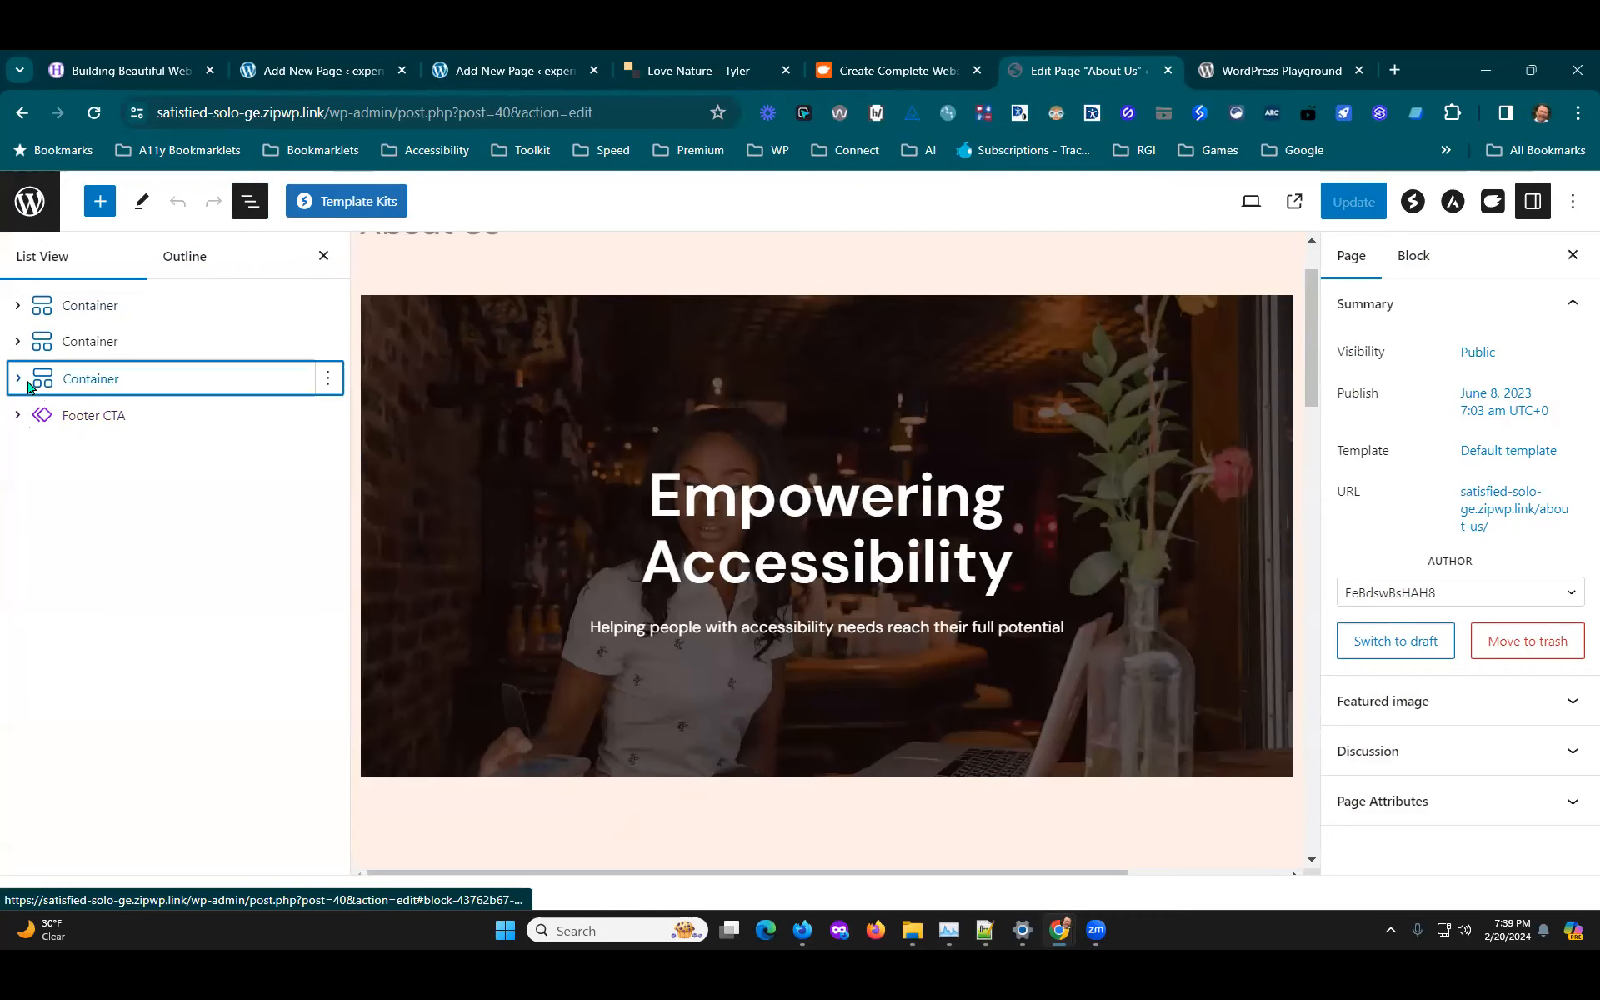
click(27, 382)
click(125, 413)
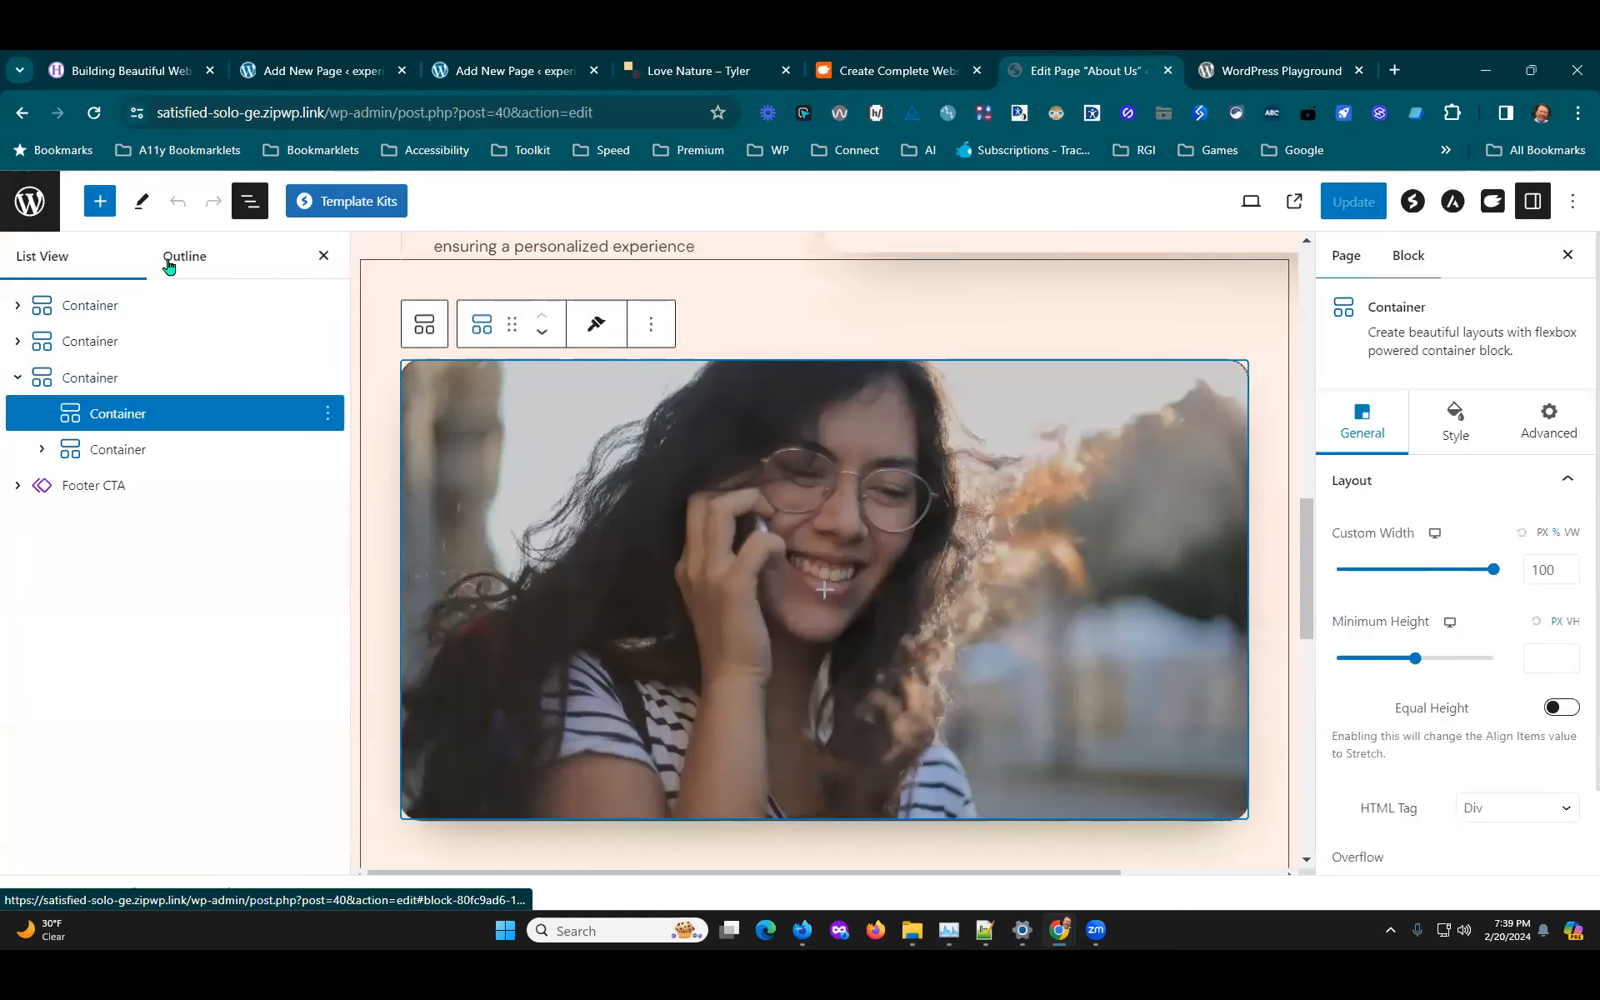
Step: Leave the page editor and view the Helping Hands site's installed plugins
click(32, 202)
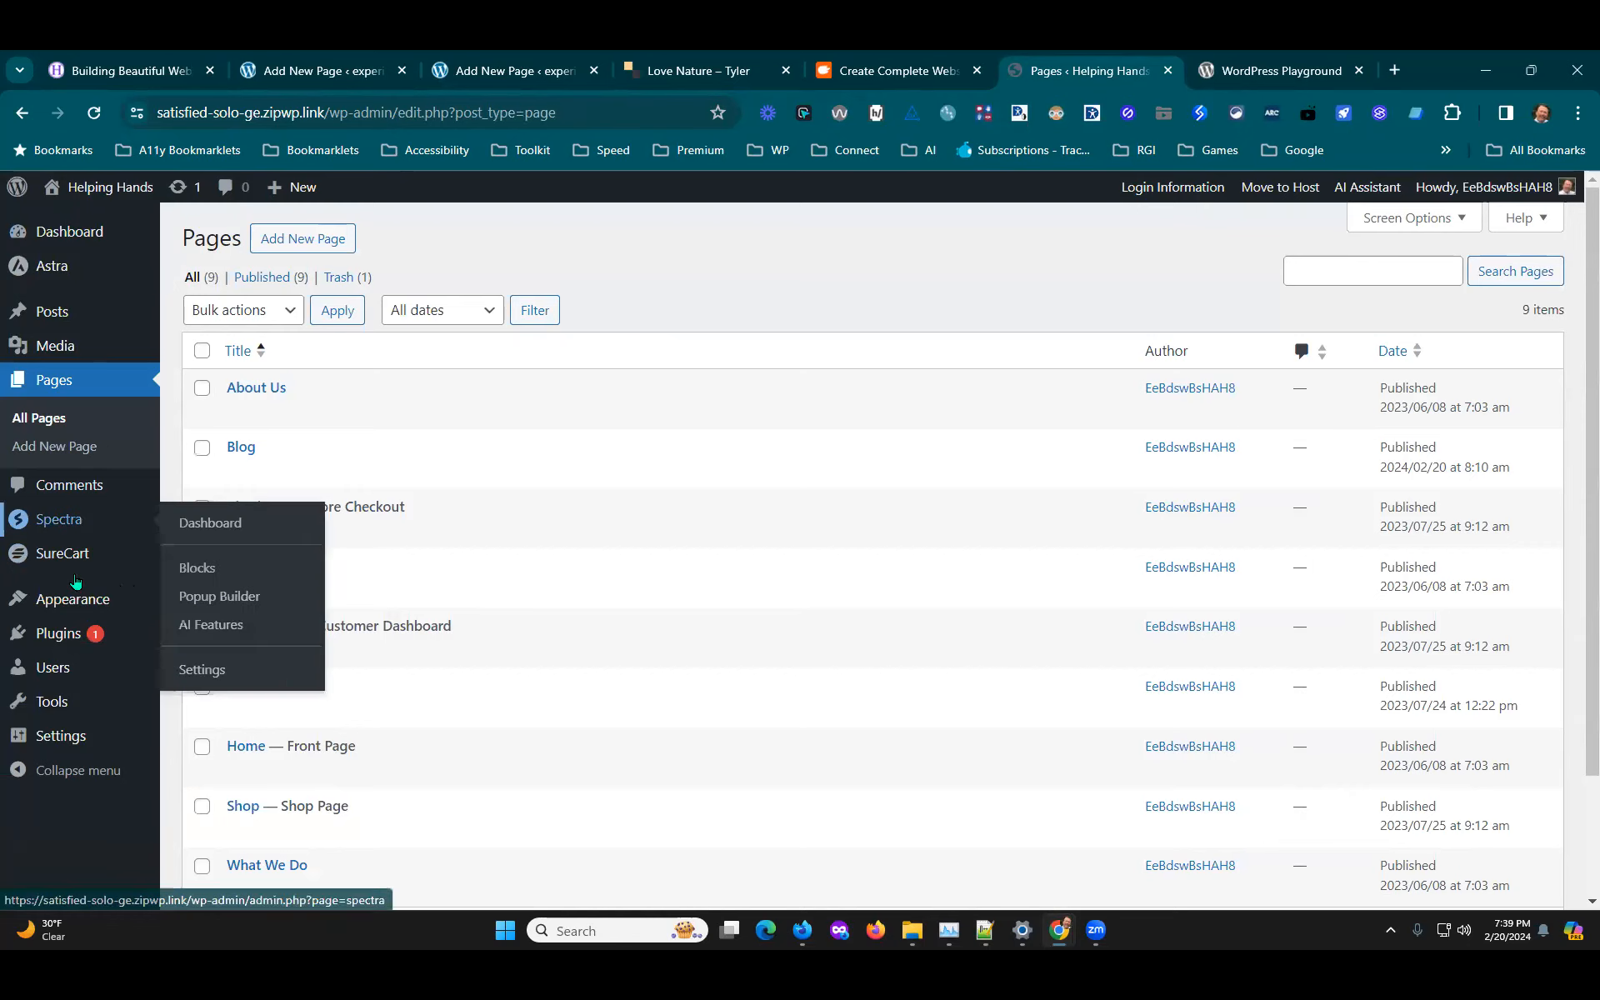
mouse_move(75, 635)
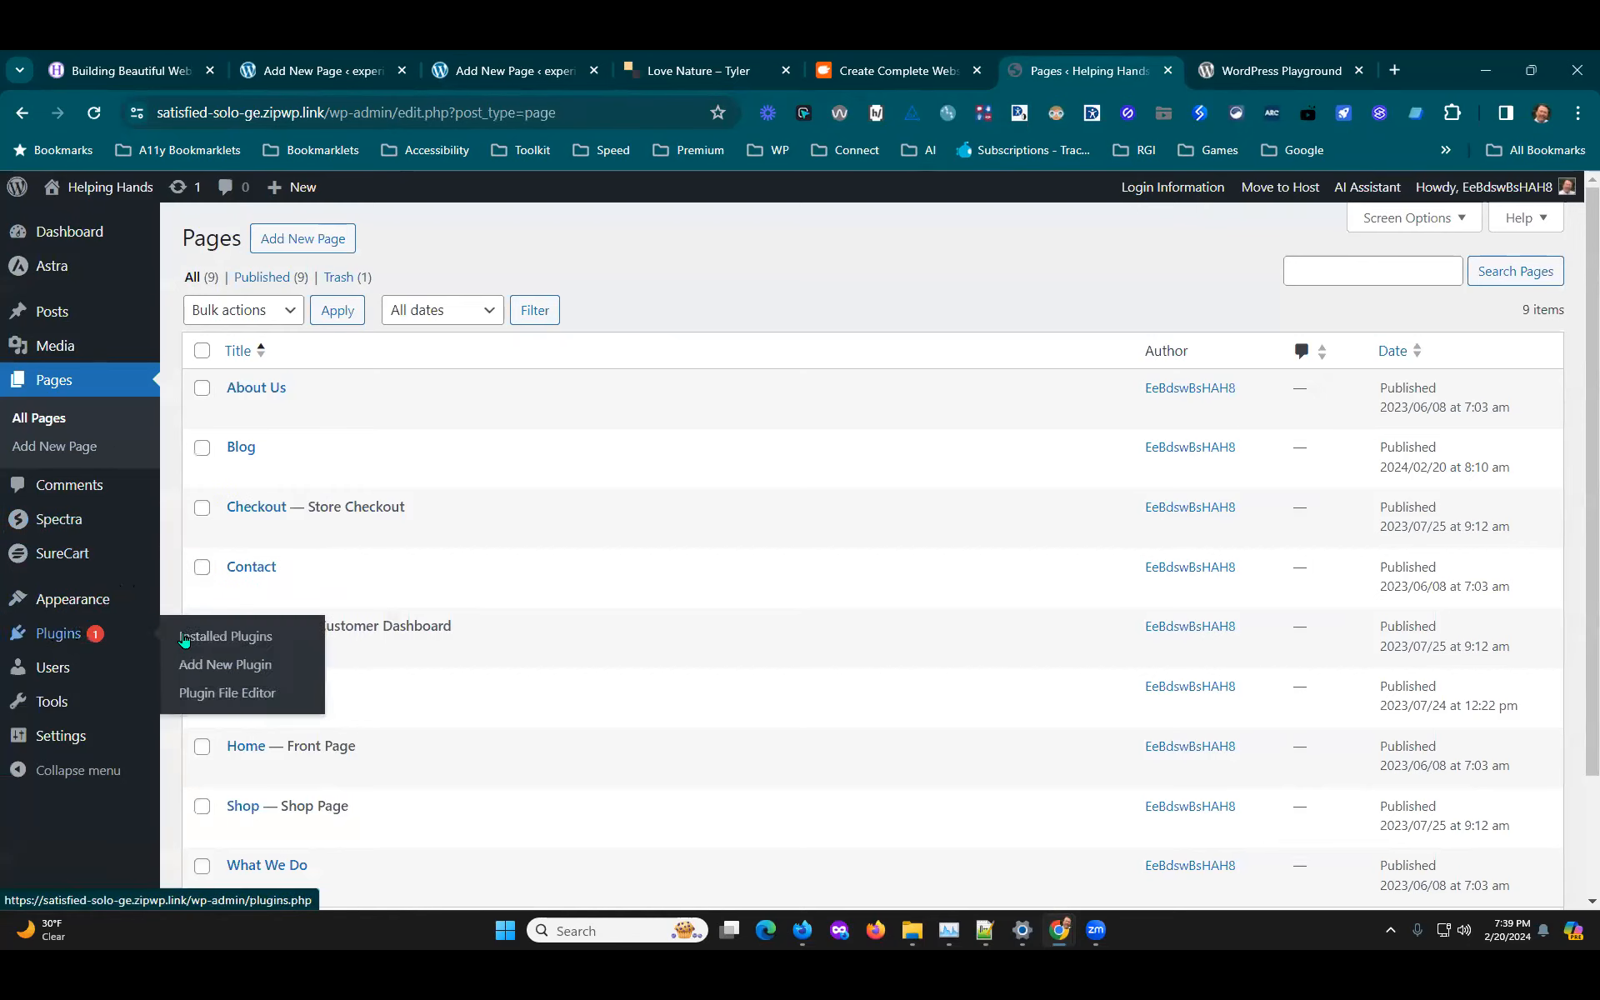
click(185, 639)
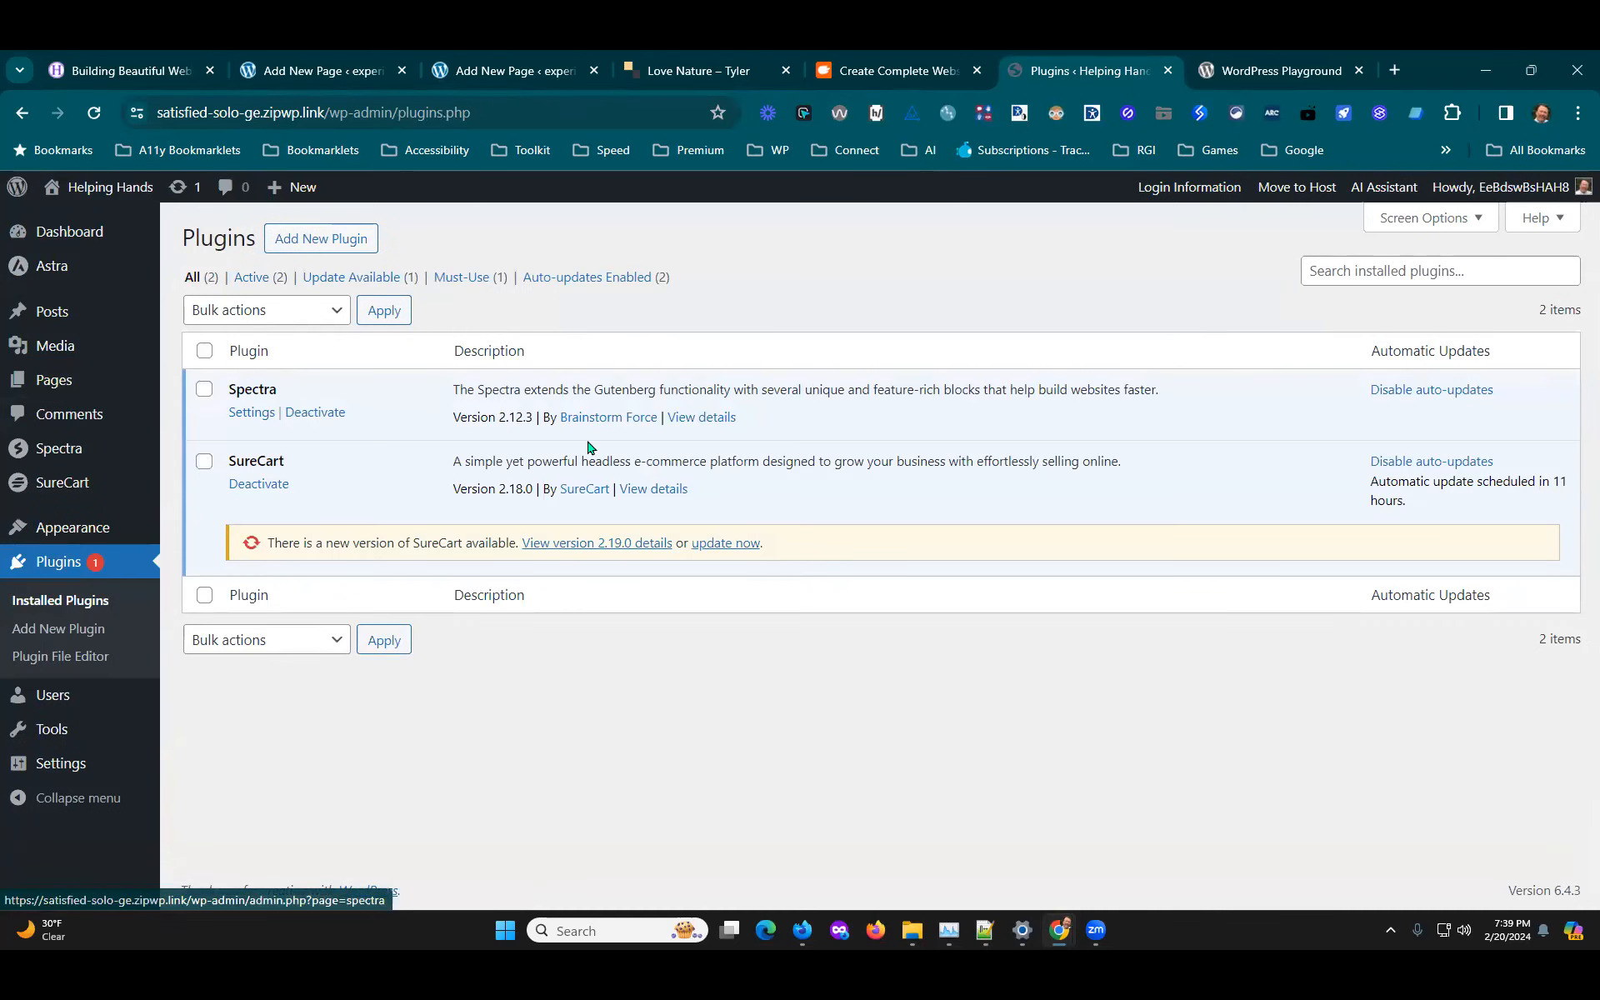
Step: View the Helping Hands site's installed themes
mouse_move(76, 530)
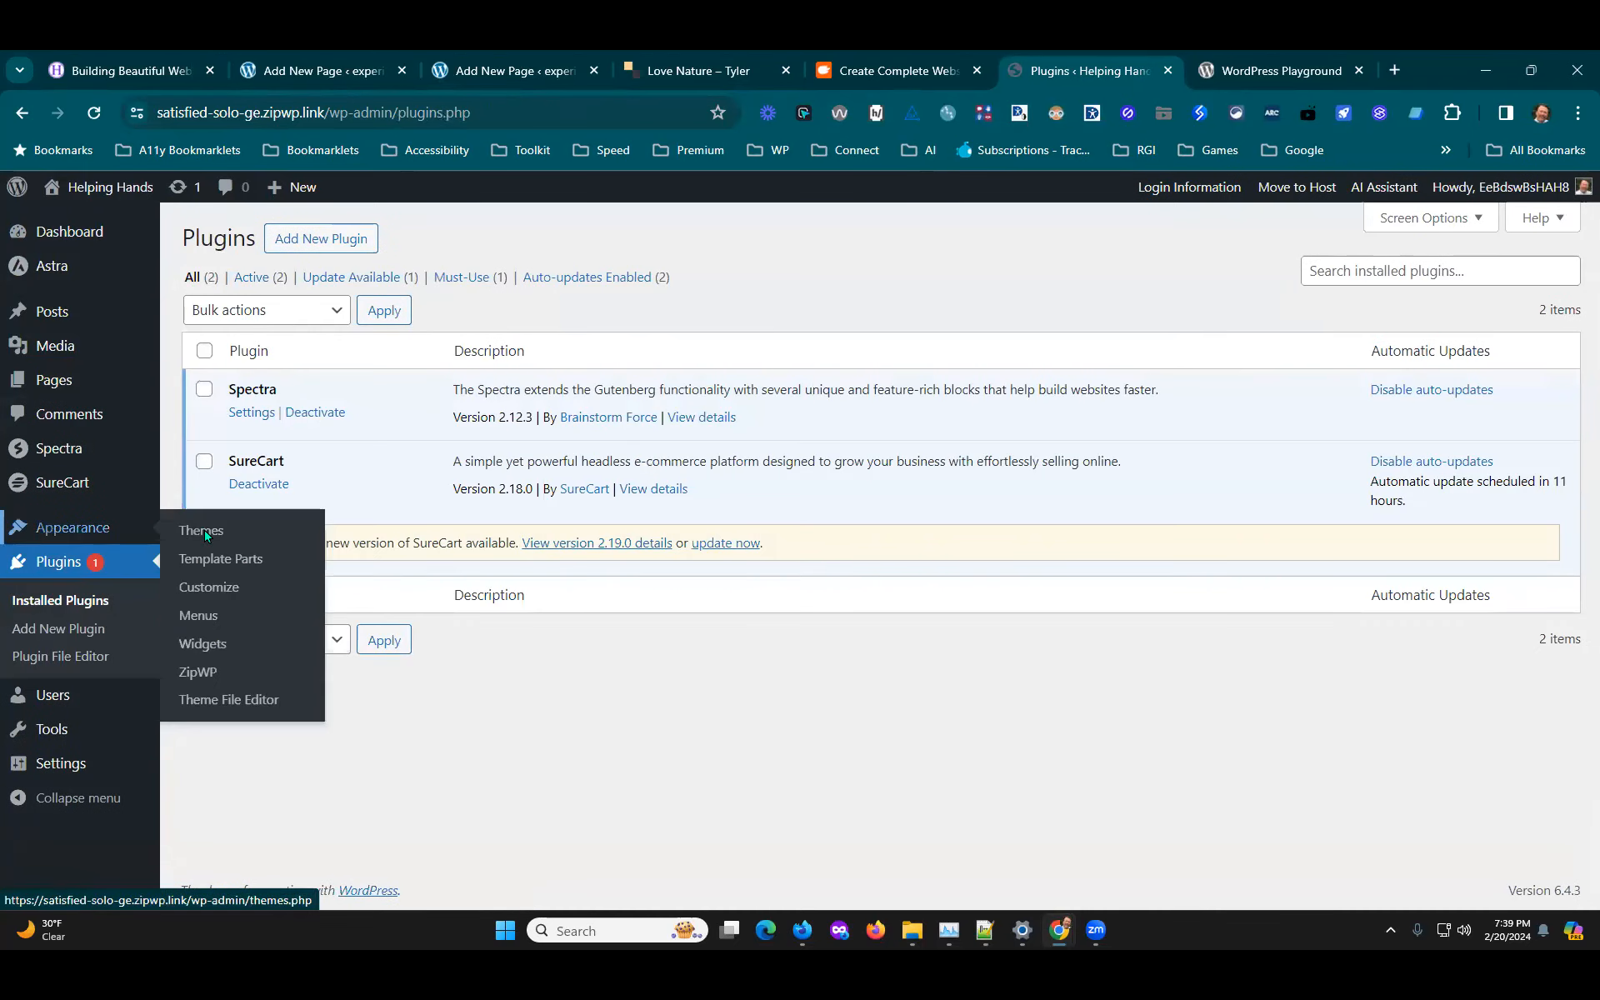
click(208, 534)
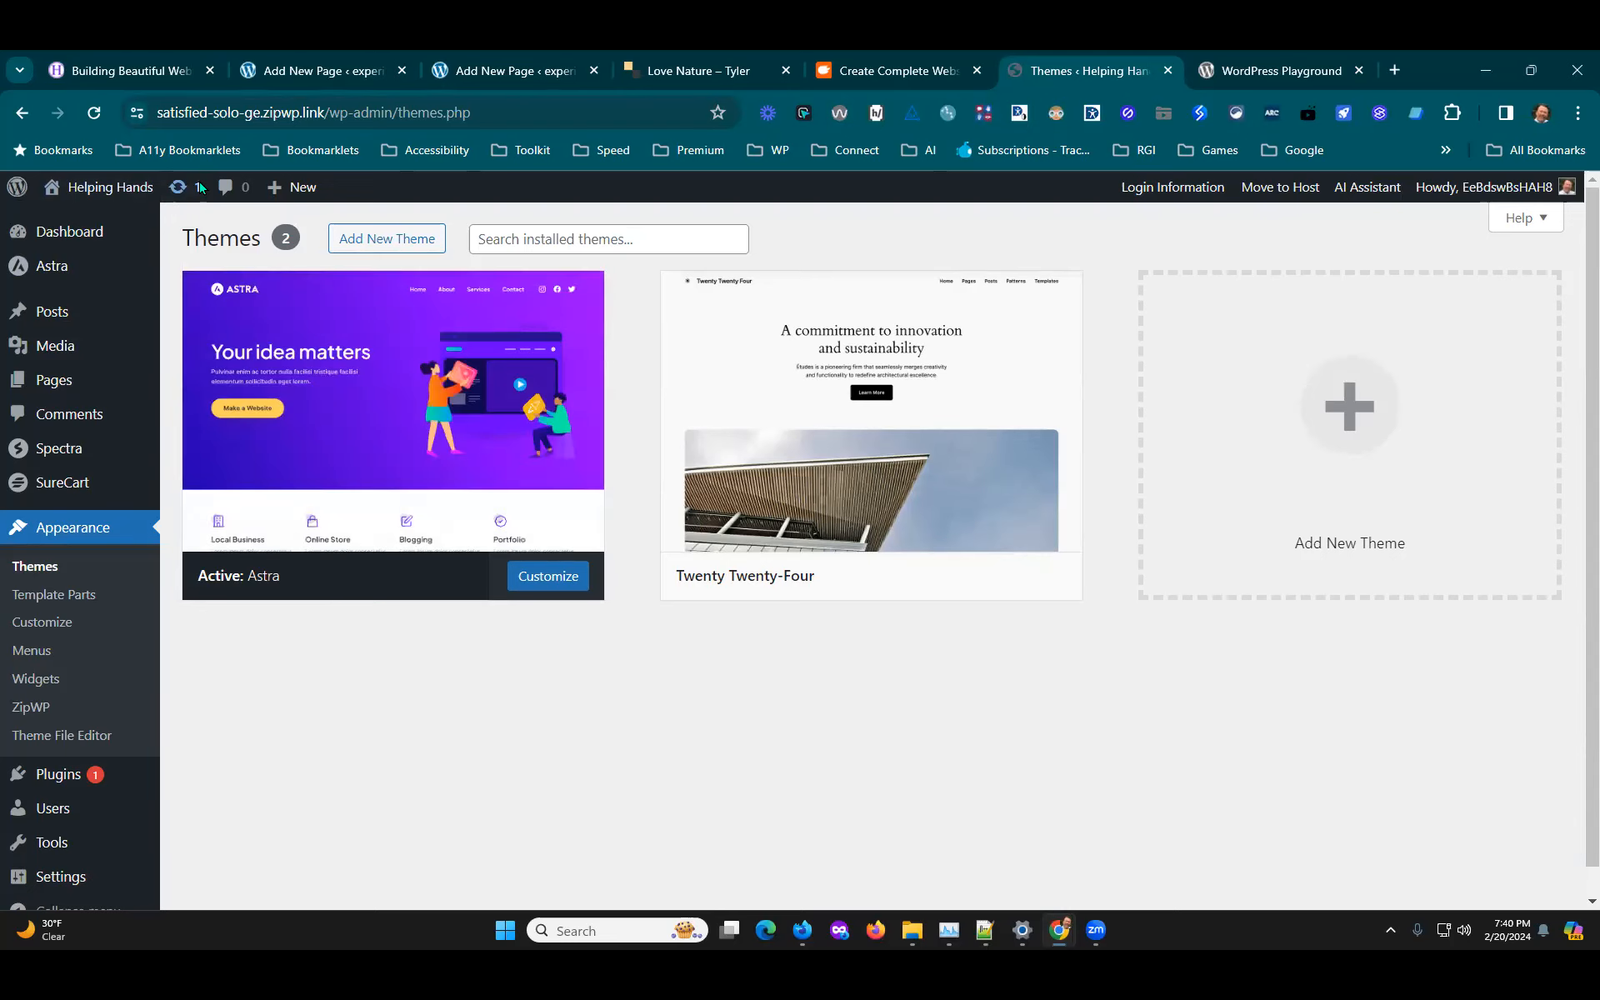
Step: Return to the Building Beautiful Websites slides and open the GutenbergHub example site in a new tab
click(129, 70)
scroll(1191, 580, up, 8)
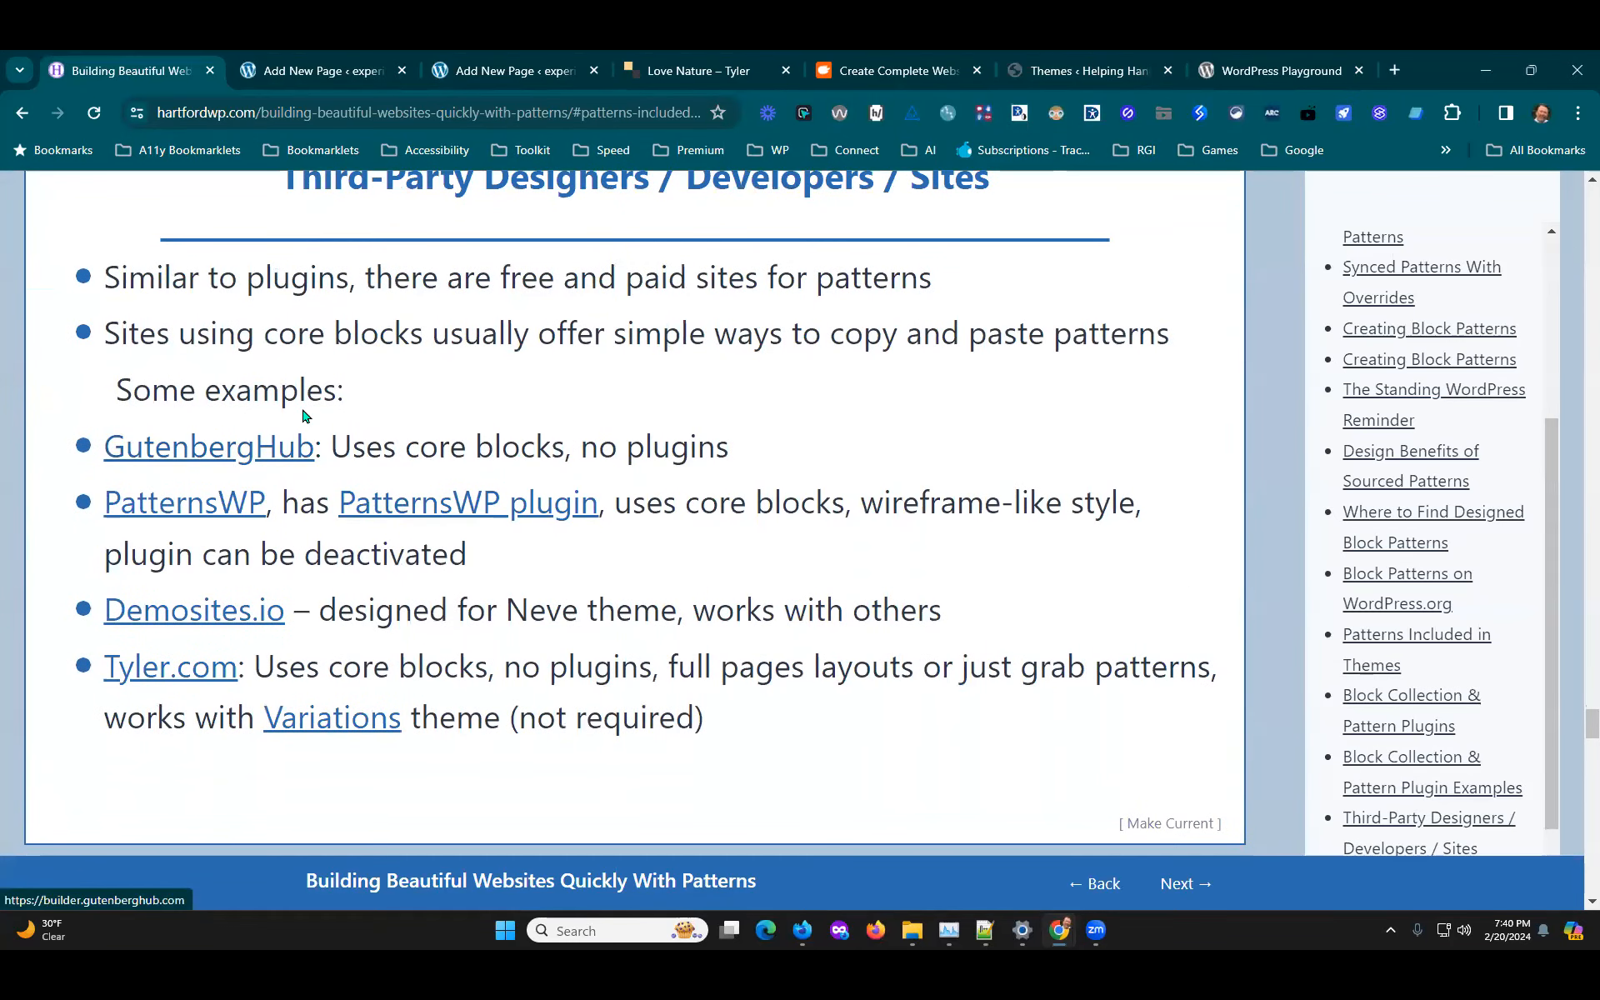
right_click(232, 443)
click(365, 464)
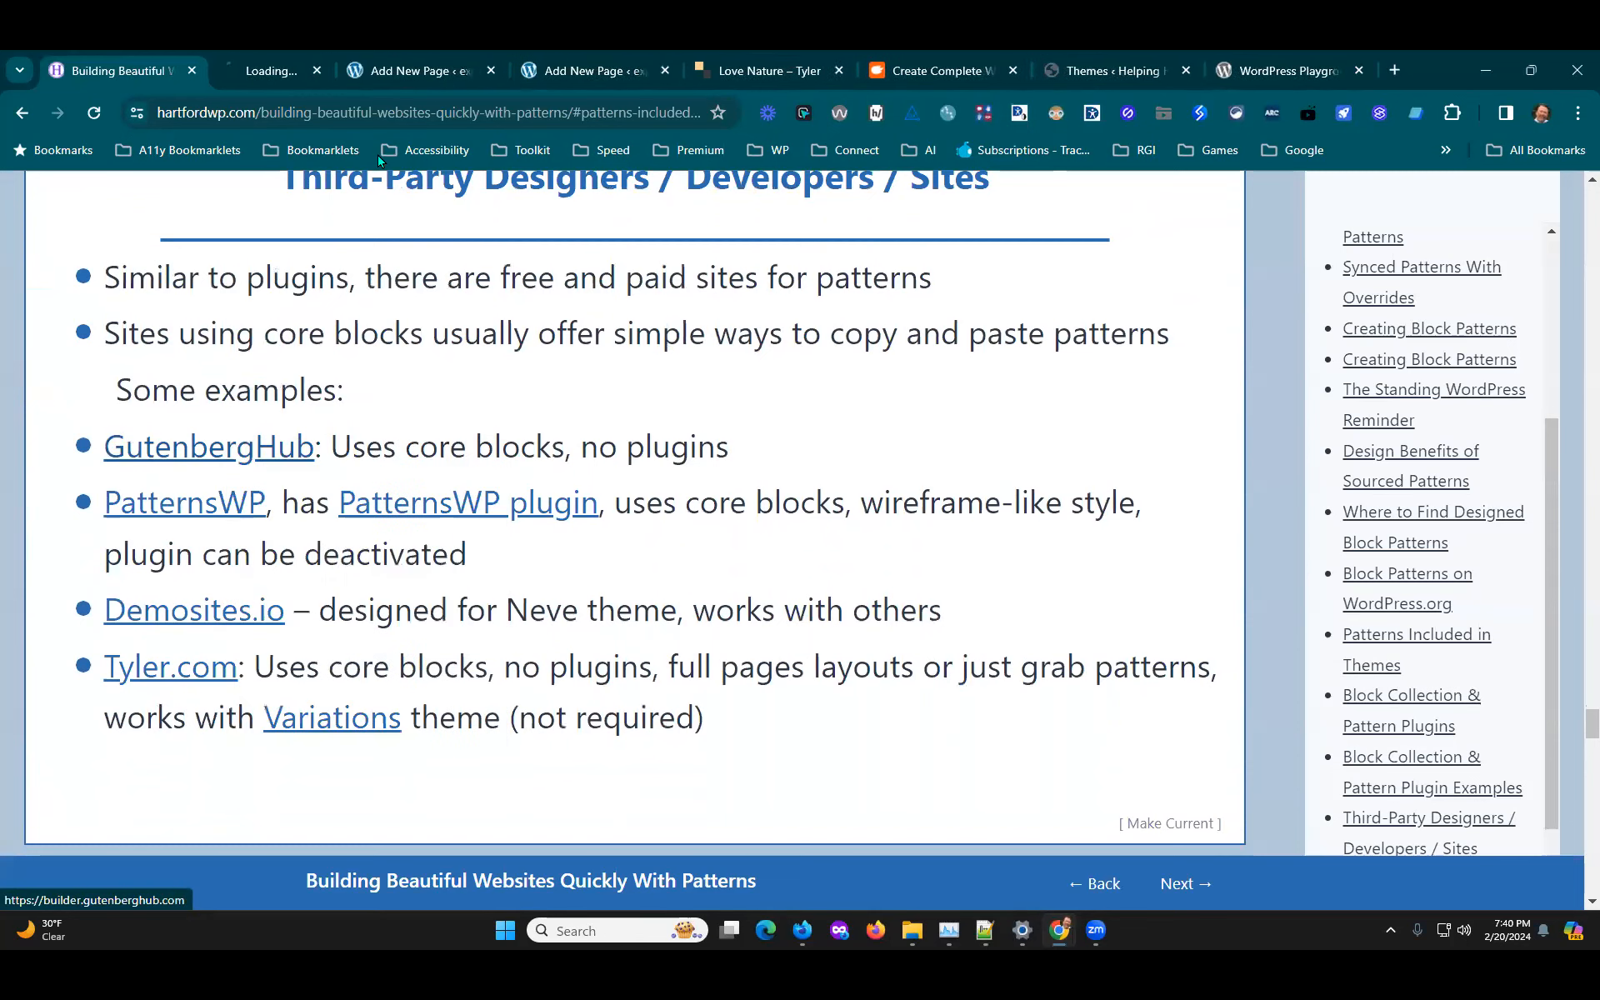
key(ctrl+Tab)
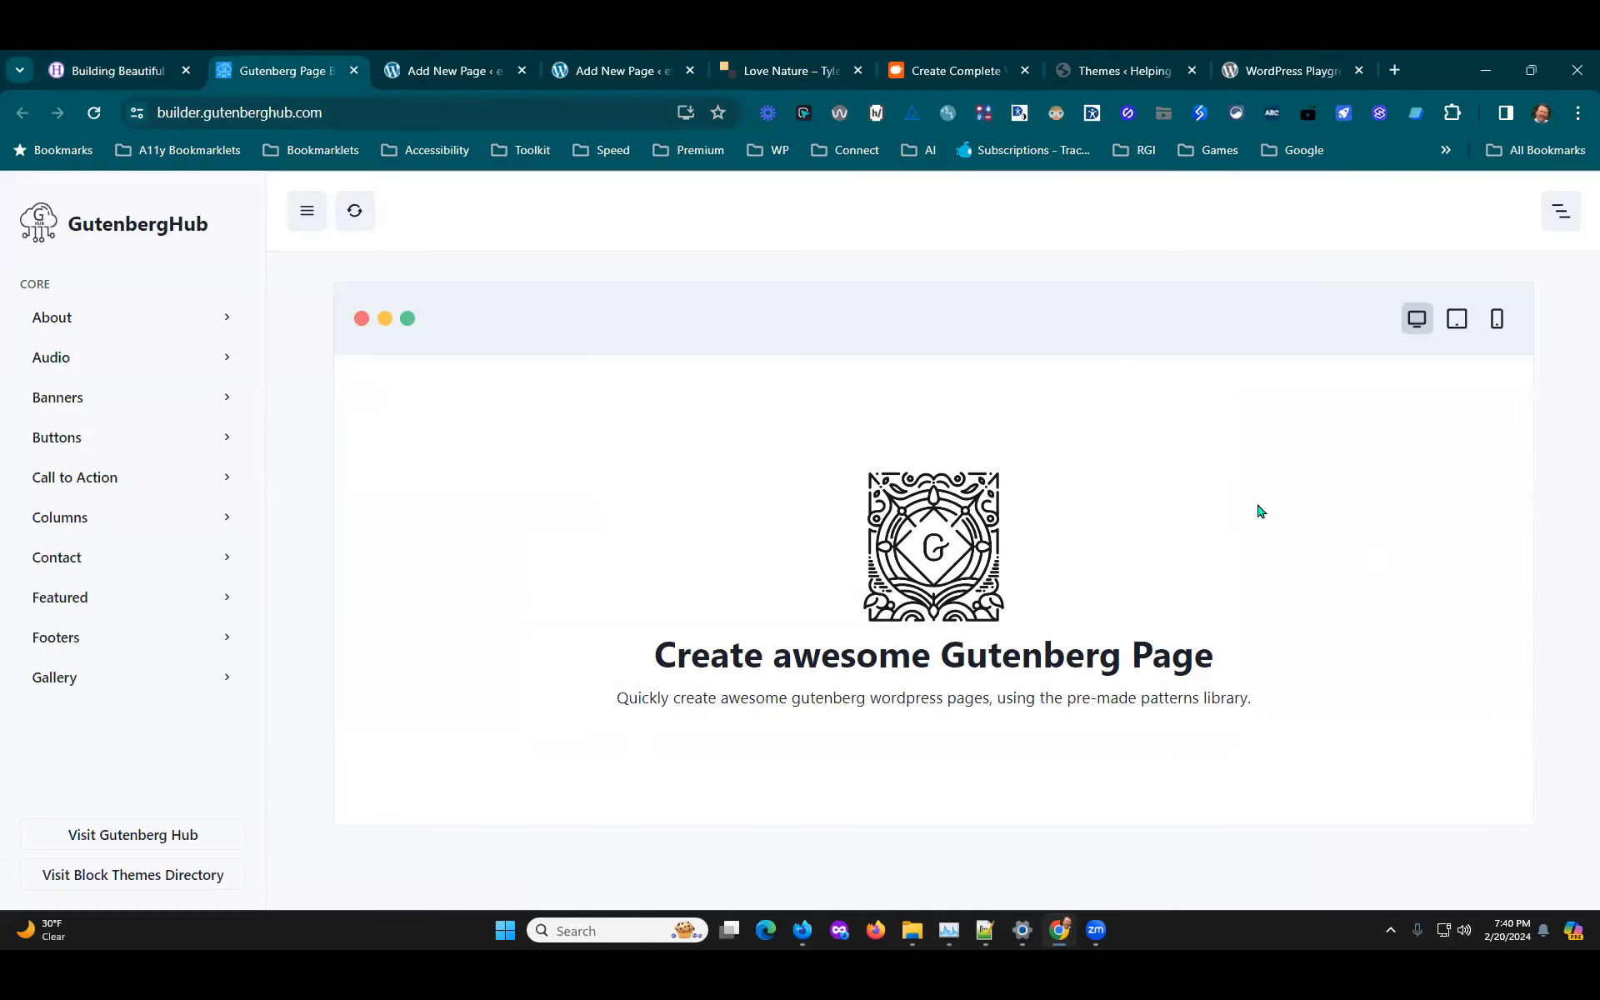
Step: Add the first Banners pattern, "Fullscreen Title", to the GutenbergHub page and copy the page's code
click(79, 404)
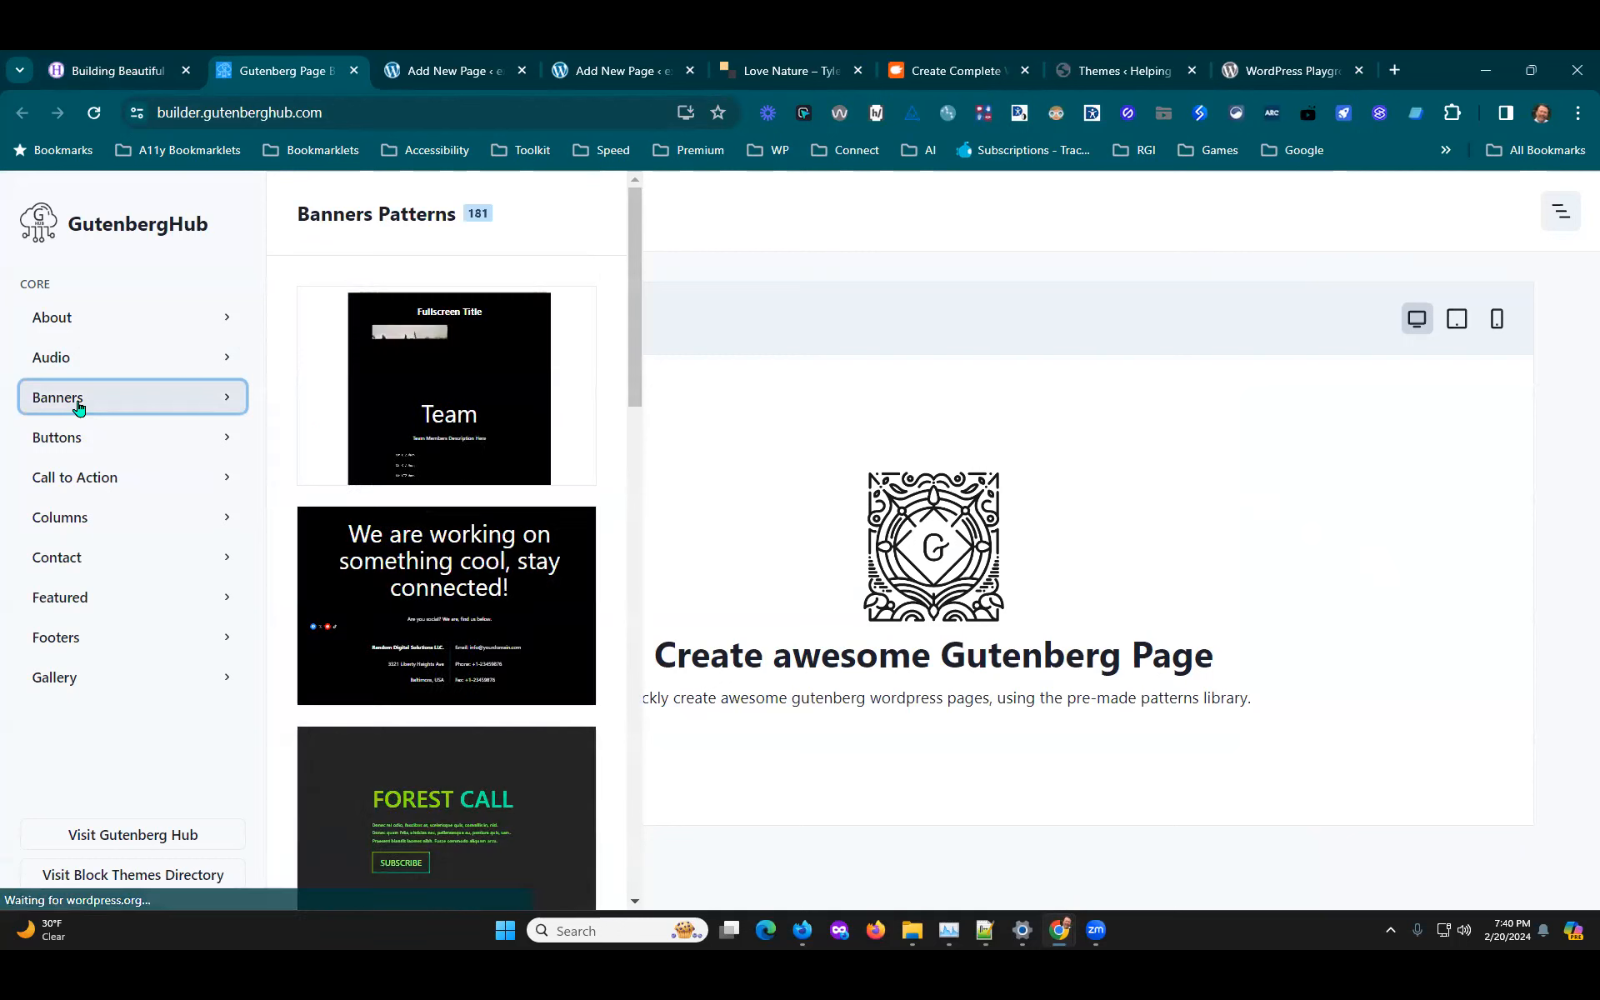
click(504, 422)
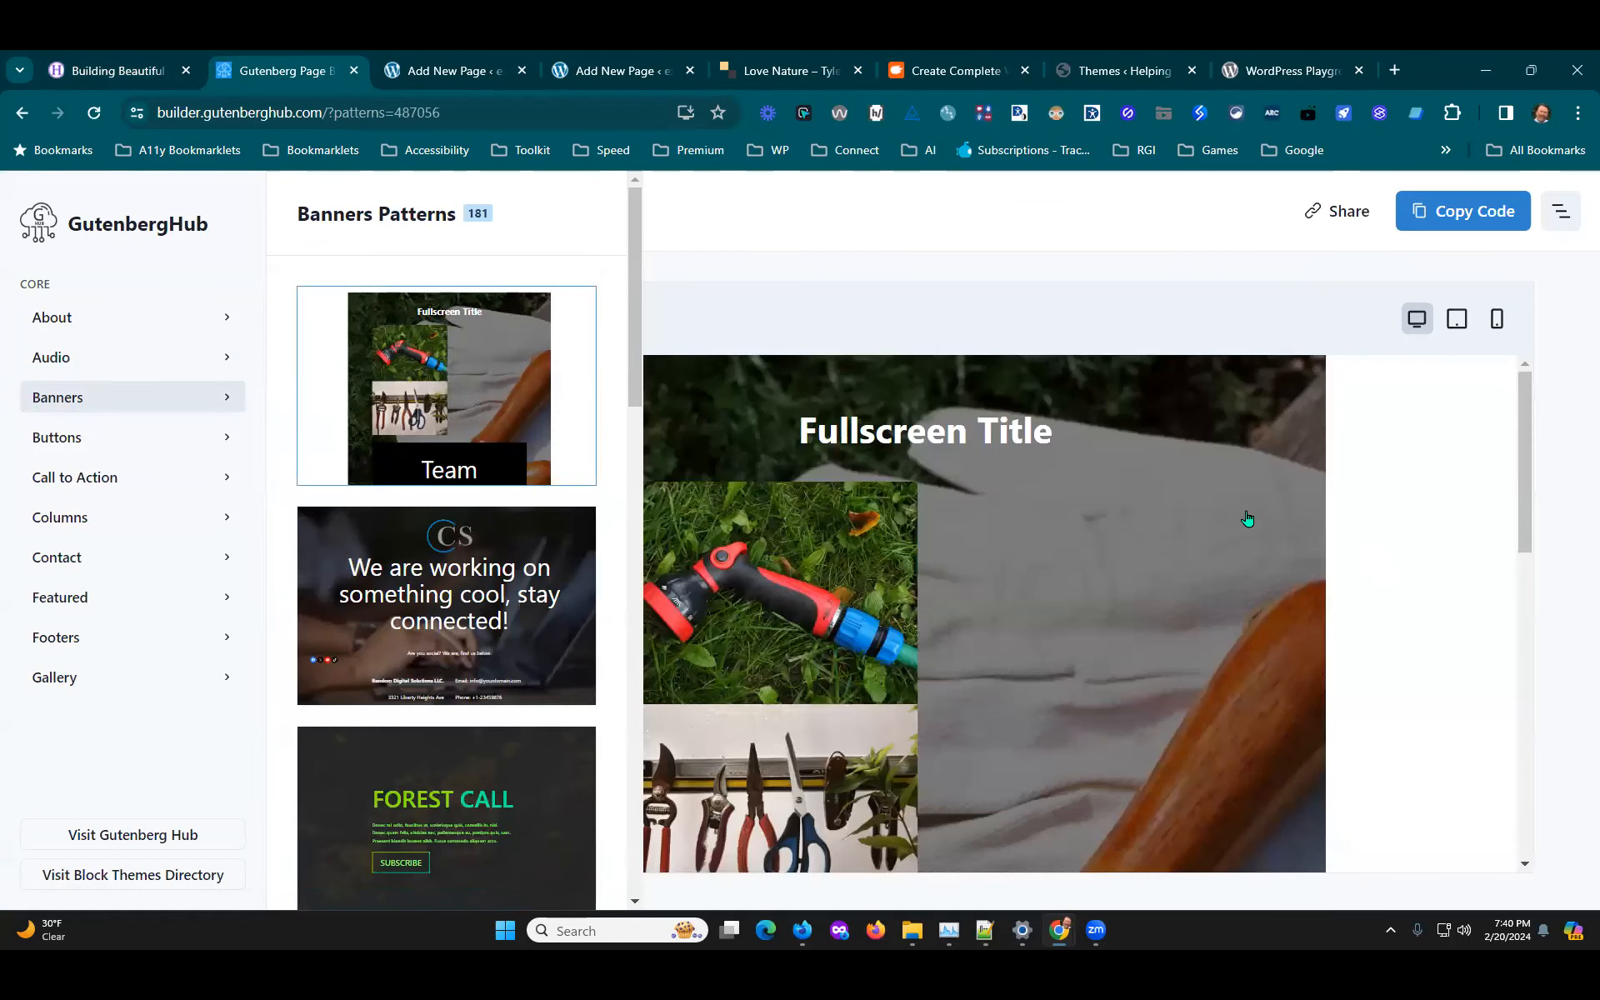
click(1237, 324)
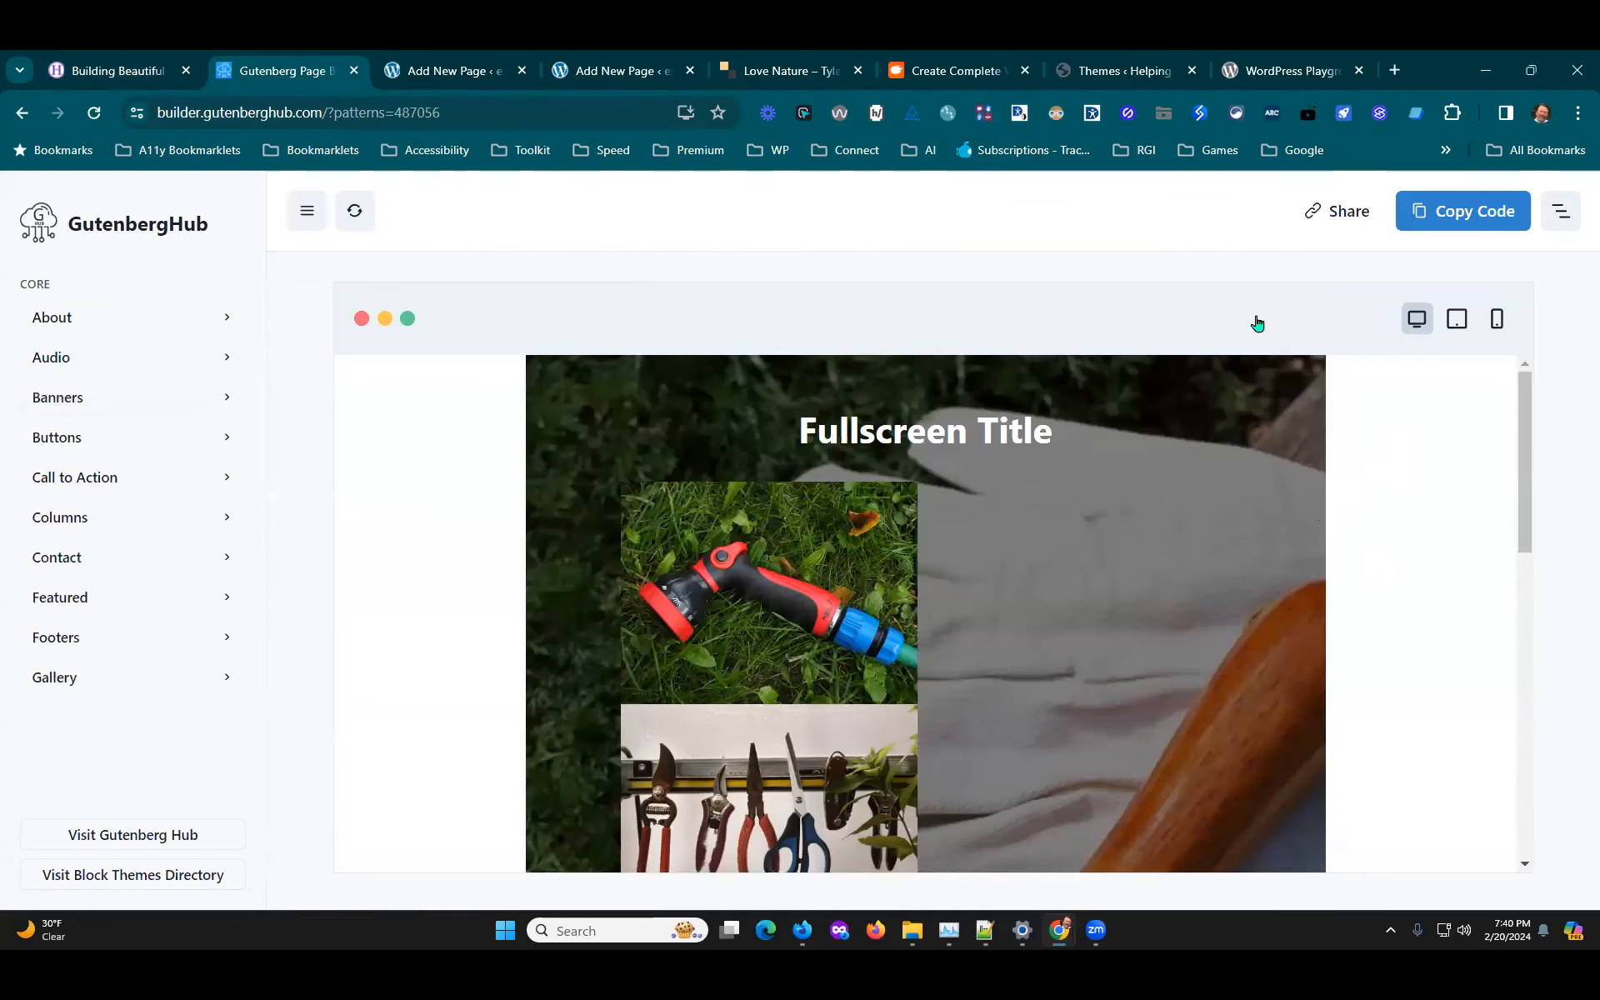
click(1464, 213)
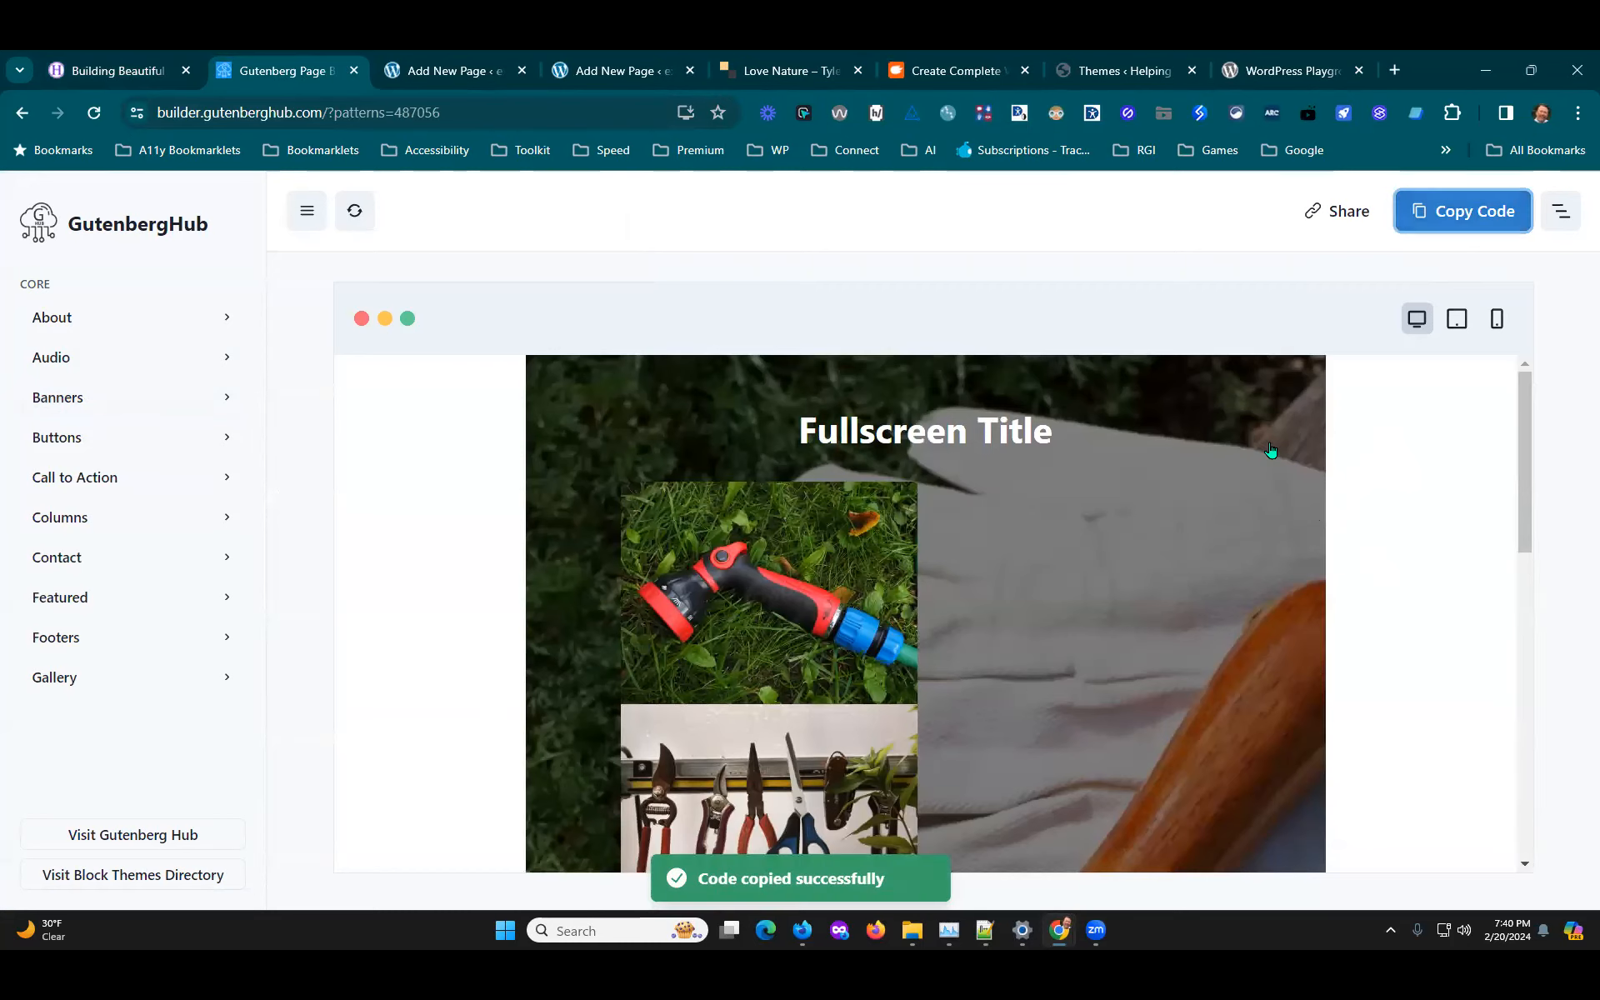
Step: Look over the "Fullscreen Title" banner preview down to its team section and check the page's Navigator
scroll(1267, 457, down, 10)
scroll(1331, 629, up, 10)
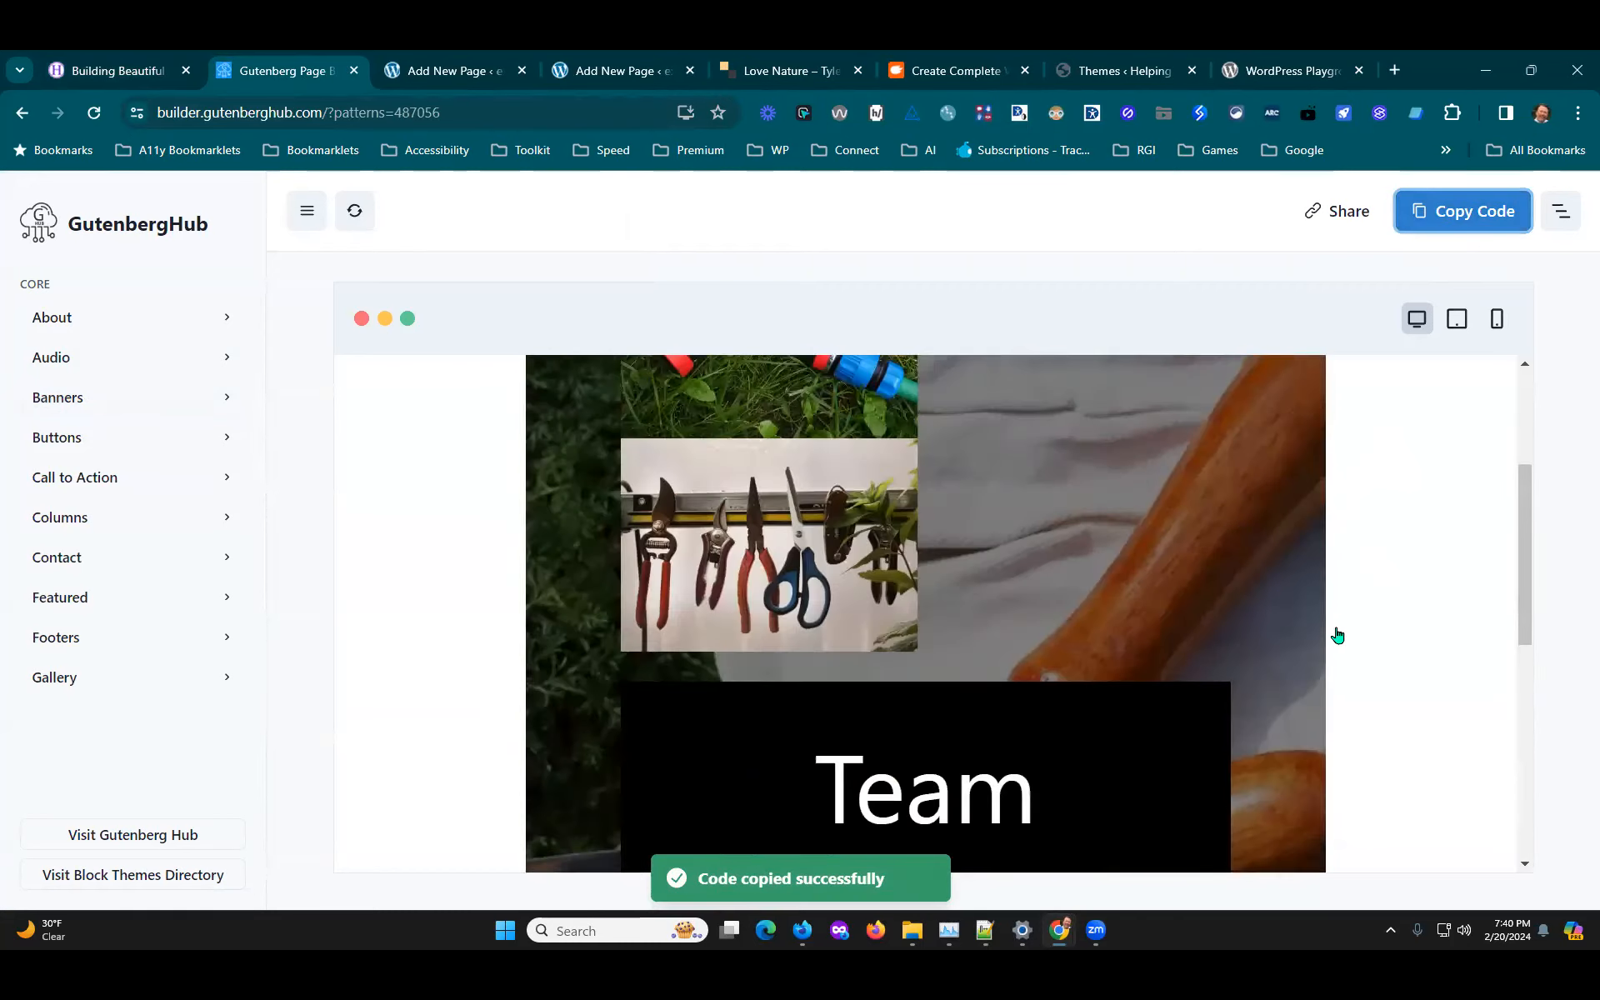
click(1565, 212)
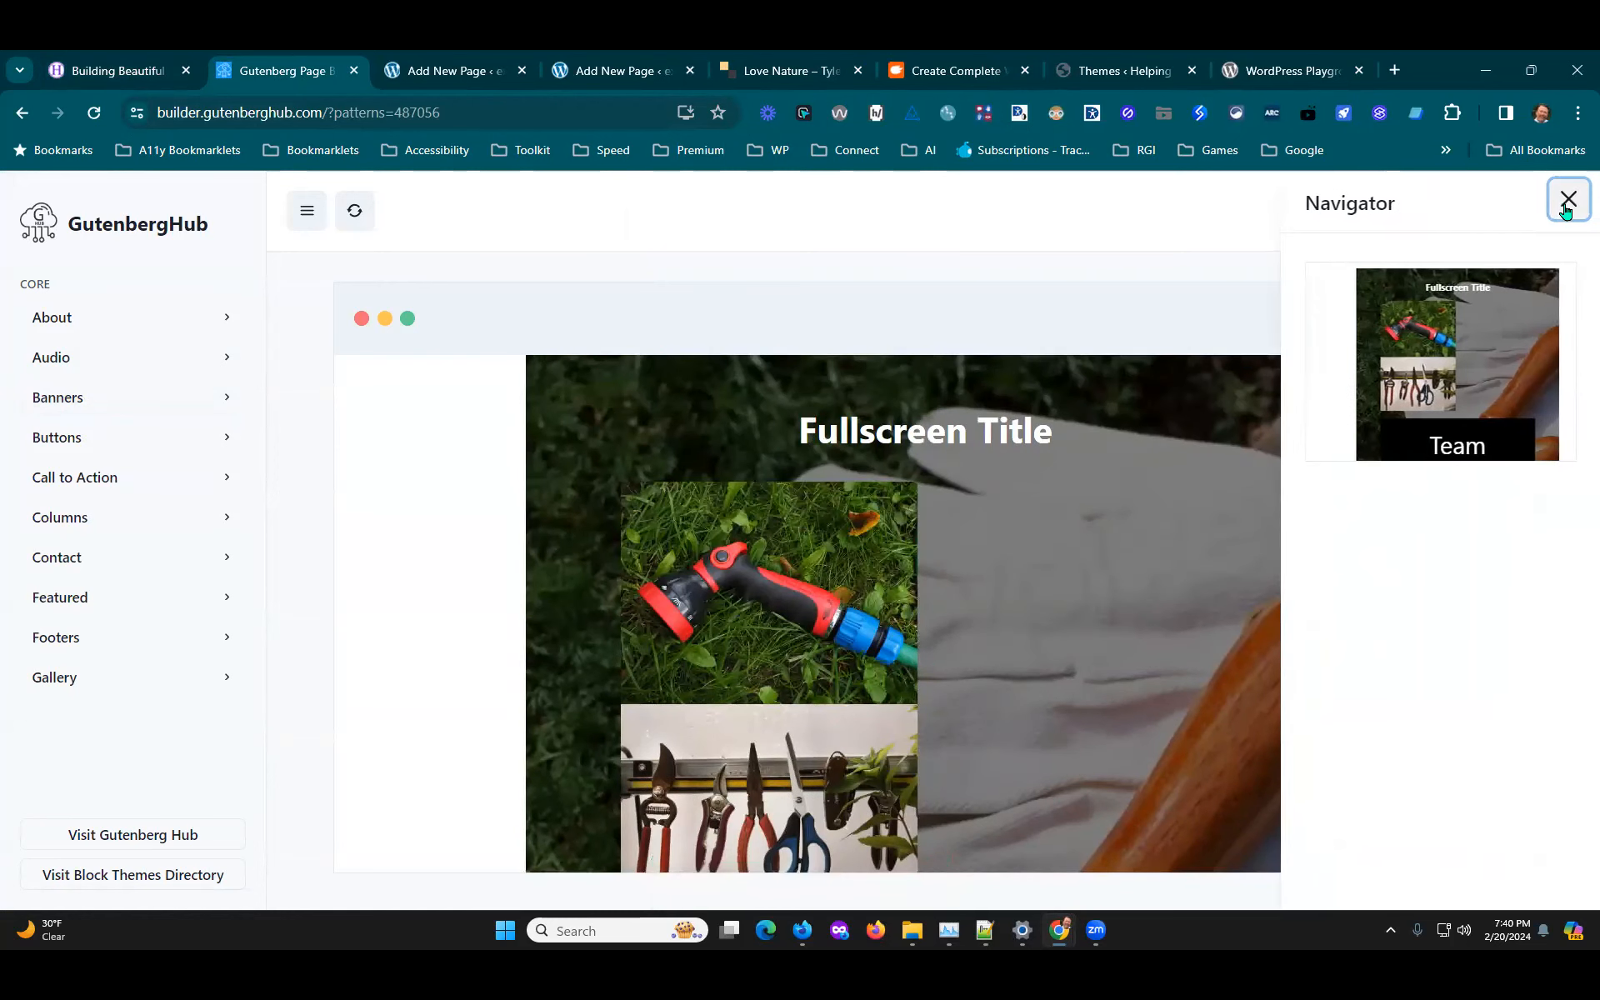
click(1121, 227)
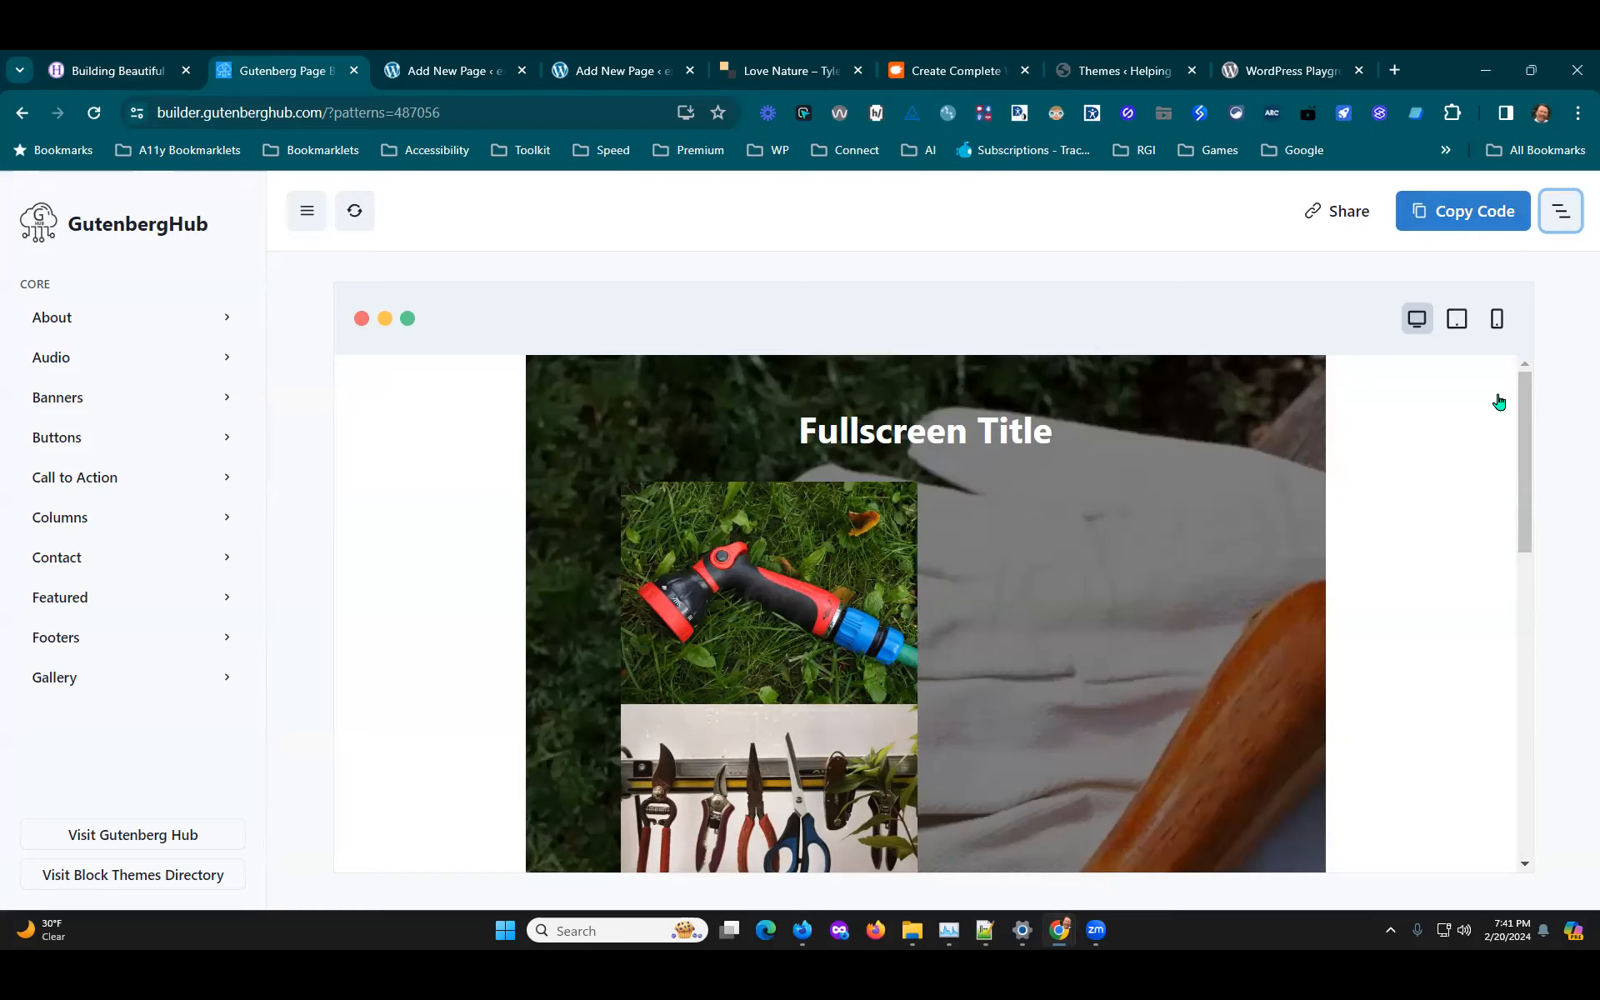
scroll(1440, 472, down, 4)
scroll(1439, 475, down, 5)
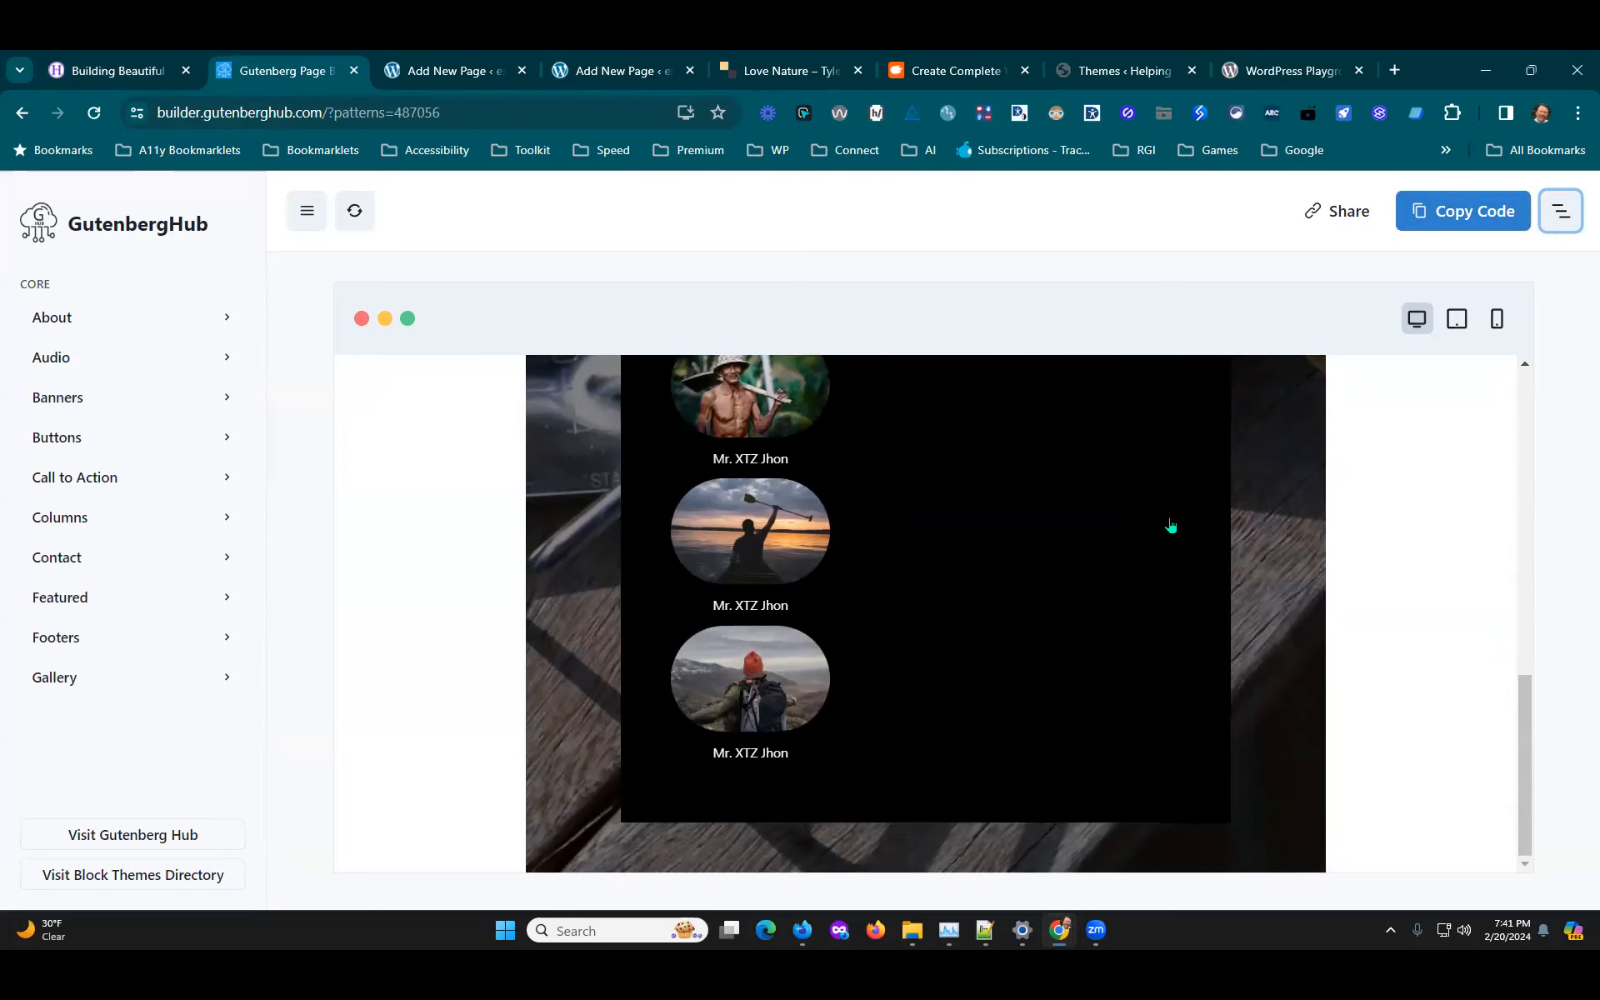
Step: Add the blue footer pattern with the WordPress logo, Services and About Us columns below the banner
click(57, 639)
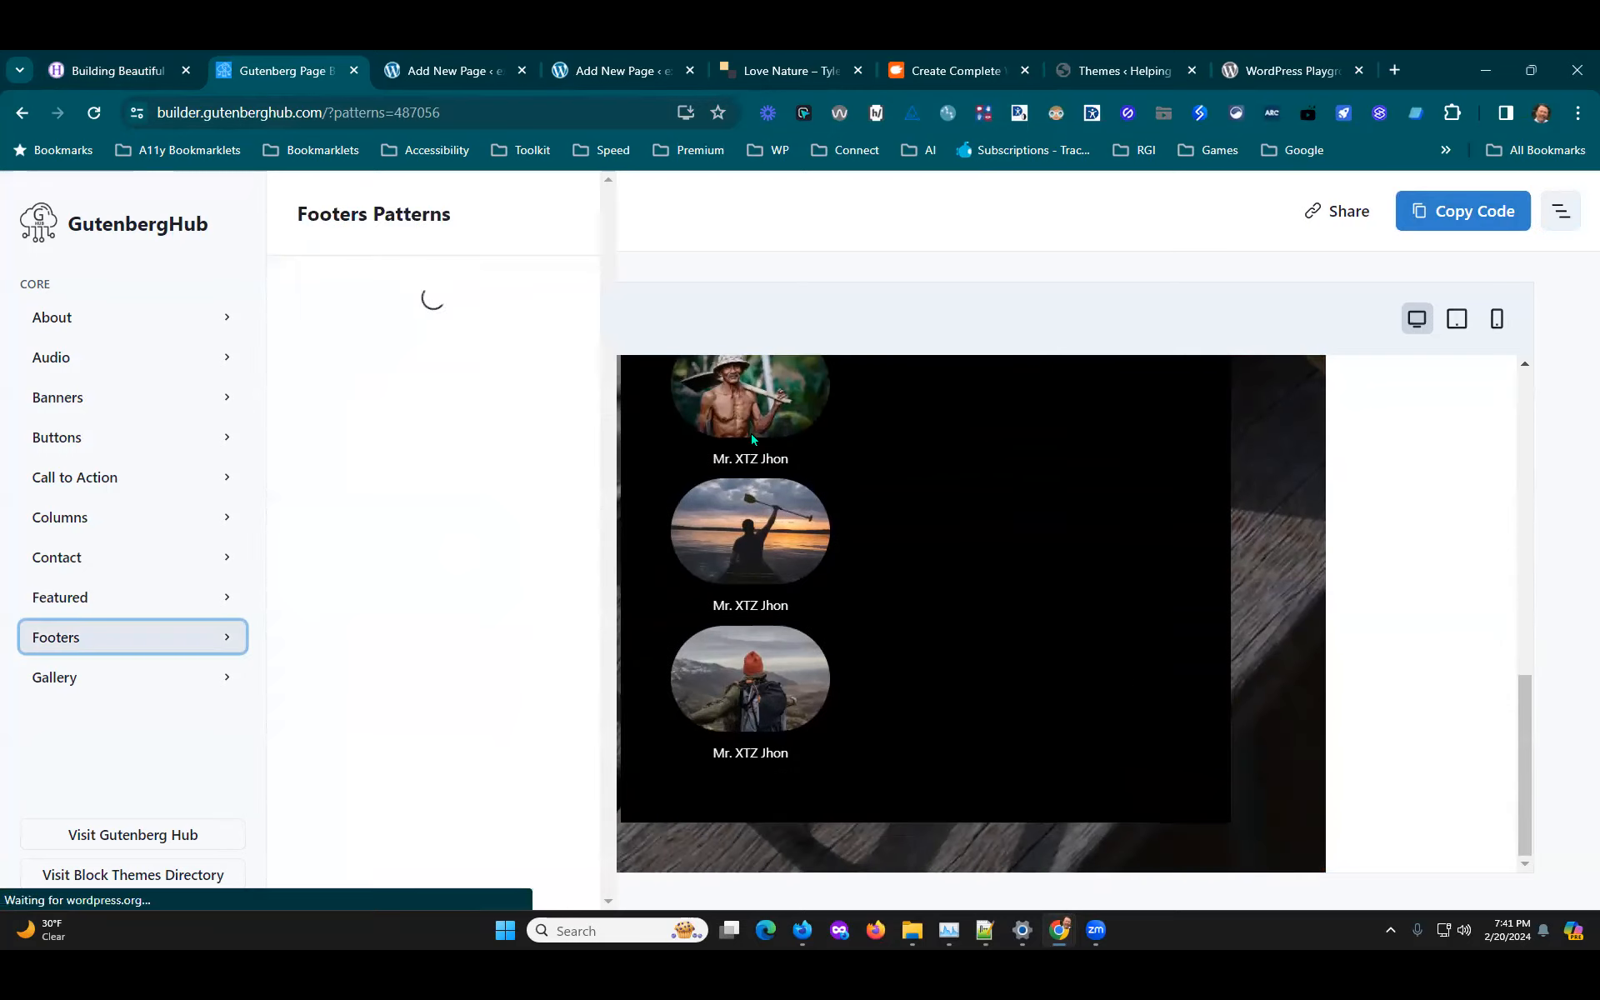
click(412, 579)
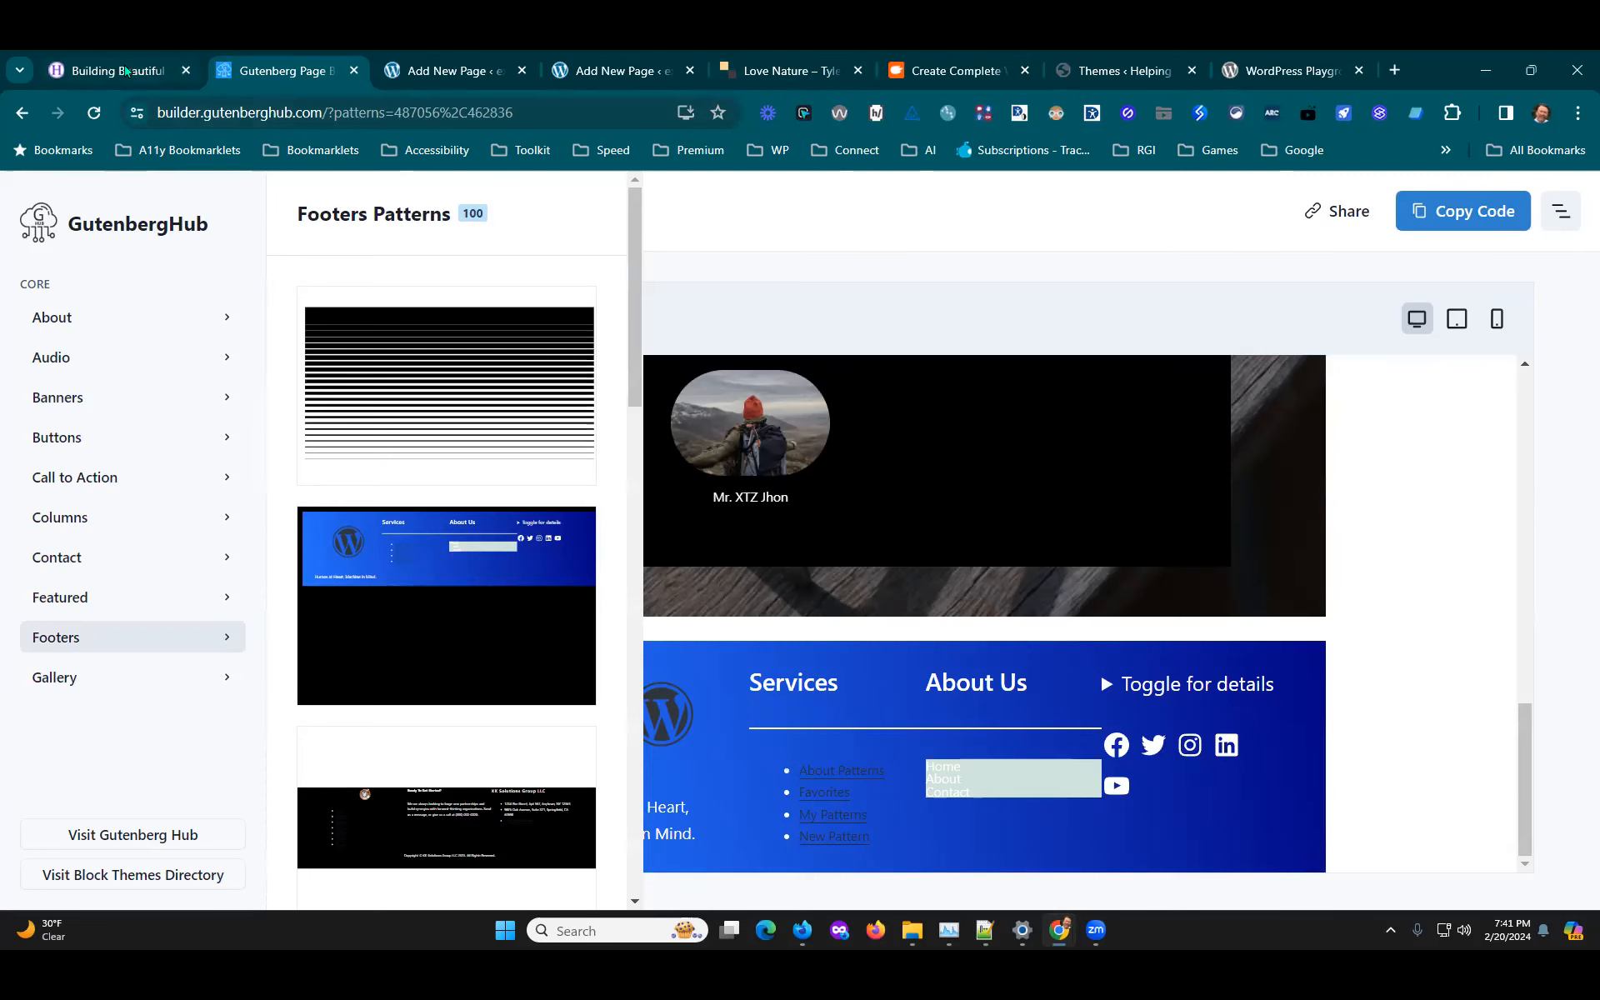
Step: Return to the slides and review the block collection plugins, plugin examples and third-party pattern sites
click(125, 72)
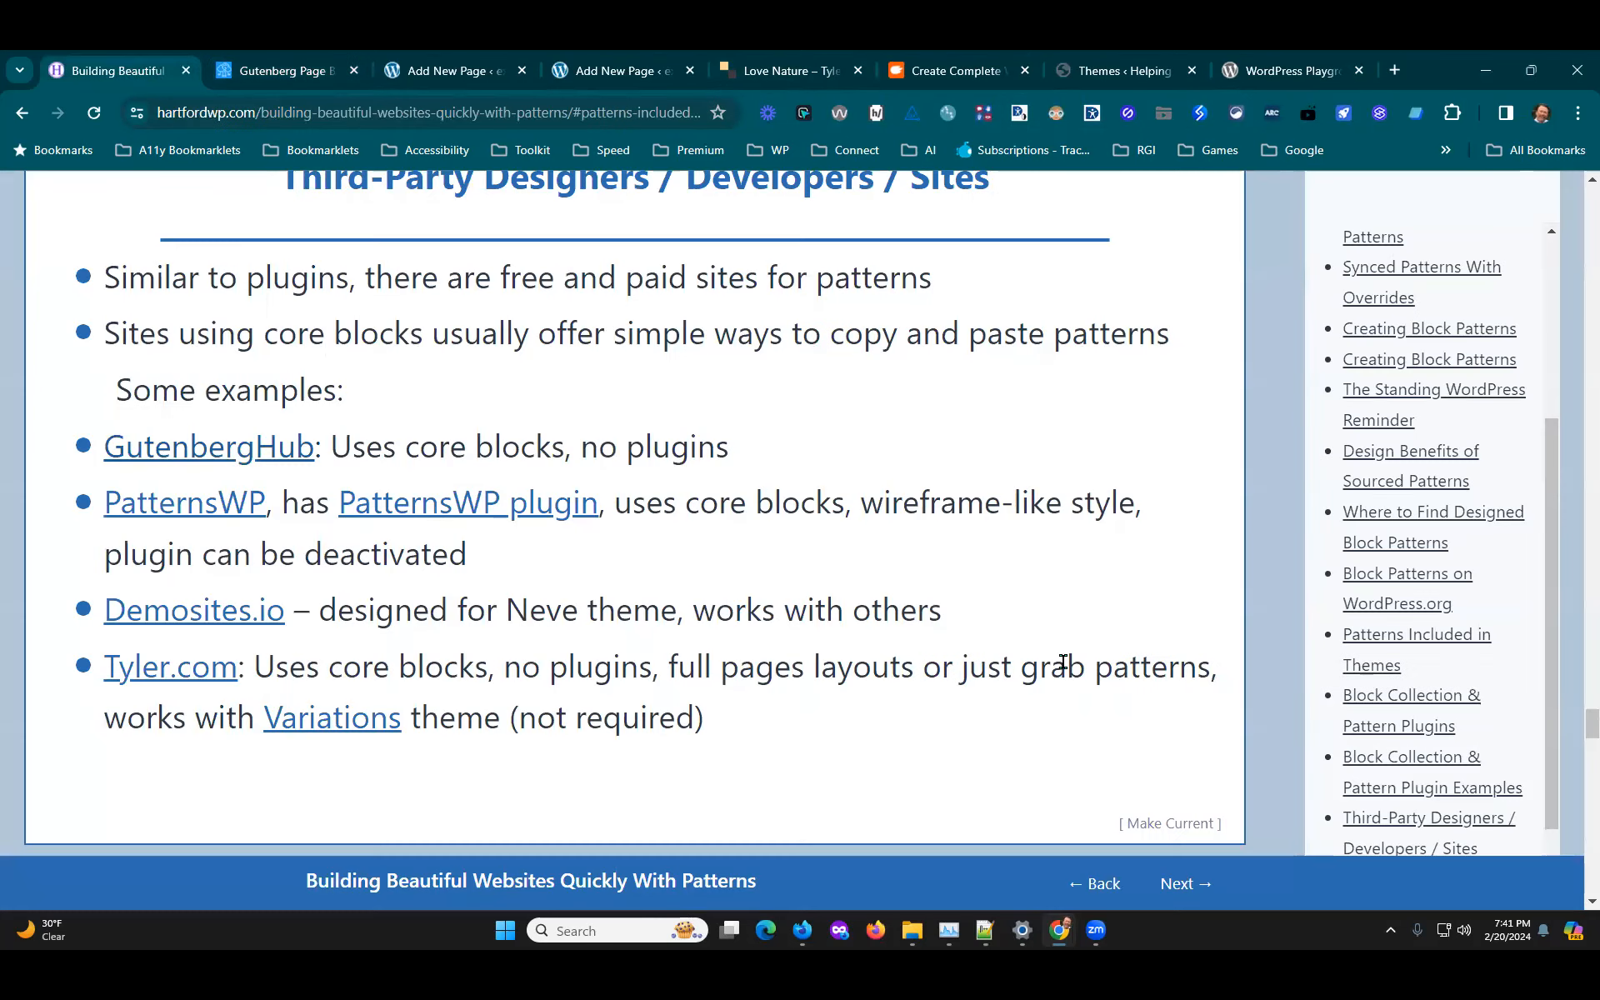
scroll(1048, 690, up, 6)
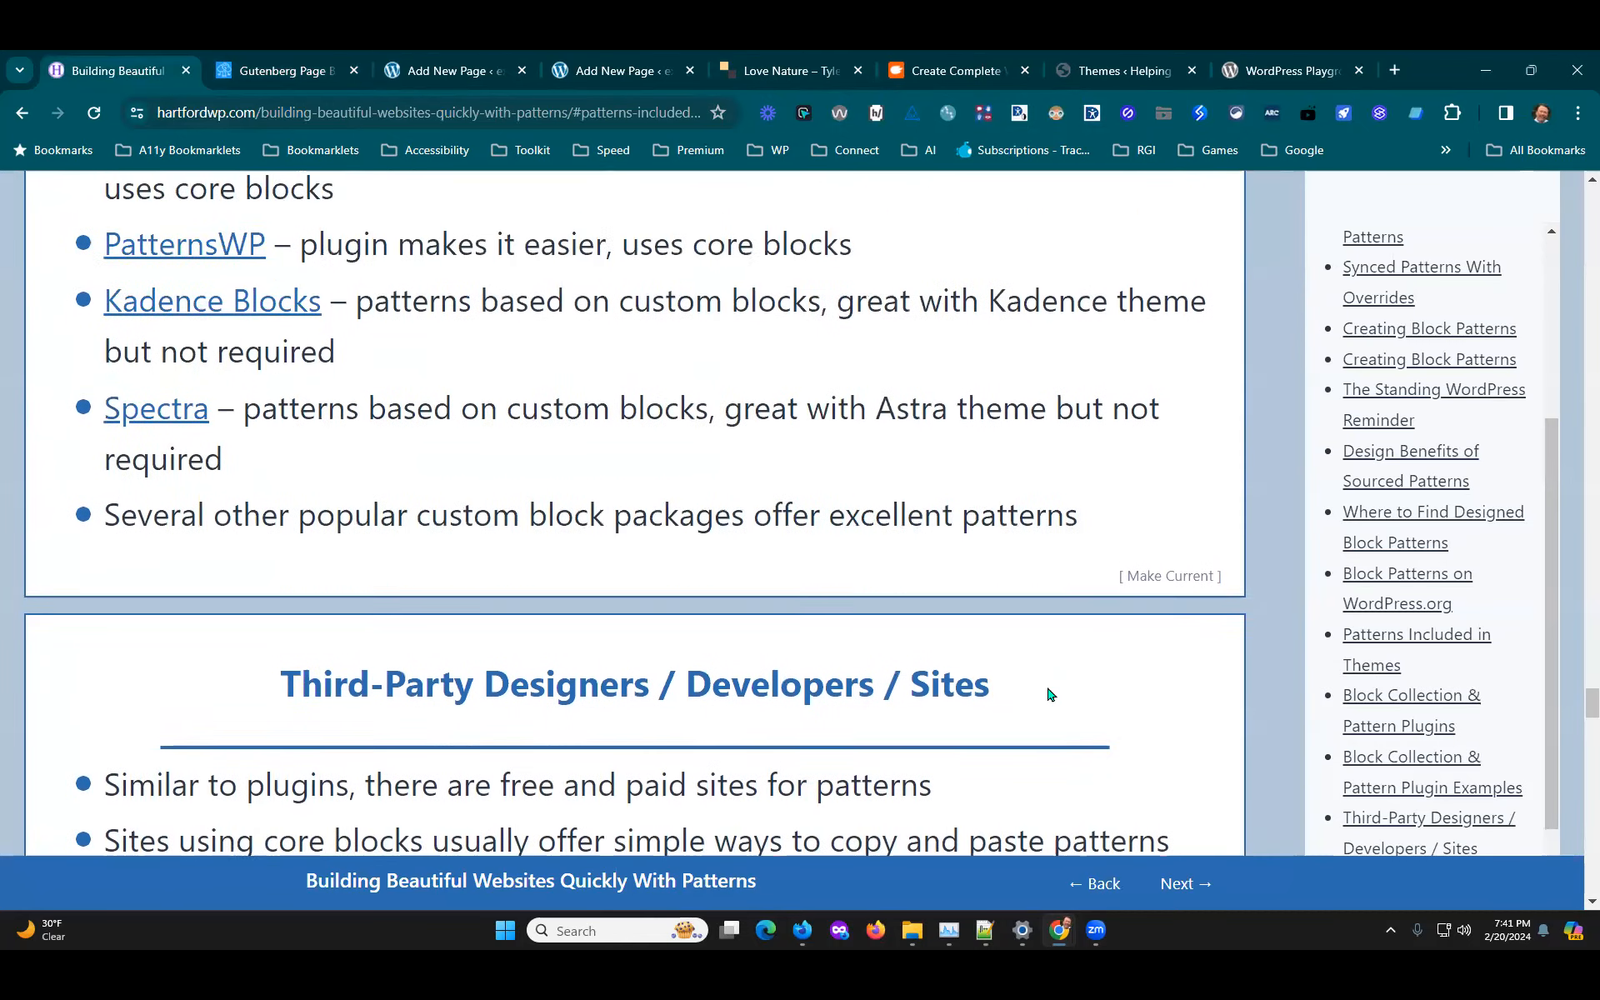
scroll(1048, 694, up, 2)
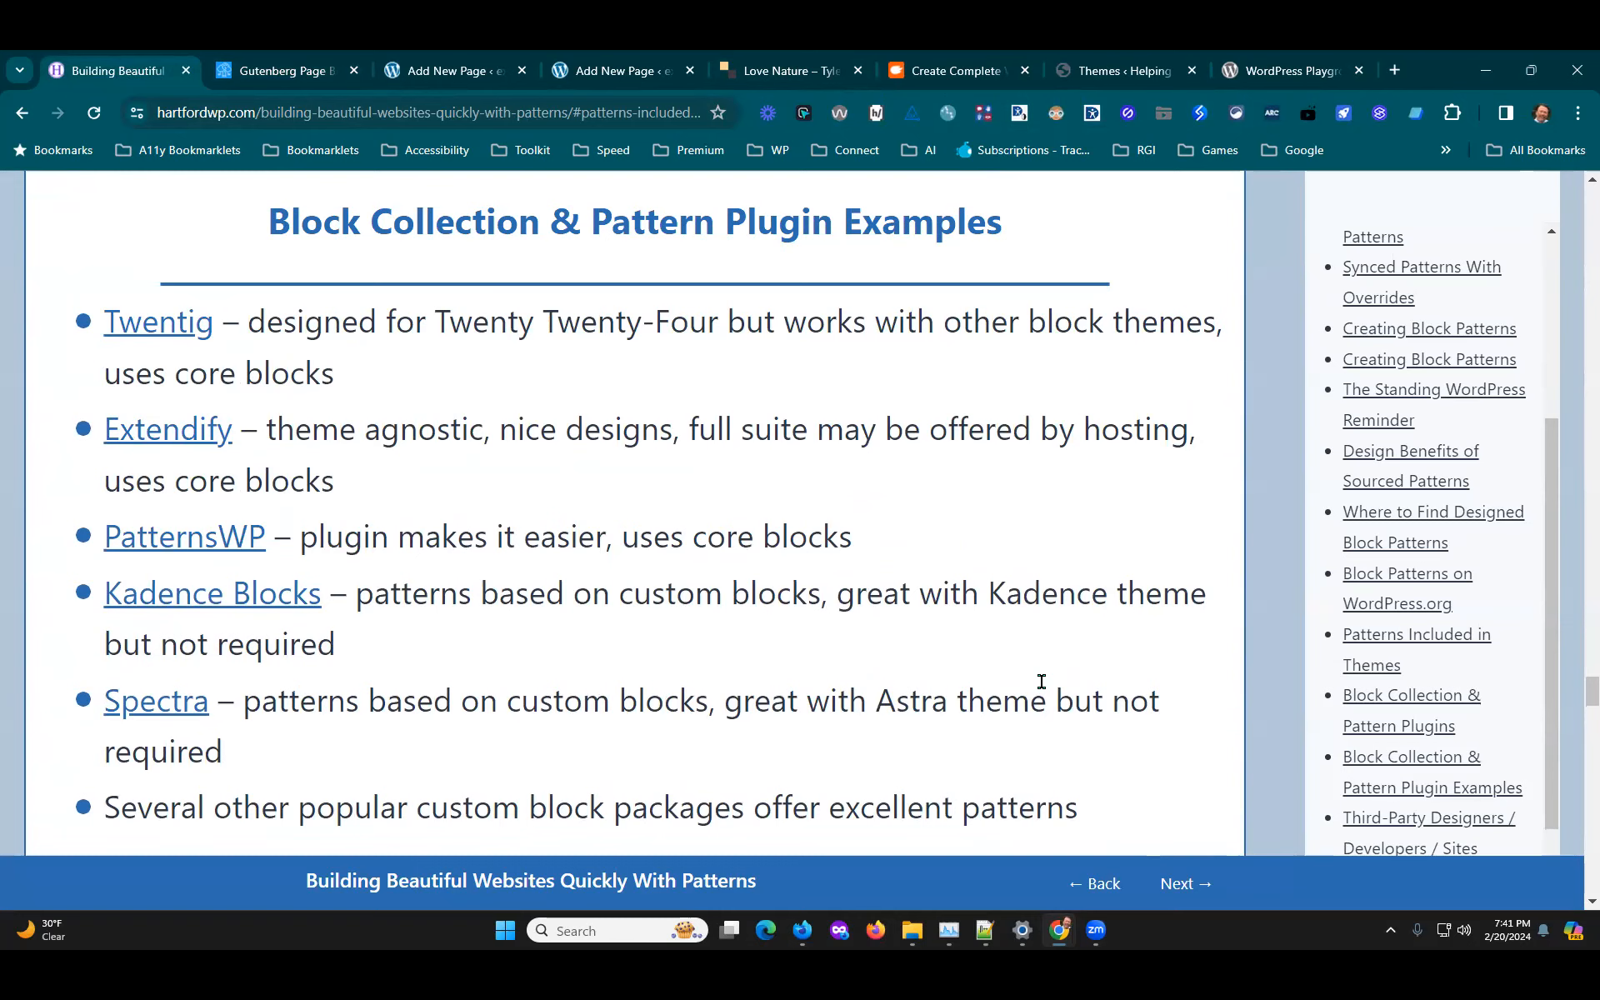
scroll(1041, 682, down, 1)
scroll(1041, 682, up, 7)
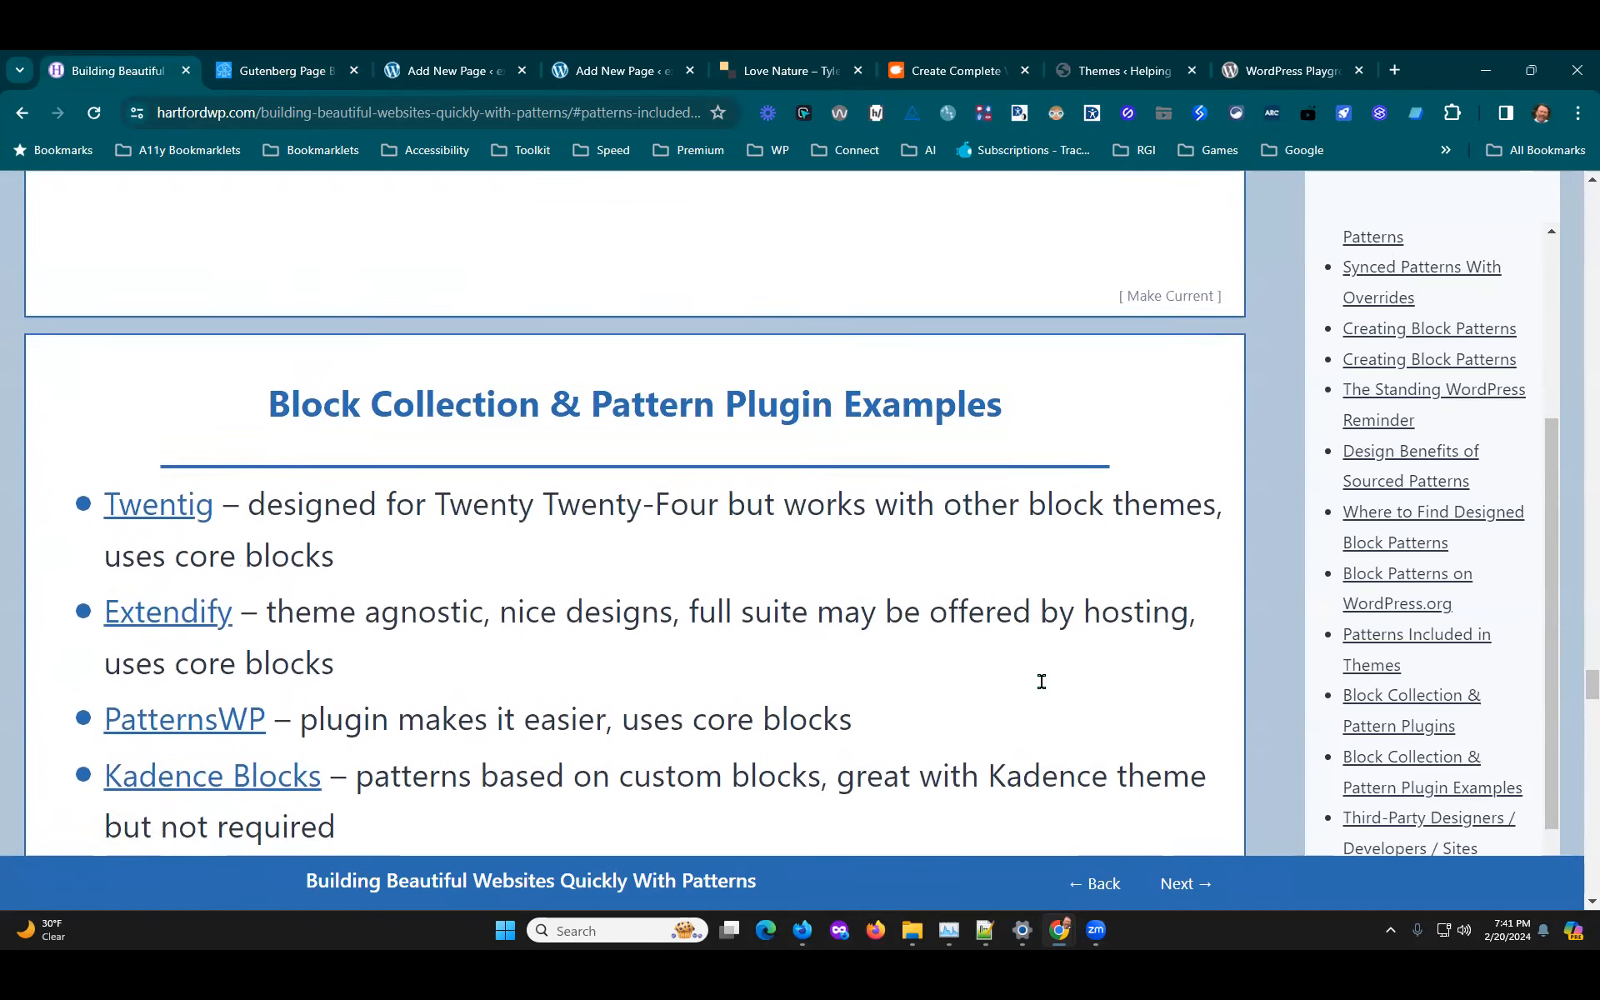
scroll(1041, 680, up, 3)
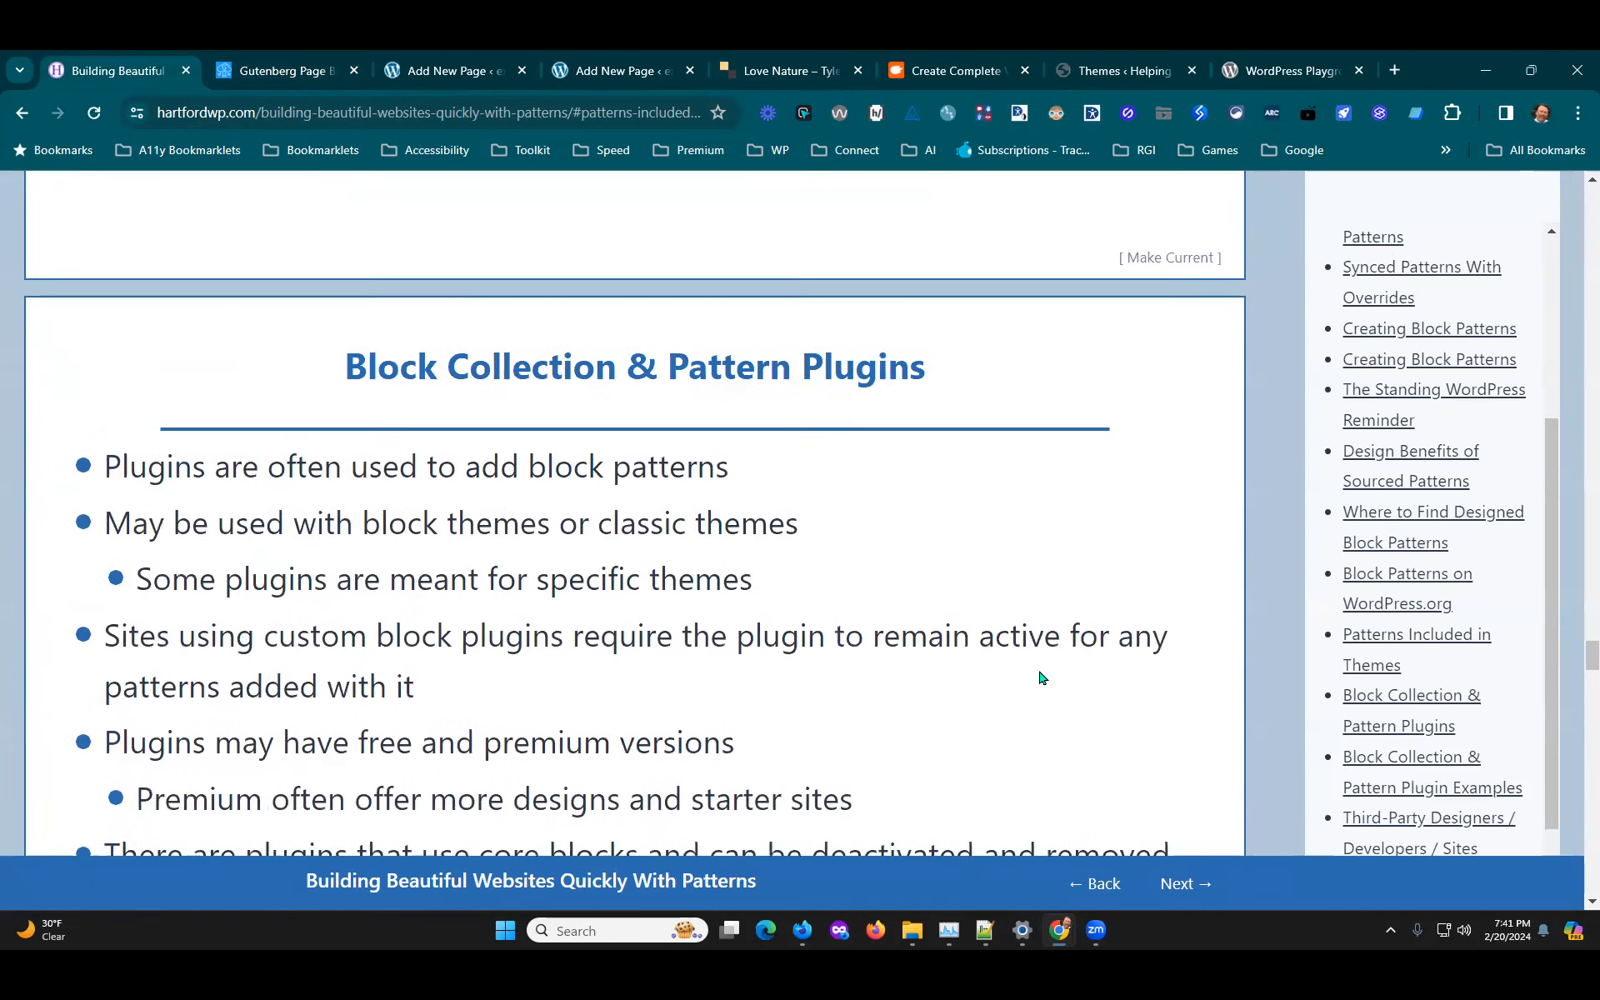
scroll(1041, 677, down, 8)
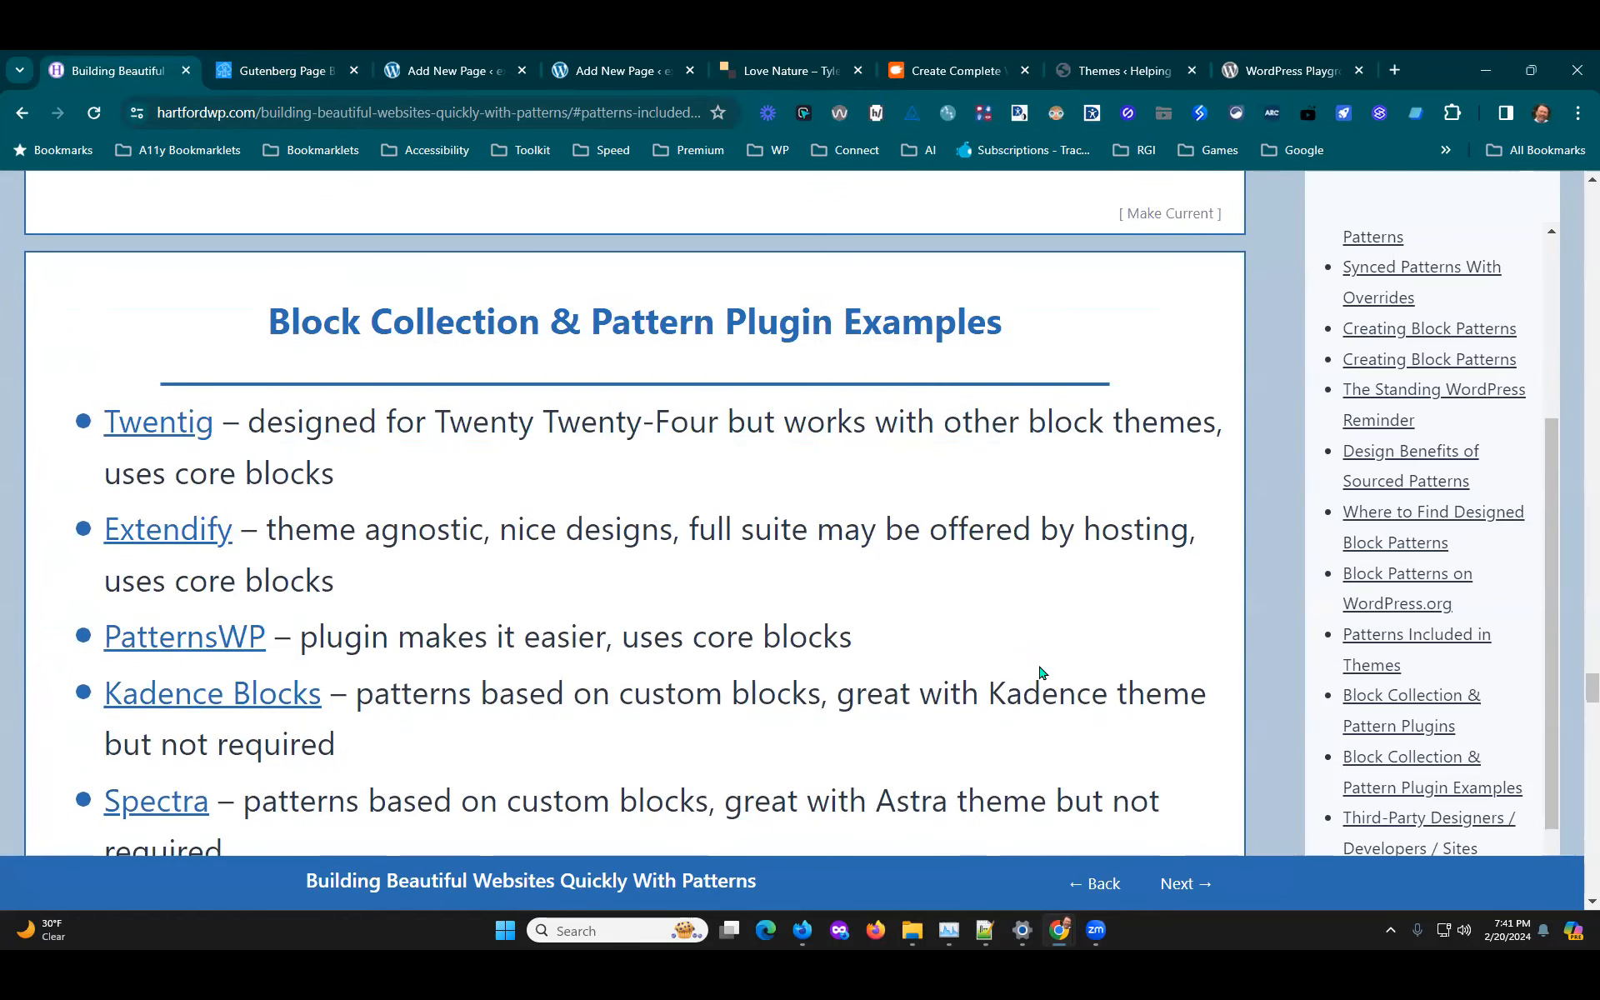
scroll(1041, 674, down, 1)
scroll(1041, 673, down, 3)
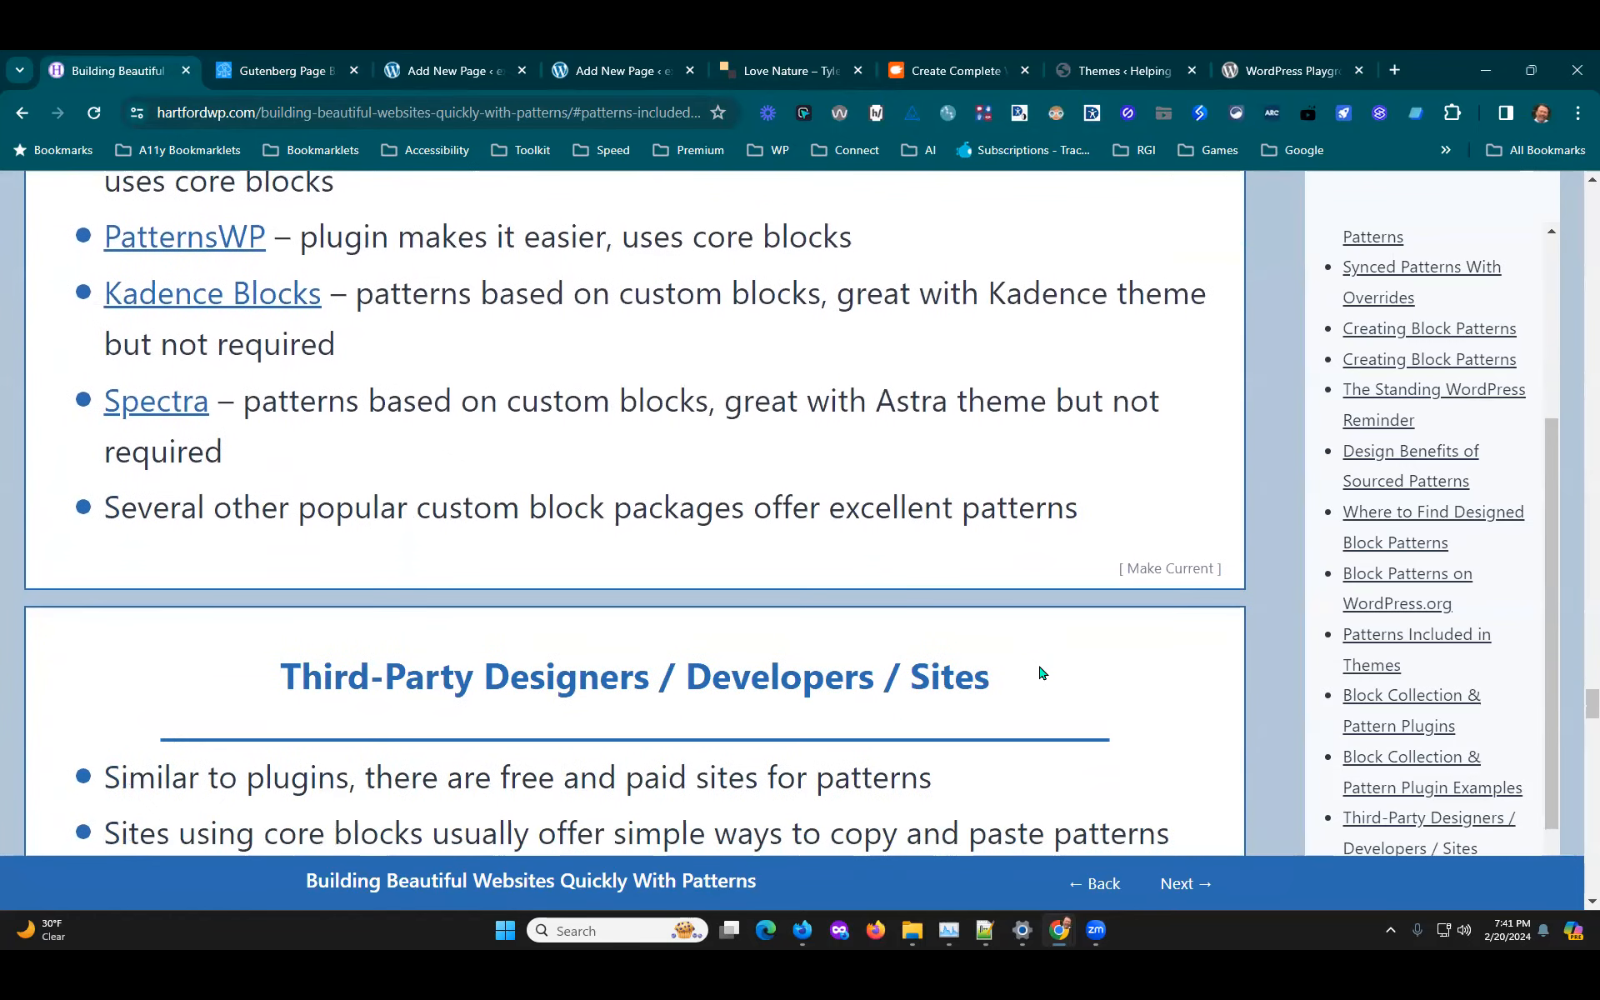
scroll(1040, 673, down, 5)
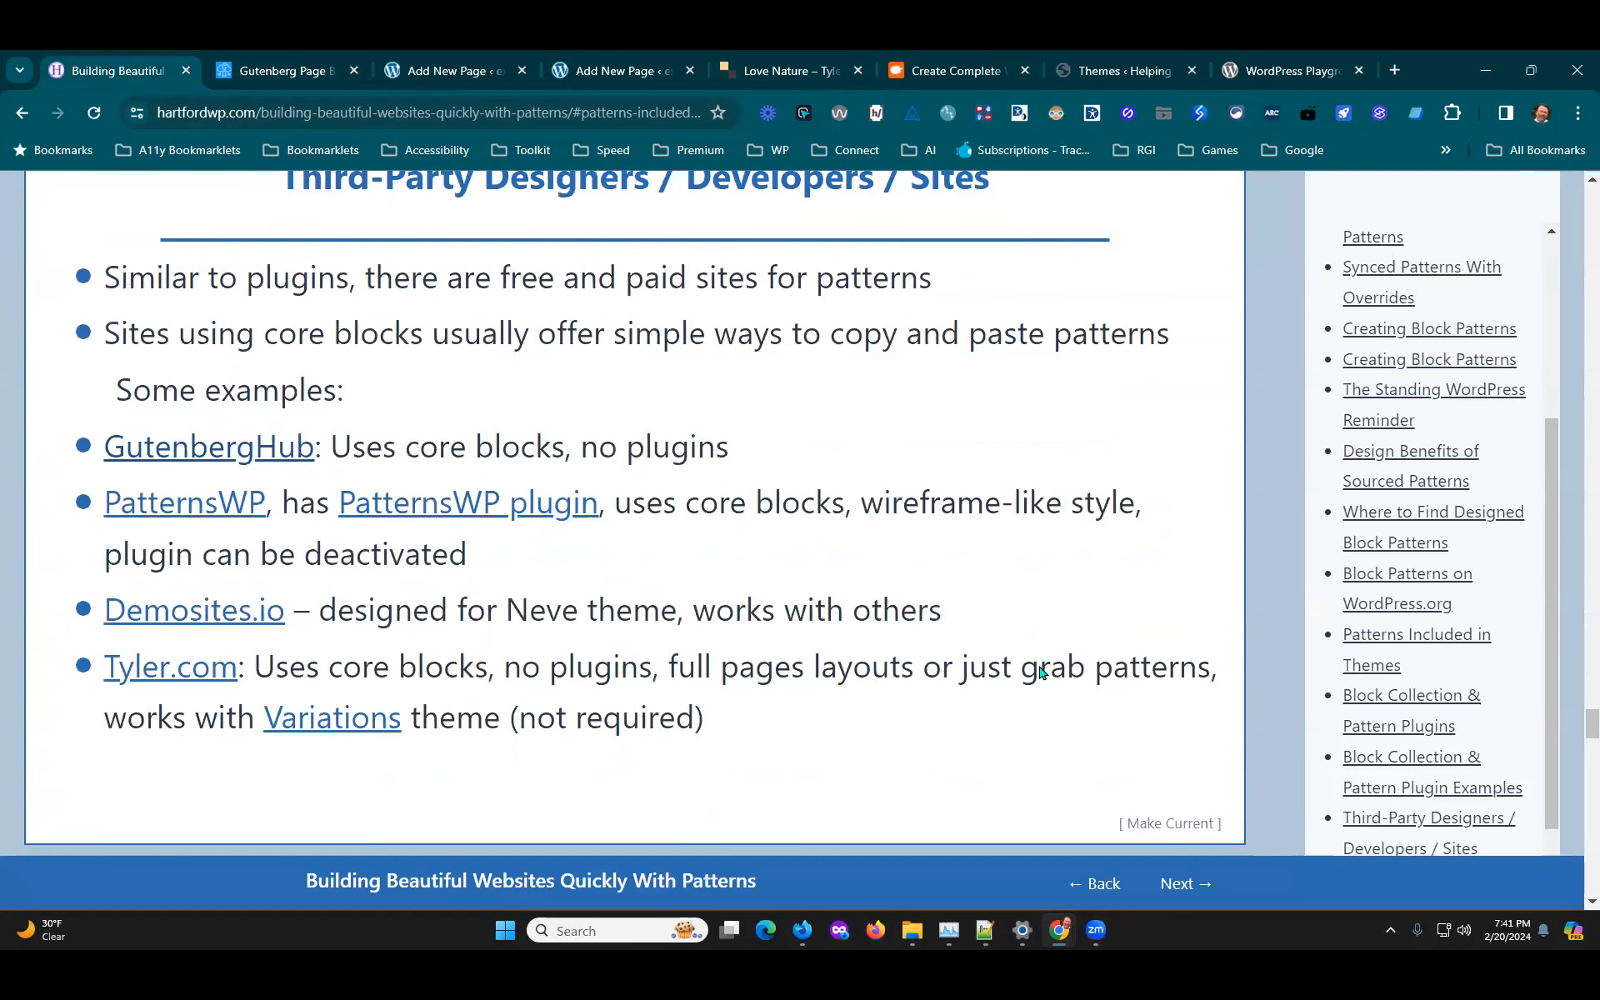
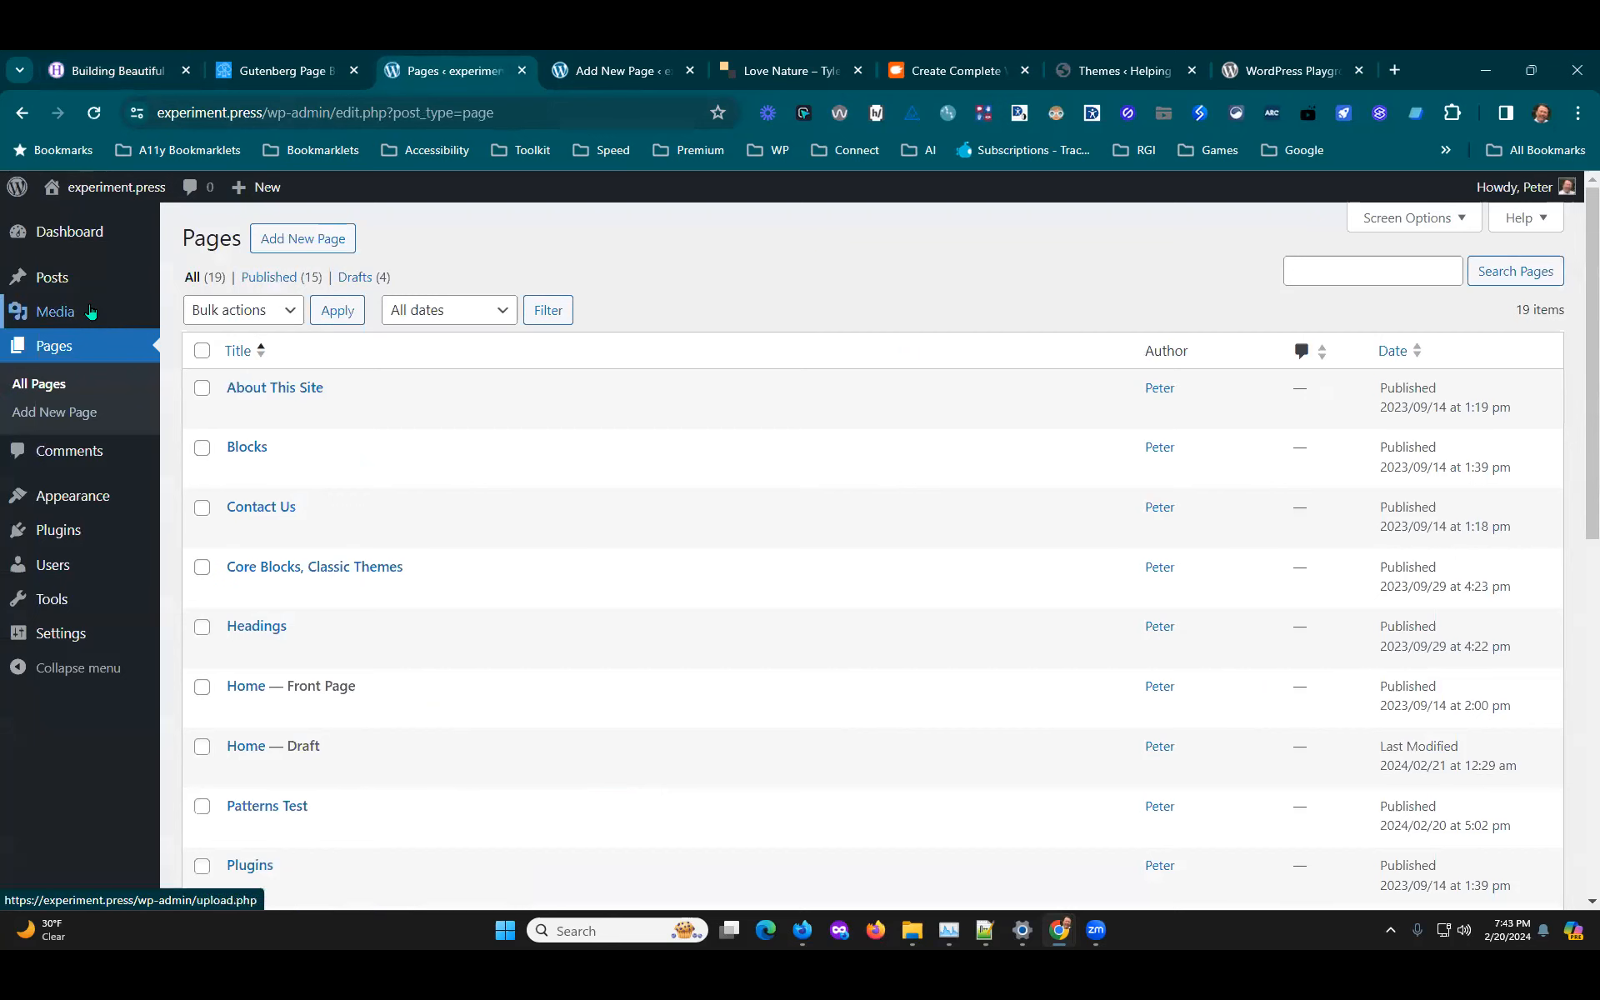
Step: Open the Patterns post on the experiment.press site for editing
click(196, 283)
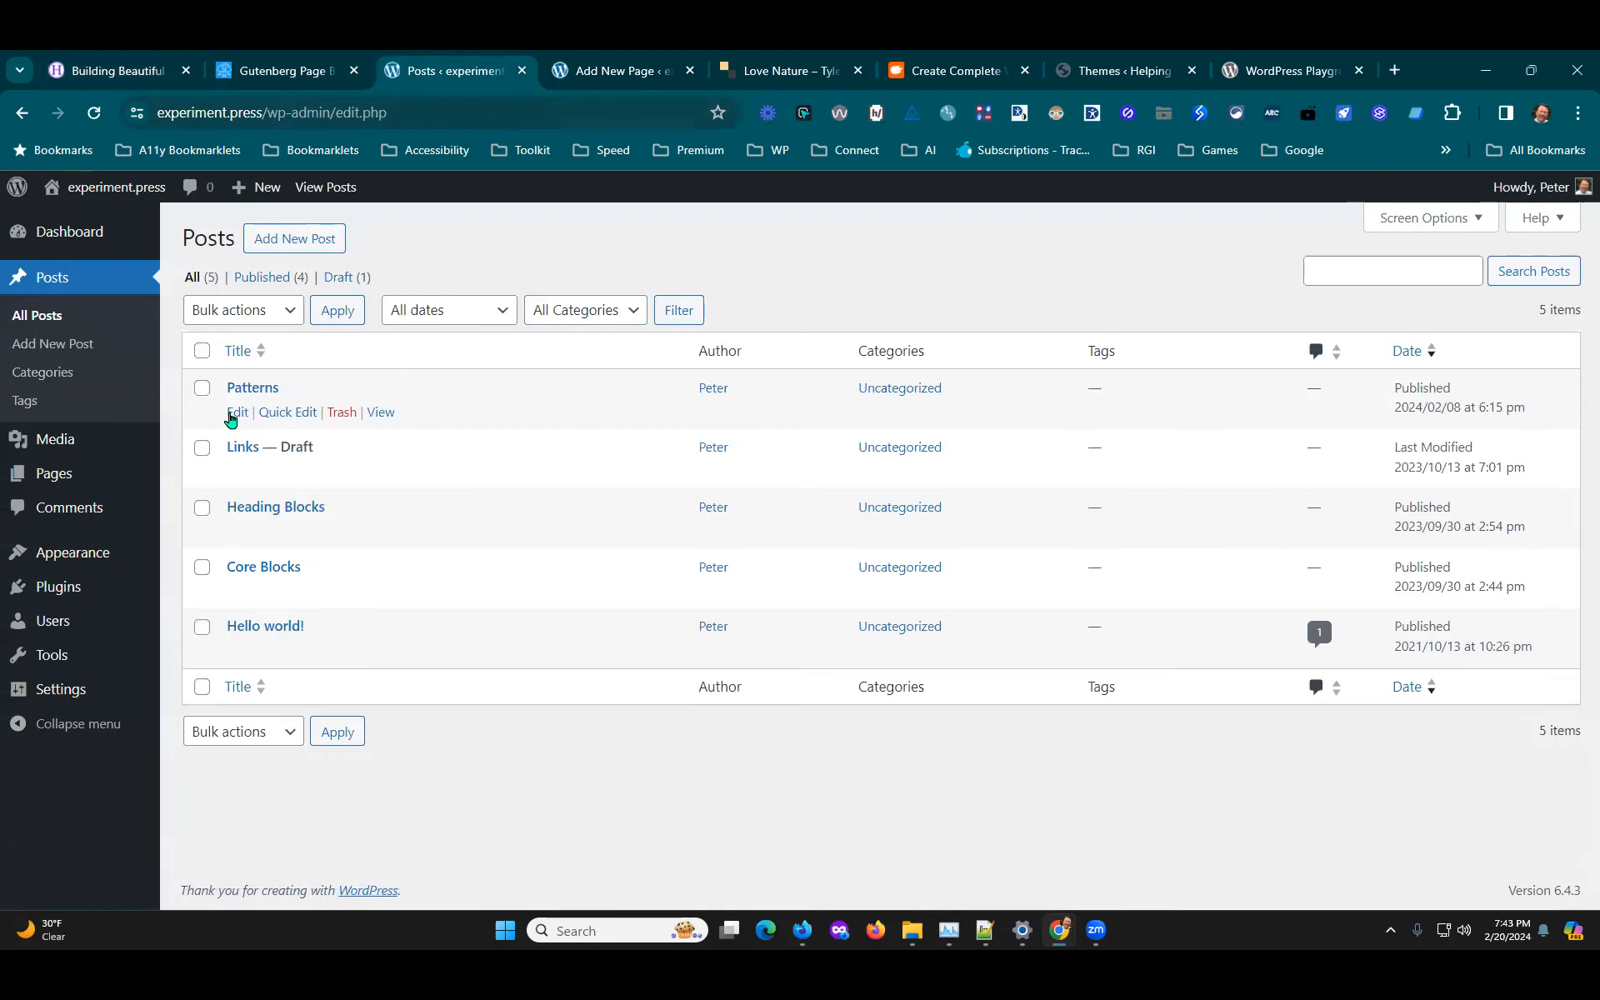
click(237, 411)
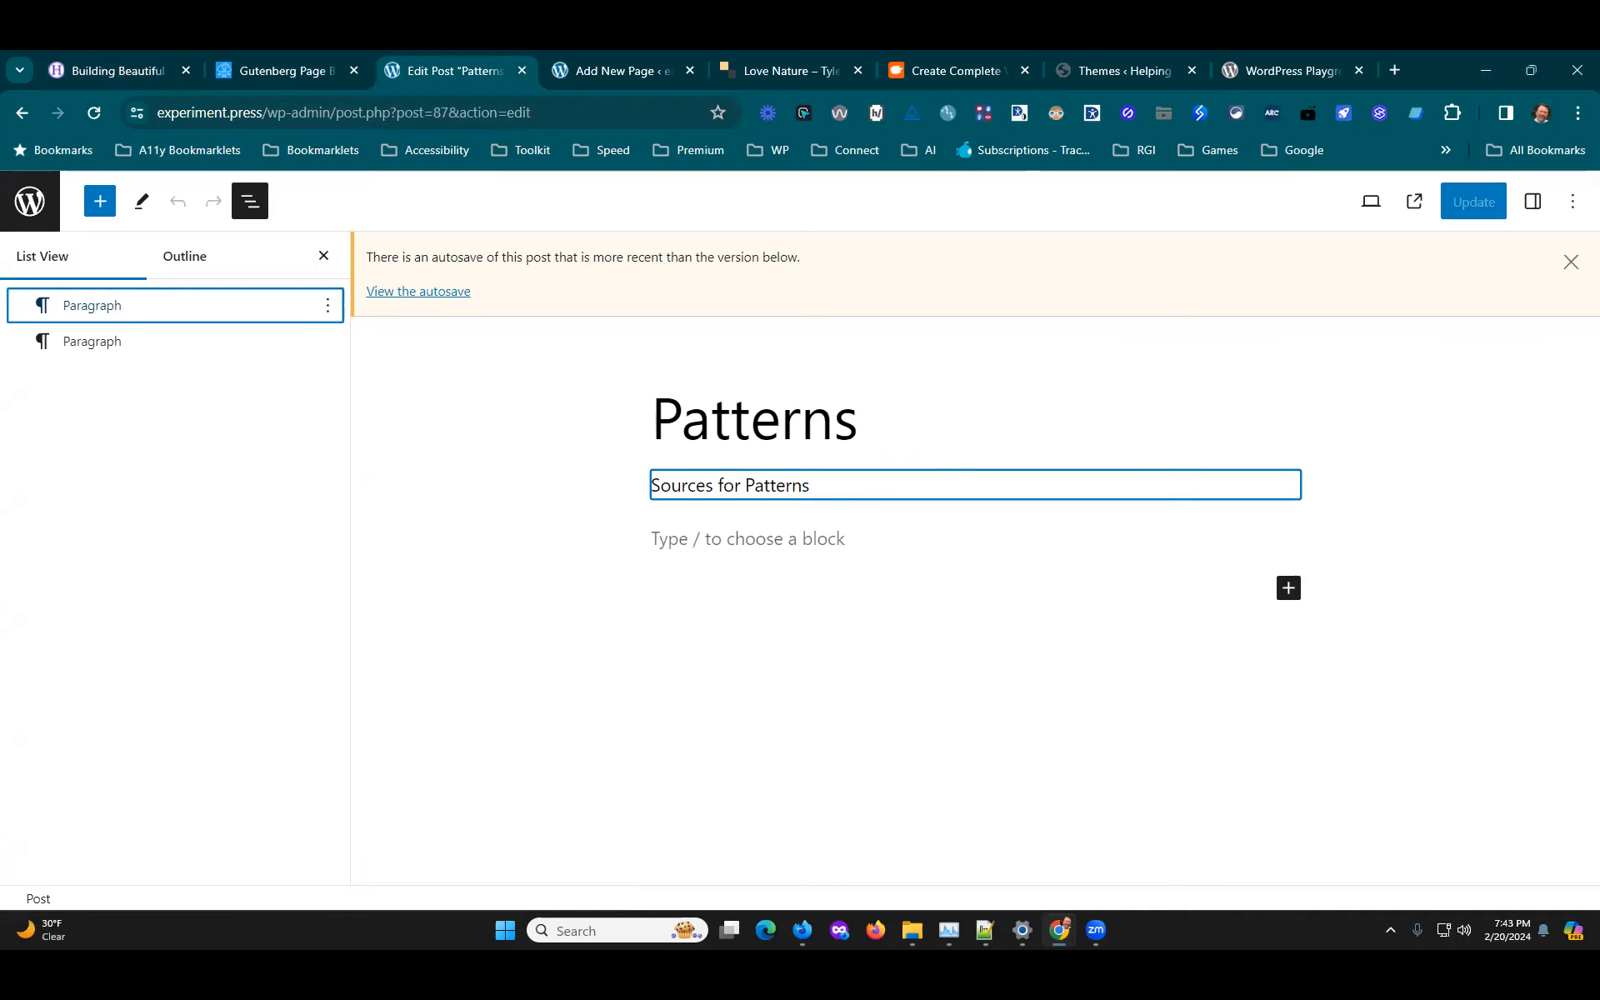
key(alt+Tab)
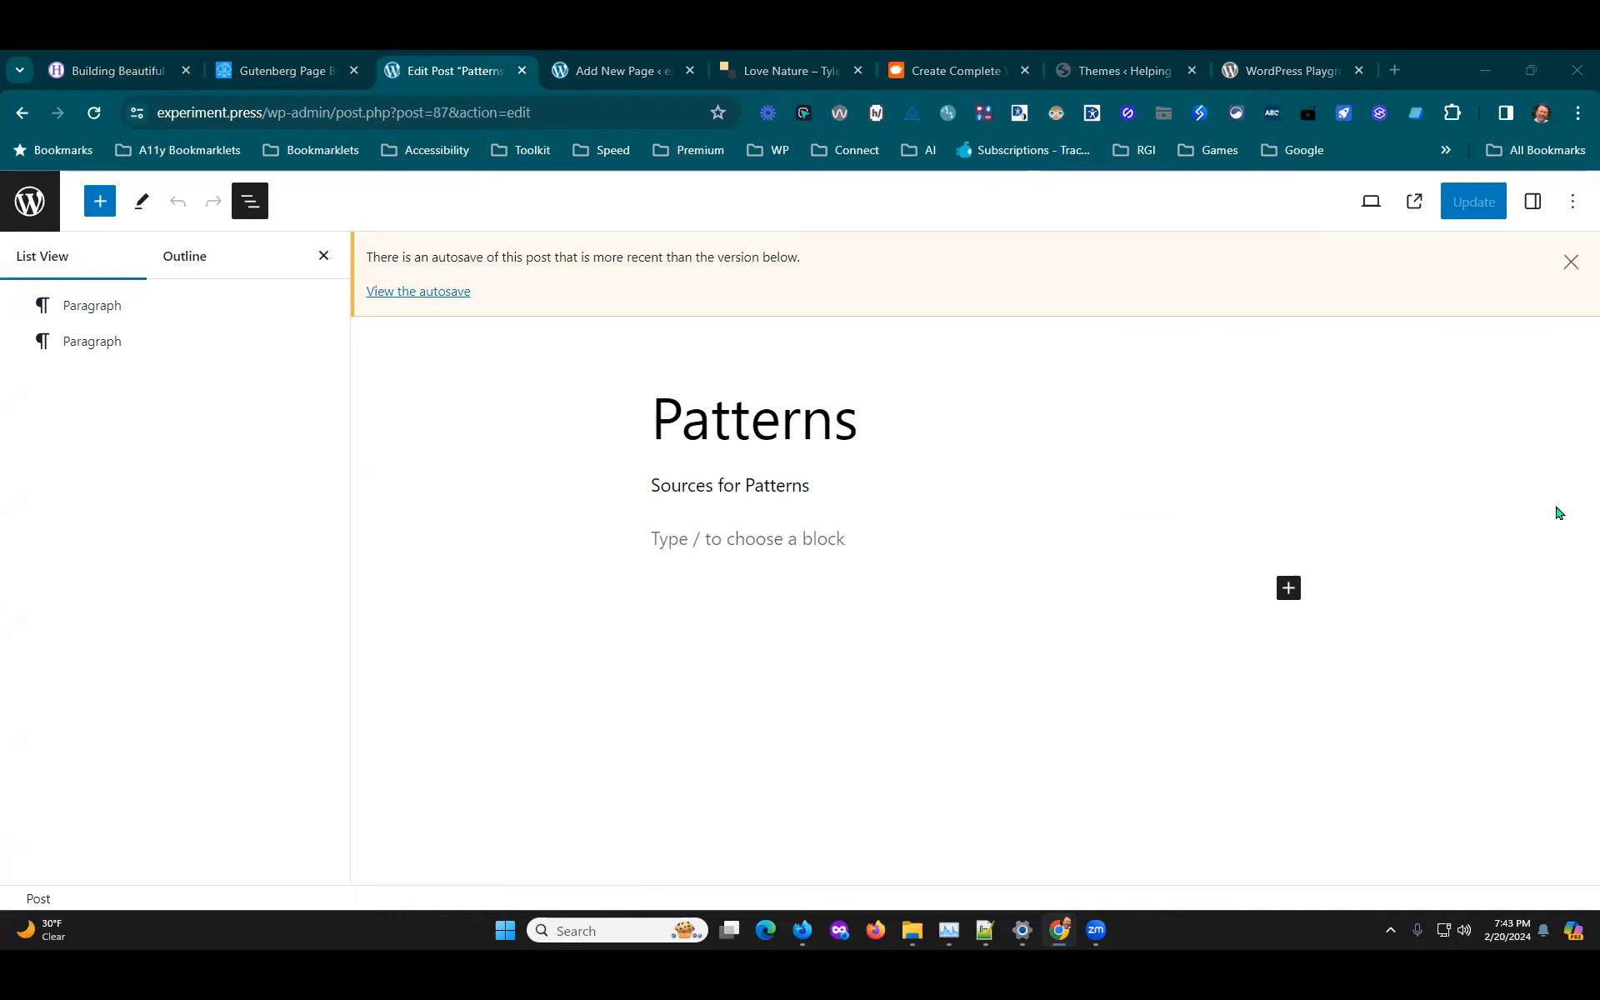
Step: Select the post's "Sources for Patterns" text through the empty paragraph and paste the copied GutenbergHub banner over it
click(808, 534)
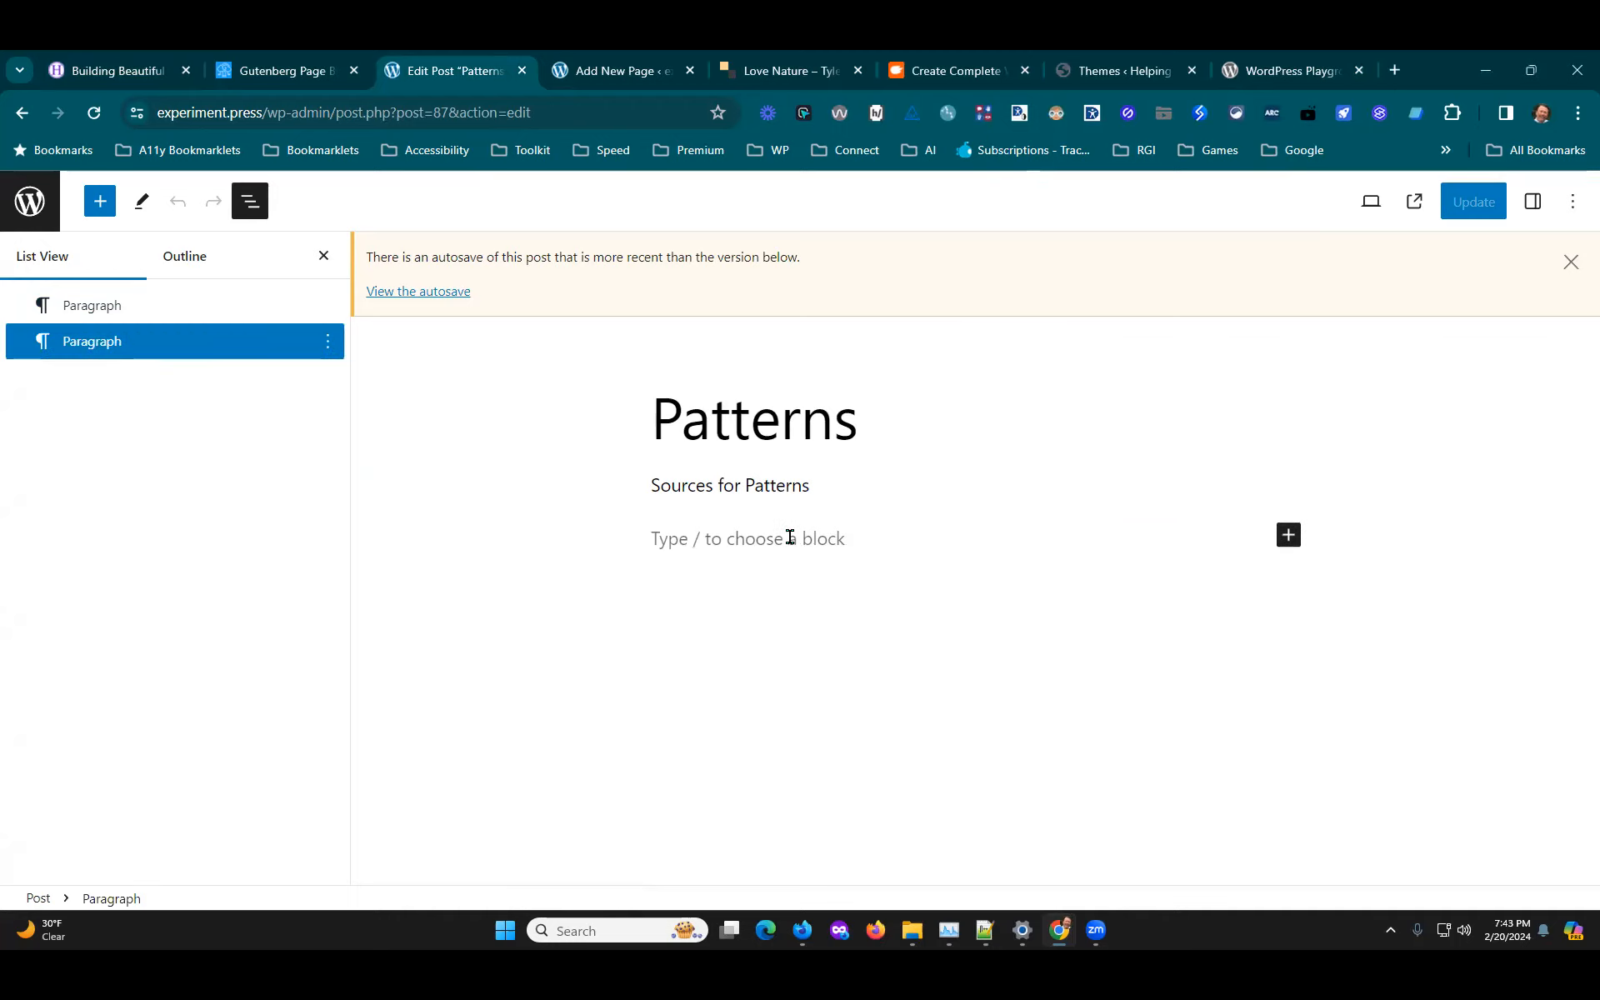
drag(654, 485, 843, 561)
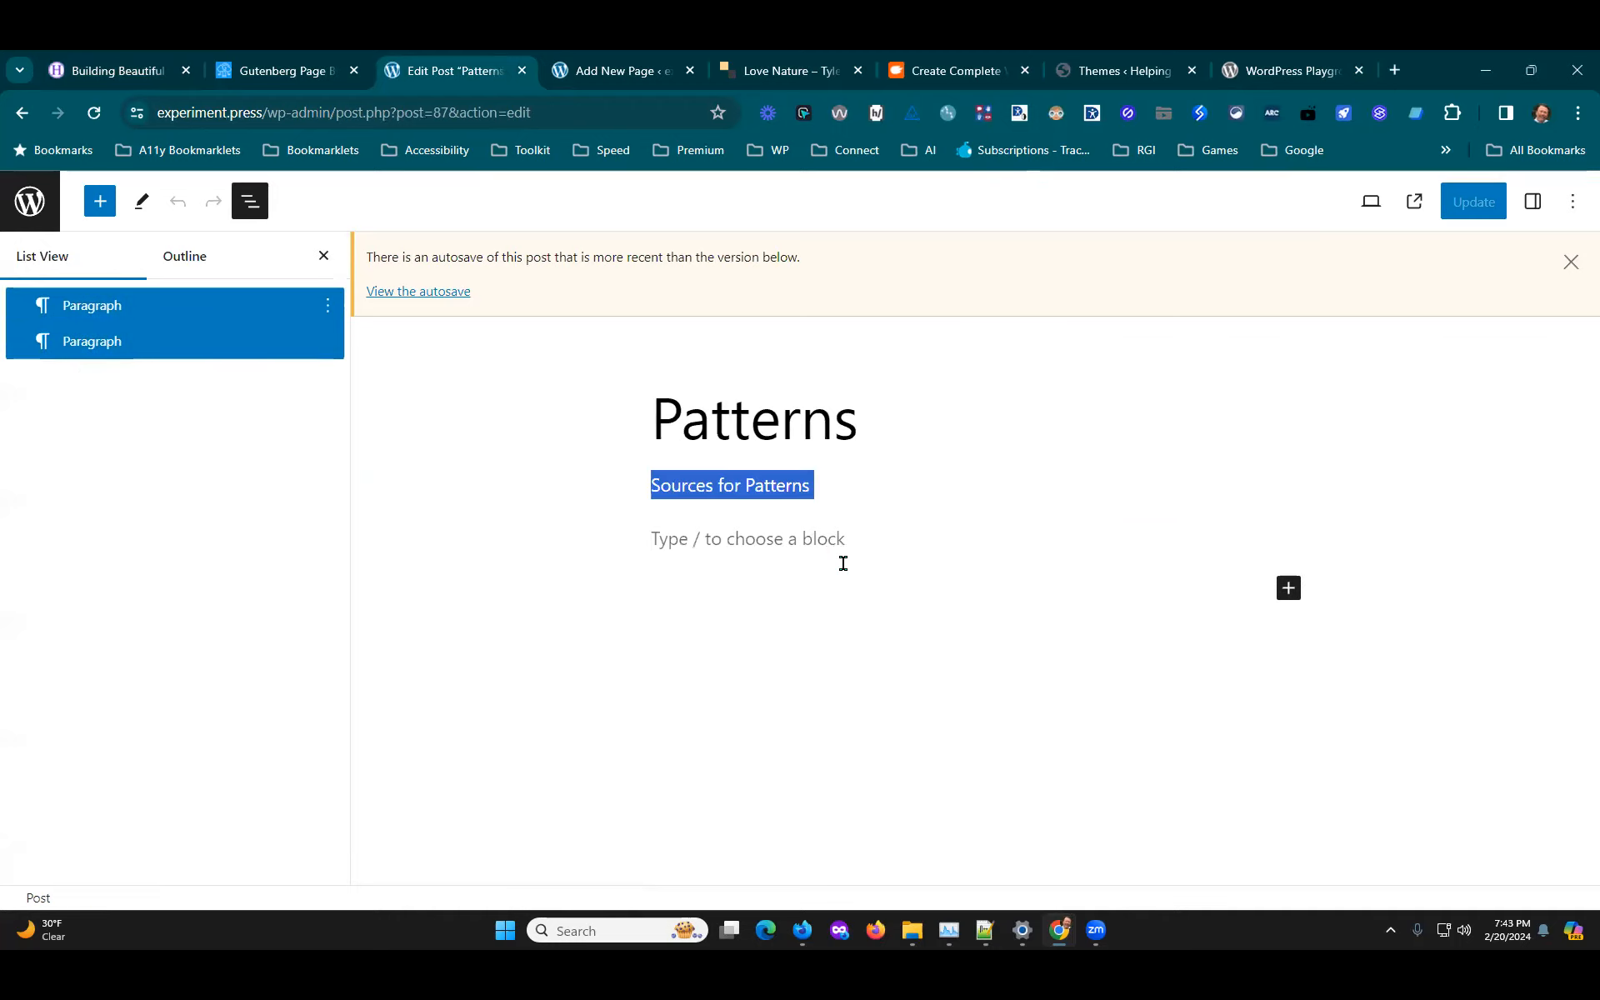
key(ctrl+v)
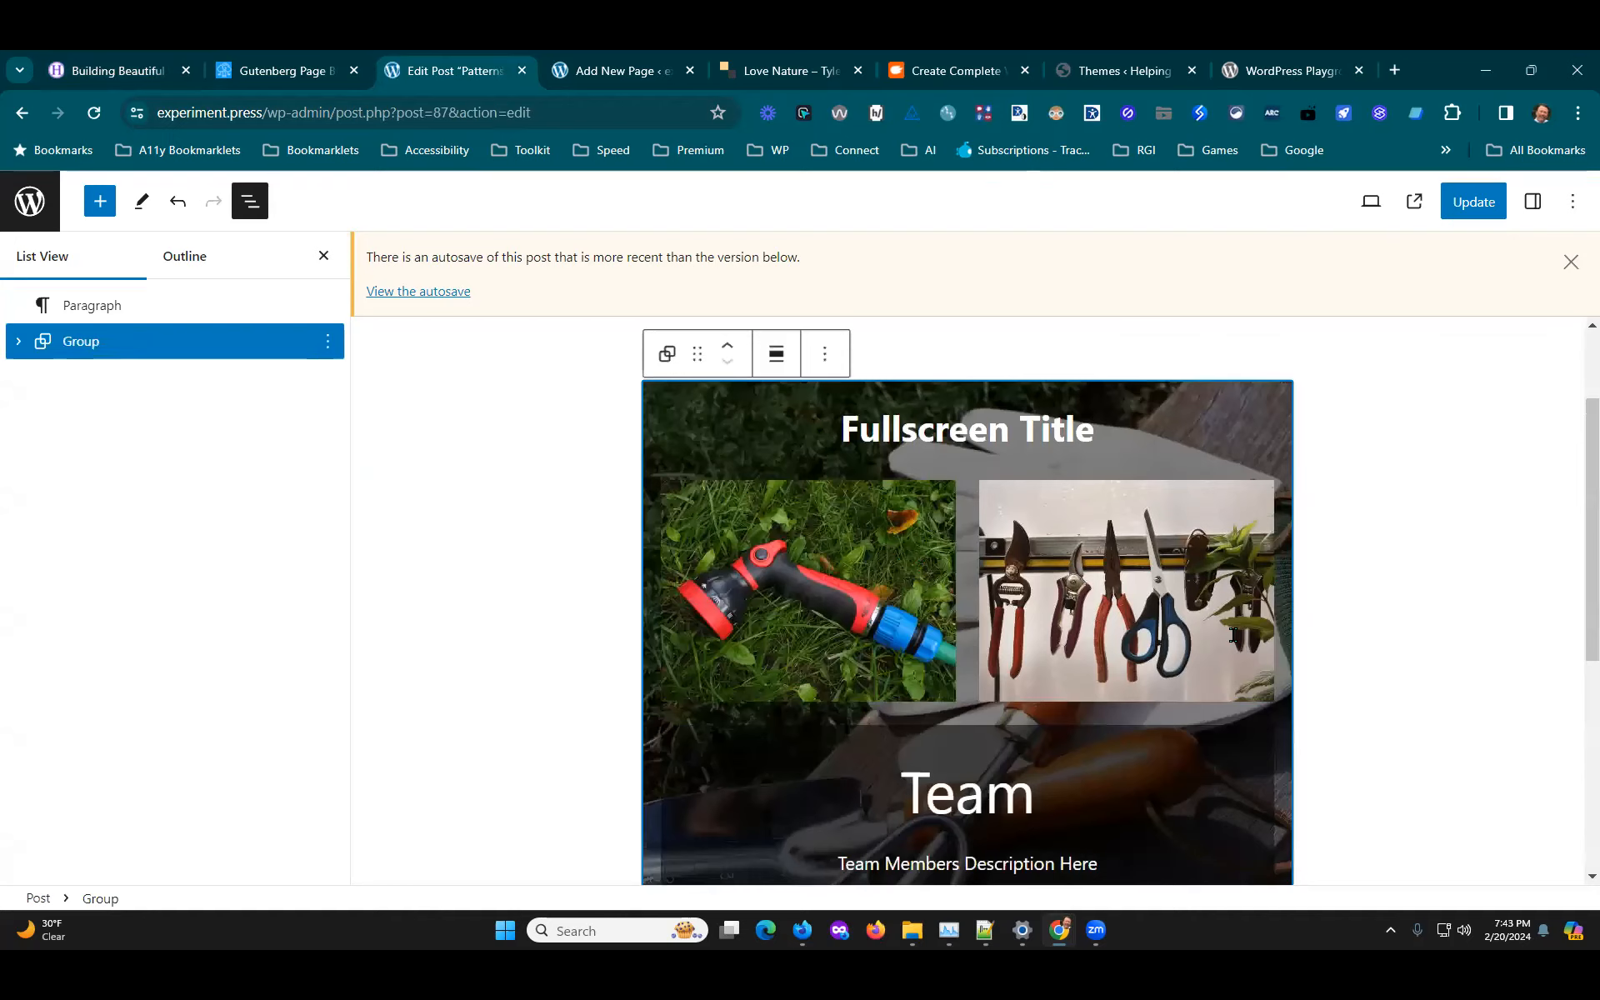
Step: Inspect the pasted banner's Cover and "Fullscreen Title" paragraph with its block options, and undo the paste
scroll(1234, 635, down, 5)
scroll(1166, 541, up, 6)
click(1109, 454)
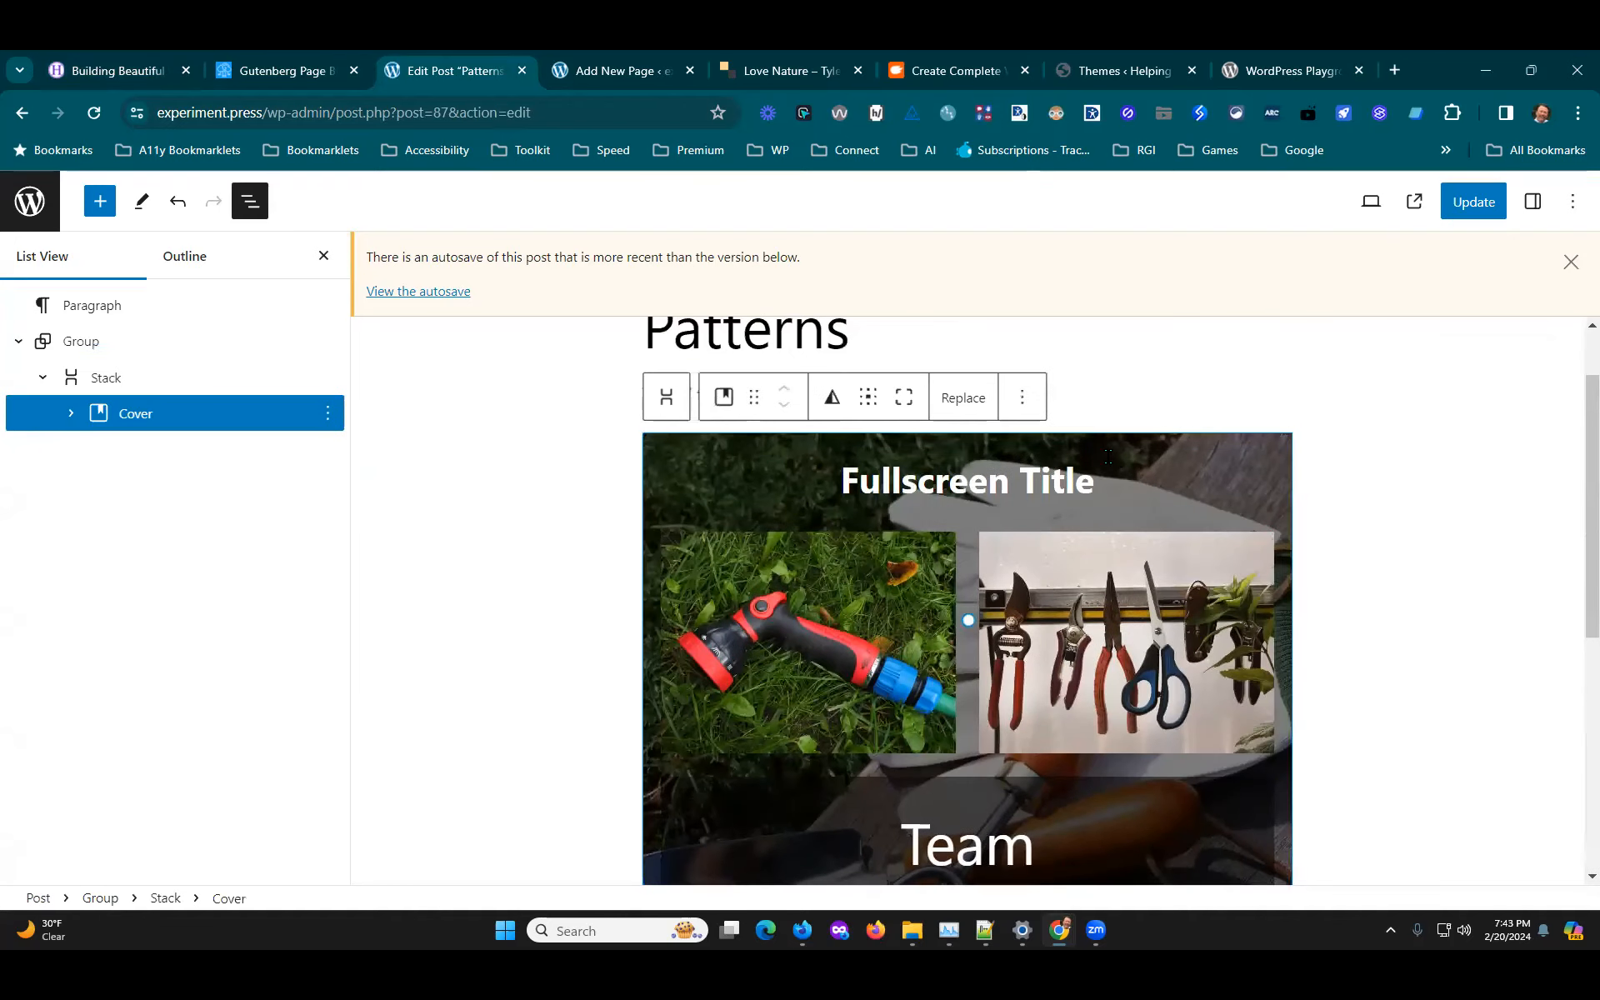
click(1109, 456)
click(1055, 414)
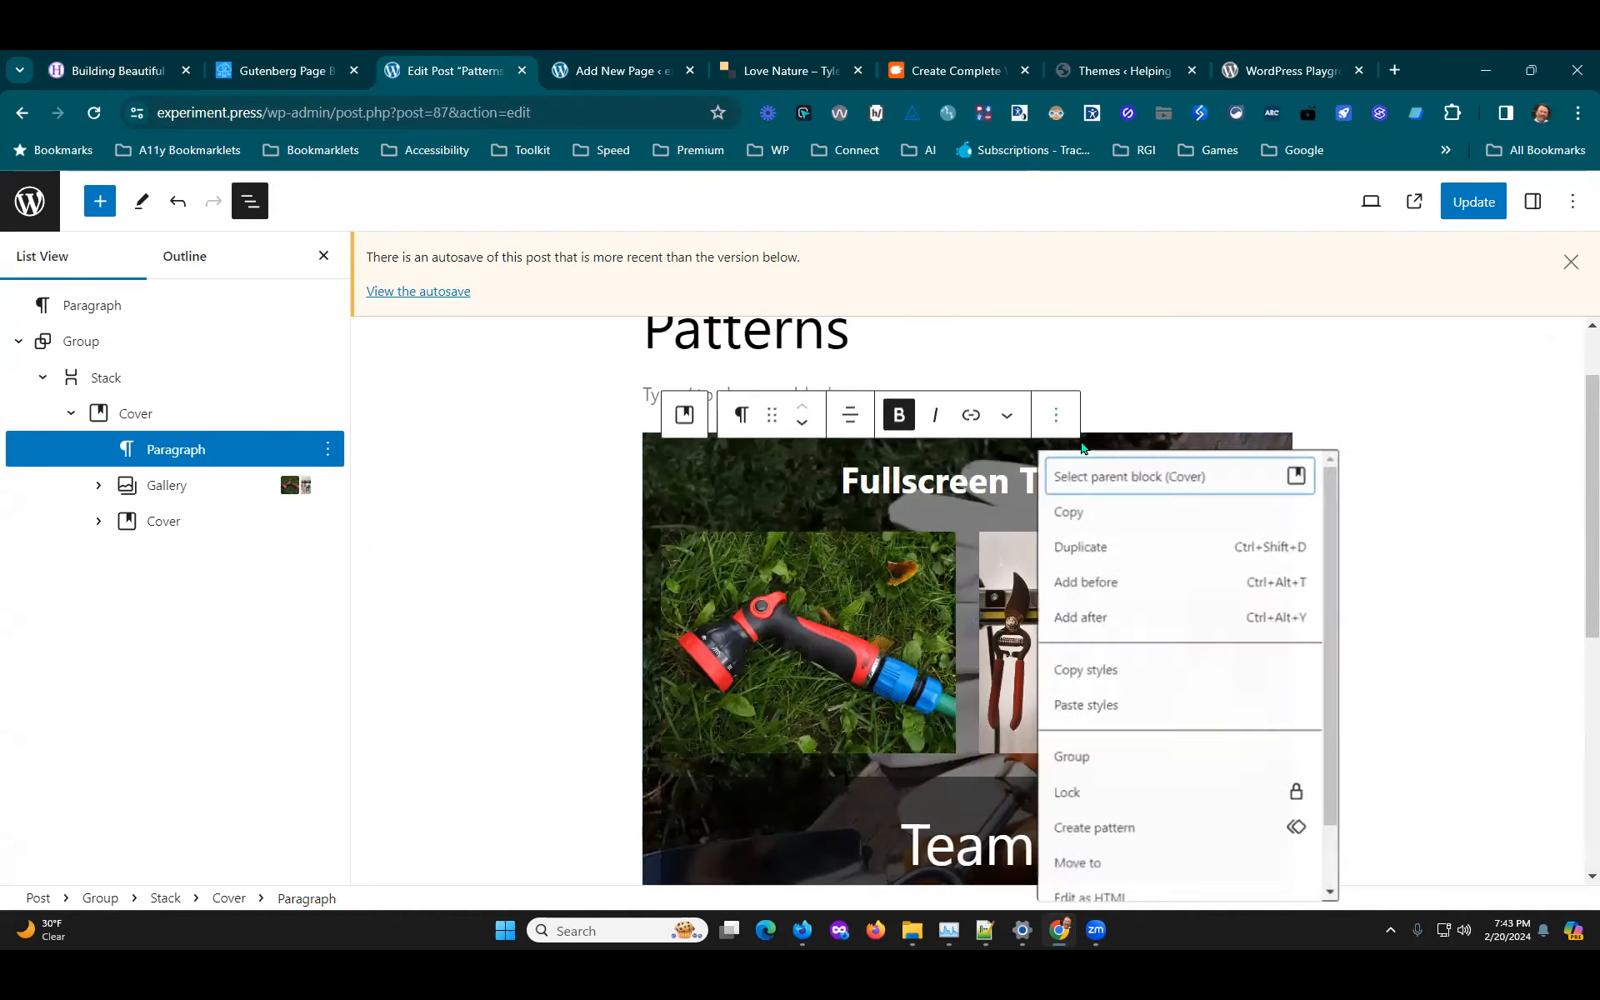
scroll(1308, 758, down, 1)
click(1407, 610)
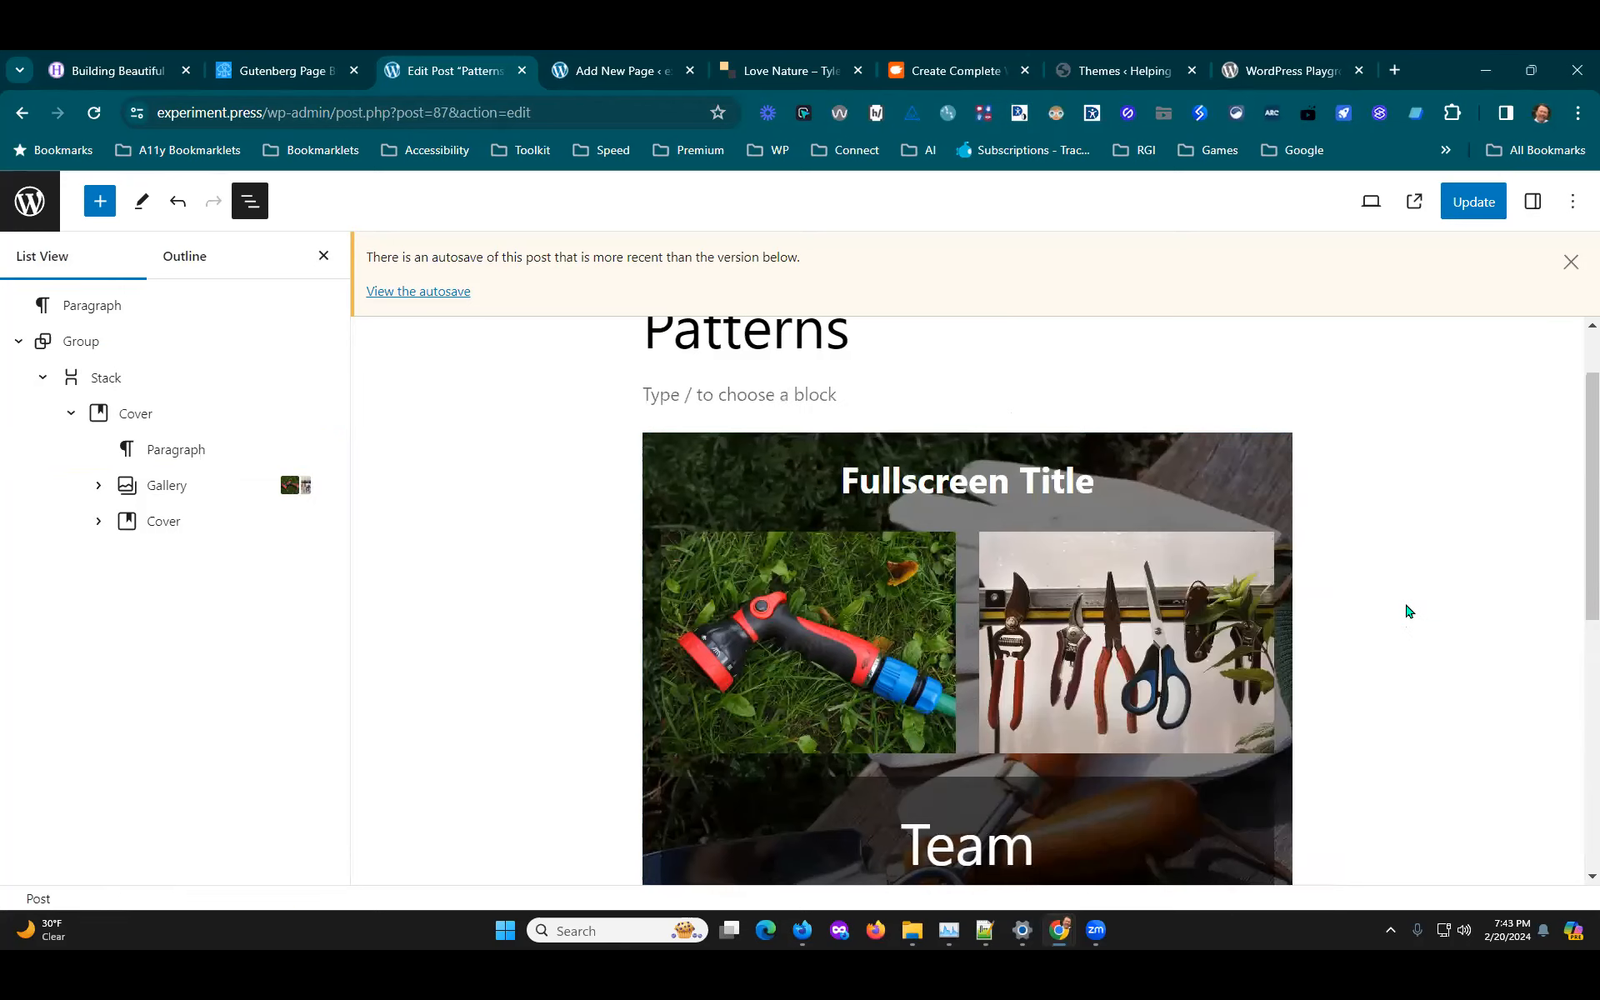
key(ctrl+z)
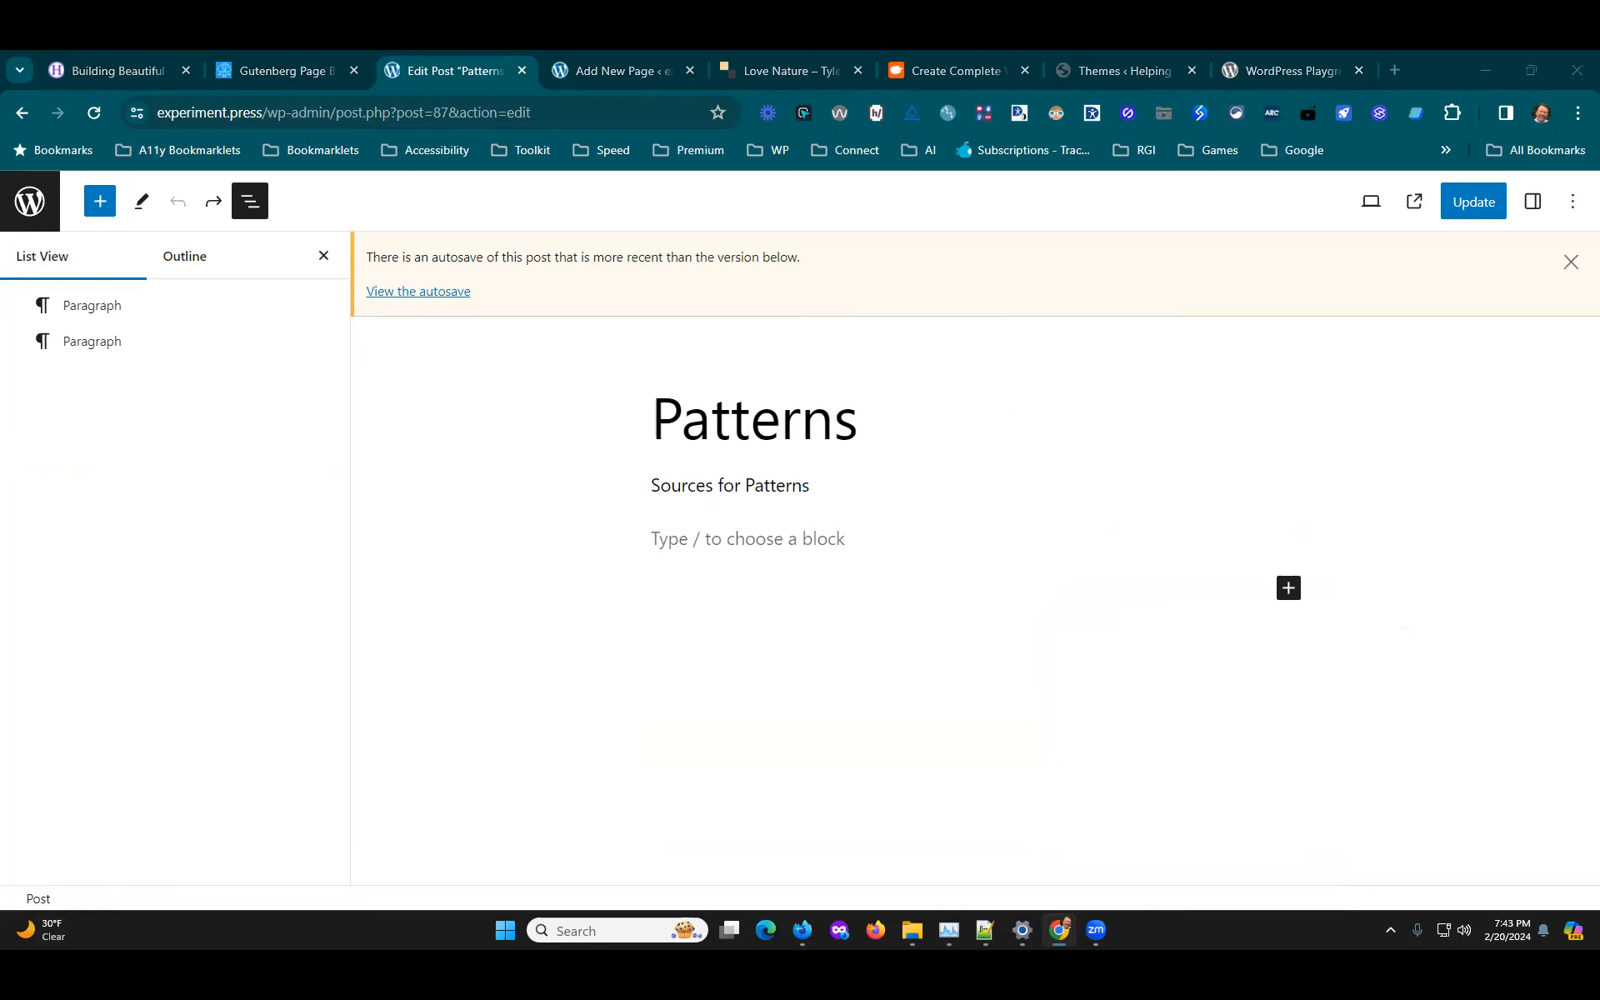
Step: Paste the copied WordPress patterns article into the empty paragraph below "Sources for Patterns" and dismiss the autosave notice
click(664, 485)
right_click(654, 493)
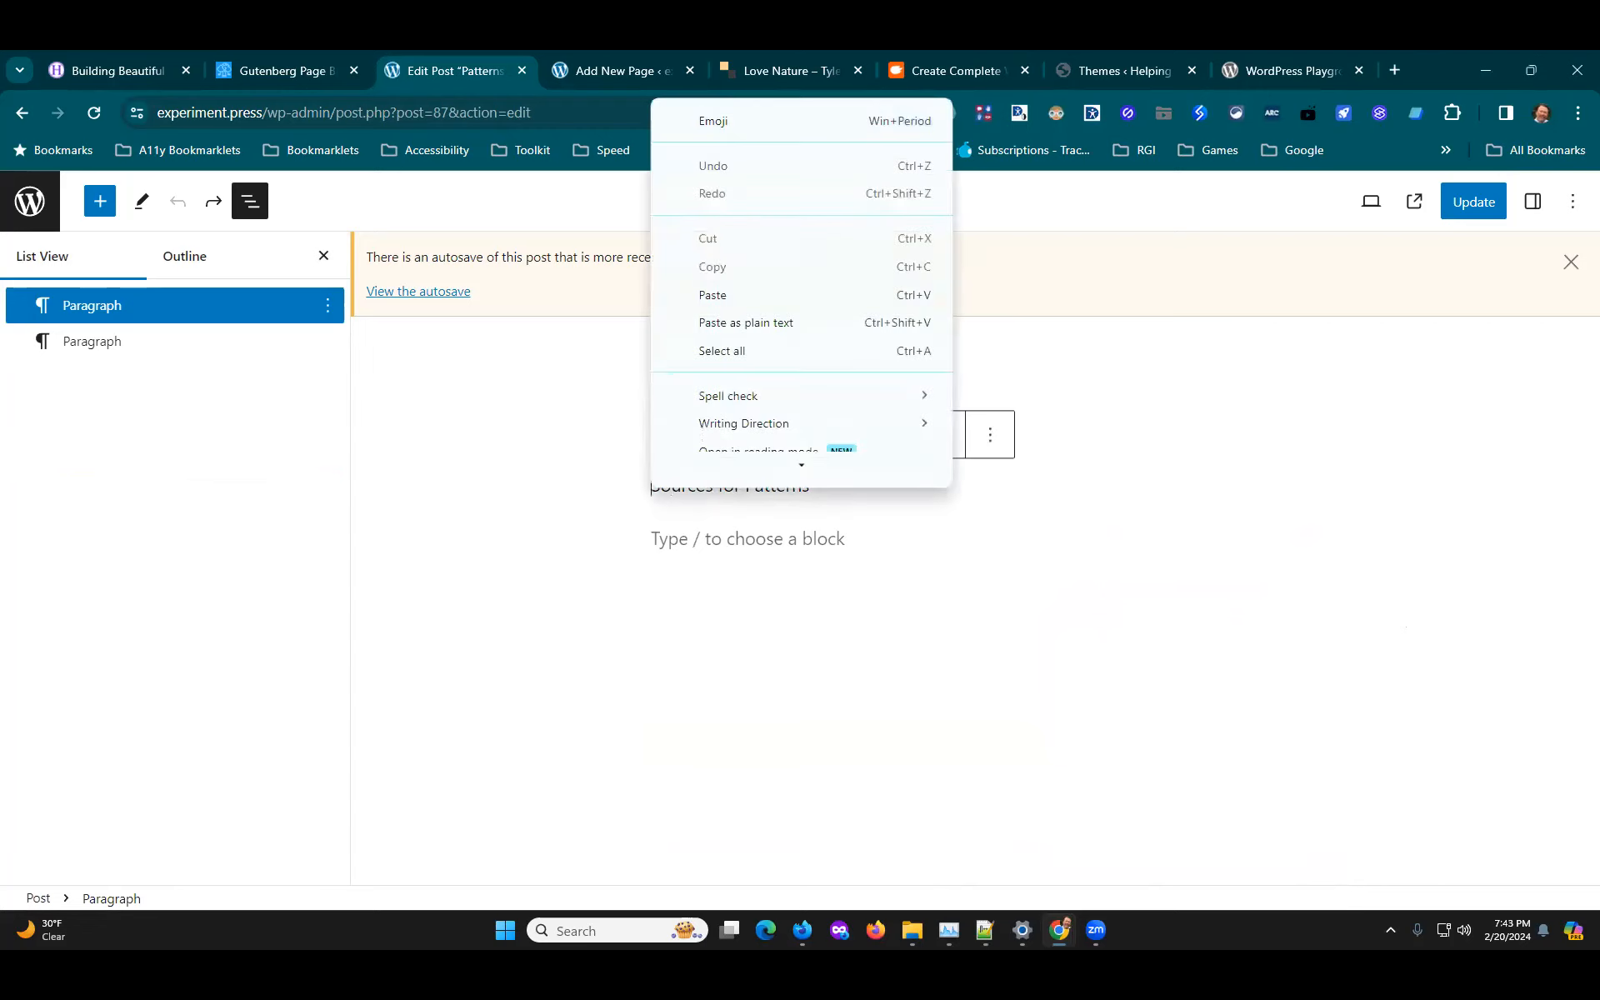
key(Escape)
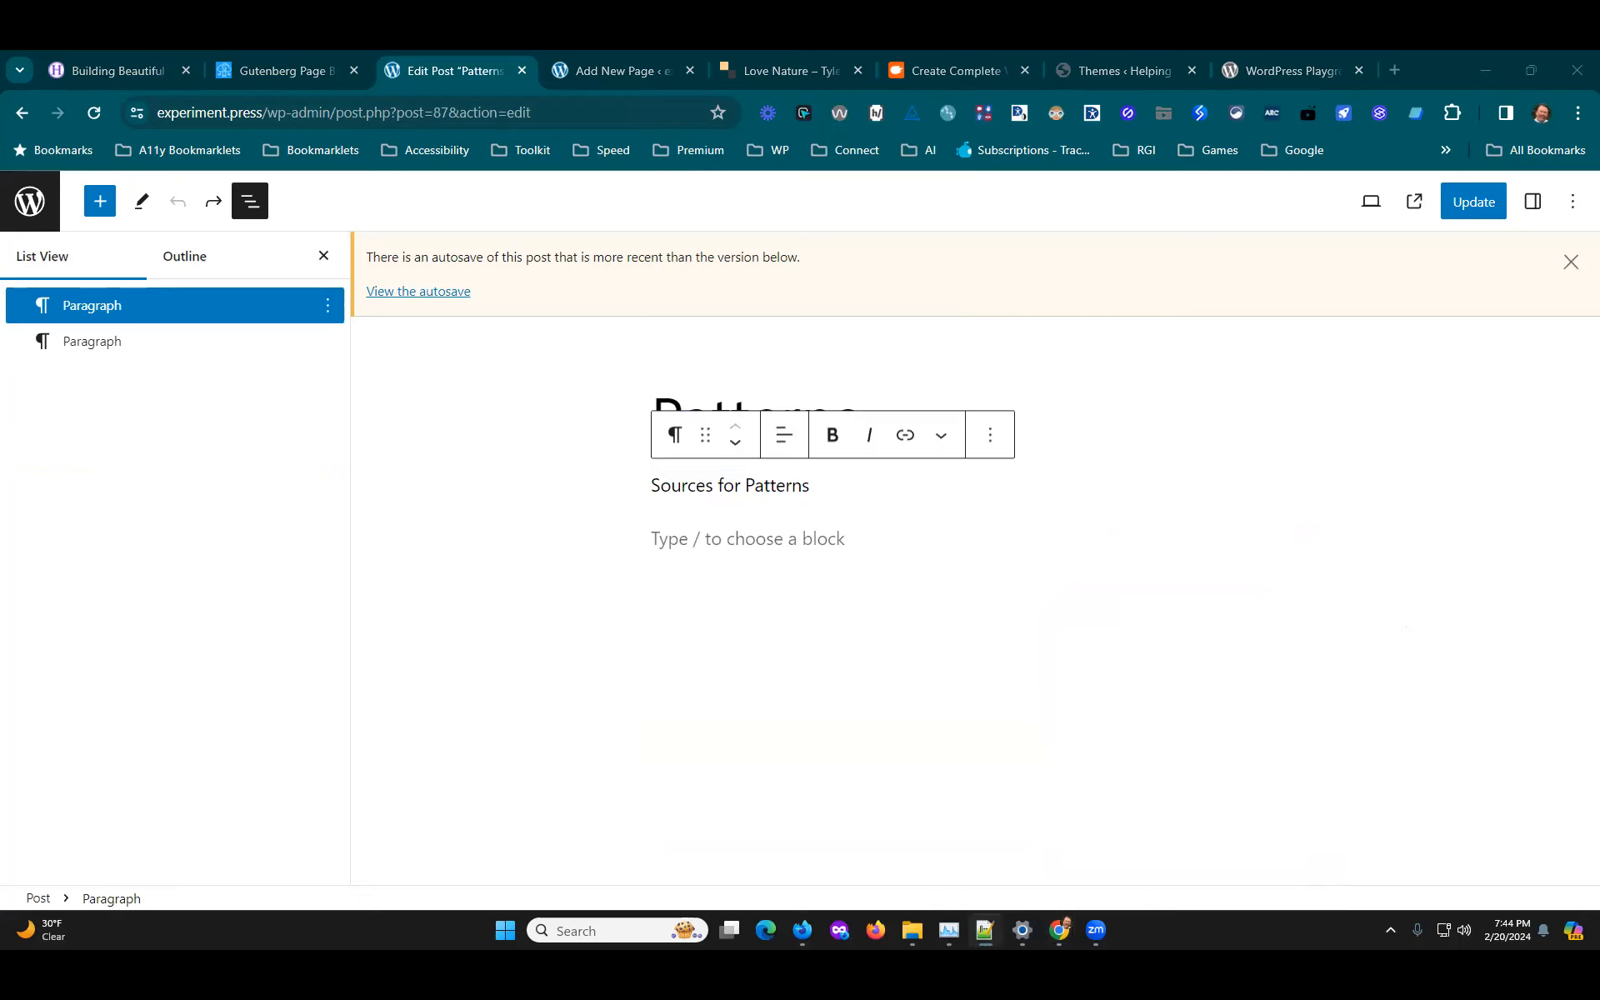
click(669, 528)
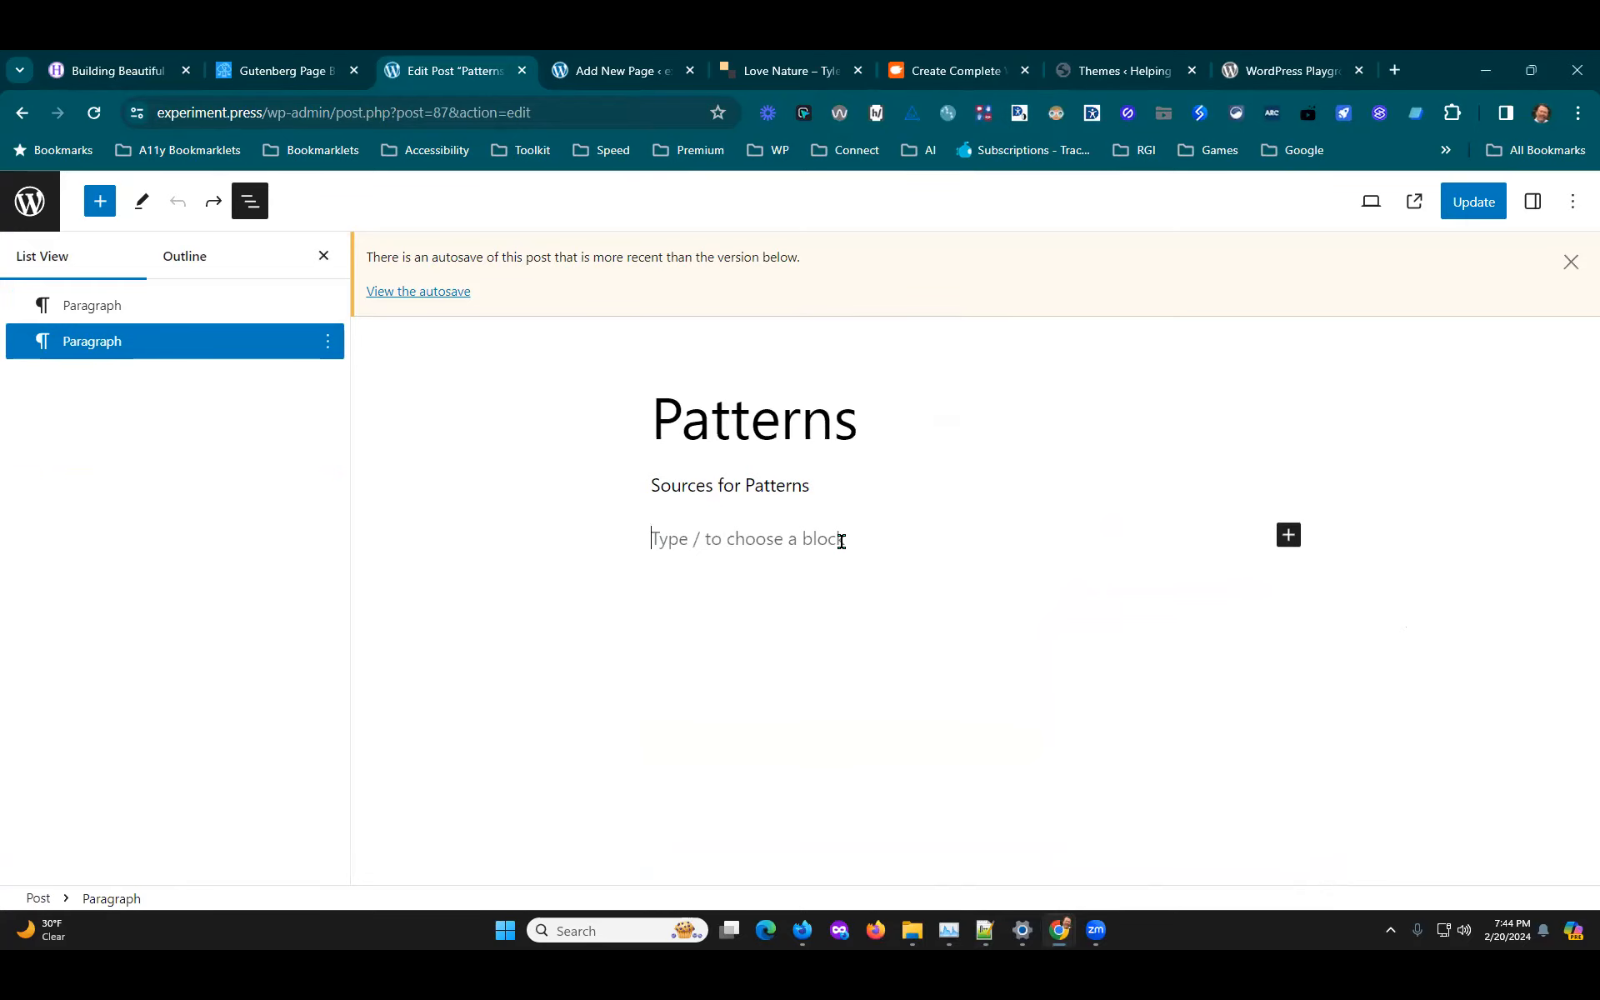
key(ctrl+v)
scroll(1061, 661, up, 15)
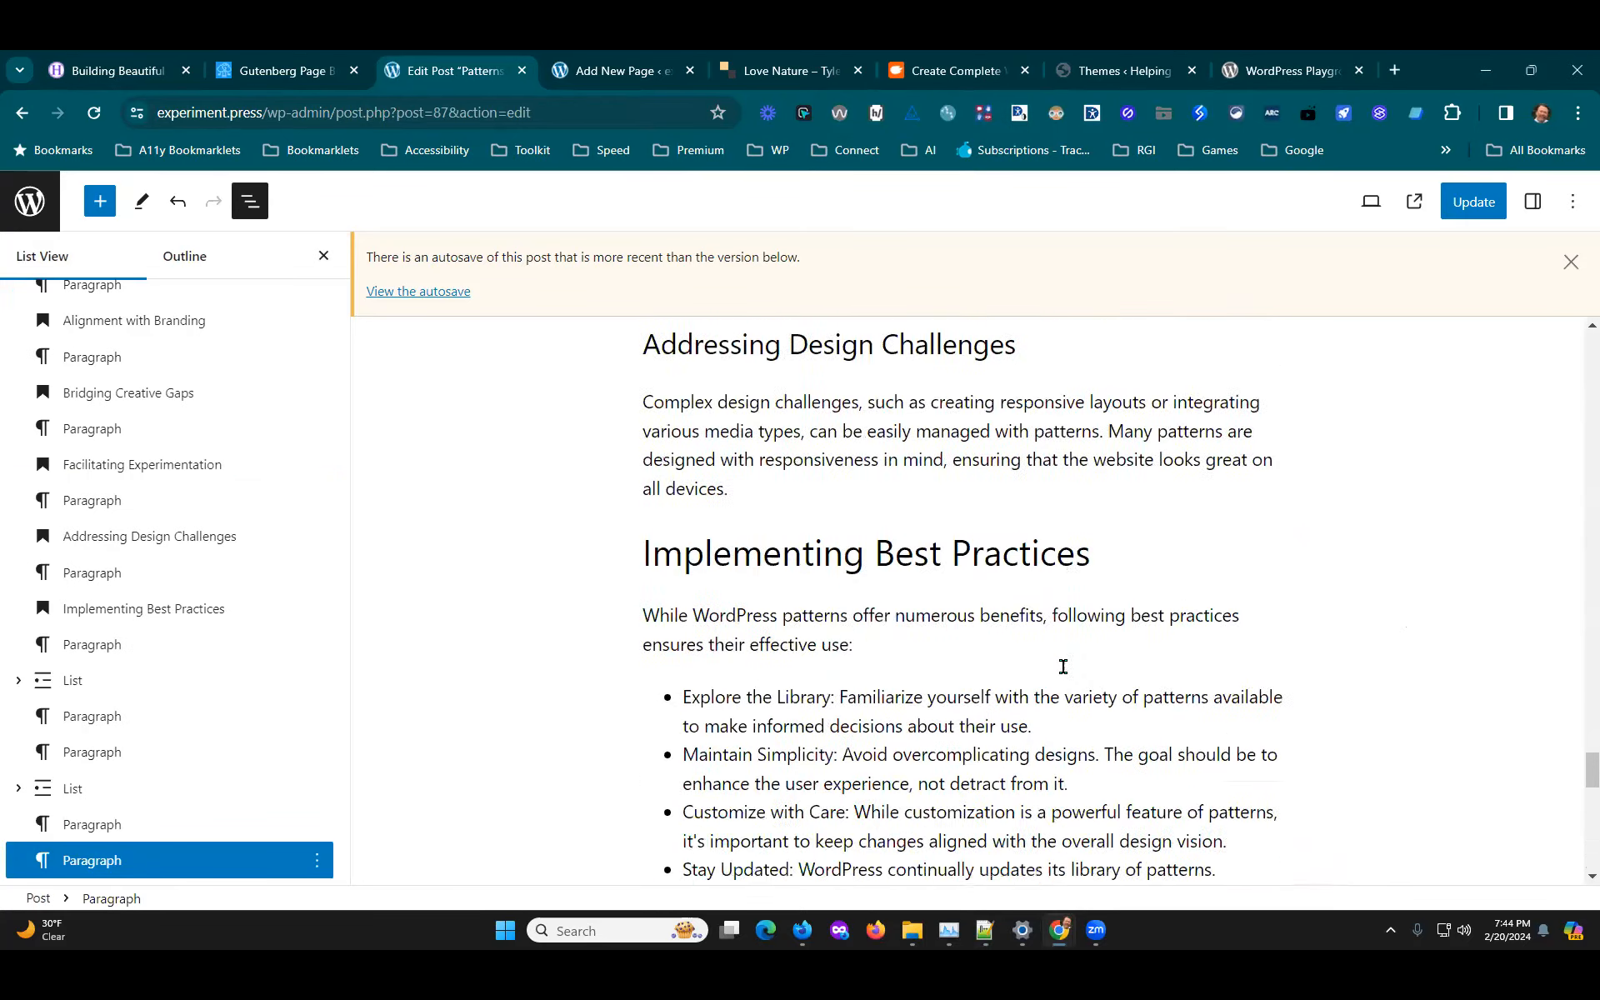
click(1570, 262)
Step: Move the text "How WordPress Patterns Can Speed Design, Encourage Design Consistency, and Fill Creative Gaps" from the article's first heading to the start of the post title
scroll(1370, 636, up, 10)
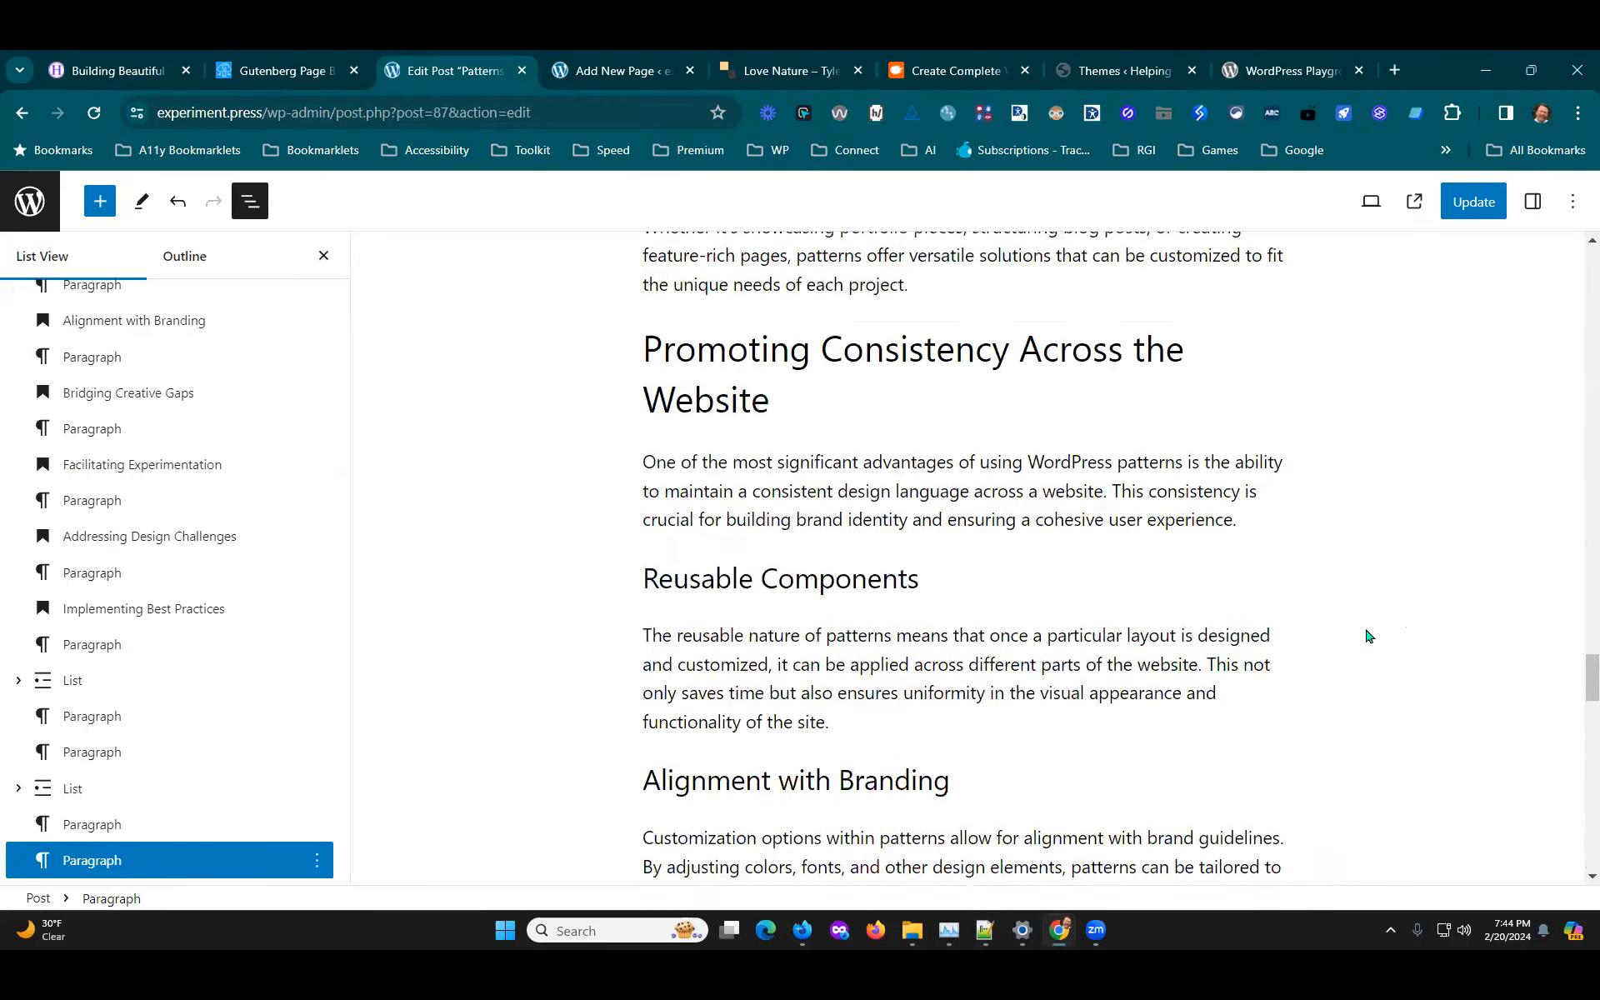
scroll(1366, 636, up, 20)
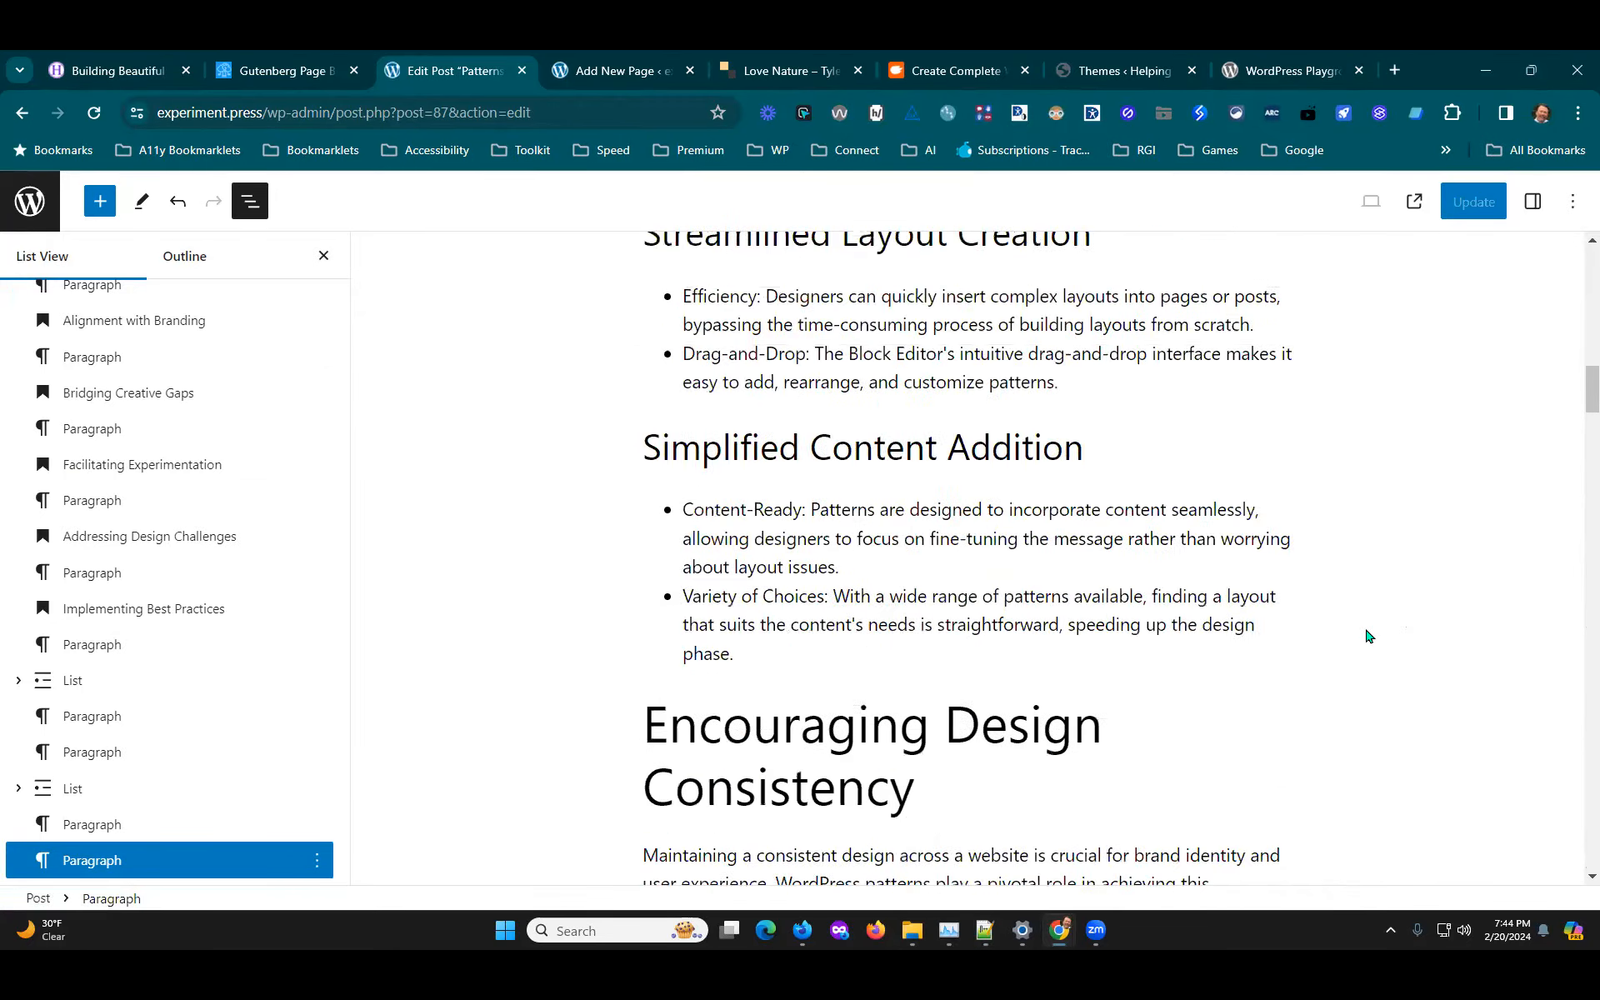
scroll(1371, 635, up, 5)
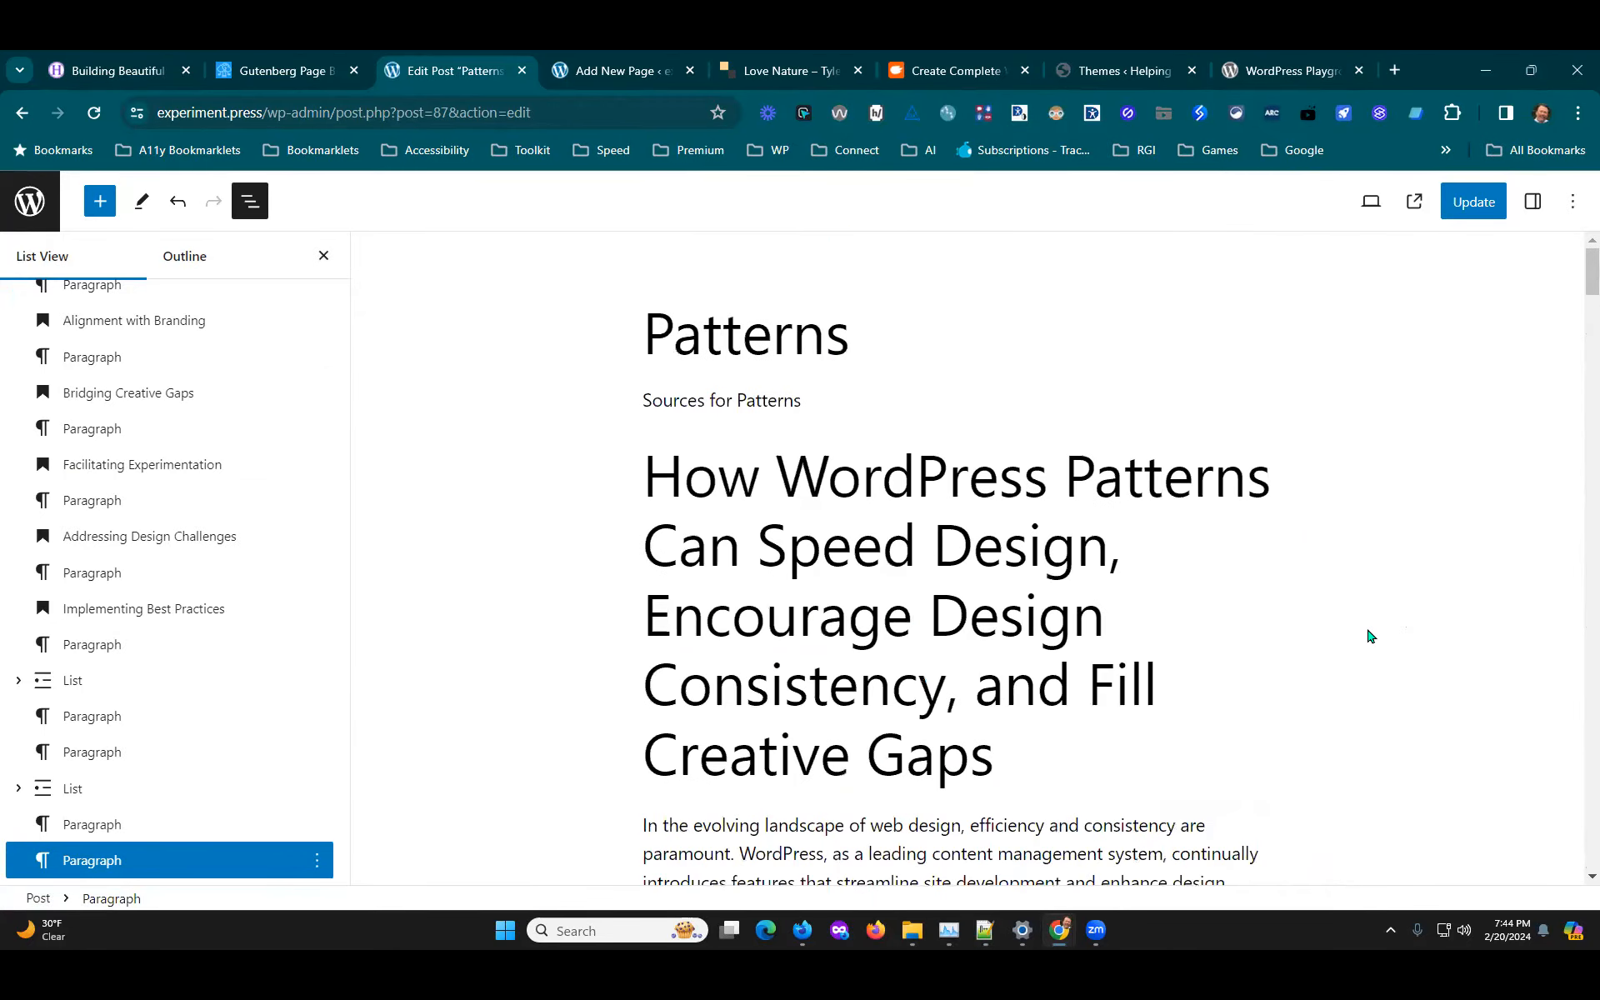
click(888, 541)
click(1171, 586)
drag(997, 756, 636, 492)
key(ctrl+c)
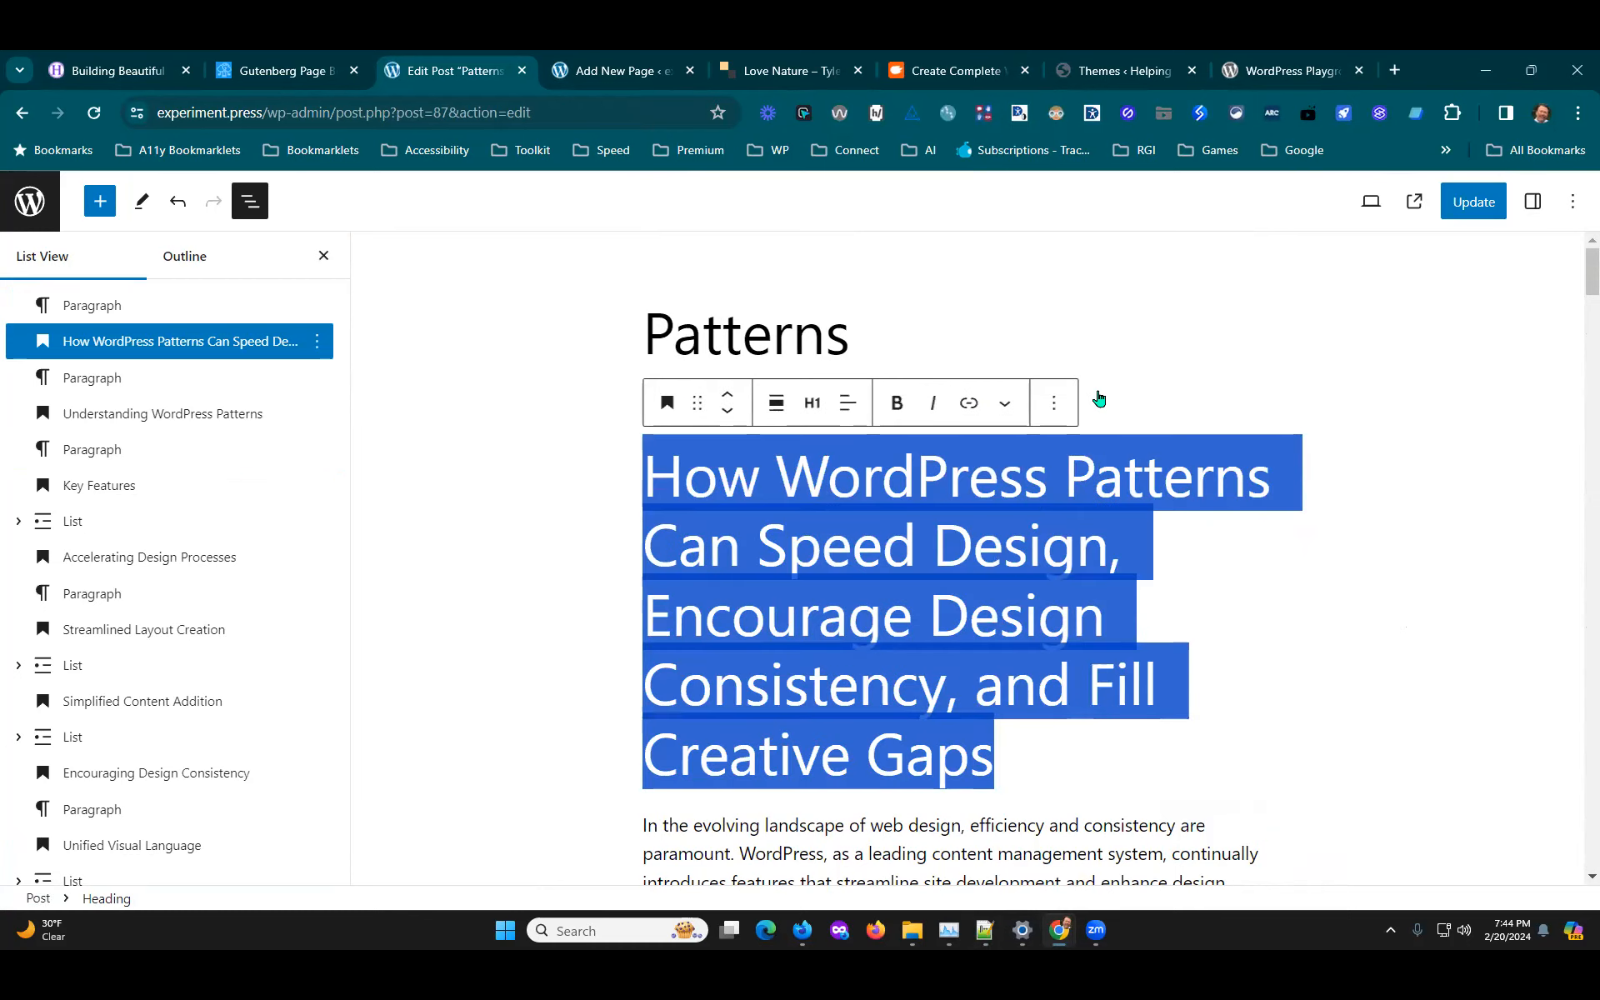
key(BackSpace)
drag(858, 338, 643, 334)
click(638, 336)
key(ctrl+v)
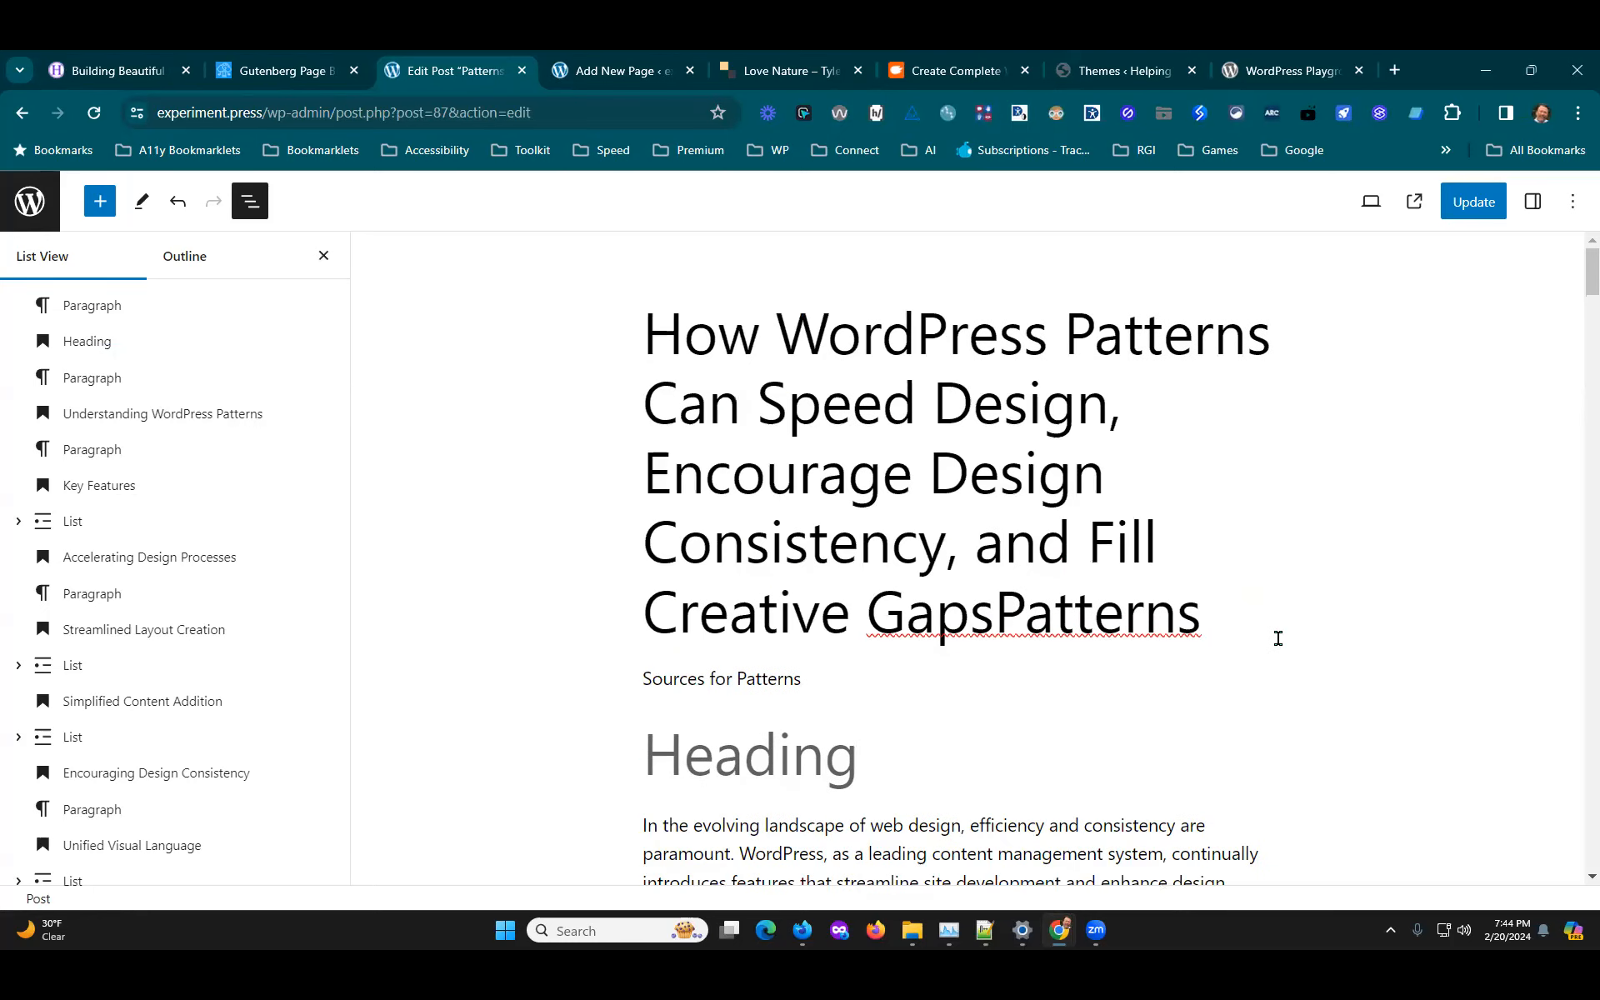
Step: Delete the emptied H1 heading block and the "Sources for Patterns" paragraph above the article's introduction
scroll(1277, 639, down, 3)
click(866, 467)
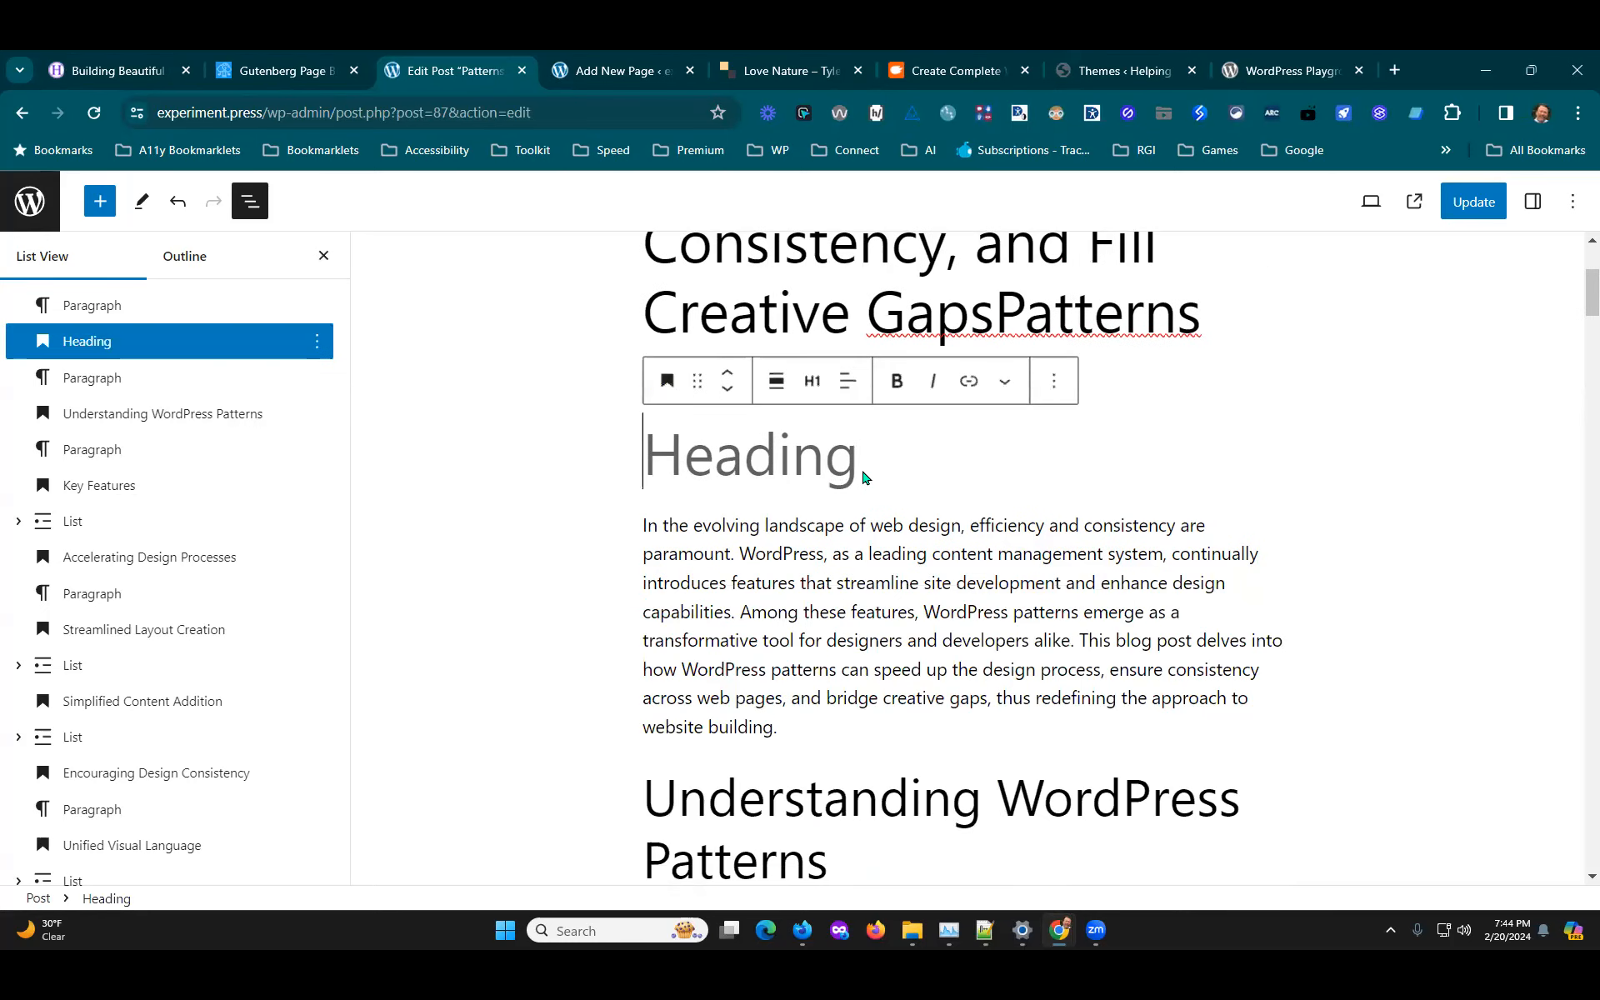
click(1055, 383)
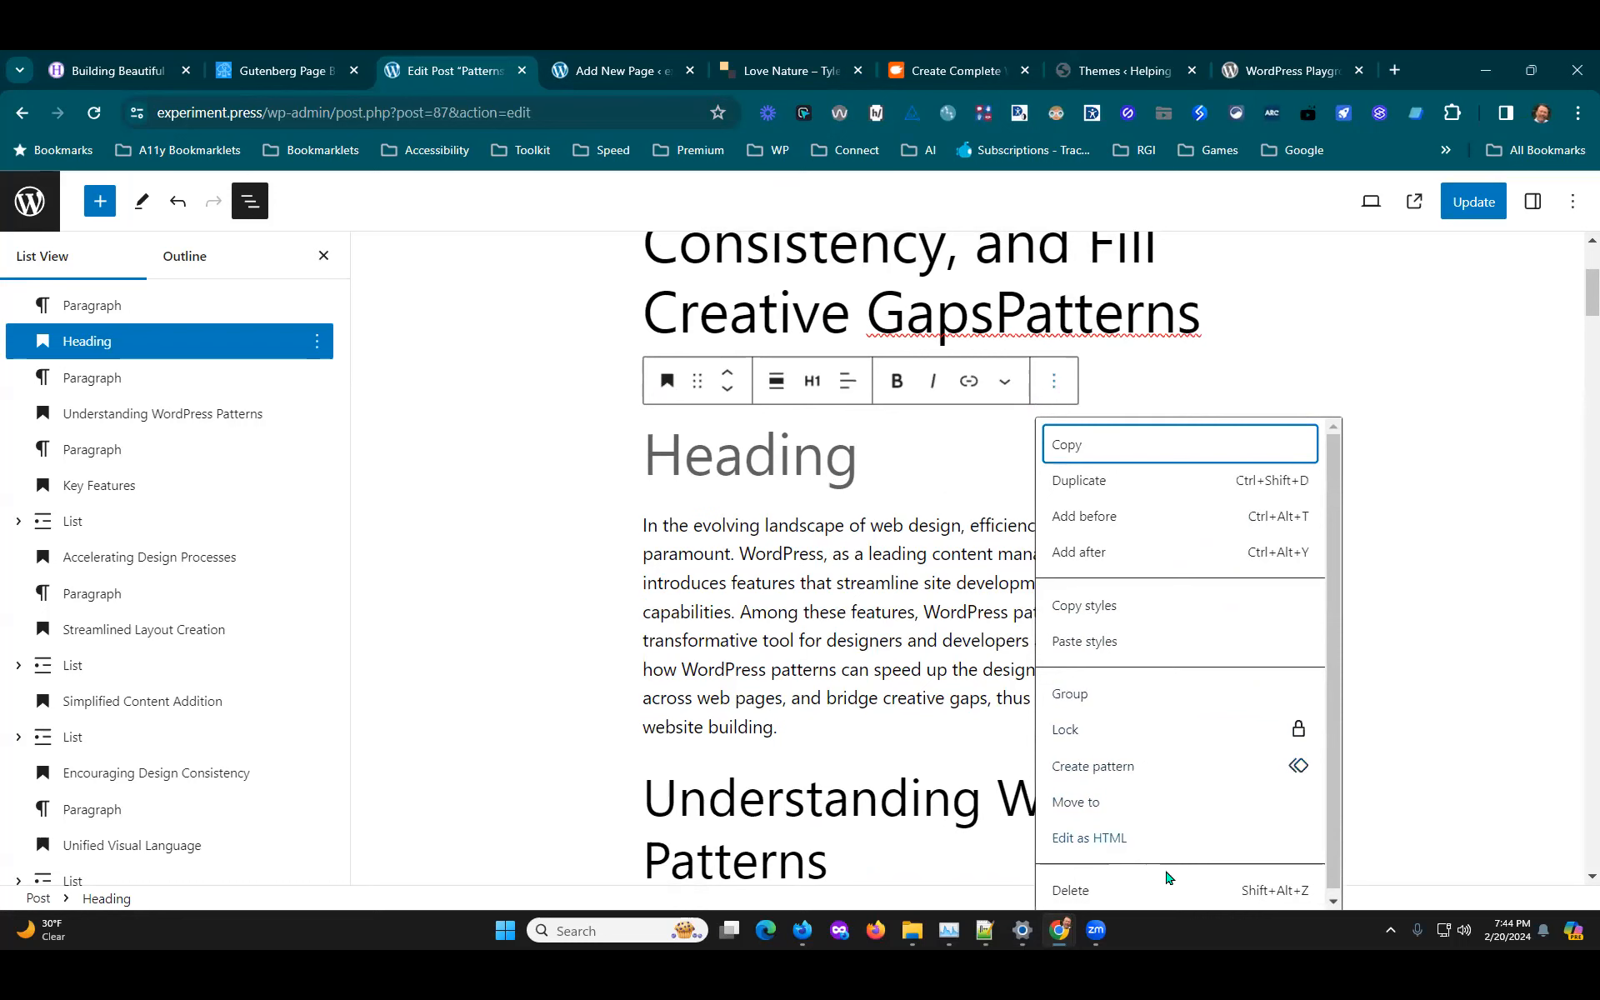
click(1083, 889)
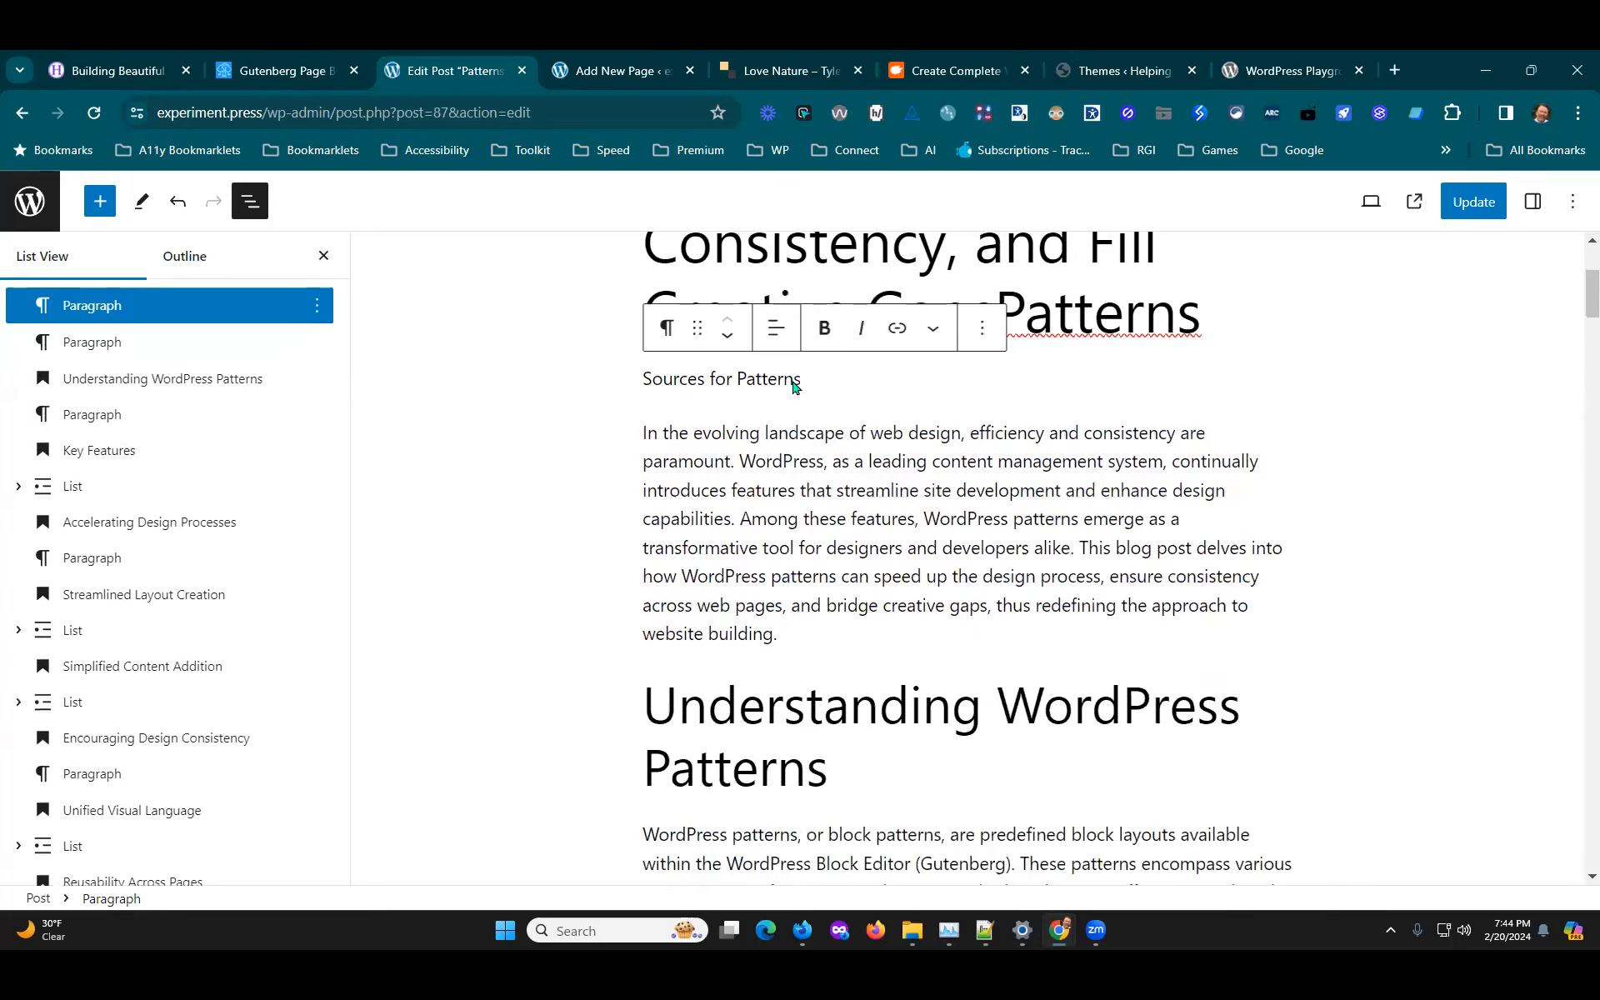
click(980, 334)
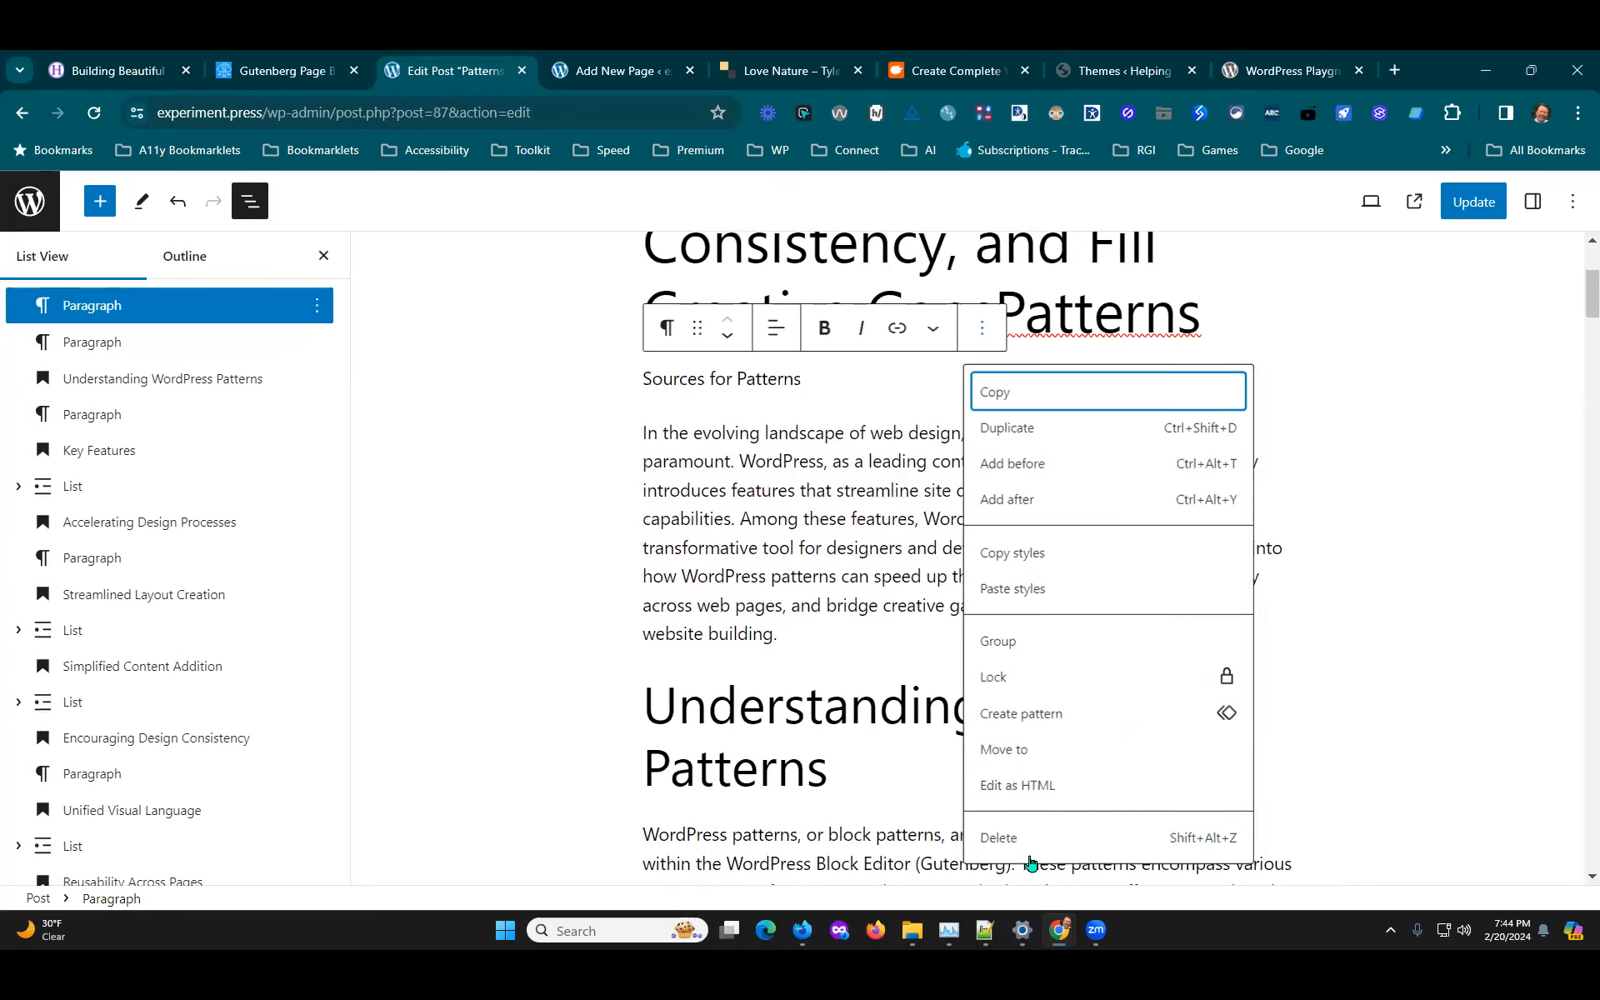
click(1075, 834)
Step: Remove the leftover word "Patterns" from the end of the post title, so that it ends with "Creative Gaps"
scroll(1258, 702, up, 3)
scroll(1350, 792, down, 3)
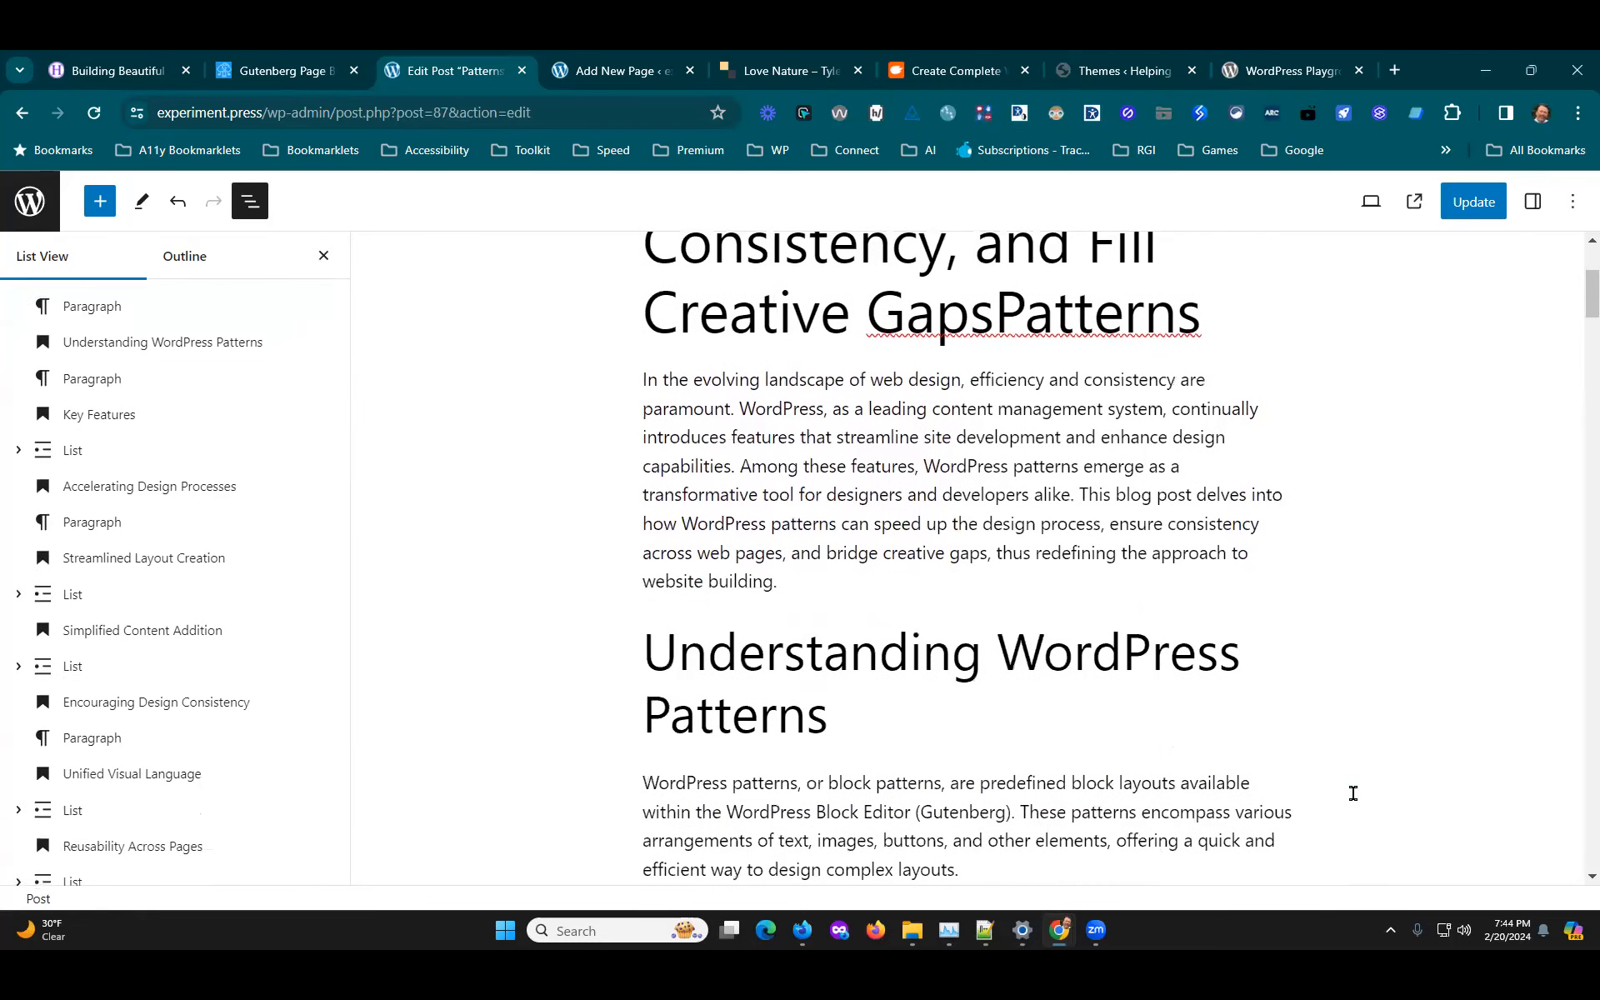
scroll(1352, 798, down, 3)
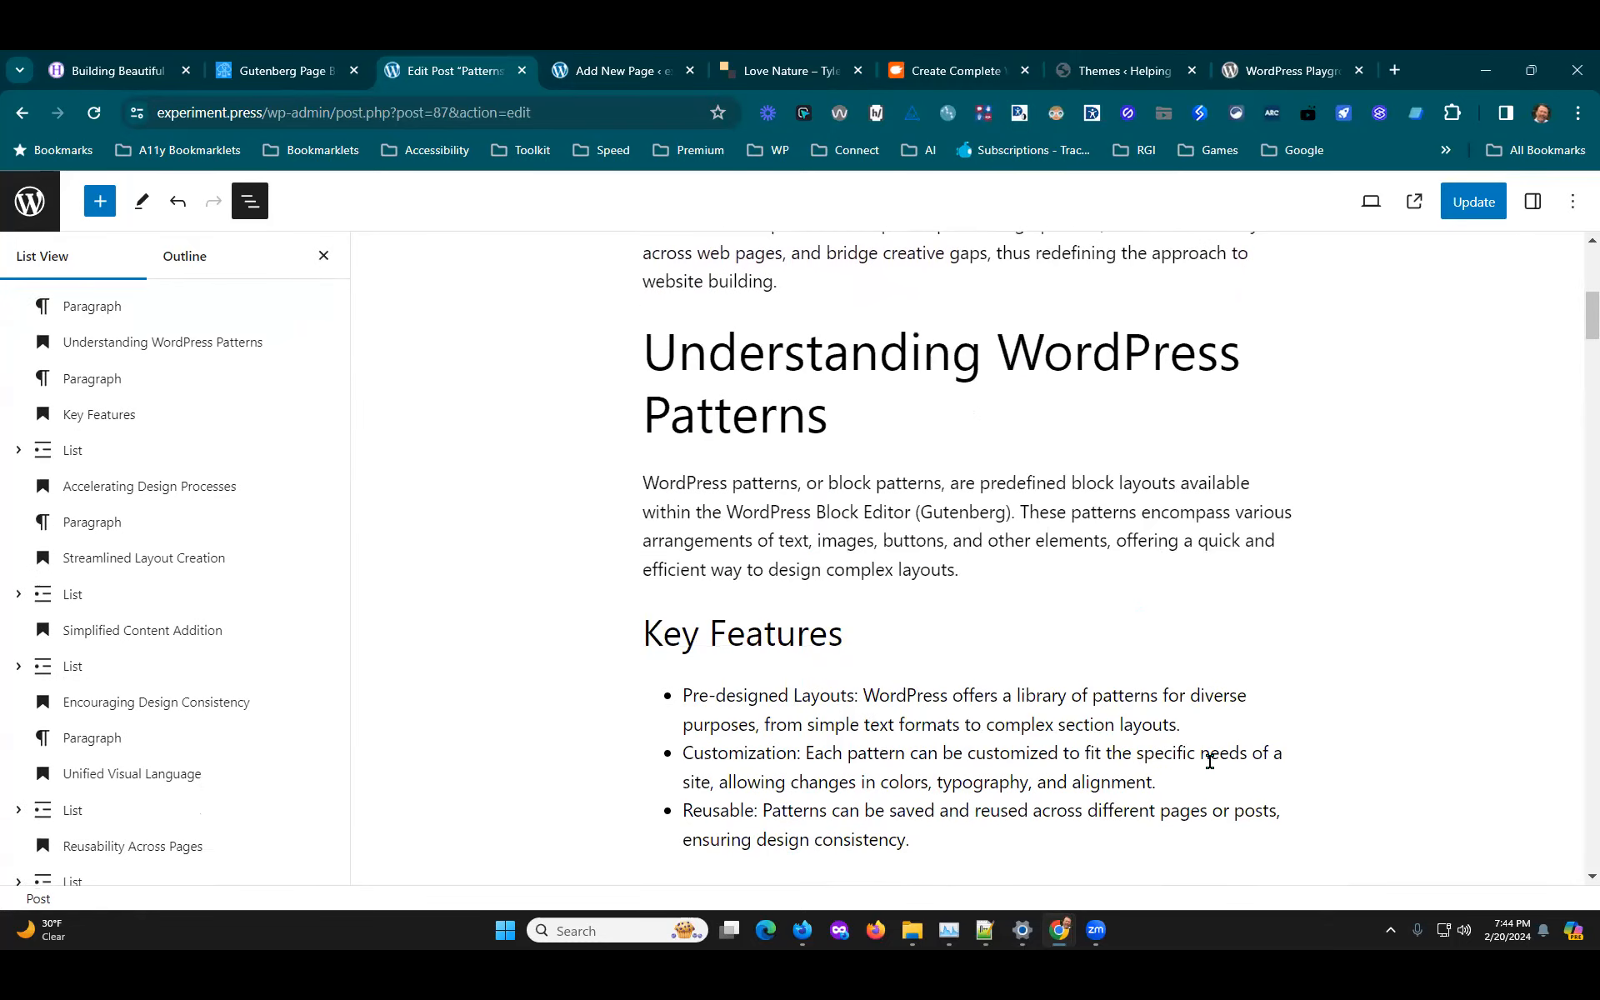
scroll(1209, 758, down, 3)
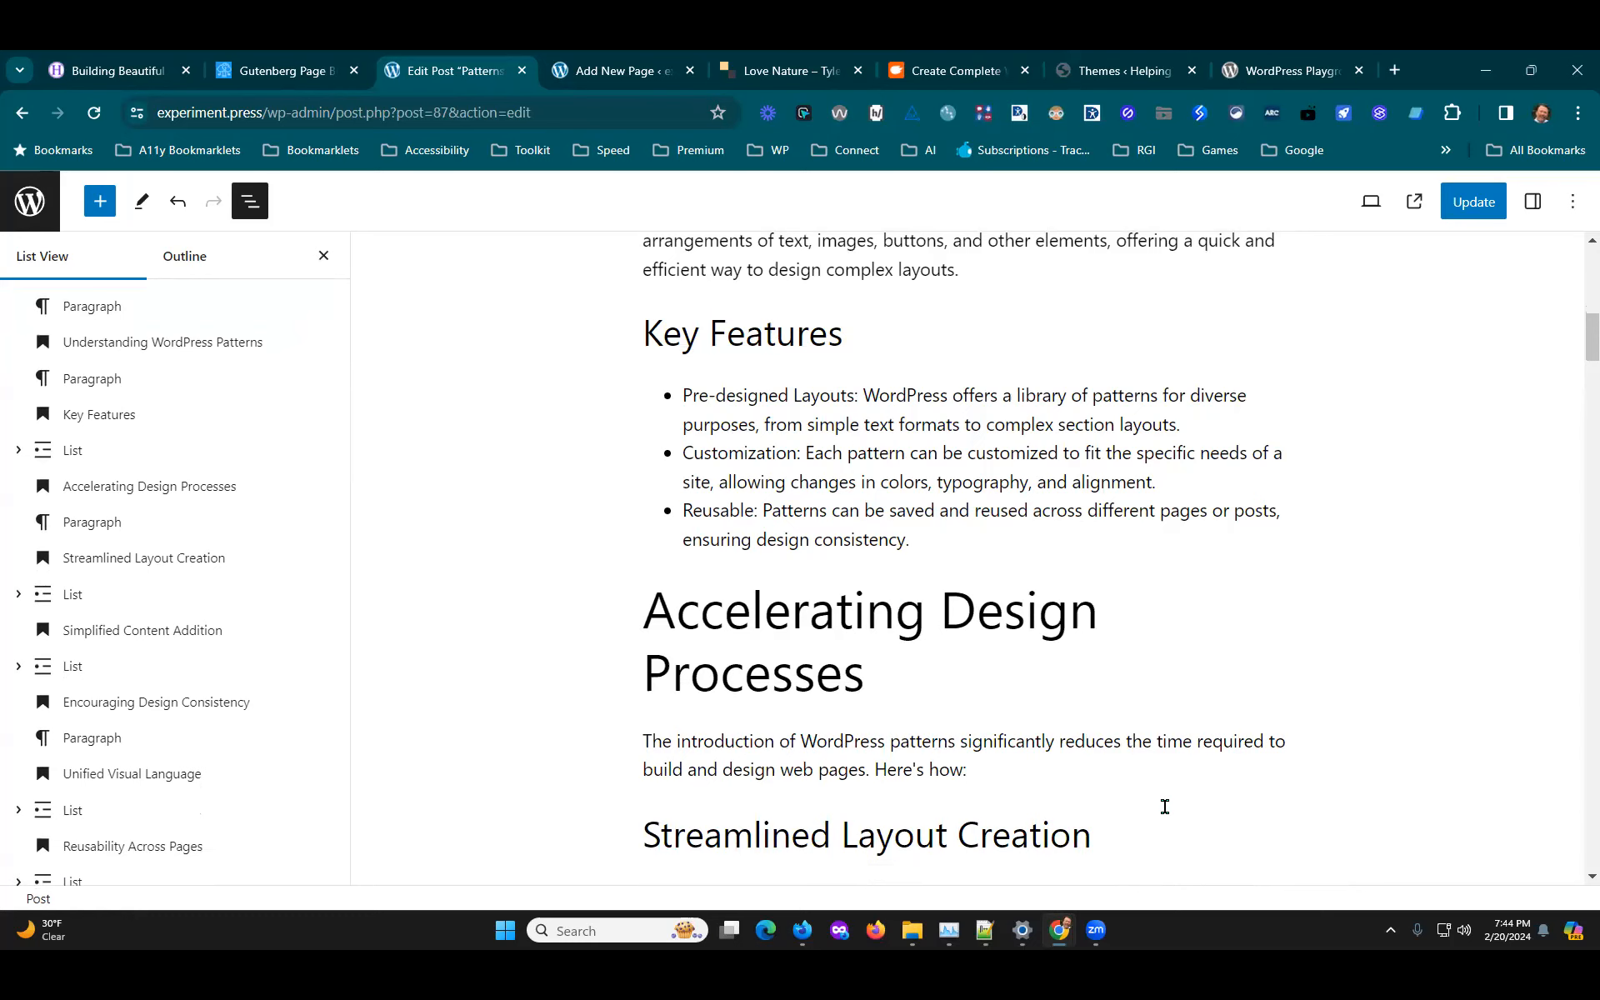
scroll(1332, 774, up, 12)
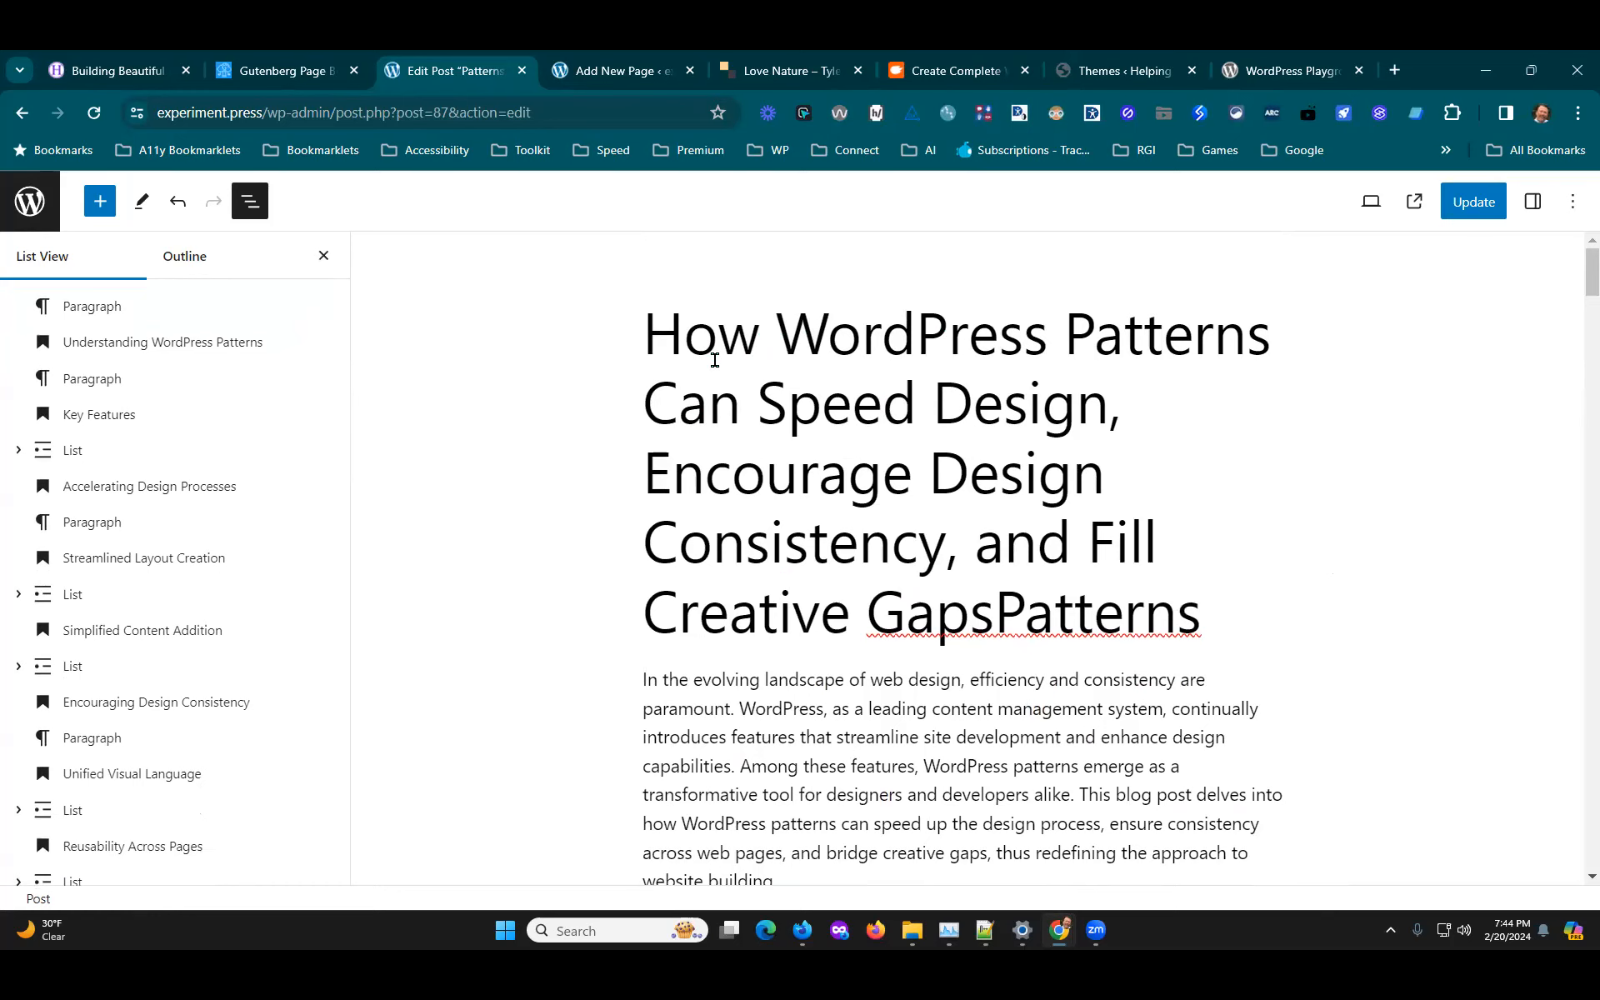
drag(677, 329, 1188, 582)
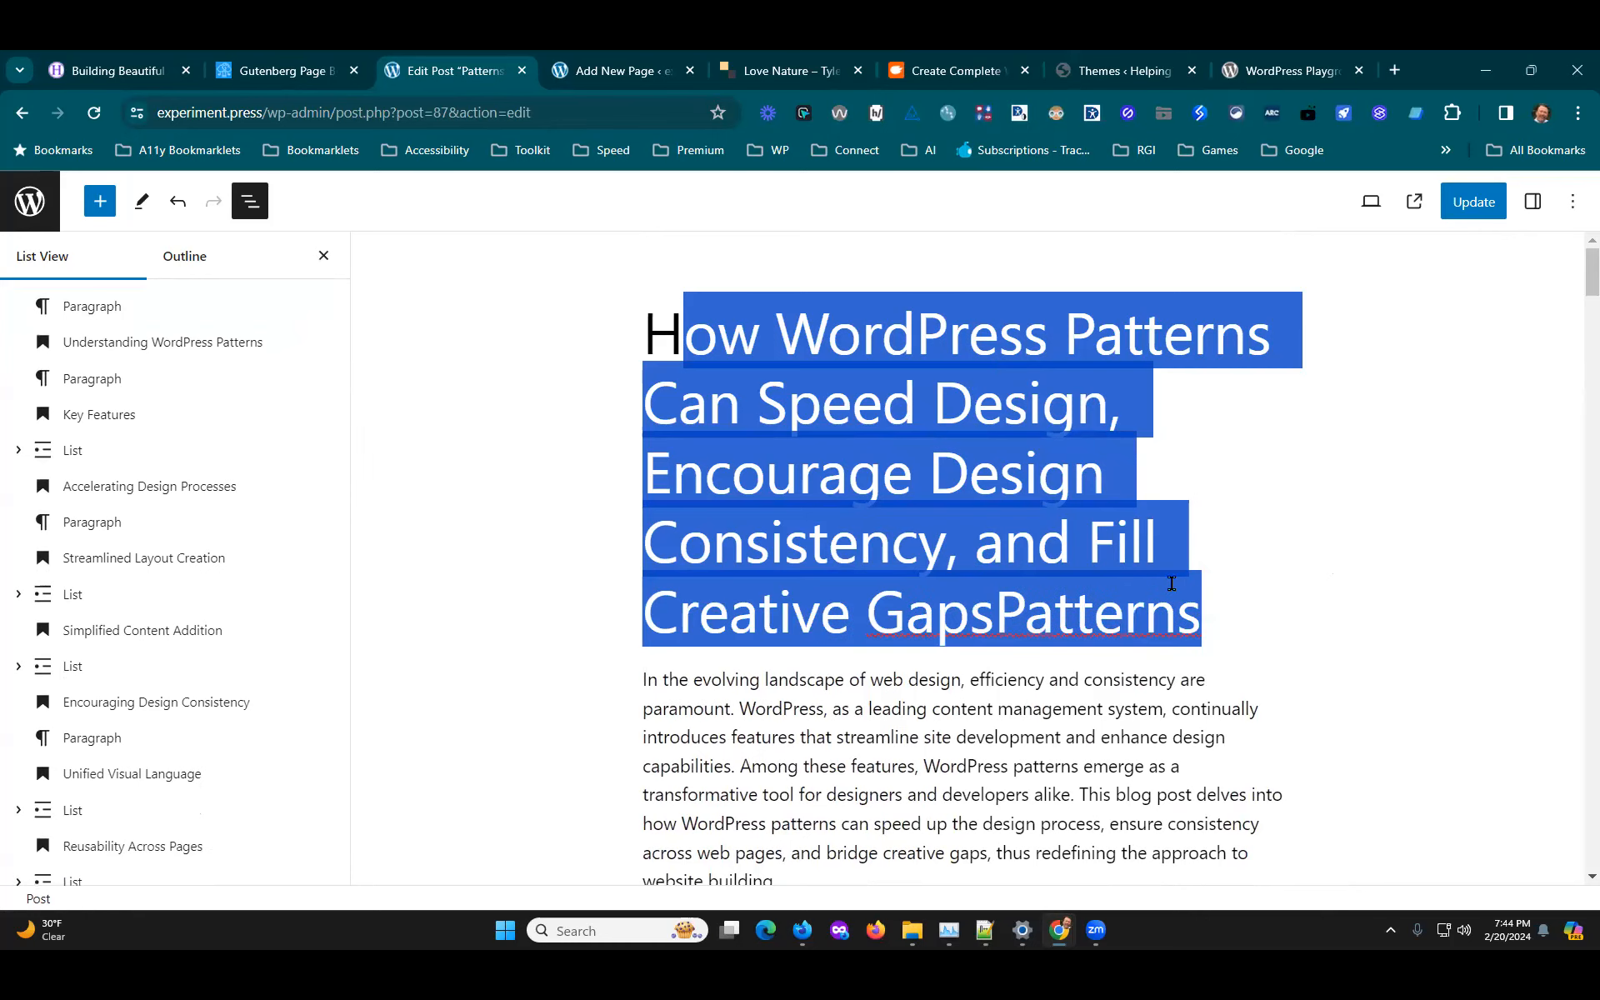
drag(1006, 605, 1197, 614)
key(BackSpace)
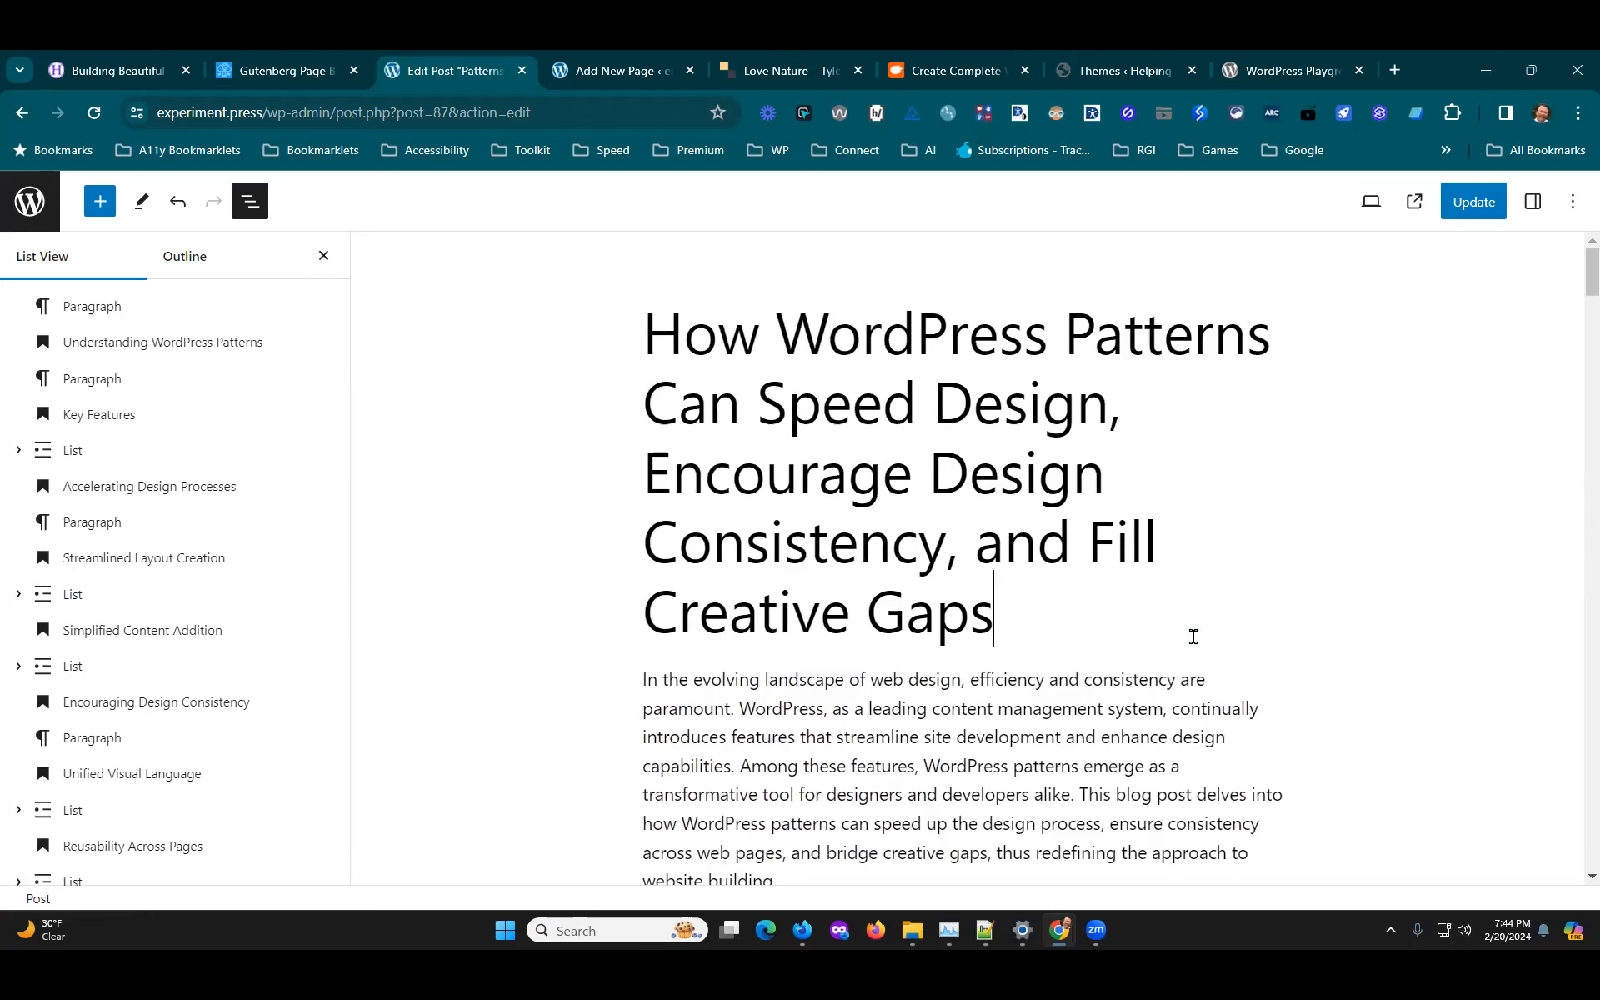
Step: Look over the pasted article's sections and open a preview of the post in a new tab
scroll(1318, 626, down, 3)
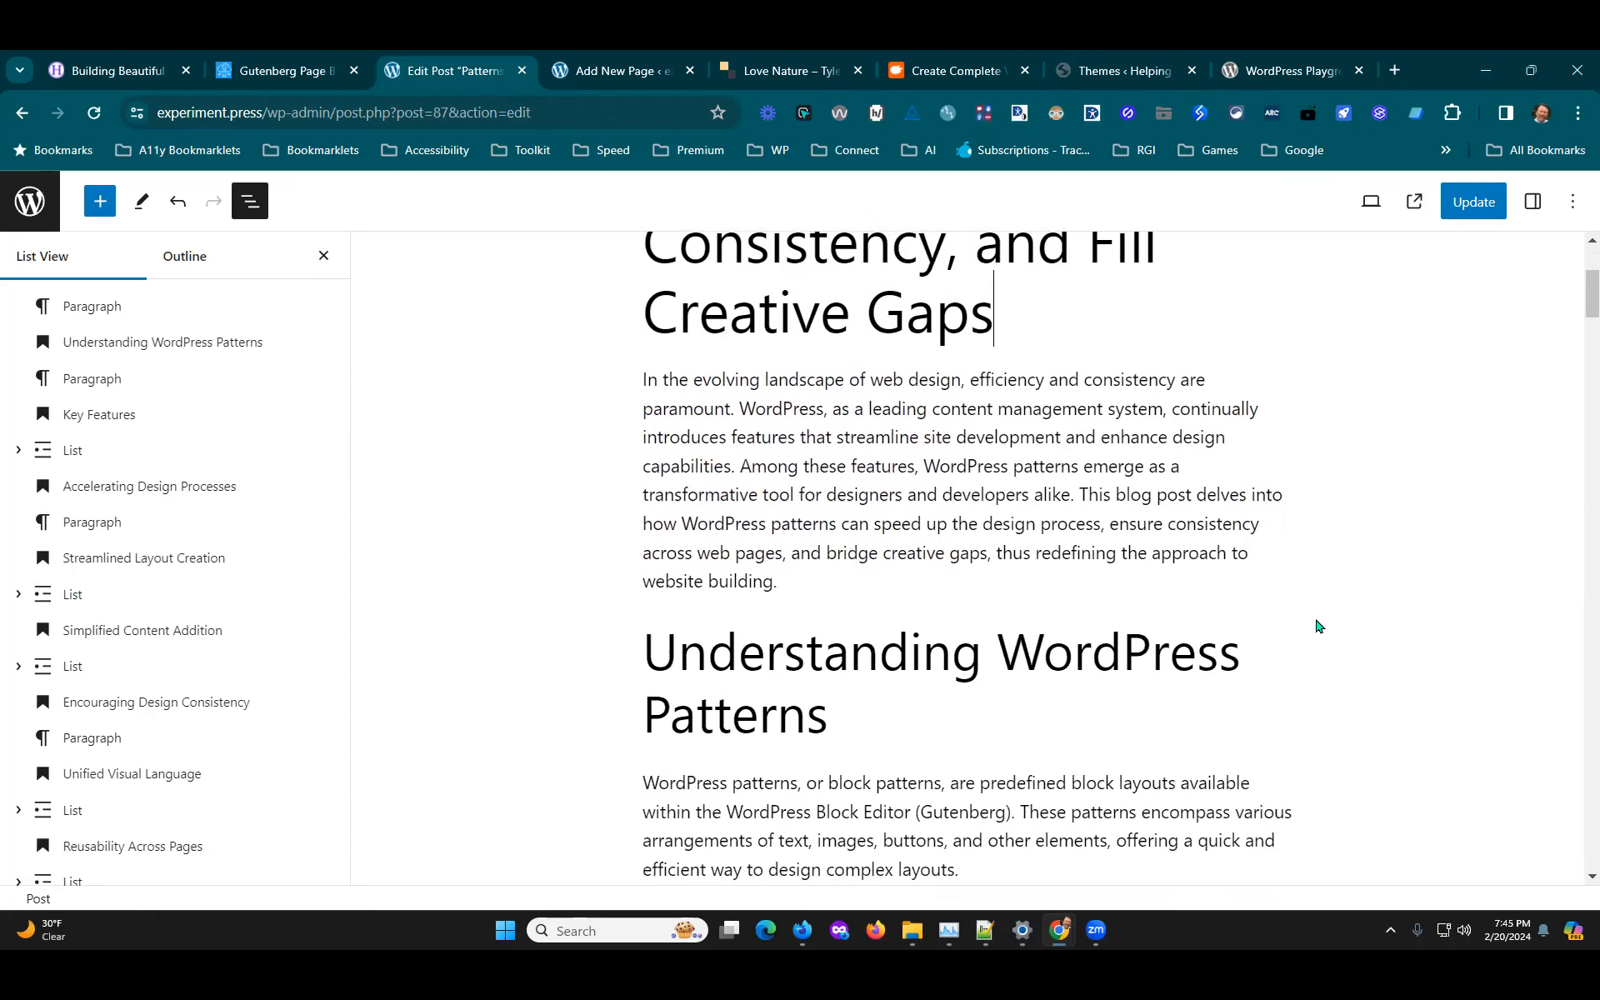
scroll(1318, 625, down, 15)
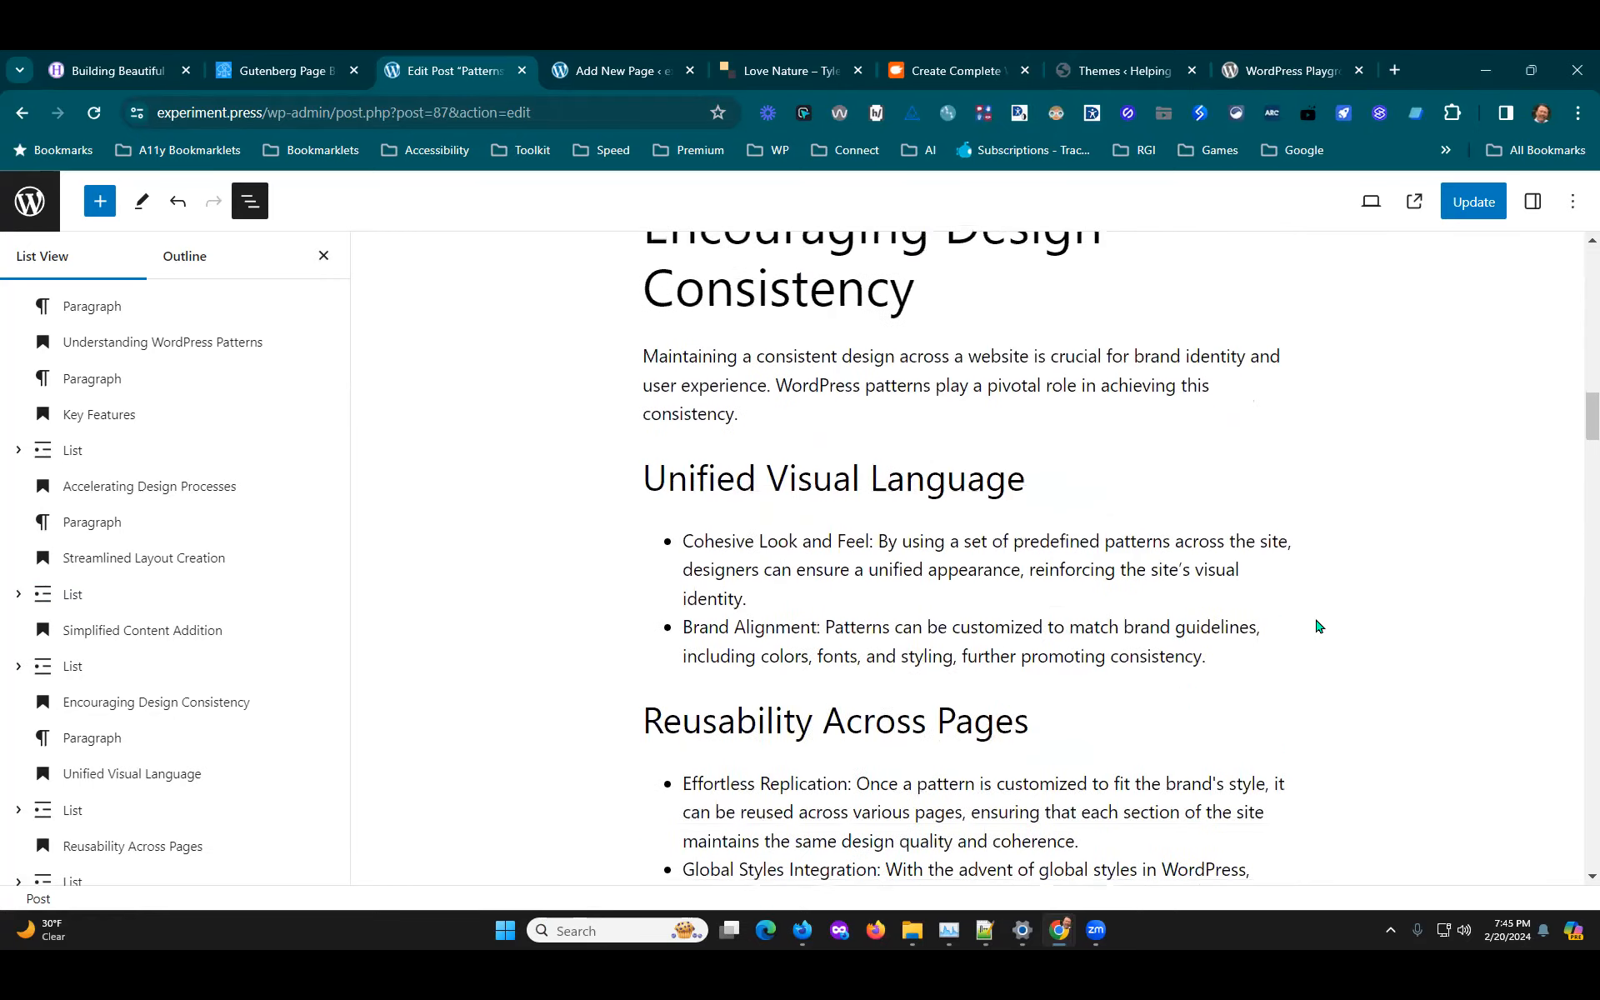
scroll(1320, 631, down, 20)
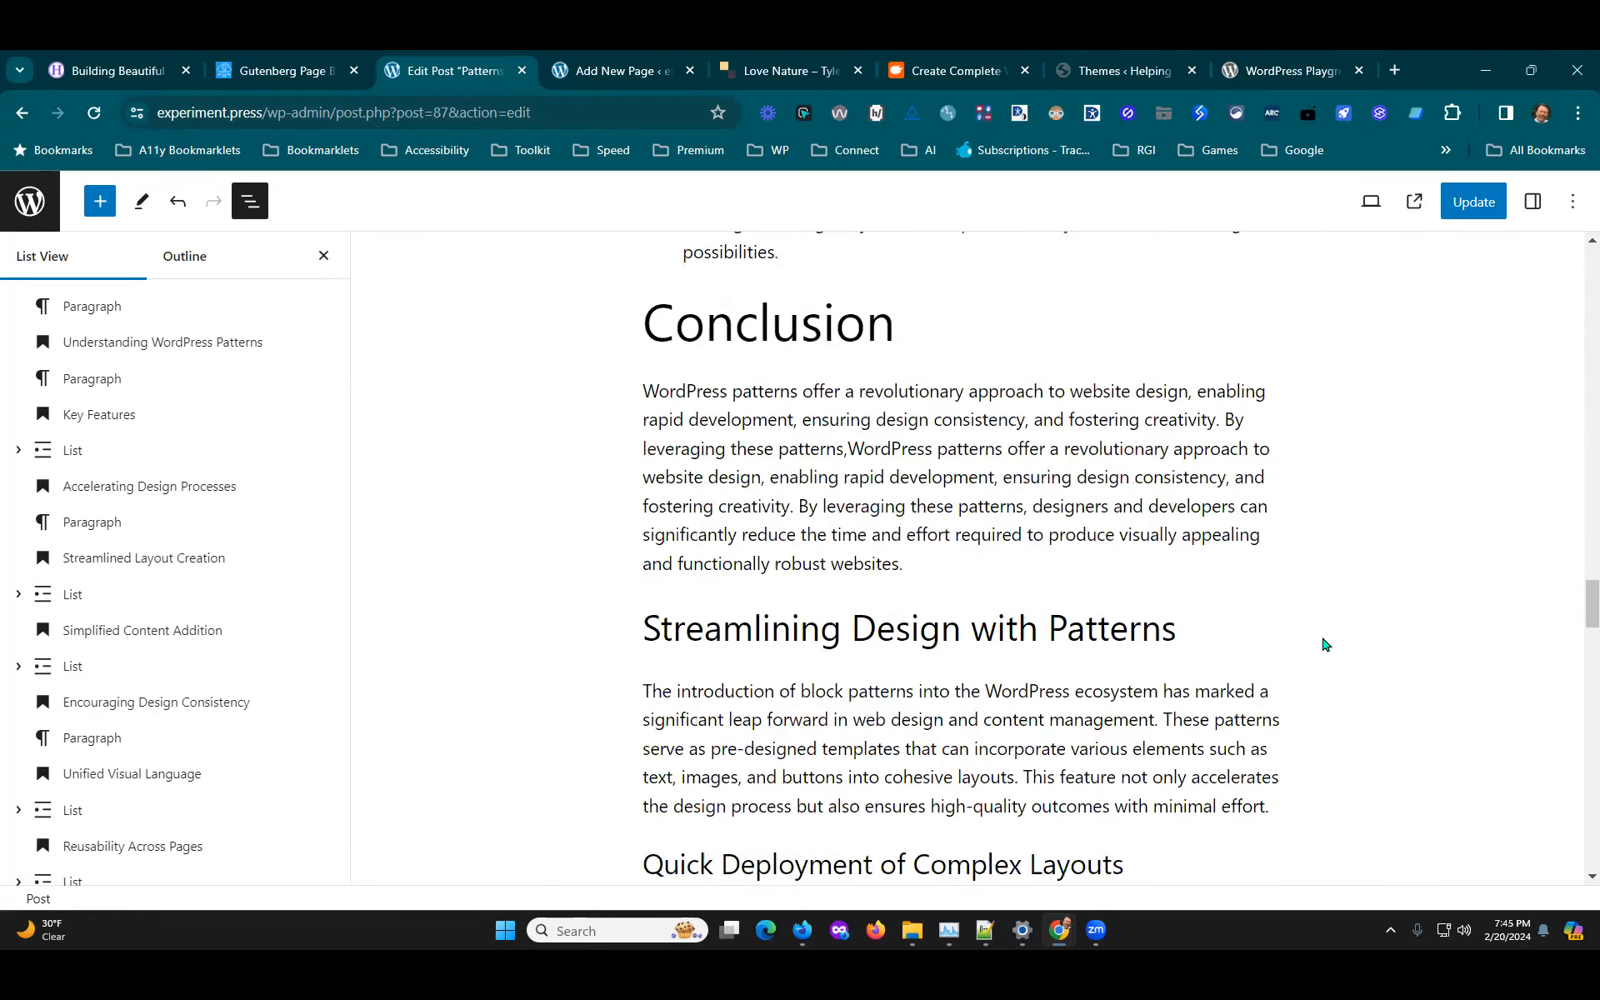
scroll(1329, 653, up, 20)
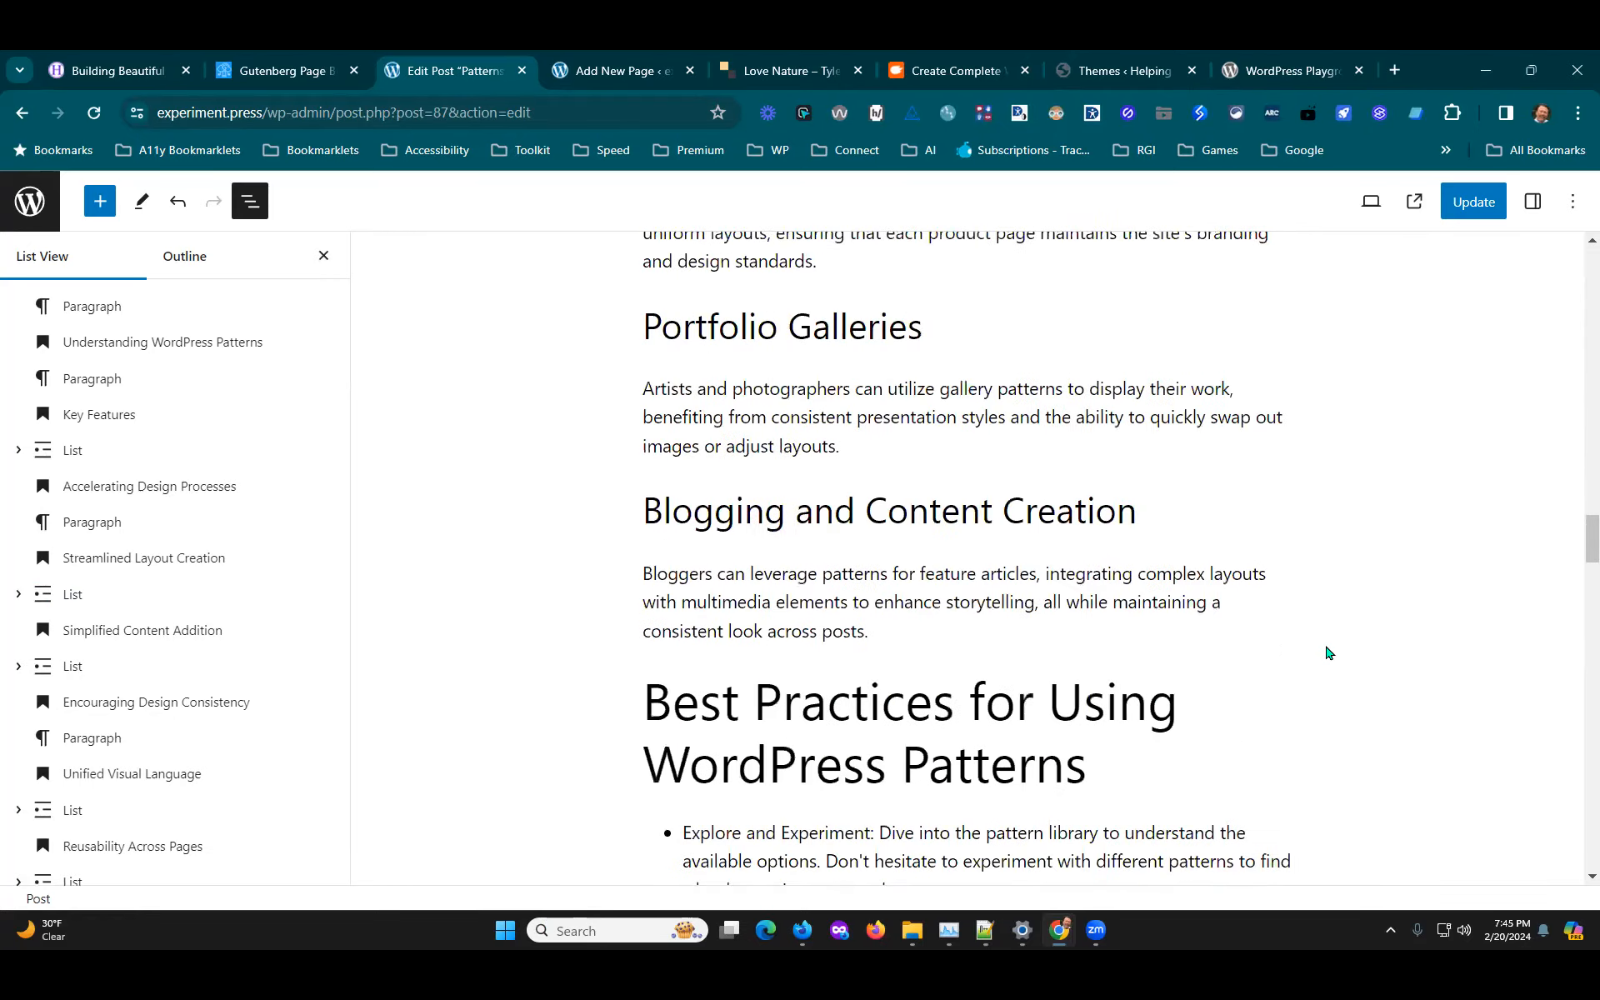
scroll(1328, 652, up, 12)
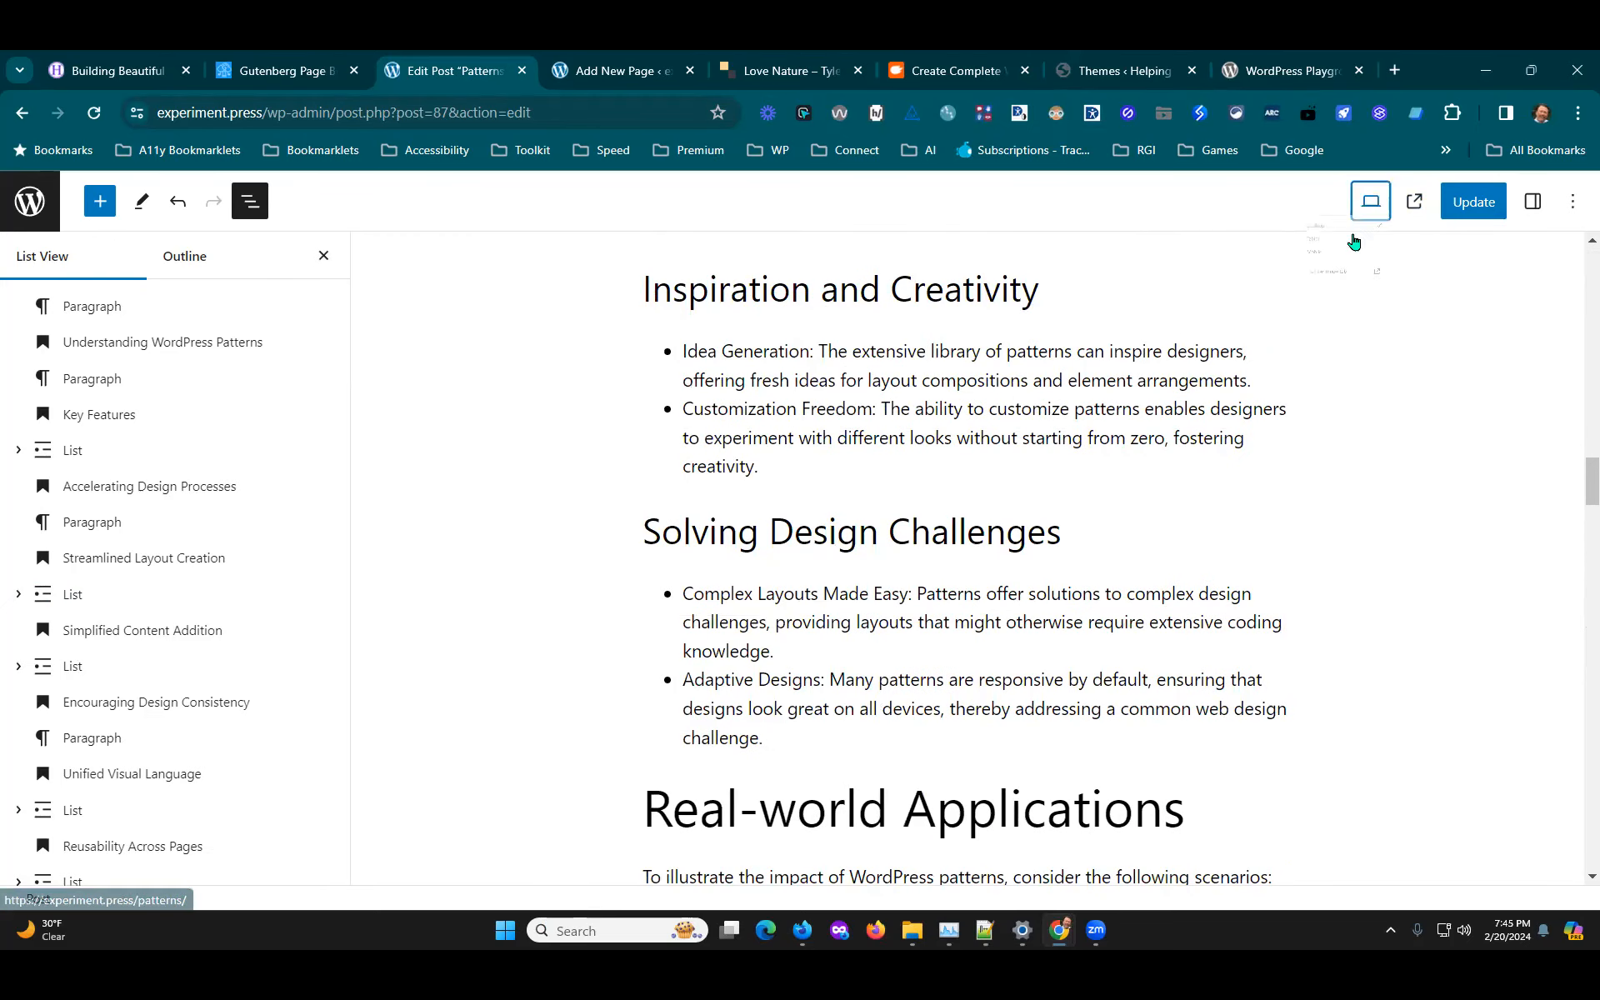
click(1370, 201)
click(1242, 385)
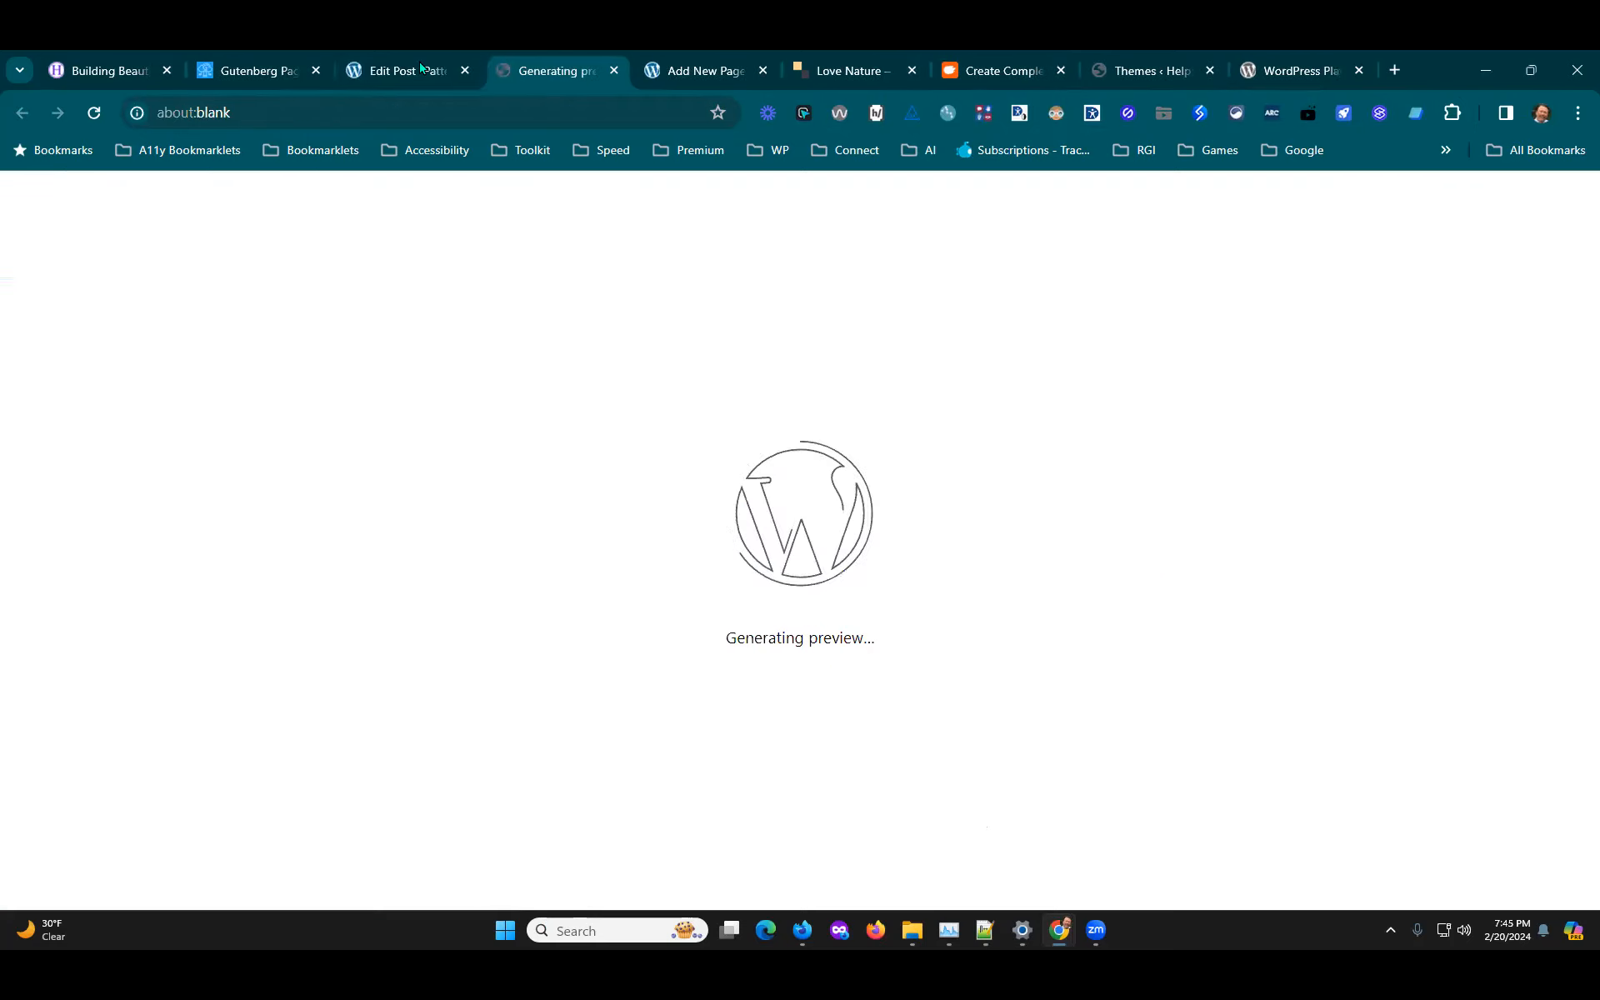
Step: Review the post preview, examining how the title, introduction and article sections appear on the site
click(679, 73)
scroll(1242, 499, down, 1)
scroll(1232, 500, up, 2)
click(582, 74)
click(725, 72)
click(578, 74)
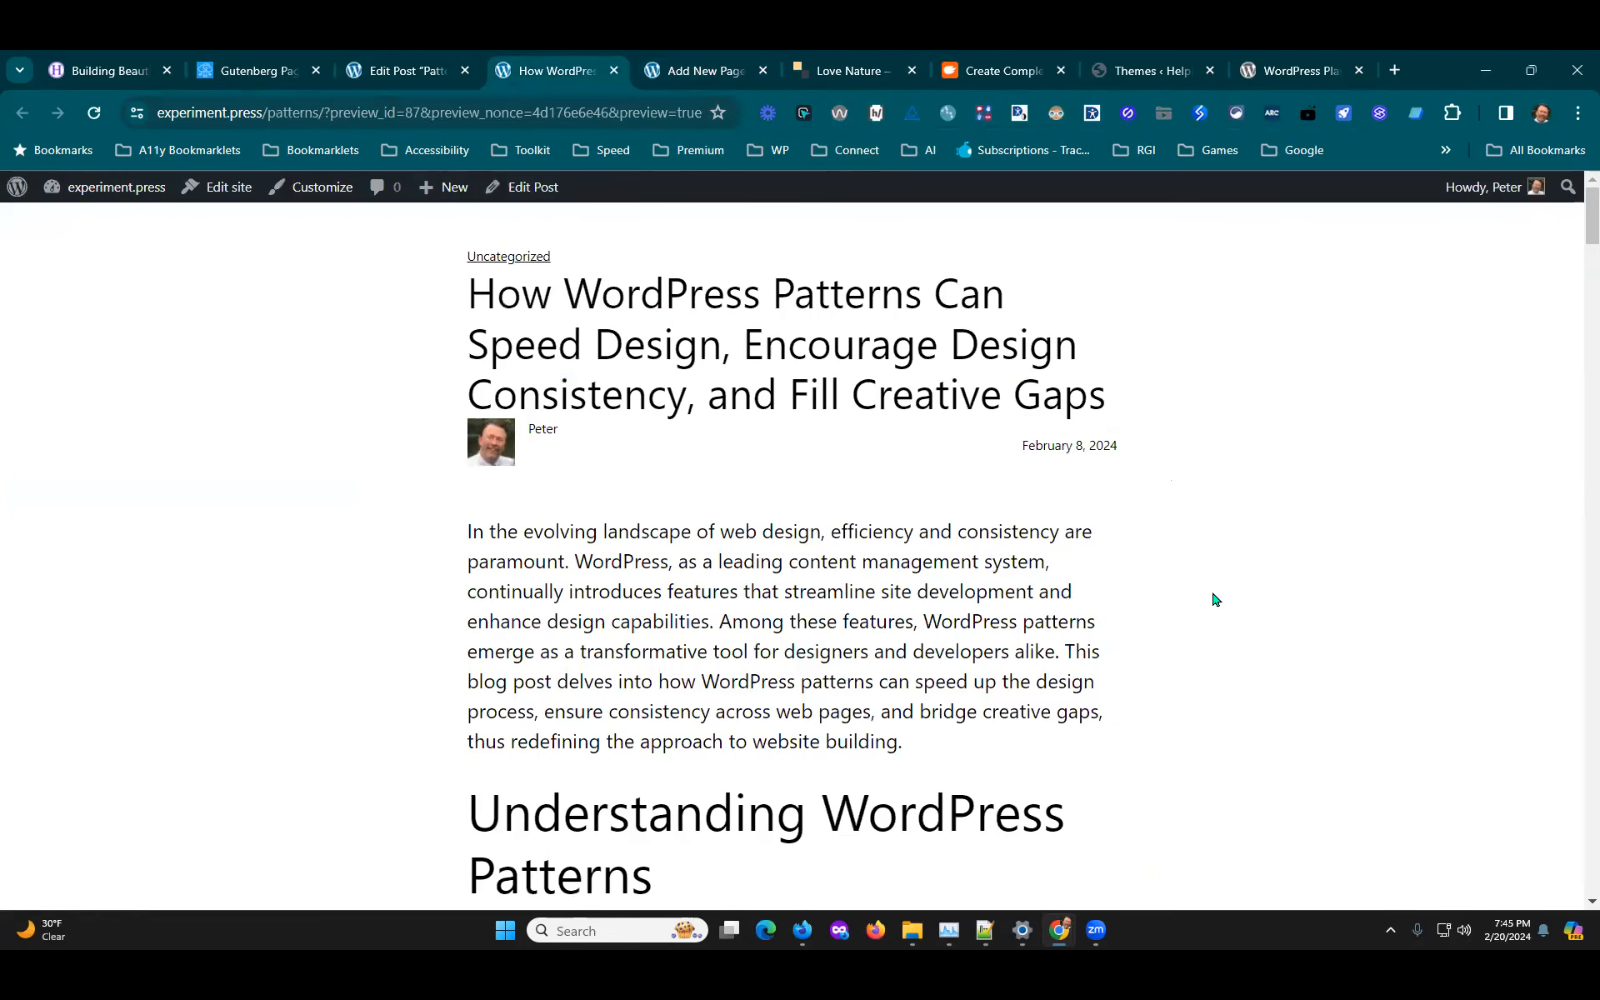
scroll(1216, 602, down, 10)
scroll(1216, 605, down, 5)
scroll(1215, 607, up, 15)
scroll(1322, 547, down, 7)
scroll(1327, 551, up, 7)
scroll(1328, 554, down, 3)
scroll(1329, 553, up, 3)
Step: Back in the post editor, add a paragraph under the "Real-world Applications" heading and insert the "Island About Page Title" pattern there
click(417, 74)
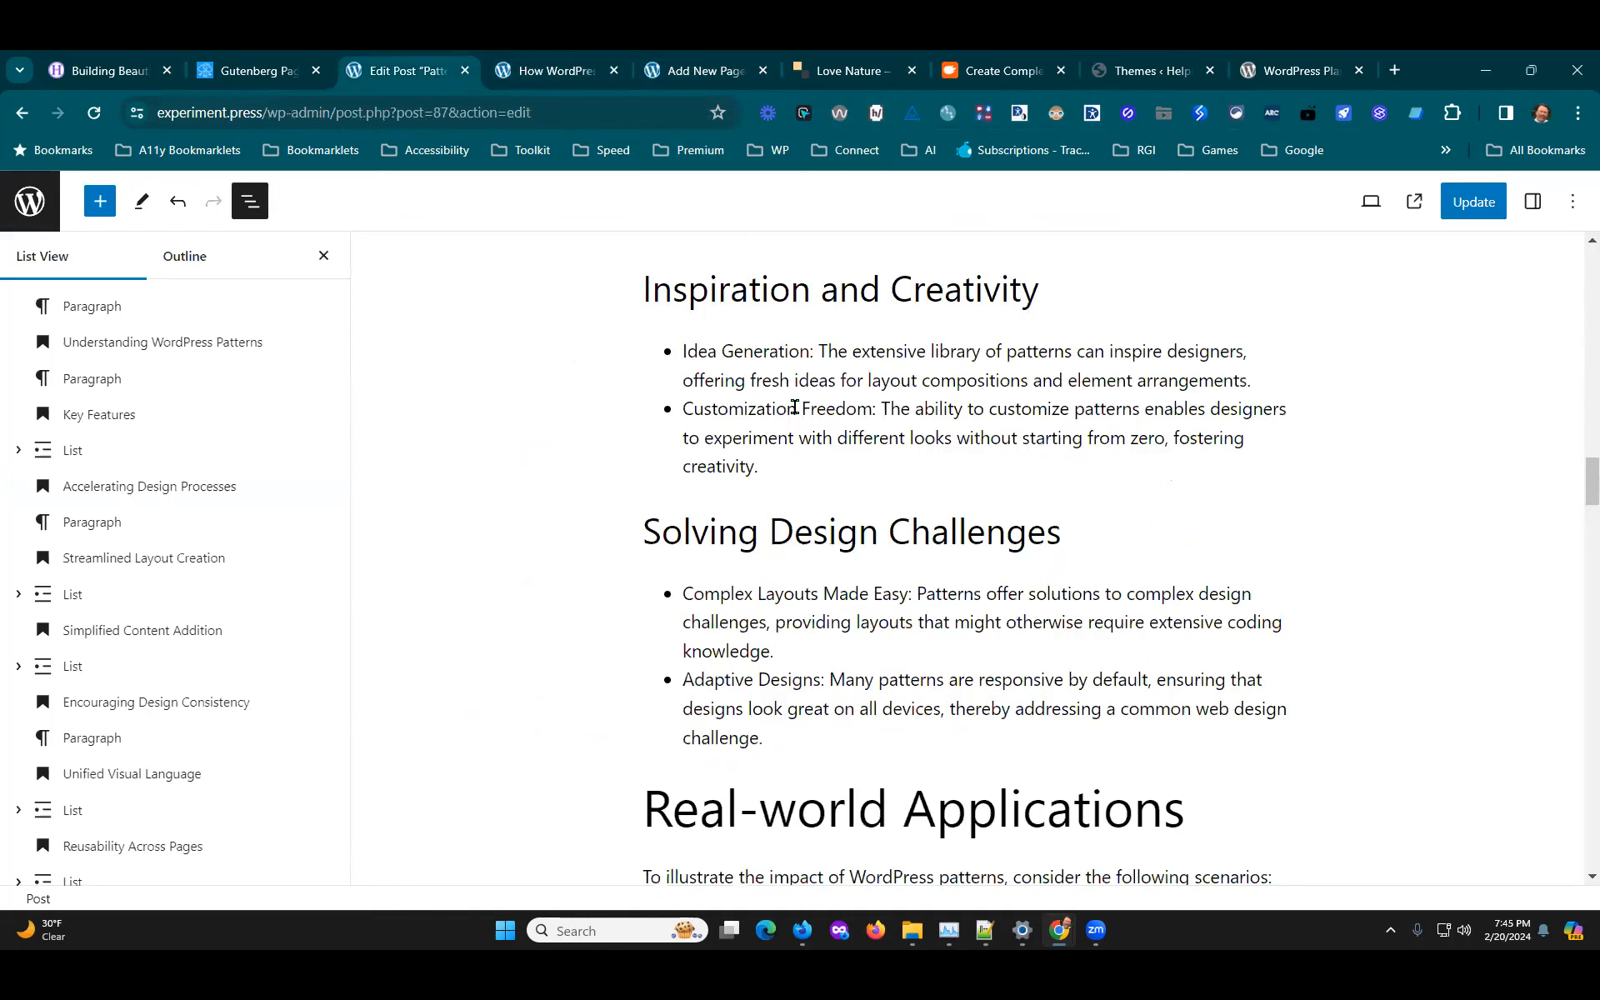
scroll(1284, 583, down, 3)
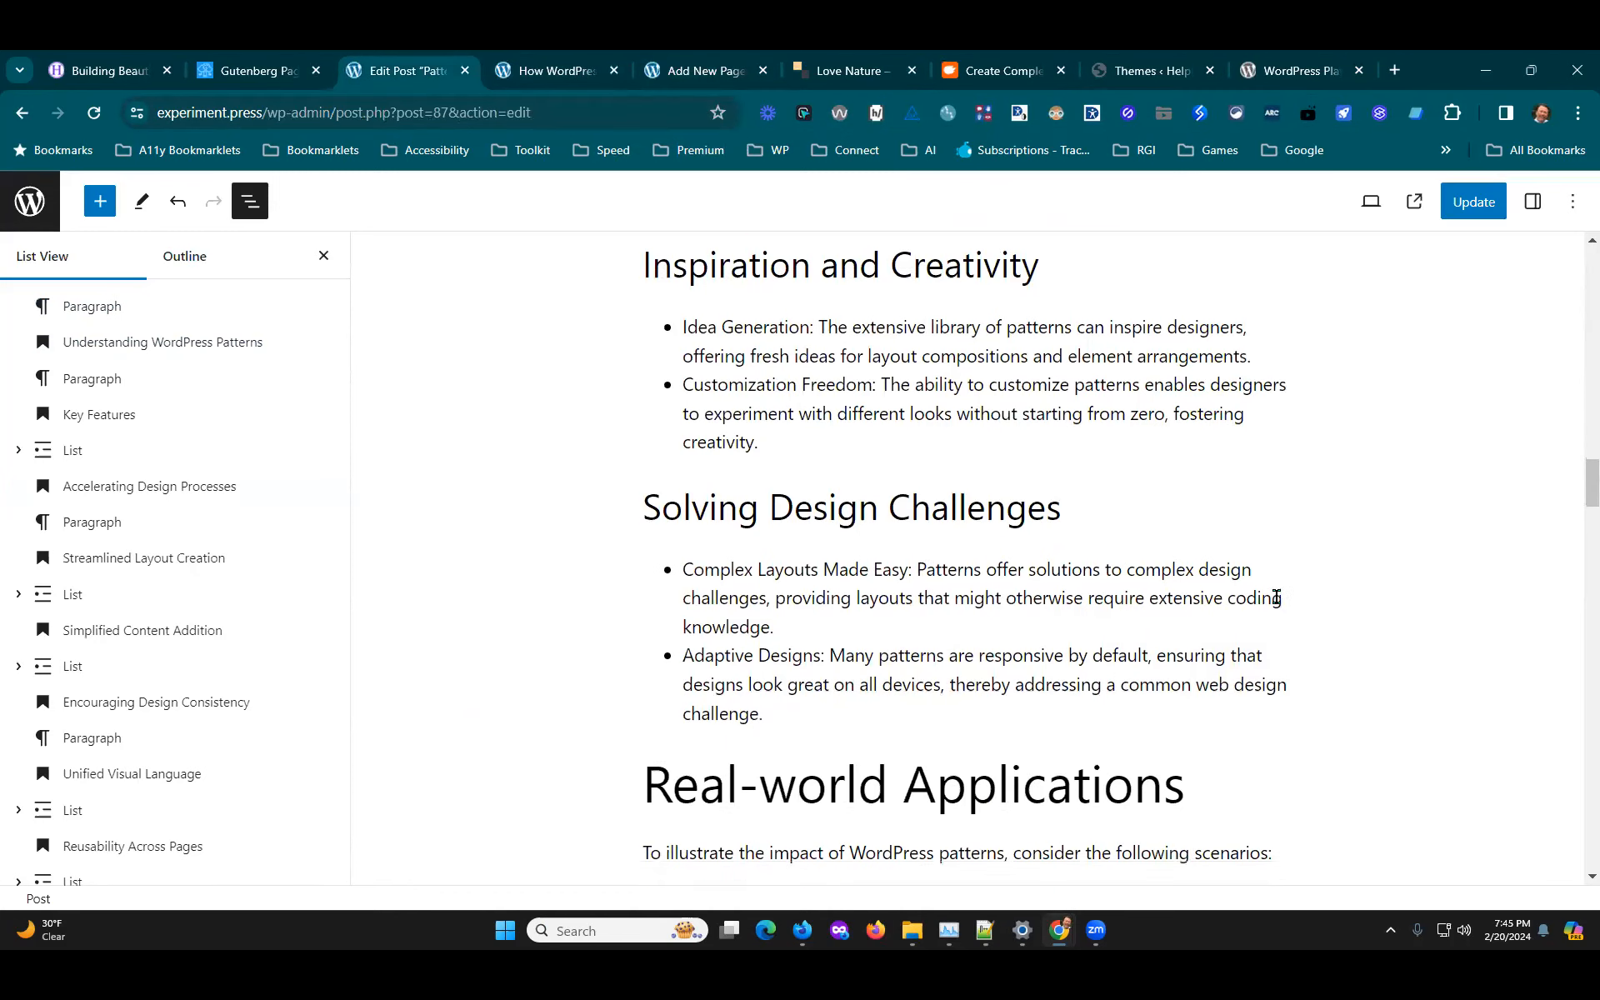
click(1262, 594)
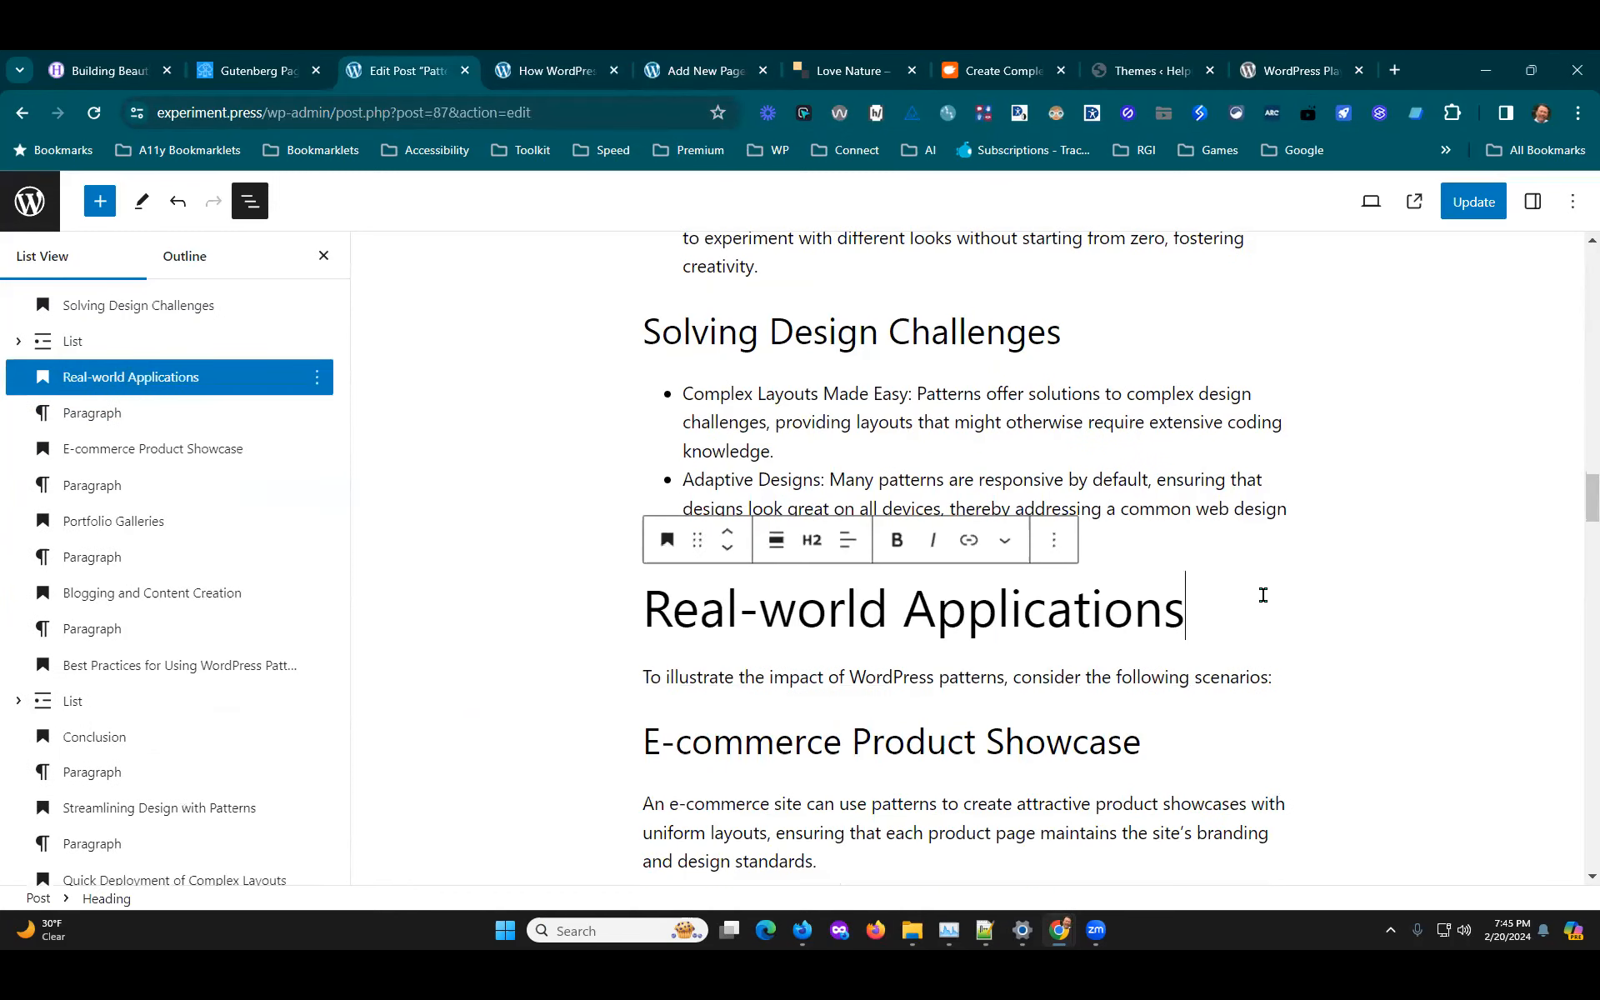
key(Return)
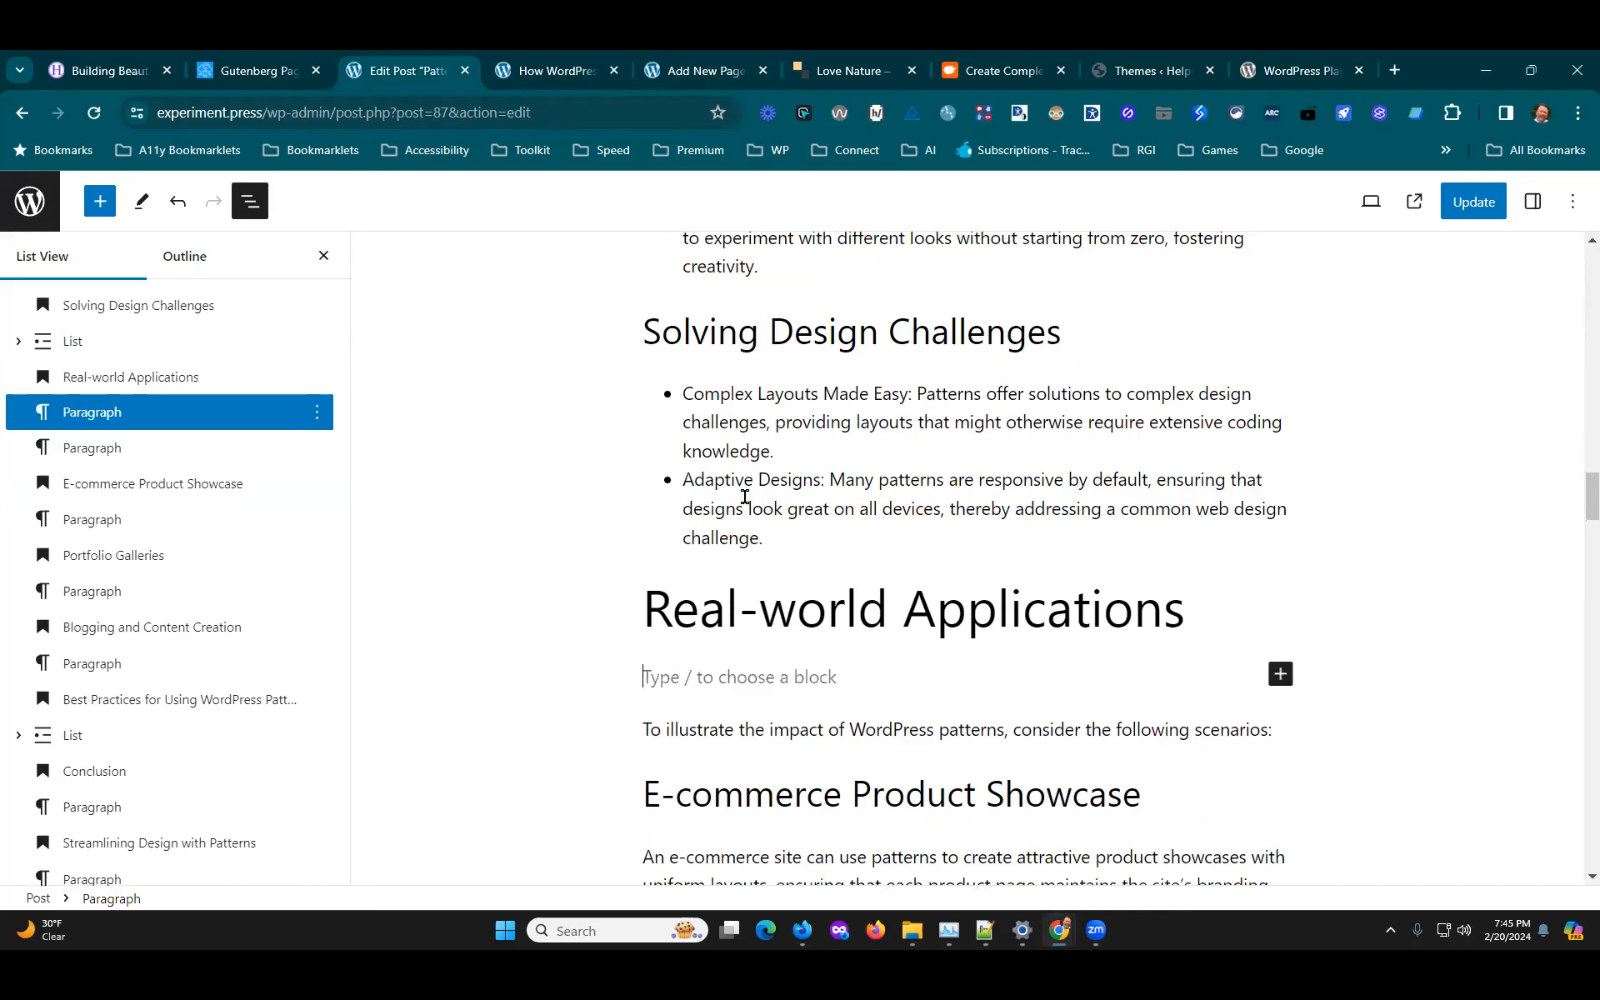
click(100, 202)
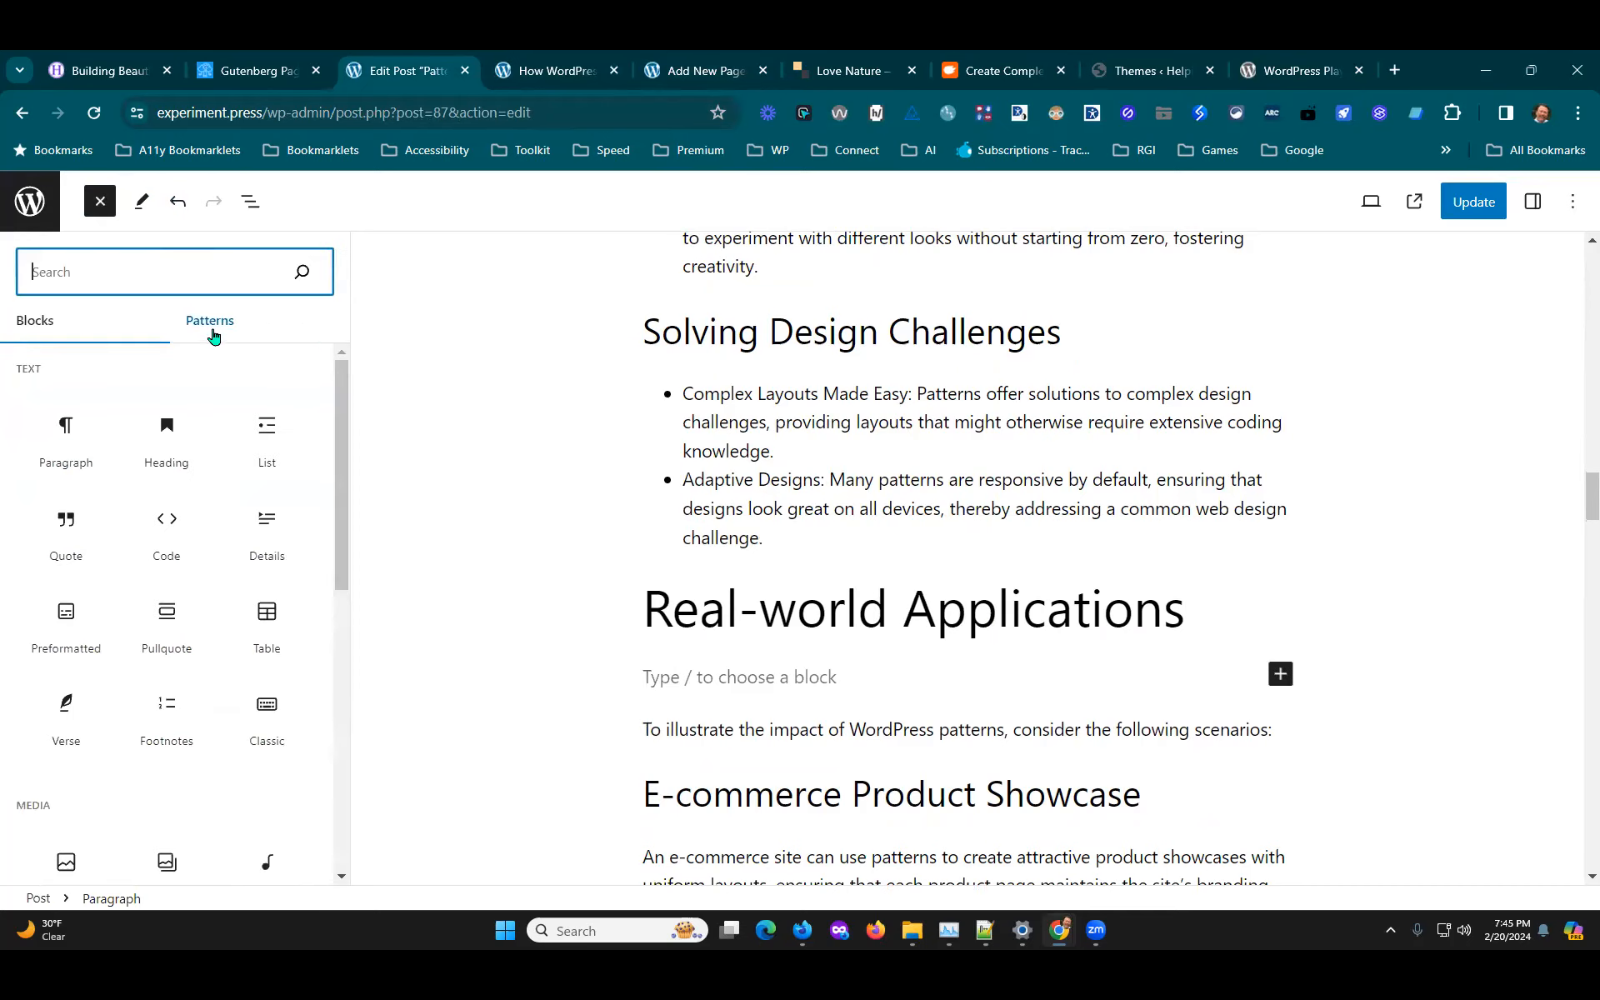
click(211, 329)
click(92, 381)
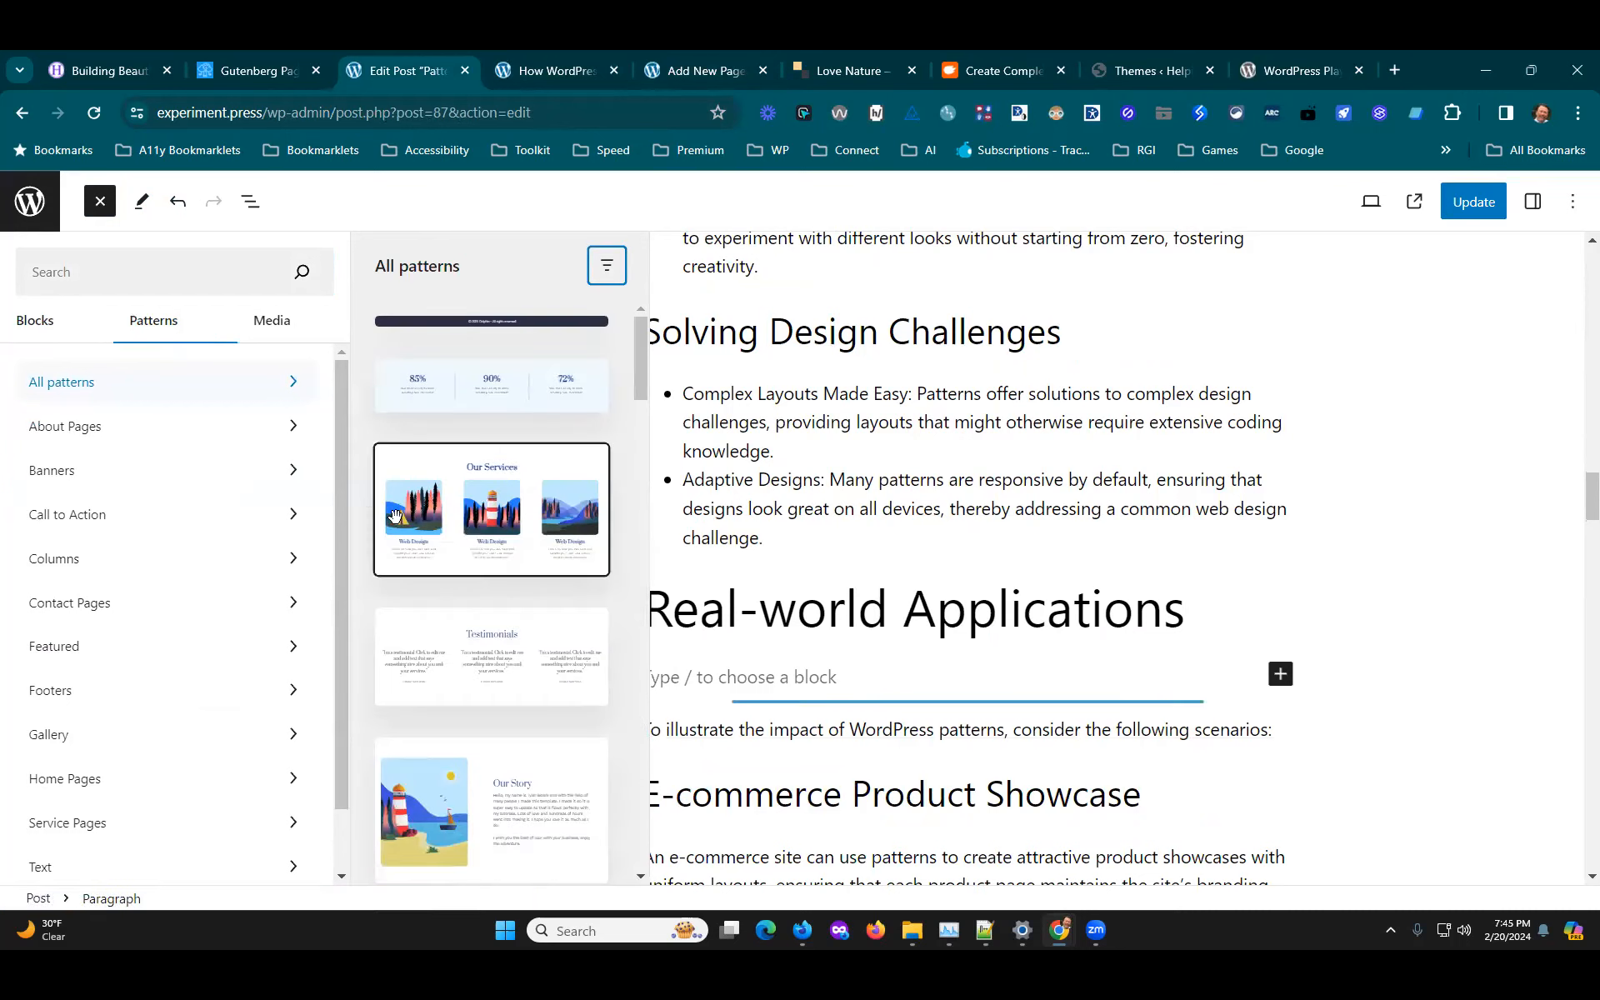
scroll(497, 514, down, 1)
scroll(497, 514, down, 5)
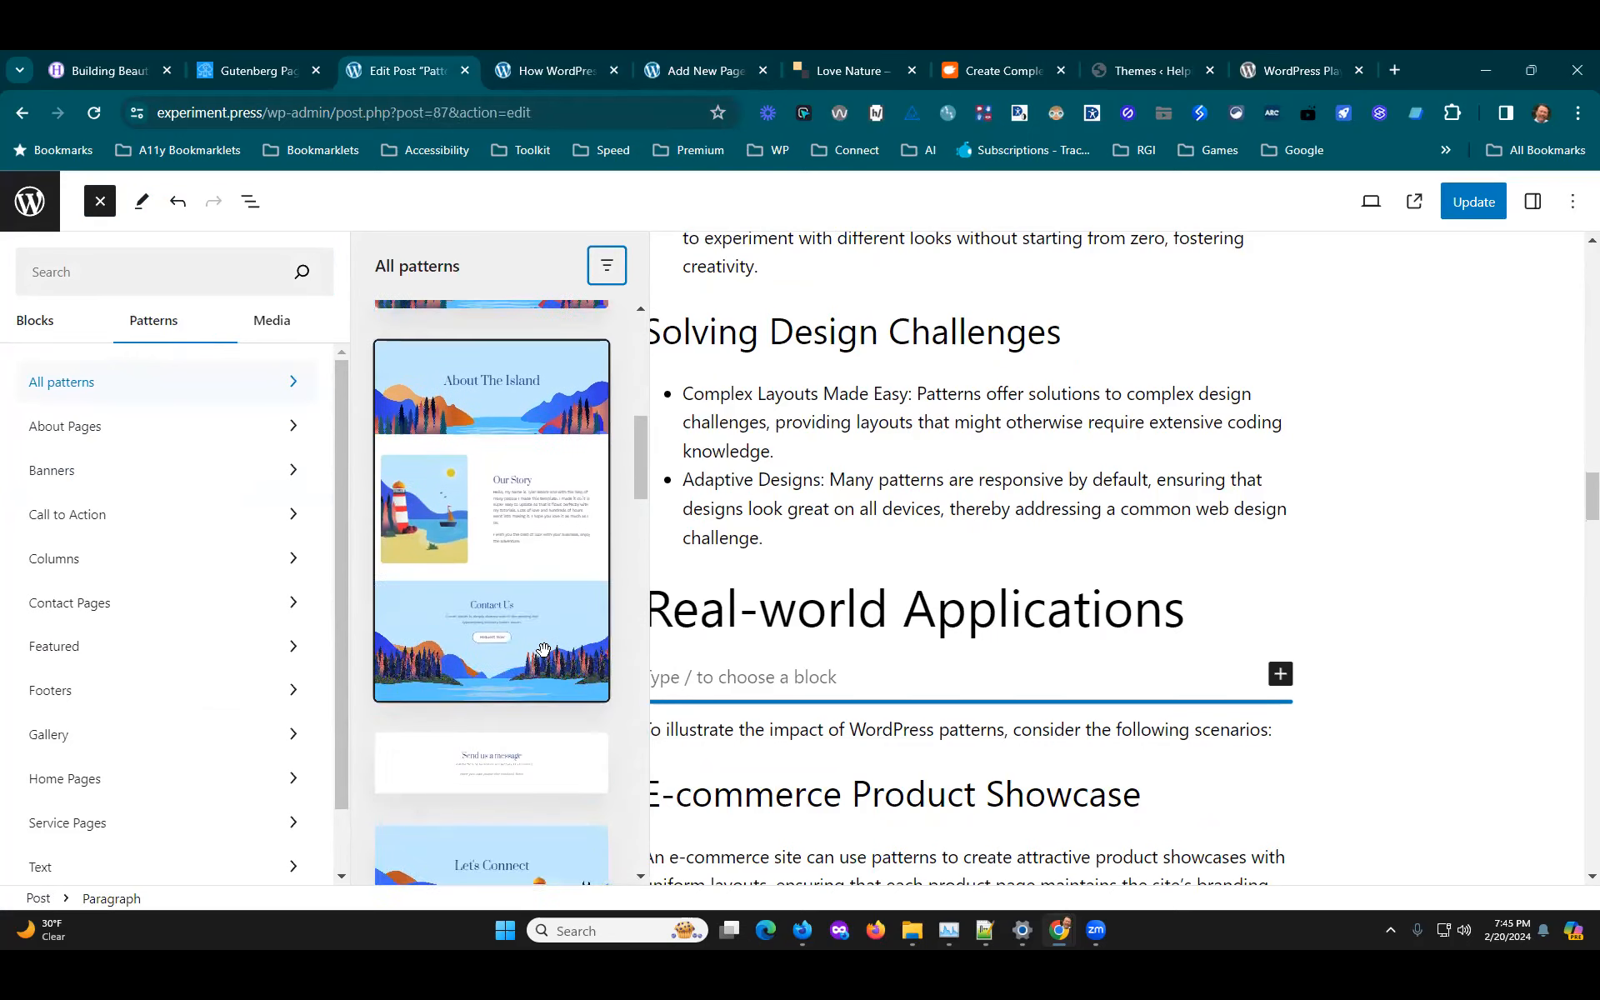
click(493, 594)
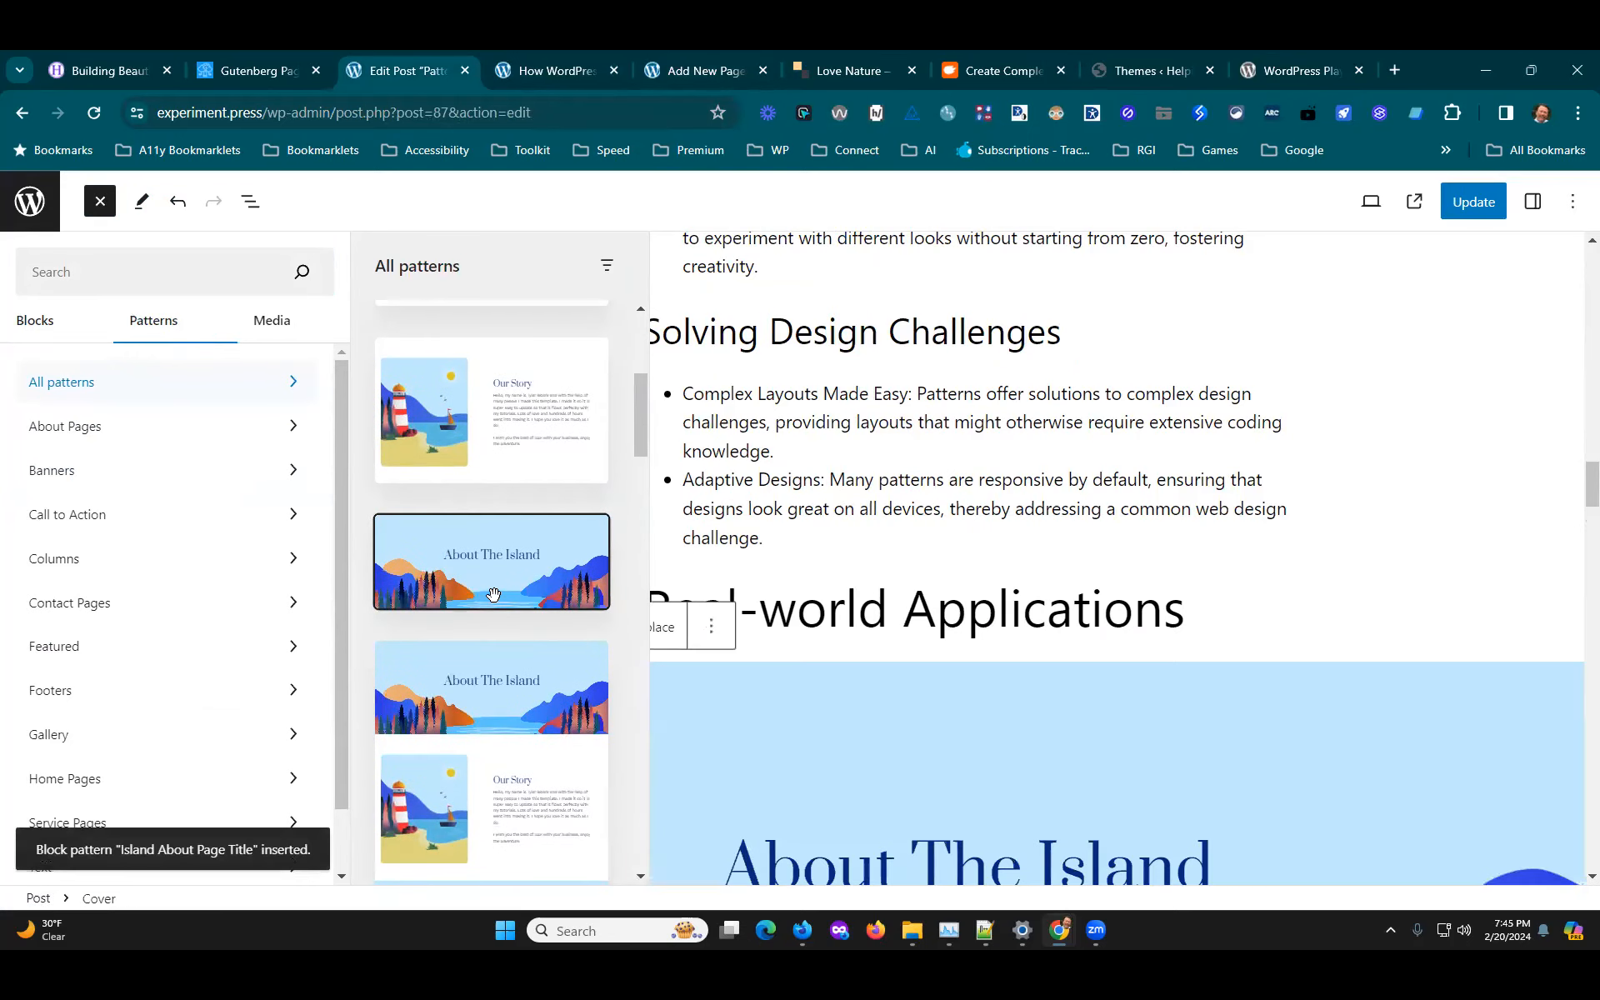
click(1305, 520)
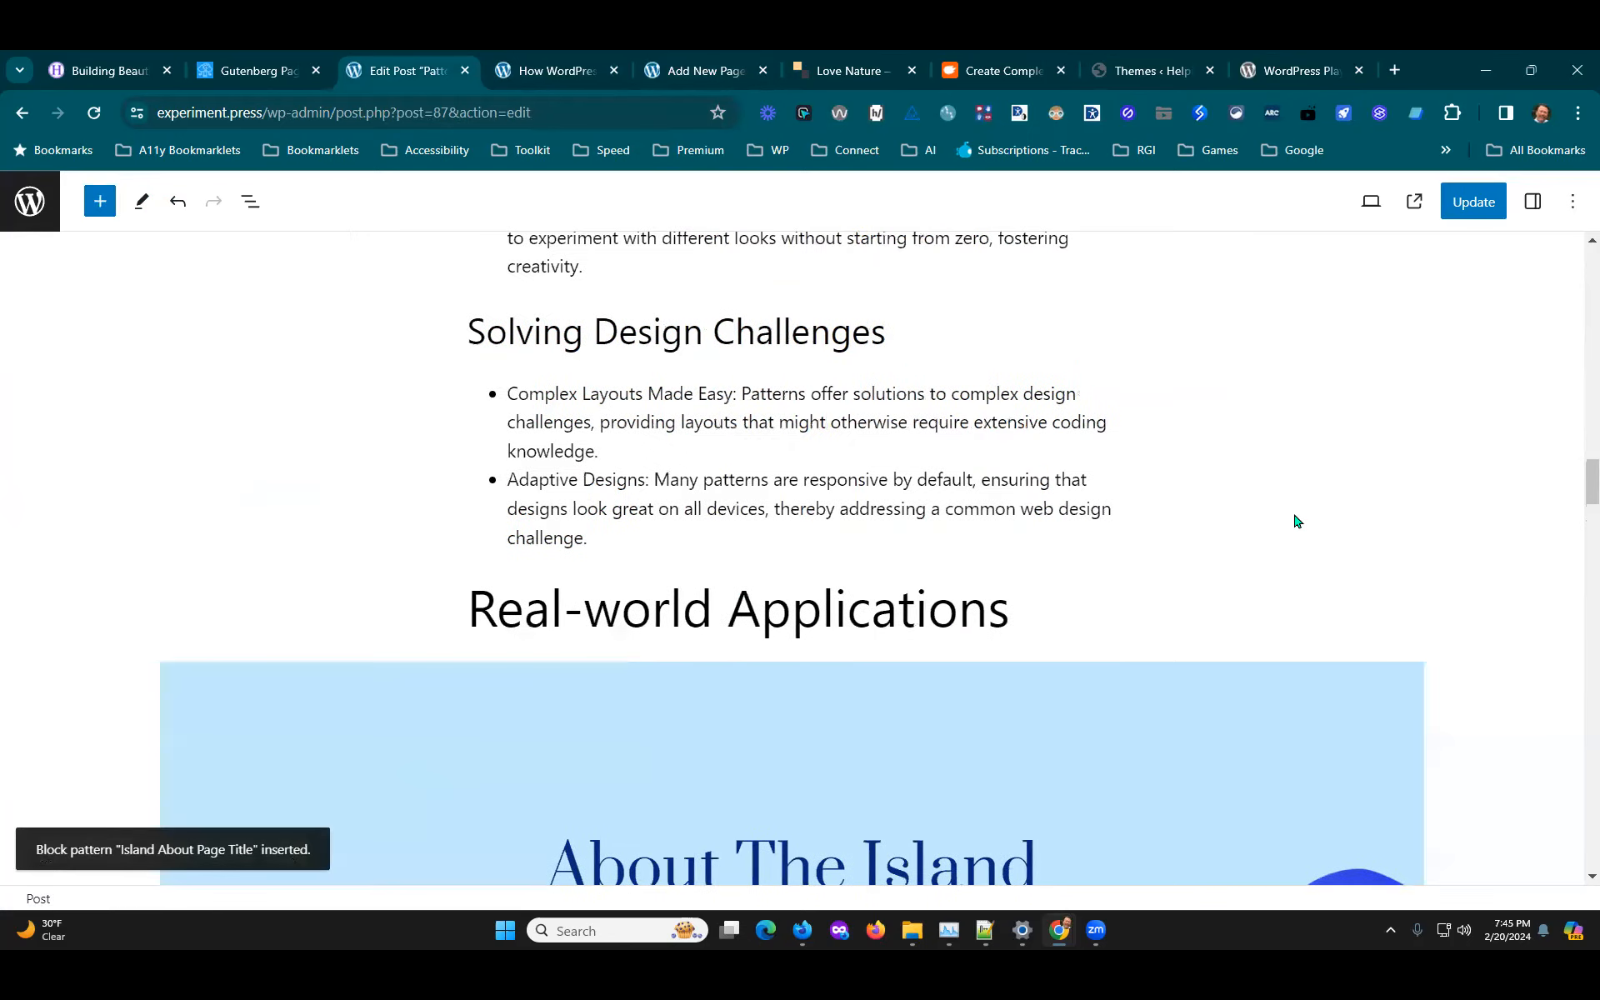
Step: Preview the post in a new tab and examine how the island banner appears under the "Real-world Applications" heading
scroll(1293, 547, down, 6)
scroll(1353, 463, up, 2)
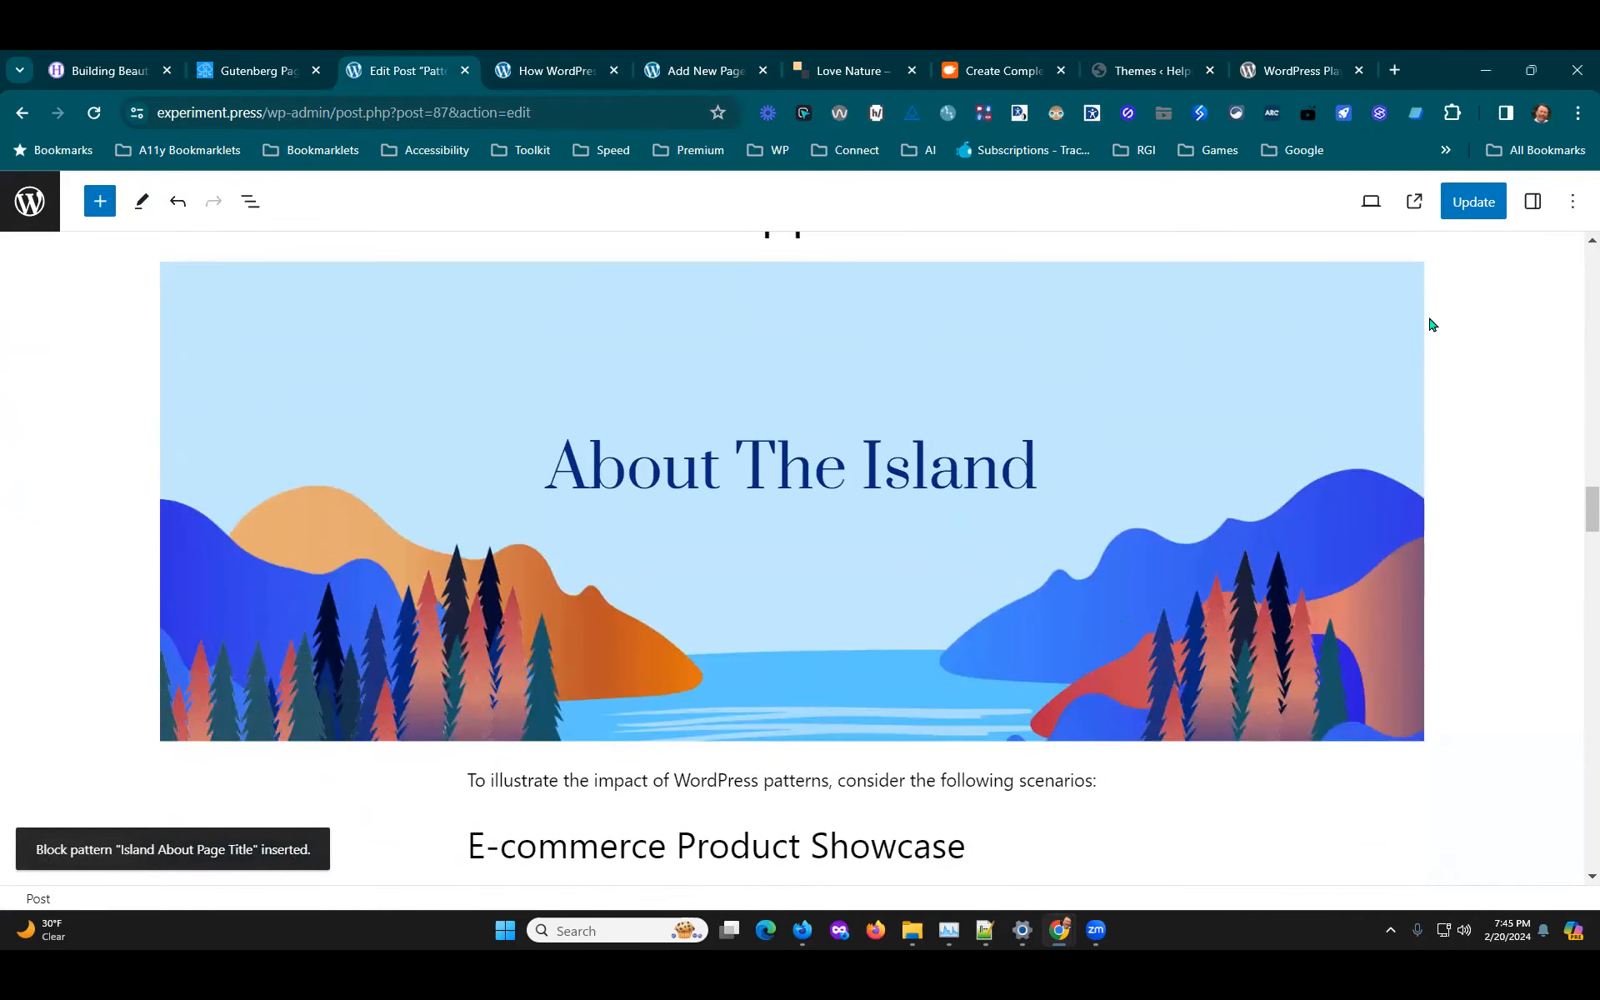
scroll(1054, 571, up, 2)
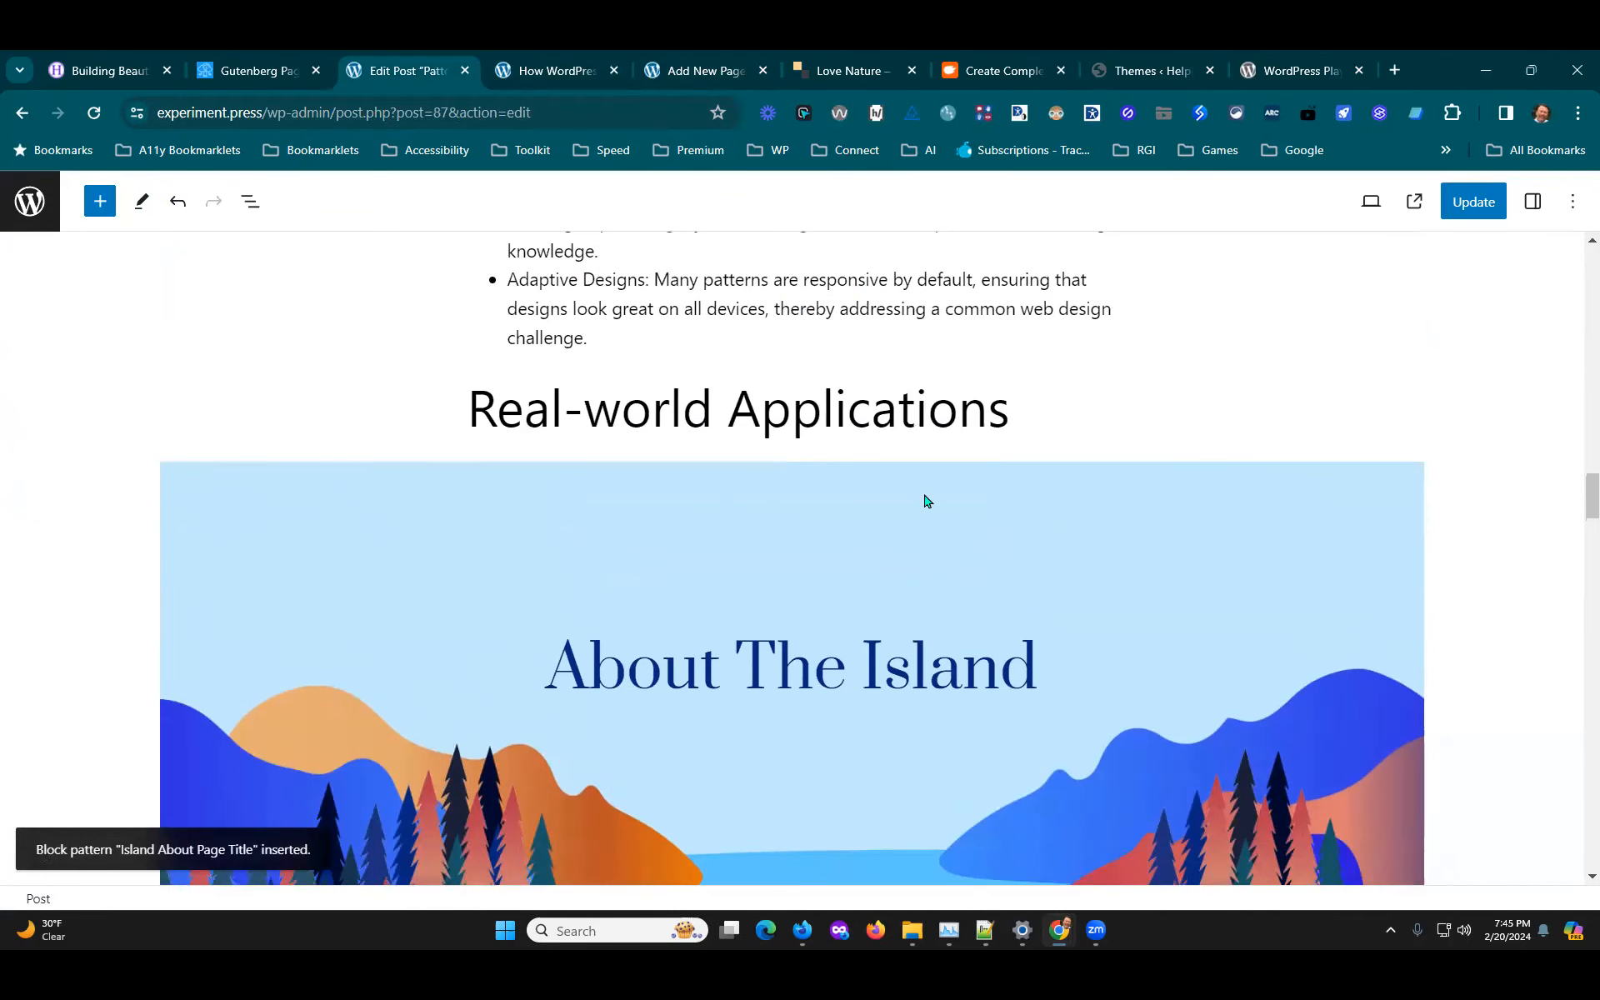
click(1371, 202)
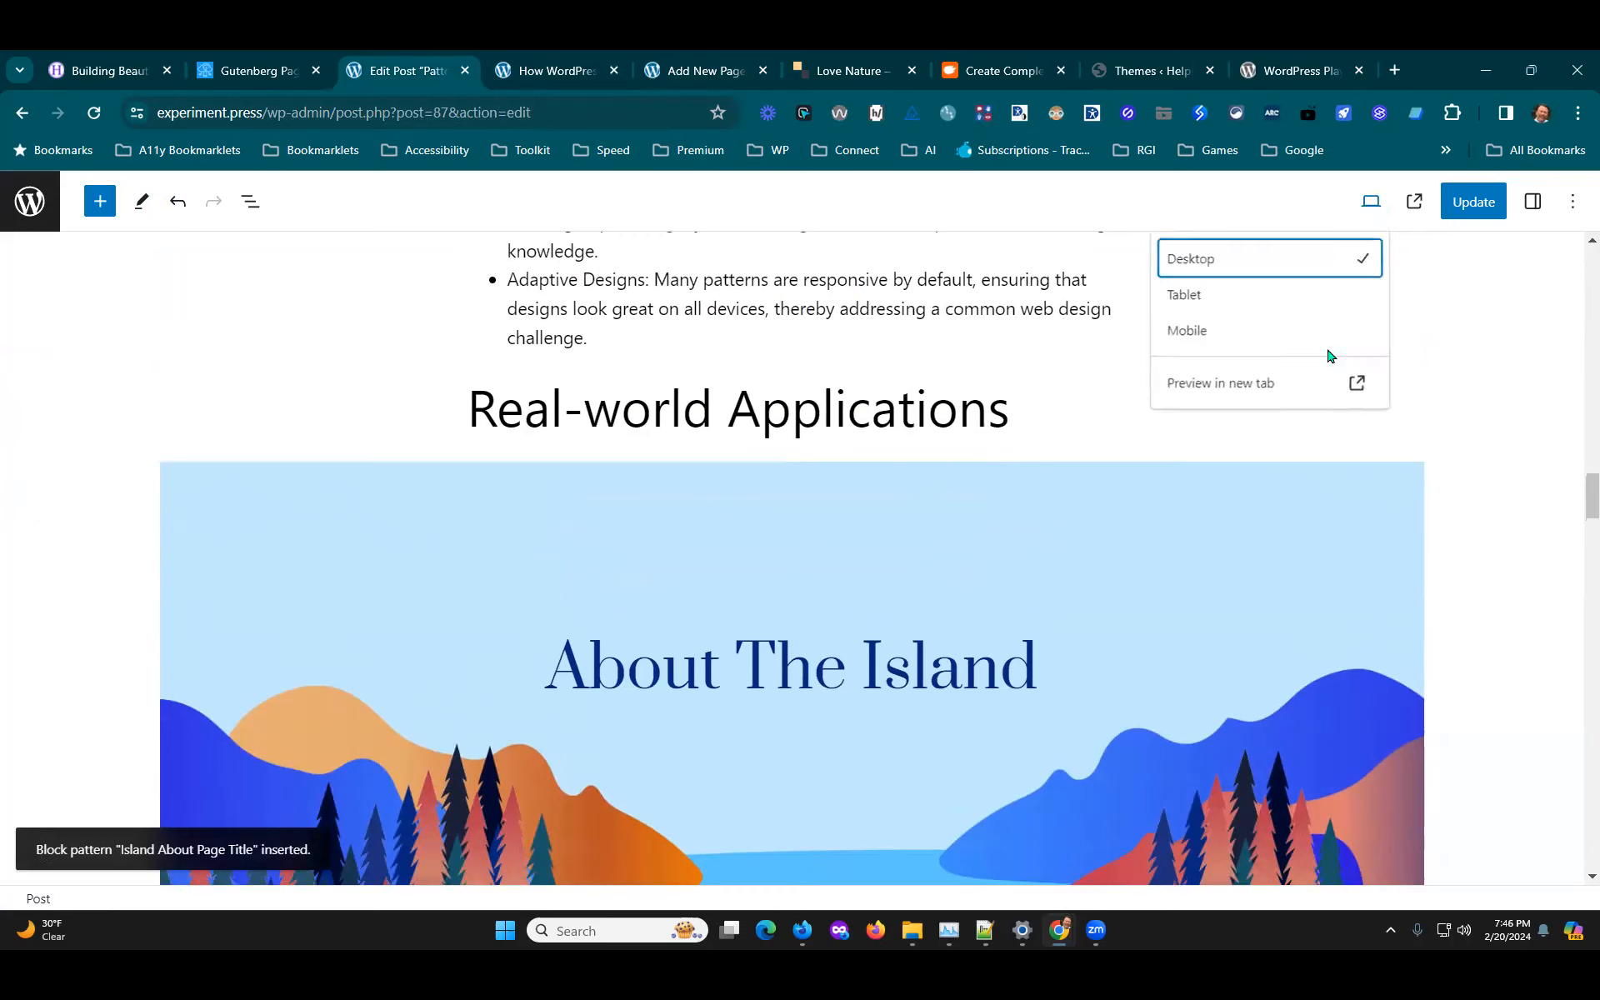
click(1218, 382)
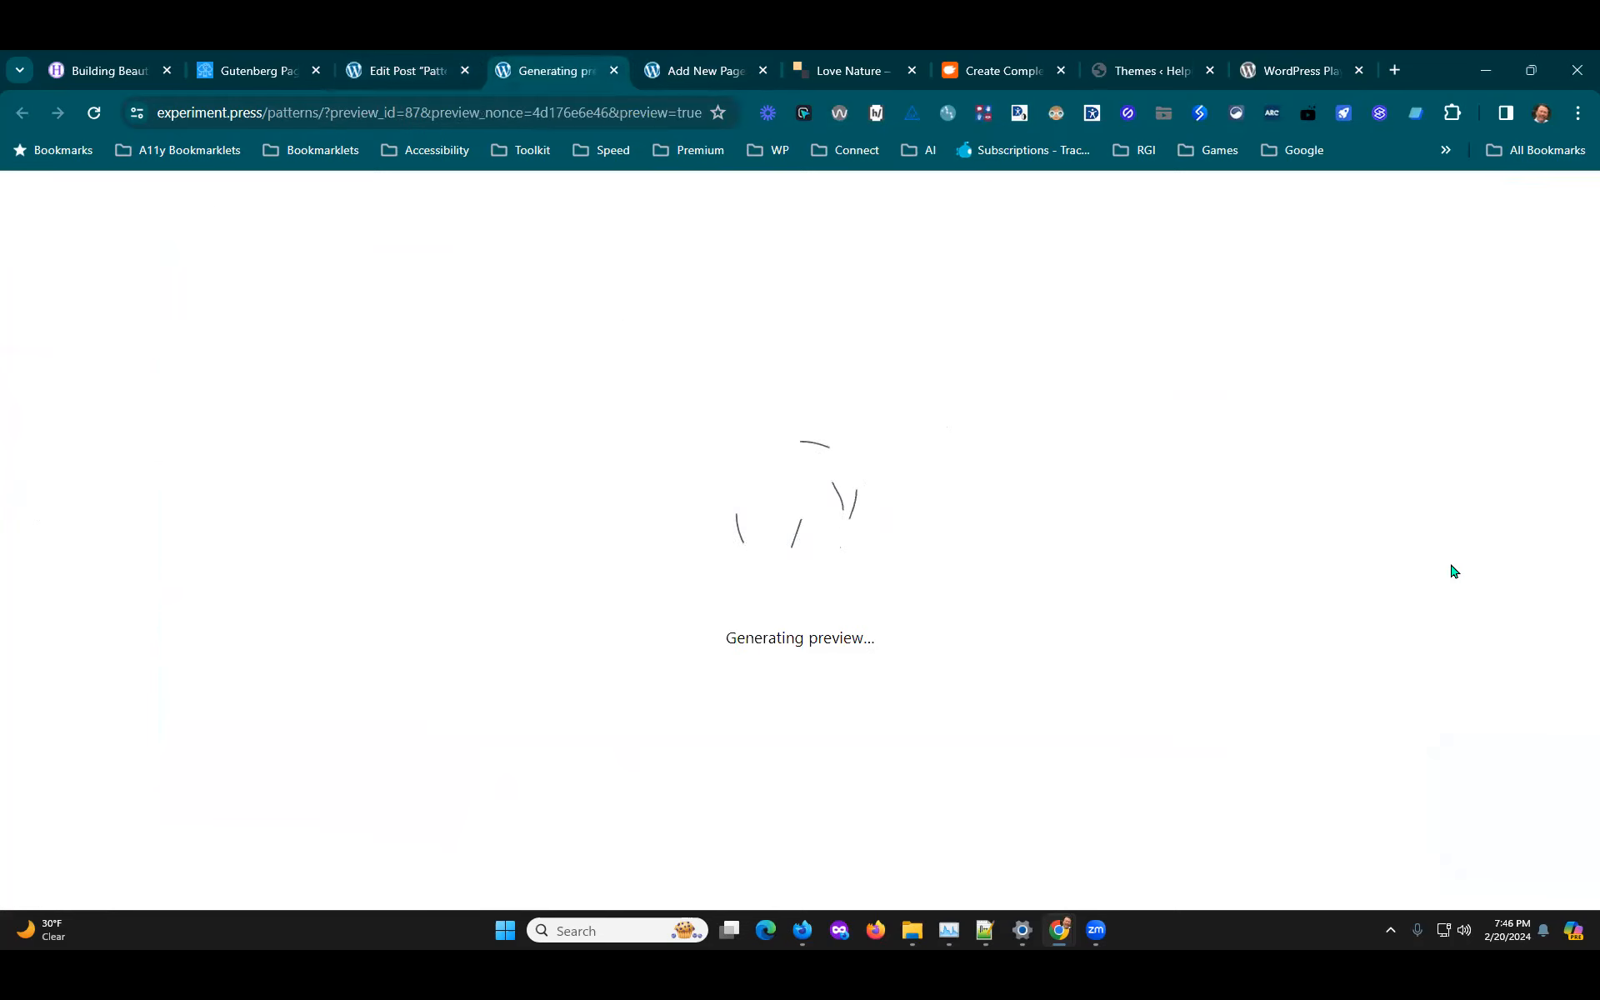
scroll(1292, 642, down, 15)
scroll(1356, 675, down, 20)
scroll(1395, 710, up, 3)
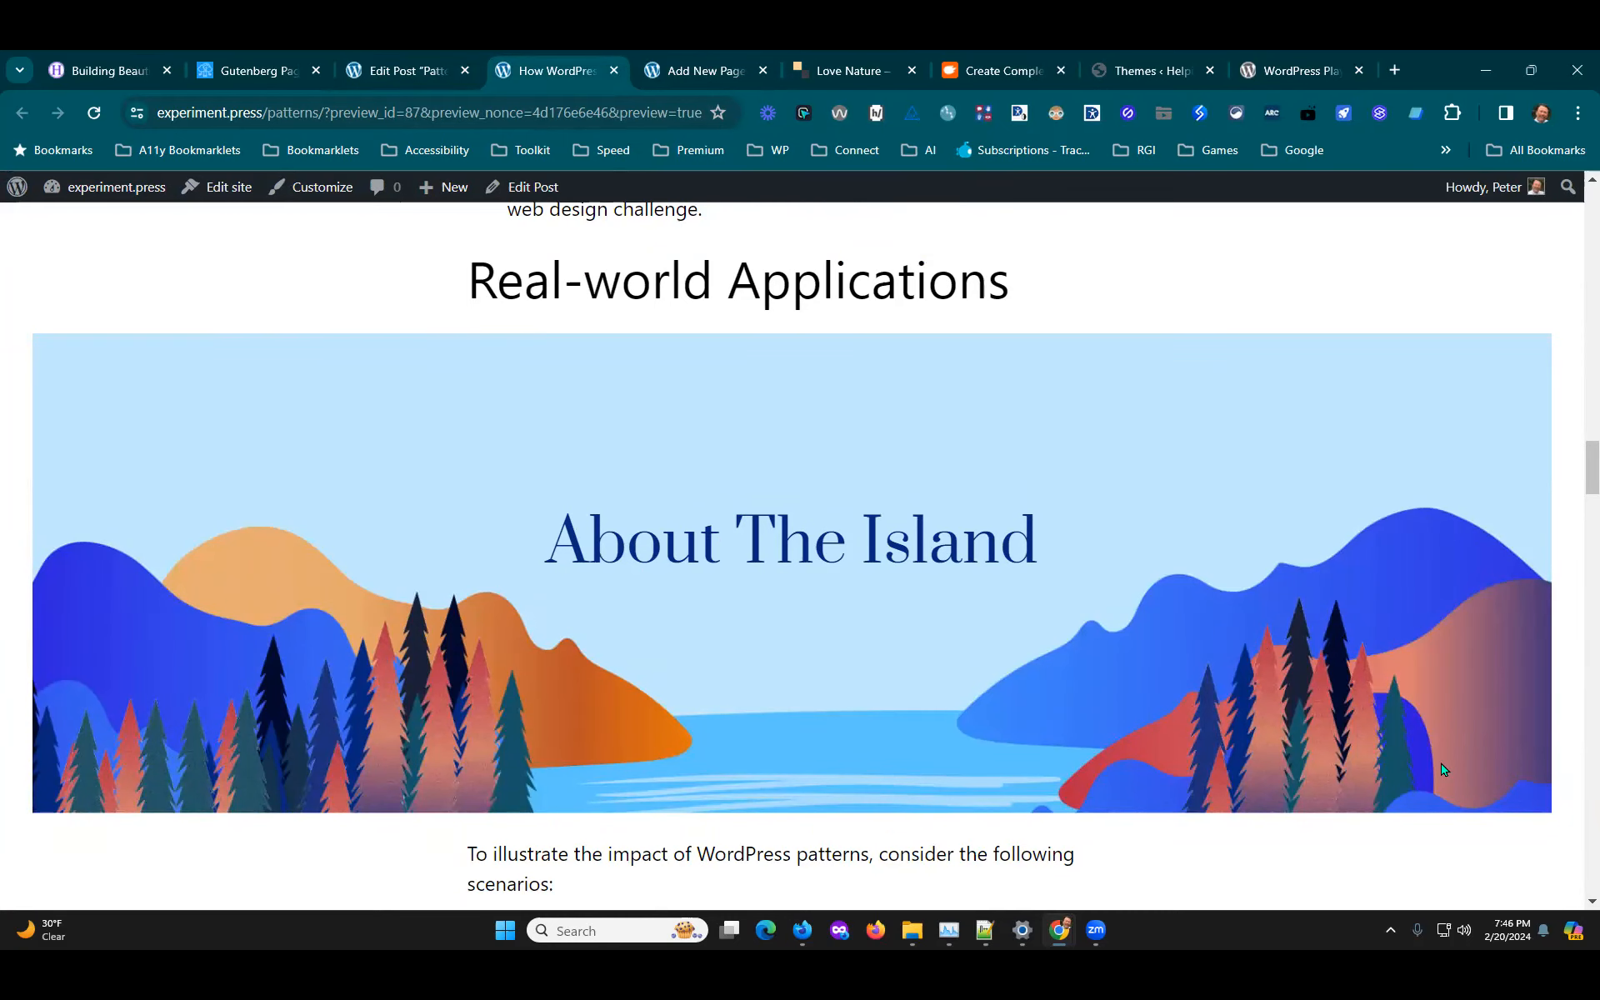
scroll(1441, 769, up, 2)
scroll(1025, 450, down, 3)
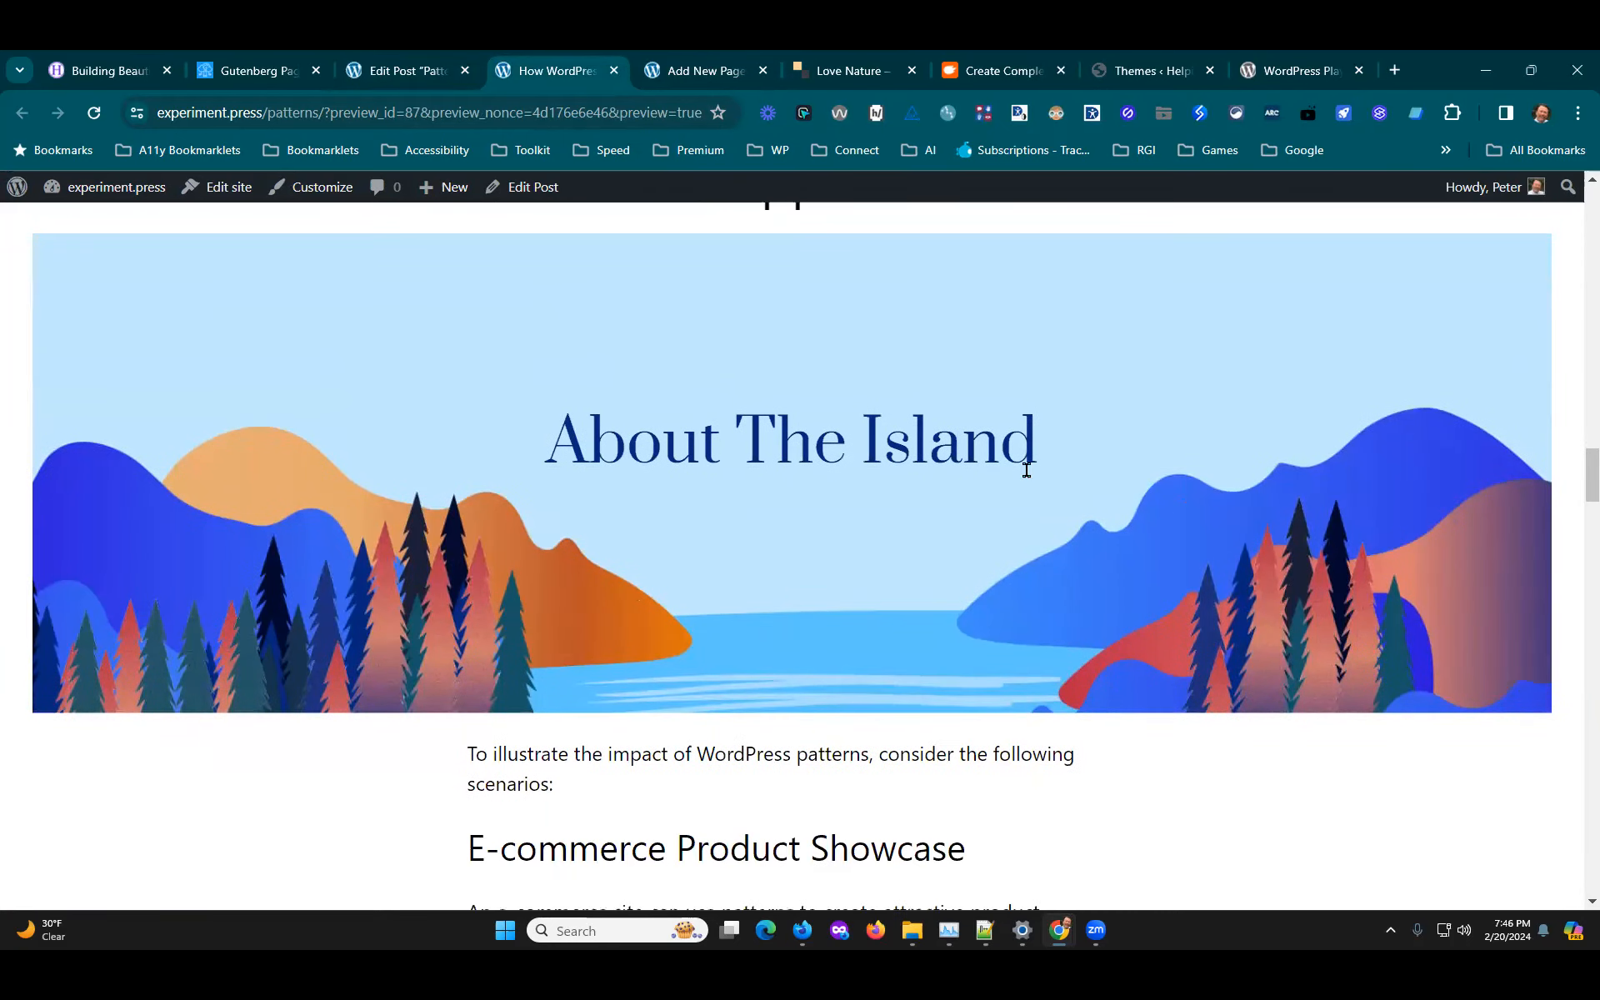
Step: Back in the post editor, select the banner's "About The Island" heading text and look over the section around it
click(455, 81)
click(634, 664)
drag(553, 666, 1352, 682)
scroll(1352, 681, down, 1)
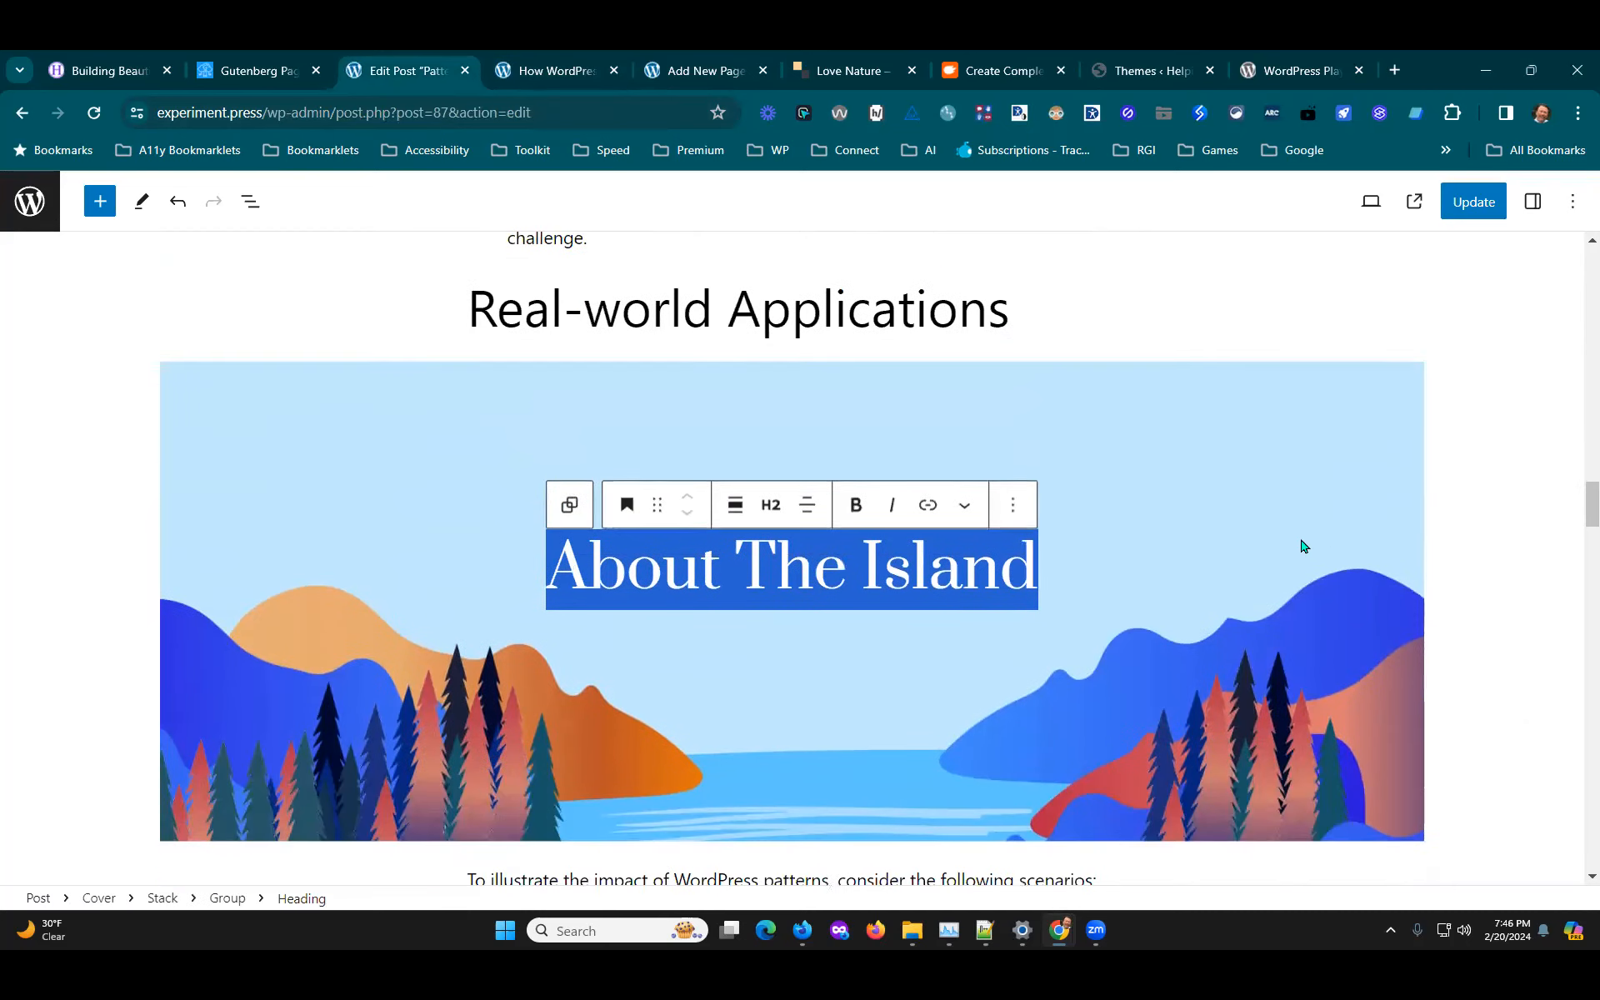
scroll(1304, 546, up, 1)
scroll(1241, 457, up, 2)
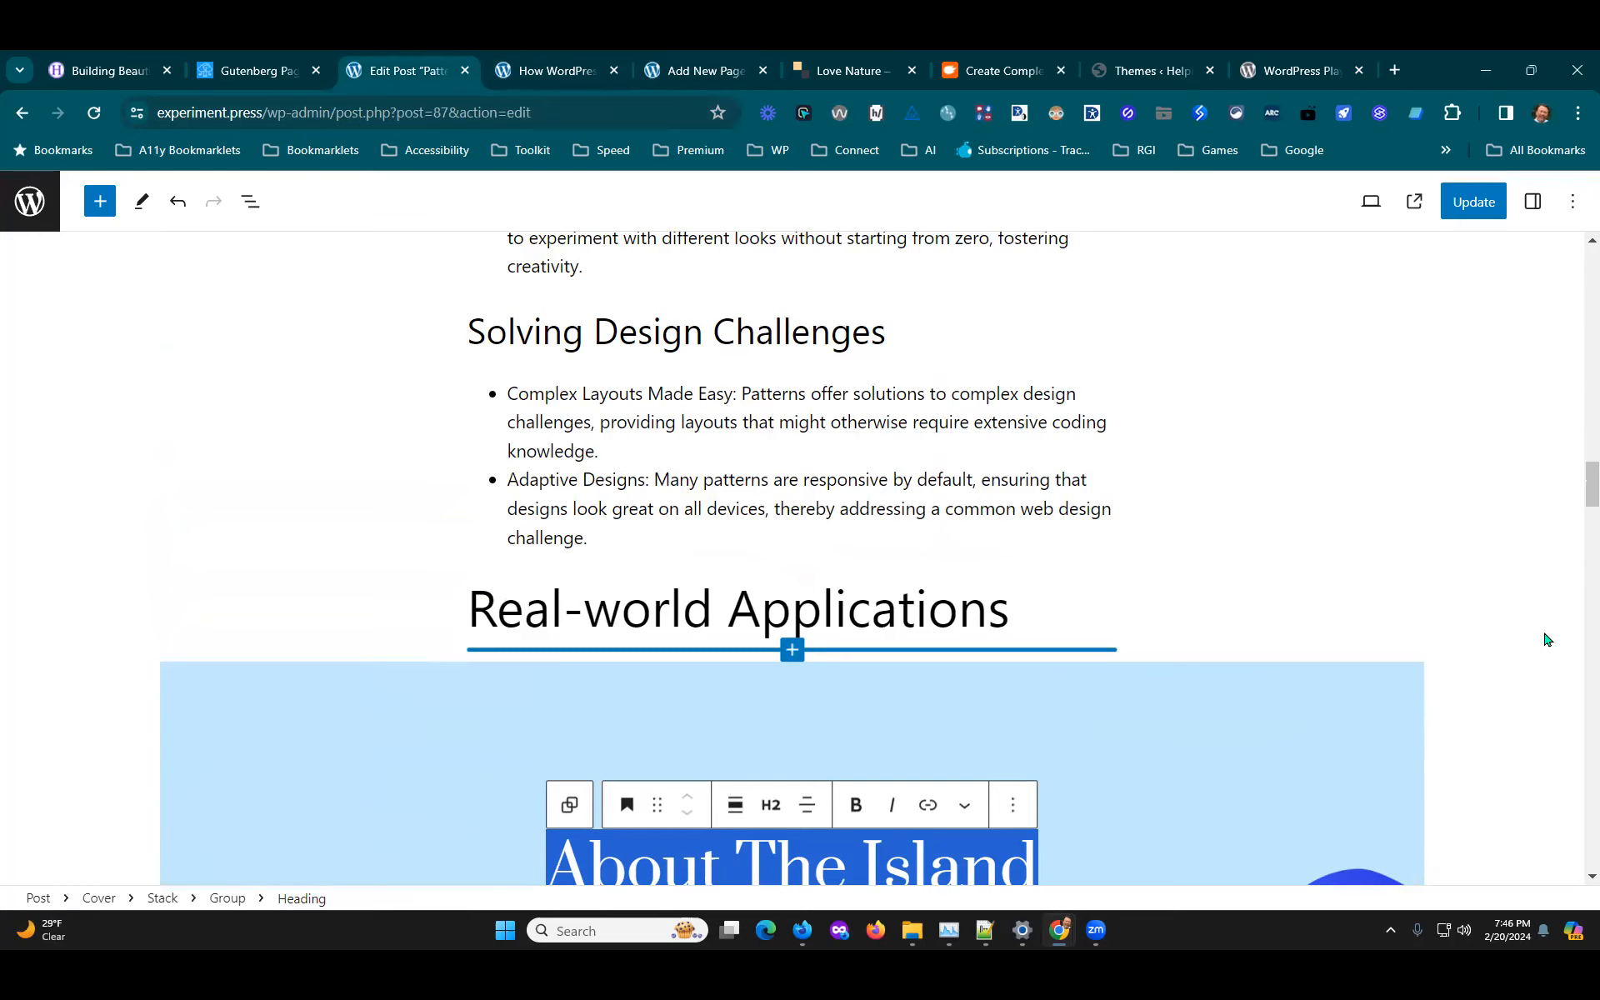
scroll(1564, 492, down, 1)
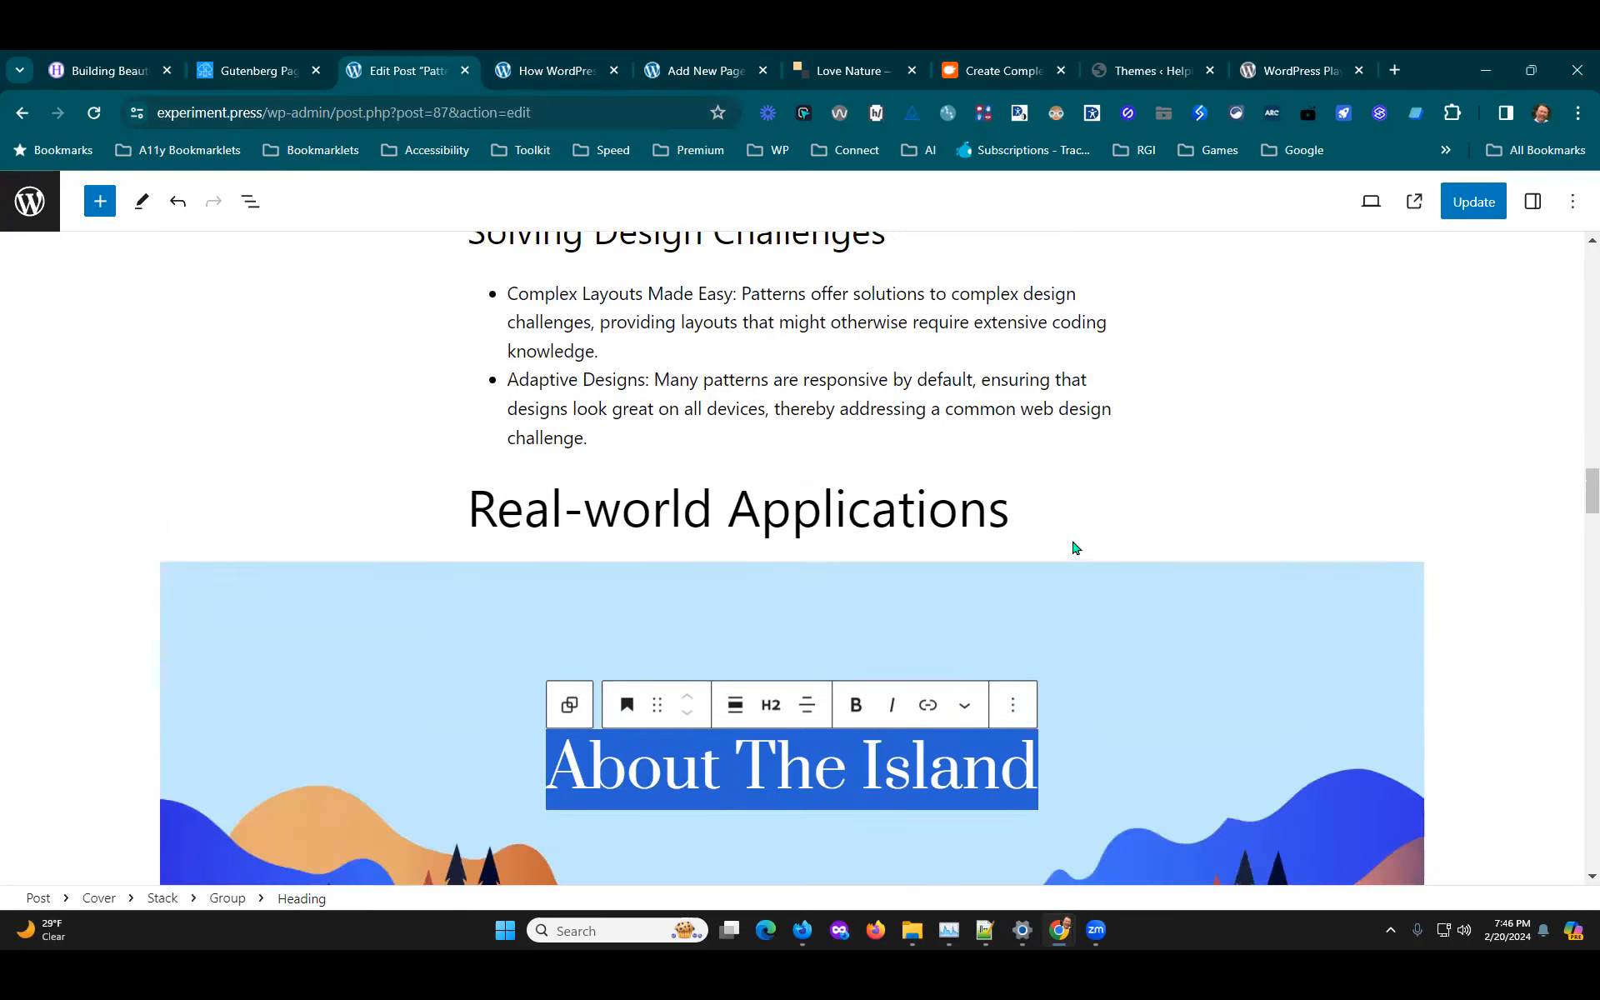
scroll(1034, 617, up, 2)
scroll(1071, 714, down, 3)
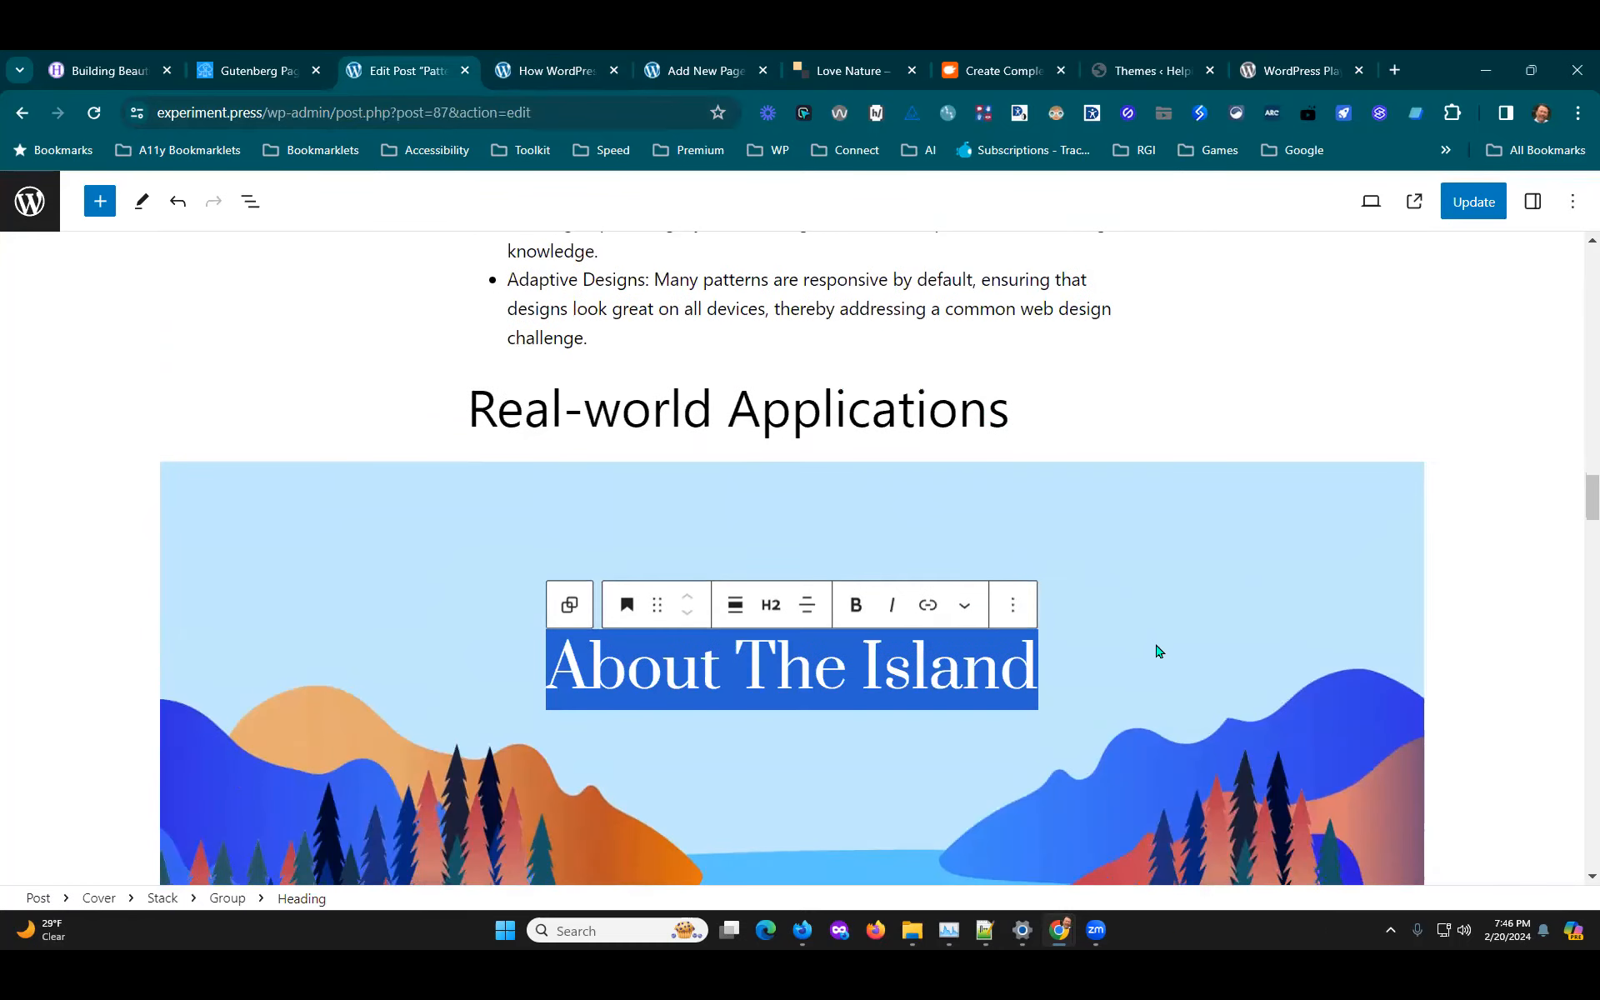
Step: Delete the whole "About The Island" cover block from the "Real-world Applications" section
click(1052, 502)
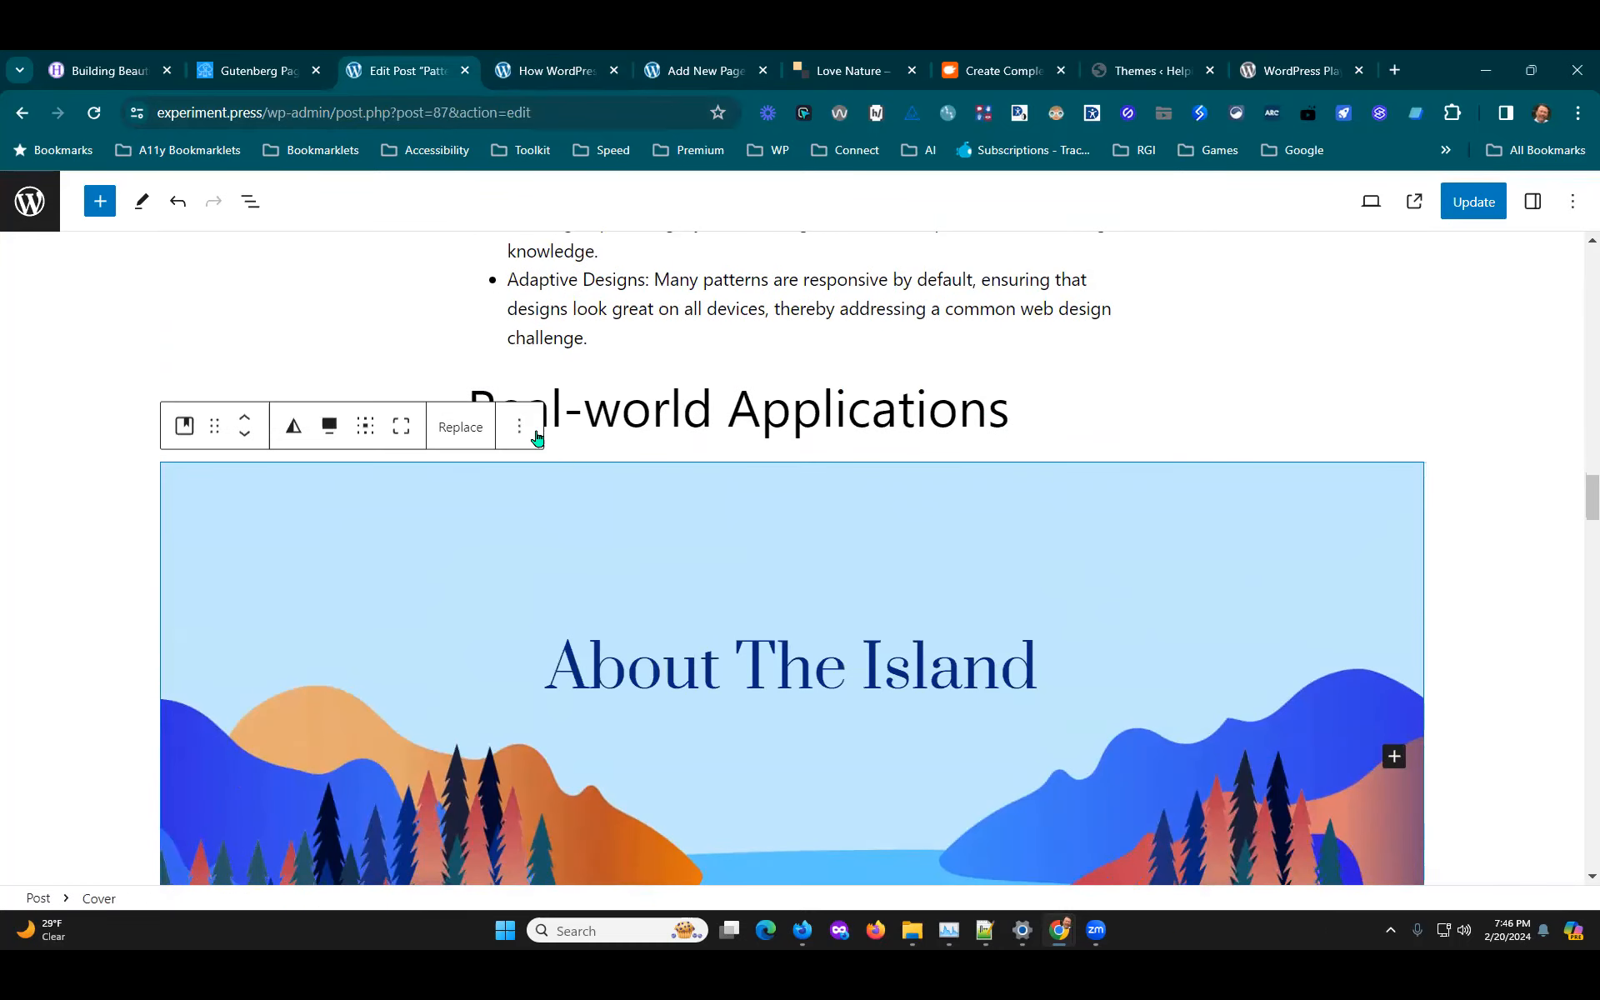
scroll(571, 871, down, 1)
click(560, 882)
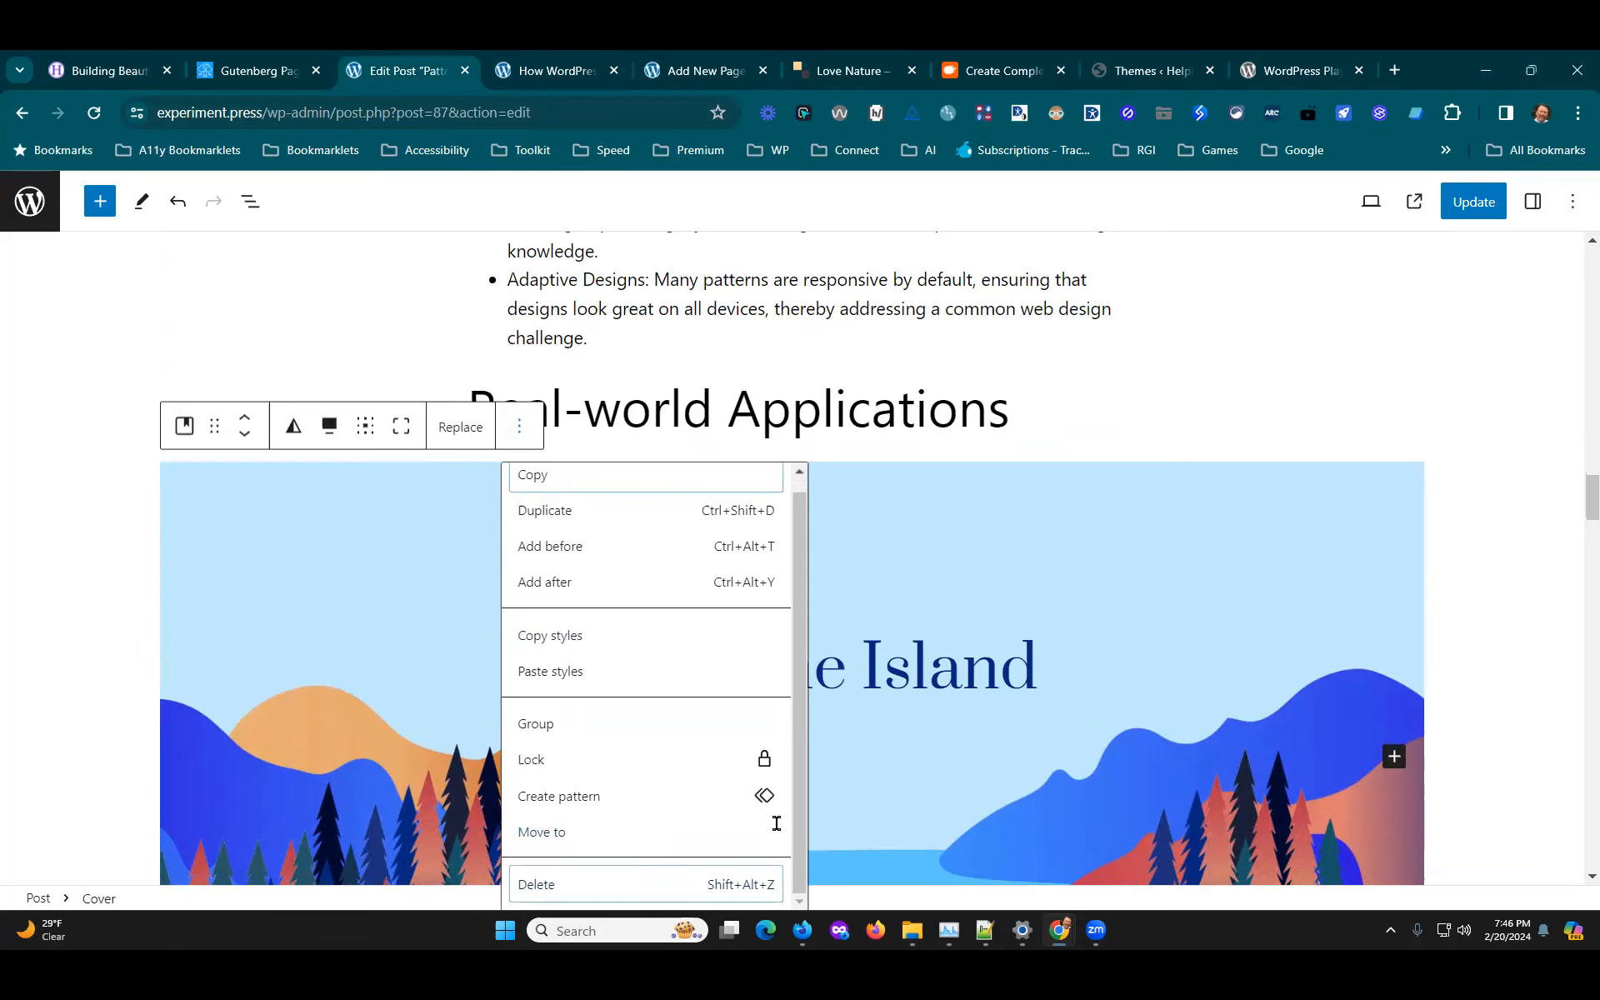
scroll(1237, 562, up, 2)
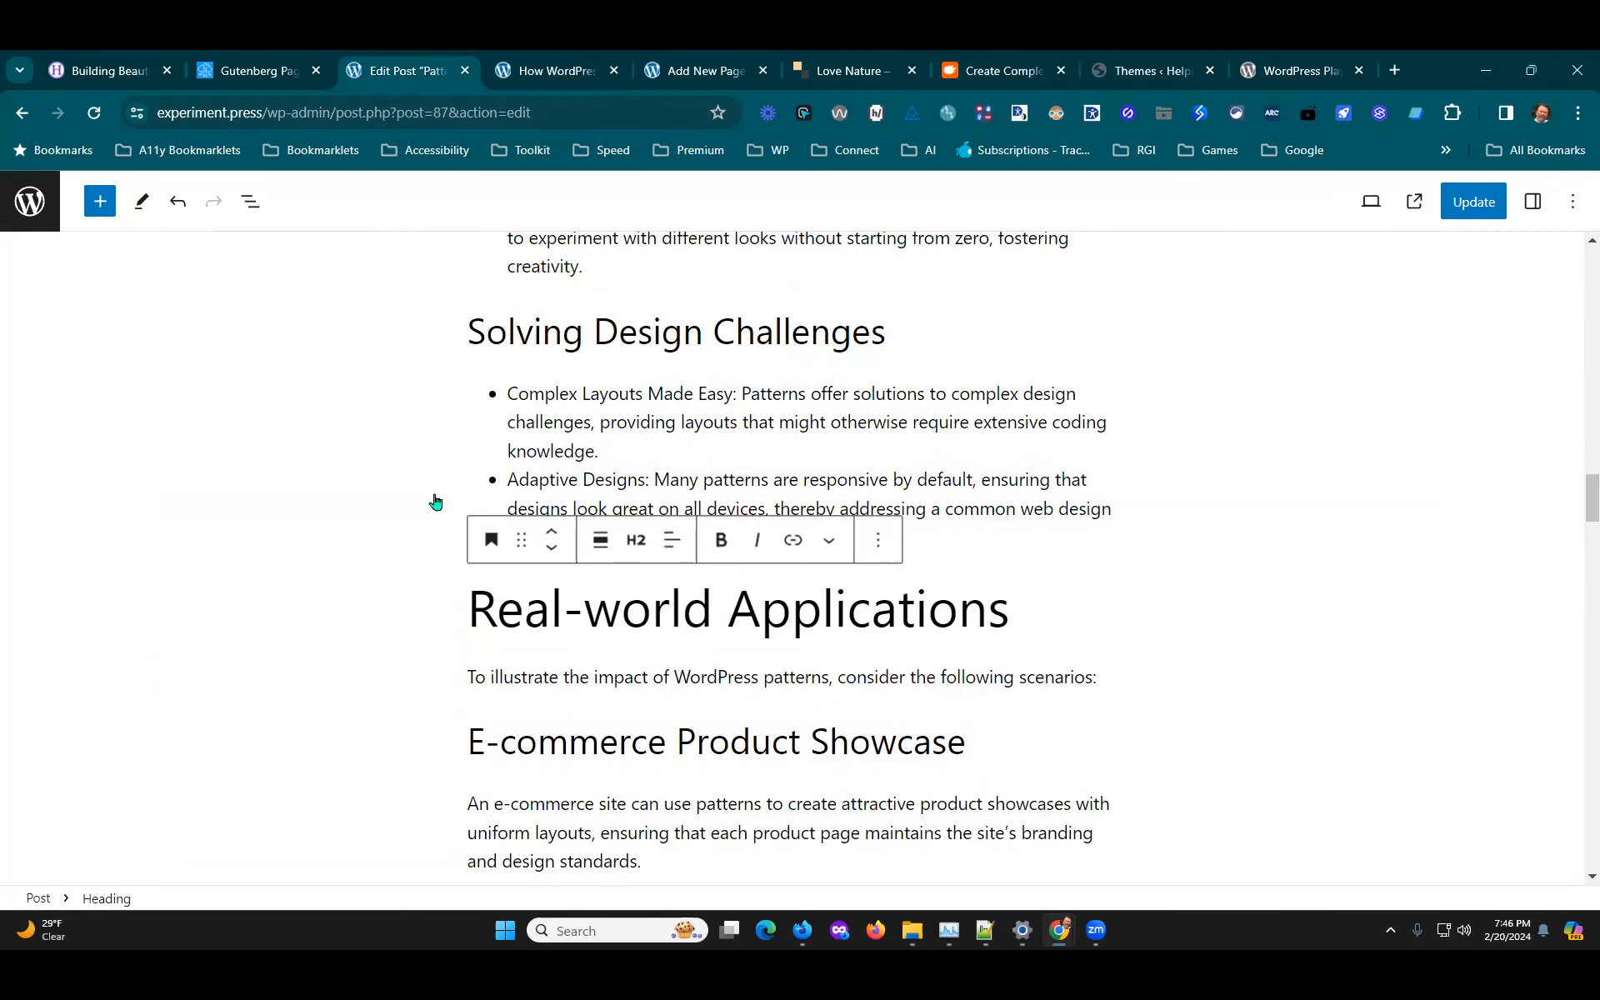
click(1110, 620)
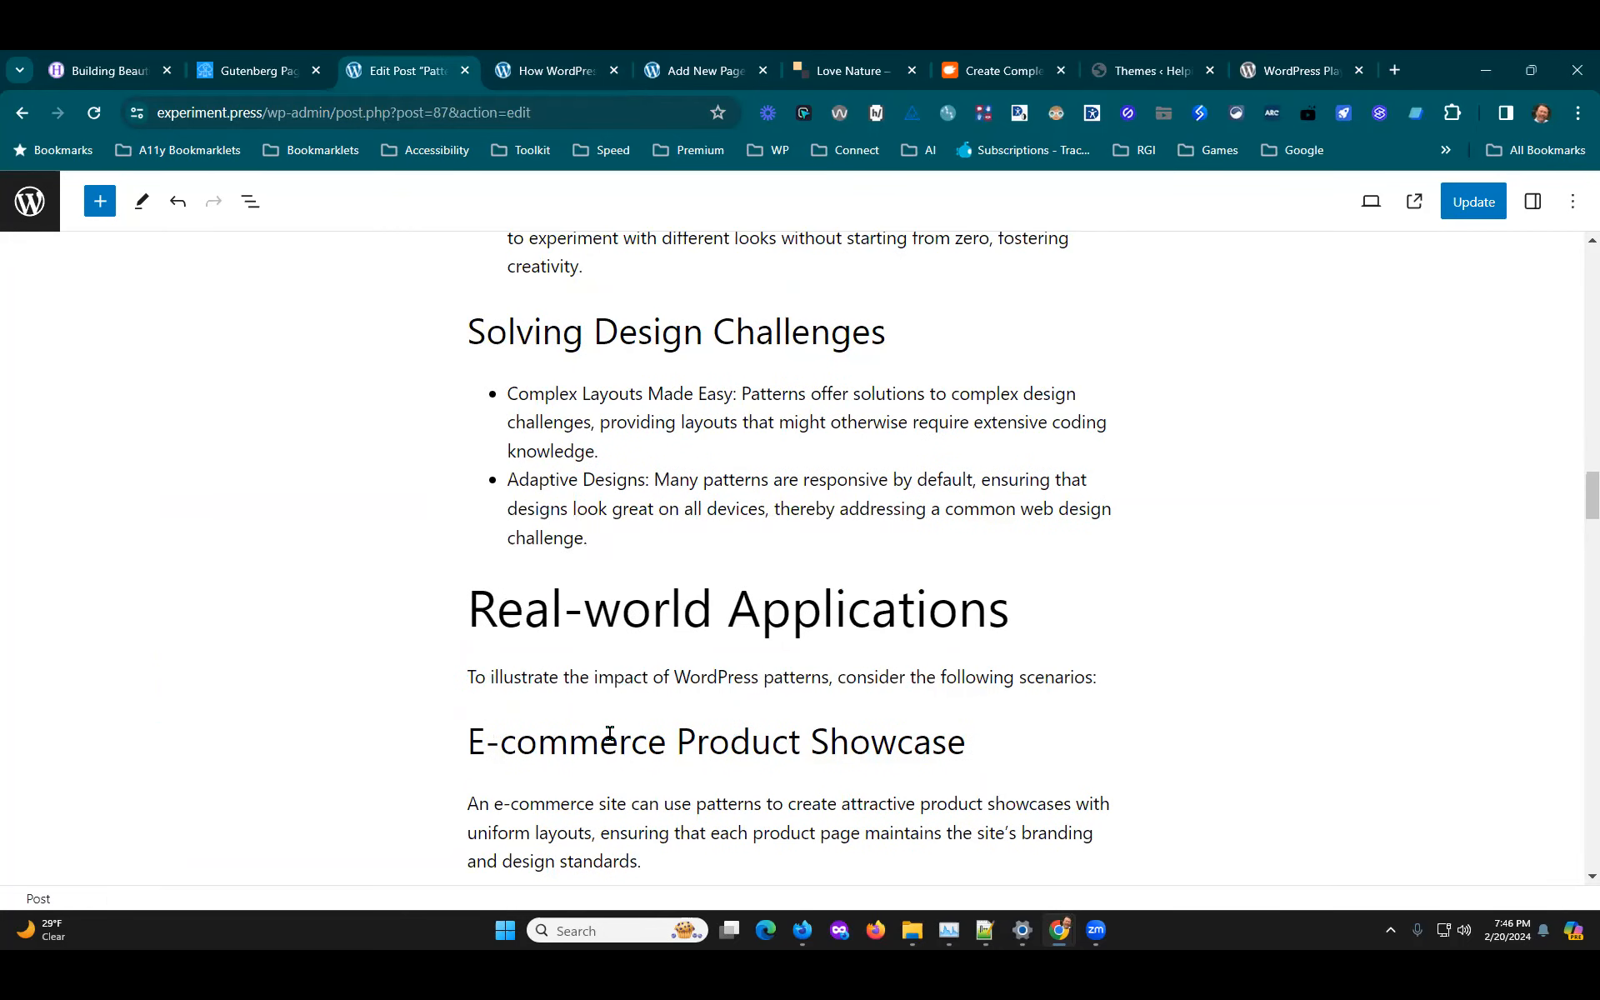
Step: Add an empty paragraph between the "Real-world Applications" heading and its introductory sentence, and bring up the block pattern categories
click(522, 669)
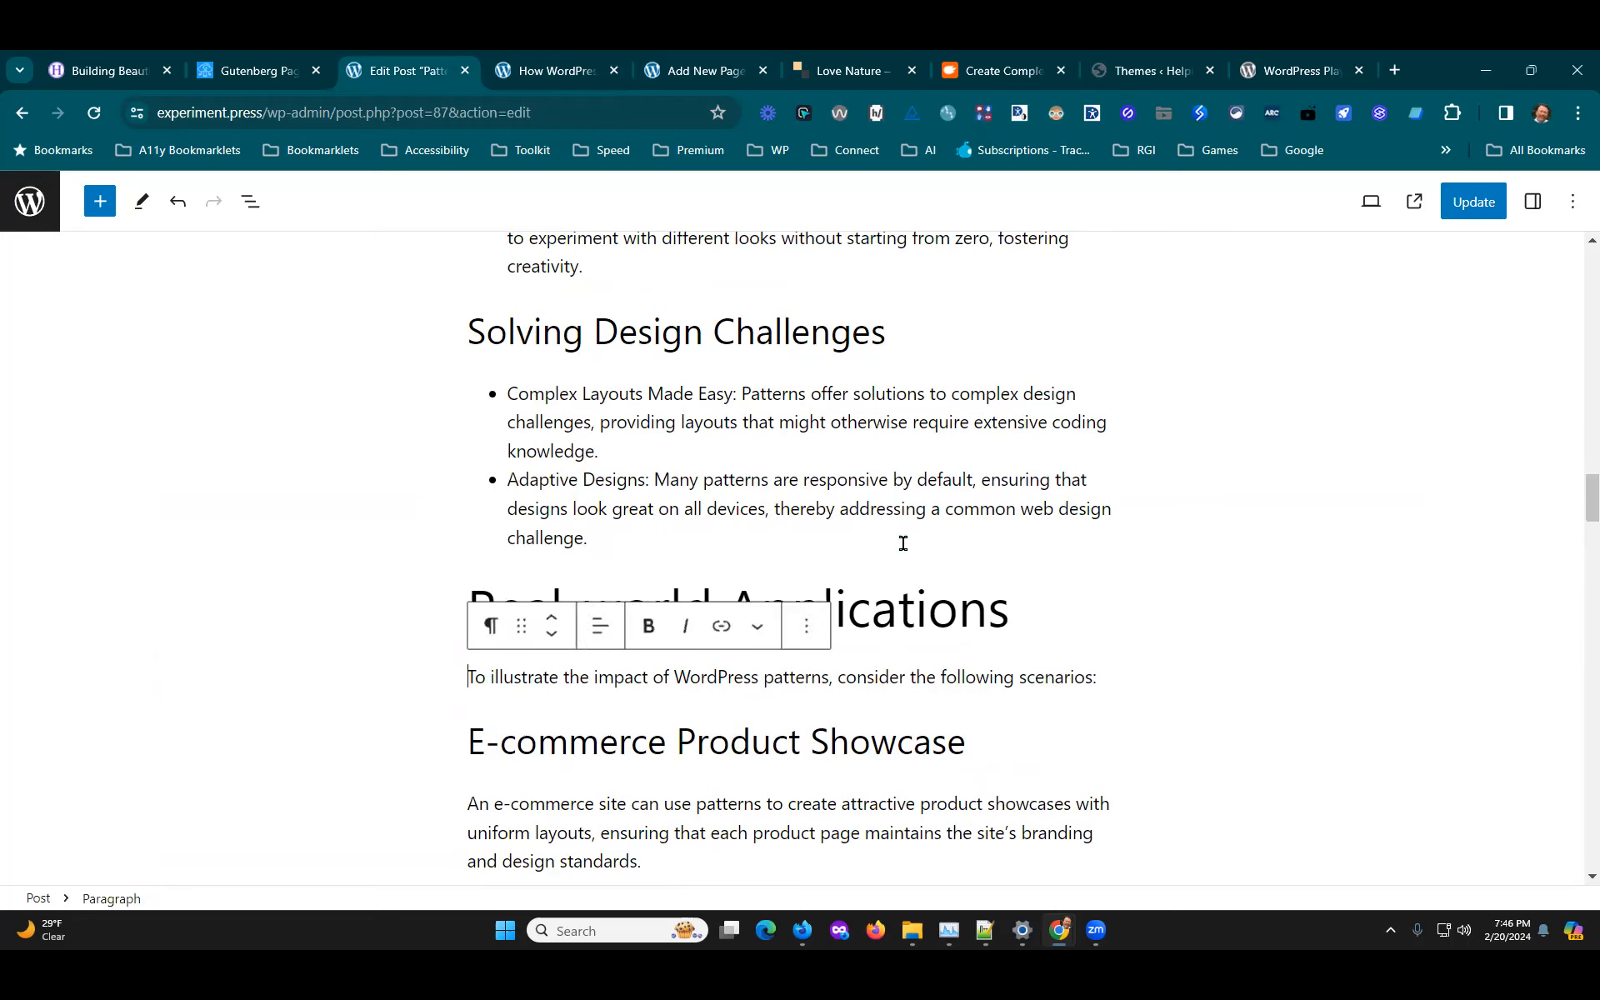
key(Return)
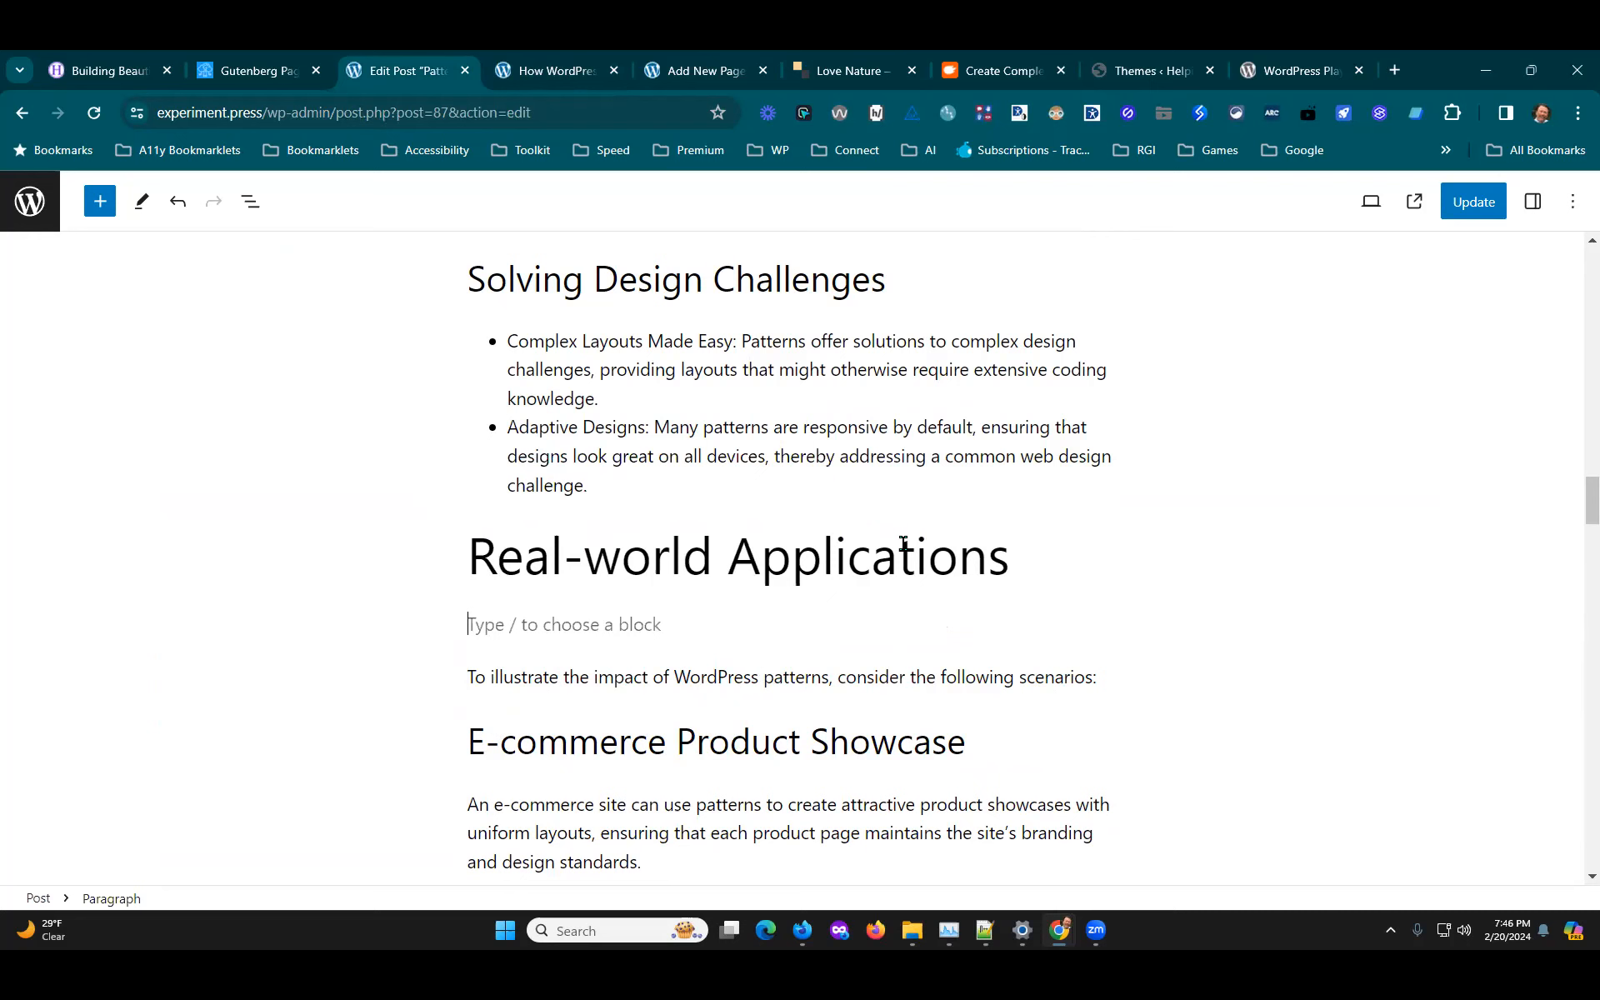
click(105, 204)
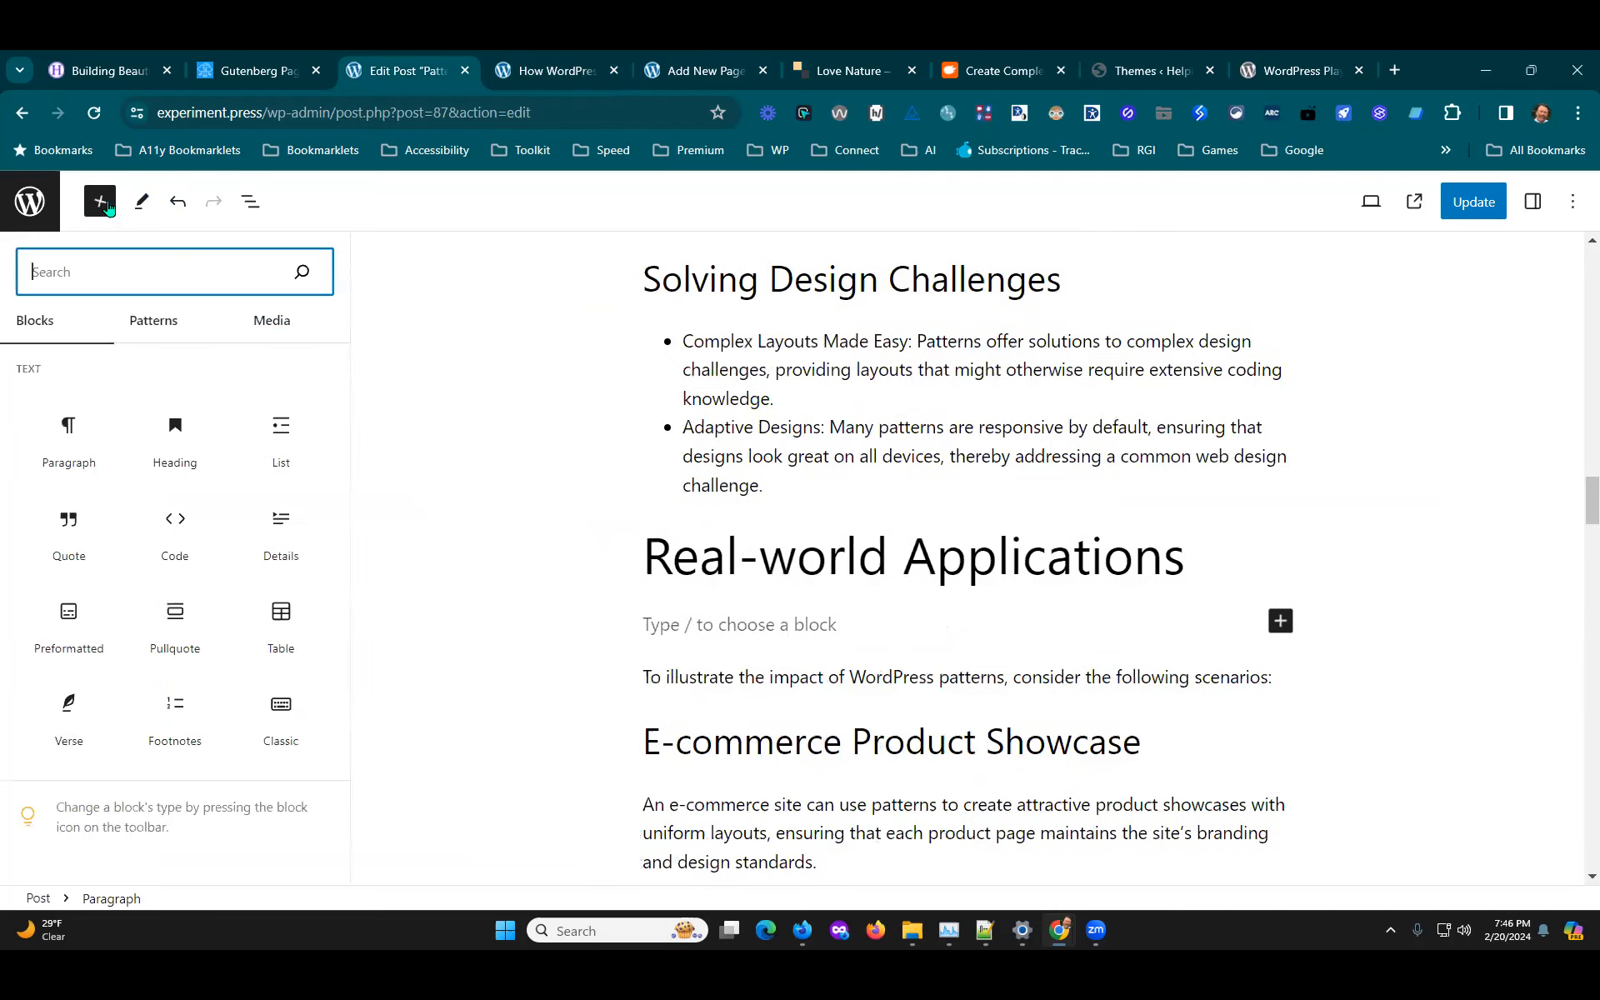
click(161, 324)
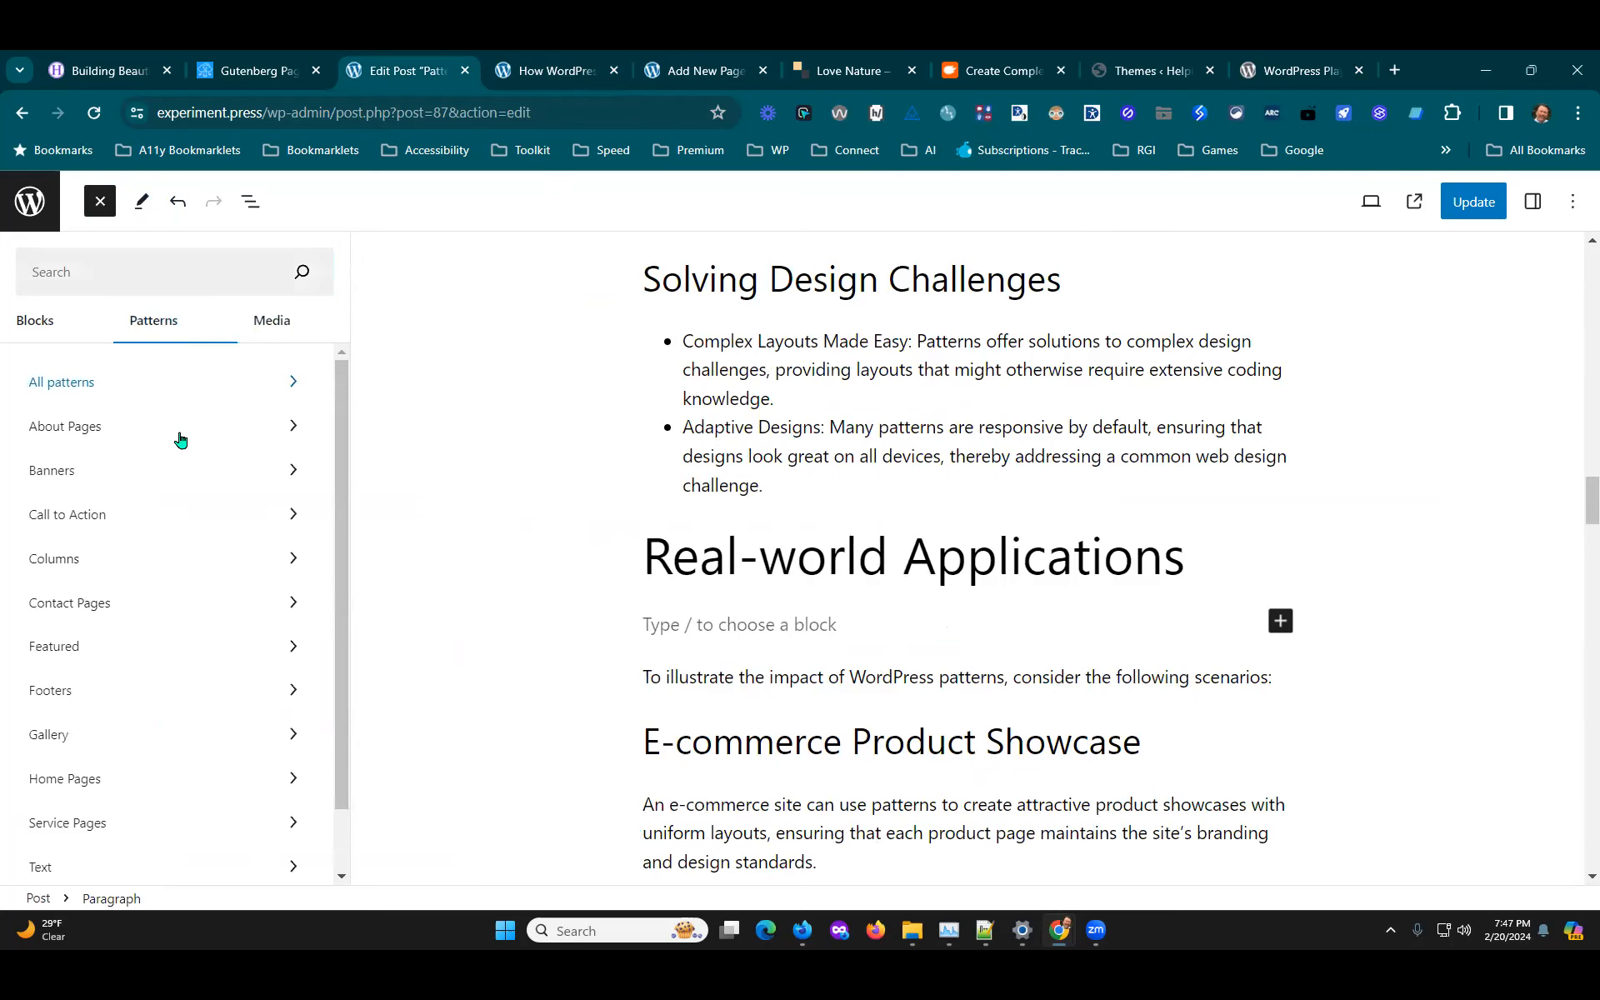
scroll(207, 546, down, 2)
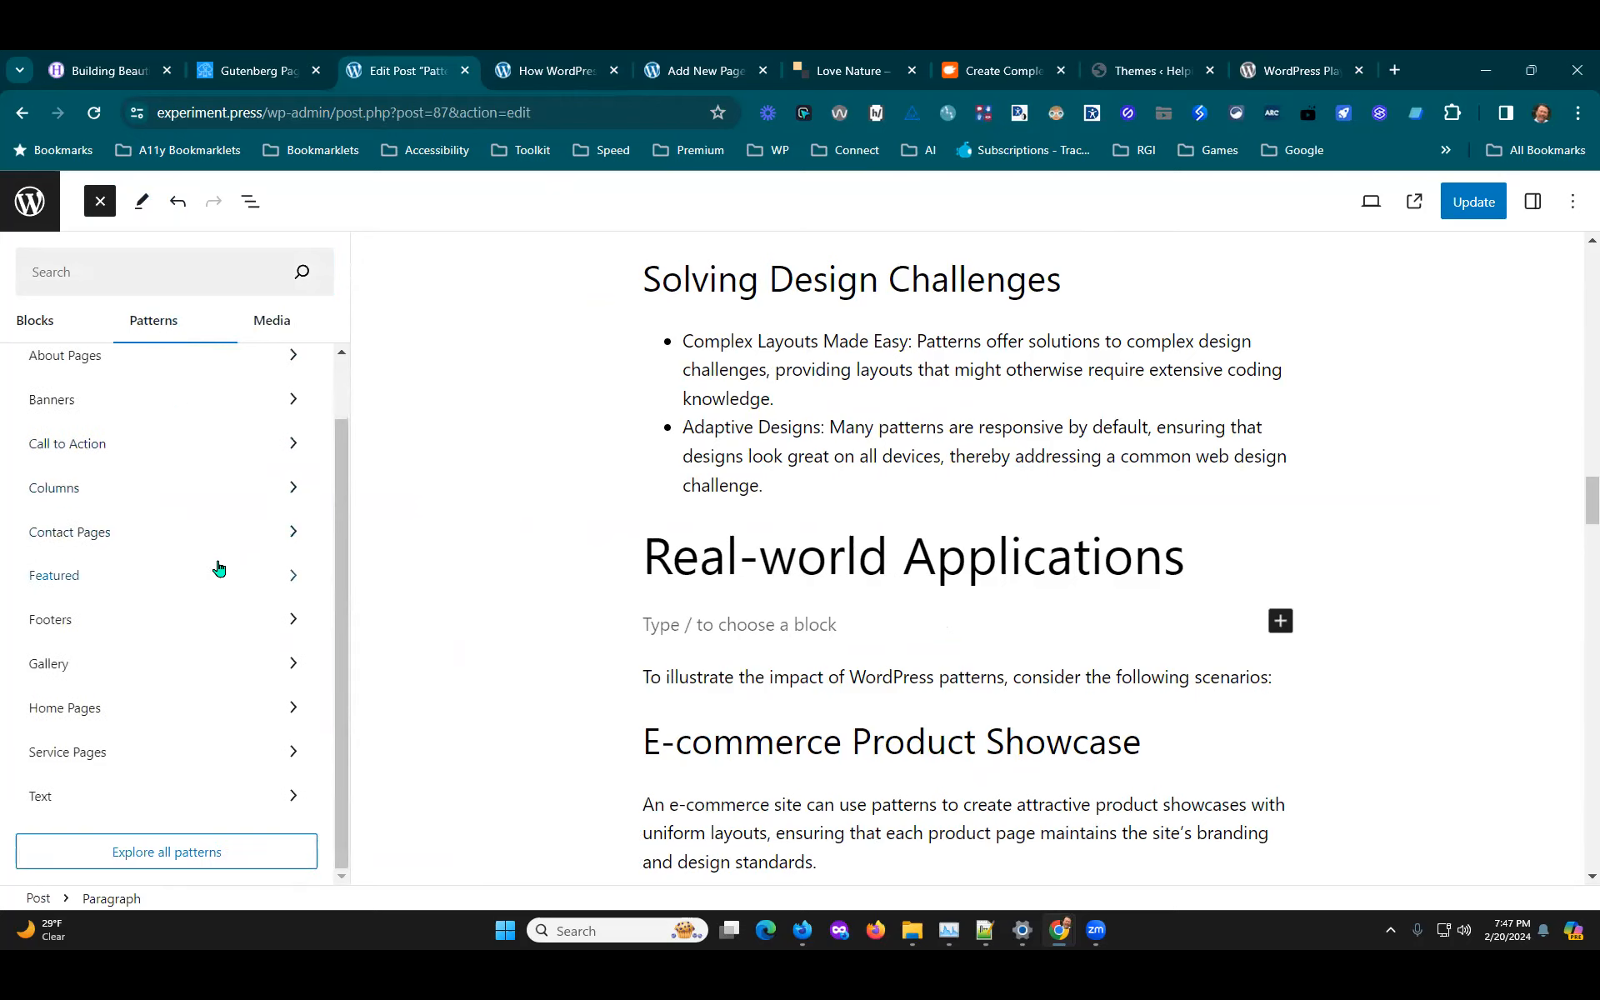
Step: Insert the "Image and quote on a background" and "Image on solid color with description" patterns from the Text category
click(67, 799)
scroll(599, 592, down, 3)
scroll(602, 593, up, 3)
scroll(613, 597, down, 1)
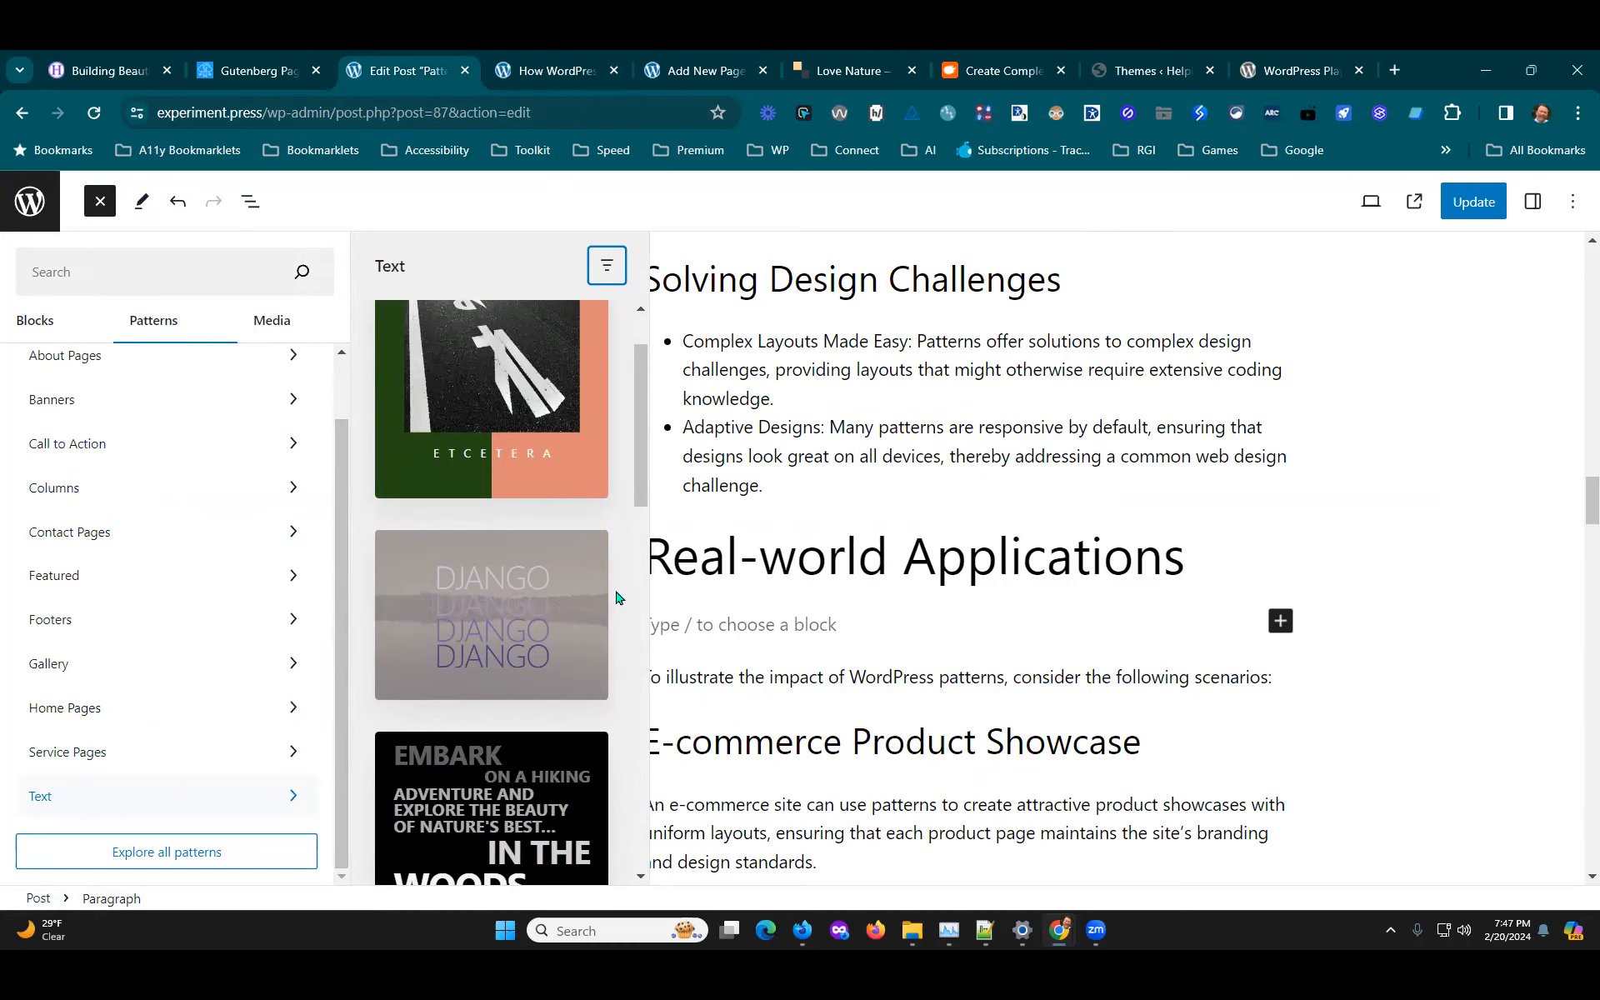
drag(640, 399, 625, 792)
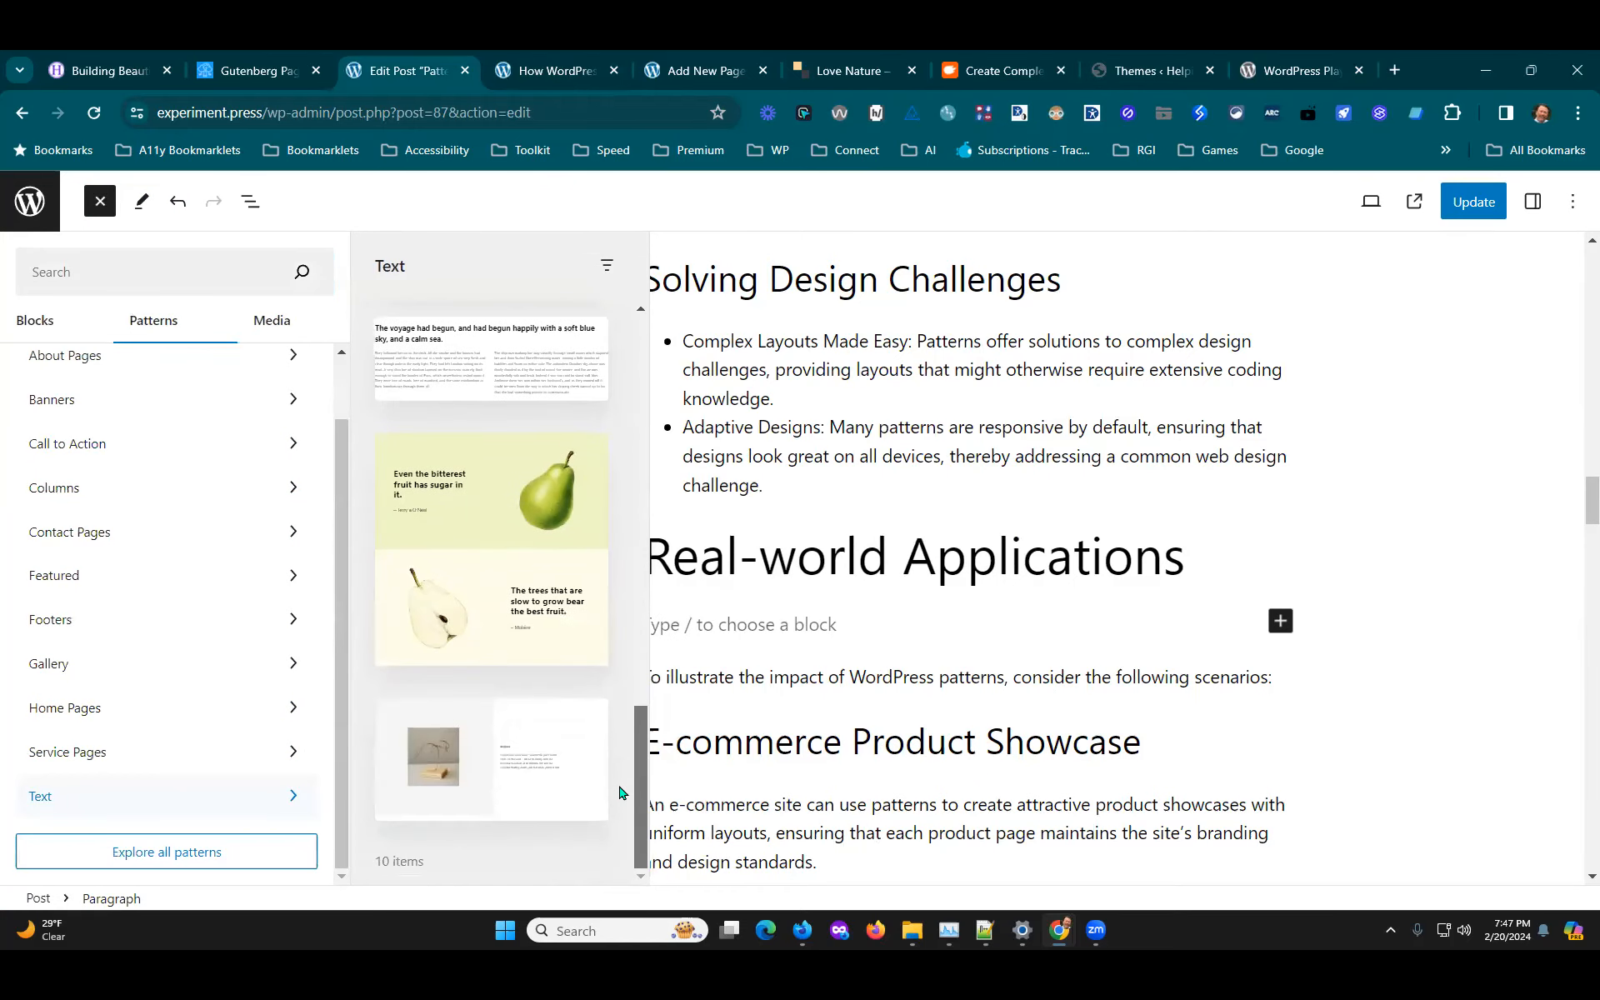
click(492, 533)
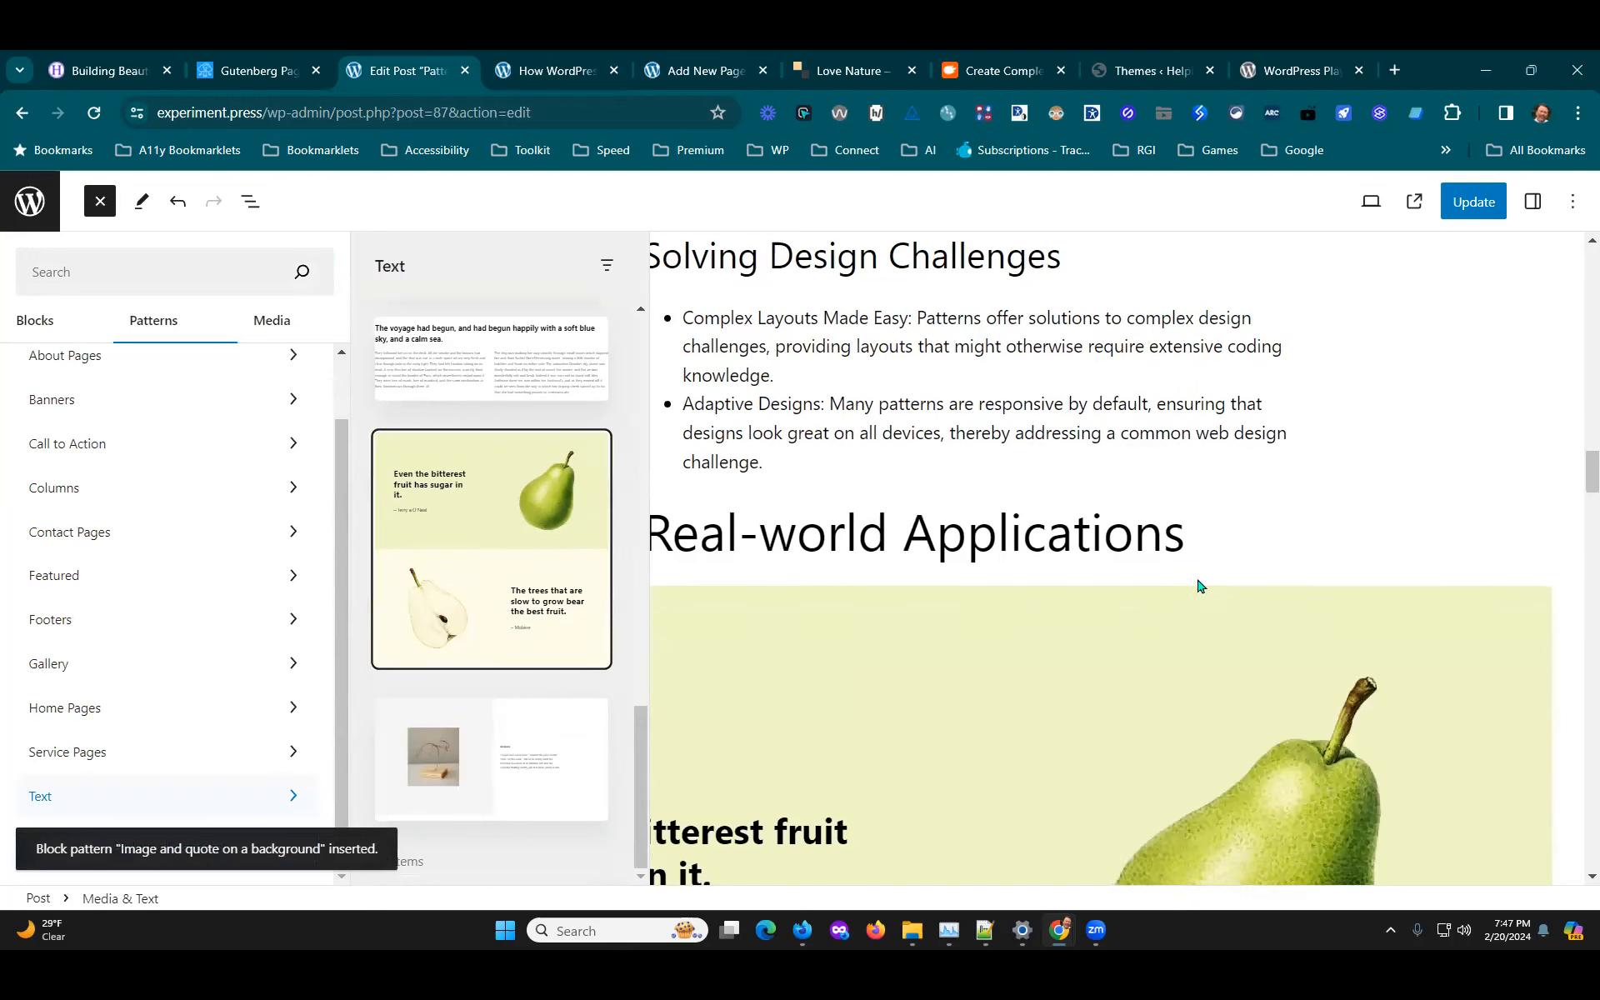
scroll(1197, 583, down, 1)
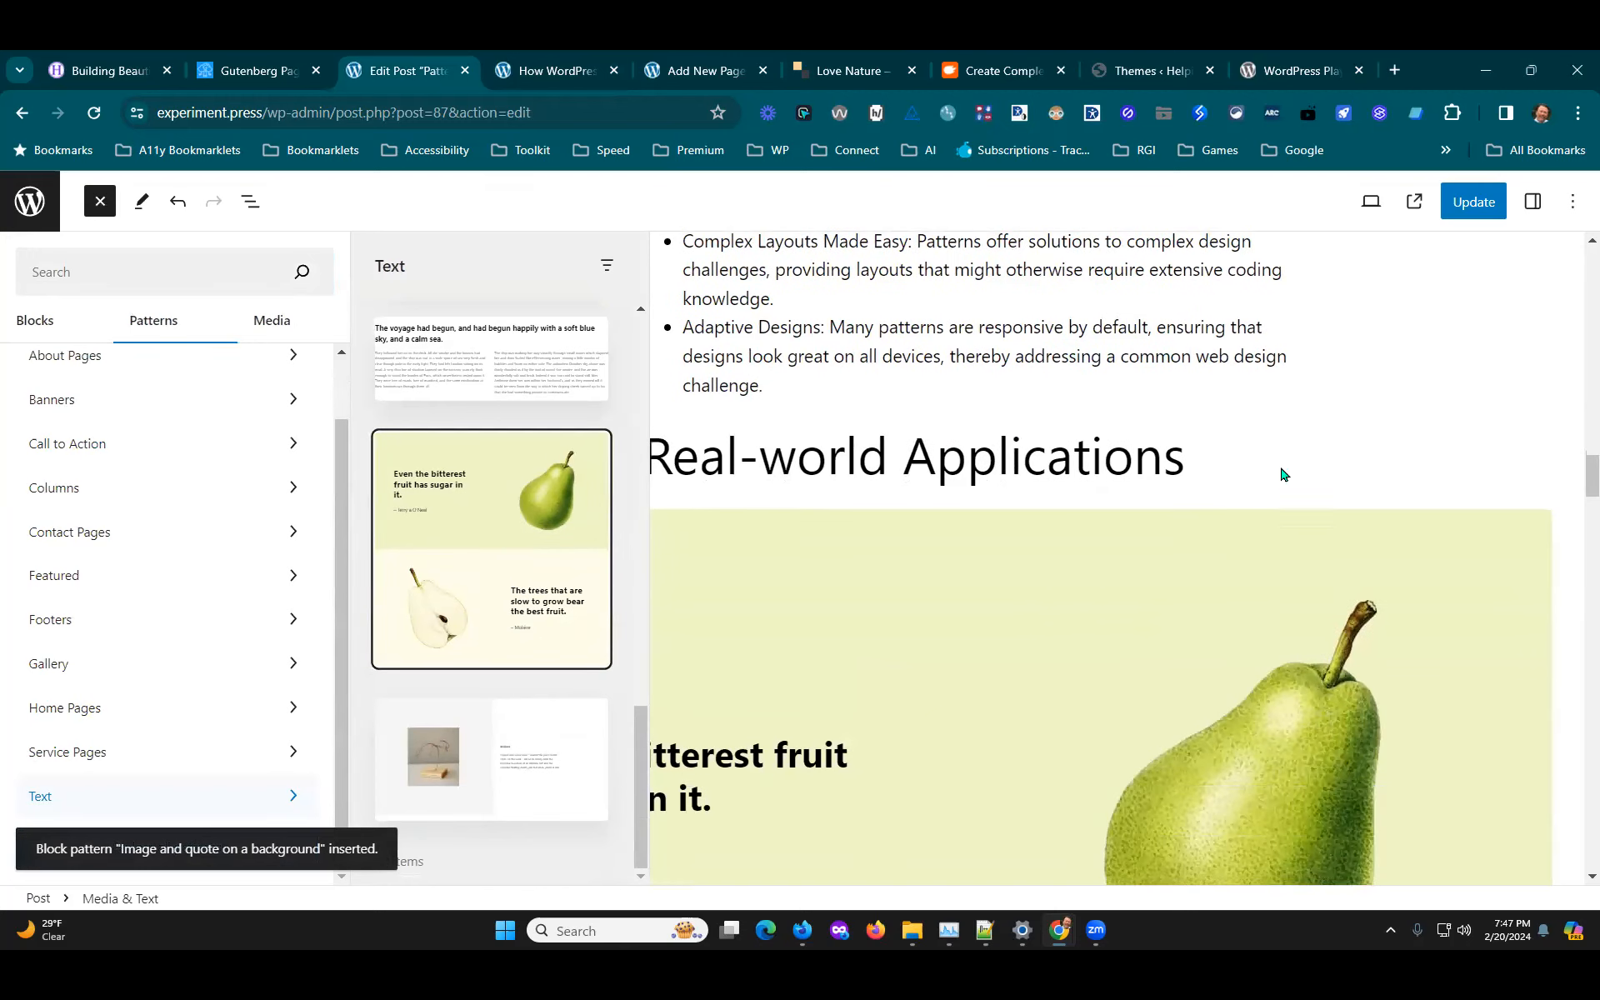
click(533, 767)
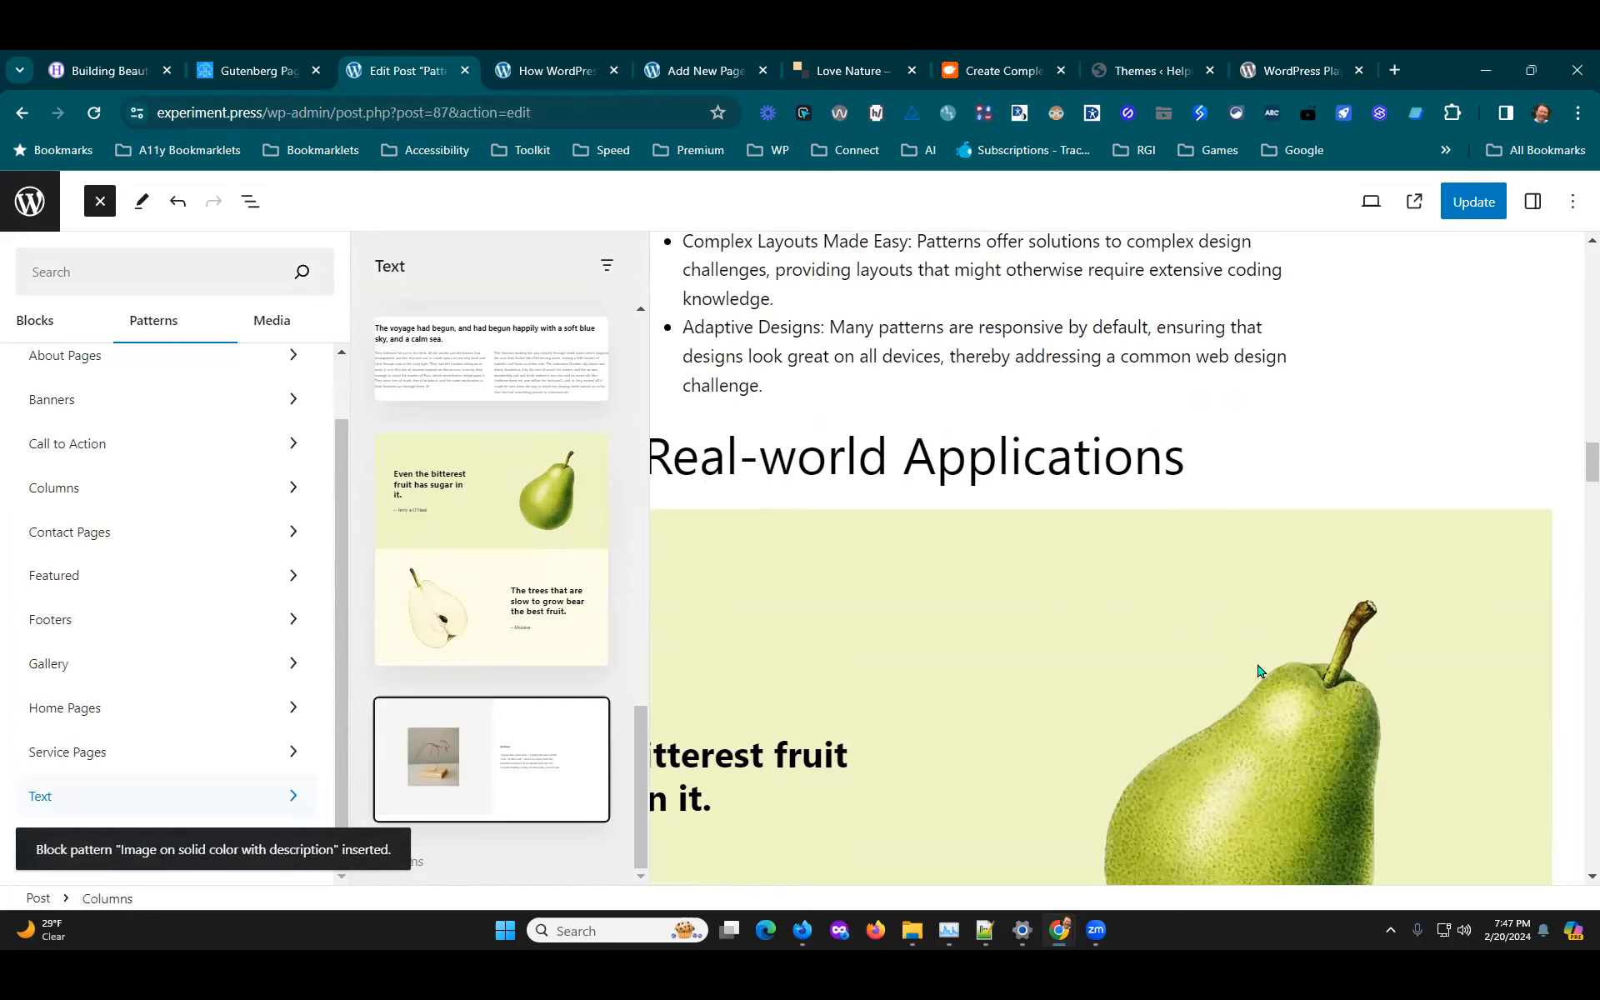
Step: Review the inserted patterns and delete the media and text block with the sliced pear and its quote
scroll(1321, 652, down, 6)
click(1082, 578)
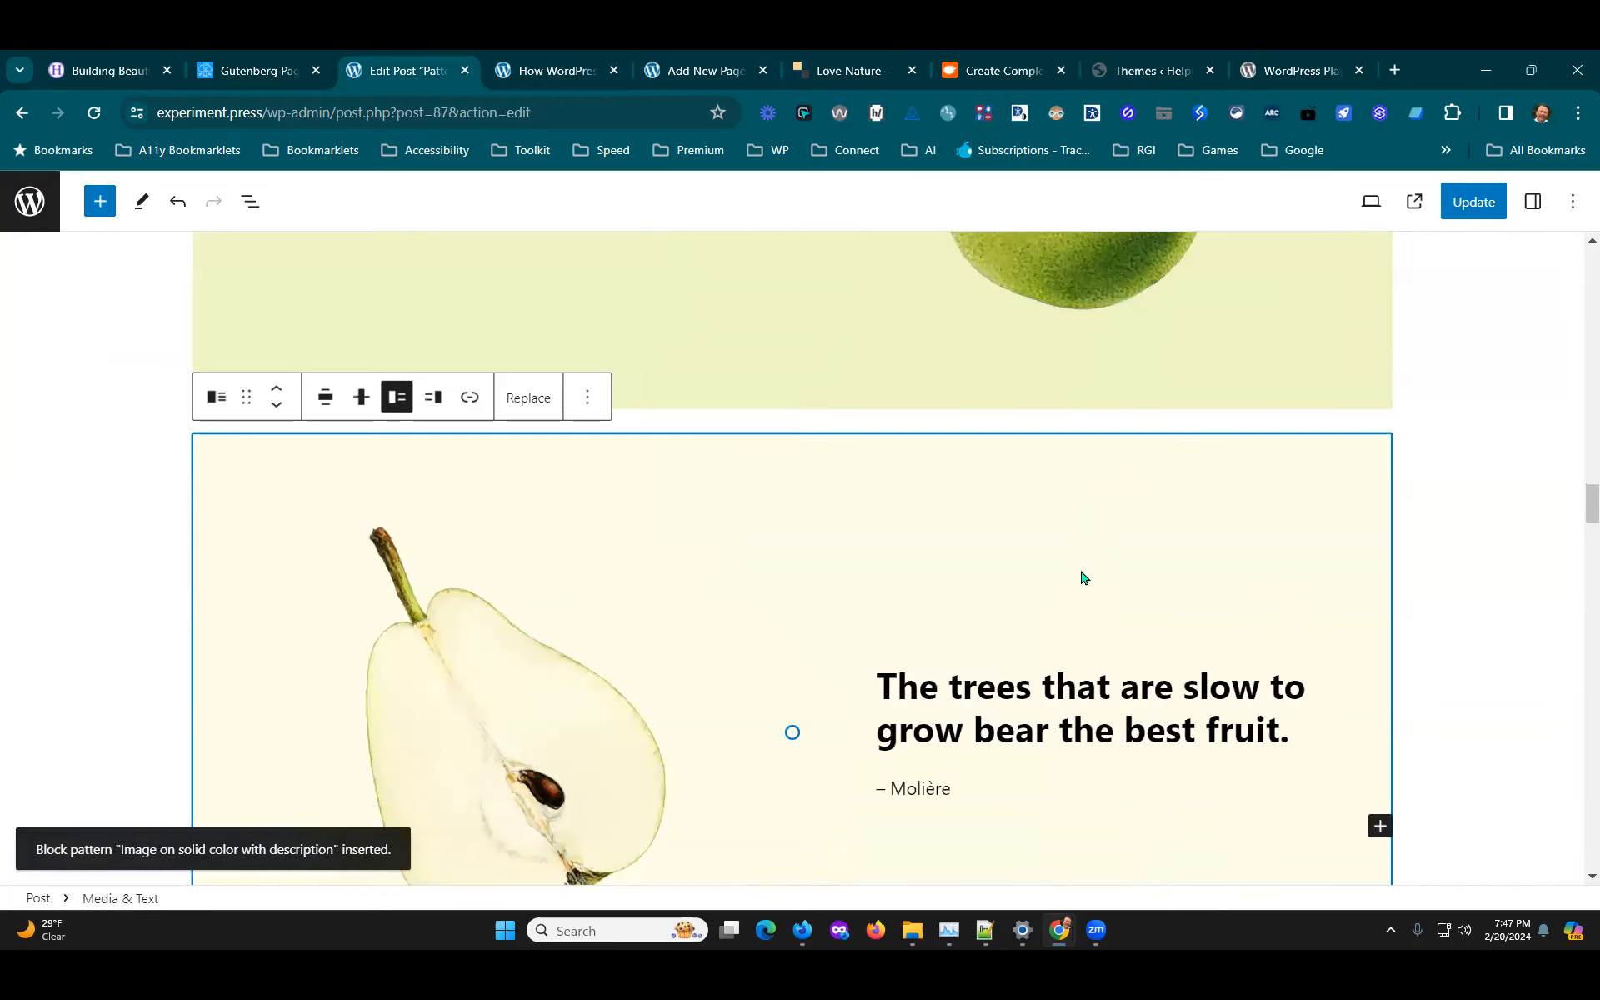
scroll(928, 575, up, 8)
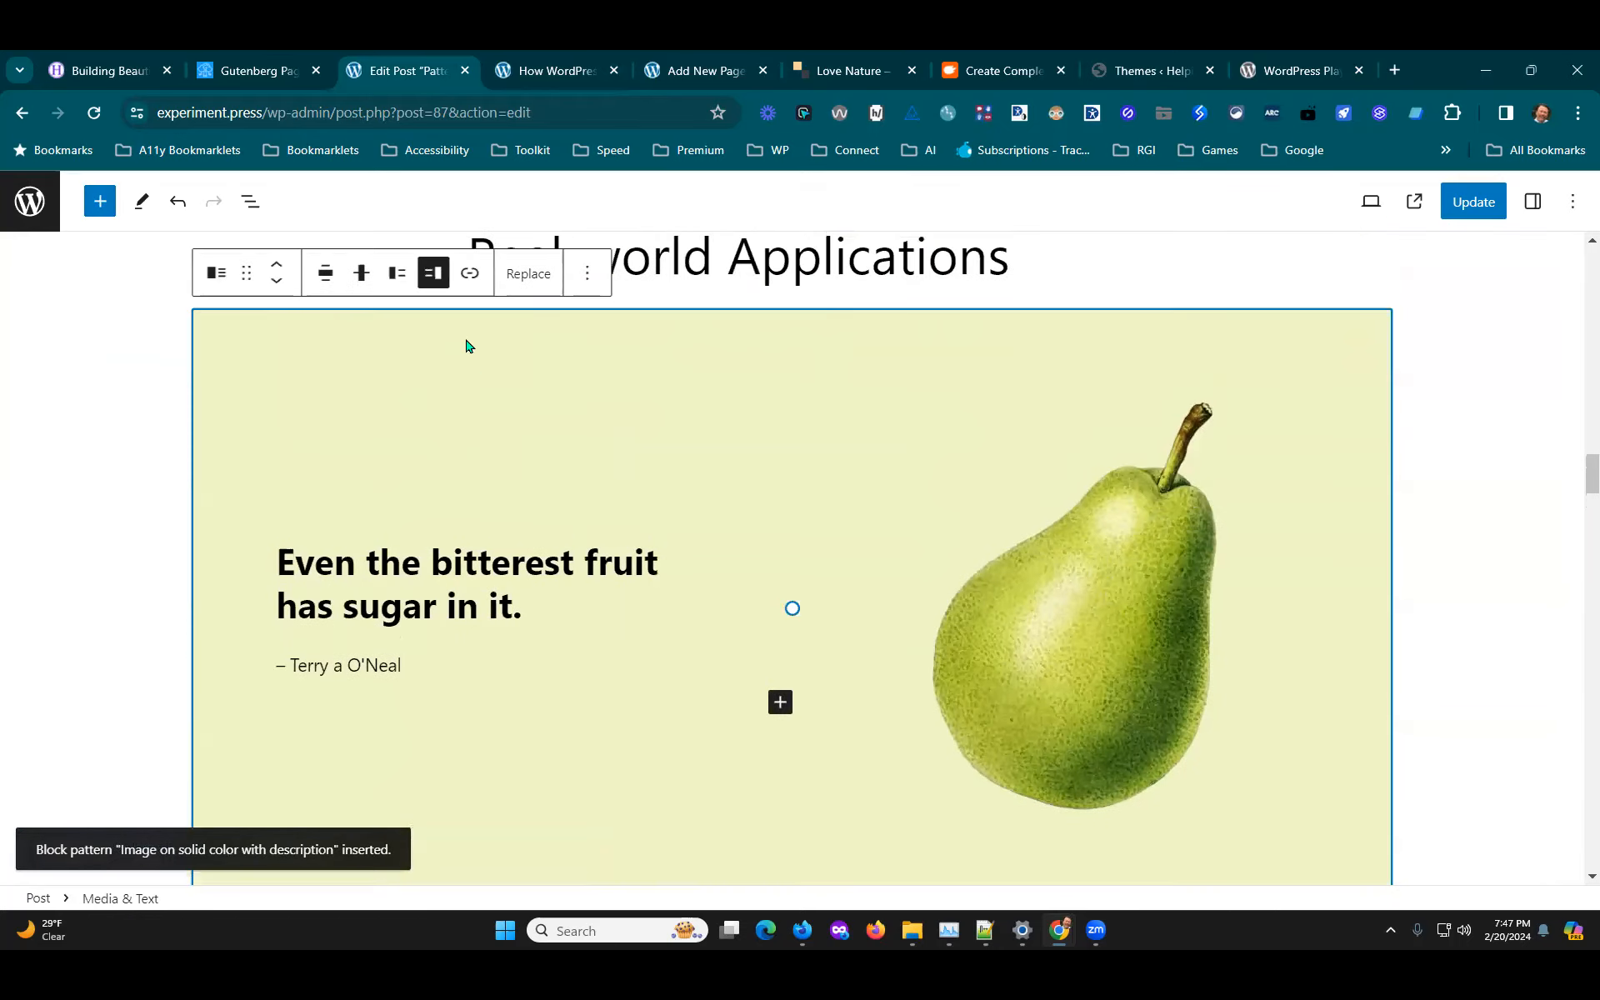
scroll(1000, 532, down, 12)
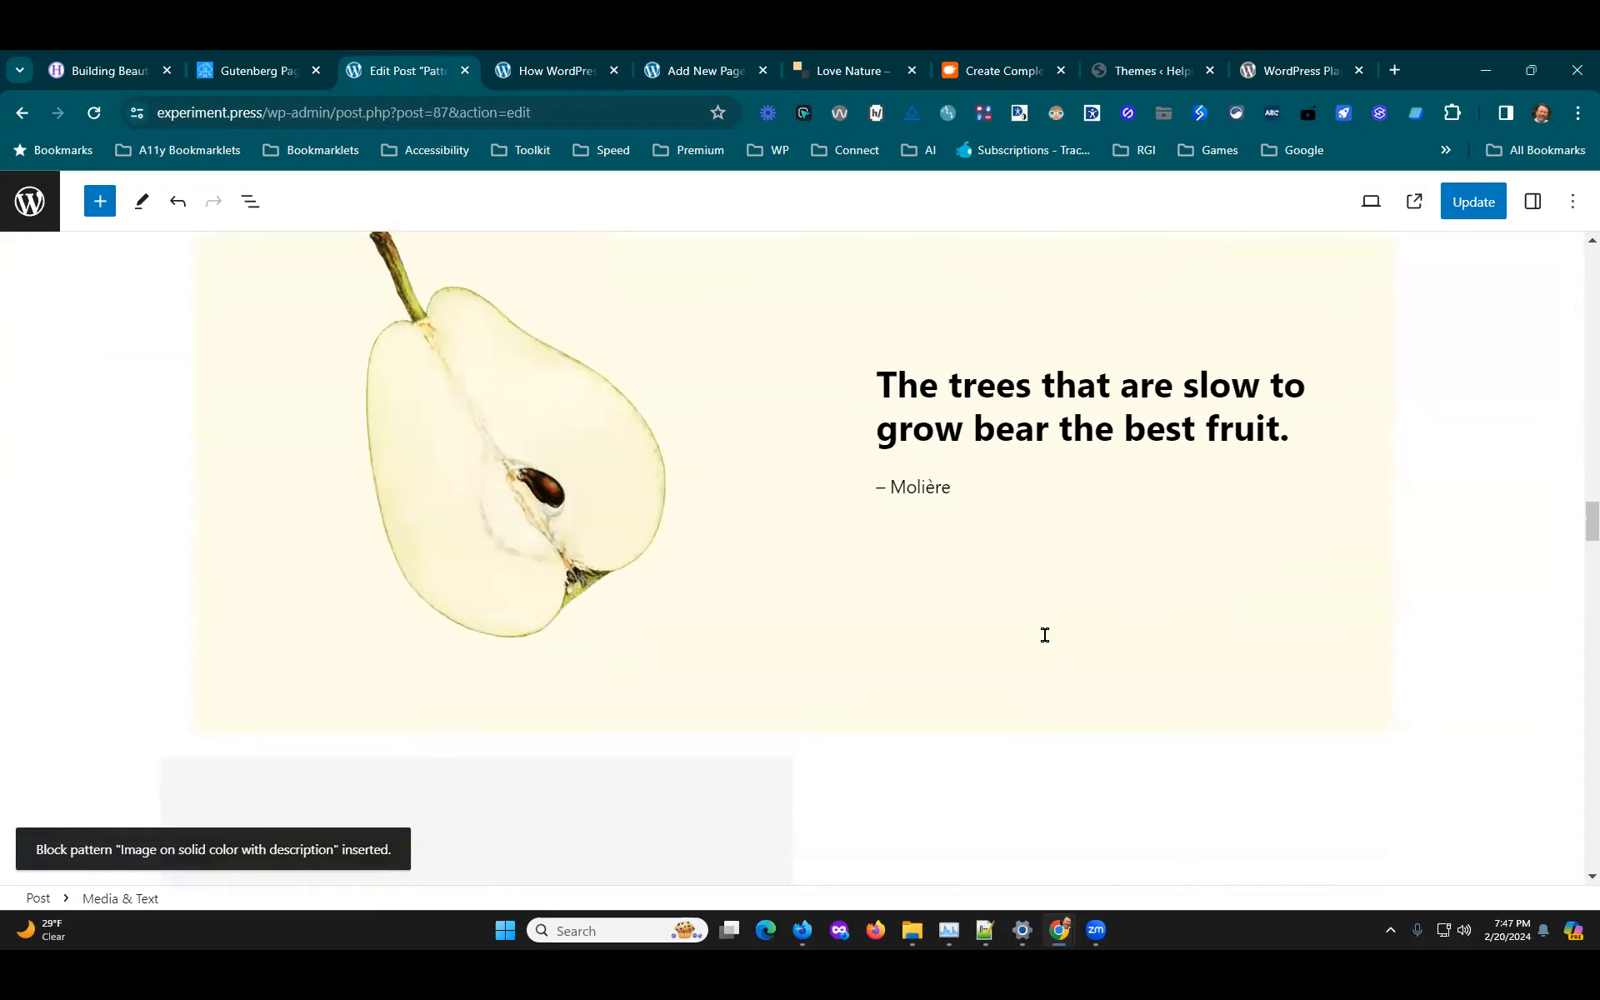
scroll(1075, 583, up, 10)
click(811, 464)
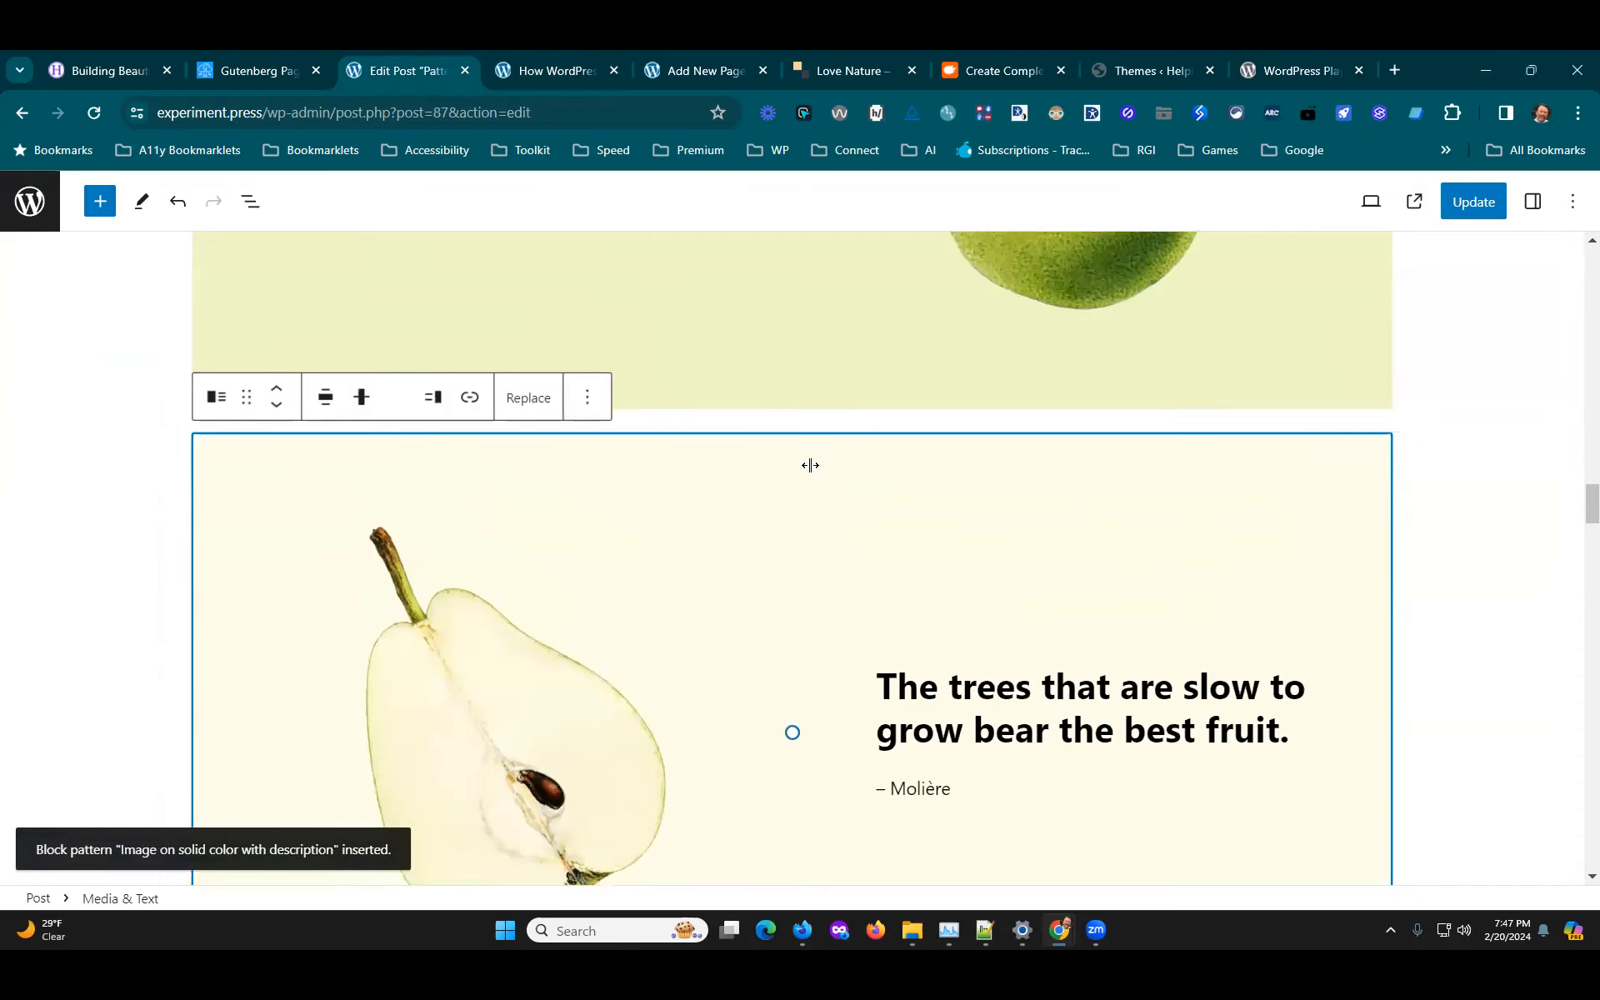
click(588, 407)
click(625, 870)
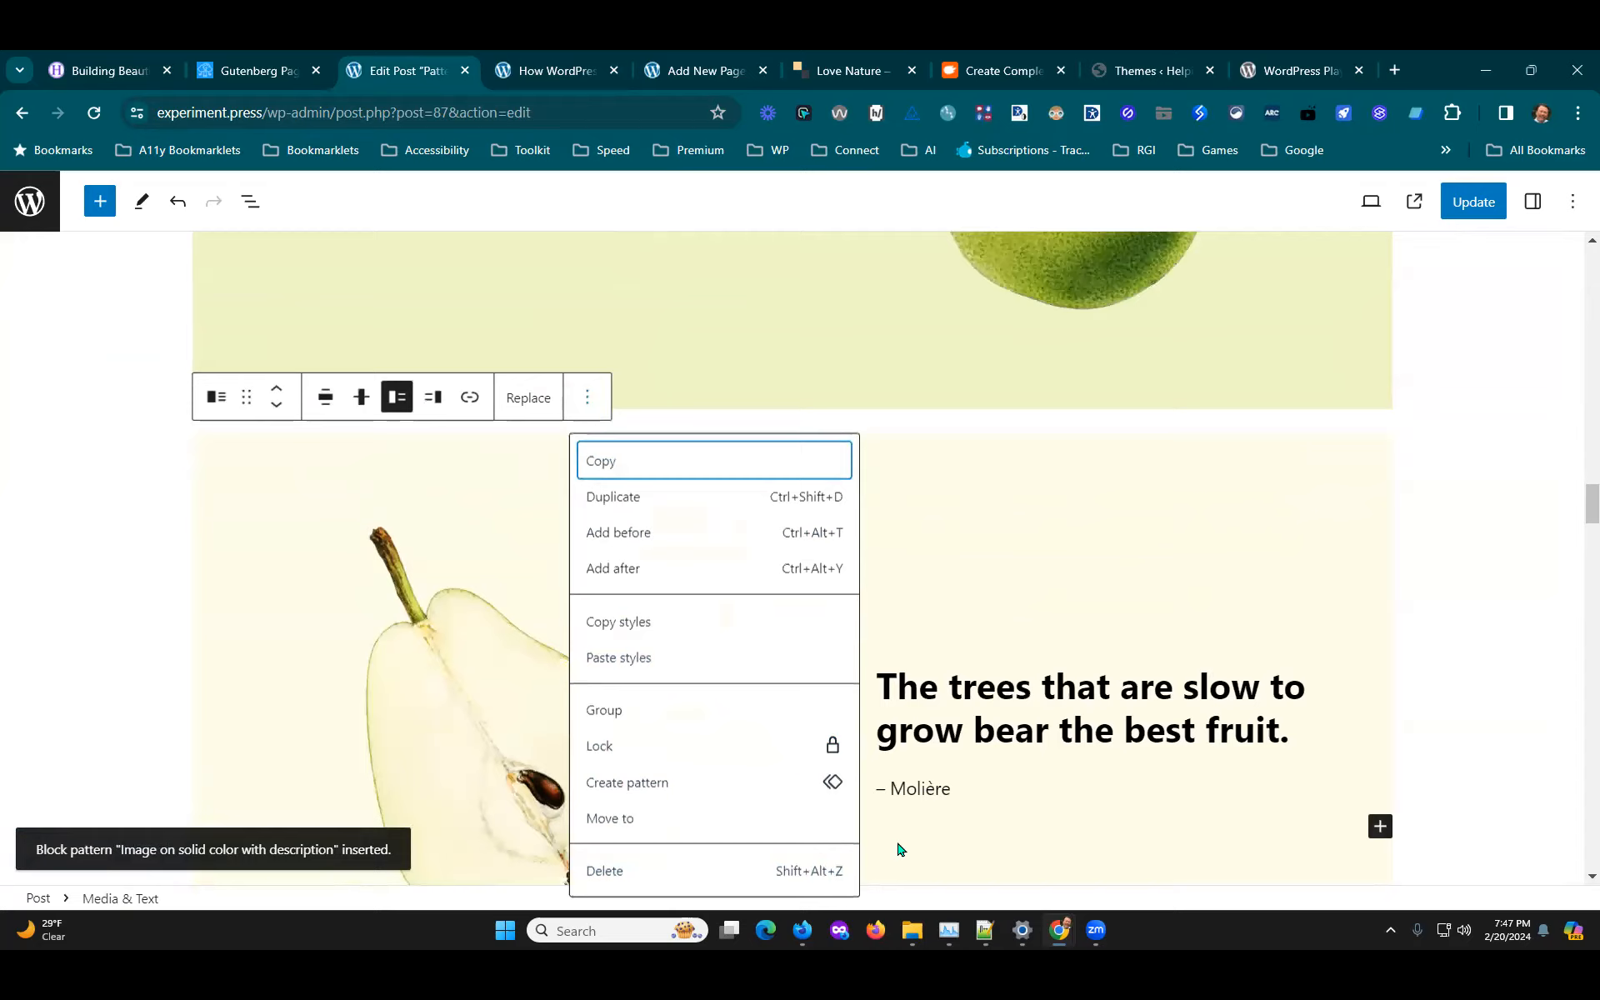
Step: Delete the media and text block with the whole green pear under the "Real-world Applications" heading
scroll(833, 667, up, 4)
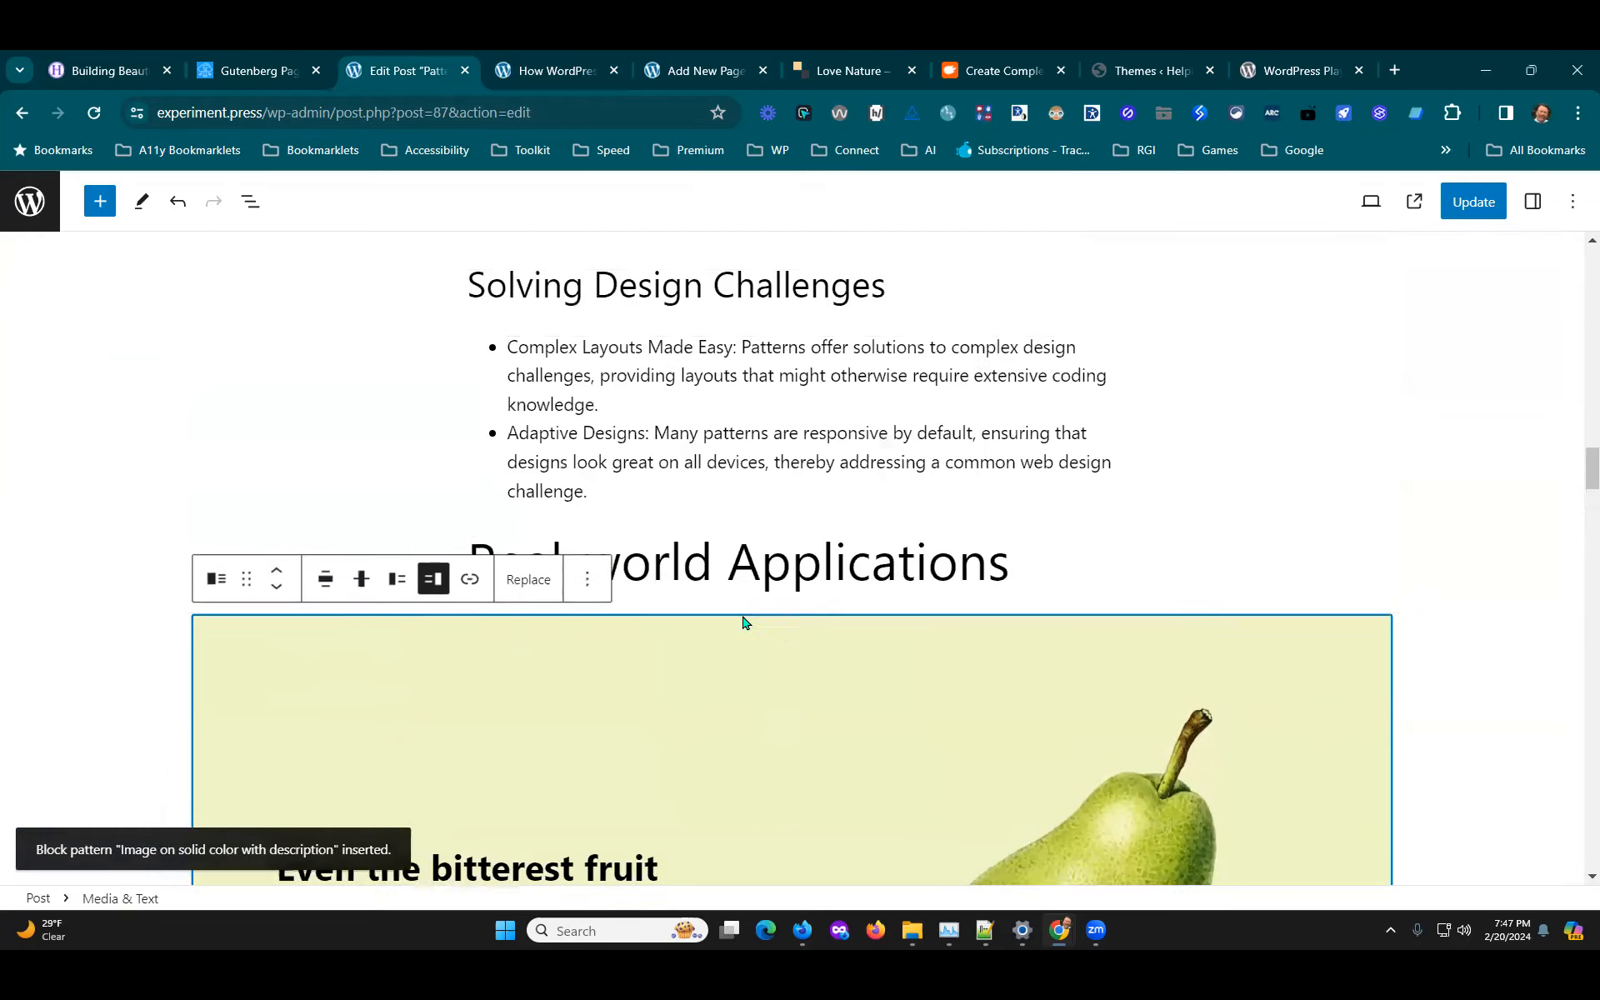
click(588, 595)
scroll(662, 534, down, 1)
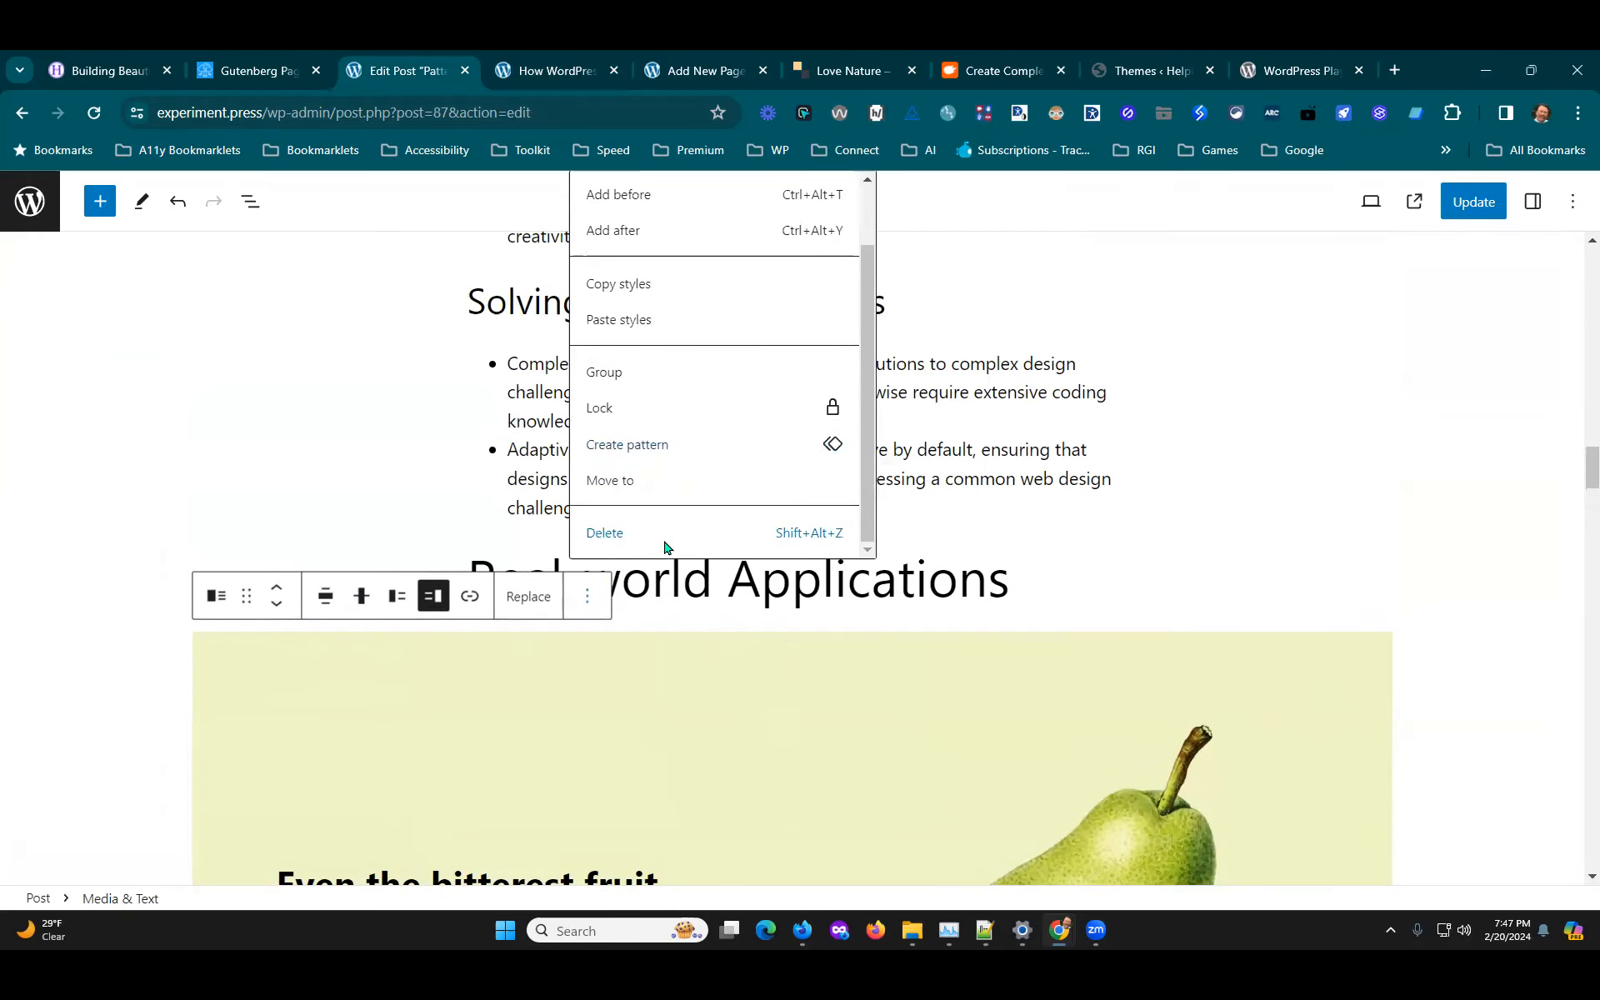
click(664, 540)
Step: Set the font size of the sculpture's description paragraph, starting "Copper wire, wood base", to M
scroll(1084, 600, down, 3)
click(950, 643)
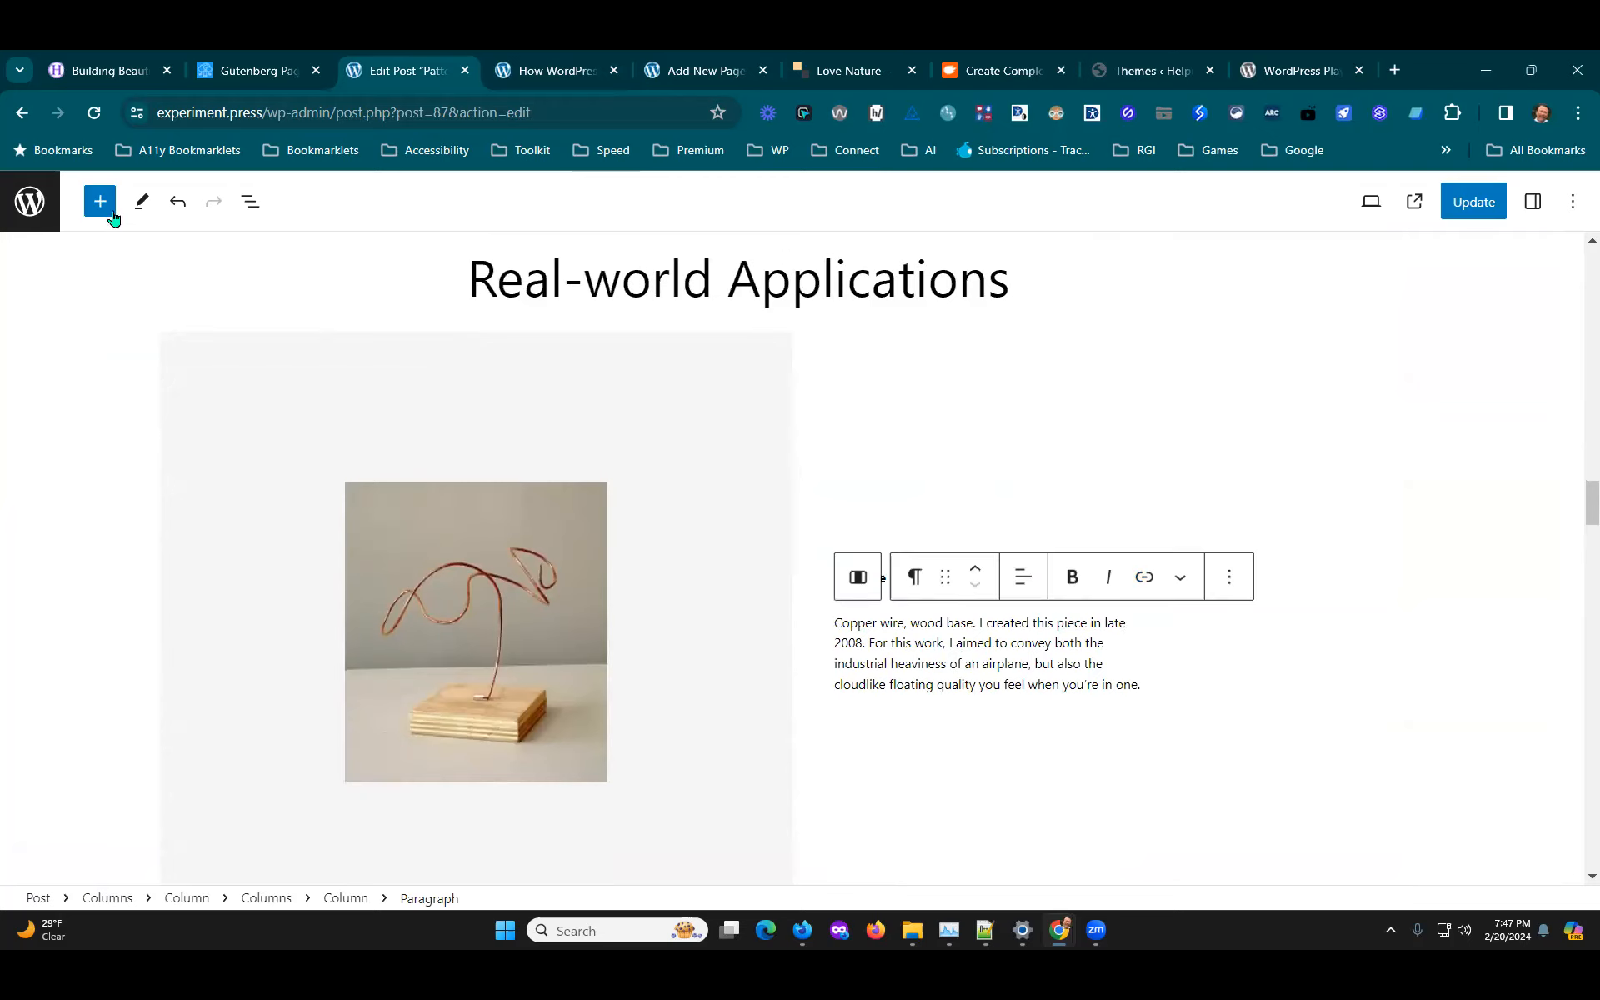
click(1533, 201)
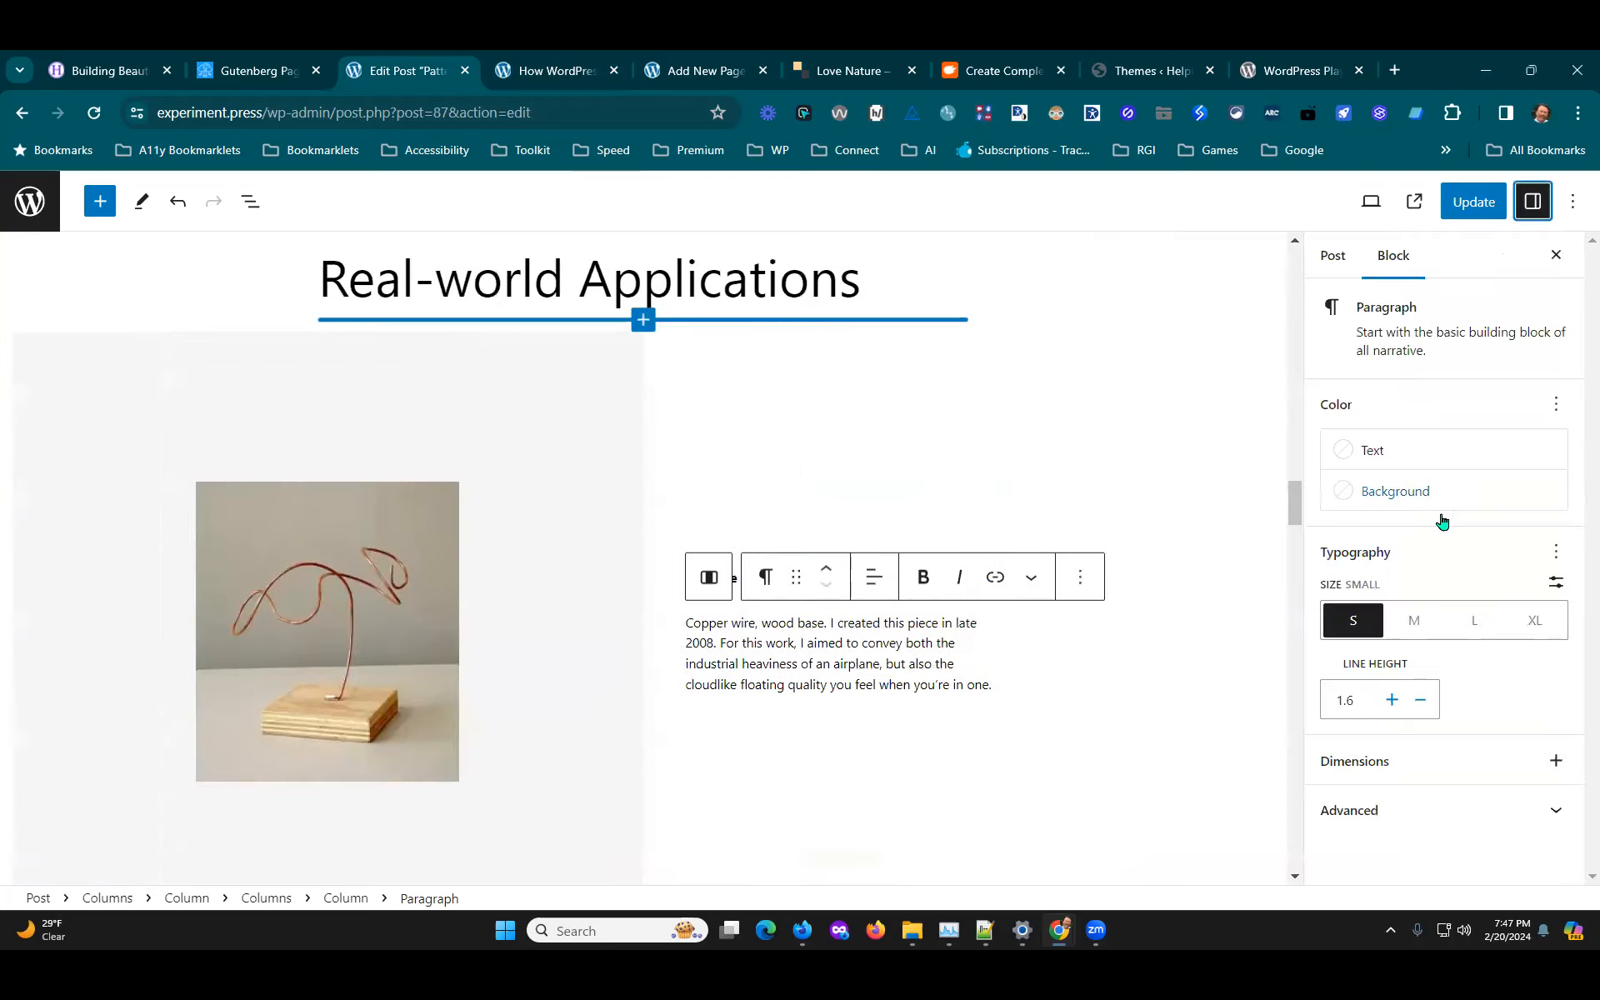
click(1464, 621)
click(1417, 621)
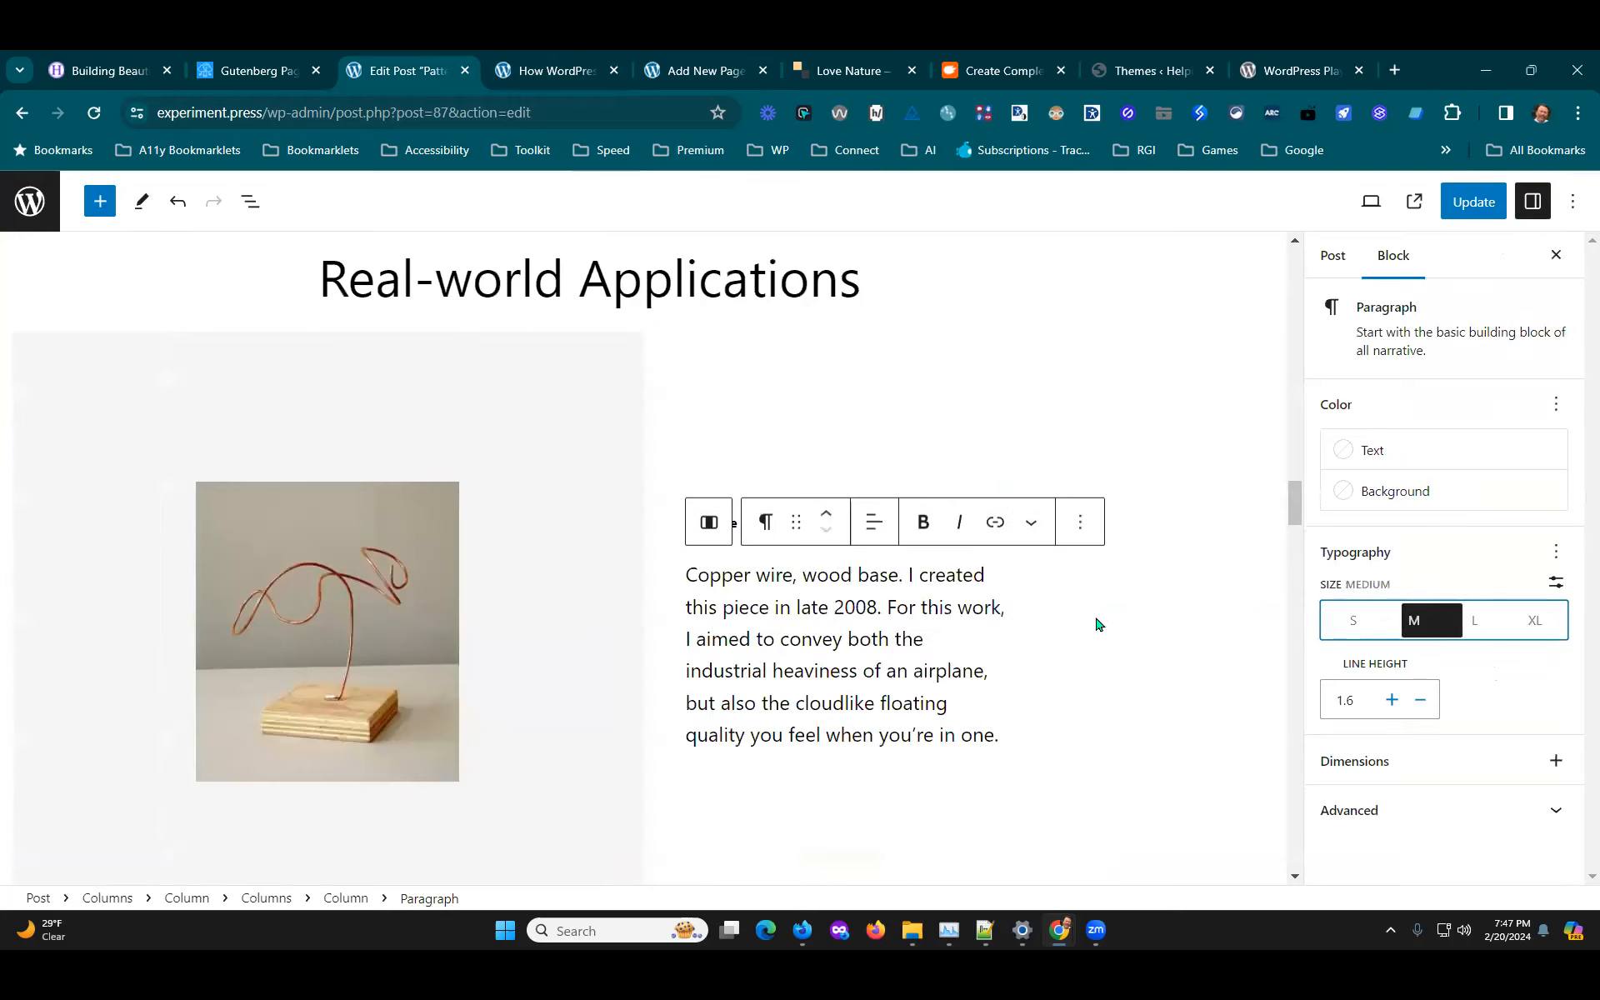
Step: Replace the wire sculpture image under "Real-world Applications" with an uploaded photo of a white seagull in a blue sky
click(371, 554)
click(331, 635)
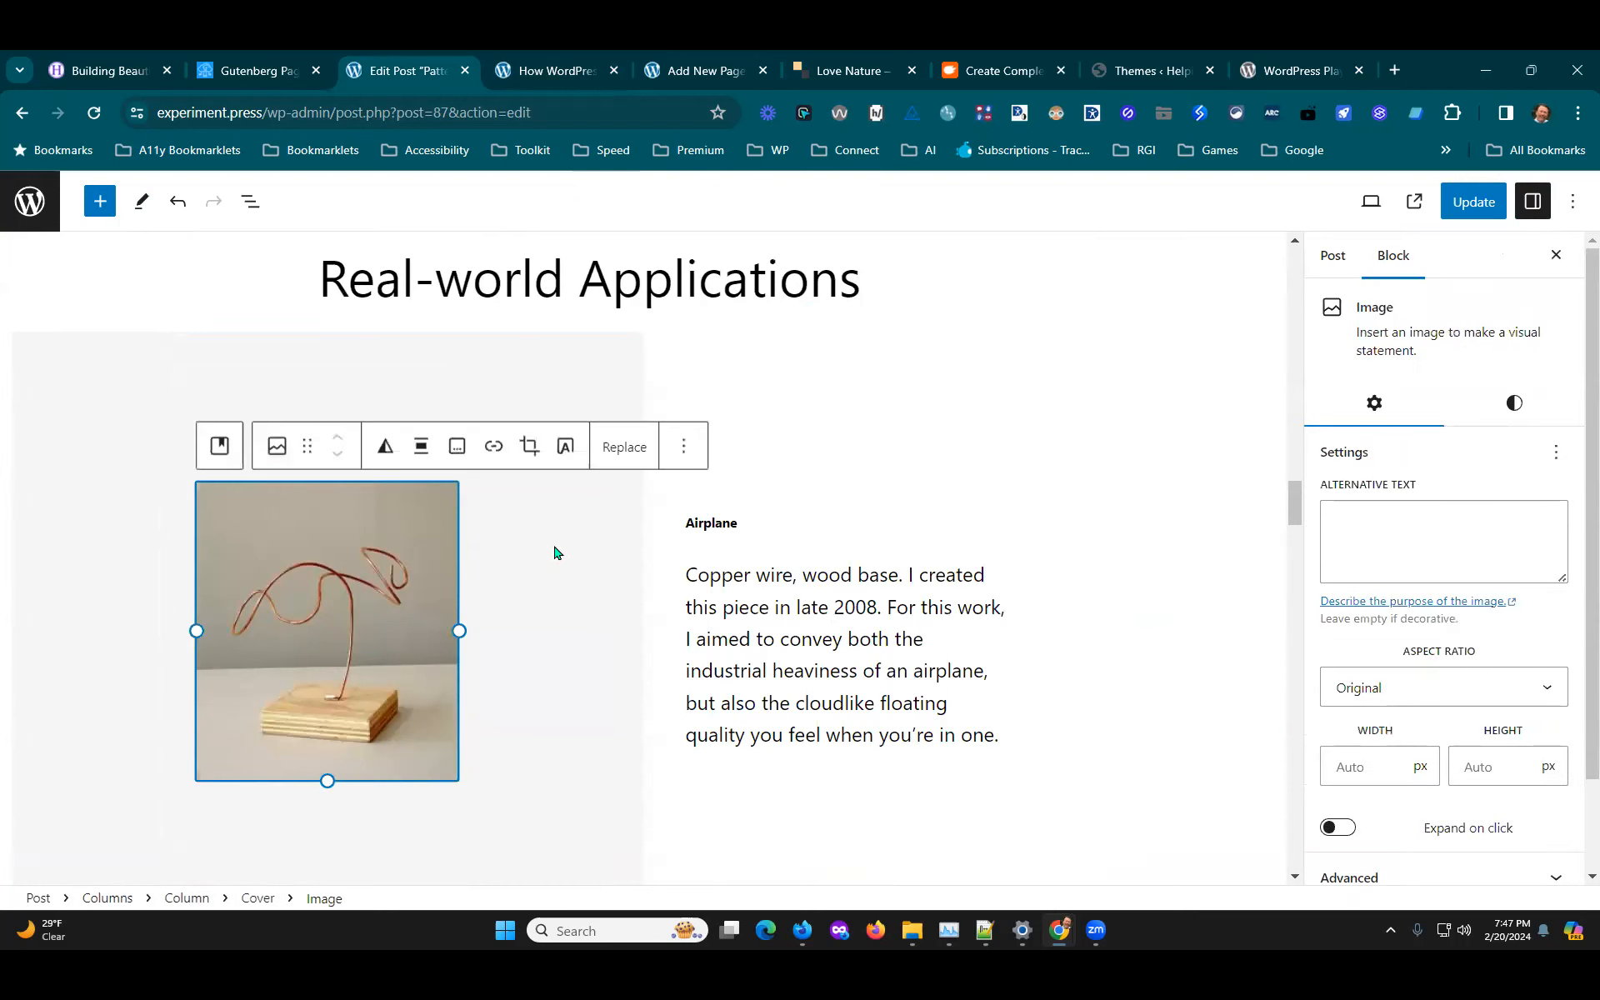
click(631, 450)
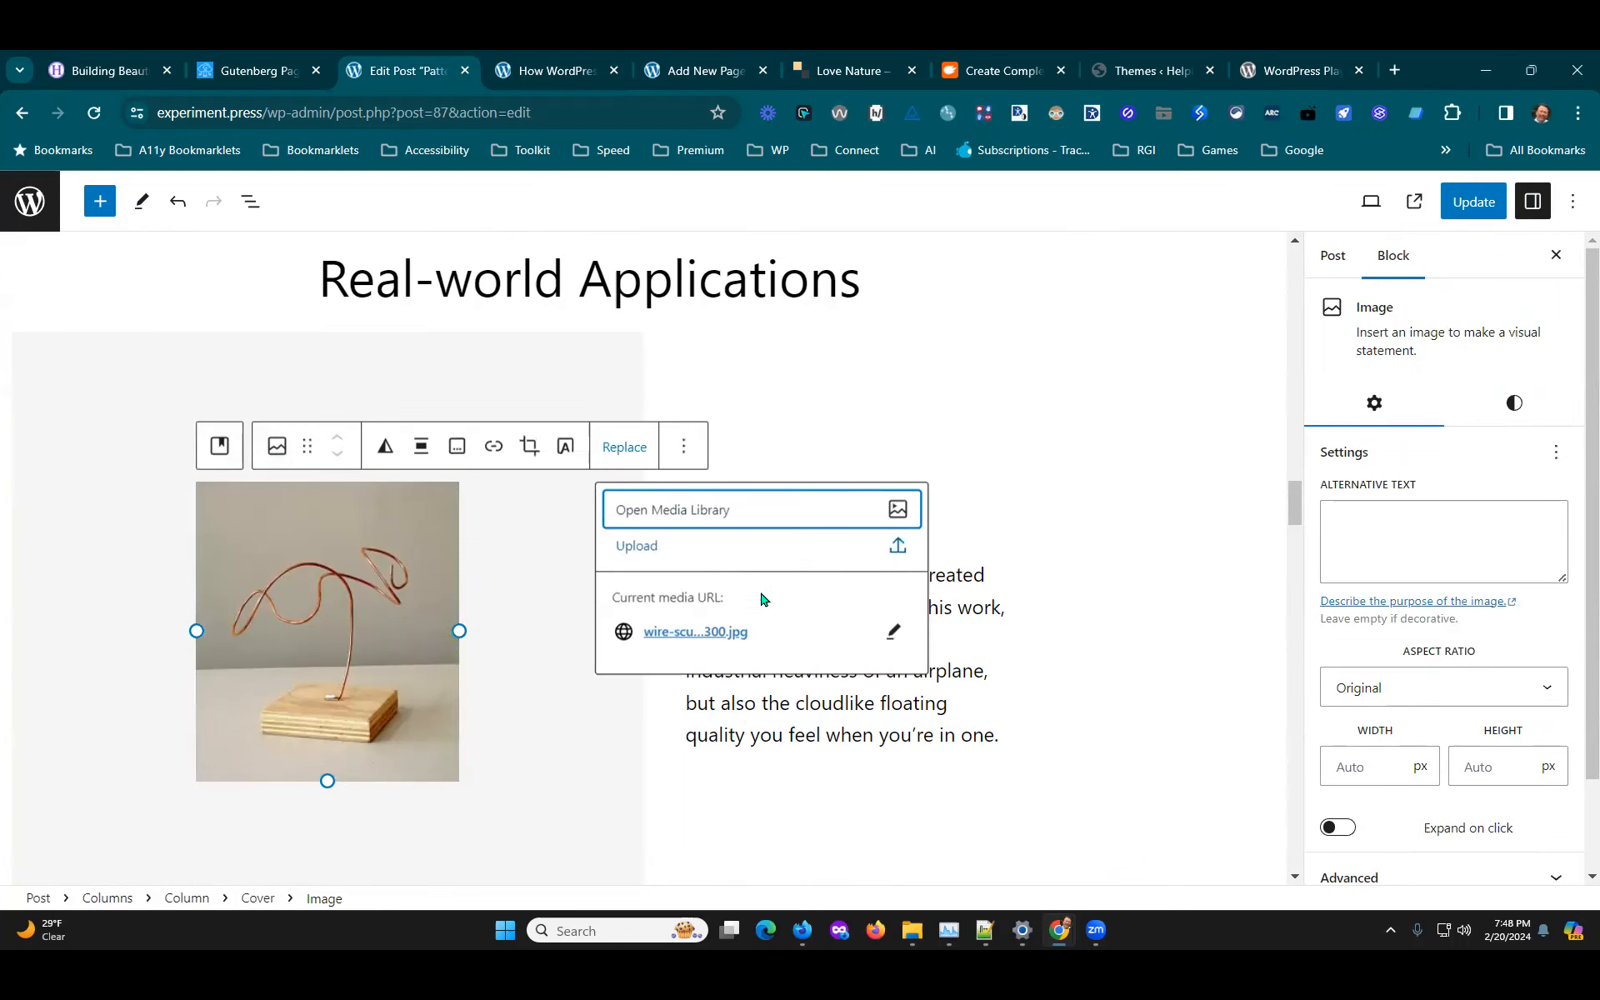
click(638, 547)
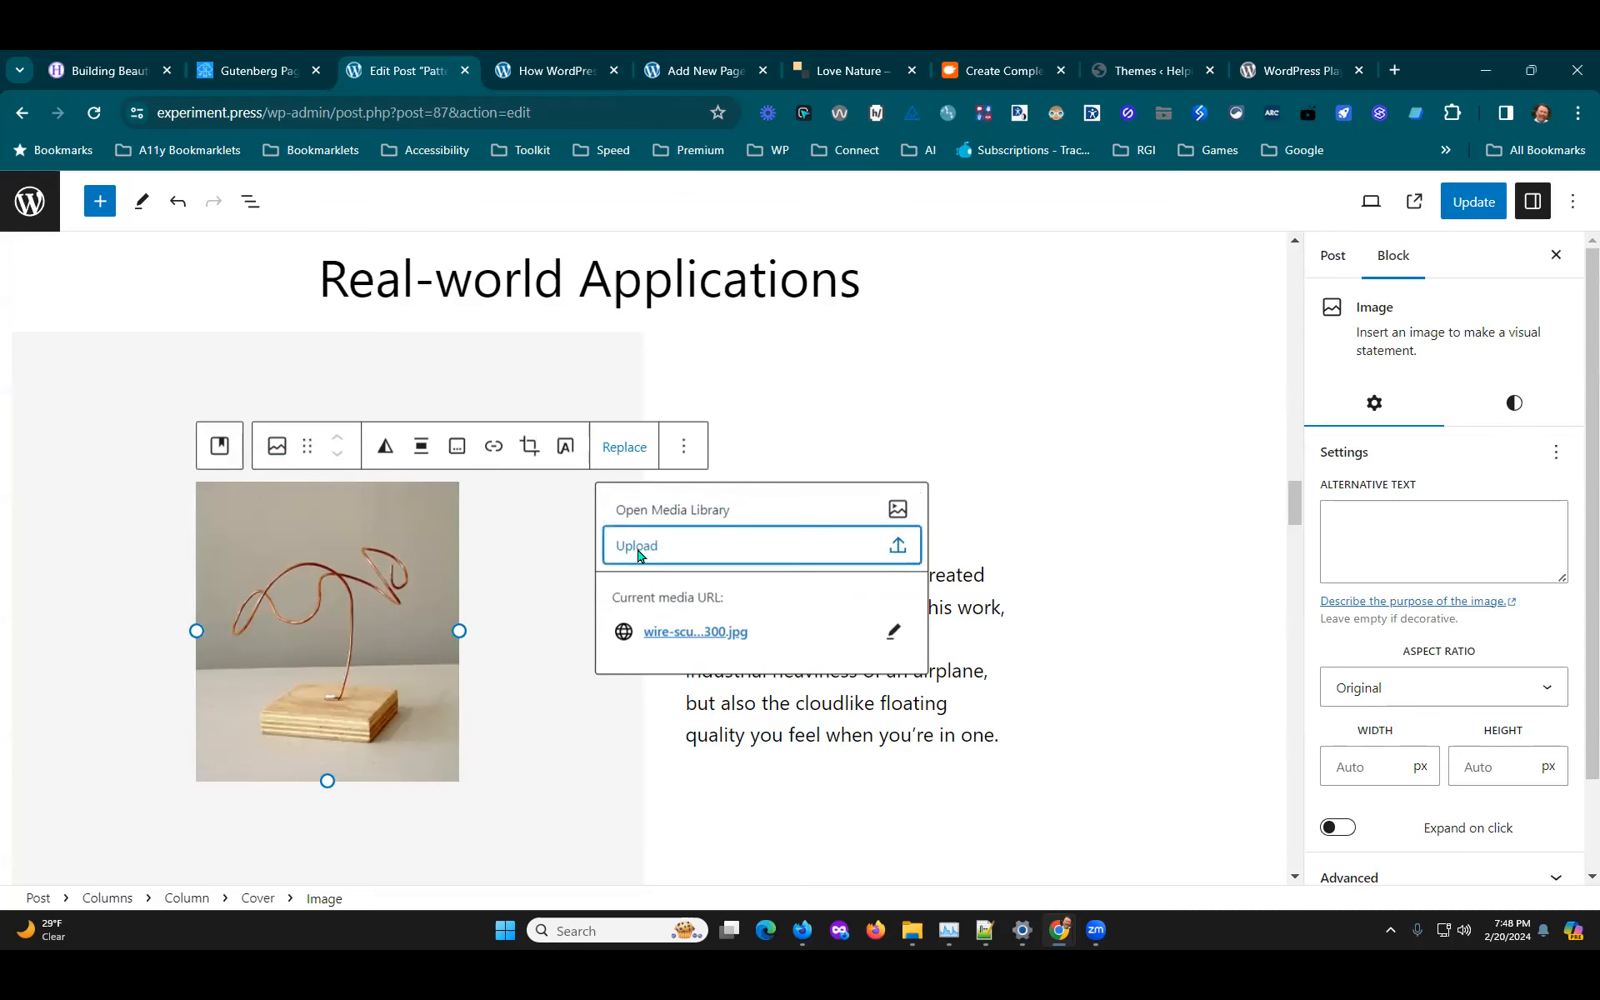
click(960, 490)
click(970, 329)
click(1256, 792)
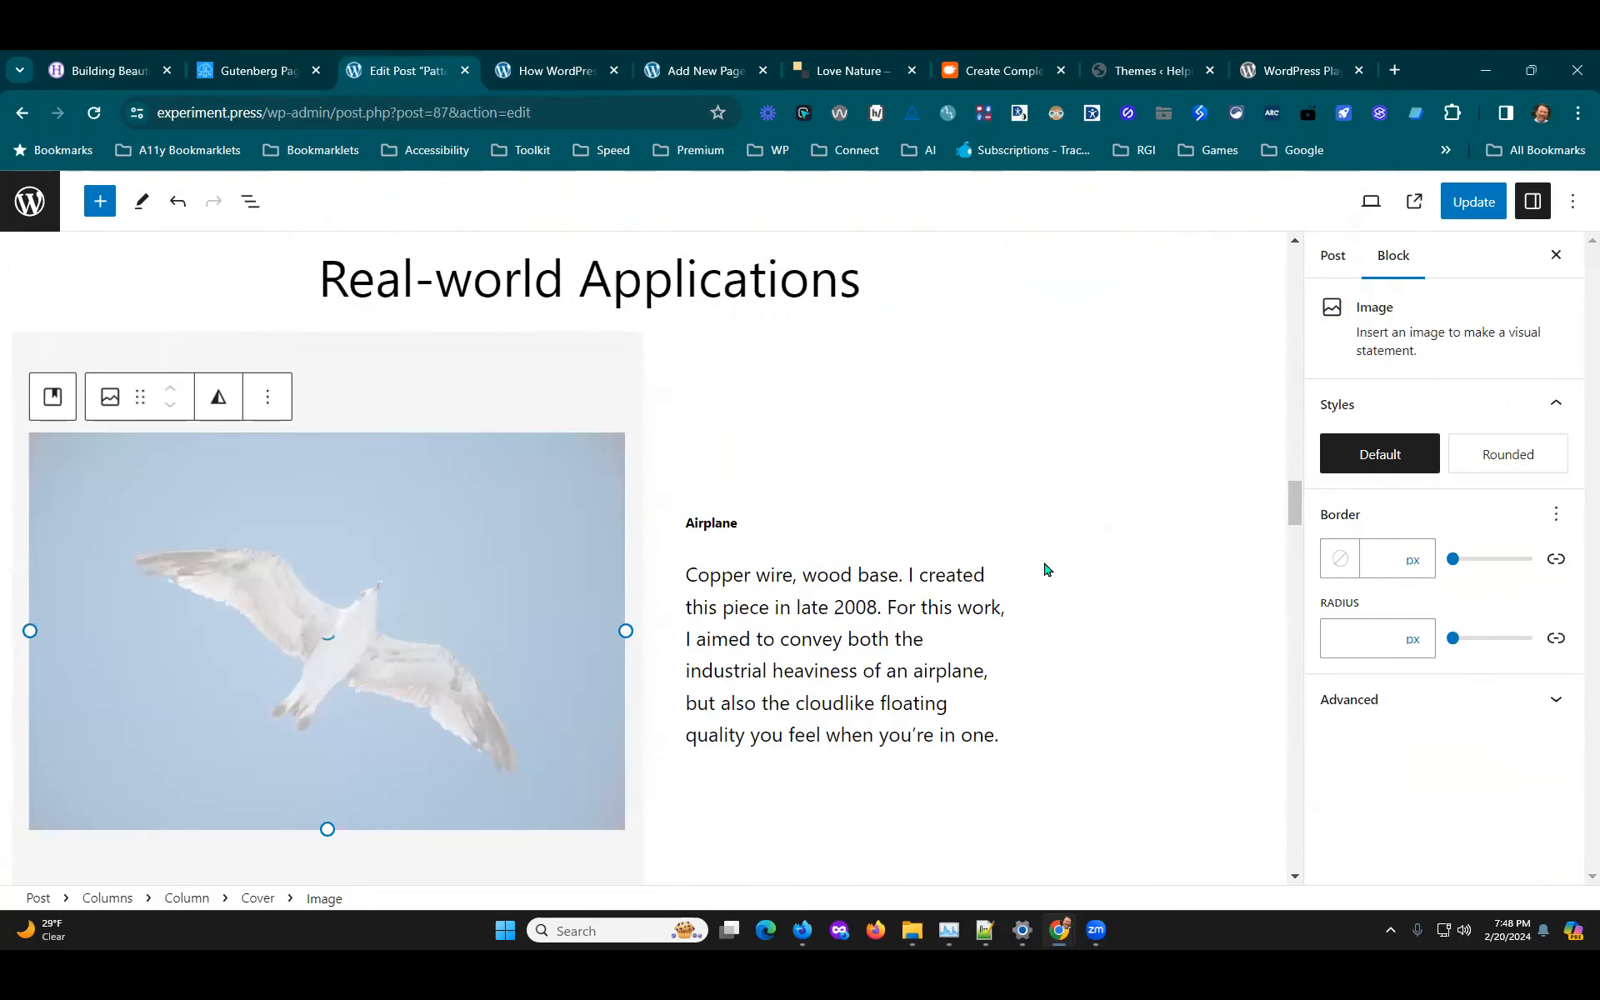
Step: Set the font size of the bold "Airplane" title beside the seagull photo to L
click(732, 527)
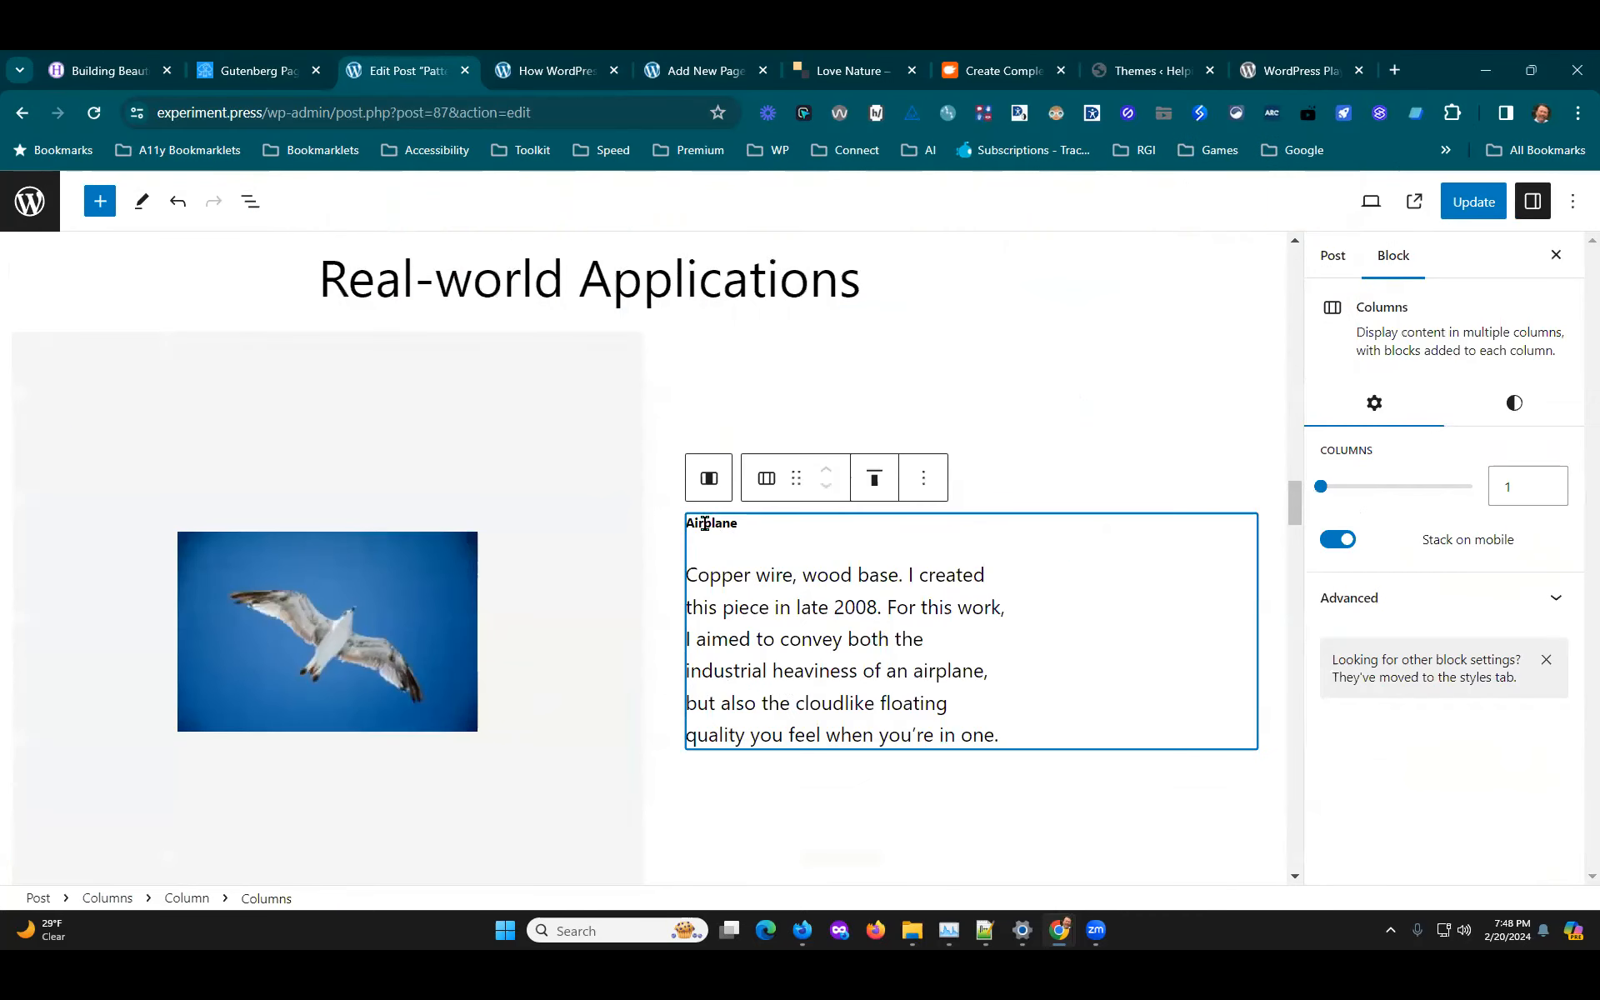
click(704, 524)
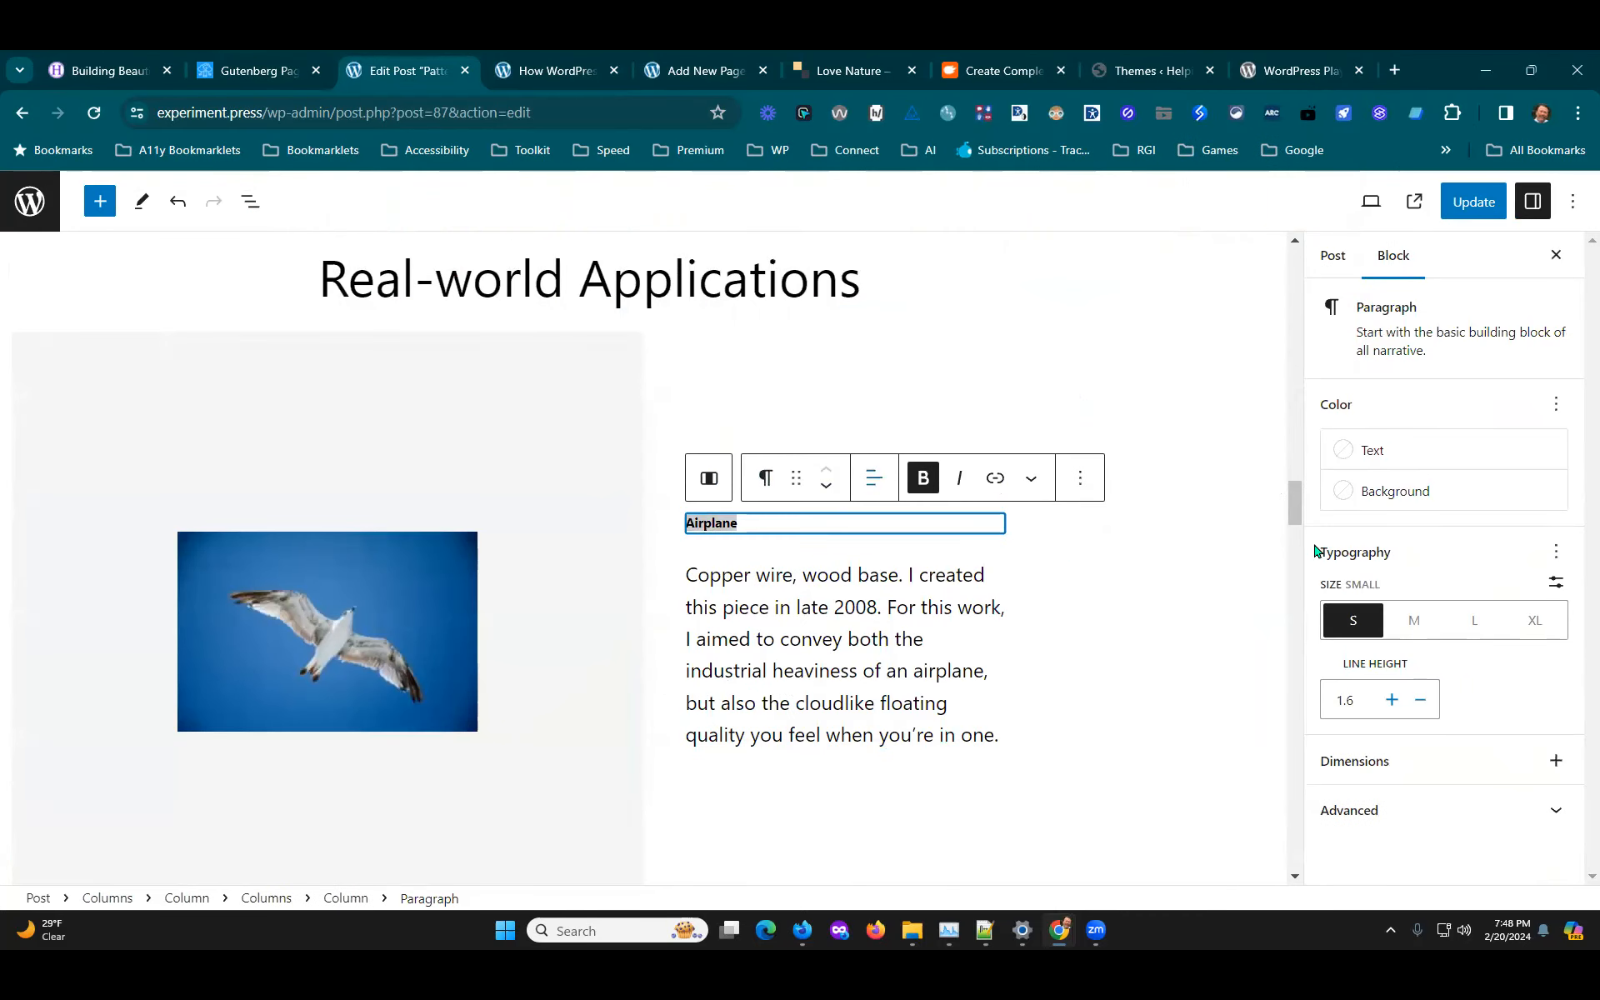
click(1475, 624)
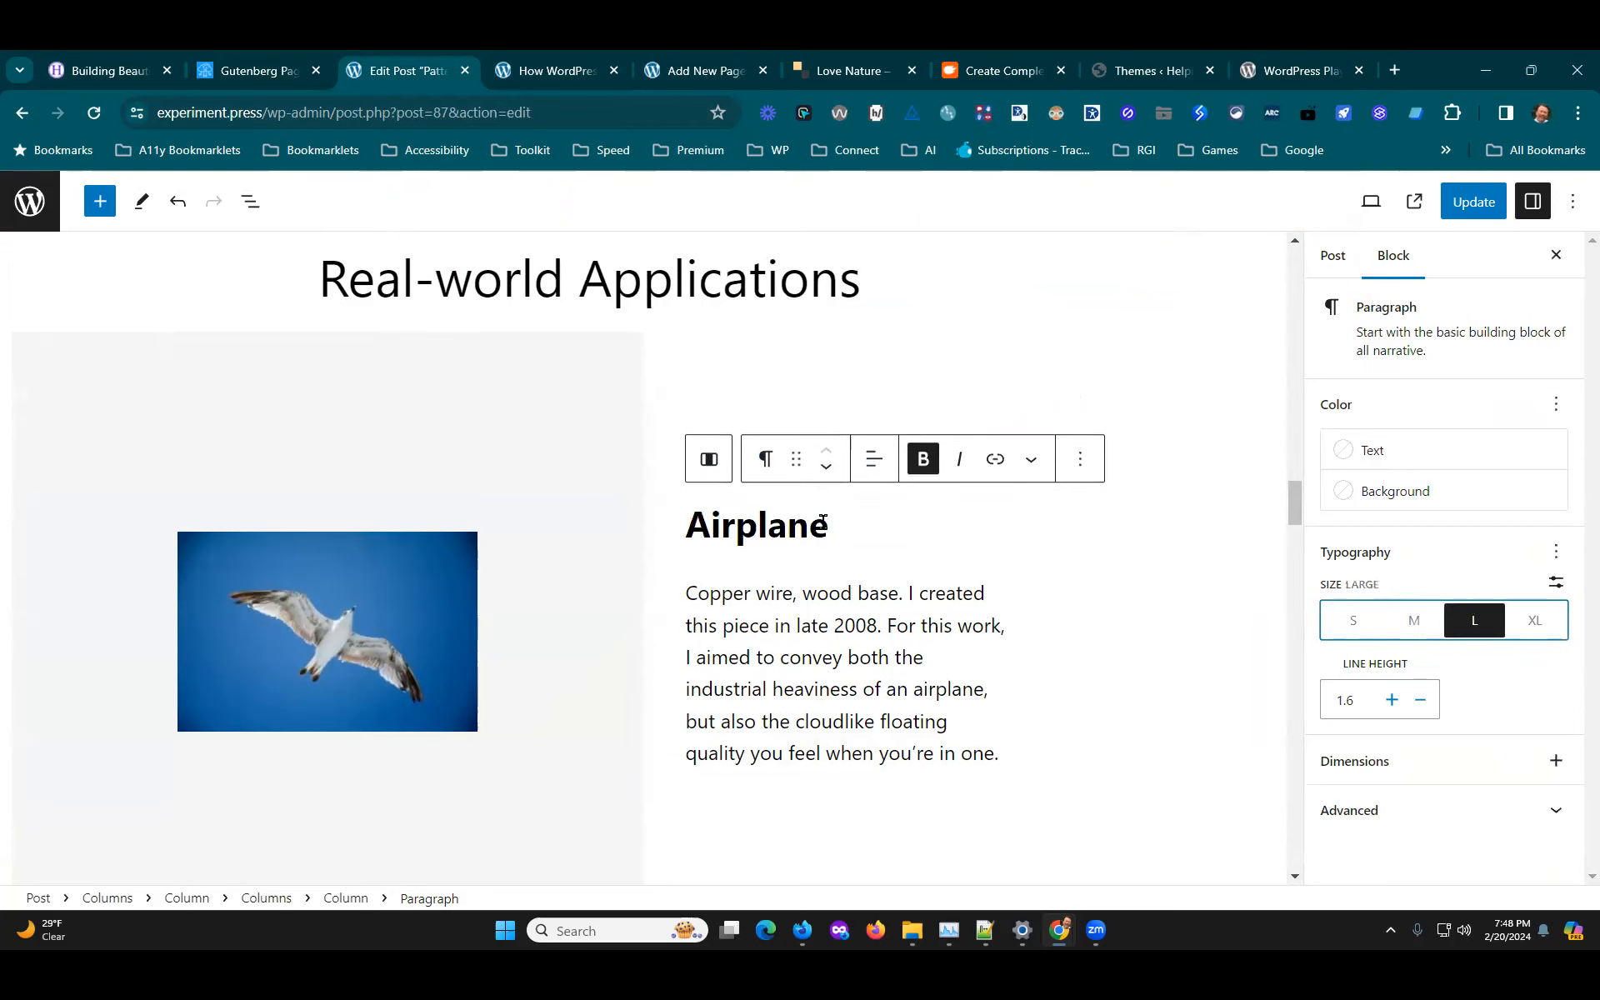
double_click(731, 533)
scroll(864, 750, down, 1)
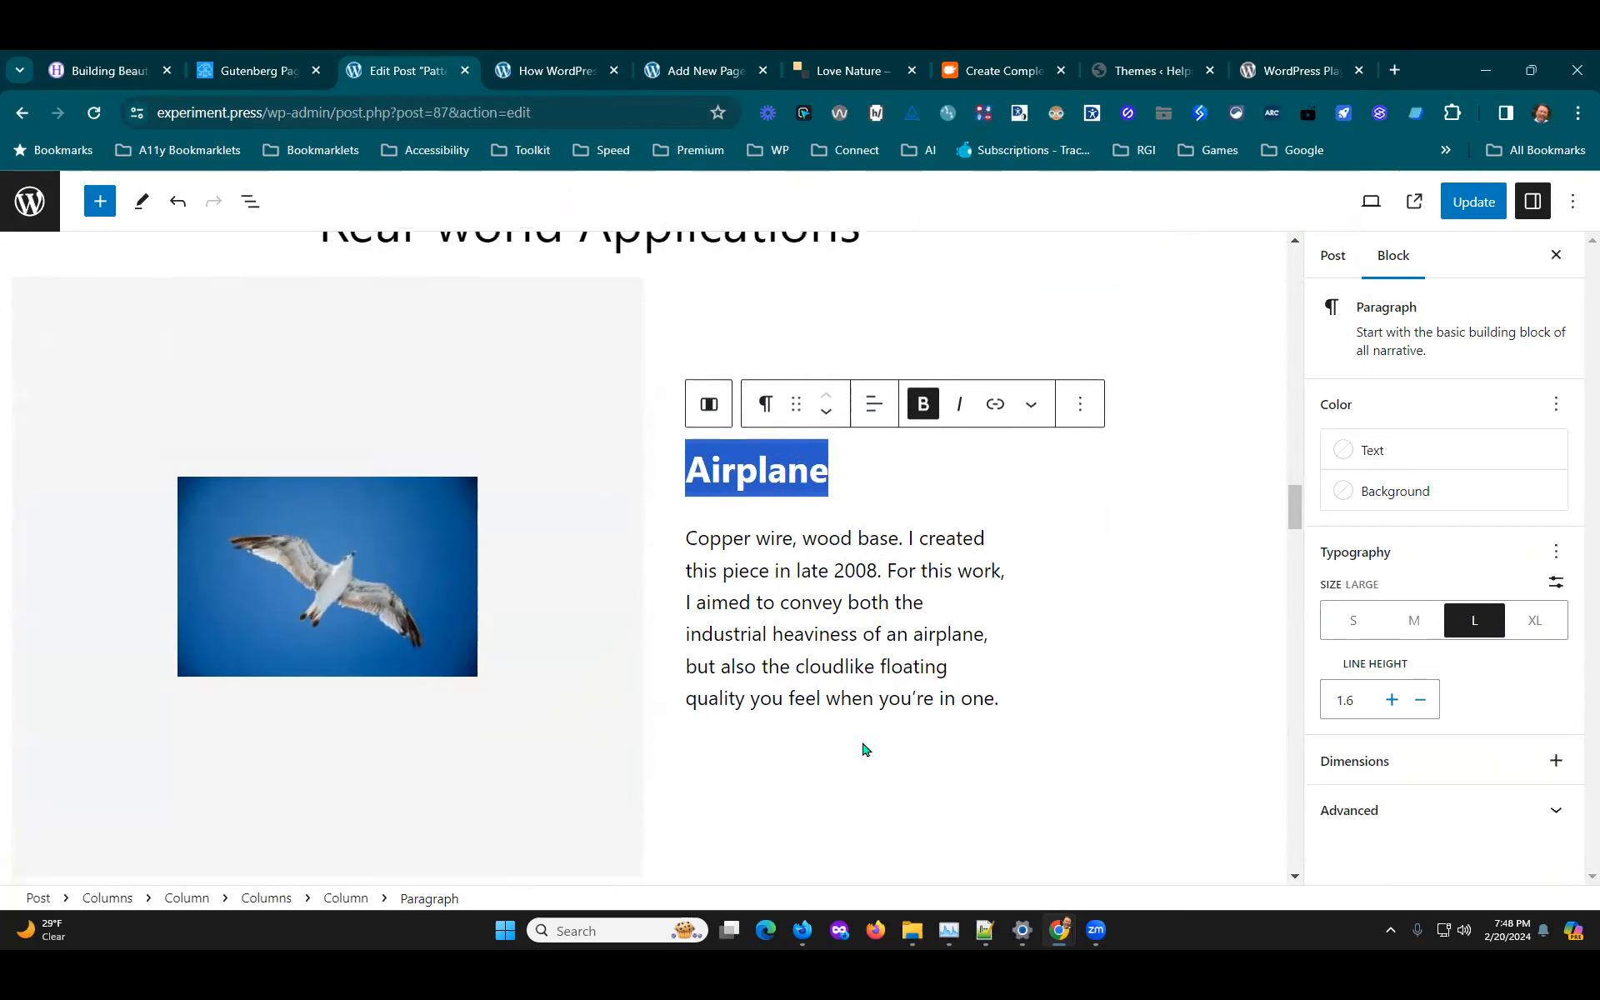
scroll(1033, 528, up, 2)
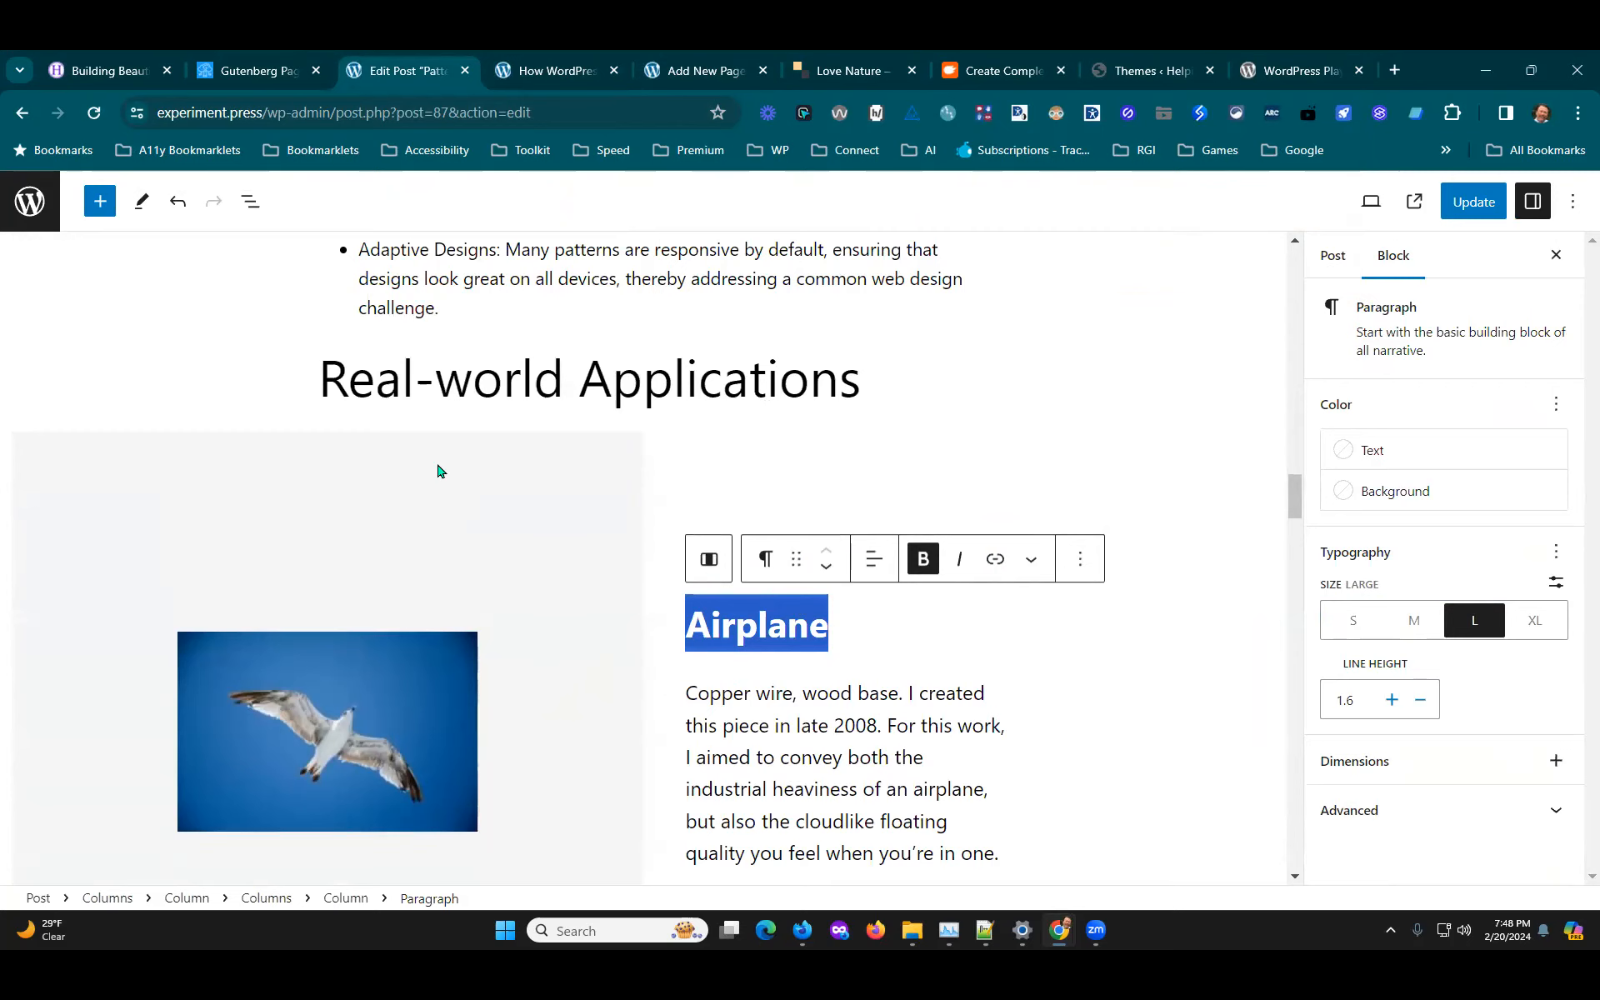
scroll(477, 669, down, 2)
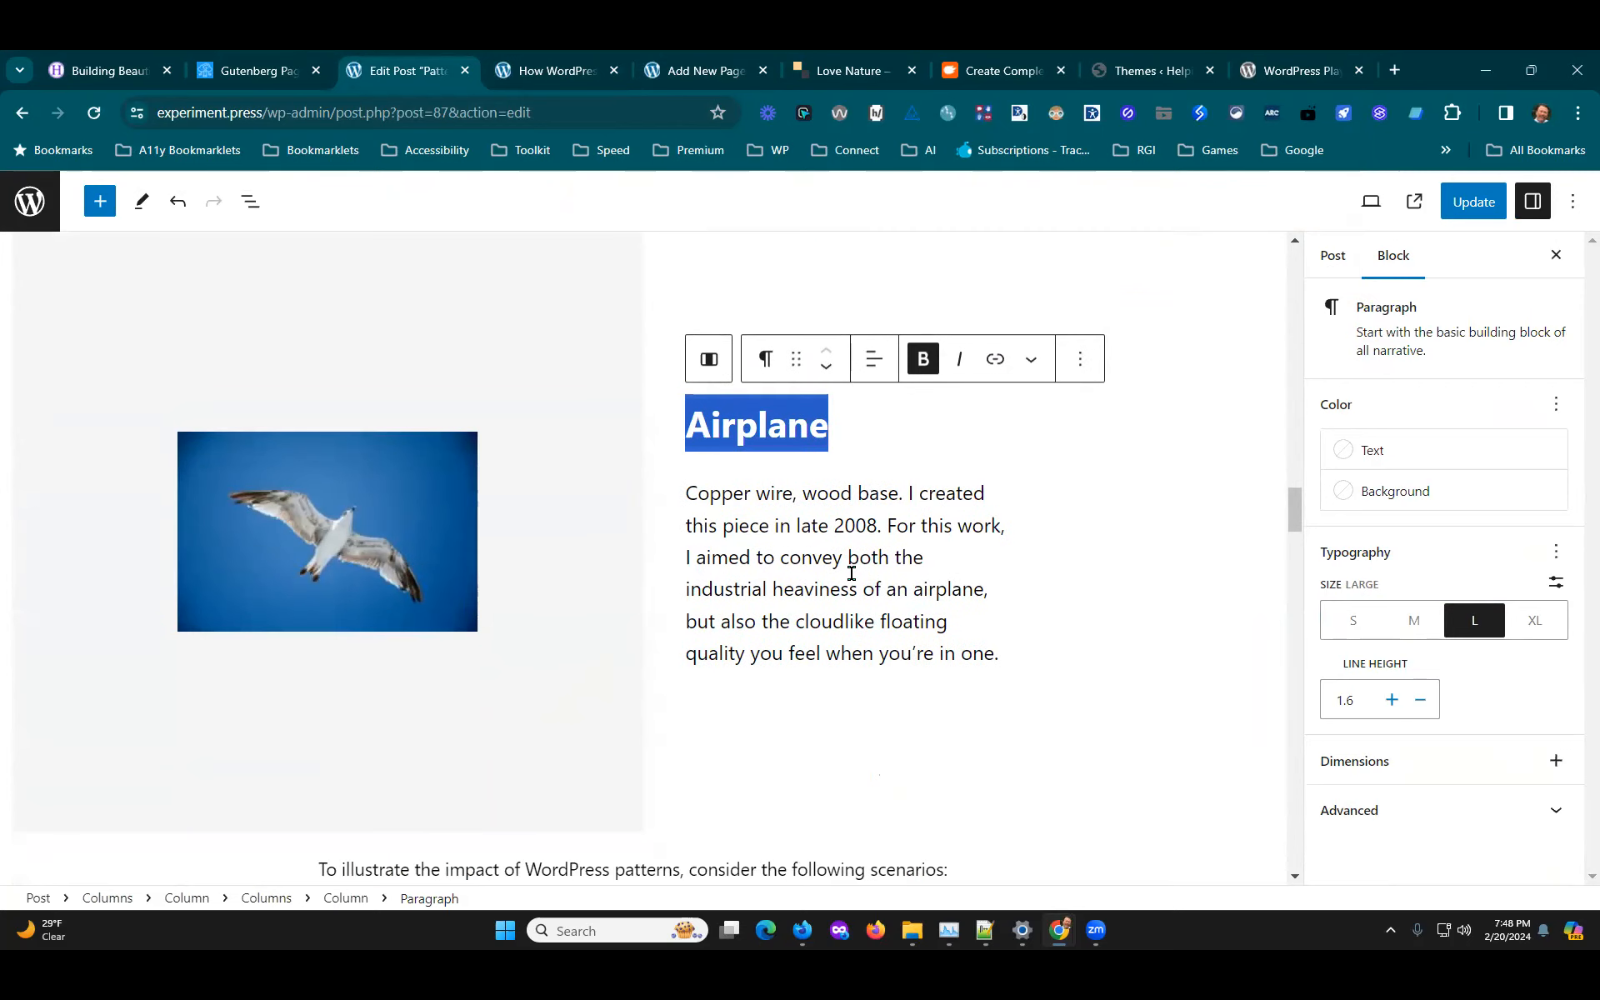
scroll(843, 579, down, 3)
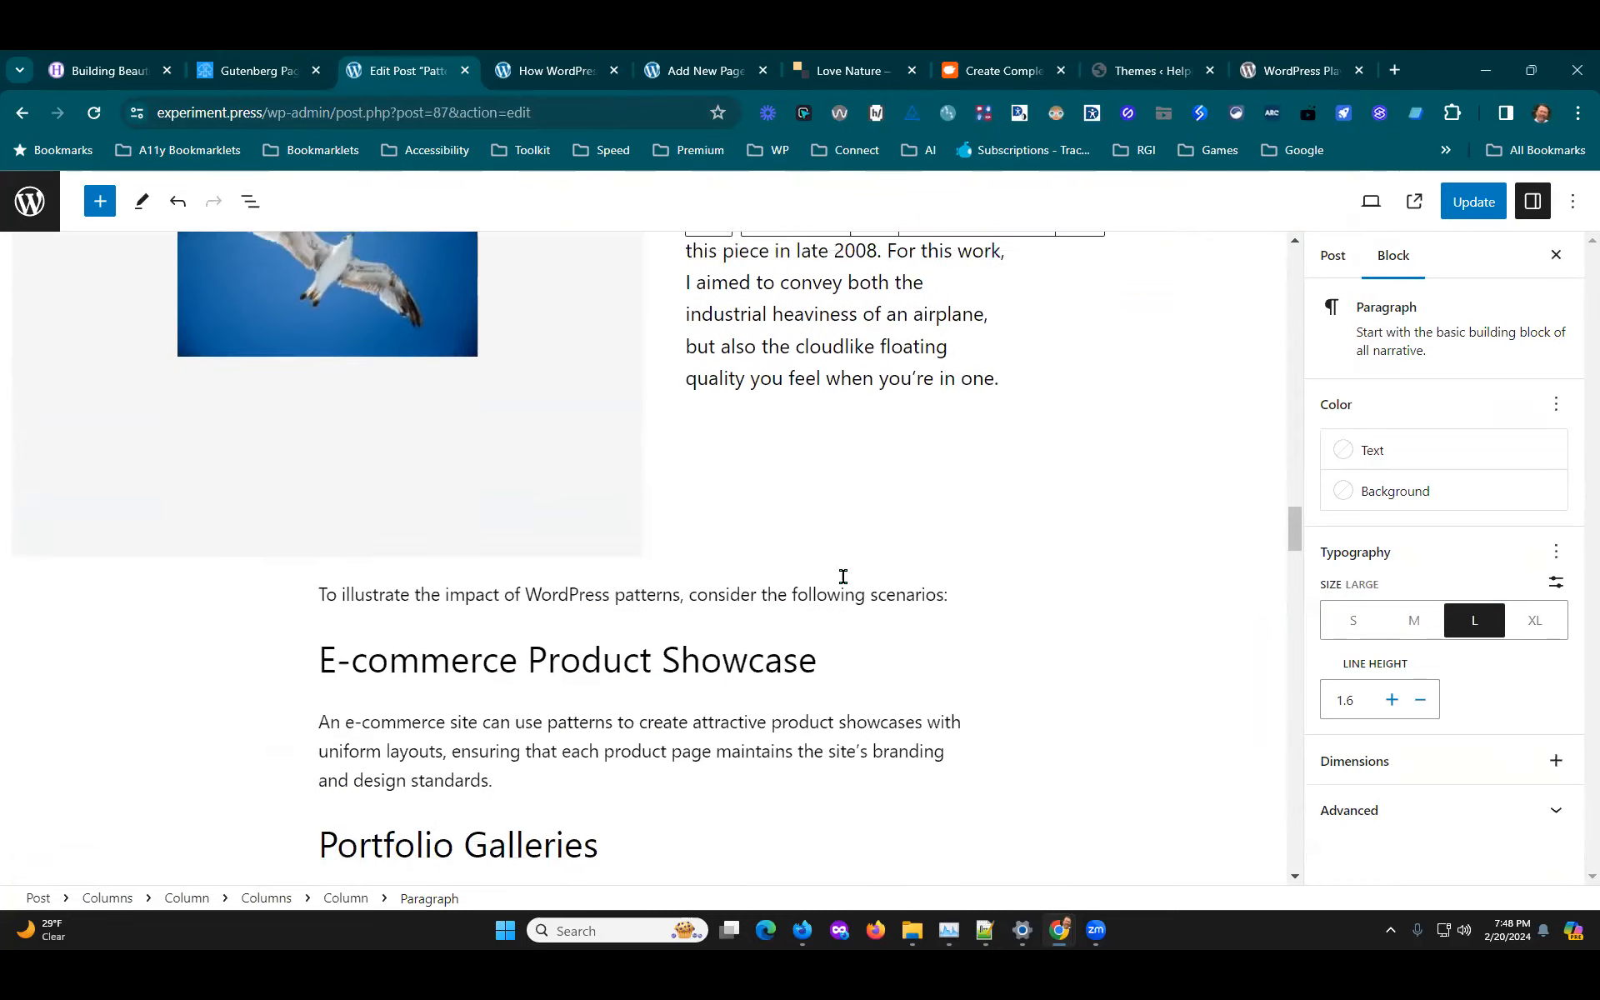
scroll(983, 661, up, 5)
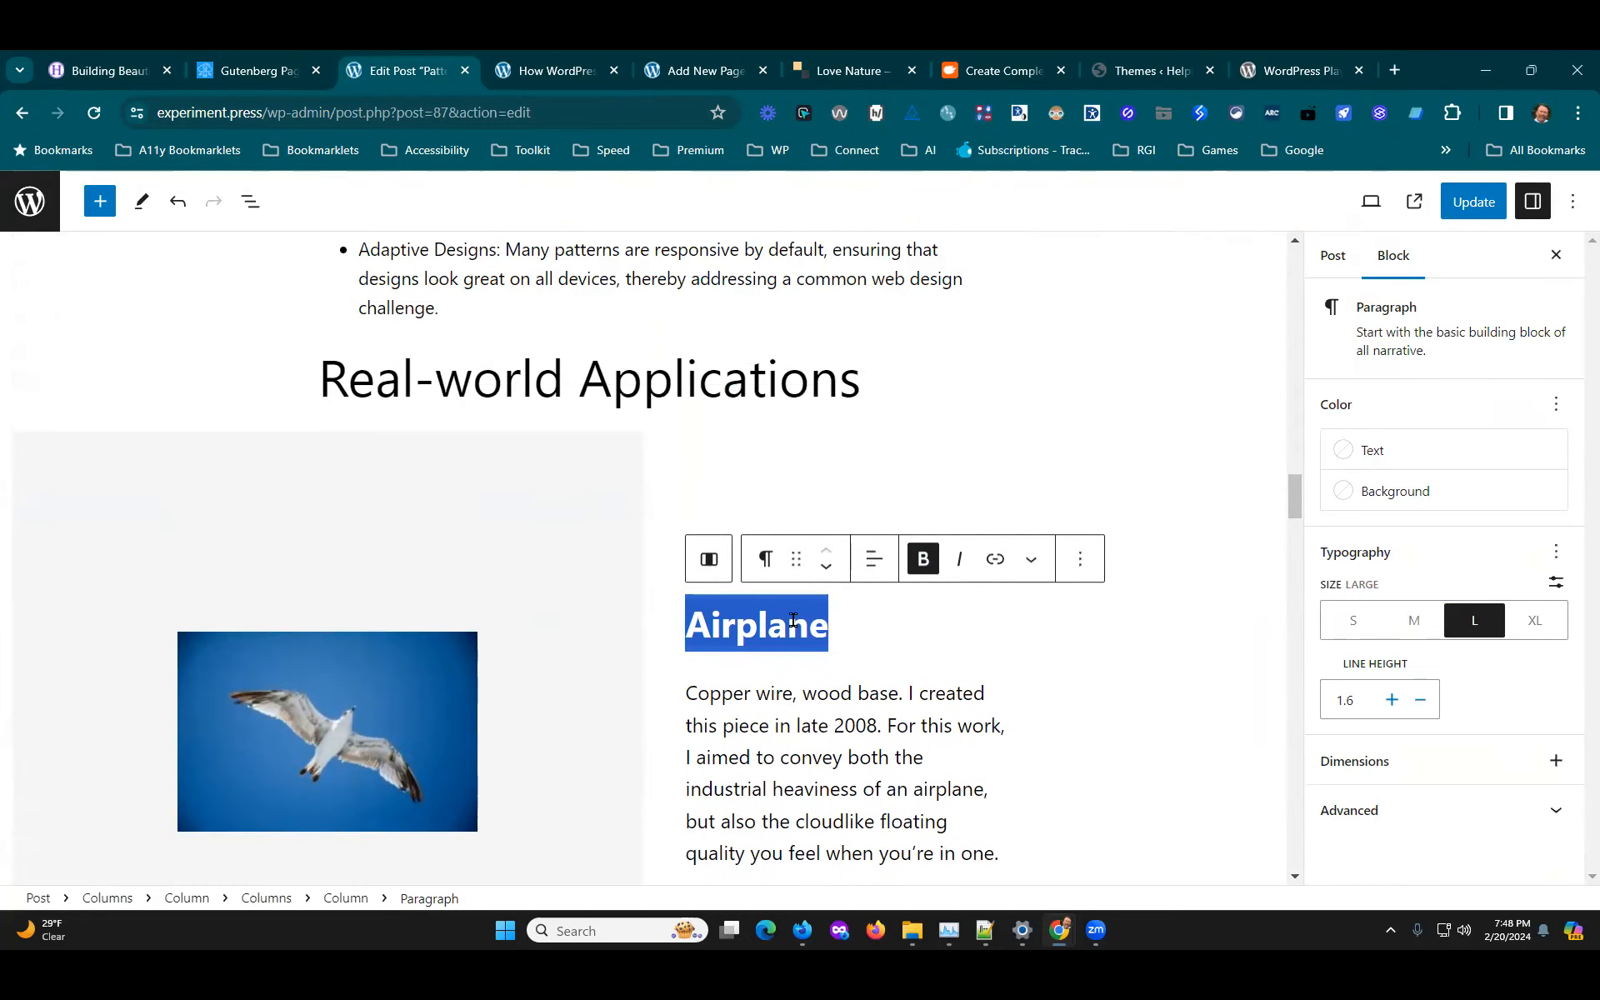
Step: Wrap the entire Columns block holding the seagull photo and the "Airplane" text in a group
click(576, 471)
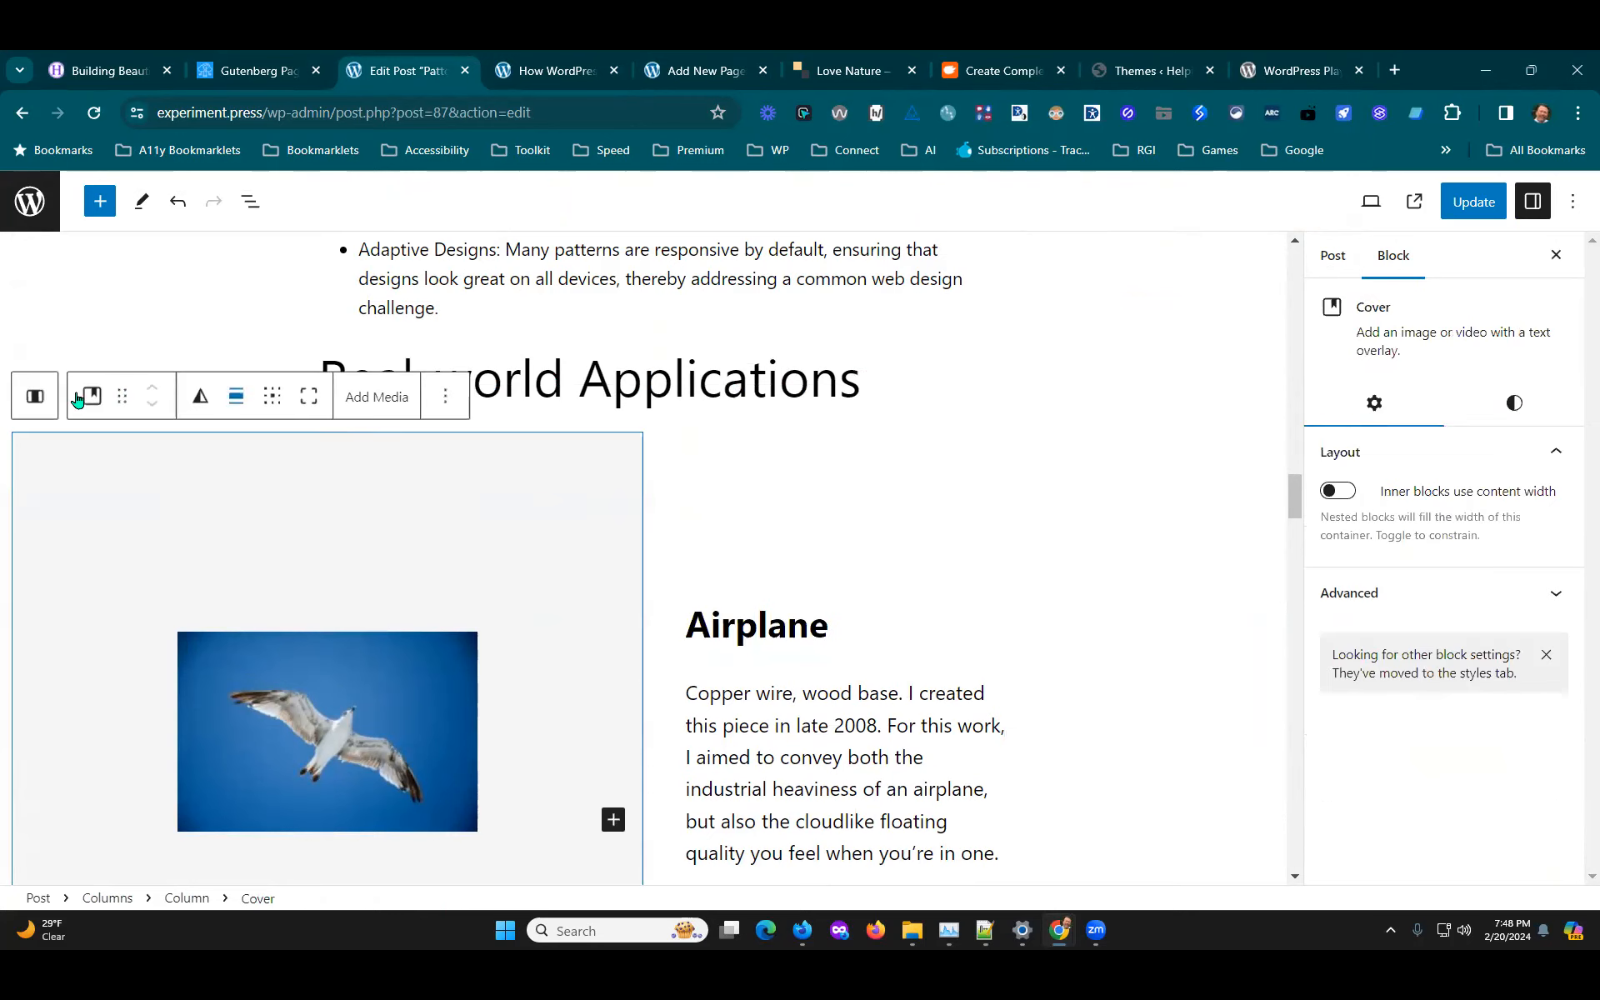
scroll(607, 443, up, 1)
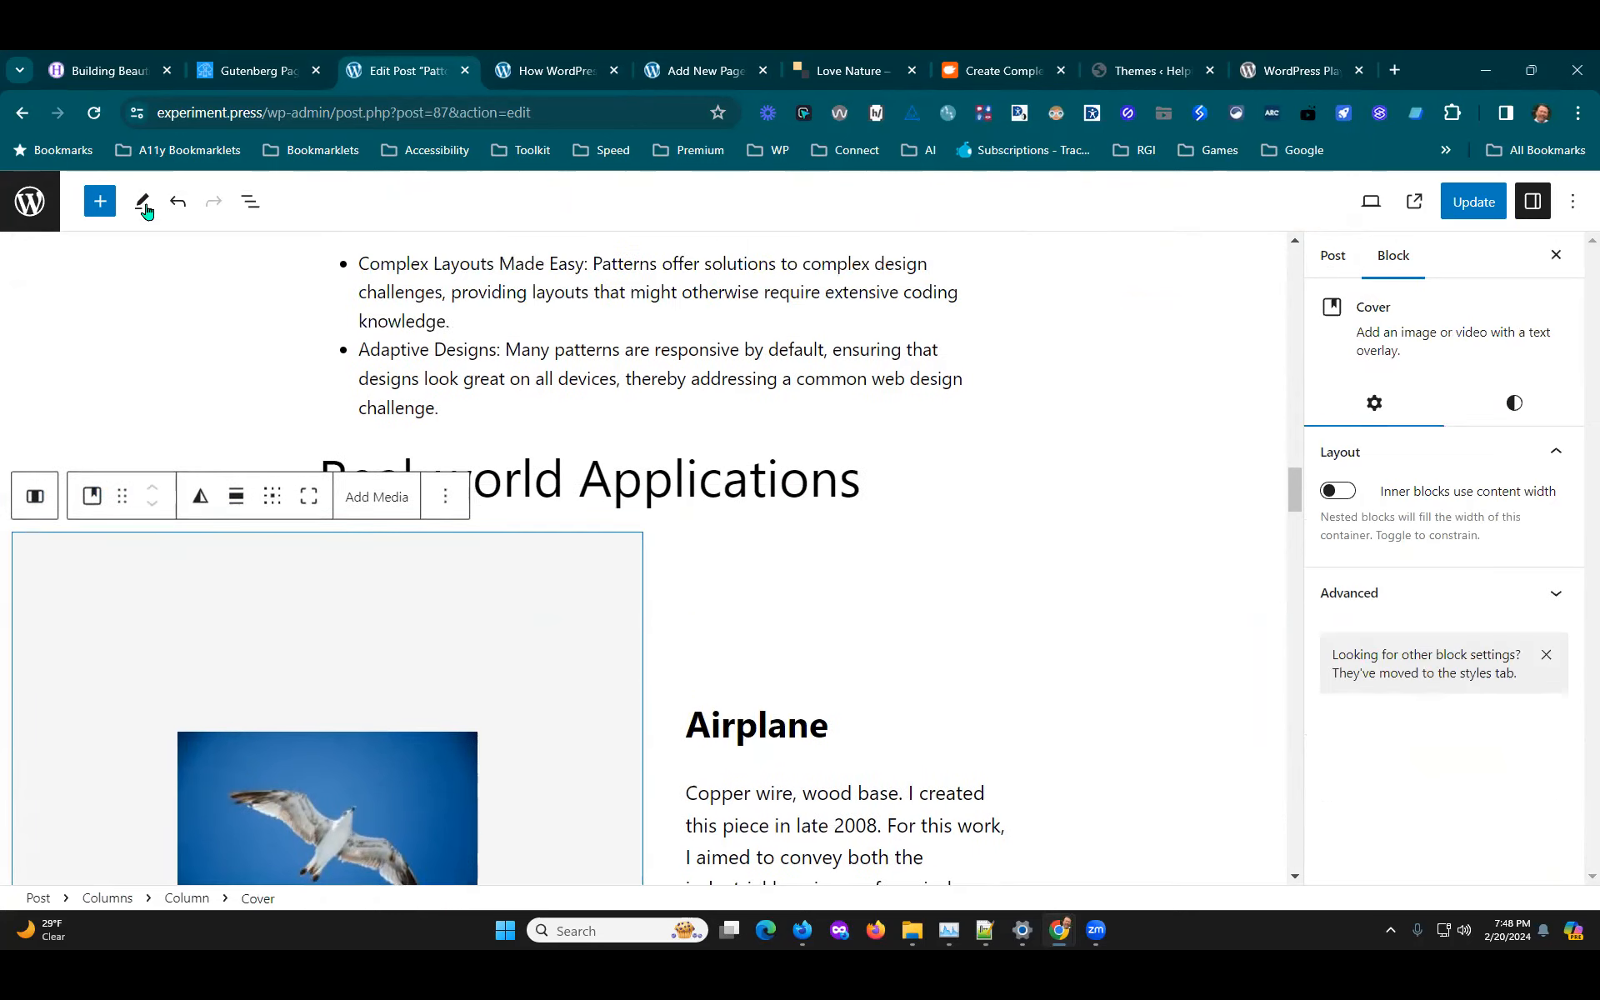
click(250, 201)
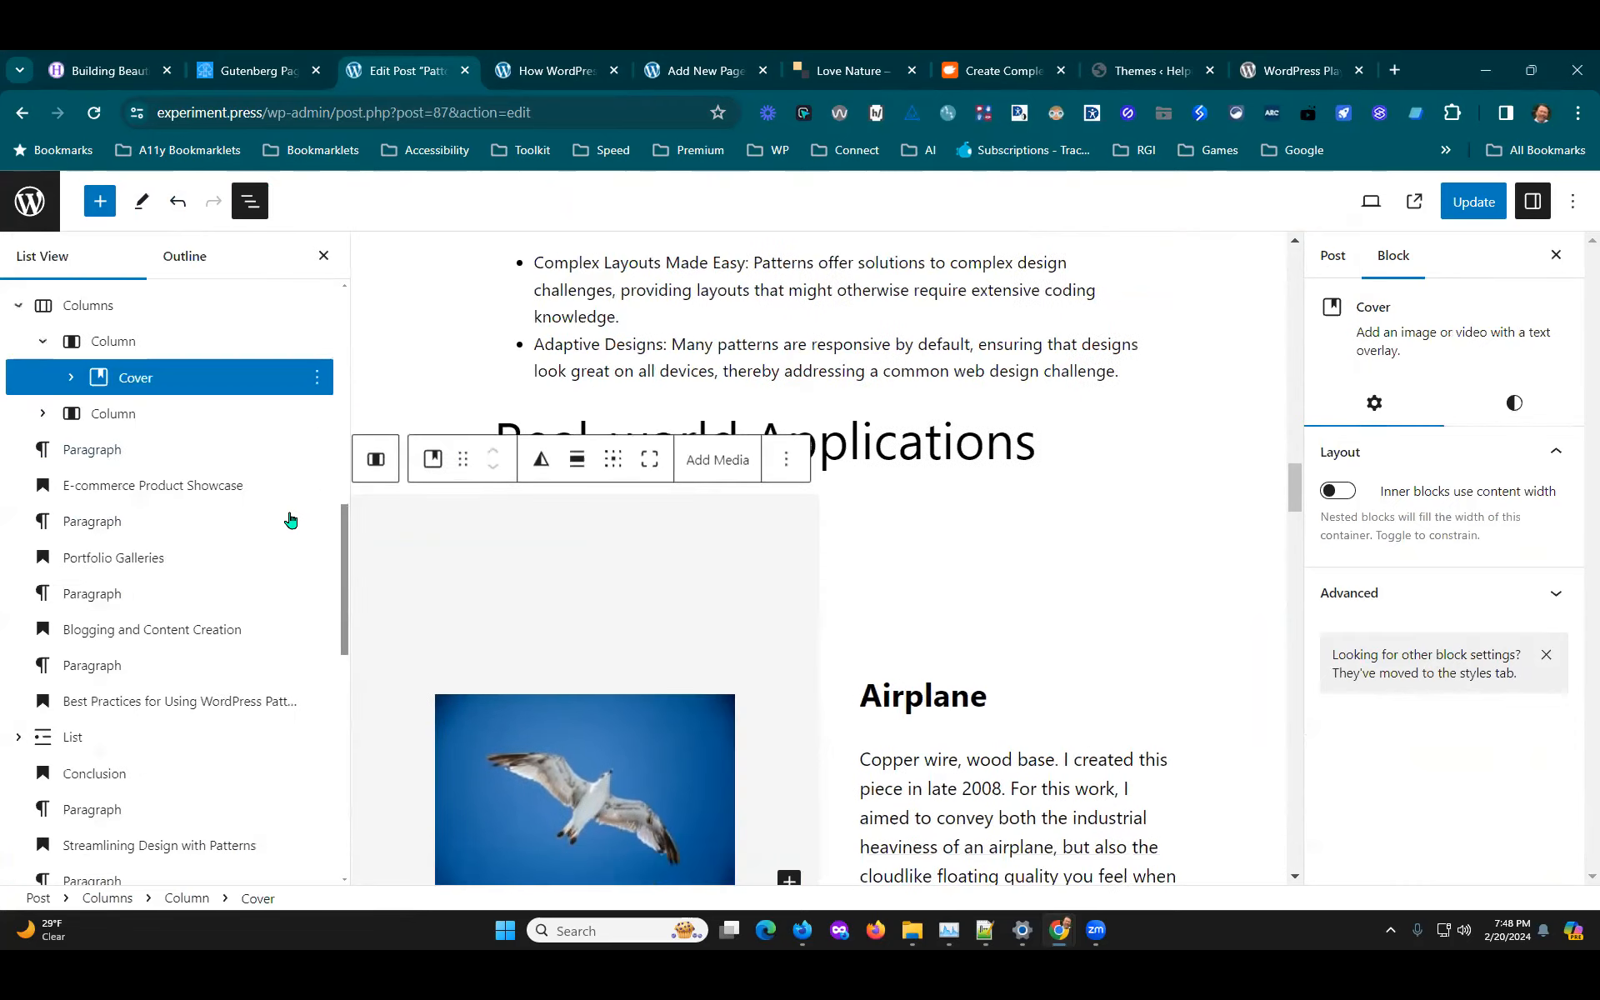
click(83, 306)
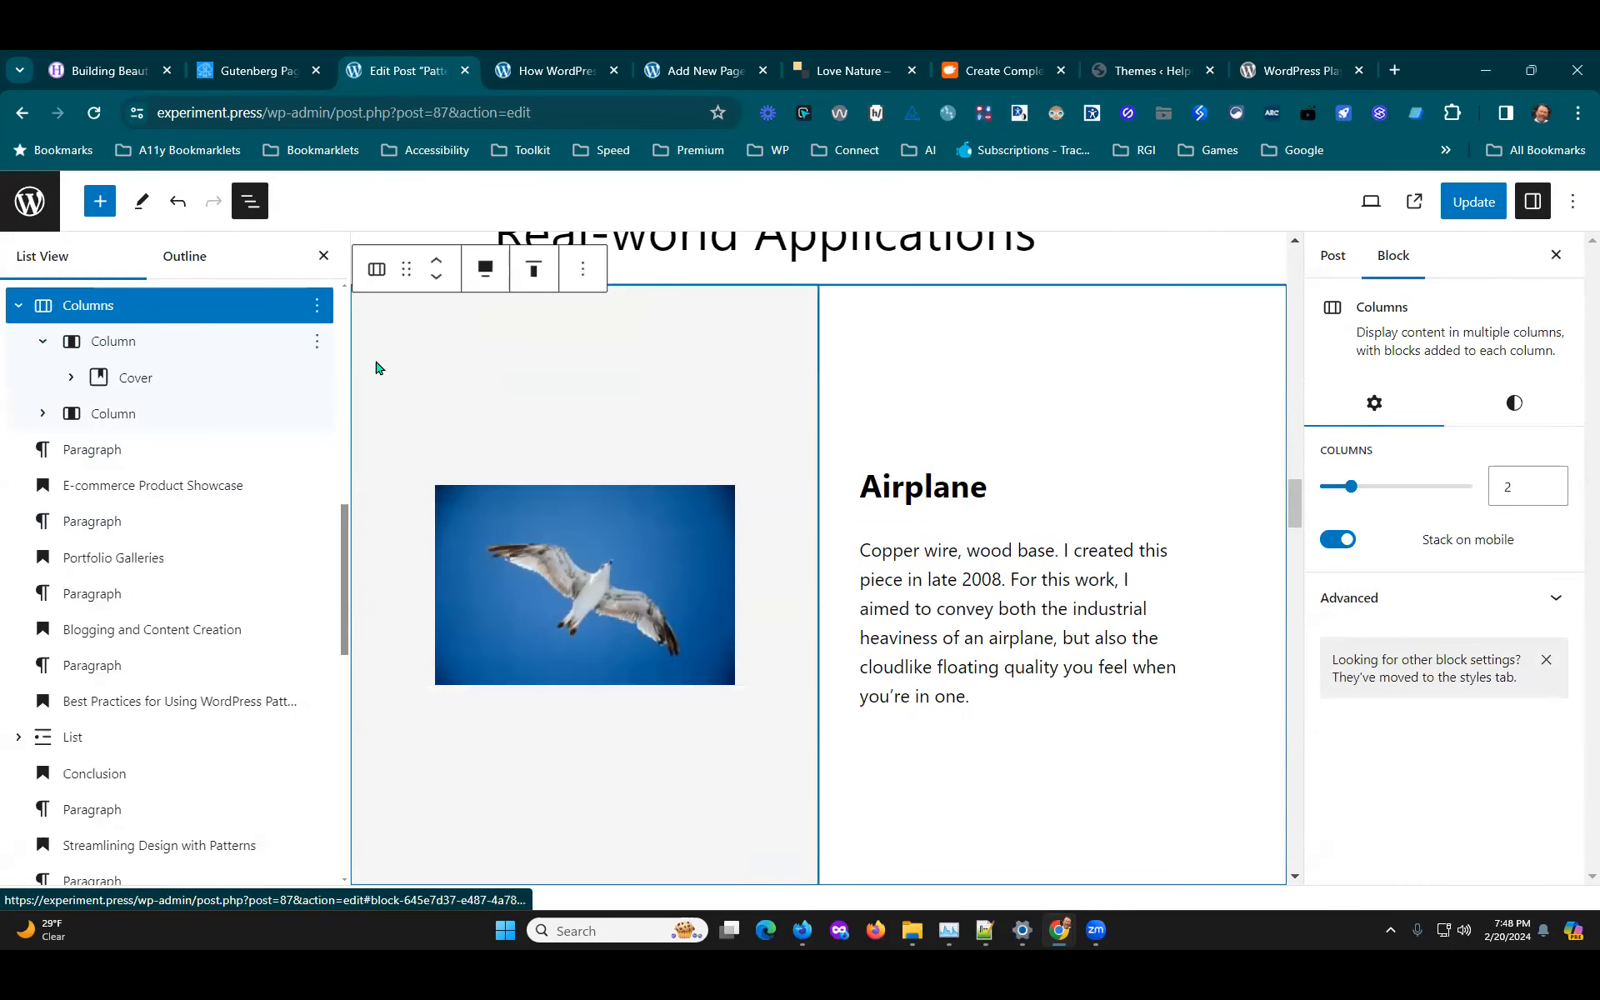
scroll(242, 429, up, 2)
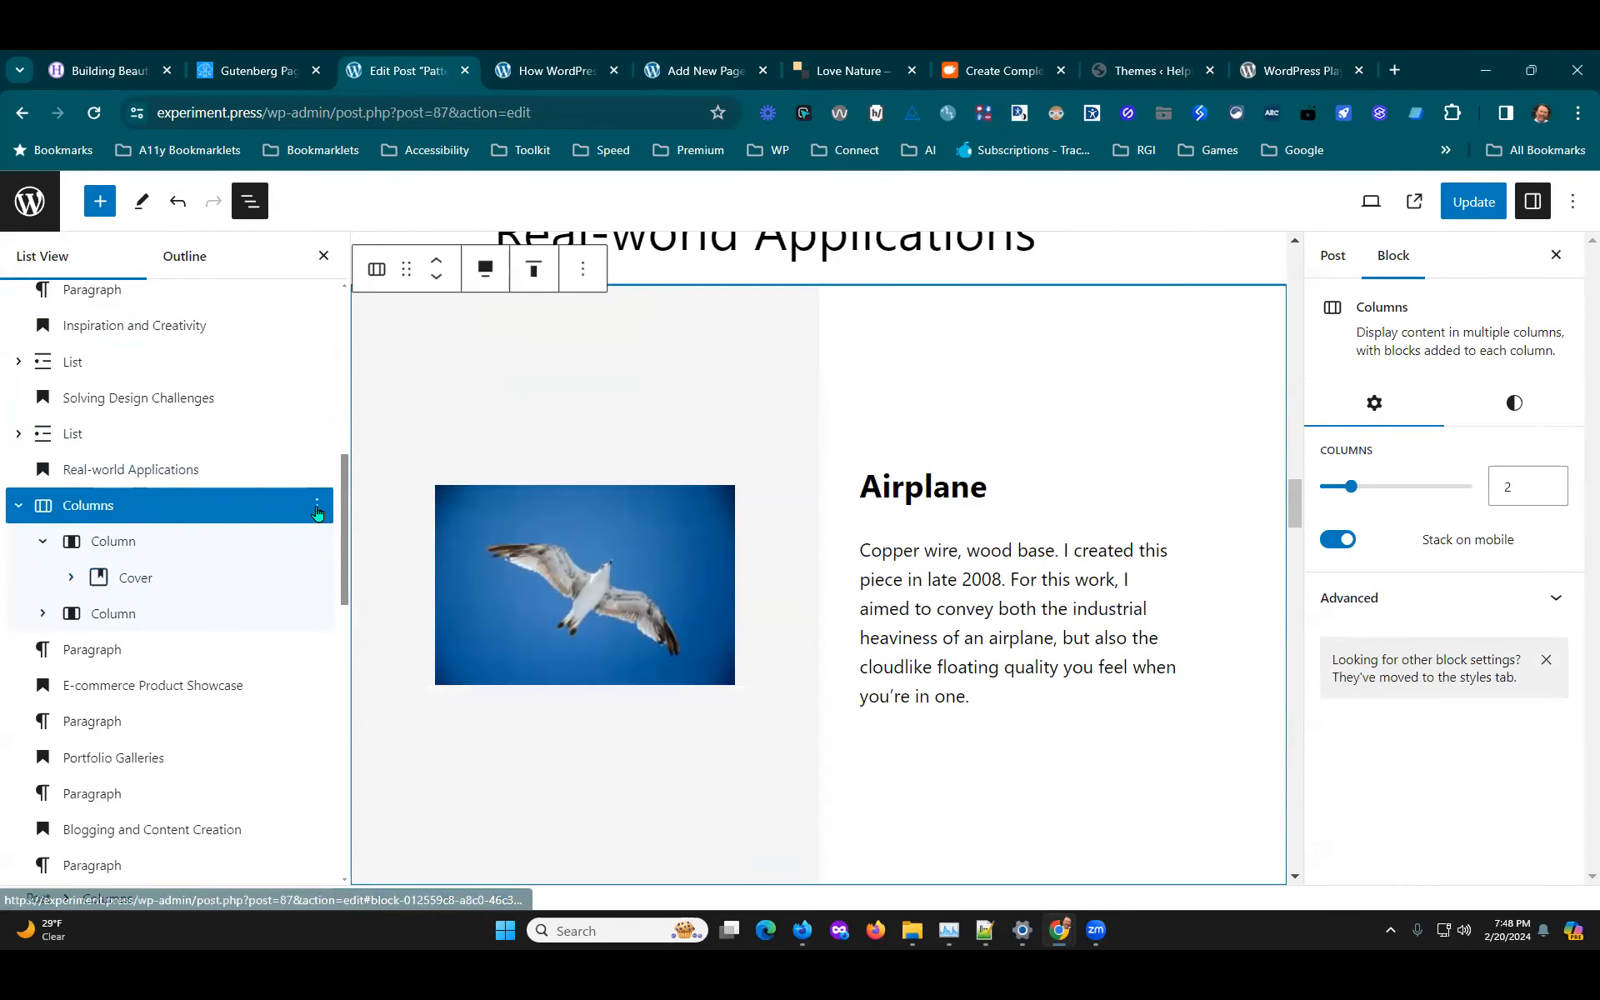
click(317, 505)
scroll(394, 683, down, 2)
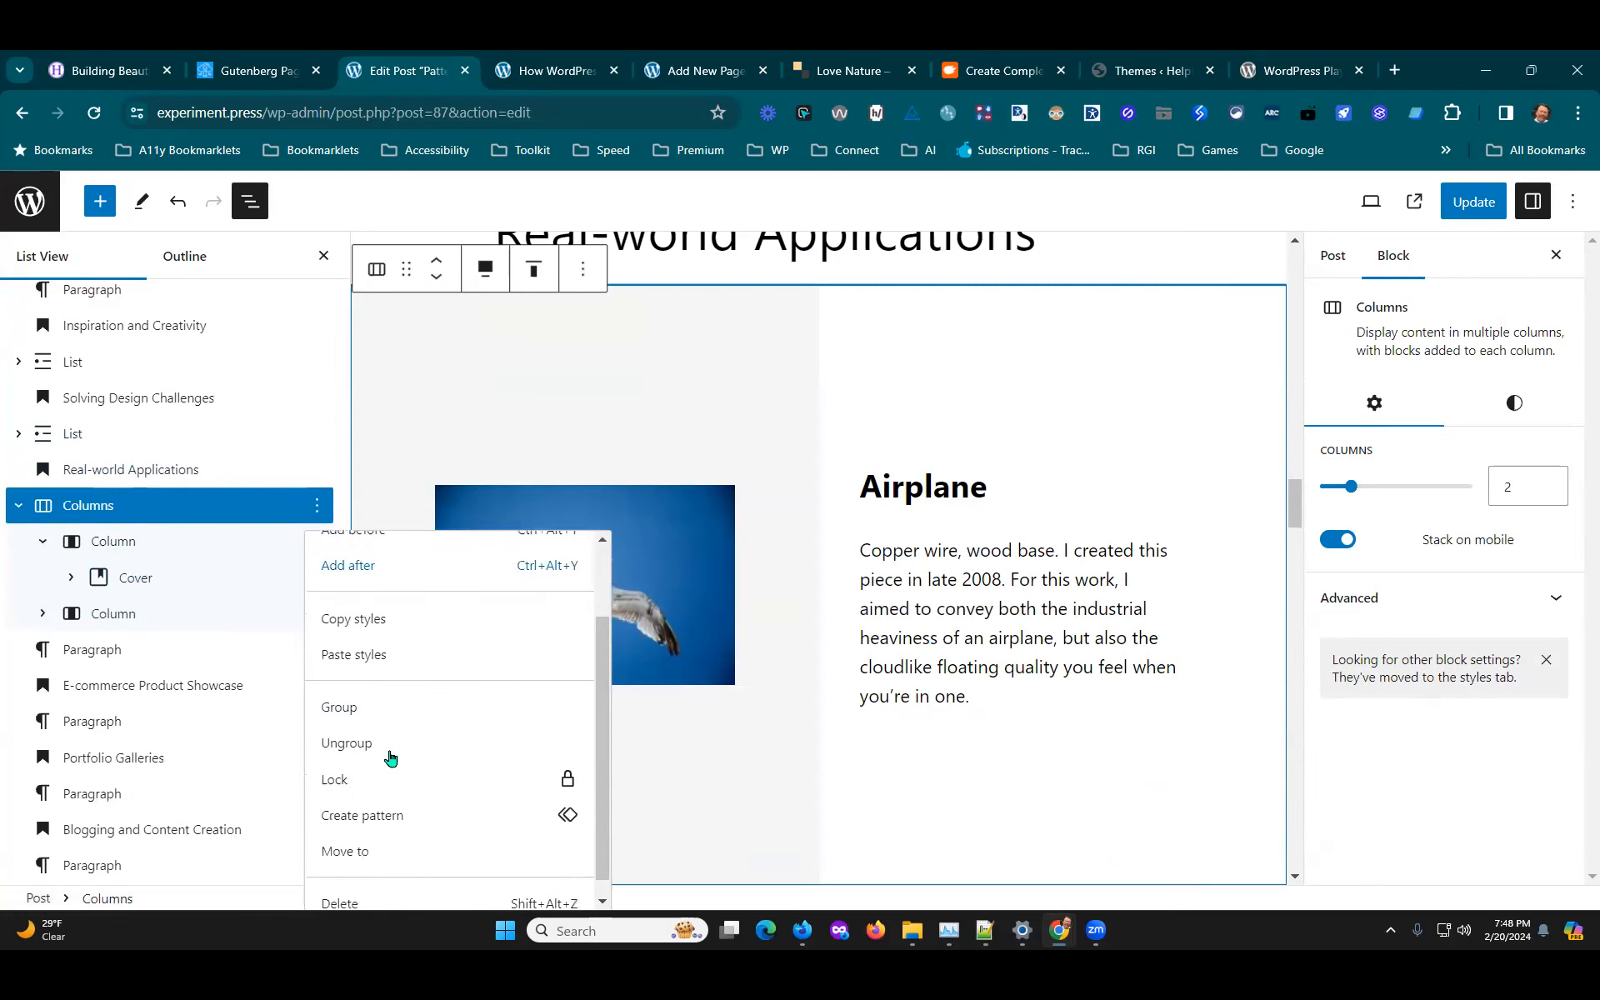
click(343, 710)
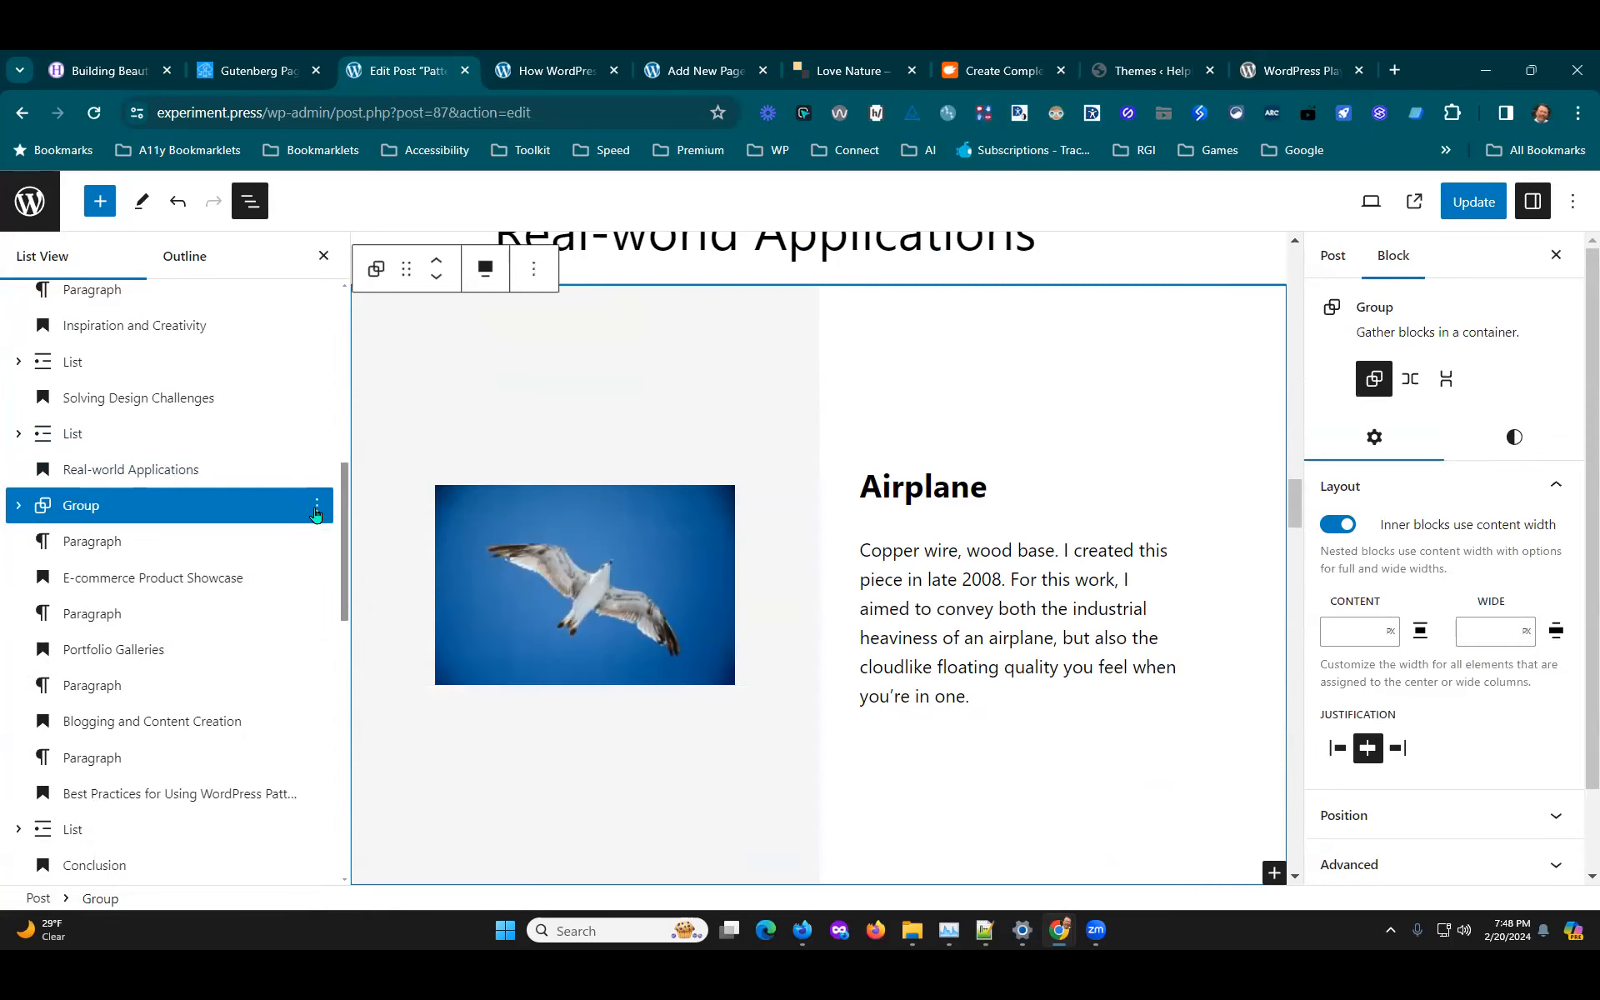
Step: Rename the new group under the "Real-world Applications" heading to "Quote pattern"
click(317, 506)
scroll(408, 800, down, 2)
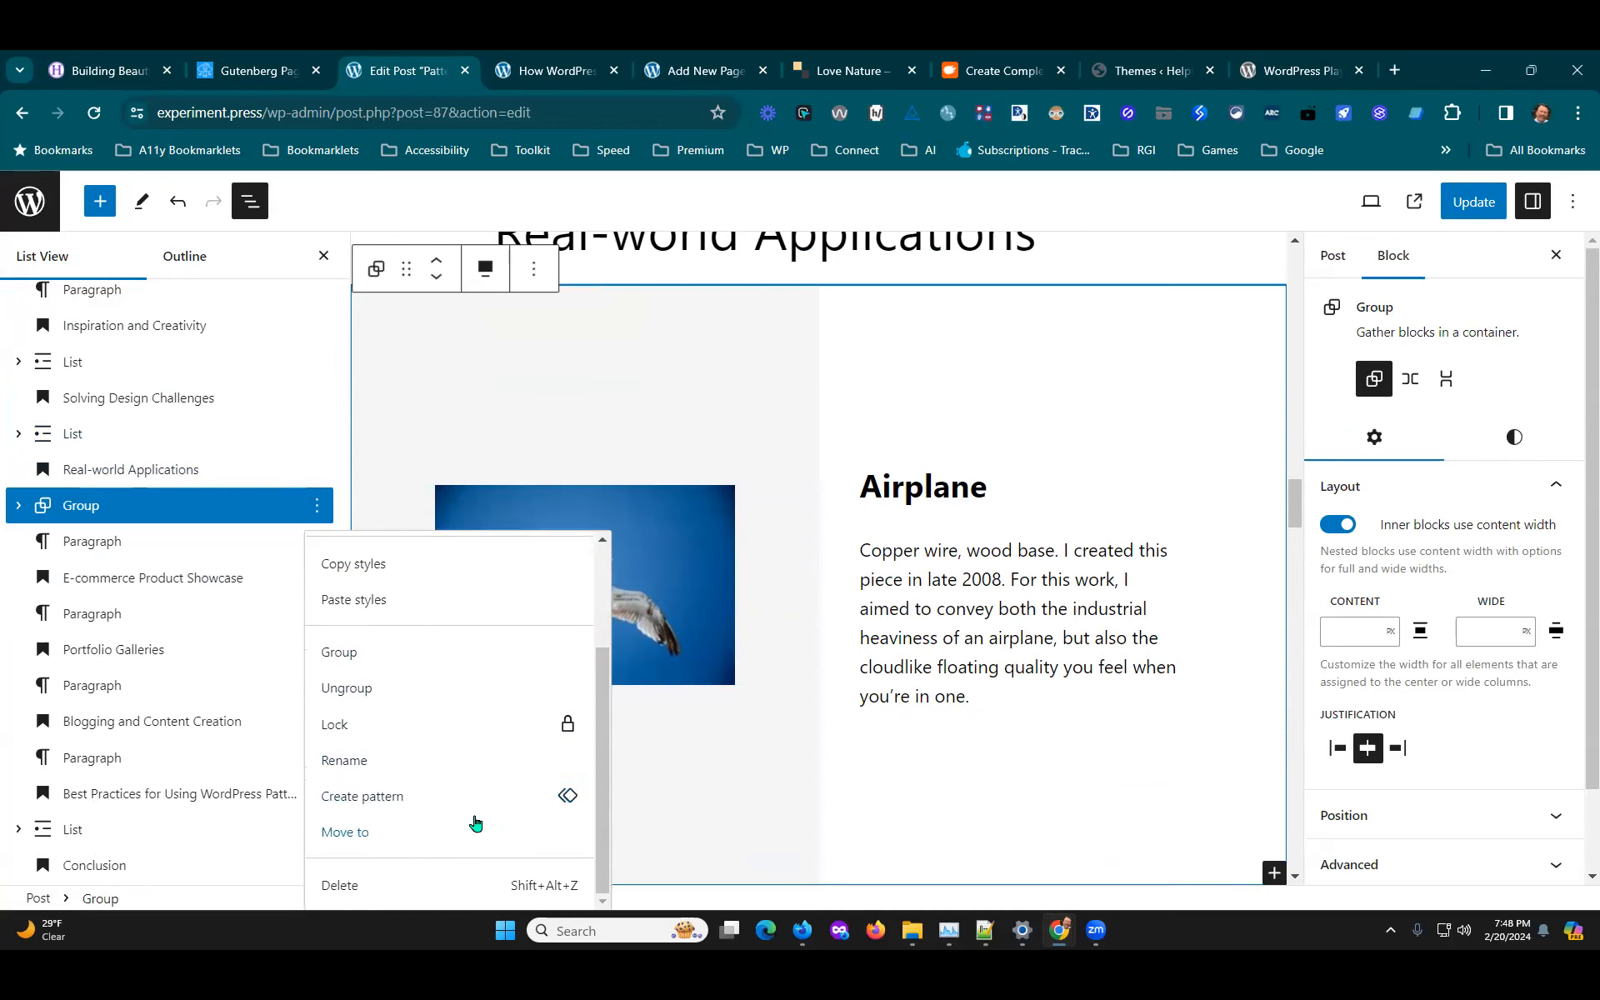
click(361, 769)
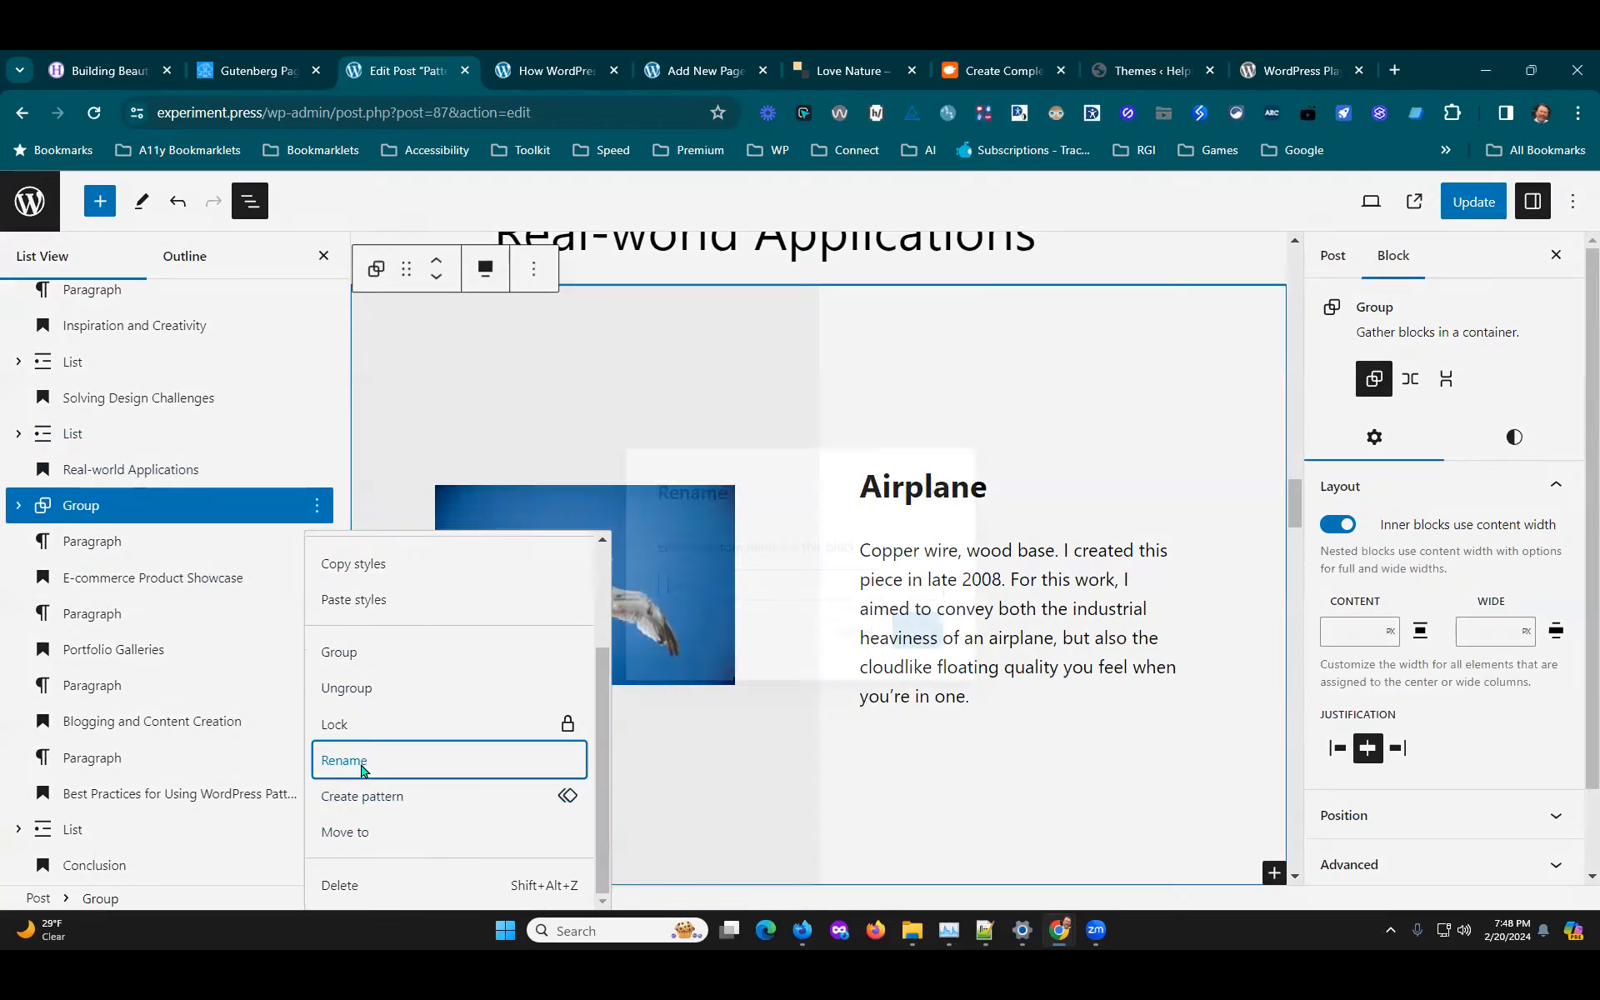
click(707, 555)
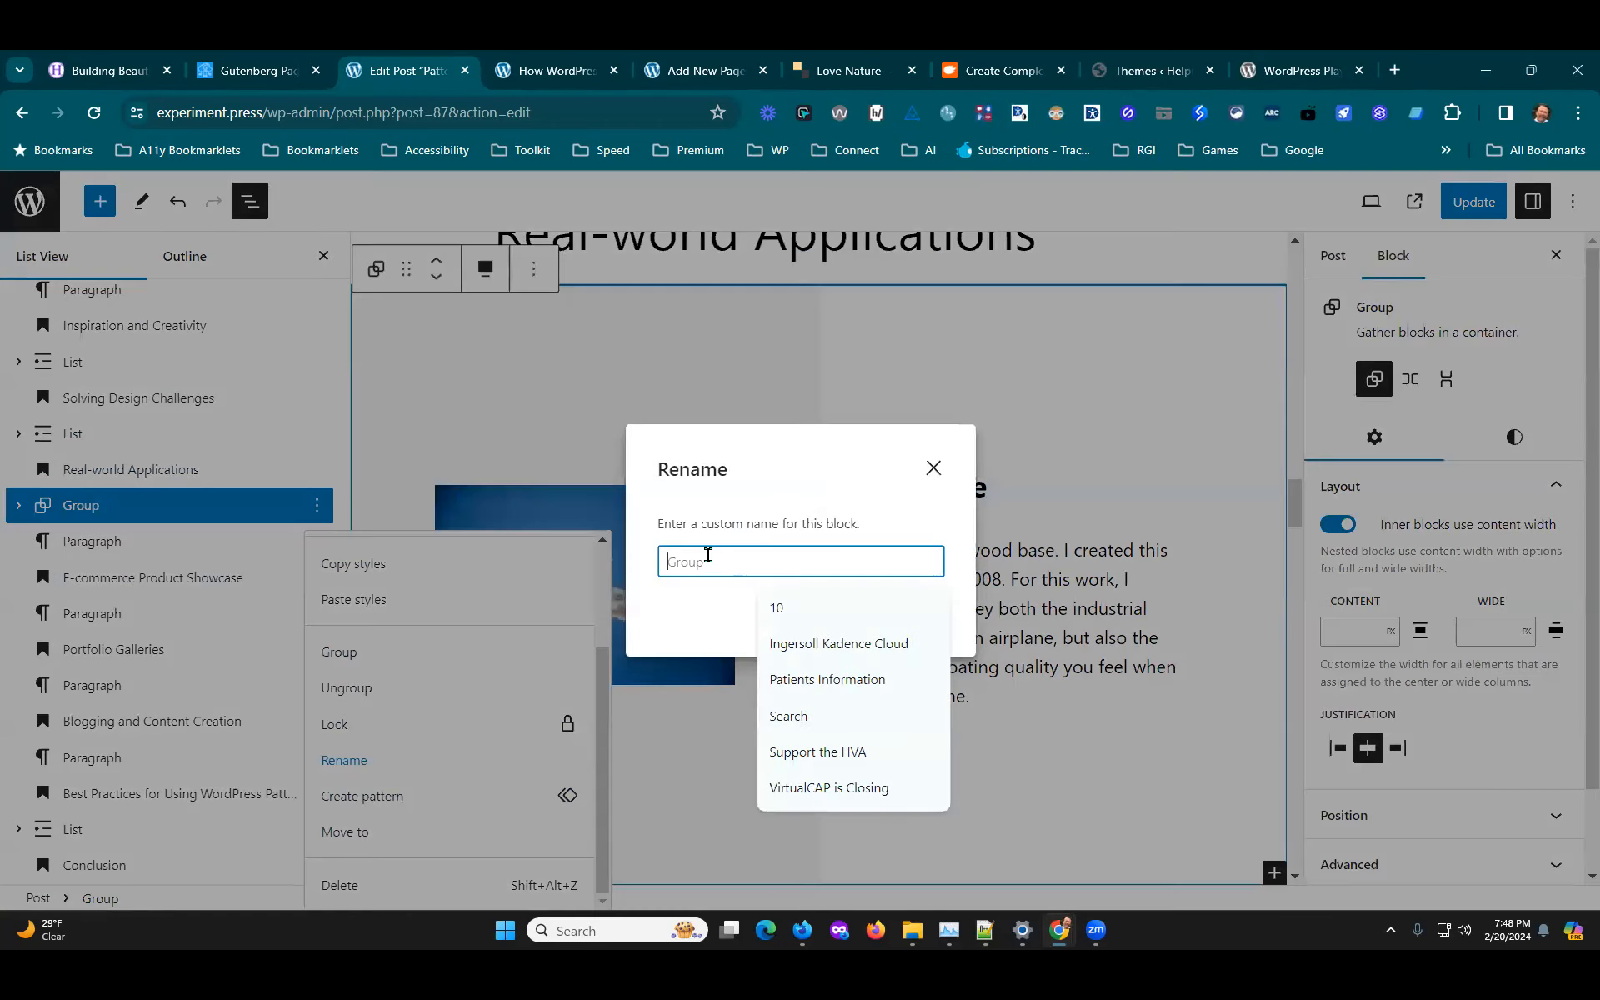
text(Quote pat)
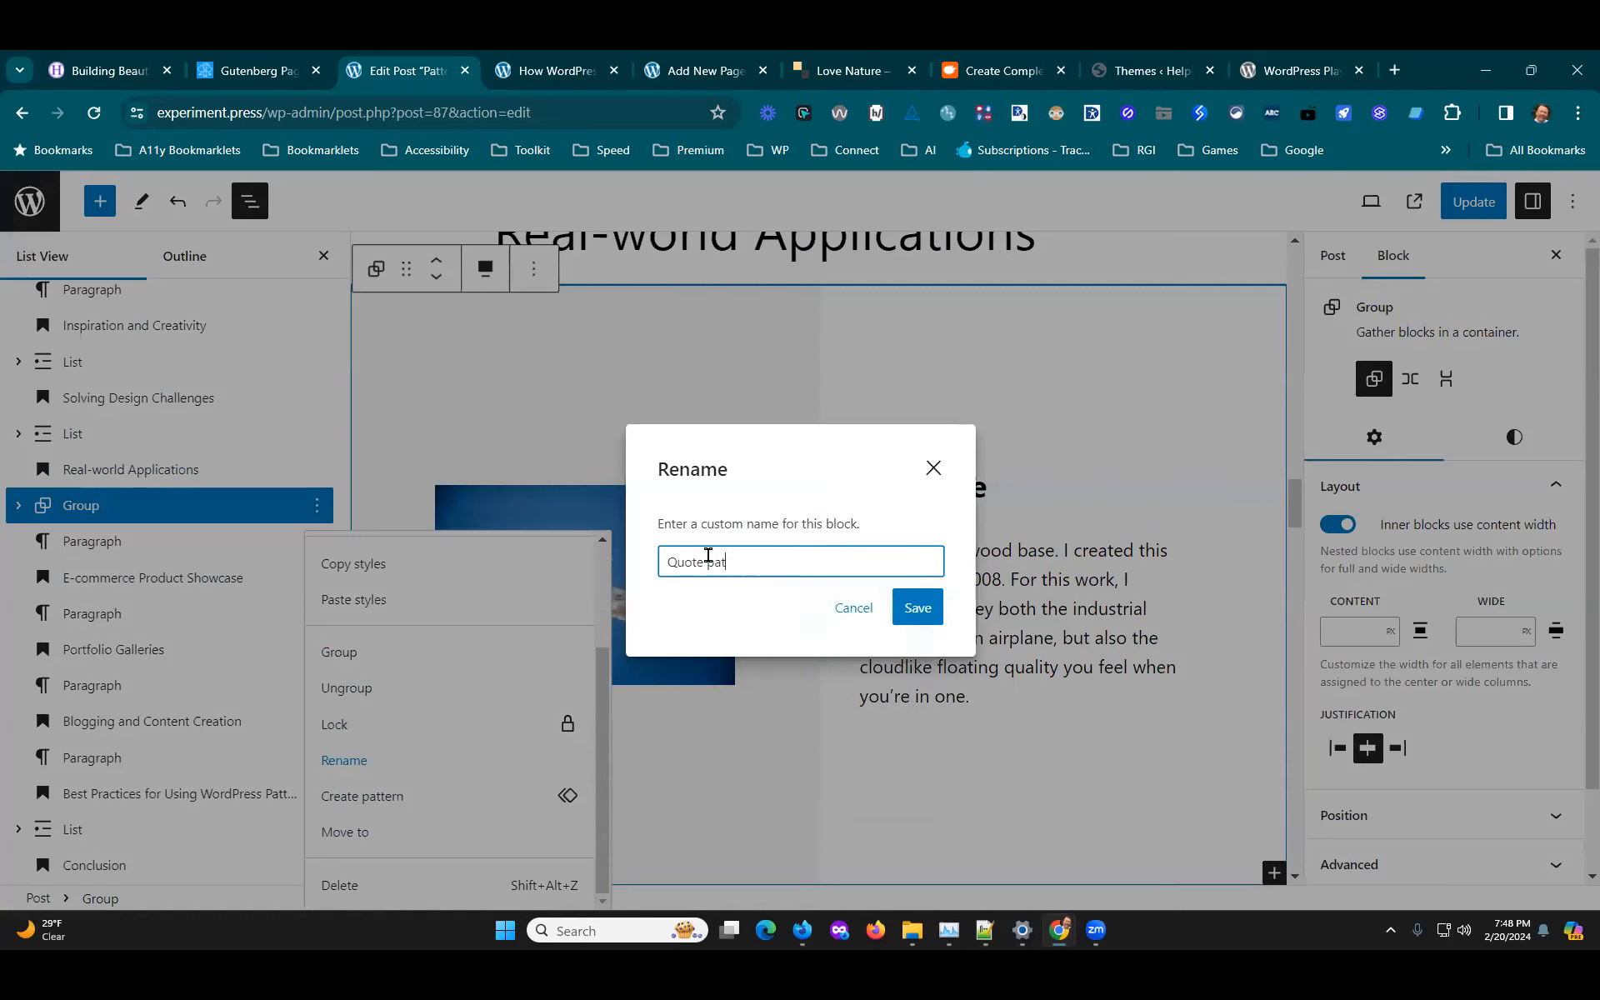
text(tern)
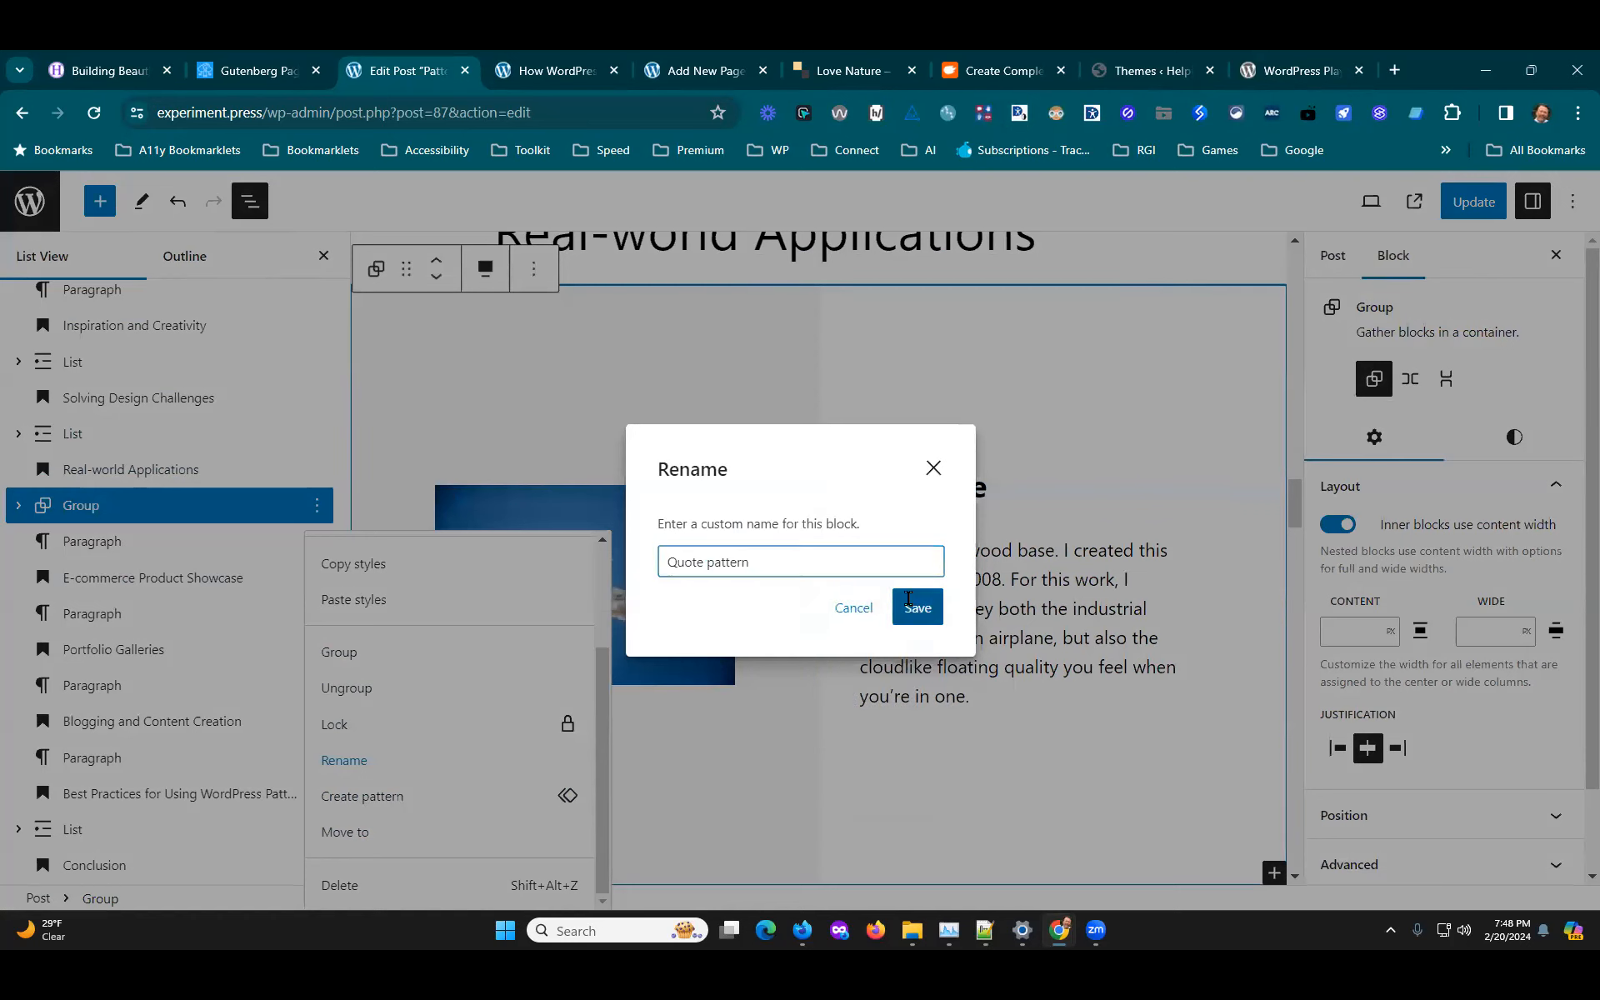
click(917, 608)
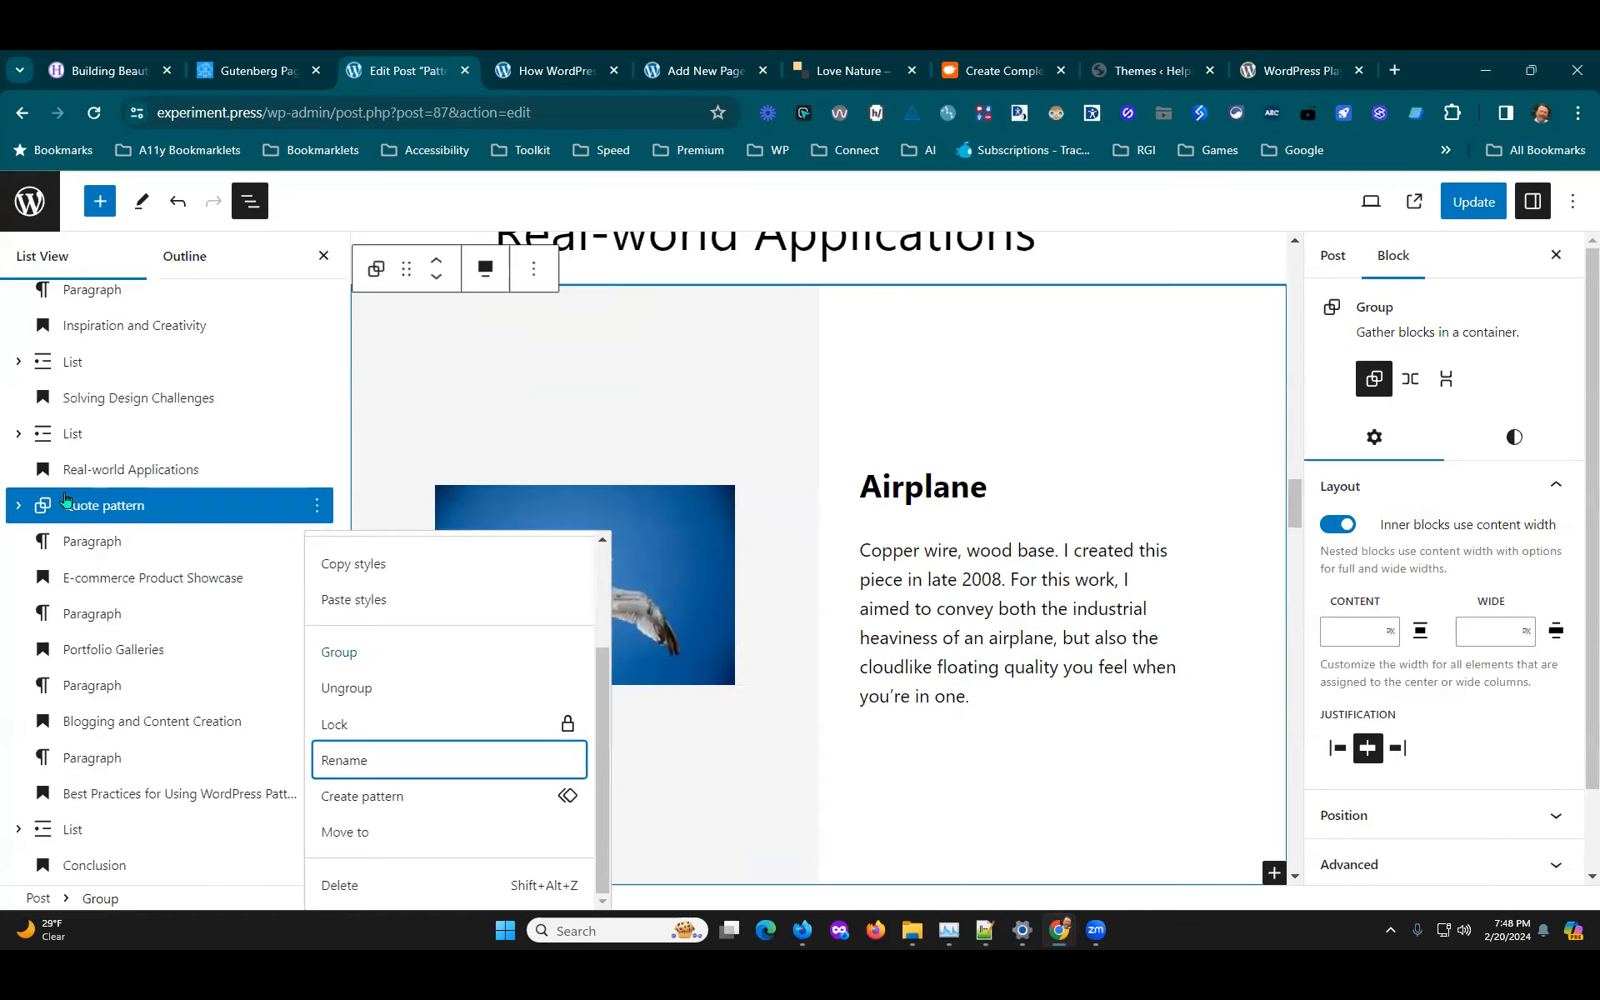
Step: Create an unsynced pattern named "Quote Image" in the Banners category from the "Quote pattern" group
click(318, 510)
click(318, 509)
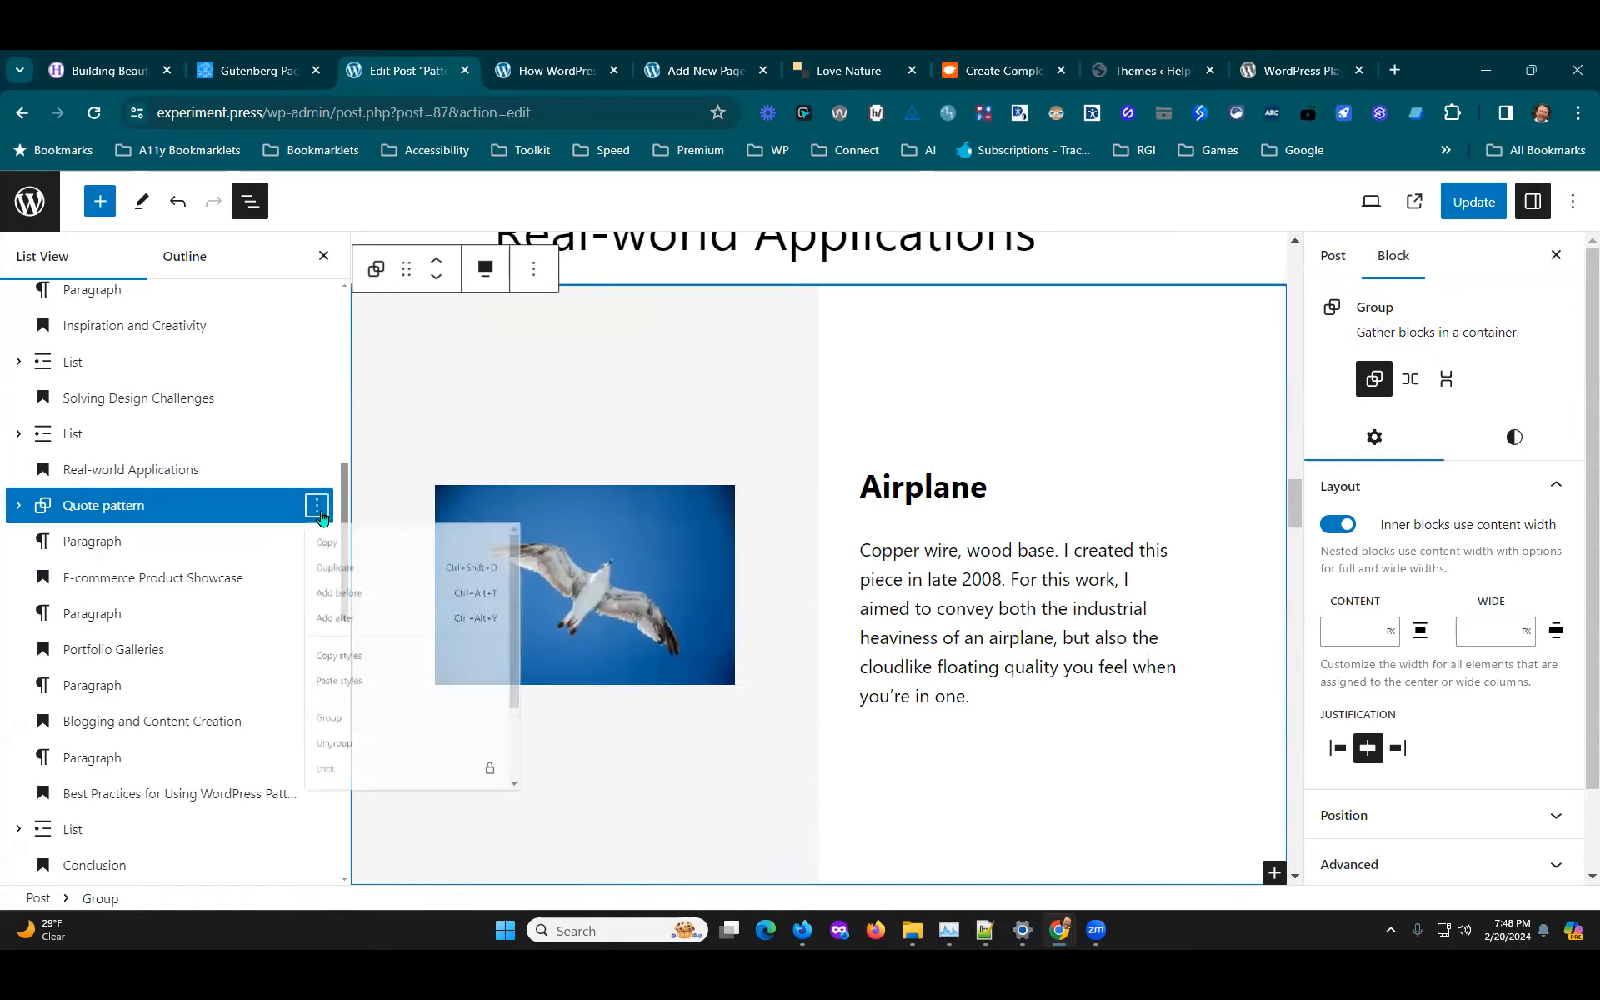
scroll(406, 833, down, 1)
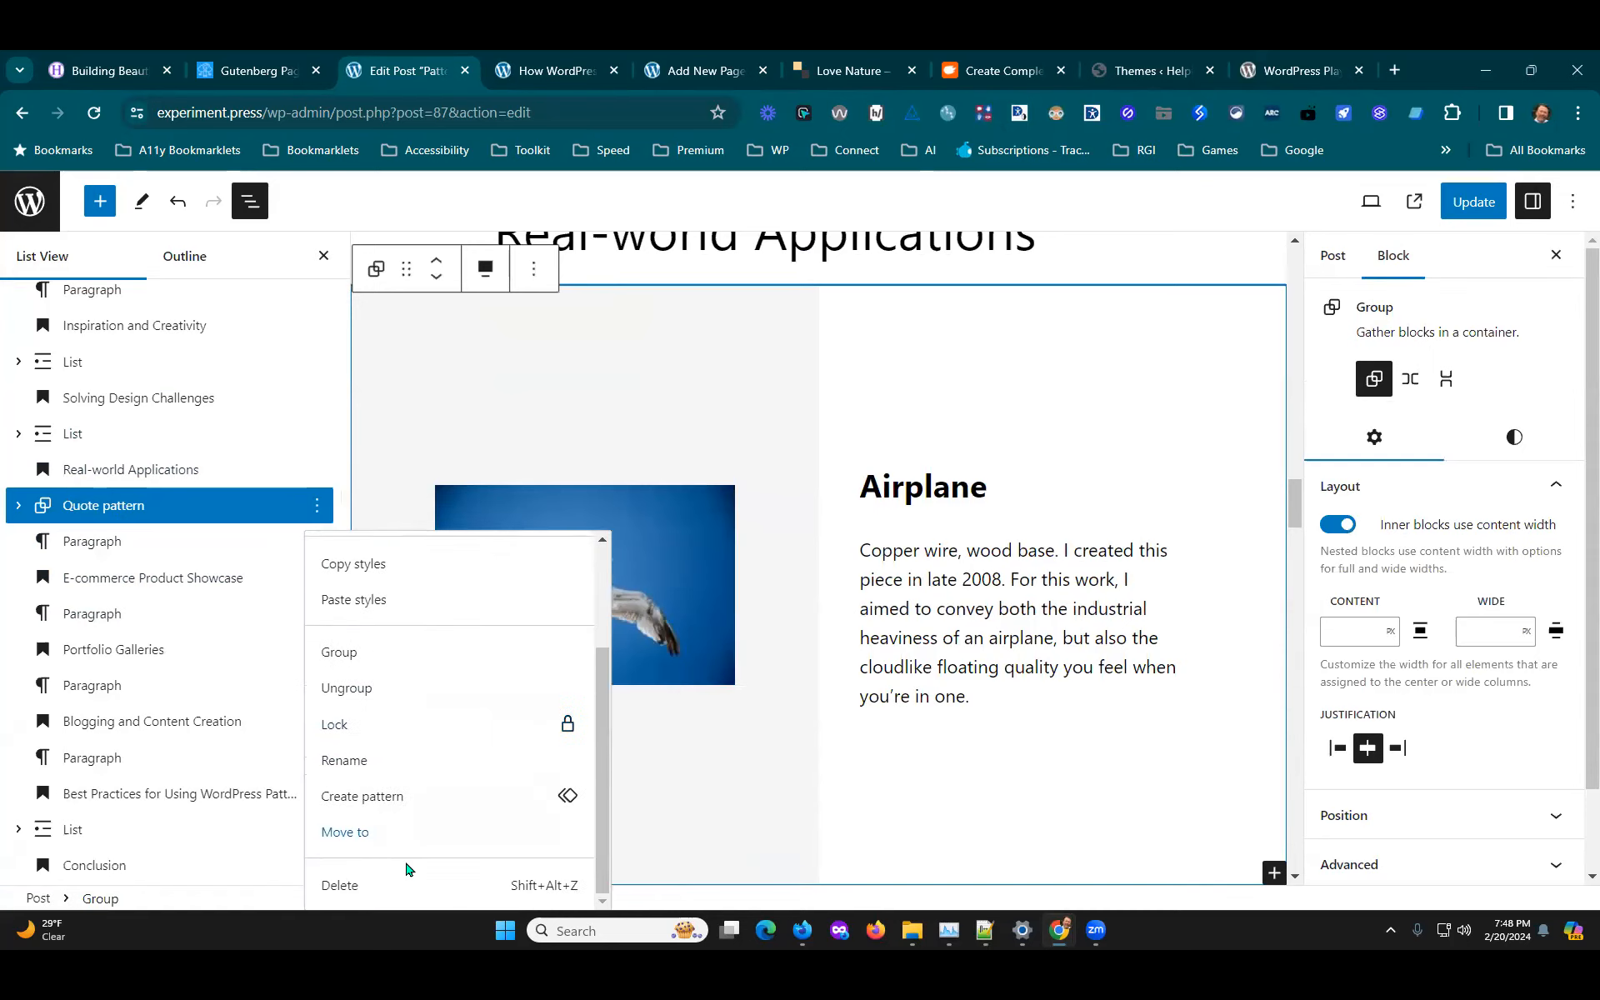
click(343, 800)
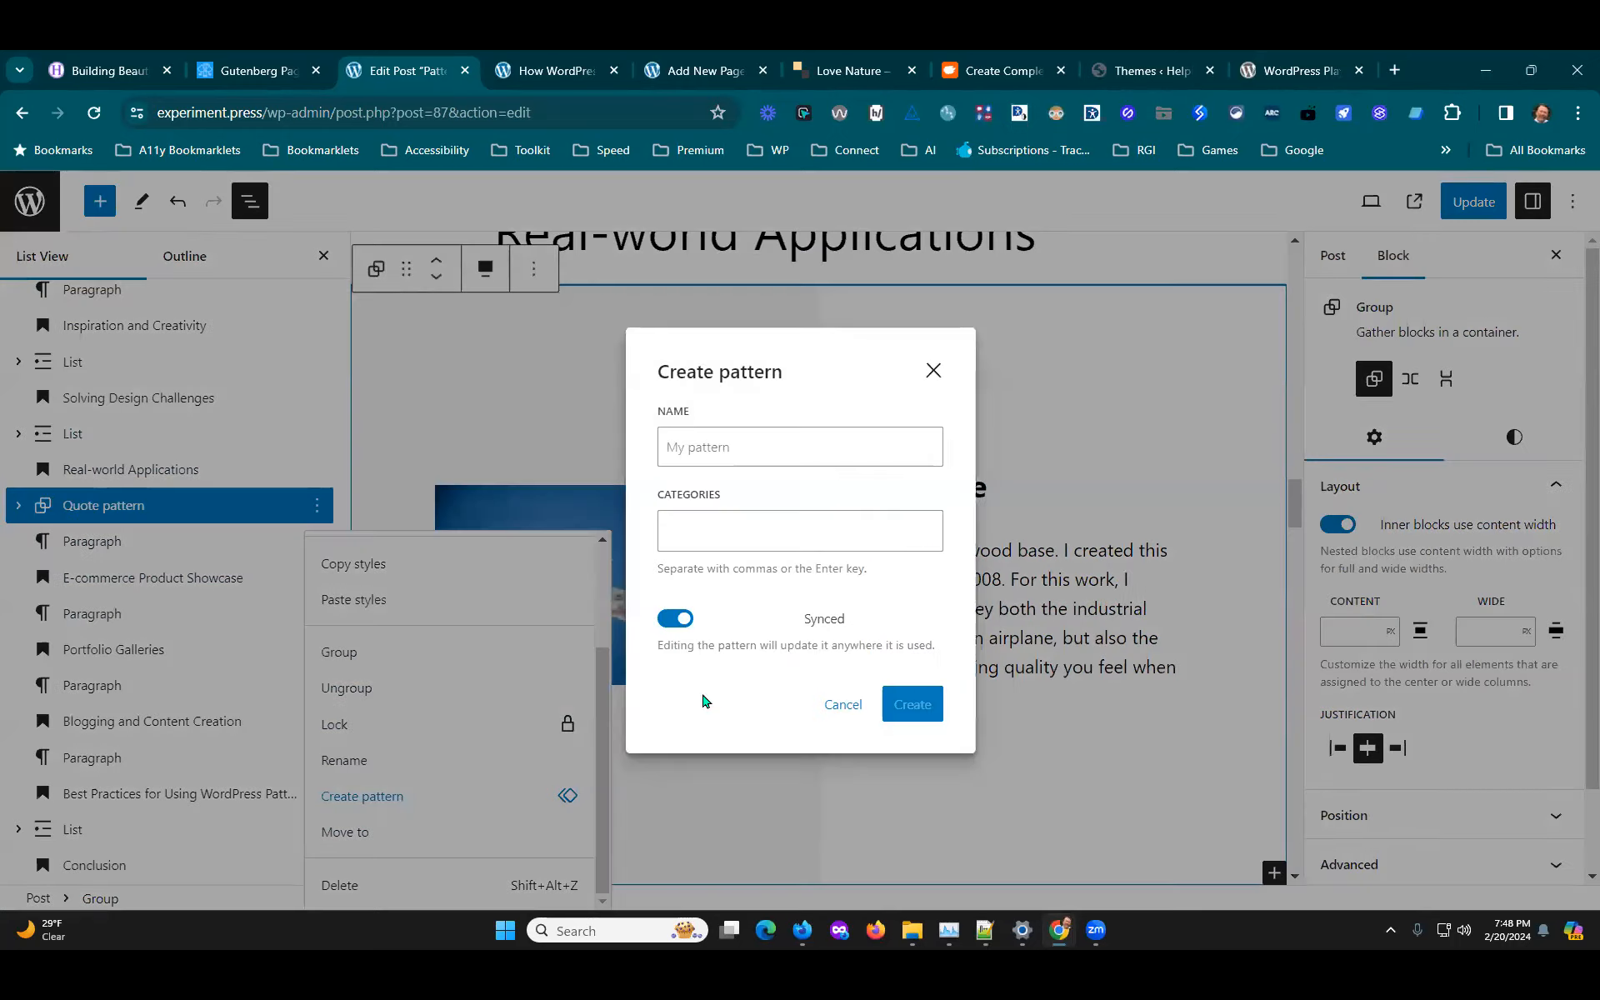
click(750, 445)
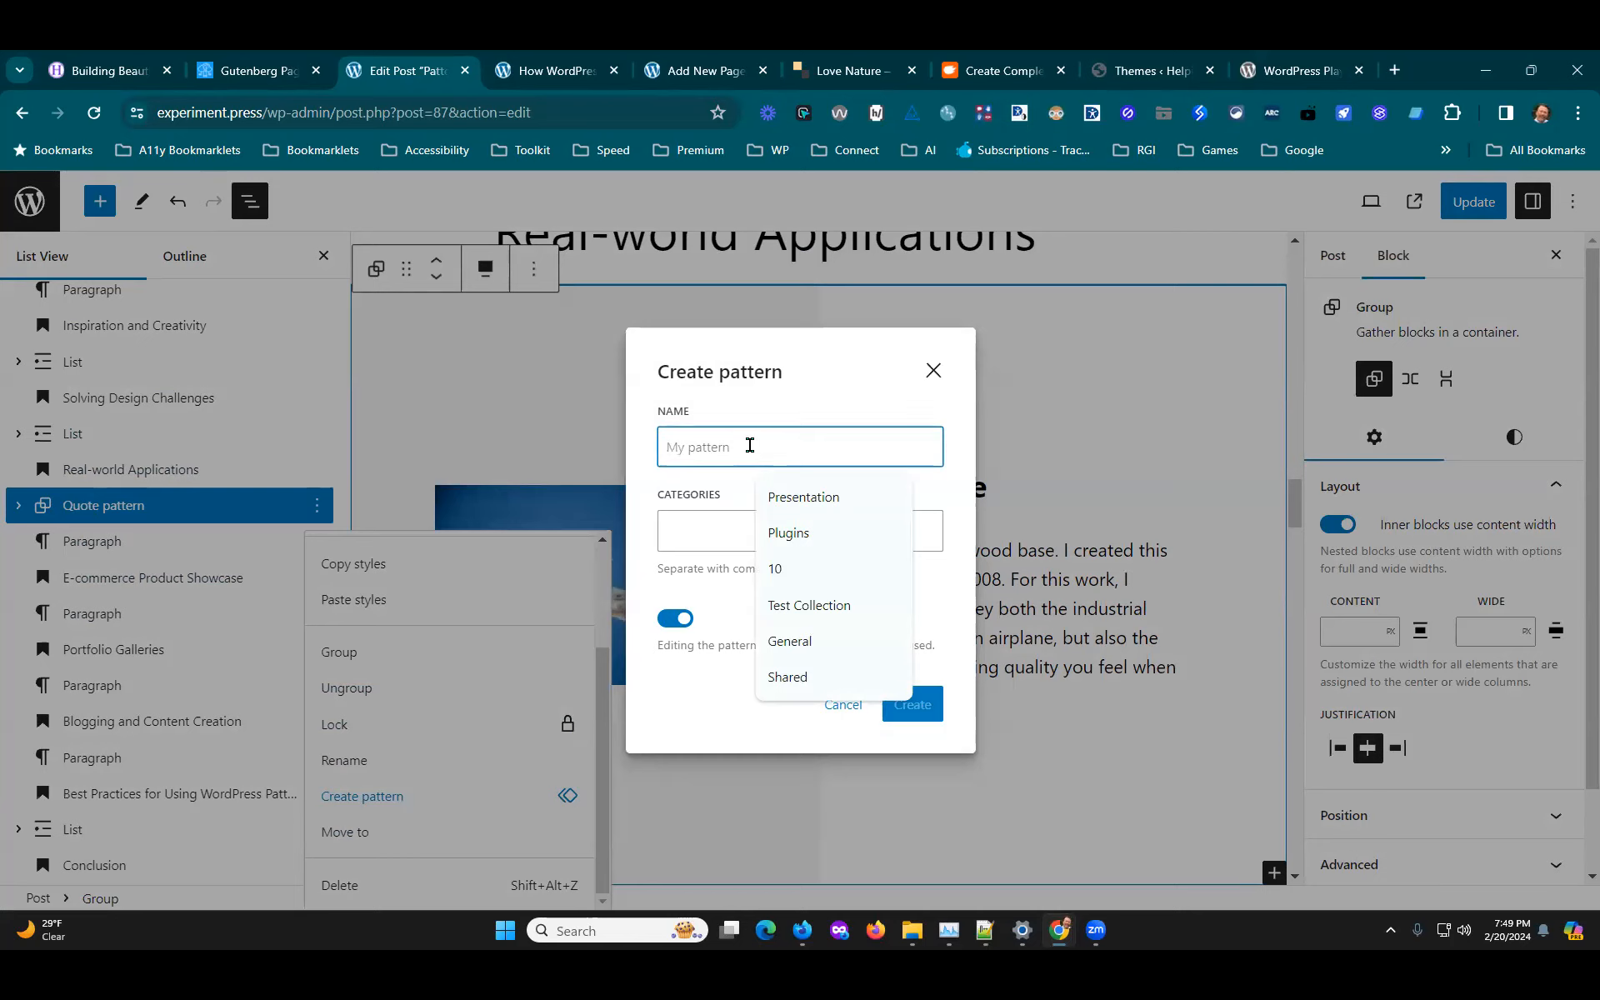
text(Quote Image)
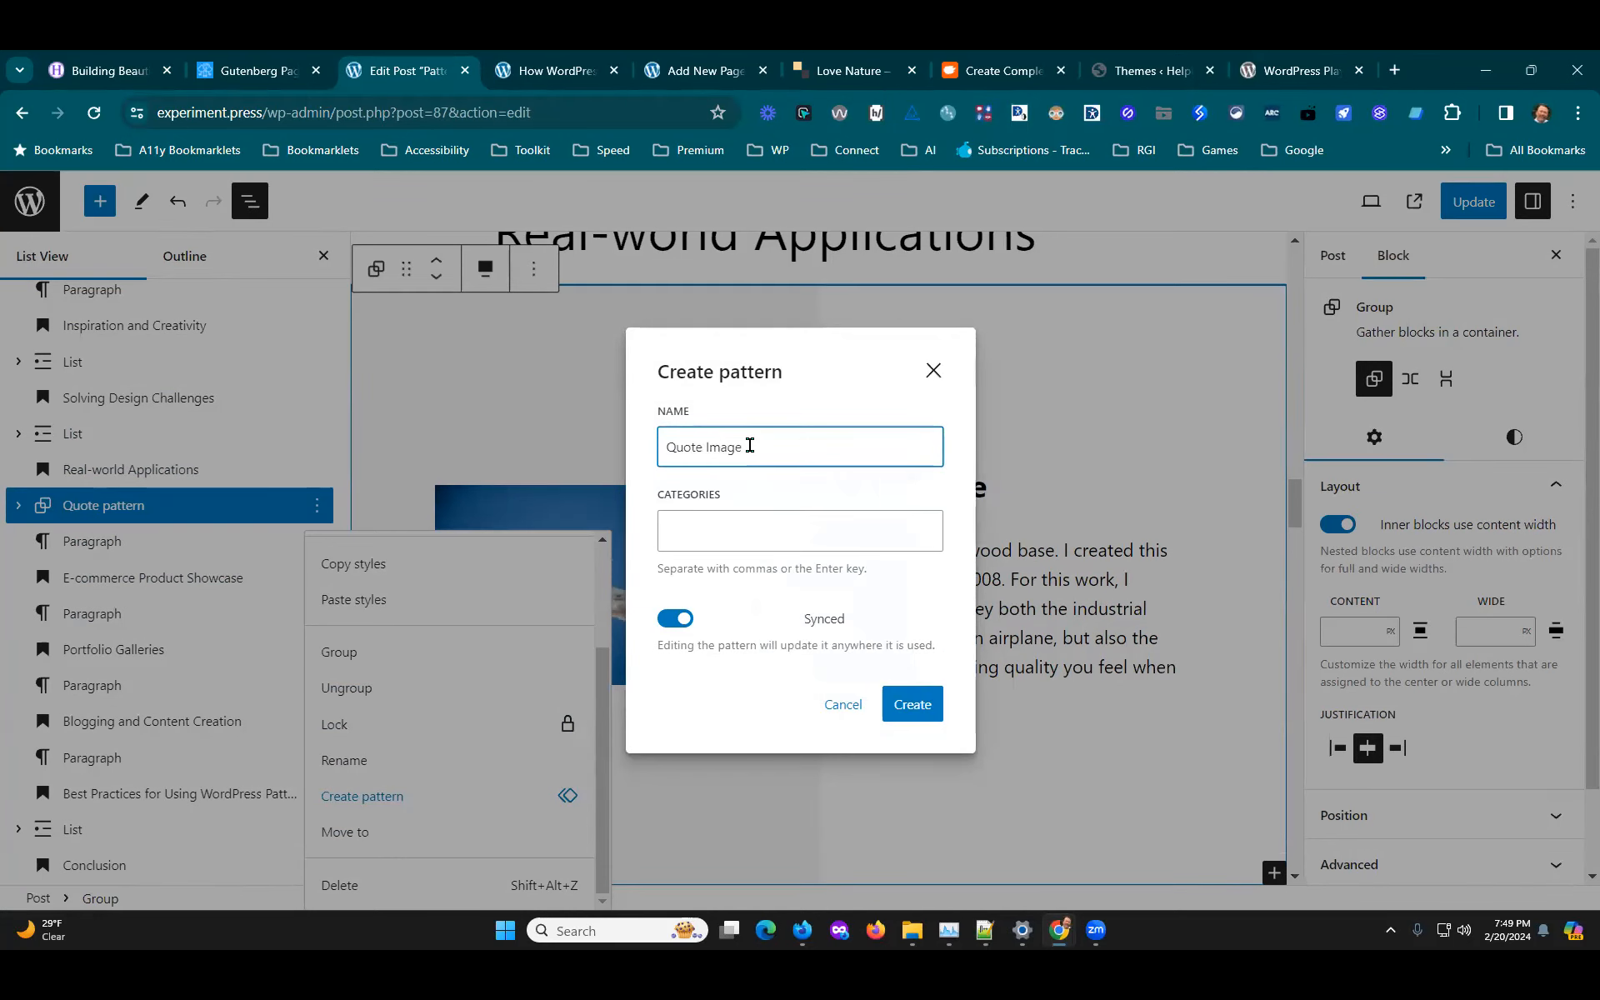
click(721, 516)
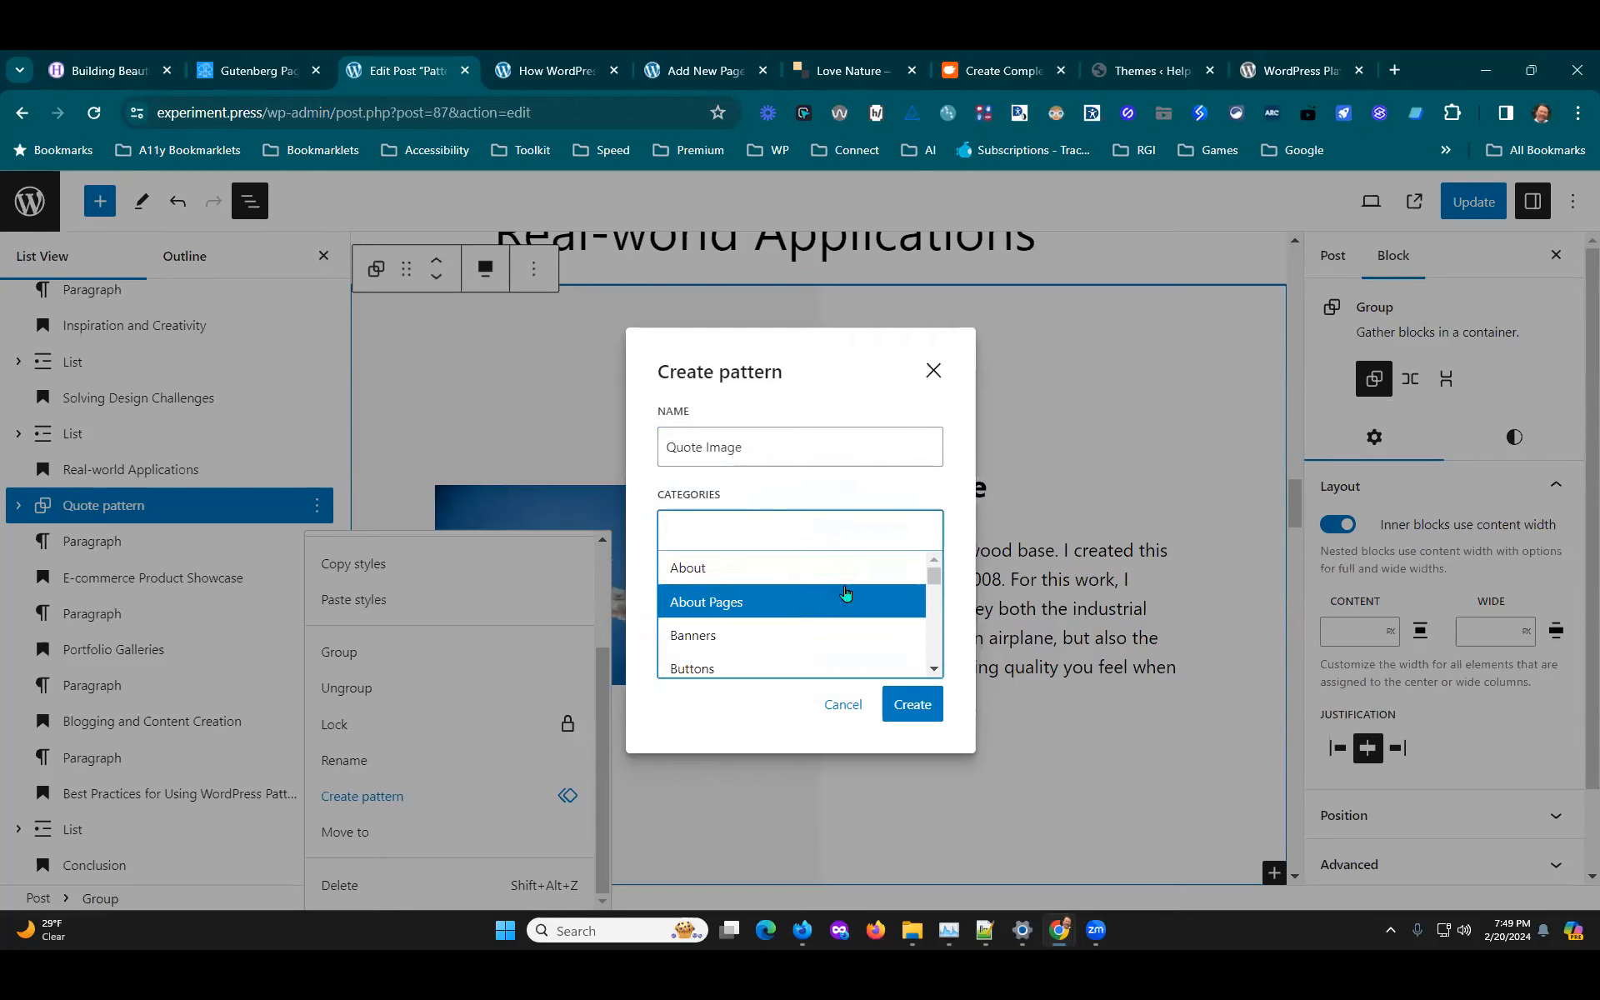
click(704, 635)
click(859, 477)
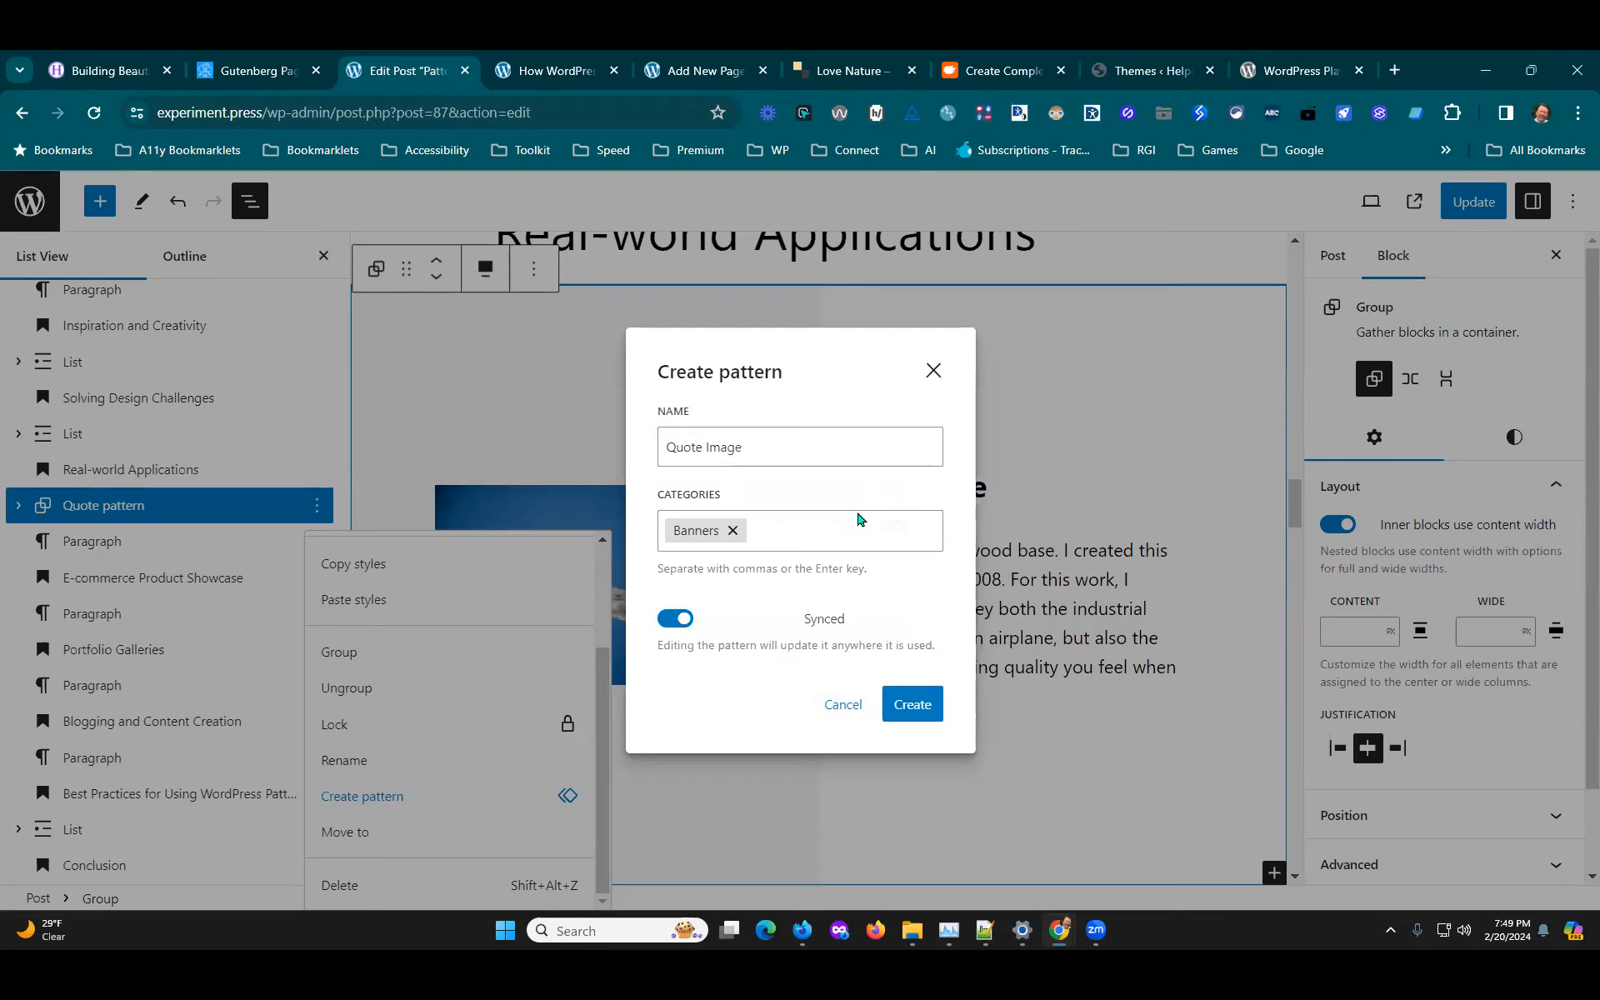
click(659, 624)
click(910, 703)
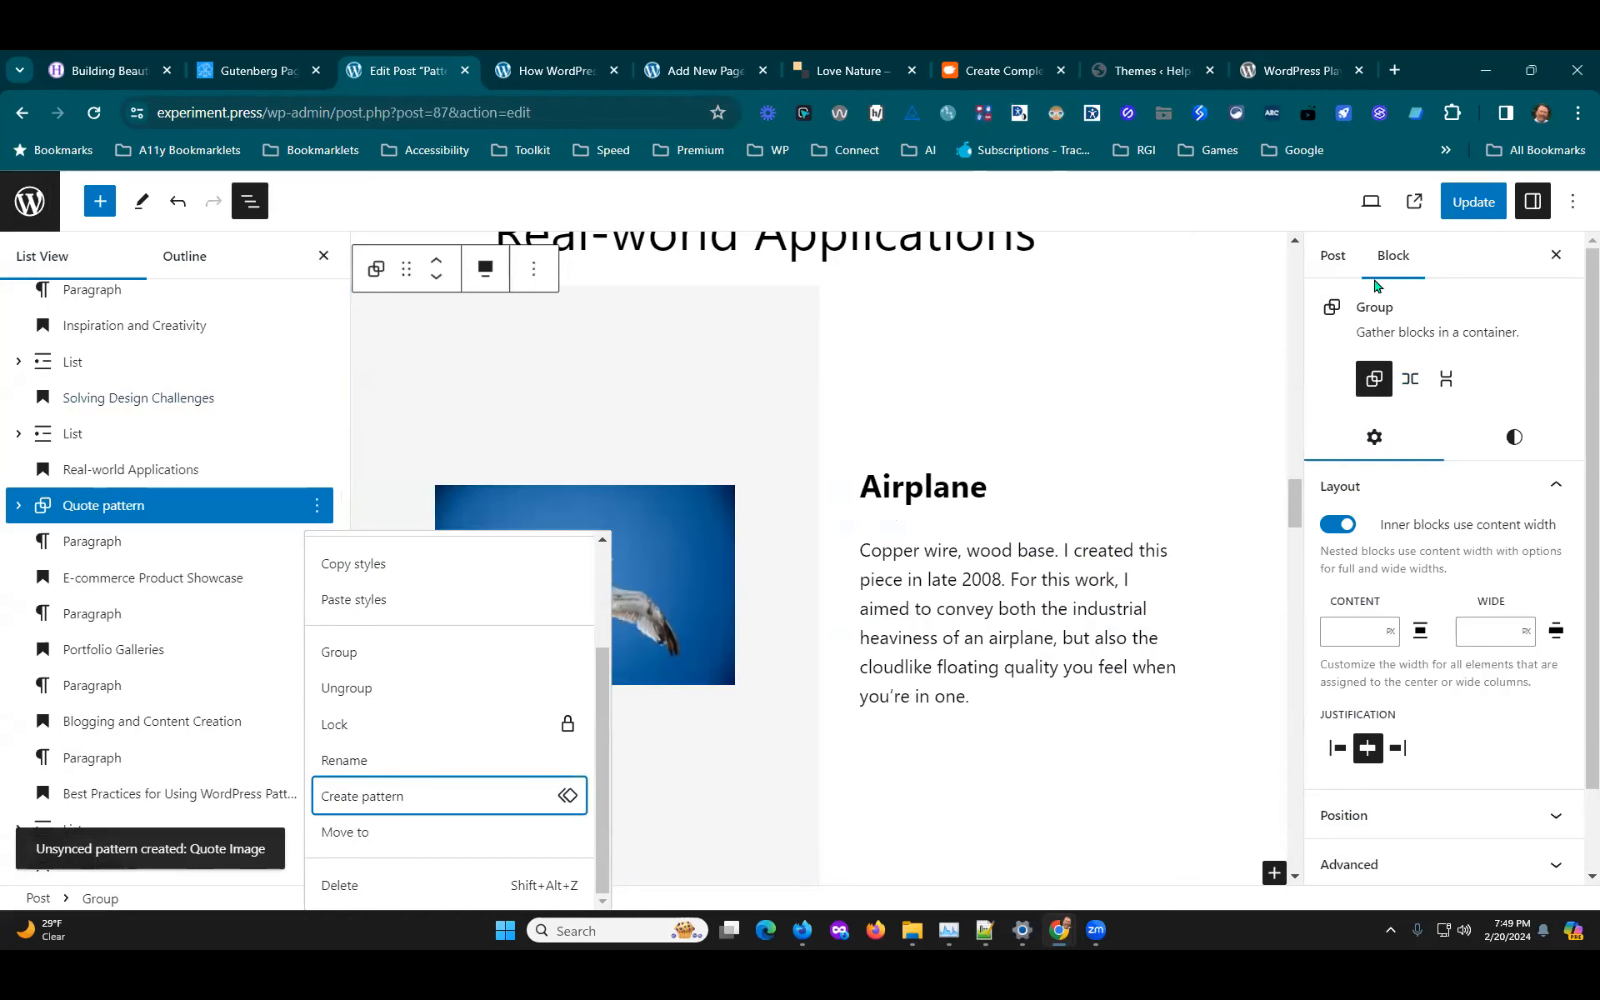
Step: Update the post and reload its editor page
click(1472, 202)
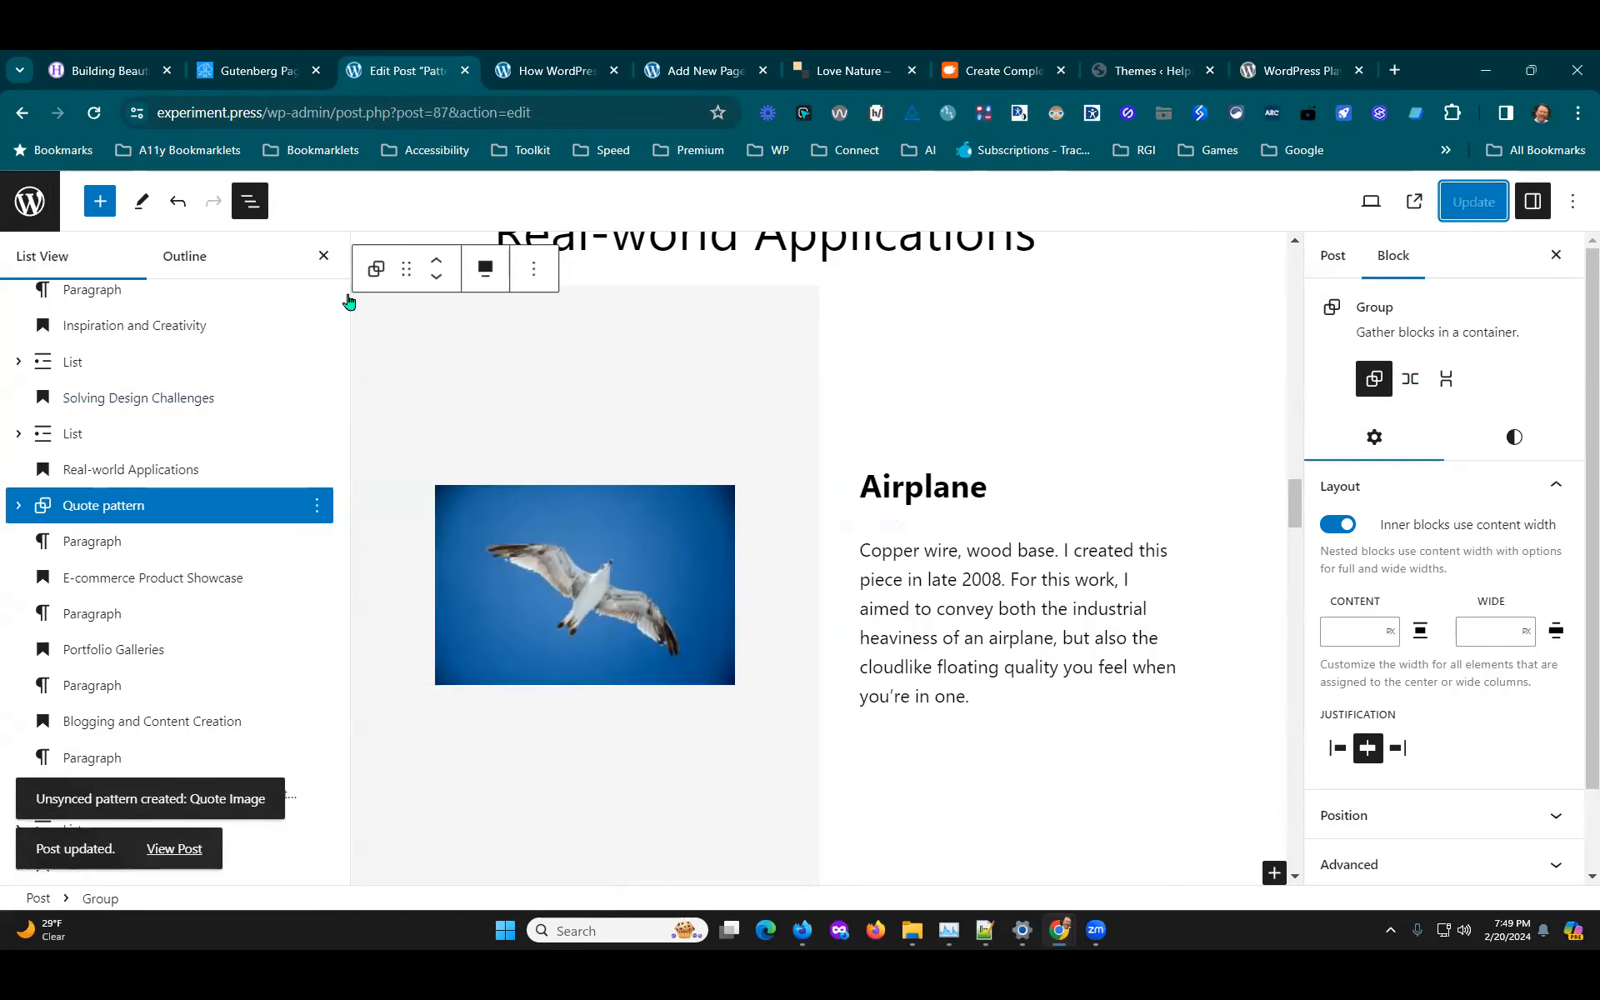
click(95, 115)
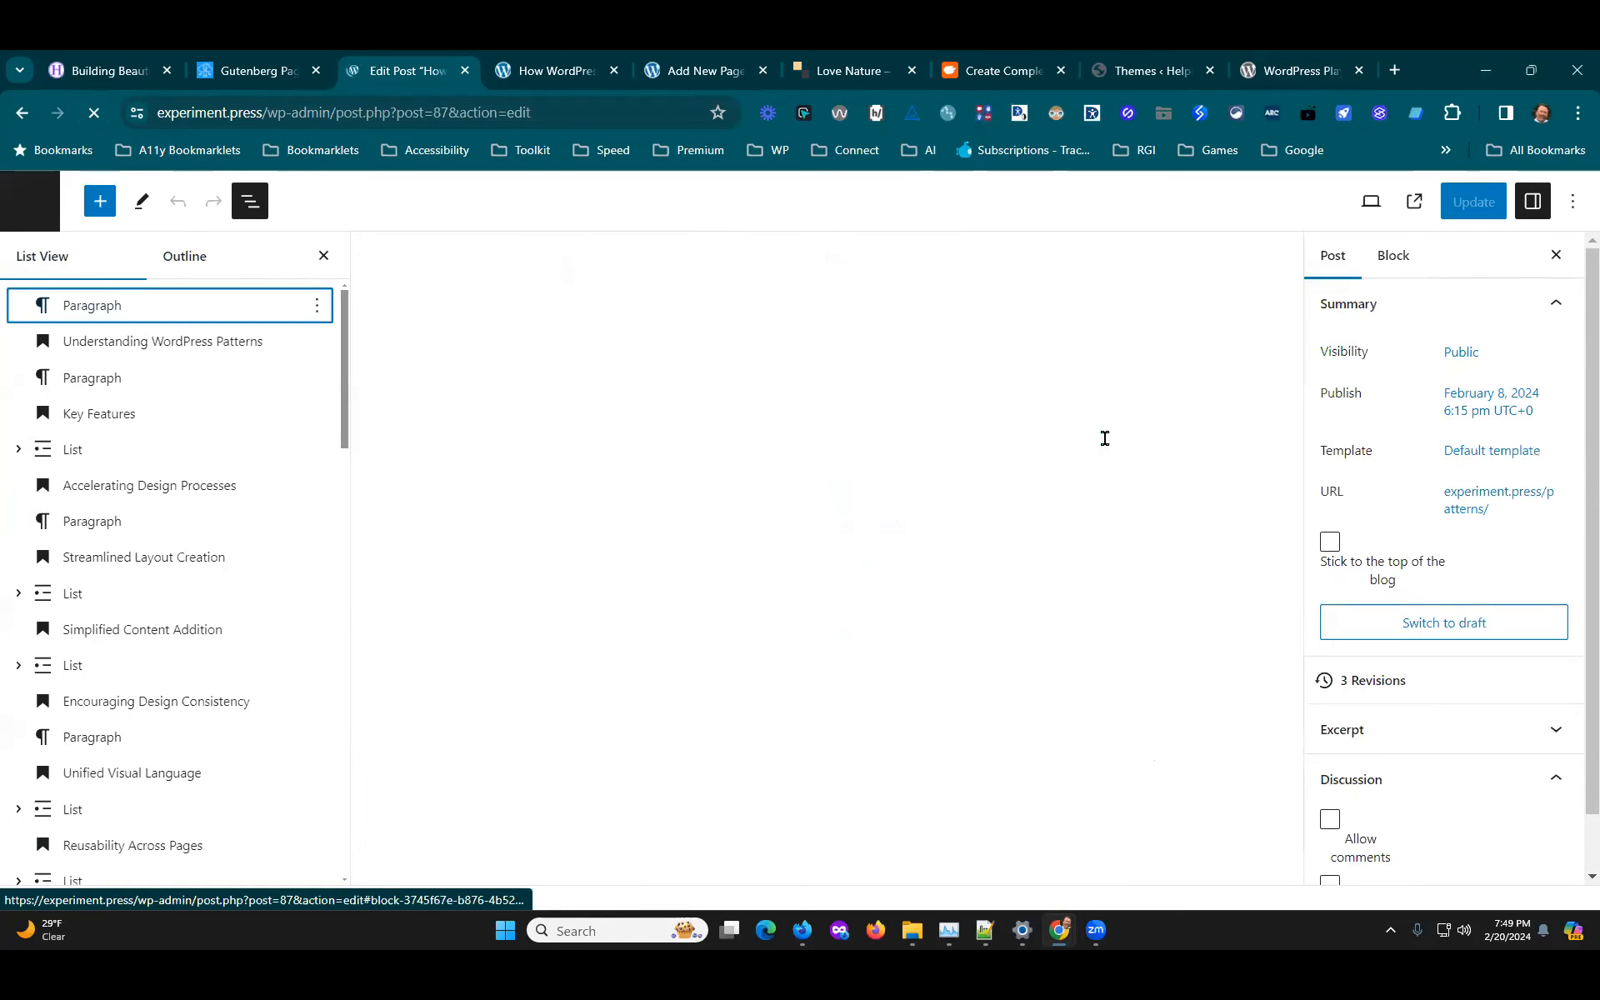
Step: Insert the saved "Quote Image" pattern directly below the "Accelerating Design Processes" heading
scroll(1216, 431, down, 15)
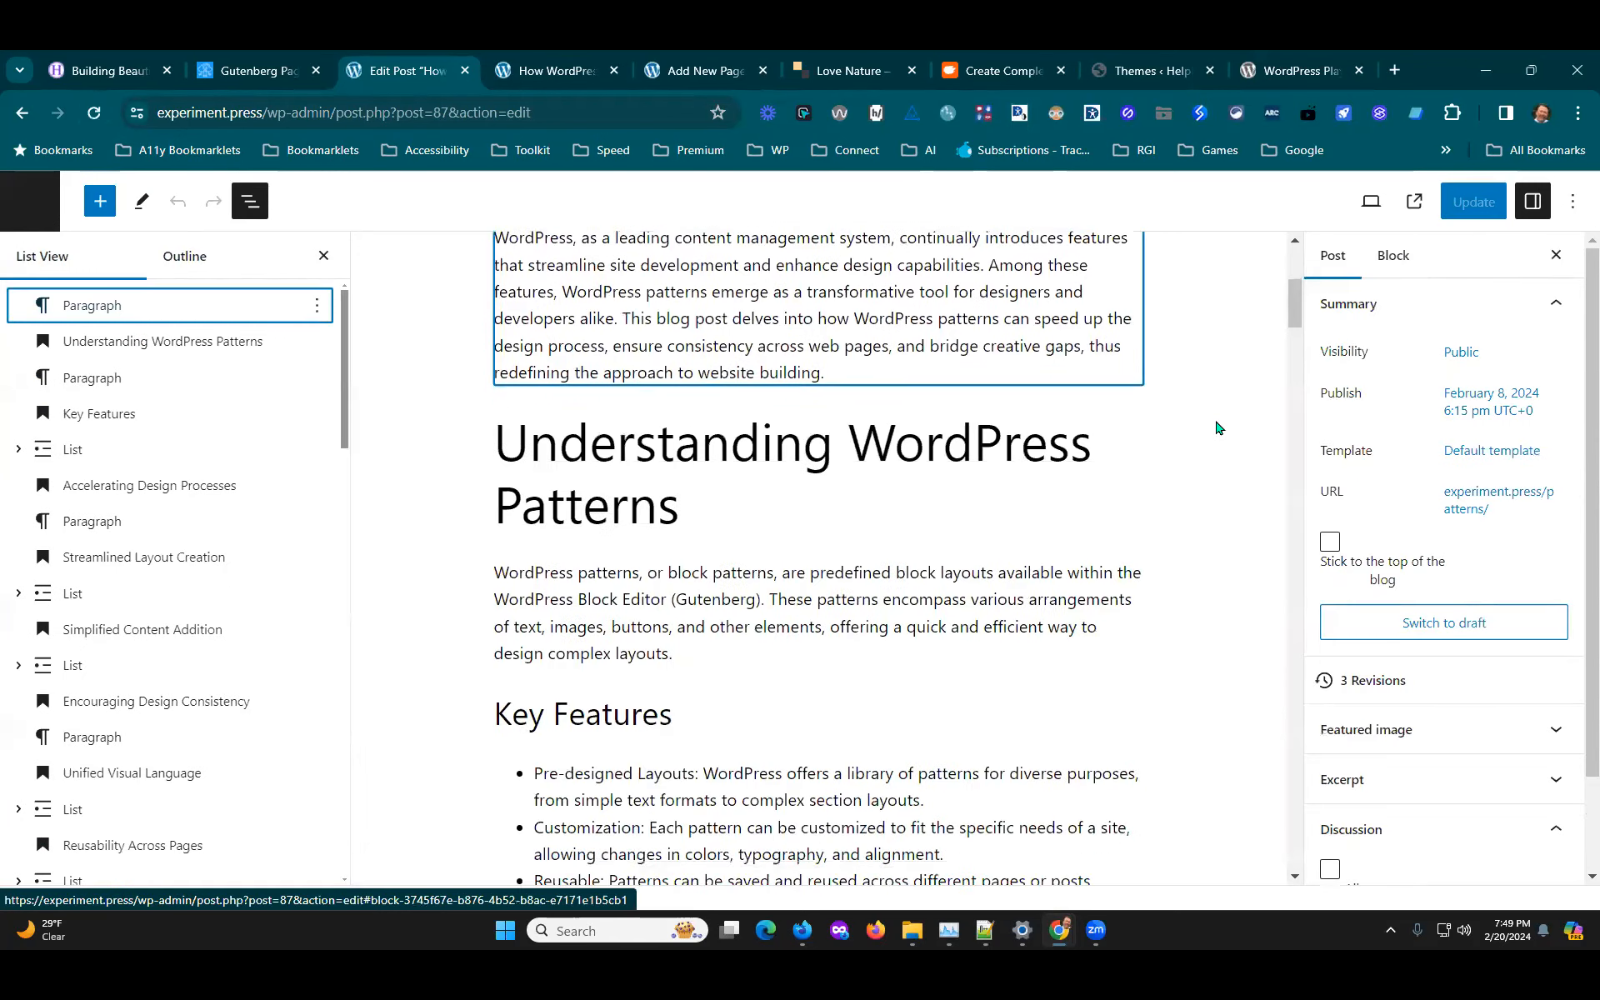
scroll(1217, 435, up, 10)
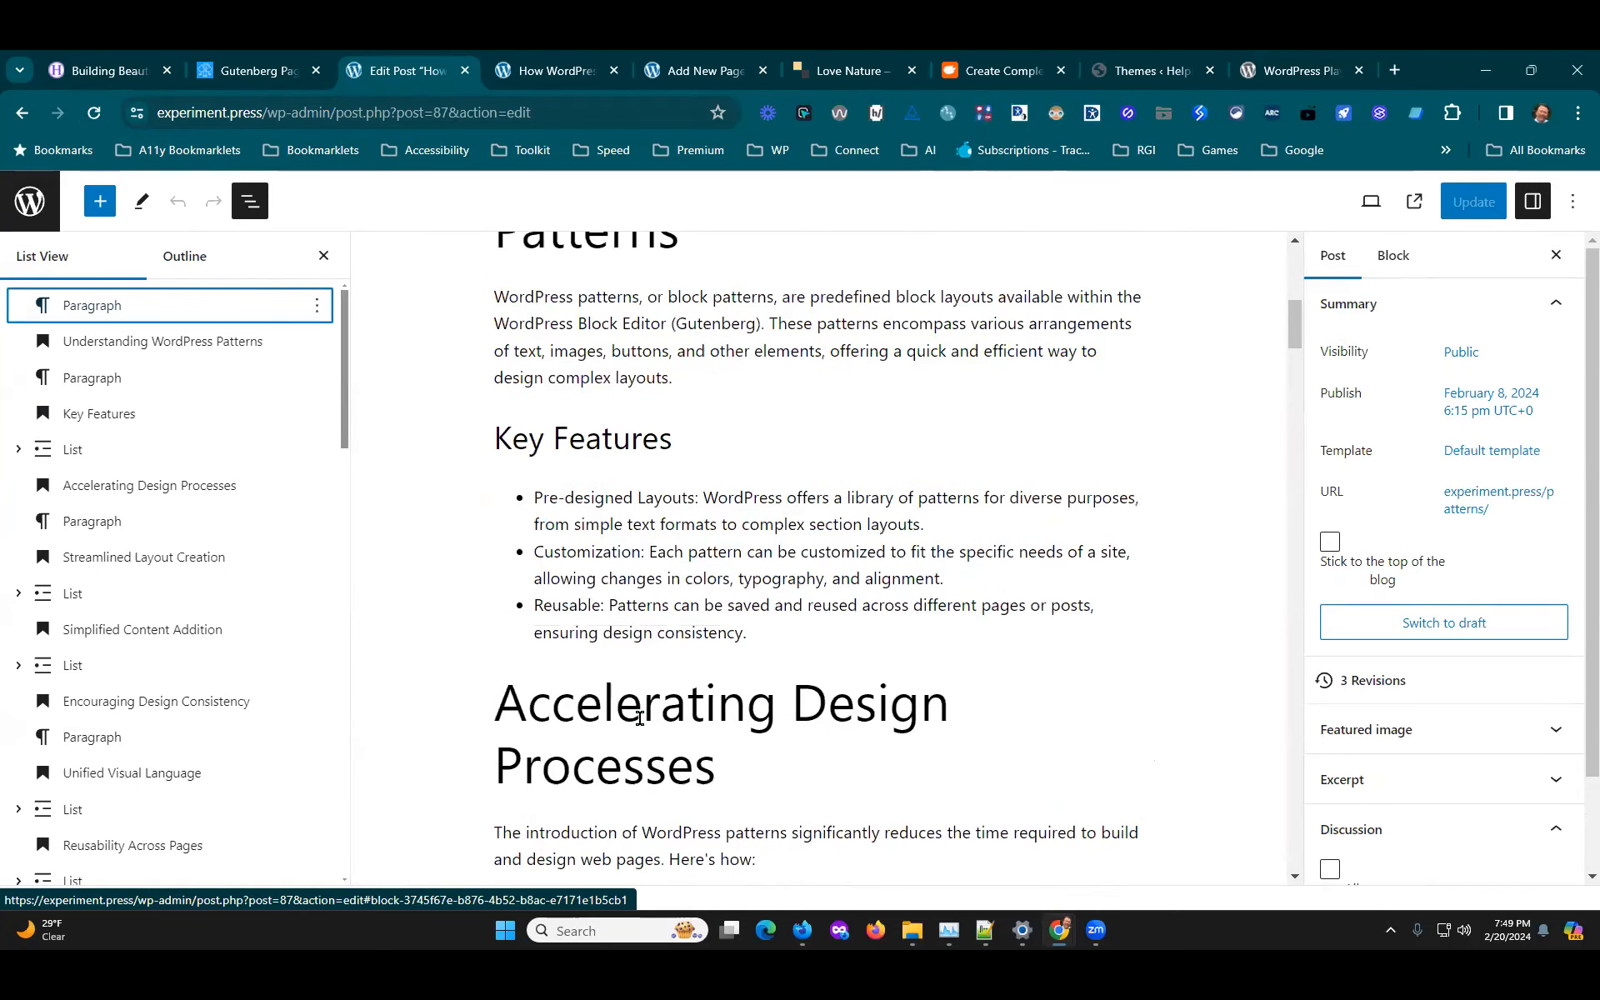
click(779, 771)
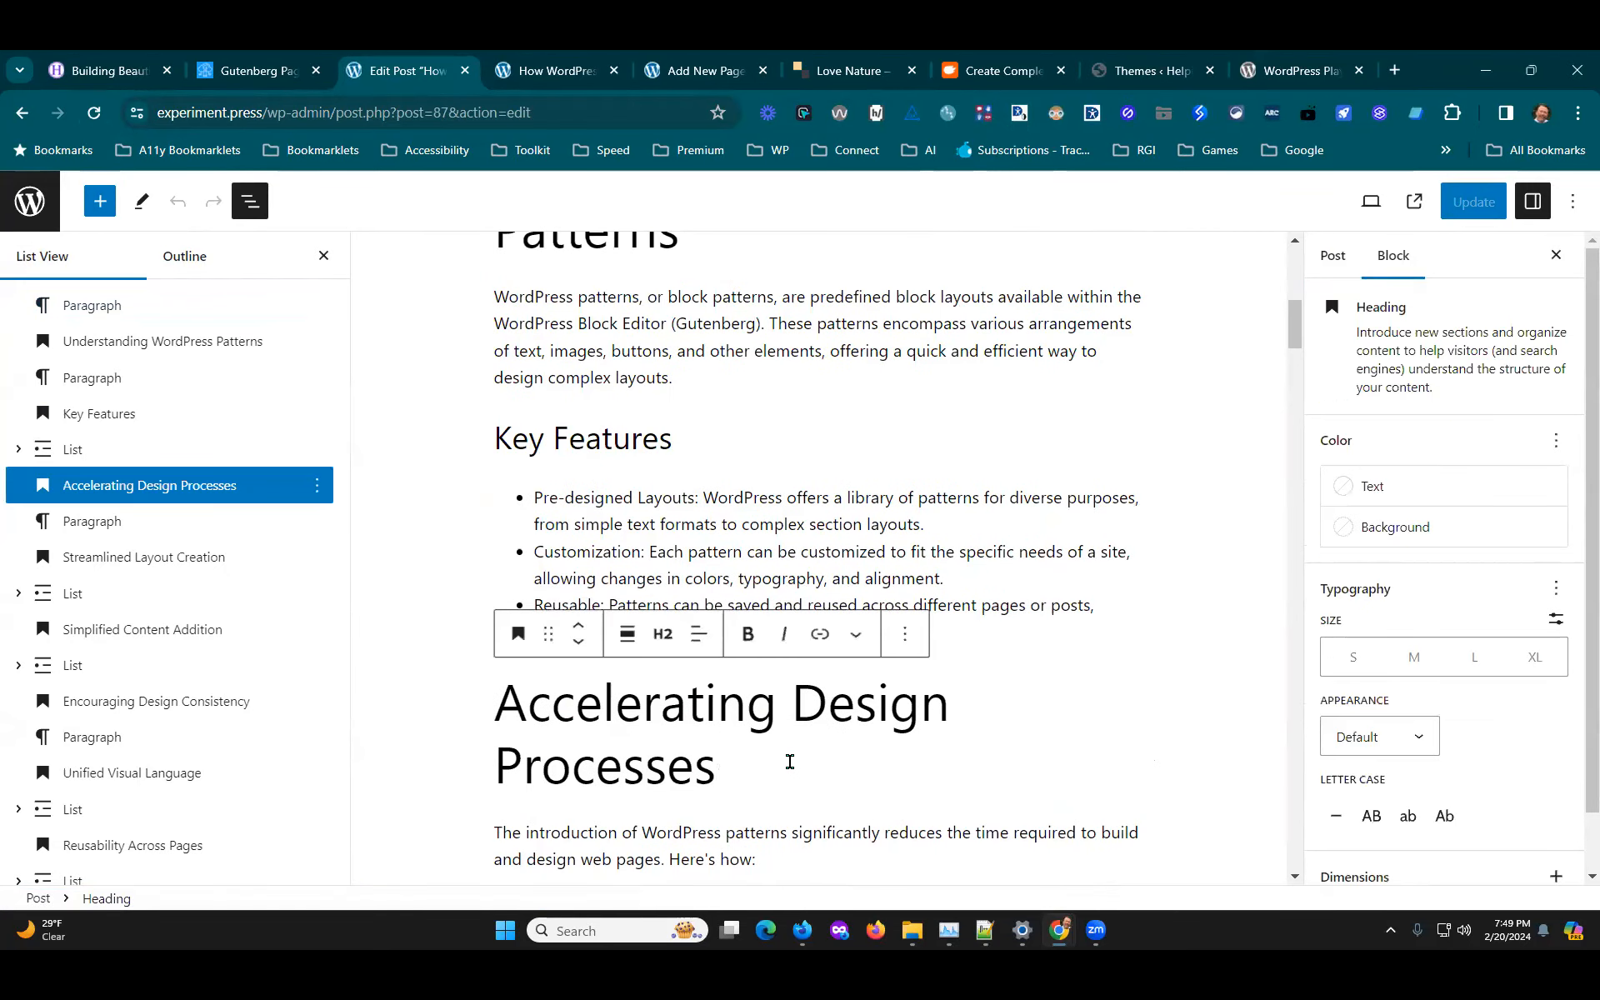
key(Return)
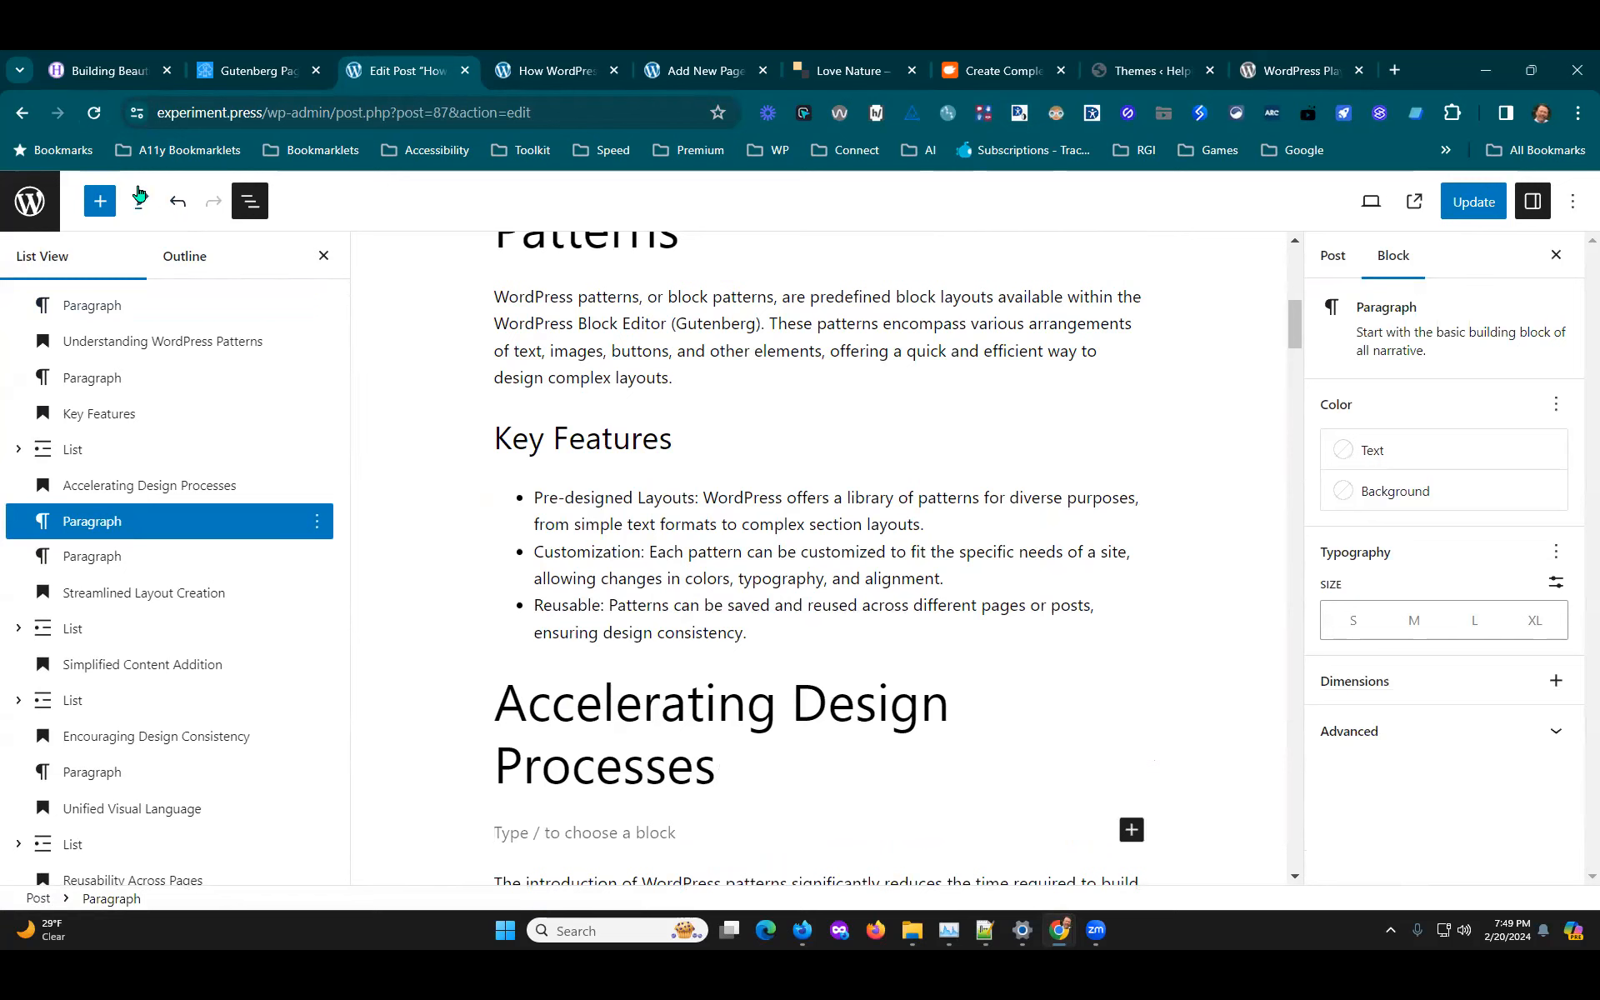
click(99, 201)
click(200, 323)
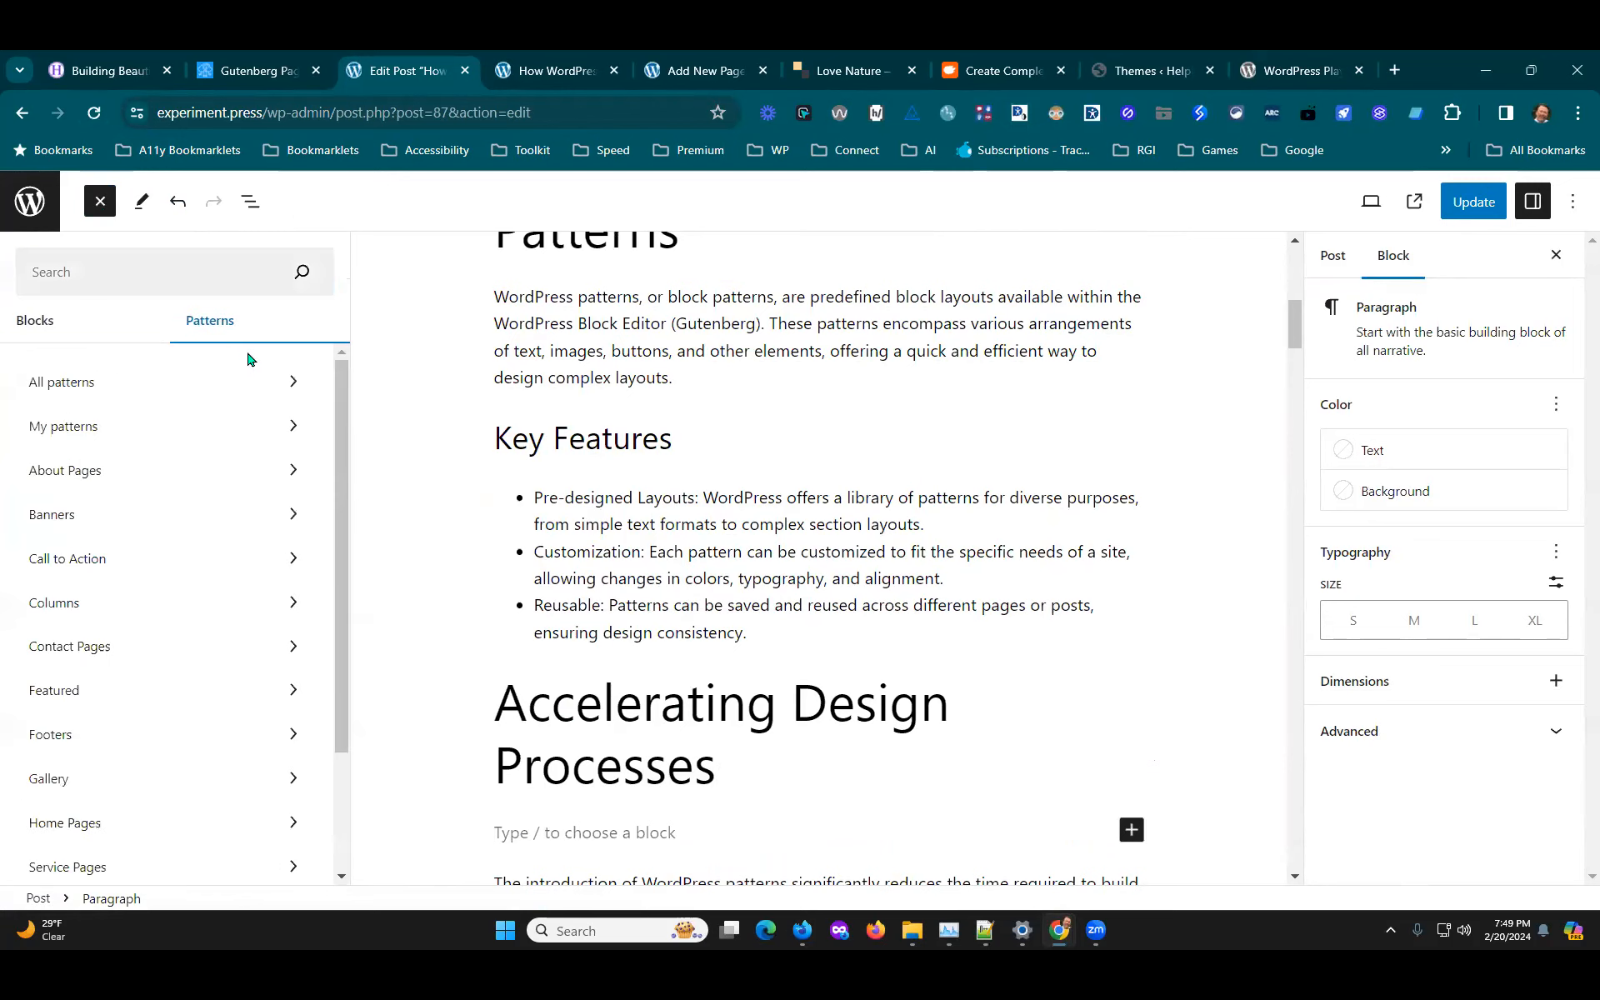
click(83, 426)
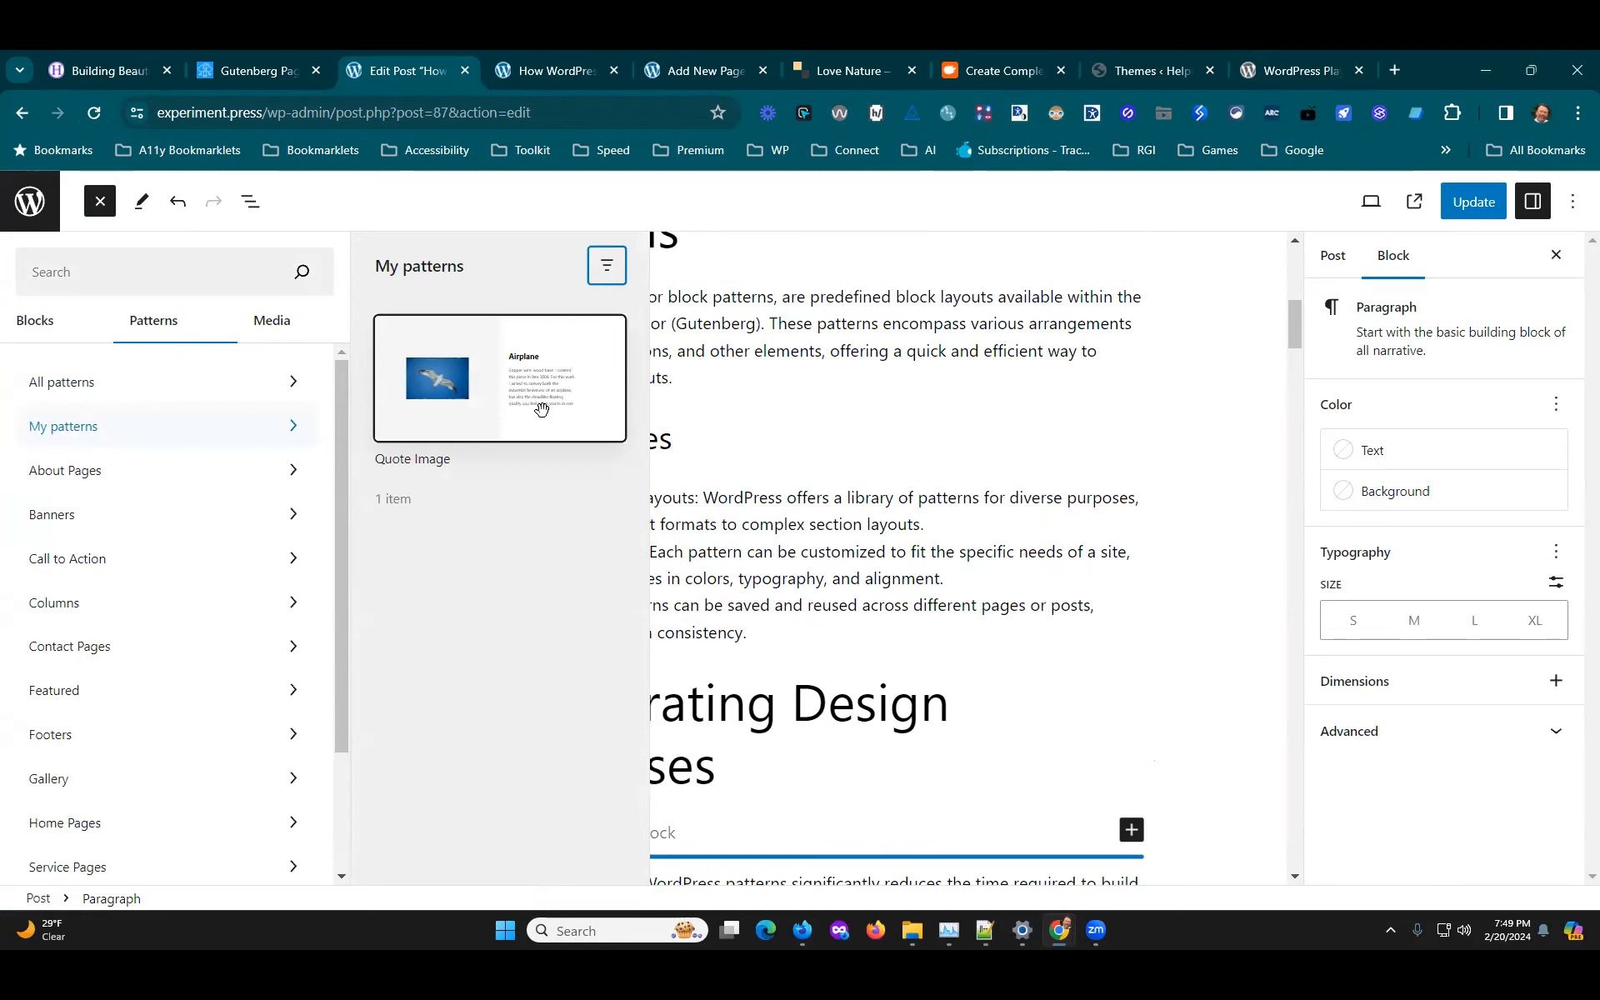
click(494, 409)
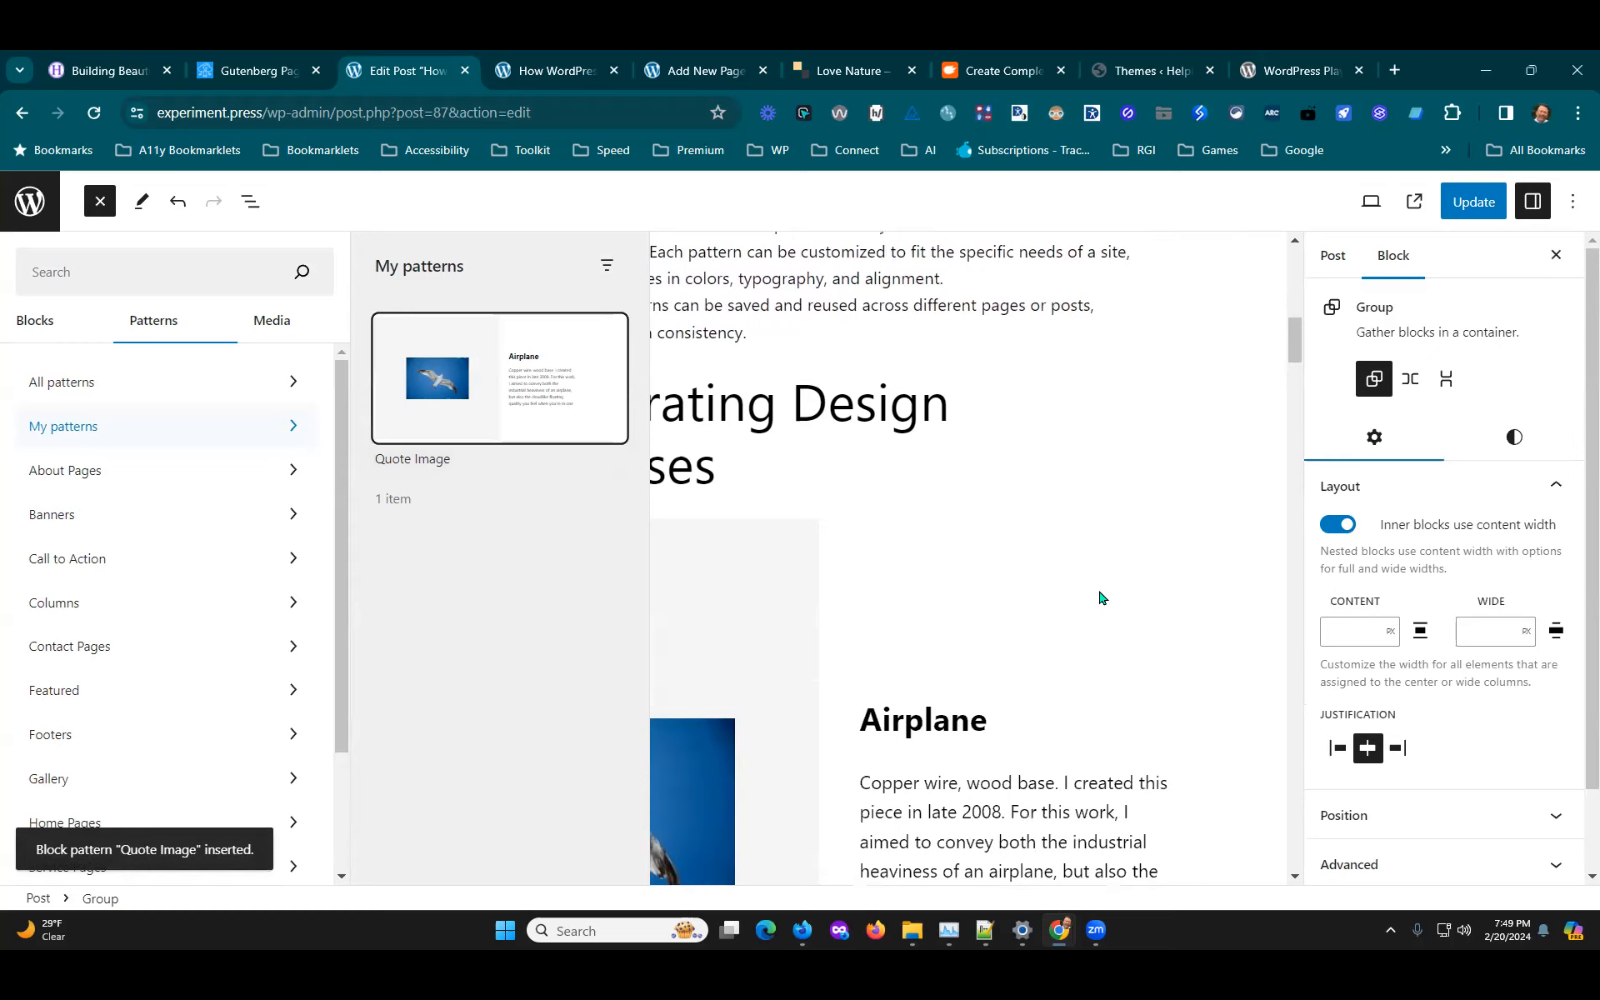
click(1105, 593)
Step: Replace the seagull photo in the inserted pattern with the media library's photo of people meeting around laptops, and update the post
scroll(364, 608, down, 2)
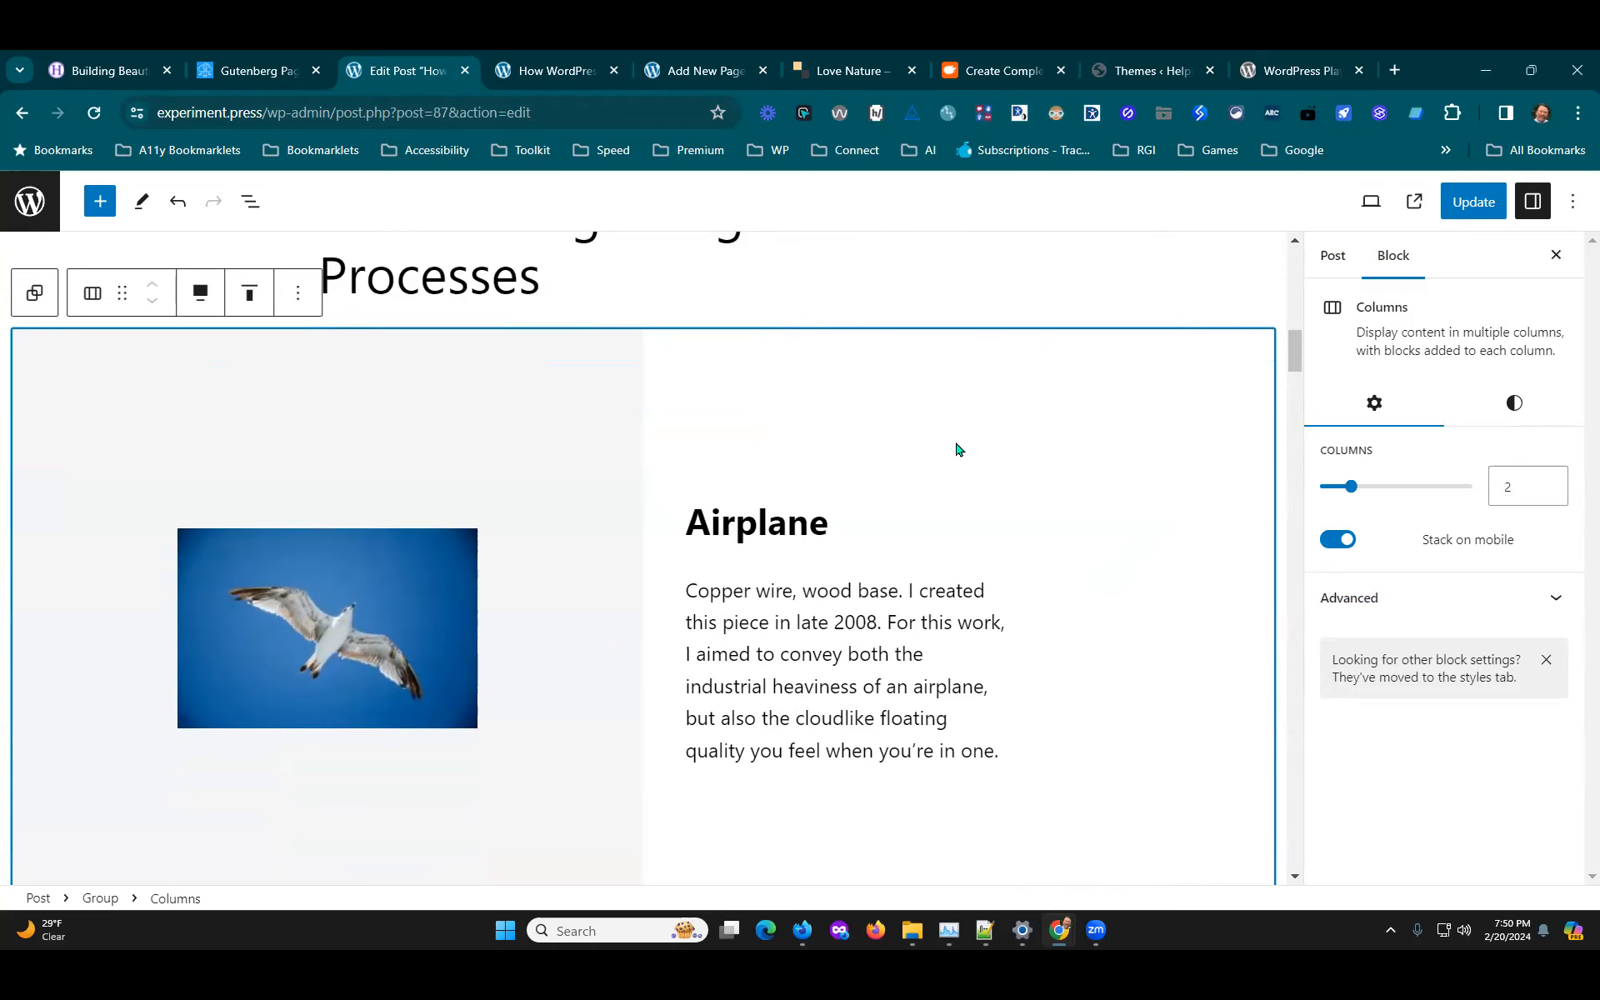
click(386, 605)
click(605, 497)
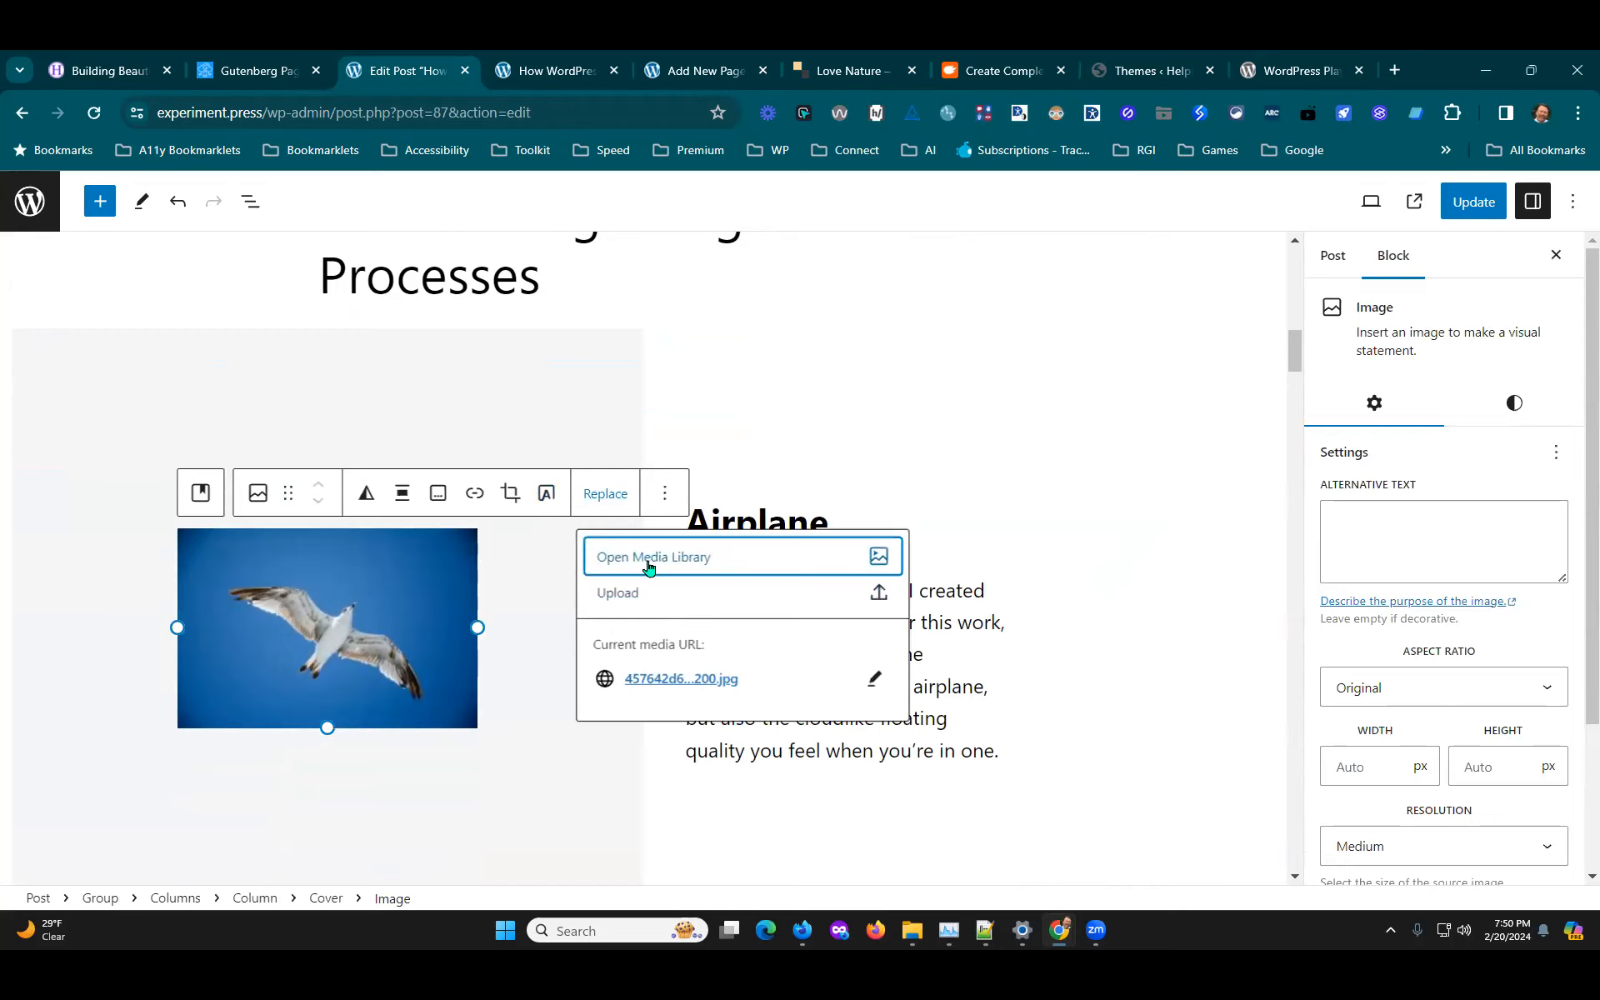
click(649, 567)
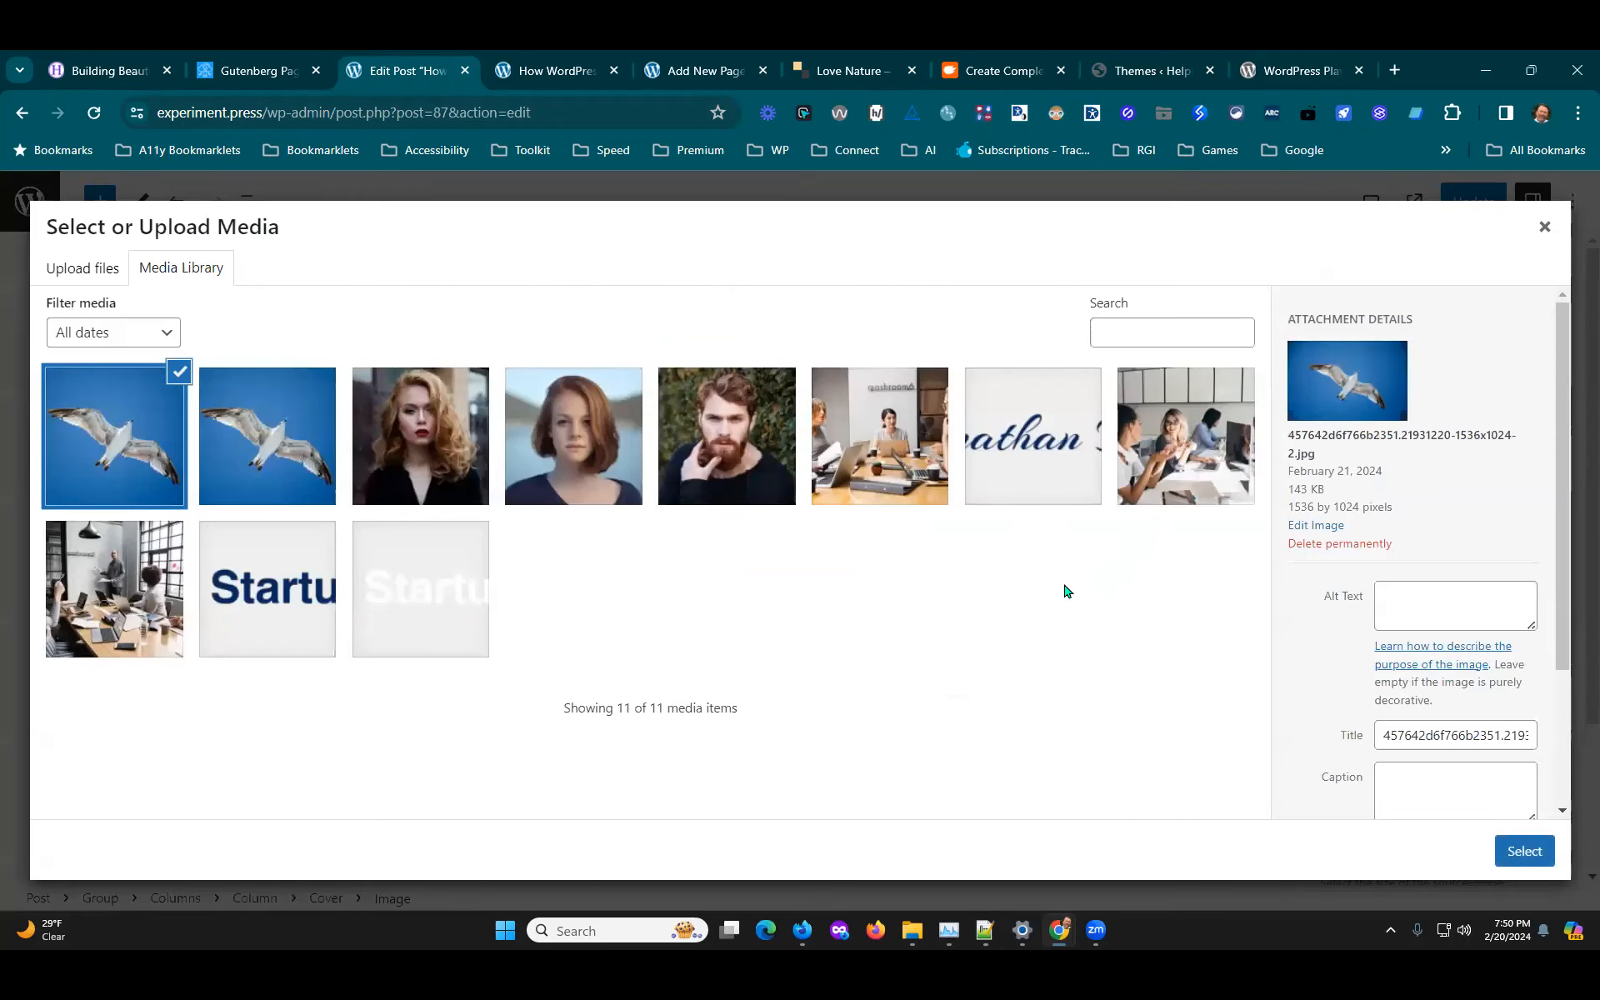
click(888, 485)
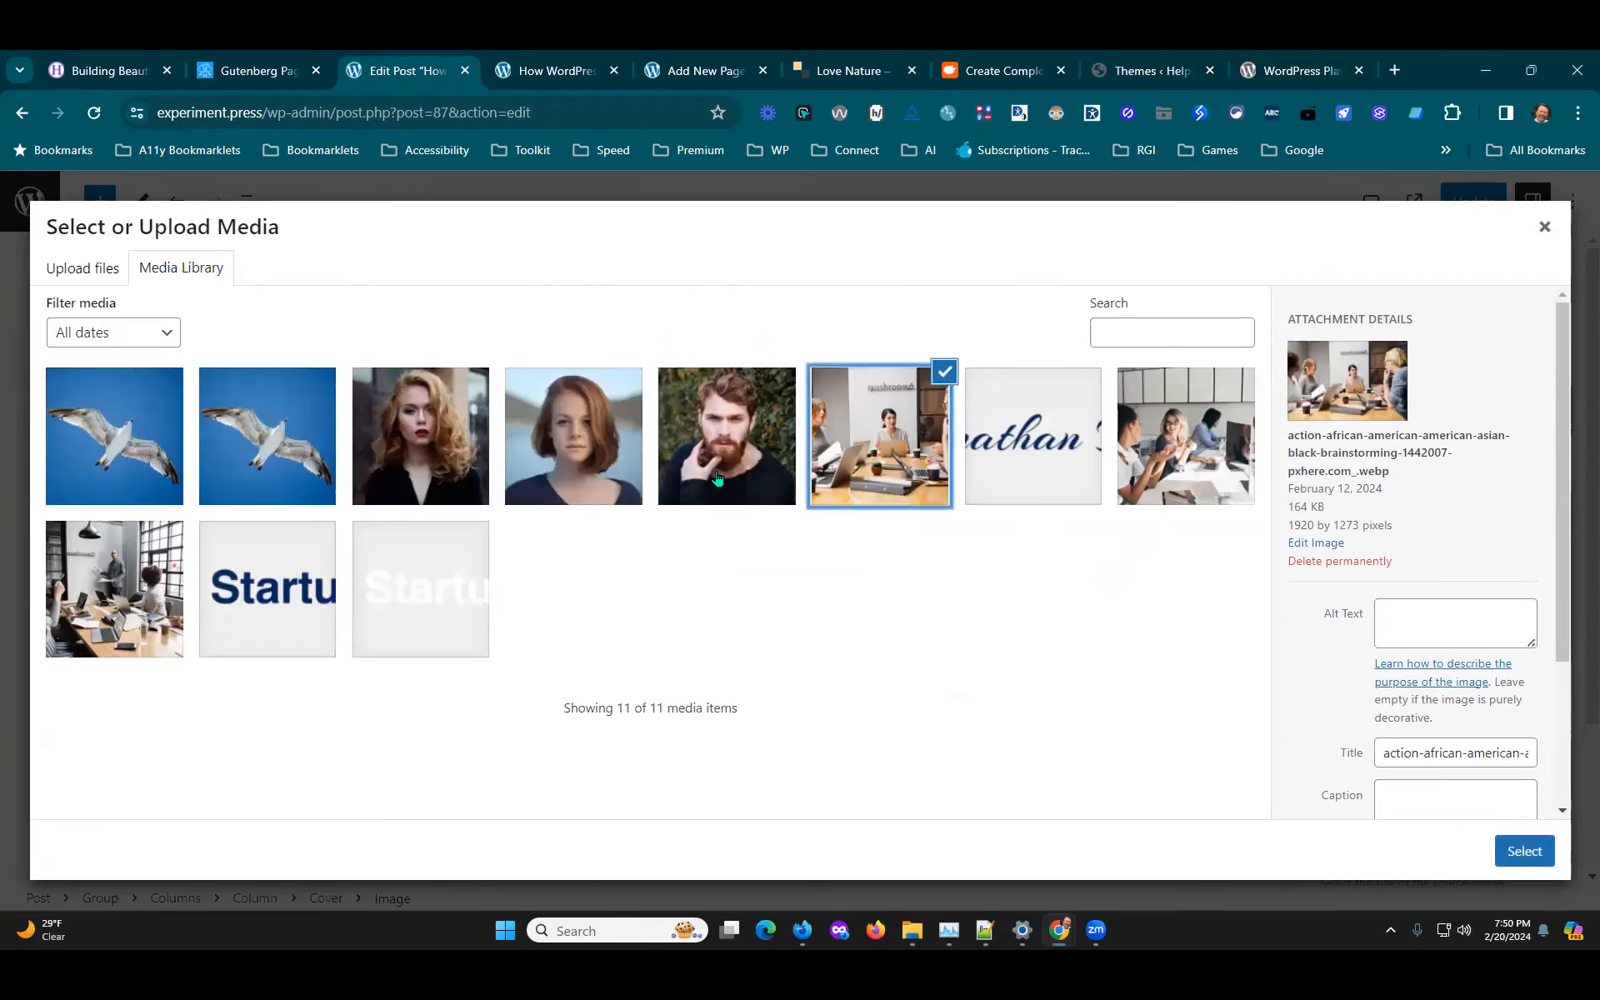
click(1523, 850)
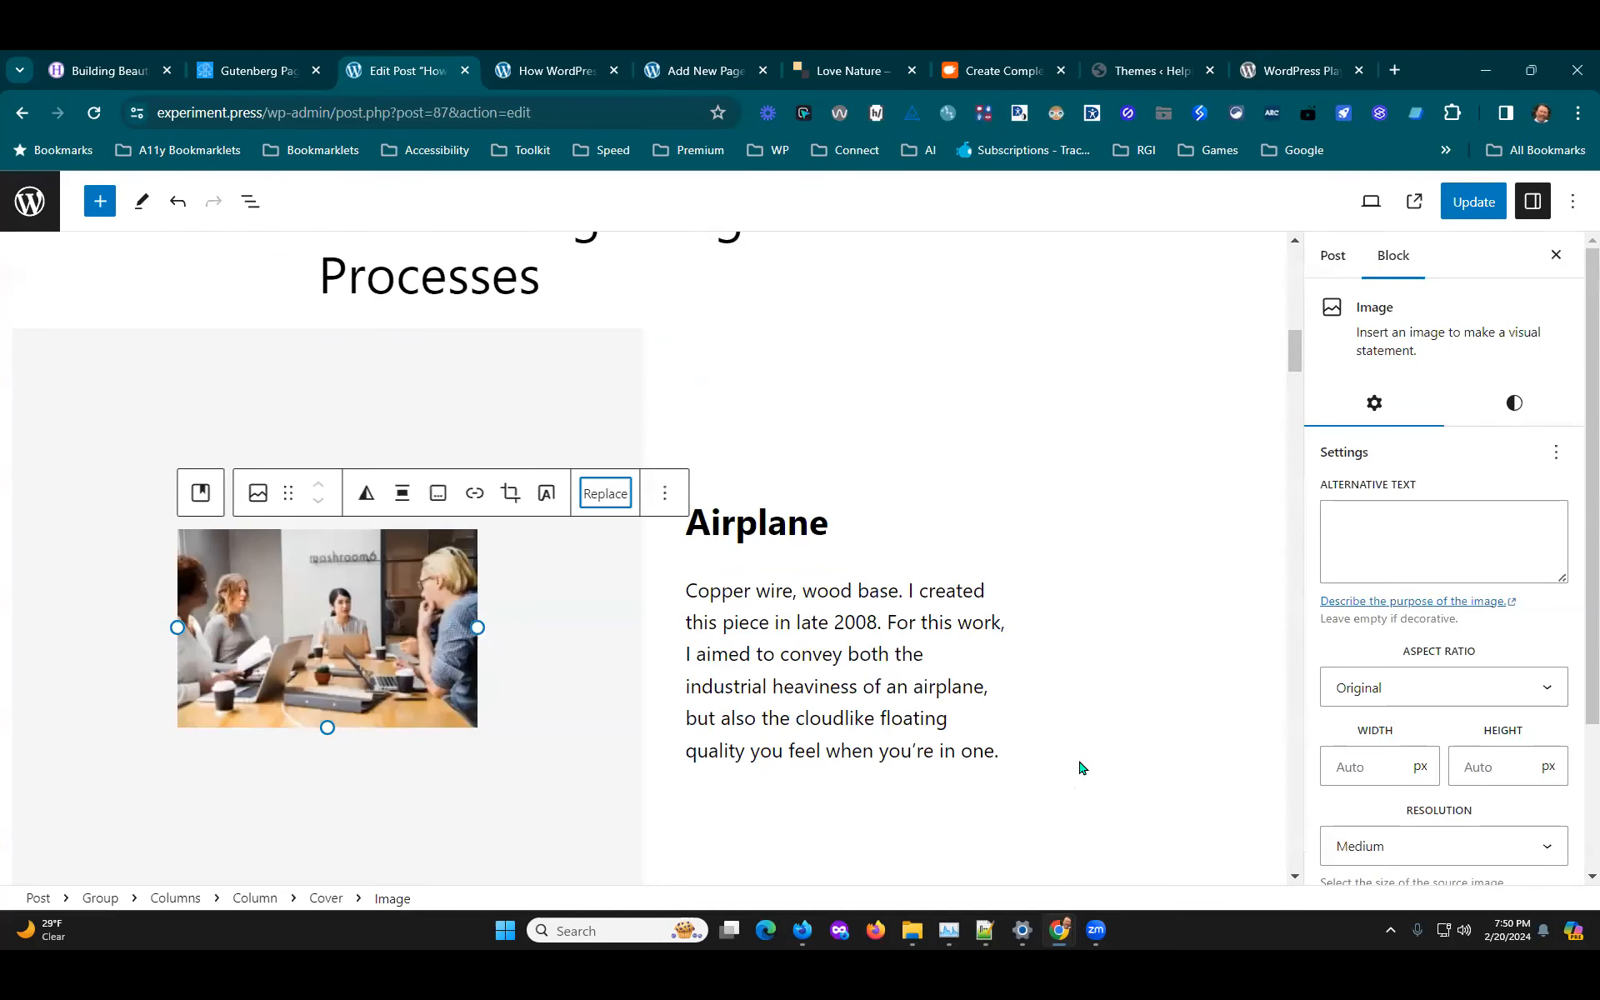
scroll(1153, 675, up, 3)
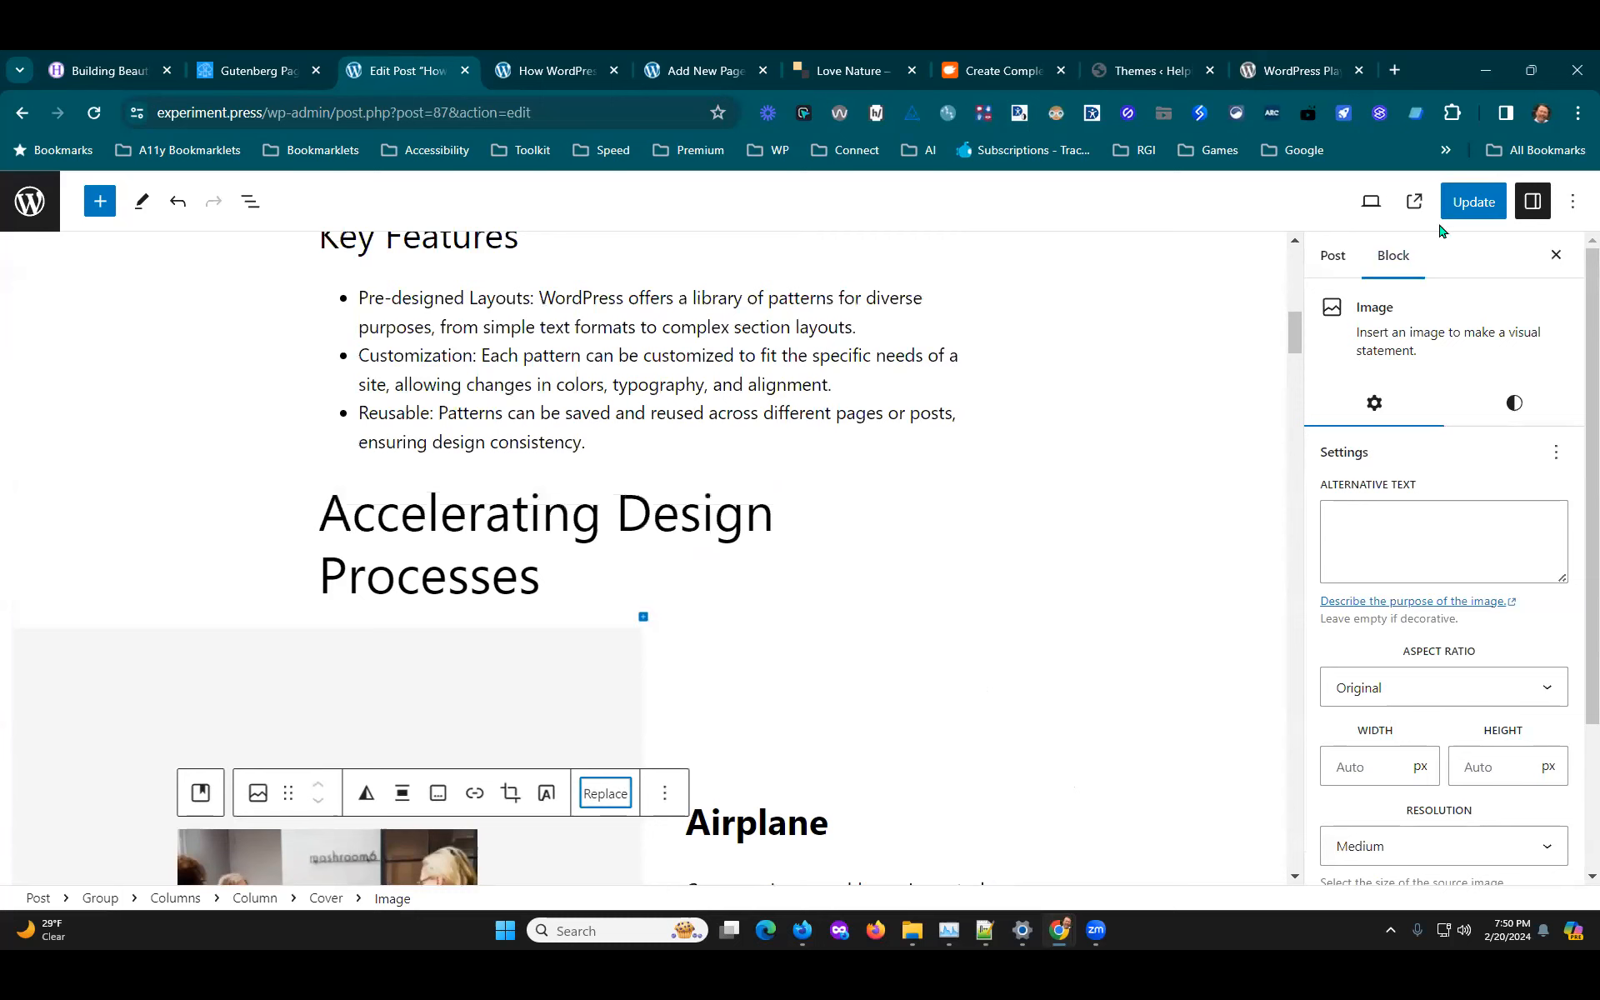
click(1456, 204)
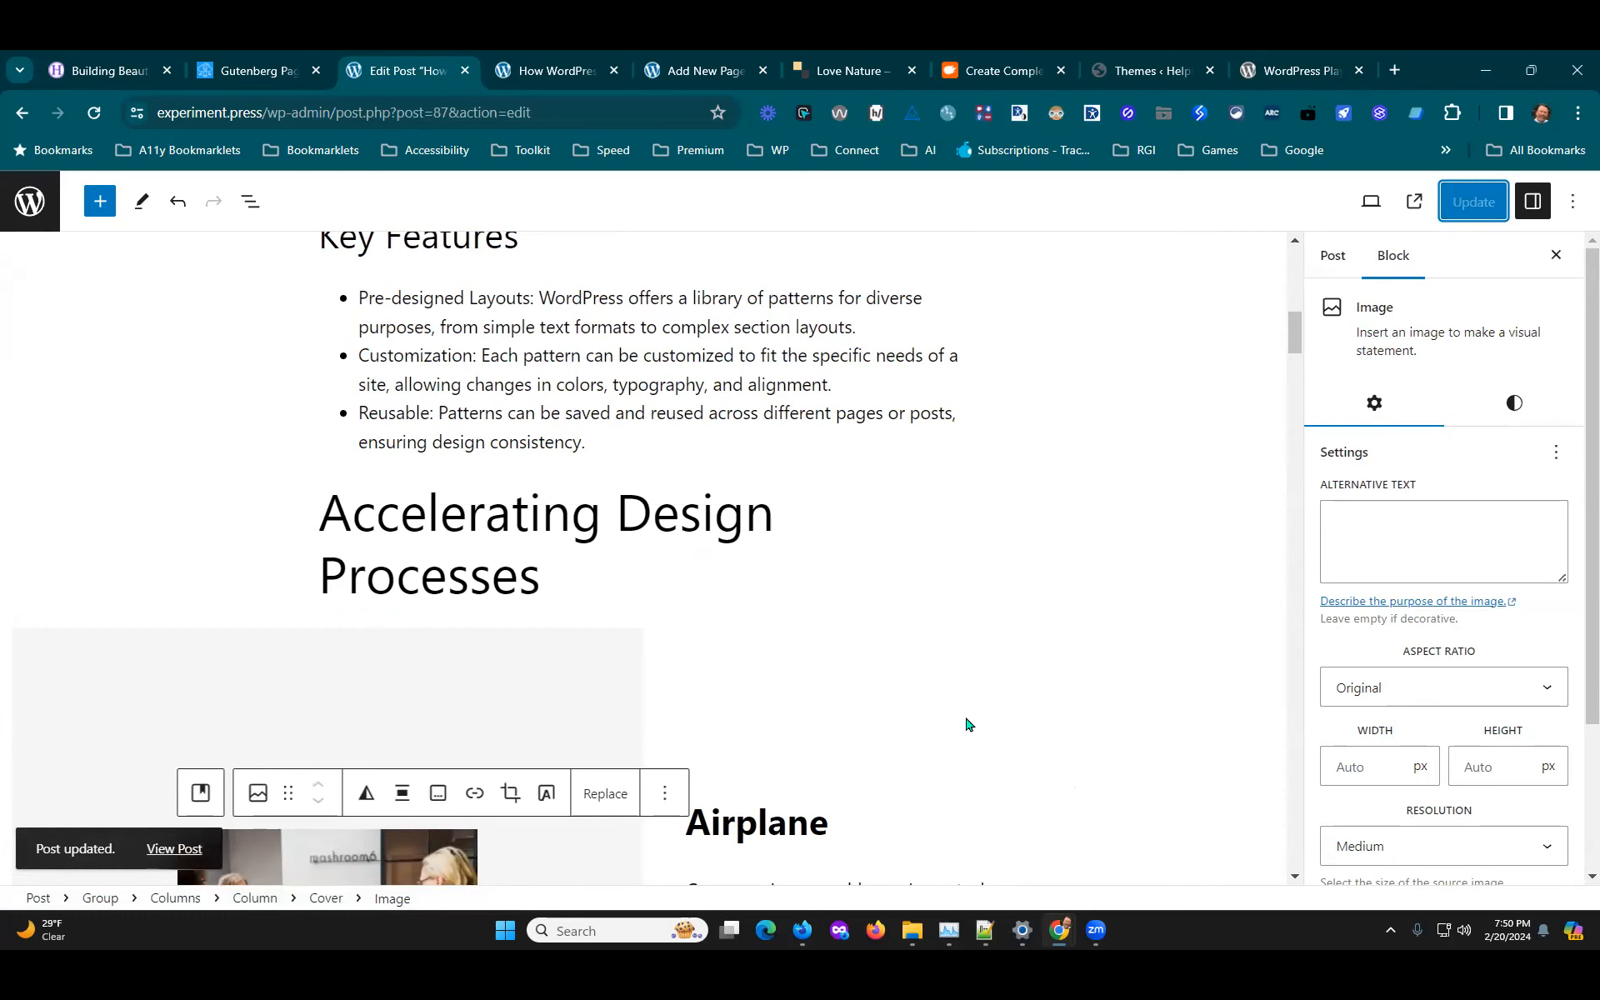
scroll(885, 656, up, 4)
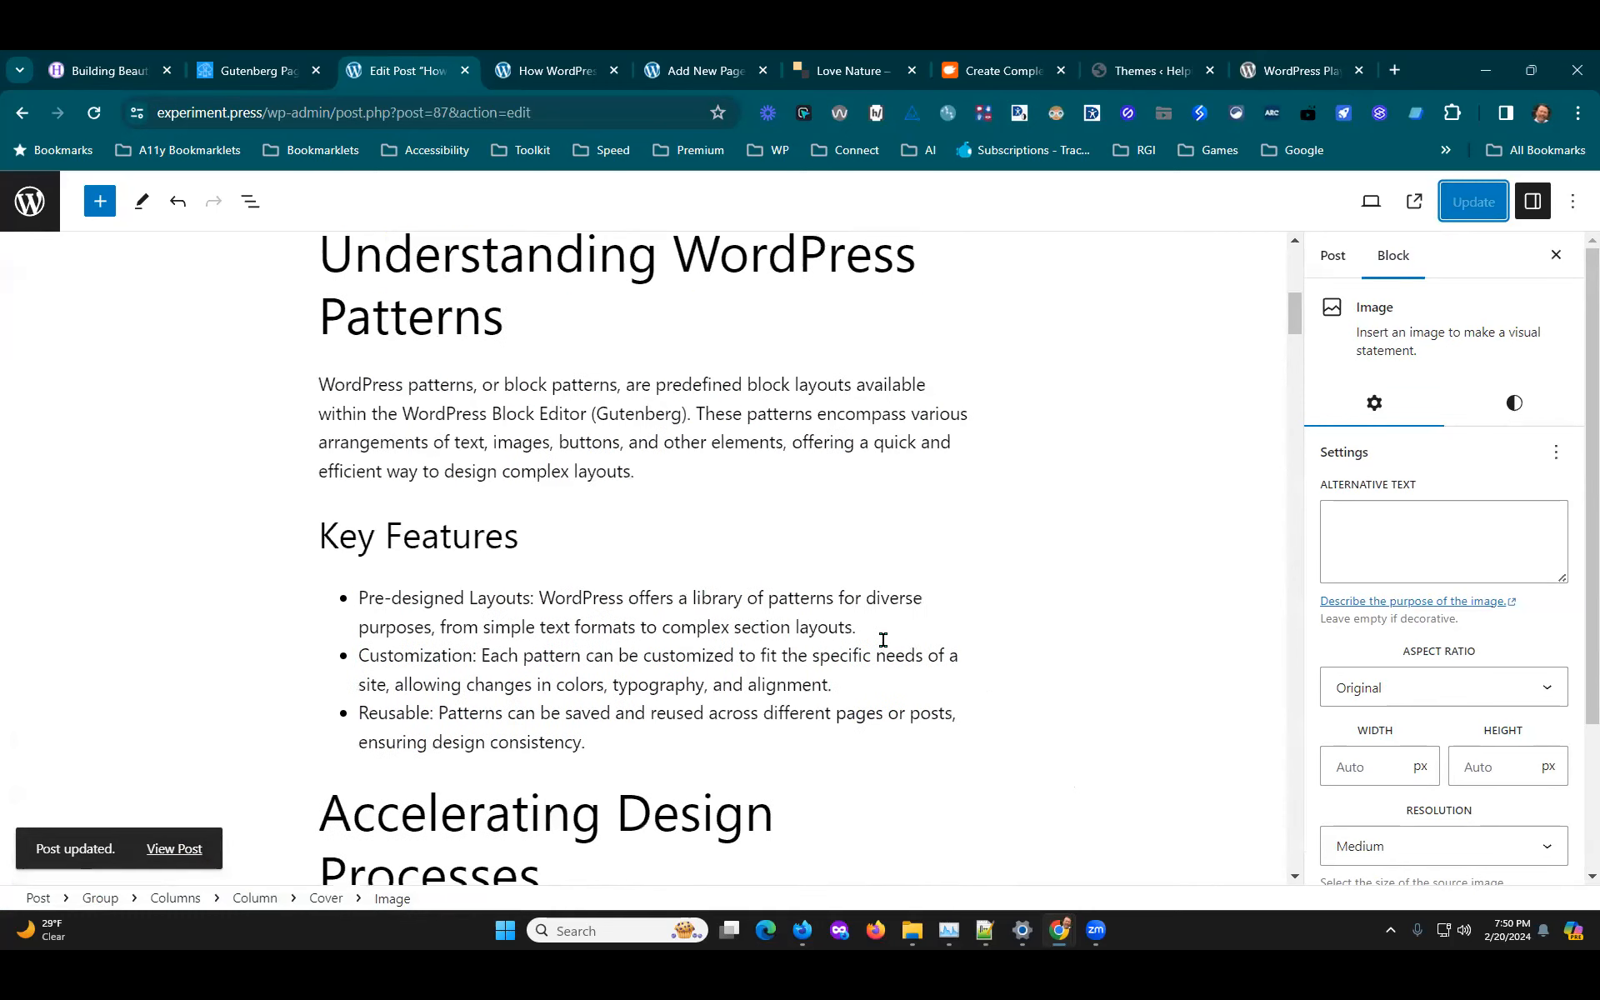
Step: Leave the post, check the installed themes, and view the site's own saved patterns in the Site Editor
click(30, 205)
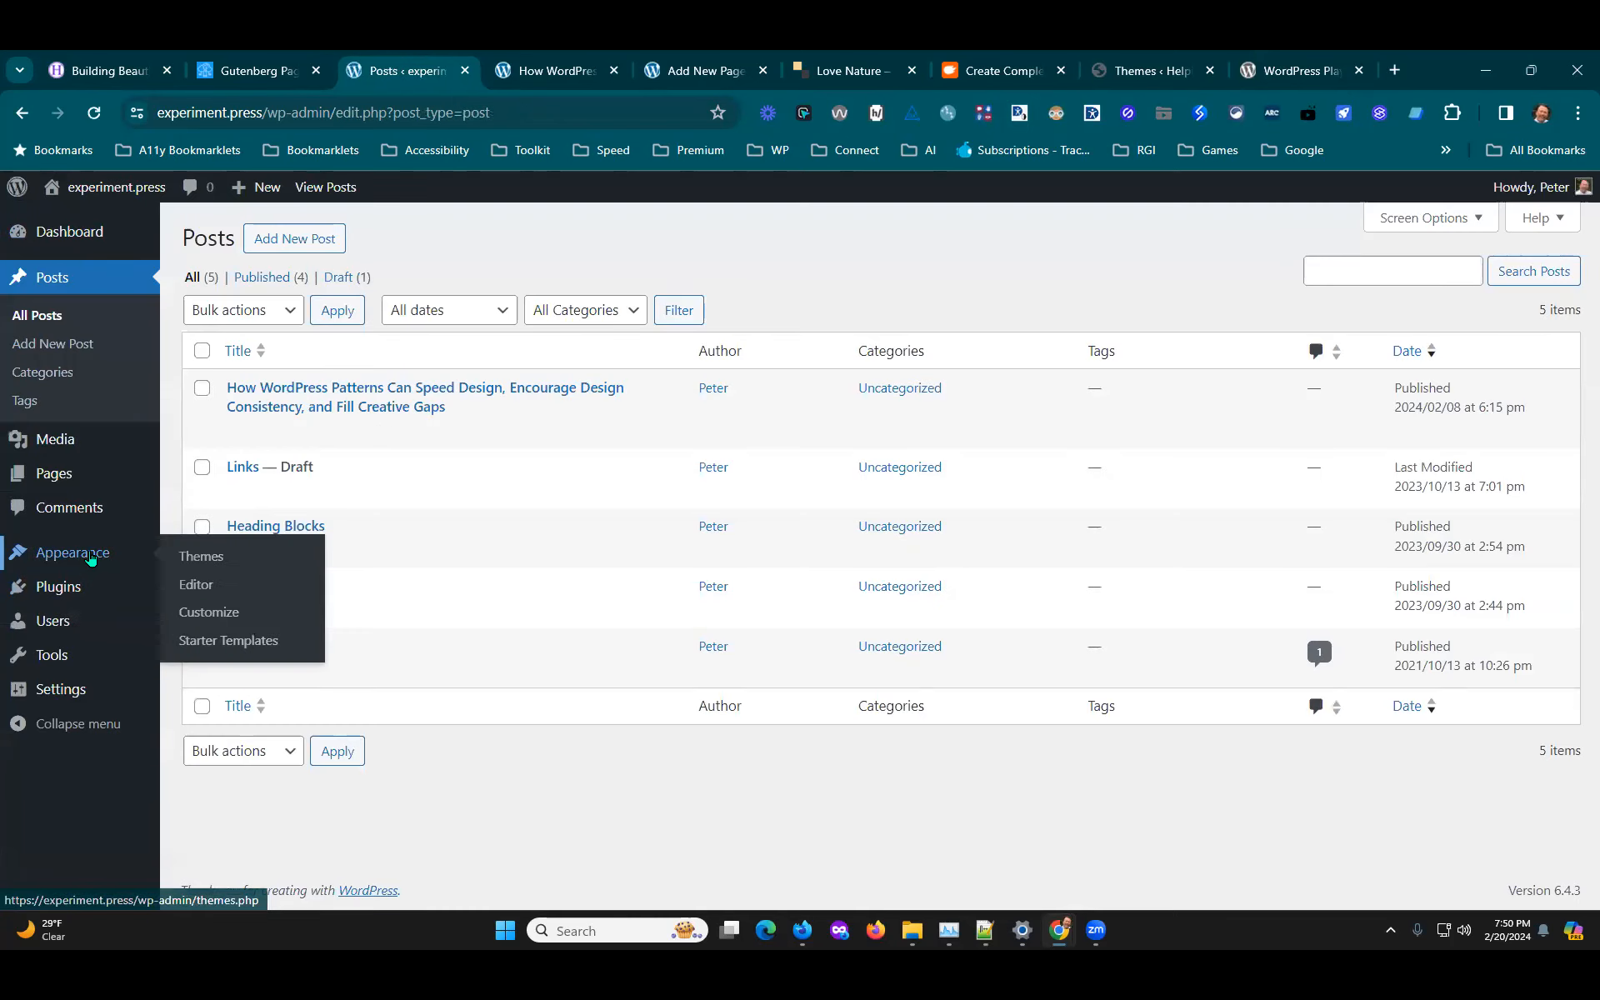
mouse_move(102, 477)
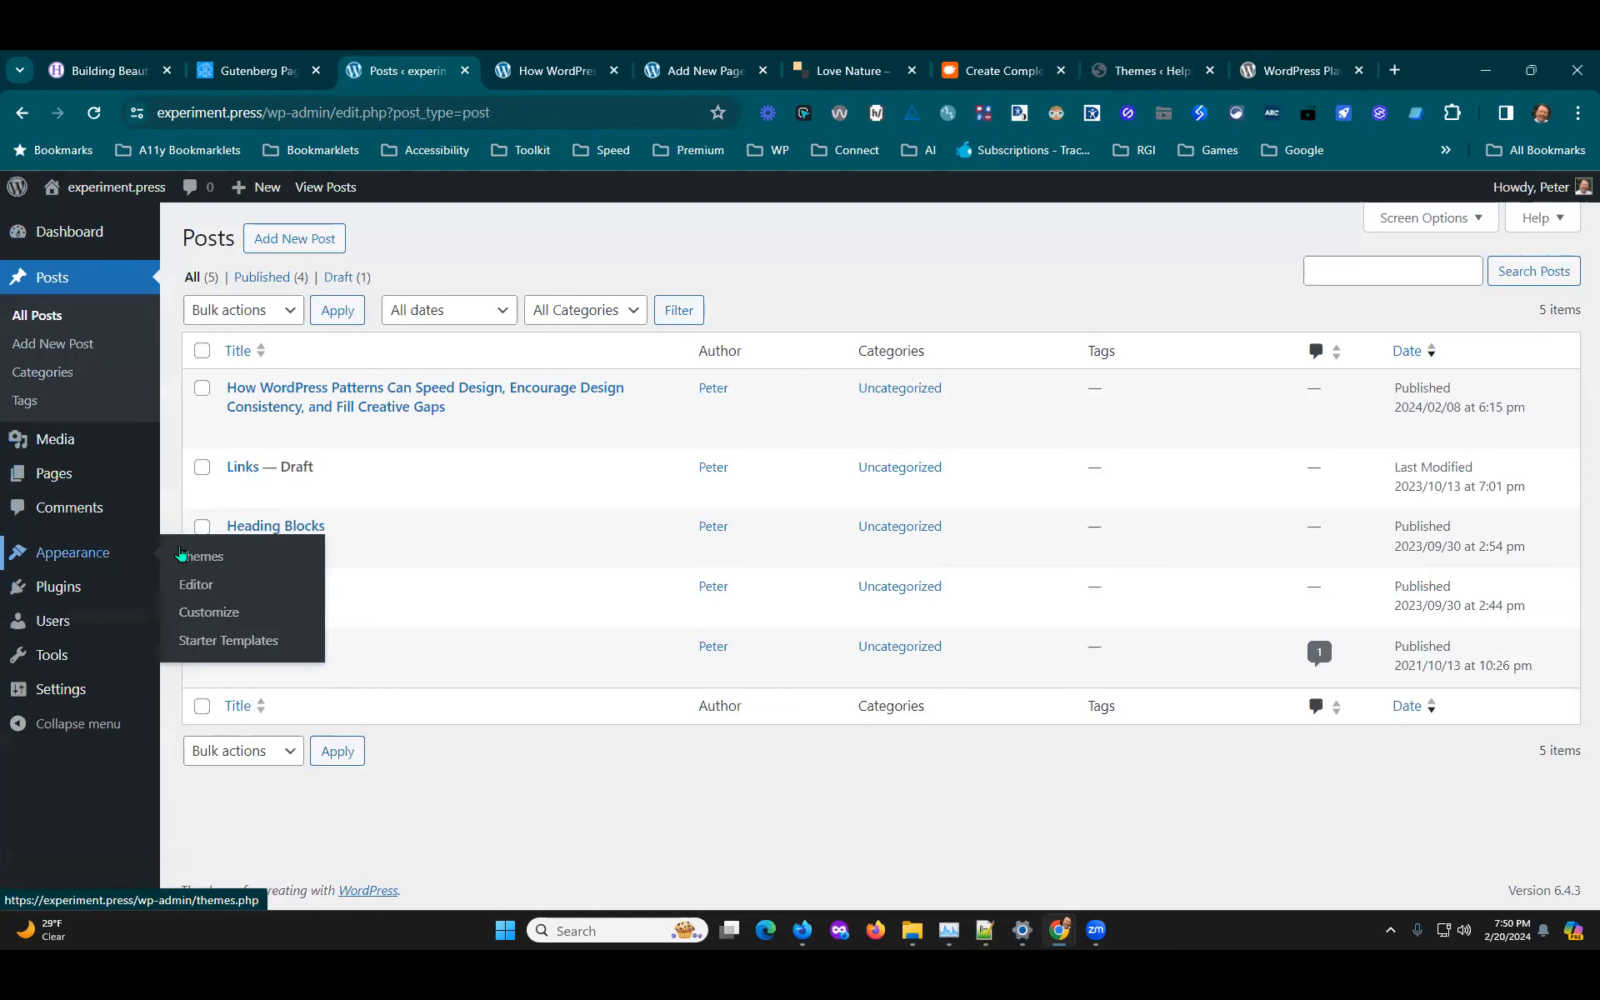
click(212, 557)
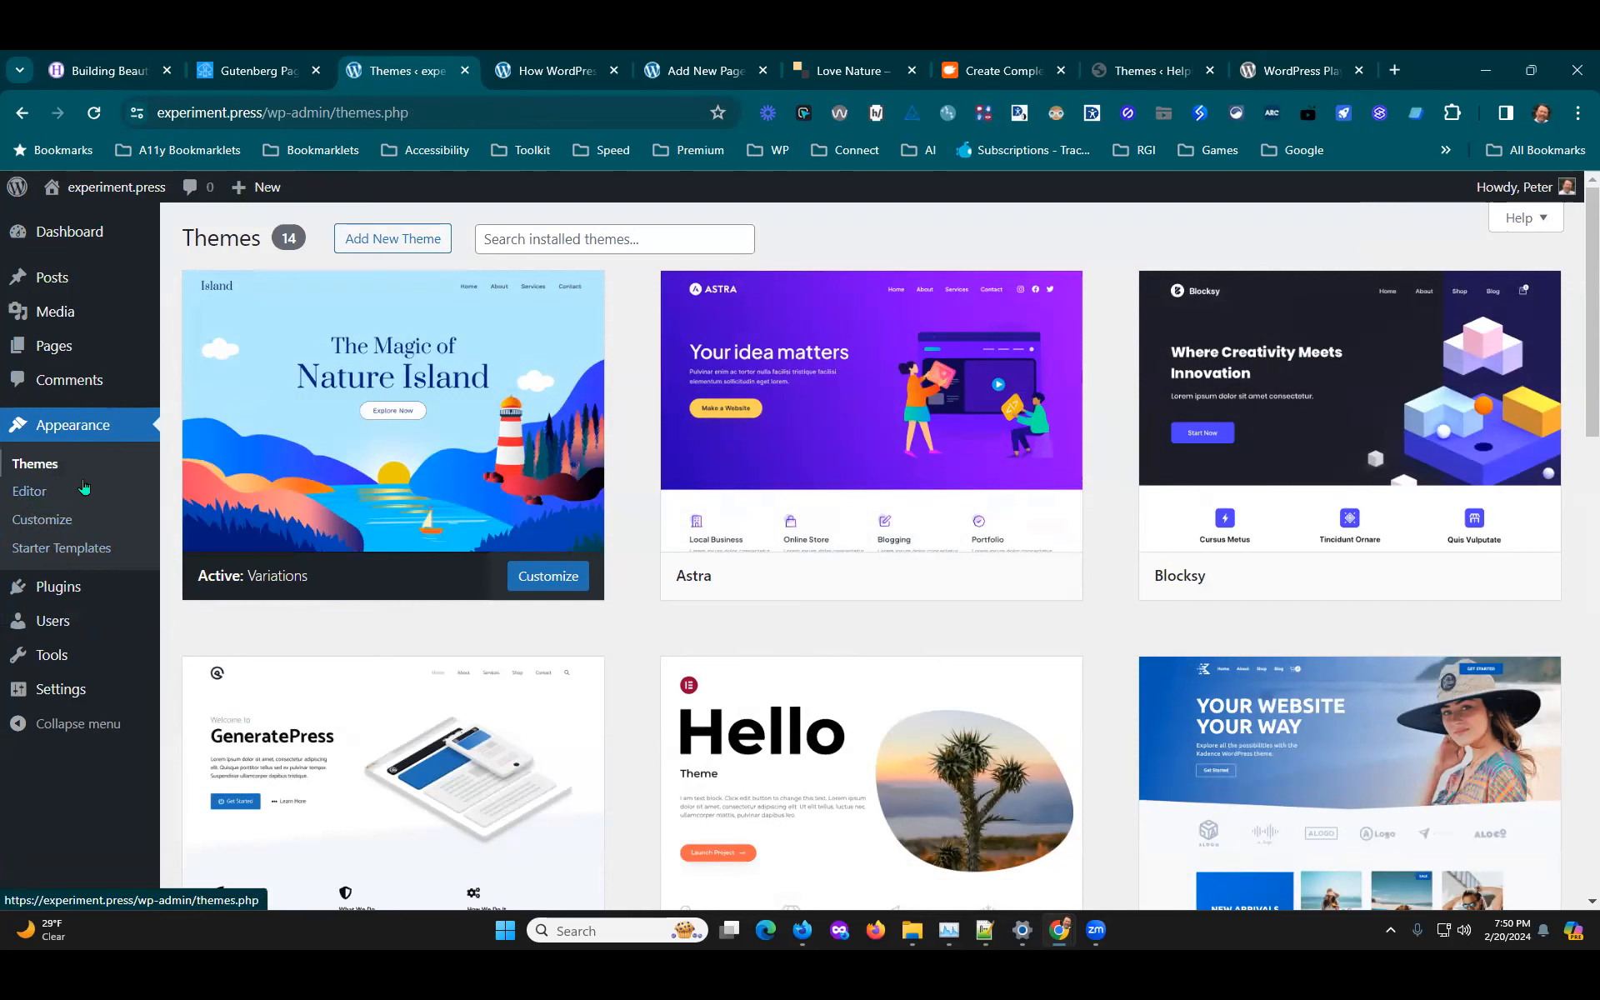
mouse_move(542, 480)
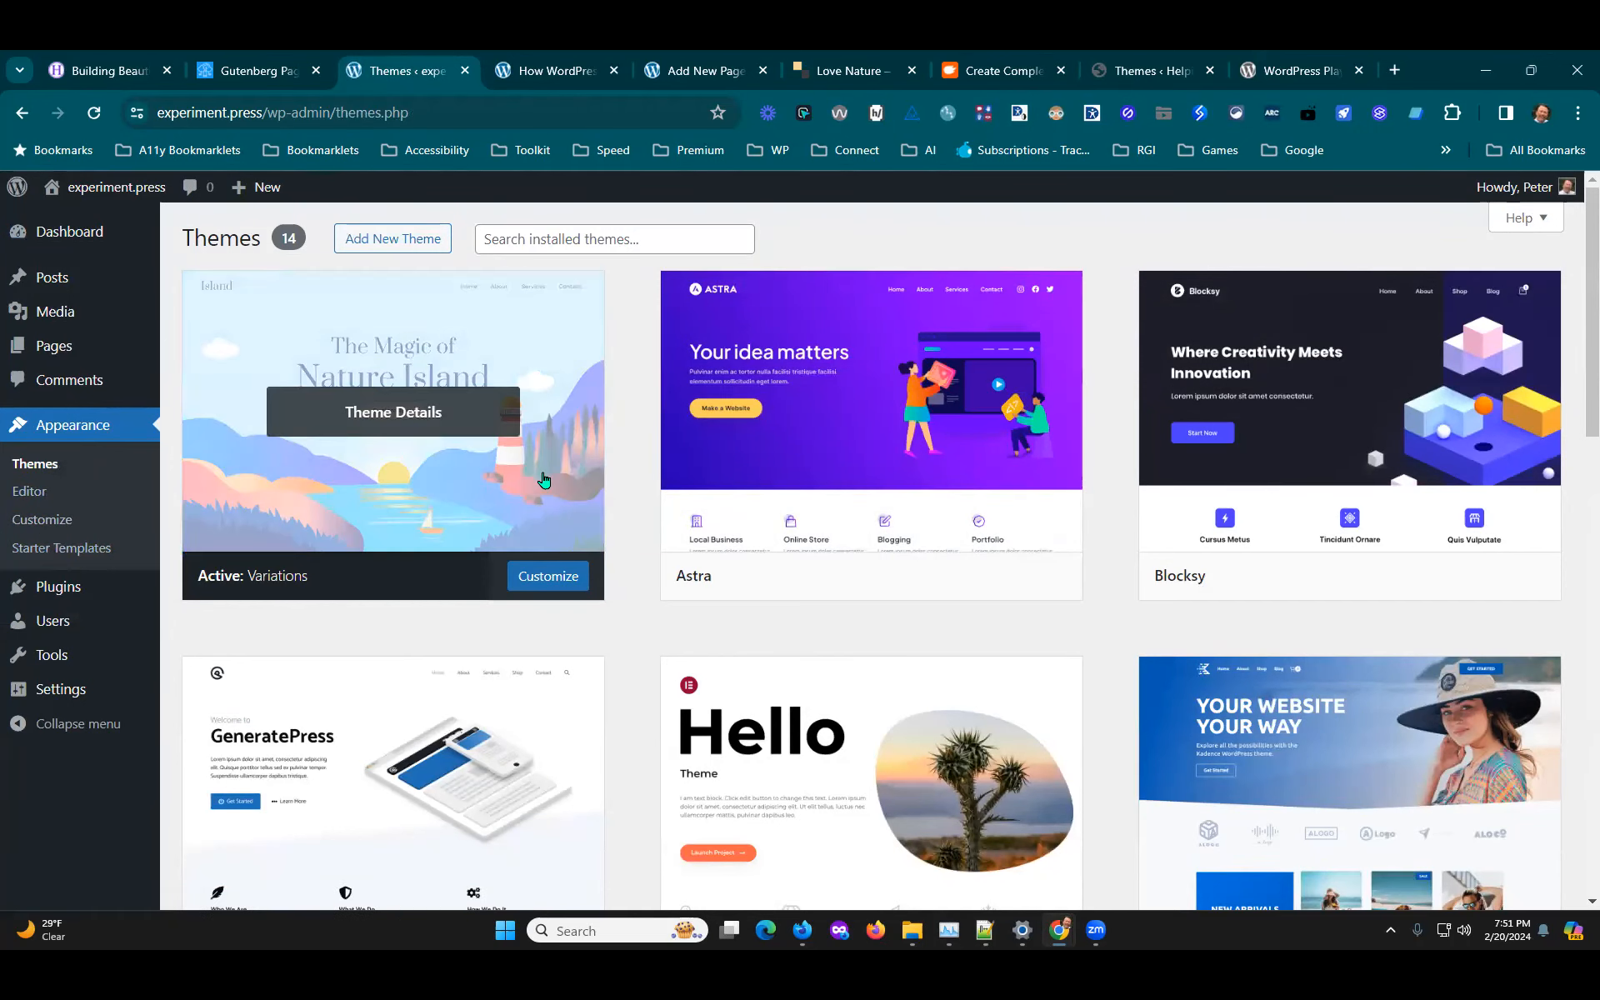
click(21, 495)
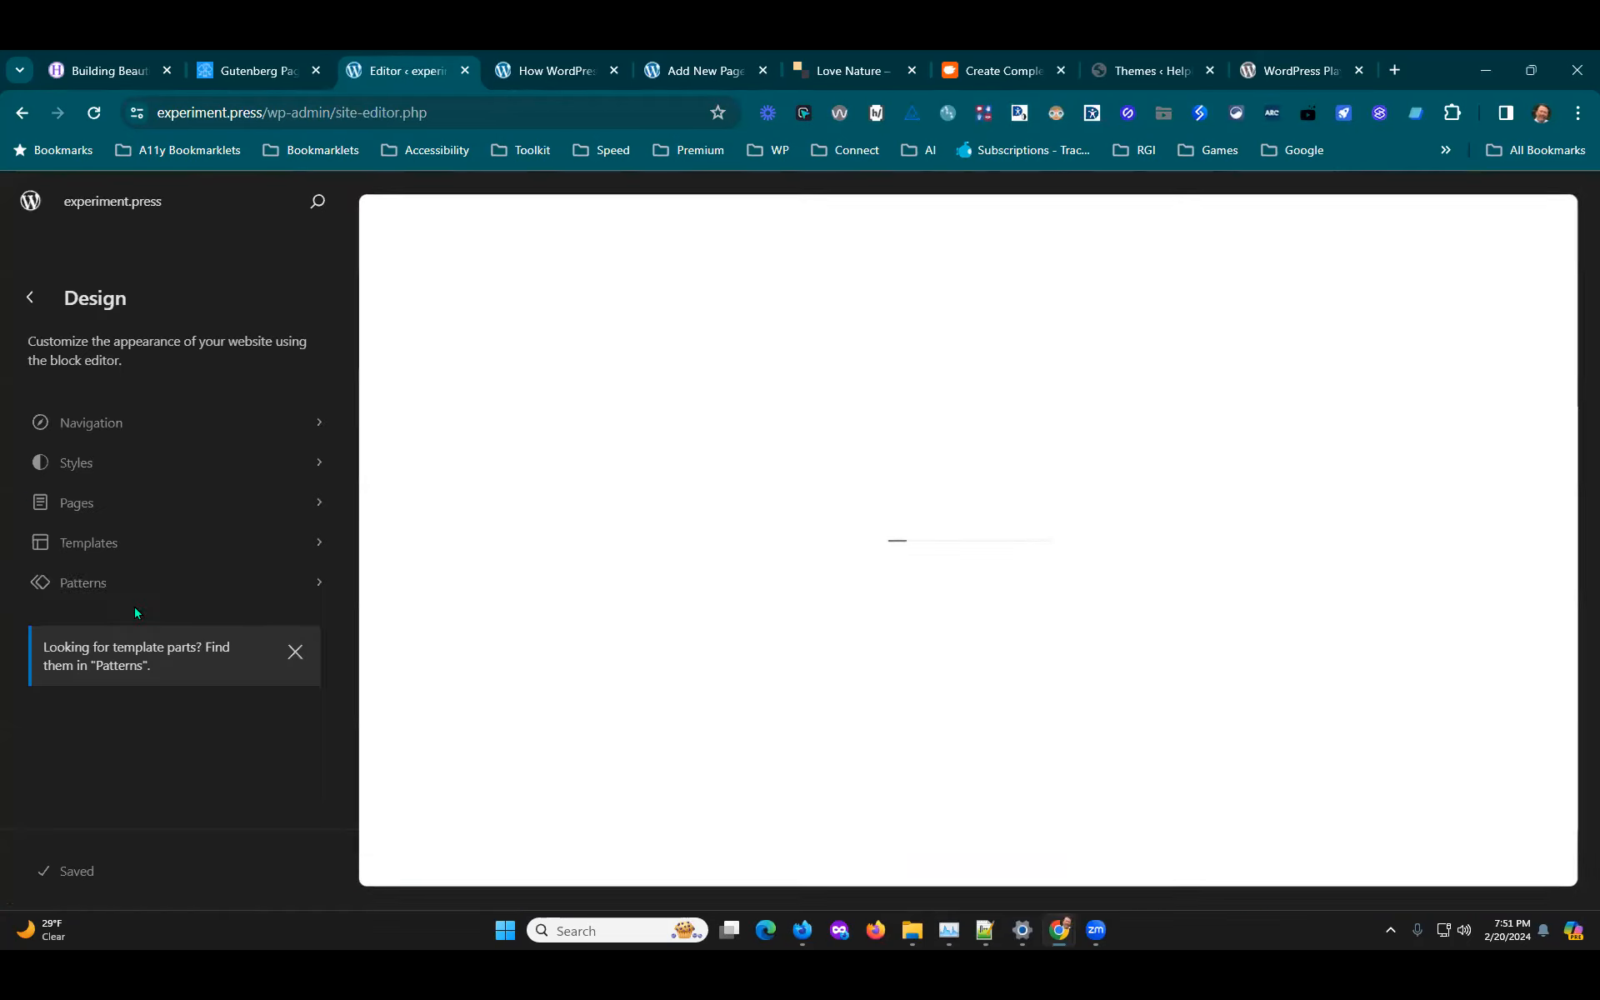
click(123, 588)
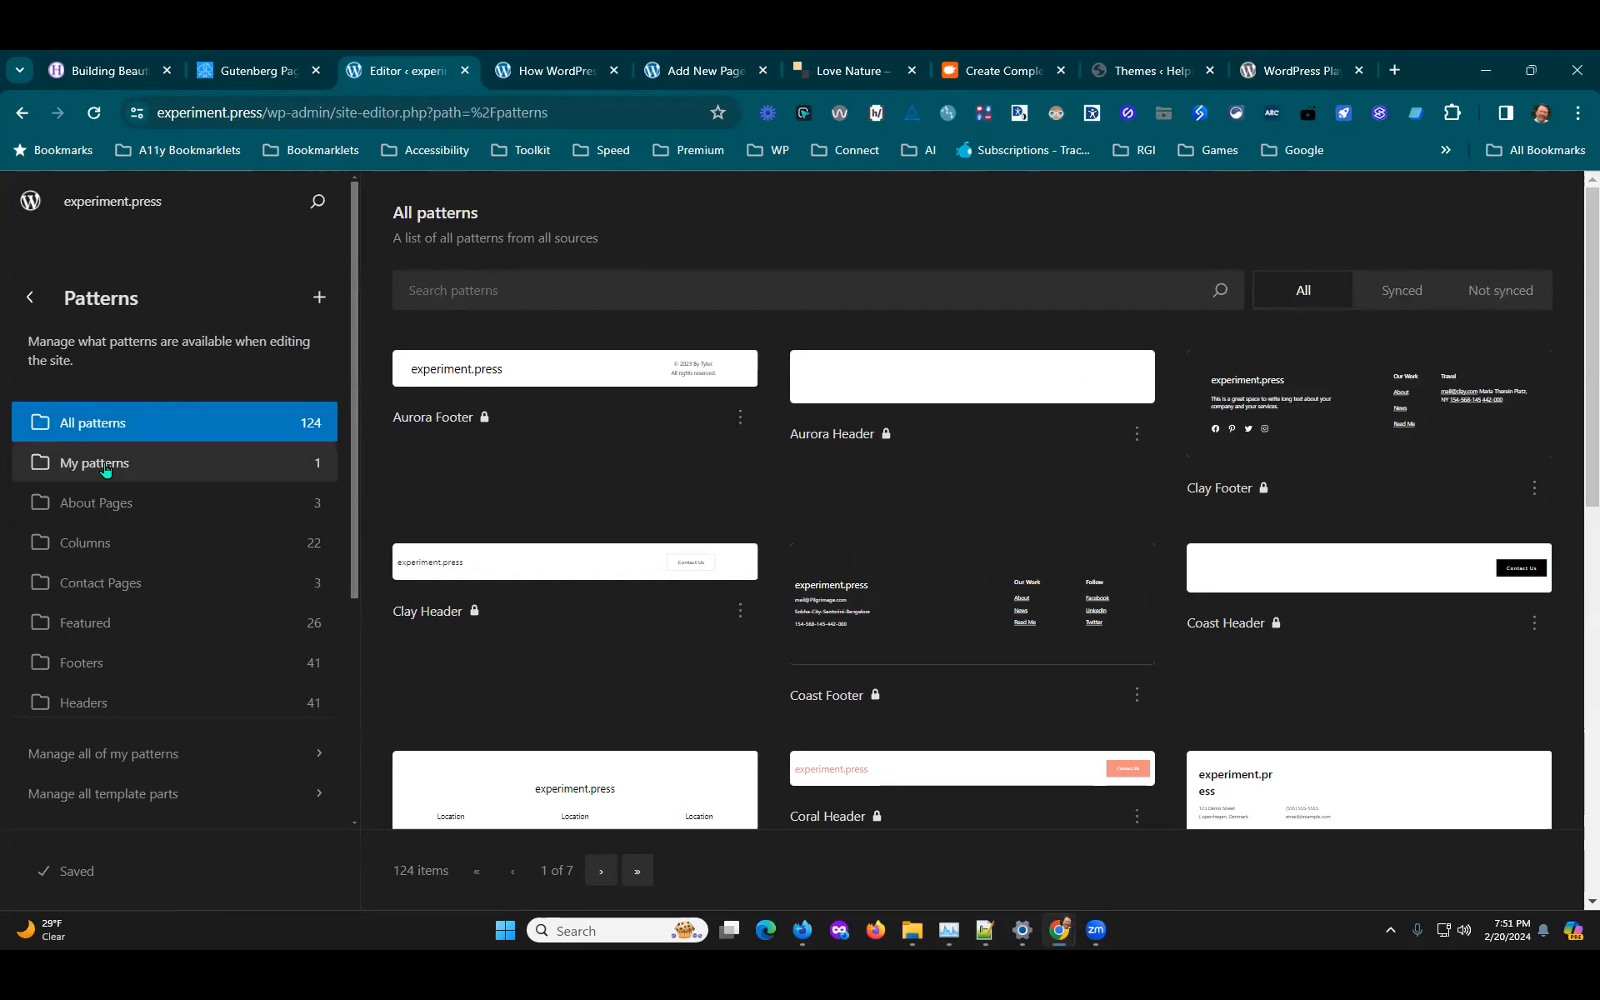
click(106, 465)
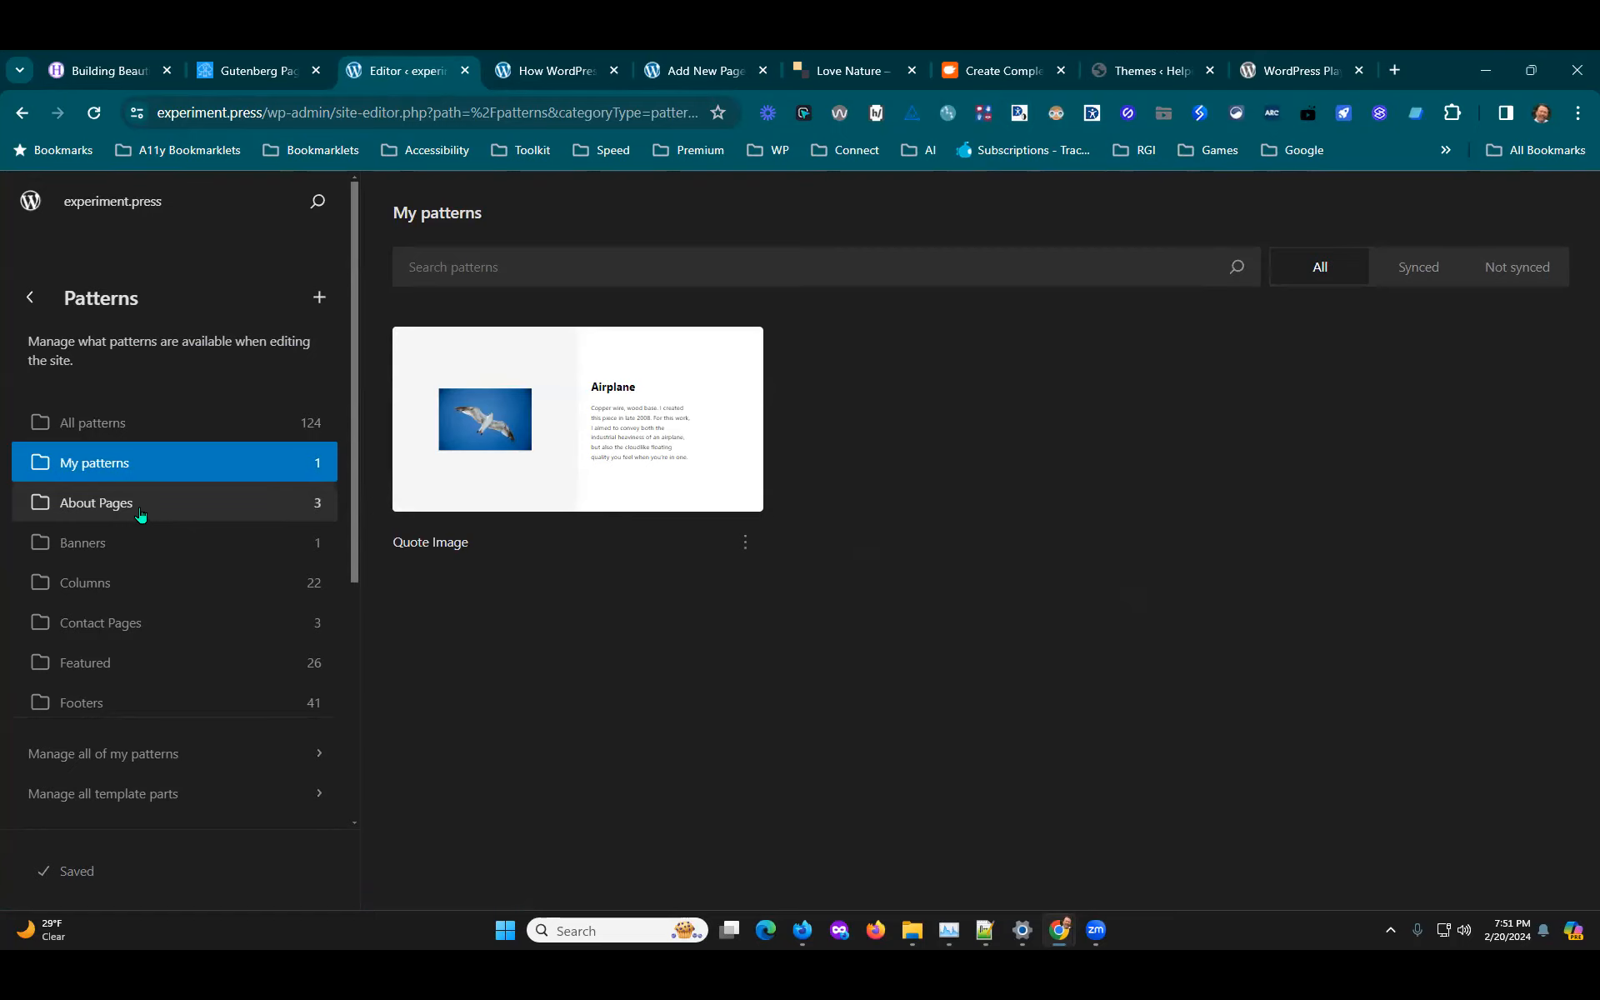
Step: Open the "Header/Footer: Clay" template in the Site Editor and select its Content block above the footer
click(30, 297)
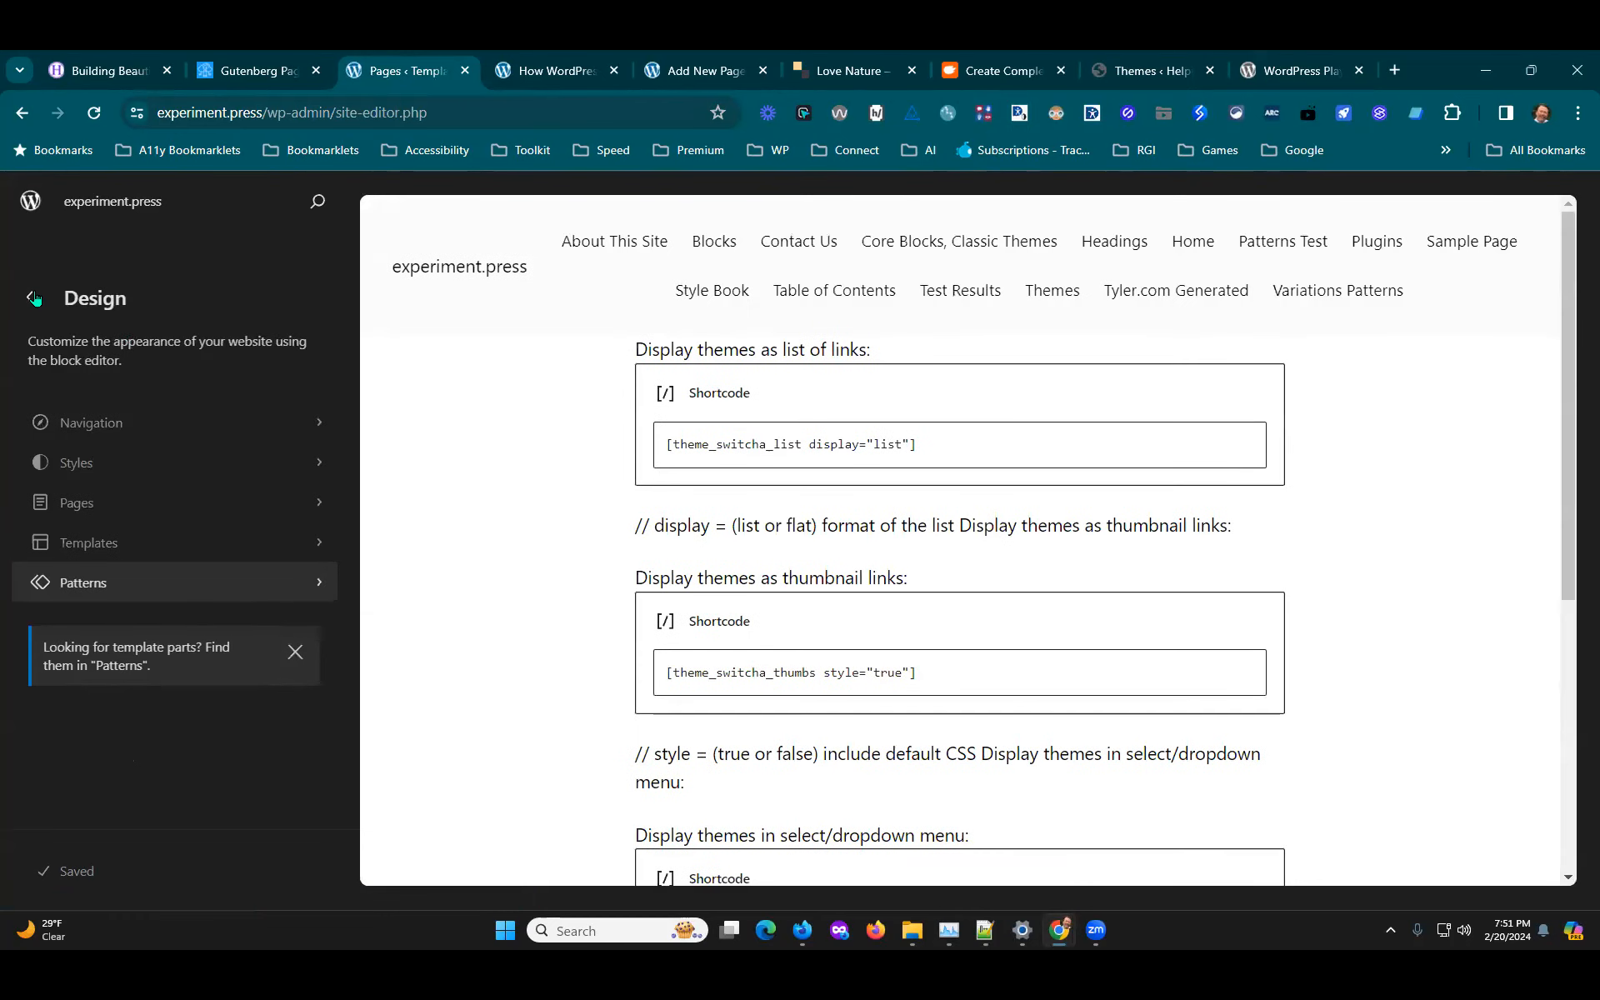
click(31, 300)
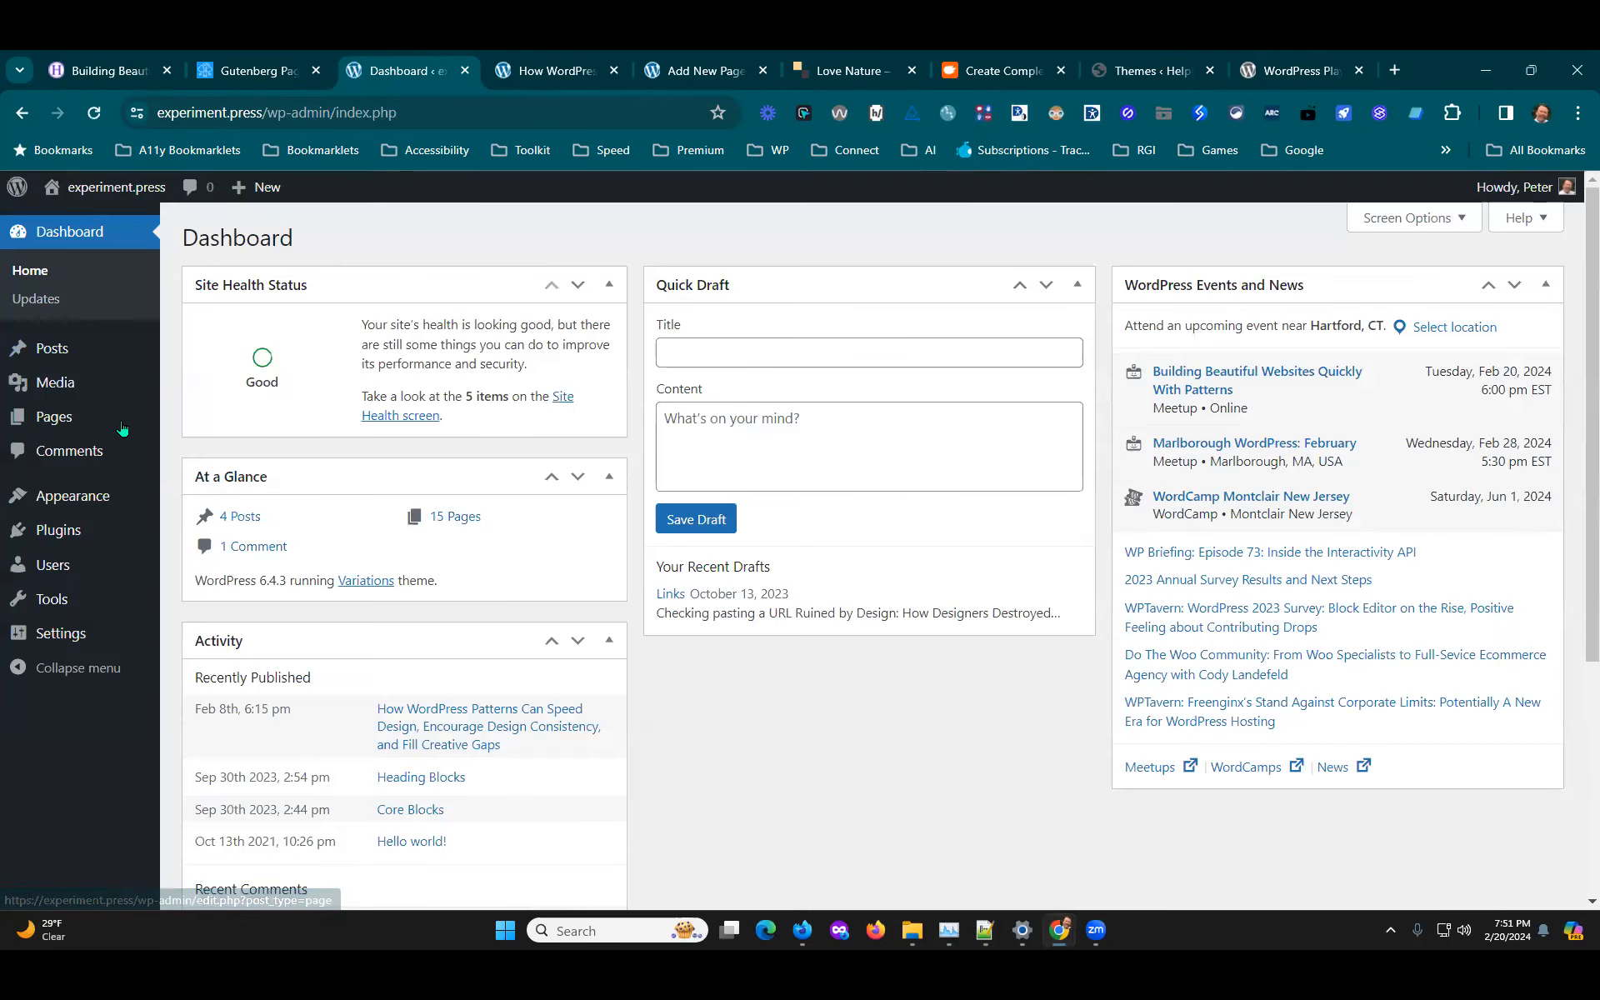
mouse_move(104, 500)
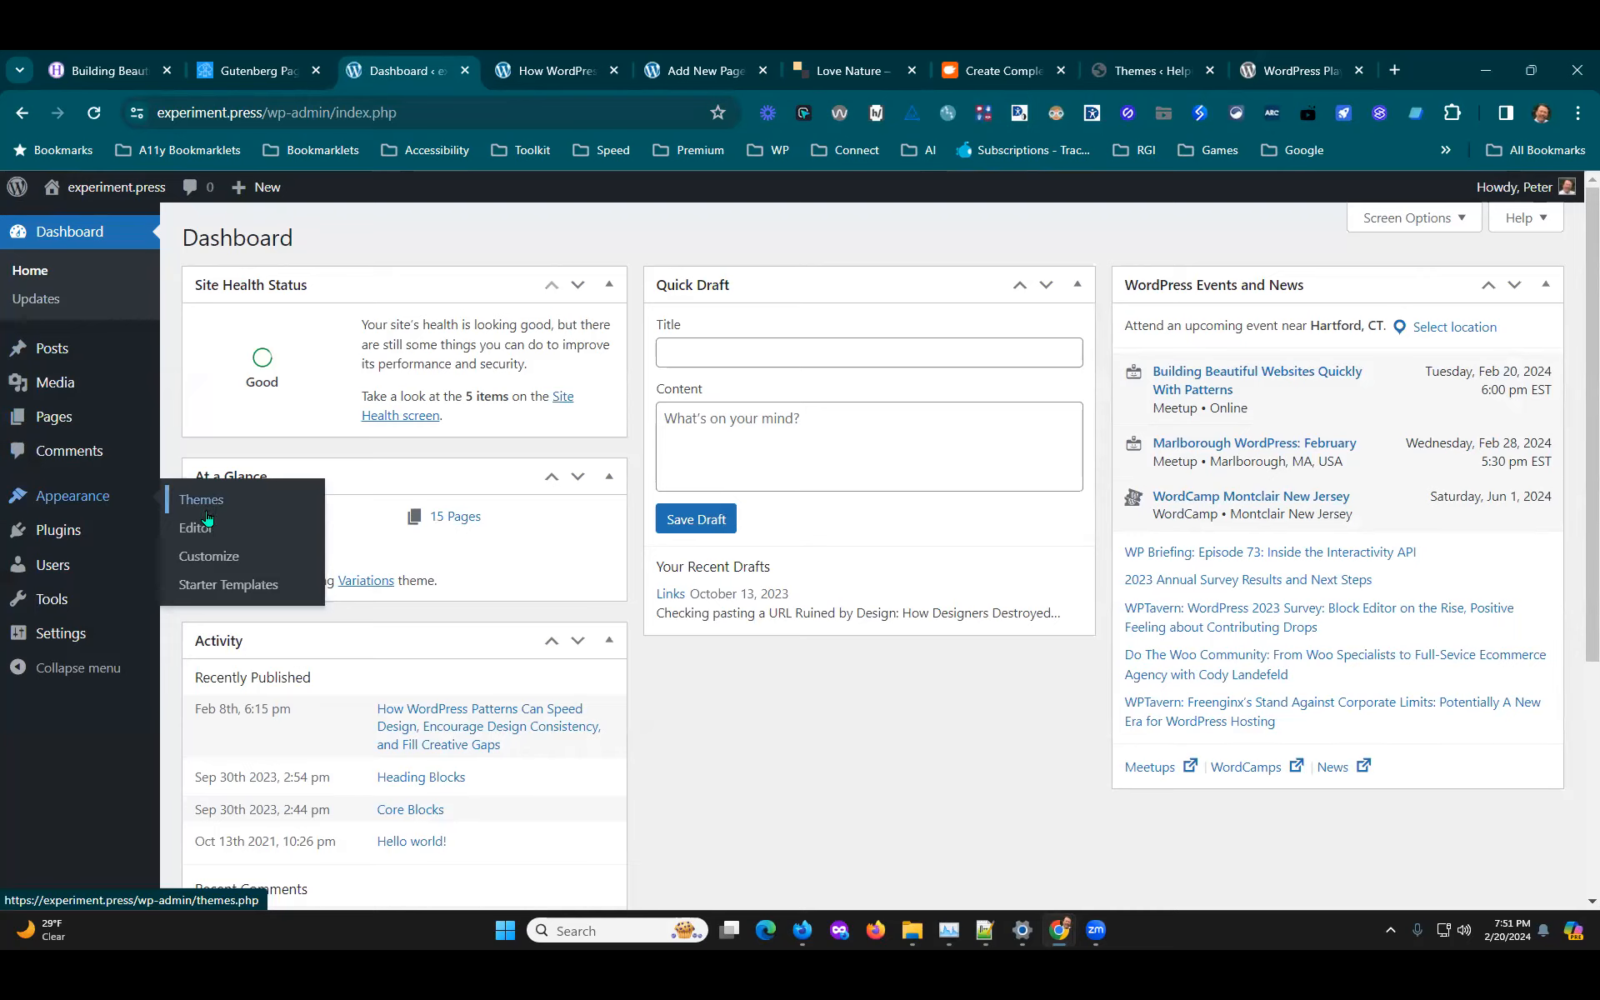
click(208, 534)
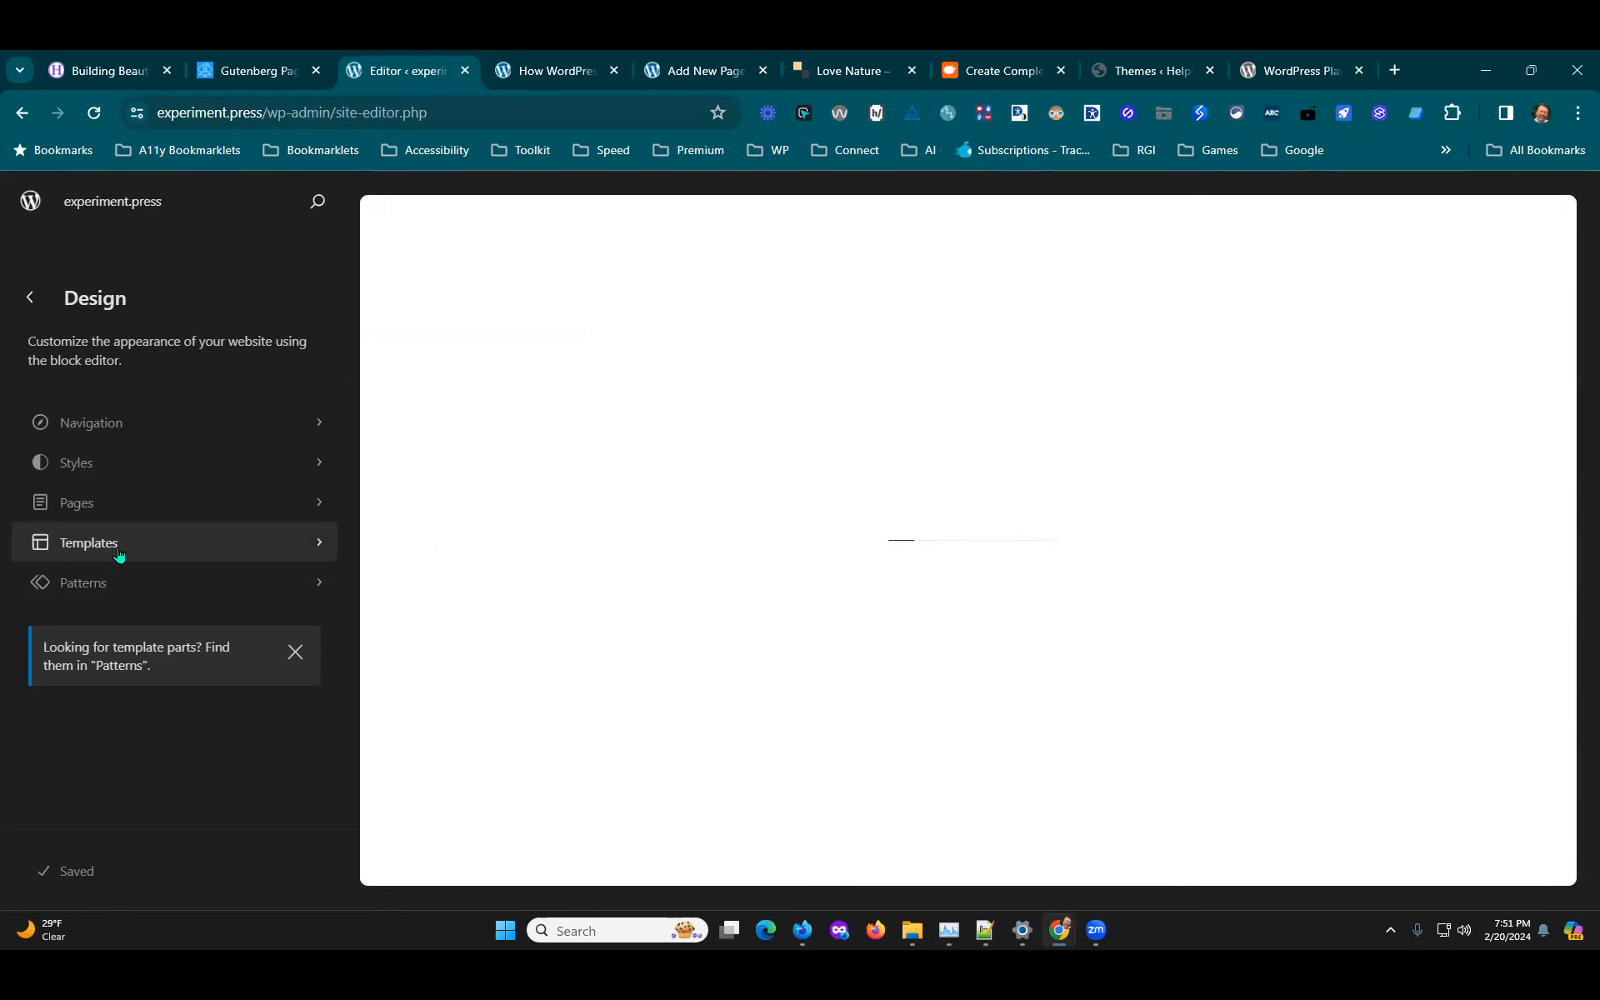
click(119, 552)
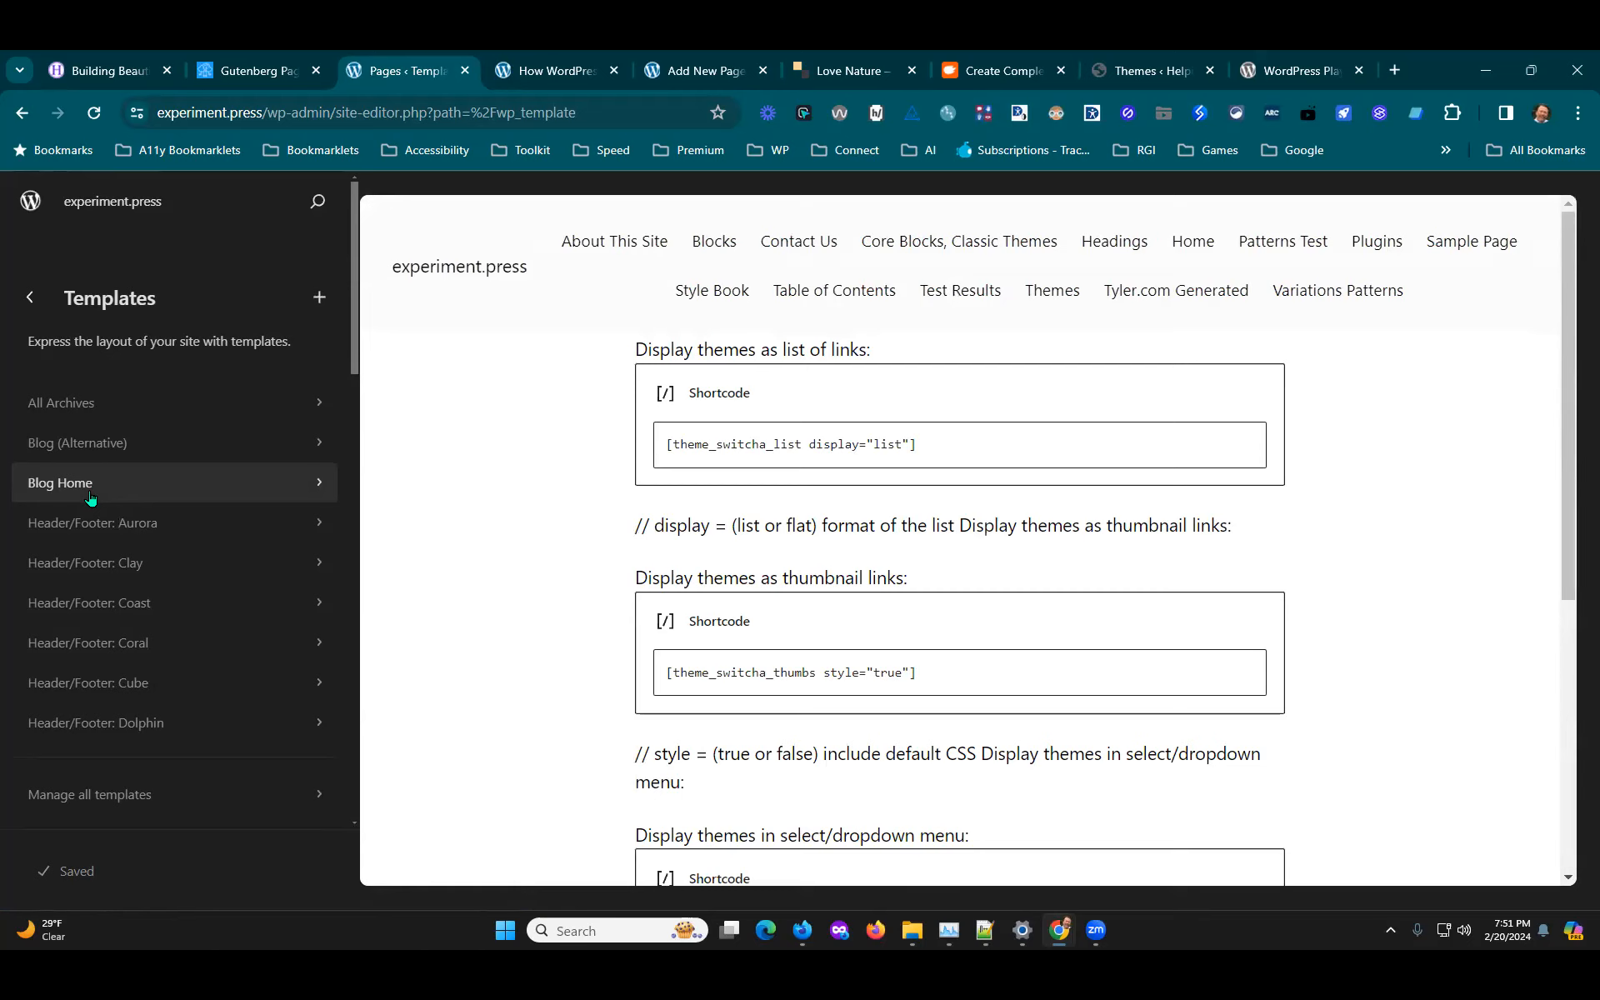
click(108, 571)
scroll(1139, 661, down, 5)
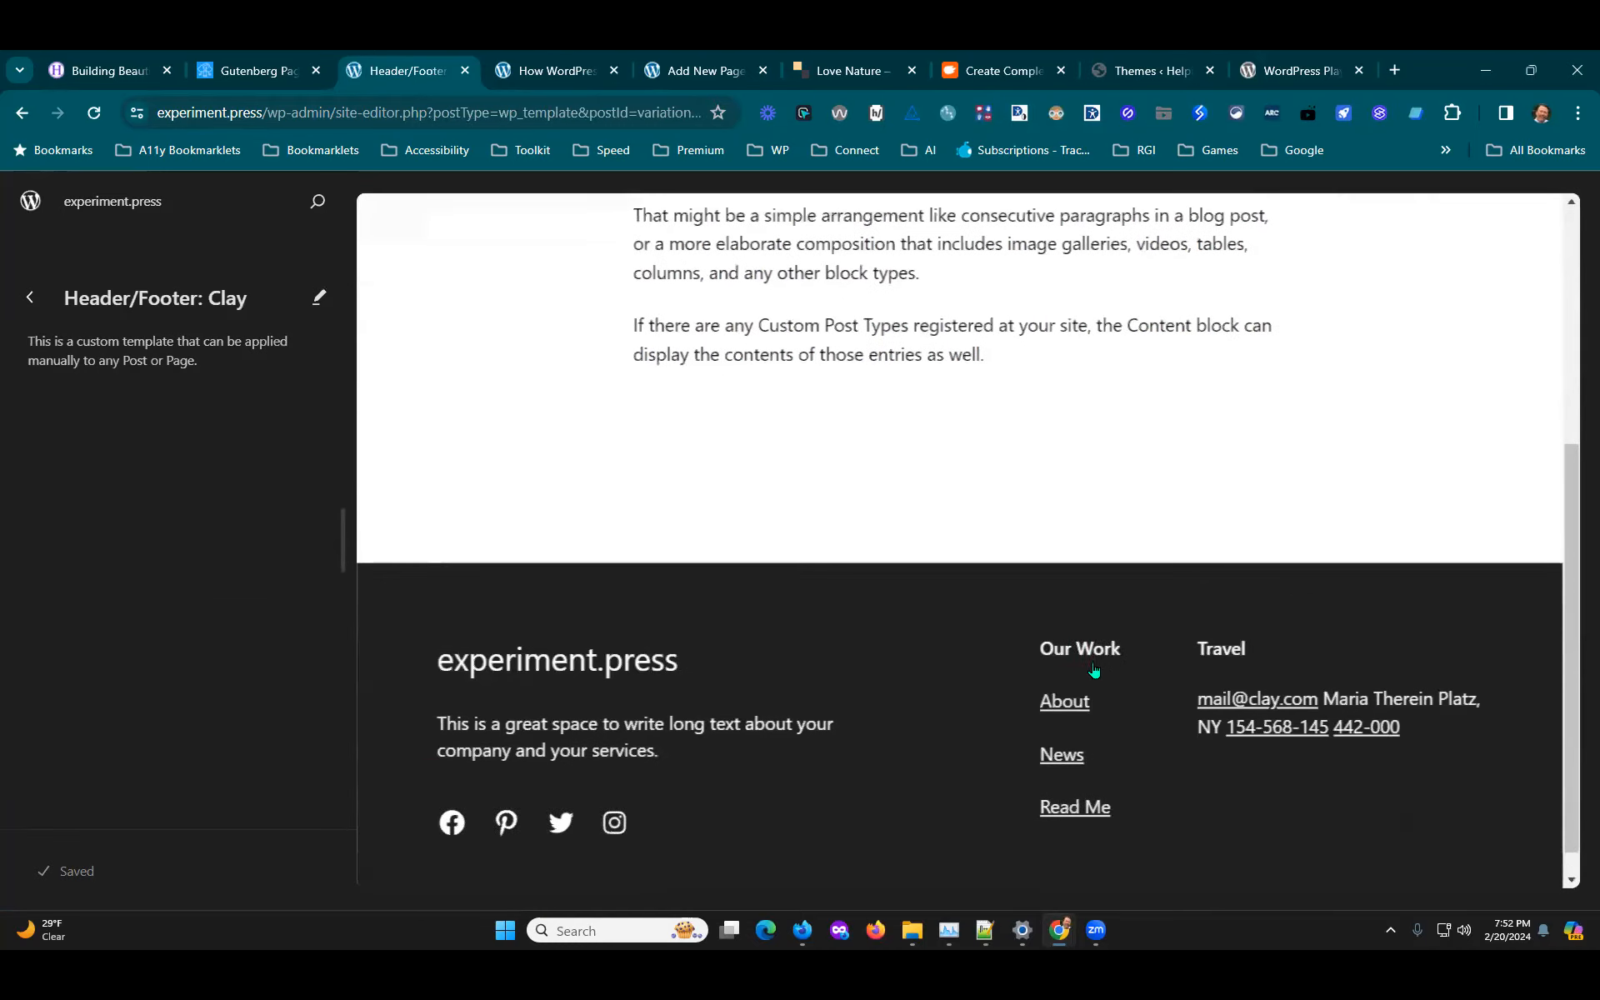
click(1057, 414)
click(1003, 405)
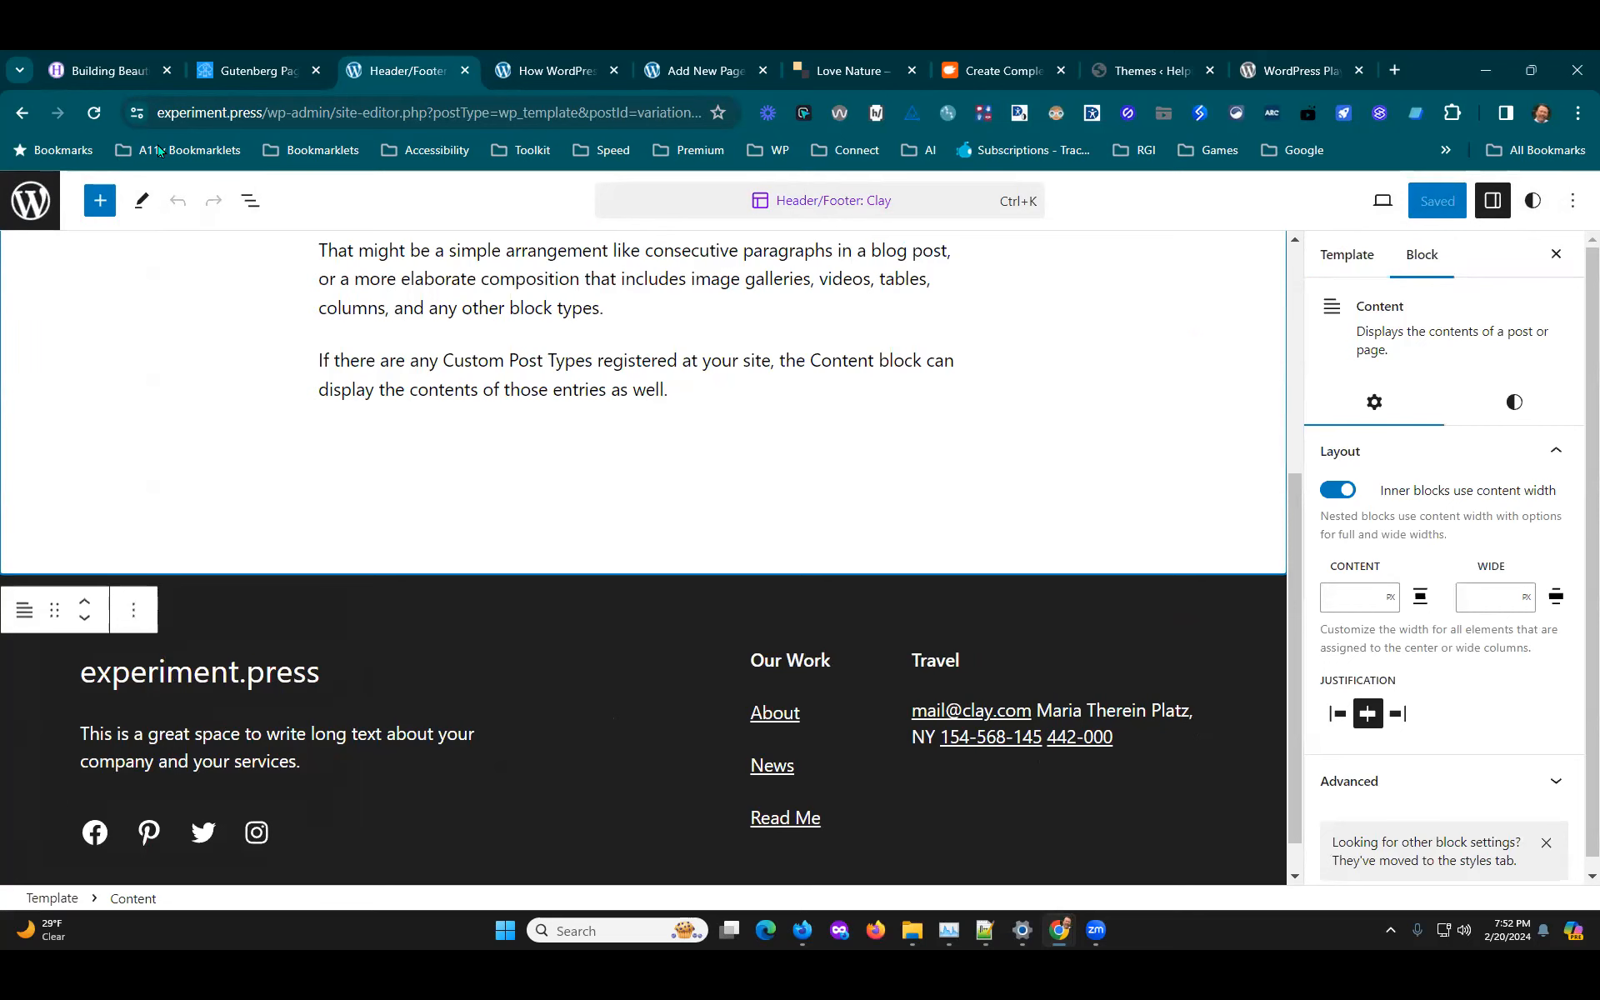
Step: Switch to the "Building Beautiful Websites Quickly With Patterns" slides and look through them from "Creating Block Patterns" to "Resources"
click(117, 68)
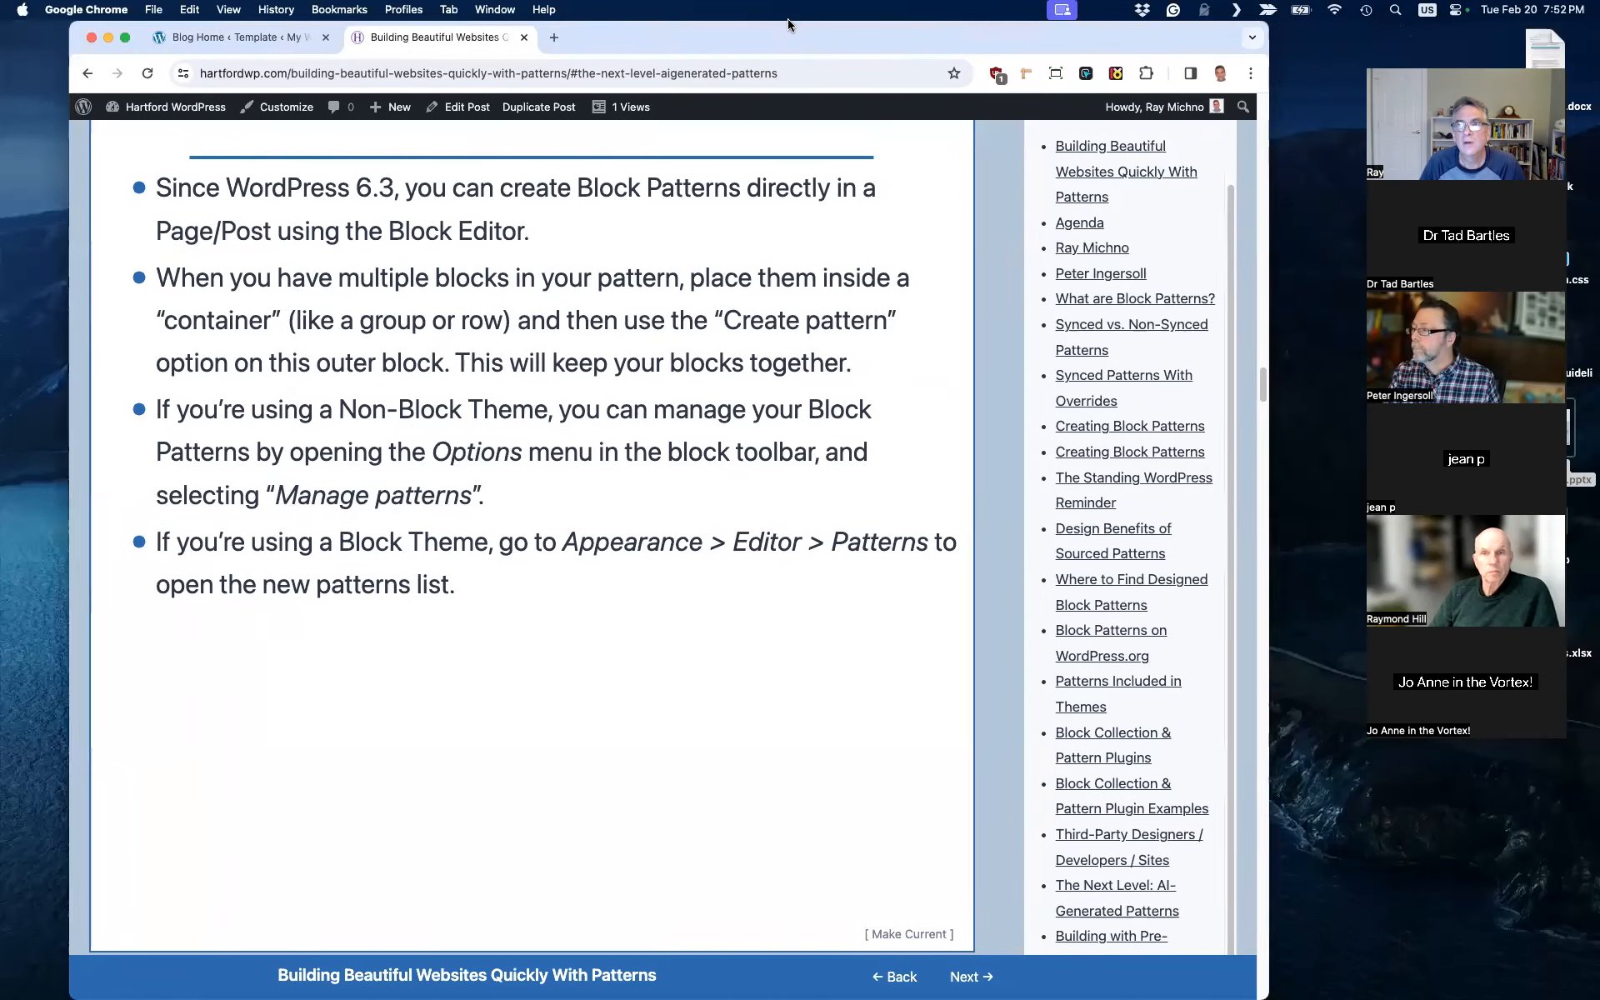
drag(788, 25, 745, 27)
scroll(987, 550, down, 3)
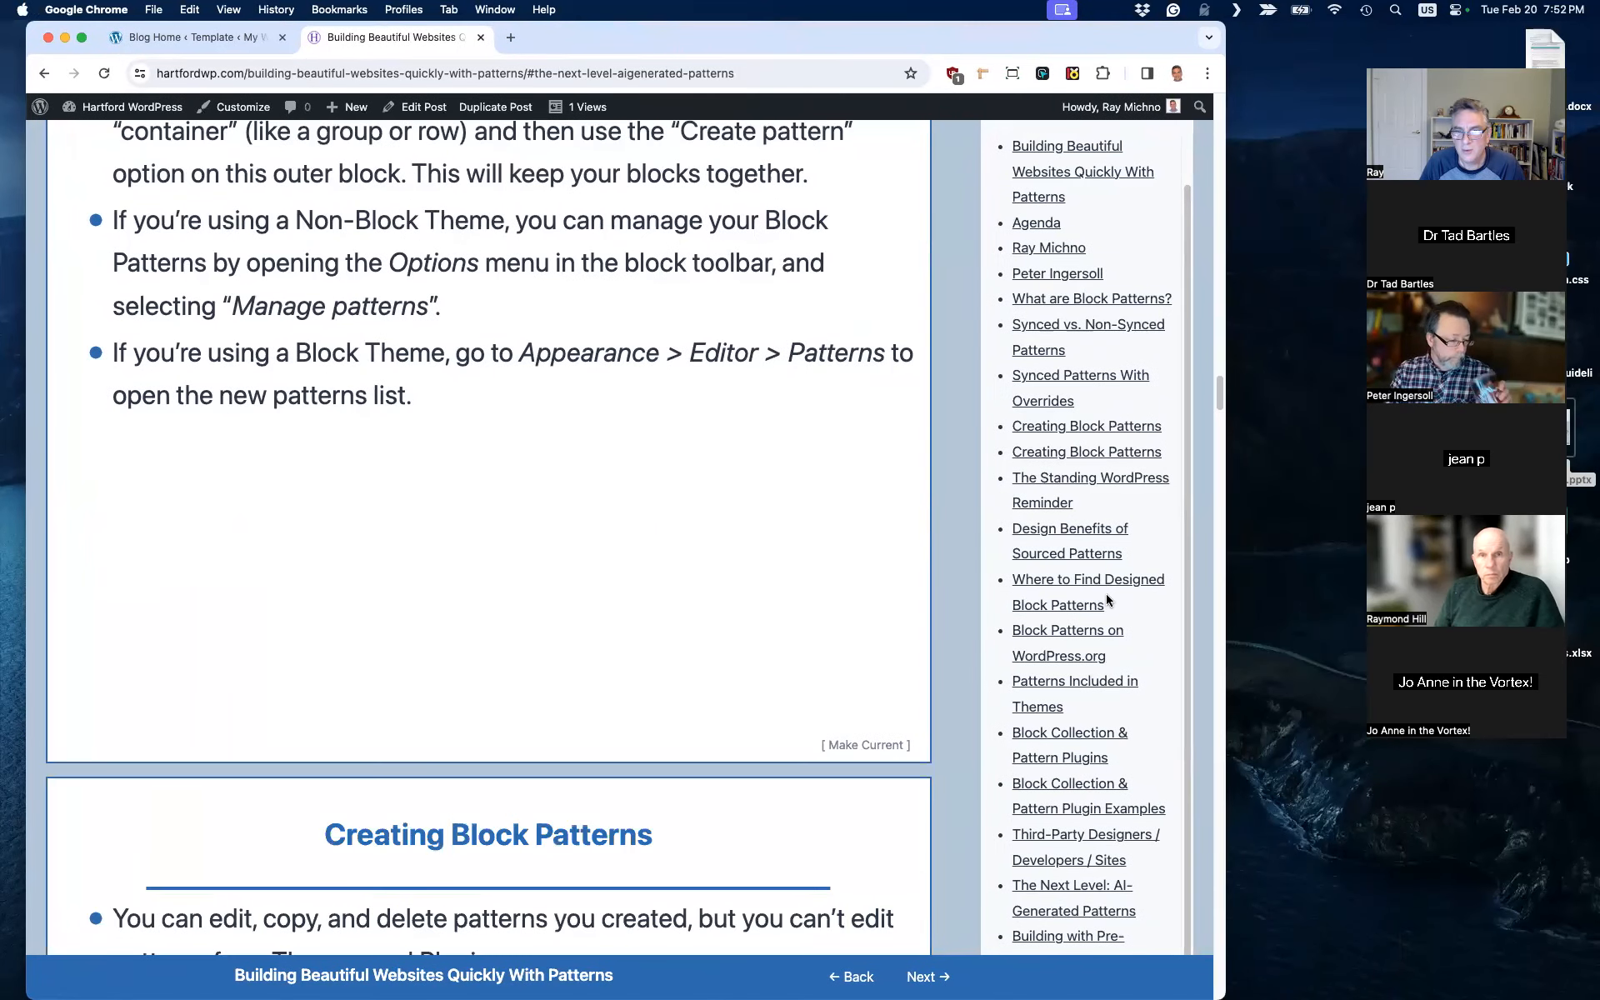
scroll(1117, 612, down, 3)
scroll(1155, 608, down, 2)
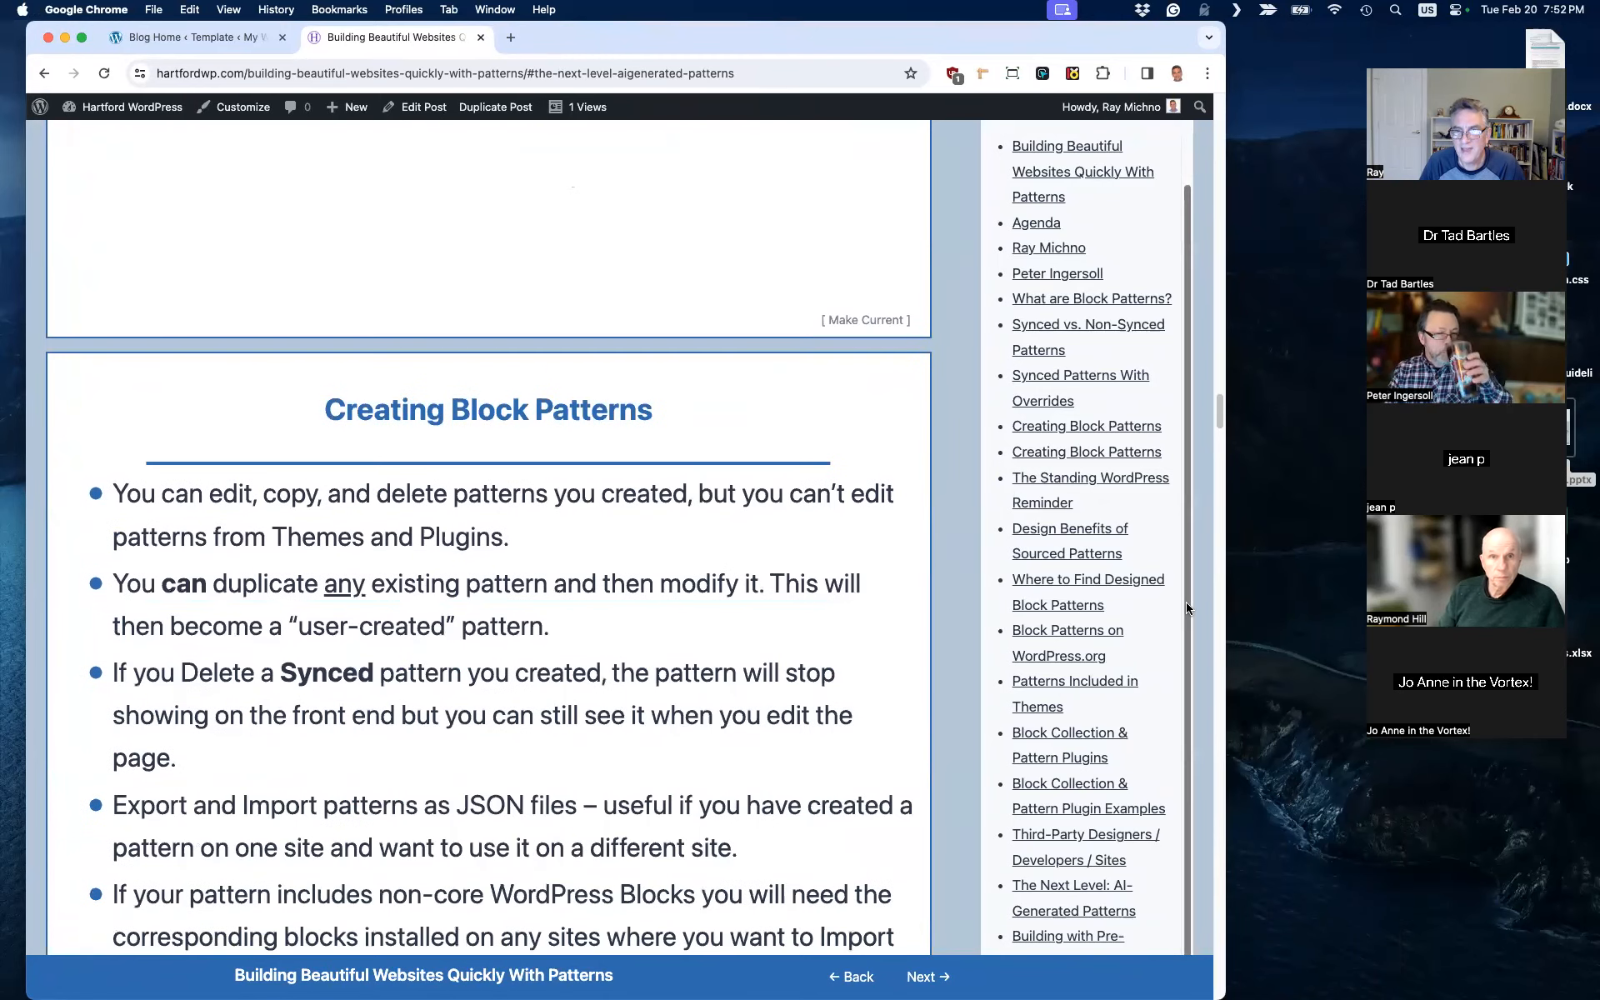
scroll(722, 524, down, 15)
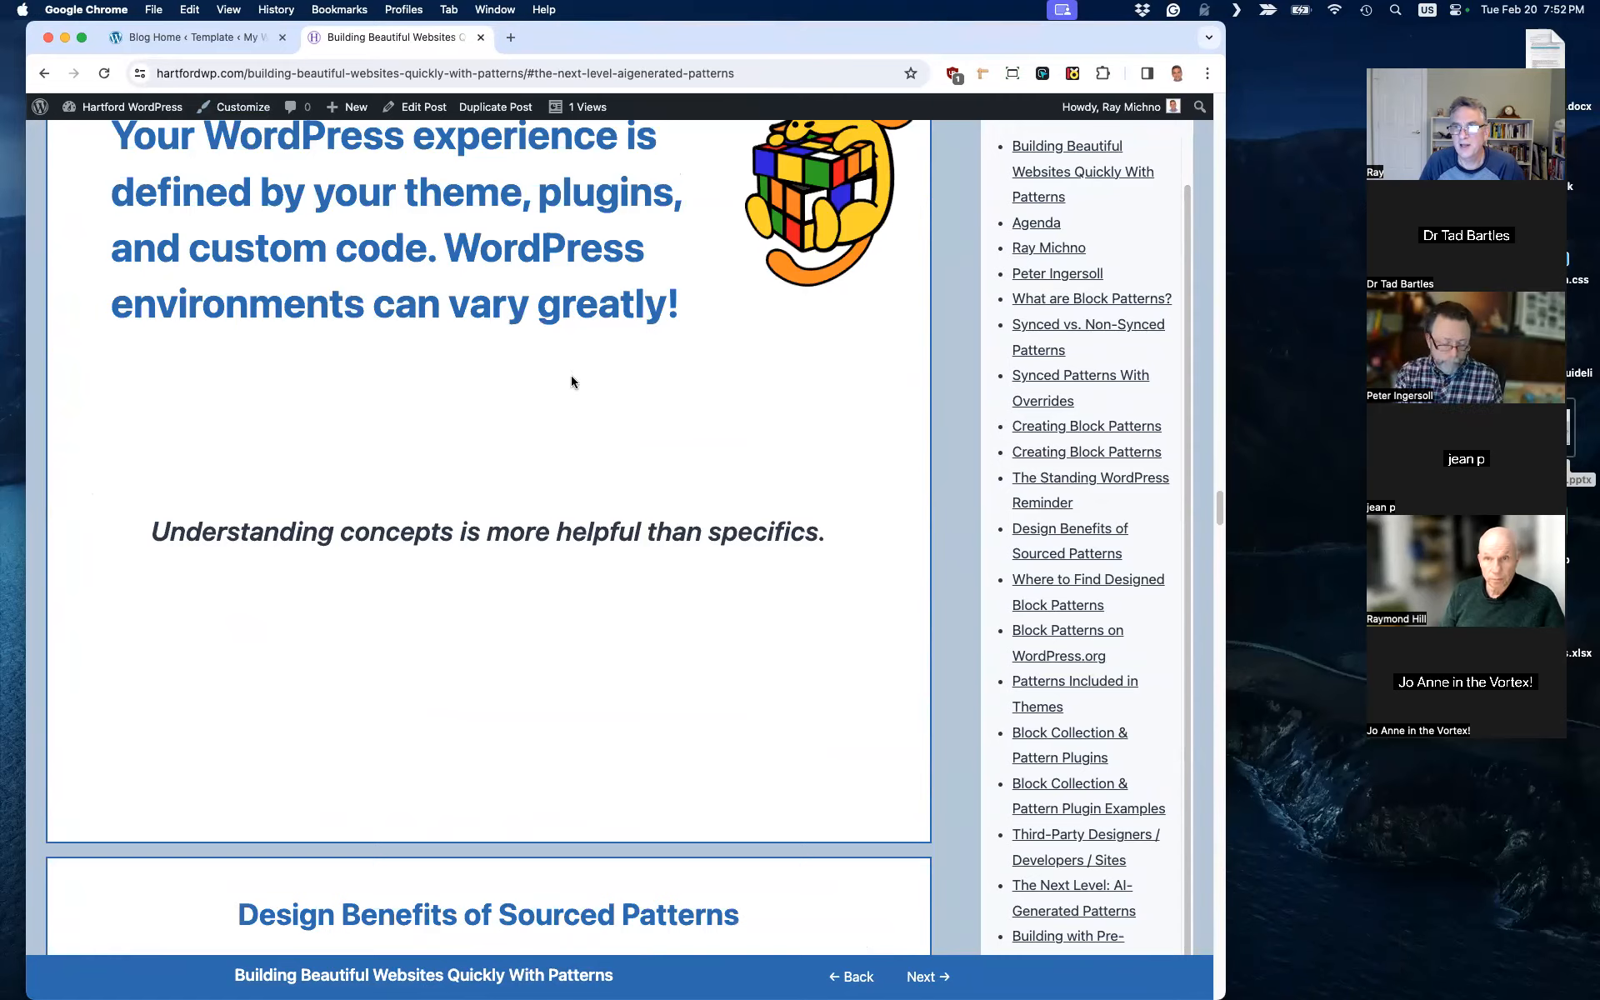
scroll(571, 381, down, 10)
scroll(653, 451, down, 20)
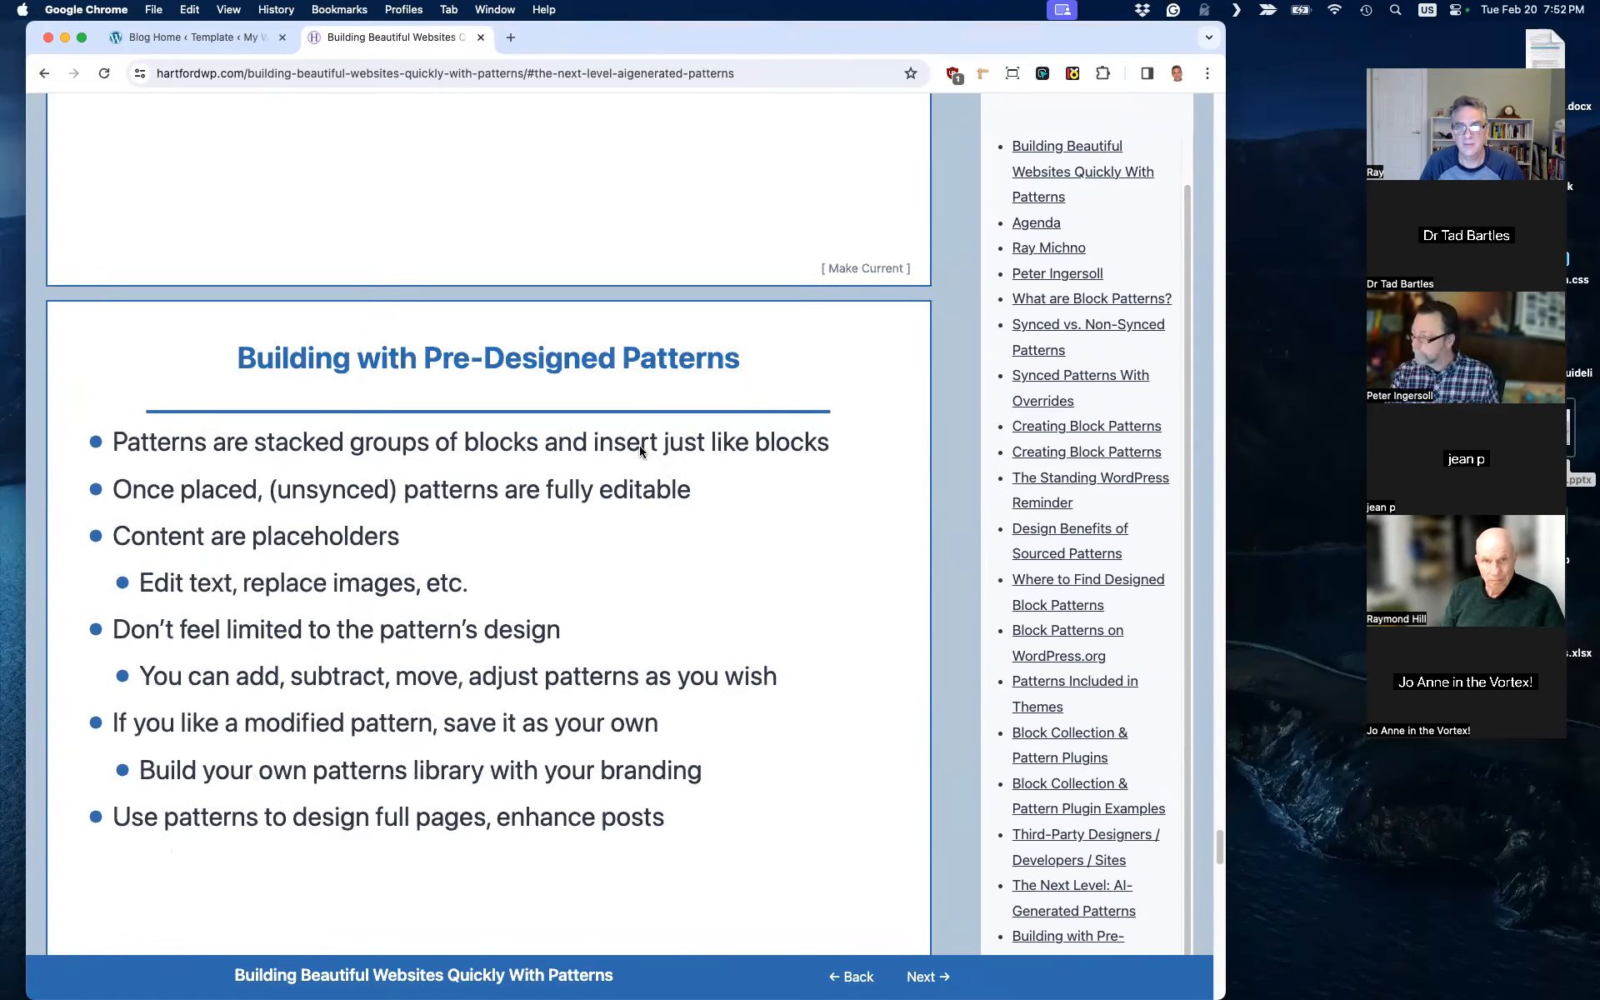
scroll(640, 451, down, 15)
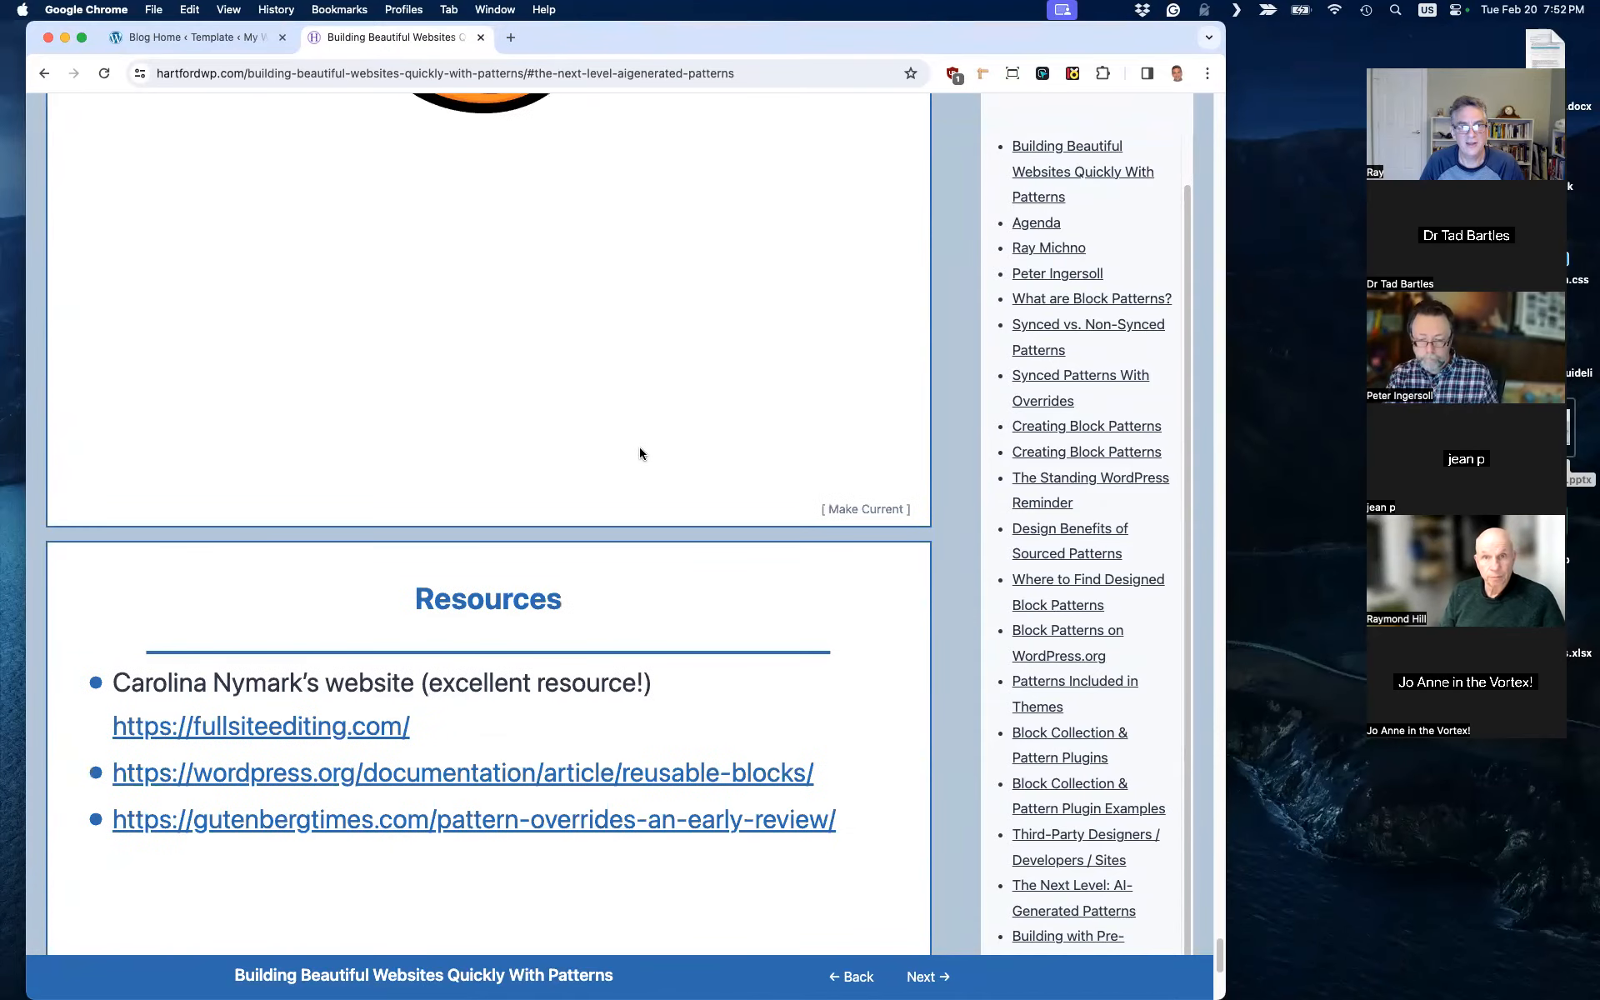
Step: Visit the fullsiteediting.com site linked on the "Resources" slide, and return to the slides
scroll(640, 454, down, 5)
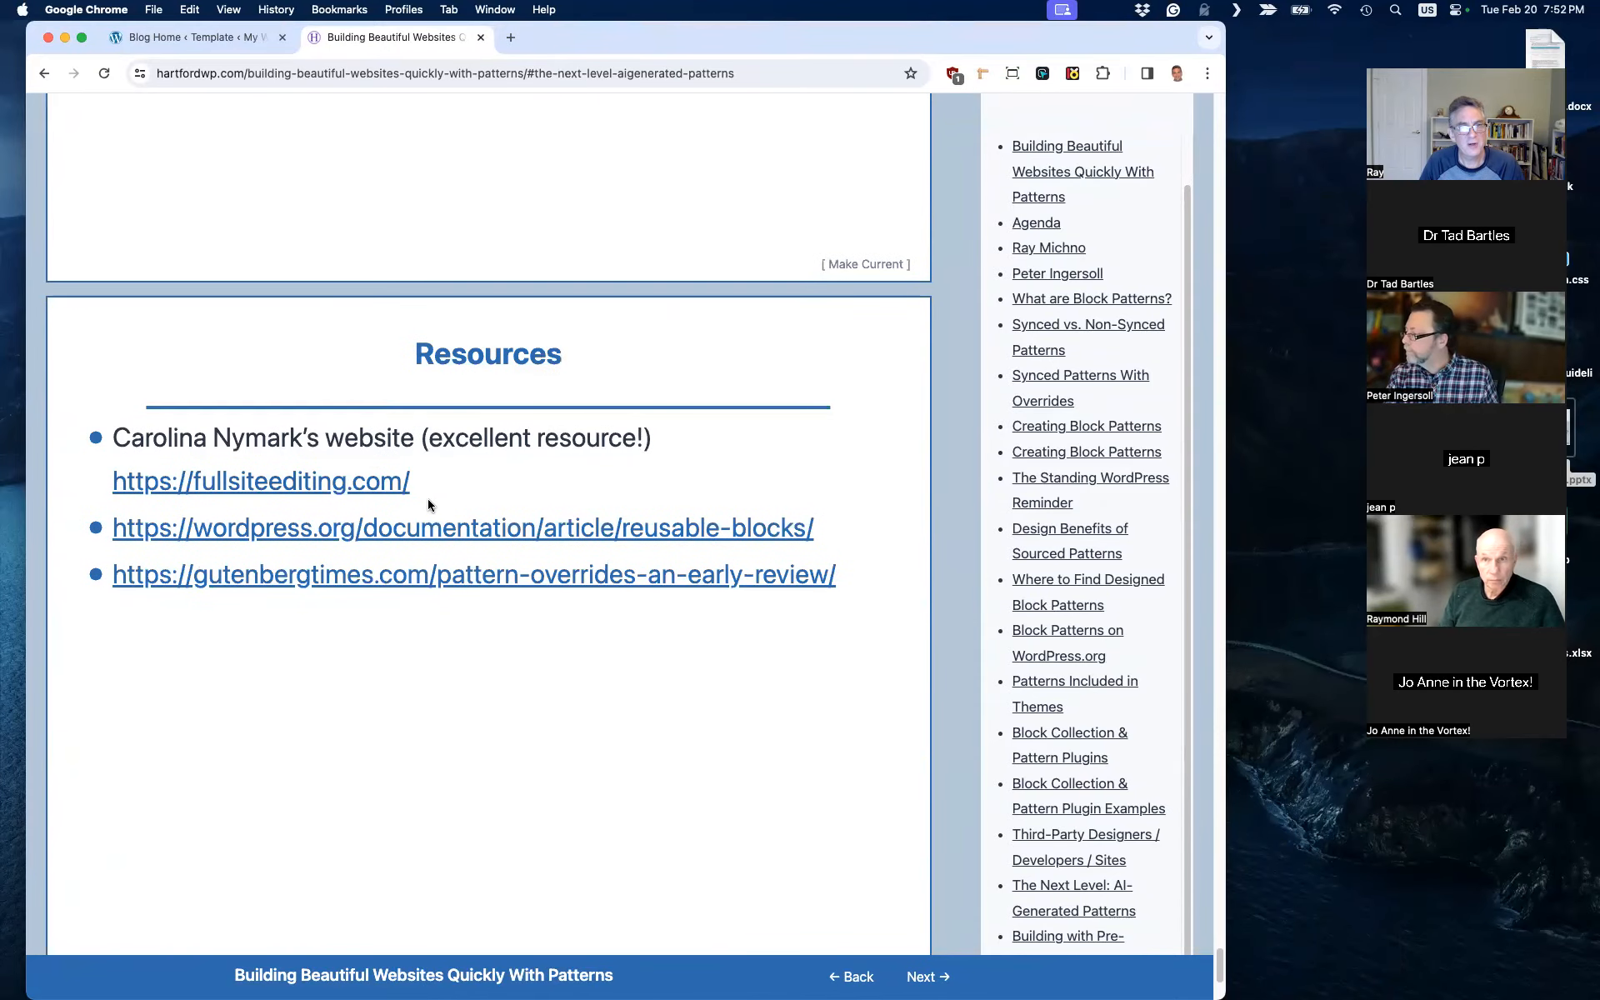
scroll(513, 633, down, 1)
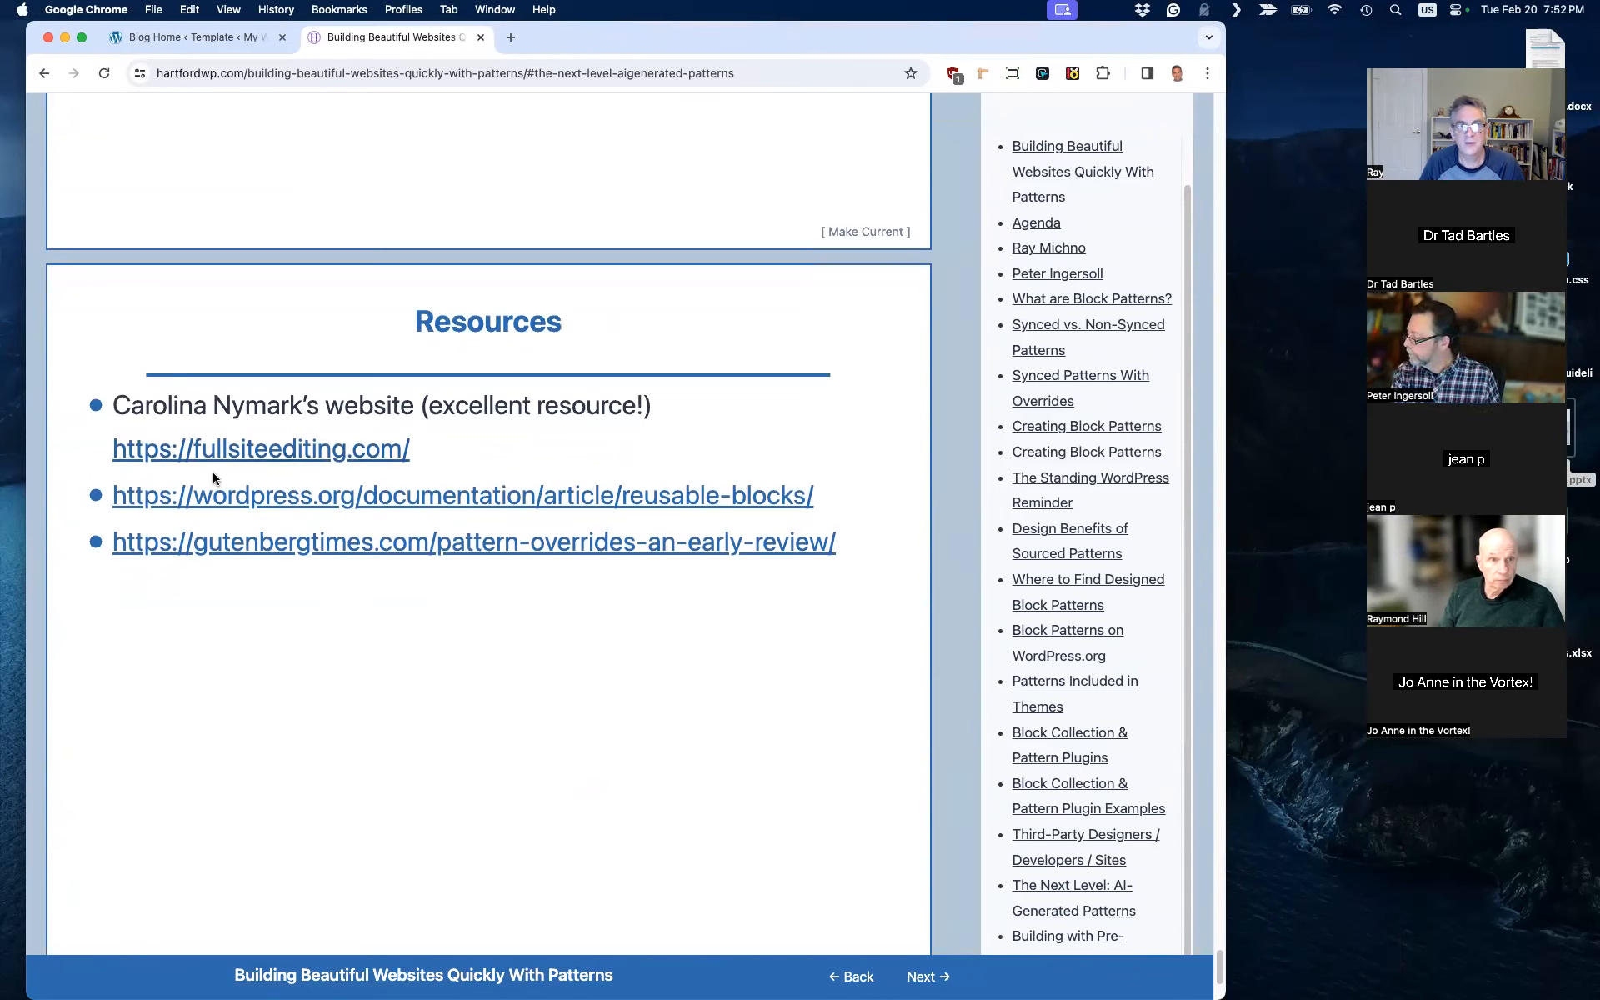
click(262, 455)
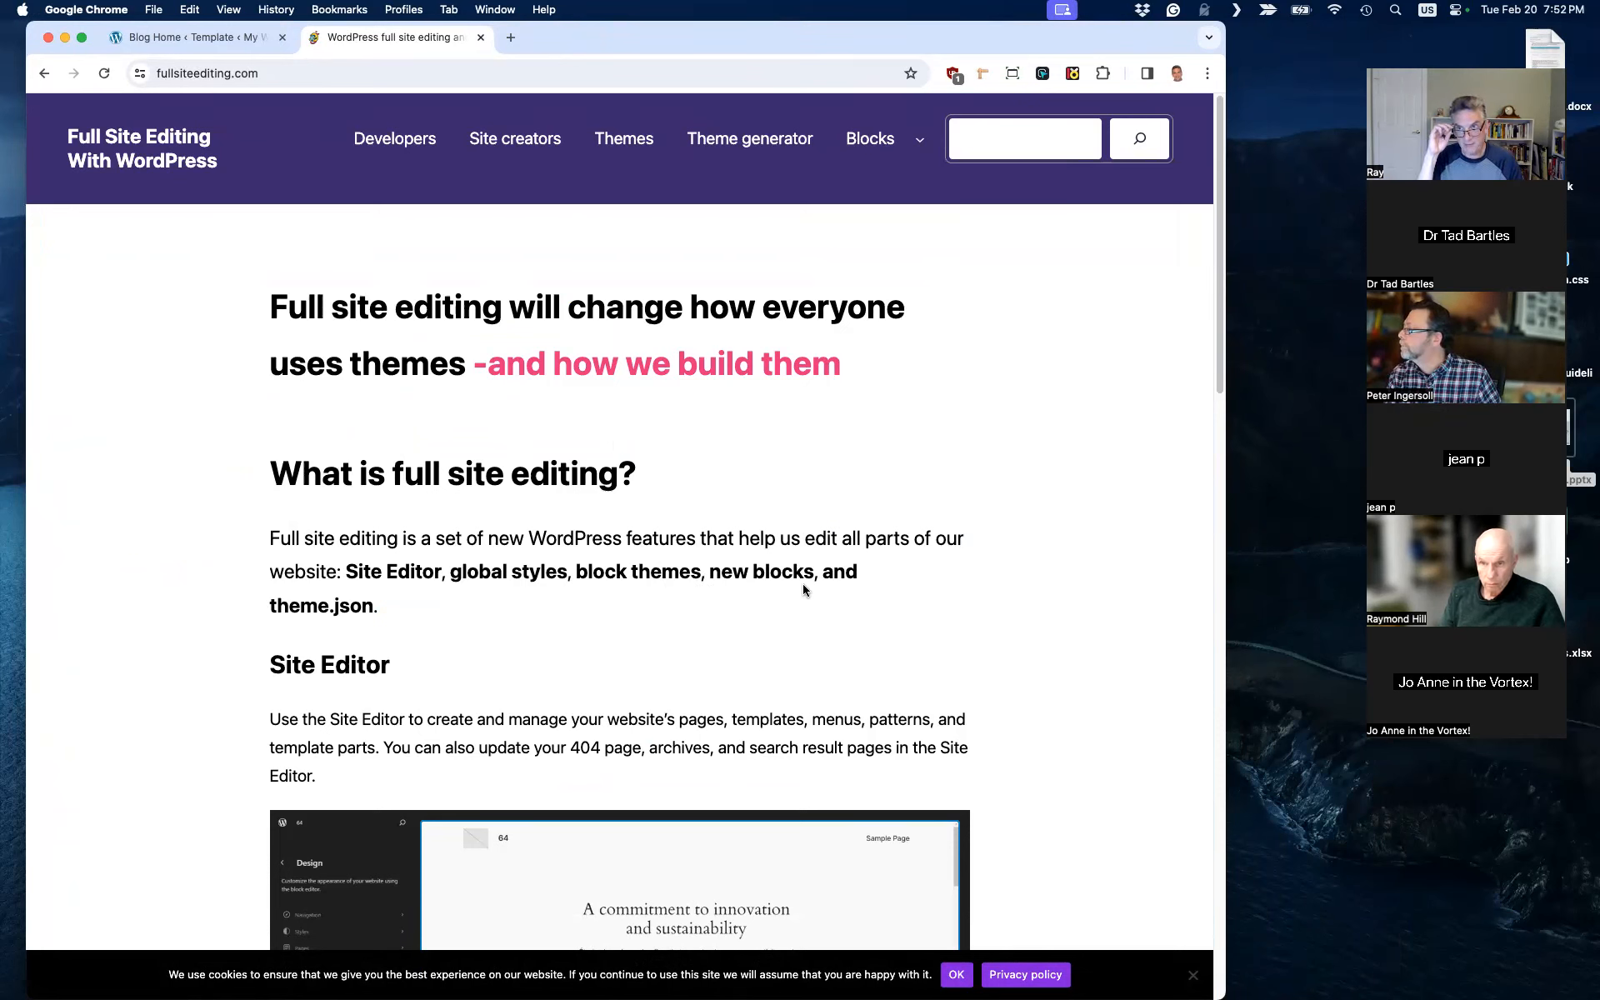
click(42, 72)
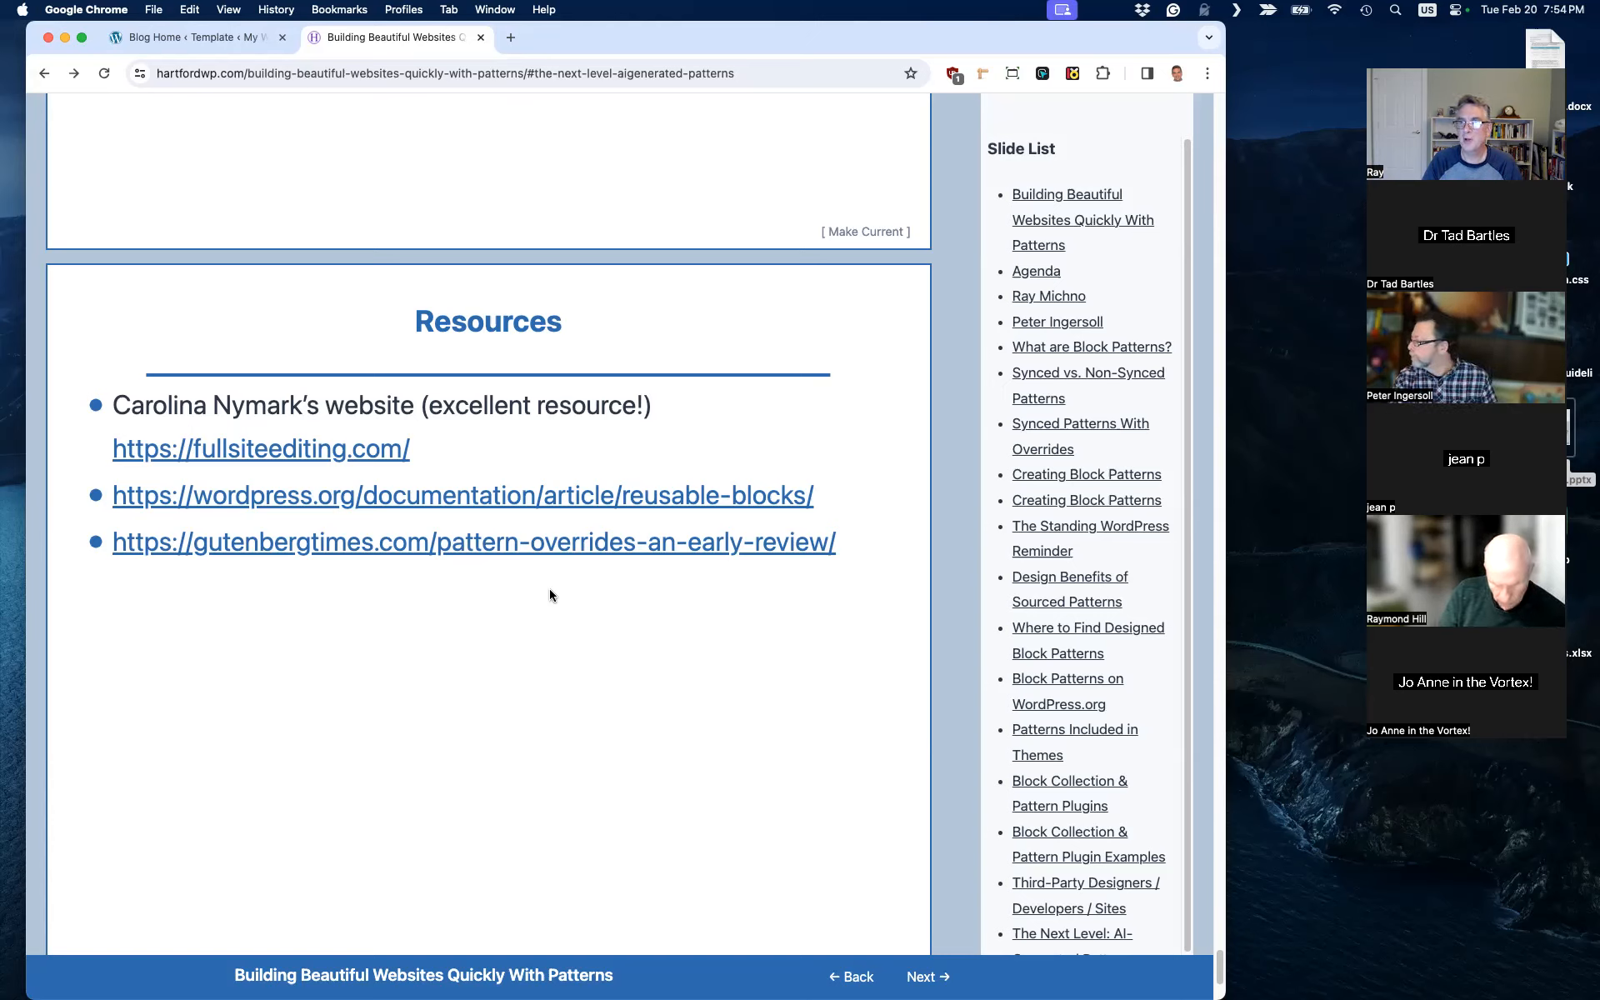
Step: Leave the Site Editor for the WordPress dashboard, and browse the twentytwentyfour theme's patterns folder in WP File Manager
click(209, 37)
click(46, 74)
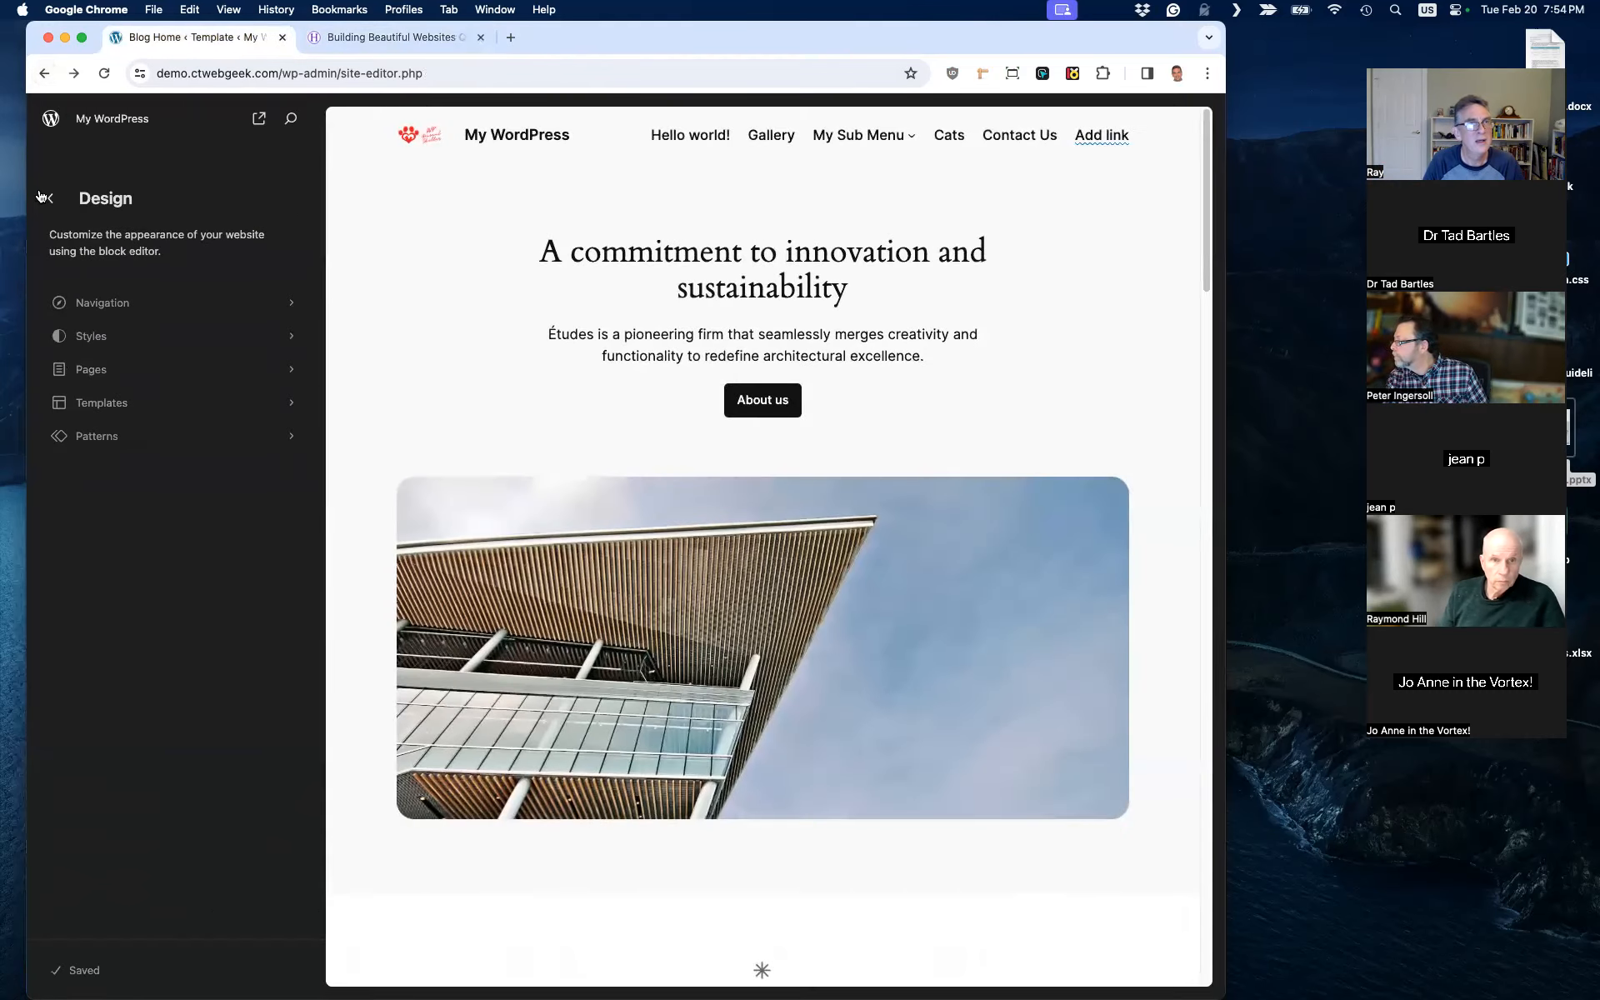
click(54, 204)
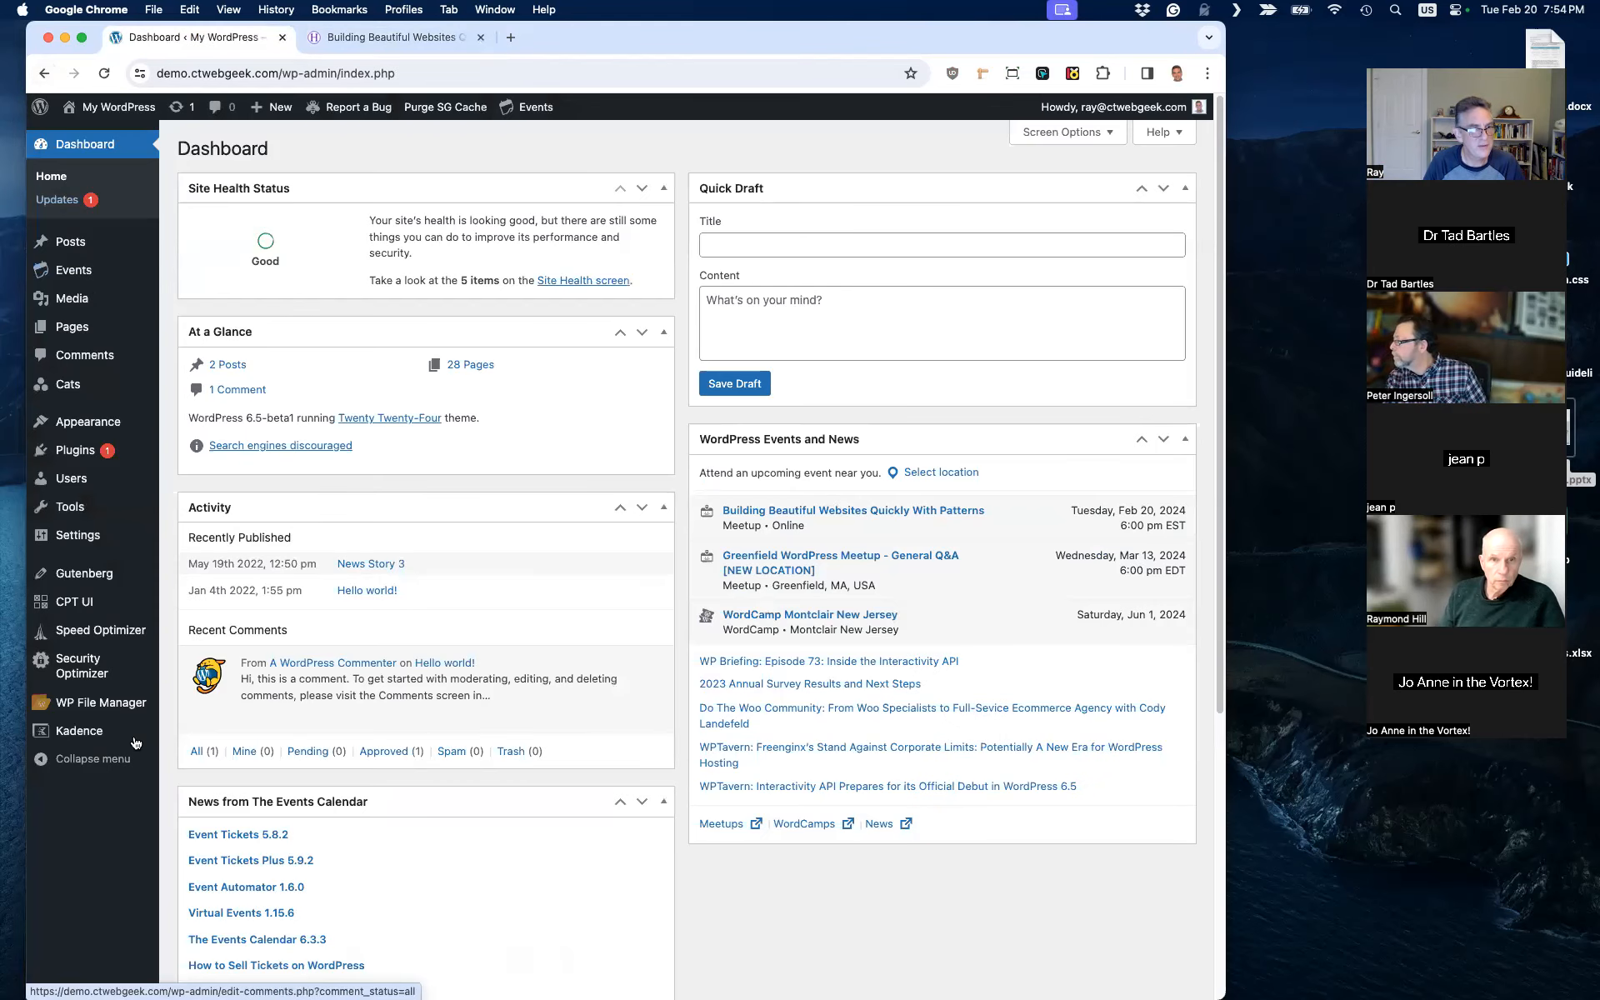
mouse_move(109, 704)
click(221, 706)
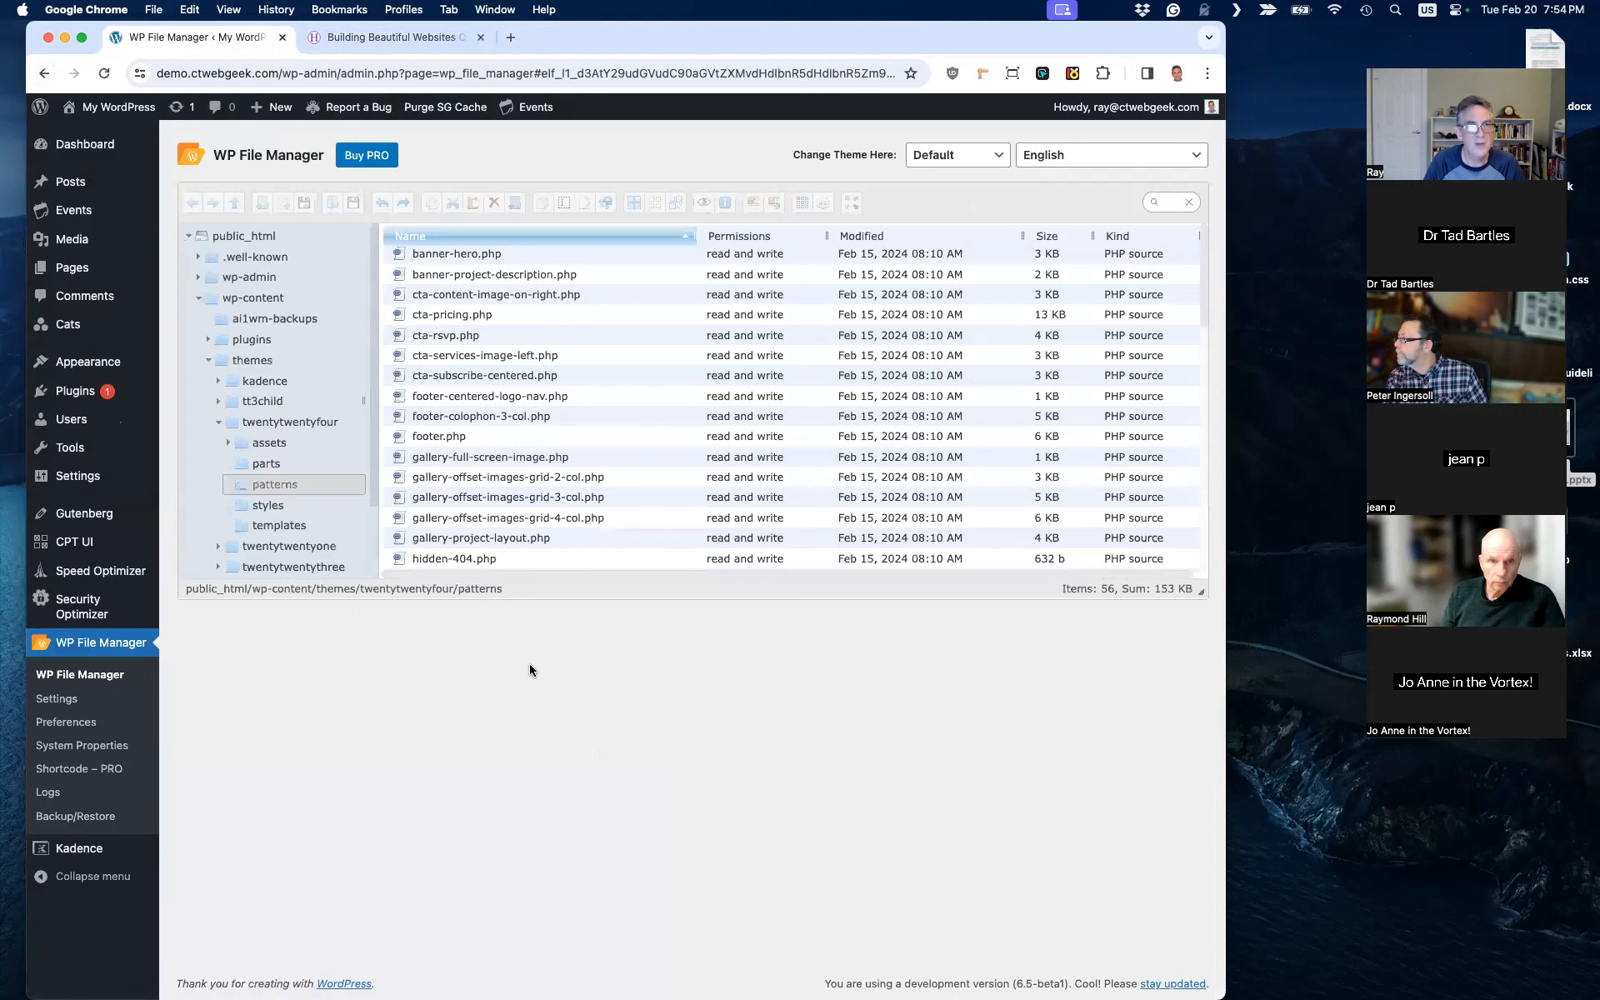
click(262, 492)
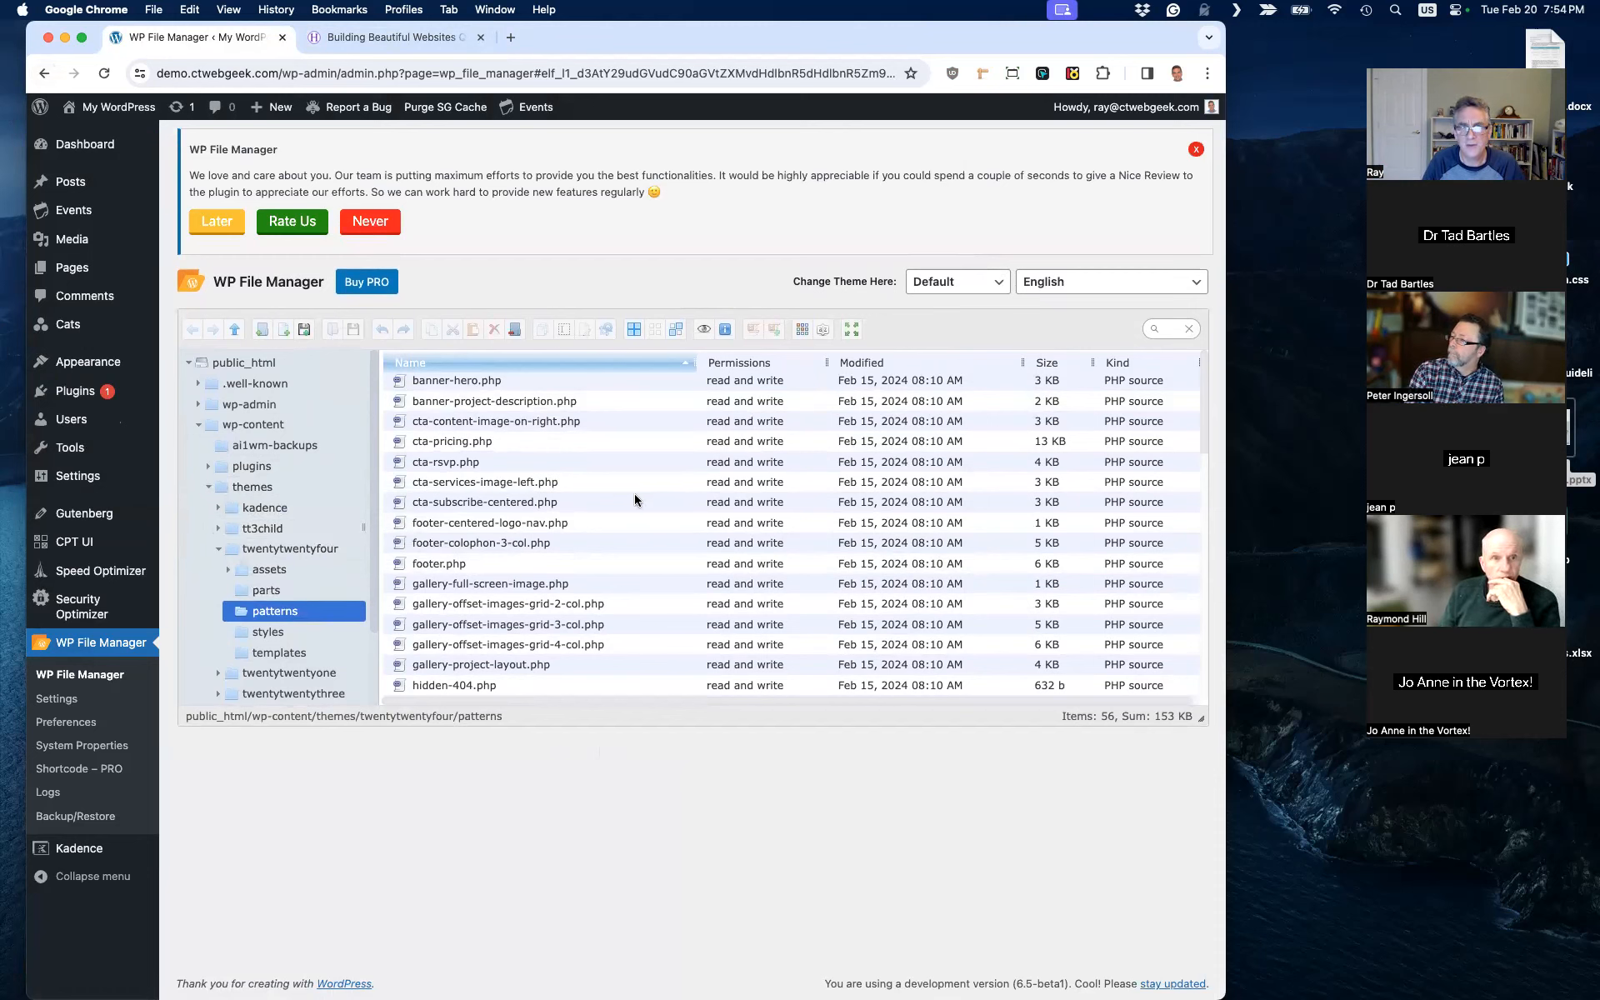
scroll(606, 478, down, 5)
scroll(534, 500, up, 3)
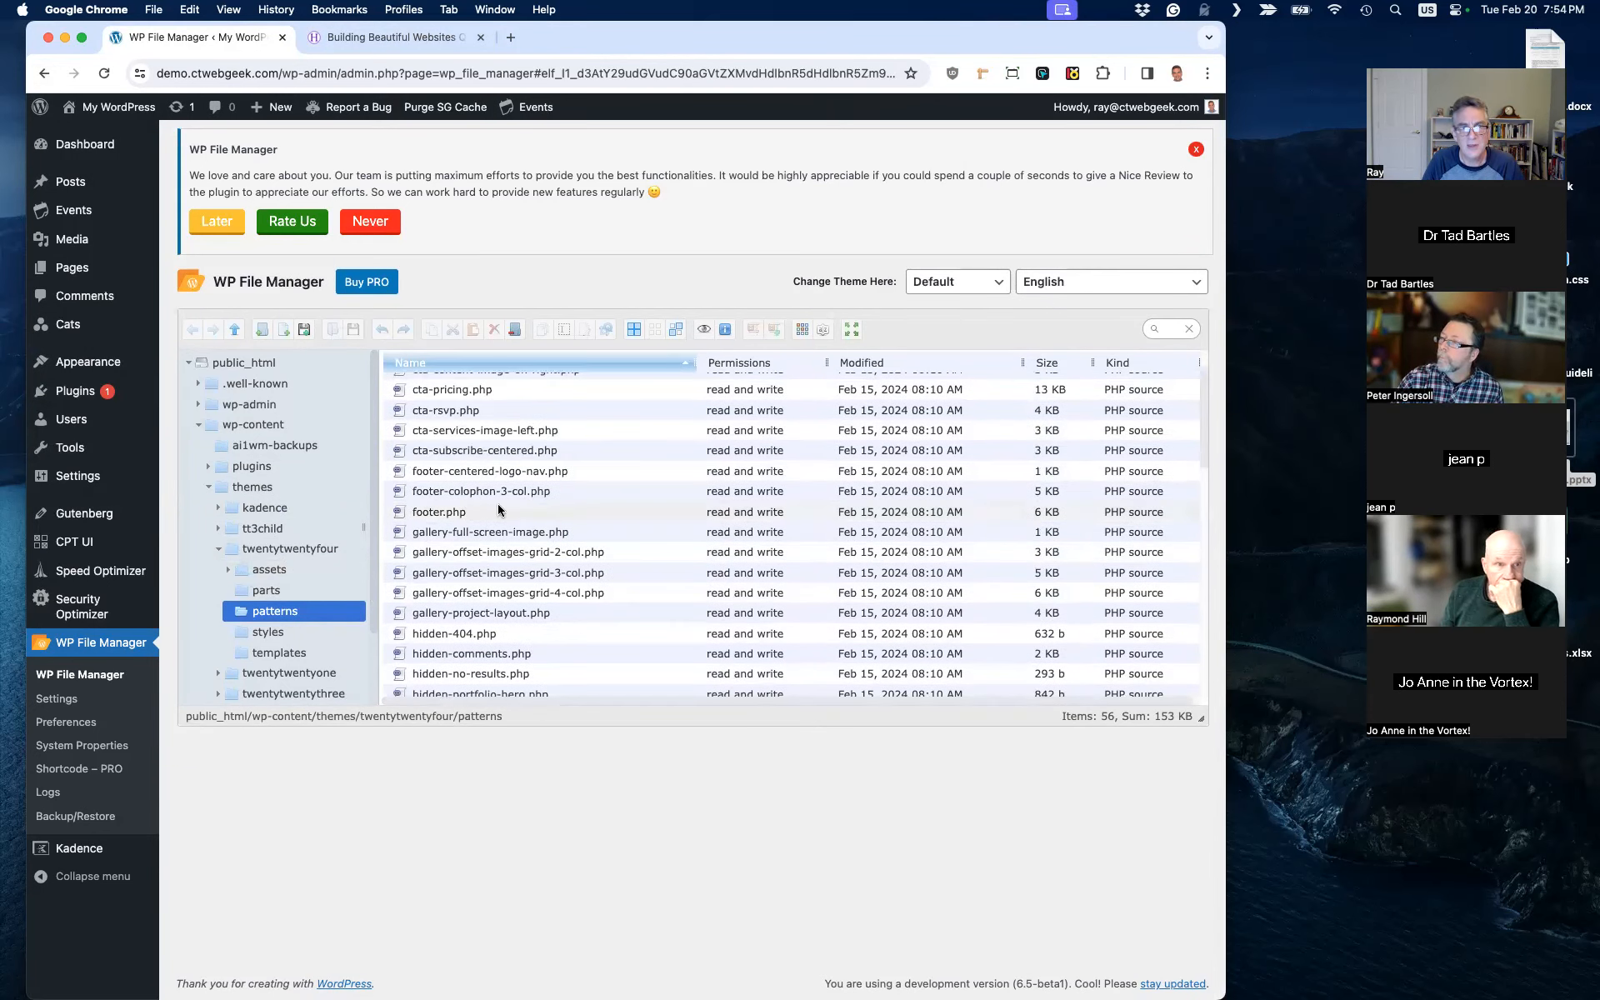
Step: Preview the code of cta-pricing.php in an enlarged window, read through it, close the preview, and return to the "Resources" slide
click(469, 412)
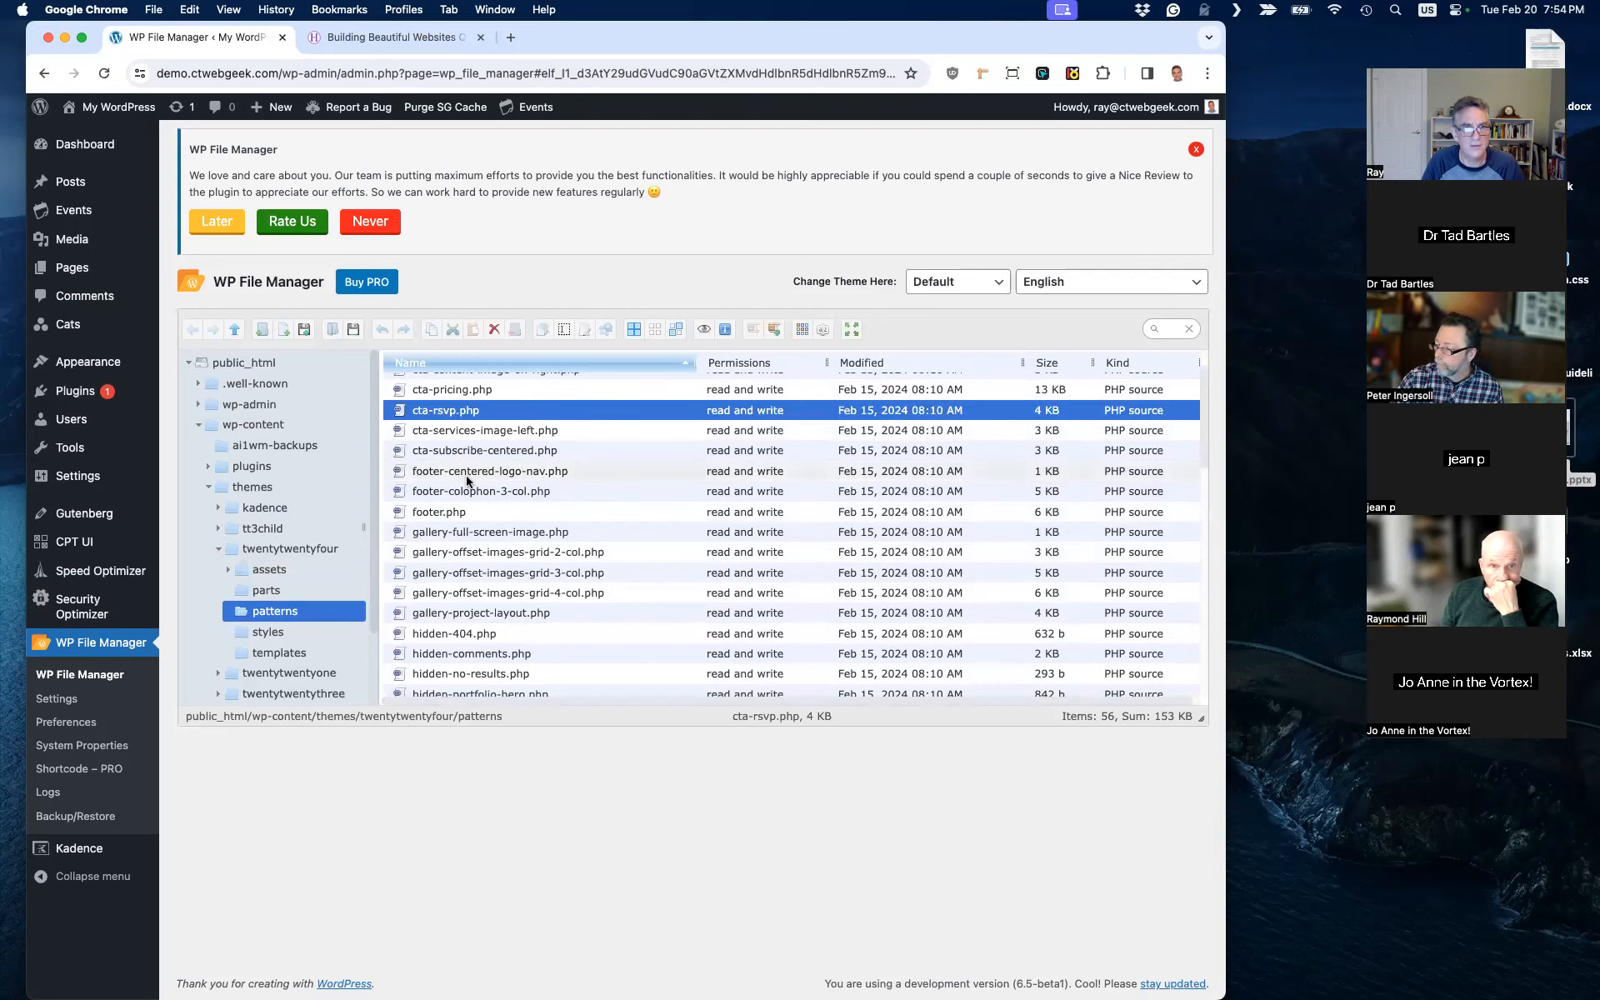
scroll(479, 425, up, 1)
click(483, 403)
right_click(484, 403)
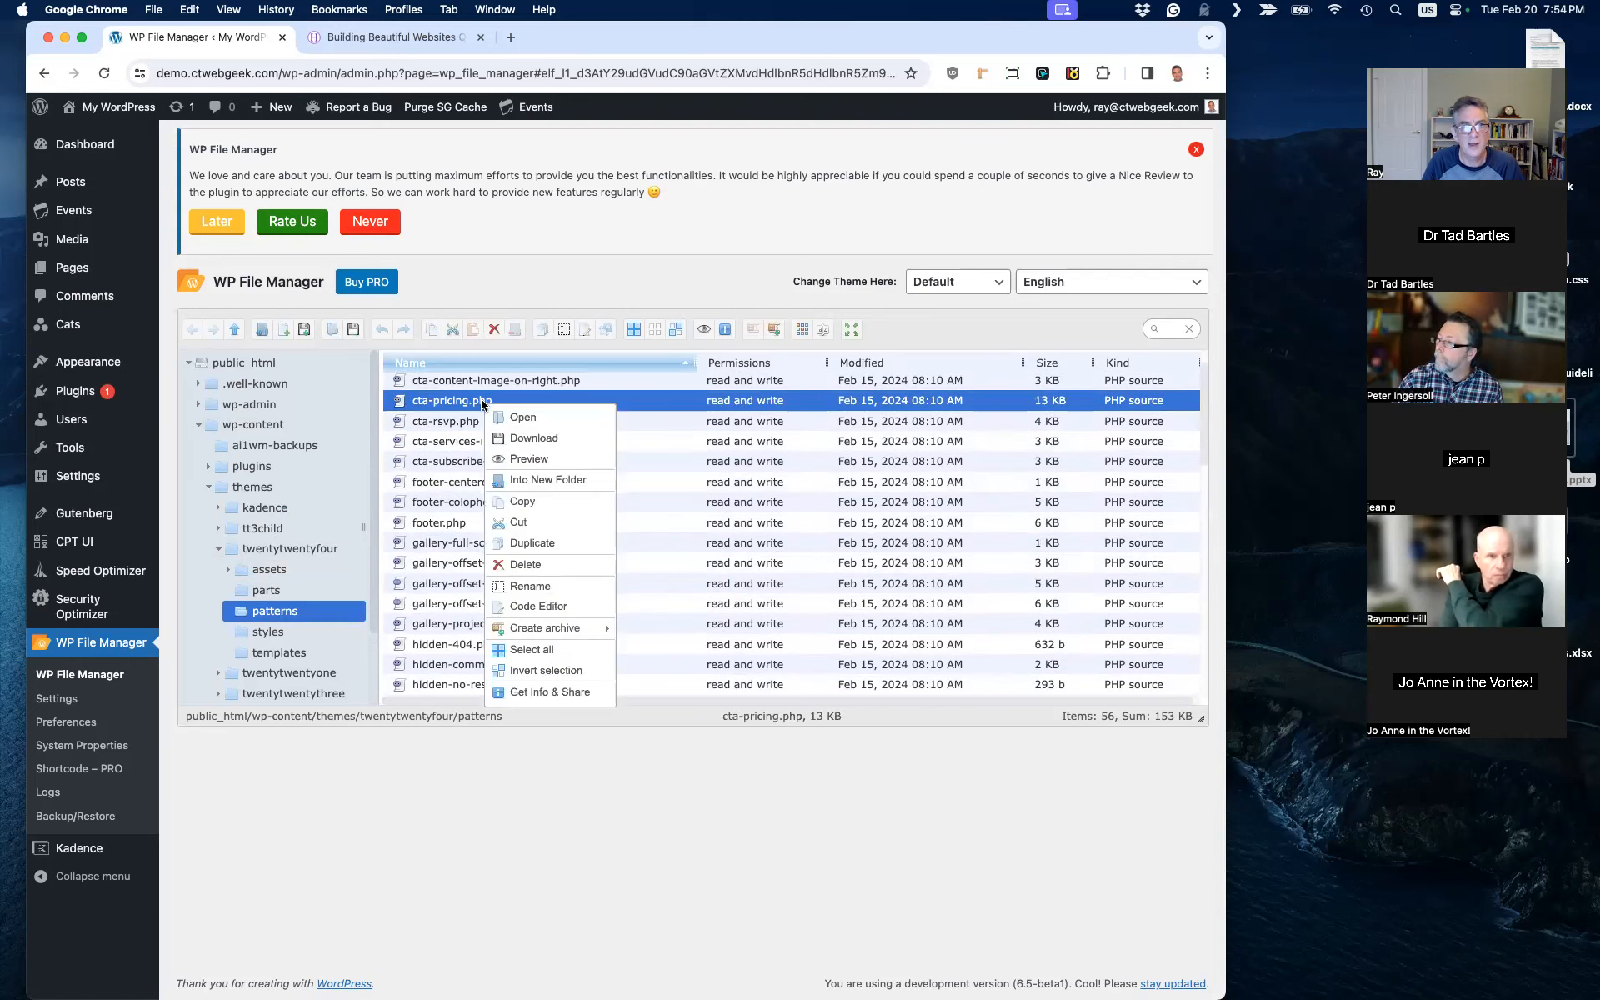
click(543, 463)
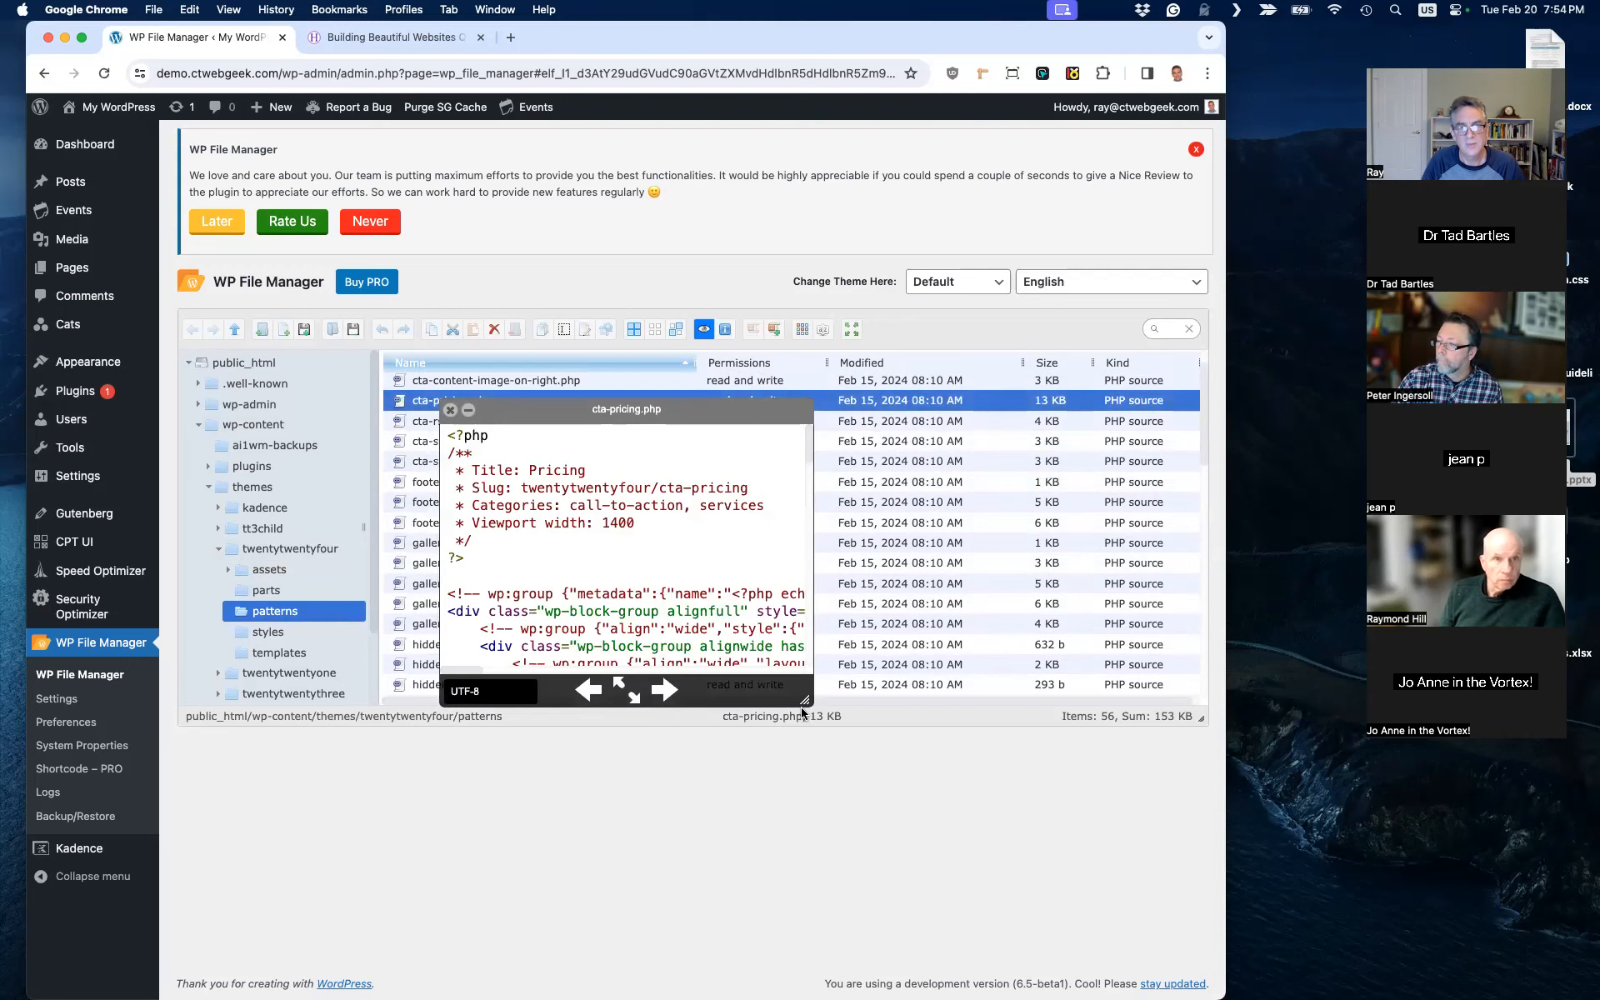
drag(803, 710, 1163, 938)
scroll(937, 712, down, 3)
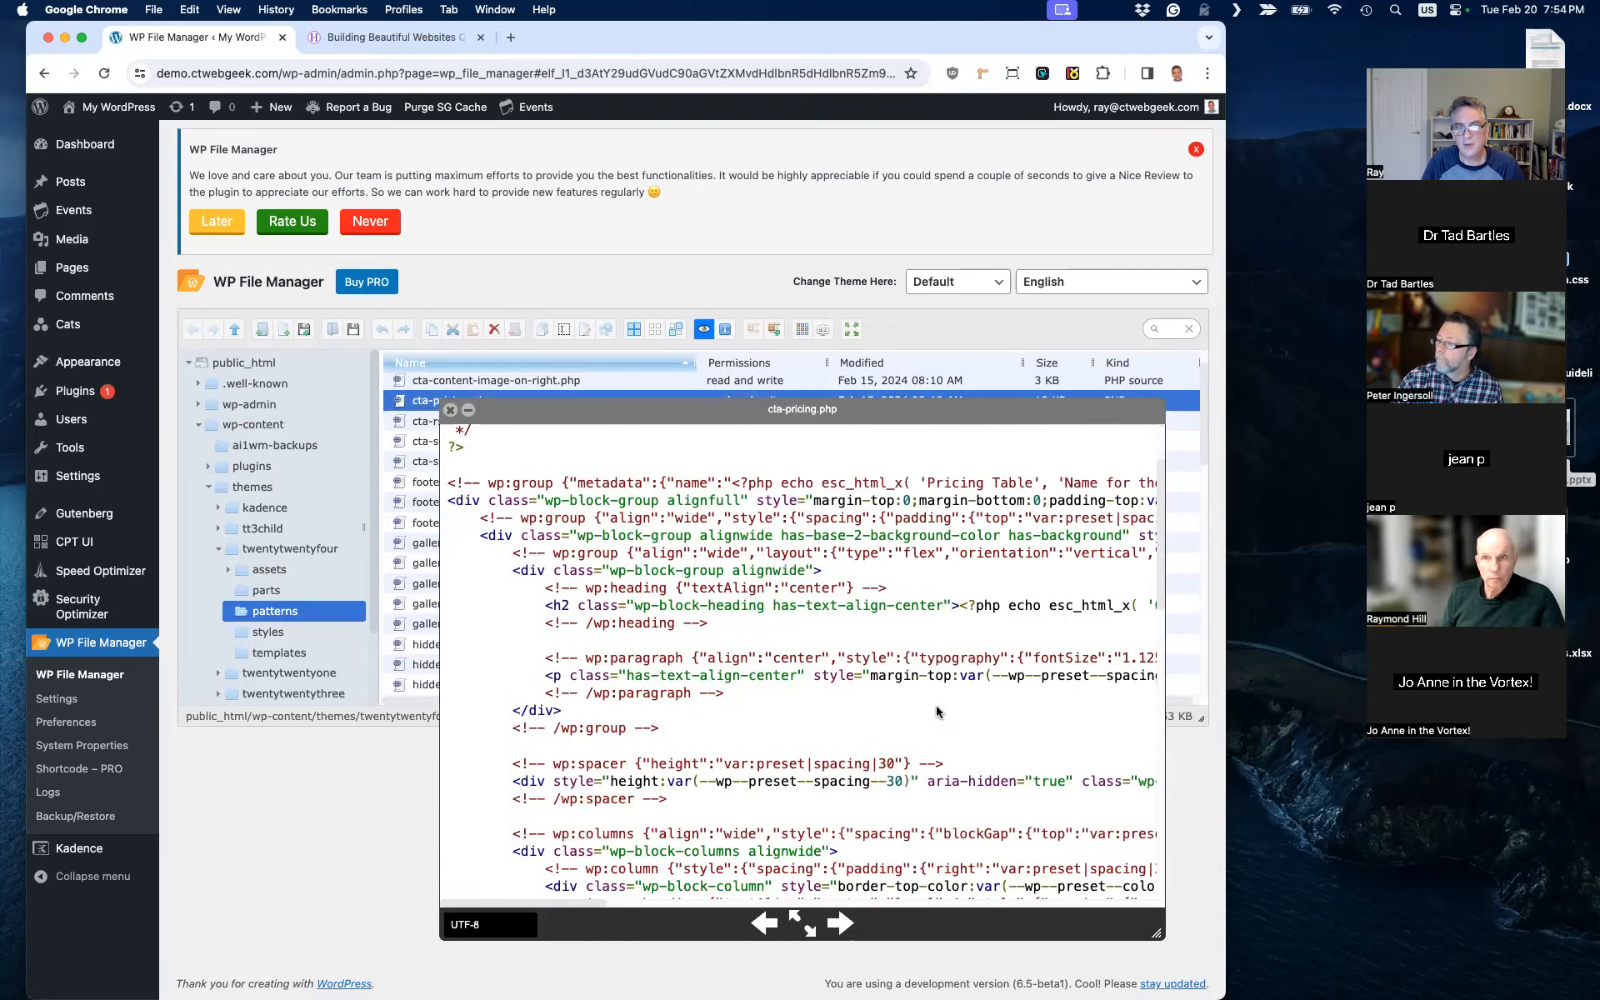
scroll(937, 708, down, 6)
scroll(617, 601, down, 10)
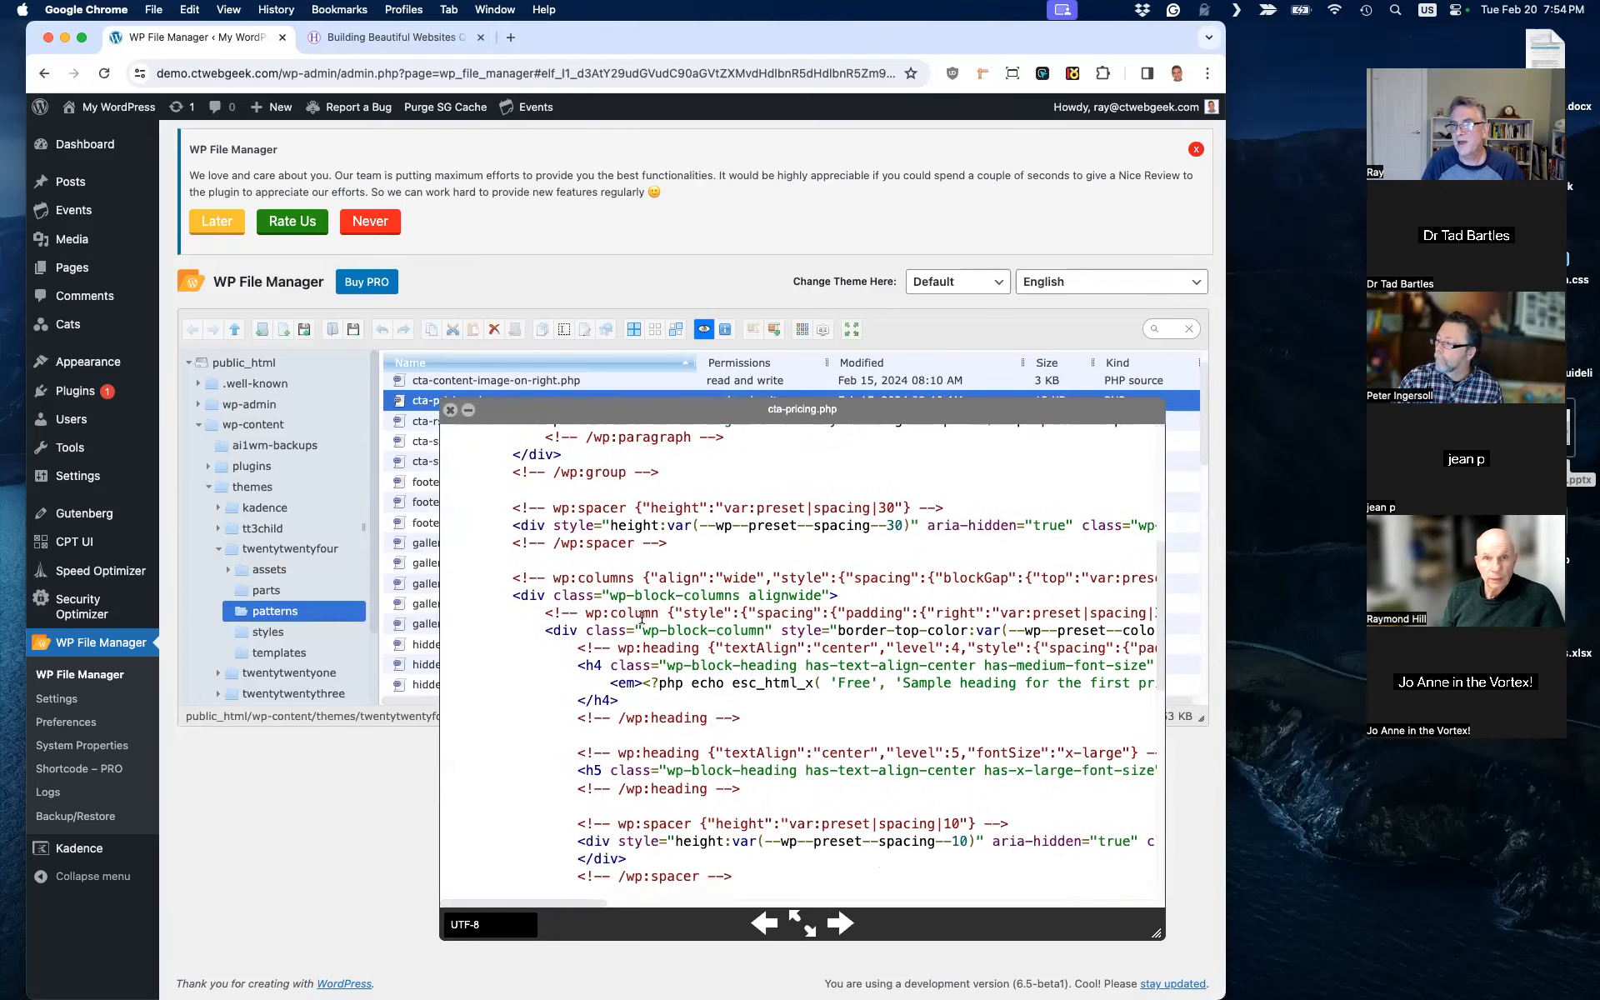
click(450, 410)
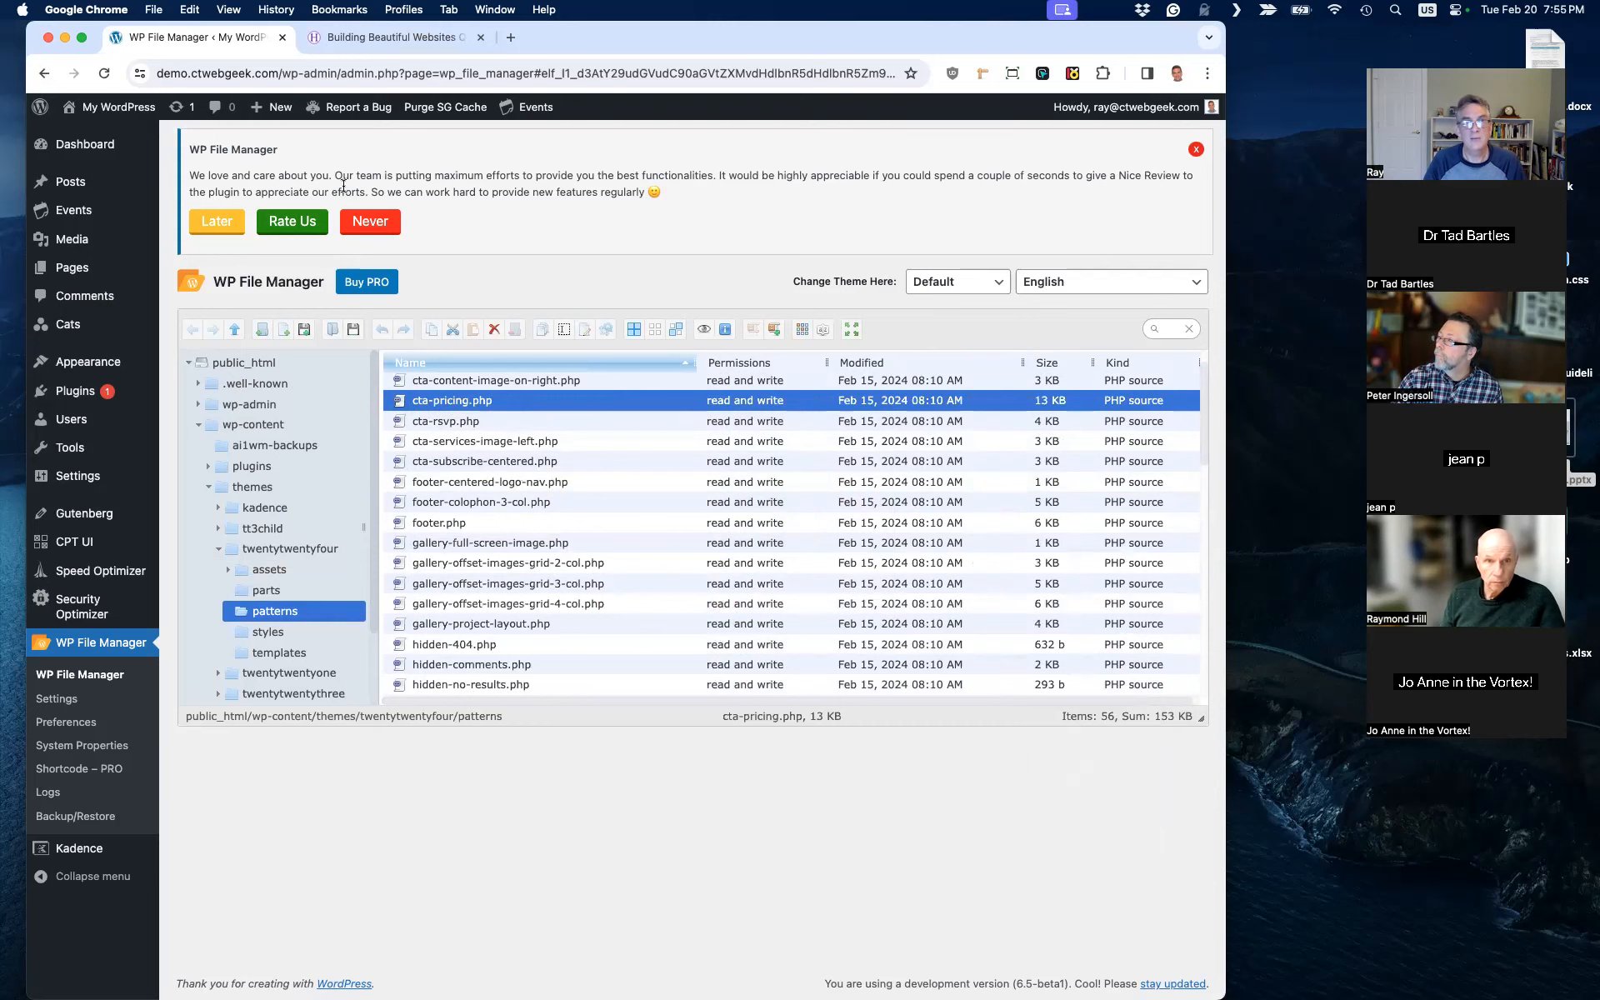
click(355, 38)
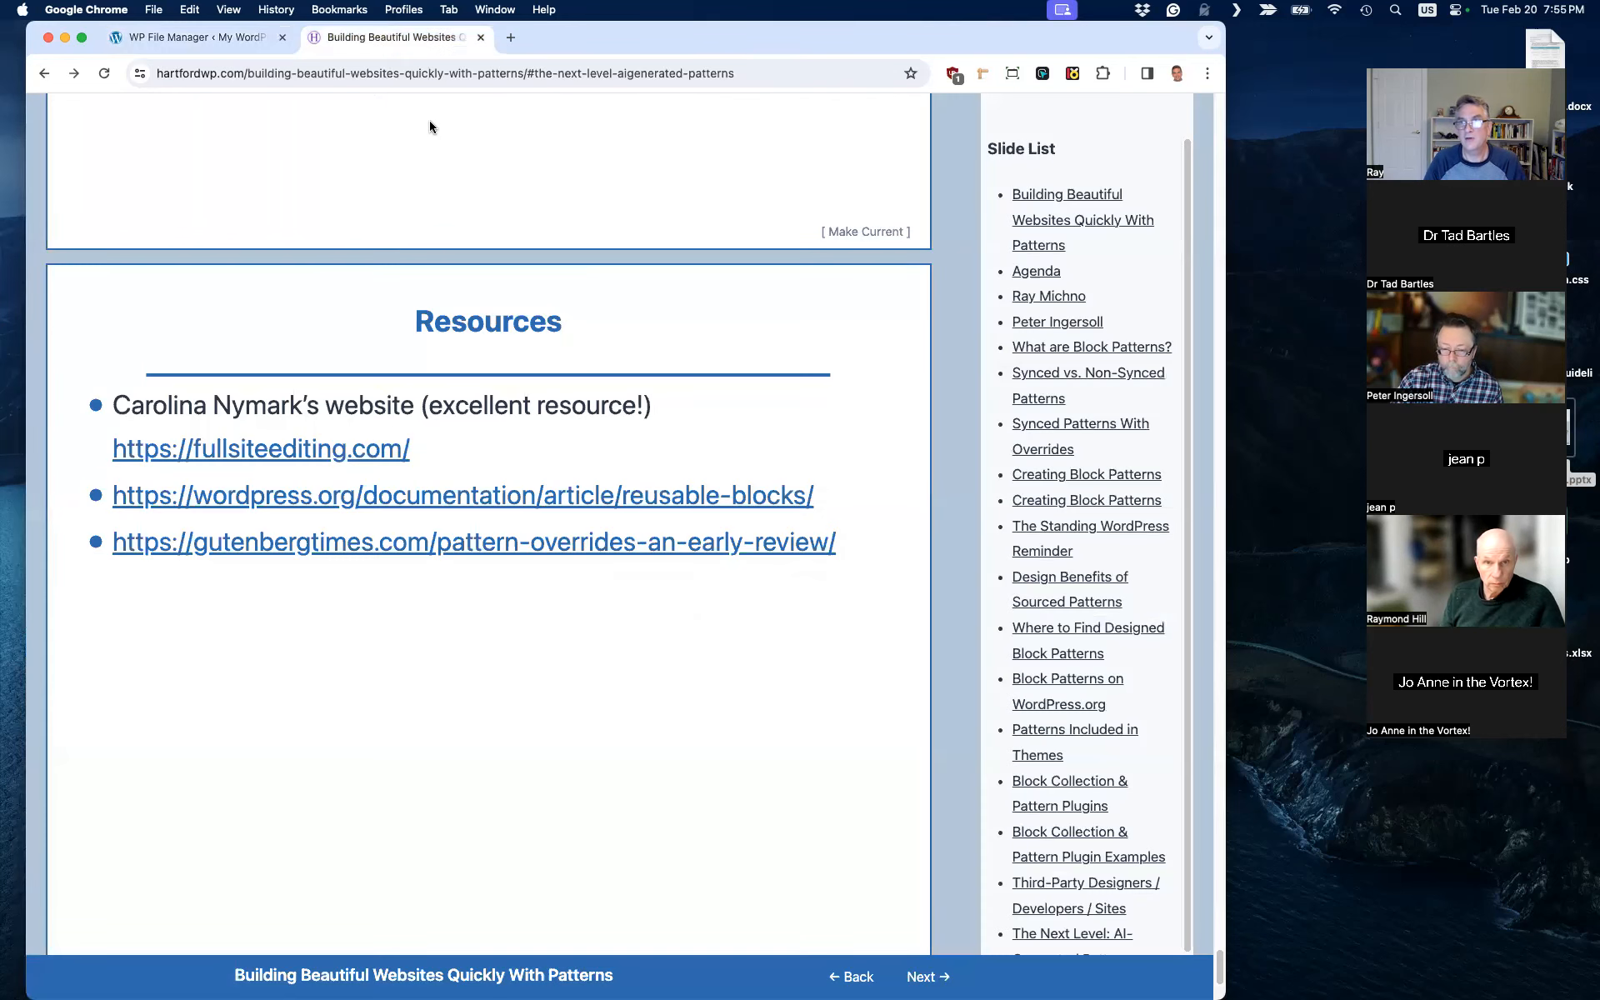